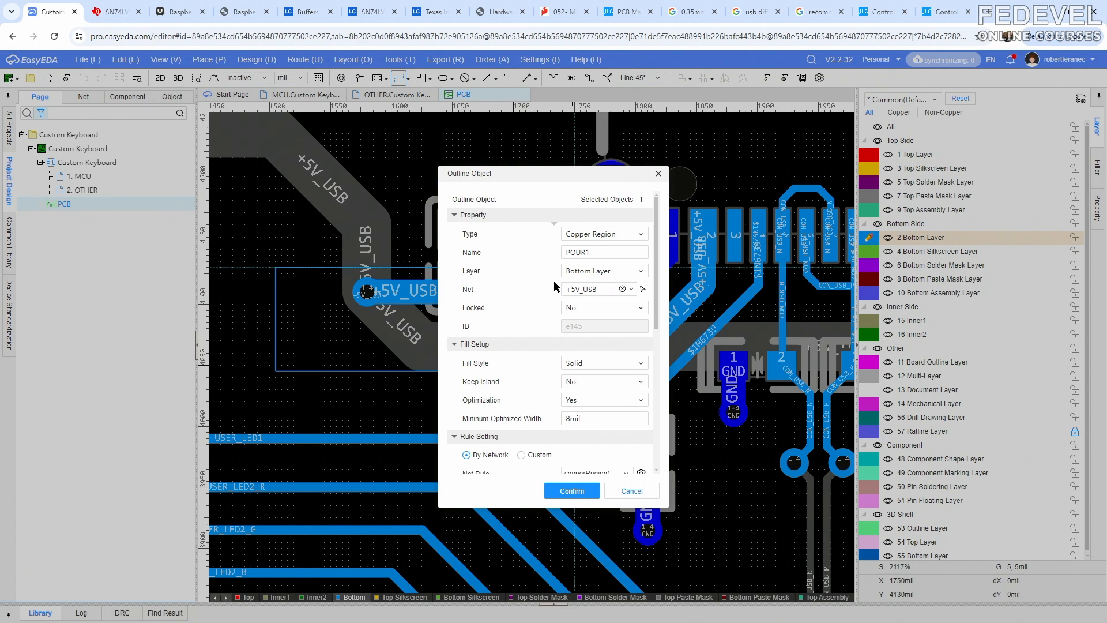
Accept the Bottom Layer copper region POUR1 with net +5V_USB and solid fill, and clear the selection
left_click(563, 483)
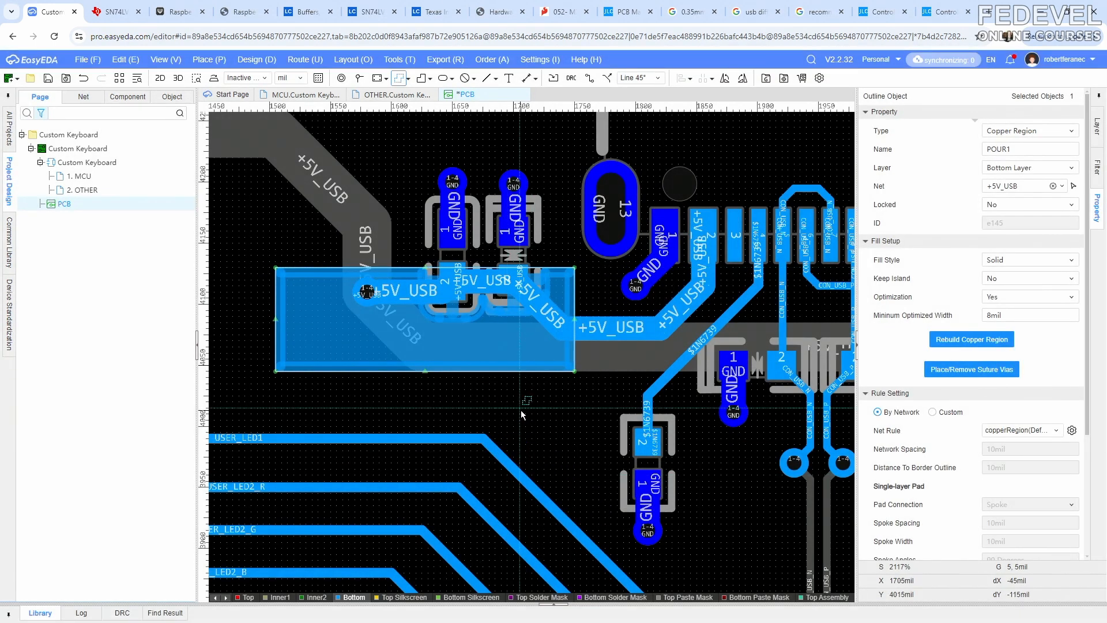
scroll(518, 408, "up", 3)
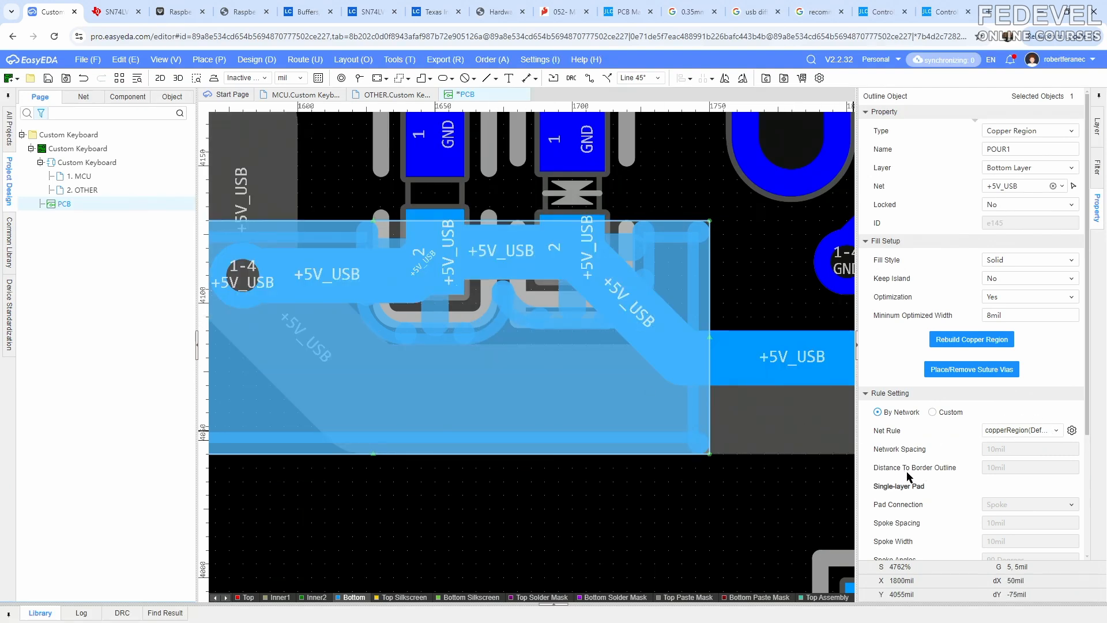
left_click(644, 504)
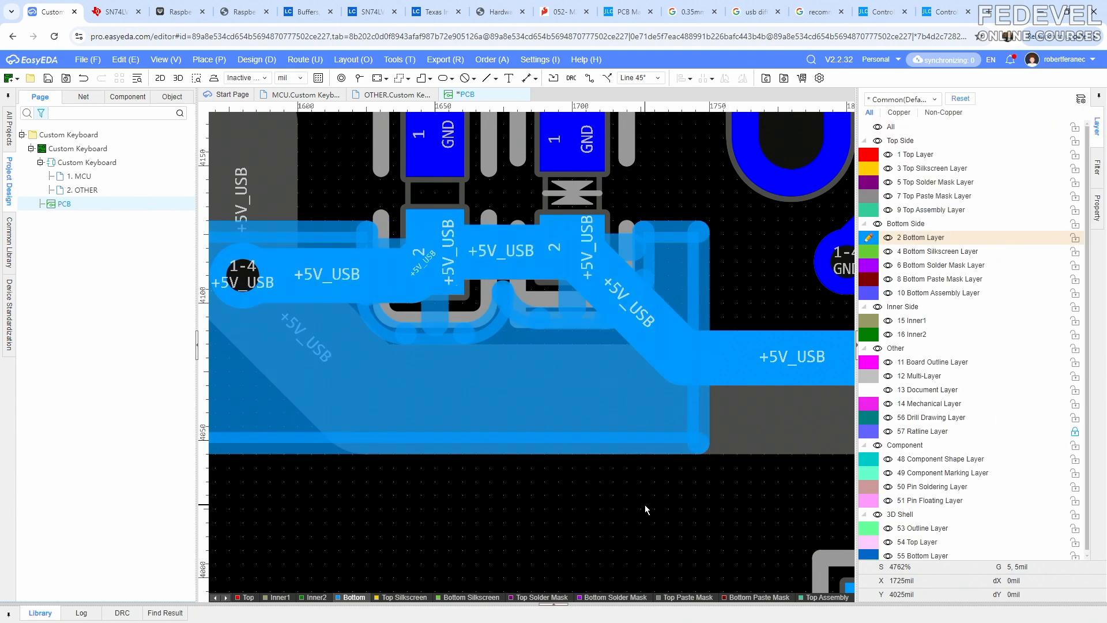
Set the copperRegion design rule's connection type to Direct for both single-layer and multi-layer pads, and confirm the rules
left_click(256, 59)
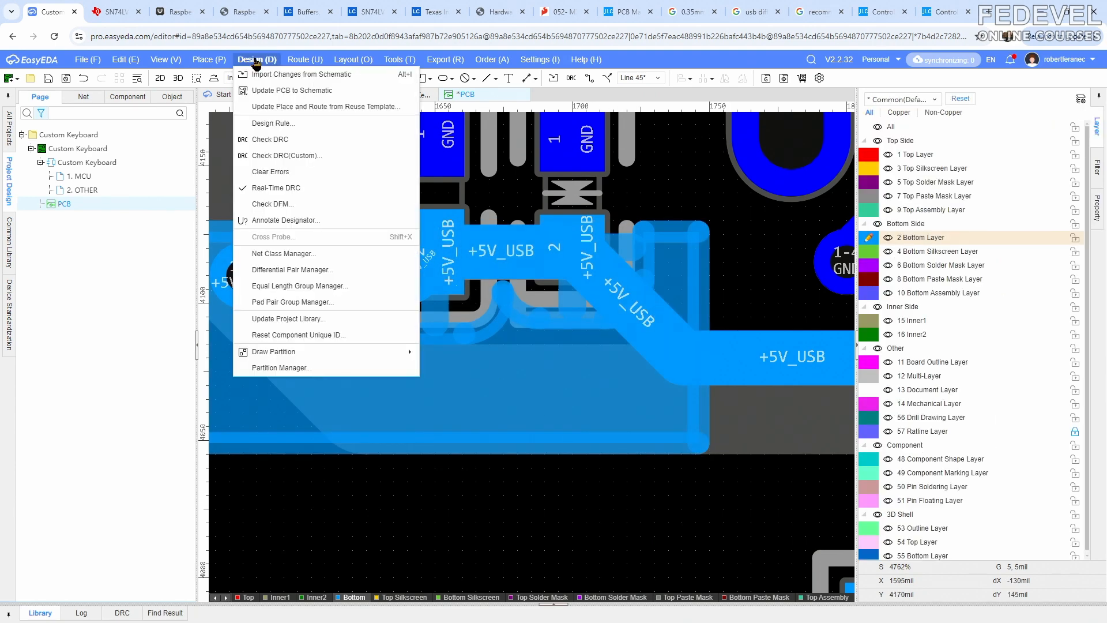
left_click(247, 124)
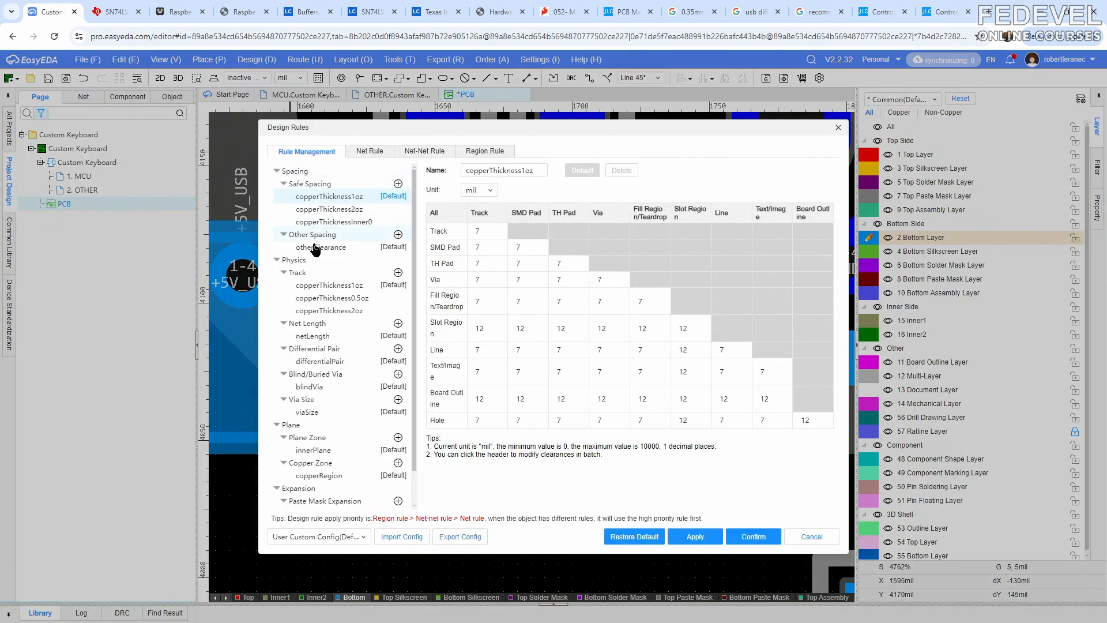
left_click(319, 475)
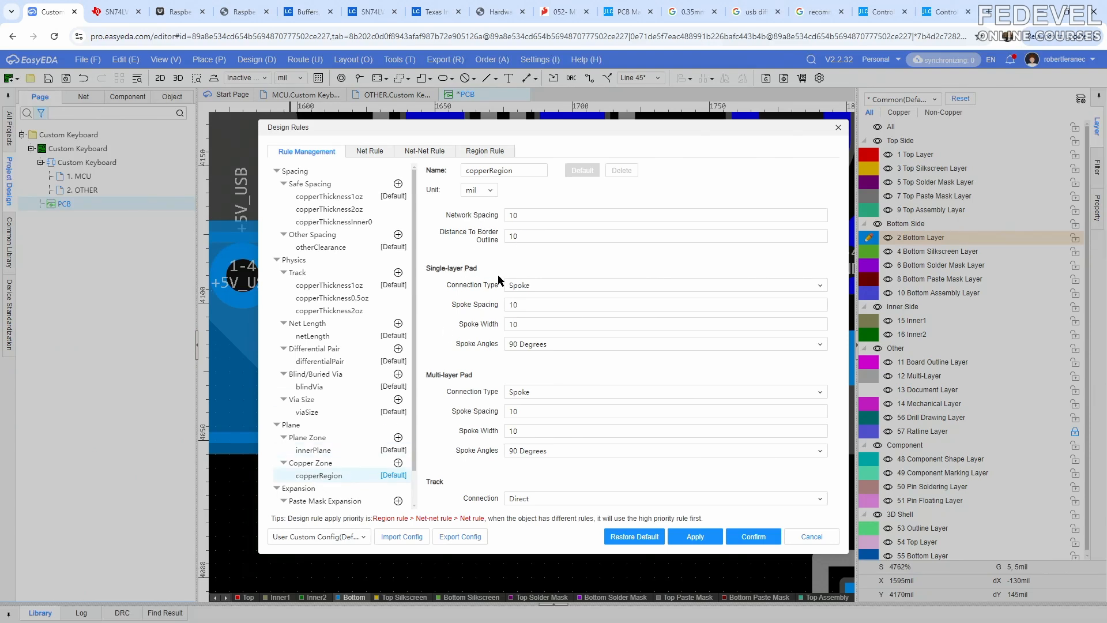
left_click(529, 285)
left_click(535, 315)
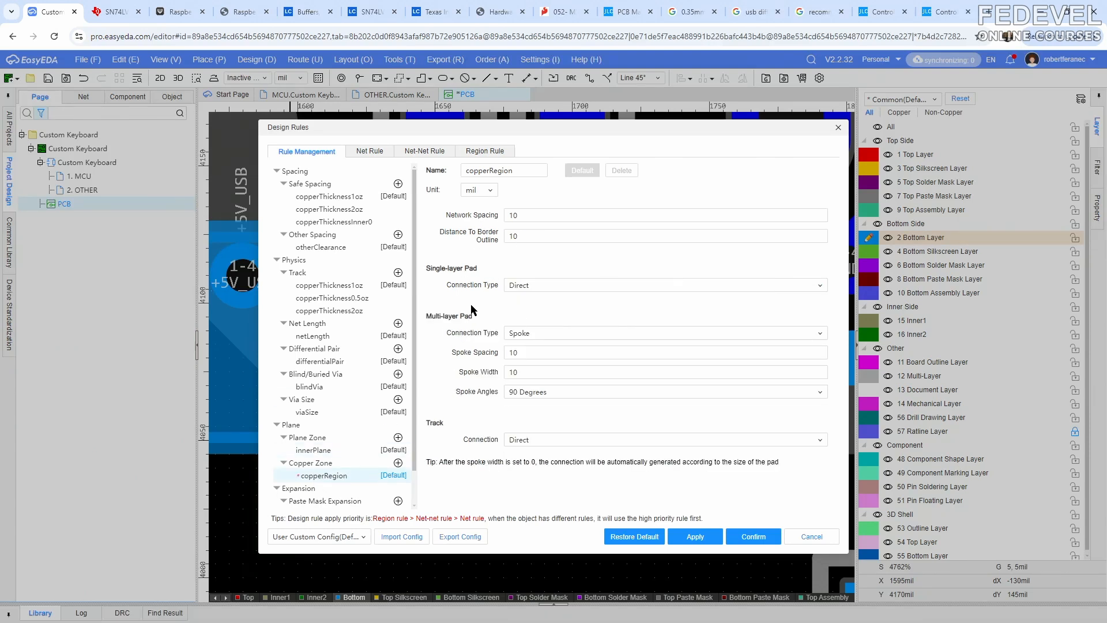
left_click(532, 334)
left_click(530, 353)
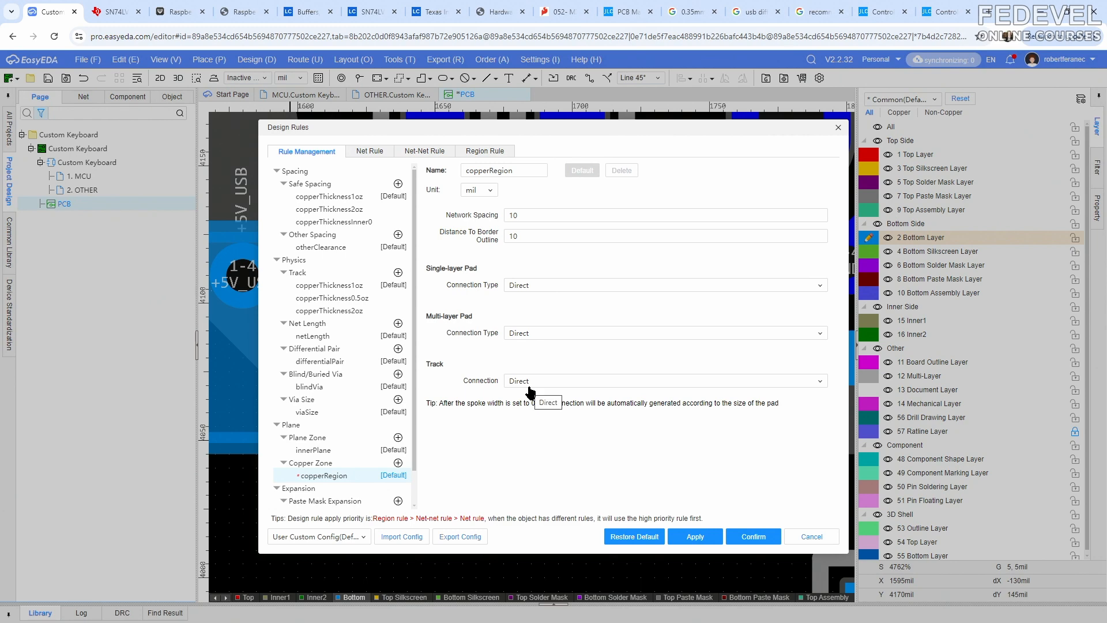
left_click(752, 534)
Rebuild copper region POUR1 on the bottom layer so it uses the updated pad connection rule
scroll(694, 302, "down", 2)
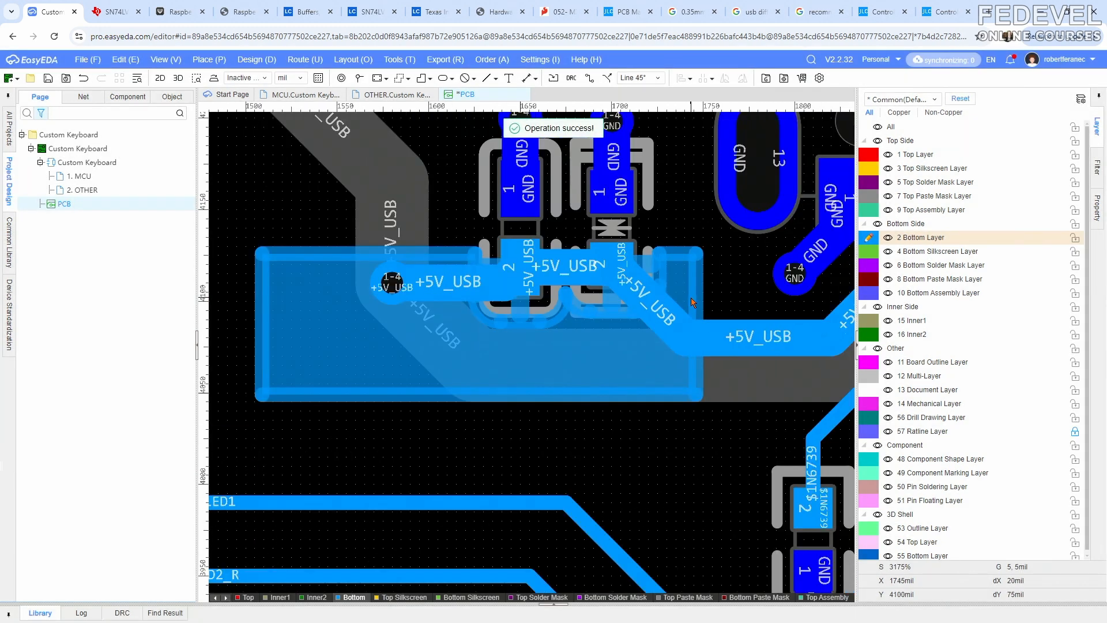
left_click(322, 334)
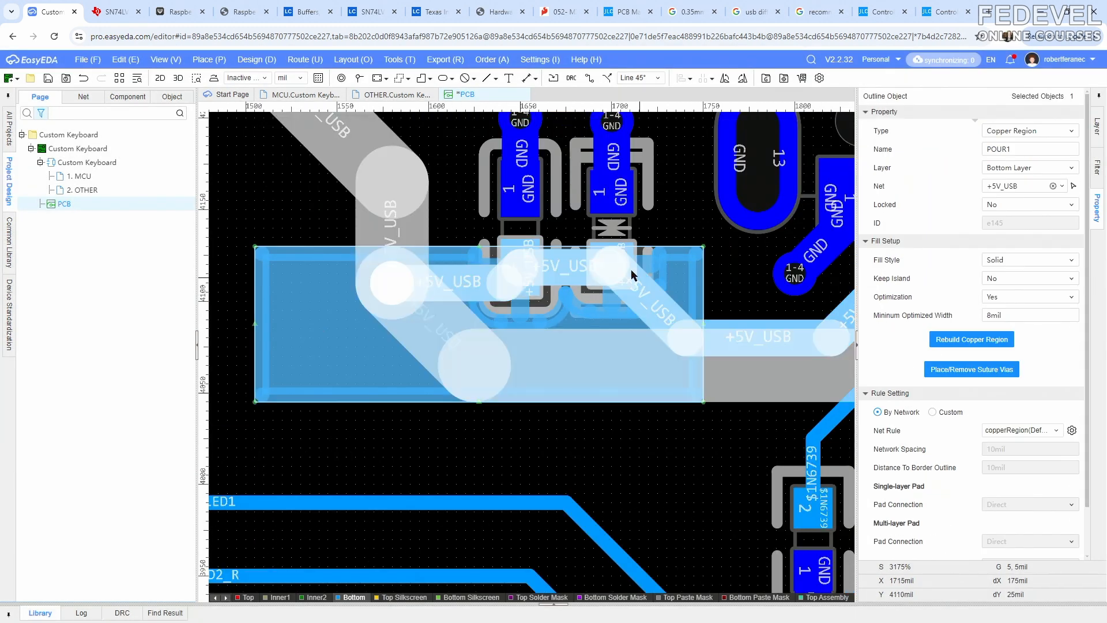
left_click(972, 340)
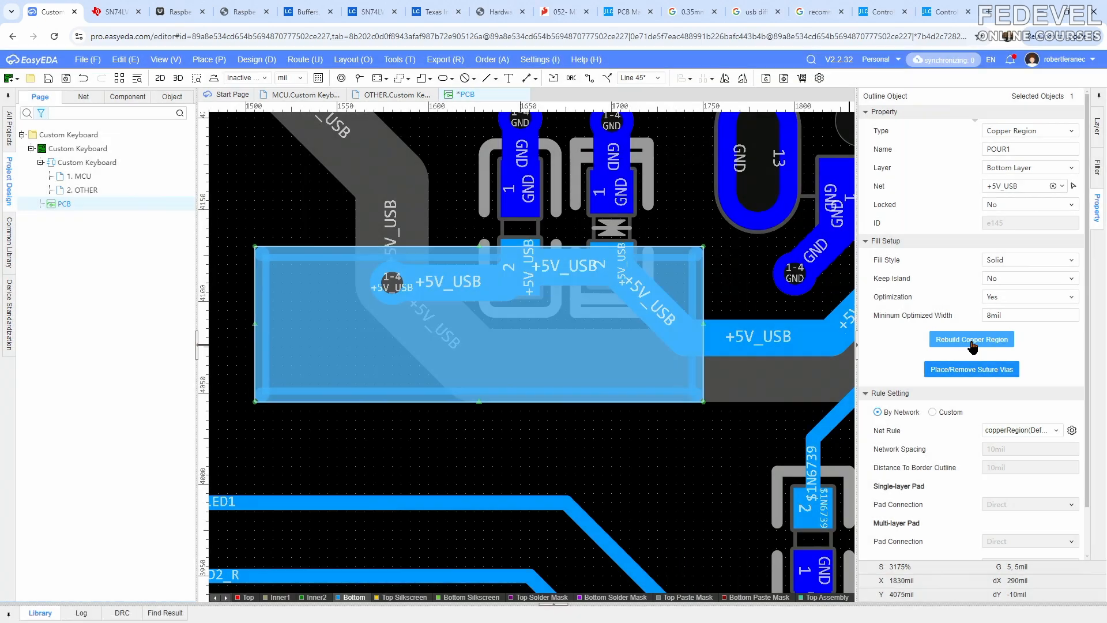
left_click(650, 444)
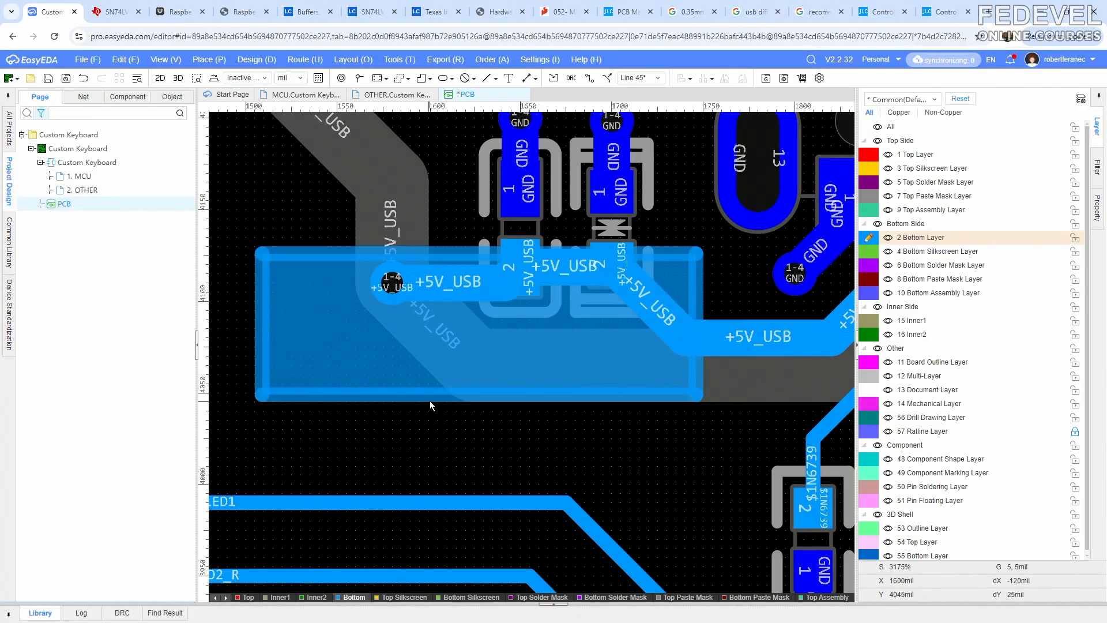
Draw a stepped polygon copper region about 270 by 125 mil on the Bottom Layer, net +5V_USB, around the pads and via beside USB pad 14
scroll(430, 401, "down", 1)
scroll(429, 405, "down", 2)
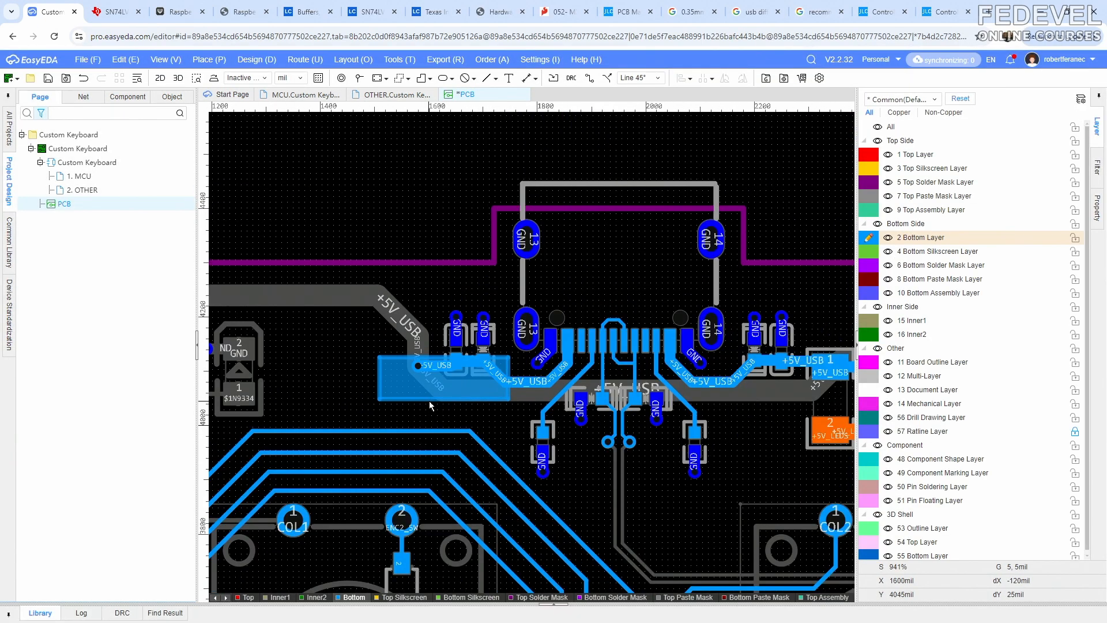
right_click_drag(742, 420, 612, 380)
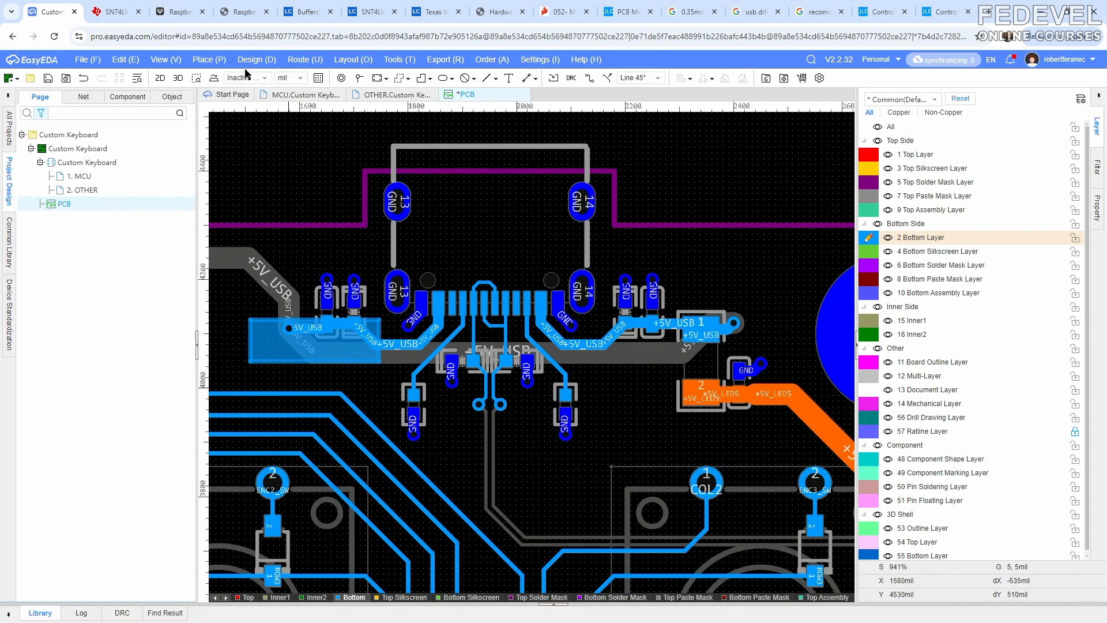
left_click(214, 60)
mouse_move(259, 171)
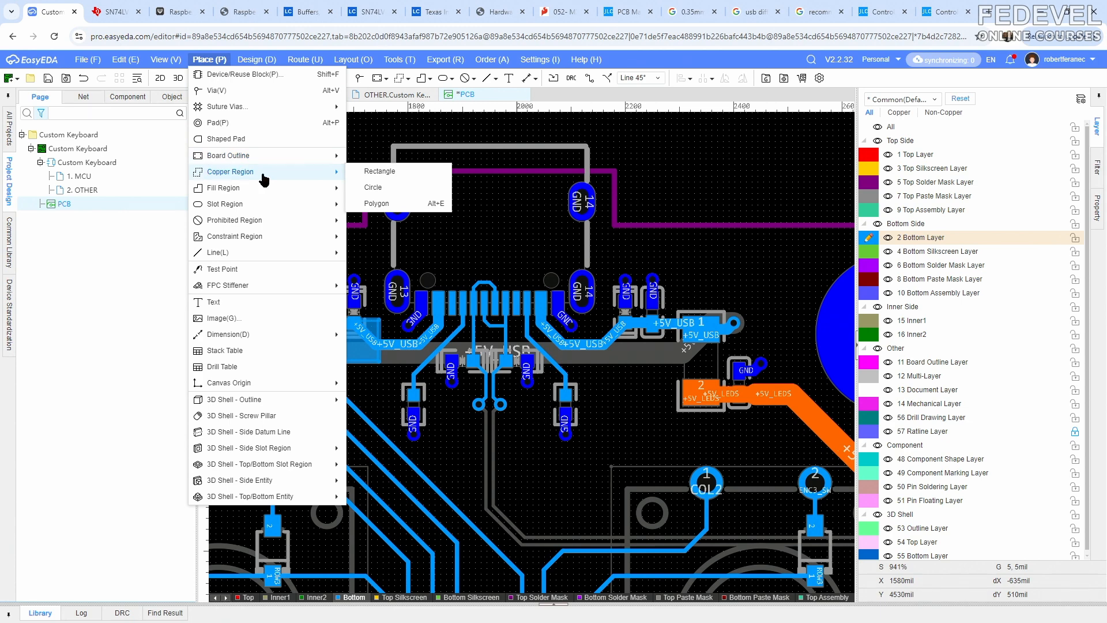
left_click(385, 204)
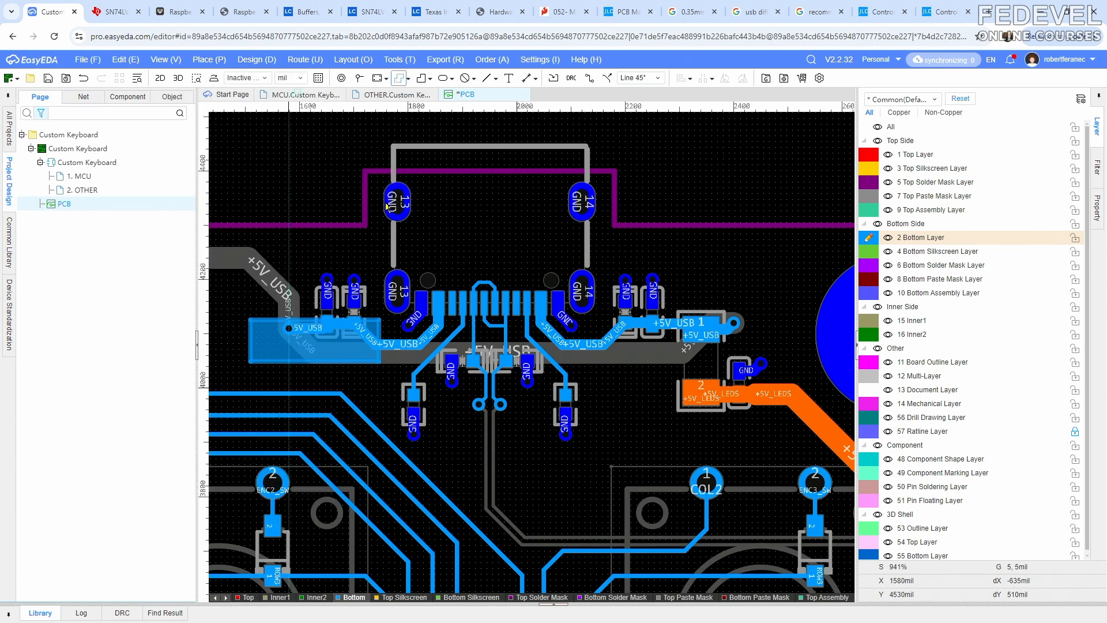
scroll(750, 343, "up", 5)
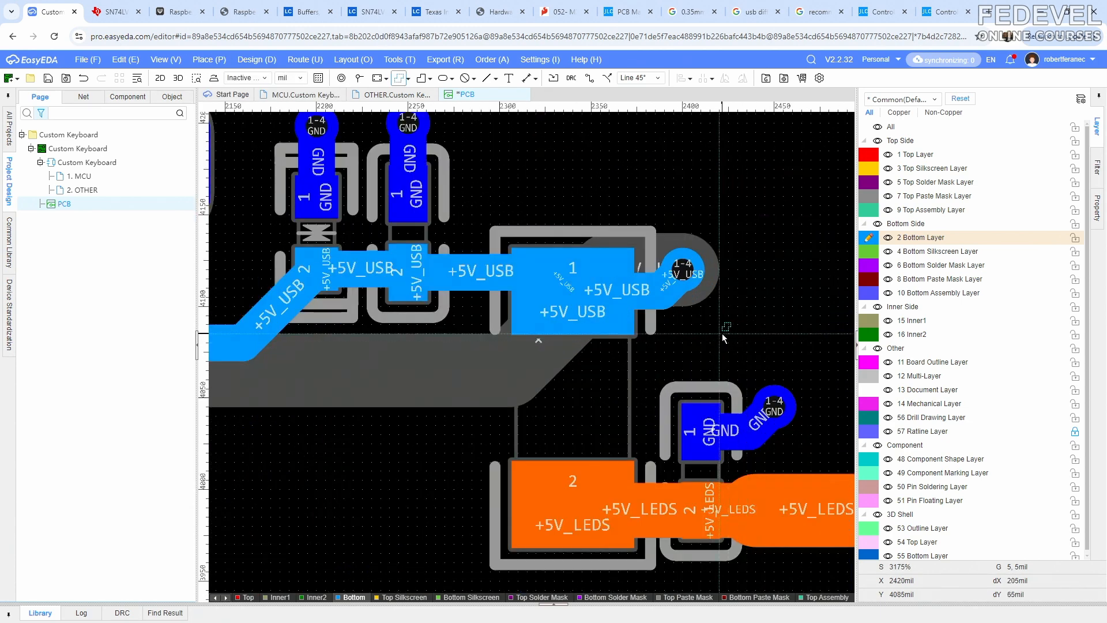
left_click(721, 334)
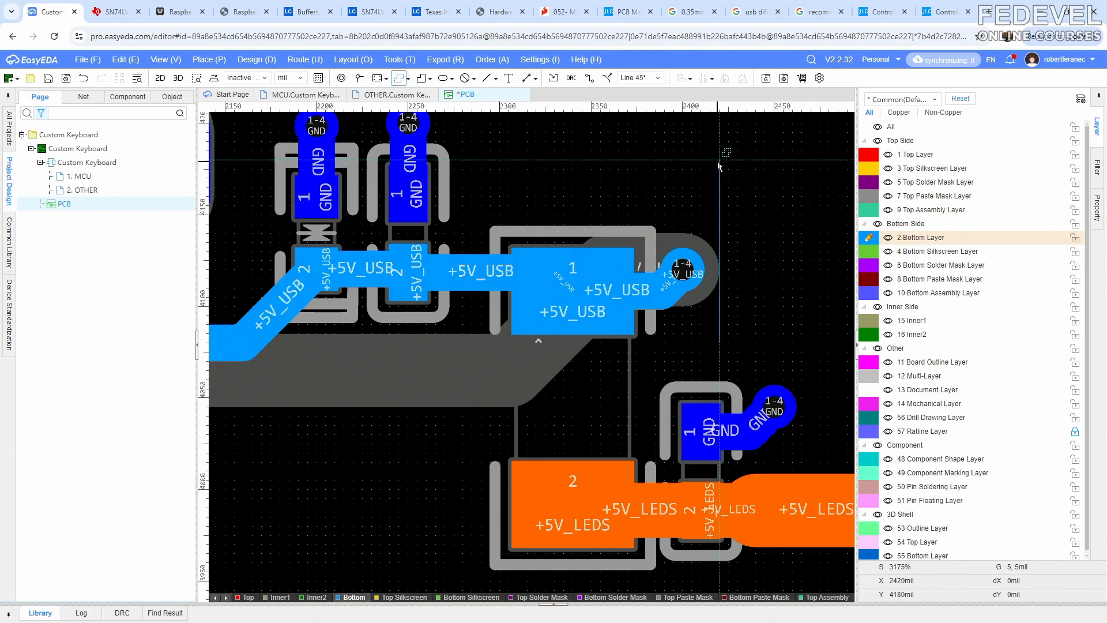
left_click(474, 160)
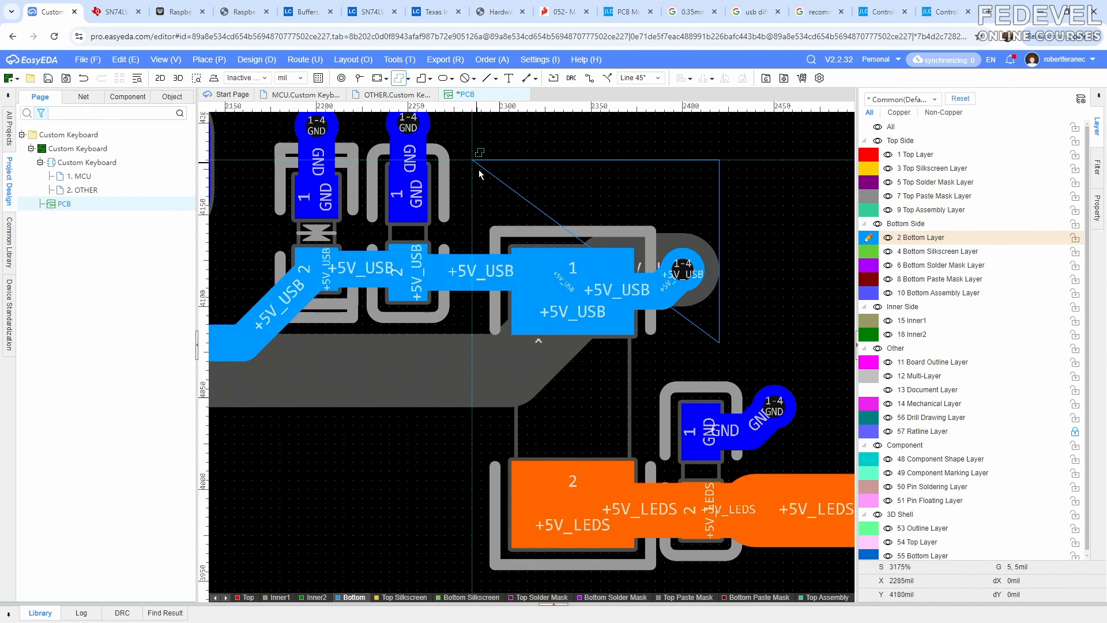
left_click(470, 251)
right_click_drag(471, 251, 763, 247)
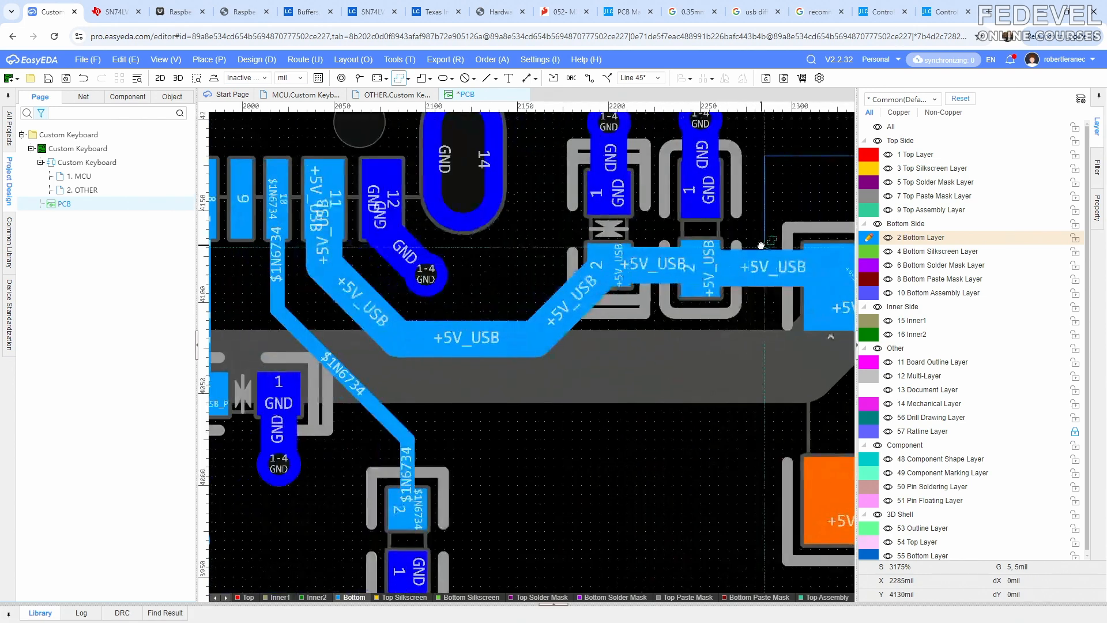
left_click(513, 249)
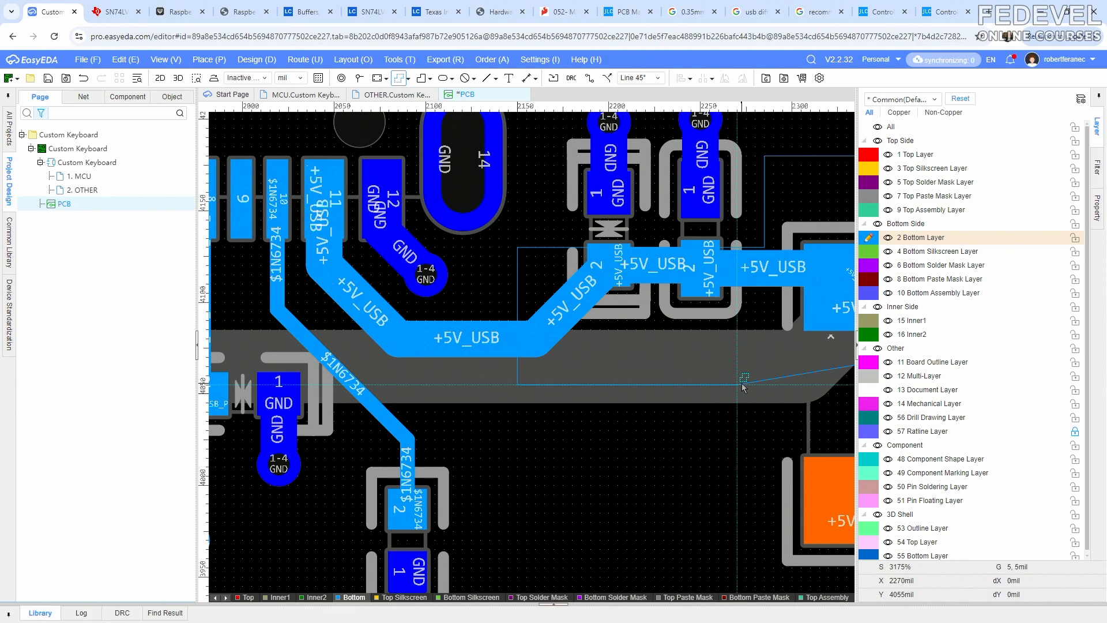
right_click_drag(739, 335, 514, 343)
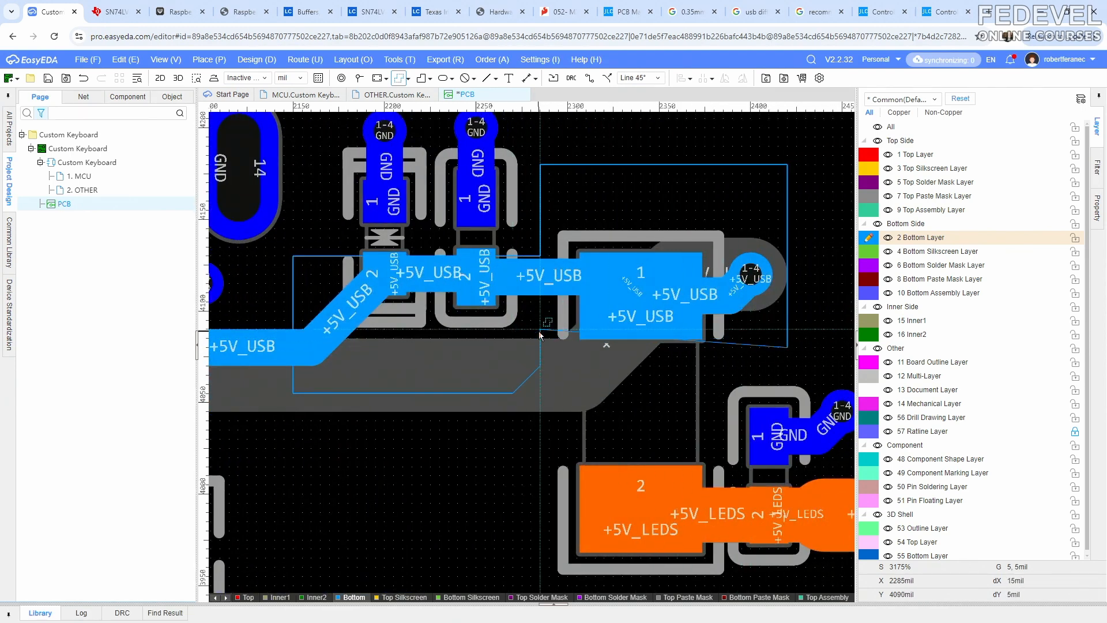
left_click(514, 347)
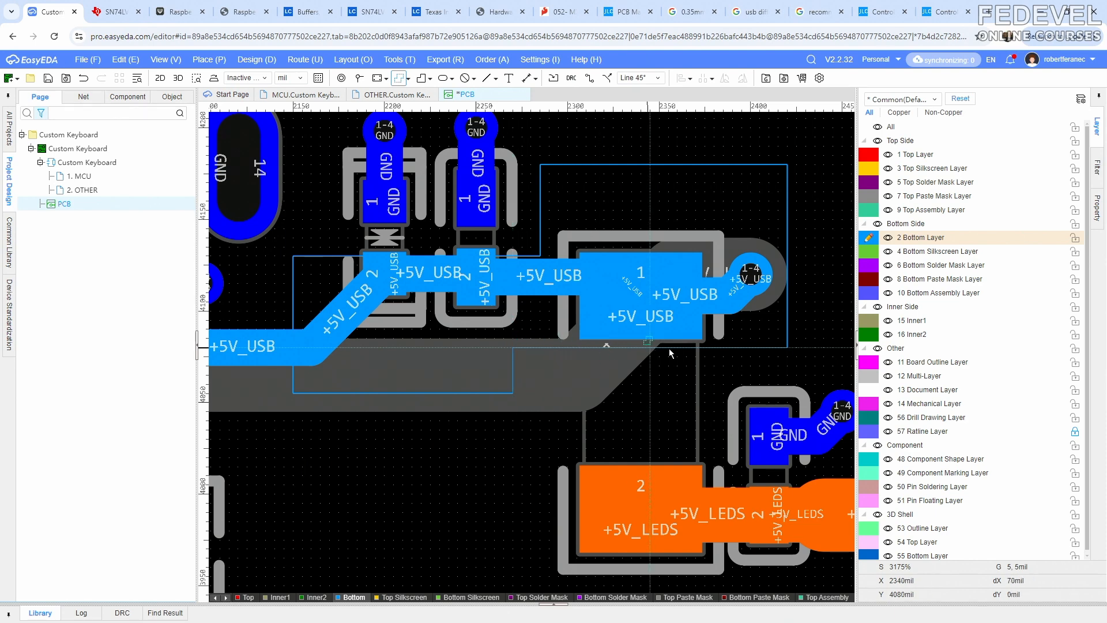
left_click(788, 348)
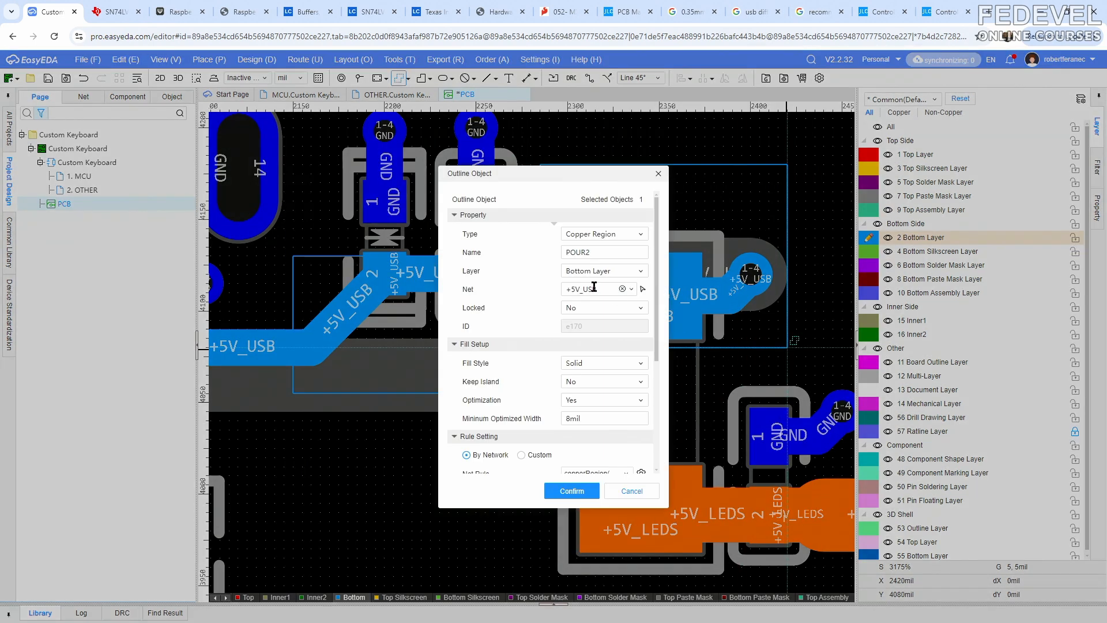
left_click(570, 491)
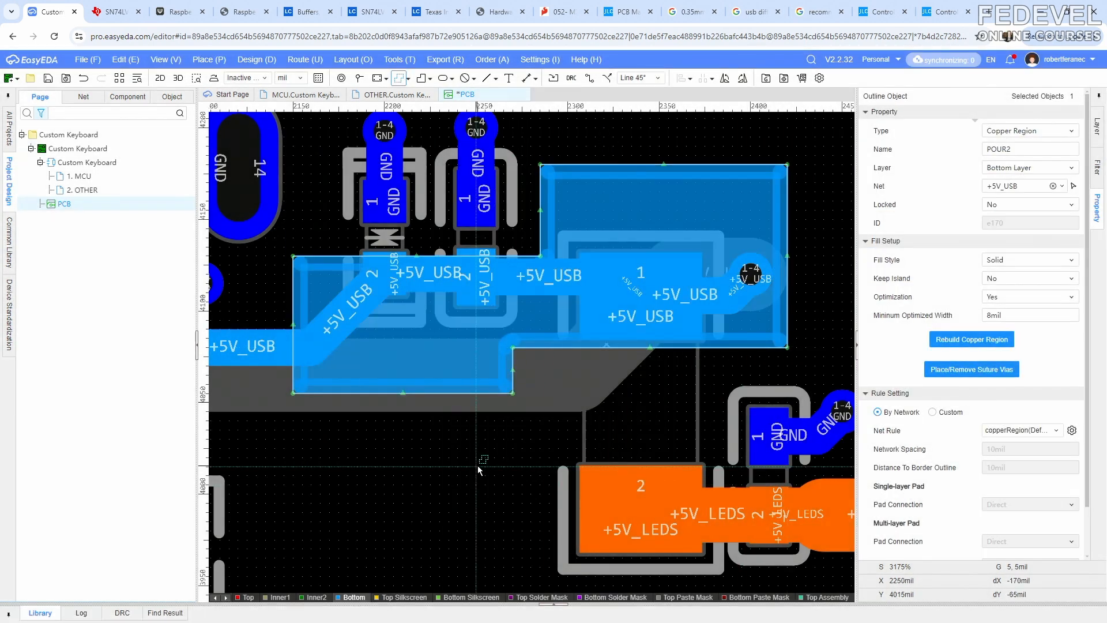
right_click(414, 468)
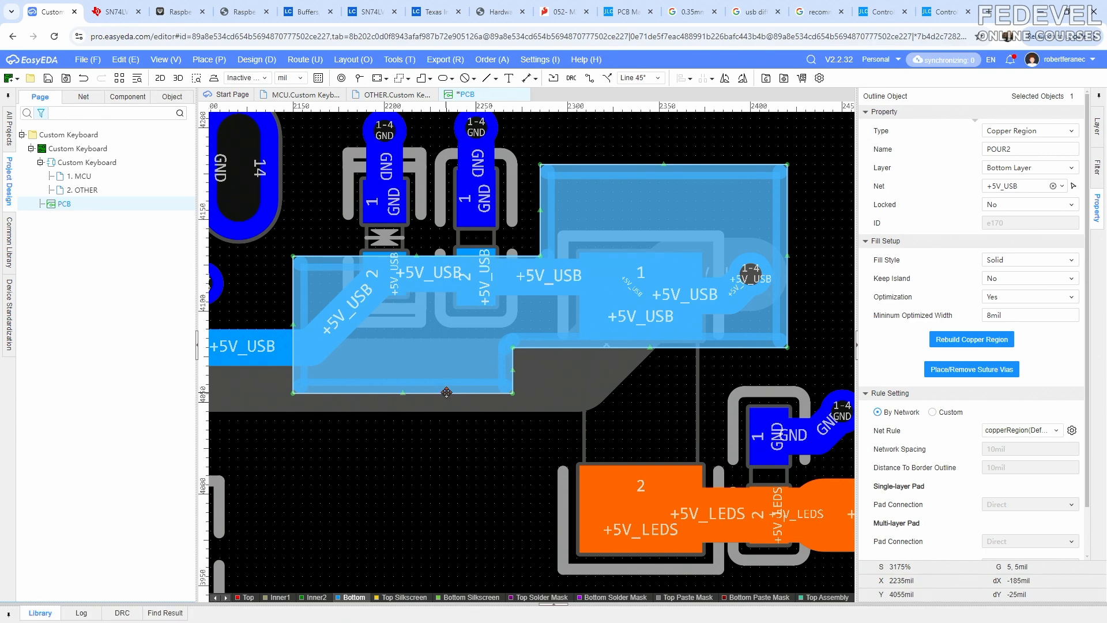
Move the lowest edge of copper region POUR2 up by 10 mil and rebuild the region
left_click(441, 438)
left_click(453, 372)
left_click_drag(404, 393, 405, 378)
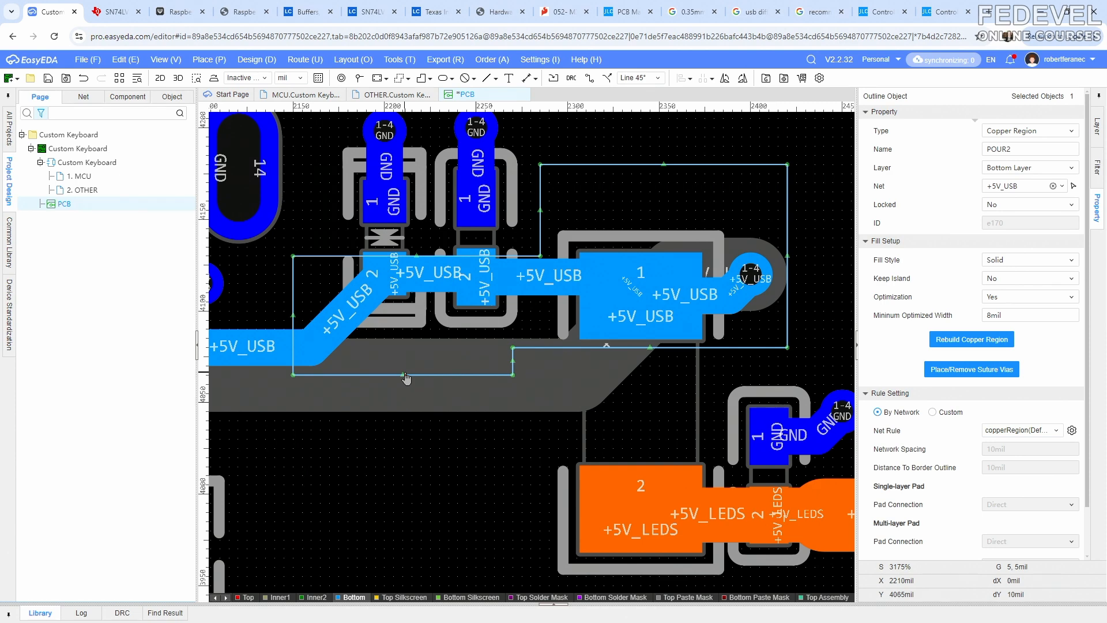
left_click(562, 424)
scroll(562, 424, "down", 1)
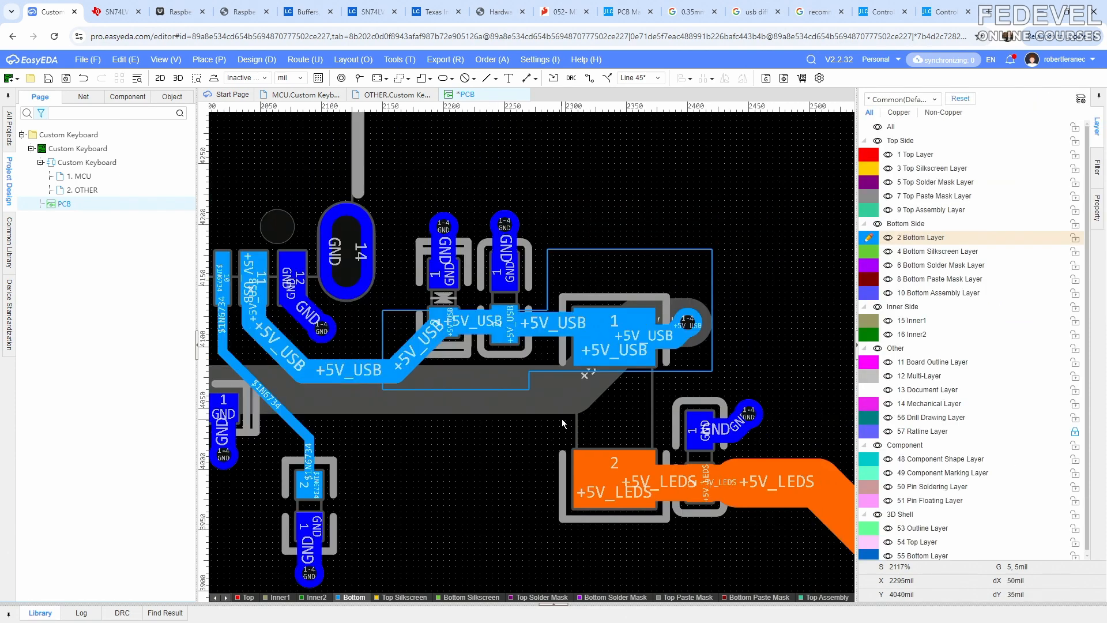
left_click(615, 254)
left_click(945, 340)
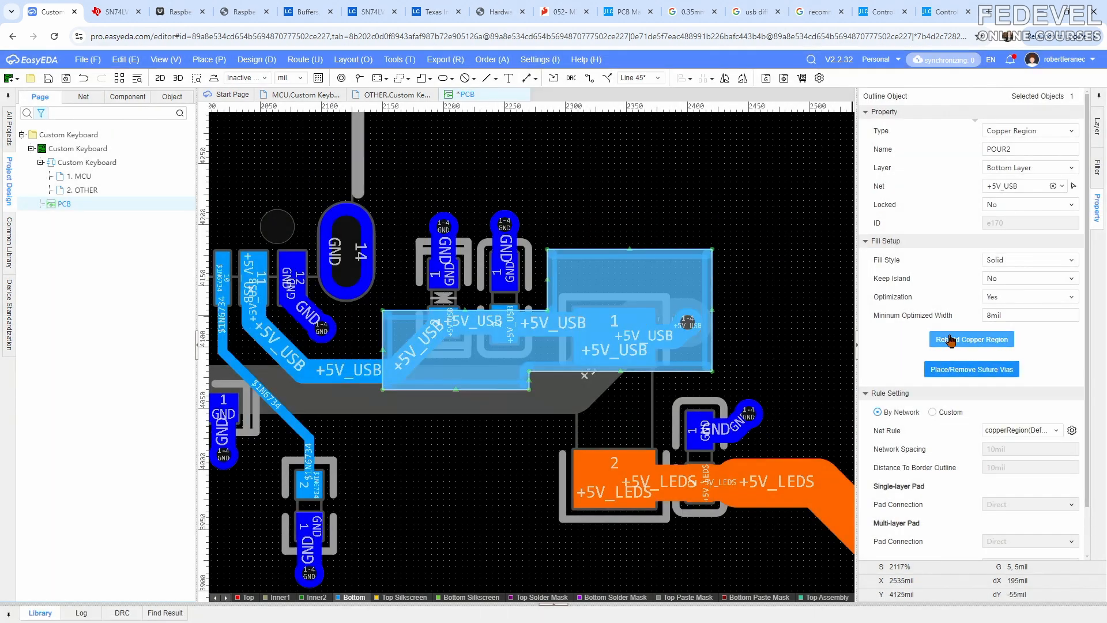
left_click(792, 268)
Fit the whole board in the view and save the PCB
scroll(784, 237, "down", 2)
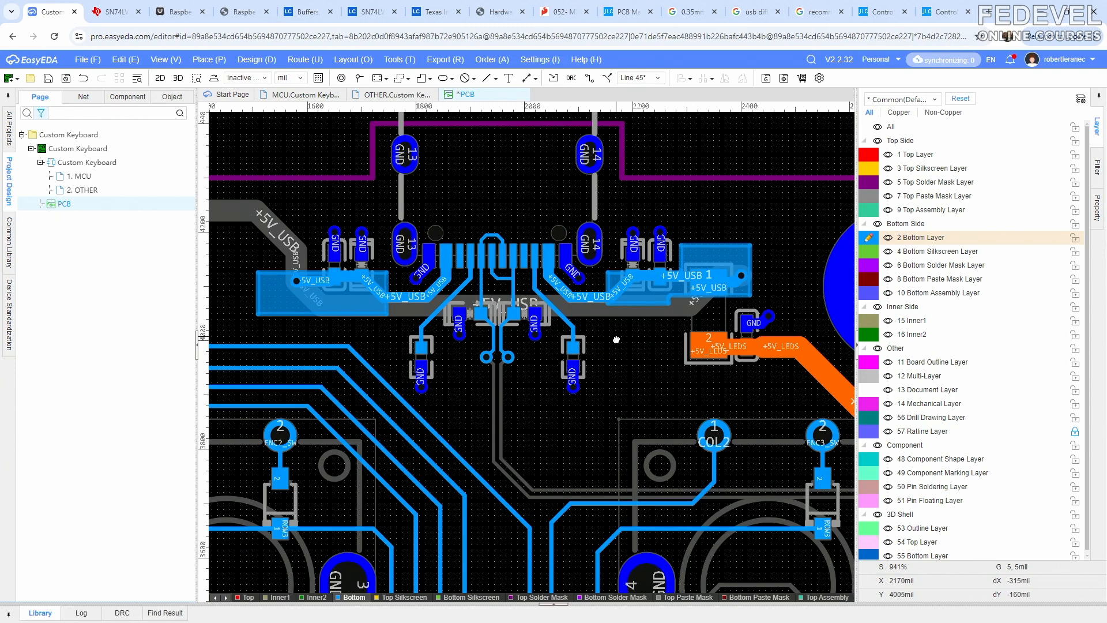
right_click_drag(616, 337, 656, 390)
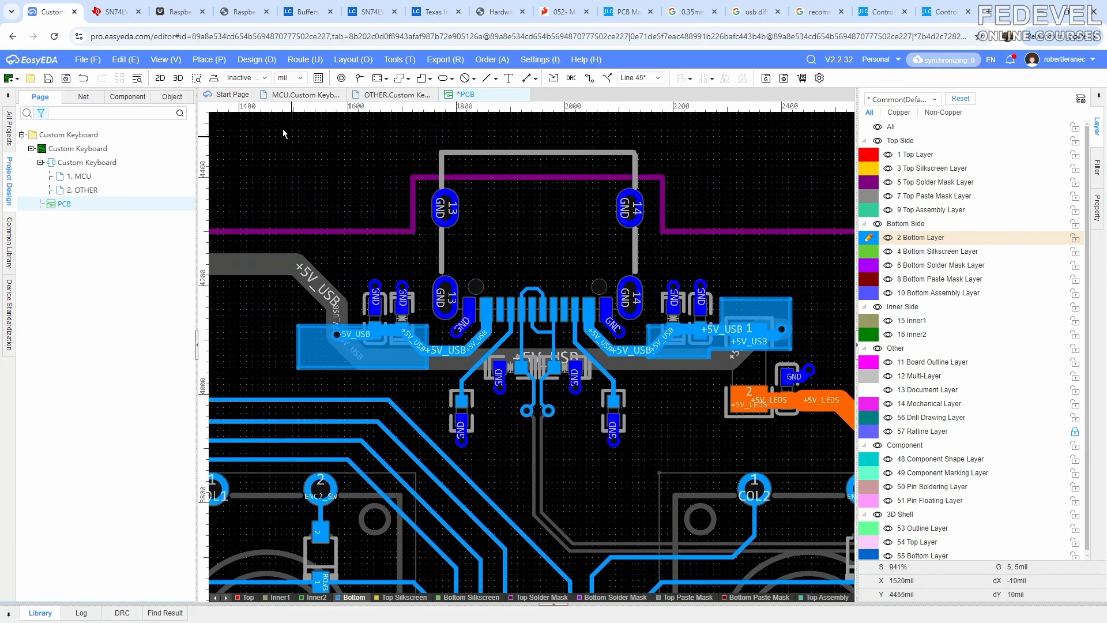
left_click(164, 60)
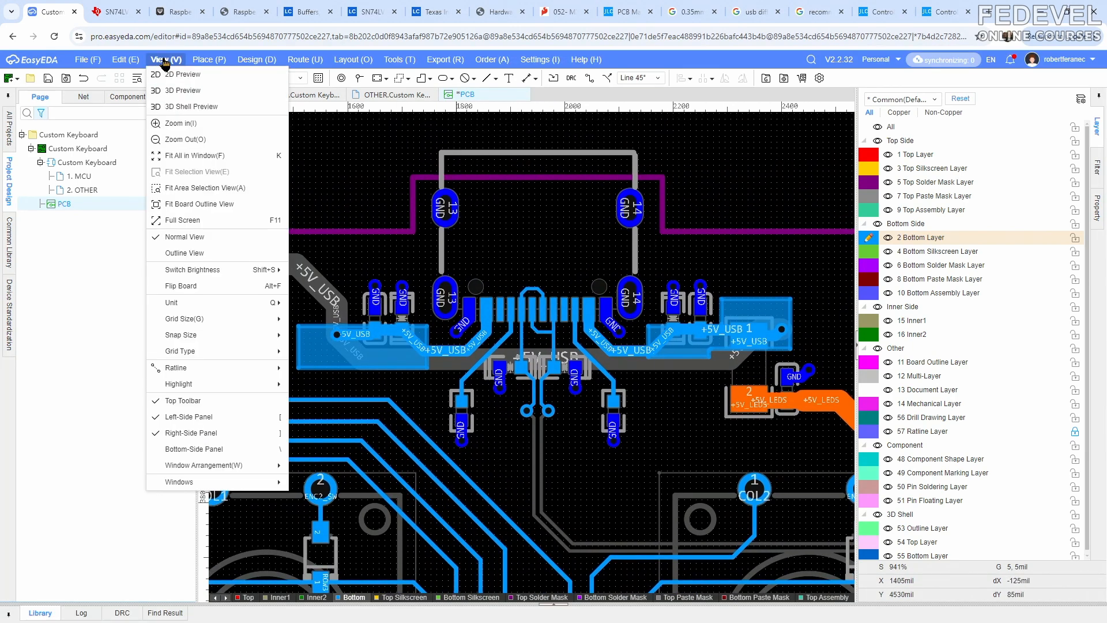
left_click(169, 159)
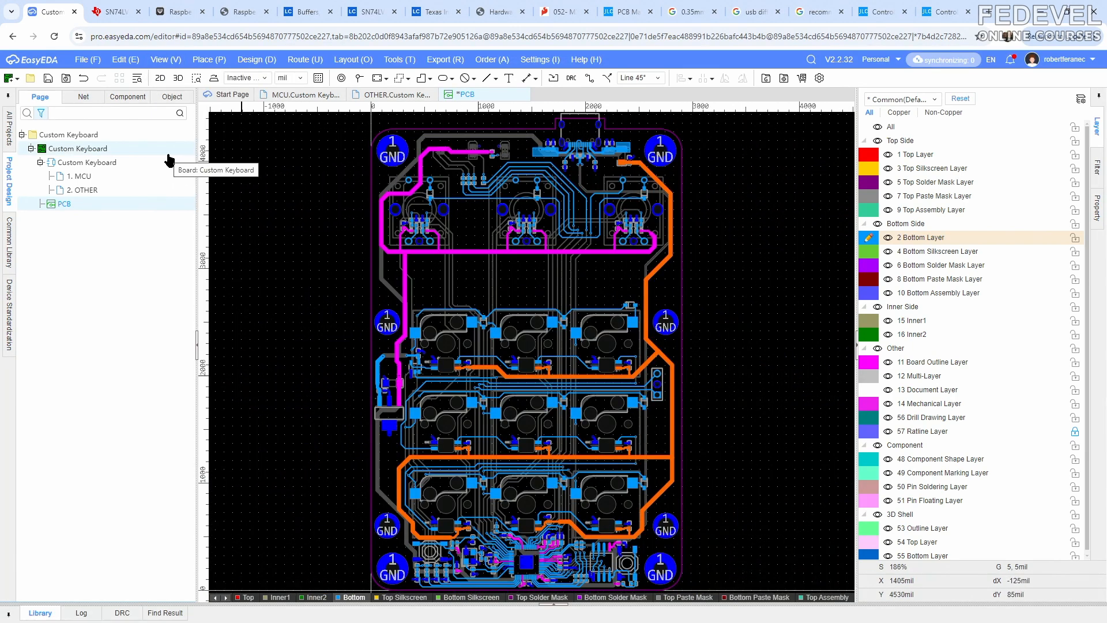
left_click(46, 79)
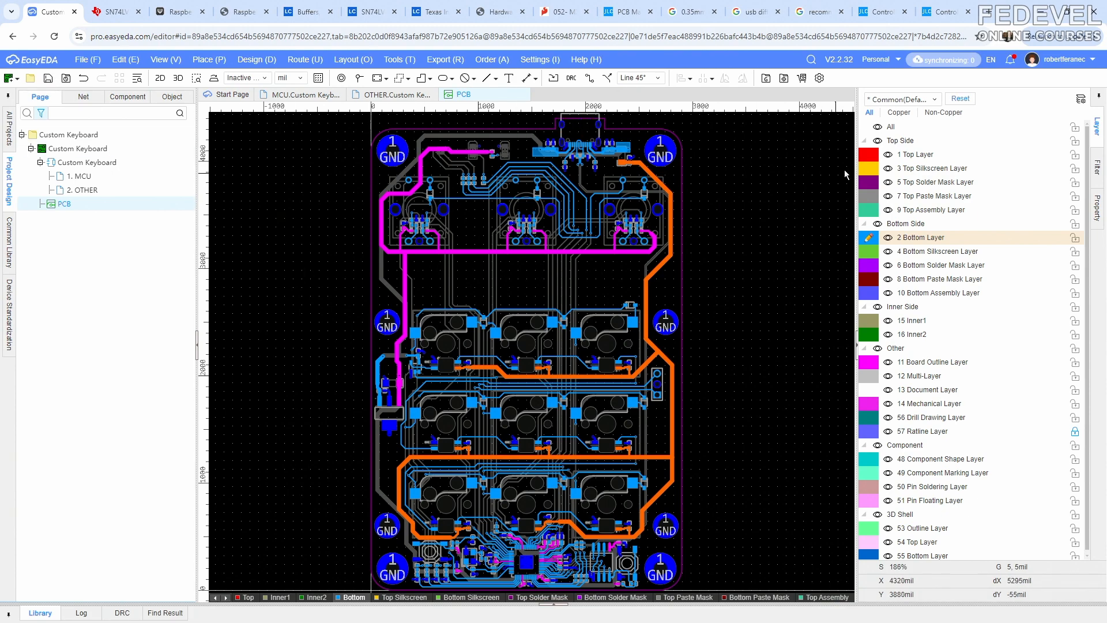
Place three +5V_USB vias in the bottom copper region near USB pad 13, at (1530, 4110), (1530, 4060) and (1580, 4060) mil
left_click(869, 156)
scroll(595, 133, "up", 8)
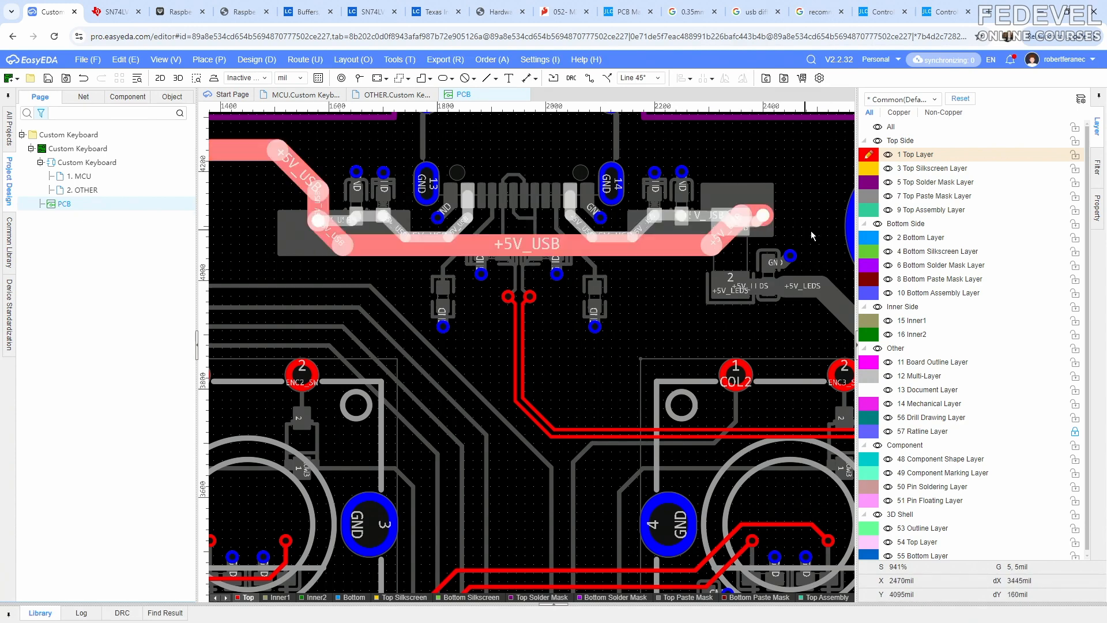
key("b")
scroll(269, 207, "up", 6)
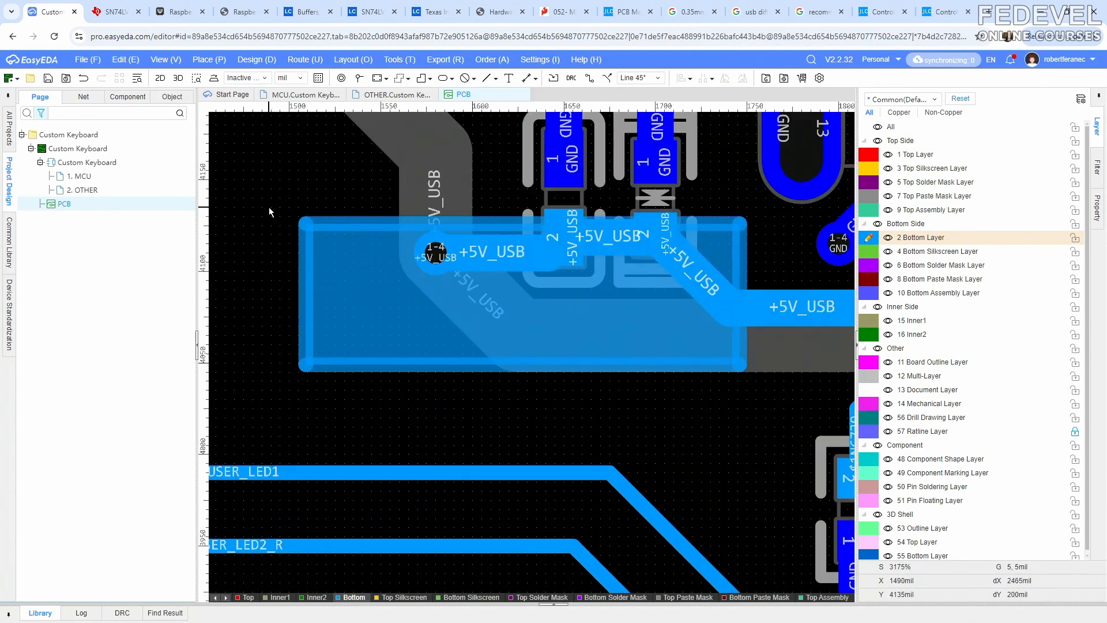
left_click(358, 79)
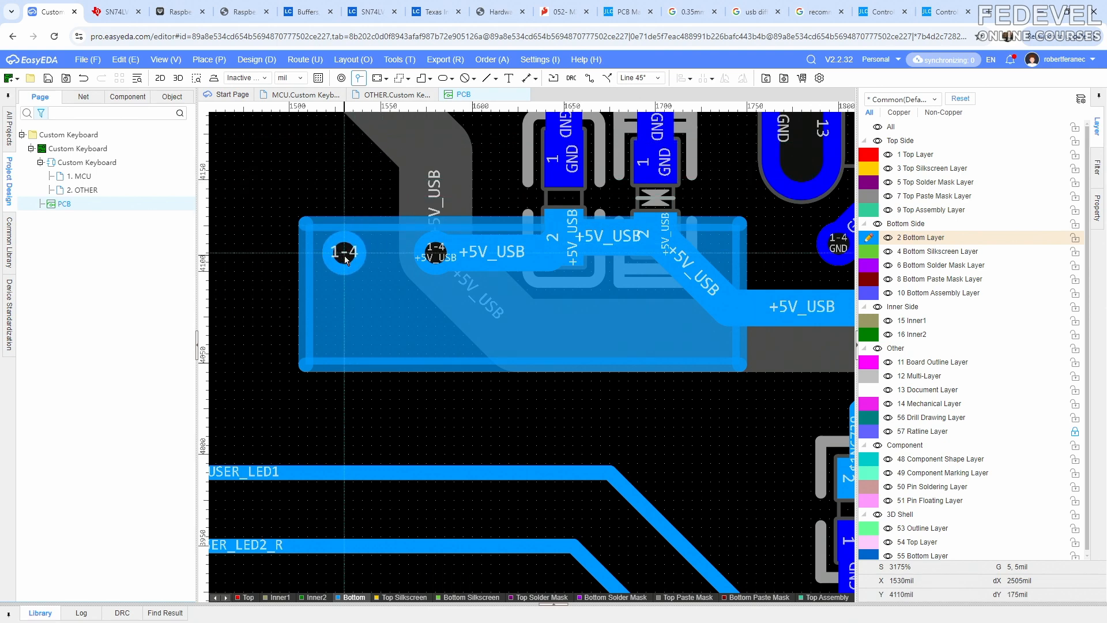
left_click(345, 254)
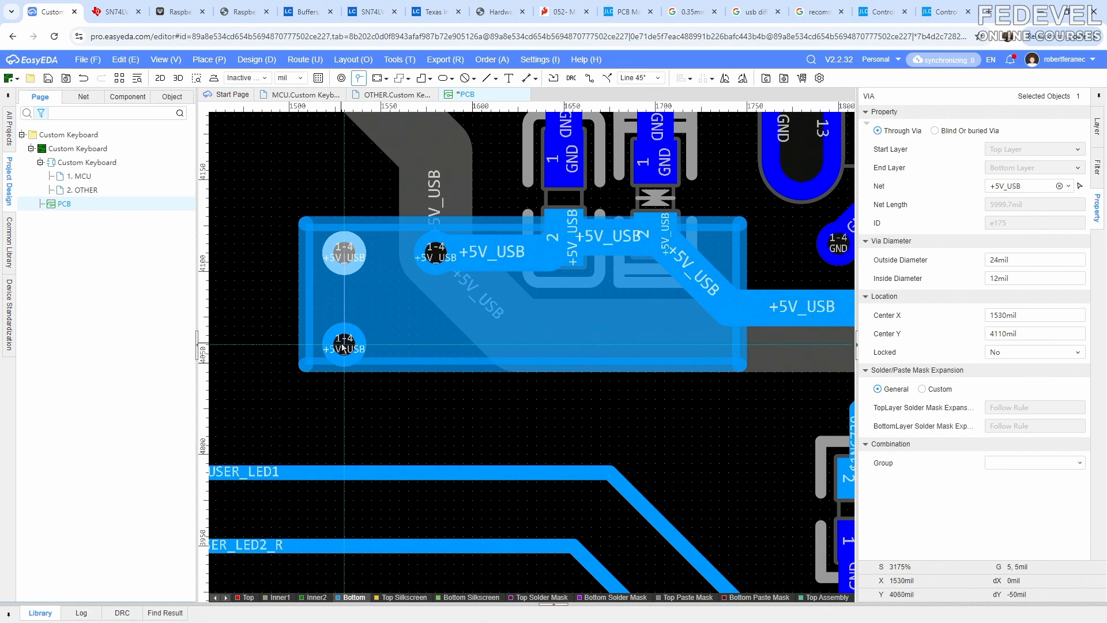
left_click(345, 344)
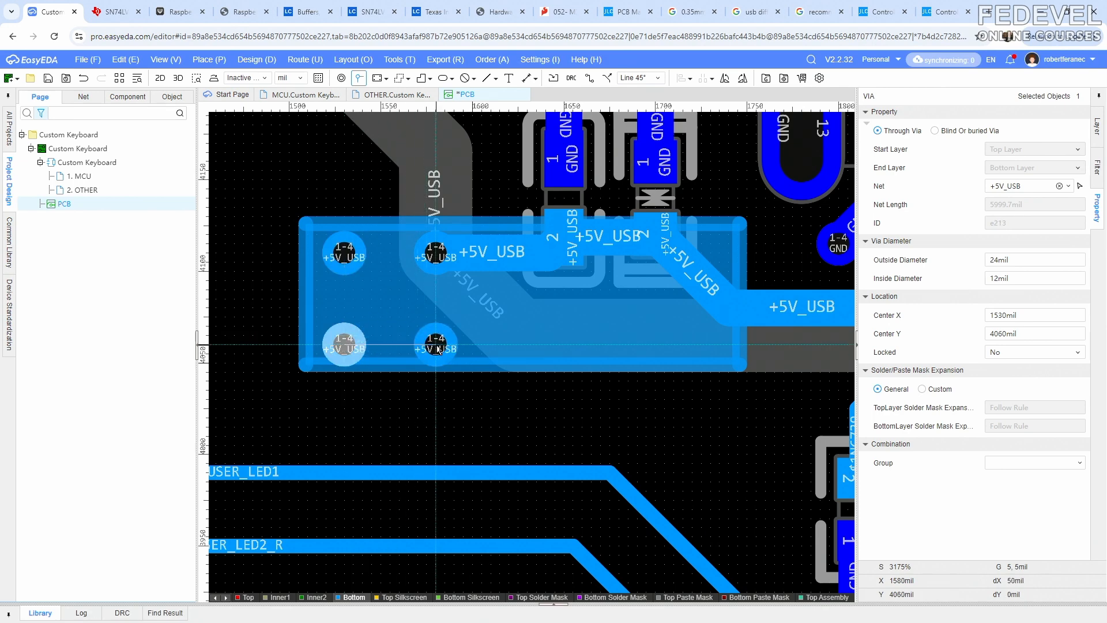
left_click(438, 347)
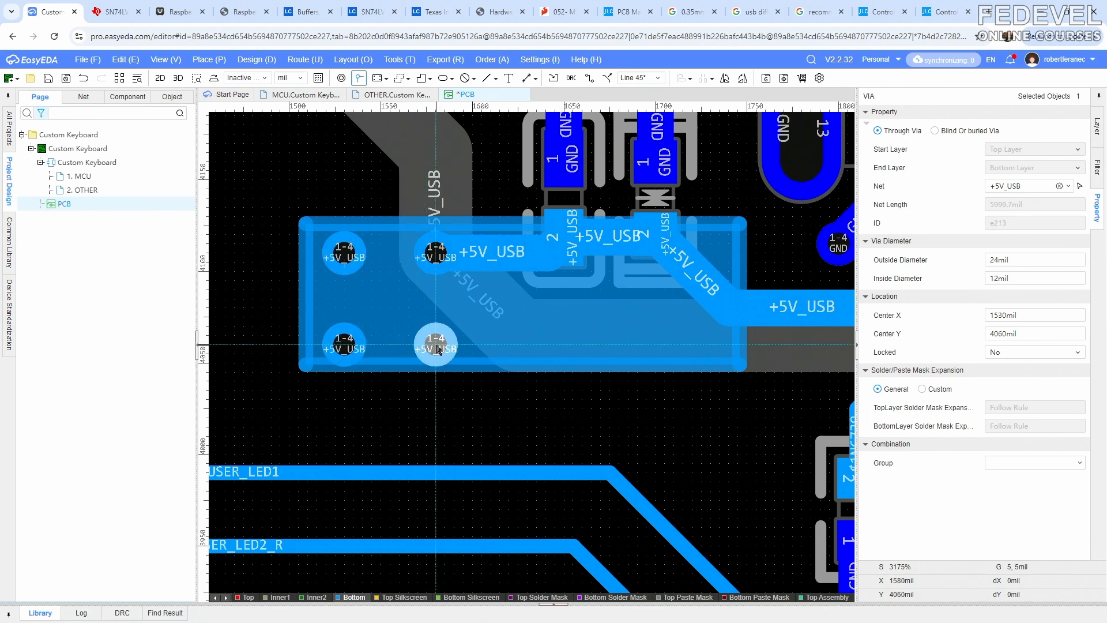
key("Escape")
scroll(344, 192, "down", 4)
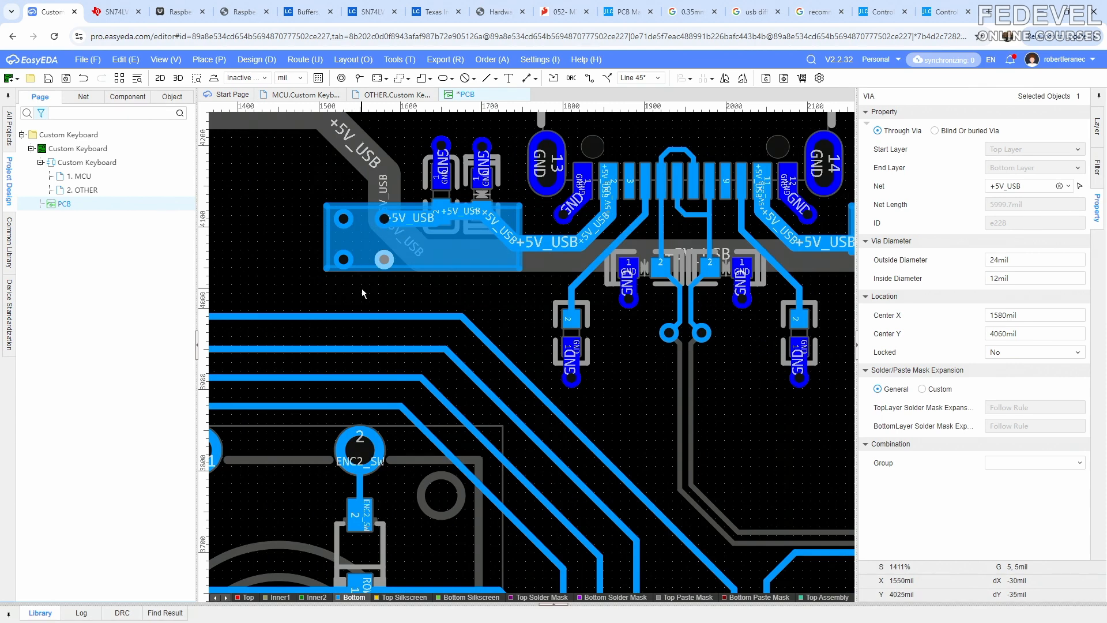
Move the lower edge of copper region POUR1 down by about 5 mil and rebuild the region
scroll(346, 242, "up", 6)
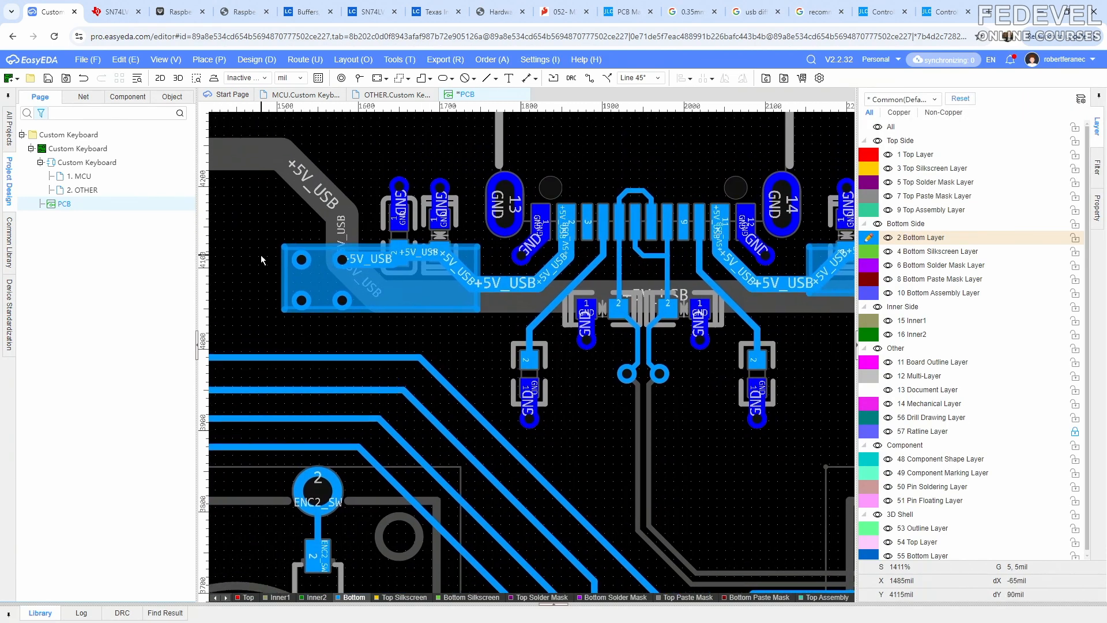
left_click(444, 312)
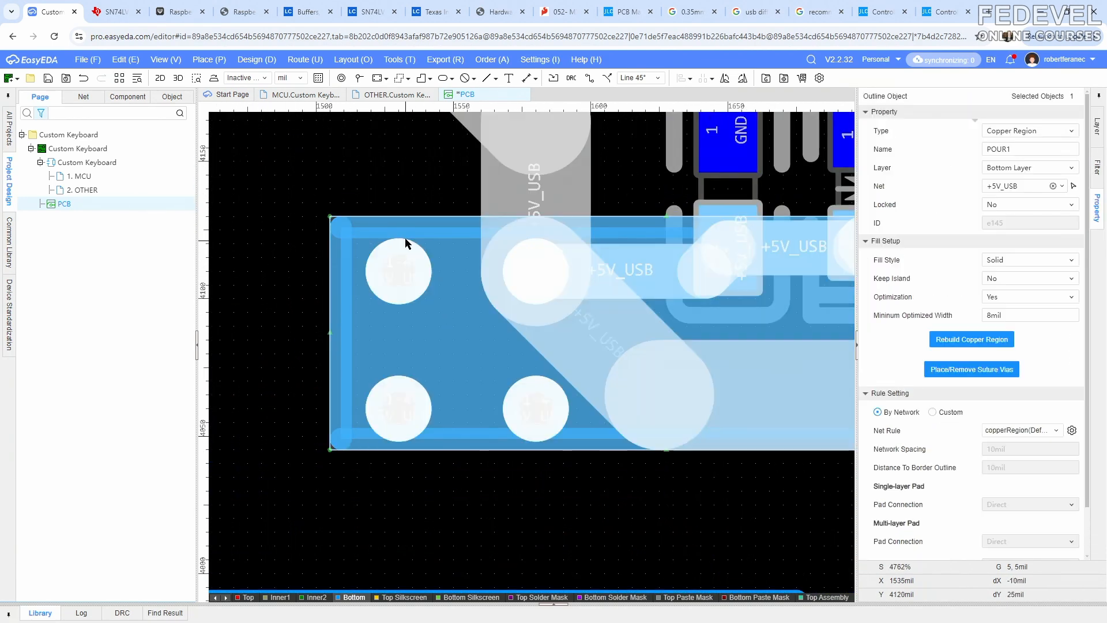
scroll(418, 334, "down", 1)
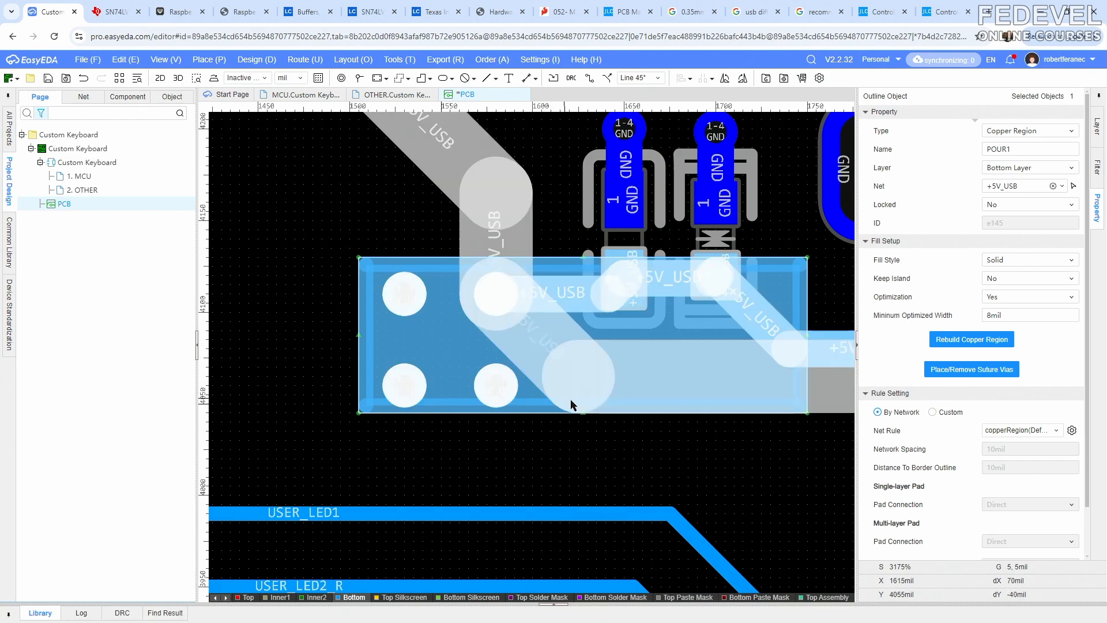
left_click_drag(582, 415, 582, 423)
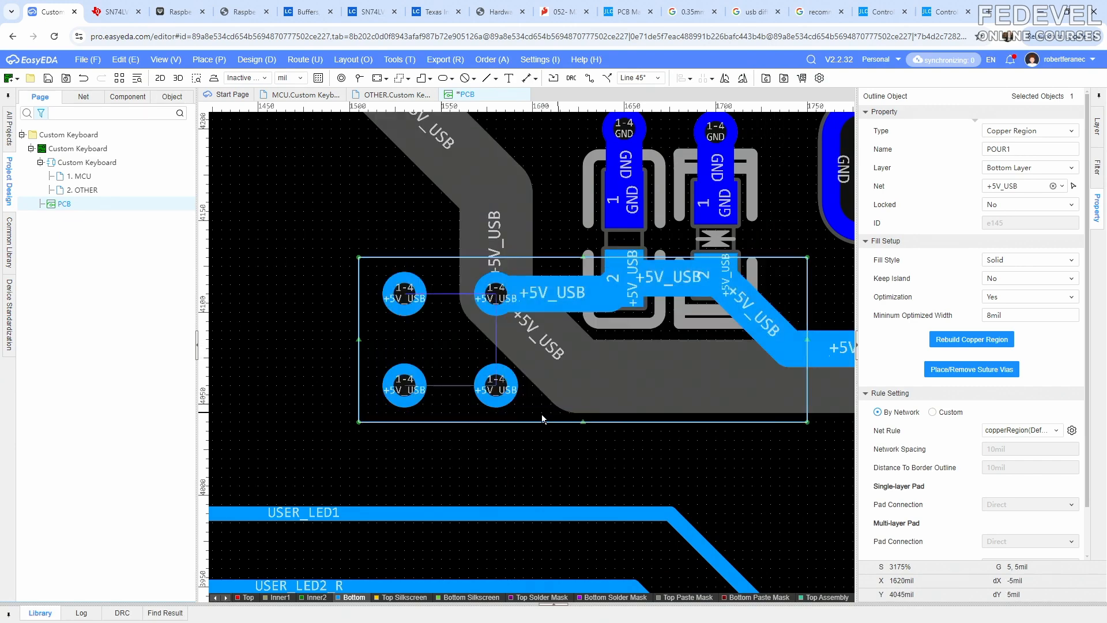
left_click(972, 338)
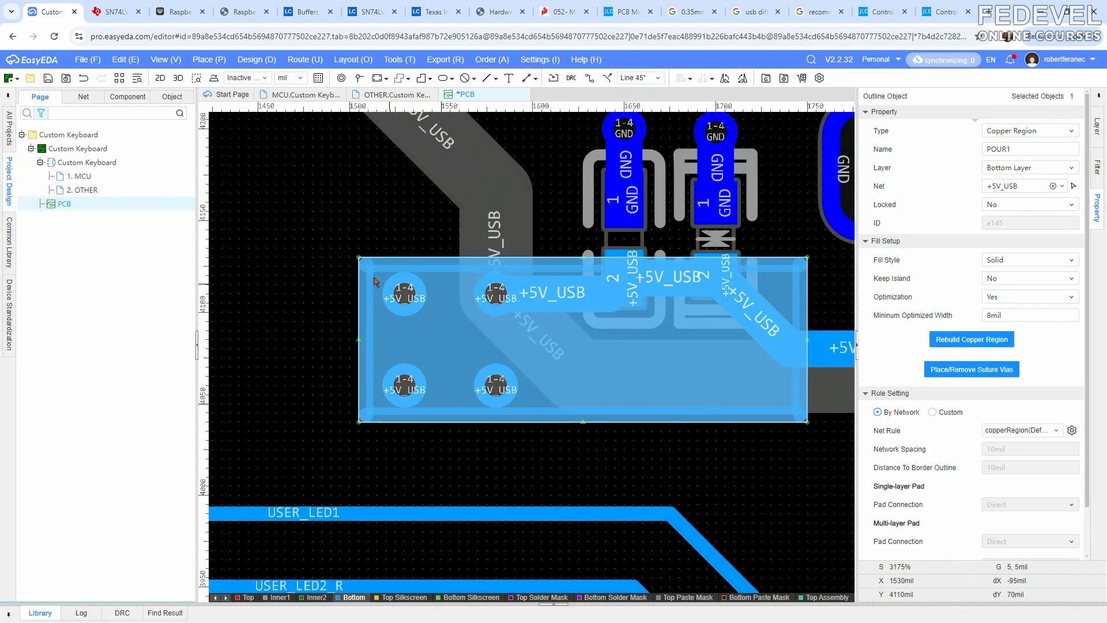
Place three +5V_USB vias along the upper edge of the copper region beside pad 14, at X 2400, 2350 and 2300 mil, Y 4160 mil
scroll(319, 258, "down", 2)
right_click_drag(514, 347, 261, 351)
right_click_drag(660, 362, 456, 391)
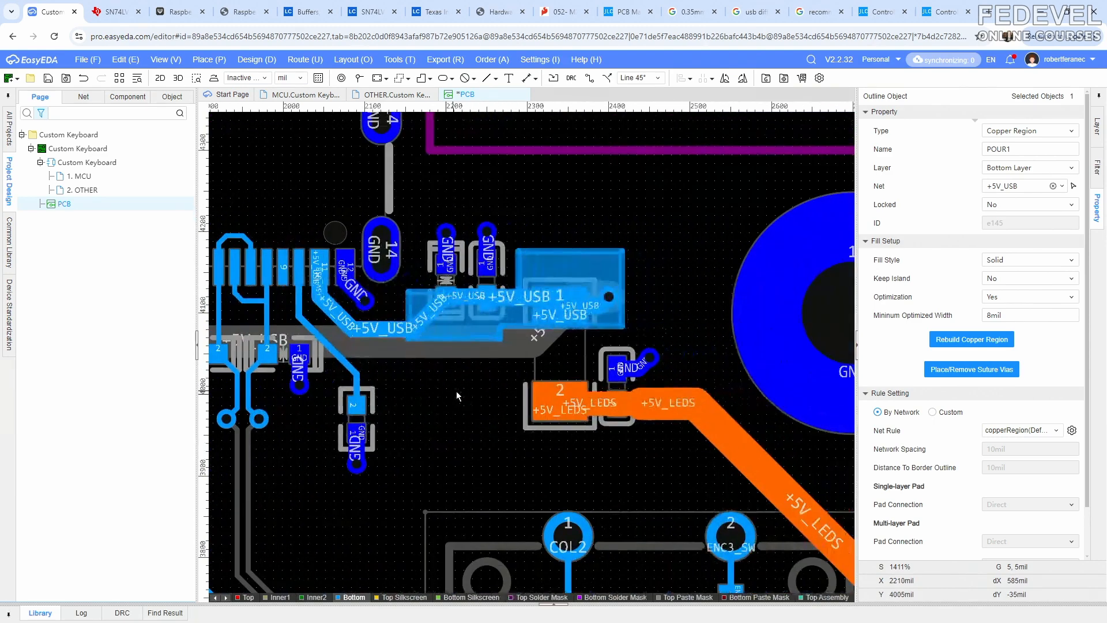
scroll(586, 225, "up", 2)
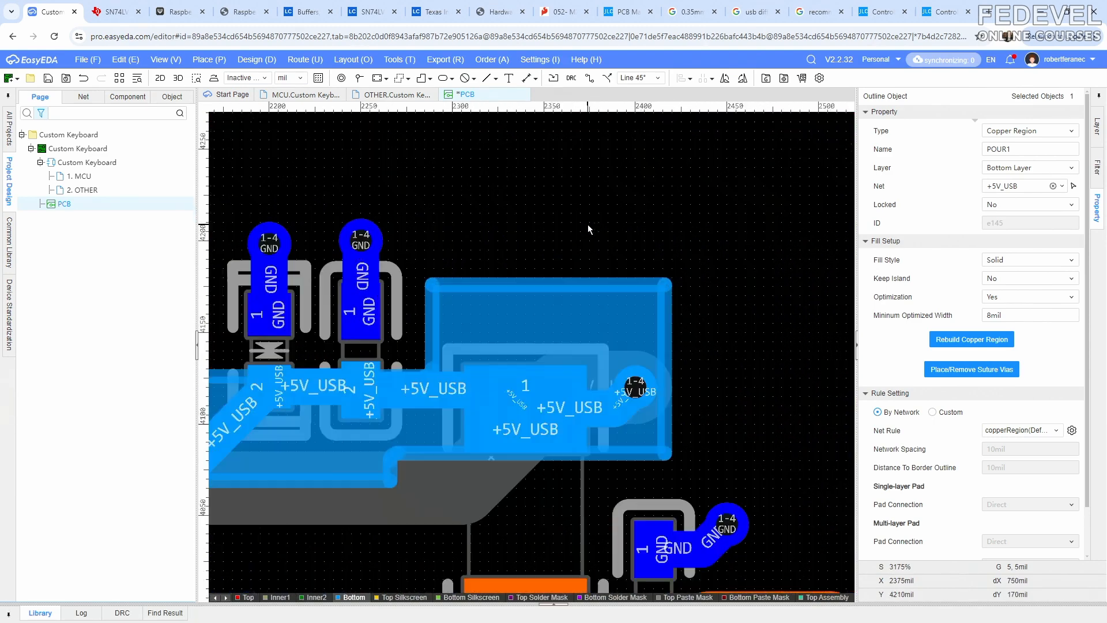
left_click(359, 80)
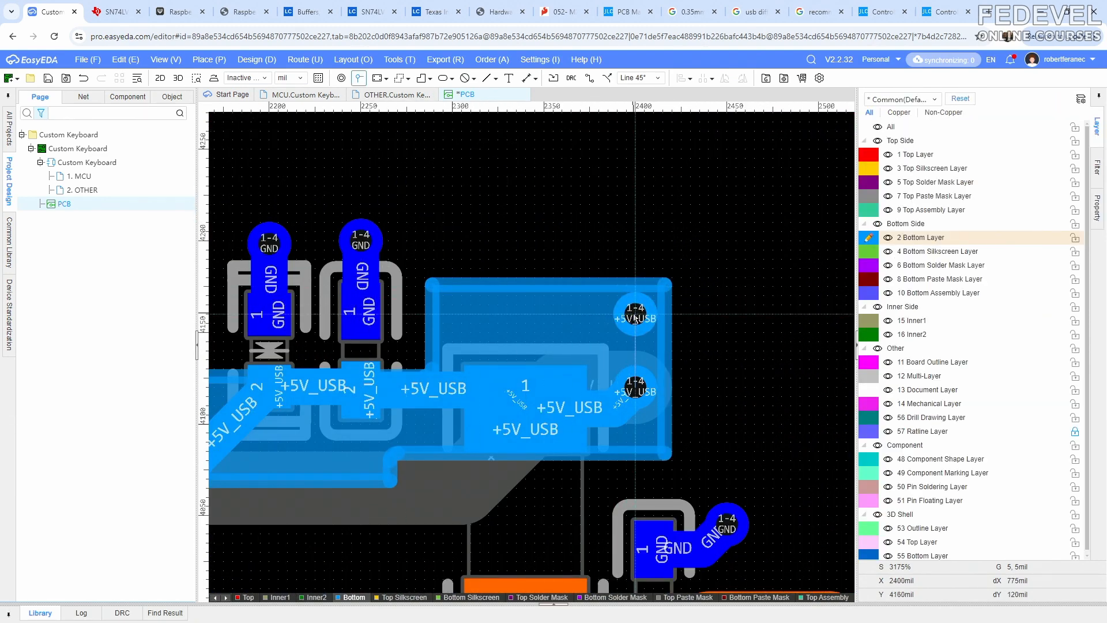
left_click(634, 317)
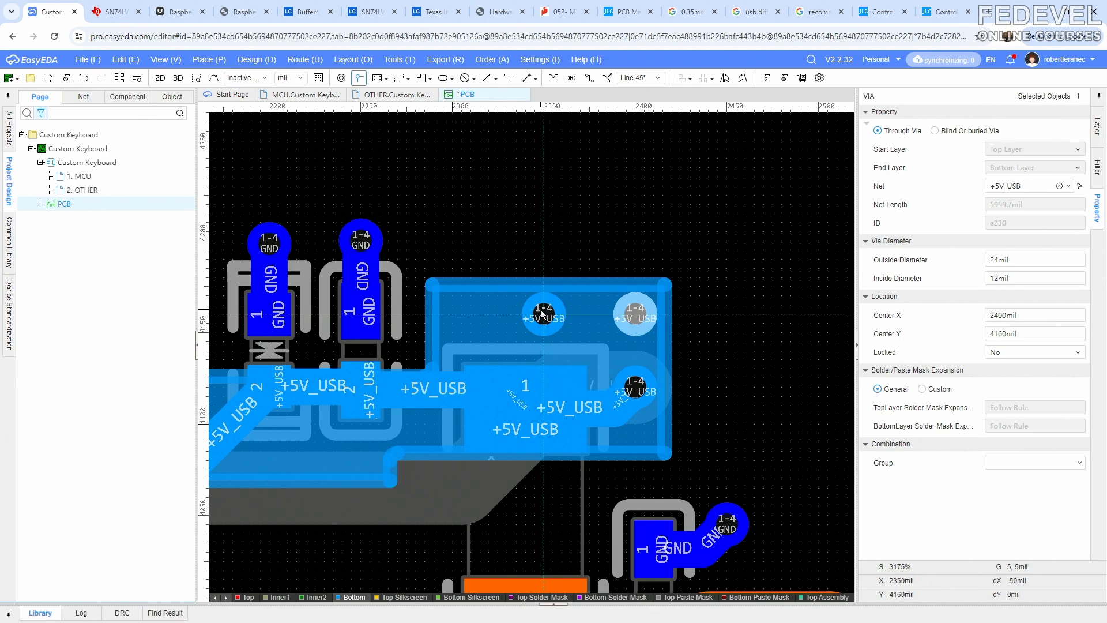
left_click(543, 315)
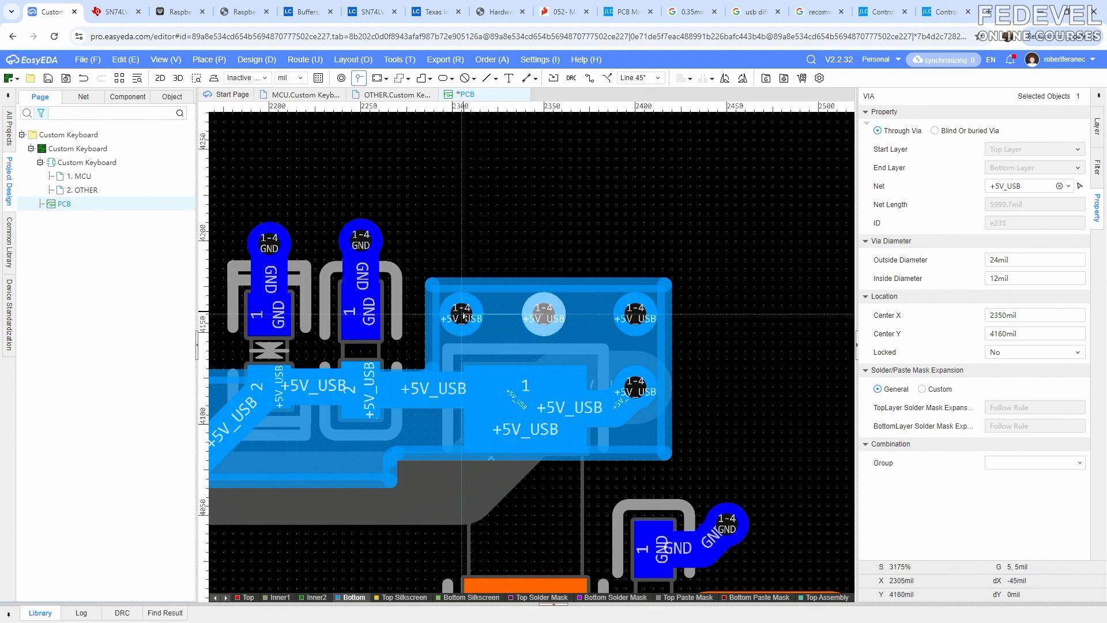
left_click(453, 314)
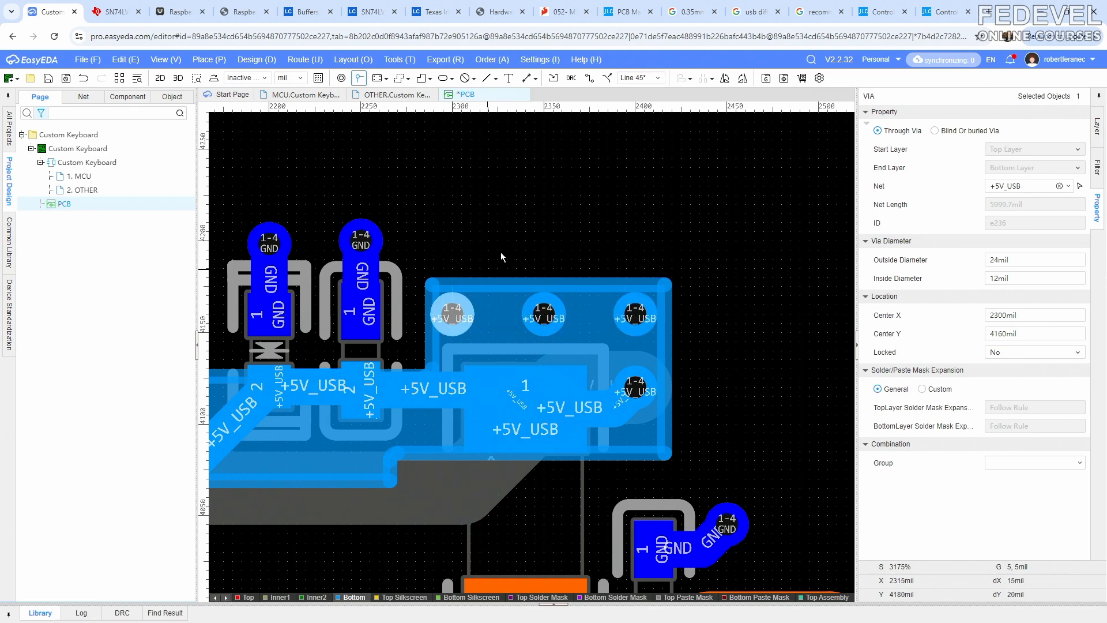
key("Escape")
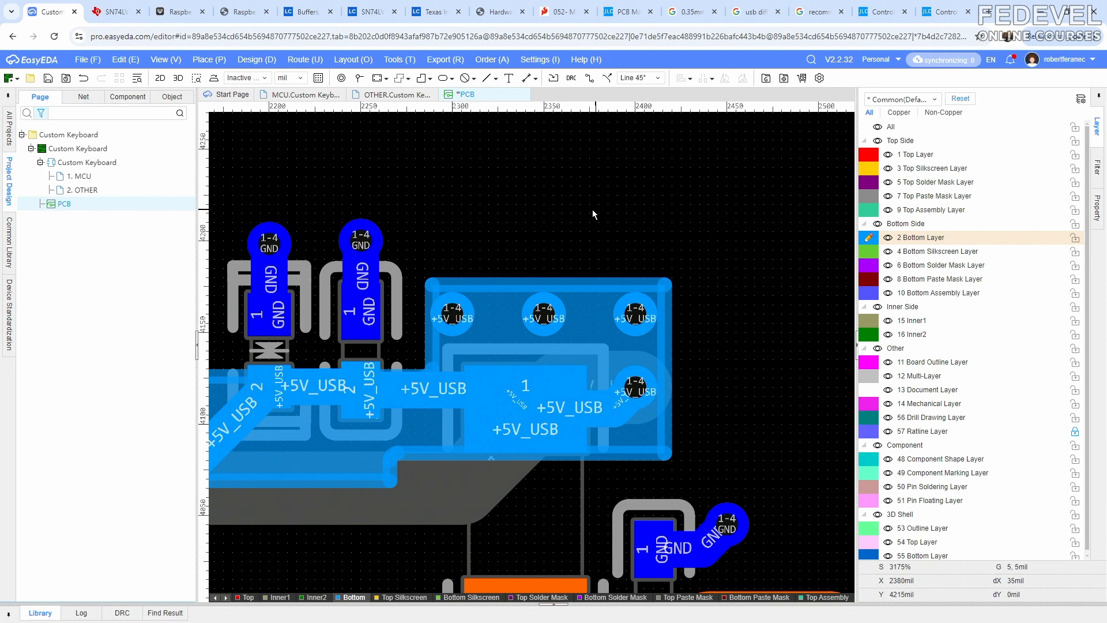
Move the left edge of the raised part of copper region POUR2 outward by about 5 mil and rebuild the region
right_click_drag(592, 210, 699, 203)
scroll(565, 246, "up", 1)
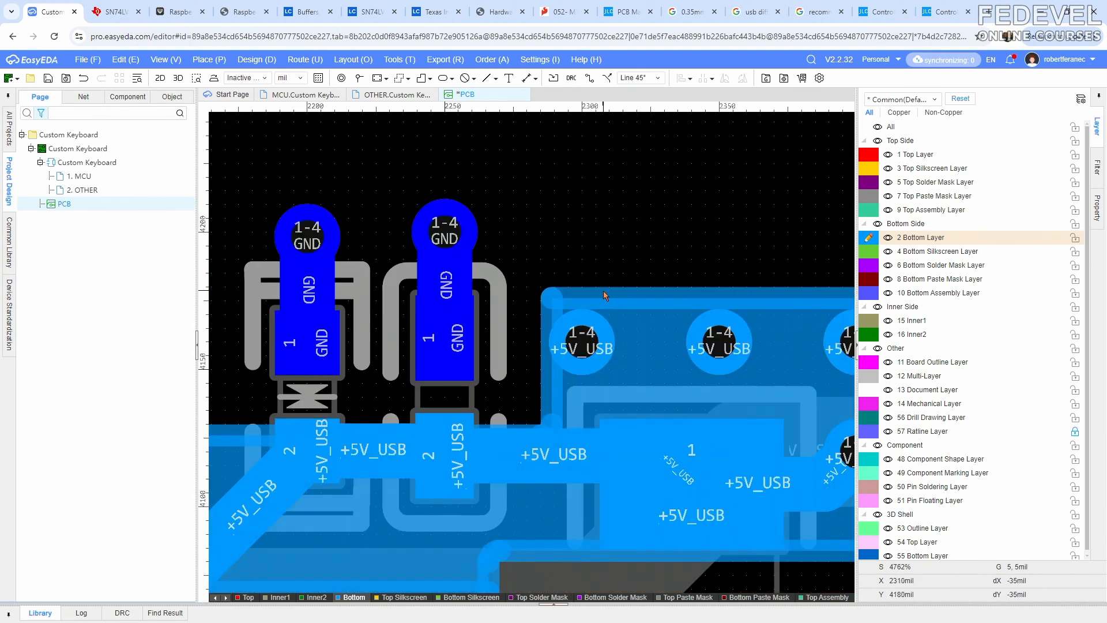
left_click(641, 306)
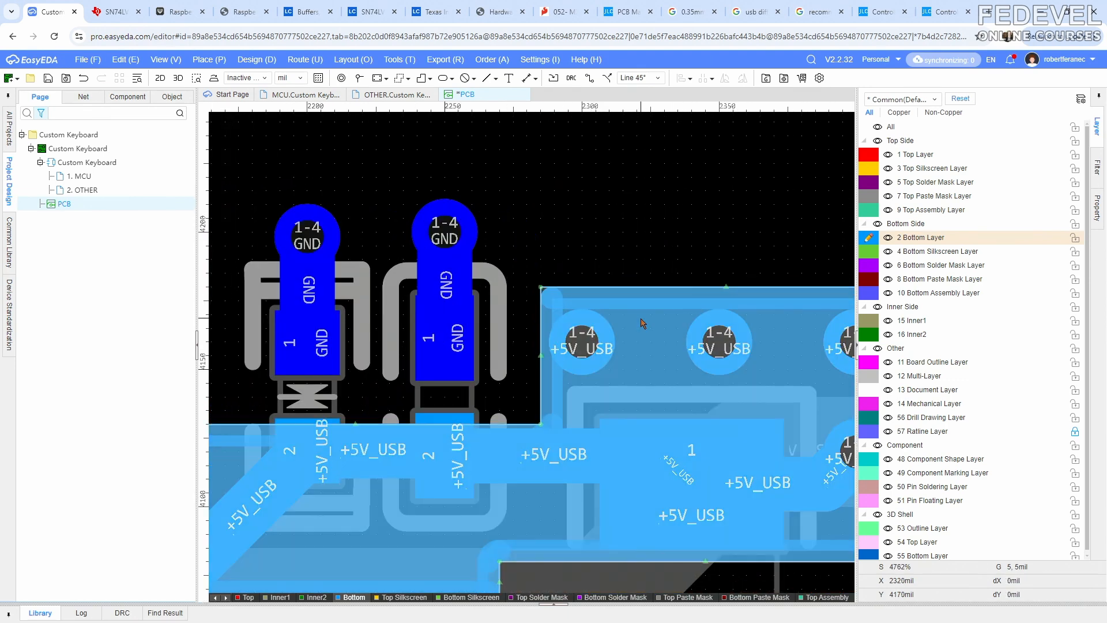
left_click(547, 195)
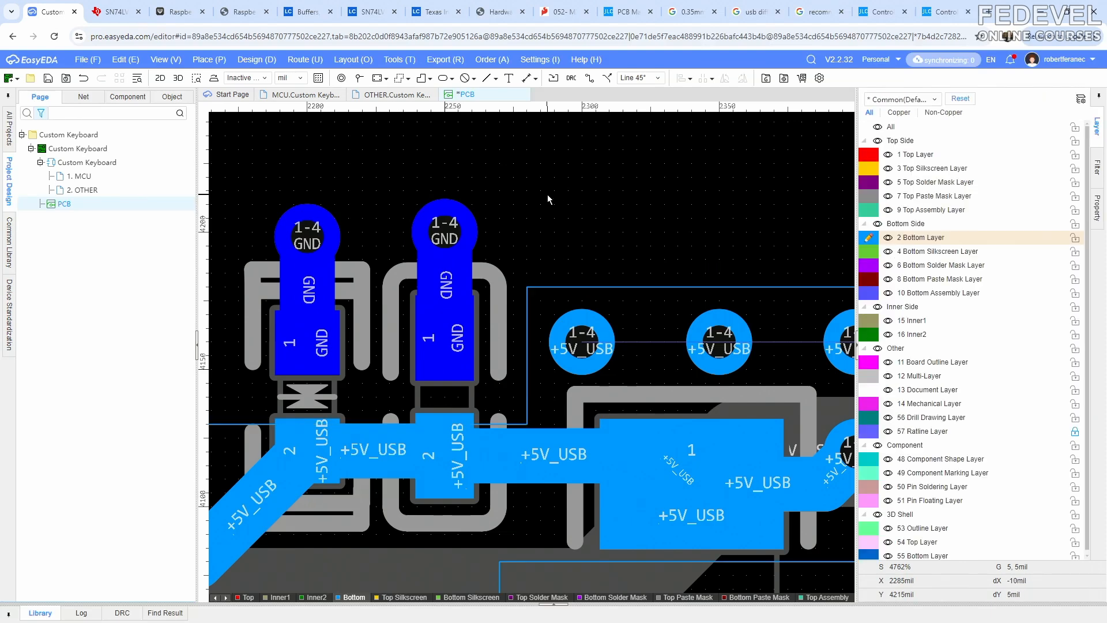
scroll(548, 195, "down", 2)
right_click_drag(548, 193, 620, 199)
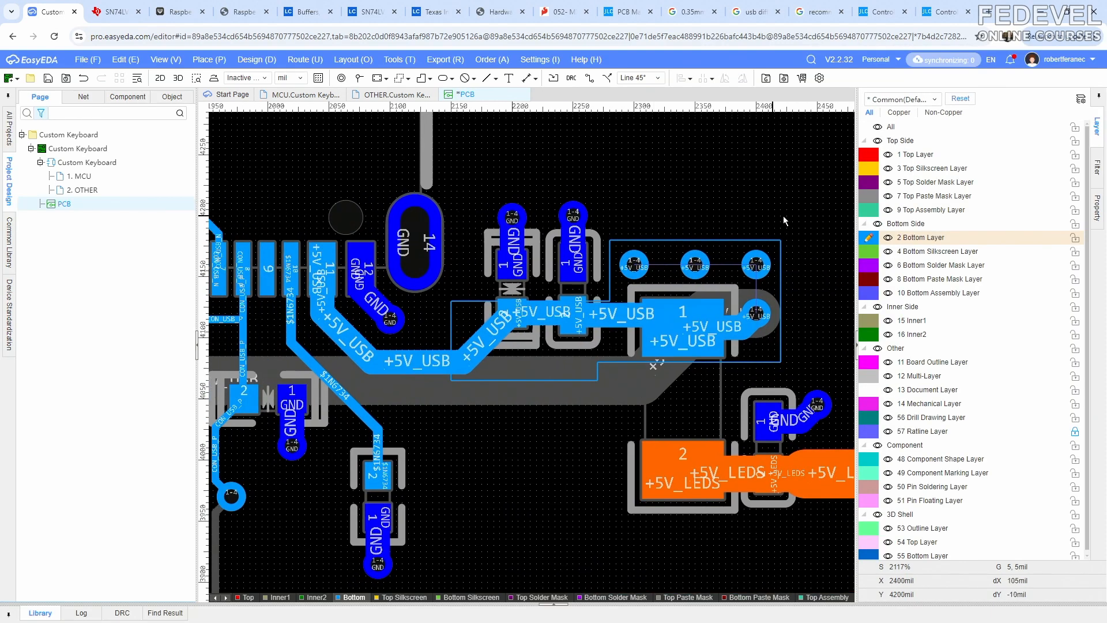
left_click(754, 240)
left_click(936, 339)
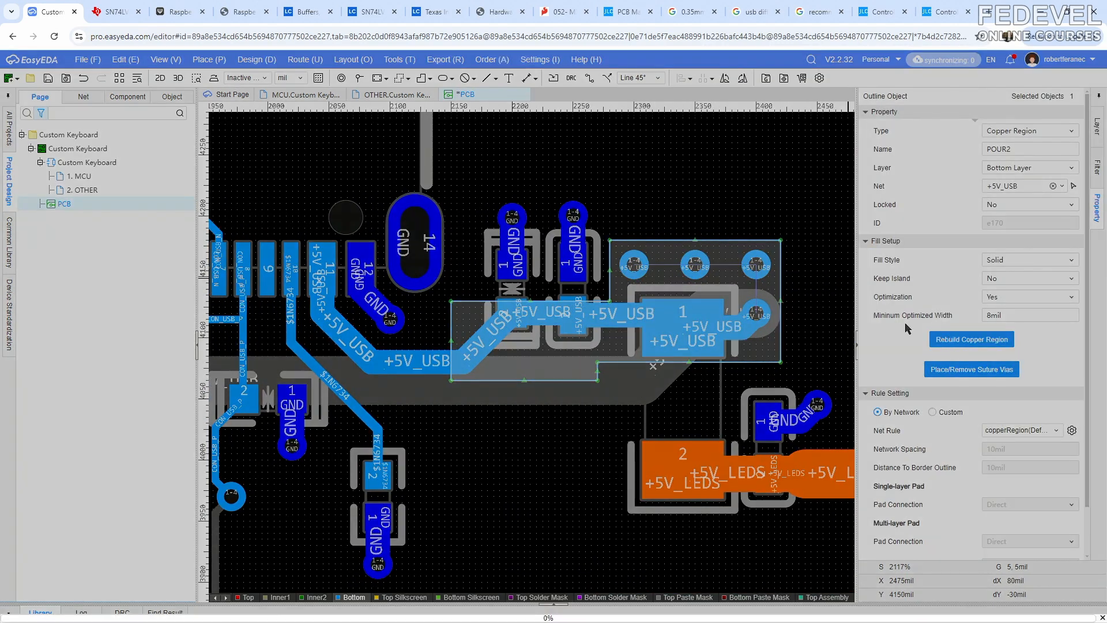
On the Top Layer, begin a polygonal copper region along the +5V_USB trace, from (1505, 4130) stepping up to (2280, 4180) and on to (2420, 4180) mil
scroll(687, 198, "down", 2)
right_click_drag(649, 188, 677, 219)
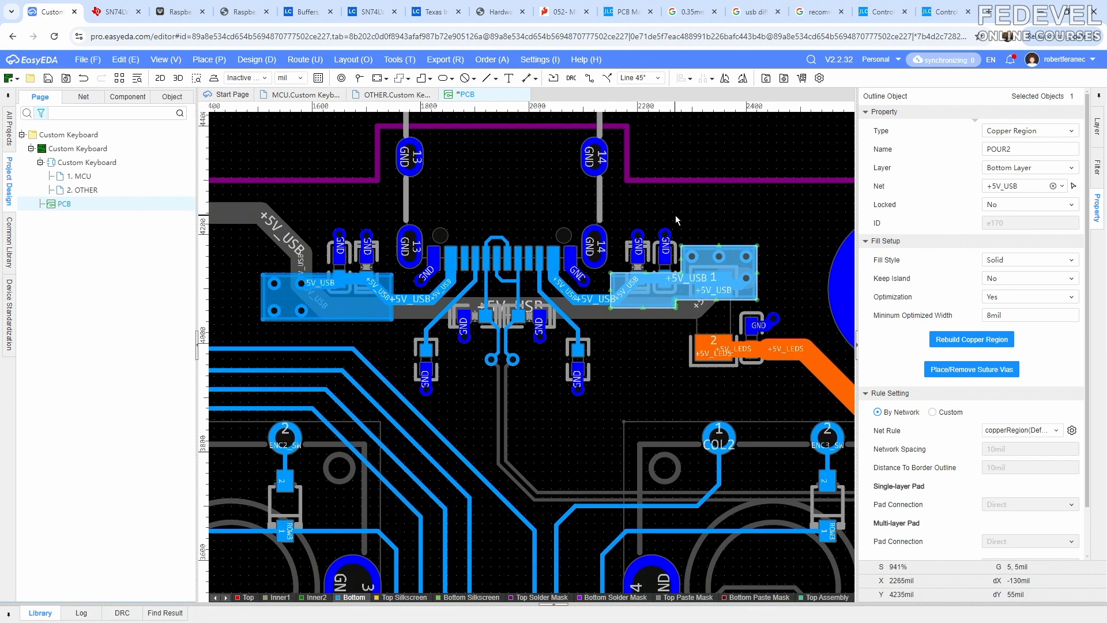
left_click(692, 209)
left_click(868, 157)
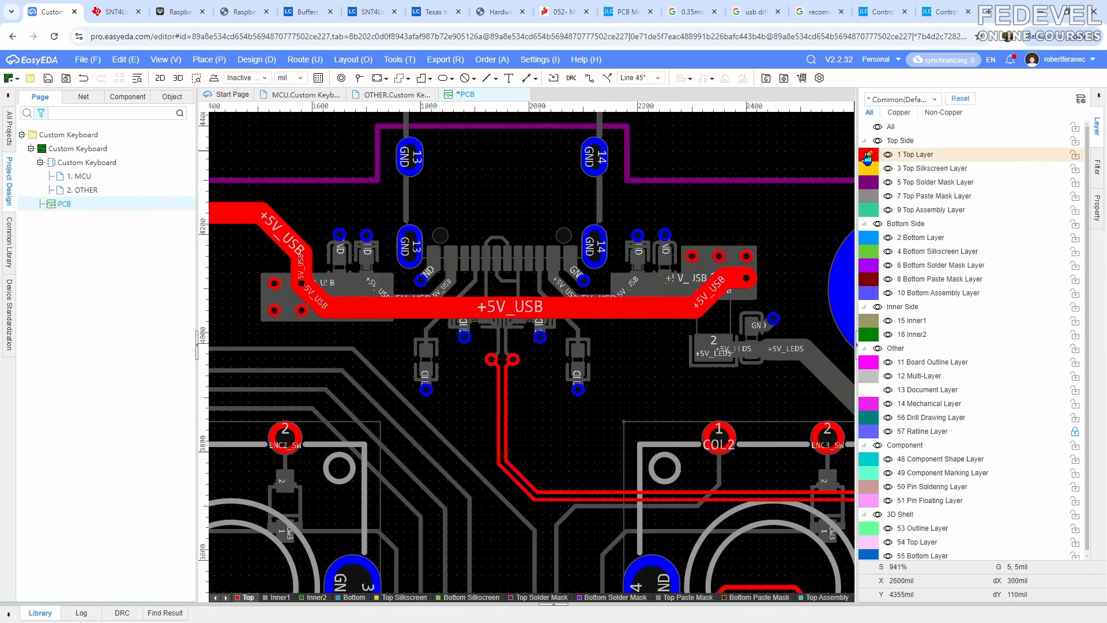
left_click(213, 61)
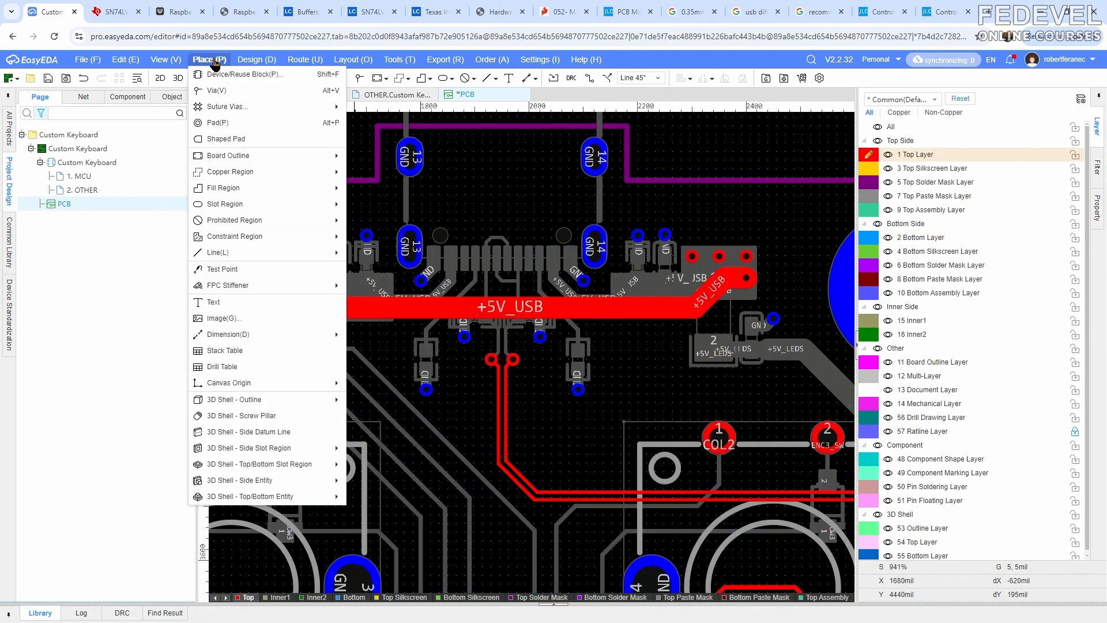
mouse_move(213, 173)
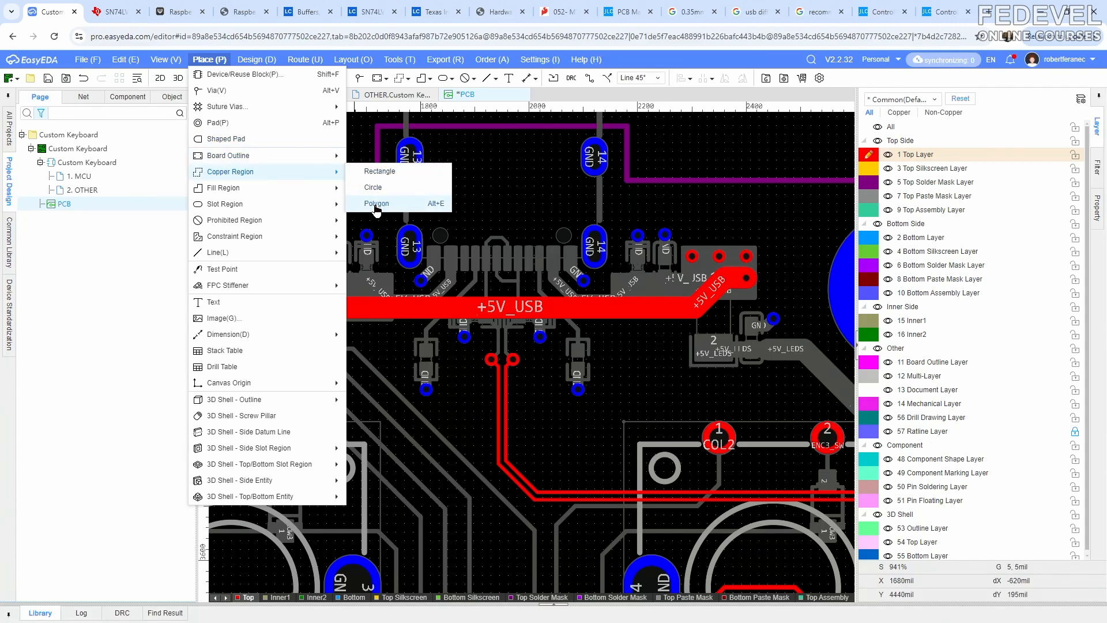
left_click(376, 203)
scroll(482, 210, "down", 2)
scroll(322, 252, "up", 5)
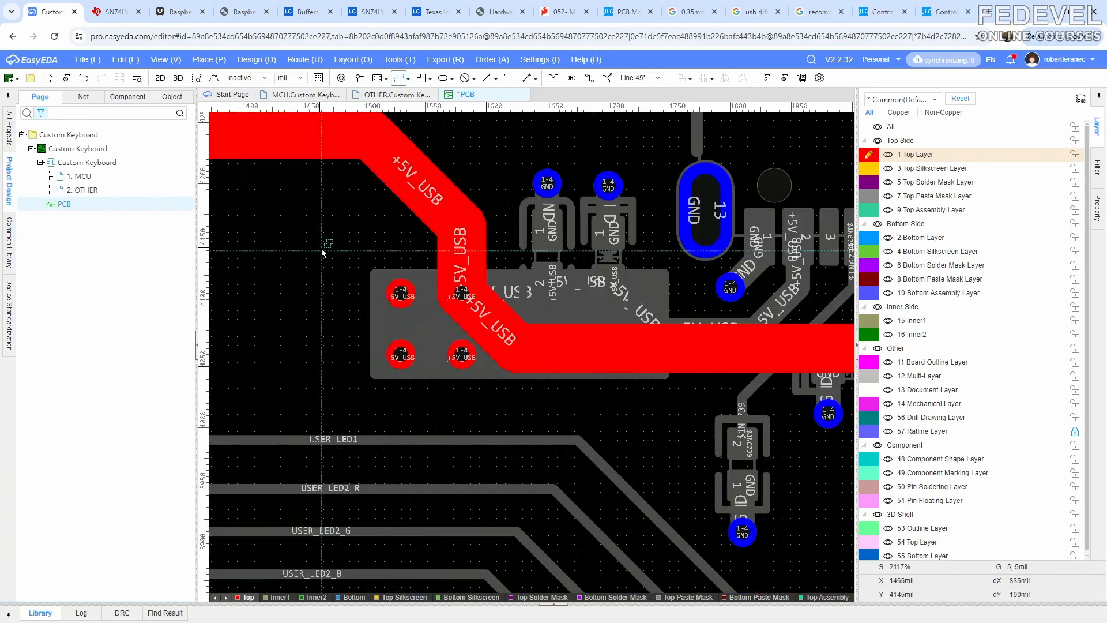
left_click(371, 271)
scroll(371, 271, "down", 2)
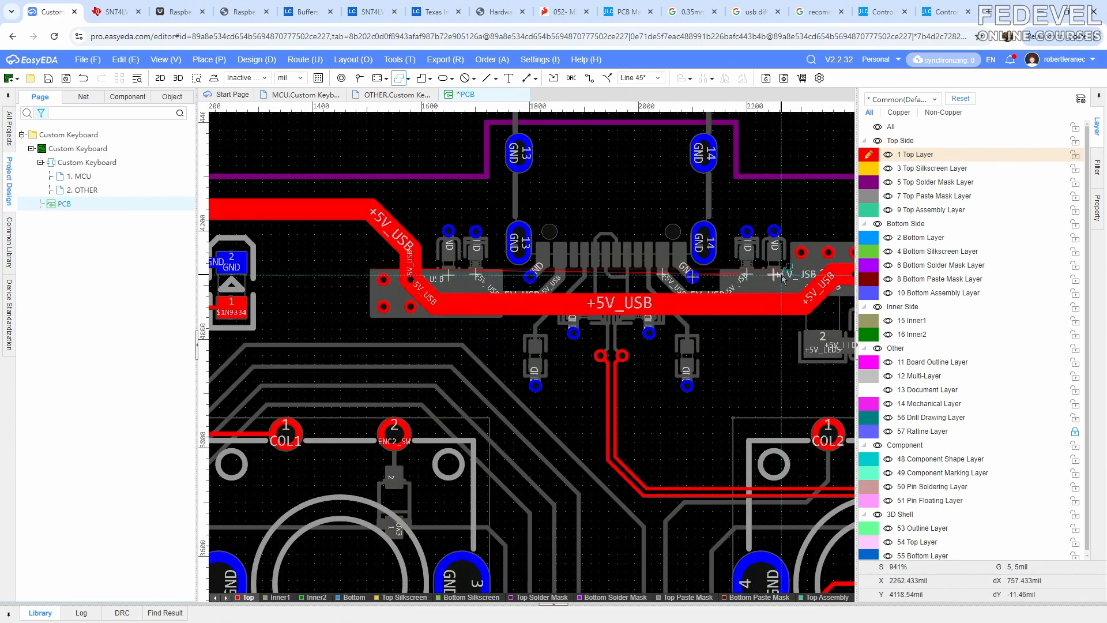
scroll(783, 277, "up", 3)
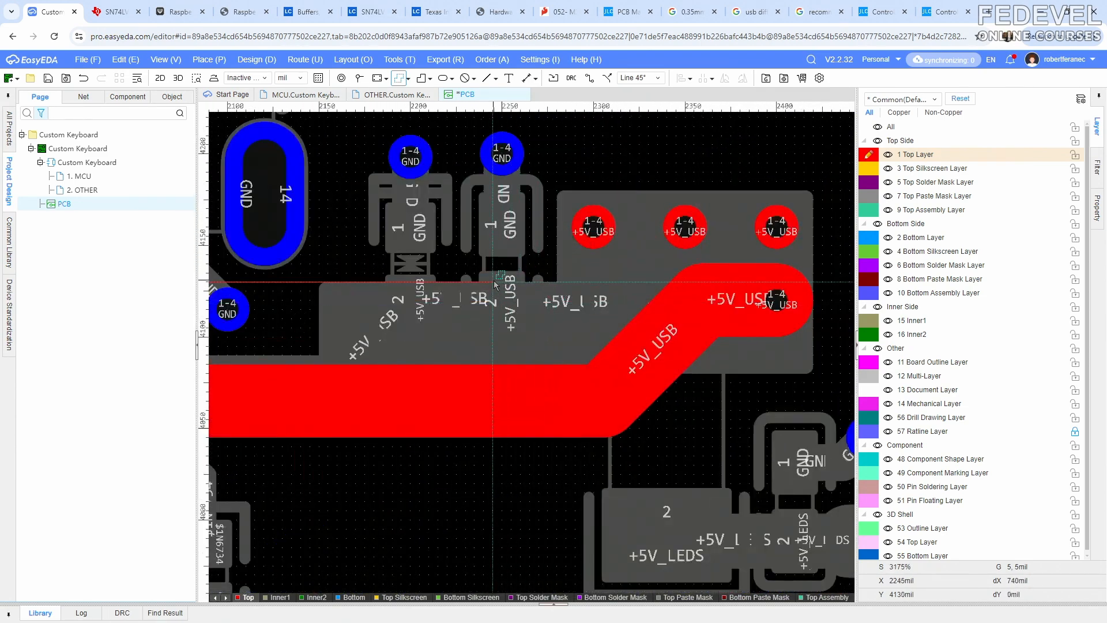
left_click(468, 282)
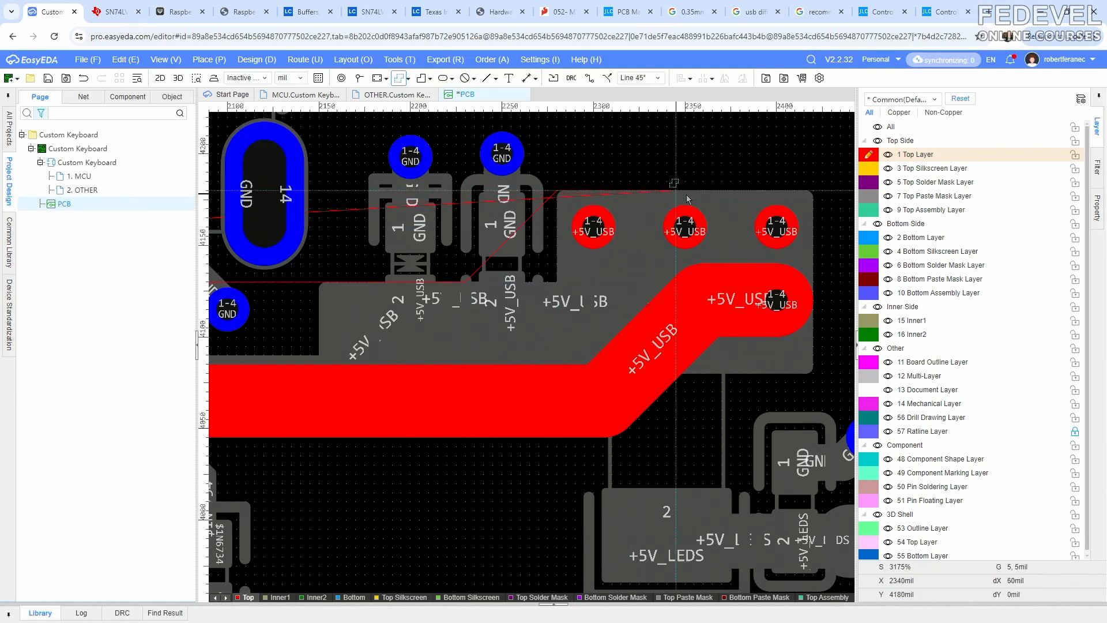
left_click(813, 193)
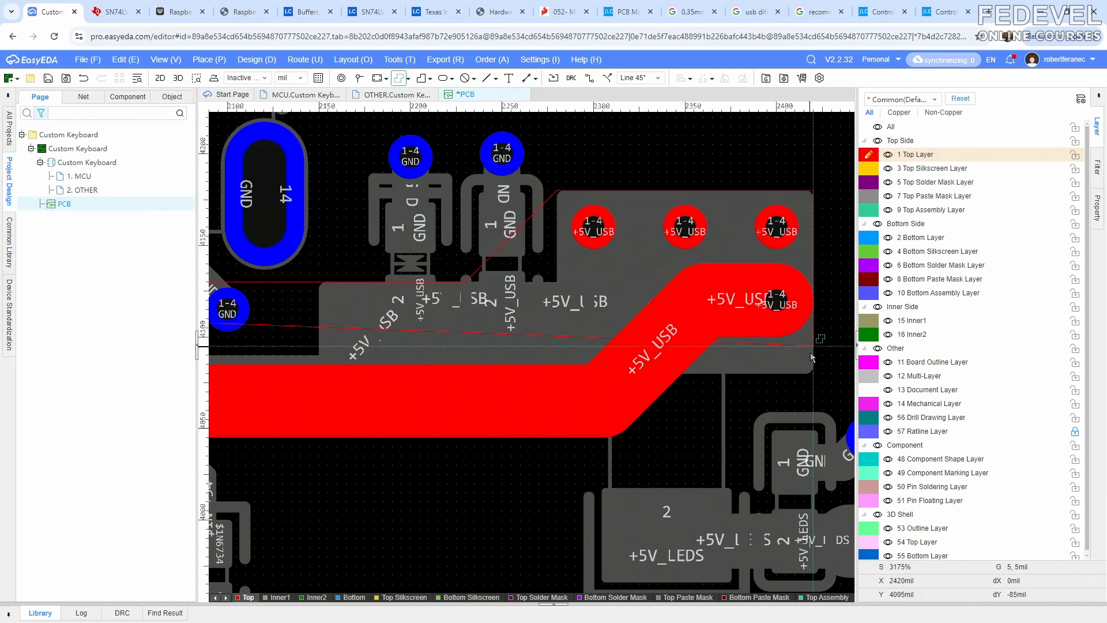
Complete the polygon outline through (2420, 4010) and (1505, 4010) mil and close it at its starting corner
scroll(812, 374, "down", 5)
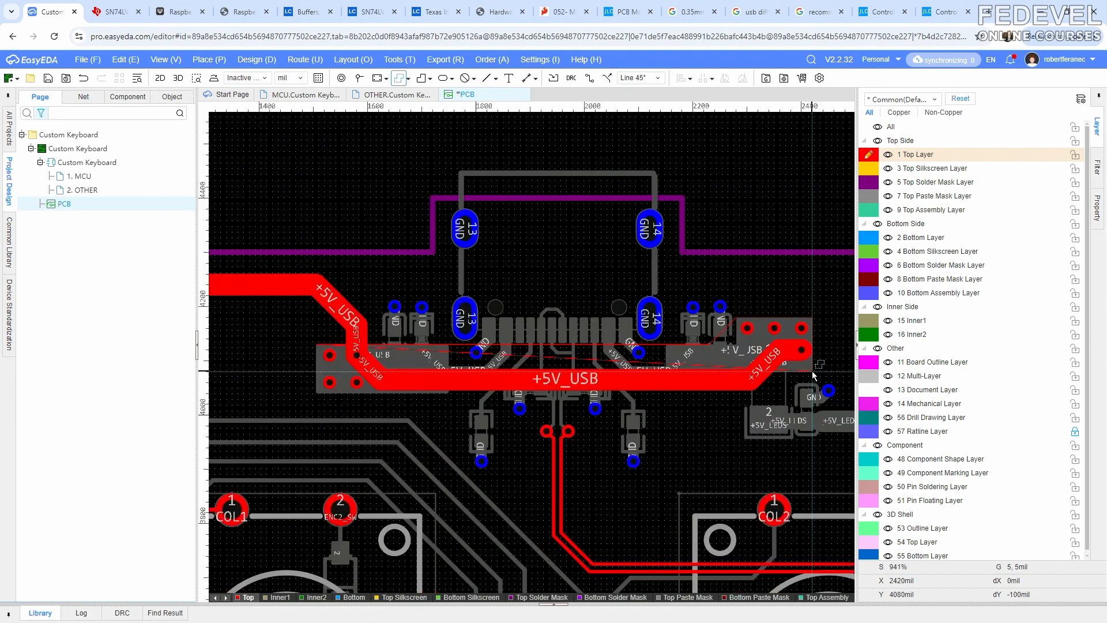
left_click(815, 411)
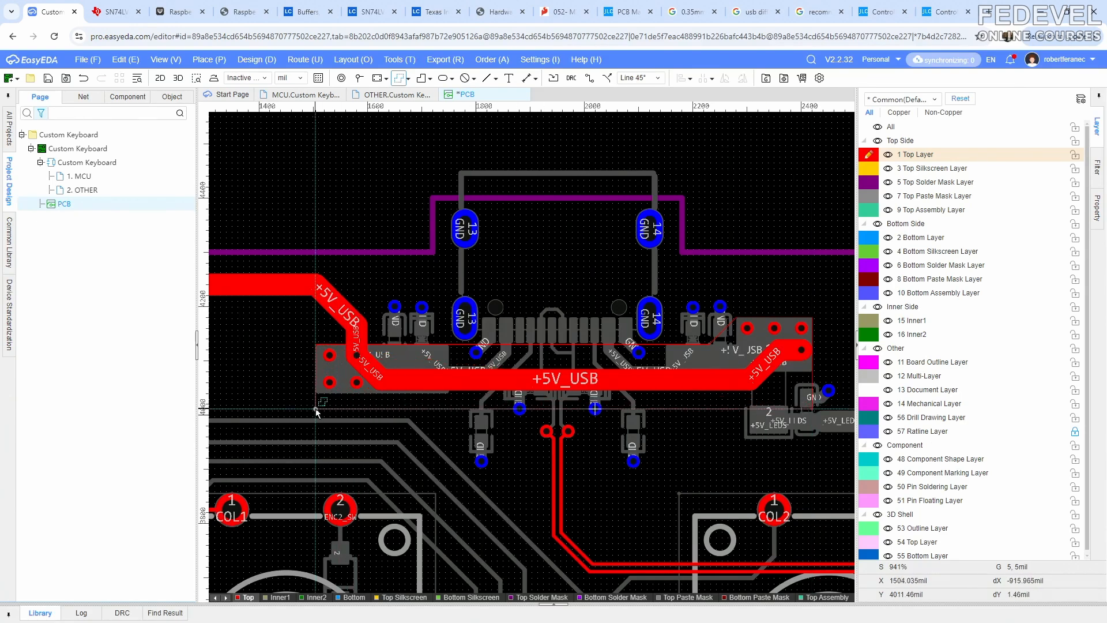
scroll(315, 408, "up", 4)
left_click(316, 410)
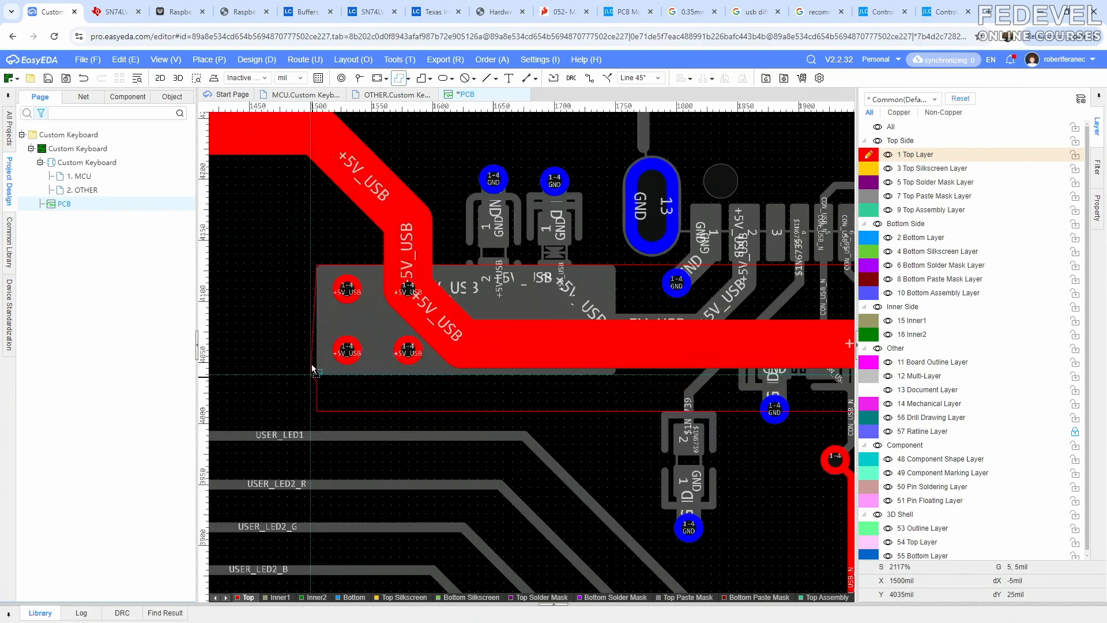
double_click(317, 267)
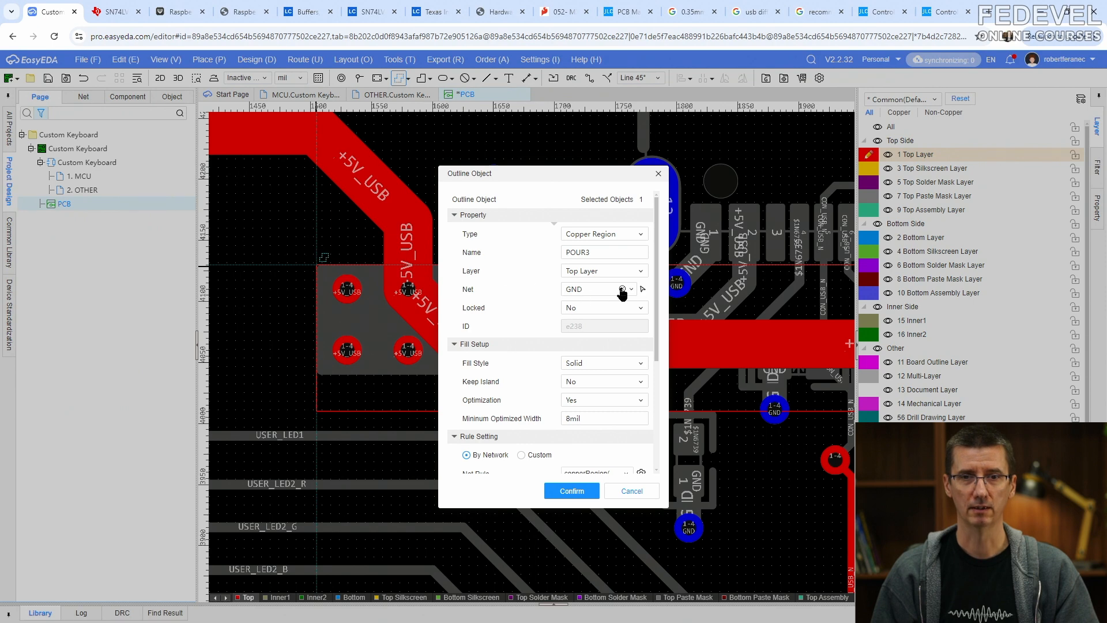
Assign the new top-layer copper region to the +5V_USB net by picking it from an existing via, and create the region
left_click(571, 491)
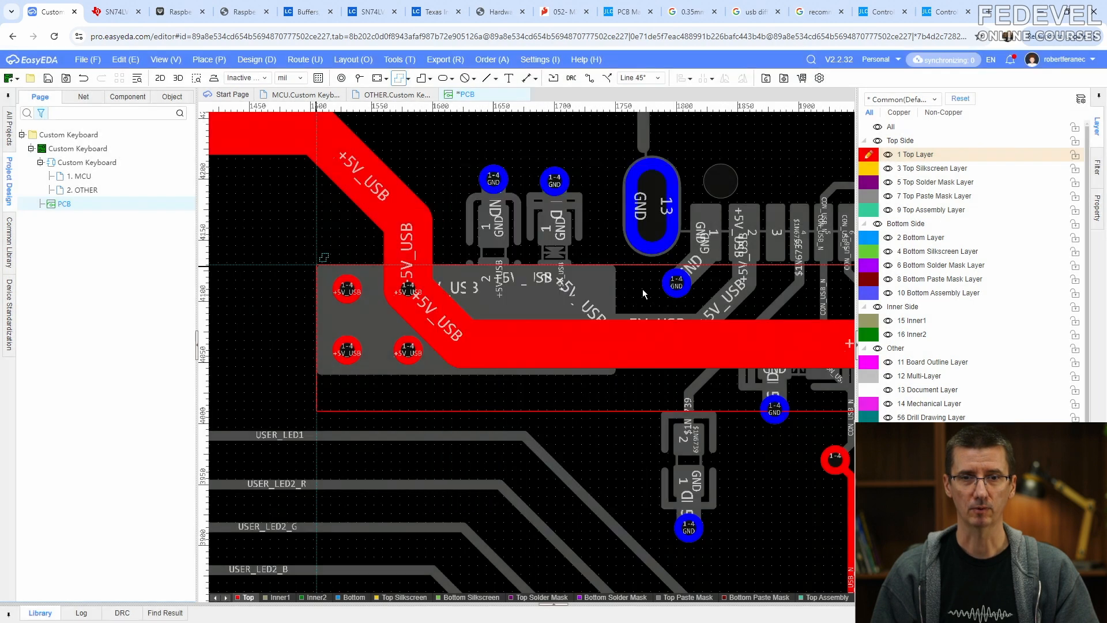
double_click(407, 354)
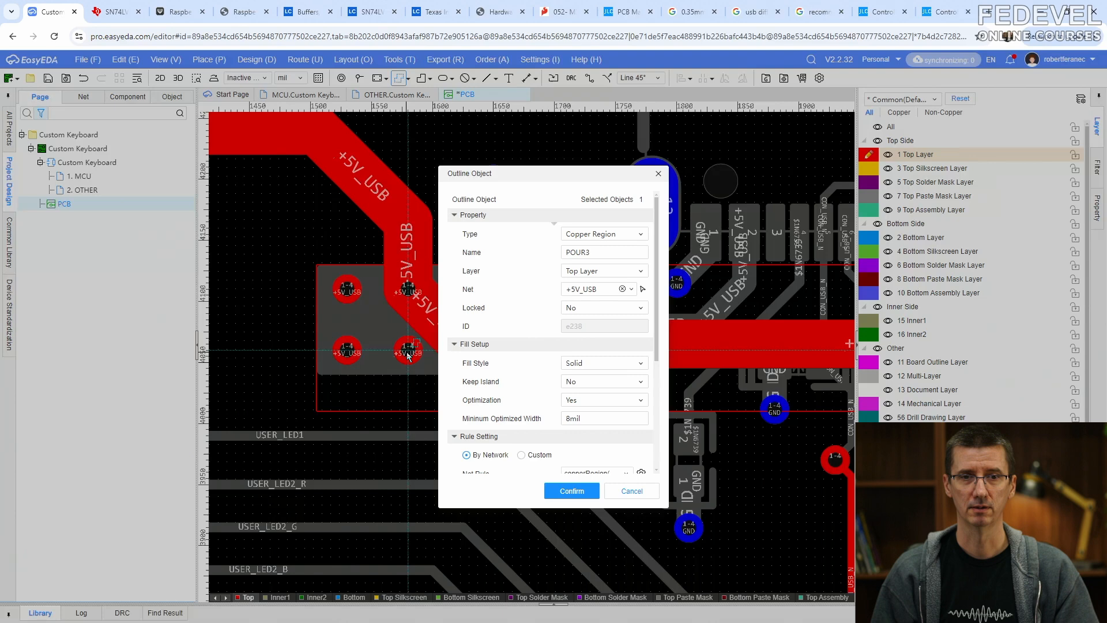
left_click(569, 489)
scroll(357, 356, "down", 3)
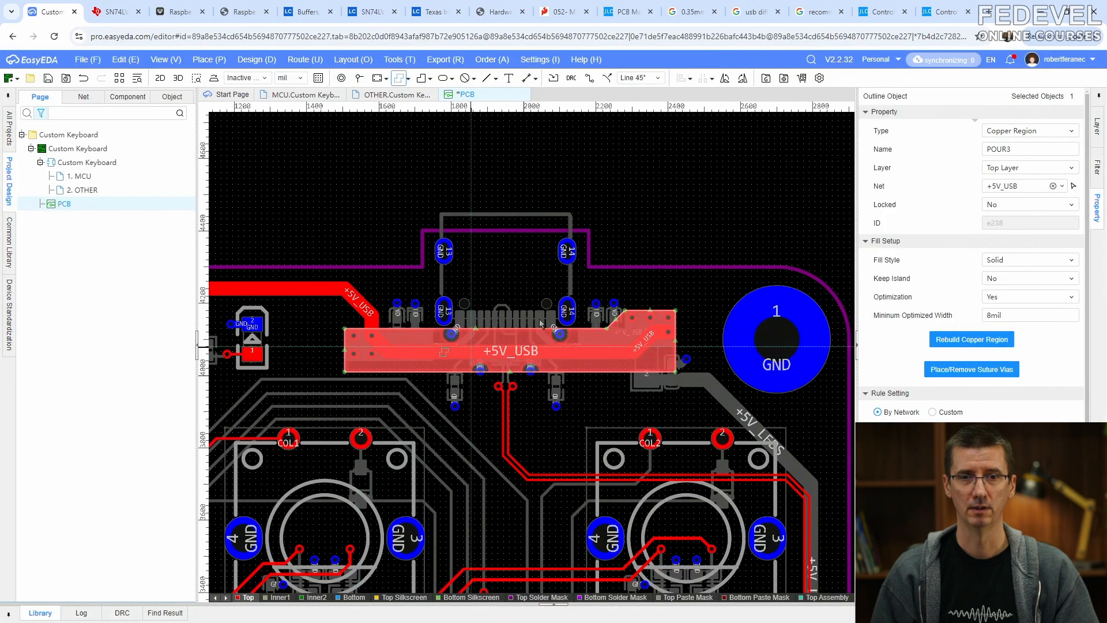
left_click(642, 233)
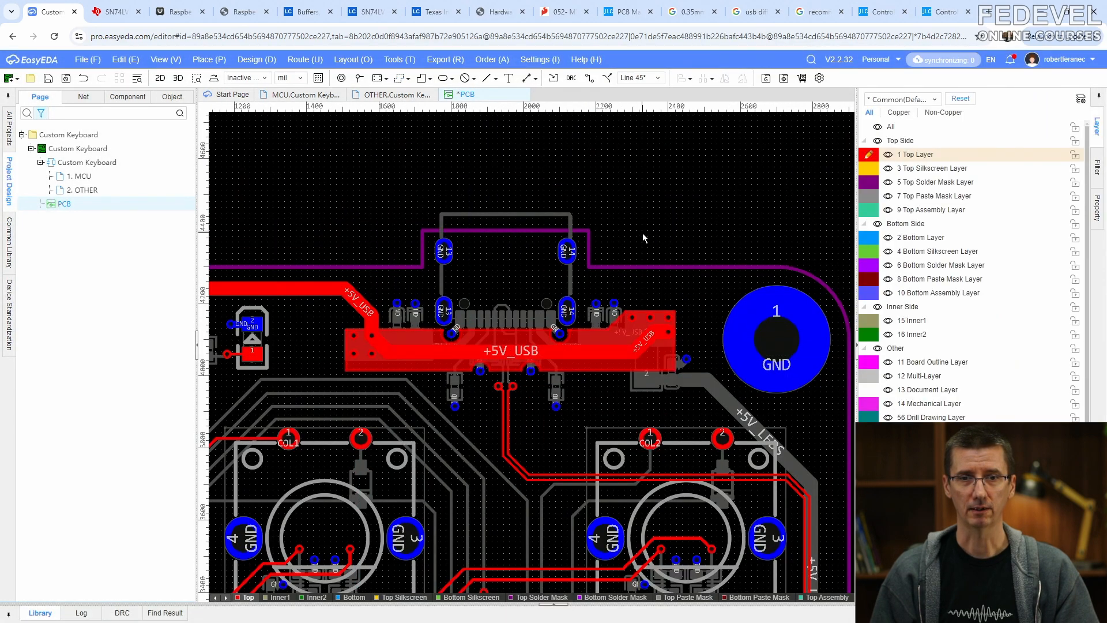
mouse_move(588, 403)
right_mouse_down()
mouse_move(584, 426)
mouse_move(601, 425)
mouse_move(605, 394)
right_mouse_up()
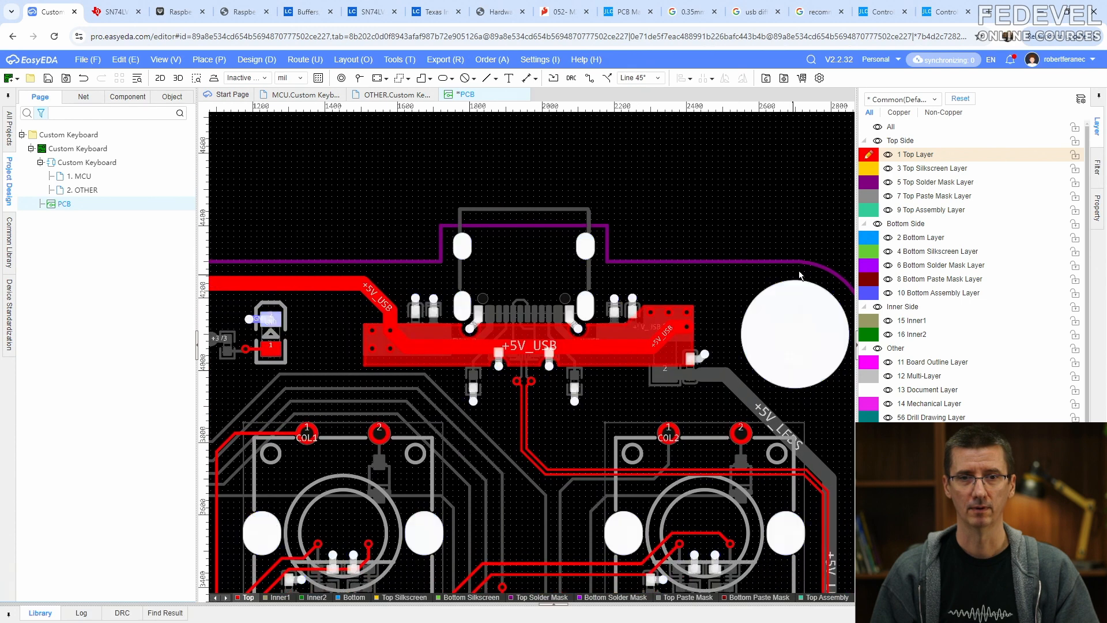
Make the Bottom Layer active and save the PCB
left_click(869, 244)
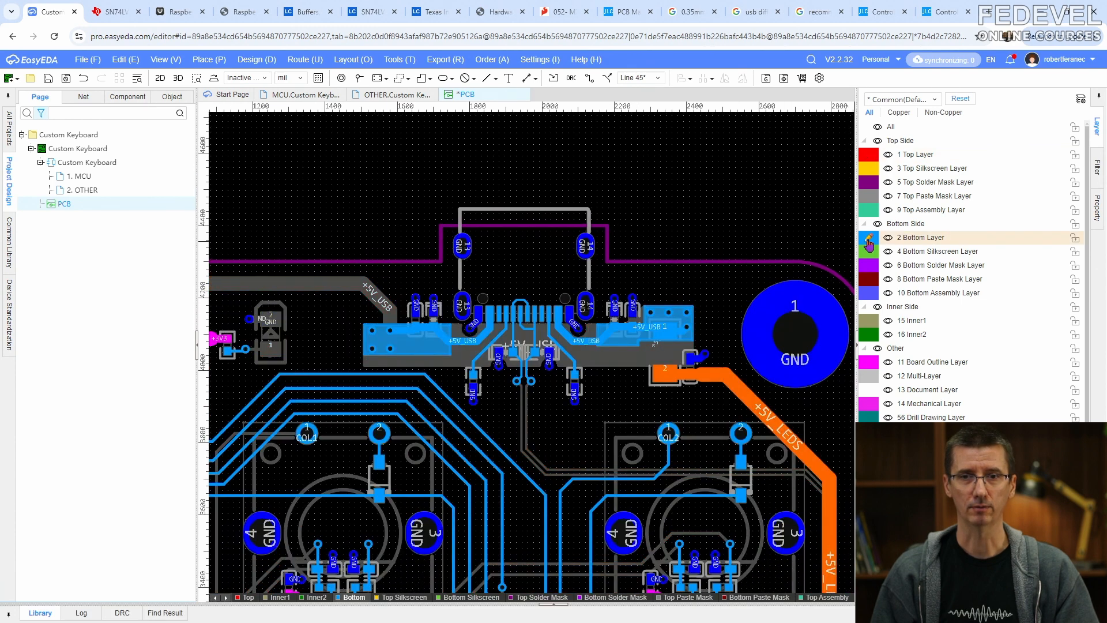
left_click(162, 60)
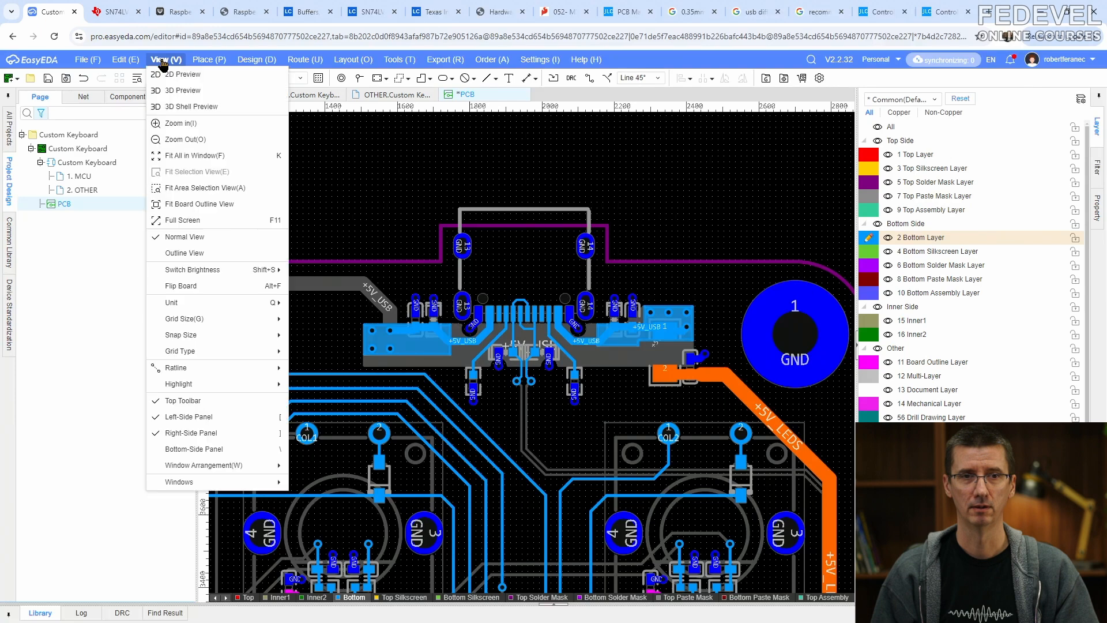
left_click(170, 163)
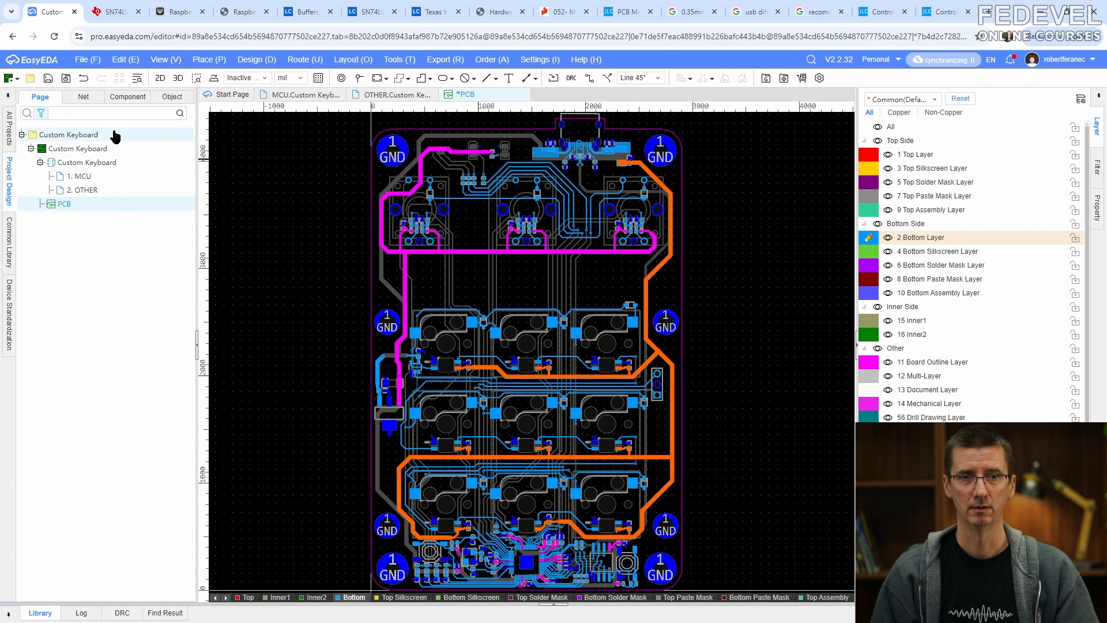
left_click(48, 79)
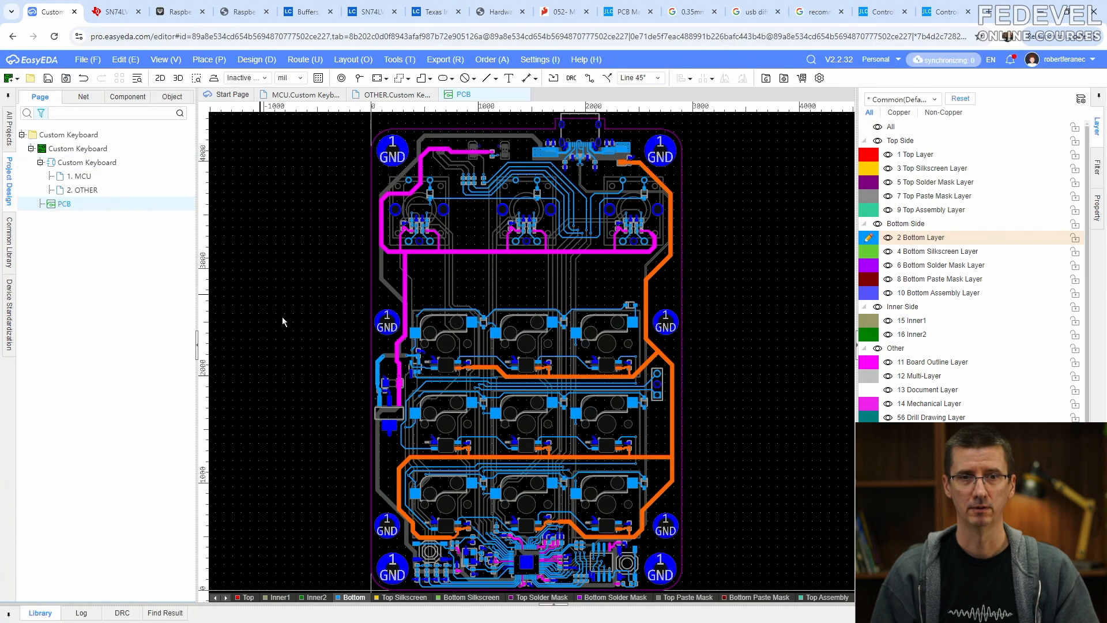
Draw a rectangular +5V_USB copper region about 130 by 80 mil on the Bottom Layer over the via near the board's left edge
scroll(435, 315, "up", 8)
right_click_drag(435, 315, 436, 314)
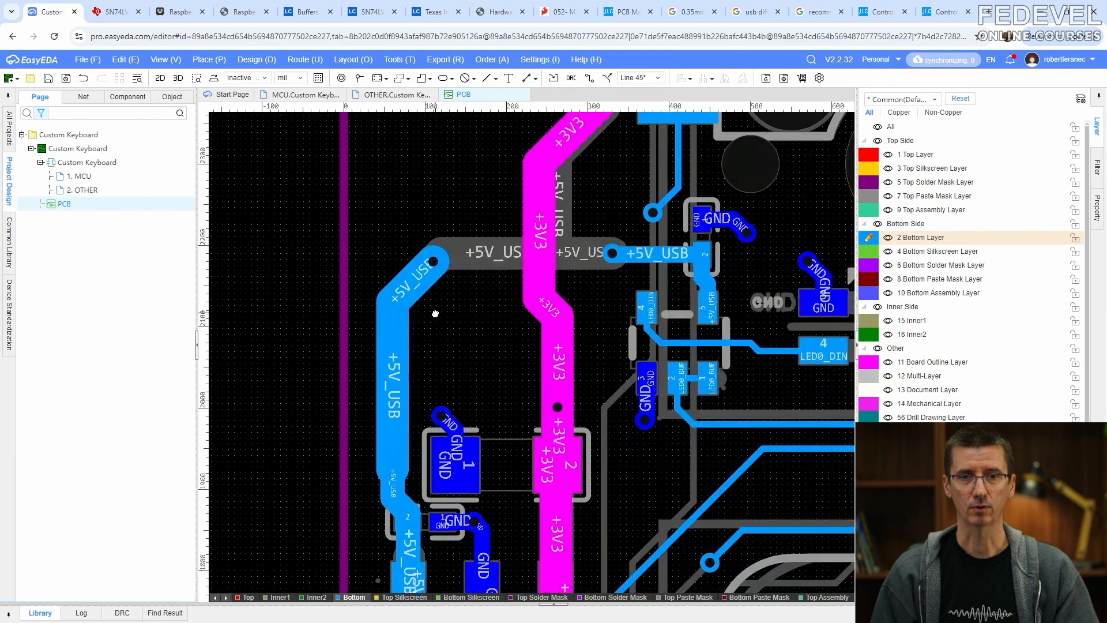
left_click(207, 62)
mouse_move(228, 176)
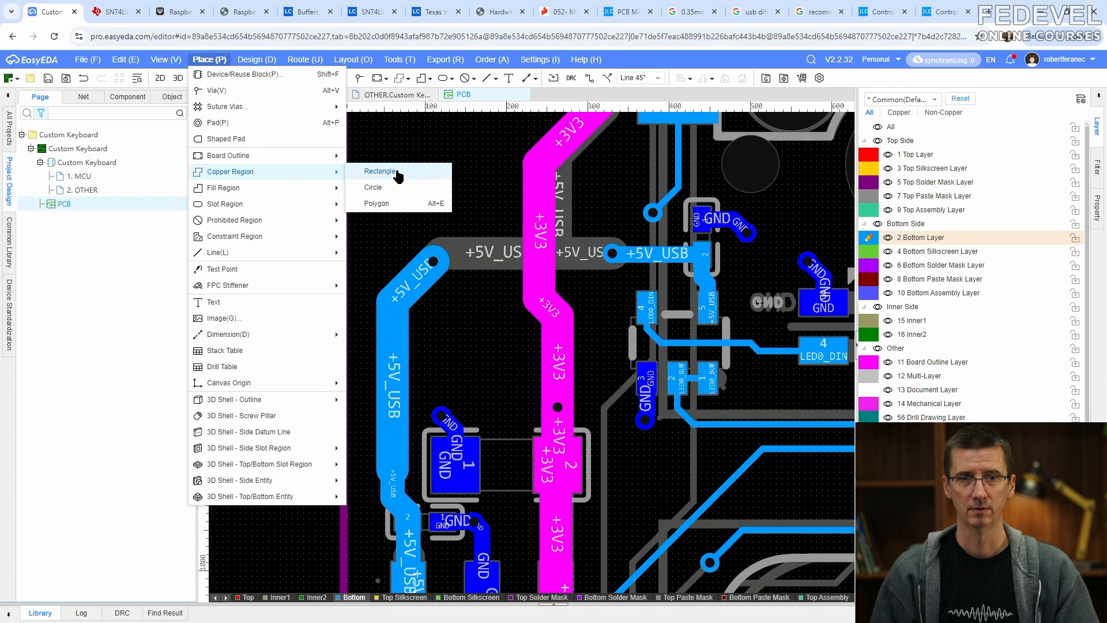
left_click(380, 171)
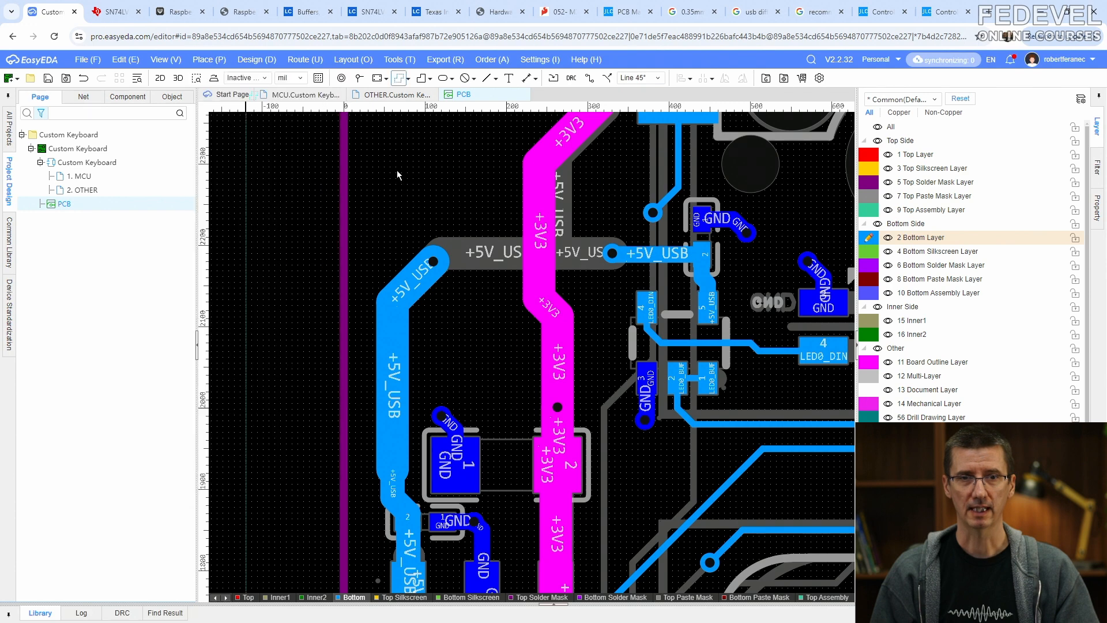
left_click(378, 275)
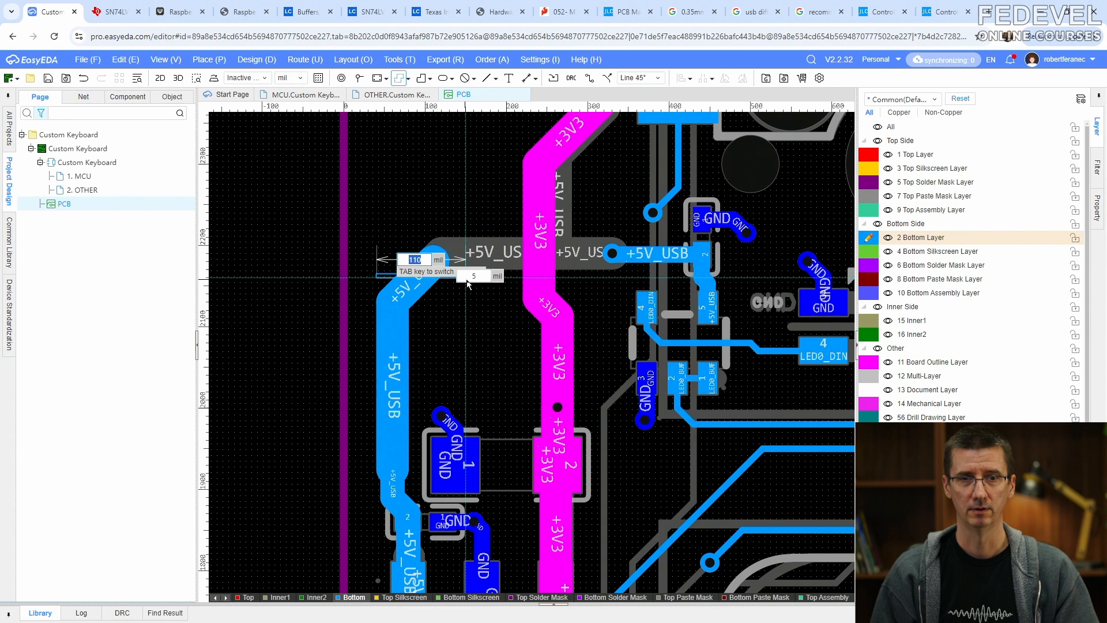
left_click(481, 209)
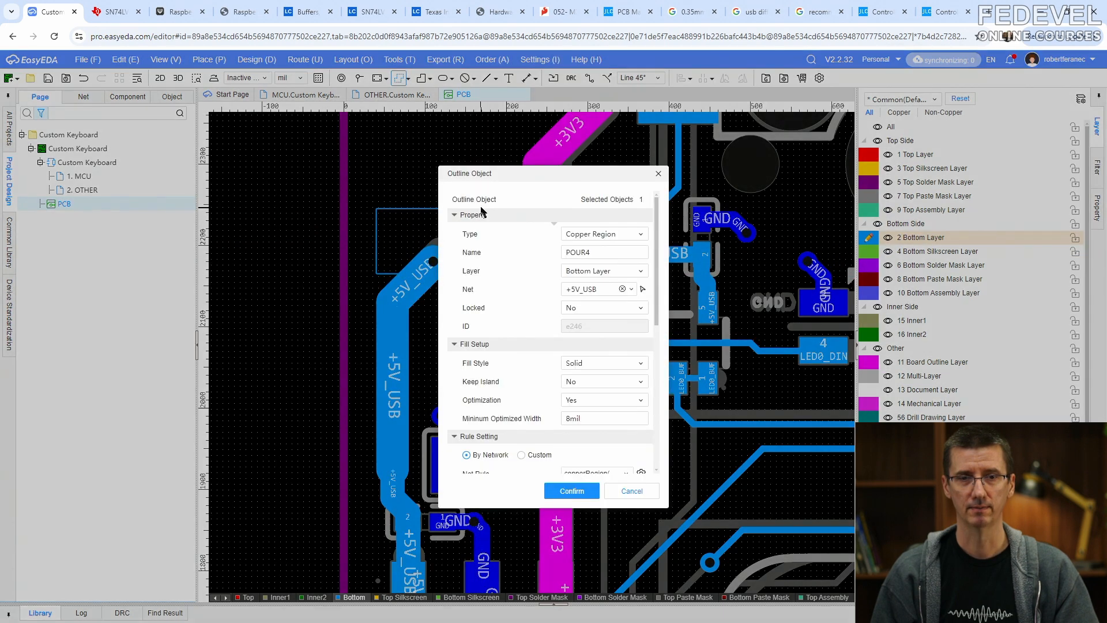
left_click(571, 491)
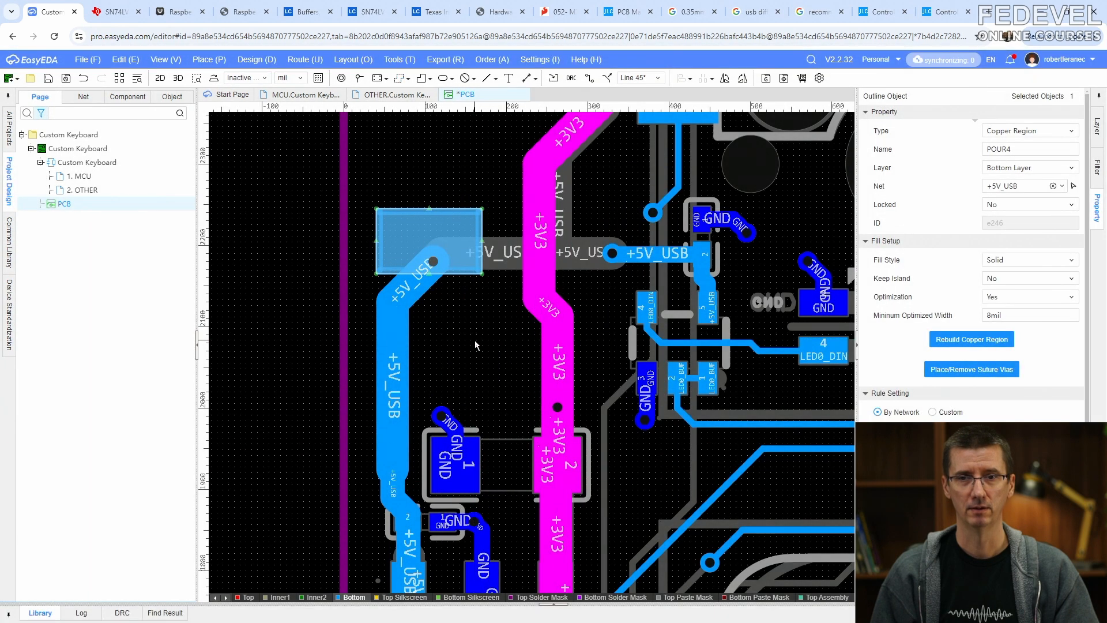
Place a +5V_USB via at (160, 2180) mil, beside the existing via on the horizontal +5V_USB trace
left_click(358, 78)
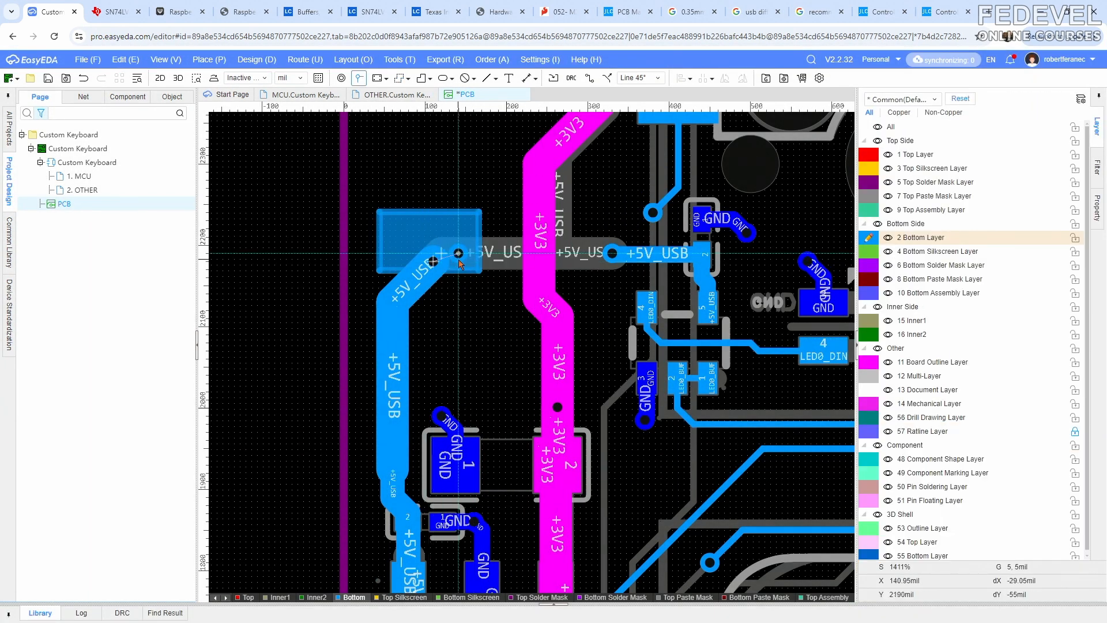
scroll(464, 265, "up", 5)
left_click_drag(466, 267, 505, 264)
left_click(503, 262)
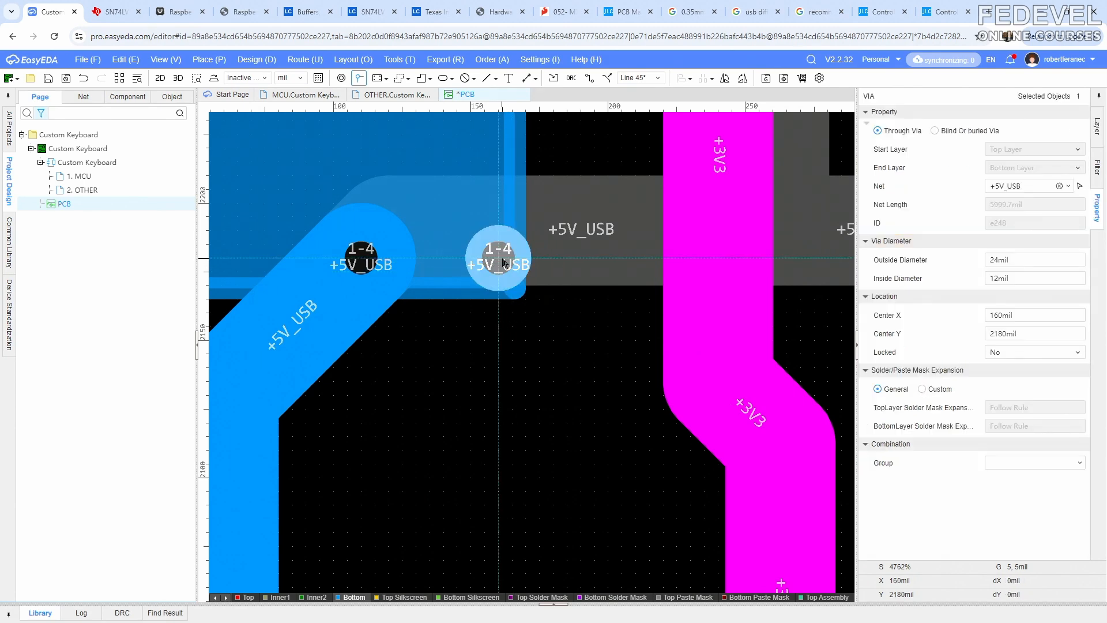
right_click(504, 261)
scroll(507, 212, "down", 3)
left_click(506, 264)
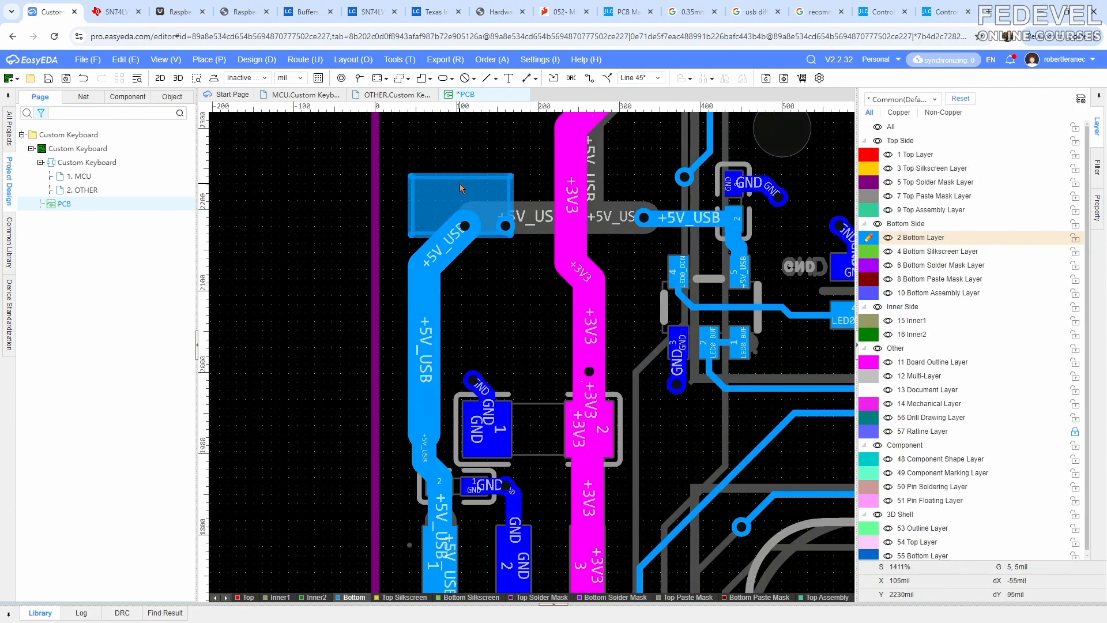
Move copper region POUR4 about 50 mil down and 5 mil right over the two vias, and rebuild the region
left_click_drag(459, 184, 465, 227)
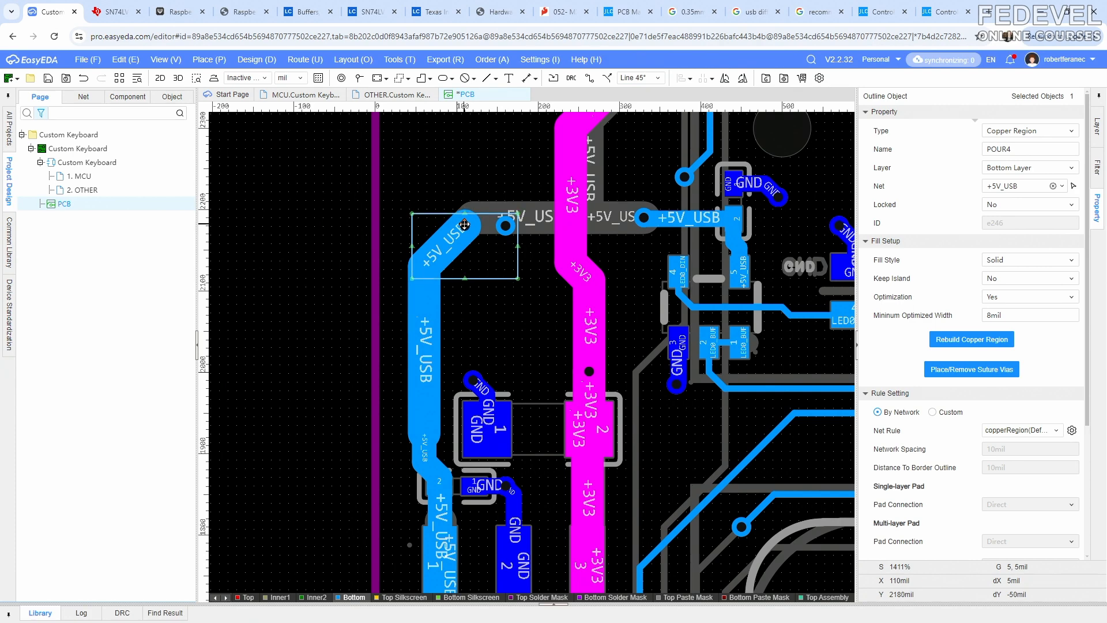
left_click(492, 309)
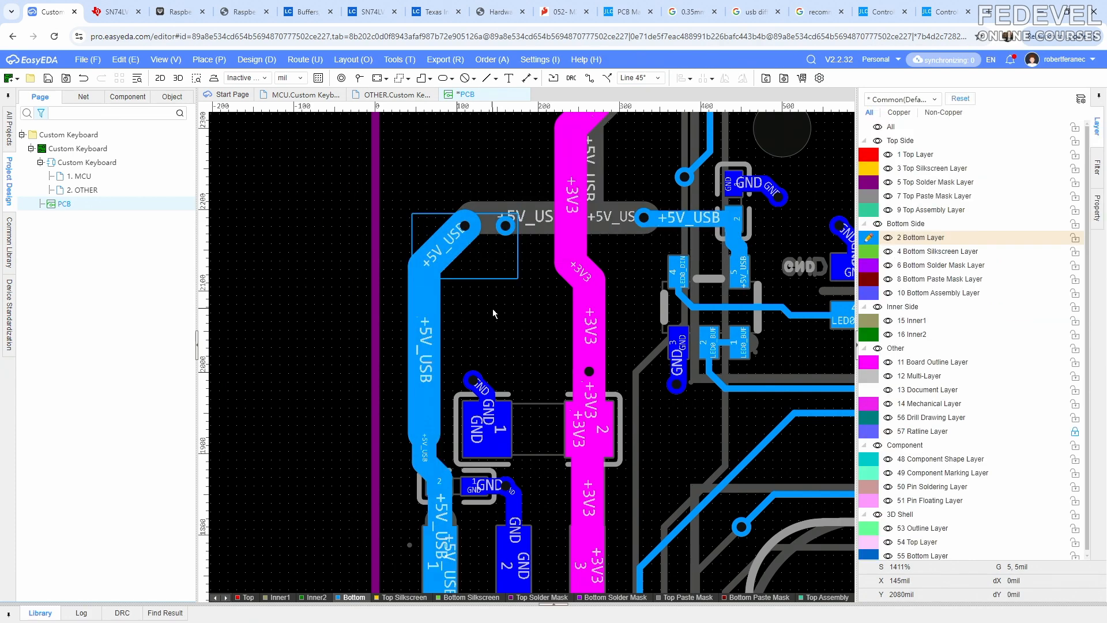
left_click(493, 279)
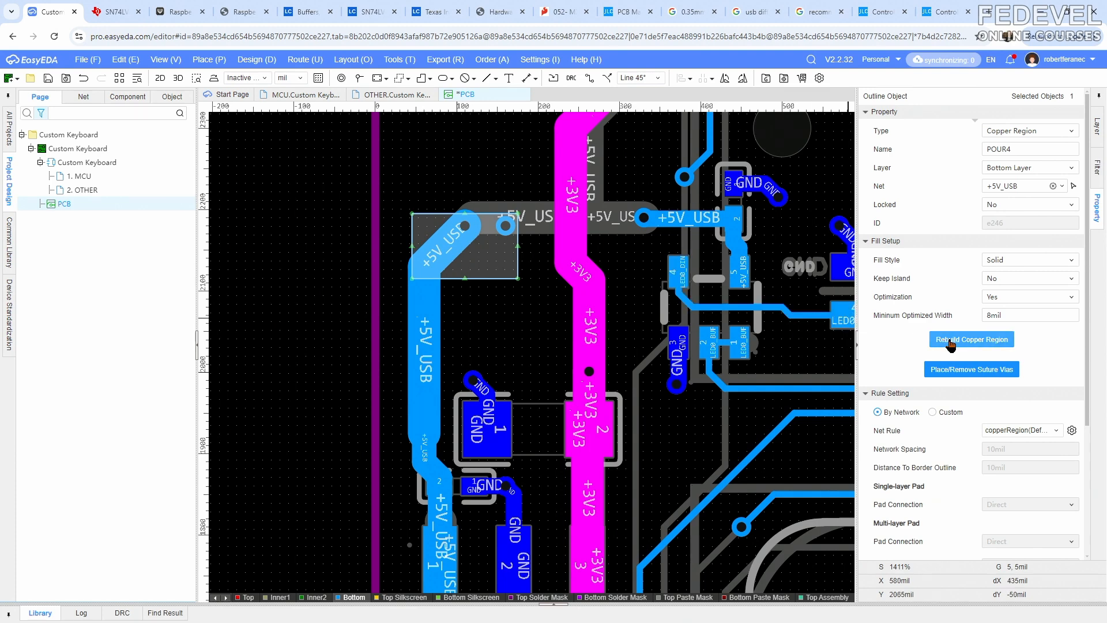
left_click(950, 341)
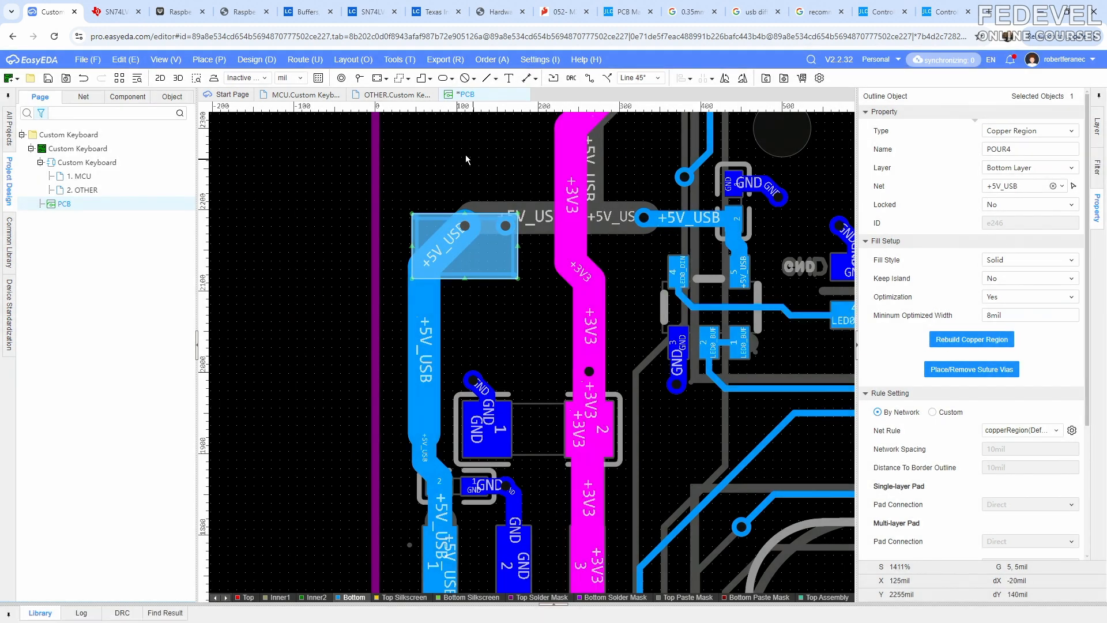
Place two more +5V_USB vias at (160, 2130) and (110, 2130) mil inside the Bottom Layer copper region
left_click(358, 78)
scroll(505, 257, "up", 2)
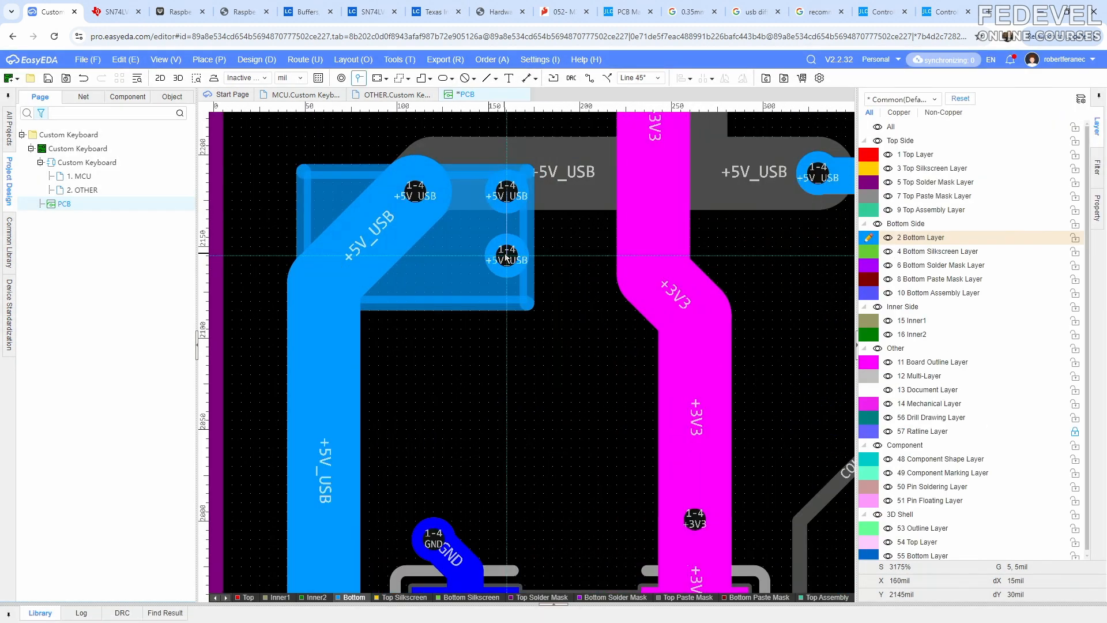
left_click(506, 282)
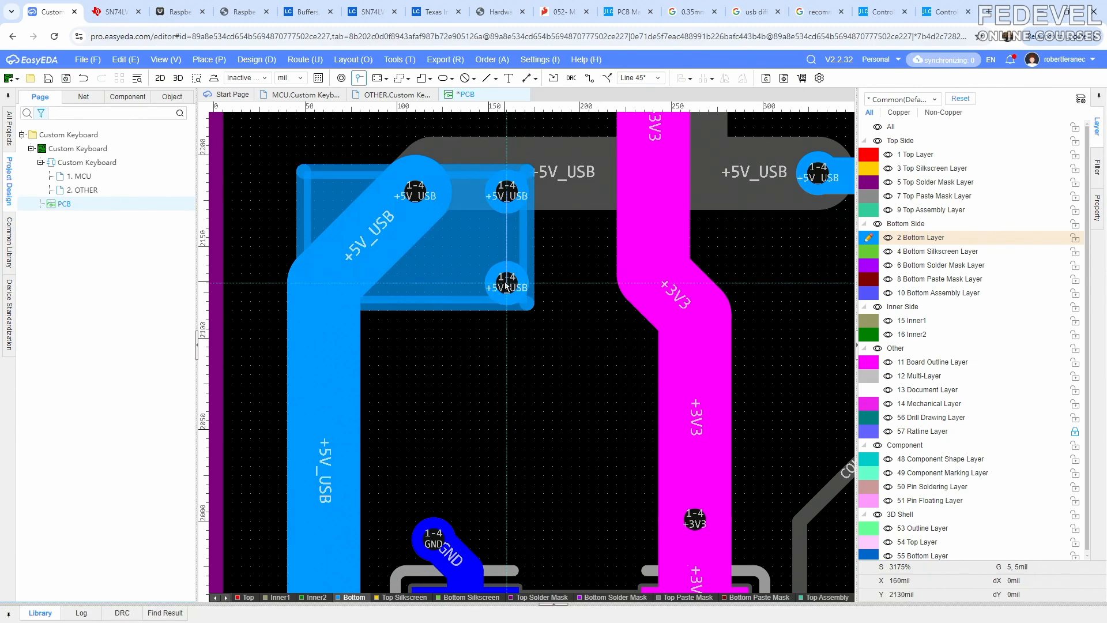
left_click(414, 288)
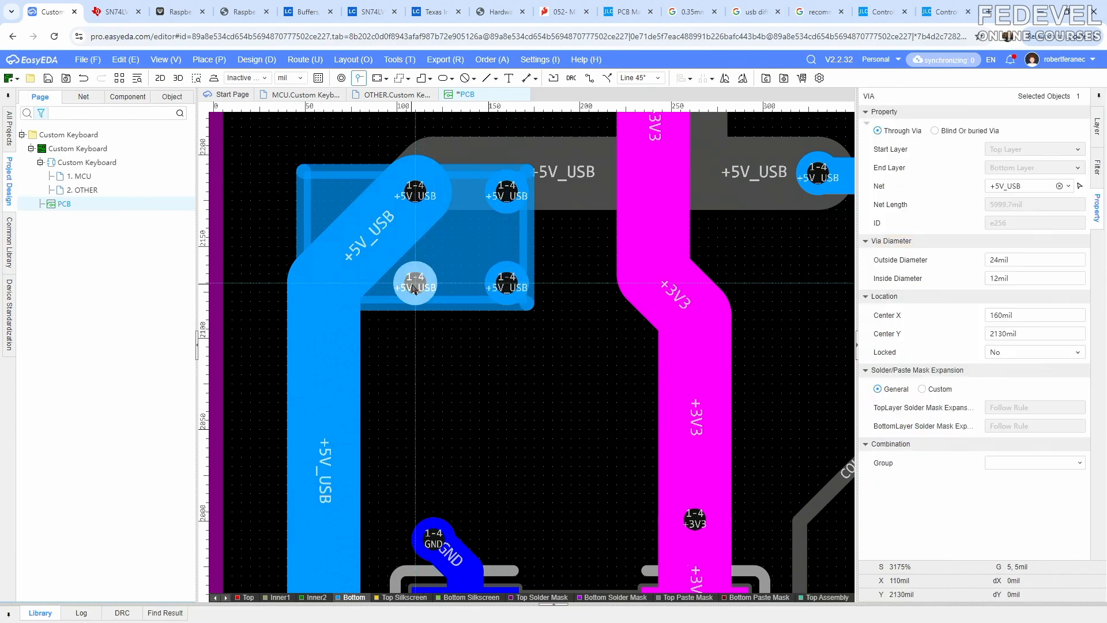
key("Escape")
scroll(481, 355, "down", 1)
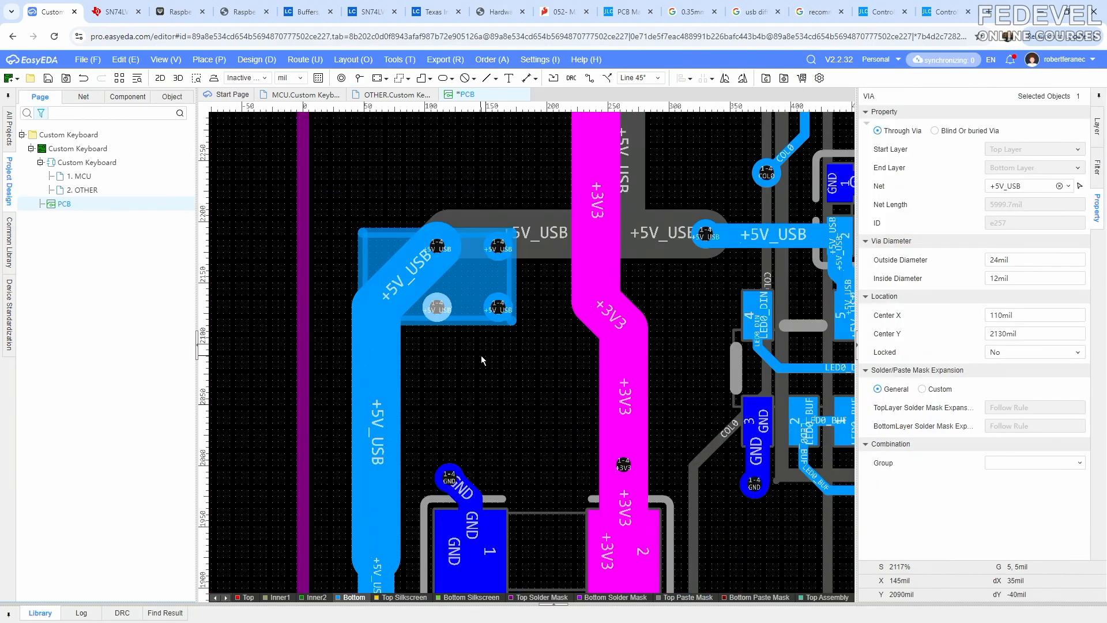
left_click(481, 355)
Delete the diagonal +5V_USB track segment that runs across the Bottom Layer copper region
left_click(411, 276)
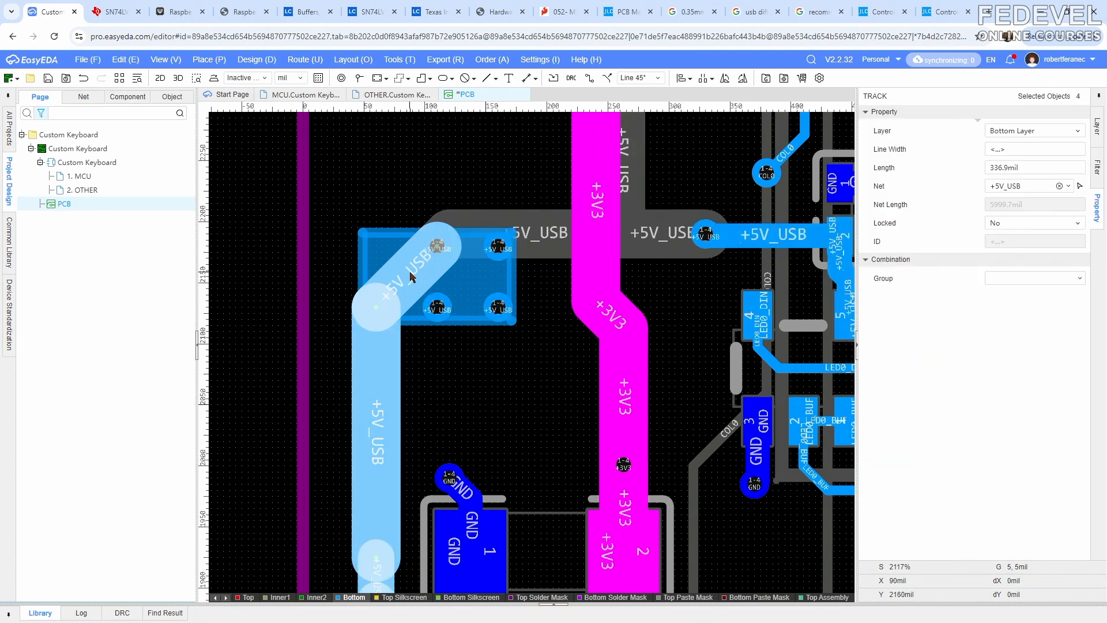
right_click(411, 276)
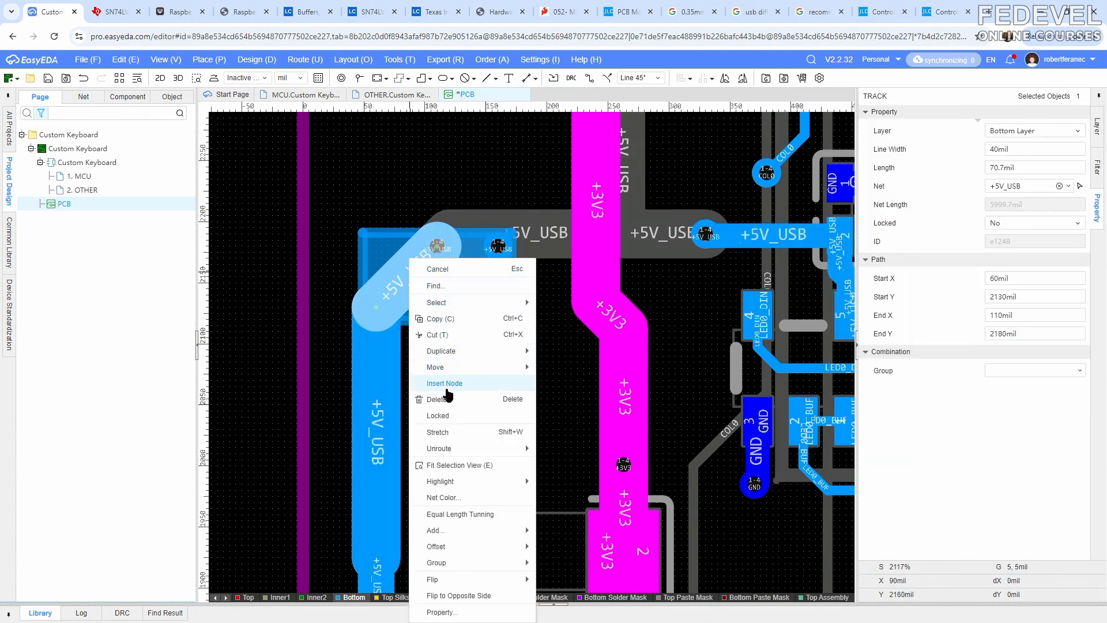
left_click(462, 386)
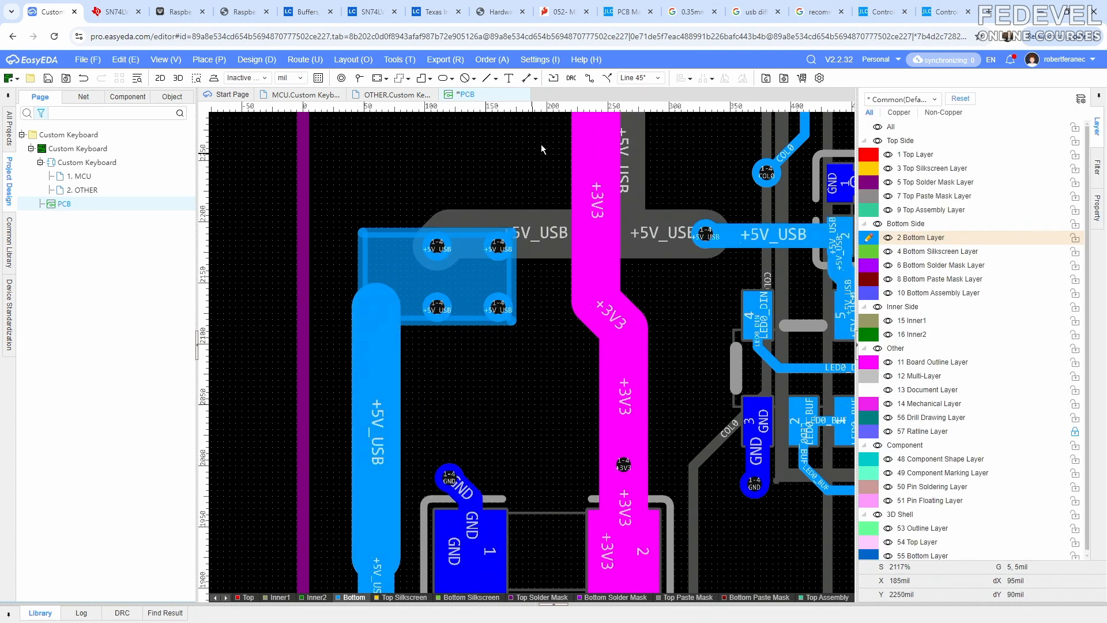
Route a 40 mil +5V_USB track on the Bottom Layer from the via at (110, 2130) mil to the vertical track's end at (60, 2130) mil
left_click(589, 78)
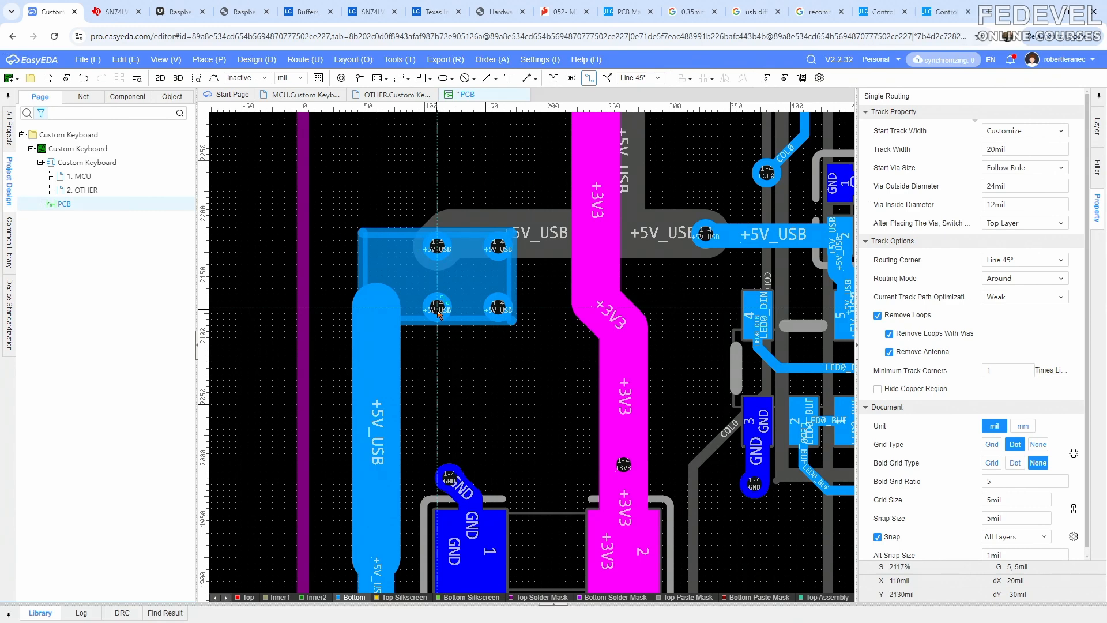
left_click(437, 309)
key("Tab")
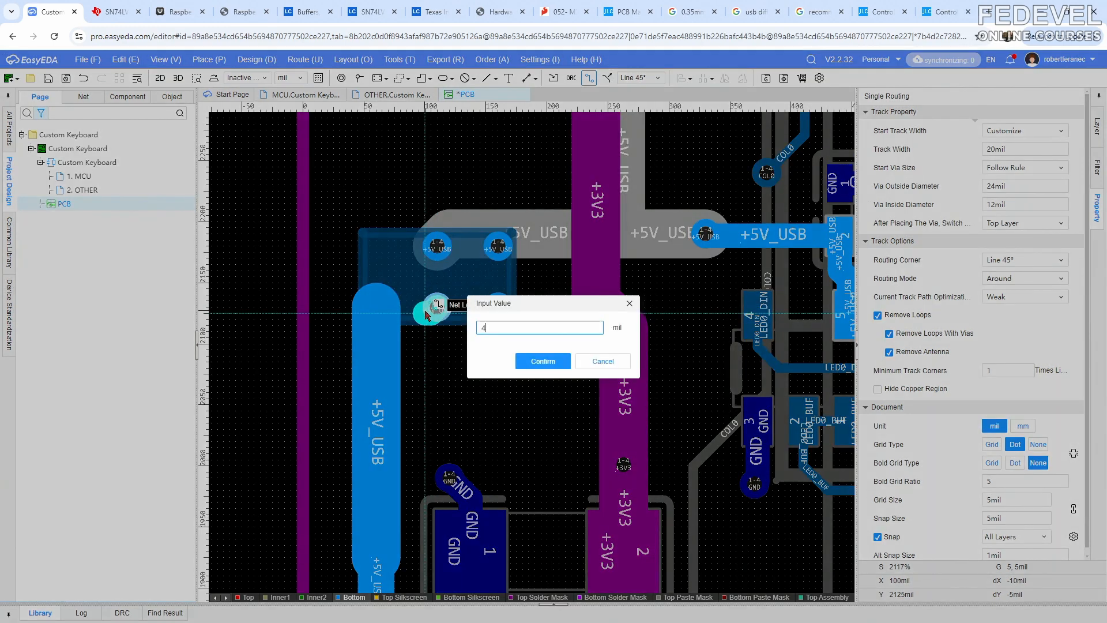
type("40")
key("Return")
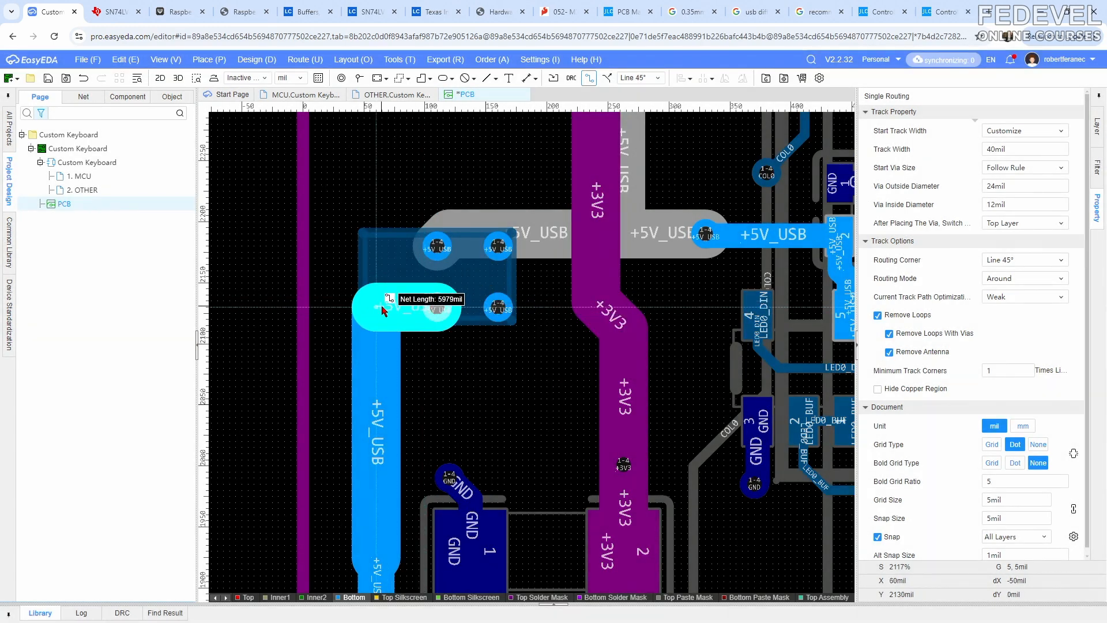
left_click(383, 309)
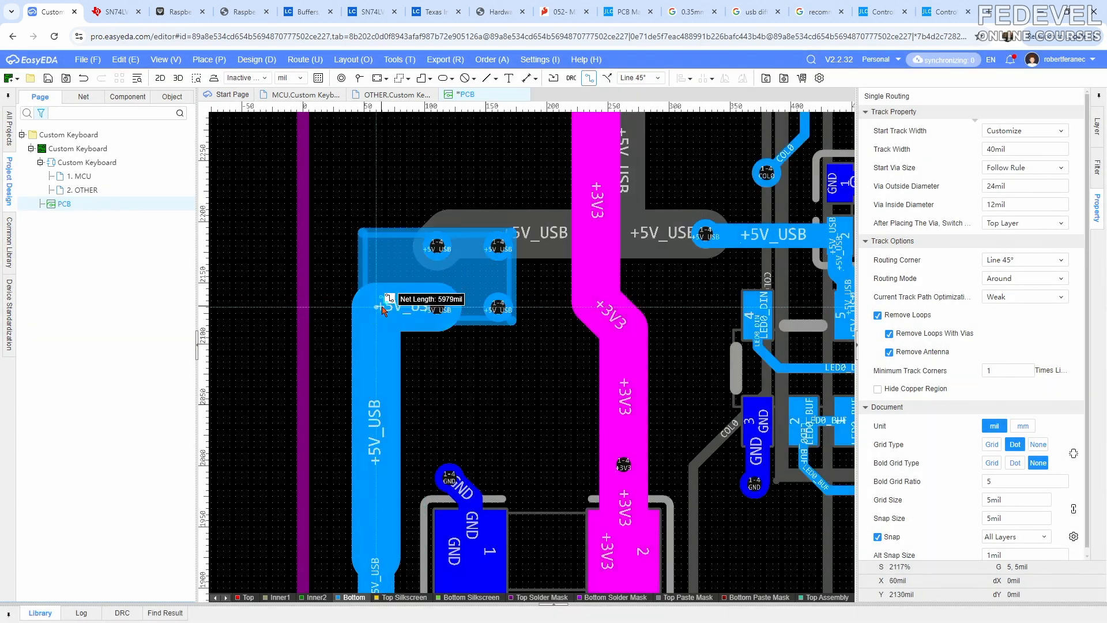
Stretch copper region POUR4 so its left edge sits at X 40 mil and its lower edge at Y 2110 mil, flush with the tracks
left_click(468, 295)
left_click_drag(439, 326, 438, 338)
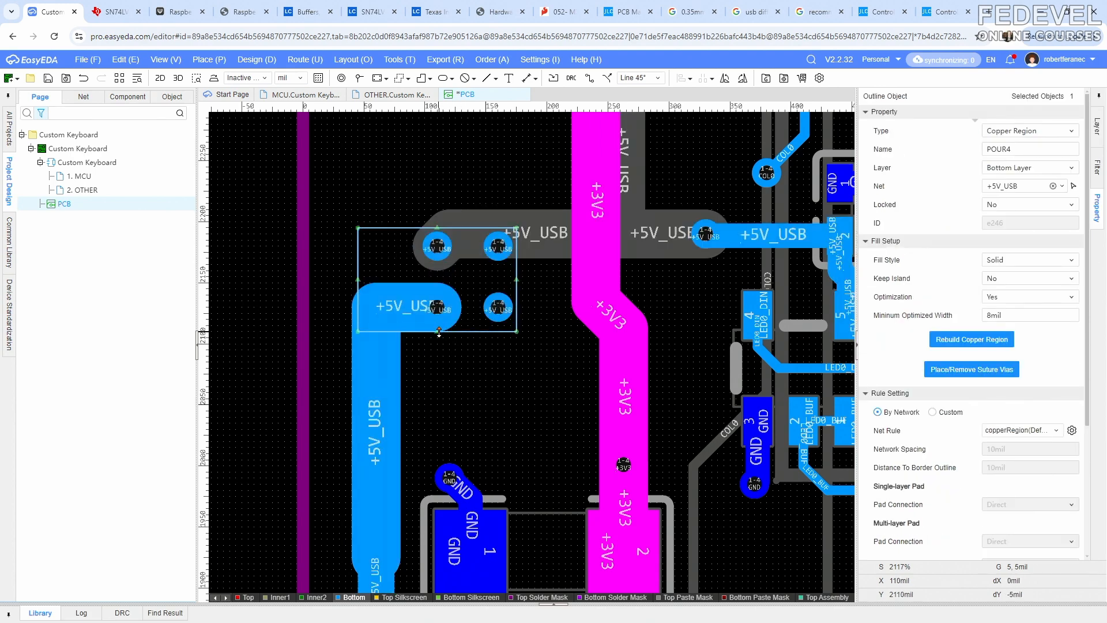
left_click_drag(358, 283, 352, 283)
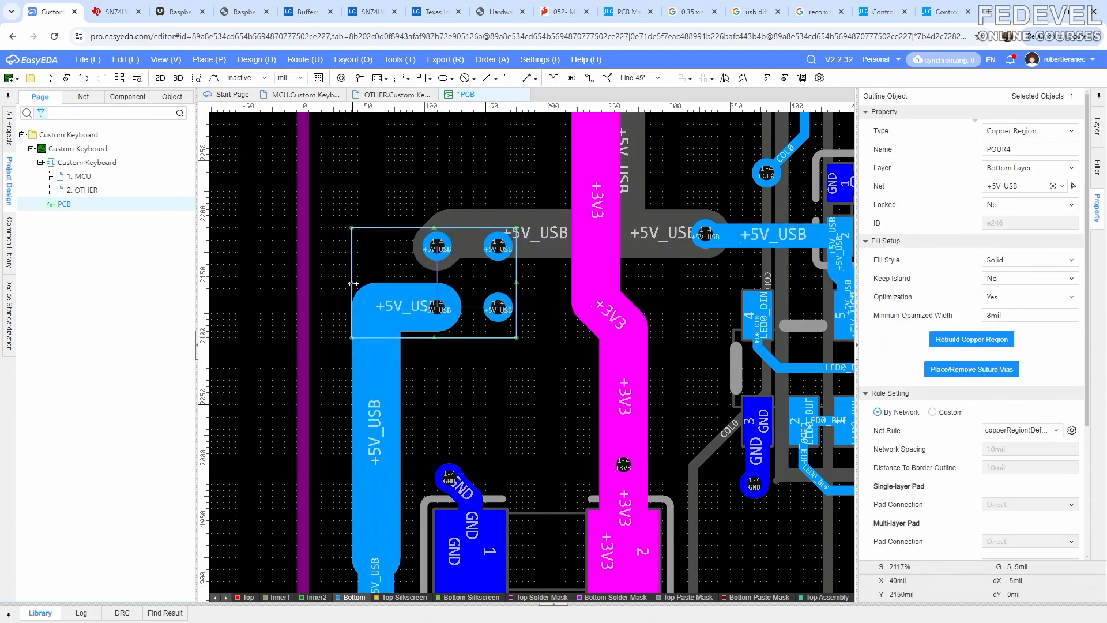
scroll(369, 357, "up", 3)
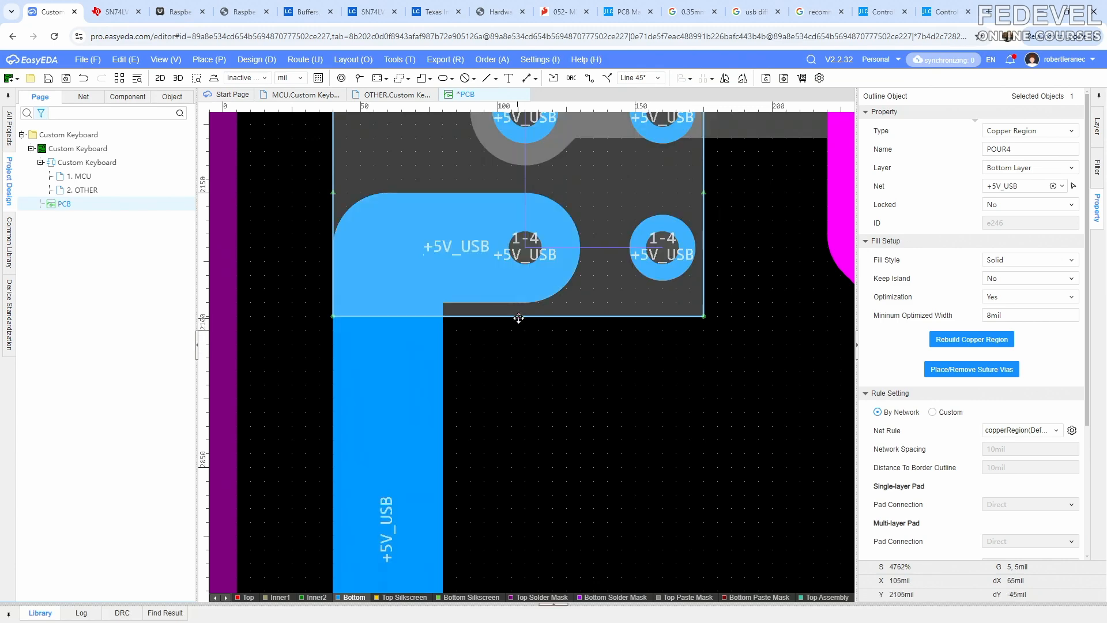
left_click(520, 327)
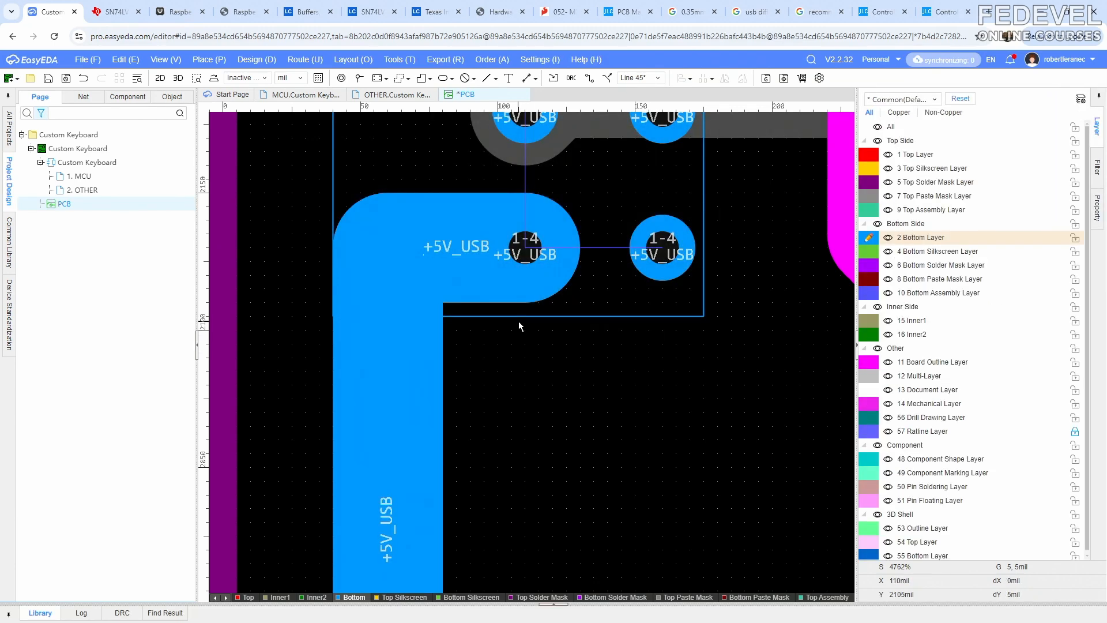
left_click(519, 316)
scroll(528, 341, "down", 1)
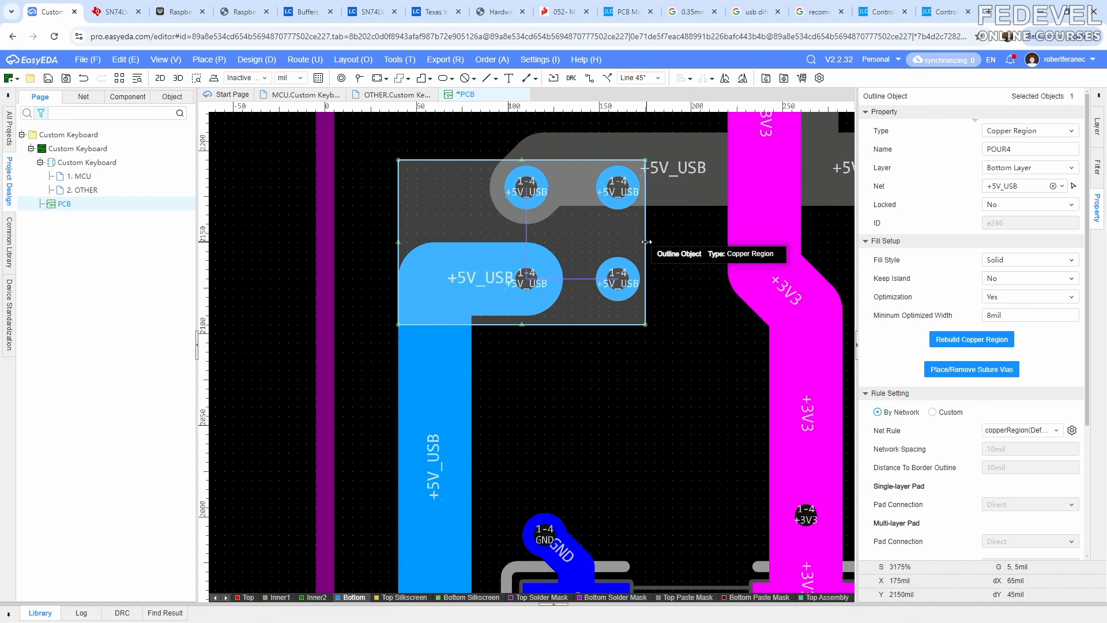
left_click_drag(647, 242, 645, 241)
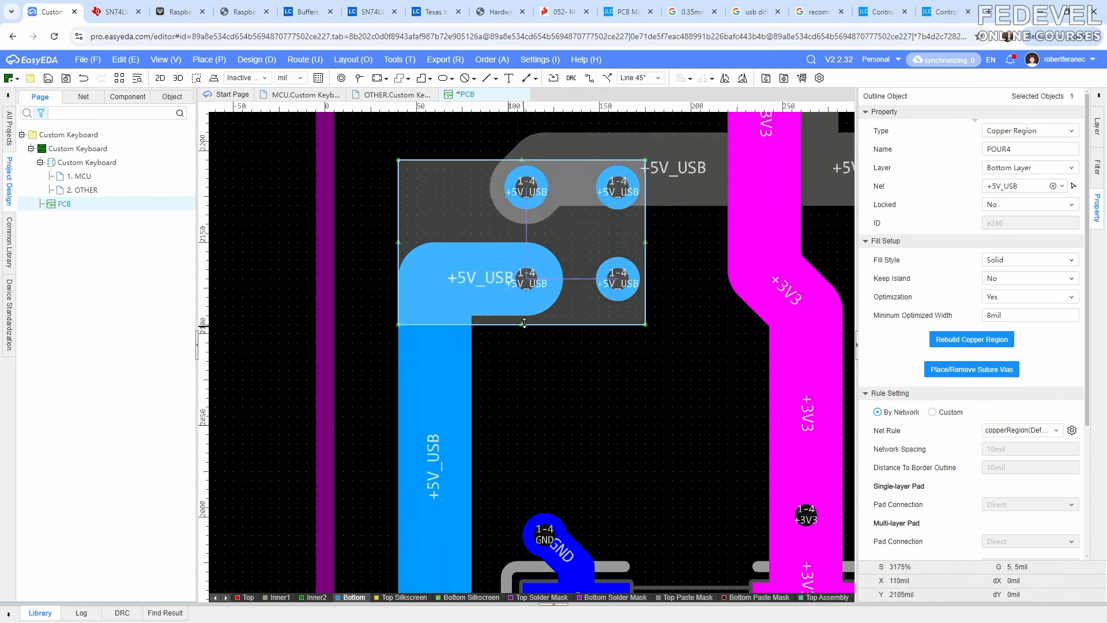
left_click_drag(524, 323, 527, 316)
Rebuild copper region POUR4 with its resized outline
right_click_drag(694, 407, 645, 351)
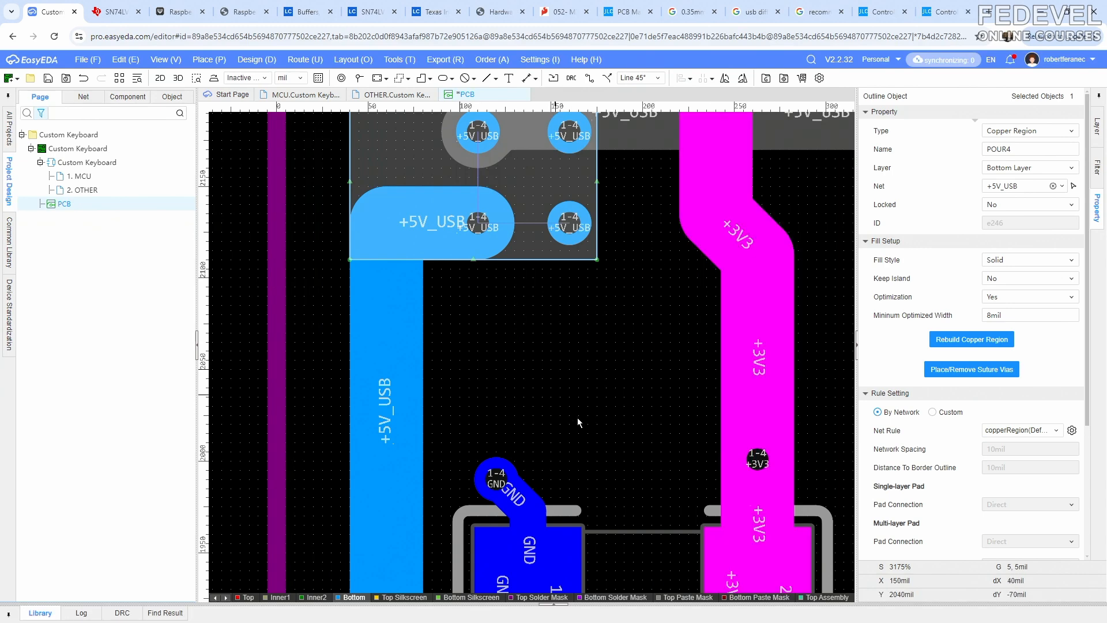
scroll(638, 365, "down", 2)
left_click(590, 355)
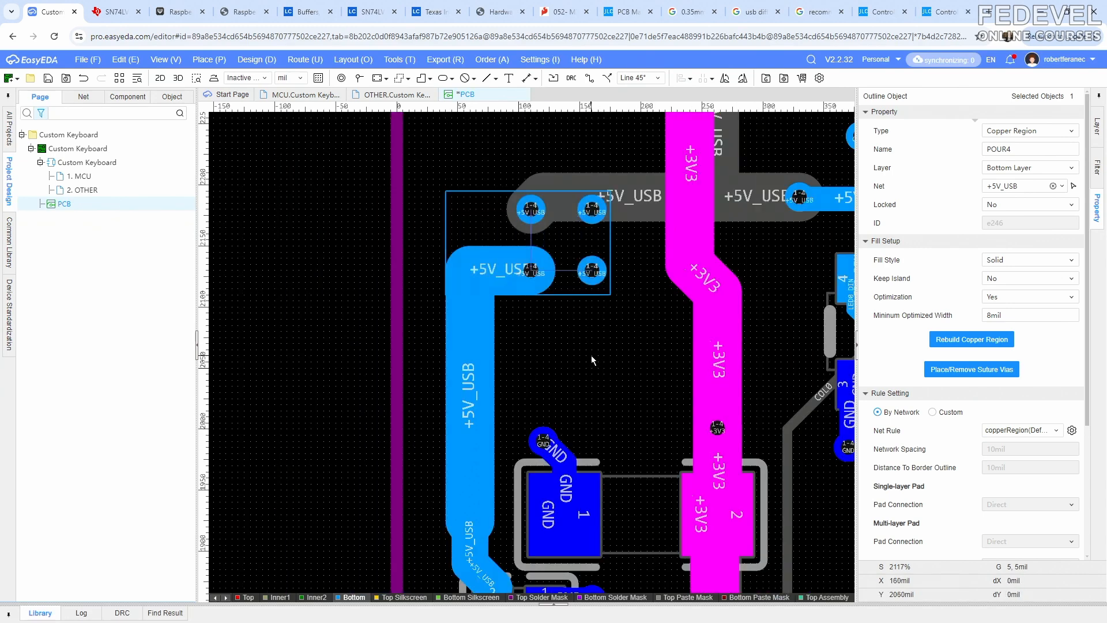
left_click(577, 293)
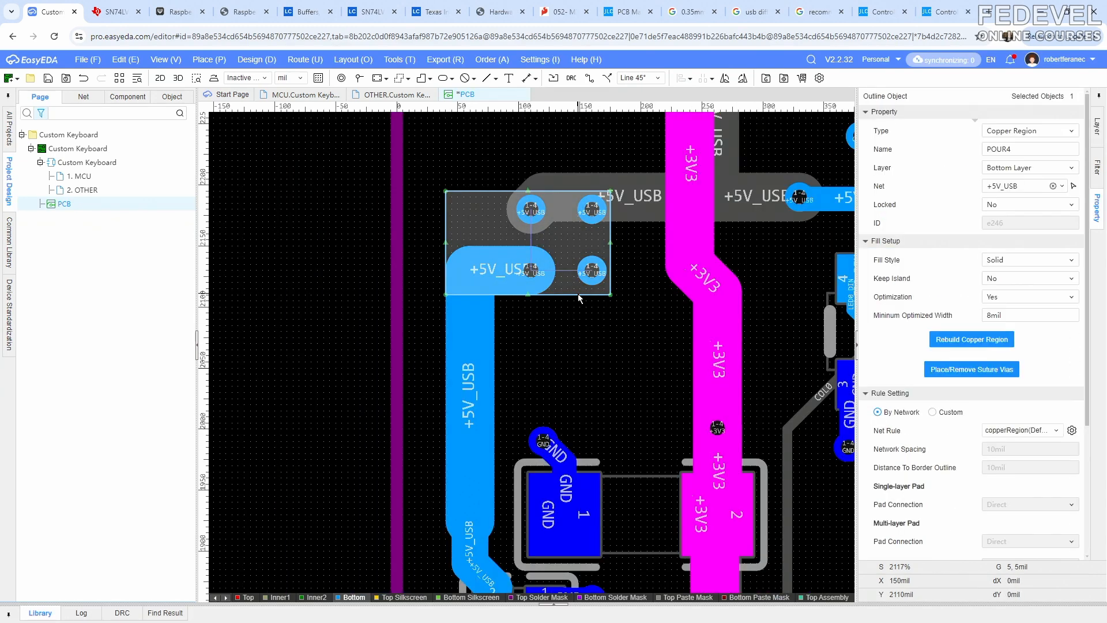
left_click(948, 341)
left_click(571, 335)
Draw a rectangular +5V_USB copper region about 310 by 220 mil on the Top Layer, covering the vias and the horizontal +5V_USB track
scroll(548, 334, "down", 3)
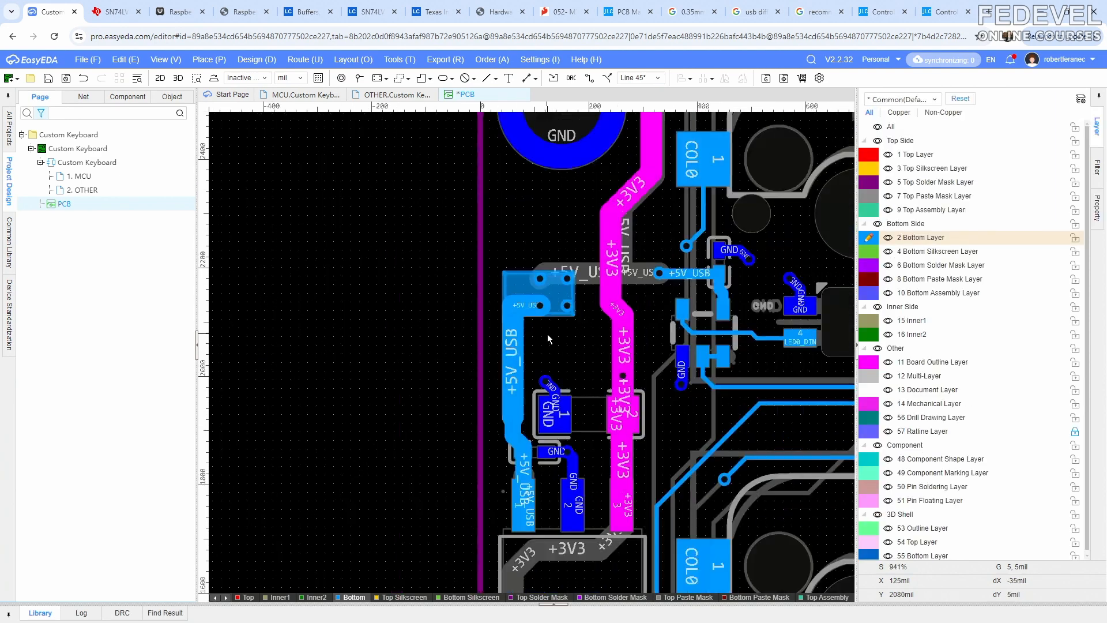
right_click_drag(558, 250, 493, 302)
left_click(870, 156)
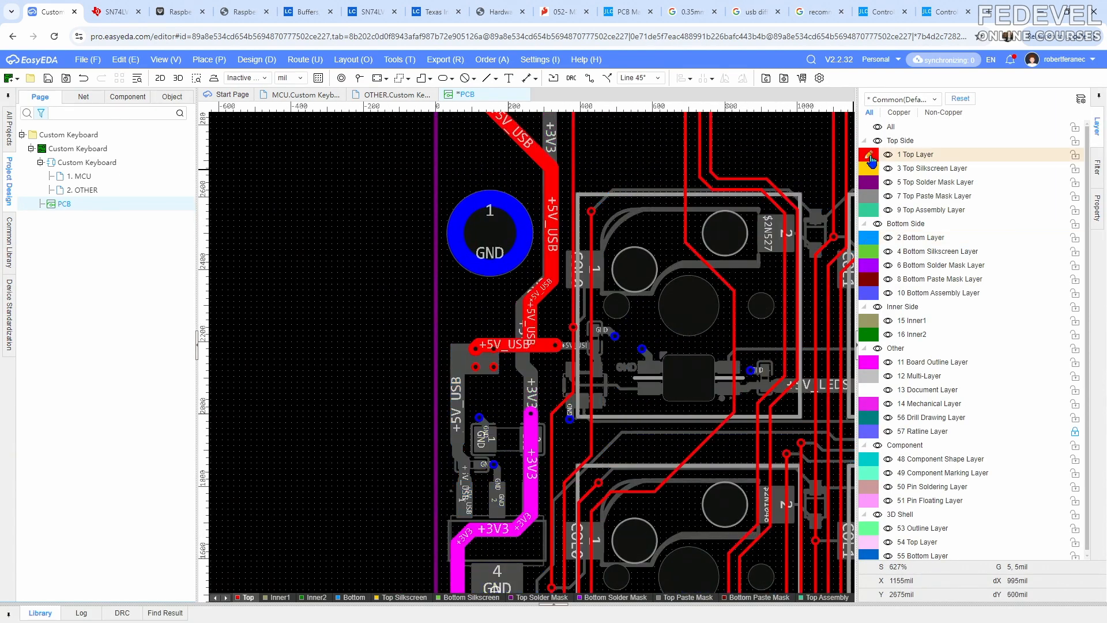
left_click(206, 63)
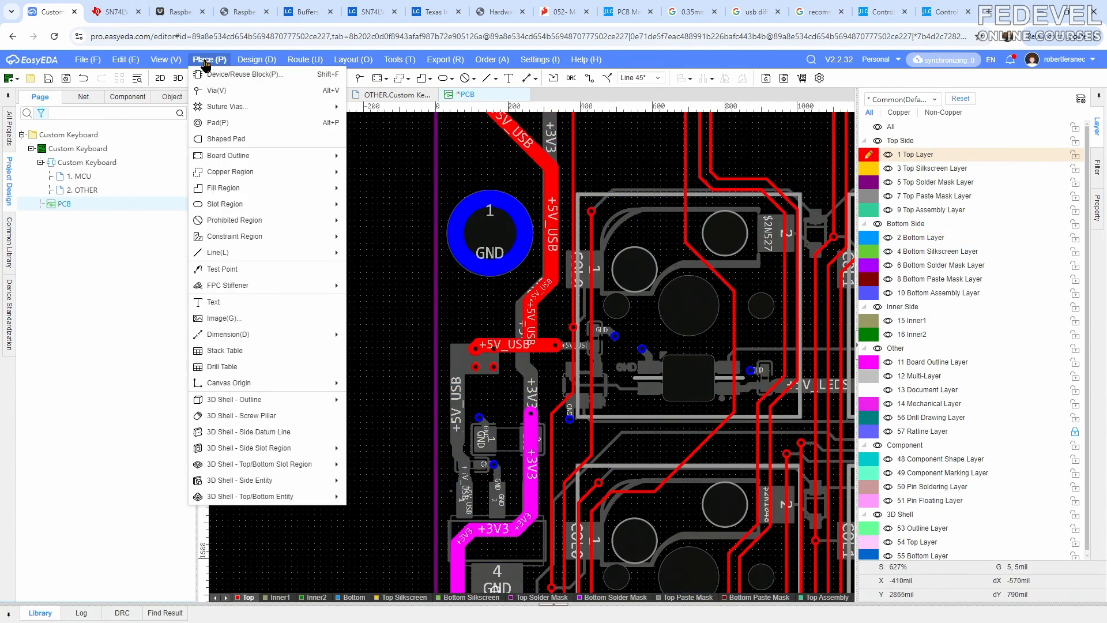
mouse_move(212, 175)
left_click(371, 172)
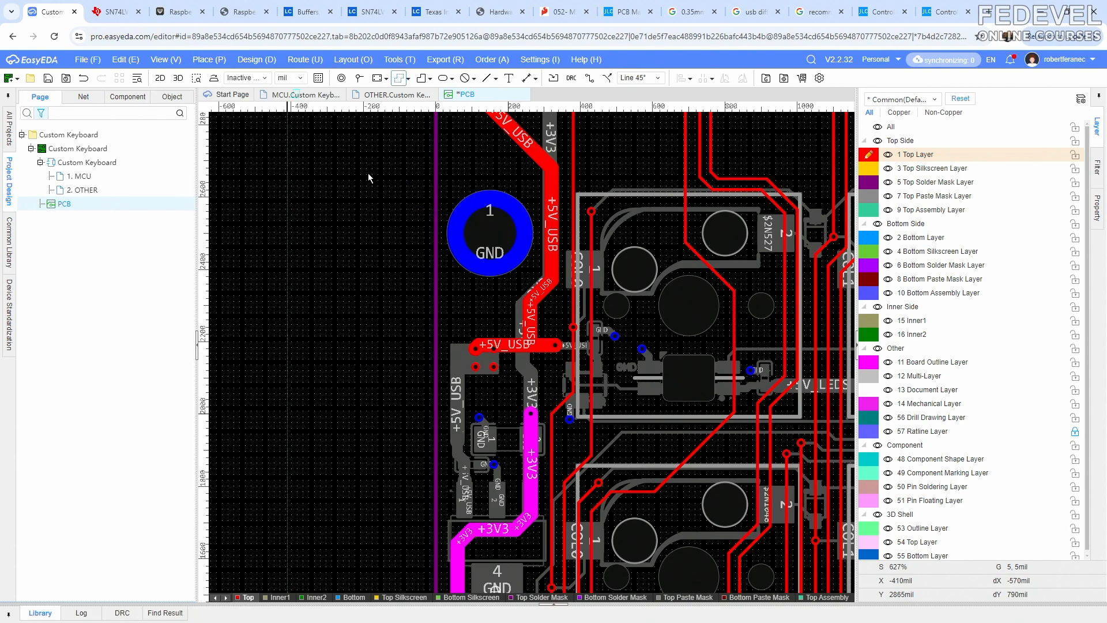
scroll(452, 359, "up", 5)
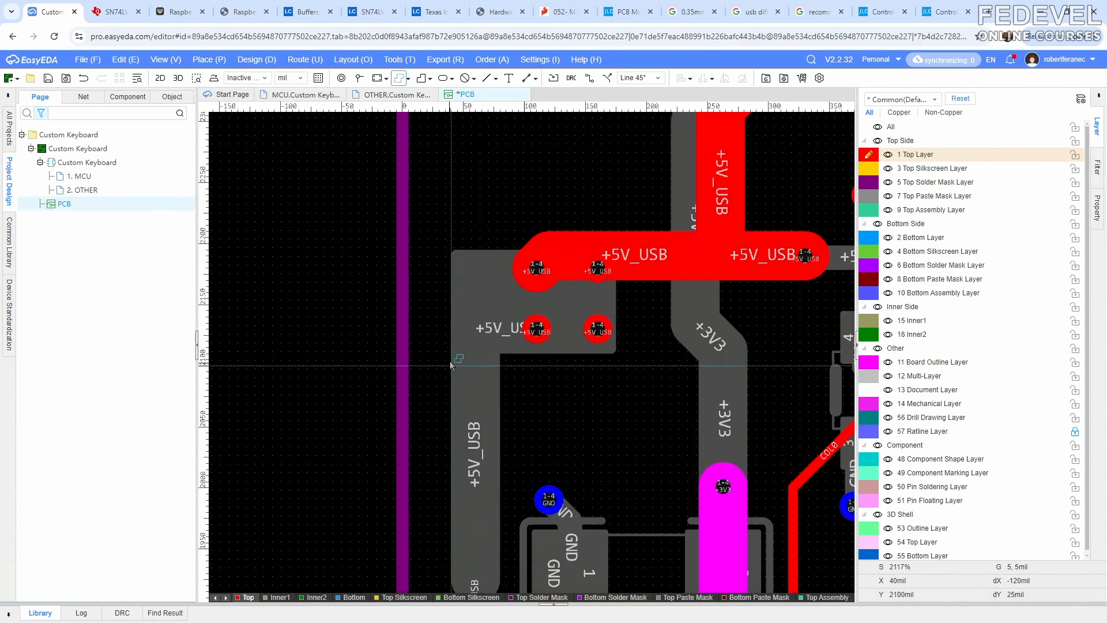
left_click(451, 355)
scroll(451, 354, "down", 2)
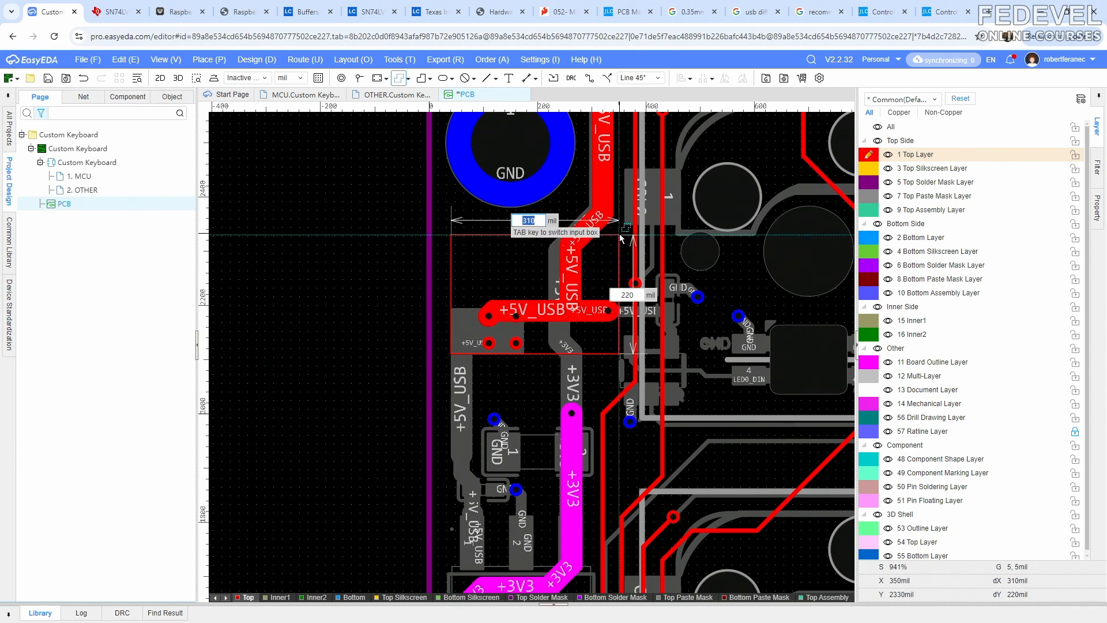
left_click(620, 237)
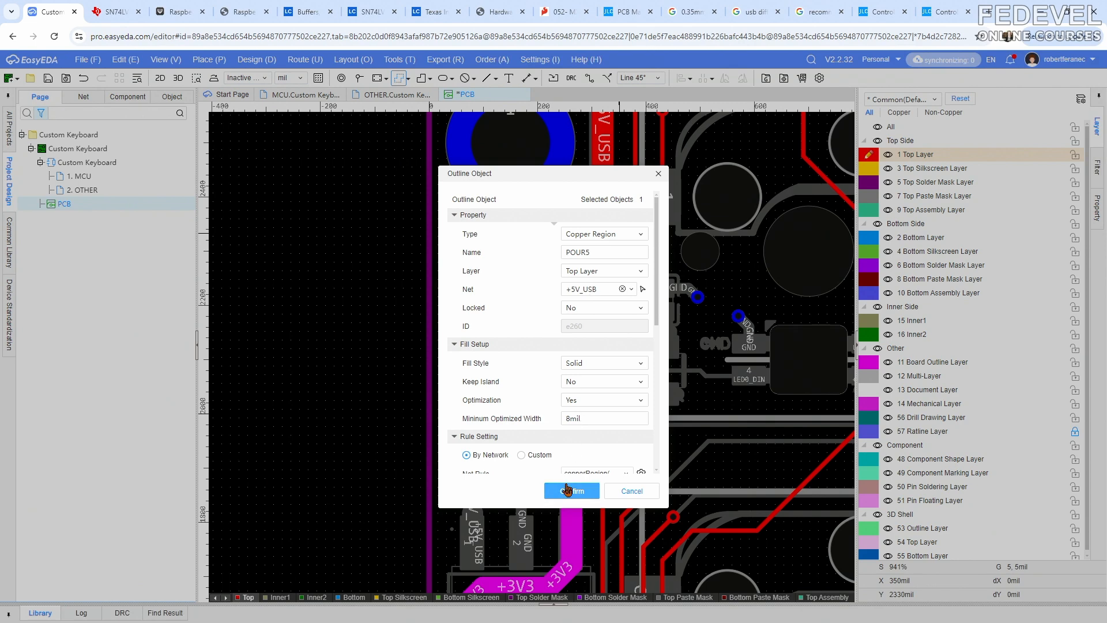
left_click(566, 489)
left_click(388, 244)
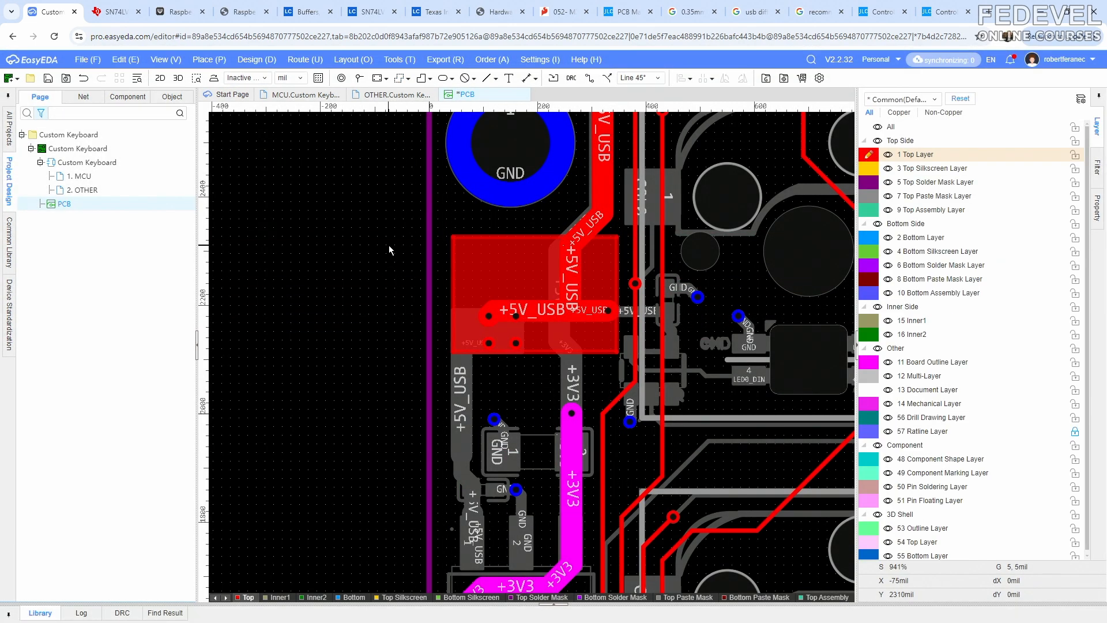
Lower the upper edge of copper region POUR5 by about 50 mil and rebuild the region
scroll(558, 260, "up", 2)
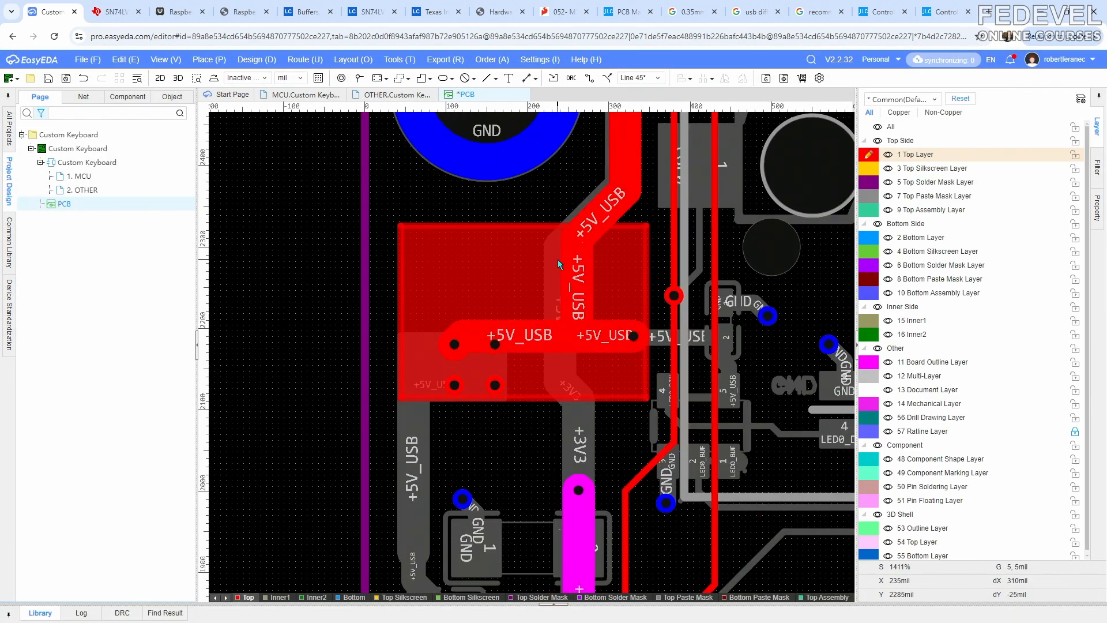
left_click(502, 255)
left_click_drag(526, 222, 525, 263)
left_click(488, 241)
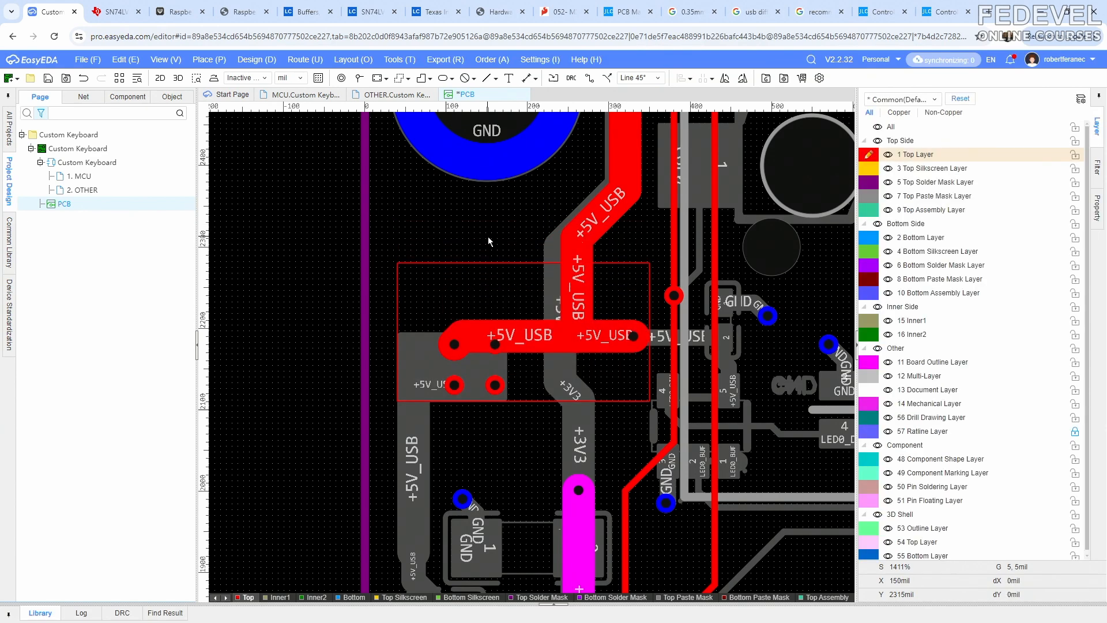
left_click(489, 267)
left_click(939, 332)
scroll(448, 253, "down", 4)
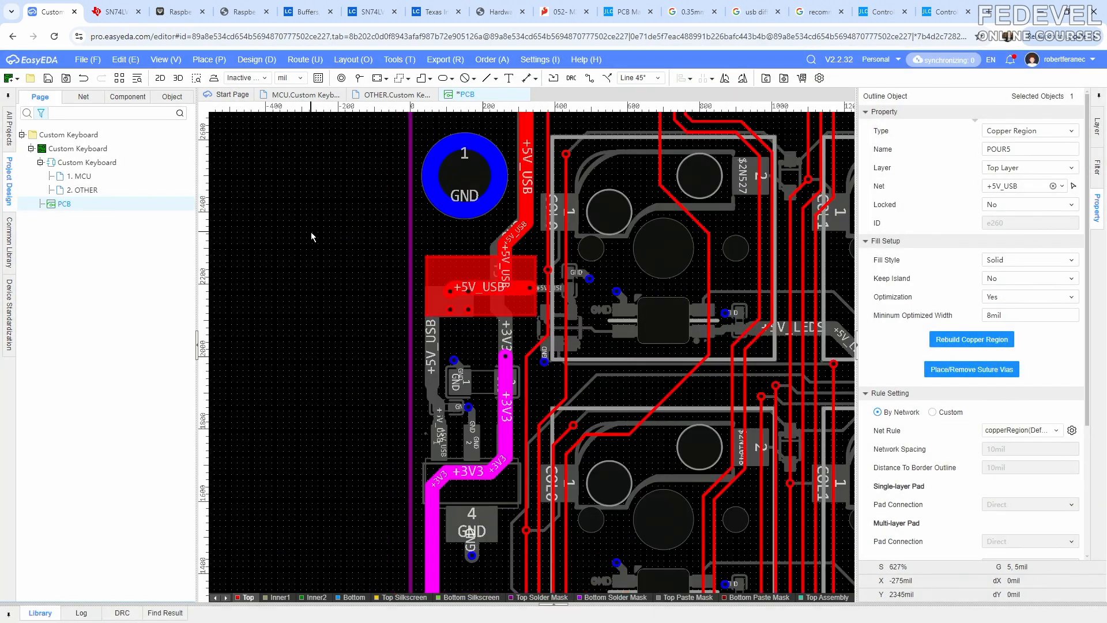
left_click(312, 237)
Shift the vertical +5V_USB track segment entering the Top Layer copper region about 20 mil to the right
scroll(495, 225, "up", 2)
left_click_drag(538, 246, 533, 237)
left_click_drag(513, 285, 548, 287)
Raise the upper edge of copper region POUR5 by about 30 mil, rebuild it, and check its right edge near the COL0 track
left_click(463, 319)
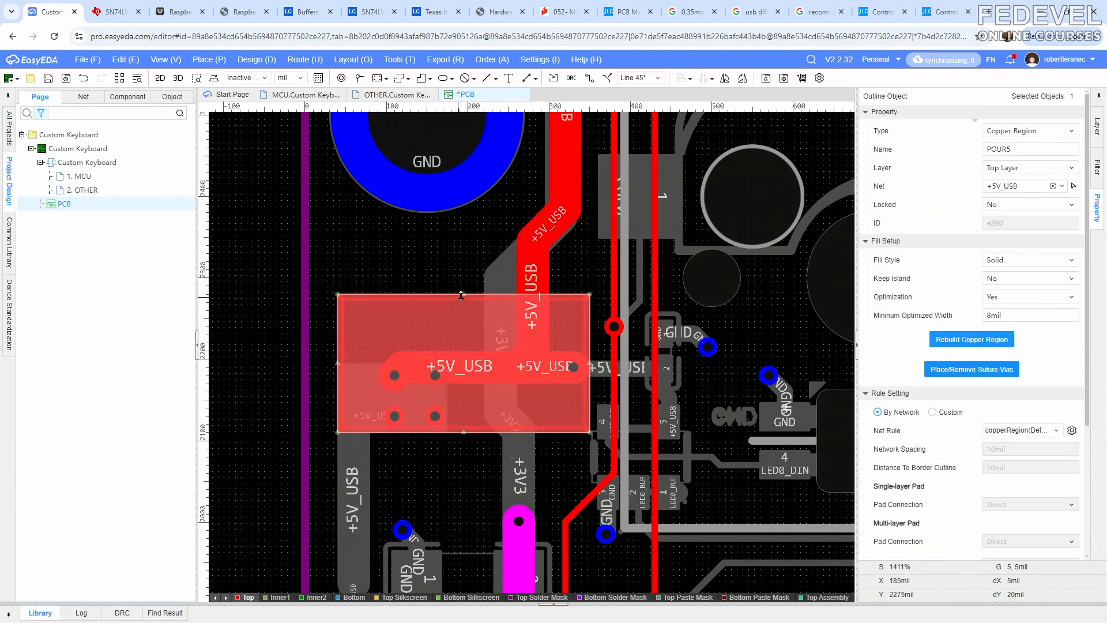
left_click_drag(462, 294, 467, 268)
scroll(467, 275, "down", 2)
left_click(945, 340)
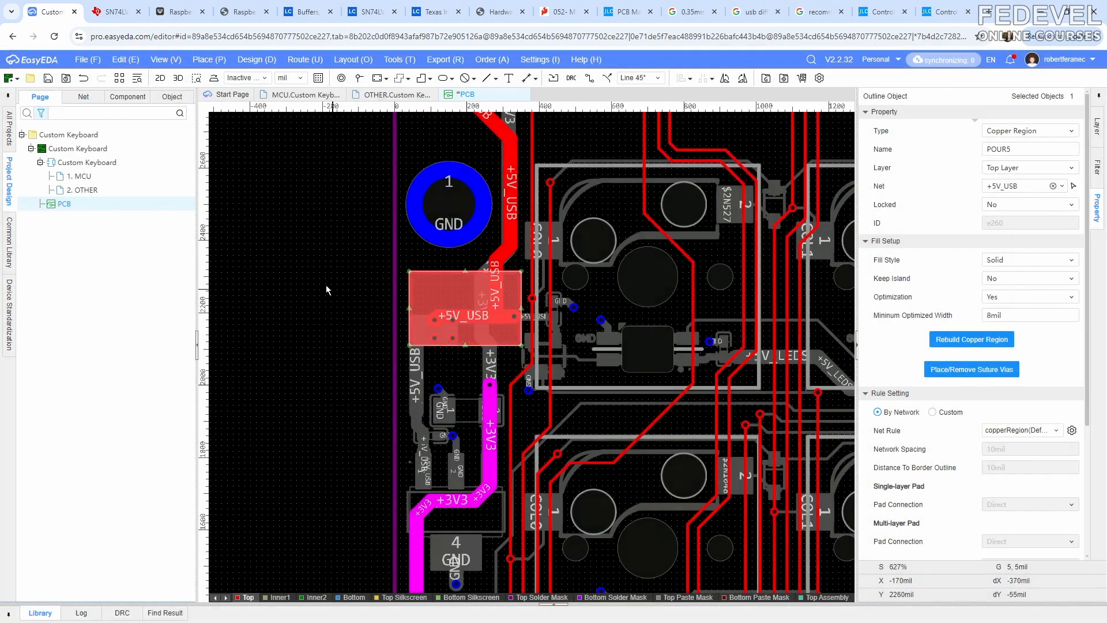
left_click(324, 284)
scroll(520, 332, "up", 4)
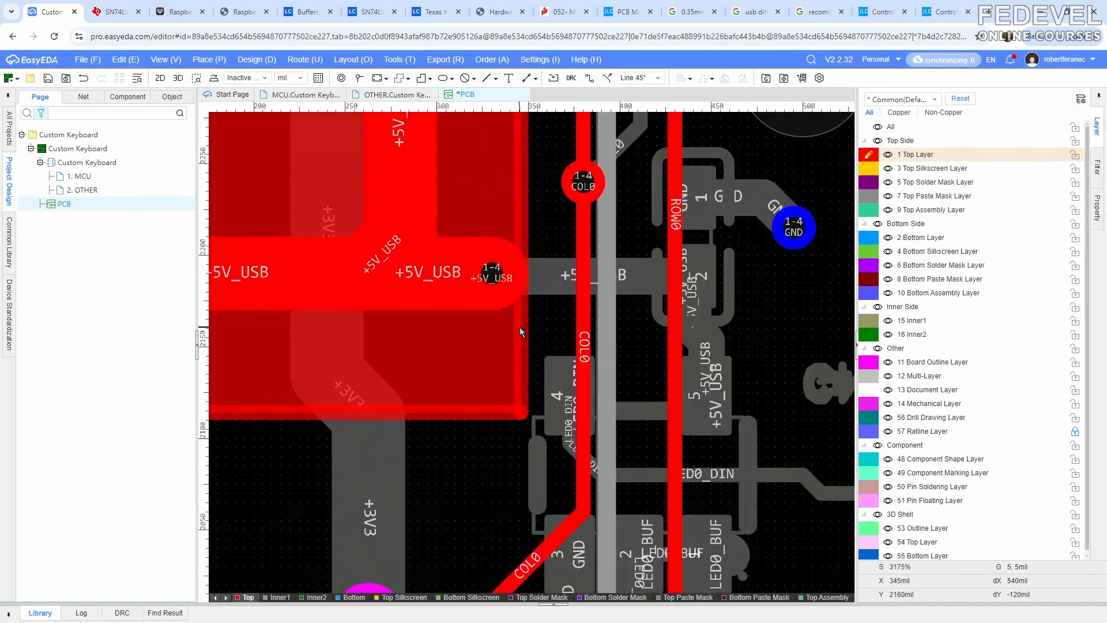
scroll(520, 332, "down", 4)
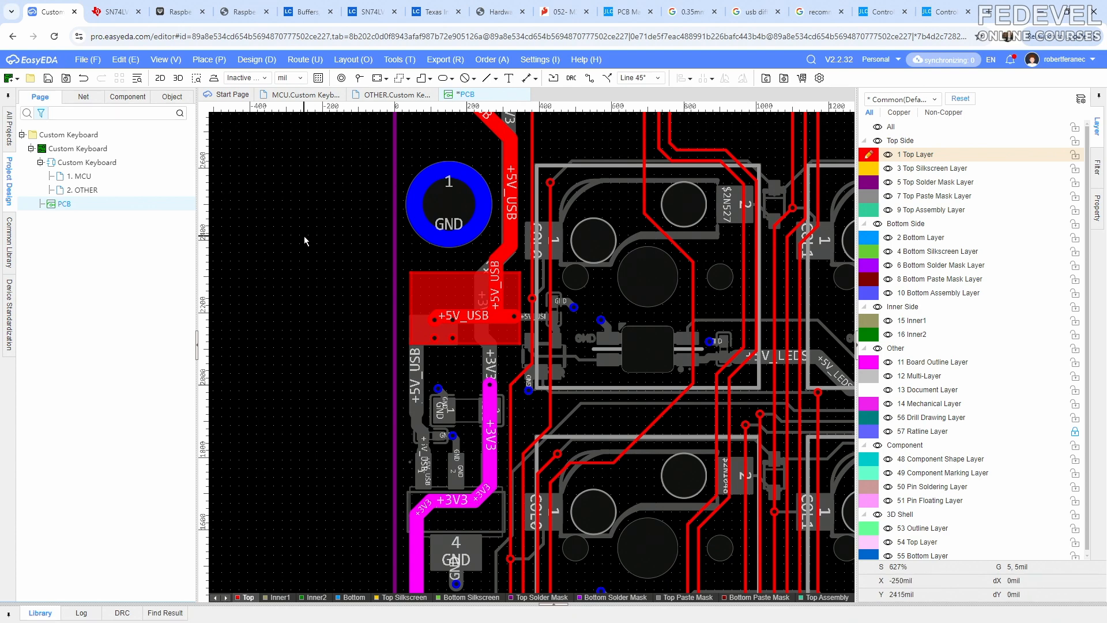
Make the Bottom Layer active, fit the whole board in view, and save the PCB
key("b")
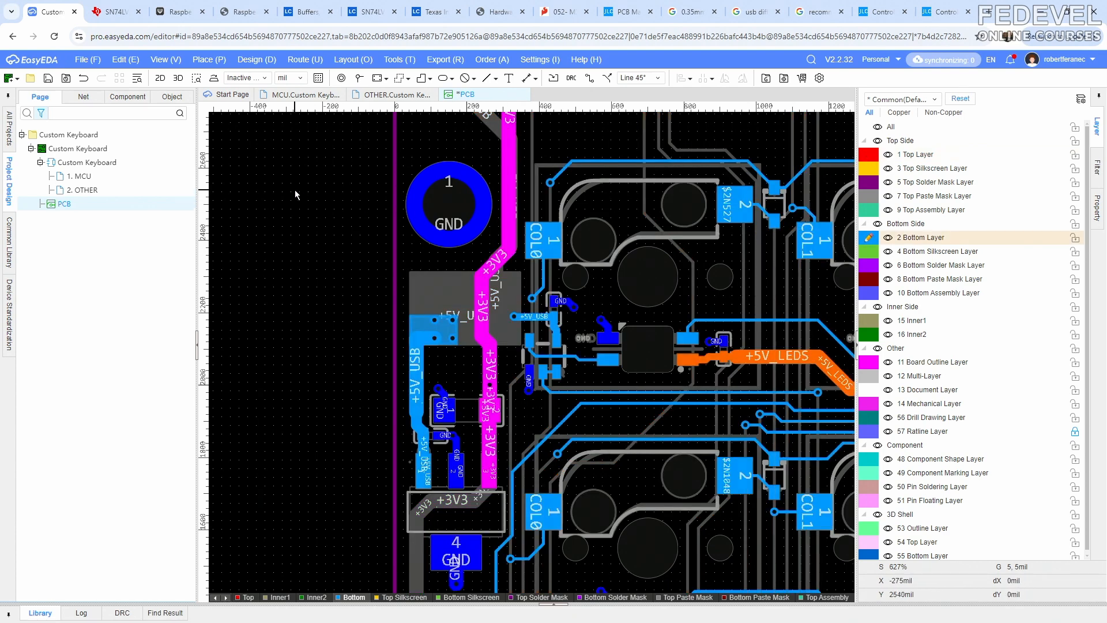
left_click(166, 59)
left_click(178, 139)
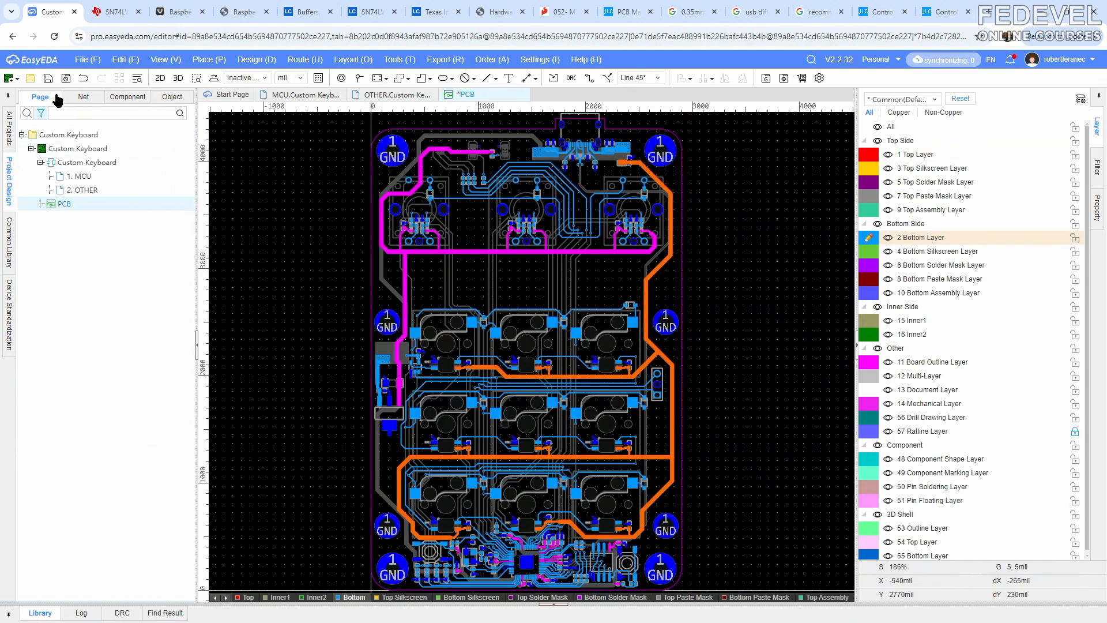
left_click(48, 79)
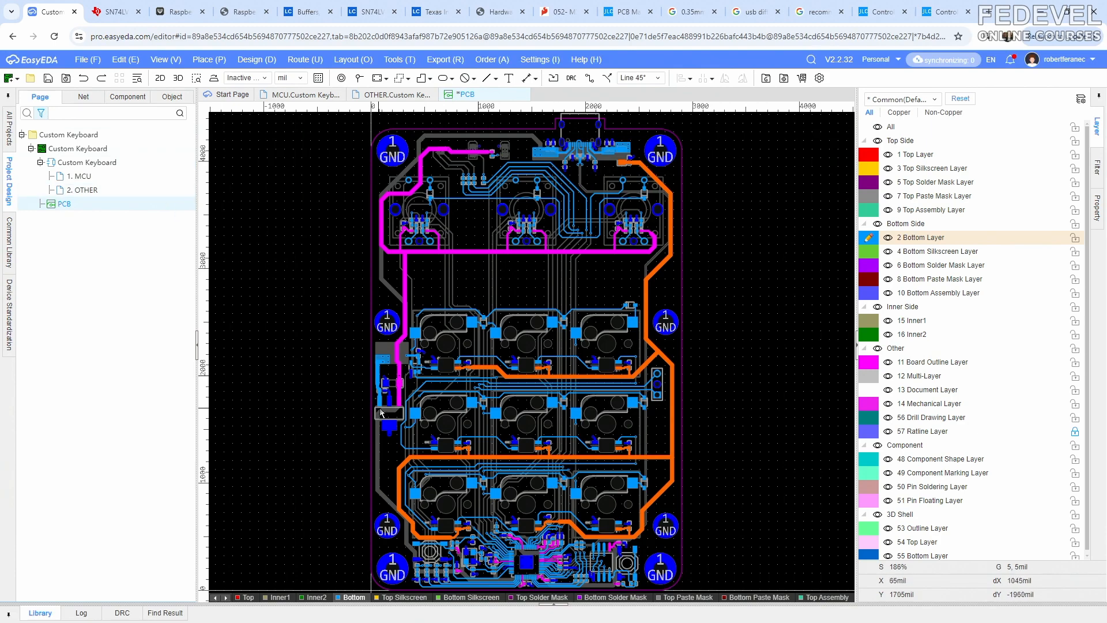
Place three GND vias along the inner edge of GND pad 1 on the large two-pad component above the regulator pins
scroll(383, 414, "up", 4)
scroll(383, 413, "up", 2)
right_click_drag(403, 356, 407, 460)
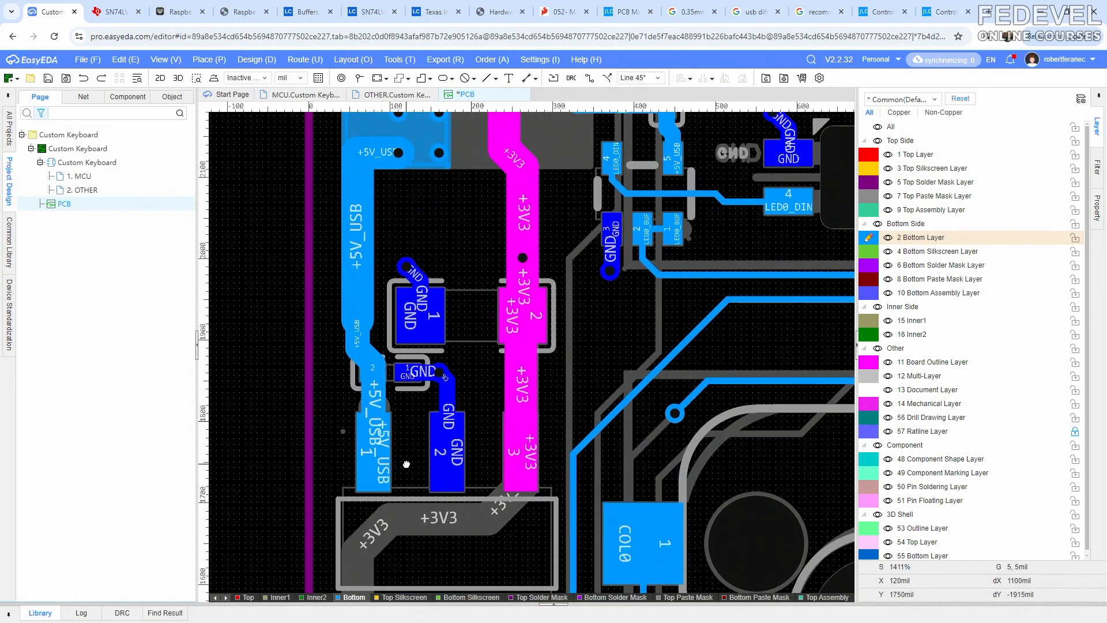
scroll(430, 241, "up", 1)
left_click(358, 78)
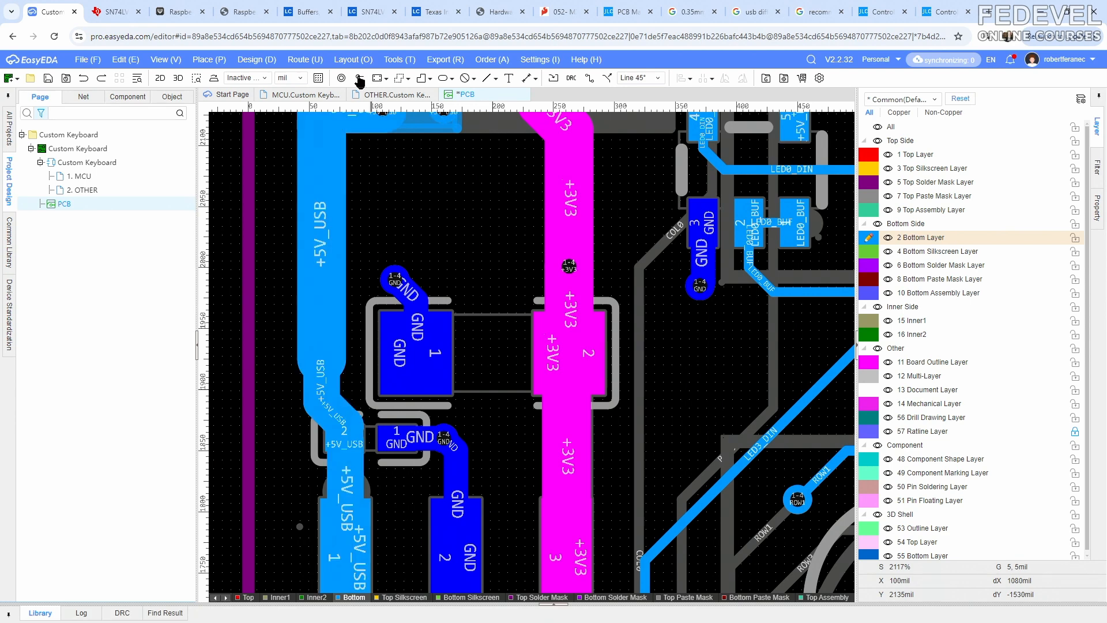
left_click(456, 321)
left_click(456, 352)
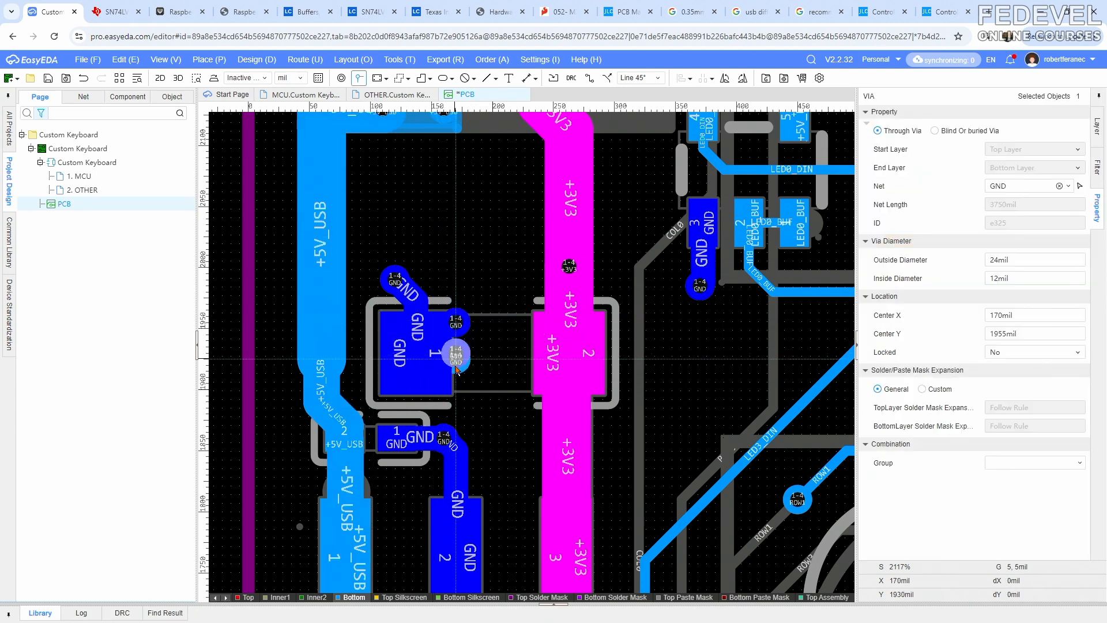
left_click(456, 384)
key("Escape")
Move the uppermost new GND via to X 160 mil, Y 1995 mil, level with the pad's existing via
scroll(451, 298, "up", 1)
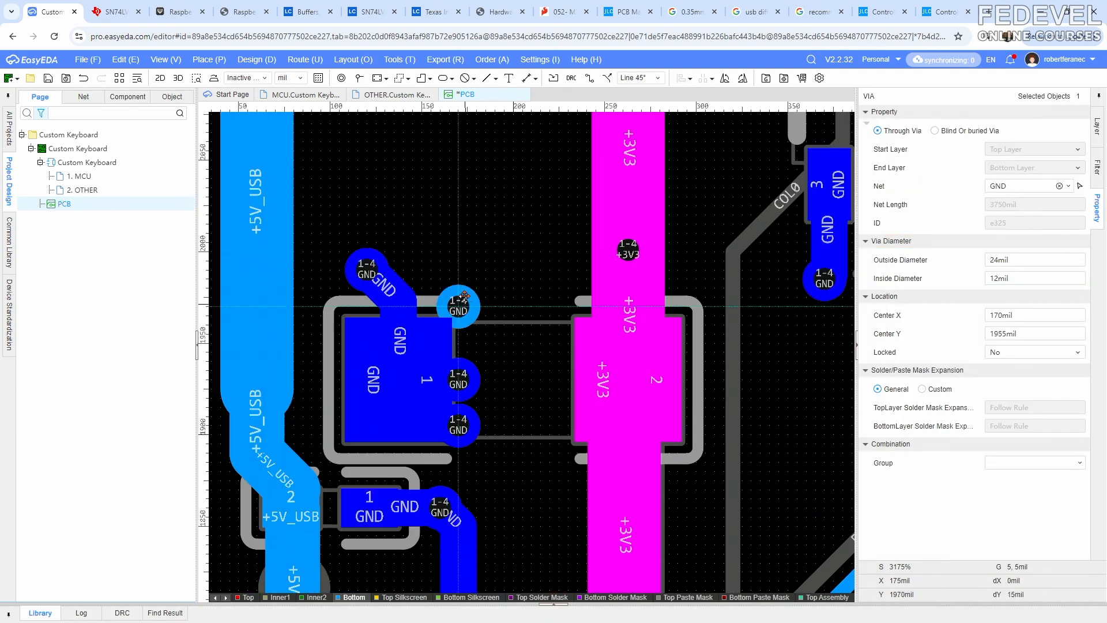
left_click_drag(470, 335, 452, 264)
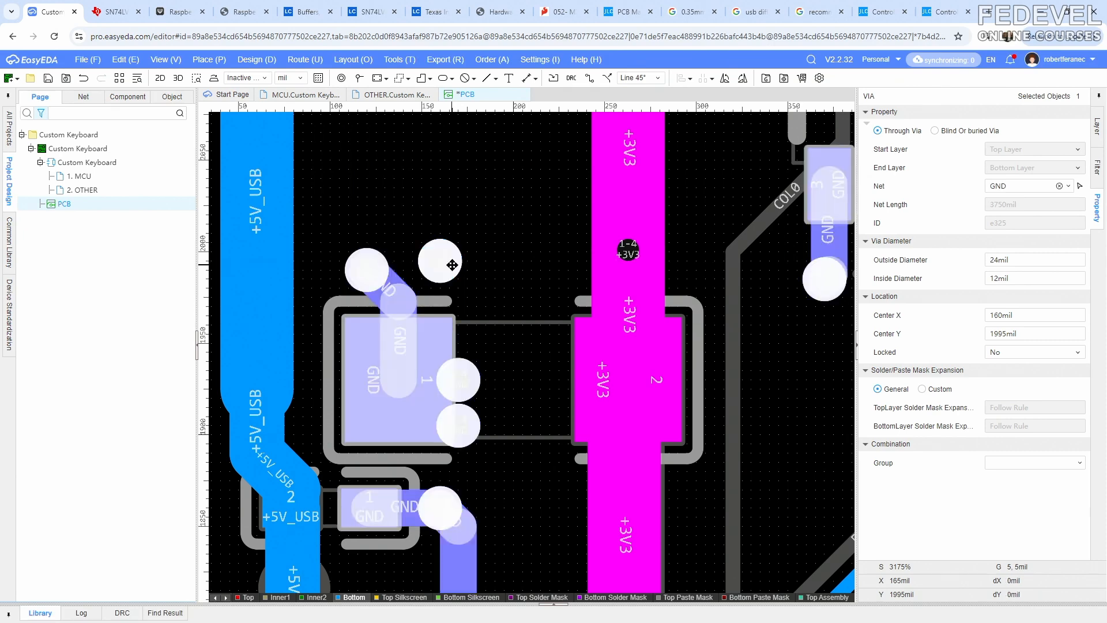
key("Escape")
scroll(451, 264, "up", 1)
left_click_drag(451, 266, 453, 282)
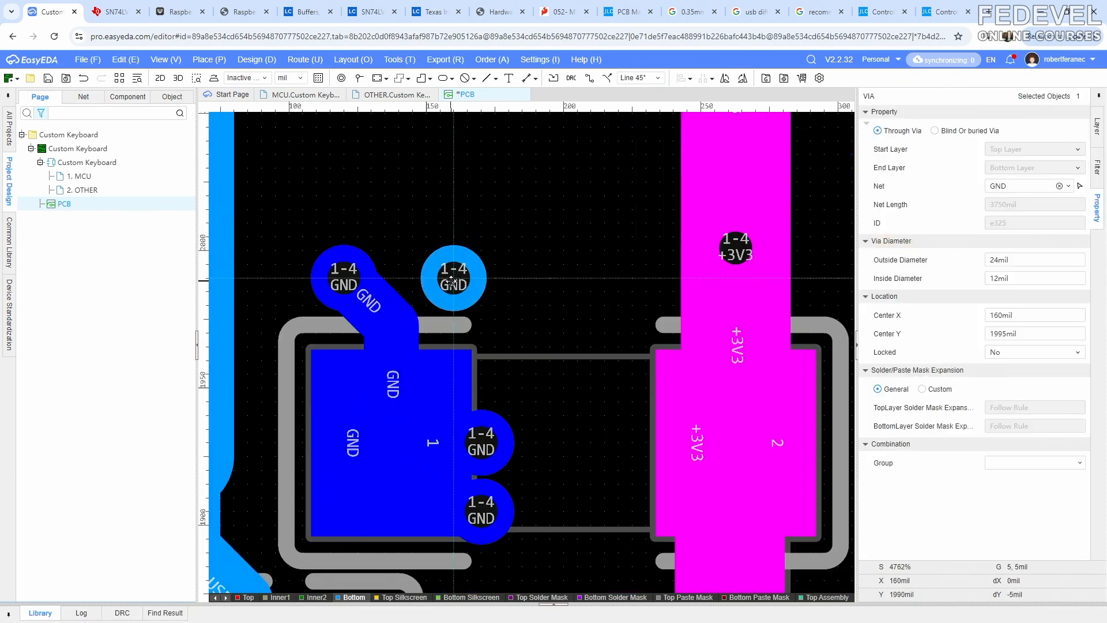
Move the other two new GND vias to X 160 mil and X 120 mil at Y 2040 mil, forming a two-by-two grid
key("ctrl+c")
key("ctrl+v")
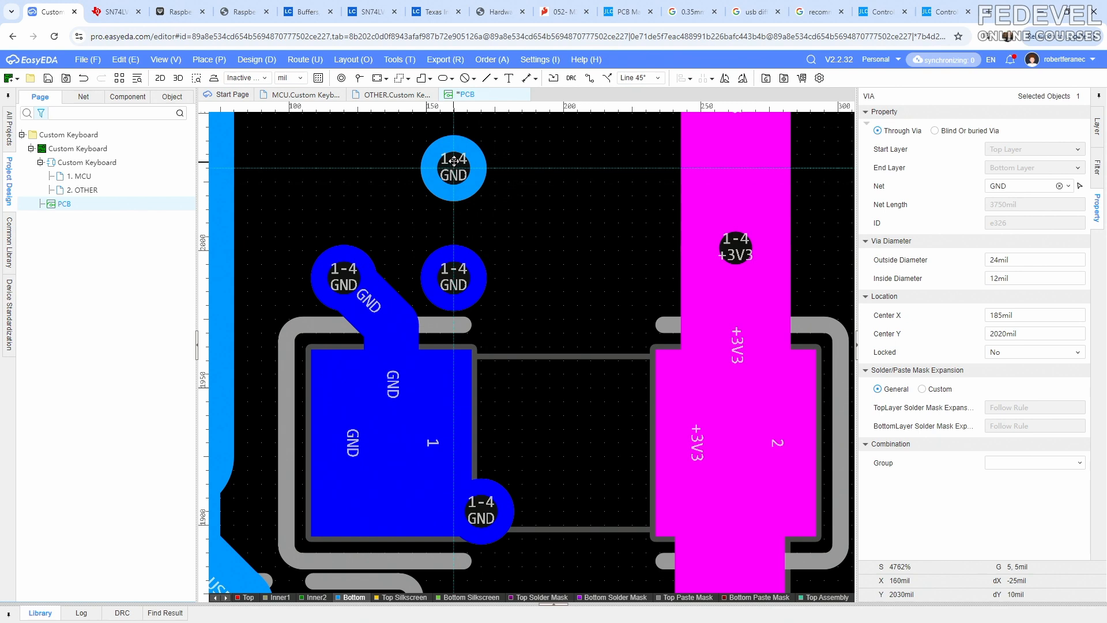
left_click(453, 142)
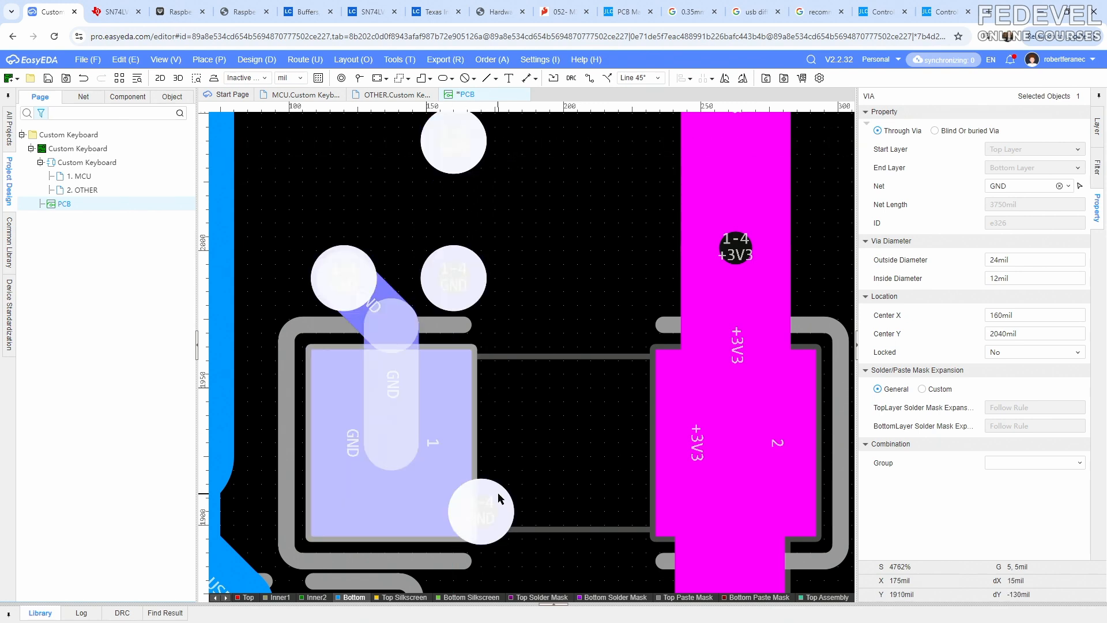
left_click_drag(496, 496, 552, 223)
right_click_drag(569, 184, 575, 239)
left_click_drag(542, 292, 349, 197)
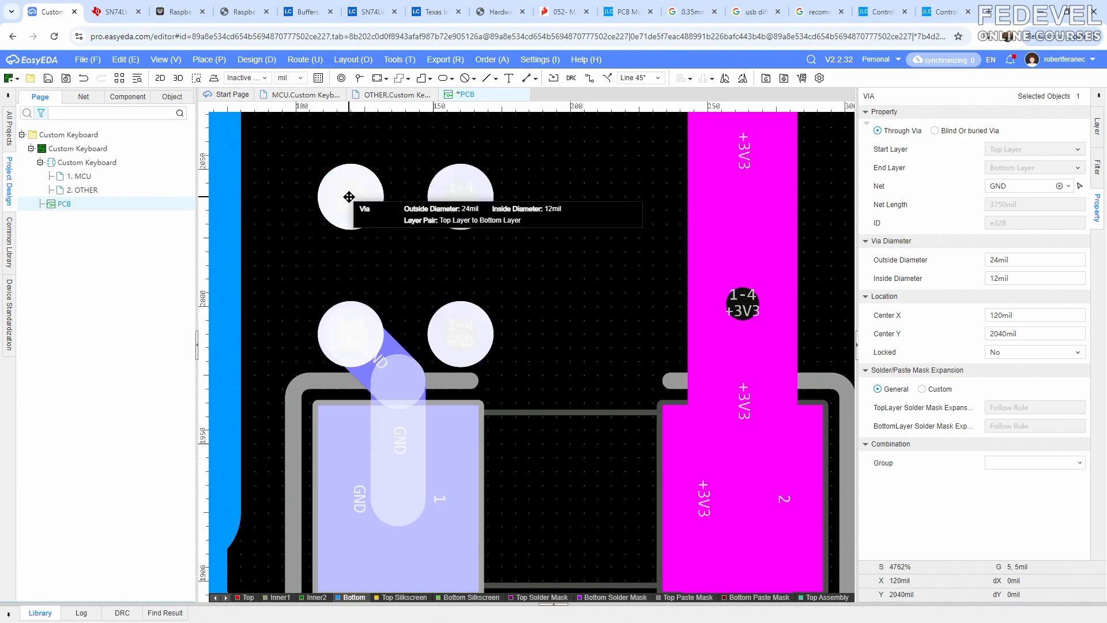
scroll(349, 197, "down", 2)
left_click(440, 234)
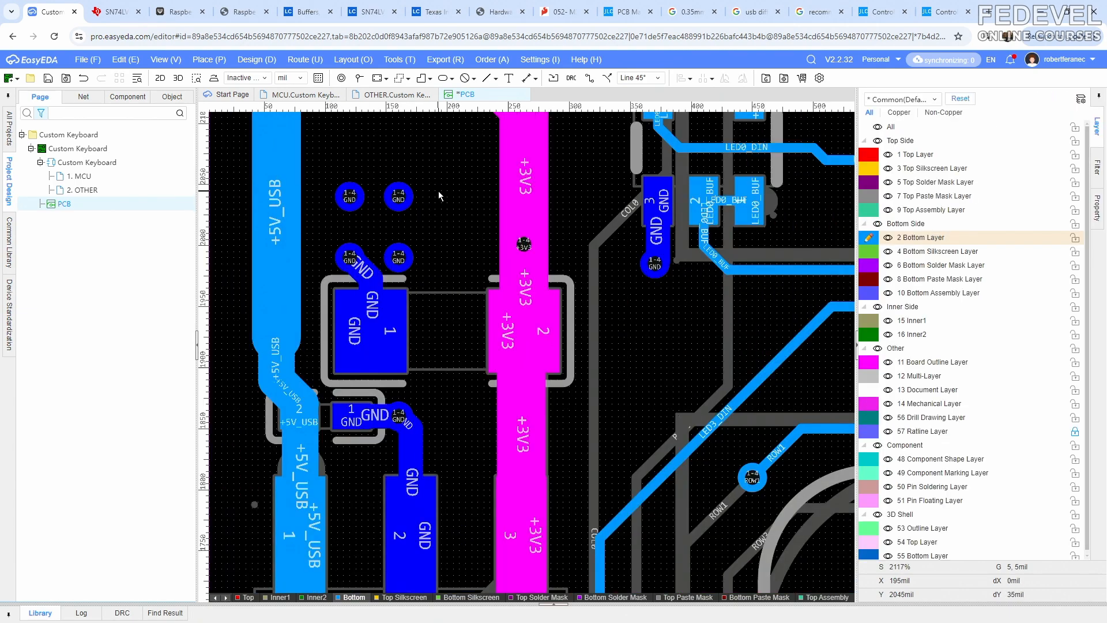
Place three GND vias along the lower edge of the regulator's large GND pad 4
scroll(438, 192, "down", 2)
right_click_drag(437, 536, 464, 329)
scroll(434, 367, "up", 2)
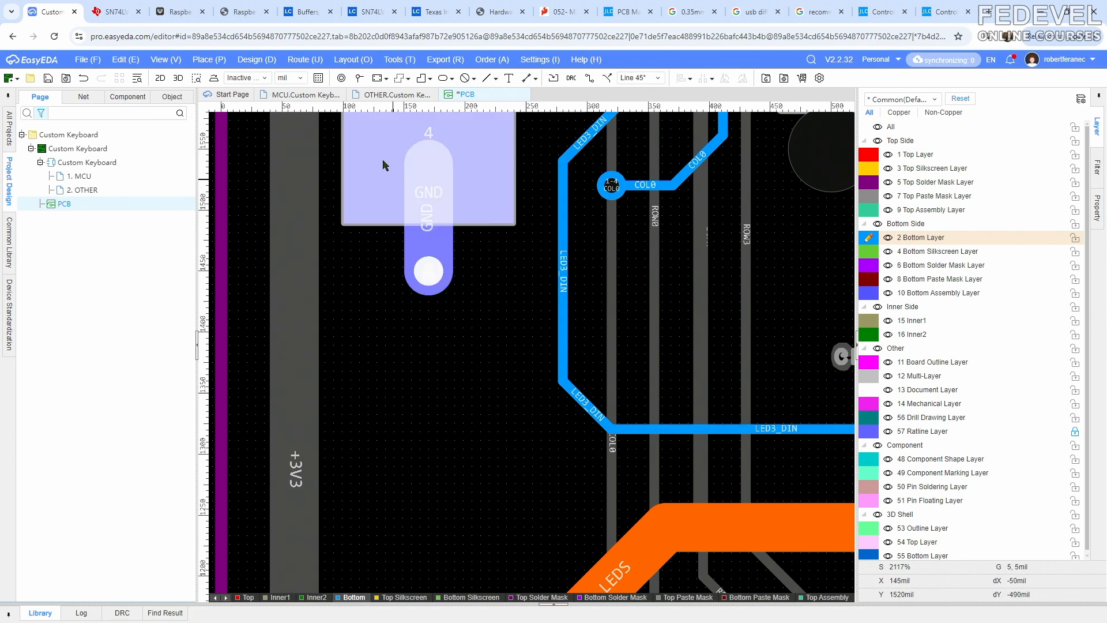
left_click(359, 77)
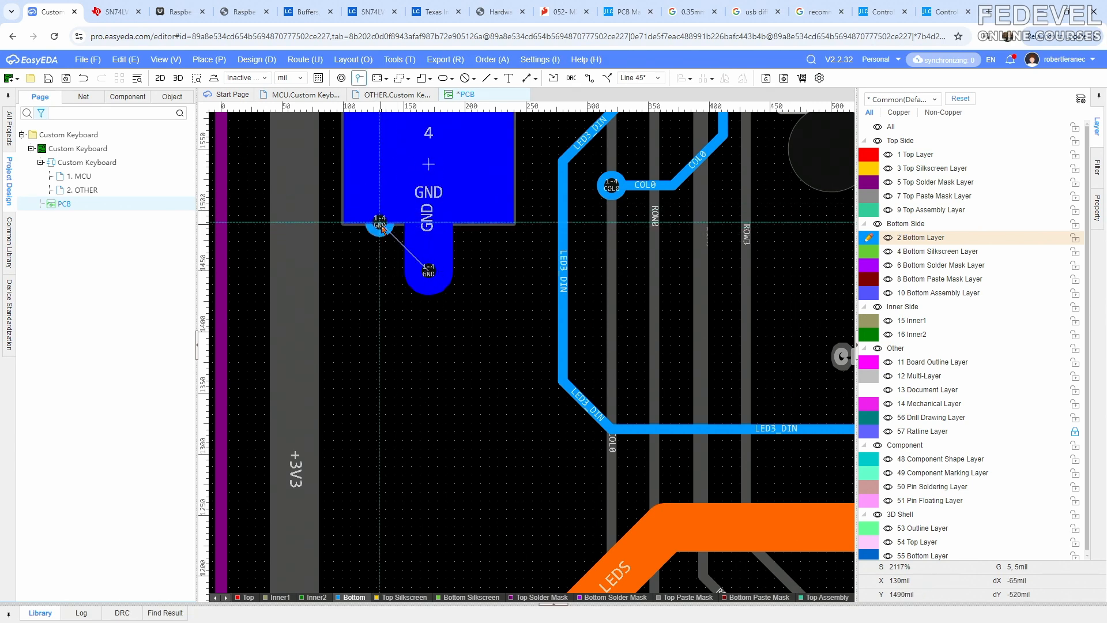
left_click(379, 222)
left_click(465, 222)
left_click(495, 221)
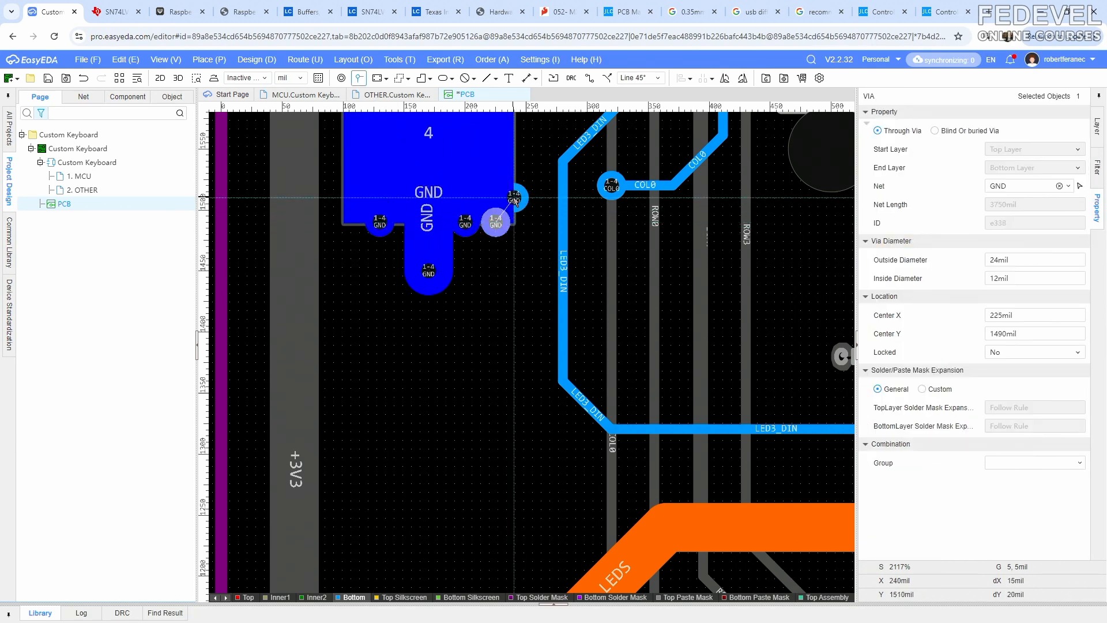
Place five more GND vias on the sides of pad 4, three on its right edge and two on its left
left_click(513, 197)
left_click(514, 167)
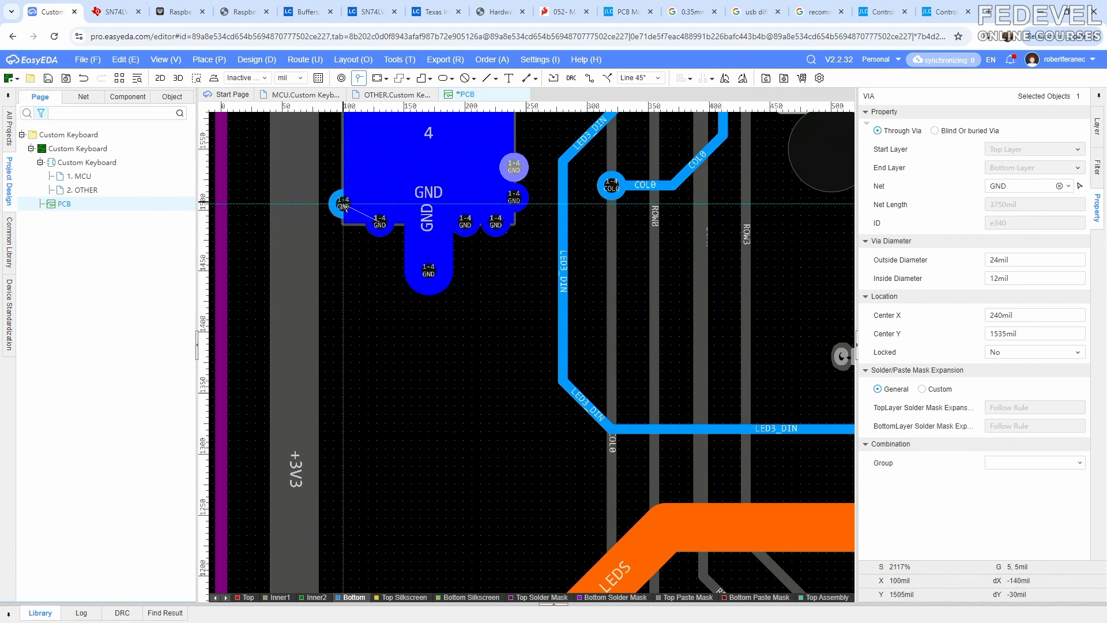
left_click(343, 203)
left_click(514, 137)
left_click(341, 164)
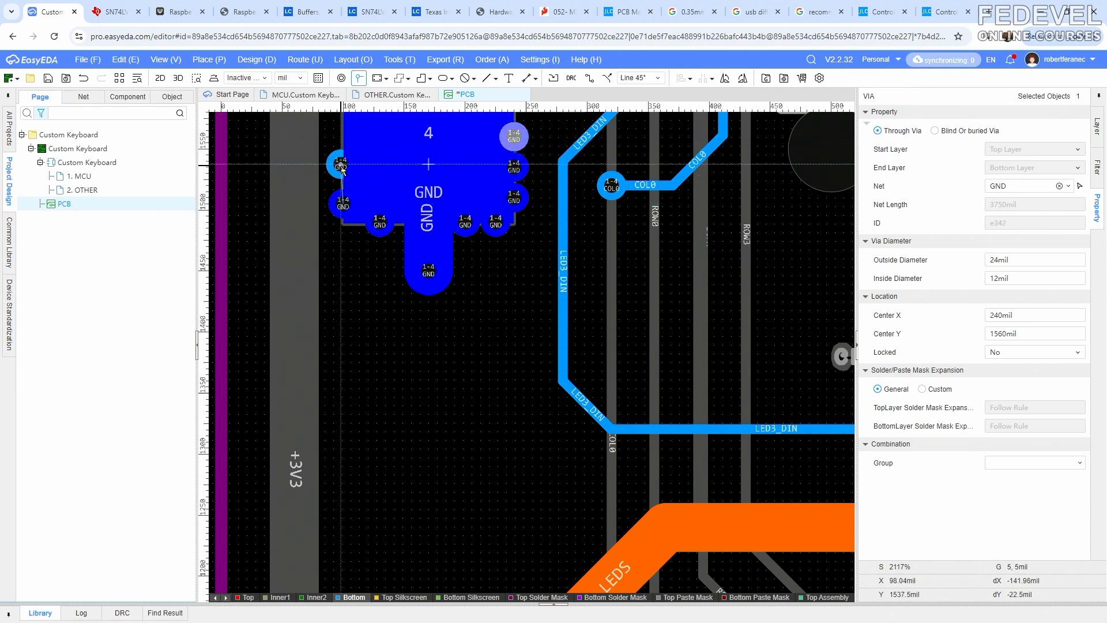
key("Escape")
Move two lower-edge GND vias to X 230 mil and X 110 mil at Y 1450 mil, flanking the existing via below pad 4
left_click_drag(465, 230, 506, 267)
scroll(496, 273, "up", 4)
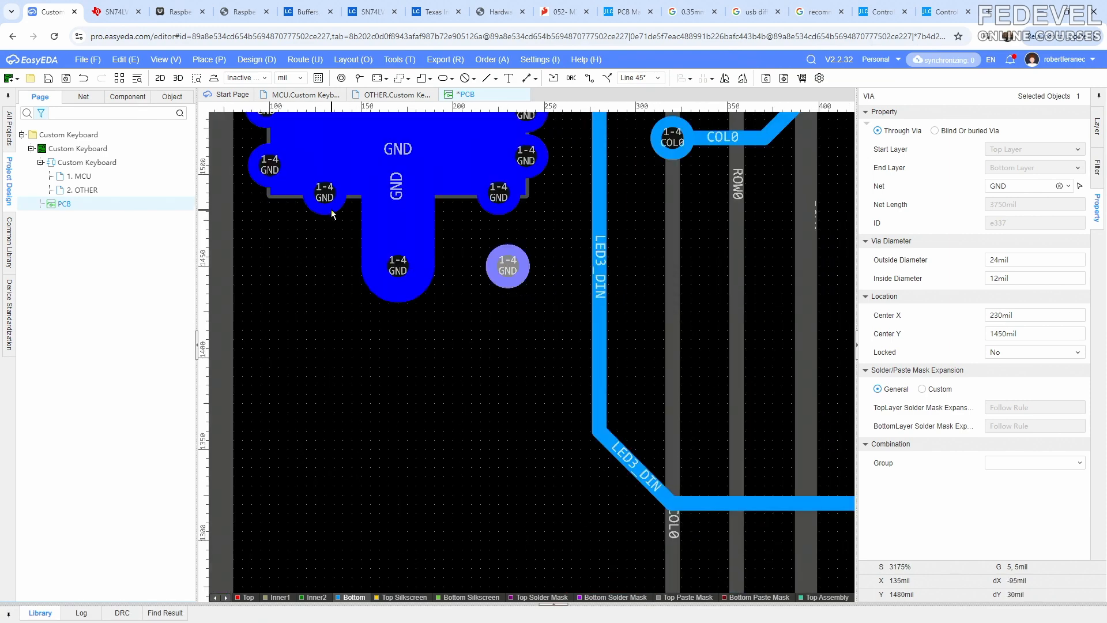
left_click_drag(332, 214, 287, 289)
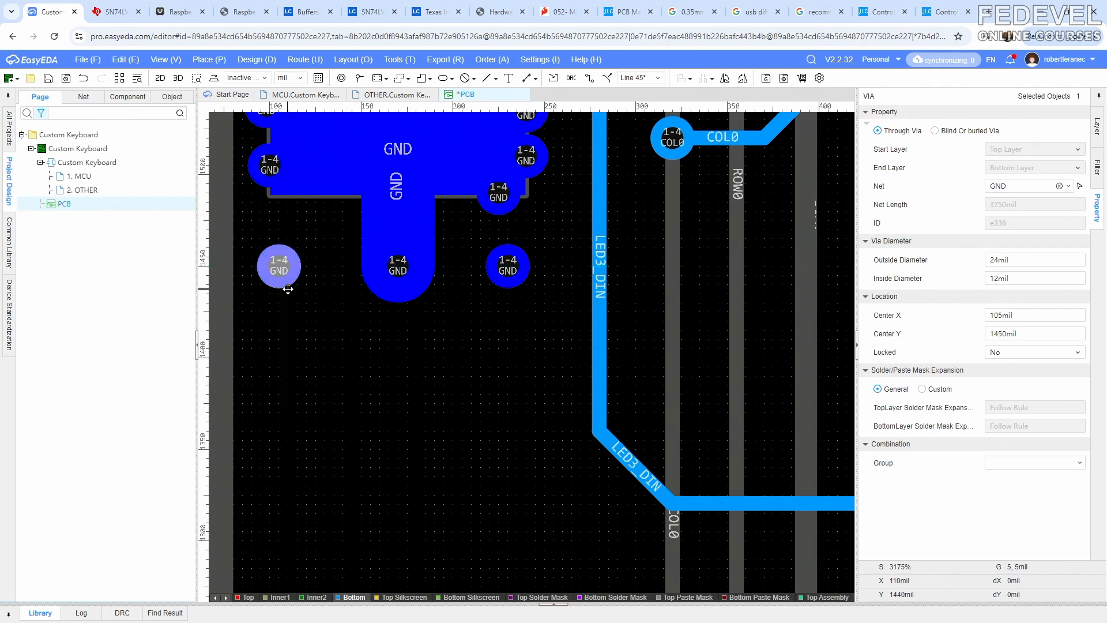
scroll(287, 289, "up", 1)
left_click_drag(272, 264, 286, 265)
scroll(286, 266, "down", 1)
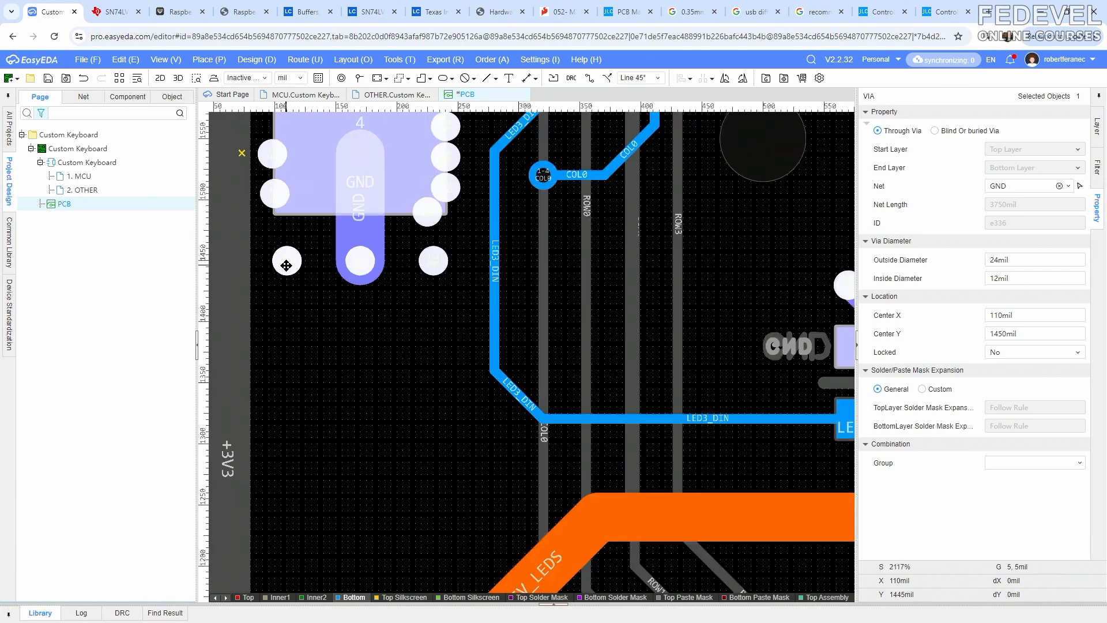
Move the two left-edge GND vias into a second row, at X 110 mil, Y 1390 mil and about X 168 mil, Y 1392.5 mil
scroll(323, 231, "down", 1)
left_click_drag(325, 210, 337, 349)
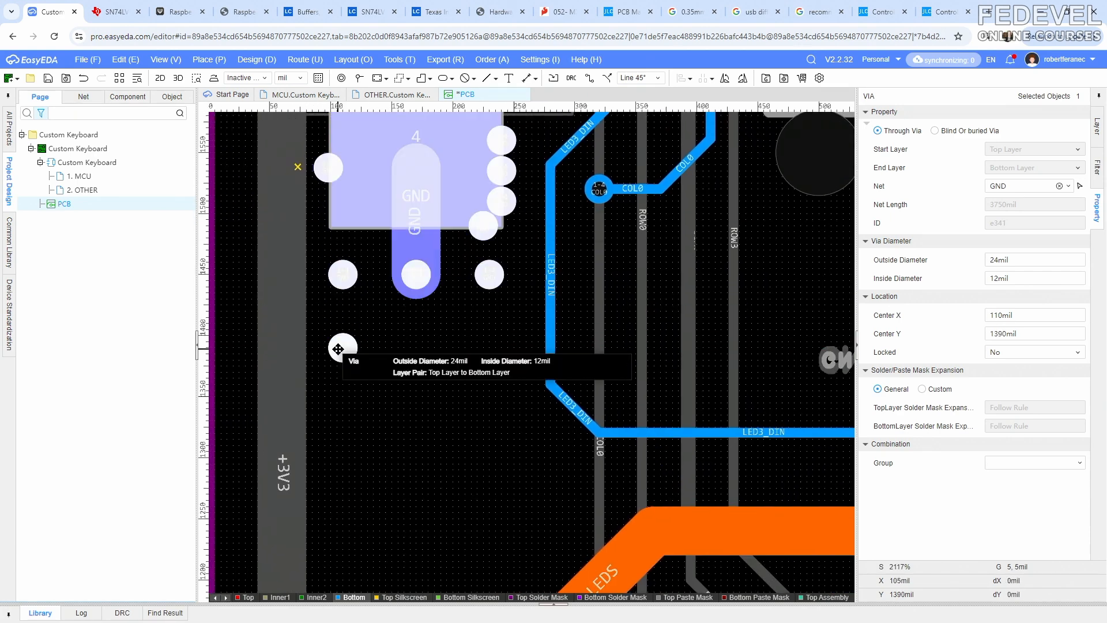
left_click_drag(326, 167, 413, 342)
scroll(413, 355, "up", 3)
scroll(453, 325, "down", 1)
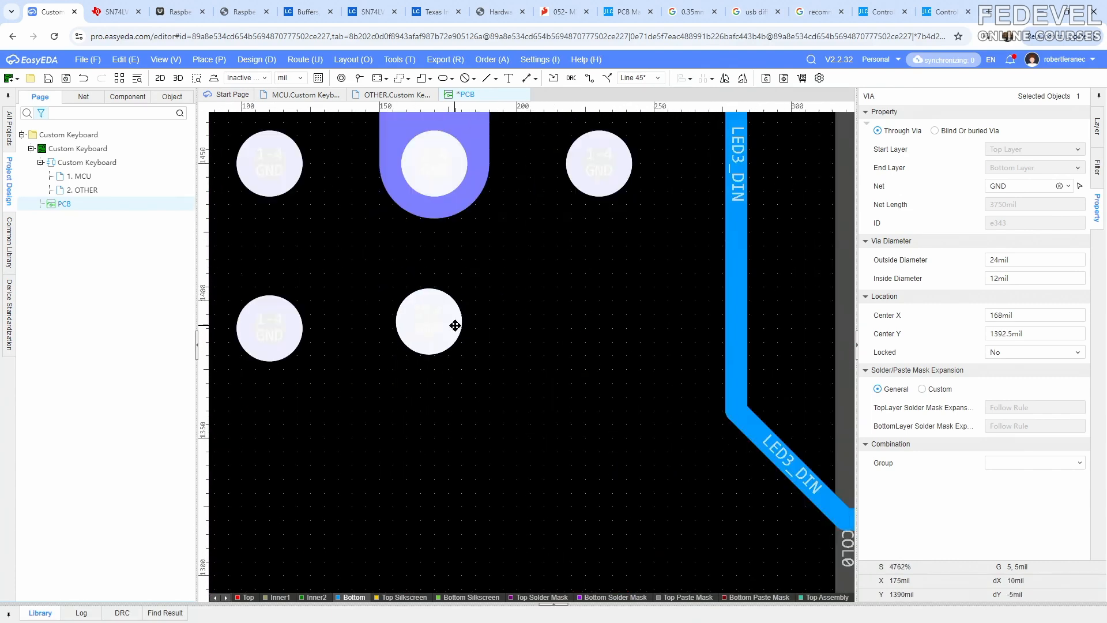
right_click_drag(390, 282, 409, 301)
left_click_drag(448, 339, 447, 348)
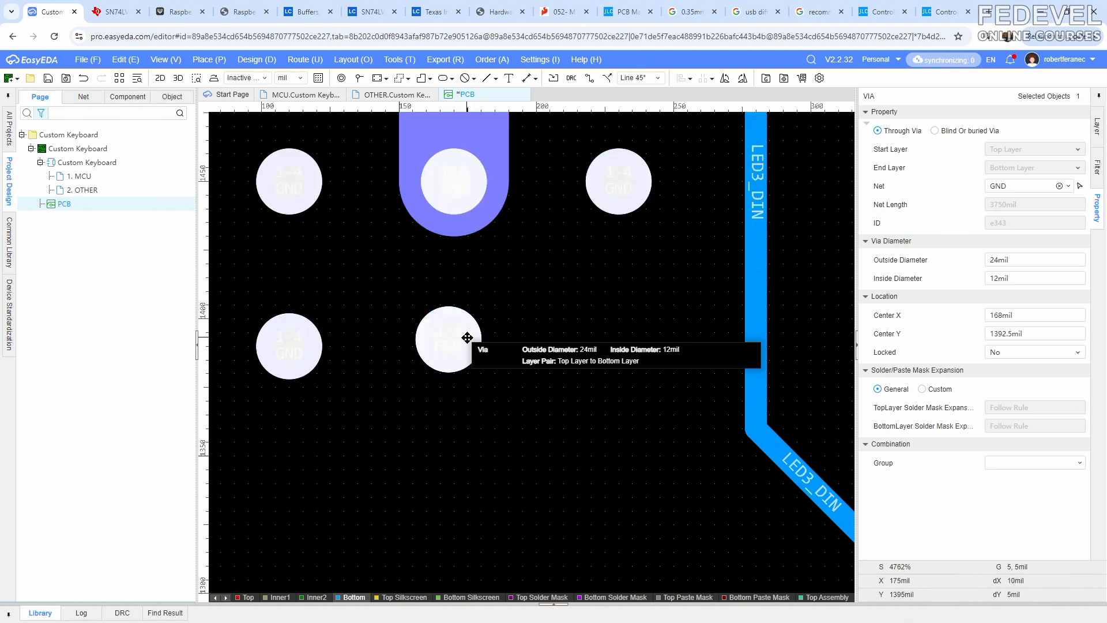
Set the second row's middle via center to X 170 mil and Y 1390 mil
left_click(1026, 315)
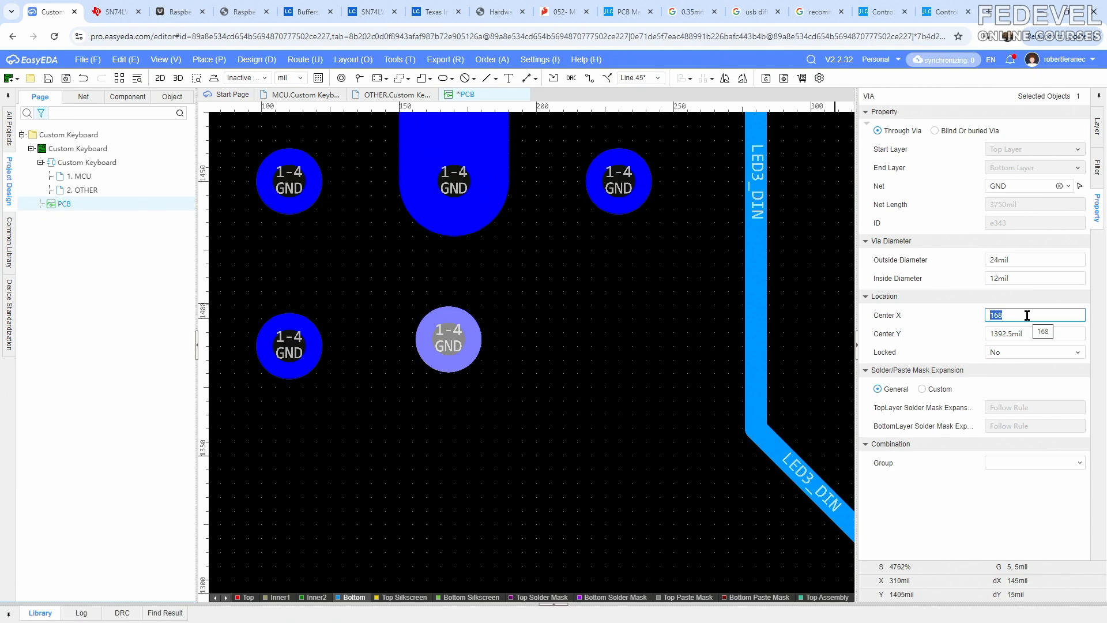
key("Return")
left_click(1032, 333)
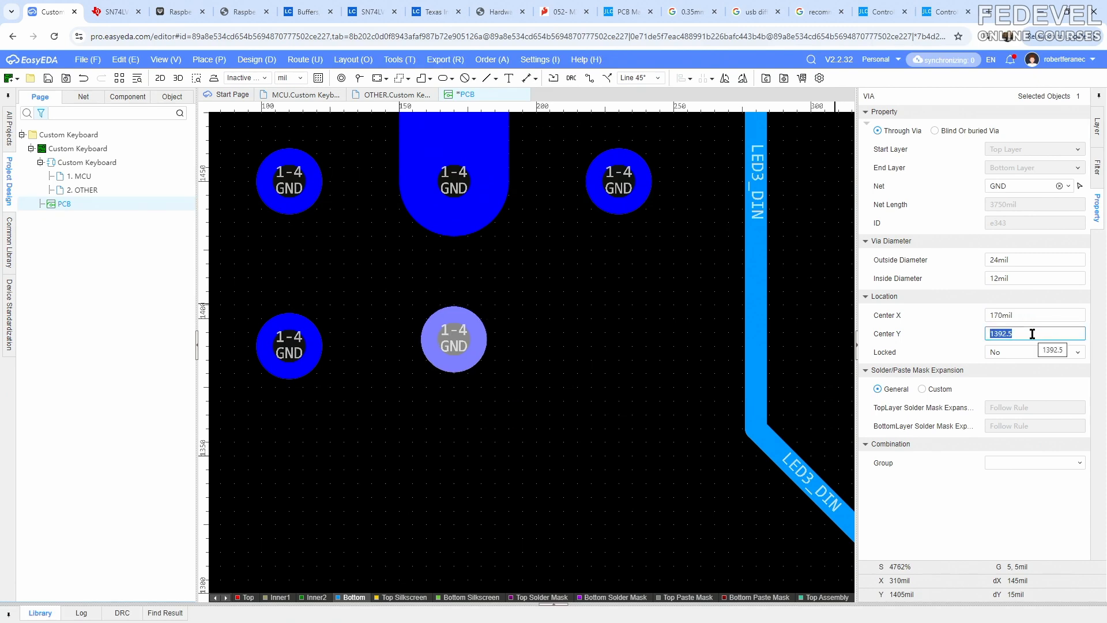
type("1392.5")
key("Return")
left_click(592, 334)
scroll(591, 334, "down", 2)
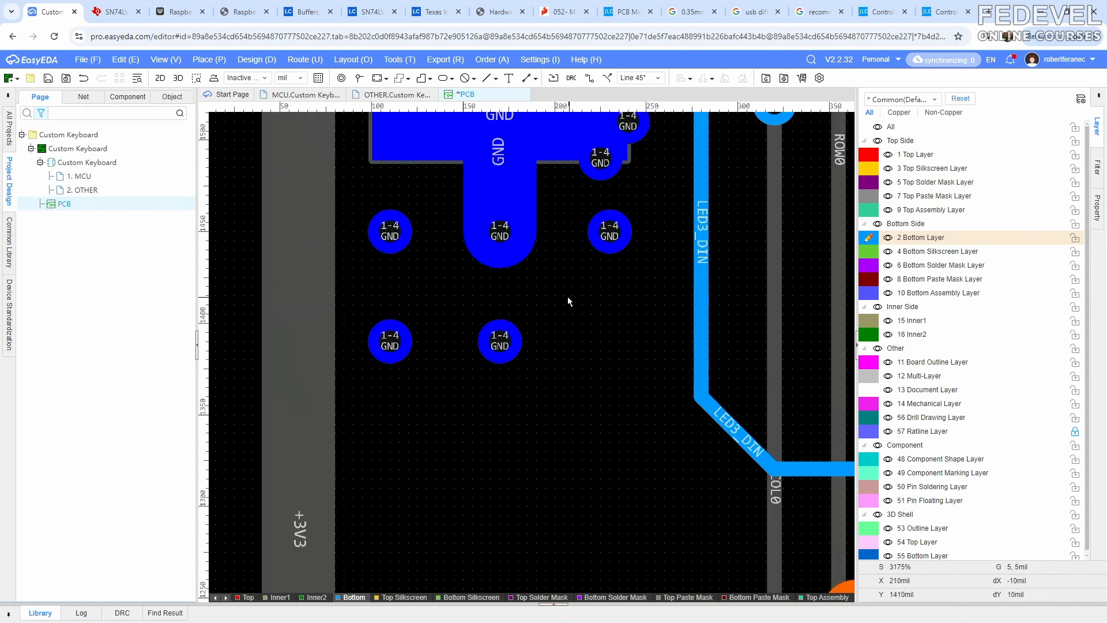
Move the remaining lower-edge via and the lowest right-edge via to X 230 mil, at Y 1390 mil and Y 1330 mil respectively
left_click_drag(589, 215, 603, 365)
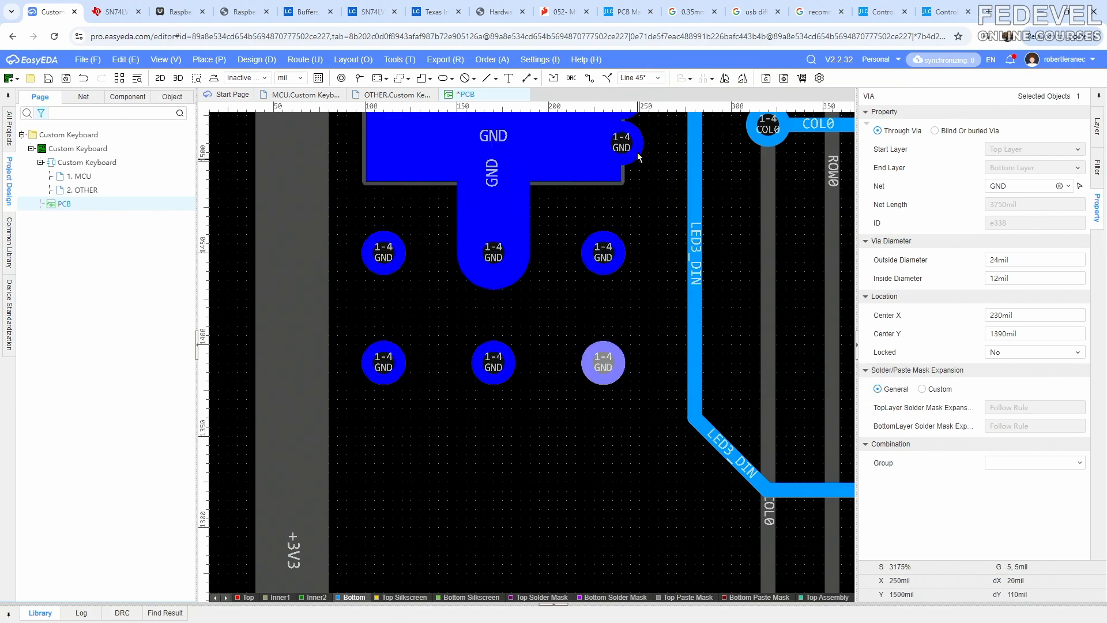
left_click_drag(634, 151, 606, 476)
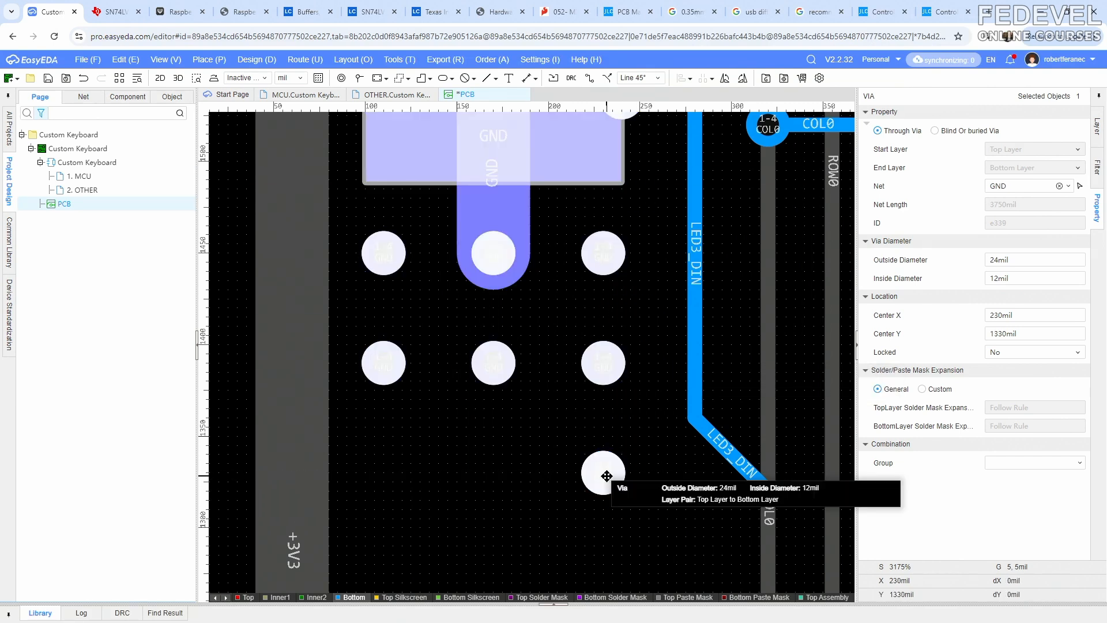
scroll(606, 476, "up", 1)
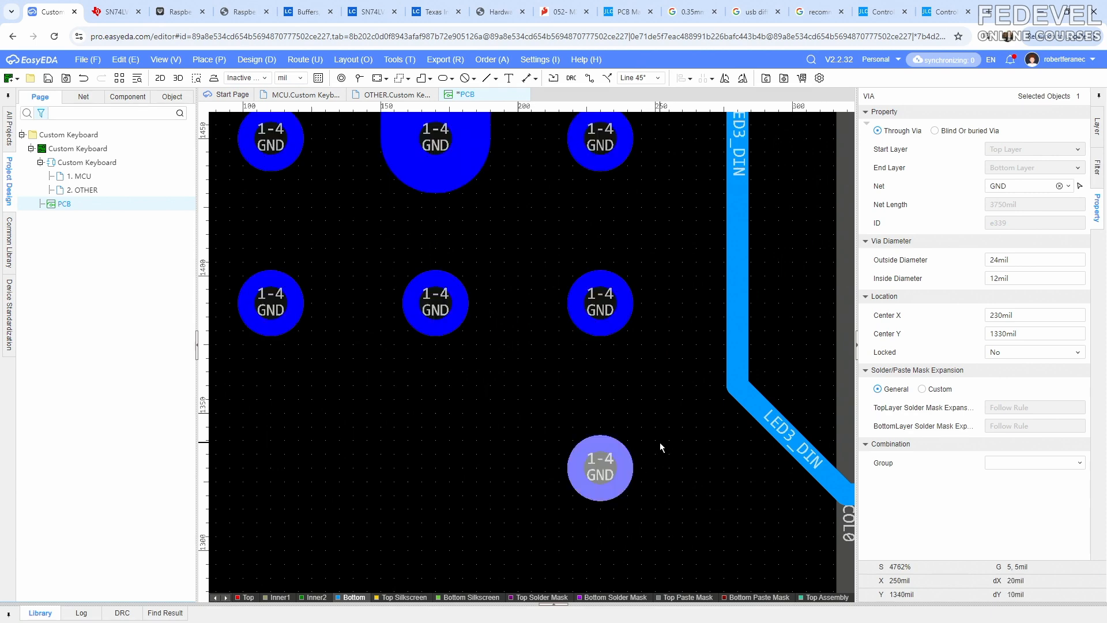
scroll(659, 441, "down", 2)
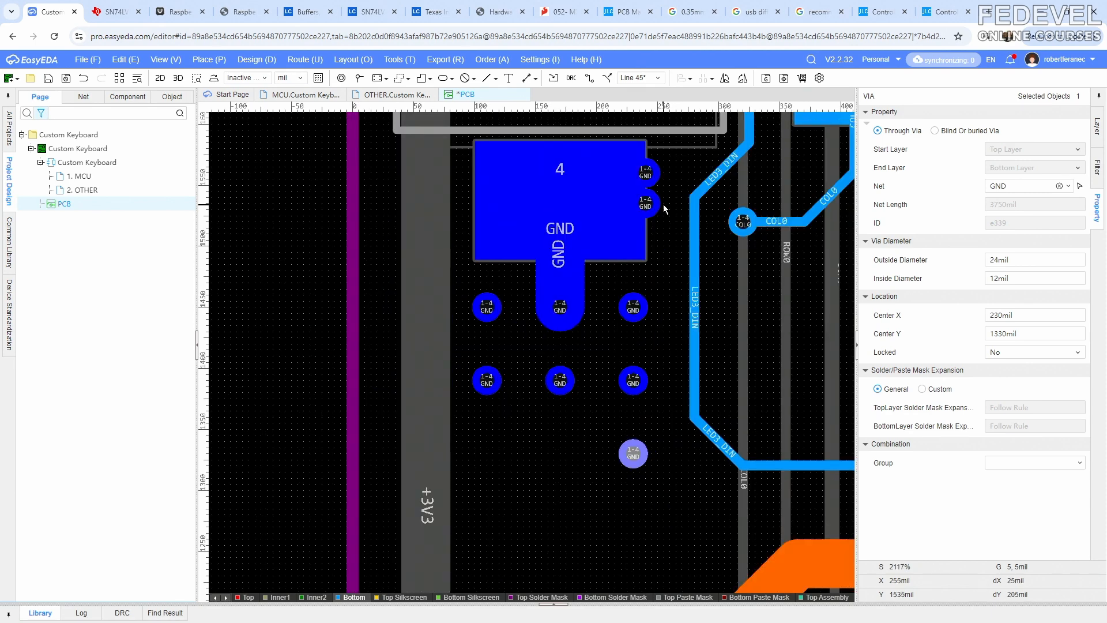
Move the last two right-edge GND vias to X 170 mil and X 110 mil at Y 1330 mil, completing the three-by-three grid
left_click_drag(658, 206, 562, 448)
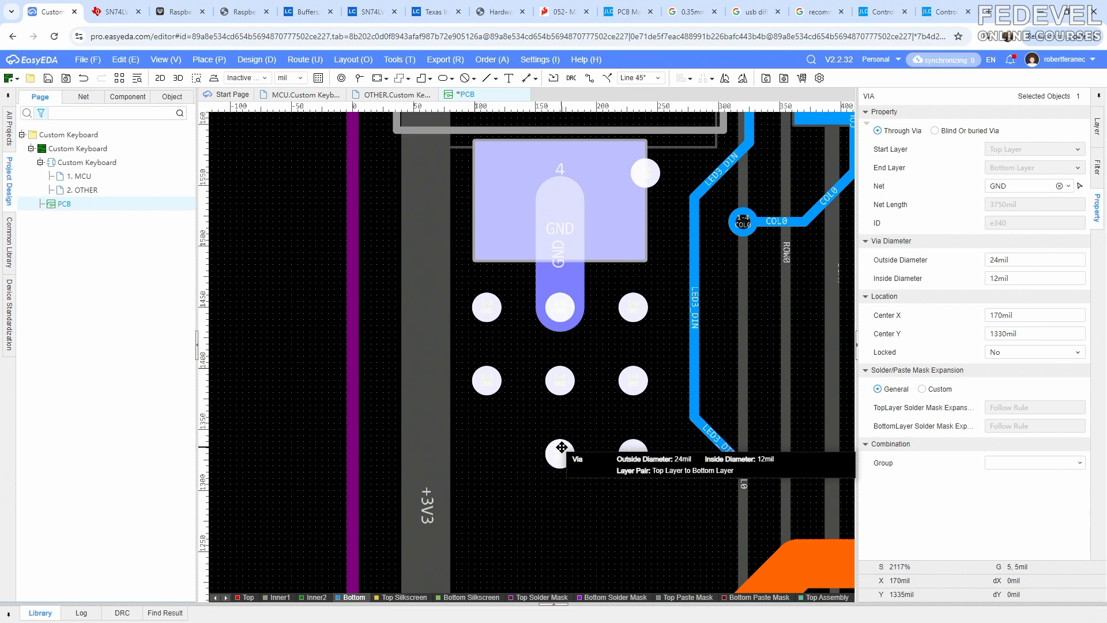
left_click_drag(651, 174, 495, 457)
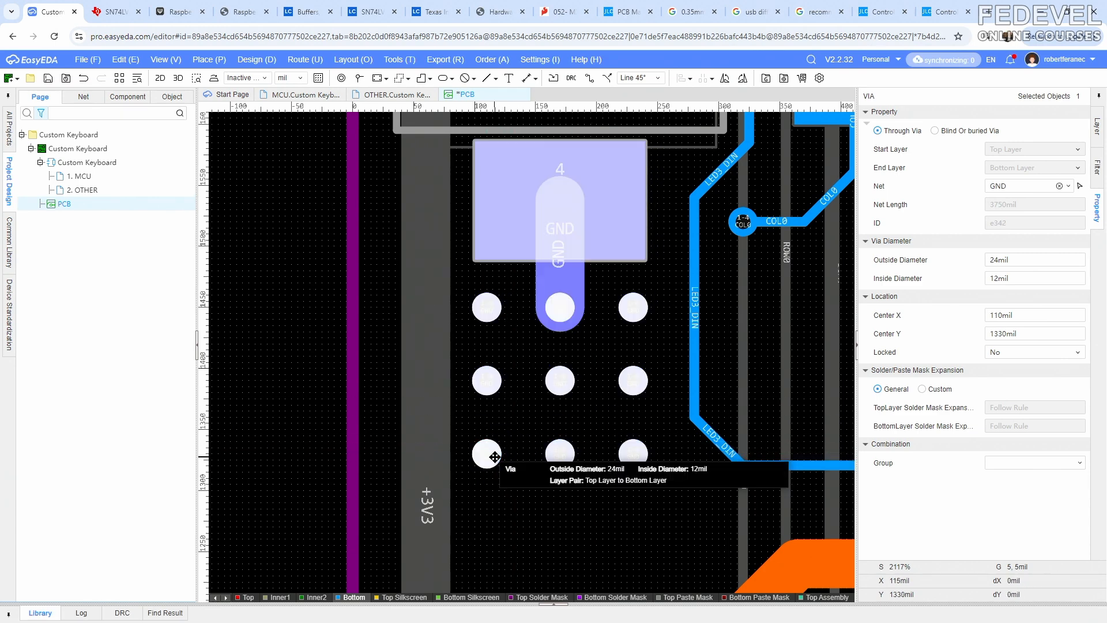
scroll(501, 471, "down", 2)
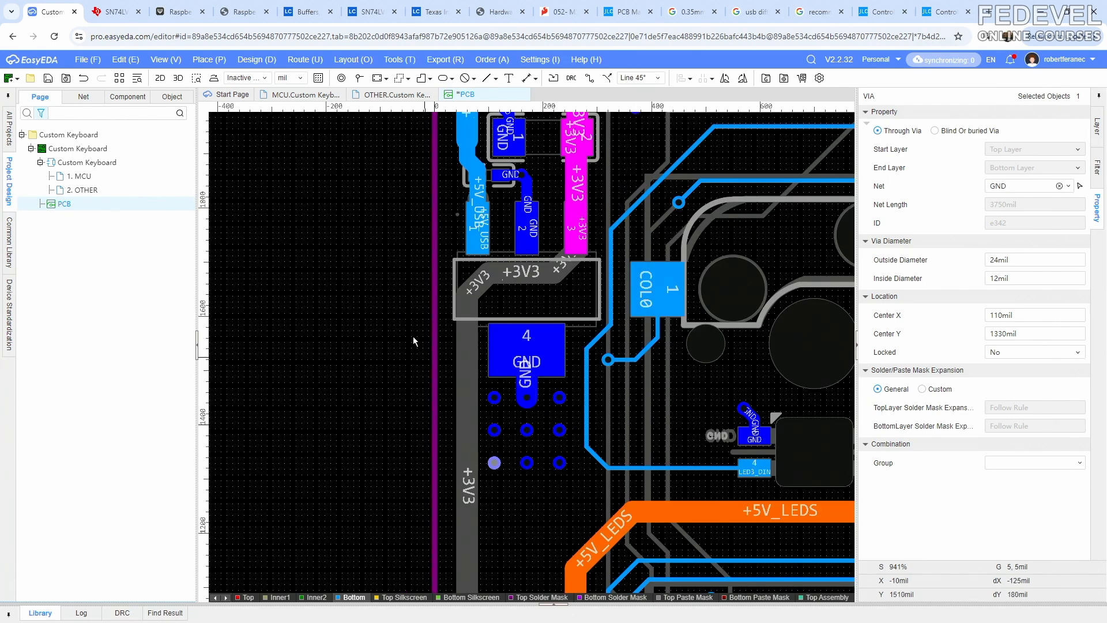
left_click(378, 289)
right_click_drag(378, 250, 372, 329)
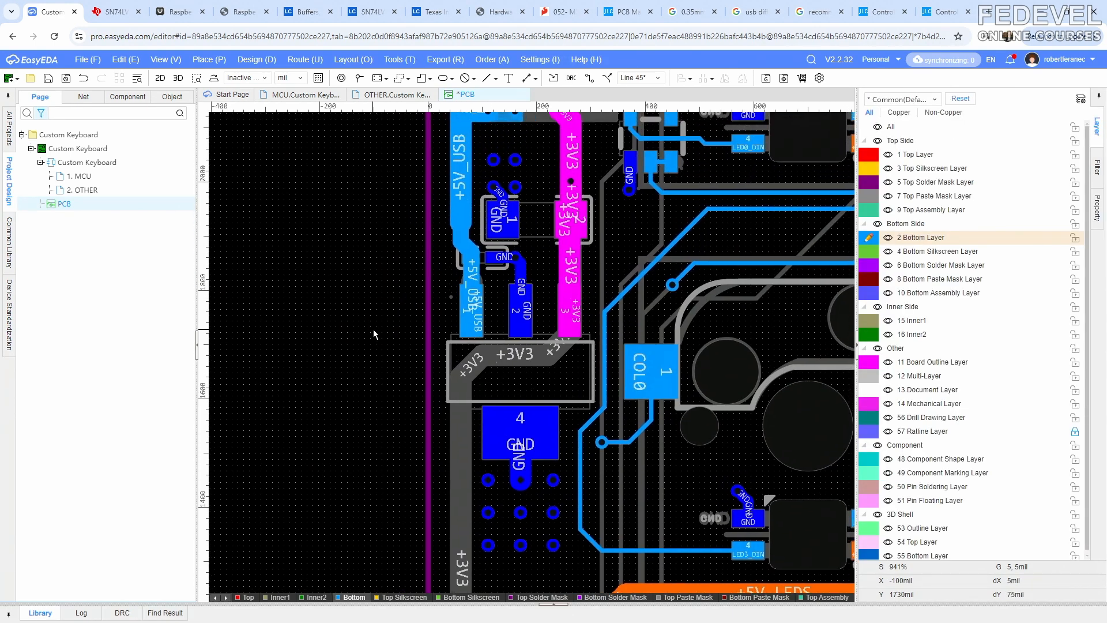
Start a bottom-layer copper polygon at X 105 mil, Y 2055 mil, outlining past the upper GND vias and down the regulator's GND pin to Y 1660 mil
left_click(208, 59)
mouse_move(227, 175)
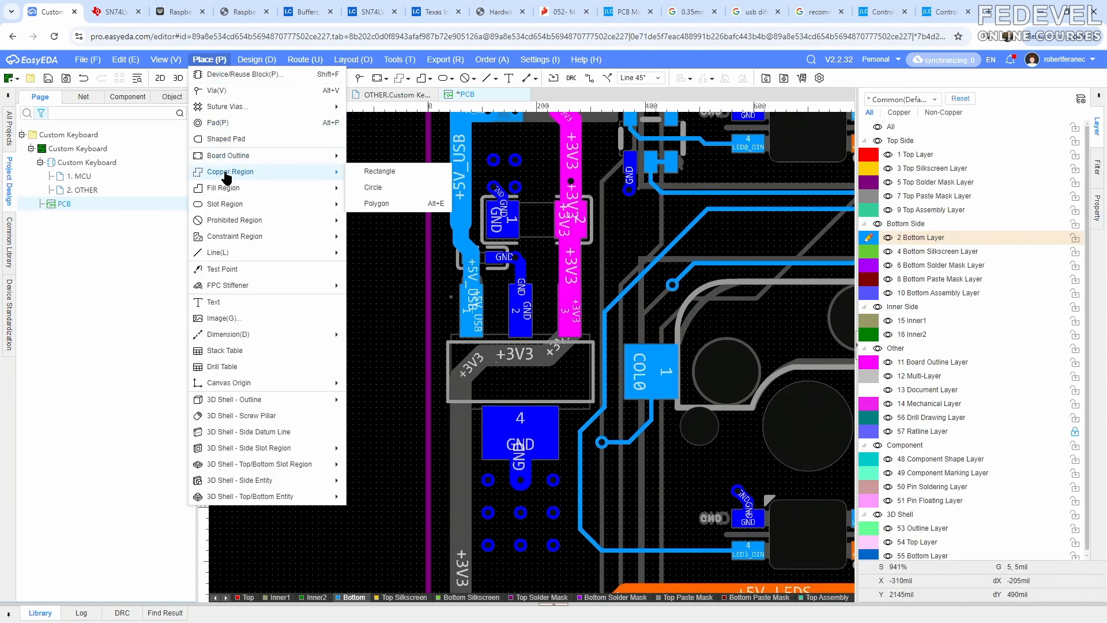
left_click(397, 203)
scroll(499, 148, "up", 7)
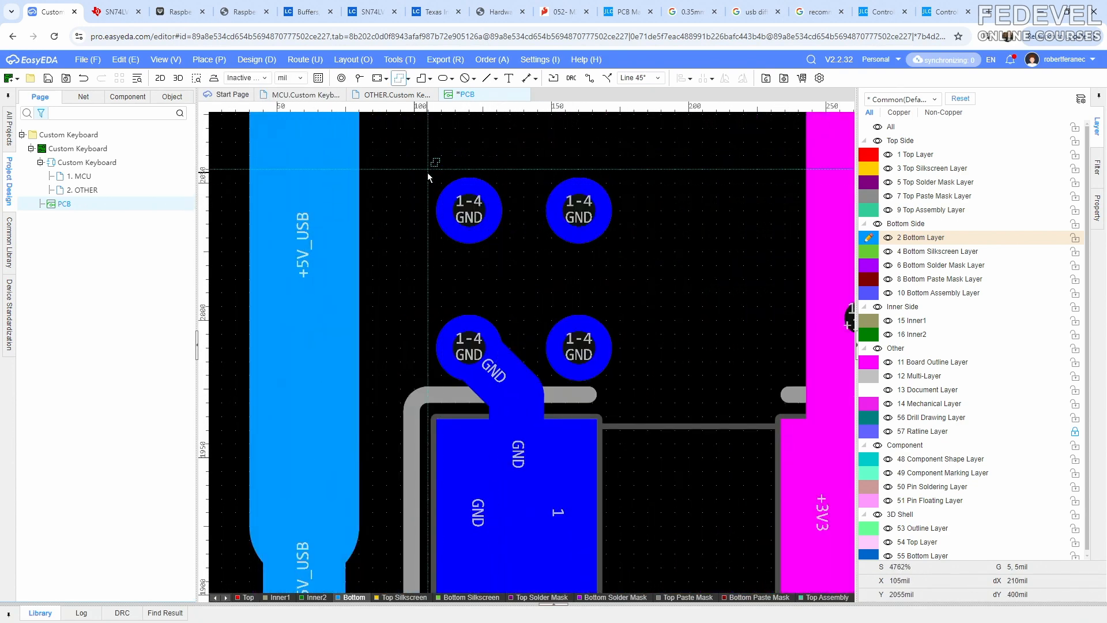
left_click(427, 172)
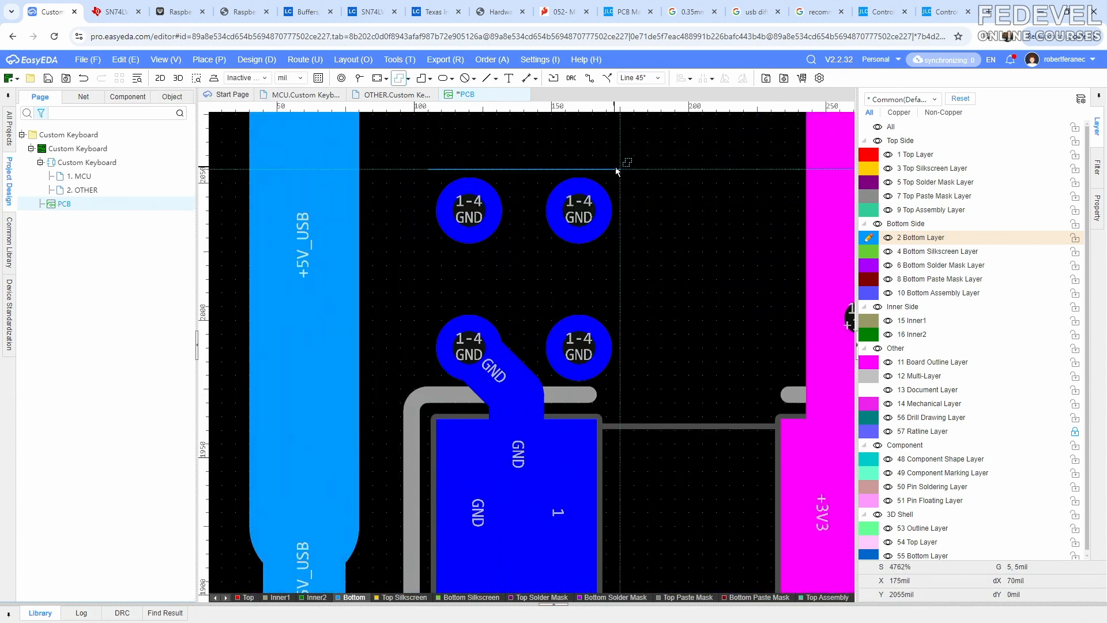
scroll(616, 170, "down", 3)
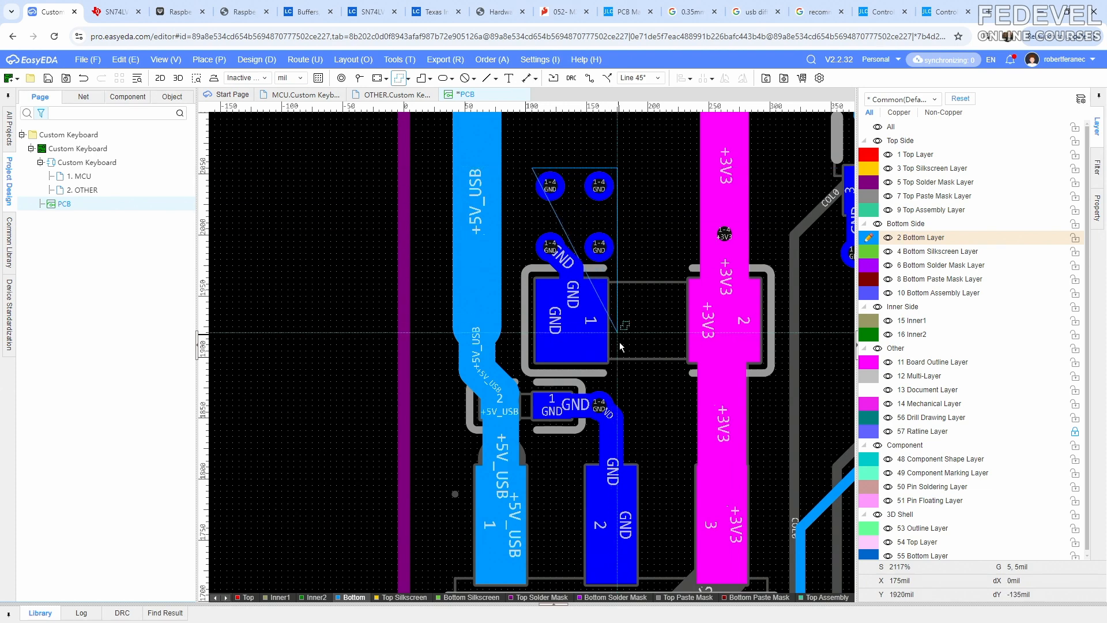
scroll(624, 376, "up", 1)
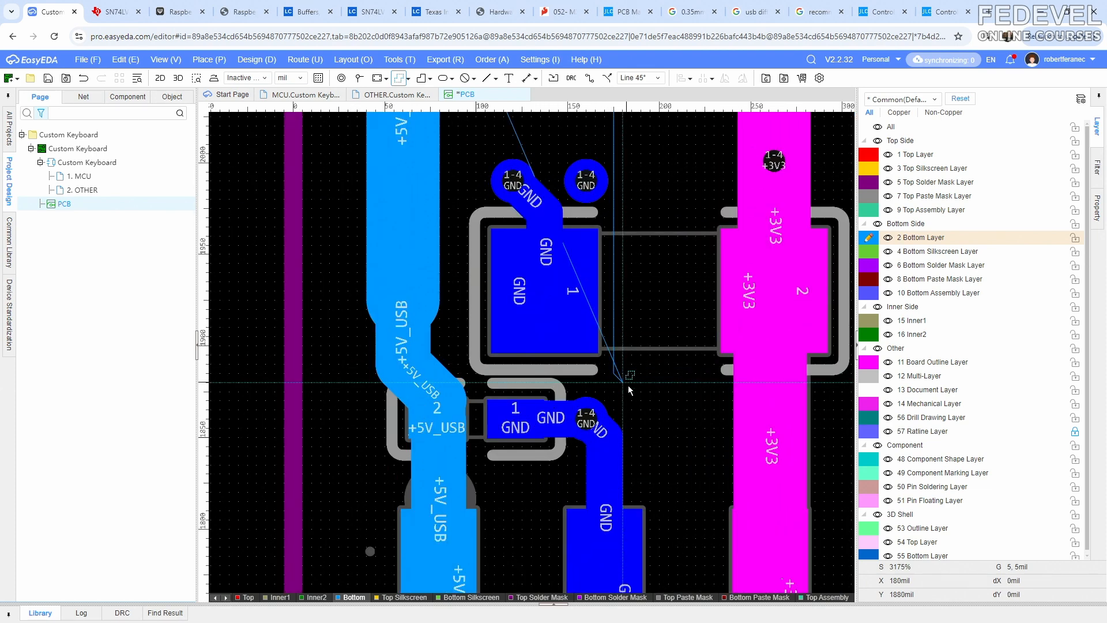
right_click_drag(651, 434, 615, 118)
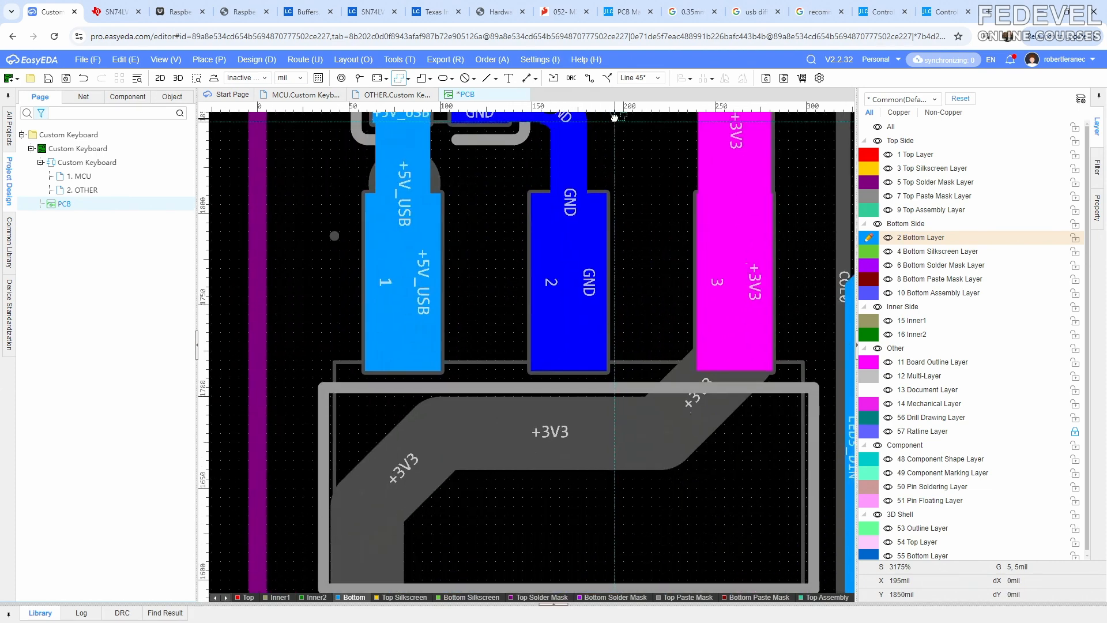
left_click(614, 468)
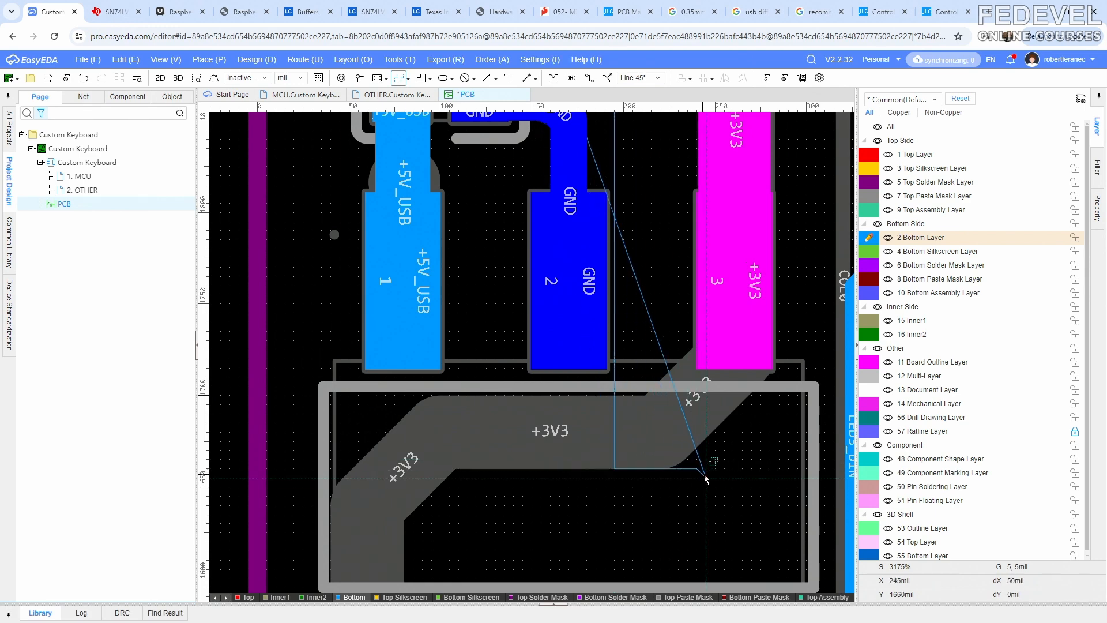
Extend the polygon outline to X 245 mil and around the three-by-three GND via grid, placing a corner at X 40 mil, Y 1315 mil
right_click_drag(704, 474, 653, 200)
left_click(653, 201)
scroll(653, 201, "down", 1)
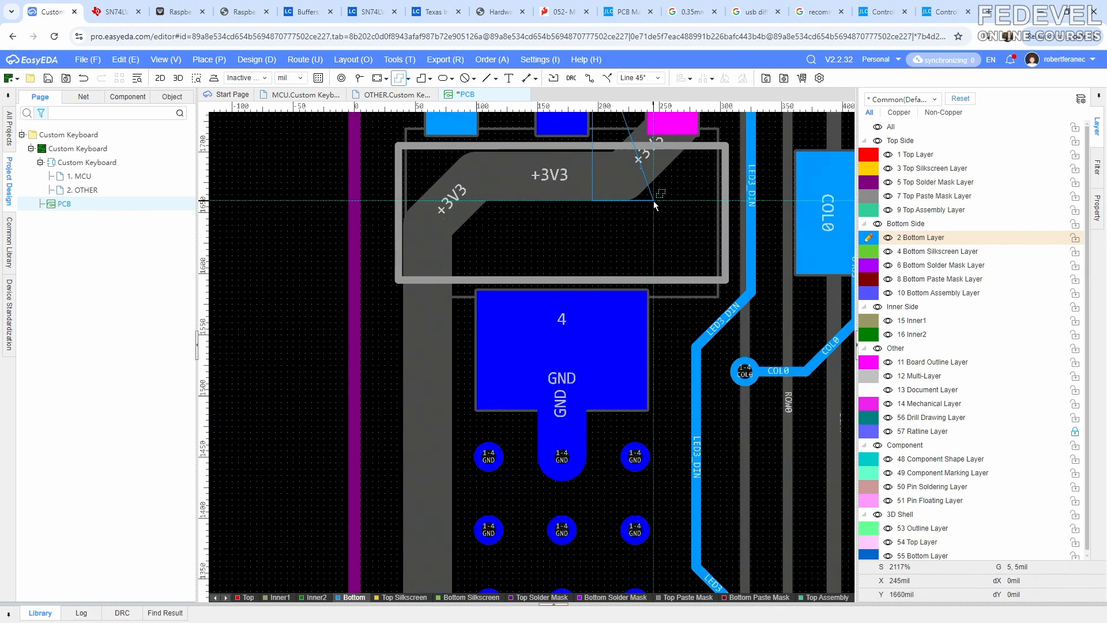
right_click_drag(665, 433, 671, 268)
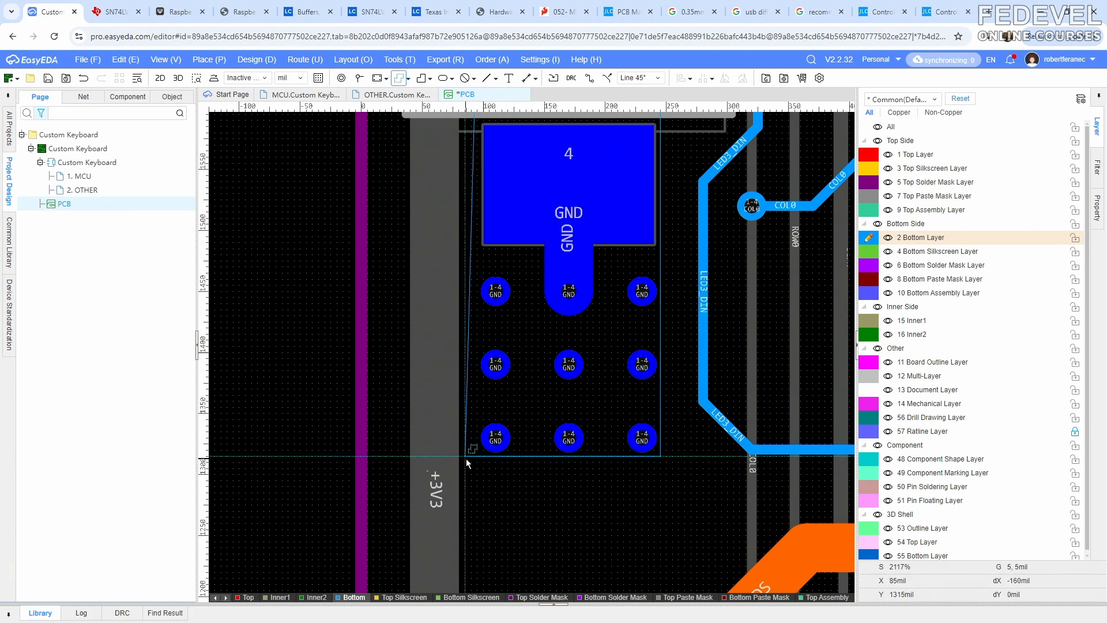
right_click_drag(468, 463, 472, 512)
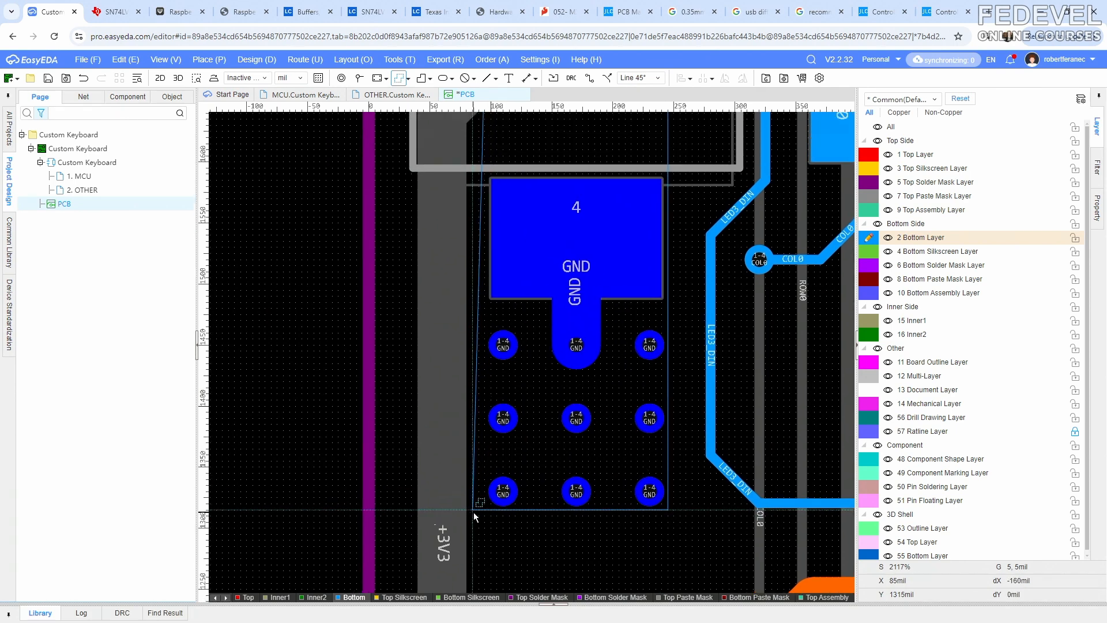
left_click(417, 510)
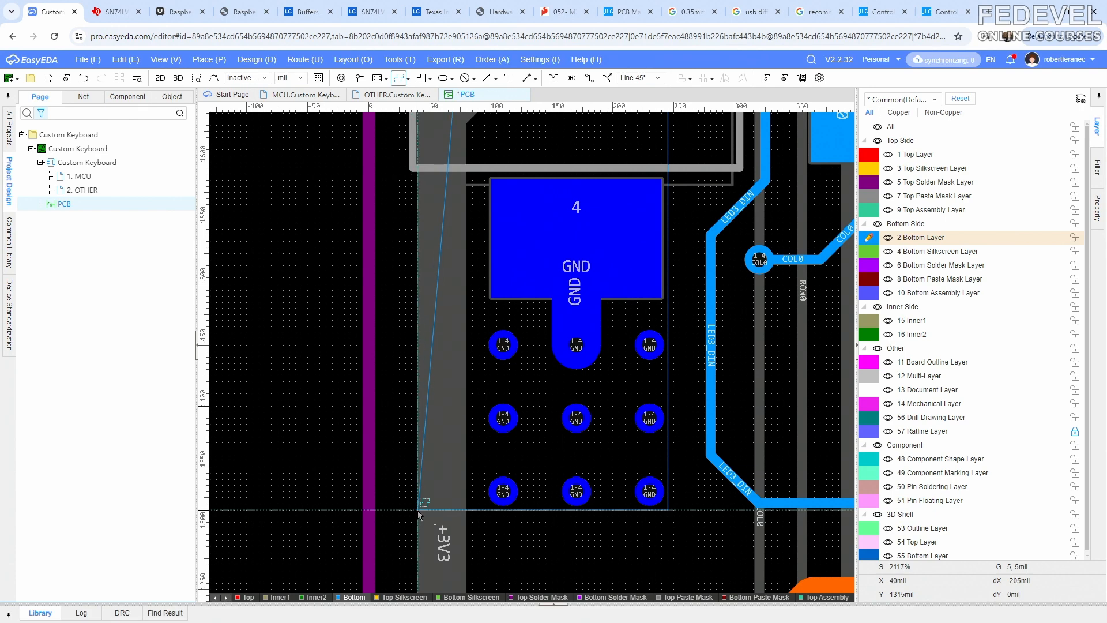
Close the outline up the regulator GND pin's other side to X 105 mil, Y 2055 mil, and create it as a solid GND copper region
right_click_drag(421, 286, 421, 489)
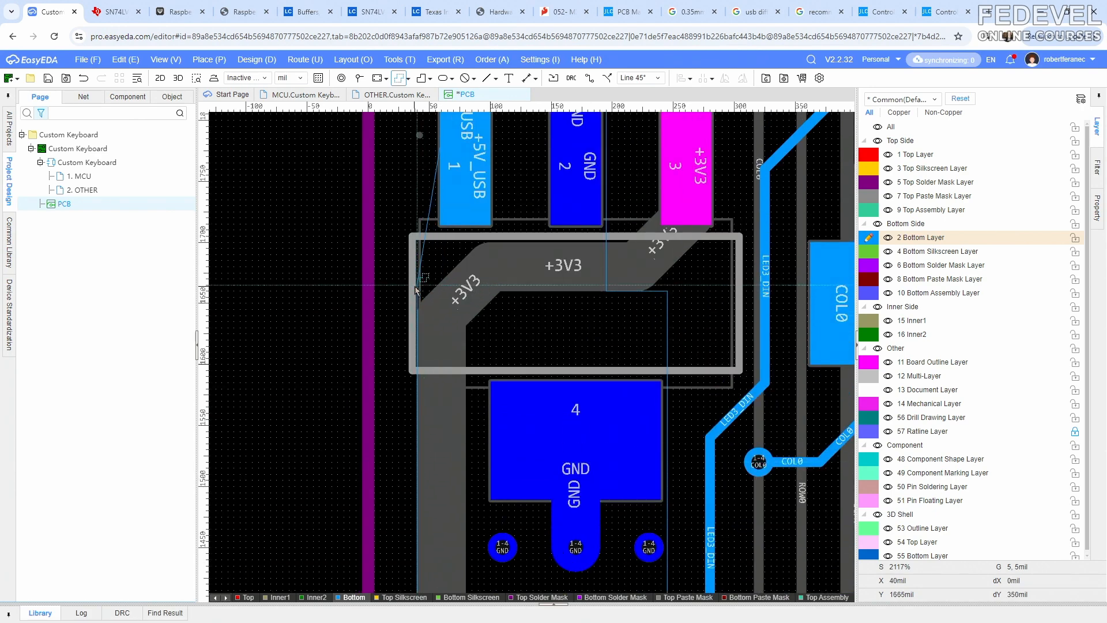
scroll(415, 290, "up", 2)
scroll(416, 294, "down", 1)
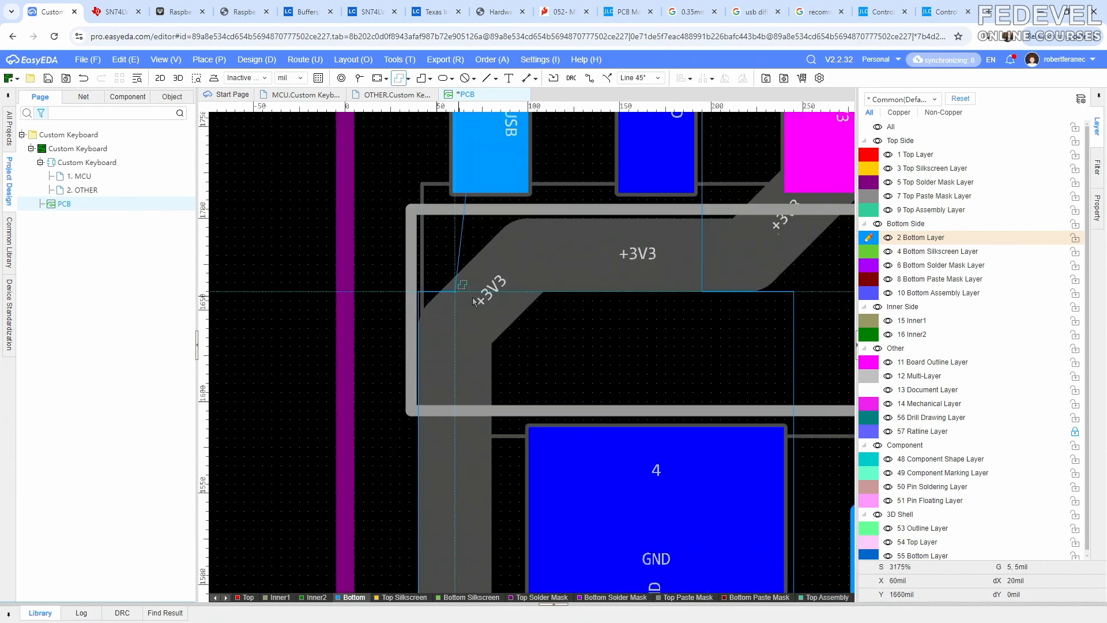
left_click(611, 292)
right_click_drag(612, 277, 618, 549)
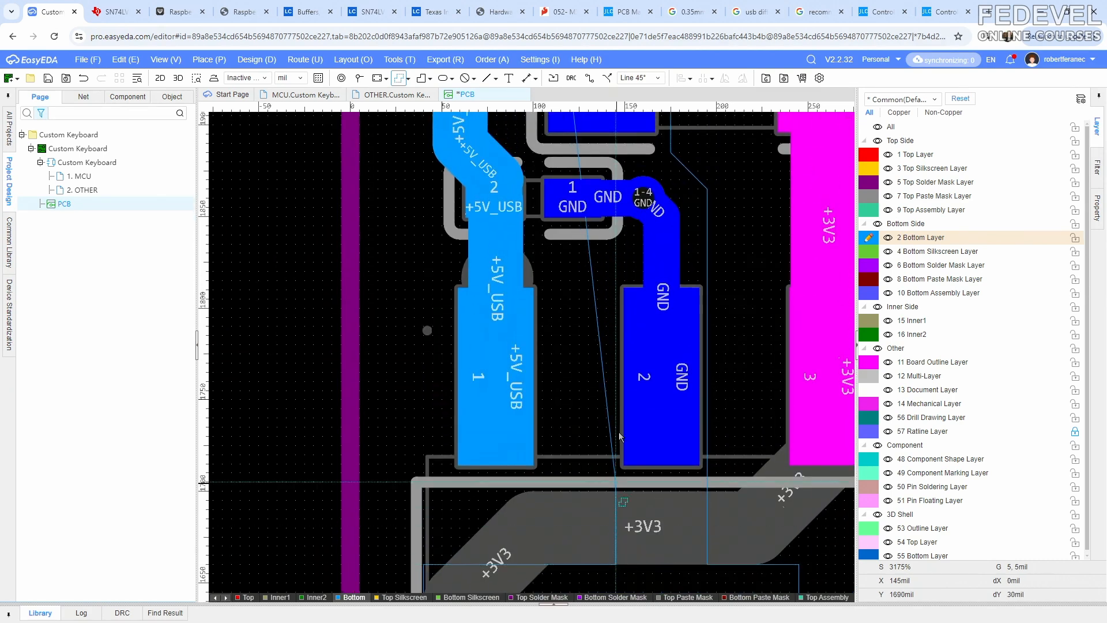
left_click(601, 247)
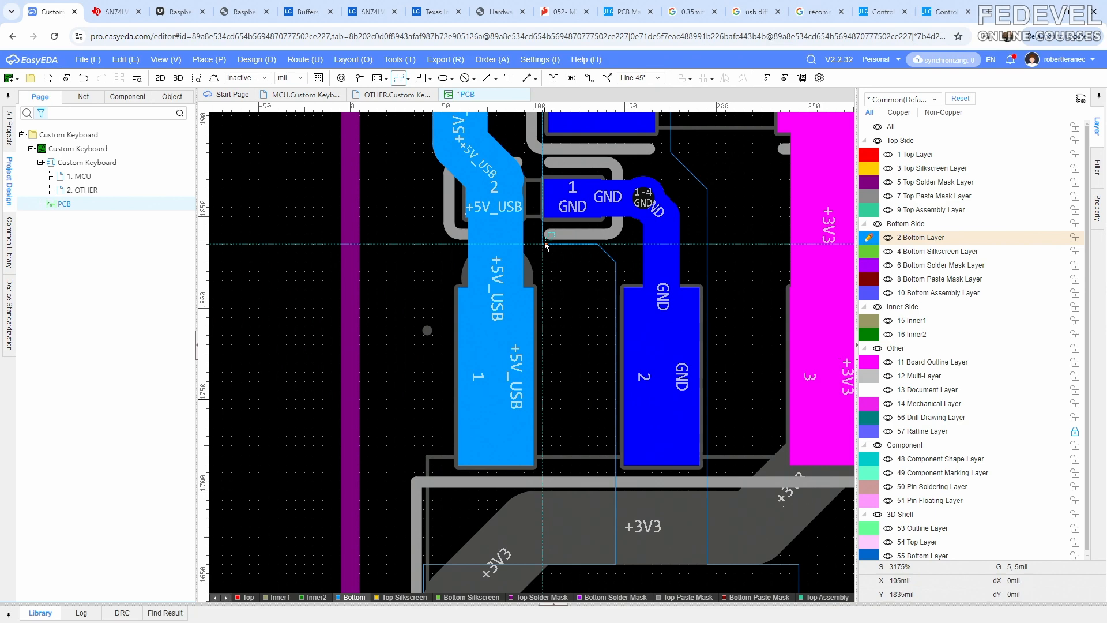
scroll(546, 245, "up", 6)
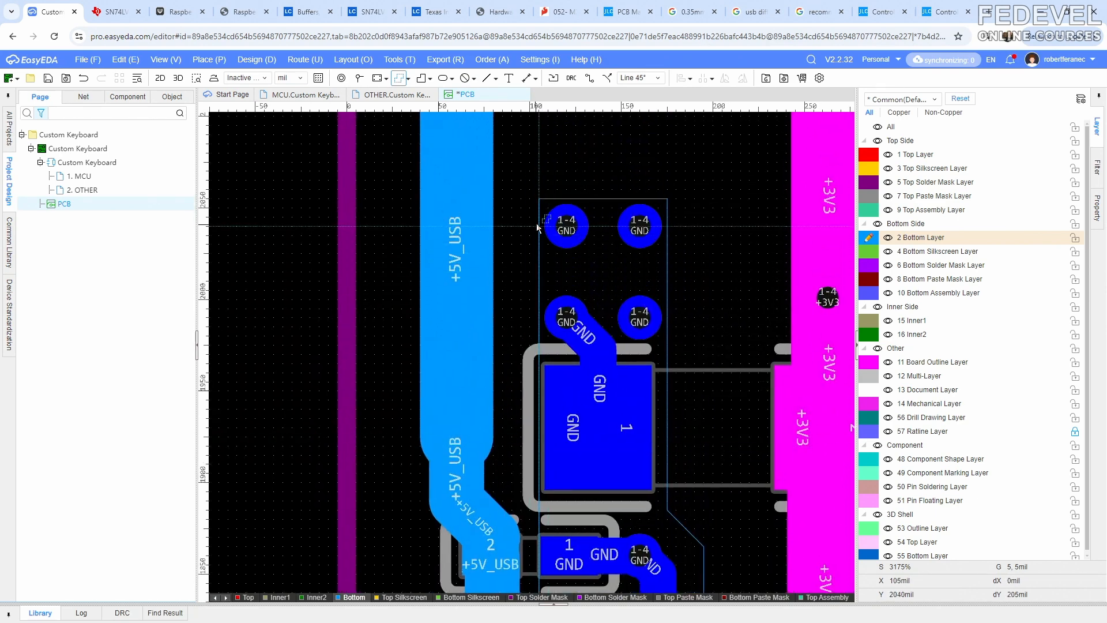
left_click(538, 199)
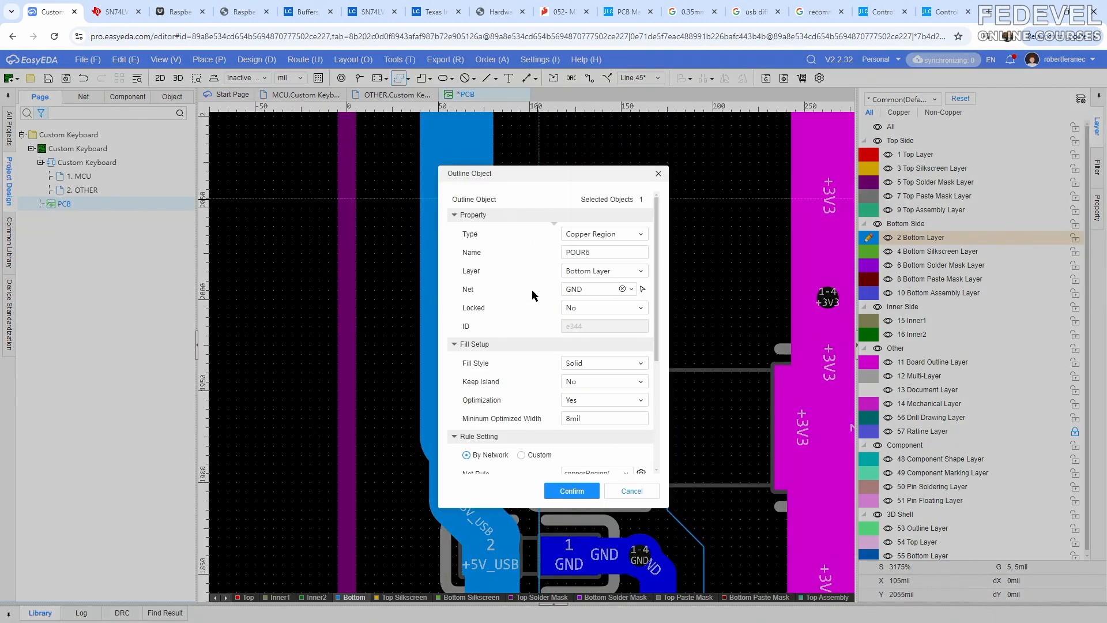
left_click(572, 490)
scroll(502, 175, "down", 2)
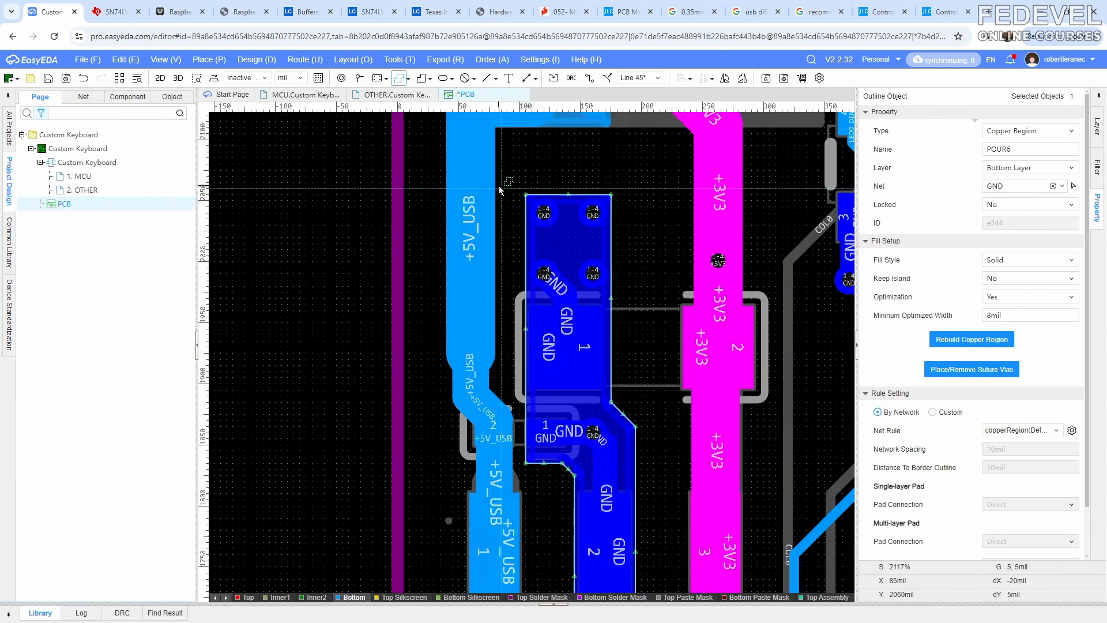
left_click(341, 258)
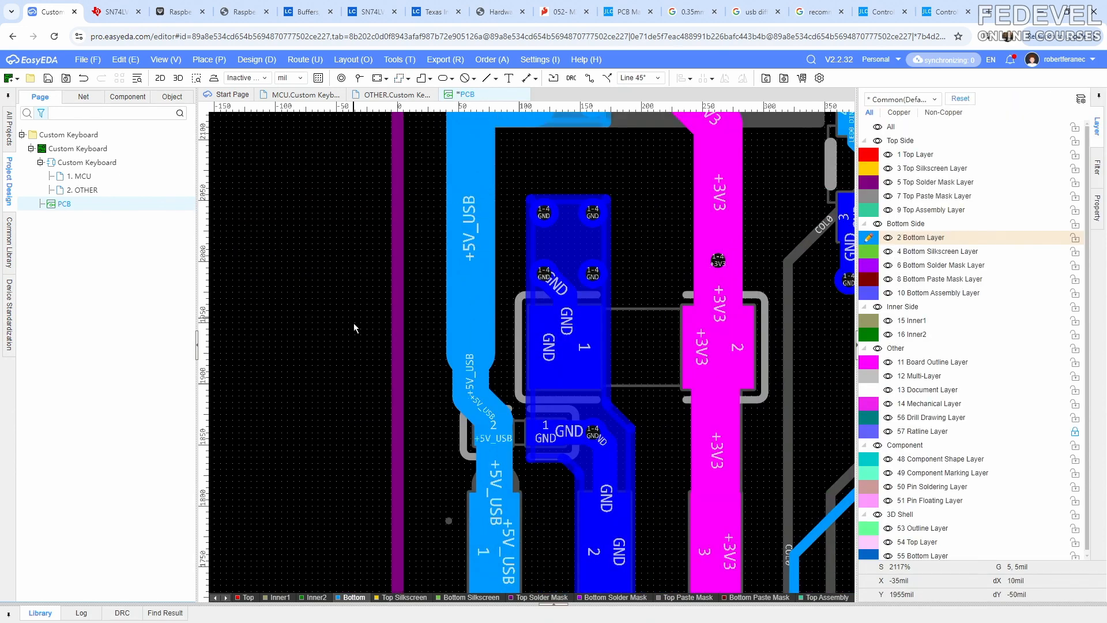
Inspect the GND copper region from the upper vias to the tab's via grid, including its place on the whole board
right_click_drag(354, 323, 307, 244)
right_click_drag(317, 375, 316, 247)
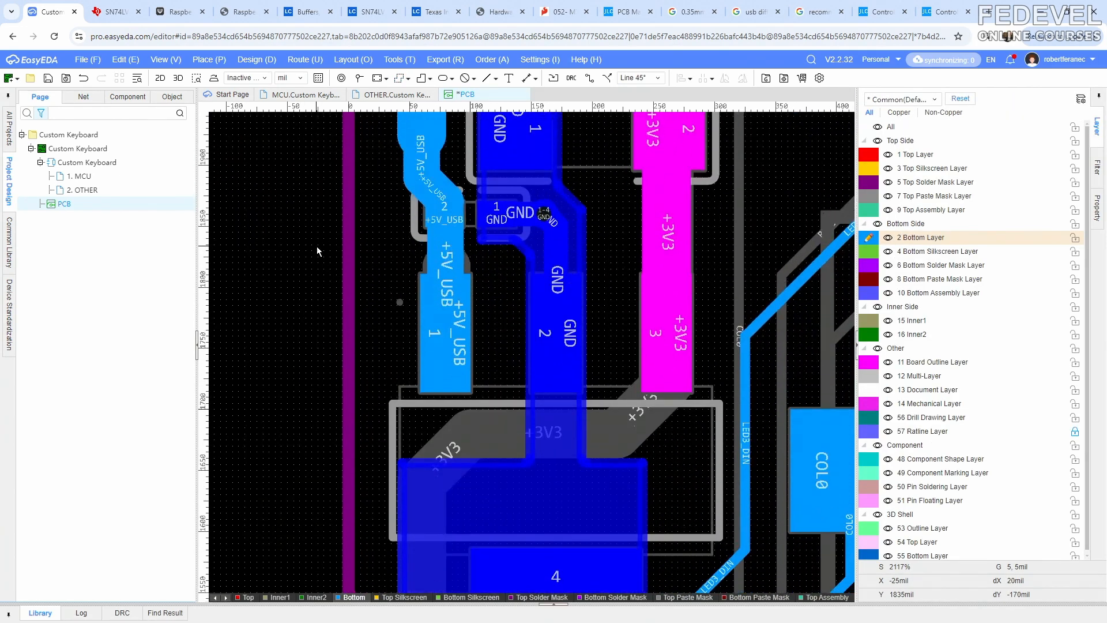
mouse_move(319, 324)
right_mouse_down()
mouse_move(311, 210)
mouse_move(312, 224)
right_mouse_up()
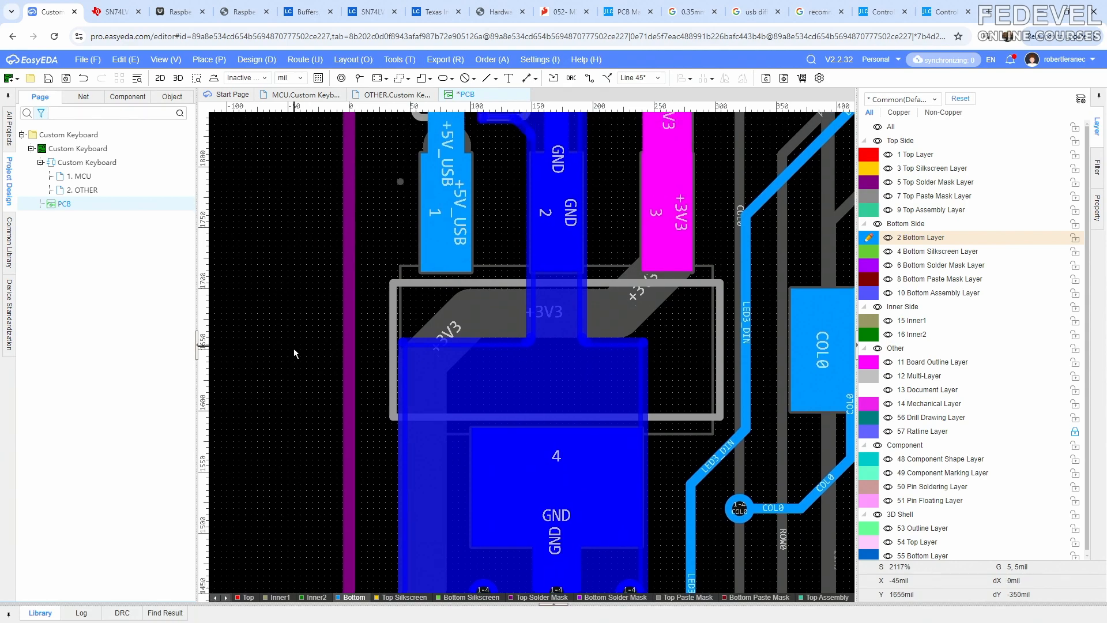
right_click_drag(274, 469, 287, 217)
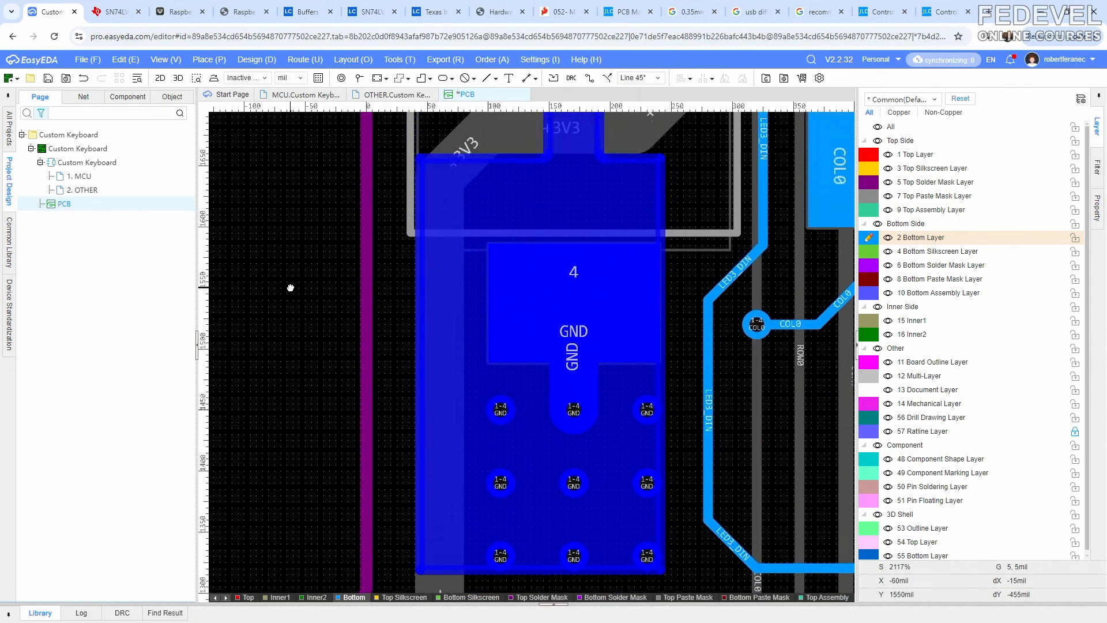
scroll(292, 293, "down", 2)
right_click_drag(291, 293, 334, 341)
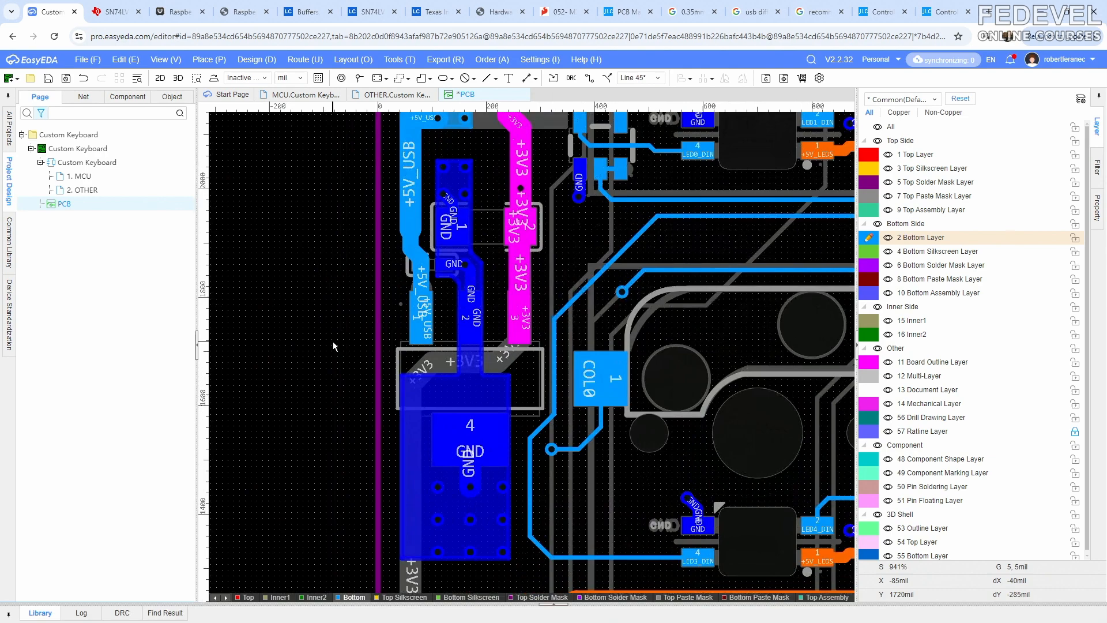
left_click(166, 59)
left_click(193, 155)
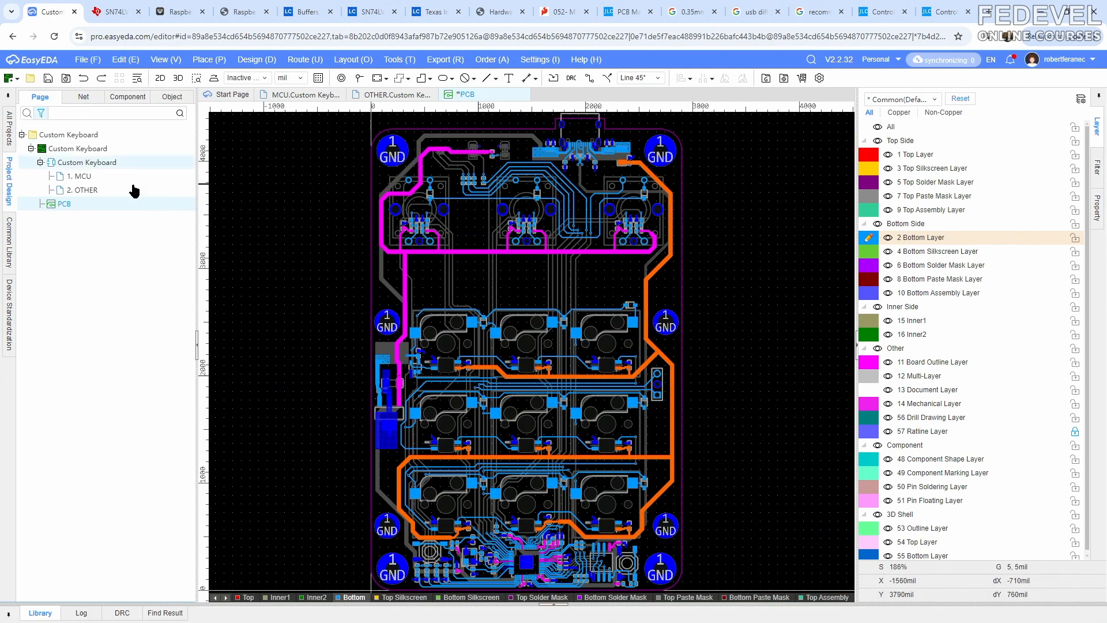
Delete the single +3V3 via on the vertical track above the capacitor's +3V3 pad
scroll(392, 374, "up", 5)
right_click_drag(408, 379, 376, 409)
left_click_drag(411, 268, 430, 281)
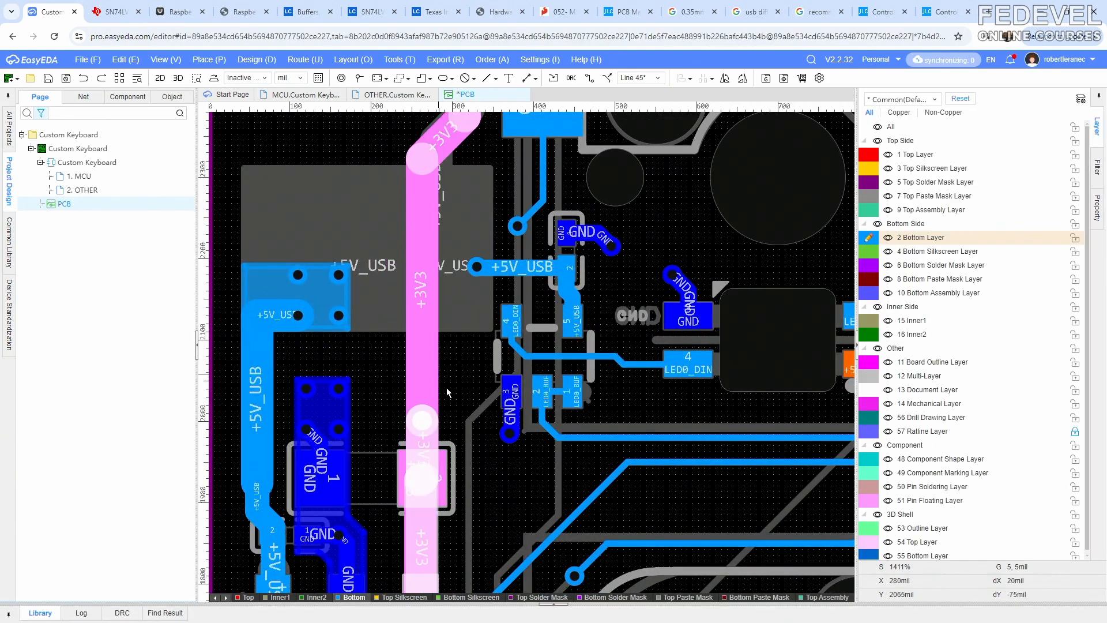
right_click_drag(435, 422, 437, 360)
scroll(434, 361, "up", 2)
scroll(434, 359, "down", 1)
left_click(421, 359)
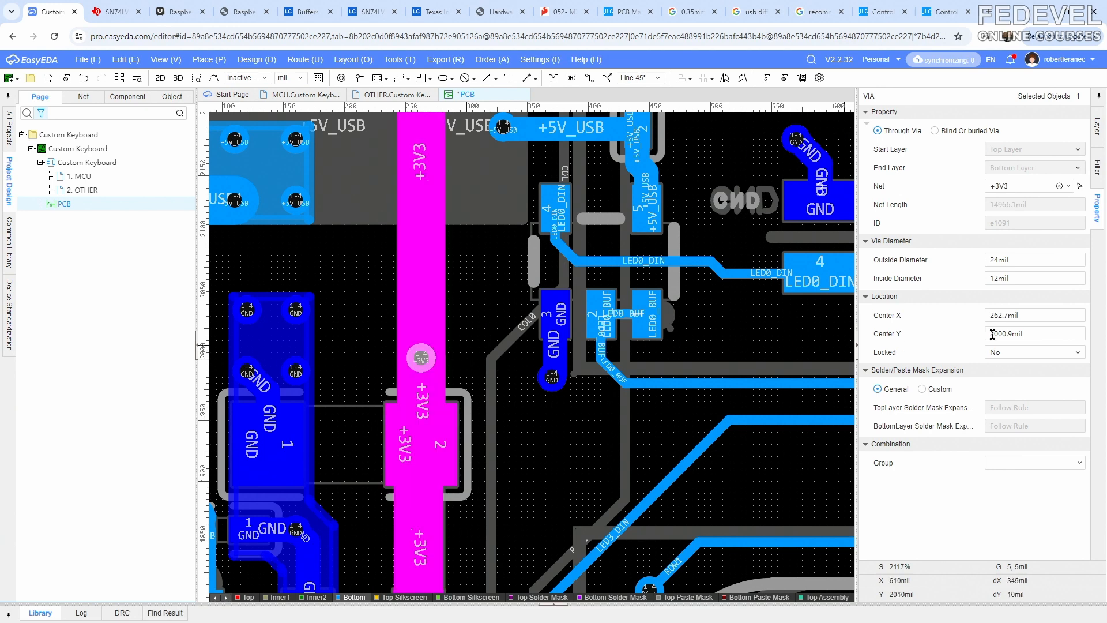
right_click(427, 357)
left_click(455, 478)
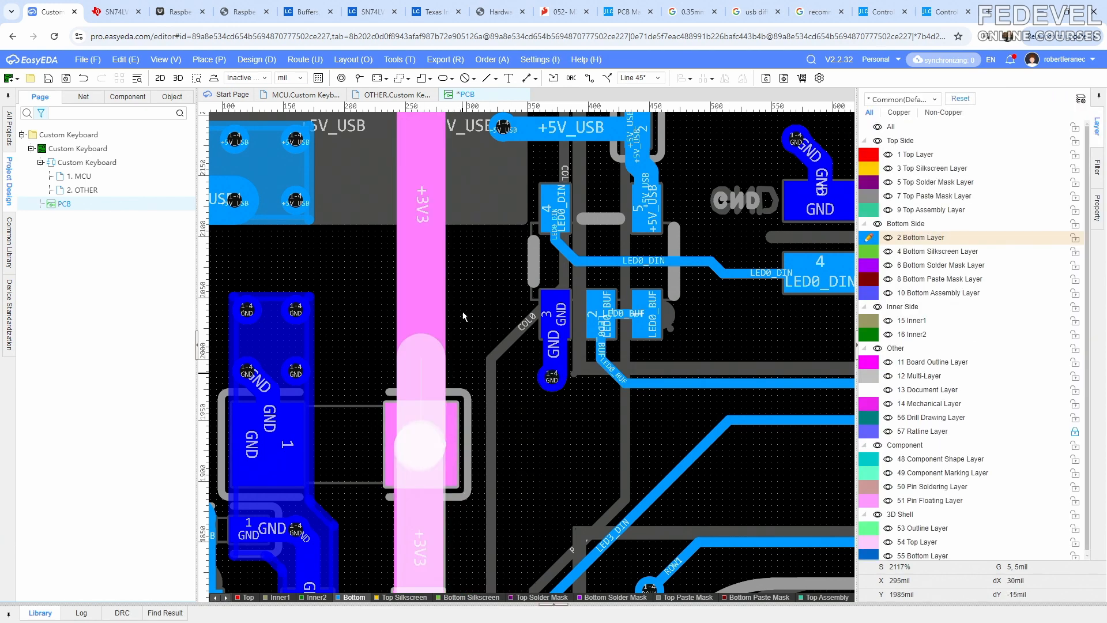
Place four +3V3 vias in two rows along the vertical track, at about Y 2075 mil and Y 2040 mil
left_click(359, 80)
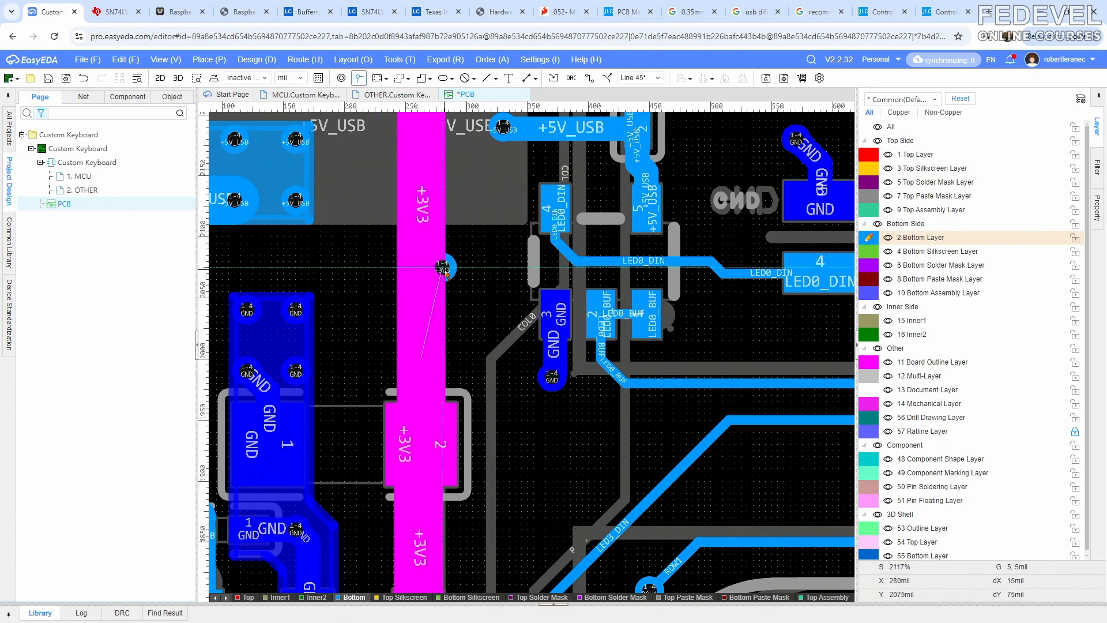
left_click(442, 267)
left_click(442, 310)
left_click(399, 266)
left_click(399, 310)
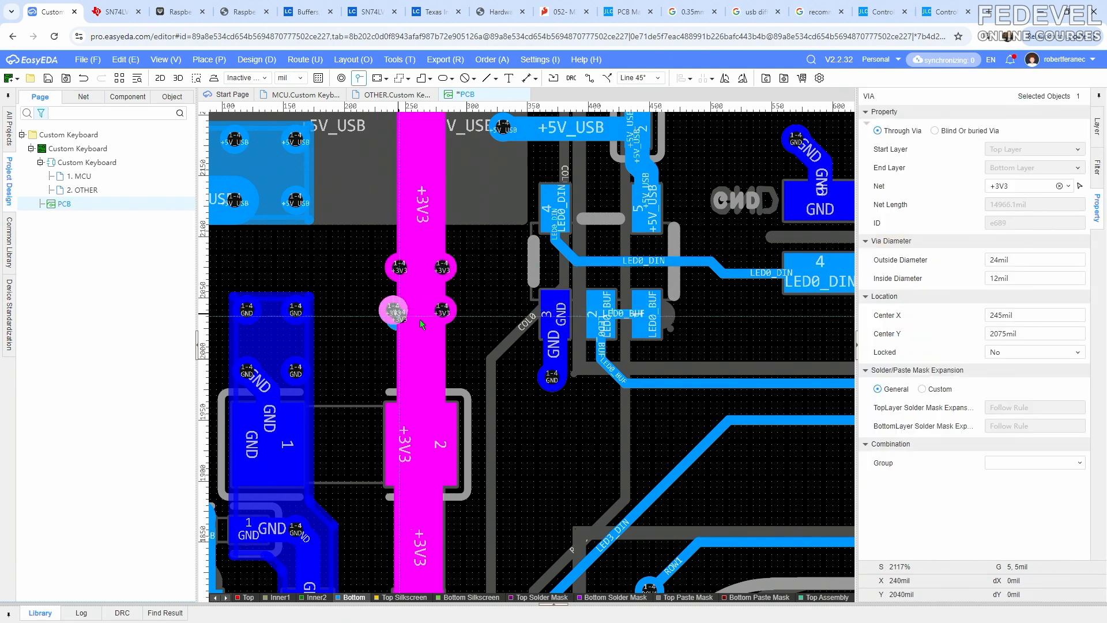
Rearrange the four +3V3 vias into a wider two-by-two grid at X 220 and 260 mil, Y 2010 and 2070 mil
scroll(403, 306, "up", 2)
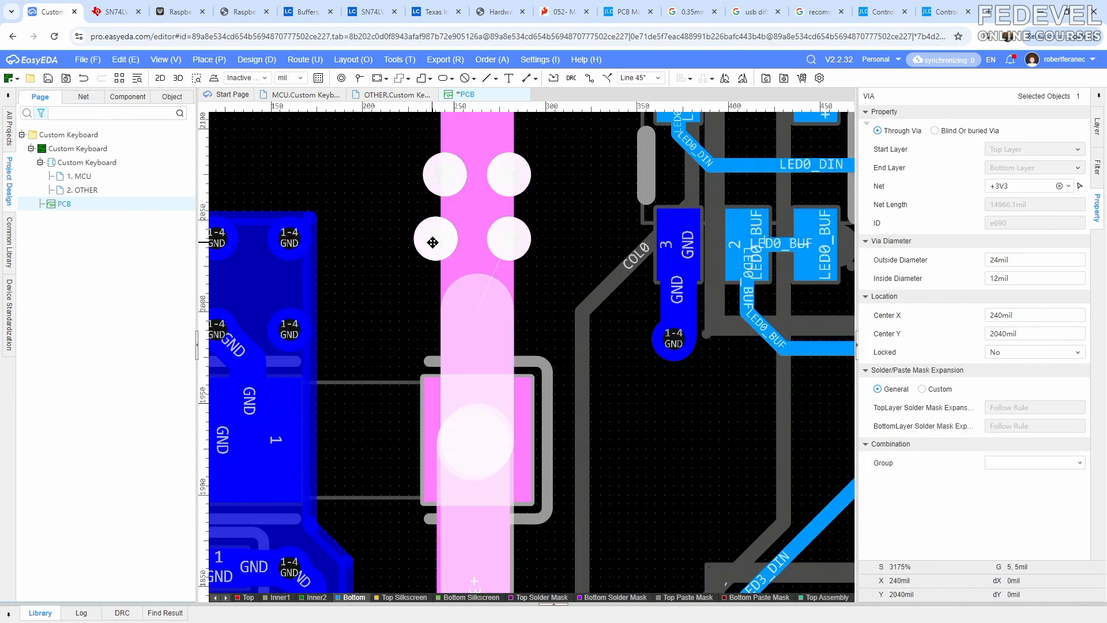
left_click_drag(433, 238, 403, 295)
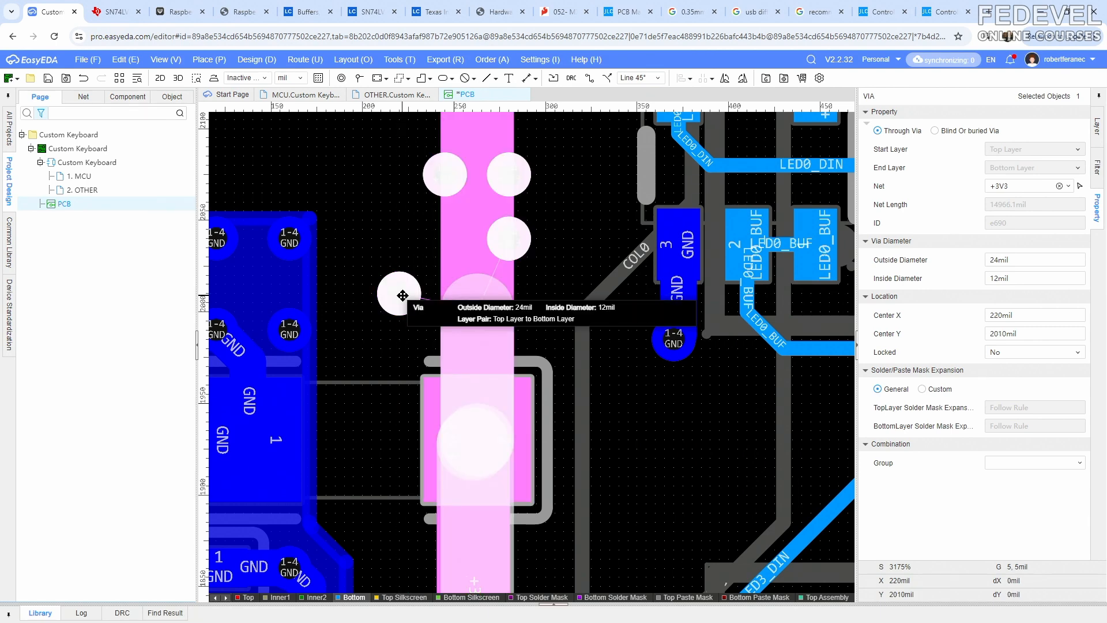
scroll(403, 239, "up", 4)
left_click_drag(453, 186, 385, 216)
right_click_drag(410, 292, 365, 295)
mouse_move(533, 302)
left_mouse_down()
mouse_move(529, 378)
mouse_move(560, 363)
mouse_move(467, 381)
left_mouse_up()
left_click_drag(541, 204, 485, 217)
scroll(556, 265, "down", 3)
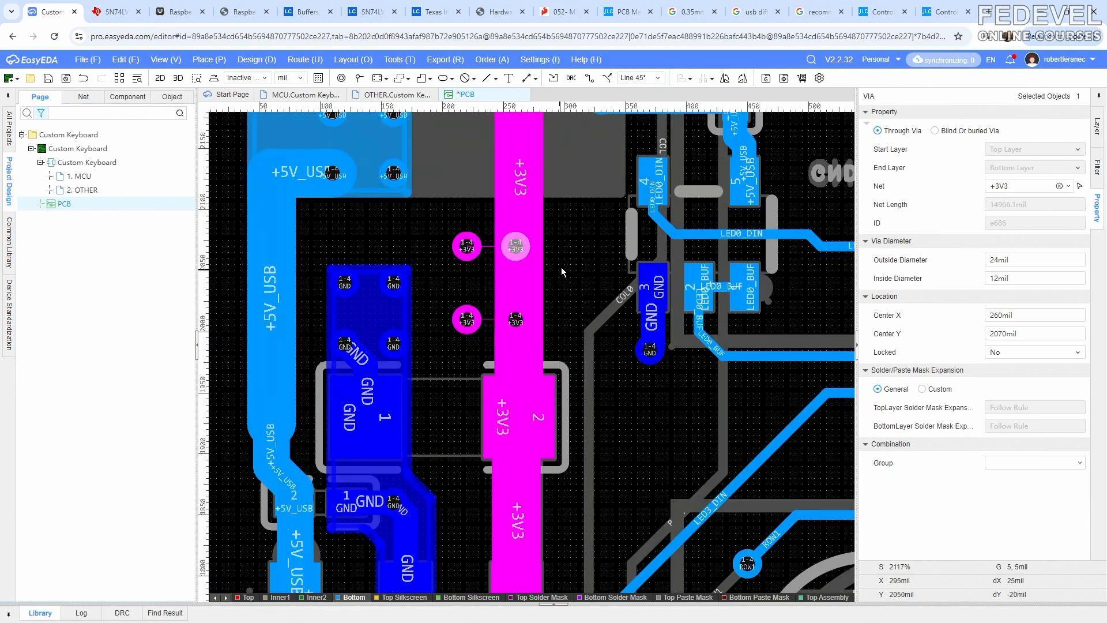
Delete the vertical bottom-layer +3V3 track segment running from the capacitor pad up through the new vias
right_click_drag(568, 238, 548, 358)
left_click(527, 379)
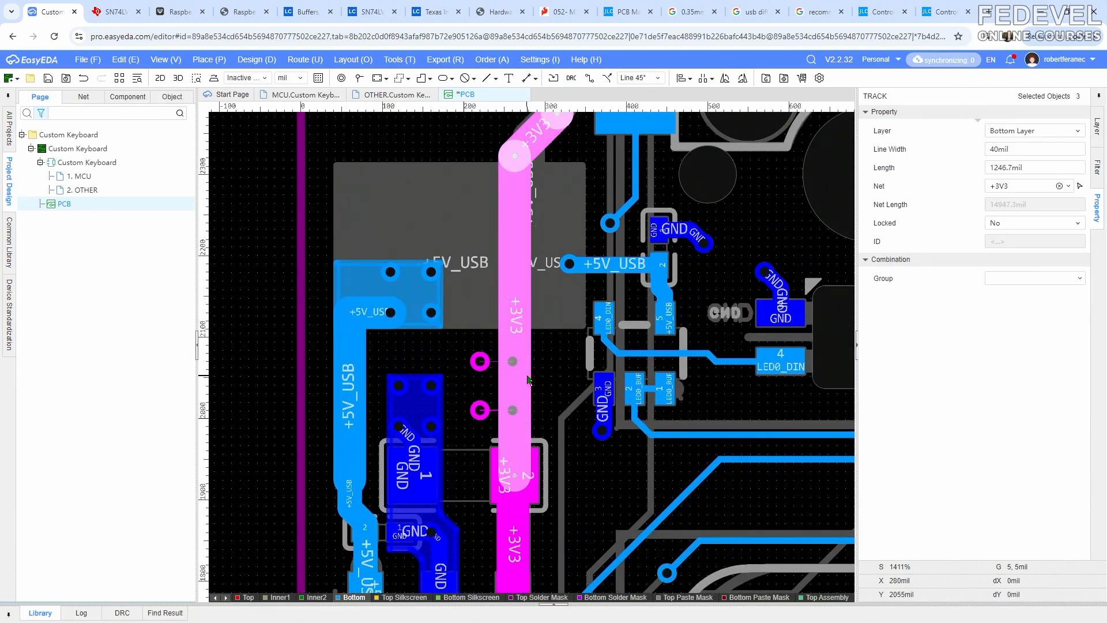
right_click(528, 380)
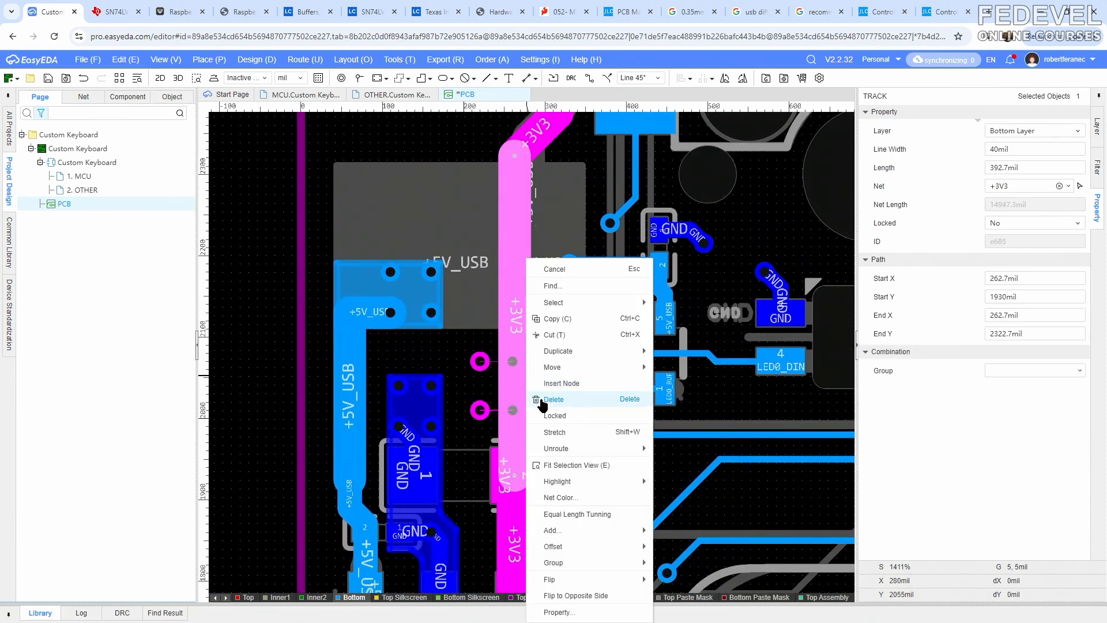
left_click(545, 396)
scroll(529, 352, "down", 1)
right_click_drag(538, 377, 546, 282)
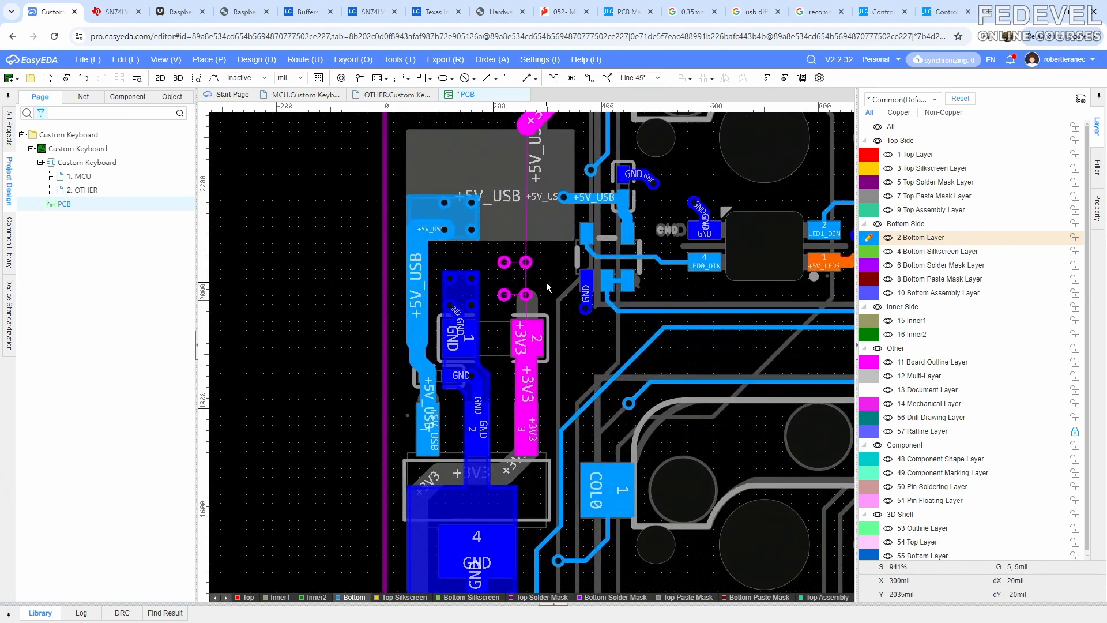
Draw a bottom-layer polygon copper region on net +3V3 enclosing the four vias and extending over the capacitor pad to below regulator pad 3, about X 205–295, Y 1710–2085 mil
left_click(206, 60)
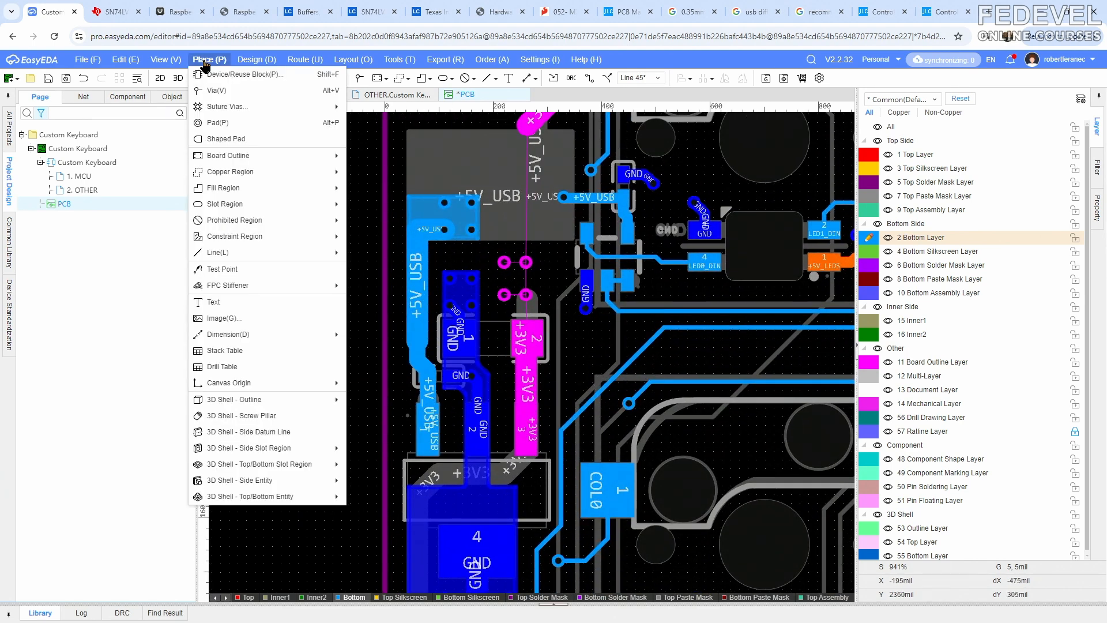
mouse_move(291, 172)
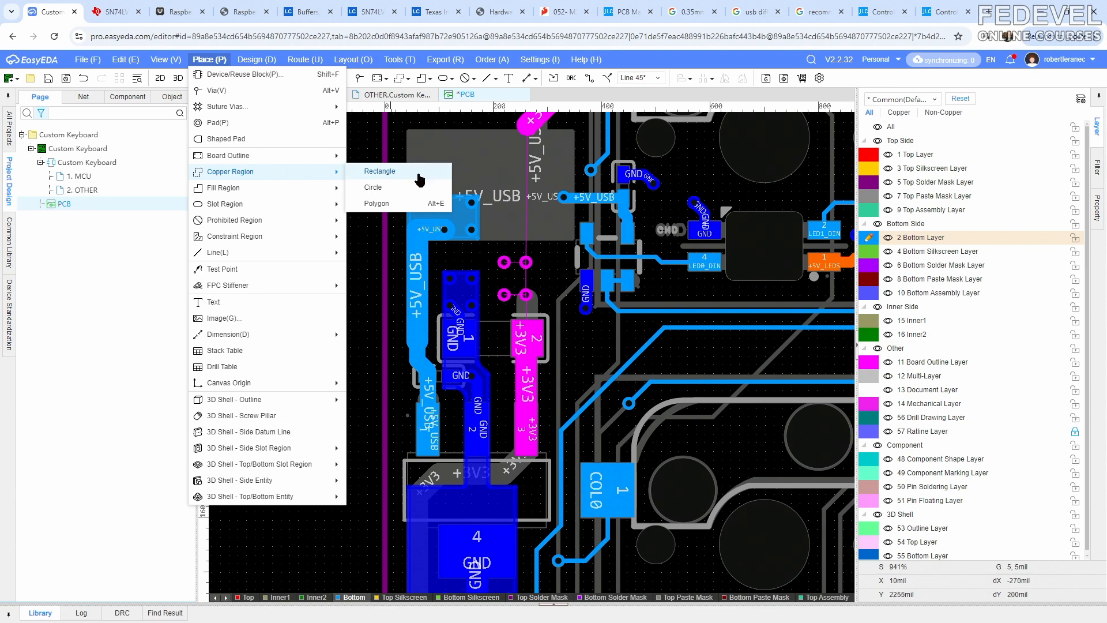
left_click(418, 205)
scroll(511, 273, "up", 5)
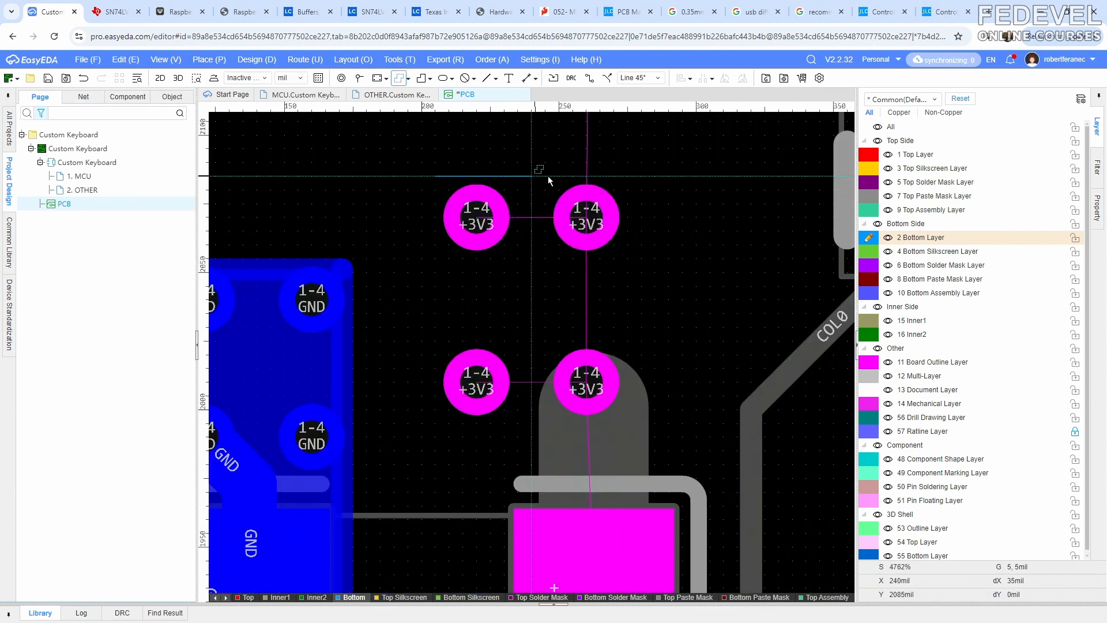
scroll(681, 184, "down", 3)
scroll(681, 182, "down", 1)
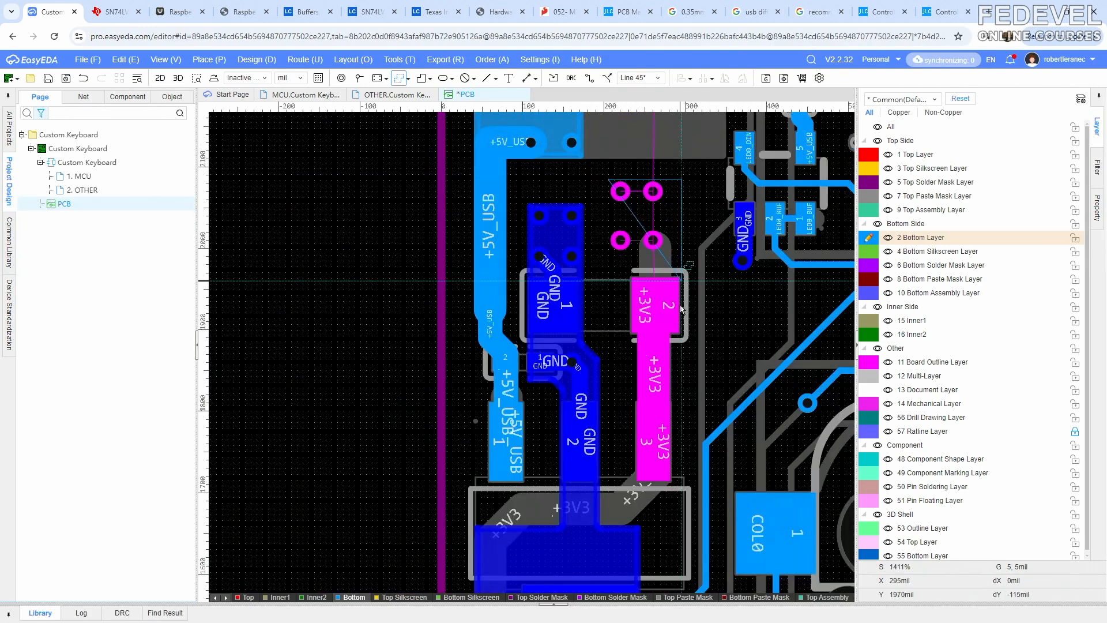
scroll(684, 486, "up", 2)
left_click(678, 484)
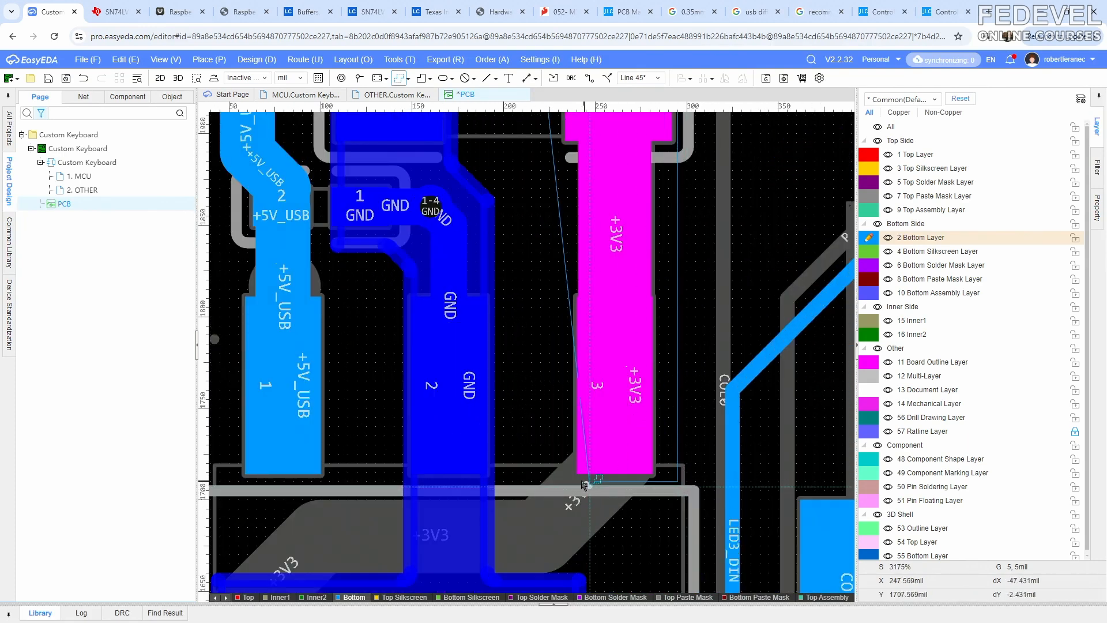
left_click(559, 481)
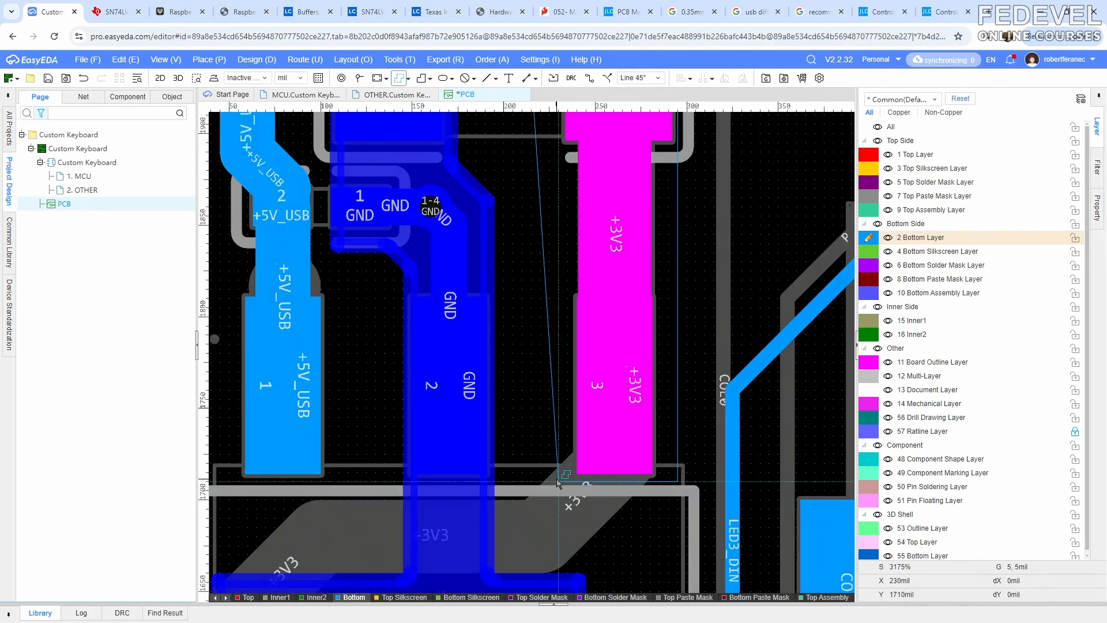
right_click_drag(560, 397, 570, 599)
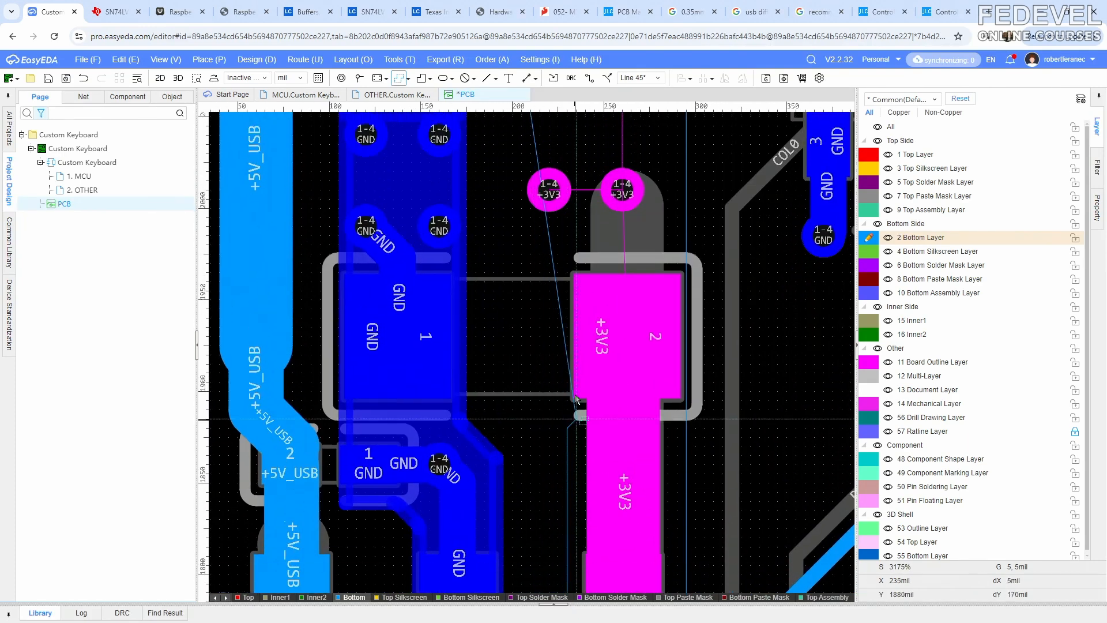
left_click(524, 222)
right_click_drag(522, 265, 514, 592)
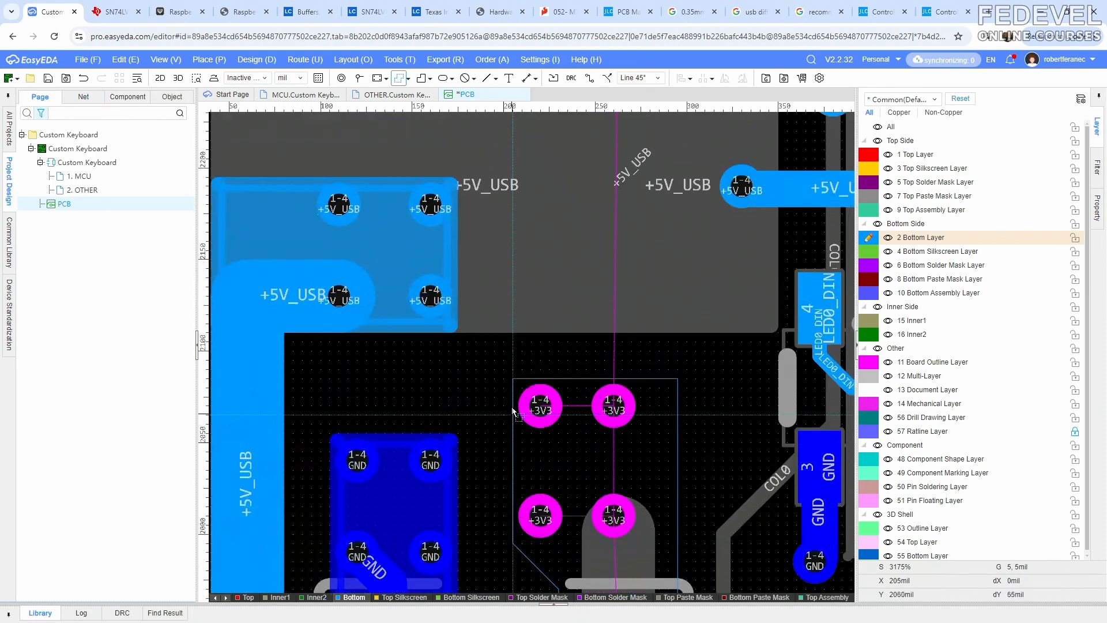
left_click(509, 379)
right_click(509, 380)
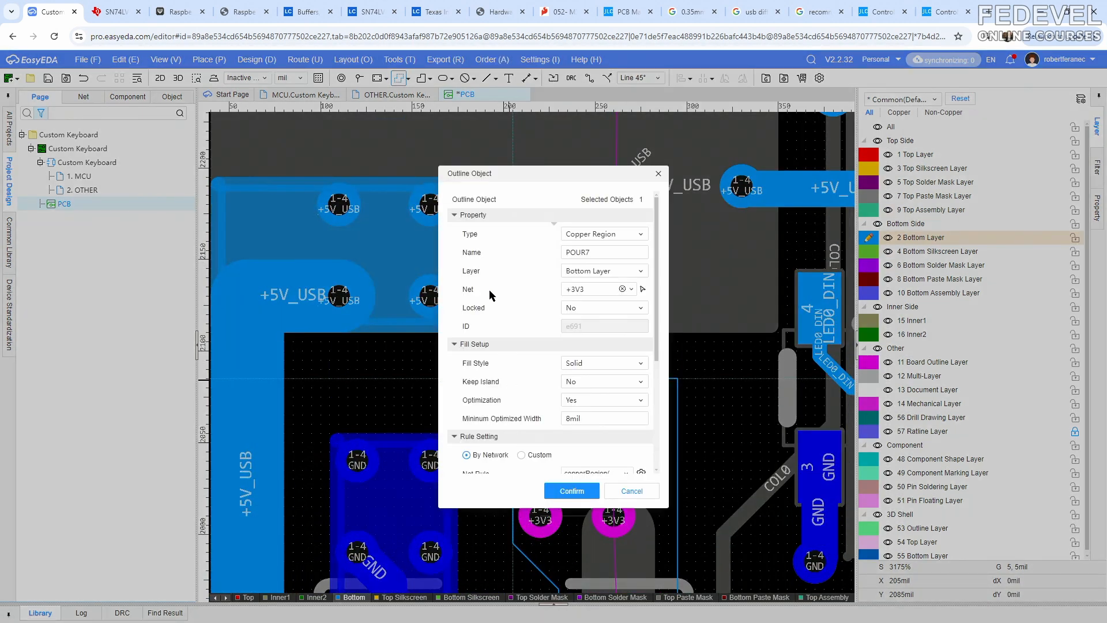
left_click(571, 490)
scroll(525, 332, "down", 3)
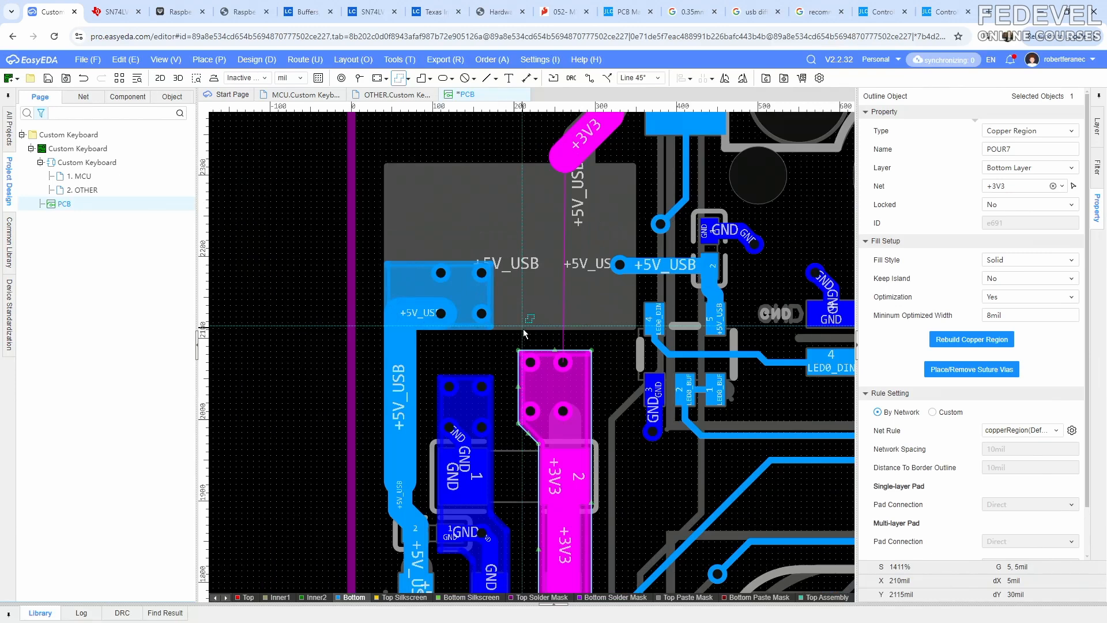
Delete the short diagonal bottom-layer +3V3 track segment over the +5V_USB area, below the long vertical +3V3 track
right_click_drag(611, 348, 581, 352)
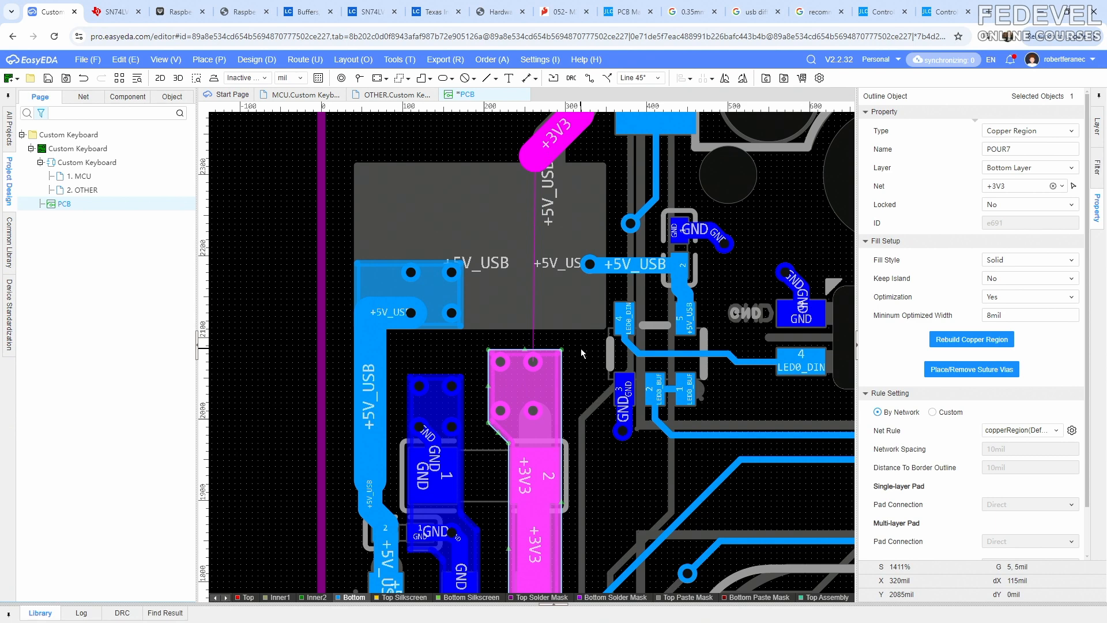
right_click_drag(579, 348, 576, 434)
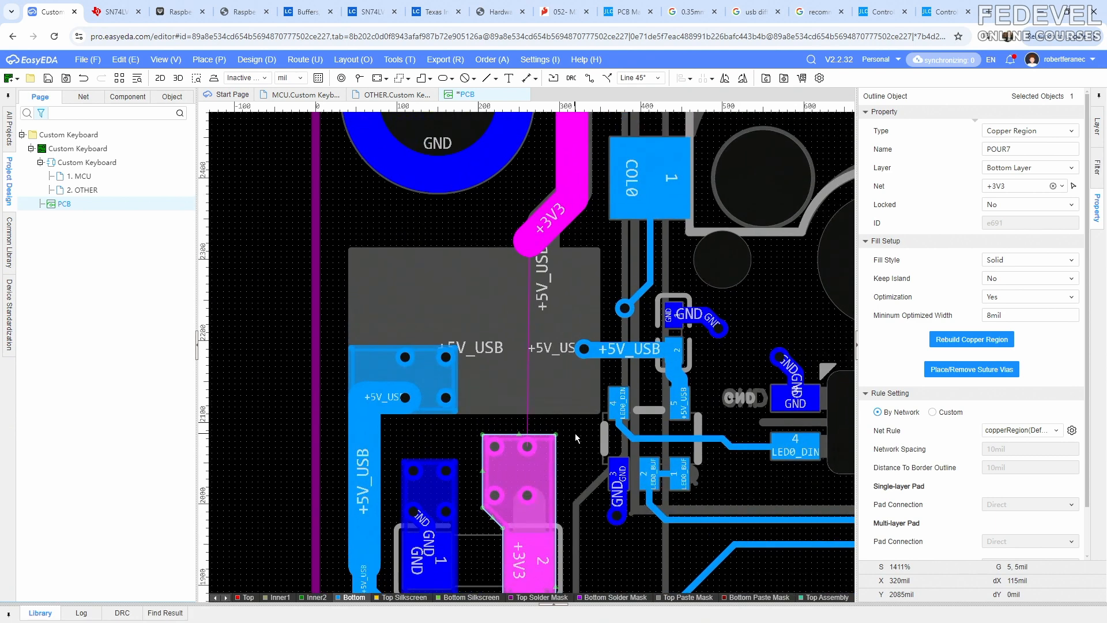
left_click(557, 232)
right_click(557, 232)
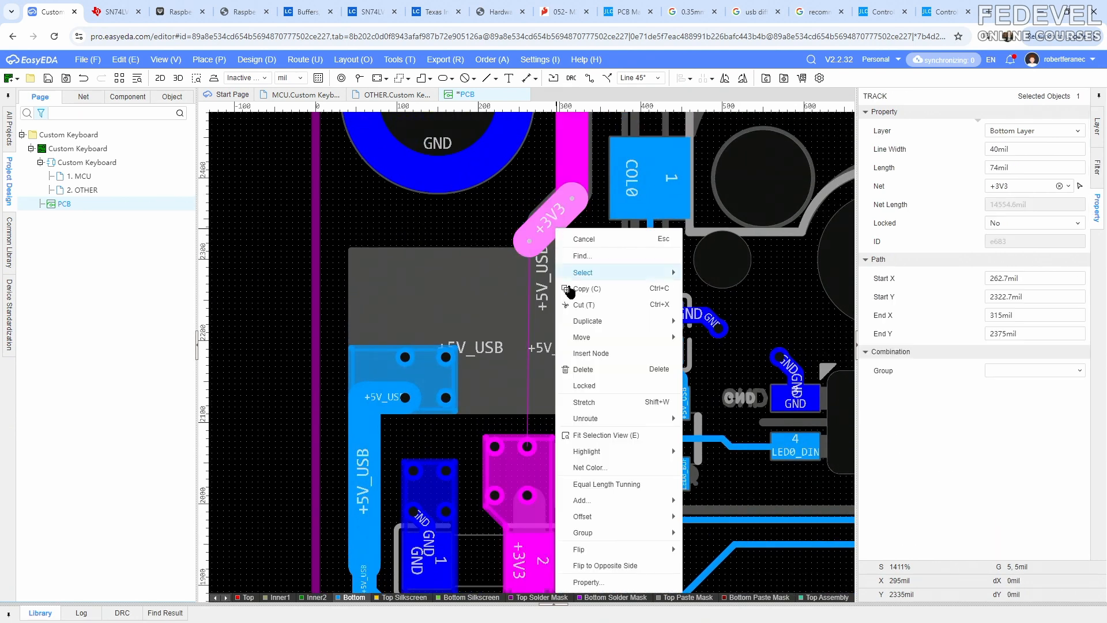
left_click(578, 372)
Route a 40 mil +3V3 track on the bottom layer from the new via group up to the existing track's end at X 315, Y 2375 mil
left_click(588, 78)
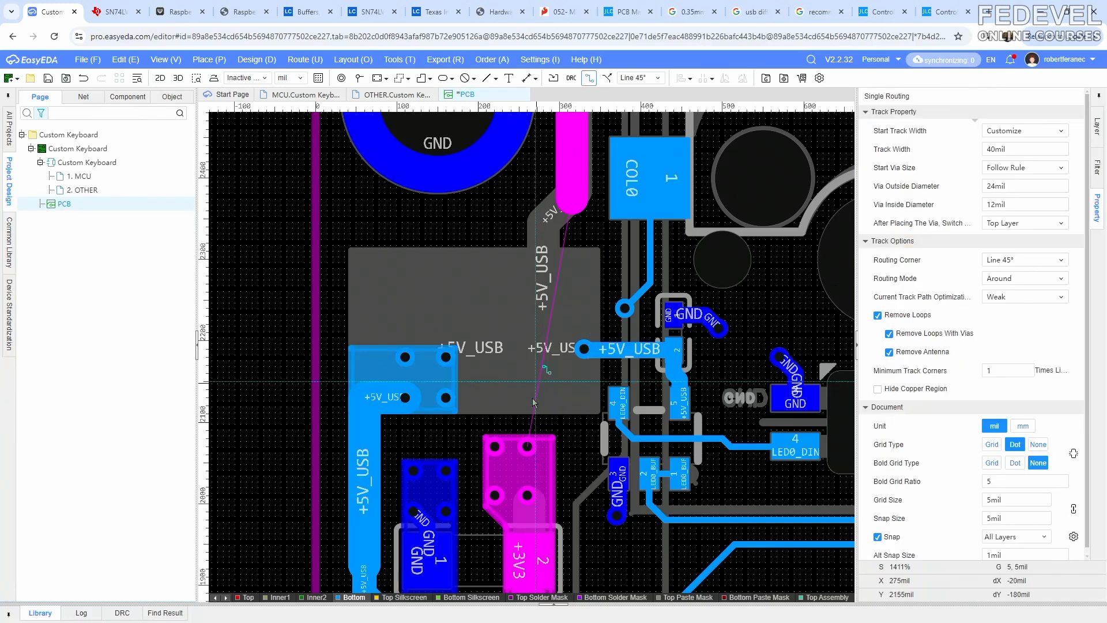
scroll(518, 354, "up", 2)
left_click(519, 358)
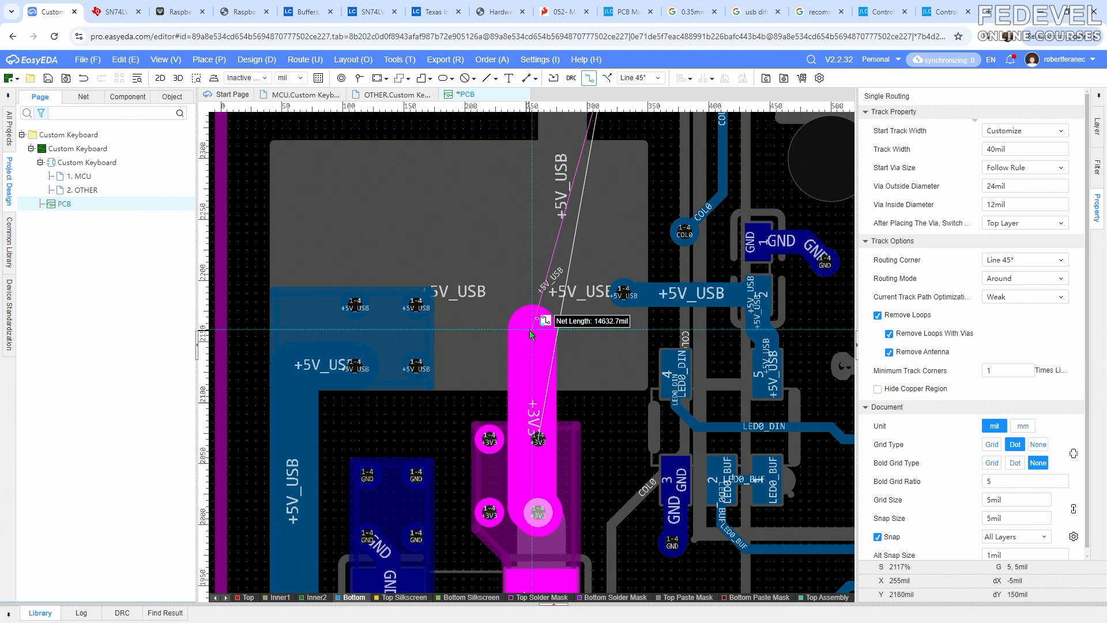
right_click_drag(530, 331, 505, 489)
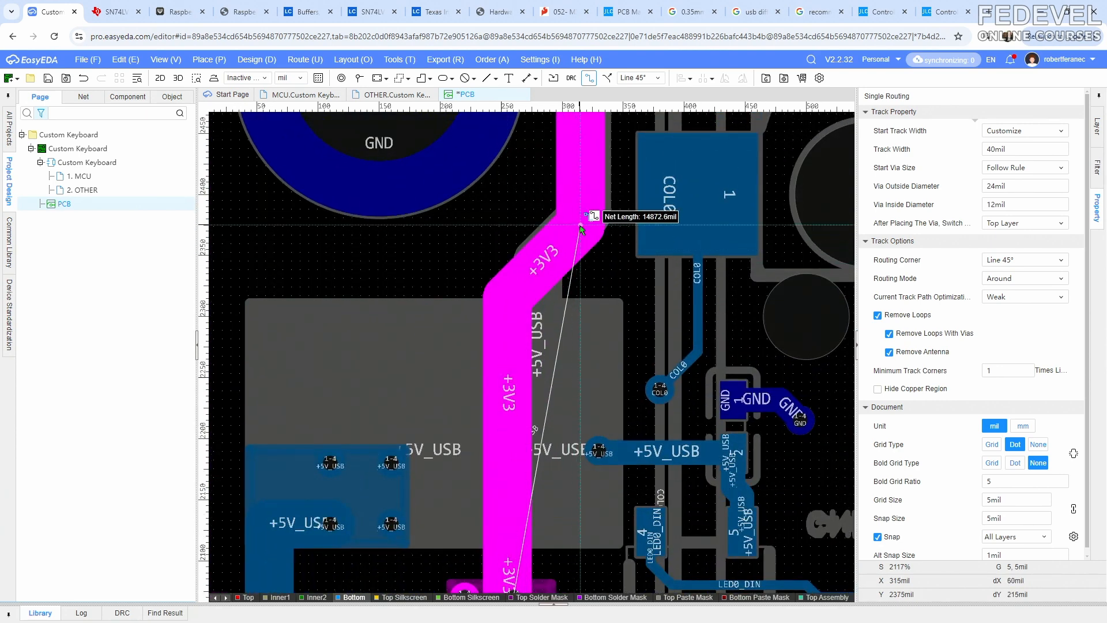
left_click(579, 225)
scroll(522, 218, "down", 2)
scroll(513, 468, "up", 3)
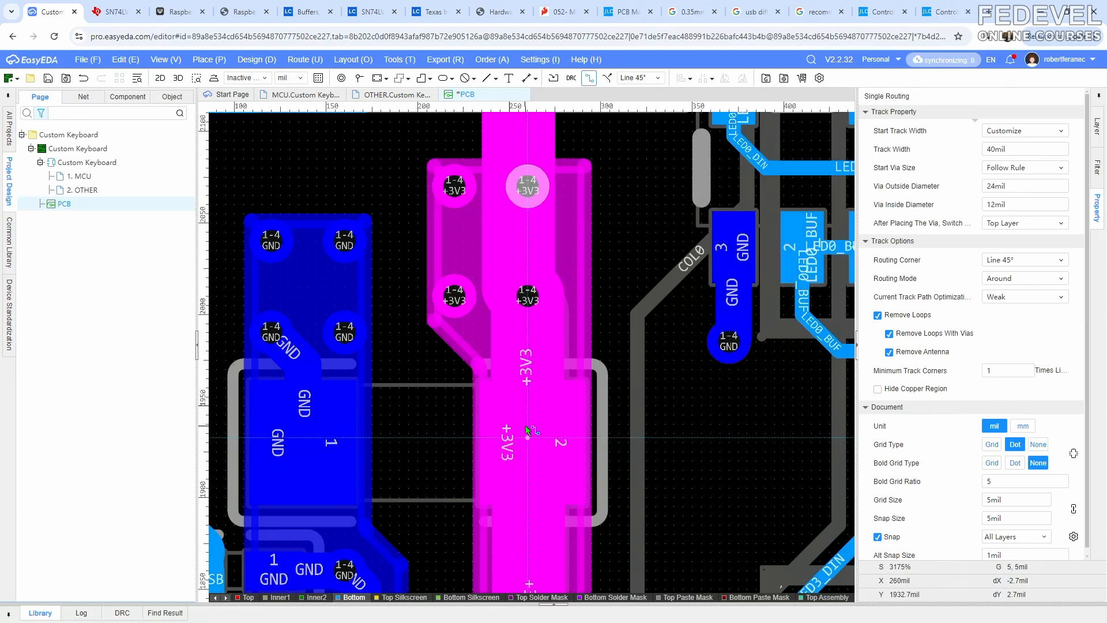
scroll(525, 427, "down", 1)
key("Escape")
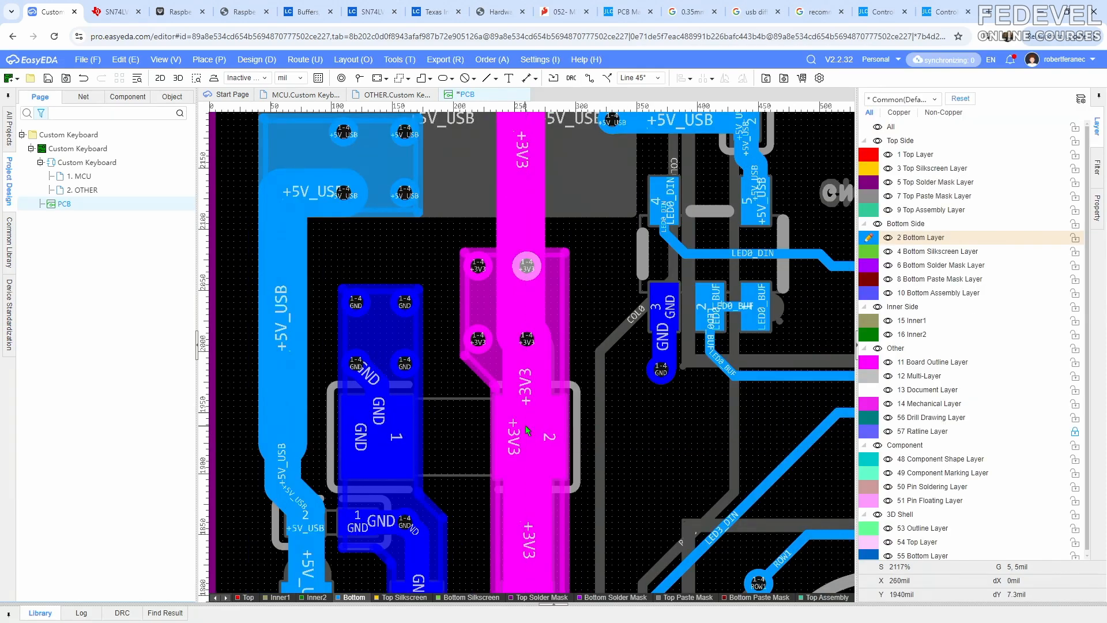
On the top layer, extend the vertical 40 mil +3V3 track up to the via at X 260, Y 2010 mil
left_click(869, 154)
key("w")
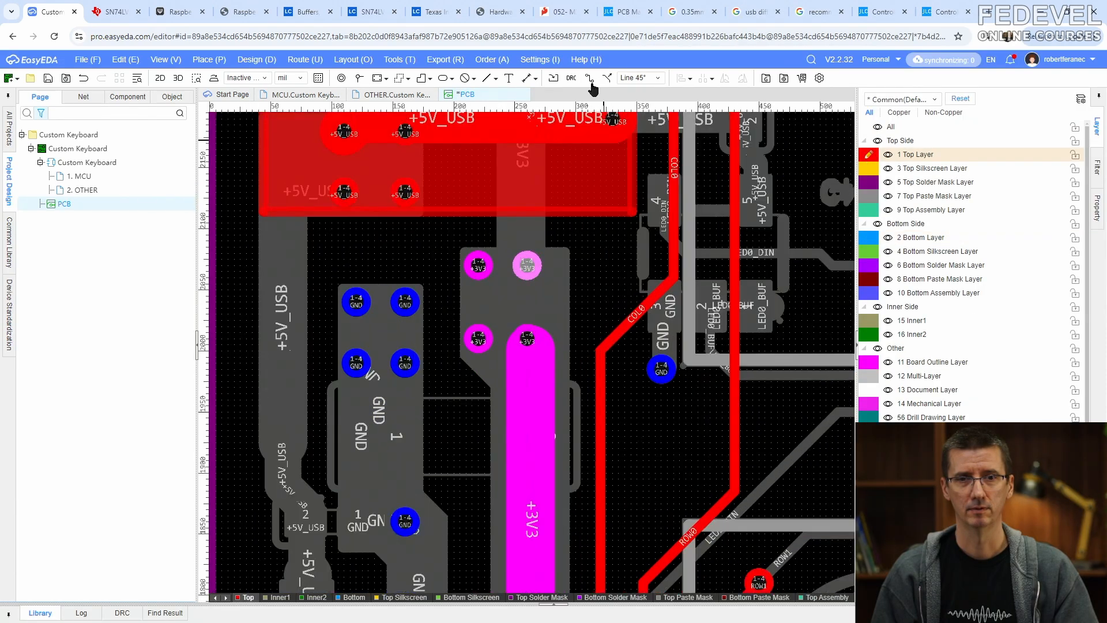
left_click(525, 426)
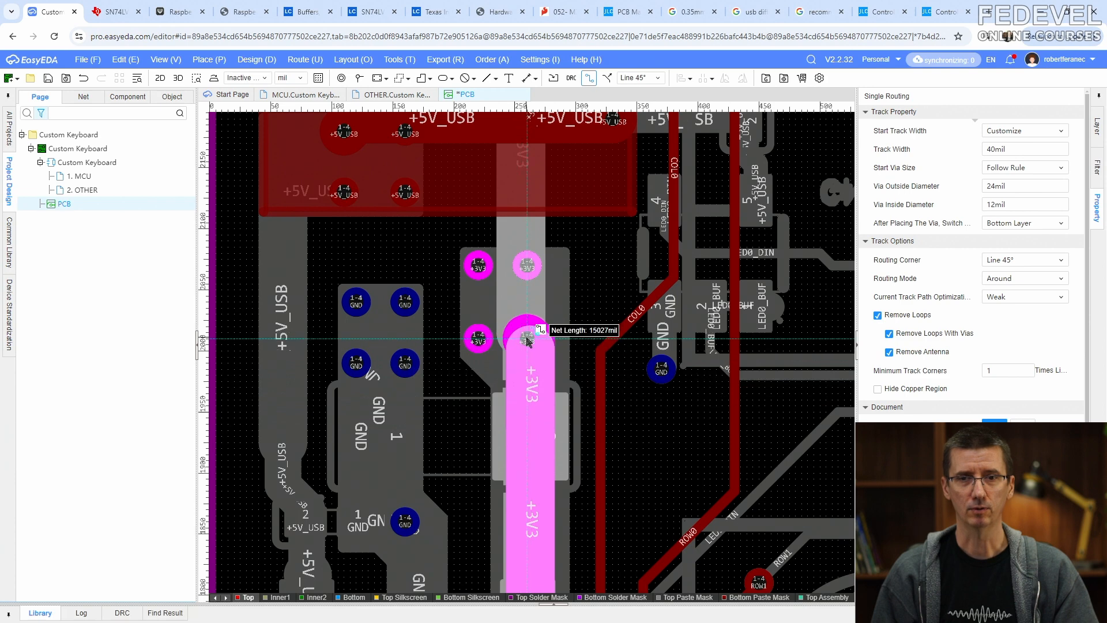
left_click(527, 340)
right_click(572, 287)
right_click_drag(572, 287, 600, 315)
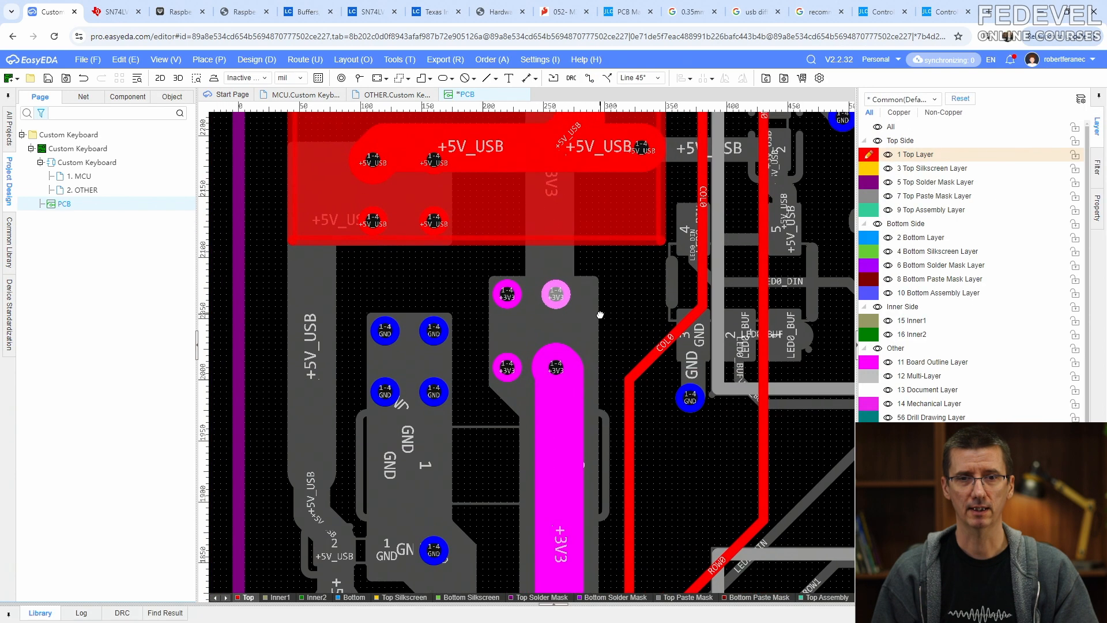
Draw a top-layer polygon copper region on net +3V3, about 90 by 90 mil, enclosing the four +3V3 vias
left_click(208, 59)
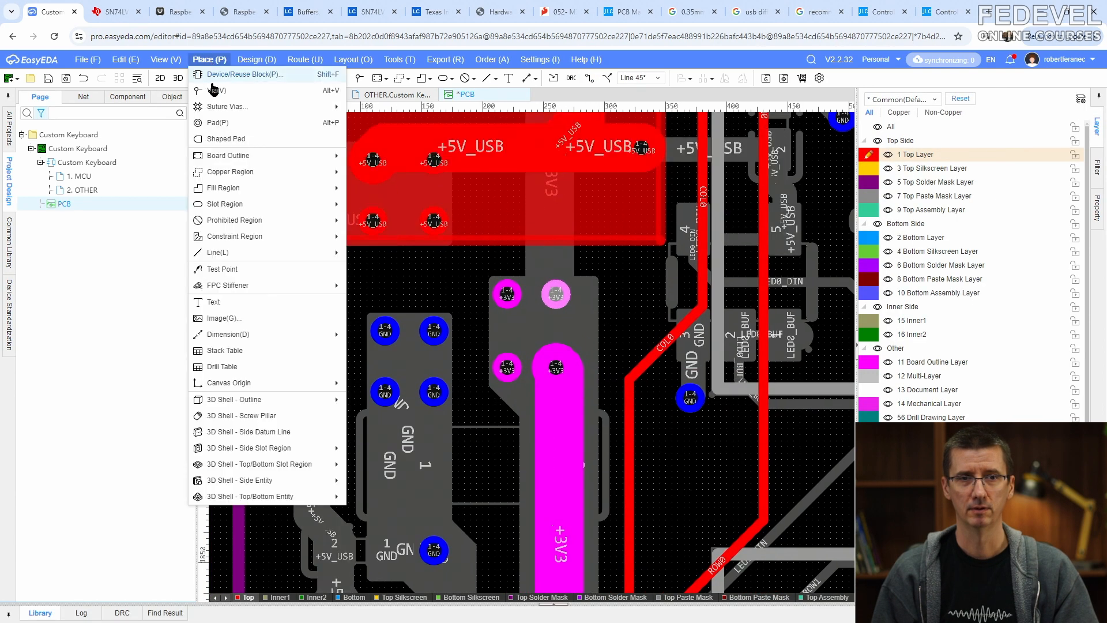
mouse_move(214, 175)
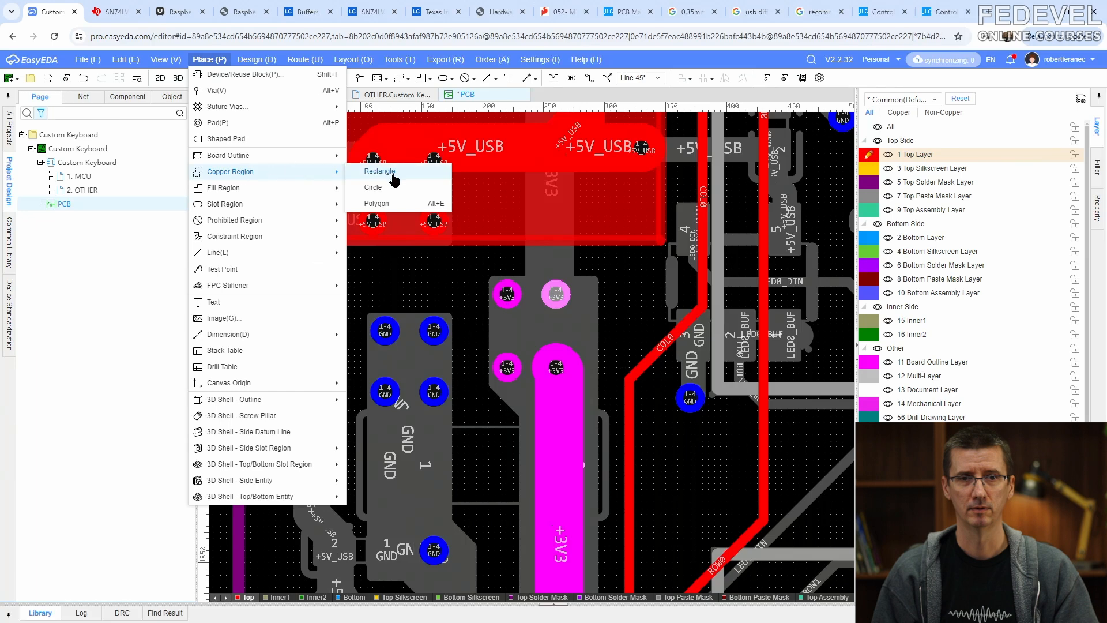
left_click(392, 203)
scroll(481, 271, "up", 4)
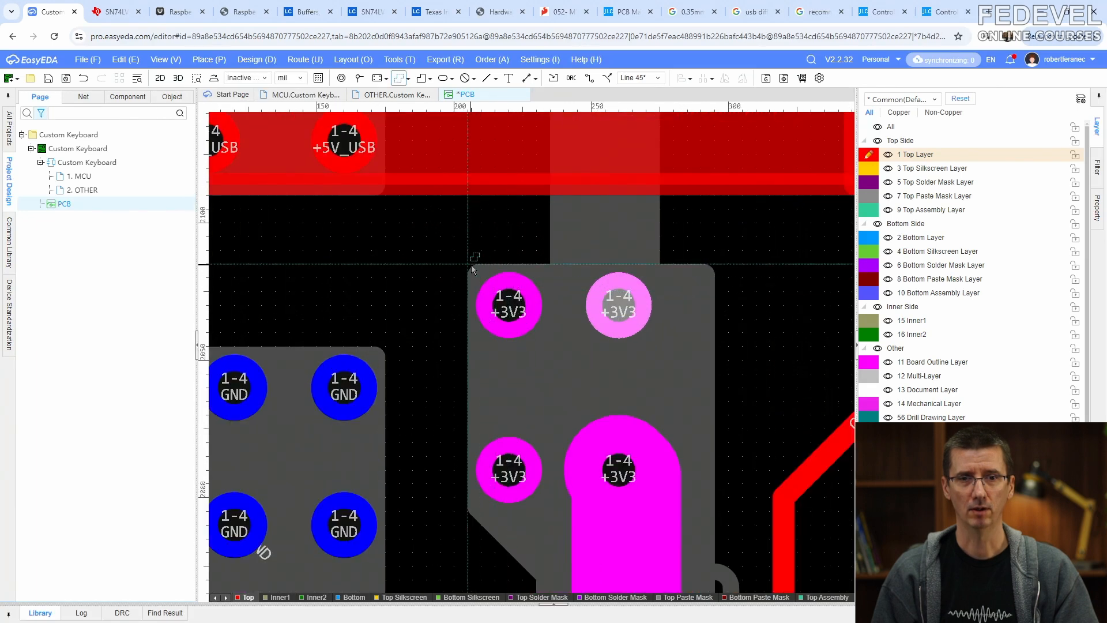
scroll(471, 266, "down", 3)
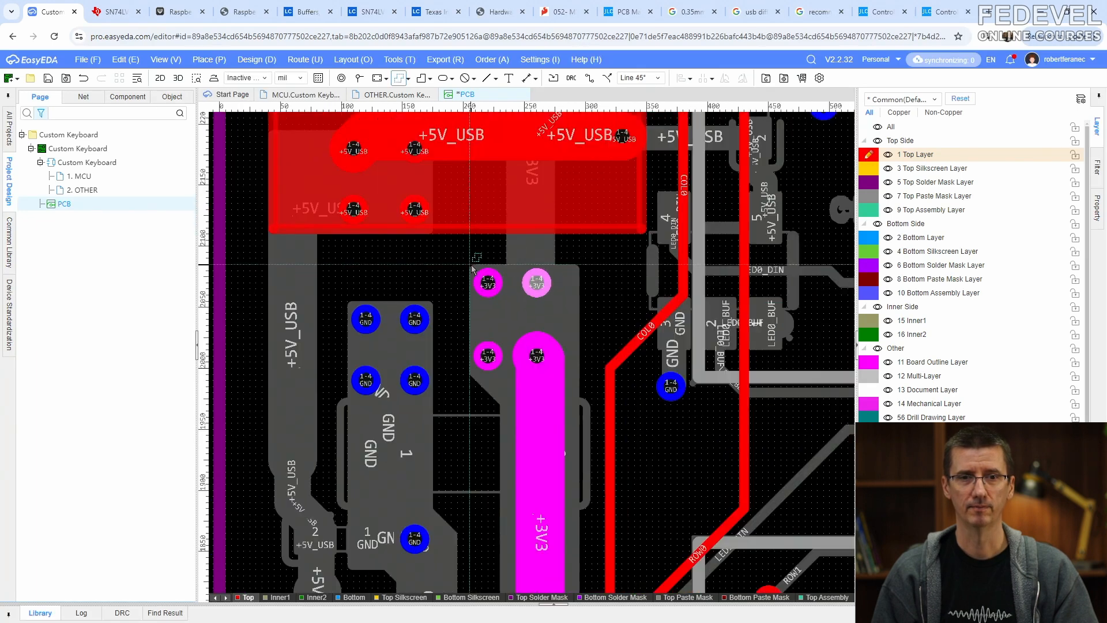
left_click(469, 375)
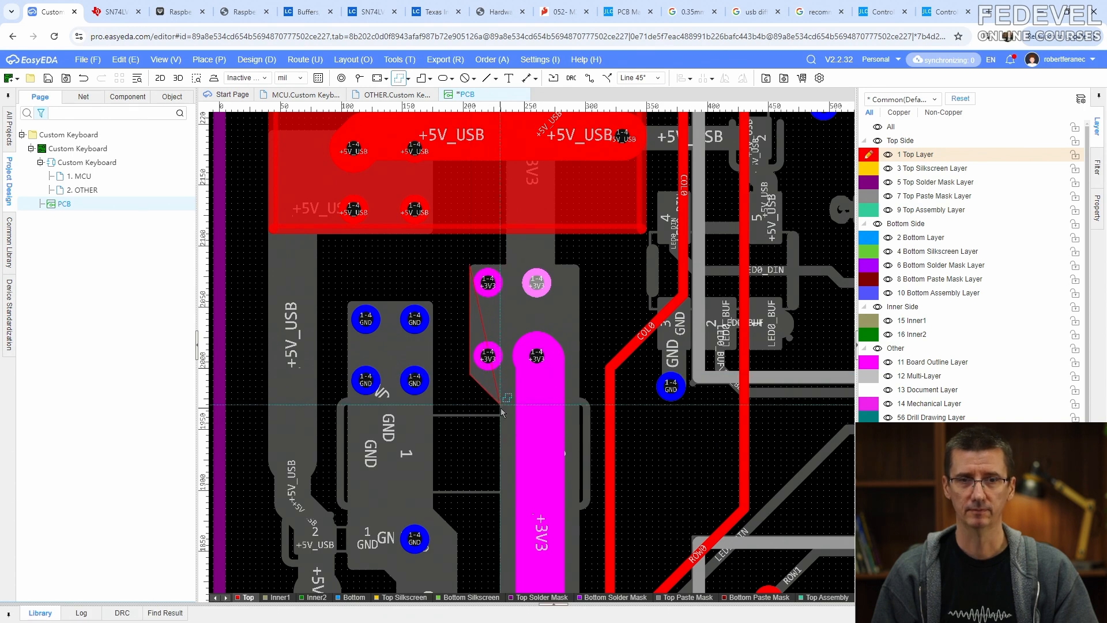
left_click(579, 374)
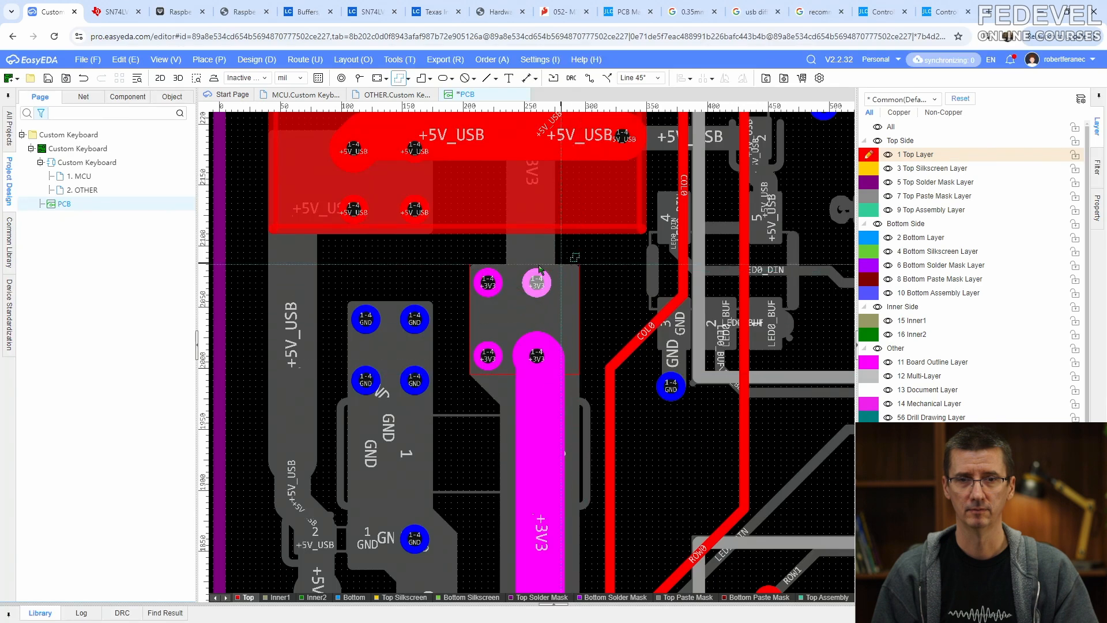
left_click(469, 265)
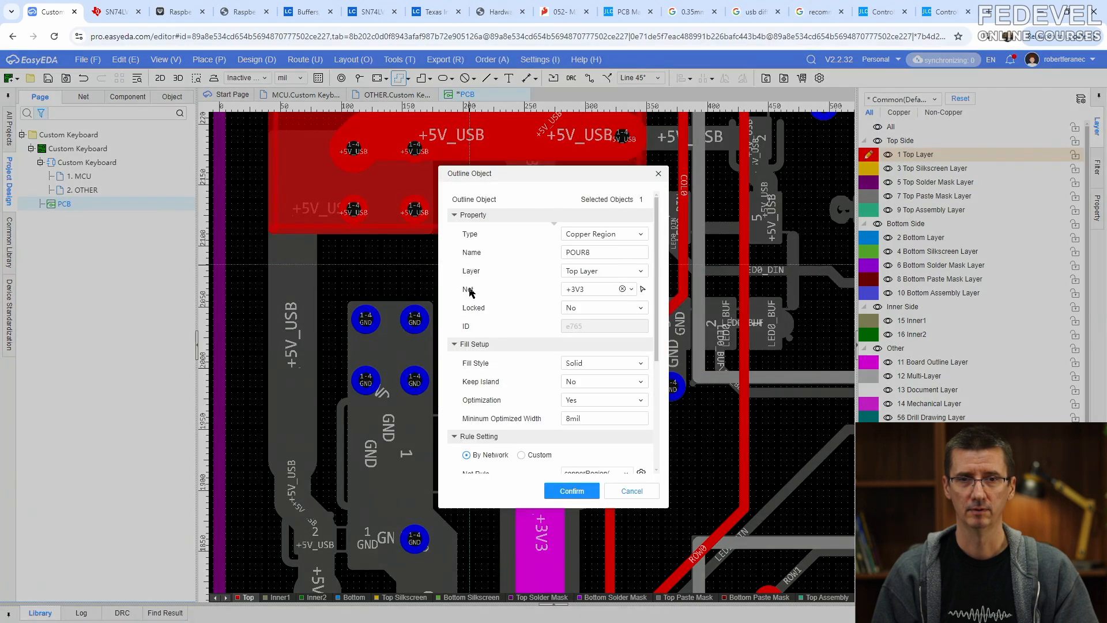
left_click(571, 490)
scroll(569, 359, "down", 2)
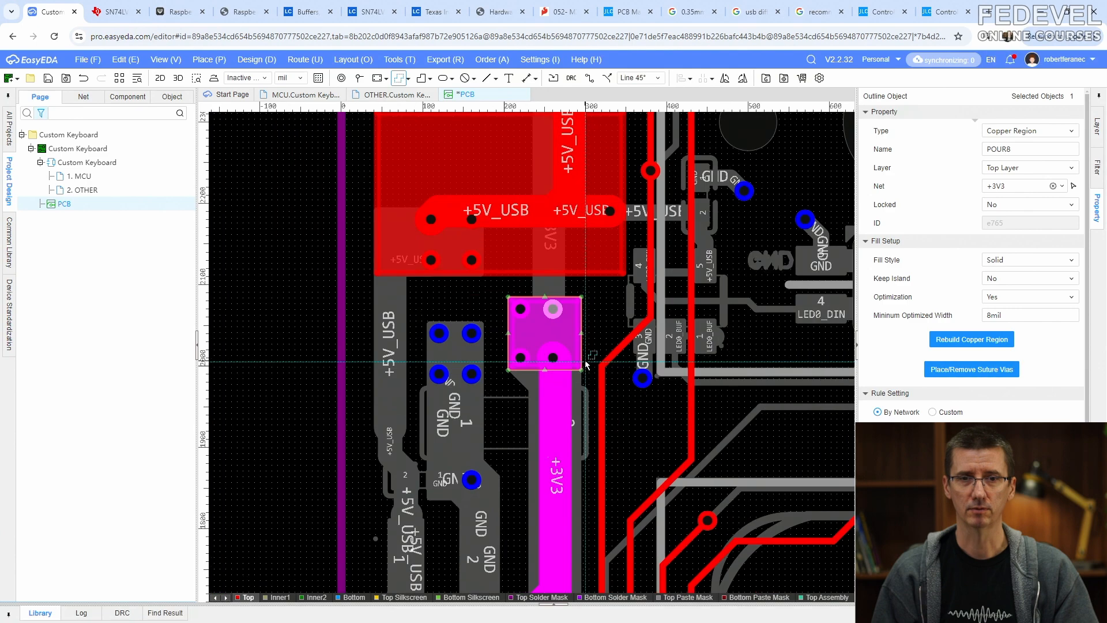
right_click(293, 328)
Examine the +3V3 connections around the new top-layer region, highlighting the net, and check the nearby +5V_USB and GND copper
scroll(410, 300, "down", 2)
right_click_drag(477, 401, 489, 335)
scroll(523, 233, "up", 4)
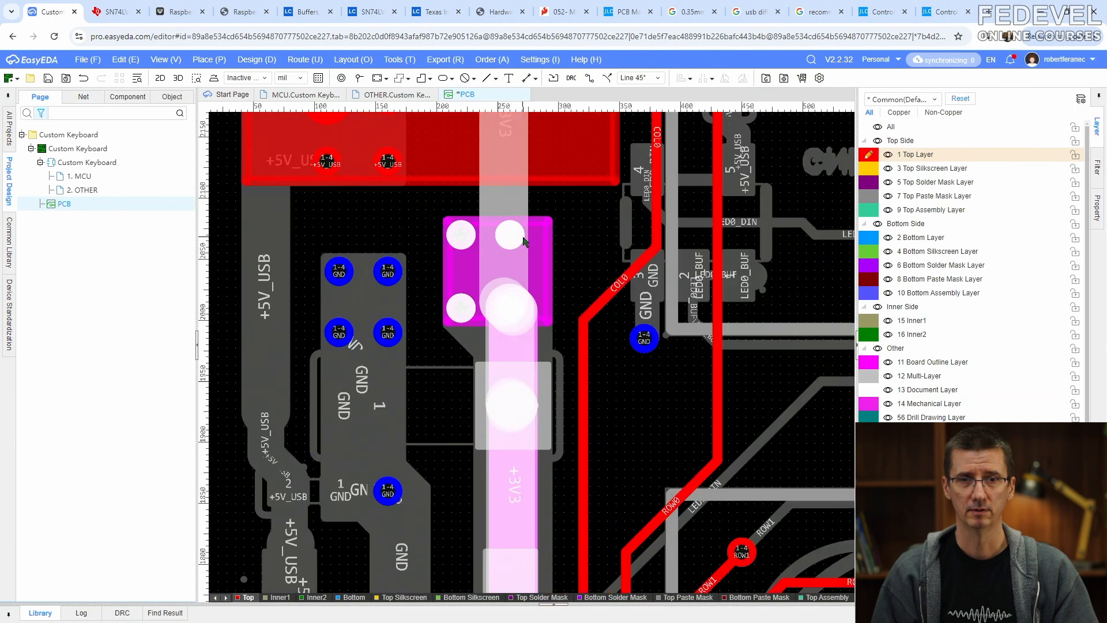
left_click(514, 237)
left_click(597, 236)
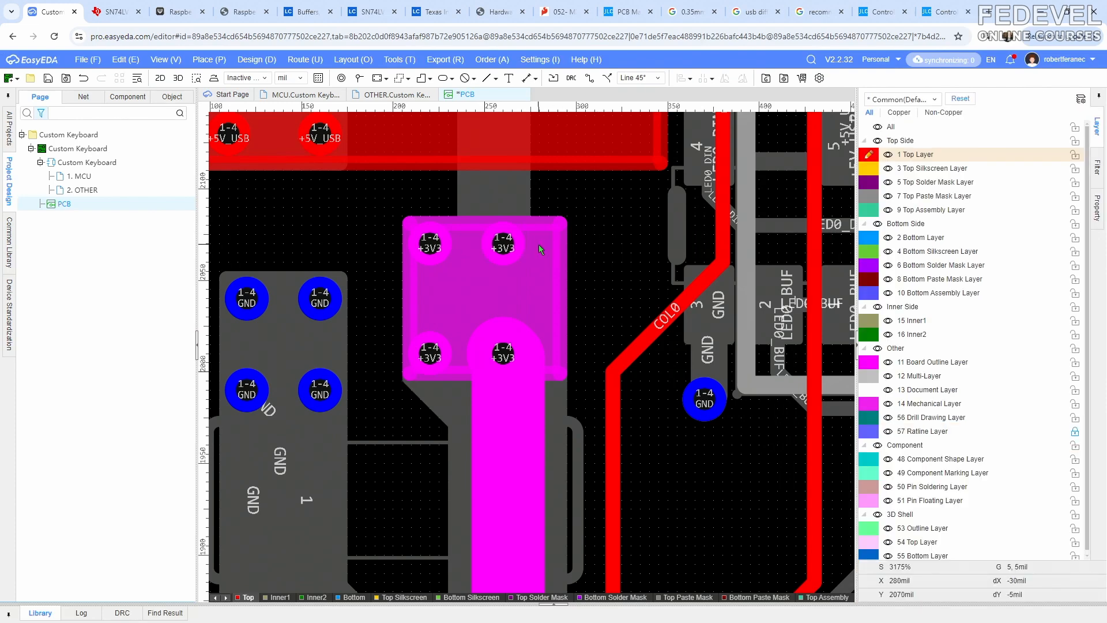
scroll(583, 252, "down", 3)
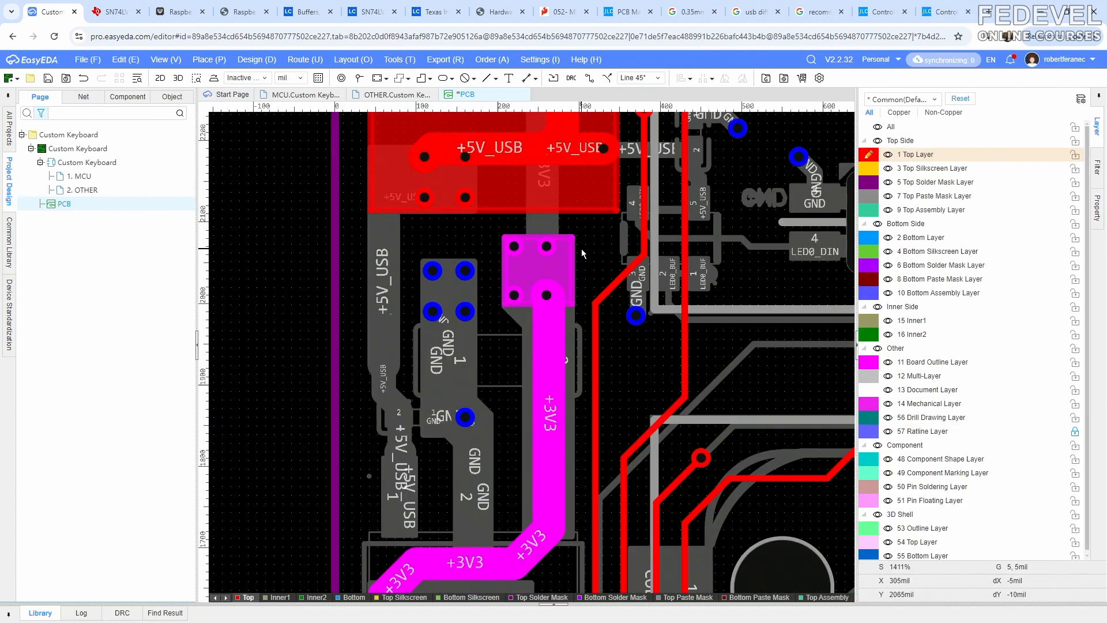
scroll(582, 252, "down", 2)
right_click_drag(611, 258, 562, 264)
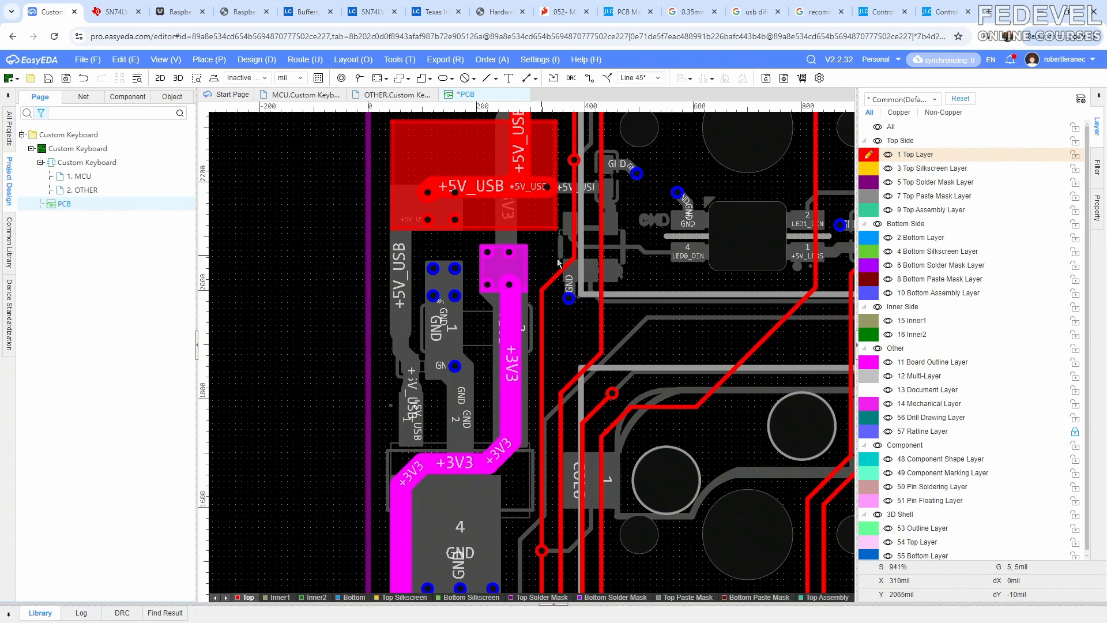
Compare the top-layer routing with the inactive layers shown in normal colours and greyed out
key("shift+s")
key("shift+s")
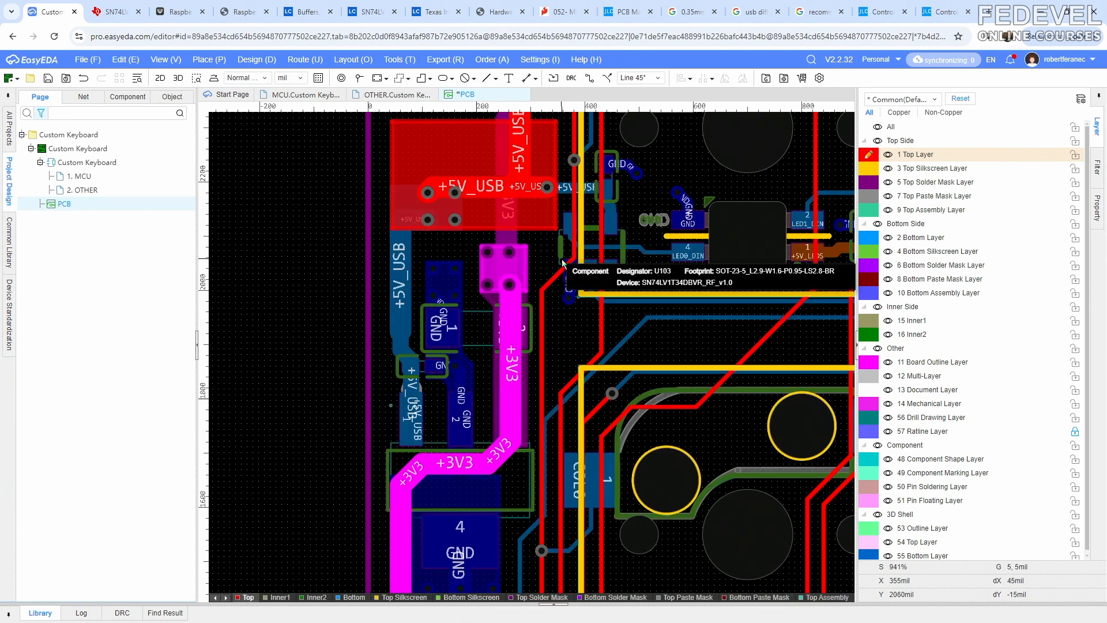
key("shift+s")
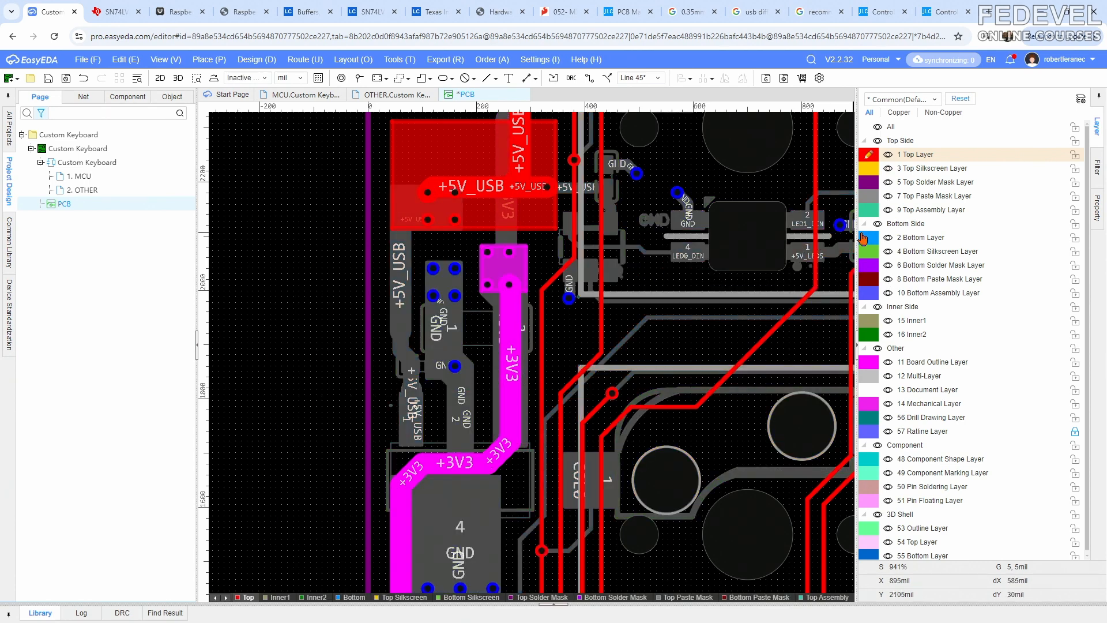
Check the +3V3 copper on the bottom layer, fit the whole board in view and save the PCB
left_click(863, 238)
scroll(513, 306, "down", 2)
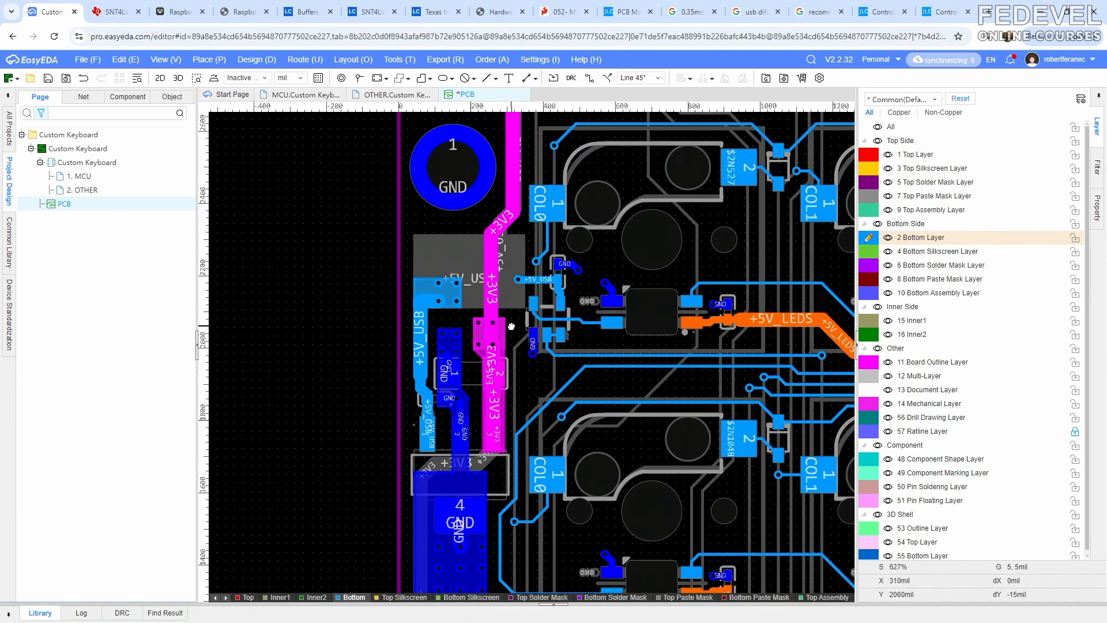
left_click(163, 60)
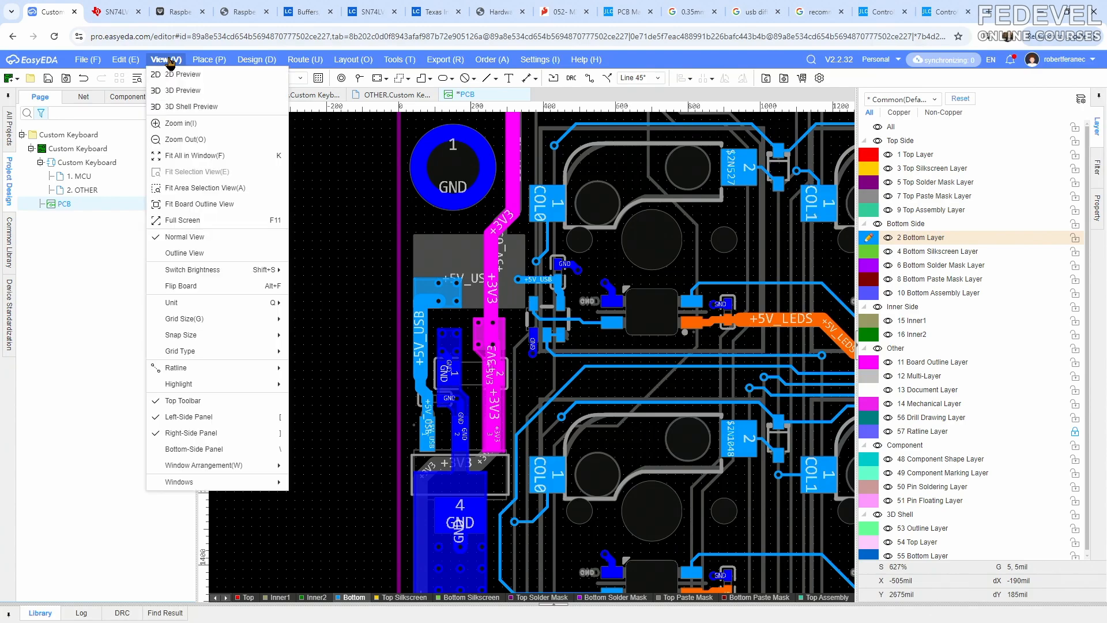
left_click(180, 156)
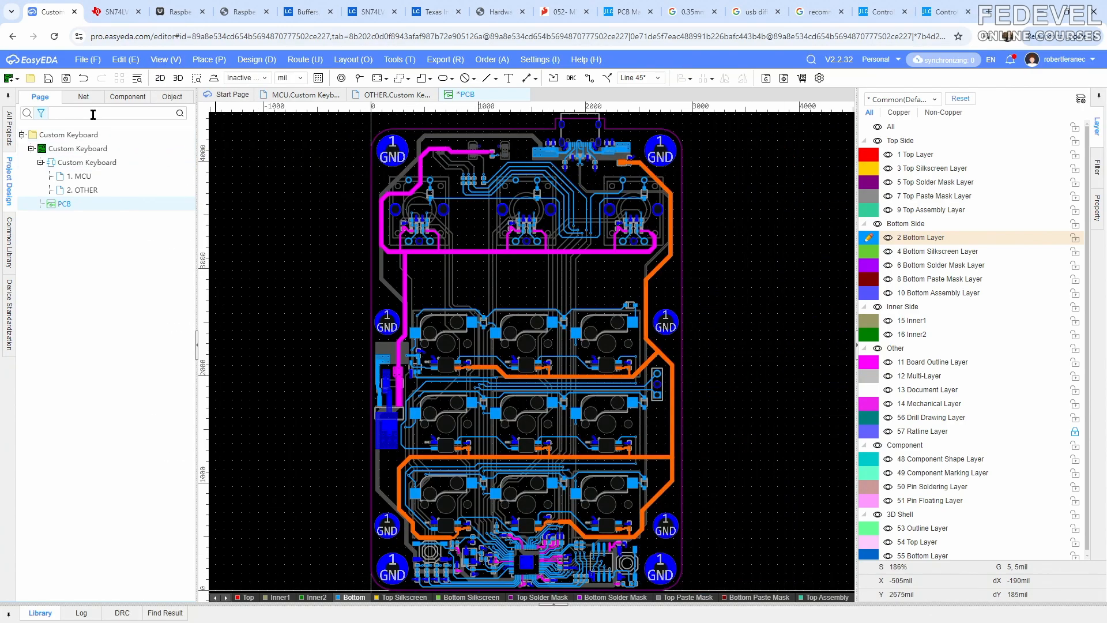
left_click(50, 82)
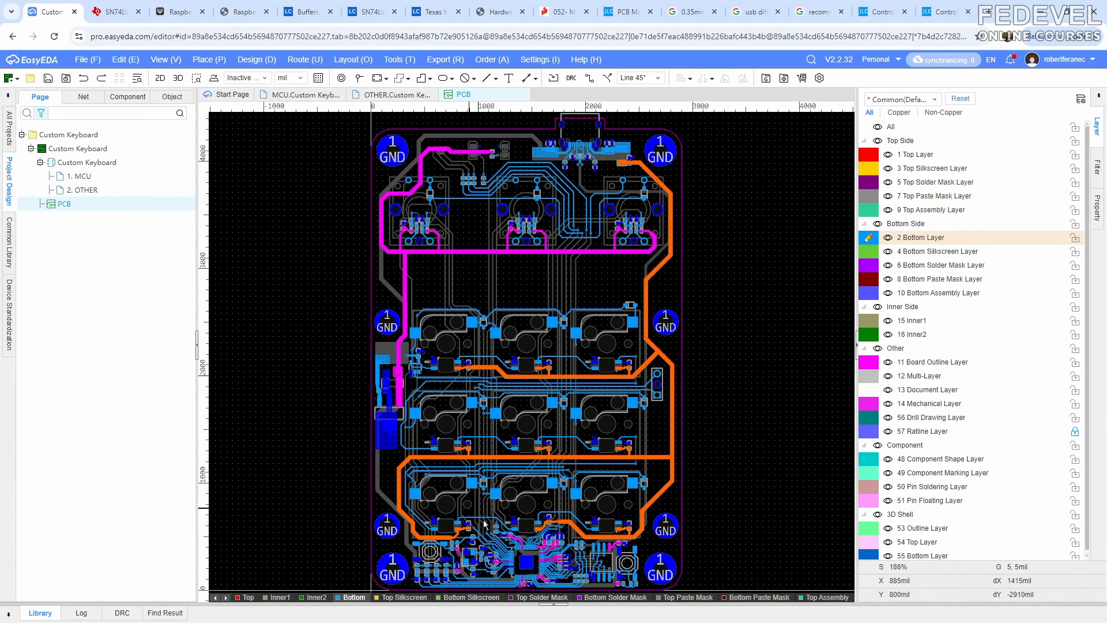
Set the selected top-layer +1V1 track segments around the microcontroller to a line width of 40 mil
scroll(499, 536, "up", 4)
right_click_drag(499, 536, 464, 304)
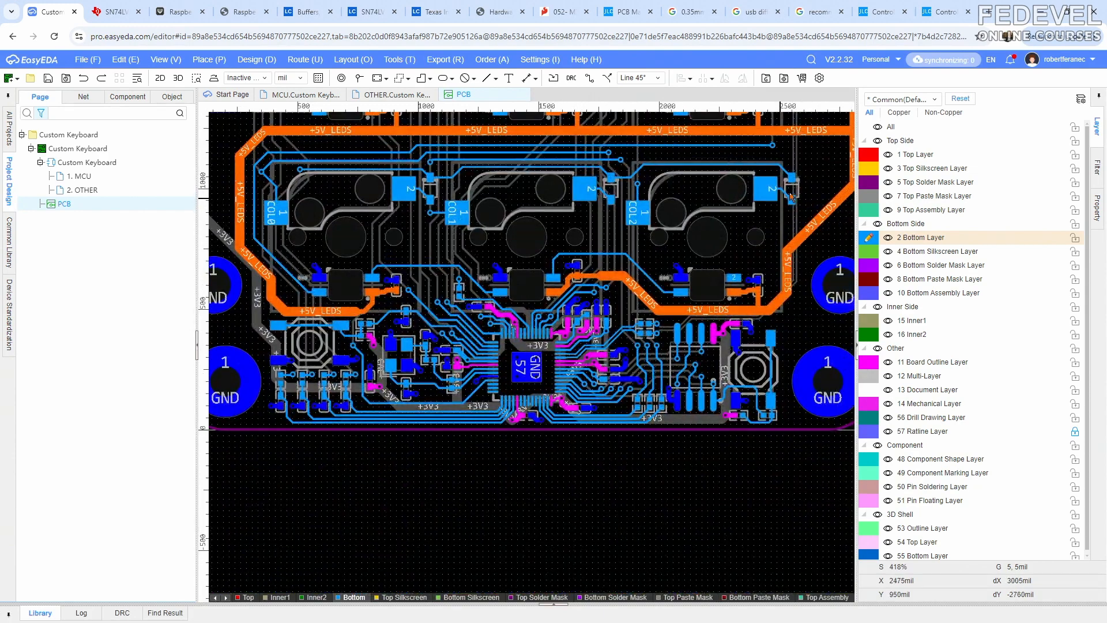
left_click(870, 157)
scroll(531, 373, "up", 4)
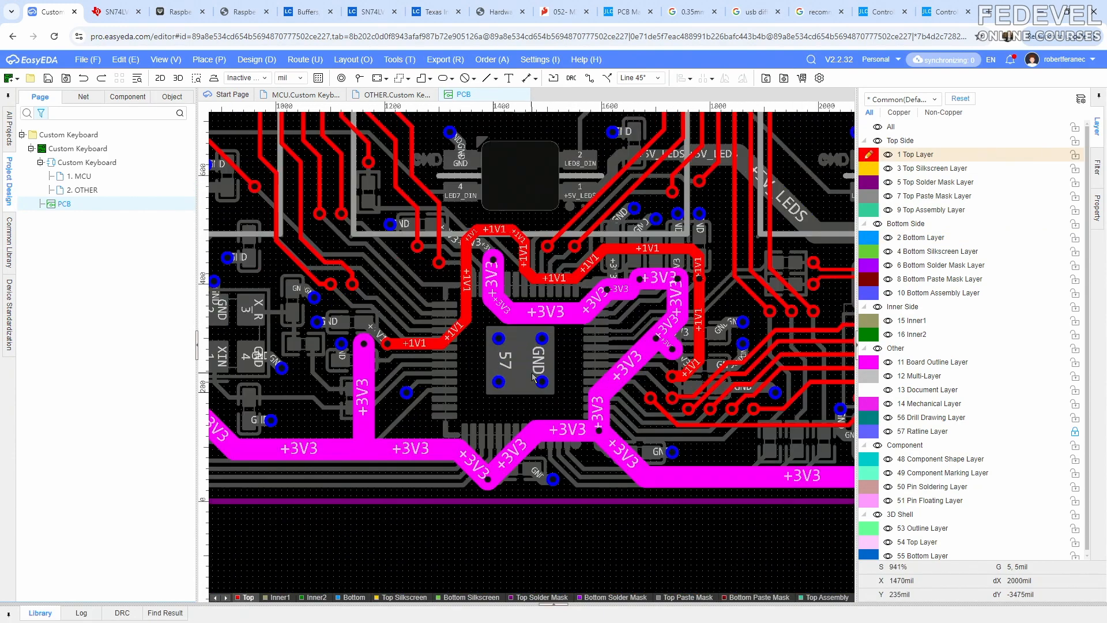
double_click(460, 336)
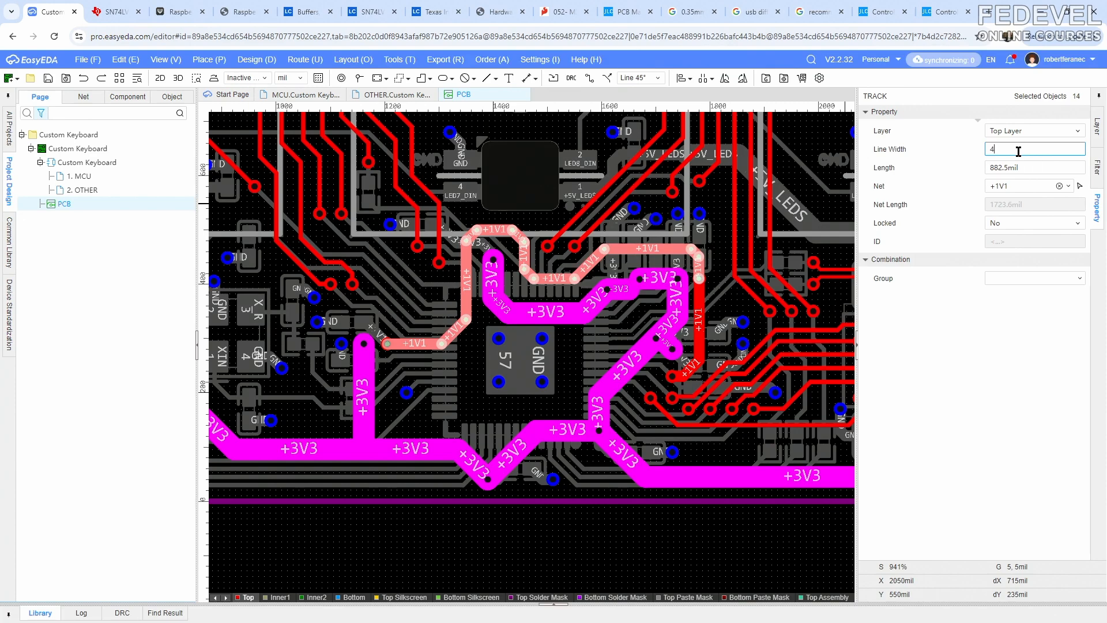
key("BackSpace")
type("20")
key("Return")
left_click(502, 406)
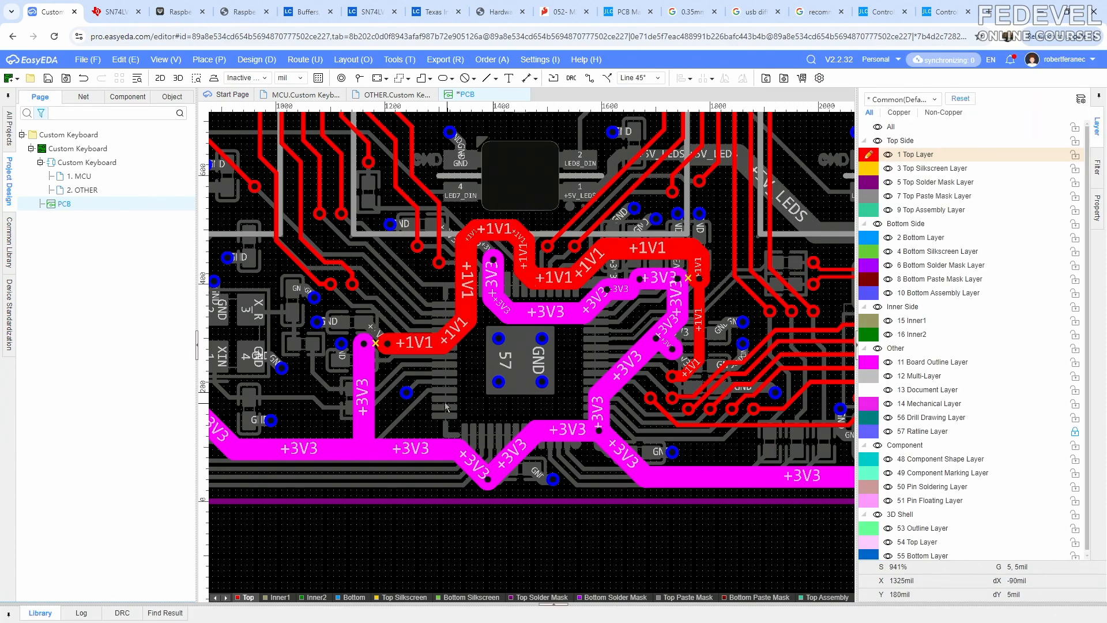
Move the GND via and the +3V3 via away from the widened +1V1 track, placing the +3V3 via at X 1151.5, Y 290 mil
scroll(349, 346, "up", 3)
right_click_drag(358, 324, 437, 295)
scroll(406, 308, "up", 1)
left_click_drag(401, 309, 368, 309)
left_click_drag(518, 311, 480, 311)
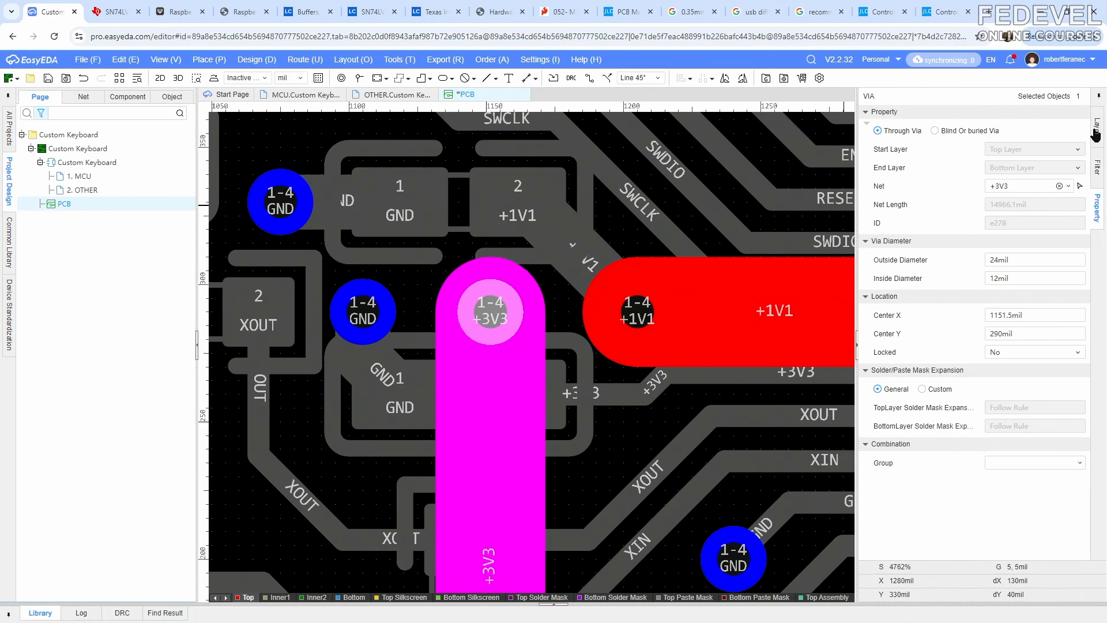
On the bottom layer, adjust the short GND and +3V3 tracks linking the capacitor pads to the moved vias
left_click(1095, 133)
left_click(869, 244)
left_click(405, 347)
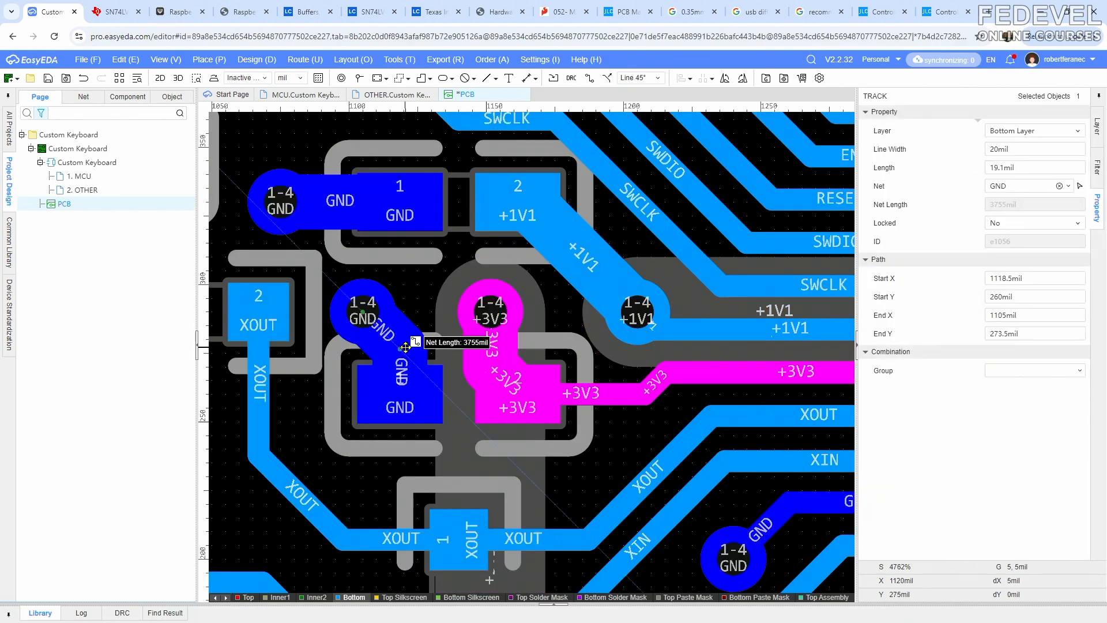
left_click_drag(406, 347, 406, 347)
left_click_drag(510, 347, 525, 343)
scroll(412, 278, "down", 2)
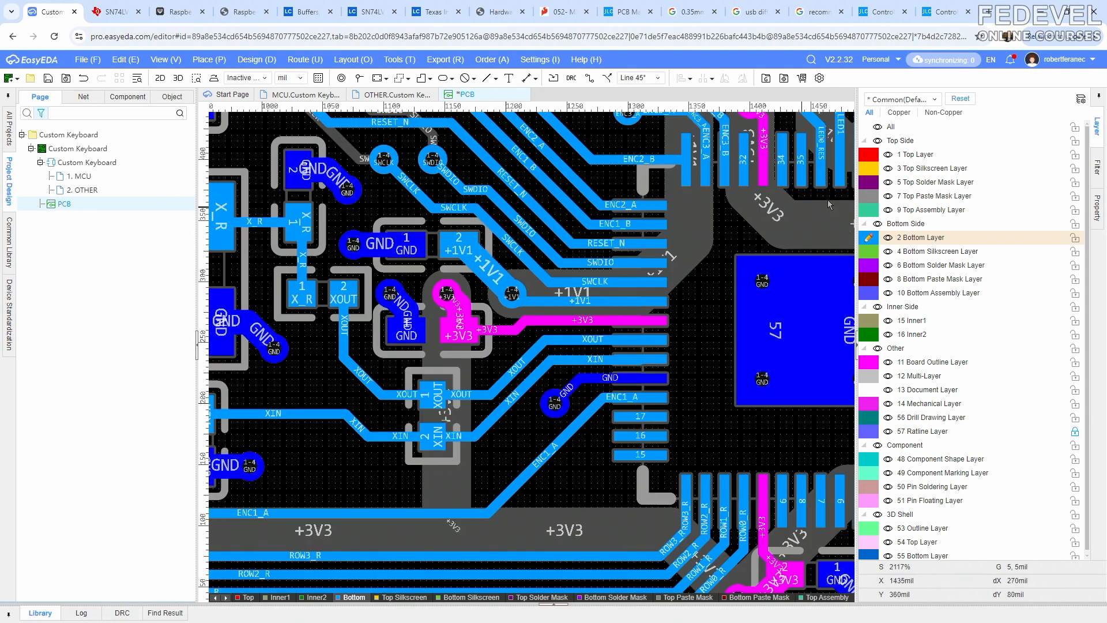
On the top layer, shift the long vertical +1V1 segment about 5 mil away from the neighbouring +3V3 track
left_click(869, 155)
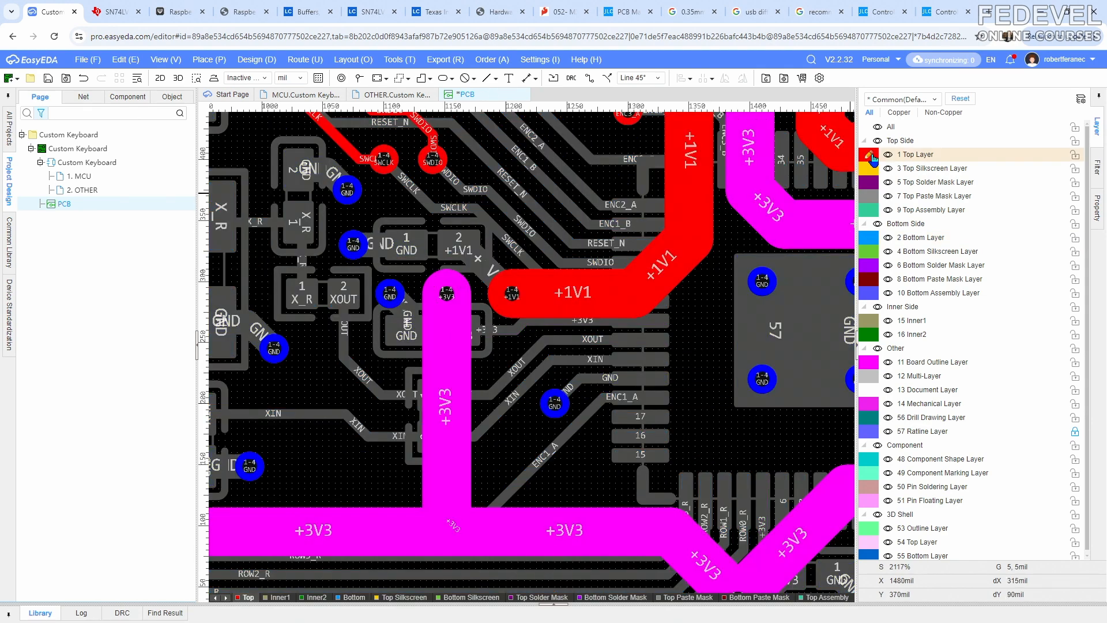
scroll(443, 326, "down", 1)
right_click_drag(573, 335, 503, 398)
scroll(519, 280, "up", 1)
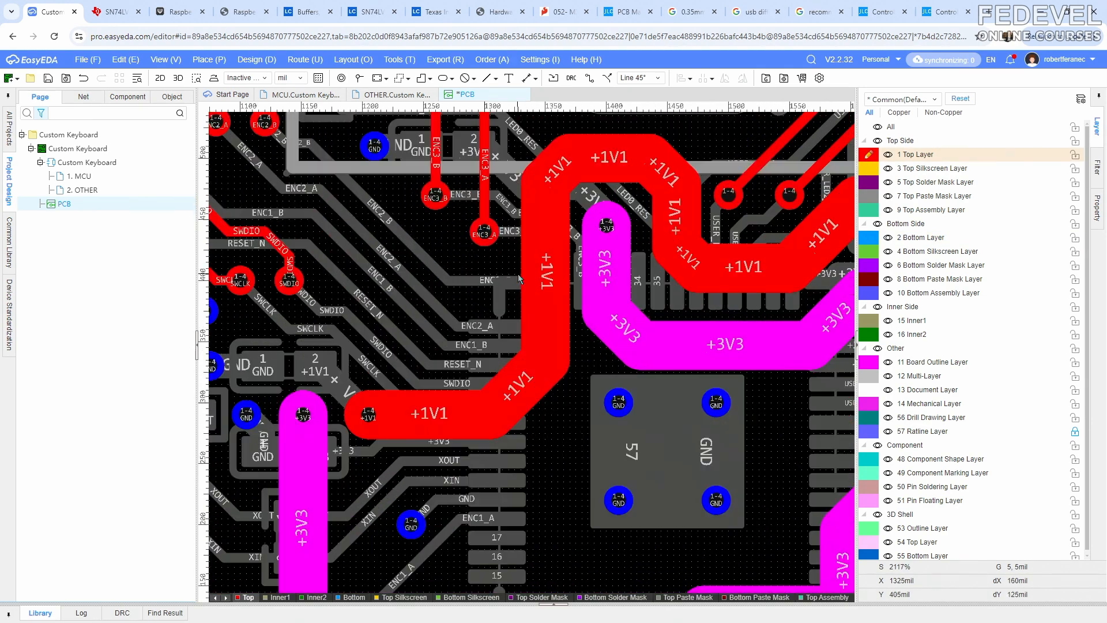
left_click_drag(538, 282, 539, 264)
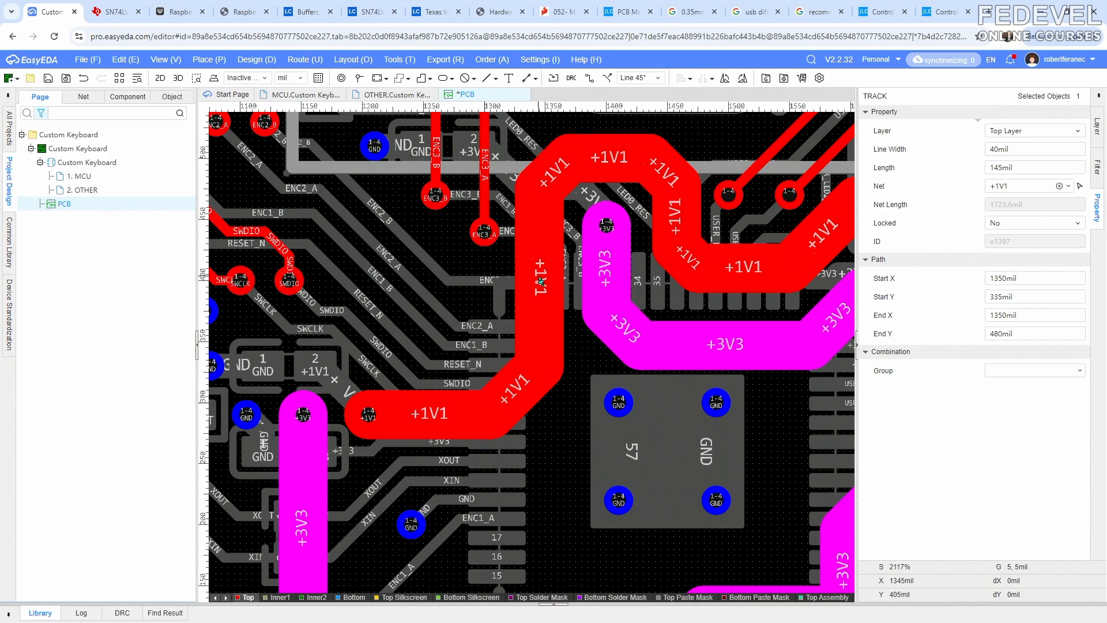
Examine the diagonal bends of the widened +1V1 track and its spacing to the +3V3 track up to the +1V1 via
right_click_drag(580, 238, 411, 352)
left_click(493, 282)
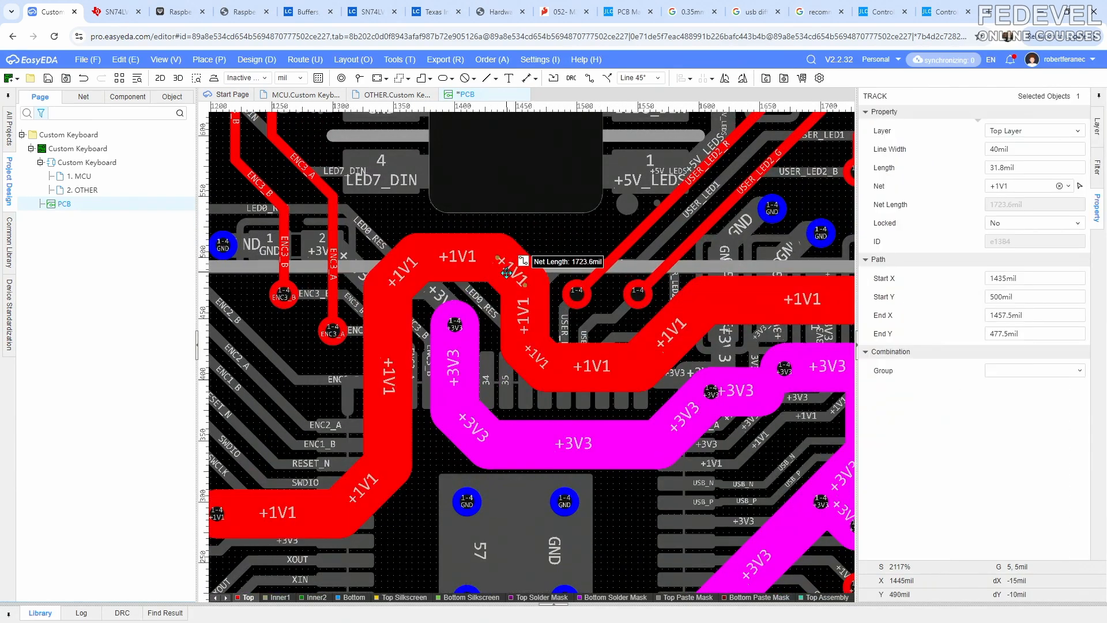
left_click_drag(493, 283, 494, 282)
scroll(489, 251, "up", 1)
left_click(572, 227)
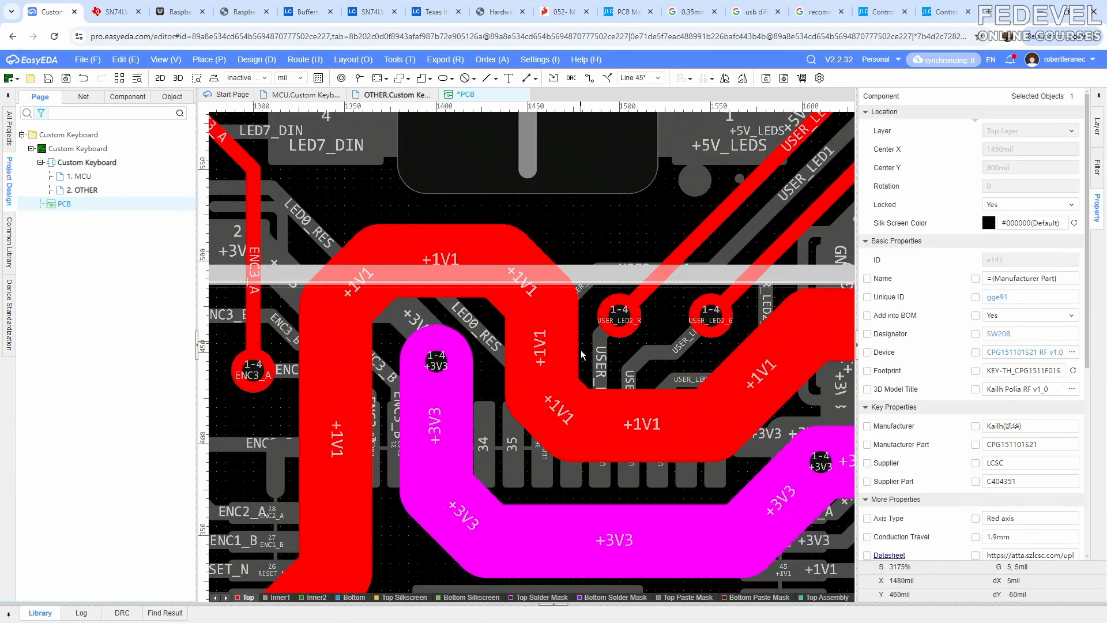
right_click_drag(583, 378, 396, 256)
scroll(393, 282, "down", 1)
right_click_drag(799, 286, 673, 293)
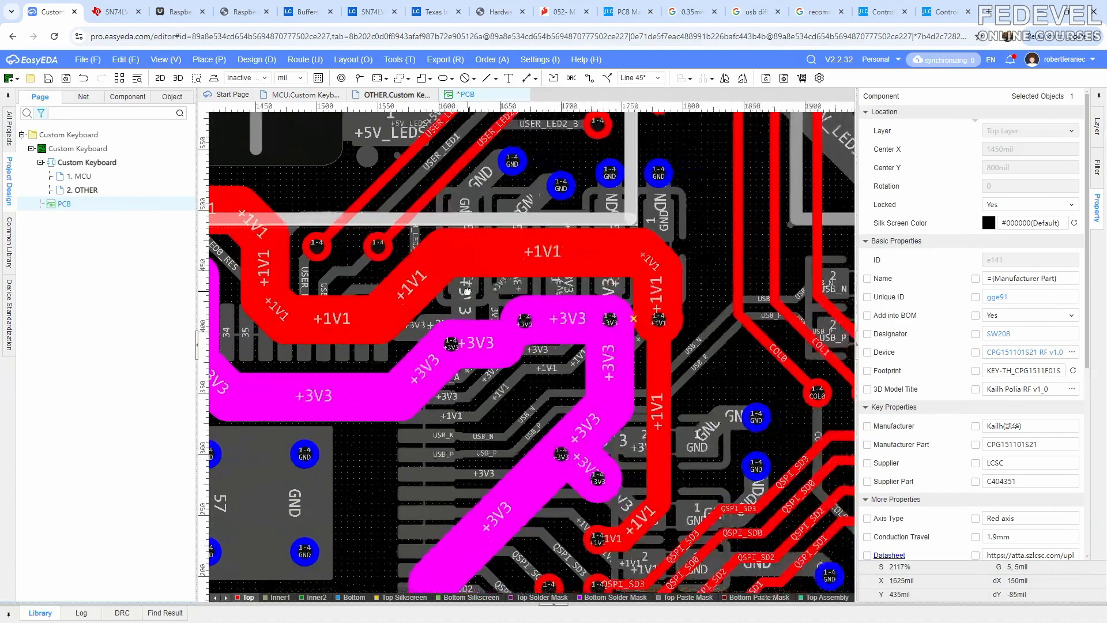
Move the +3V3 via nearest the +1V1 via to X 1730, Y 410 mil
left_click(706, 280)
scroll(609, 332, "up", 2)
right_click_drag(661, 362, 604, 354)
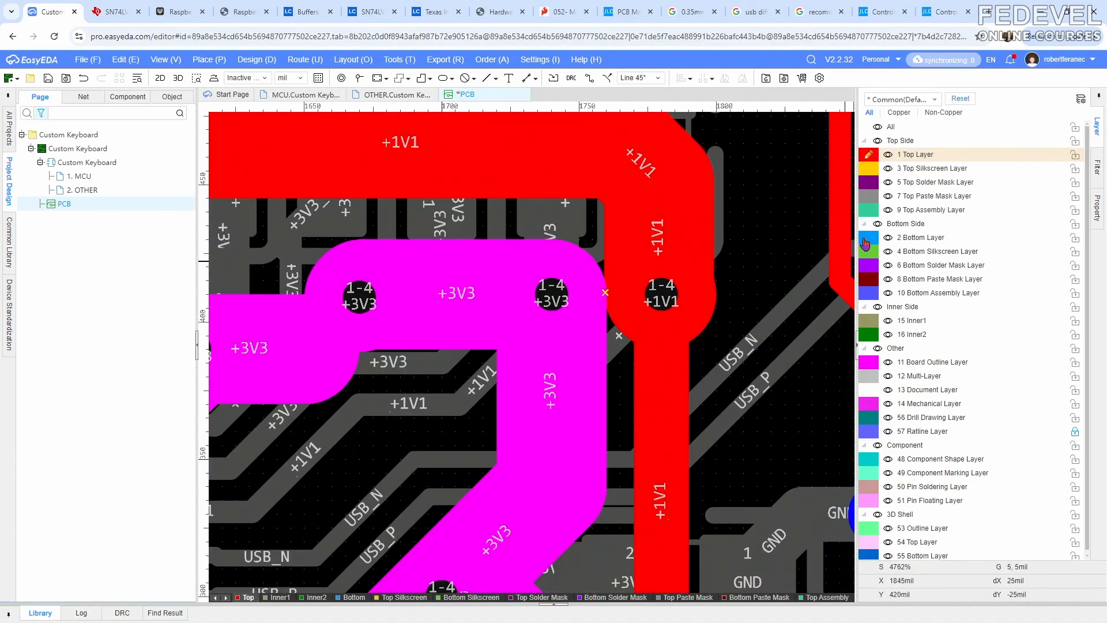
left_click(864, 242)
scroll(553, 326, "up", 1)
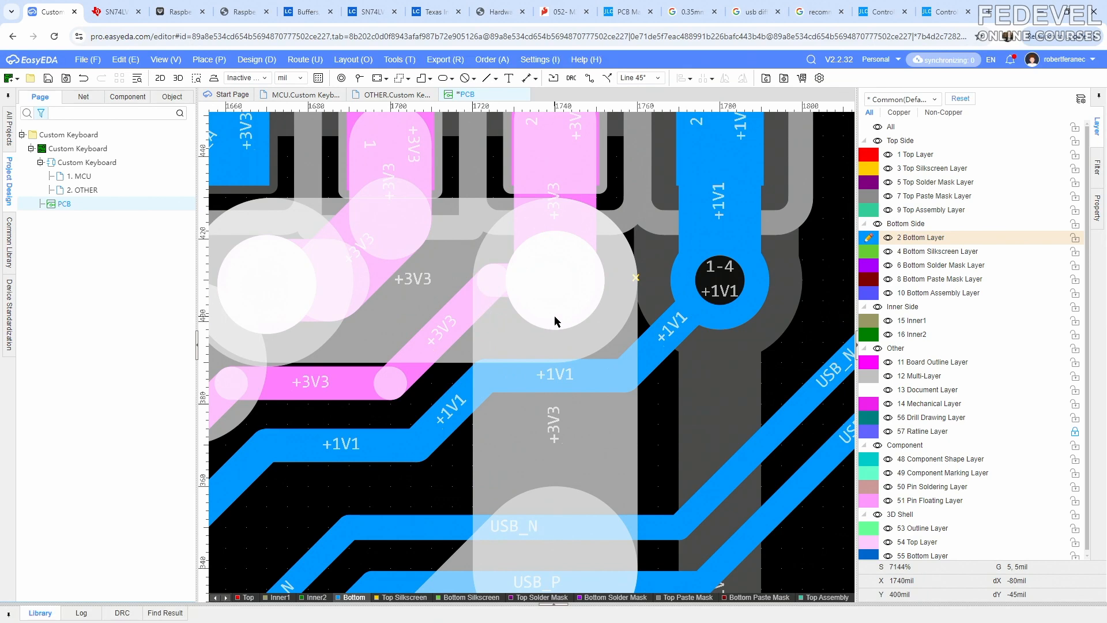
left_click_drag(555, 321, 508, 313)
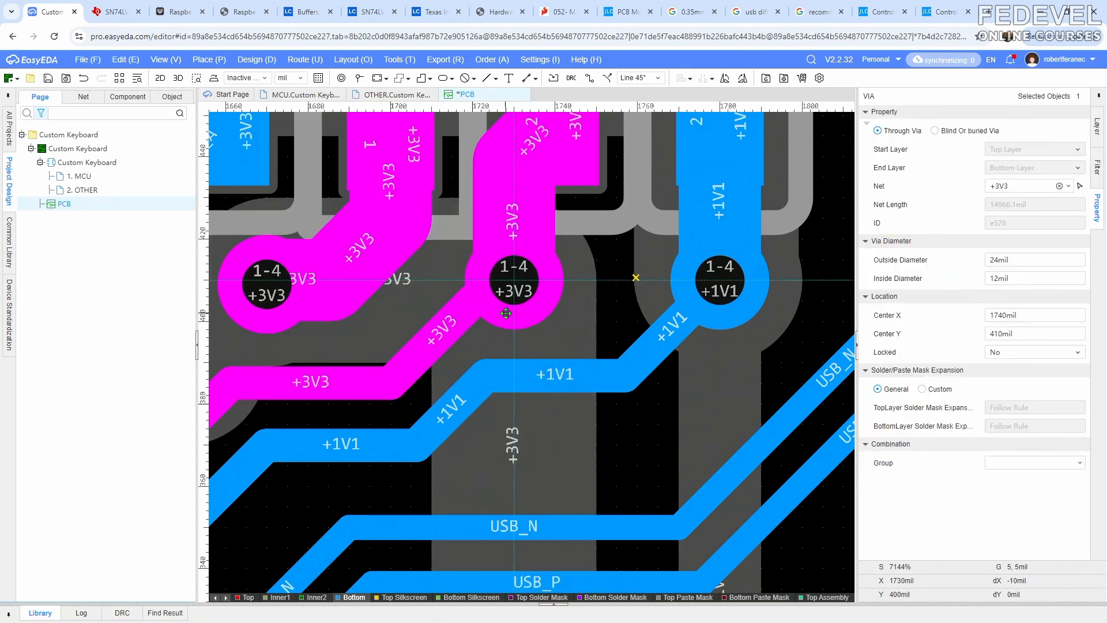
scroll(543, 304, "down", 1)
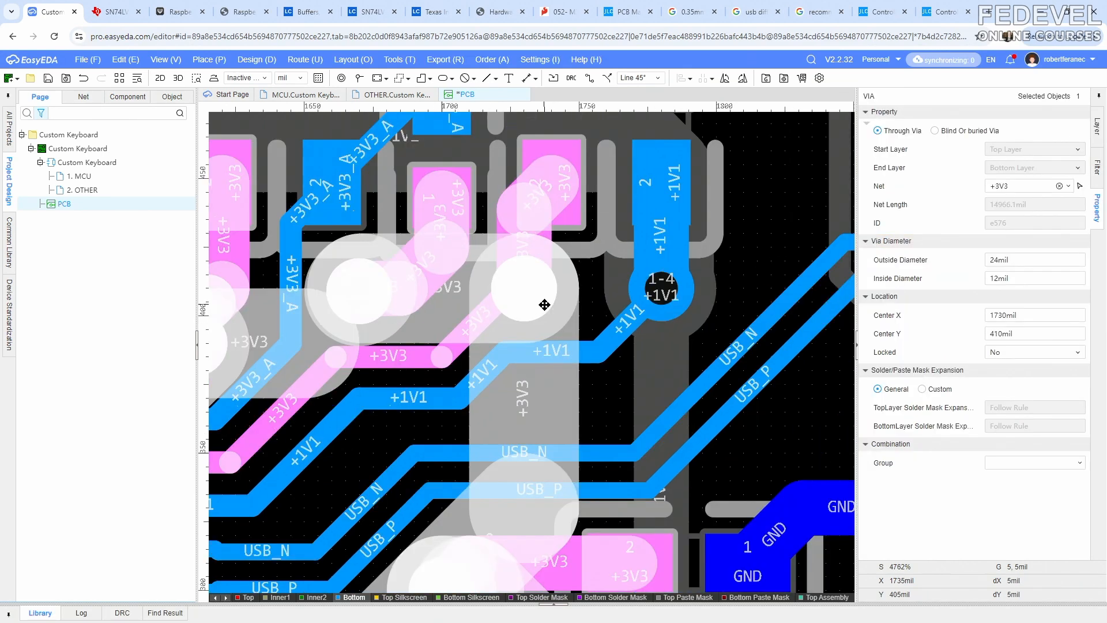
left_click(751, 272)
On the bottom layer, reshape the +3V3 track from the capacitor pad to the moved via and lower the horizontal +1V1 segment to Y 385 mil
left_click(558, 247)
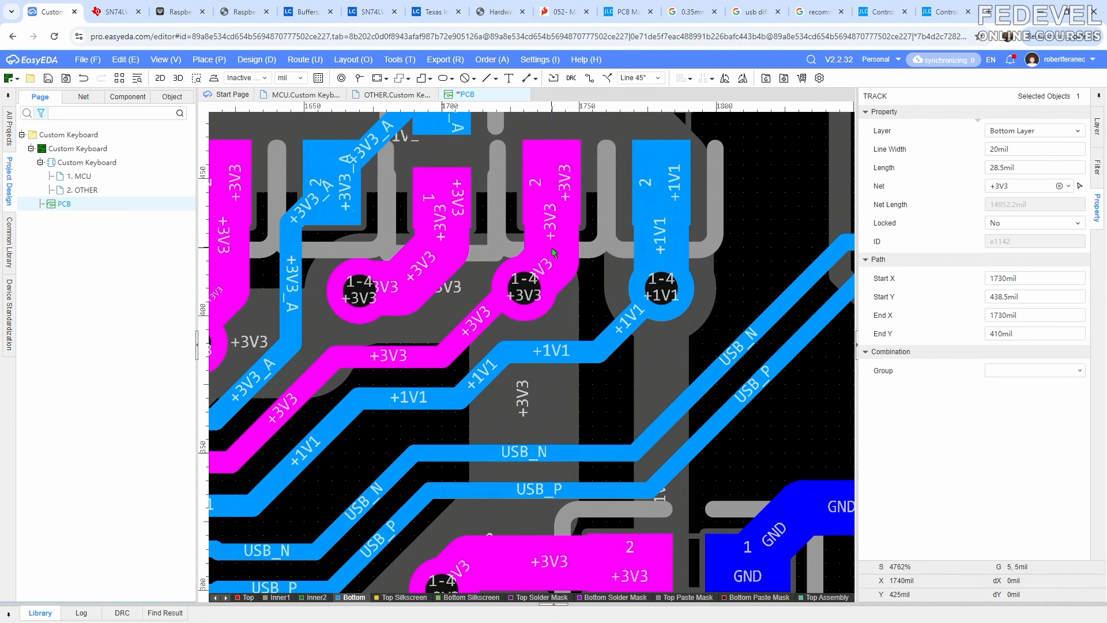
left_click_drag(555, 249, 477, 318)
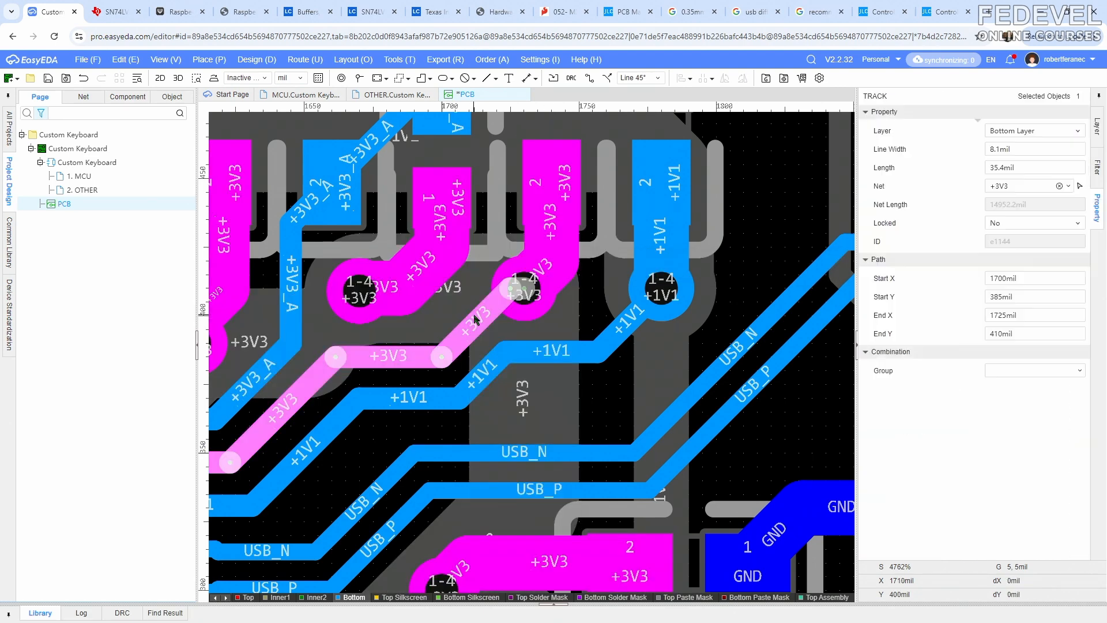
left_click(754, 244)
left_click(535, 356)
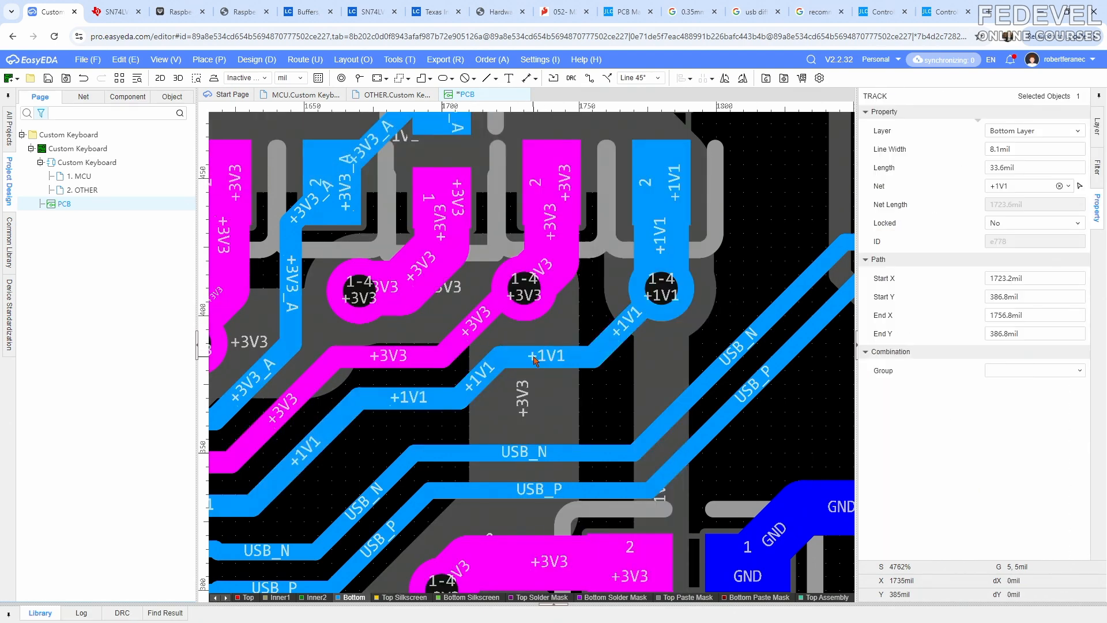
left_click(758, 257)
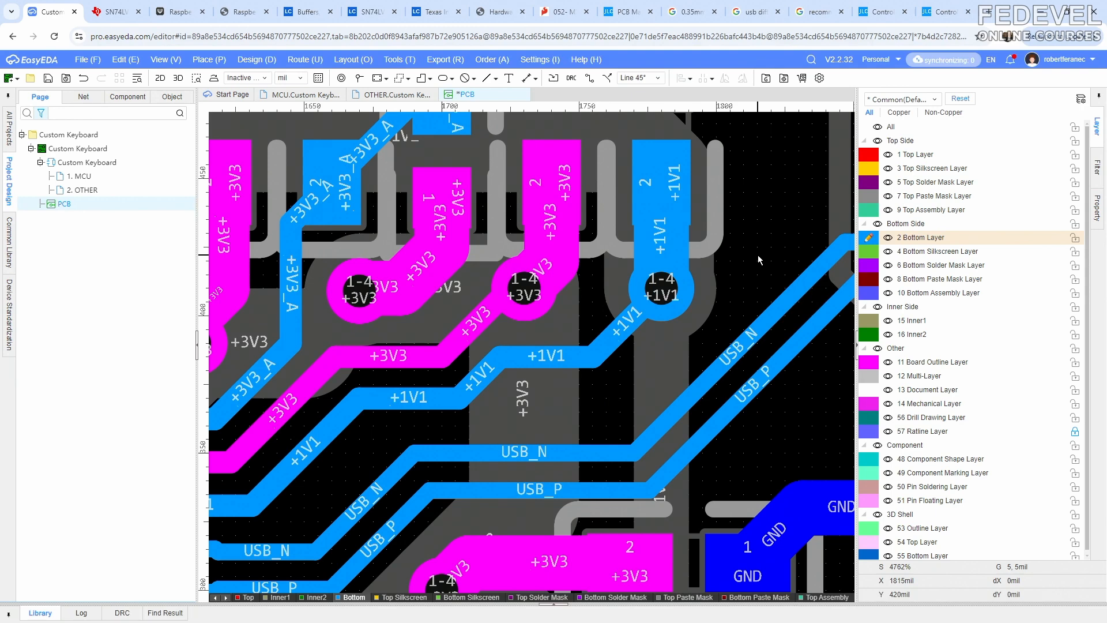
On the top layer, delete the vertical +1V1 segment above the +1V1 via and the short wide stub on that via
left_click(869, 157)
scroll(751, 197, "down", 1)
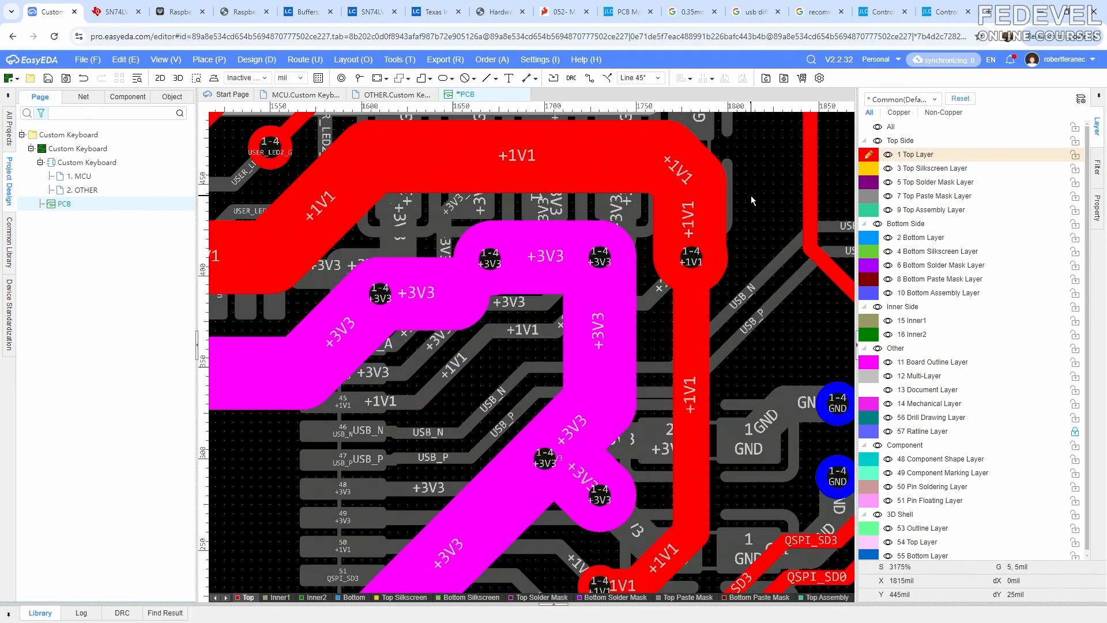
right_click_drag(761, 236, 686, 262)
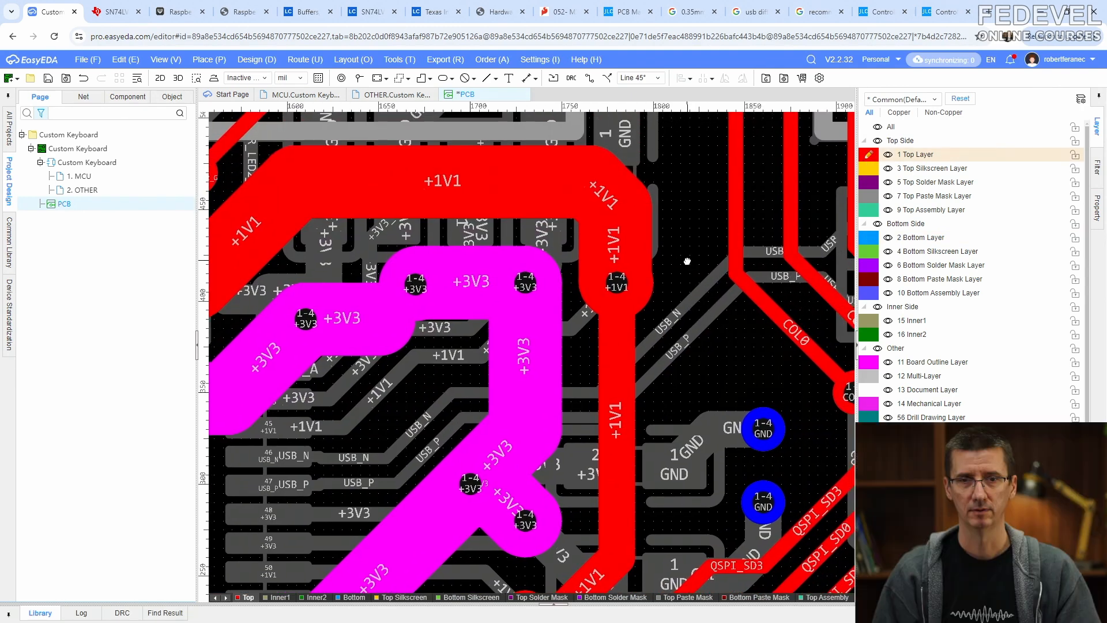
left_click(650, 242)
left_click(649, 241)
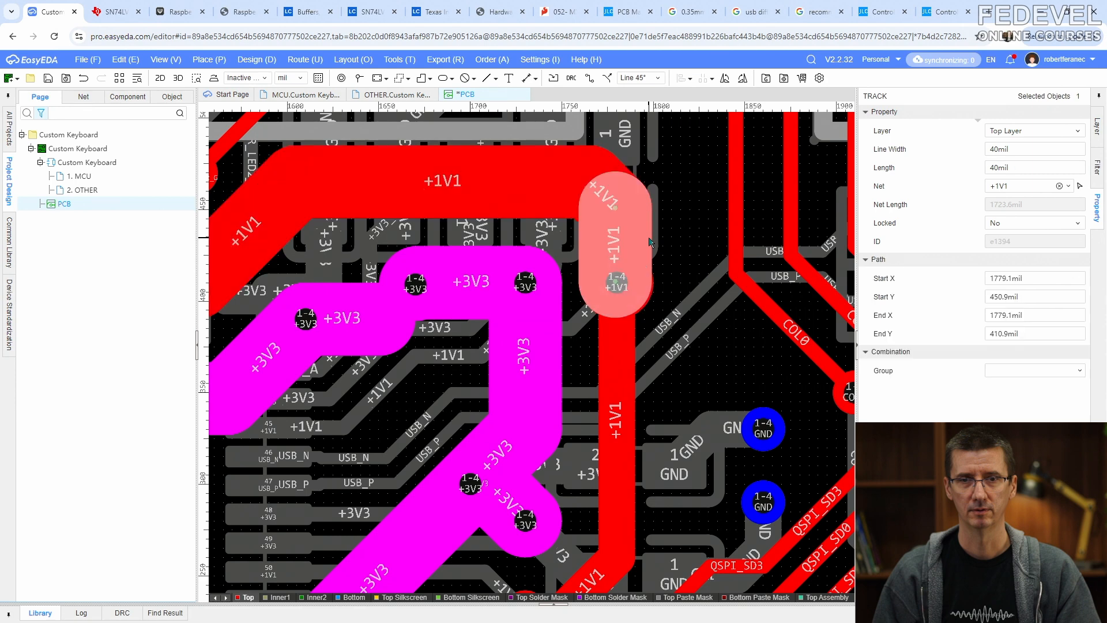
right_click(649, 241)
left_click(675, 378)
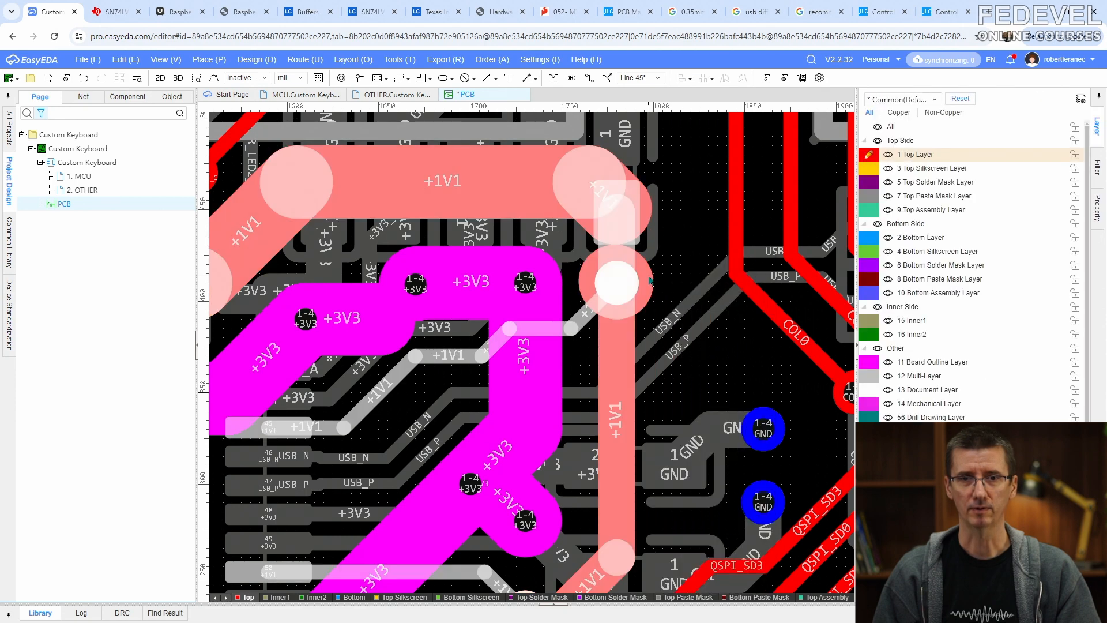
left_click(649, 281)
right_click(649, 280)
left_click(669, 399)
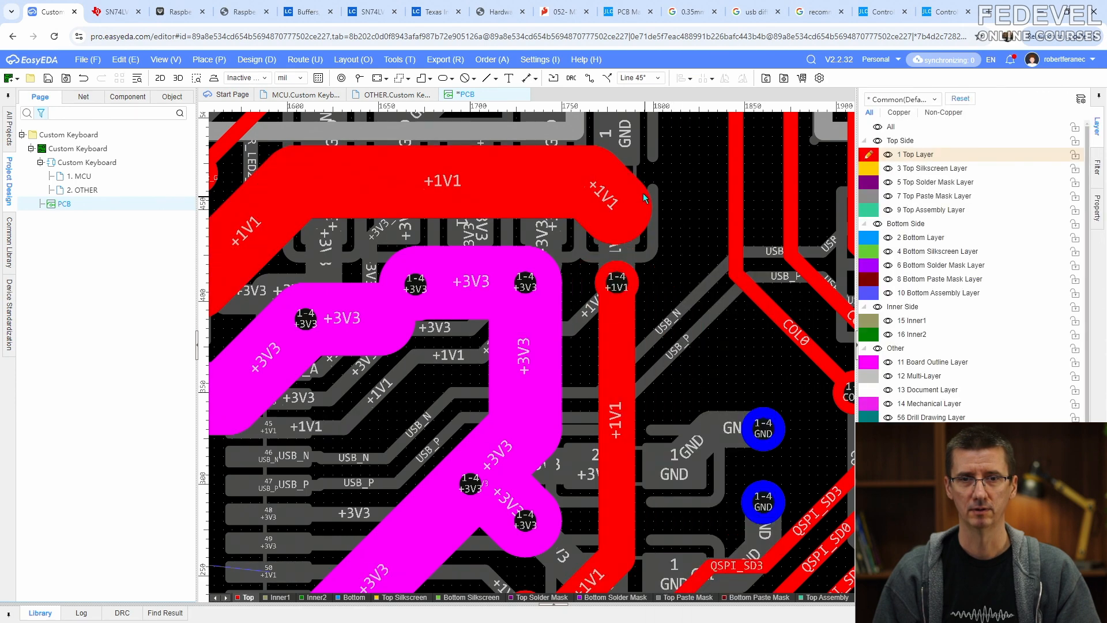
Delete the 20 mil long diagonal +1V1 segment at the end of the horizontal +1V1 track
double_click(641, 191)
left_click(641, 191)
right_click(642, 191)
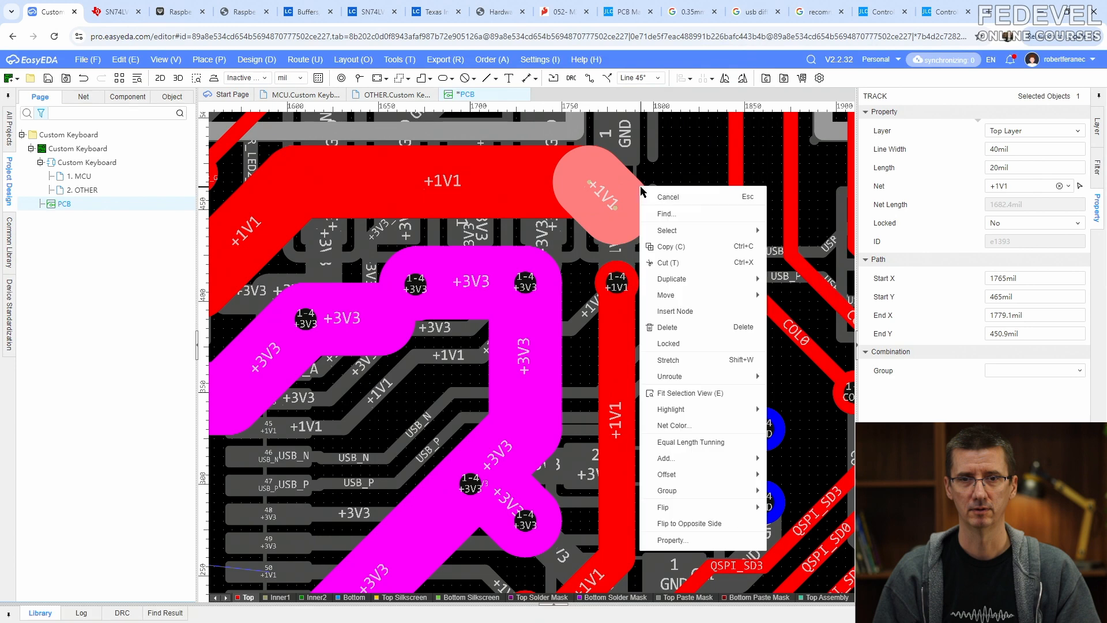
left_click(675, 324)
Set the three +1V1 track segments running down from the +1V1 via to a line width of 40 mil
left_click(623, 355)
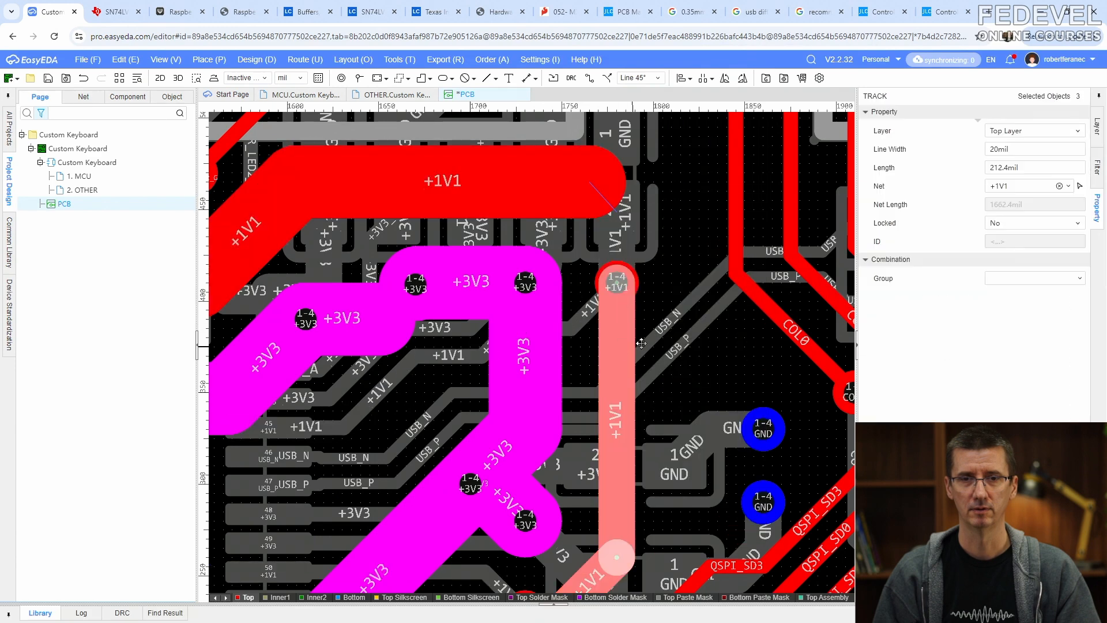
left_click(1014, 153)
type("40")
key("Return")
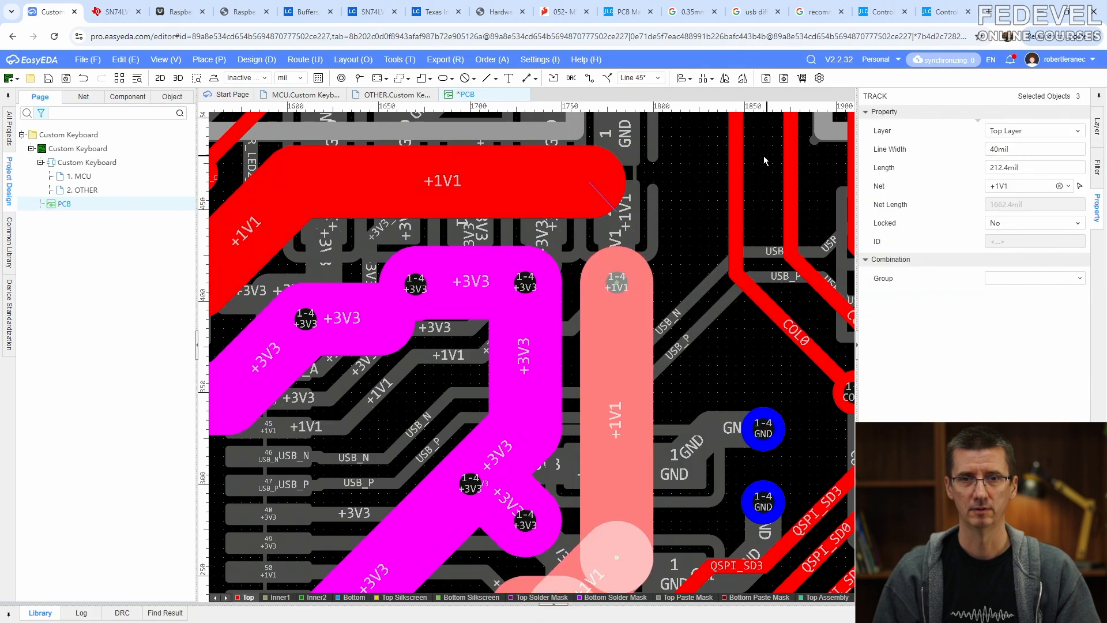
scroll(678, 158, "down", 1)
left_click(700, 292)
Route a 40 mil top-layer +1V1 track from the +1V1 via up to the end of the horizontal +1V1 track
right_click_drag(681, 211, 675, 272)
left_click(590, 78)
scroll(601, 199, "up", 1)
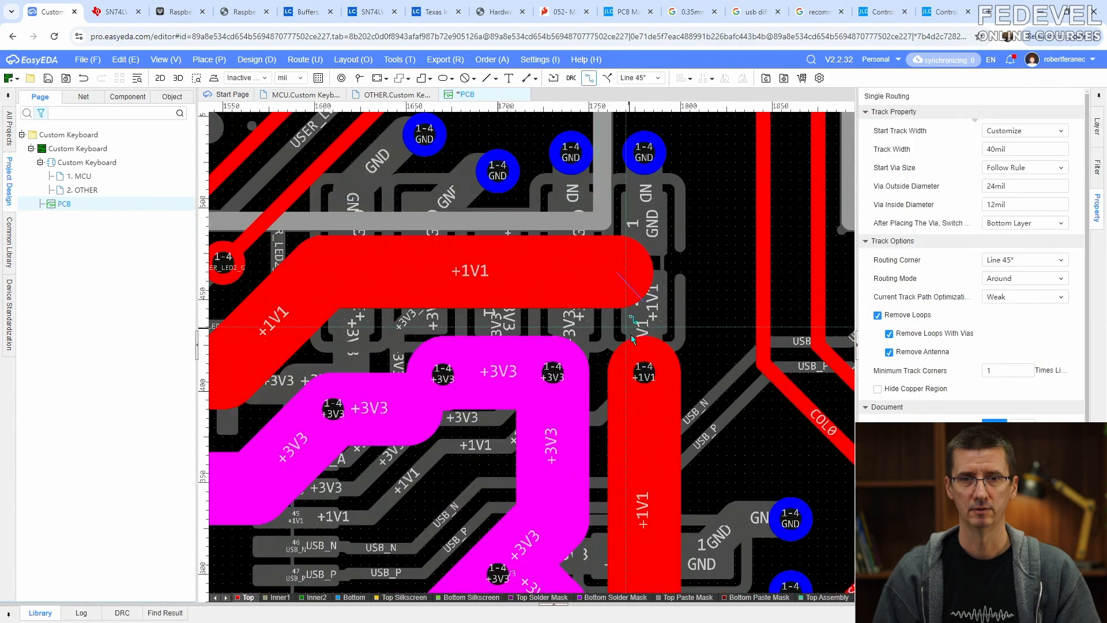
left_click(640, 368)
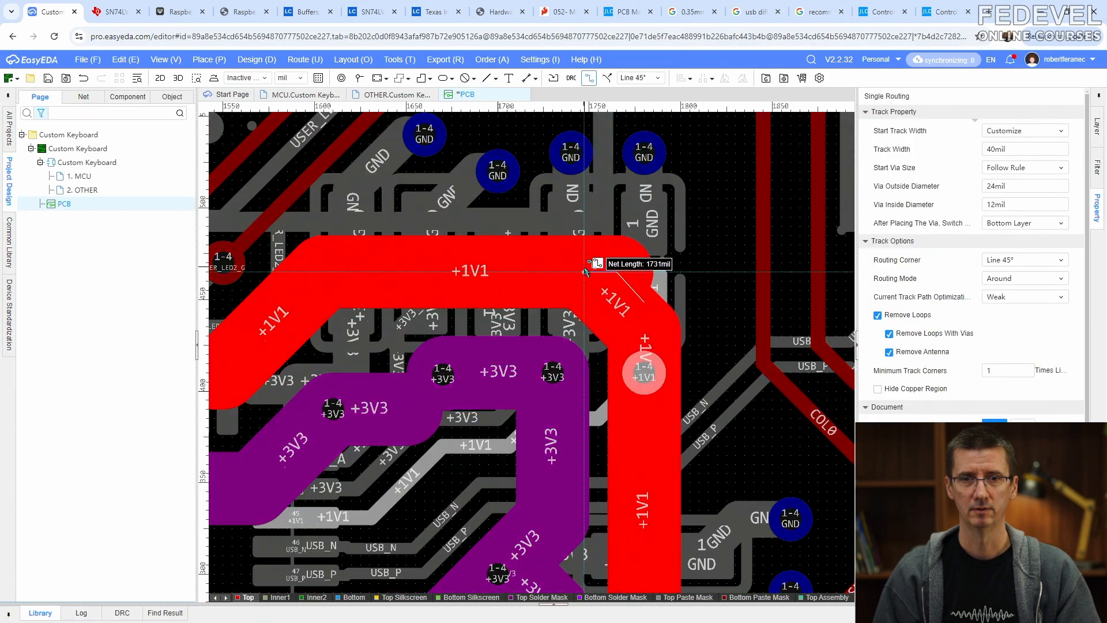
key("Escape")
key("Escape")
scroll(700, 246, "down", 1)
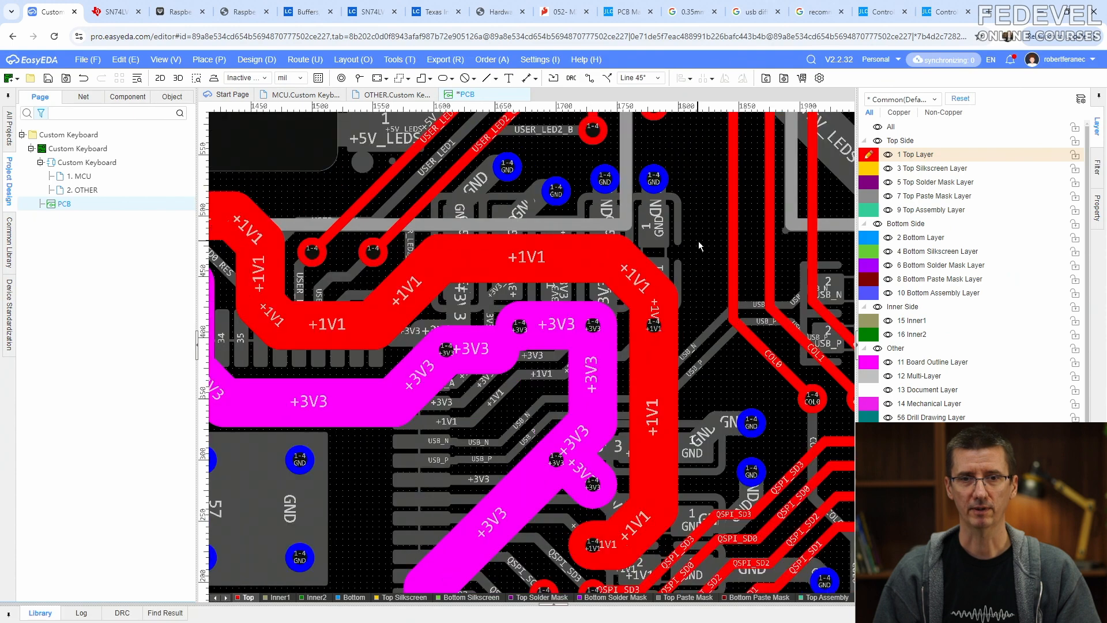
Fit the whole keyboard board in view and save the PCB
scroll(700, 245, "down", 1)
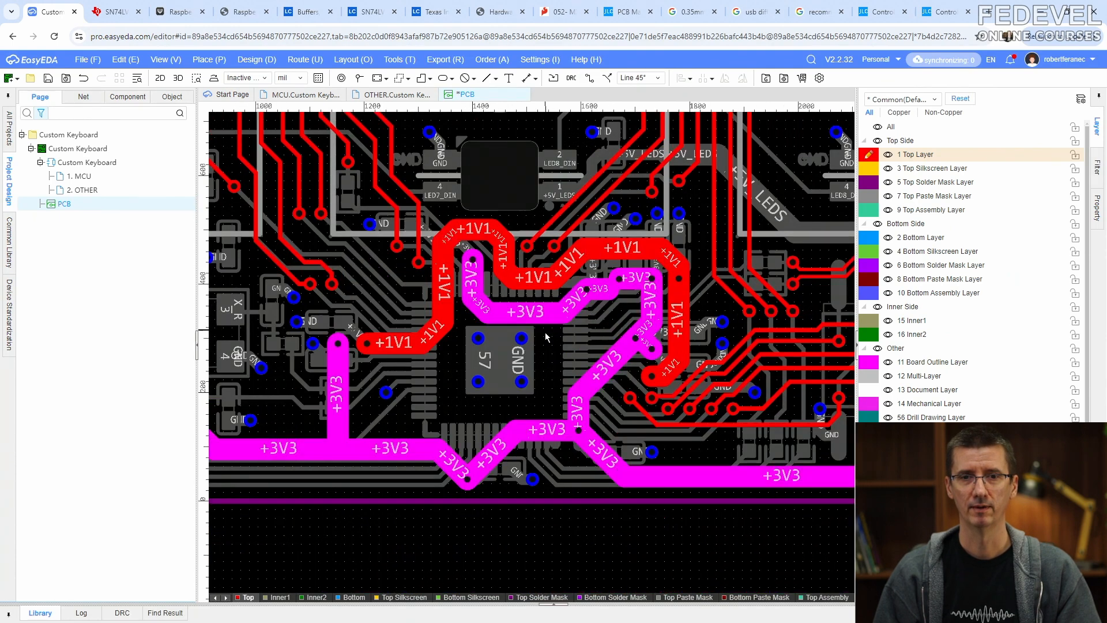
right_click_drag(546, 337, 577, 382)
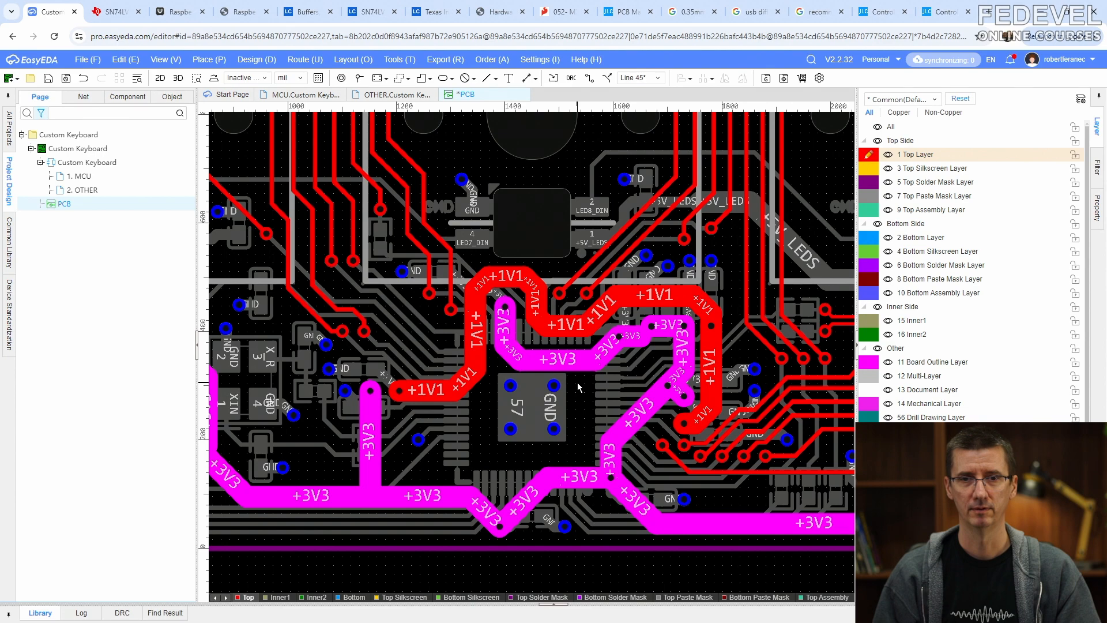
left_click(166, 59)
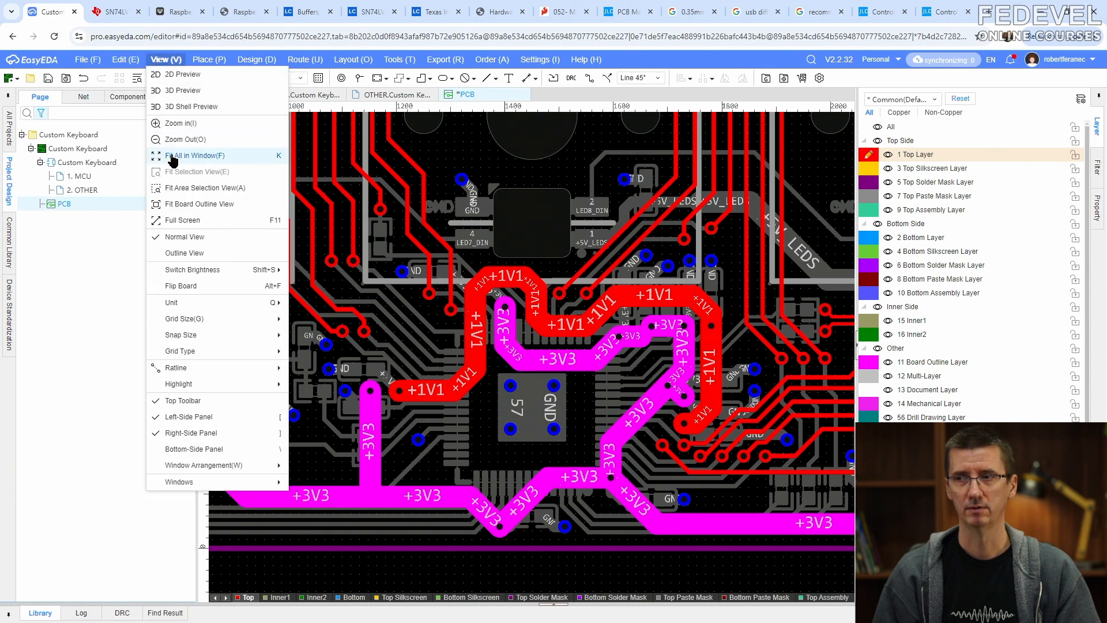
left_click(208, 154)
left_click(48, 79)
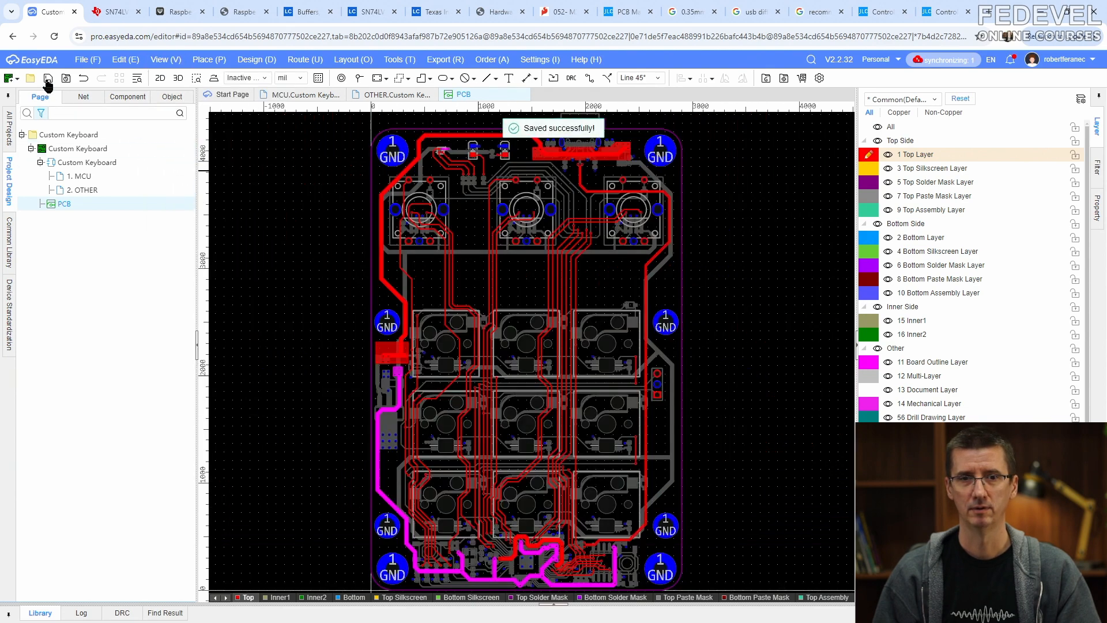
Start a polygon copper region on the top layer at X 790, Y 375 mil by the +3V3 pad and run its upper edge across the crystal
scroll(307, 310, "up", 5)
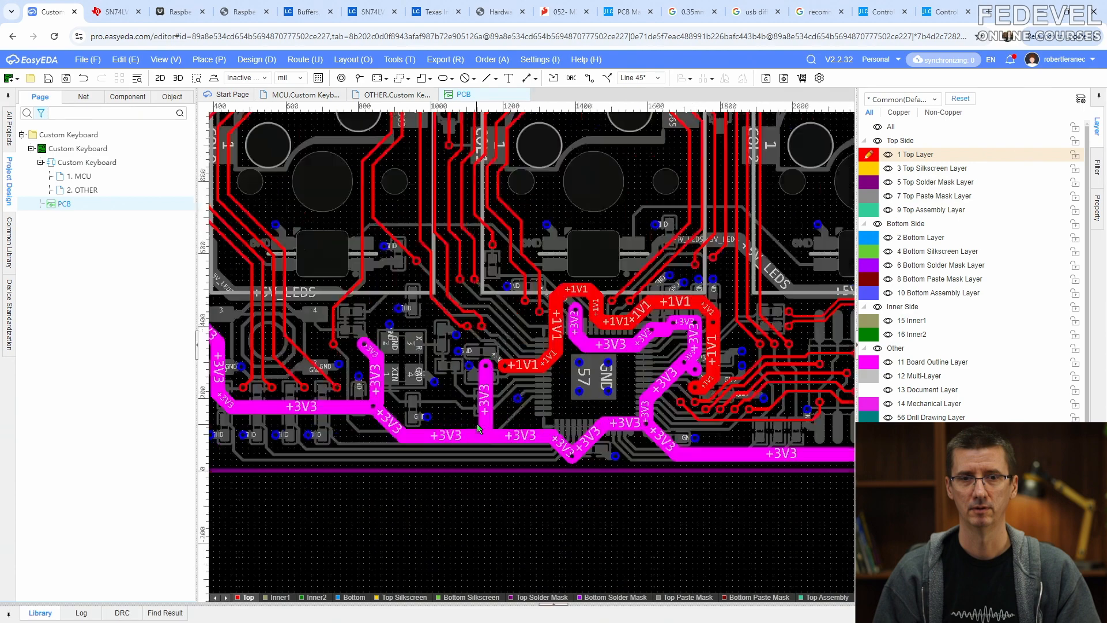
right_click_drag(548, 403, 530, 428)
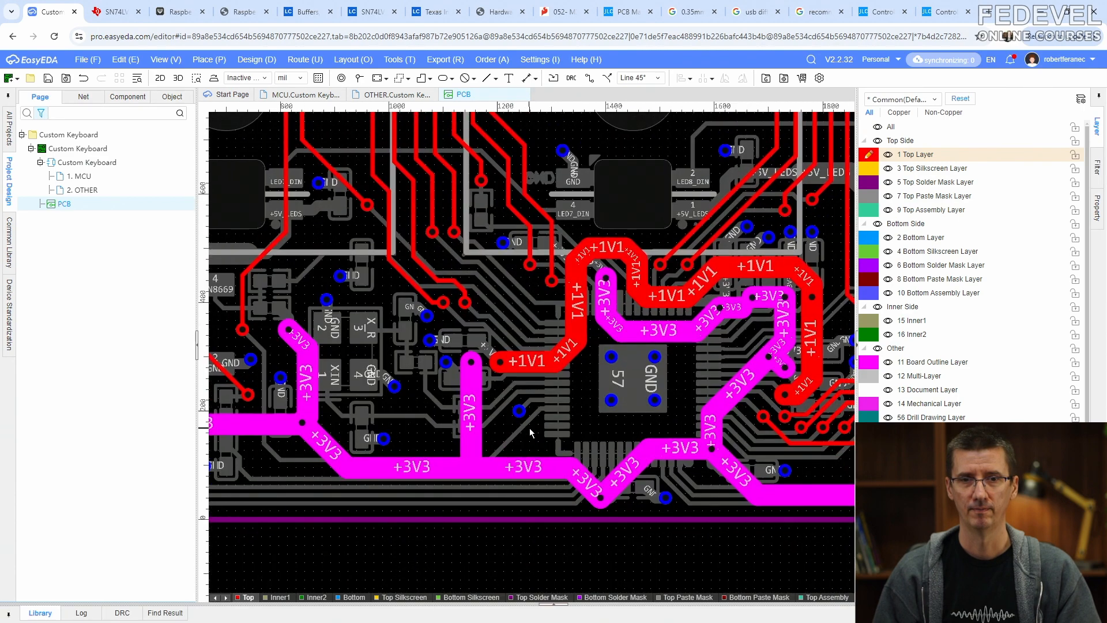
left_click(209, 59)
mouse_move(273, 173)
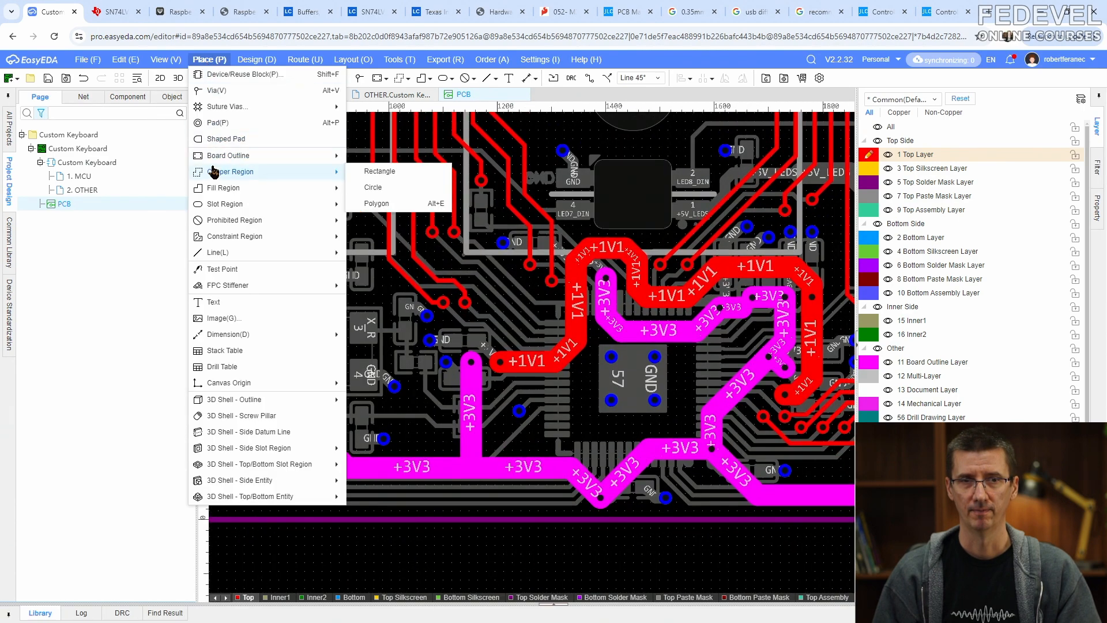
left_click(407, 203)
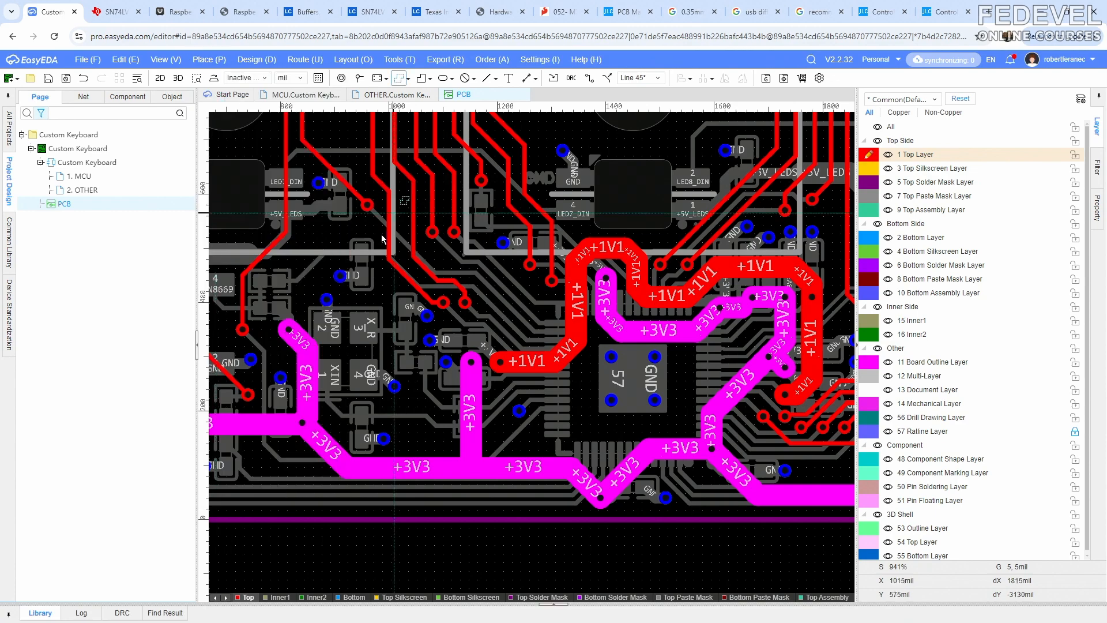
scroll(269, 330, "up", 2)
scroll(269, 330, "up", 3)
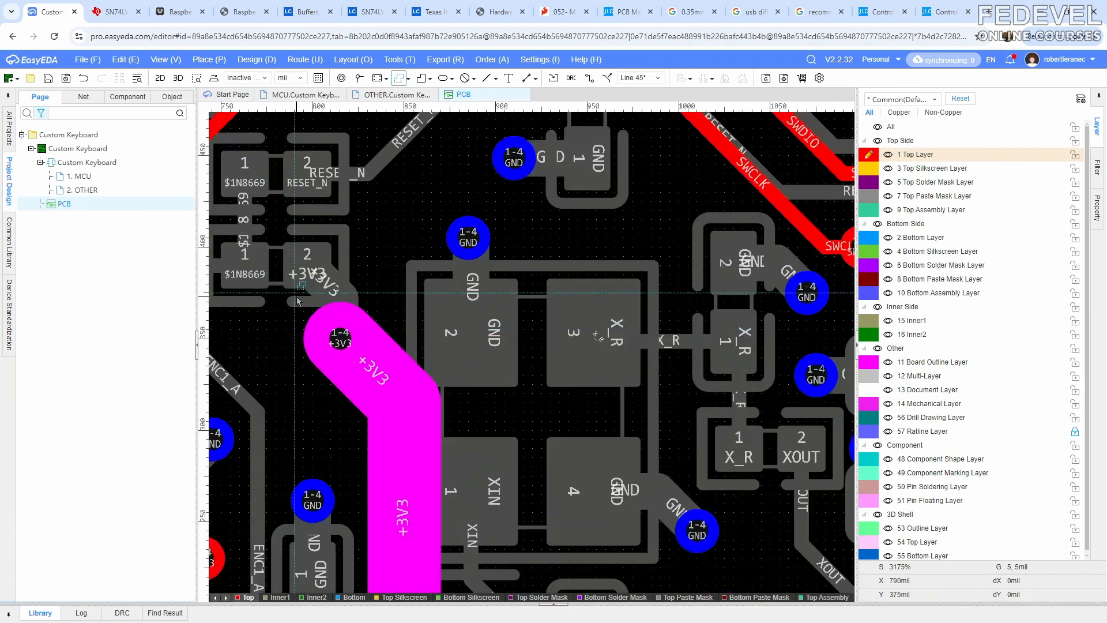
left_click(298, 301)
scroll(297, 301, "down", 1)
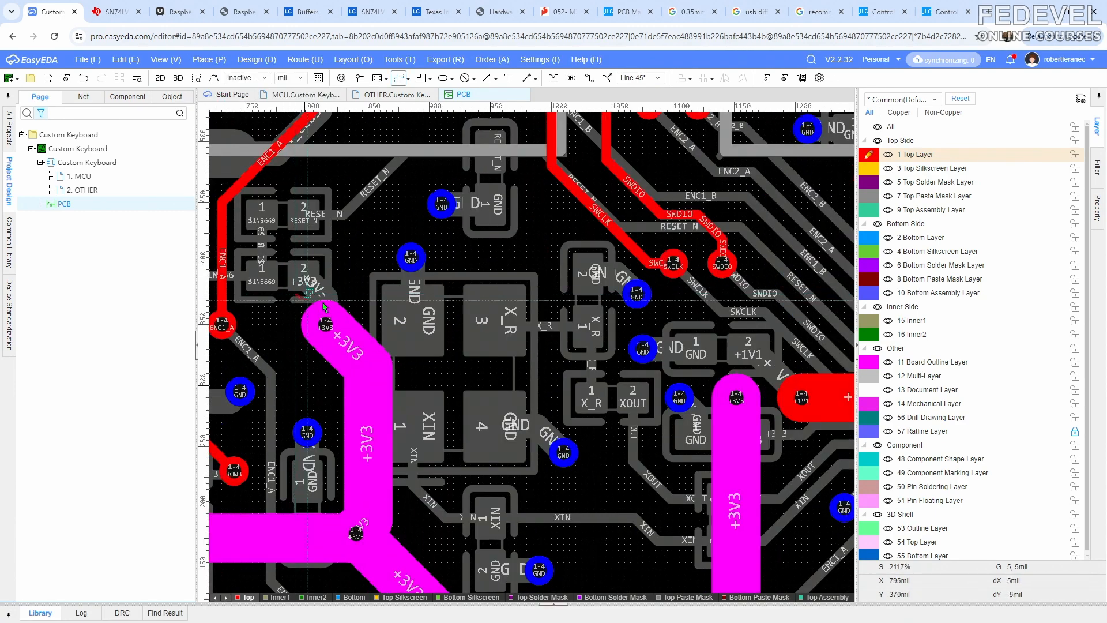
left_click(535, 295)
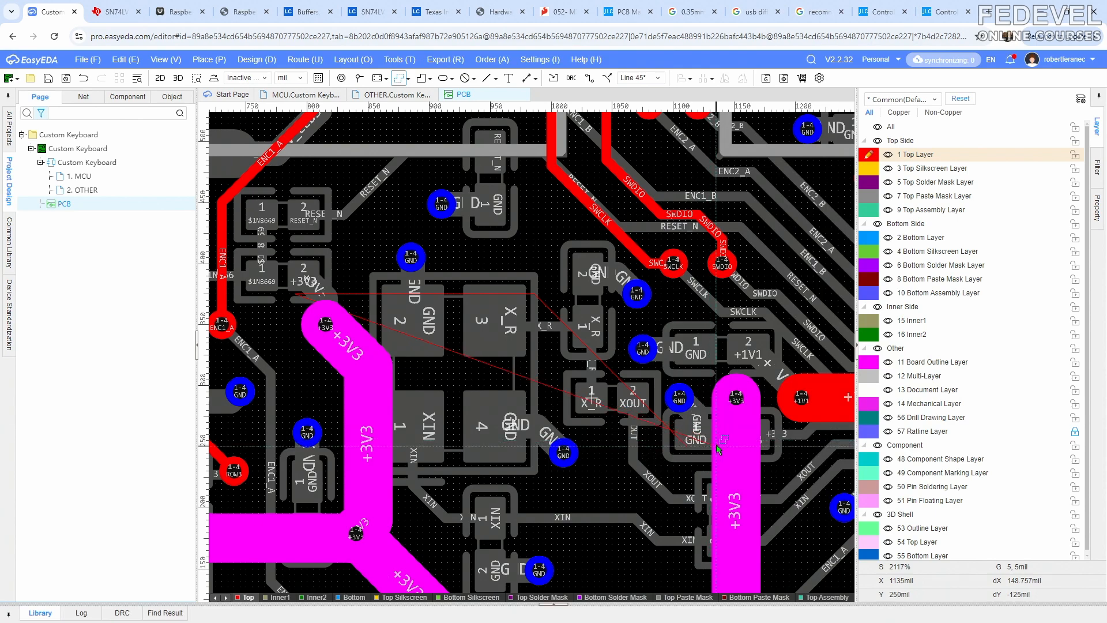
Continue the region outline below the lower-left +1V1 track and up beside the microcontroller's GND pad to the +3V3 track
right_click_drag(778, 448, 577, 413)
left_click(633, 410)
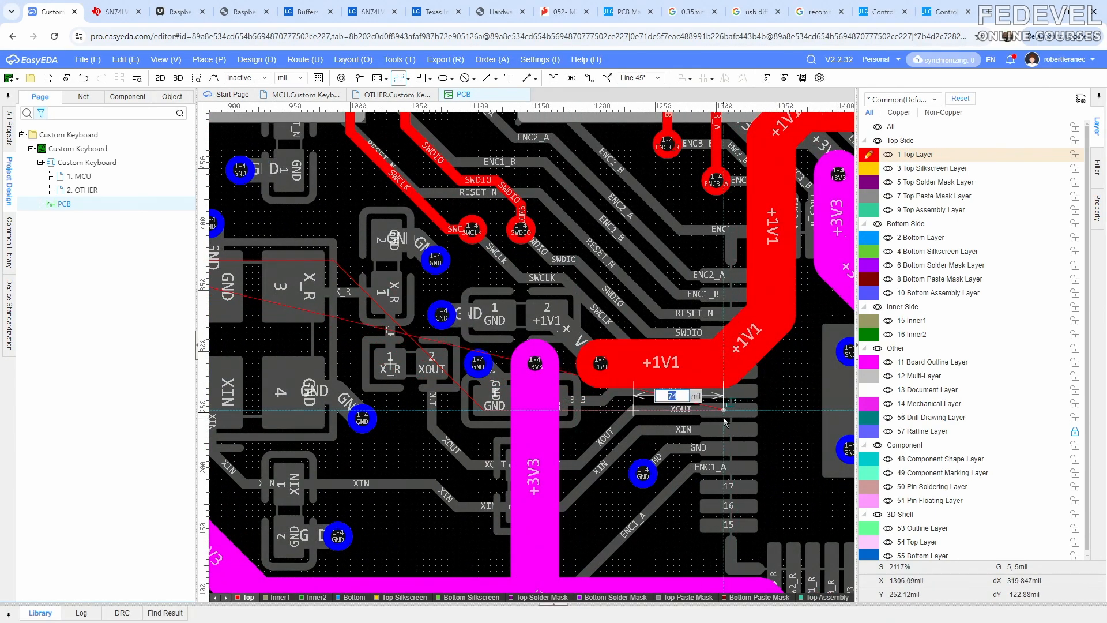
left_click(723, 417)
right_click_drag(773, 403, 633, 468)
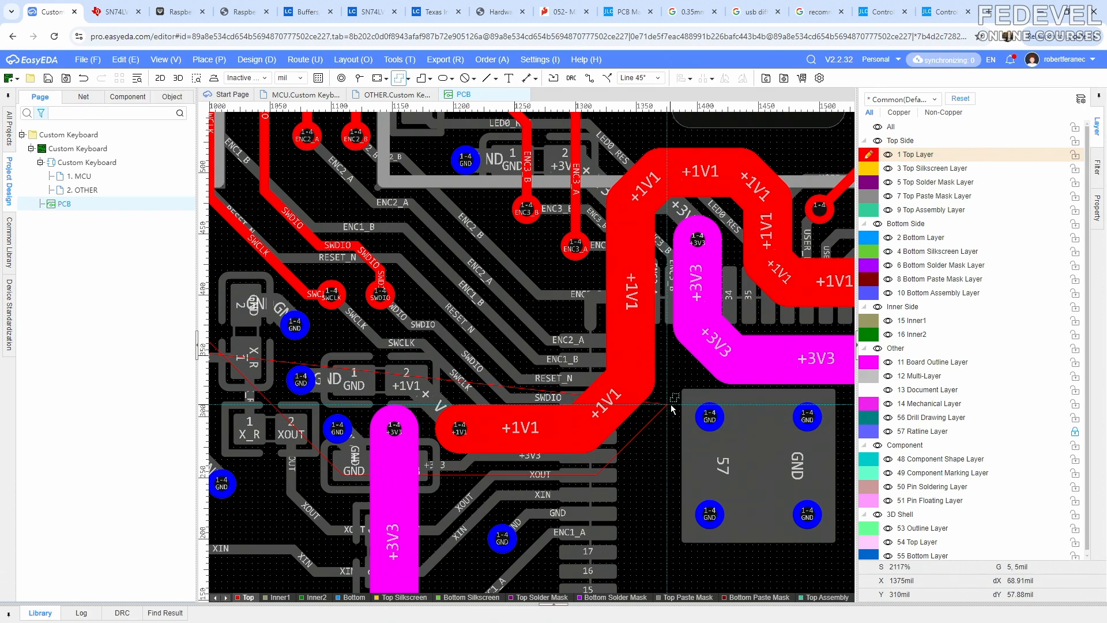
left_click(683, 331)
right_click_drag(683, 332, 455, 337)
right_click_drag(685, 339, 547, 385)
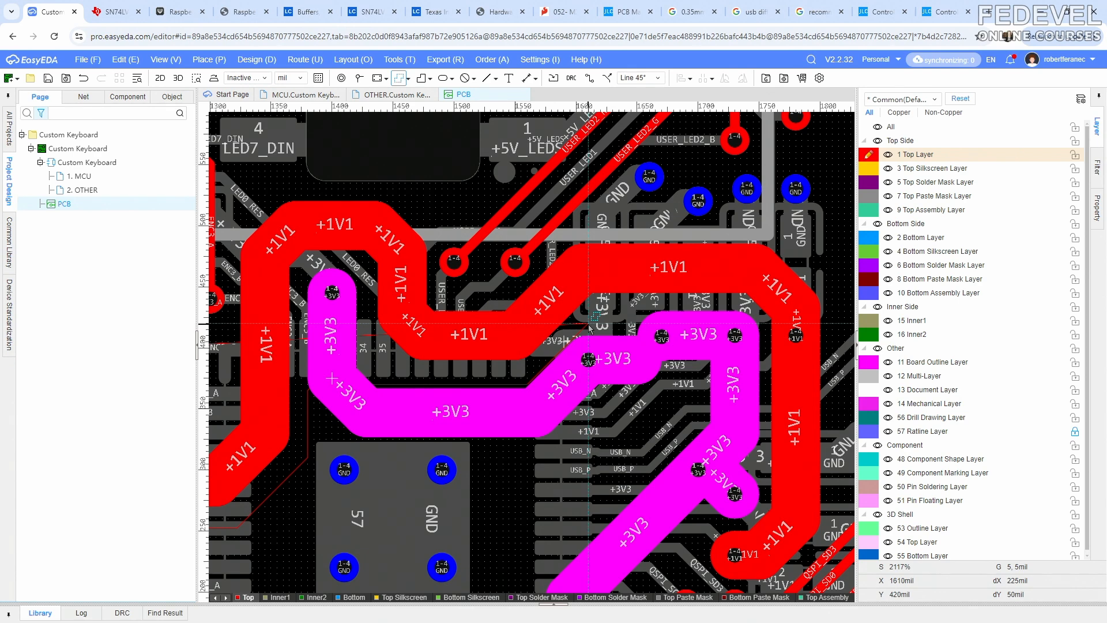
Extend the region outline between the +3V3 and +1V1 tracks, around the +3V3 vias and down the microcontroller's right side
scroll(556, 369, "up", 3)
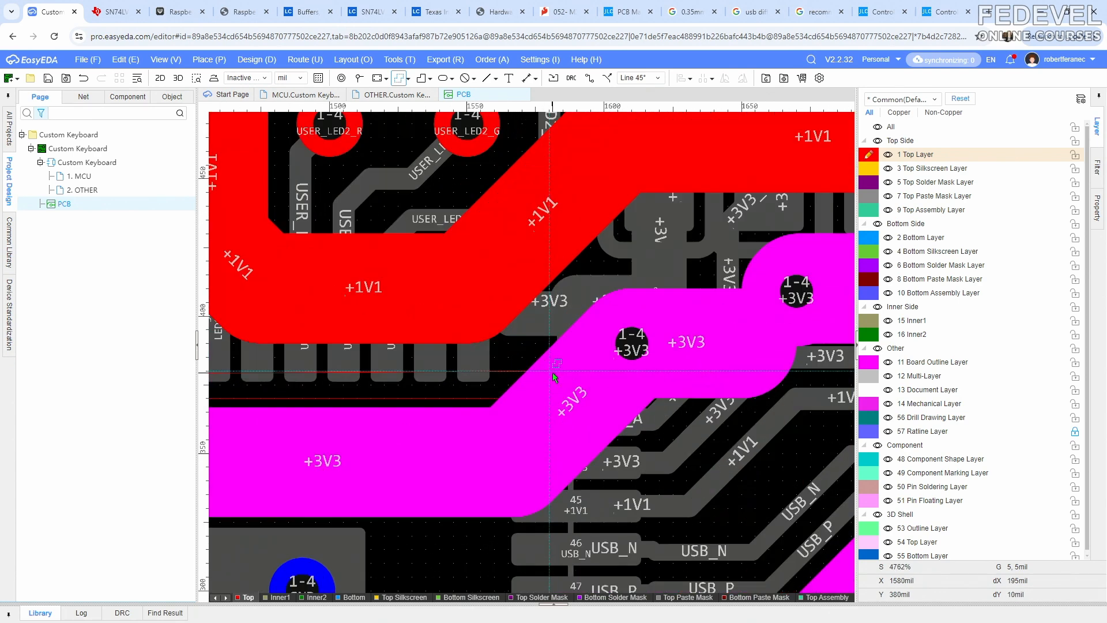
scroll(552, 373, "down", 1)
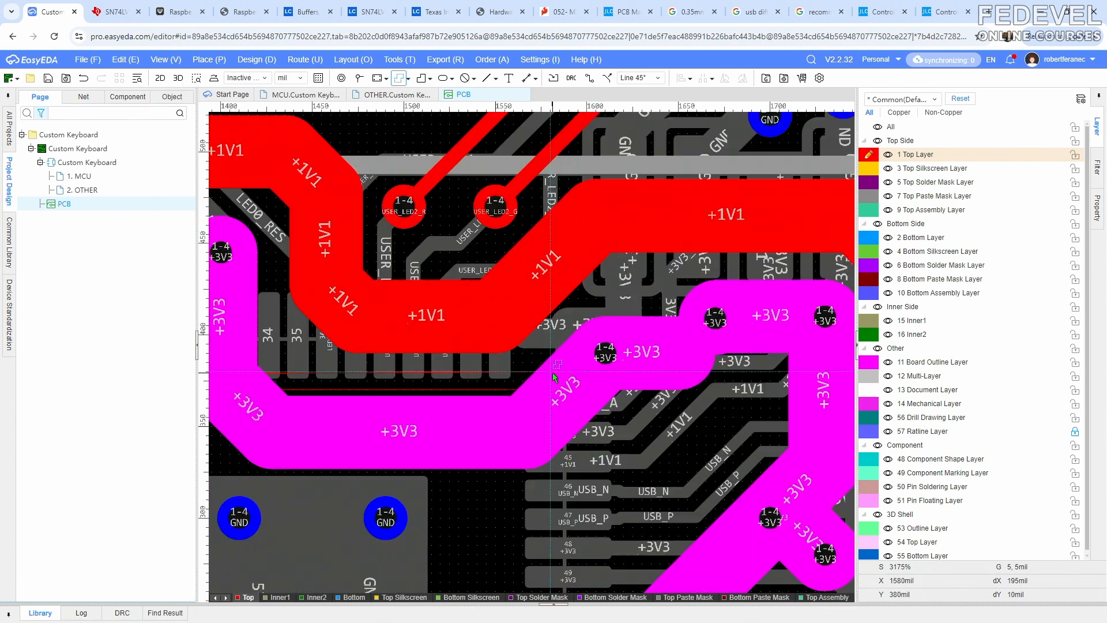
left_click(604, 336)
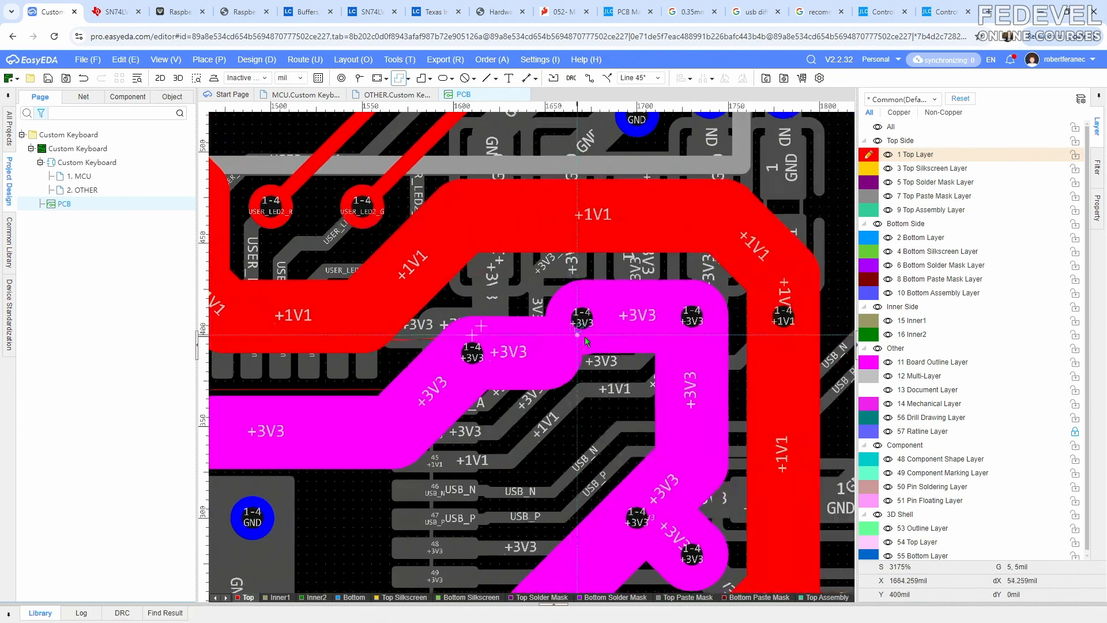
left_click(711, 347)
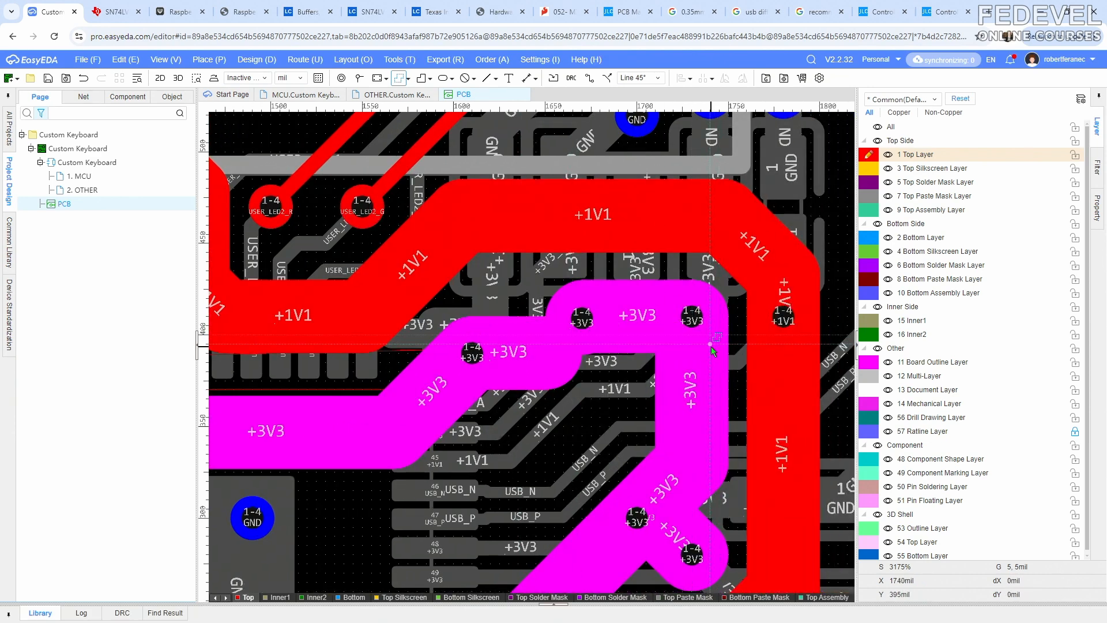
right_click_drag(705, 497, 711, 332)
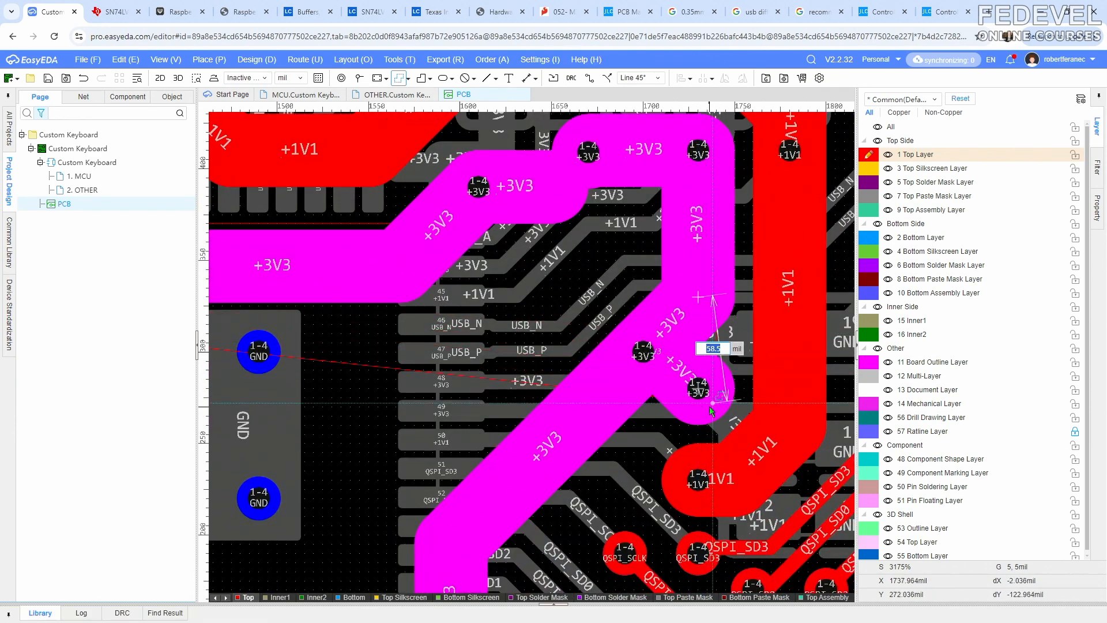
left_click(709, 362)
Carry the region outline down past the QSPI vias and the lower-right +3V3 junction towards the board's bottom edge
right_click_drag(623, 448, 680, 231)
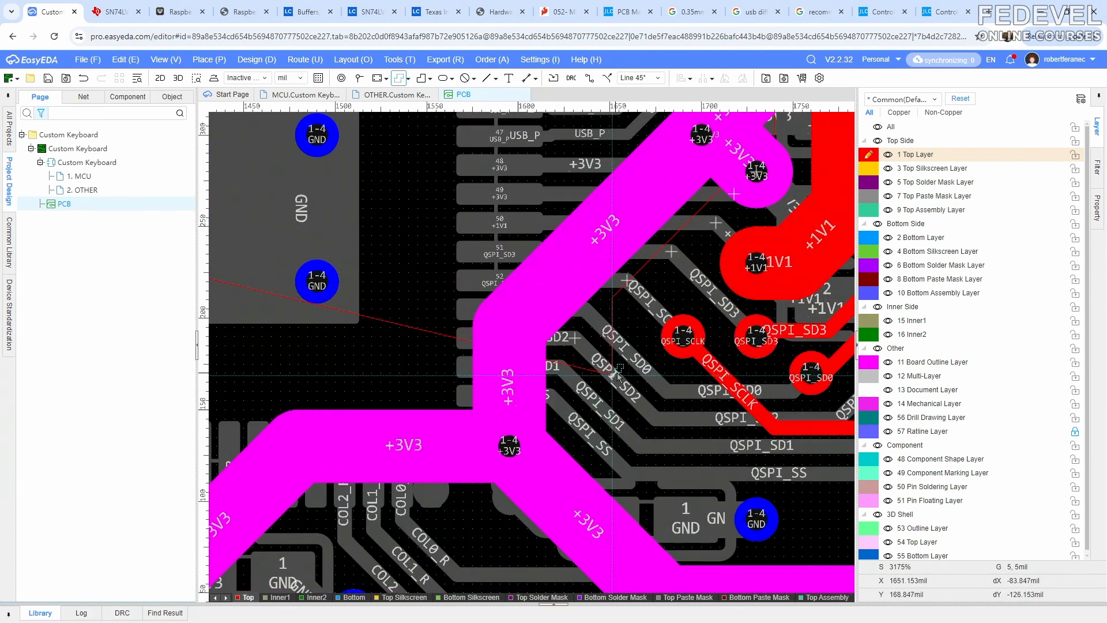
right_click_drag(565, 531, 579, 411)
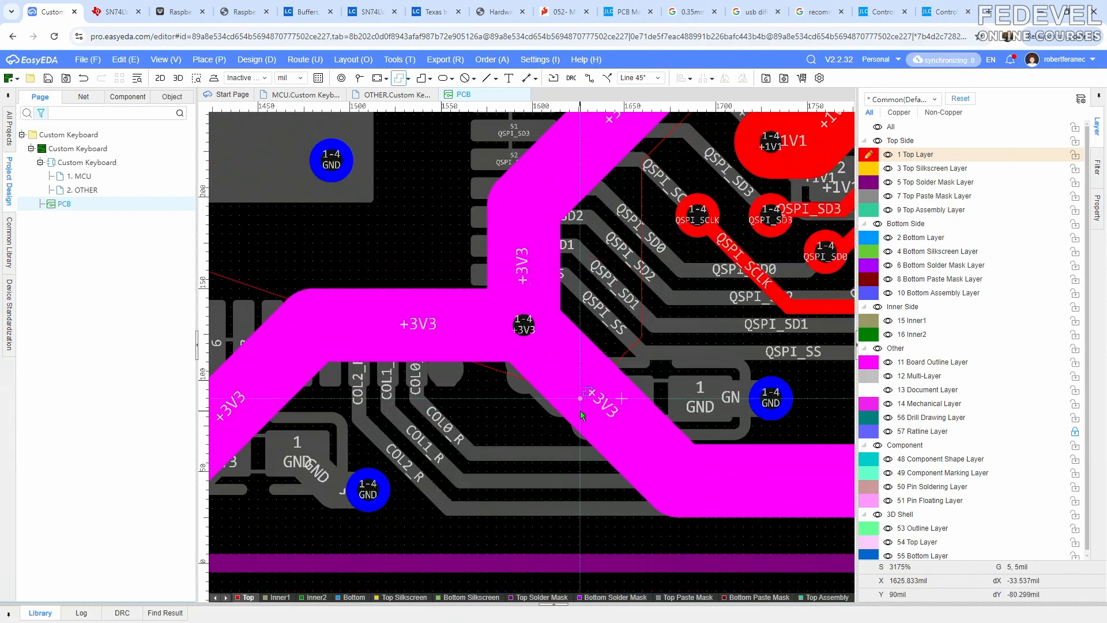
scroll(569, 442, "down", 5)
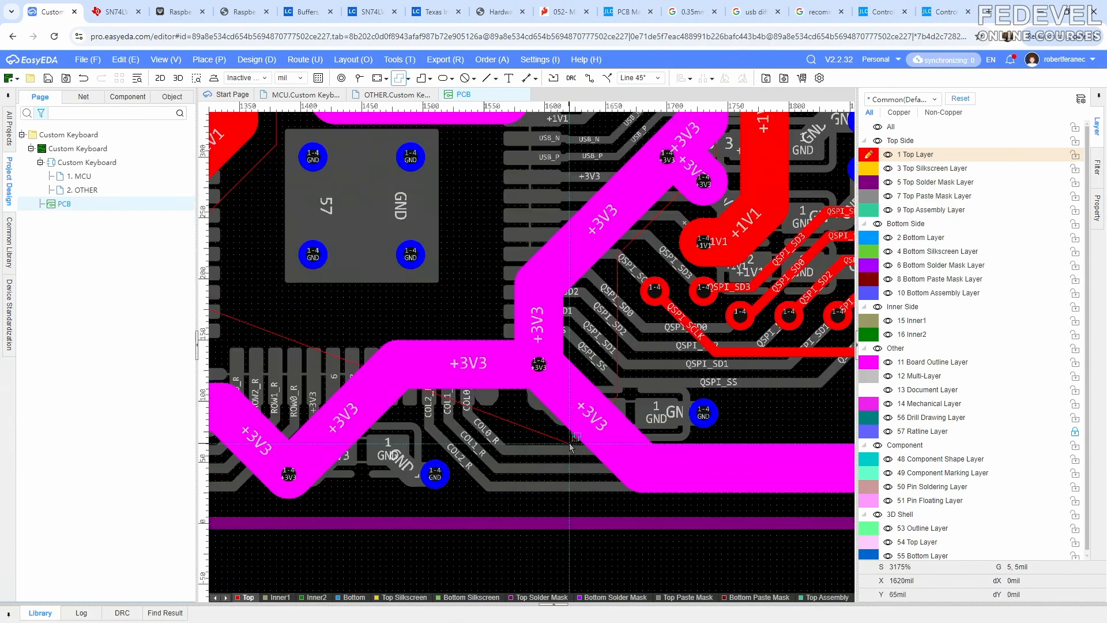
scroll(531, 421, "up", 5)
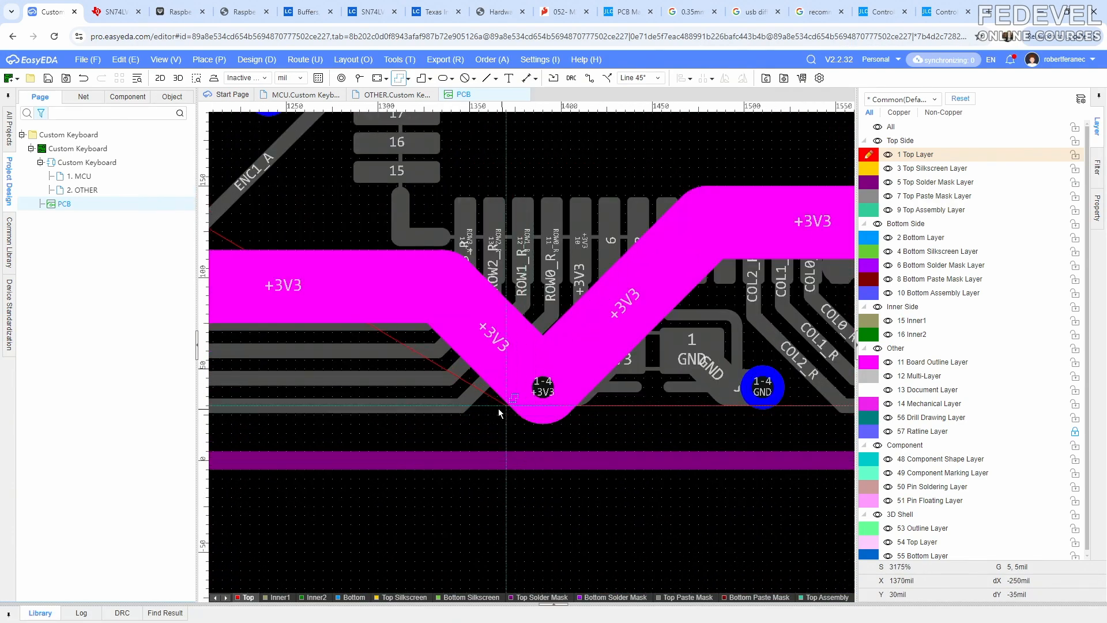
Run the region outline along the bottom edge at Y 25 mil and close it at the starting corner X 790, Y 375 mil
scroll(464, 415, "down", 6)
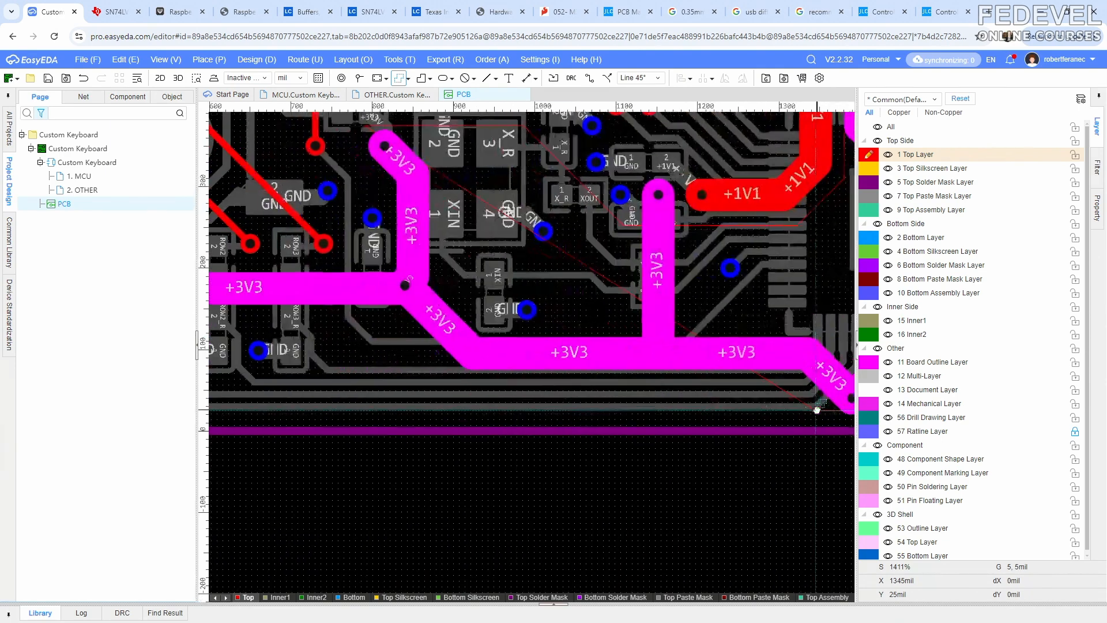
scroll(564, 432, "up", 1)
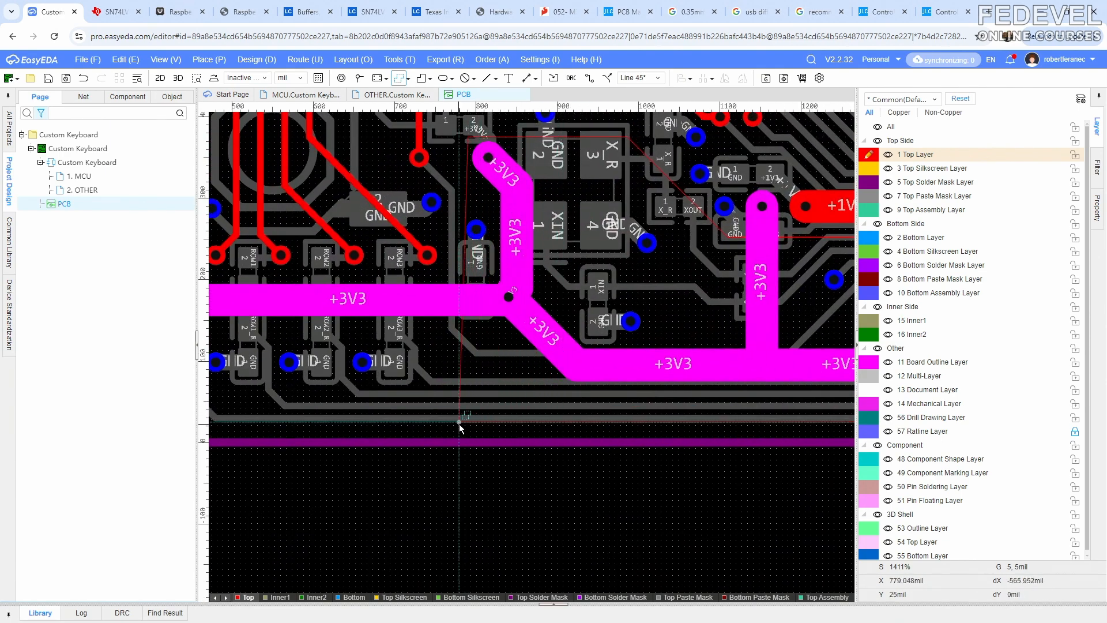
scroll(478, 425, "up", 2)
scroll(475, 424, "down", 3)
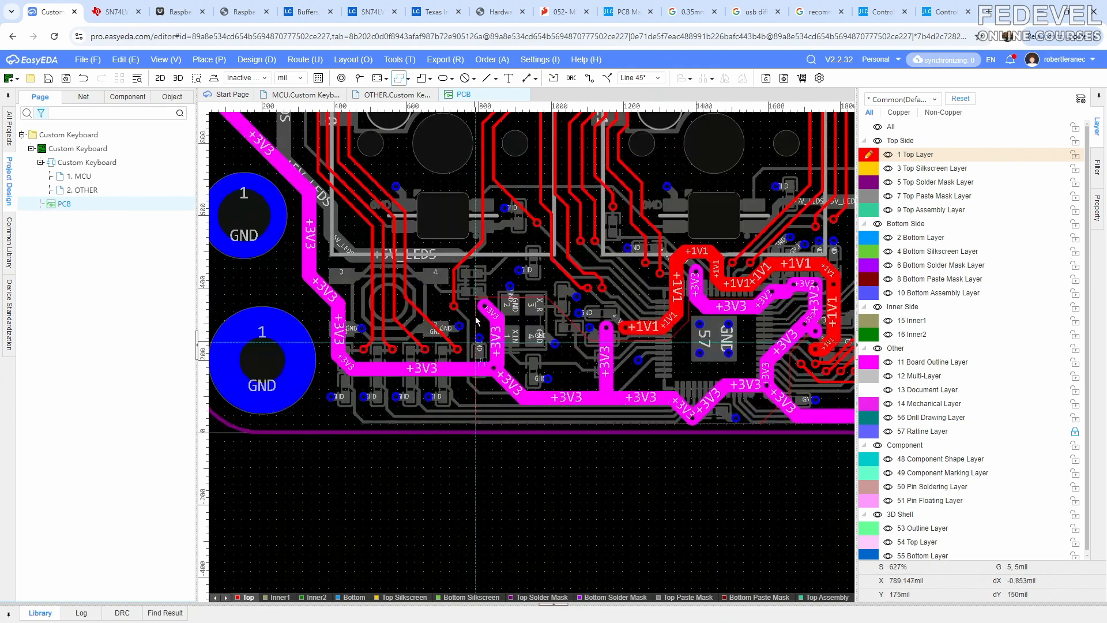
scroll(478, 249, "up", 5)
left_click(476, 224)
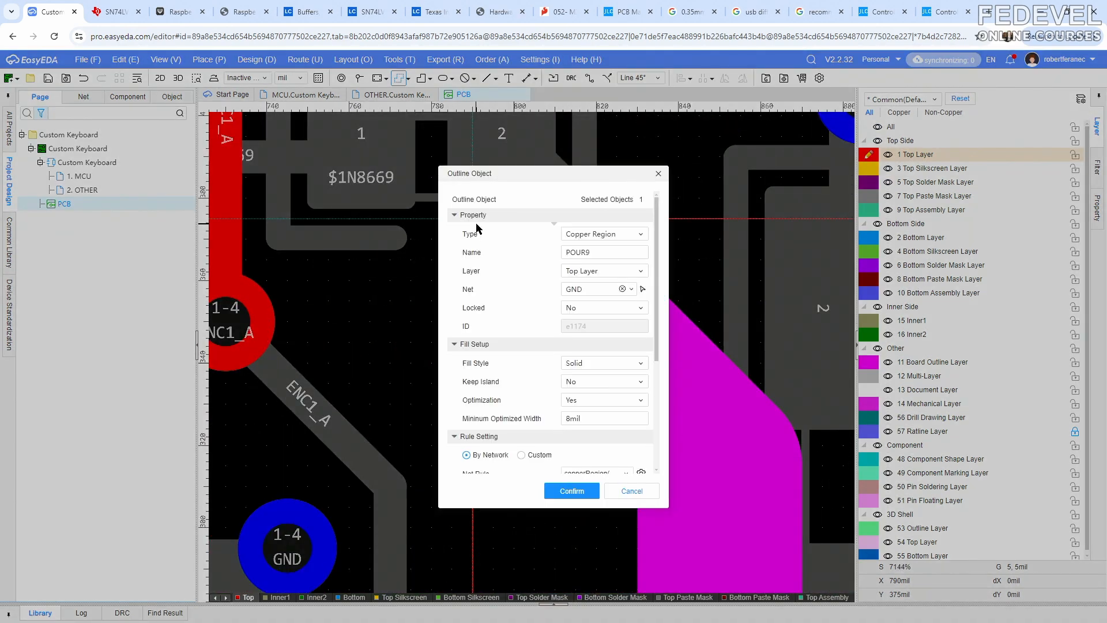
Assign the +3V3 net to the top-layer copper region, confirm its properties and finish placing regions
left_click(643, 290)
scroll(554, 177, "down", 1)
left_click(573, 275)
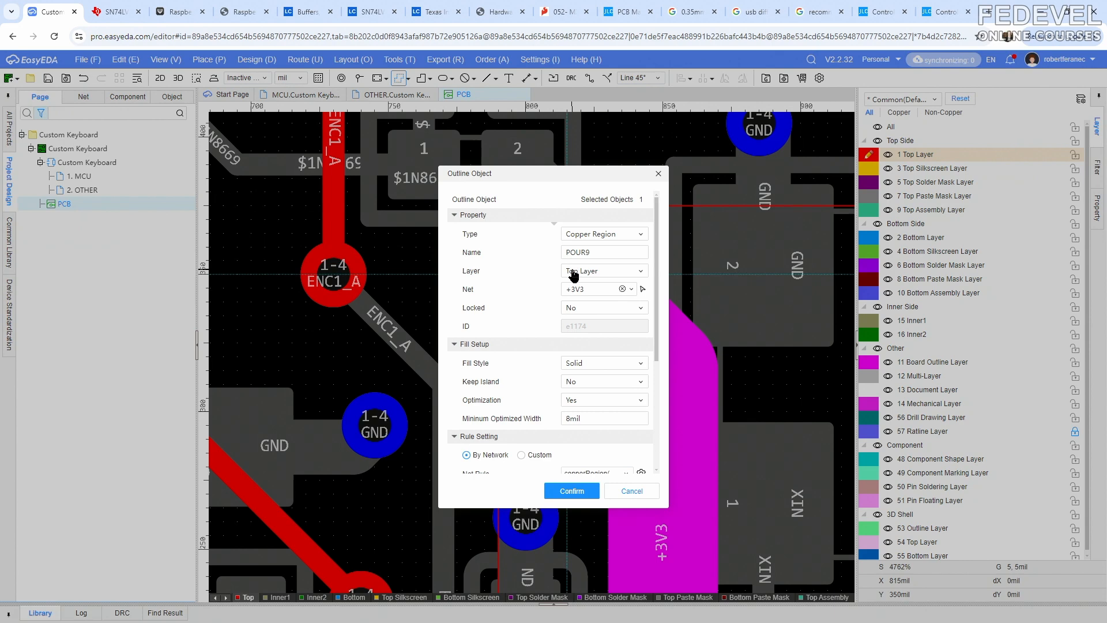
left_click(572, 491)
scroll(430, 256, "down", 2)
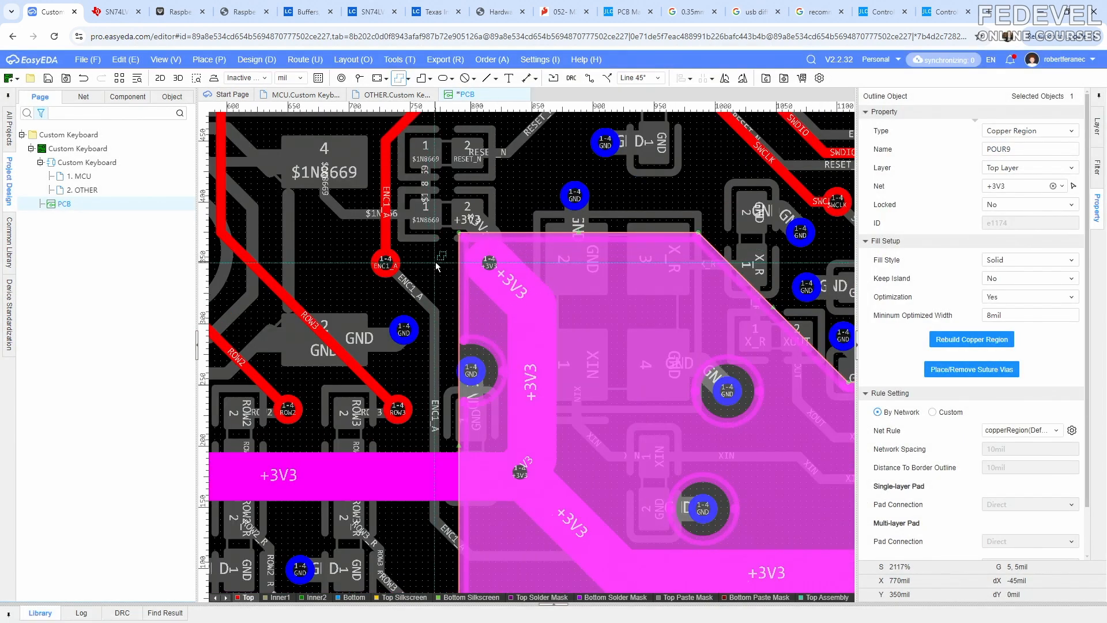
scroll(437, 265, "down", 1)
left_click(477, 574)
right_click_drag(526, 563, 380, 508)
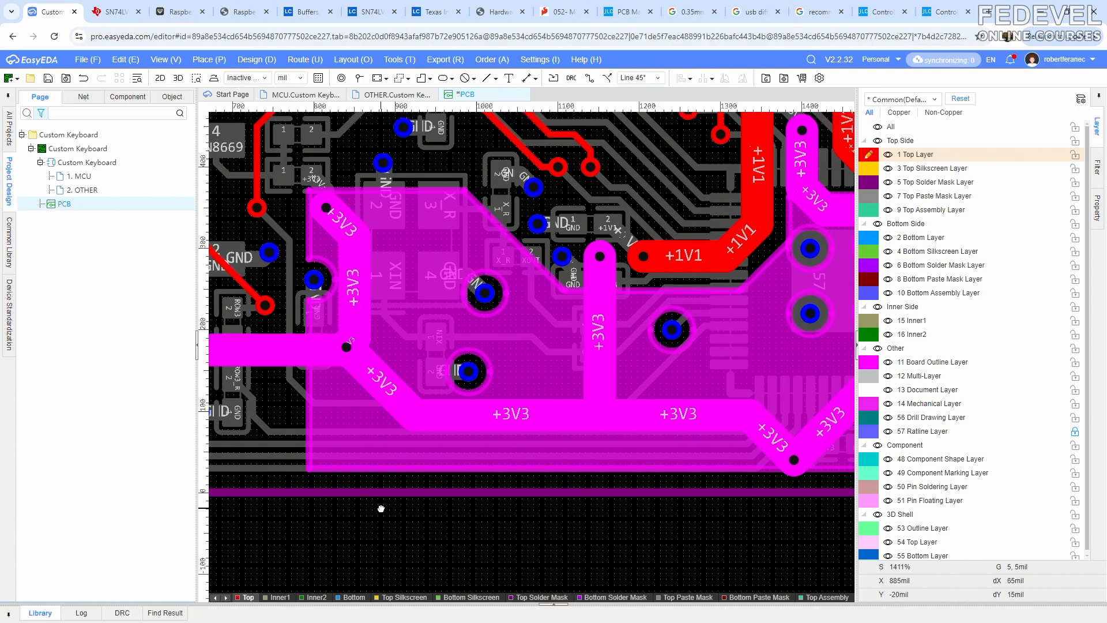
Raise the +3V3 region's upper edge above the microcontroller's ground pad by 5 mil, squaring its corner near the +1V1 track, and rebuild the region
right_click_drag(590, 509, 361, 532)
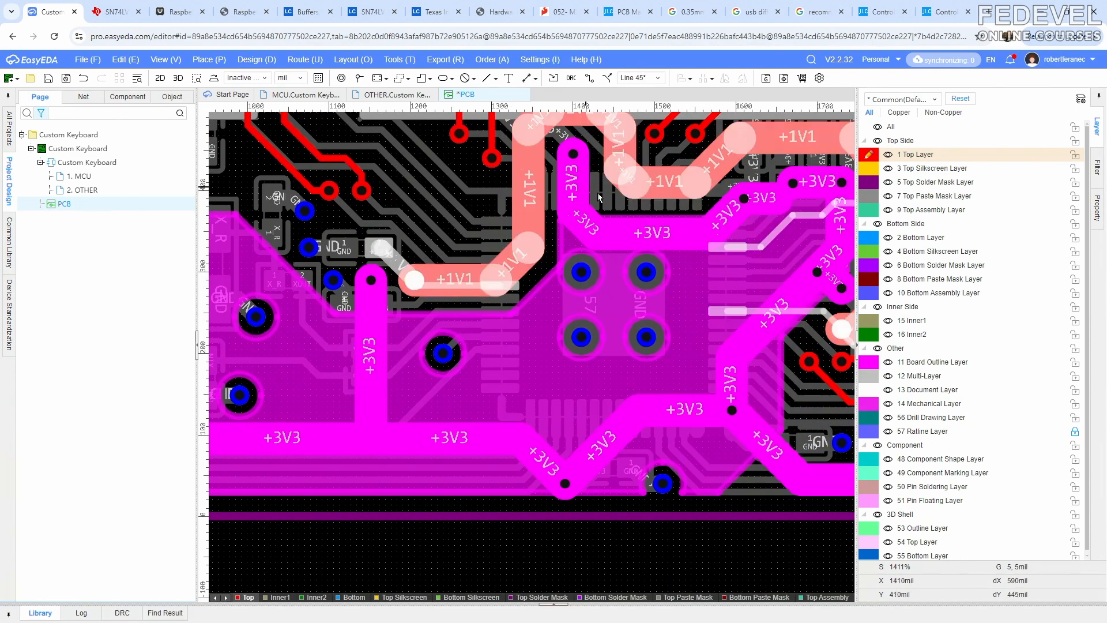
scroll(597, 194, "up", 2)
left_click(523, 285)
scroll(669, 216, "up", 1)
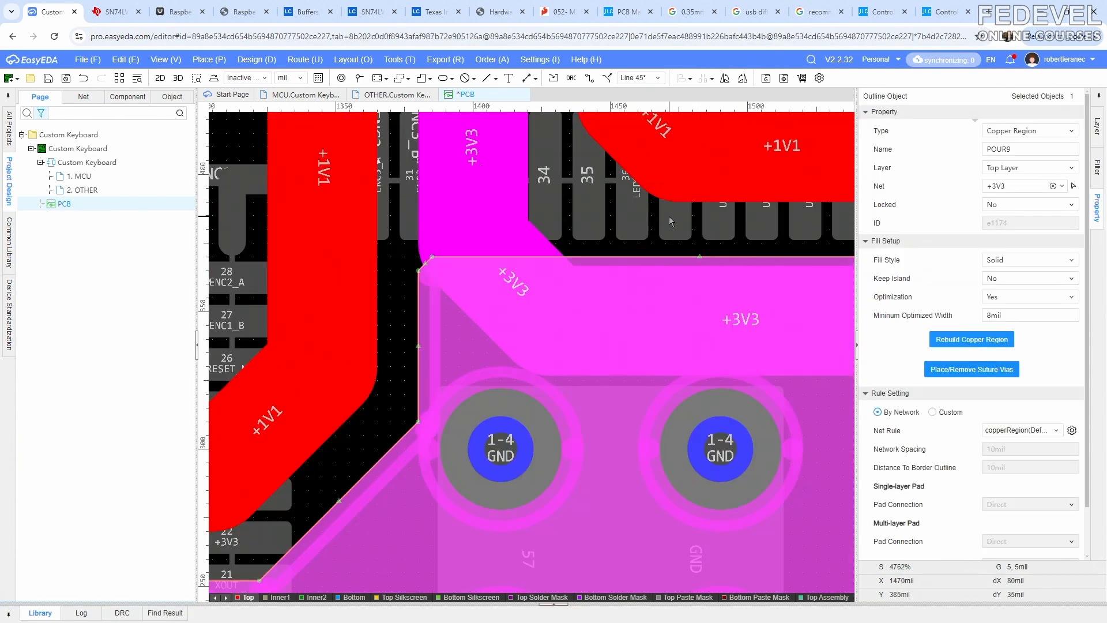
left_click_drag(697, 253, 424, 255)
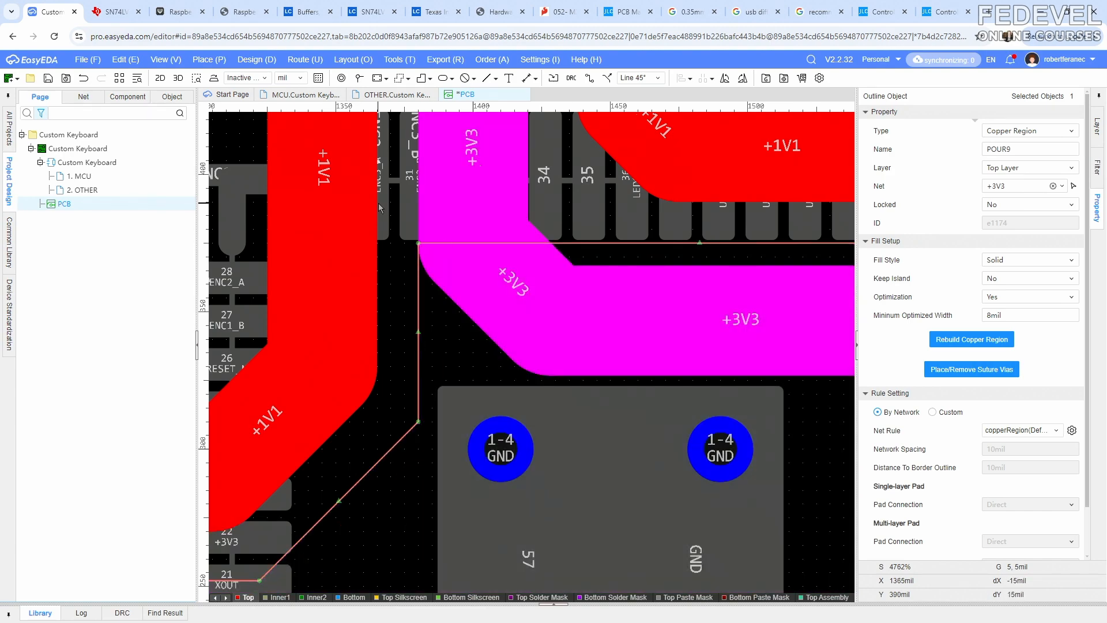
scroll(378, 207, "down", 3)
left_click(936, 343)
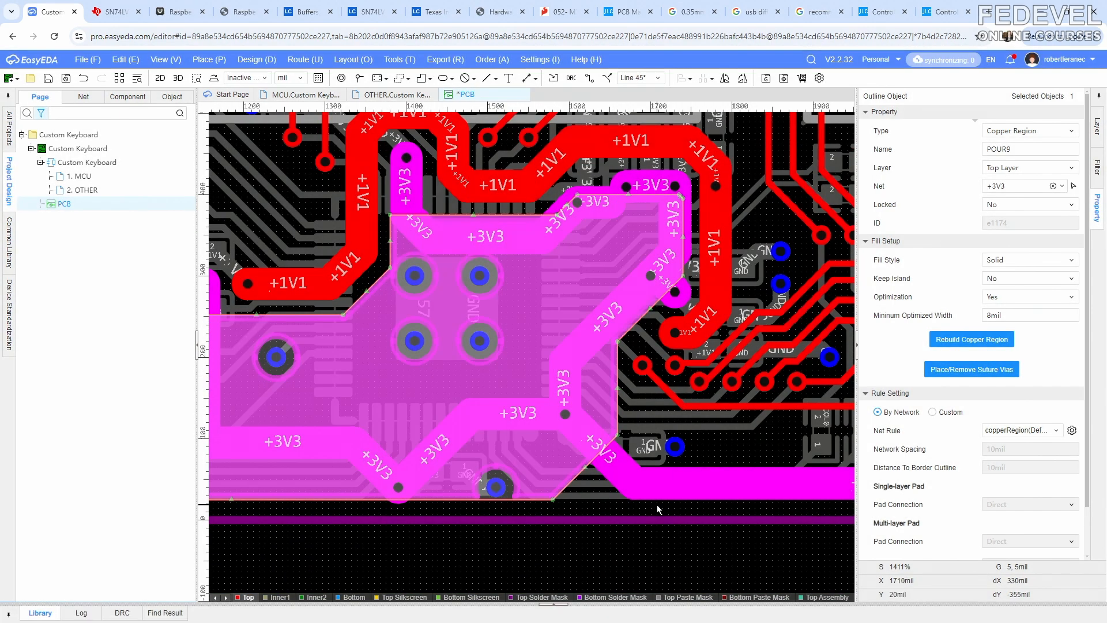
Move the +3V3 region's right vertical edge in to X 1735 mil beside the +1V1 track, rebuild the region and deselect it
scroll(372, 202, "up", 4)
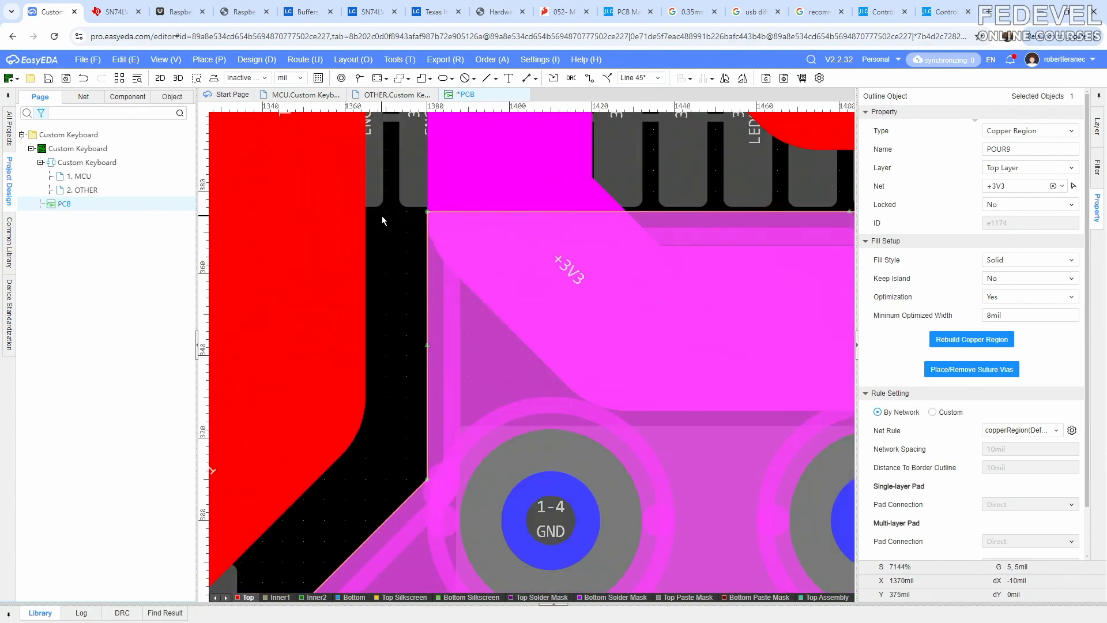
scroll(382, 220, "down", 5)
scroll(549, 193, "up", 3)
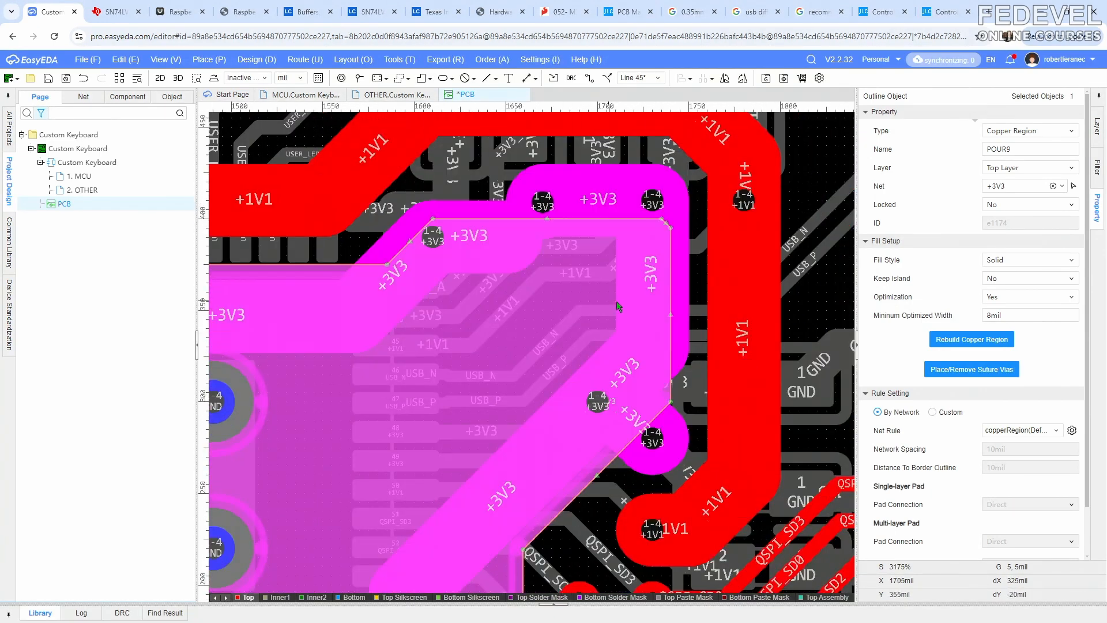
scroll(699, 221, "down", 1)
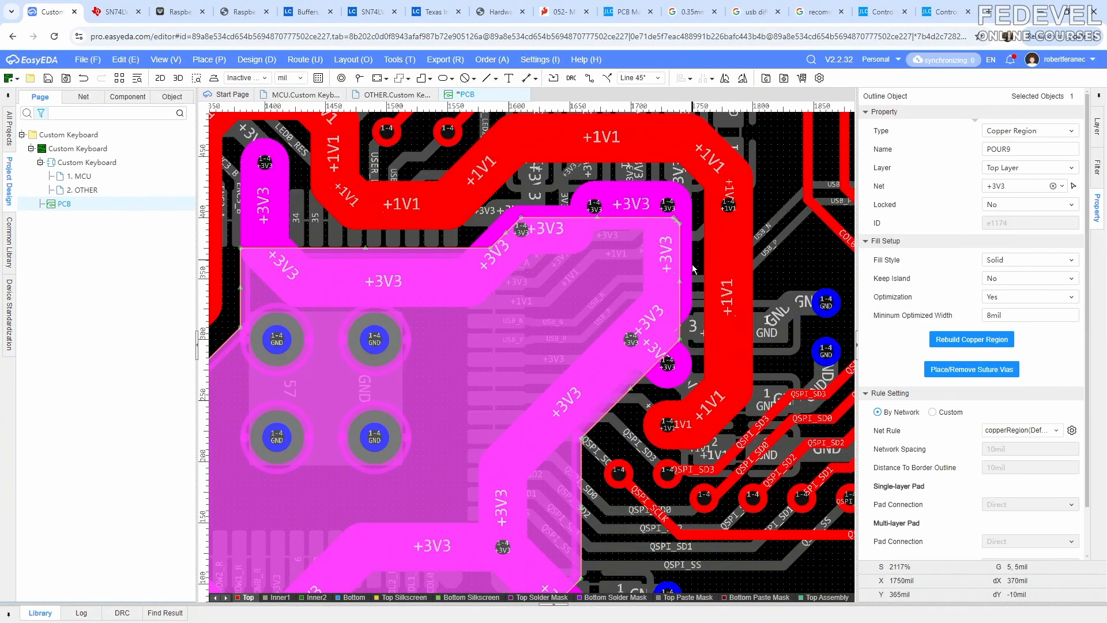
scroll(689, 294, "up", 2)
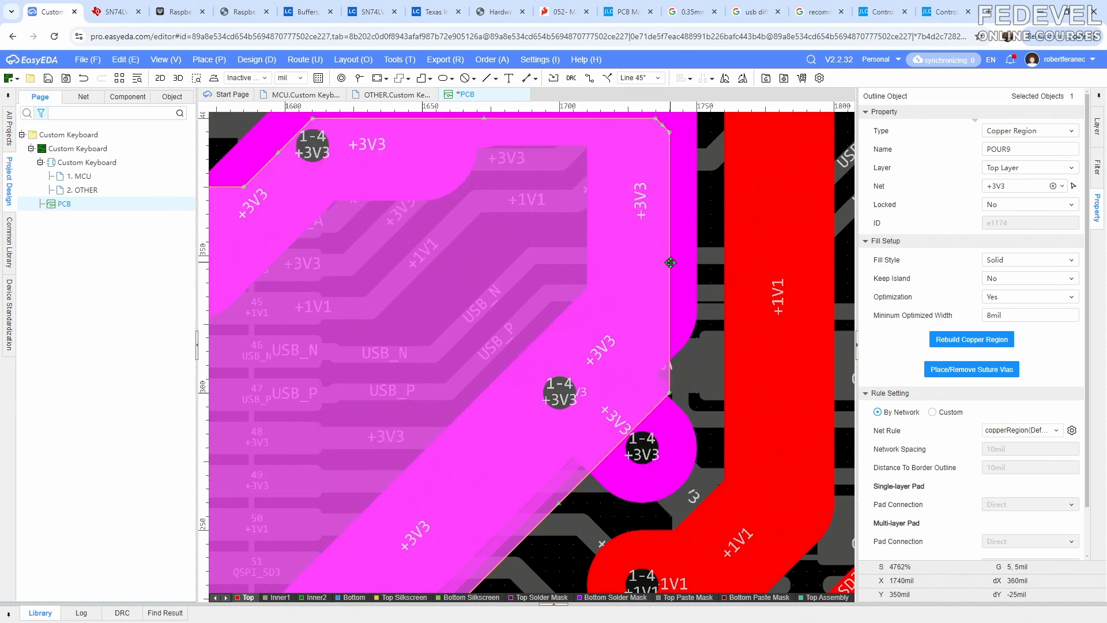
scroll(670, 262, "down", 1)
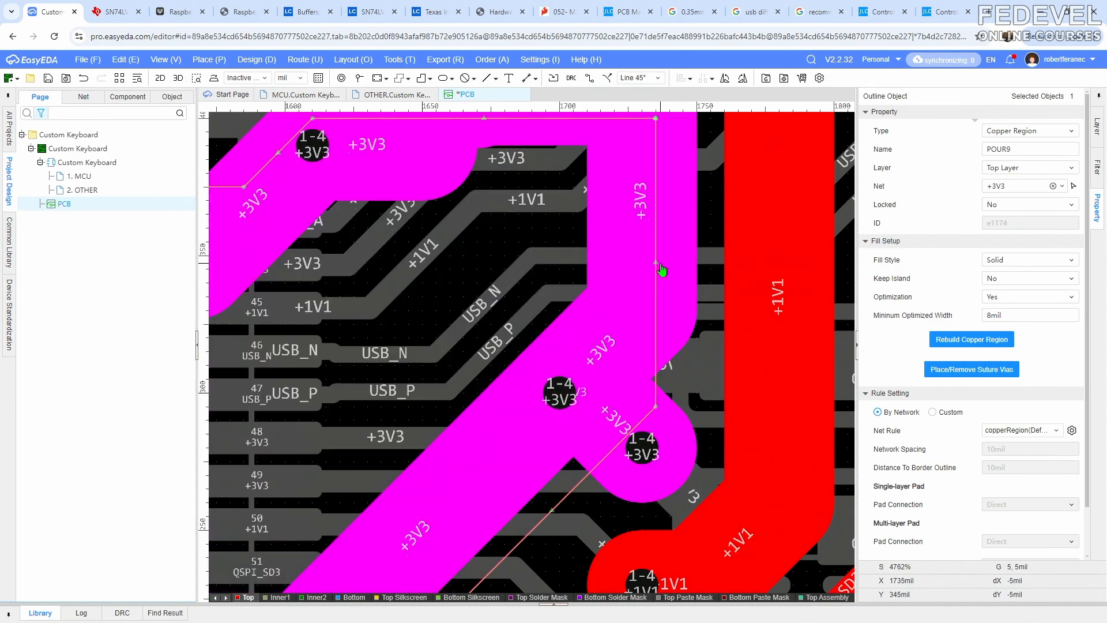
scroll(676, 245, "down", 1)
right_click_drag(626, 423, 686, 240)
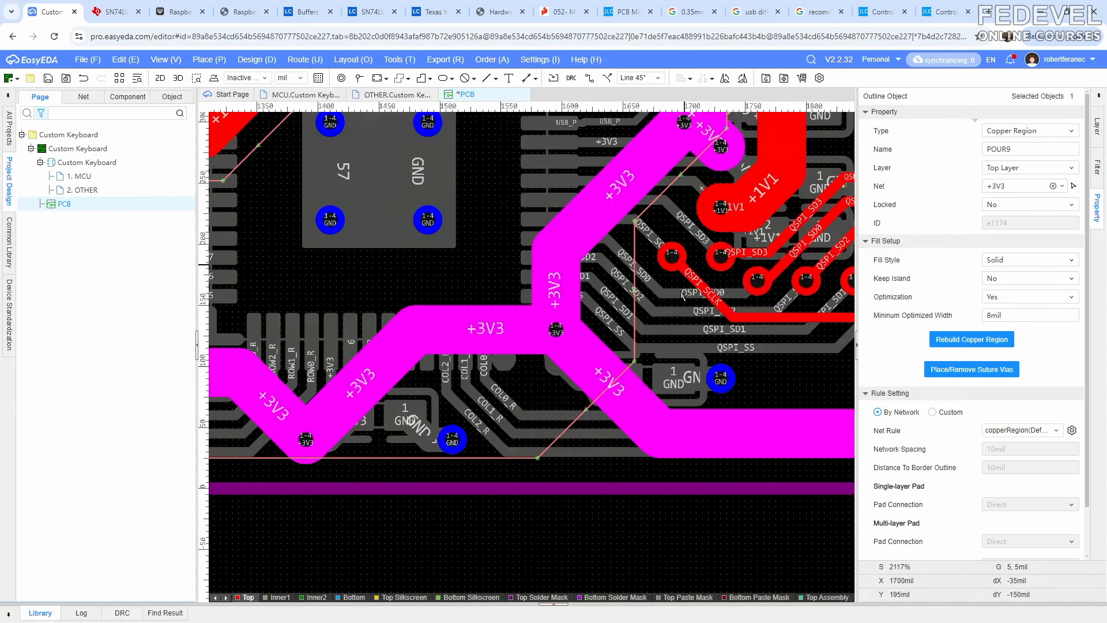
left_click(654, 544)
left_click(489, 460)
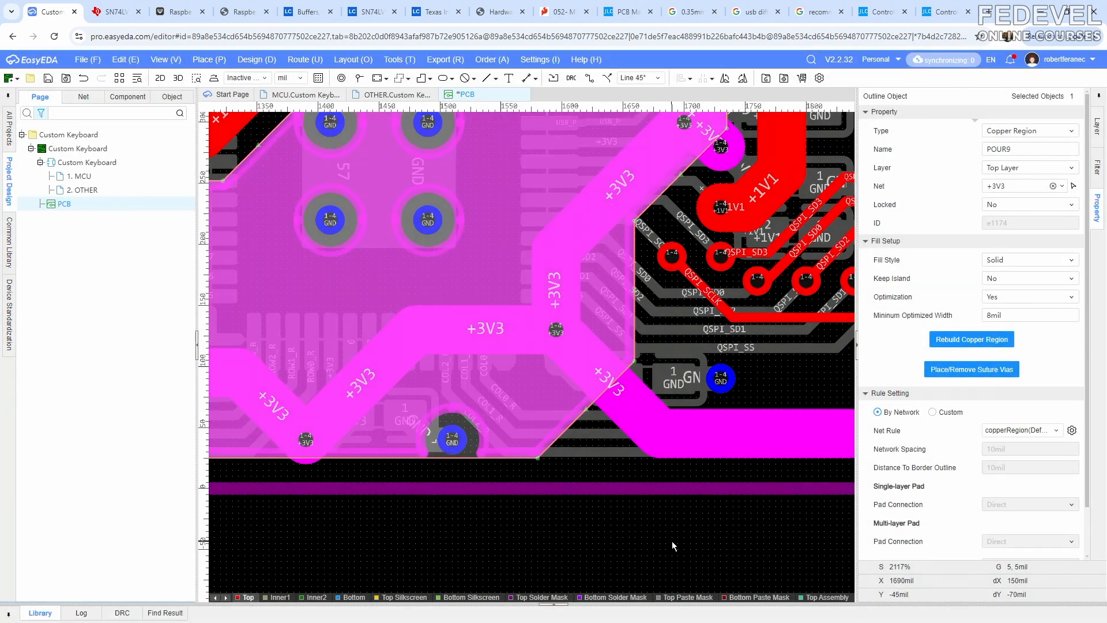
left_click(672, 542)
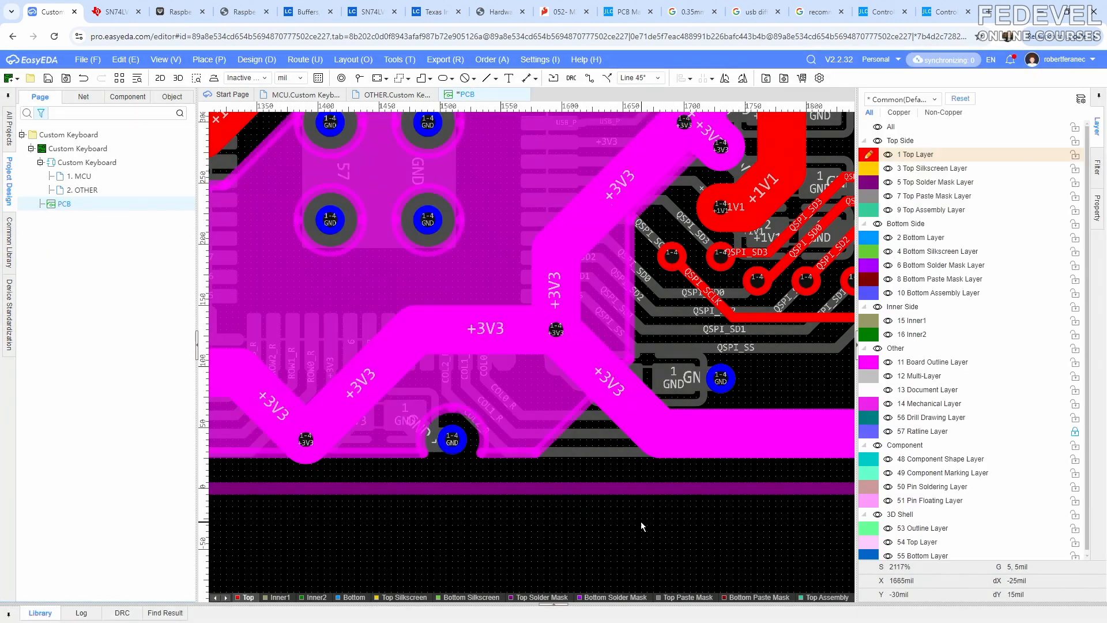
Set the region's right edge back to X 1740 mil, lower the diagonal edge above the QSPI vias by 5 mil and rebuild the region
scroll(643, 520, "down", 1)
scroll(687, 275, "up", 2)
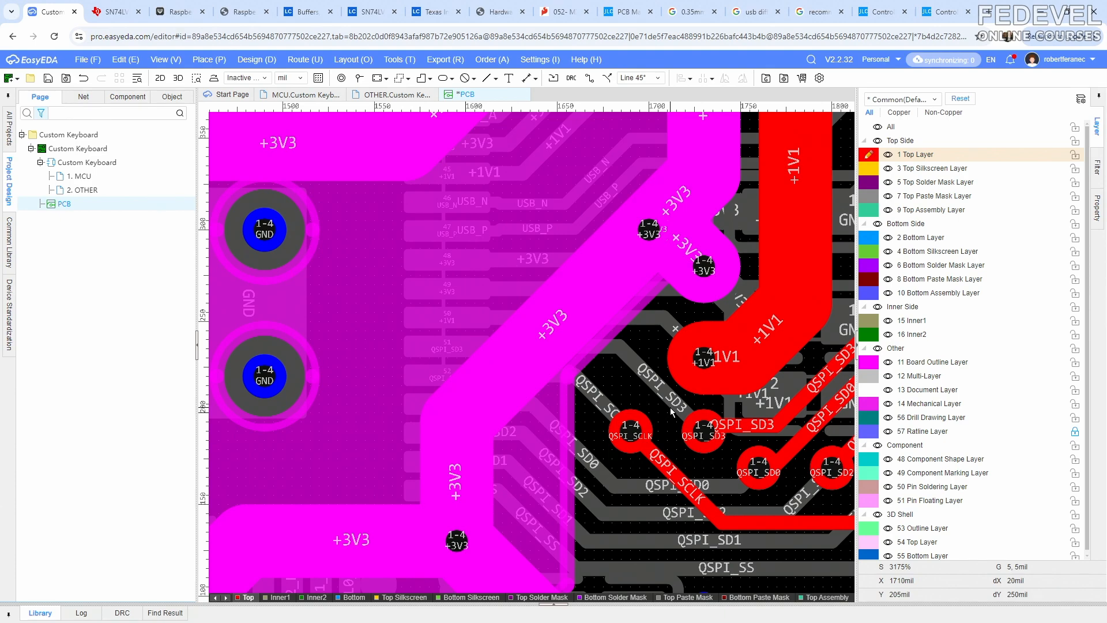
scroll(671, 411, "down", 1)
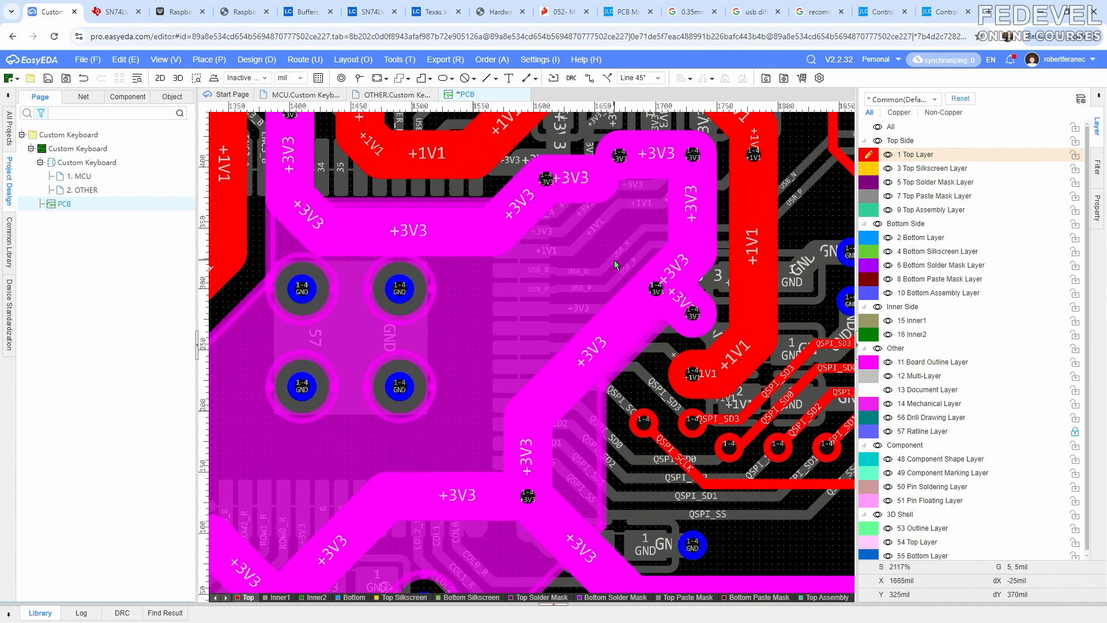
left_click(656, 344)
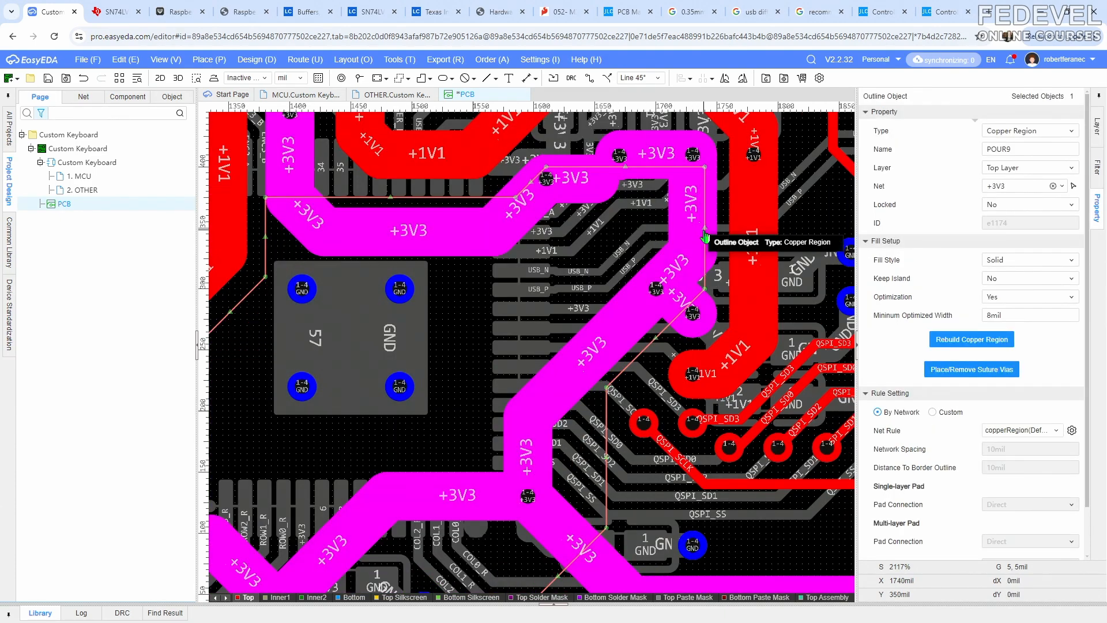
scroll(727, 271, "up", 2)
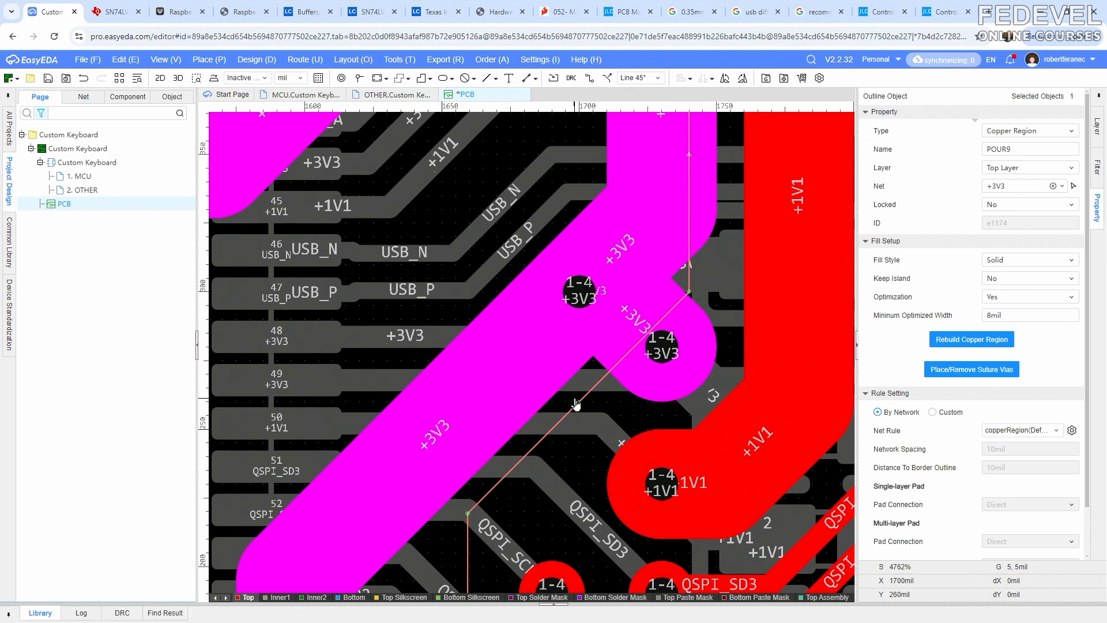
left_click_drag(575, 403, 585, 418)
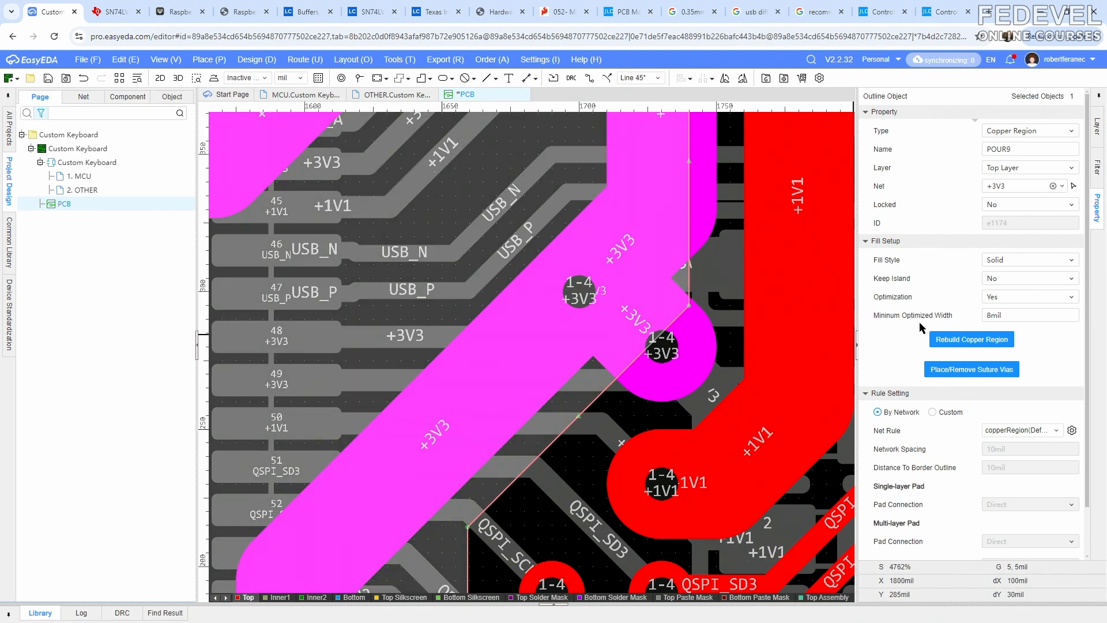
left_click(972, 339)
scroll(599, 467, "down", 3)
left_click(601, 508)
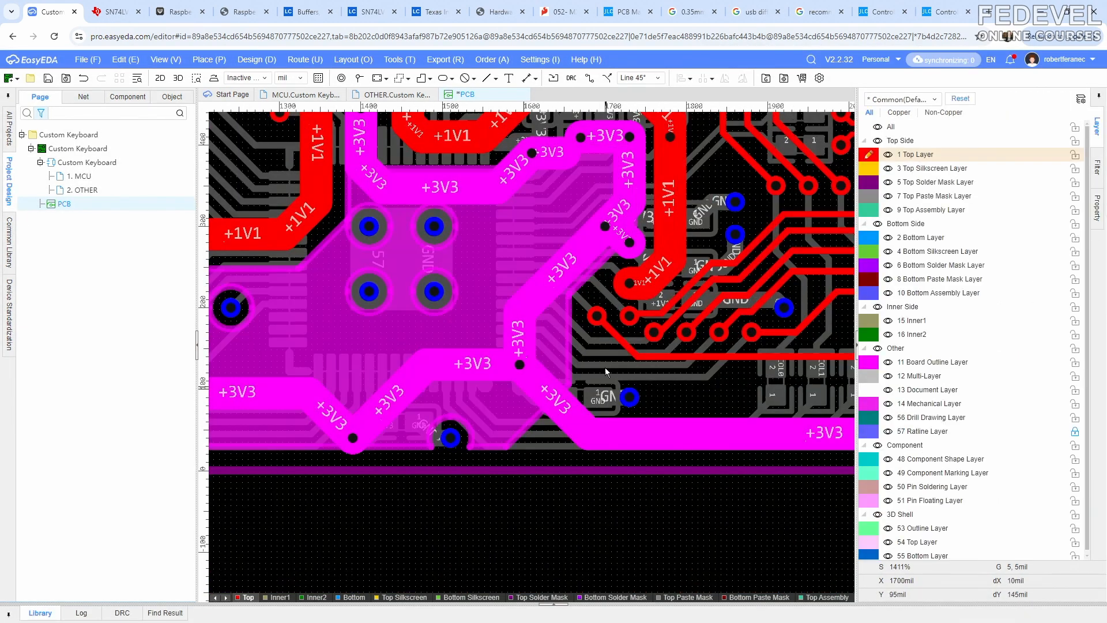
Shift the diagonal 40 mil +3V3 track below the microcontroller's lower-right via down towards the board edge
right_click_drag(605, 340, 611, 369)
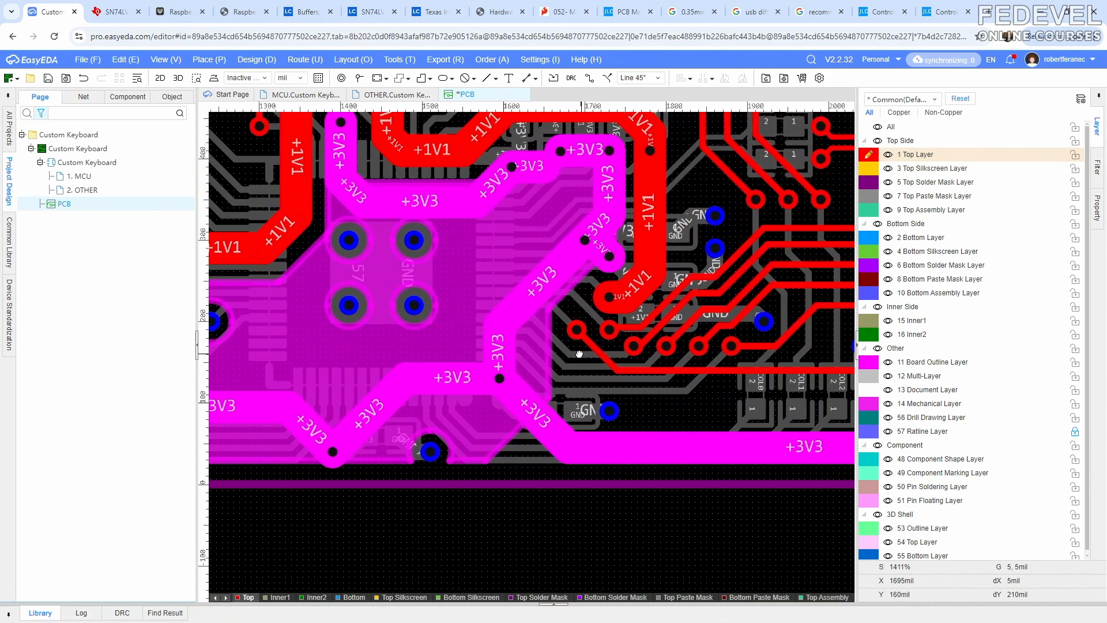
scroll(521, 422, "up", 2)
left_click(521, 422)
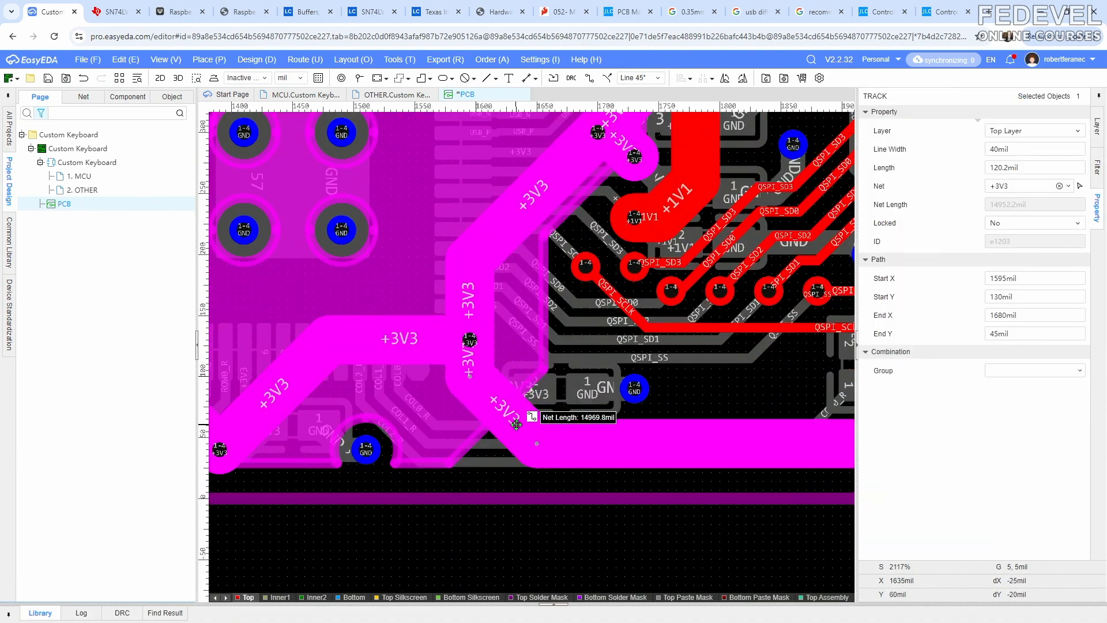
left_click(613, 371)
Reroute the end of the bottom +3V3 track at 40 mil, diagonally up across the flash chip's lower pads to the vertical track at X 2275 mil
scroll(613, 372, "down", 2)
right_click_drag(576, 476, 449, 483)
right_click_drag(698, 490, 508, 489)
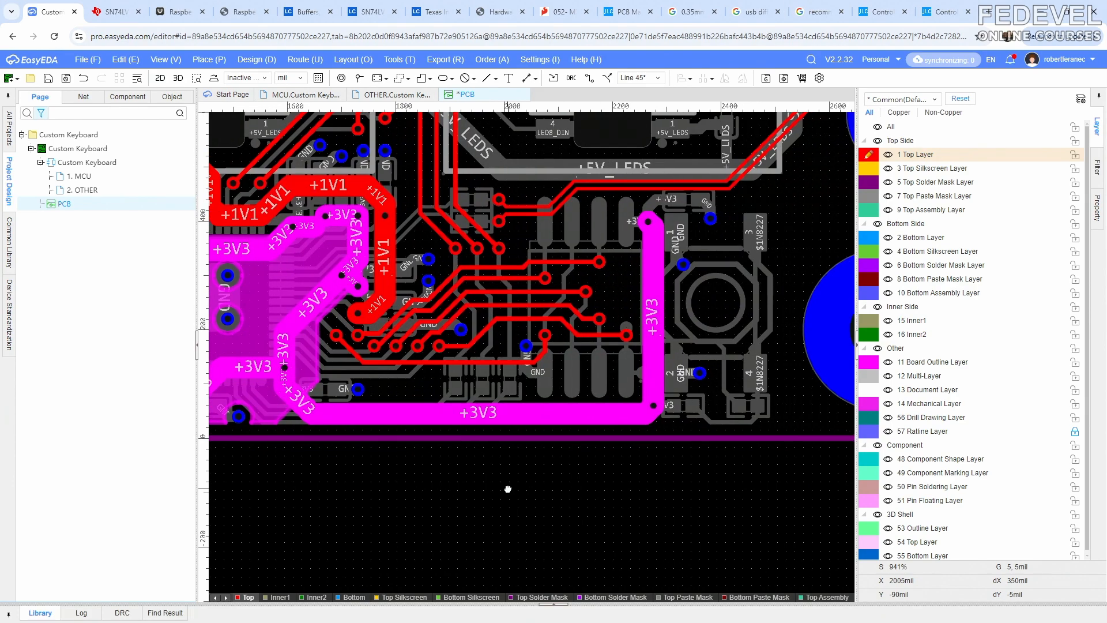
scroll(666, 483, "up", 3)
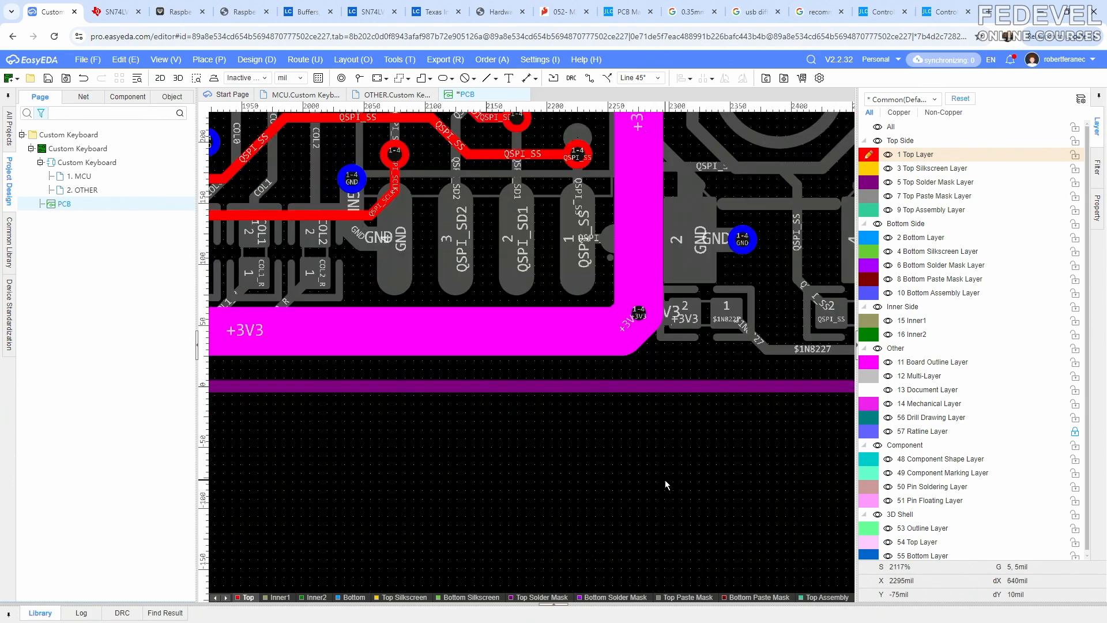
right_click_drag(561, 254, 587, 339)
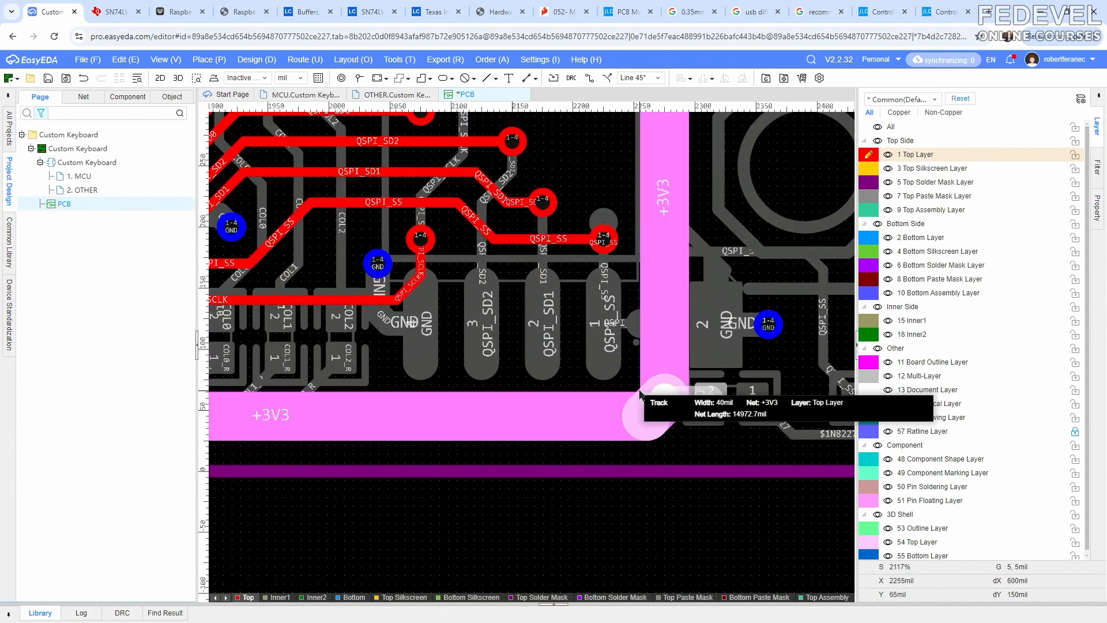
scroll(662, 301, "down", 1)
right_click_drag(619, 300, 663, 378)
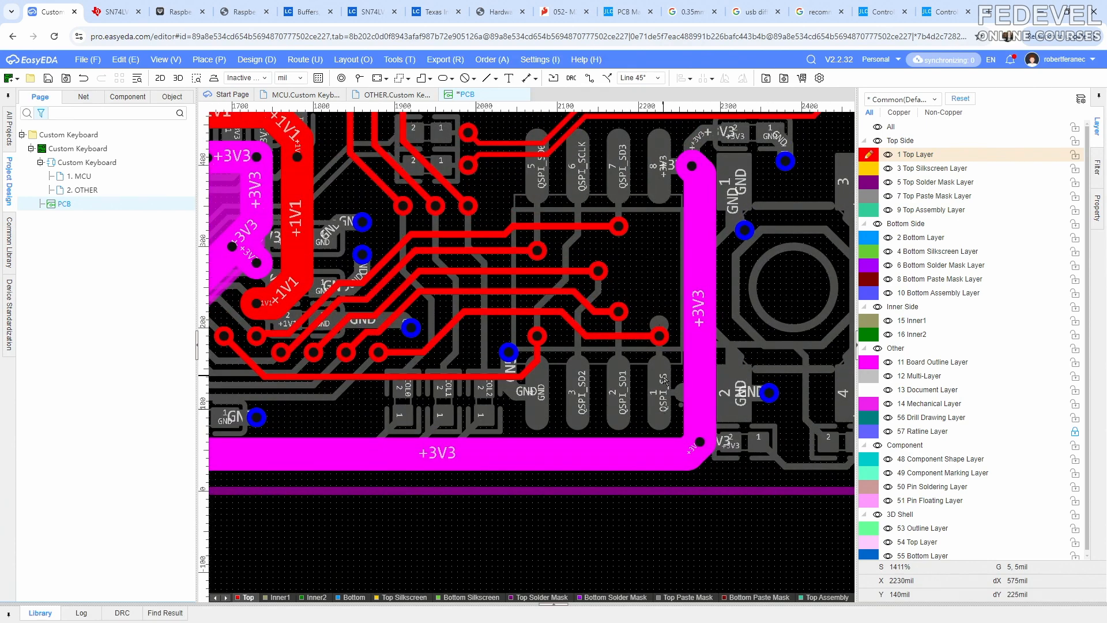
left_click(589, 79)
left_click(521, 453)
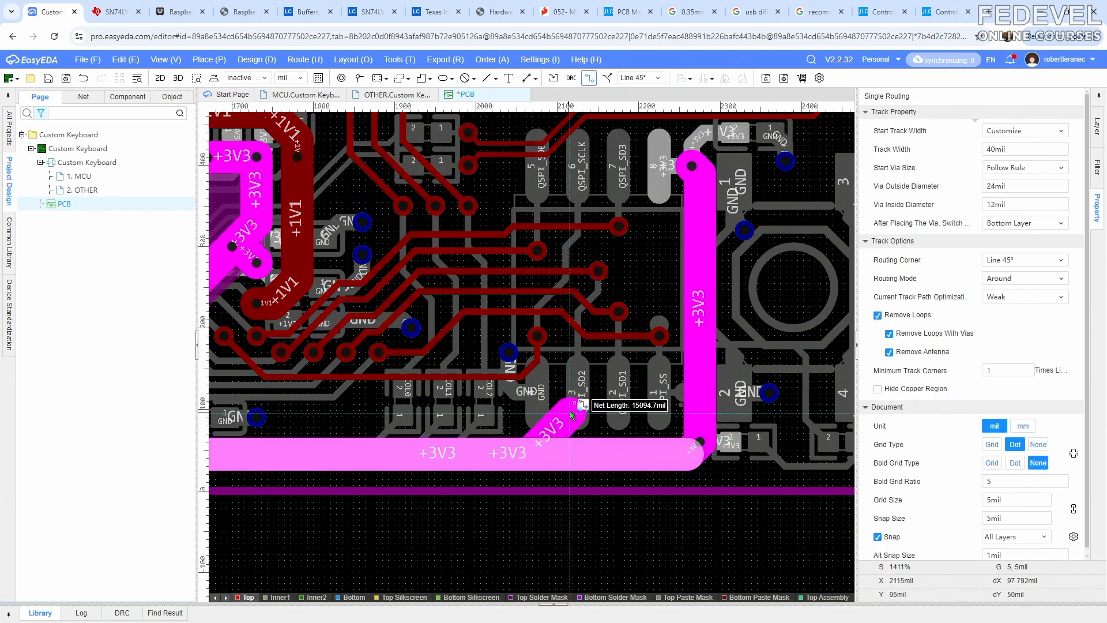
left_click(700, 382)
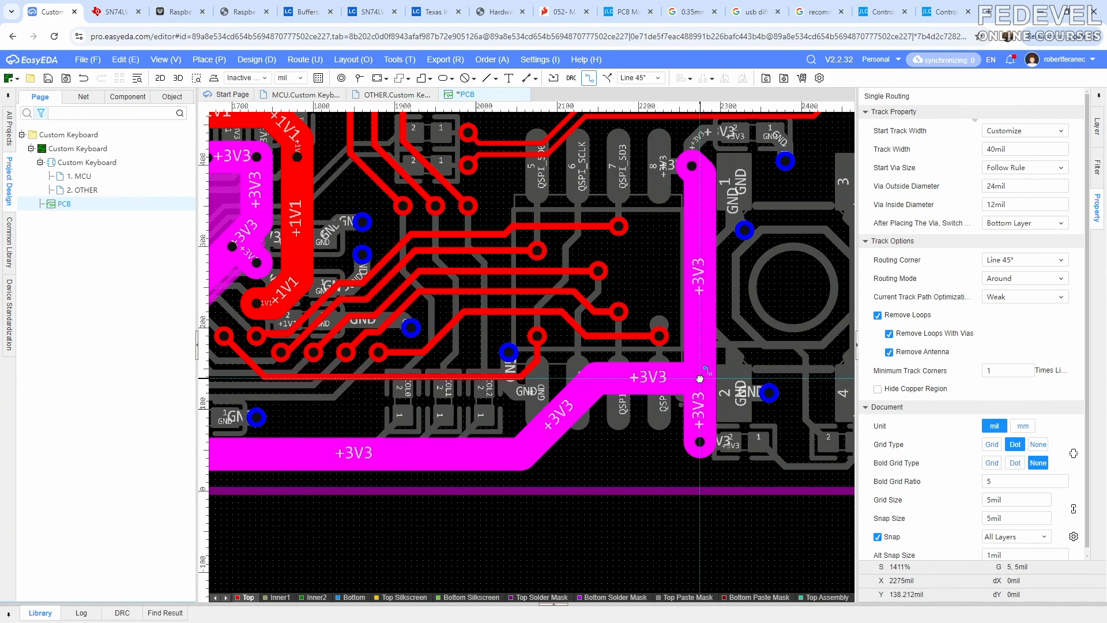
right_click(699, 379)
scroll(640, 411, "down", 1)
scroll(671, 443, "up", 1)
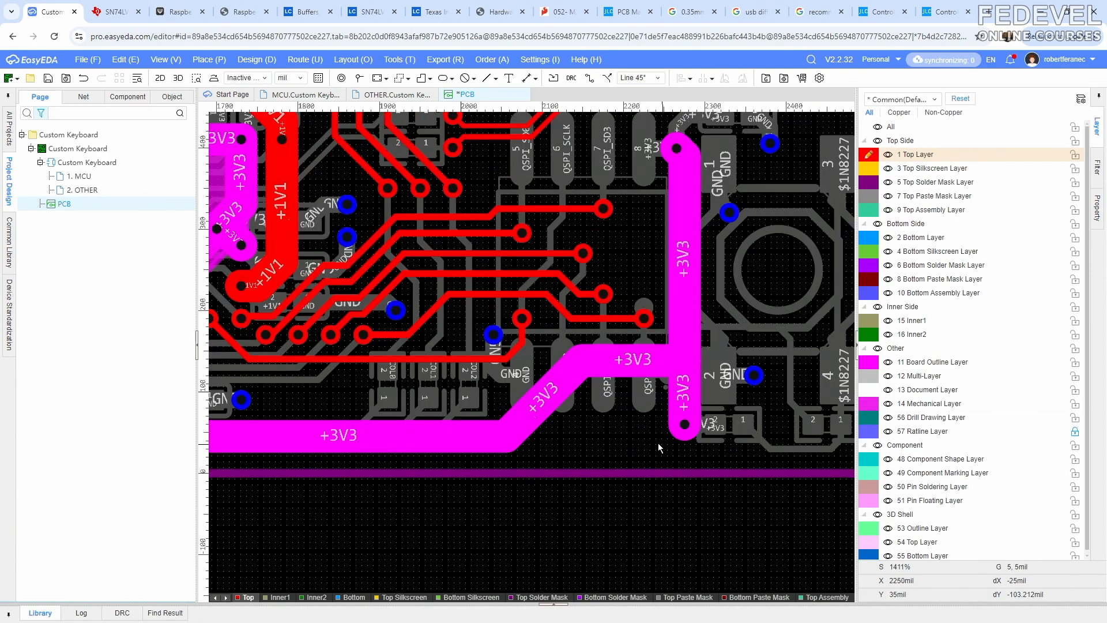
Reroute the middle of the bottom +3V3 track at 40 mil higher over the column resistors, joining the diagonal near the flash chip
right_click_drag(633, 442, 771, 424)
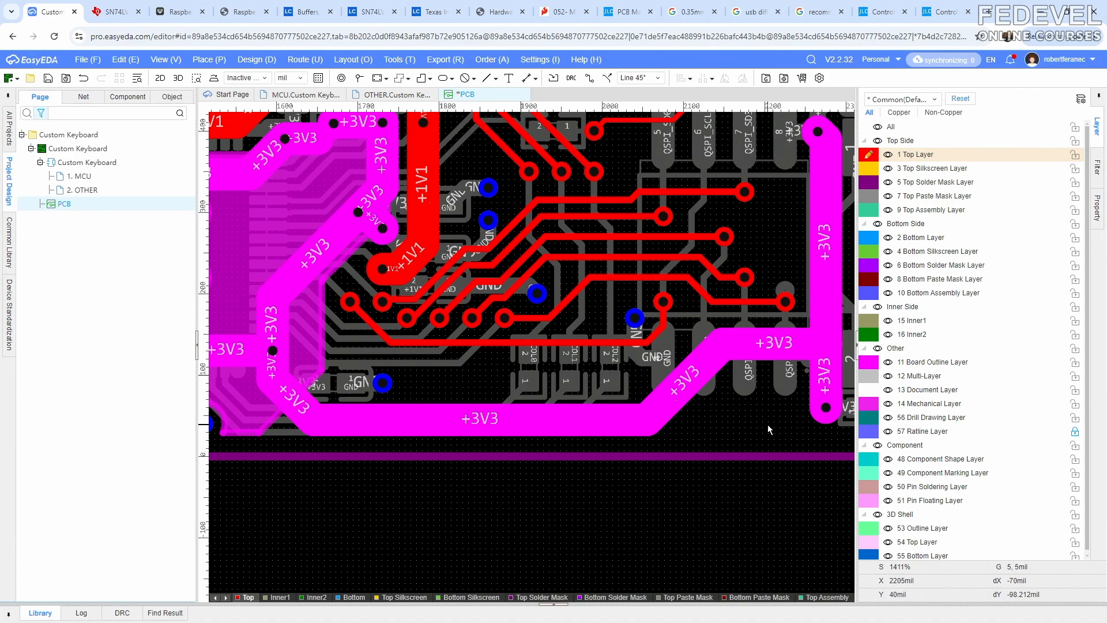
mouse_move(318, 534)
right_mouse_down()
mouse_move(739, 476)
mouse_move(770, 494)
mouse_move(360, 529)
right_mouse_up()
left_click(588, 79)
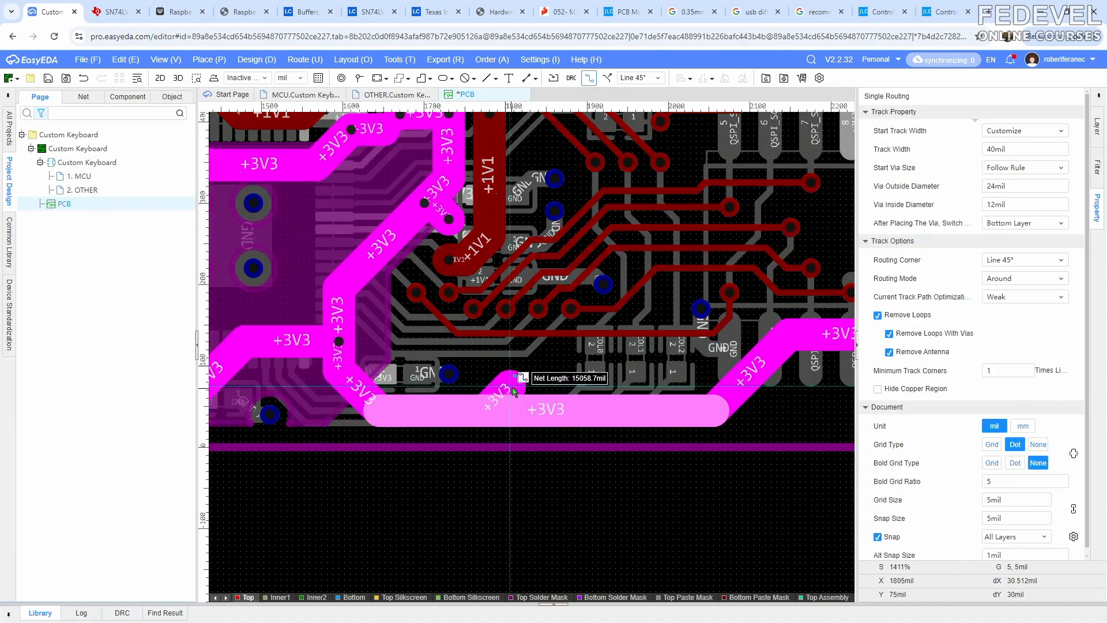
left_click(496, 403)
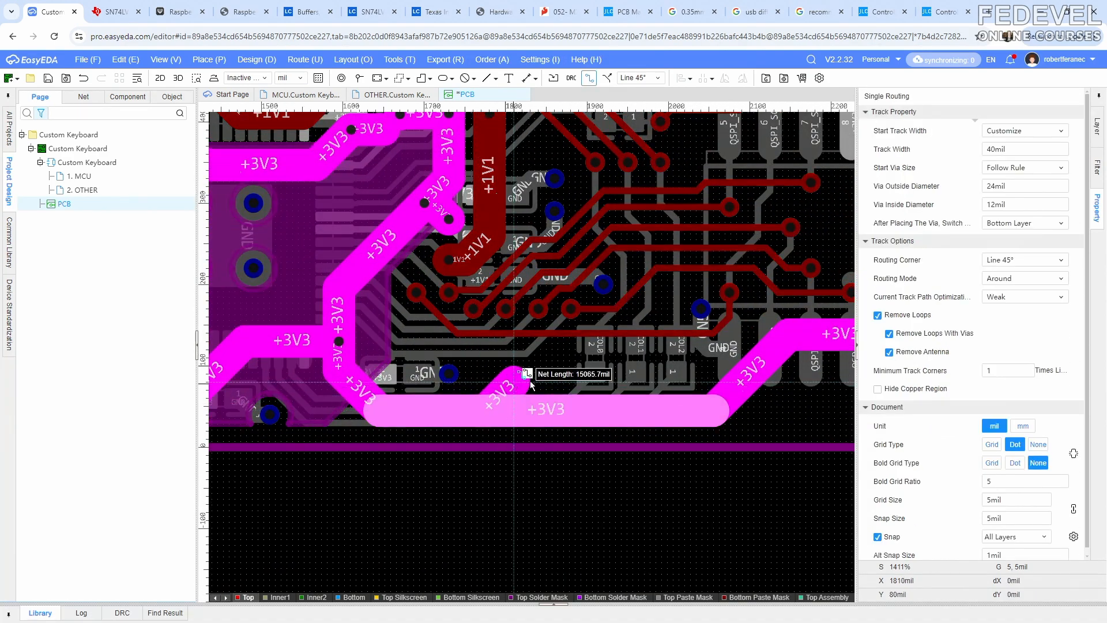
left_click(753, 370)
right_click(721, 378)
left_click_drag(630, 383, 639, 378)
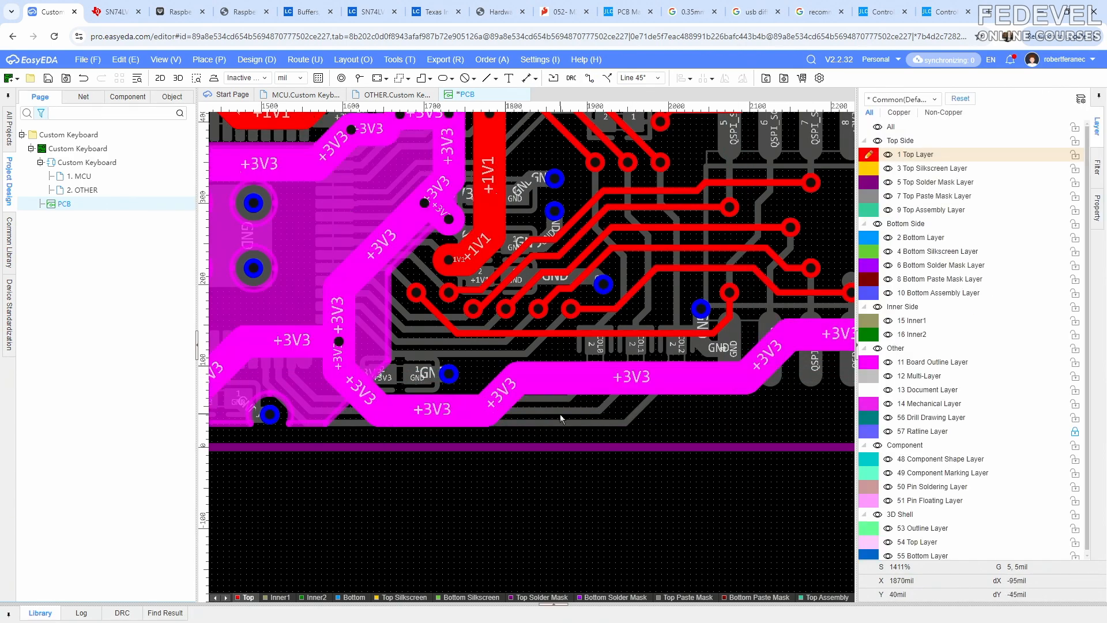
Fit the whole board in view, switch to the bottom layer to check it, and save the PCB
right_click_drag(559, 414, 376, 436)
scroll(474, 460, "down", 2)
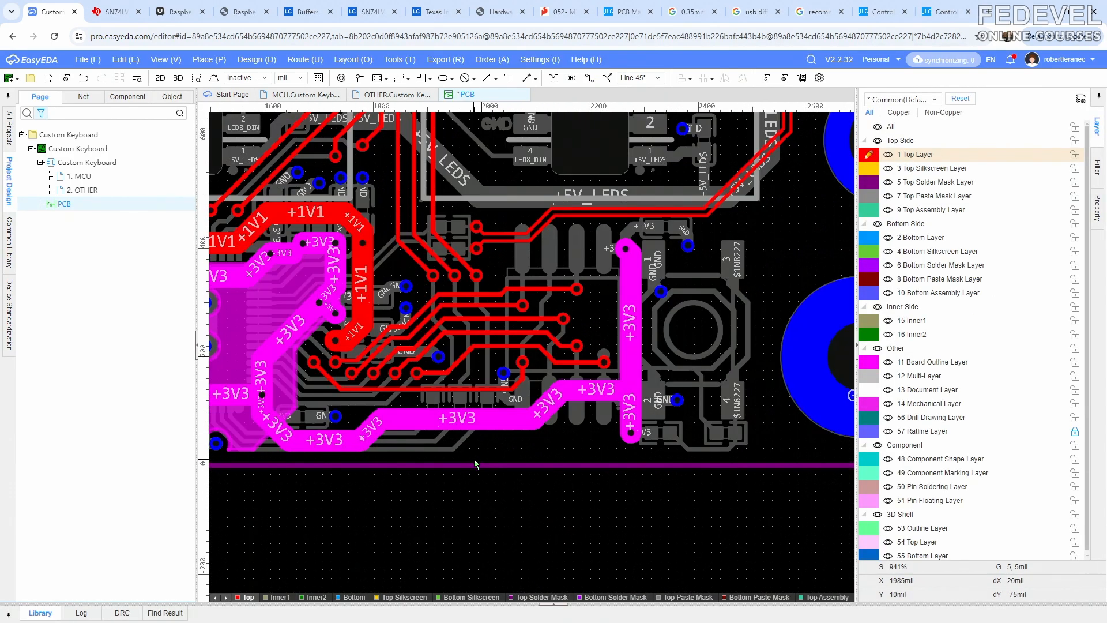
scroll(475, 462, "down", 2)
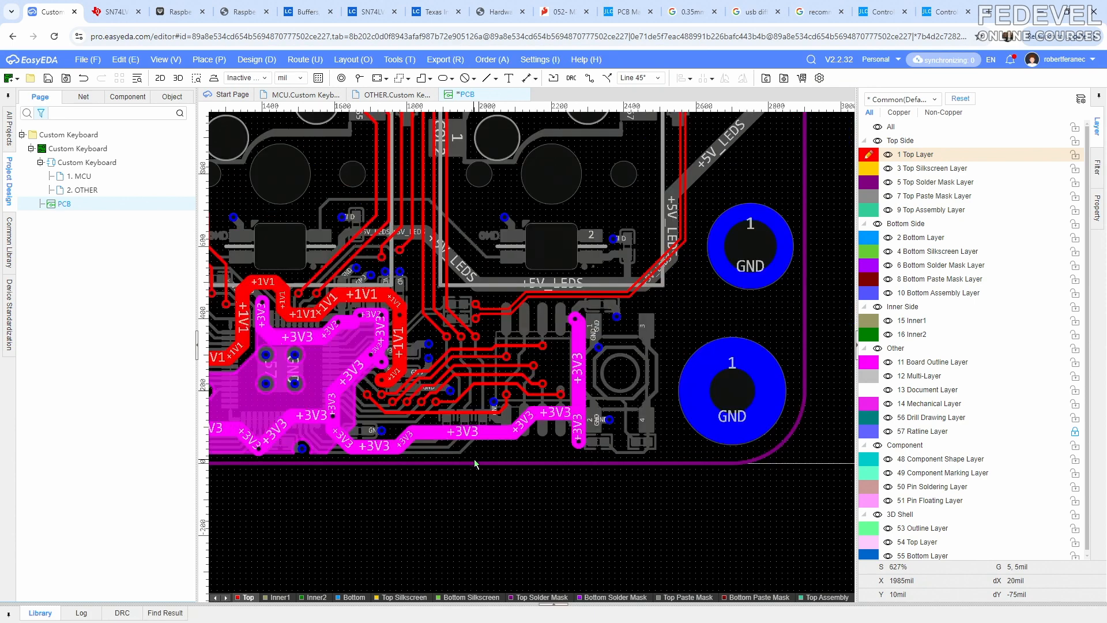
right_click_drag(475, 461, 716, 481)
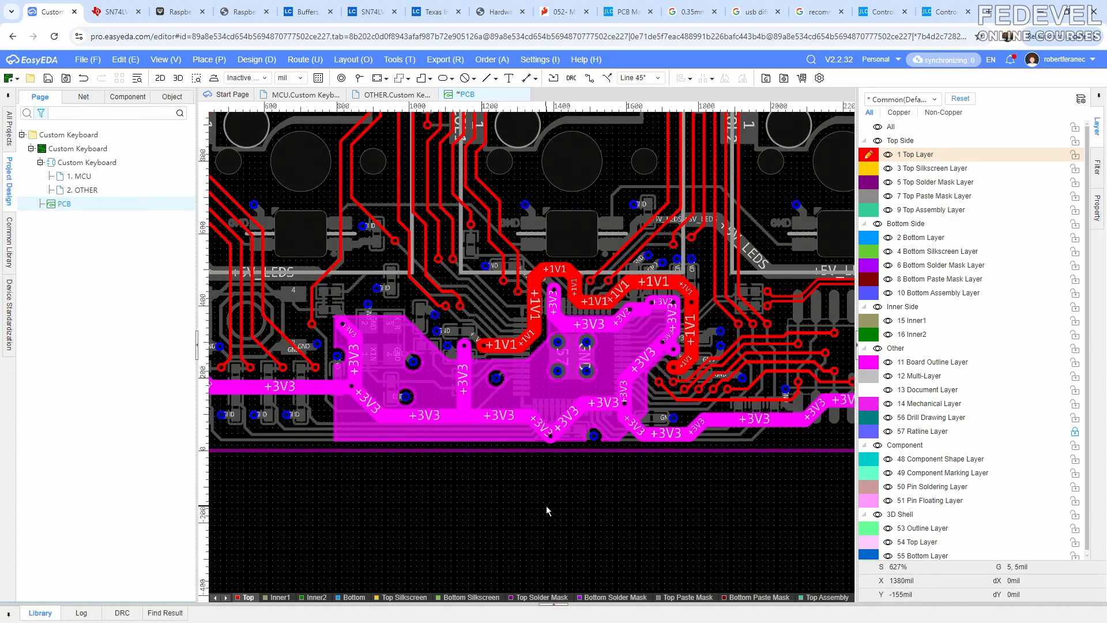
left_click(165, 59)
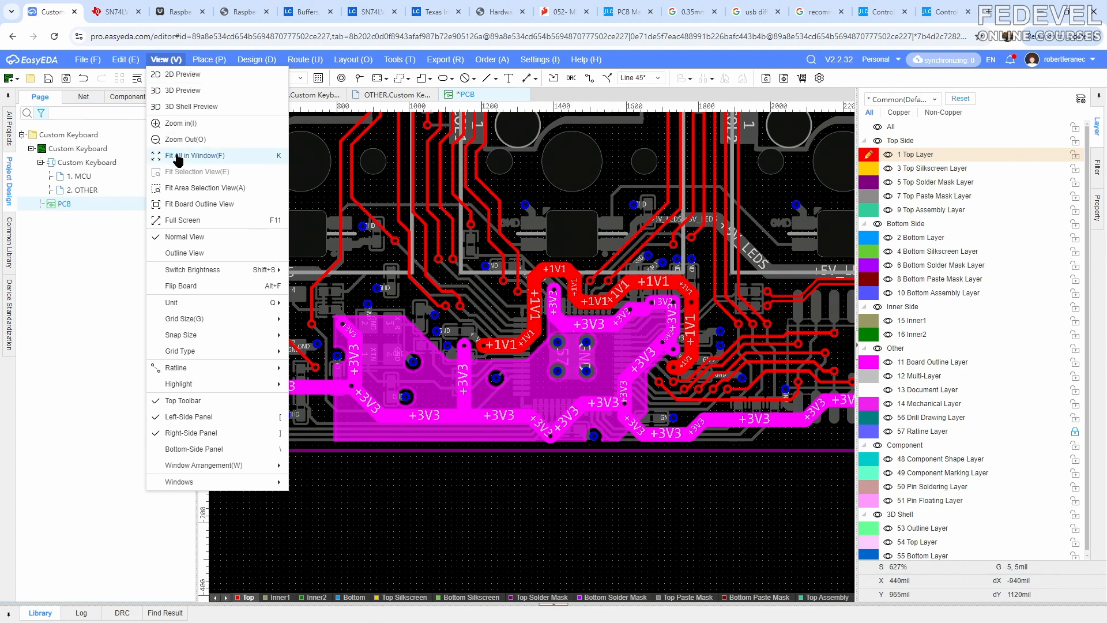
left_click(254, 156)
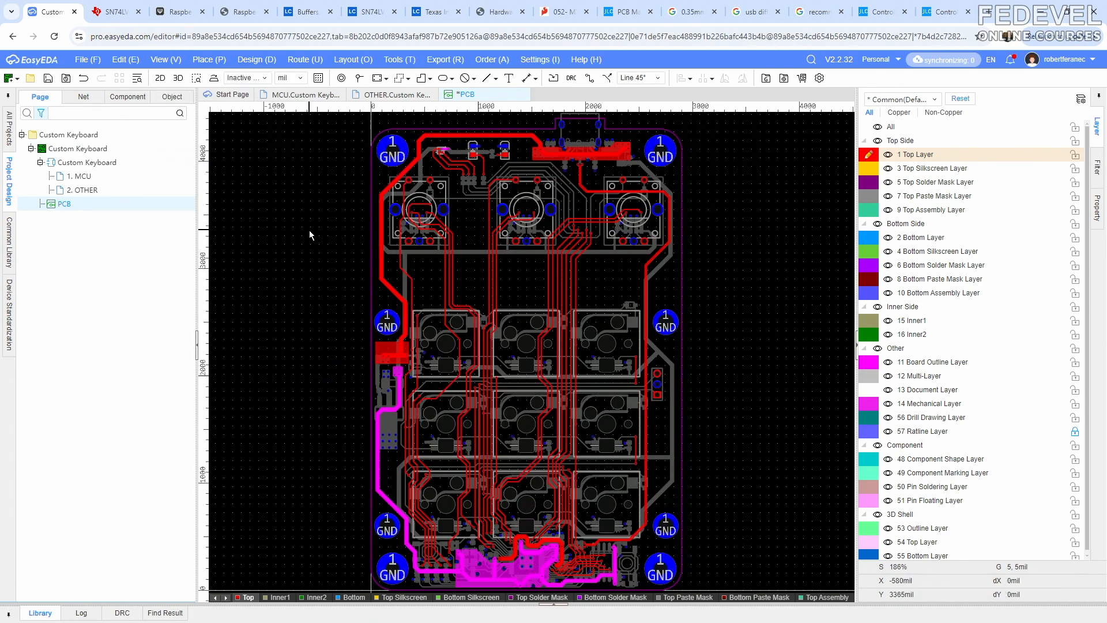
left_click(866, 237)
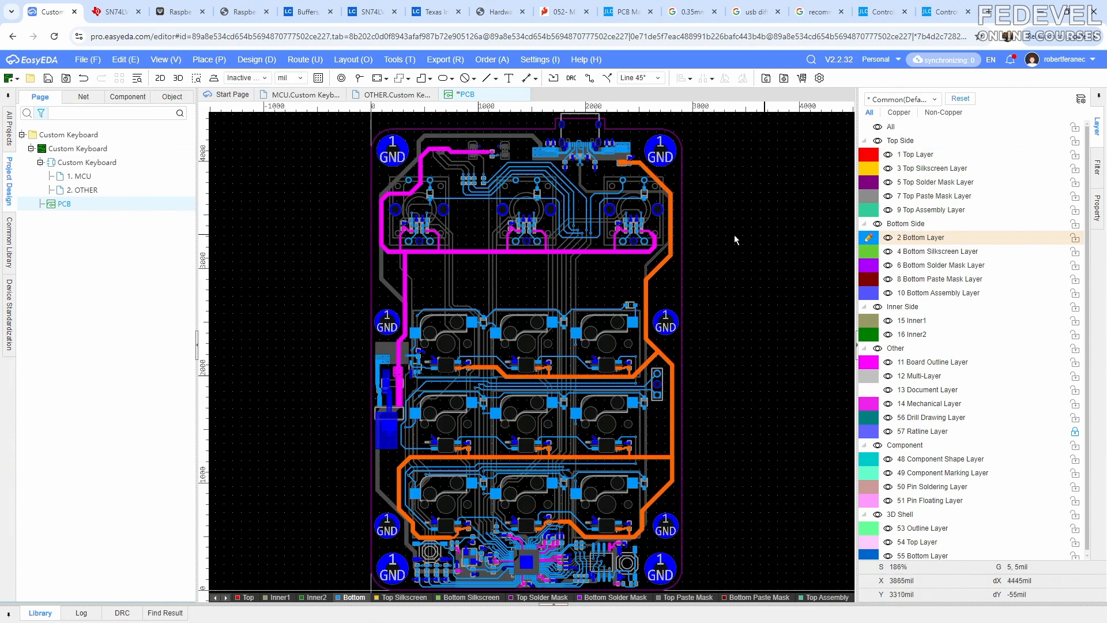
left_click(48, 79)
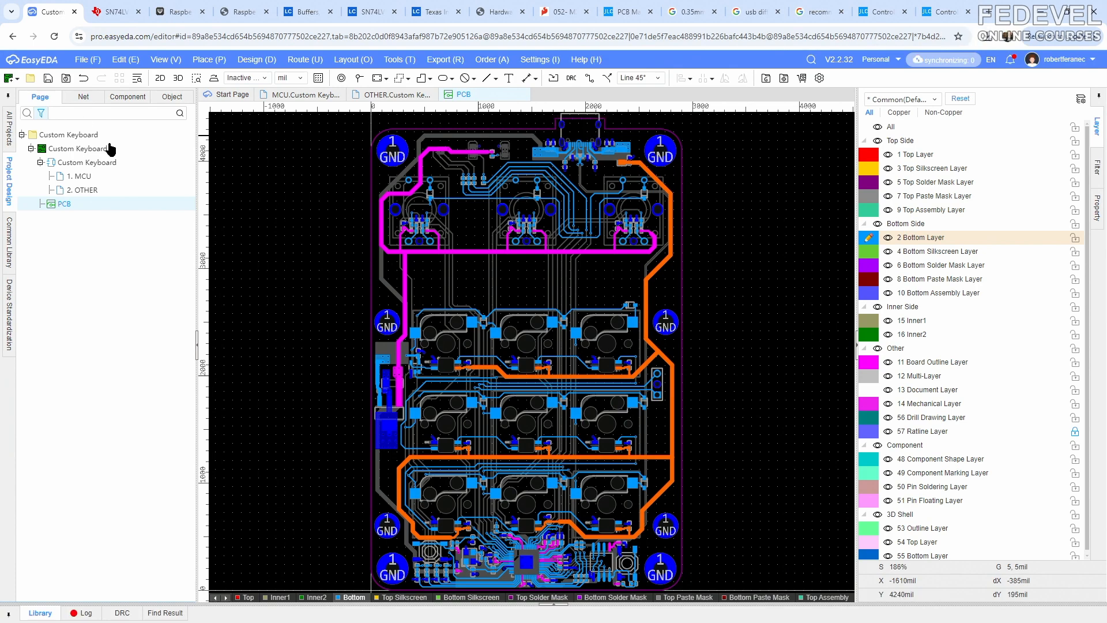
Isolate the top layer and widen the diagonal spacing between the three signal tracks leaving the four-pad component near the upper-left +5V_USB track
left_click(869, 156)
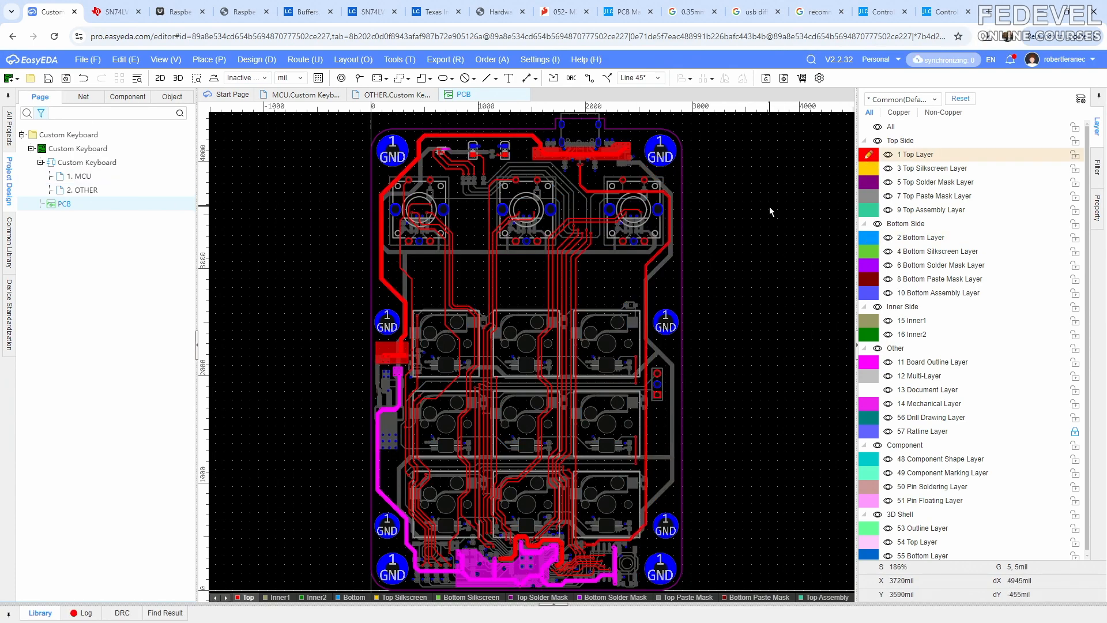
key("shift+s")
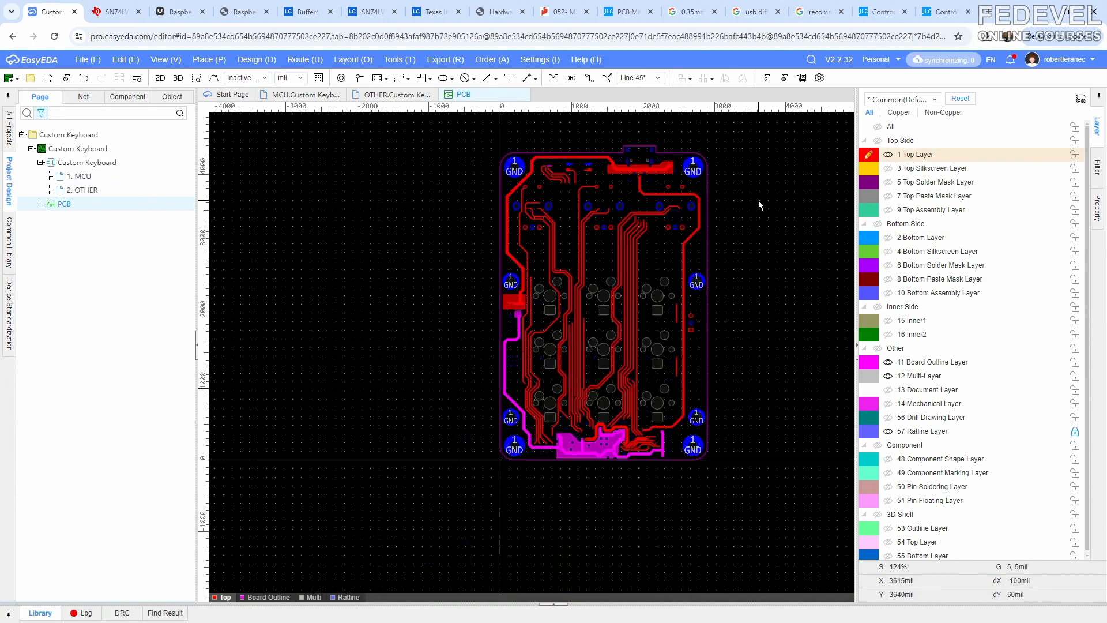
scroll(544, 179, "up", 4)
right_click_drag(588, 213, 433, 247)
scroll(395, 248, "up", 6)
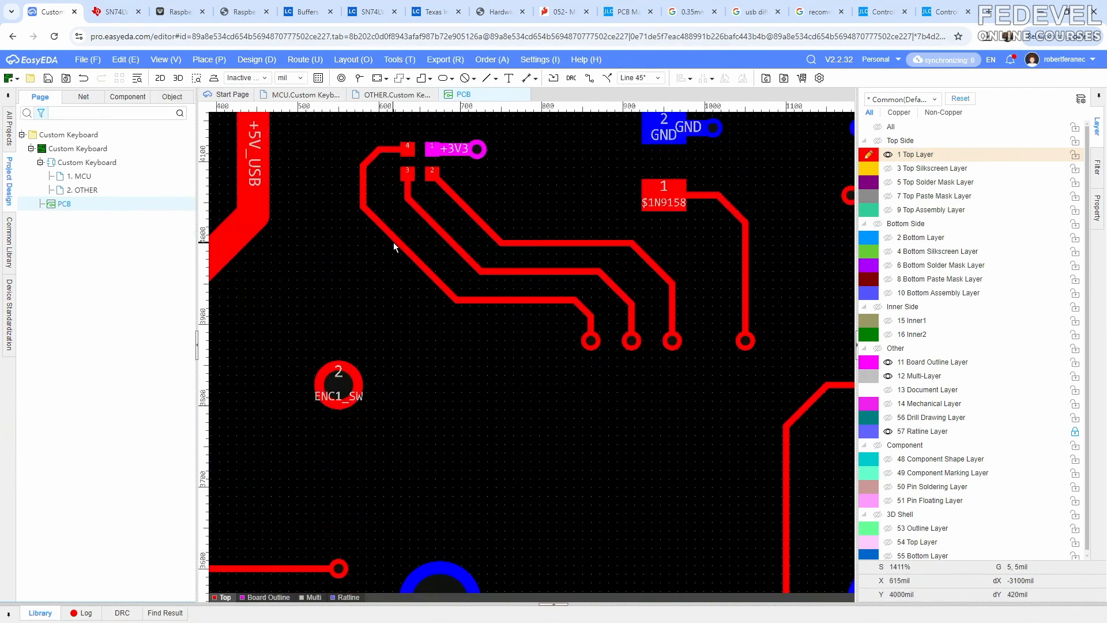
left_click_drag(394, 245, 380, 276)
left_click_drag(444, 238, 423, 256)
left_click_drag(461, 205, 453, 242)
scroll(454, 242, "down", 4)
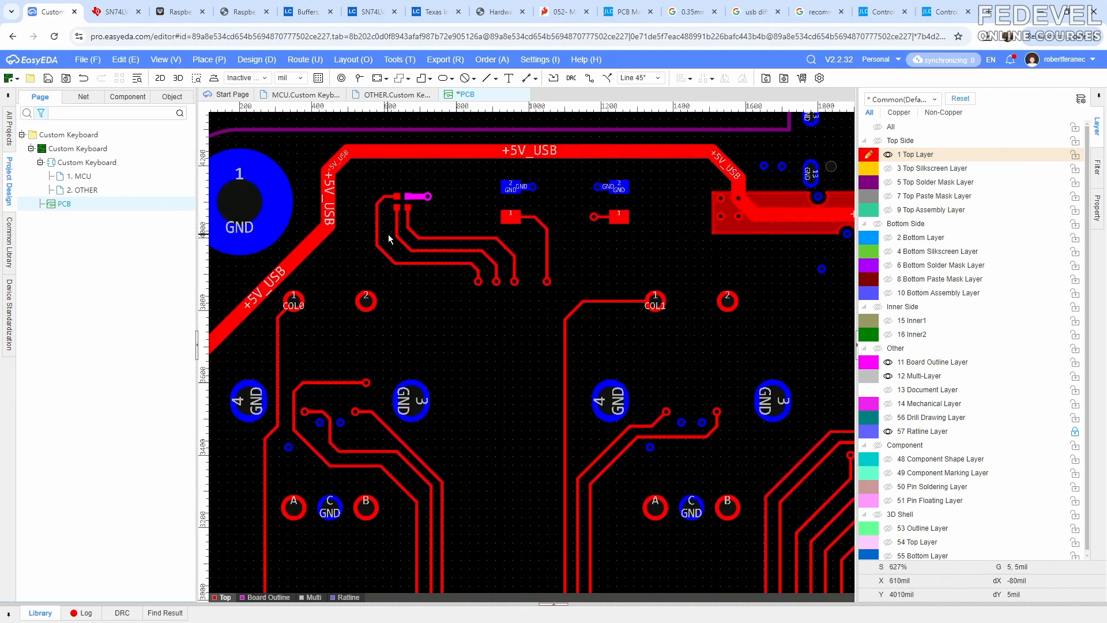
Move the horizontal ENC1_A segment under the first encoder's vias up, away from the ROW3 track
scroll(389, 234, "down", 2)
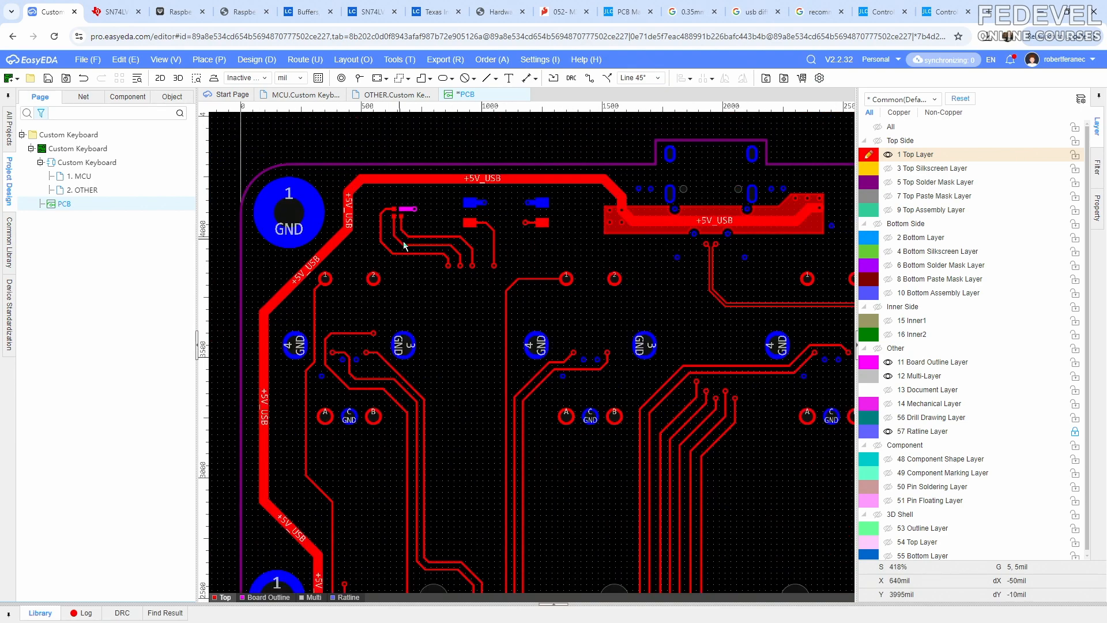
right_click_drag(654, 272, 576, 196)
right_click_drag(479, 382, 654, 379)
scroll(462, 285, "up", 8)
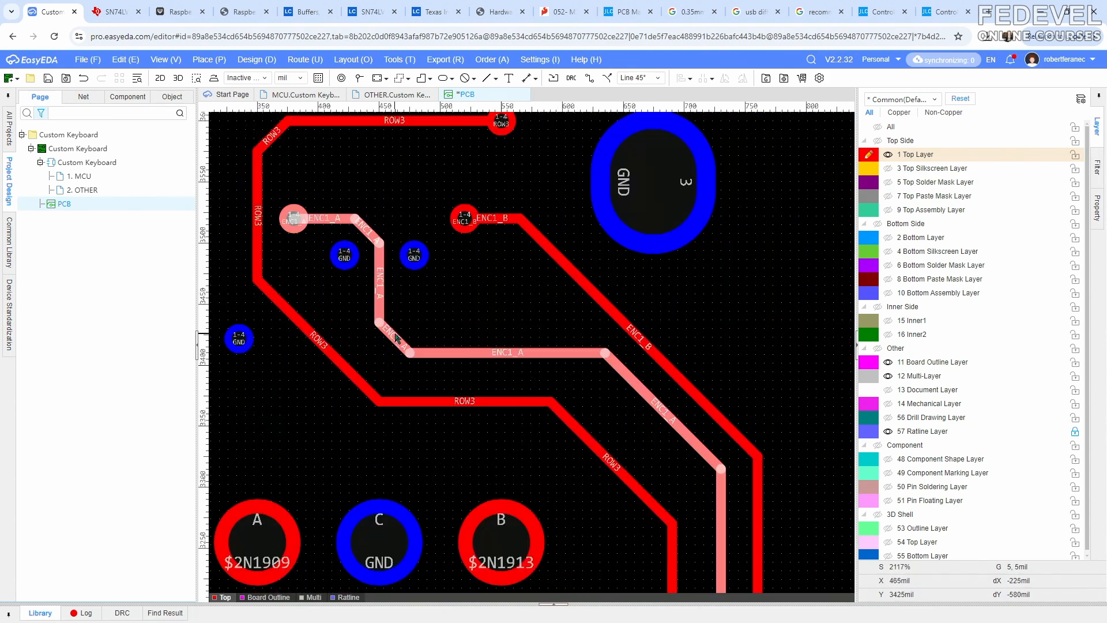
left_click(409, 315)
left_click_drag(410, 315, 458, 308)
right_click_drag(421, 385, 462, 382)
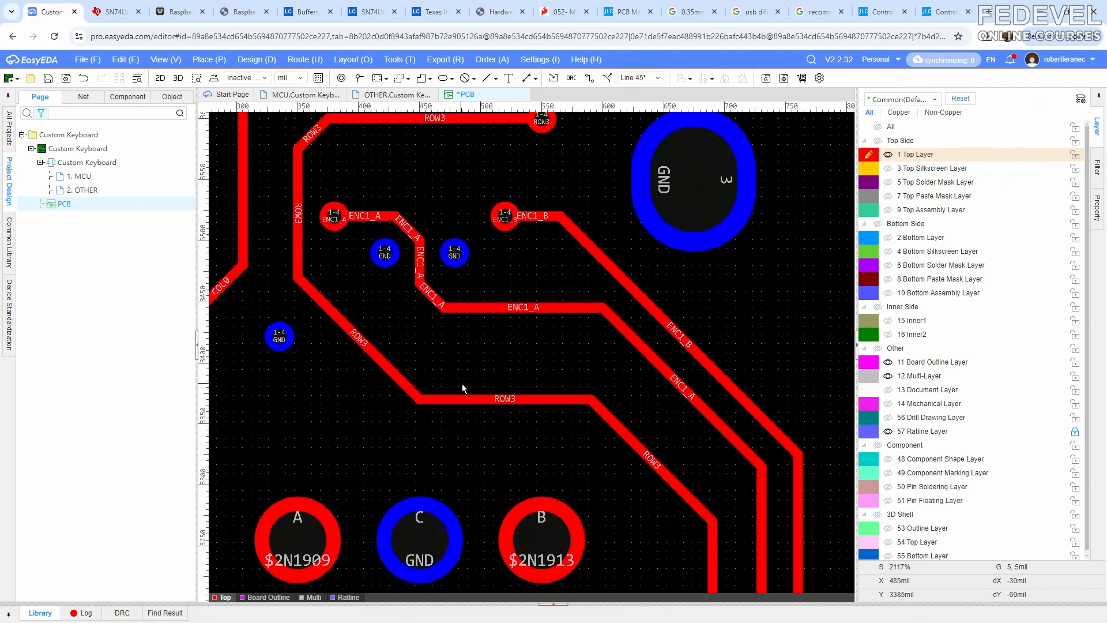
Raise ROW3's horizontal segment below ENC1_A to about Y 3411 mil and adjust the track's two diagonal corners on its left side
left_click_drag(462, 398, 455, 351)
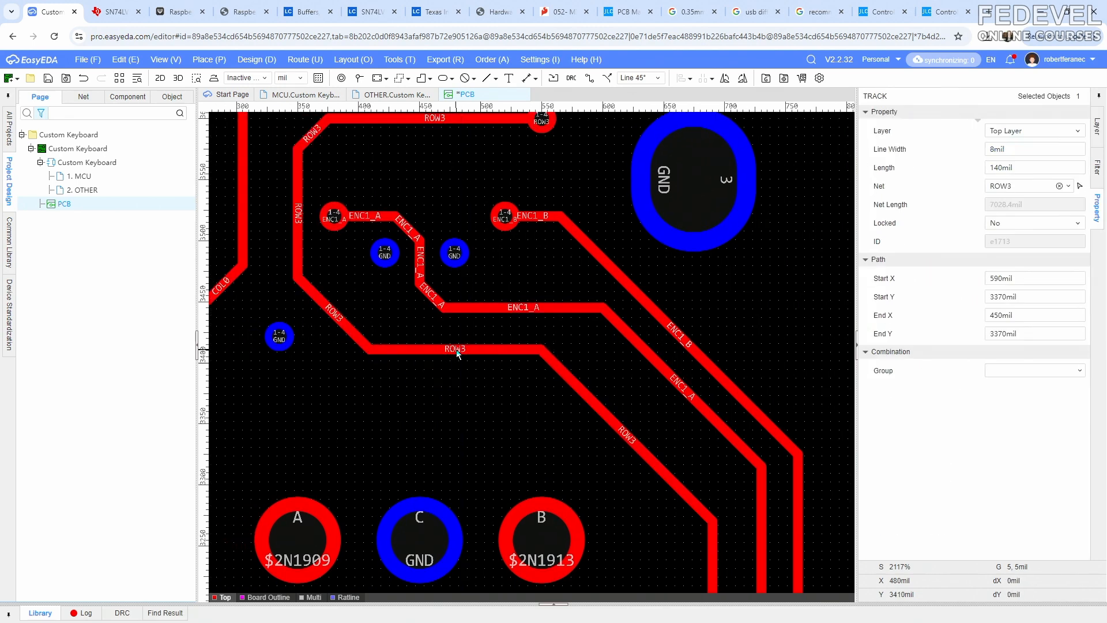
scroll(455, 351, "down", 1)
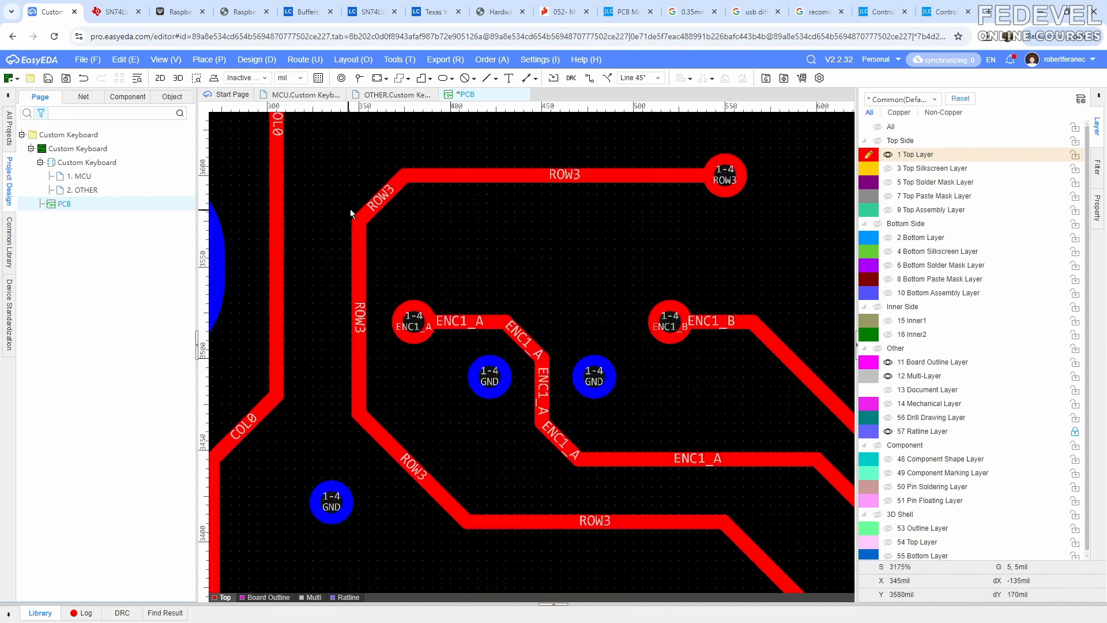
scroll(350, 209, "up", 2)
left_click(377, 221)
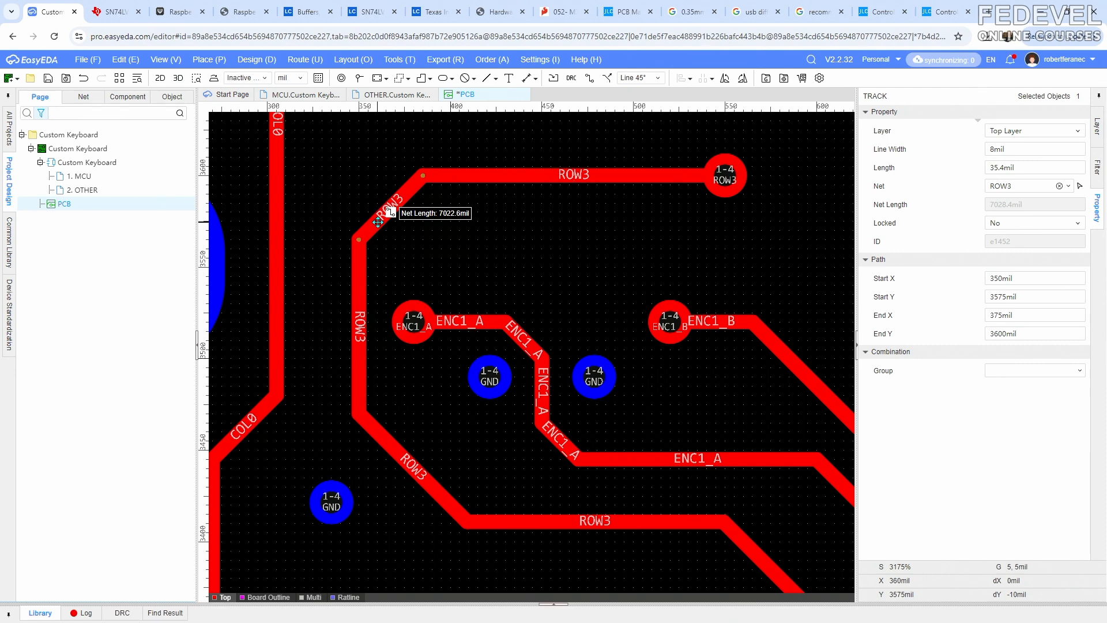
left_click(383, 303)
left_click(395, 476)
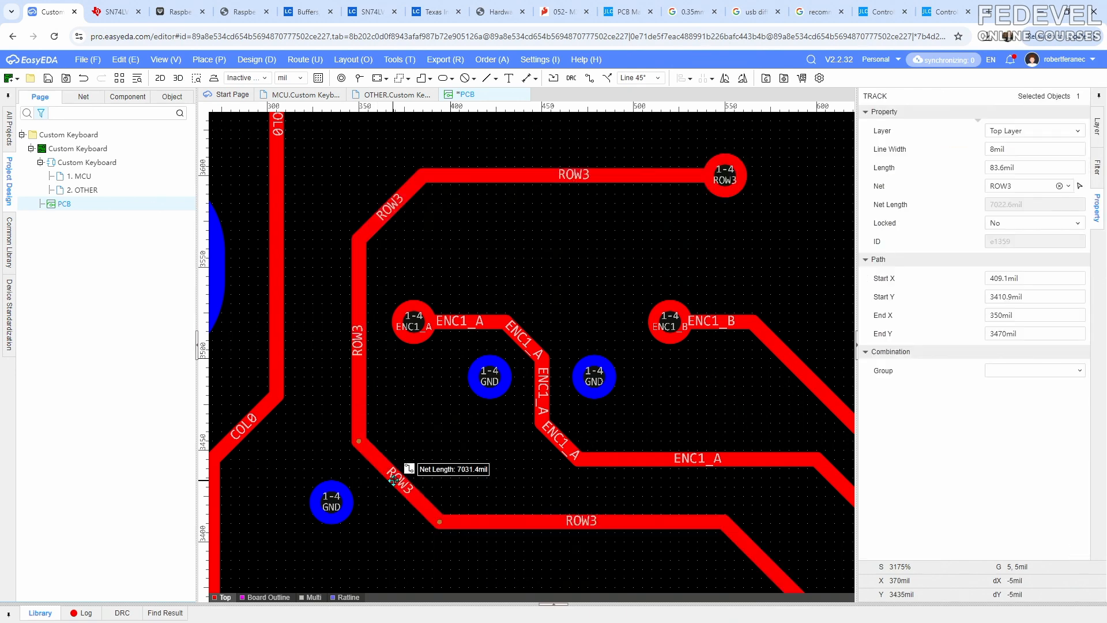
Shift ENC1_A's long diagonal segment away from ENC1_B, towards the ROW3 track
scroll(374, 337, "down", 3)
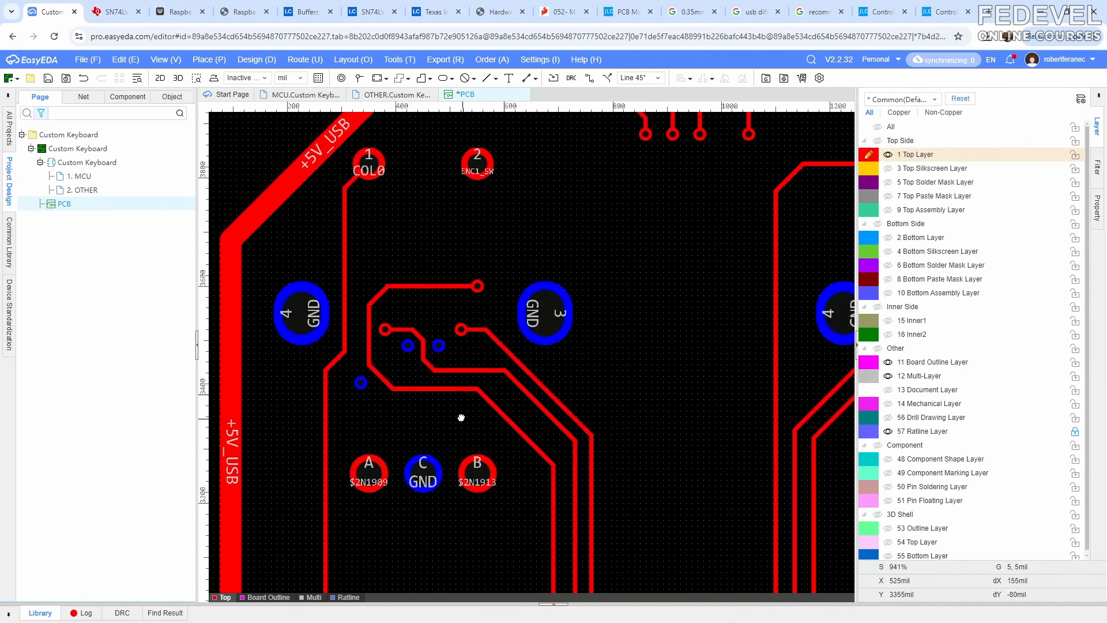
right_click_drag(461, 417, 380, 369)
scroll(439, 356, "up", 2)
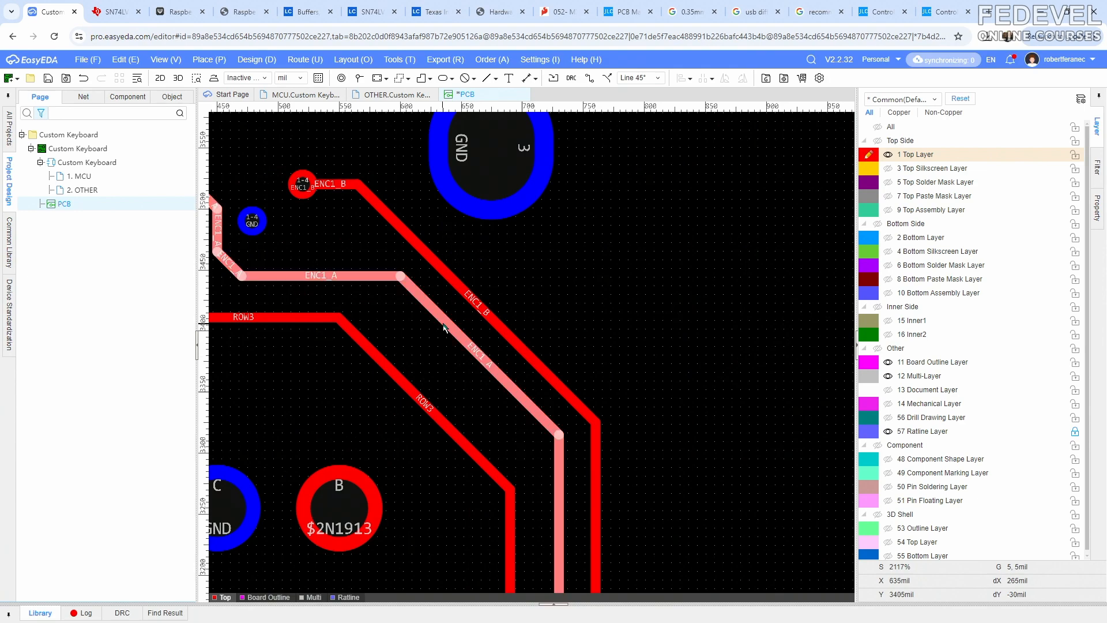
left_click_drag(443, 327, 430, 340)
scroll(461, 266, "down", 4)
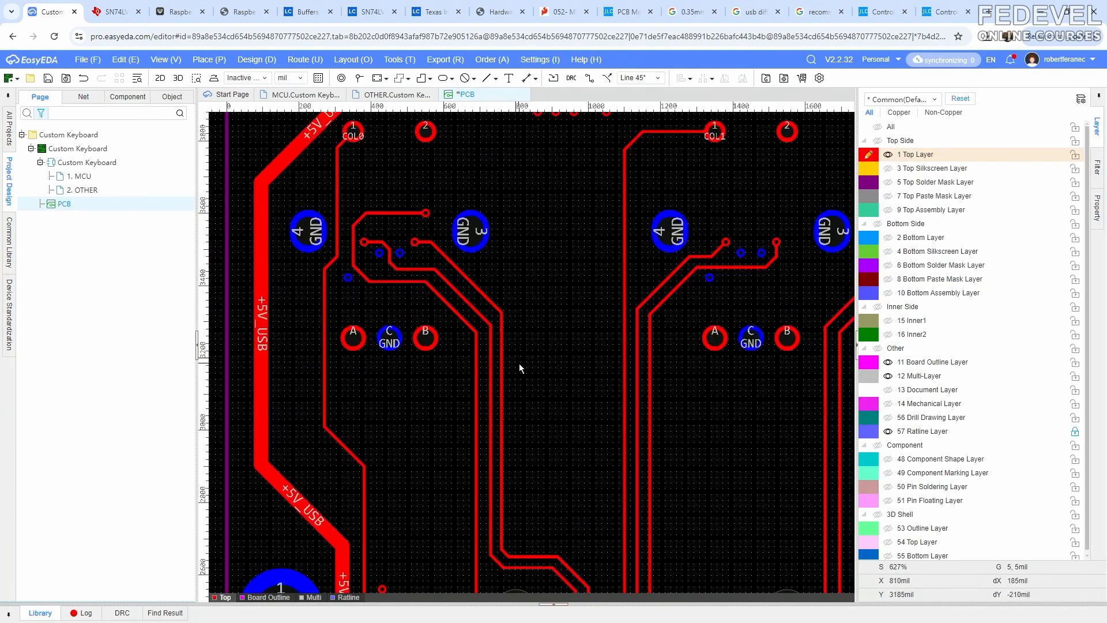
Spread apart the four parallel vertical tracks between the left +3V3 track and the lower-left key switch
right_click_drag(519, 363, 511, 208)
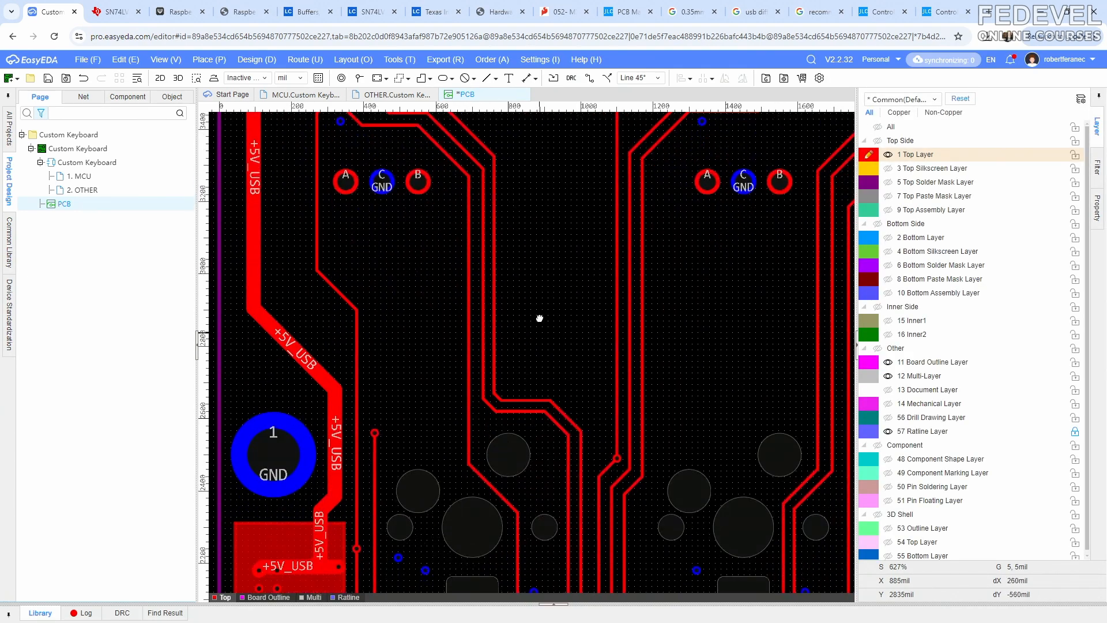
right_click_drag(539, 318, 539, 206)
scroll(539, 206, "down", 1)
right_click_drag(484, 475, 497, 215)
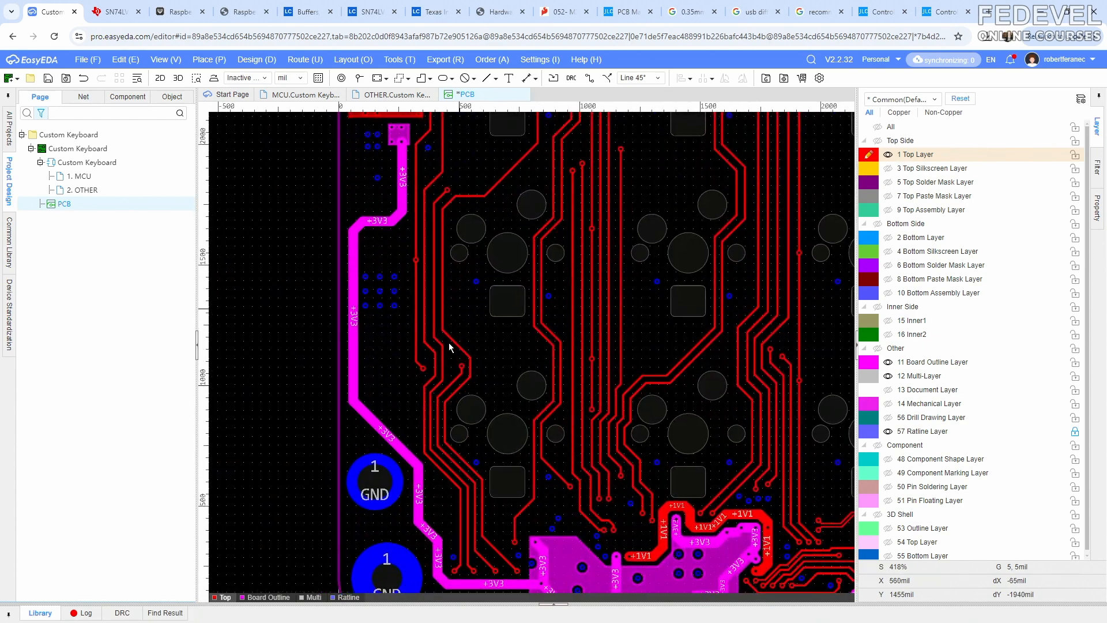
scroll(416, 451, "up", 3)
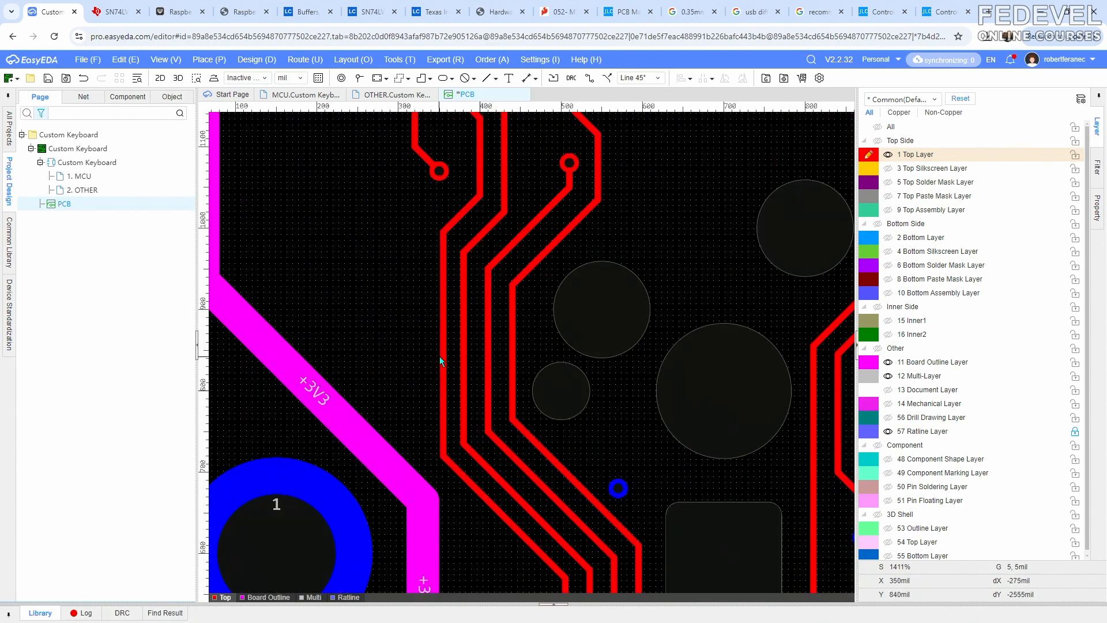
left_click_drag(442, 361, 476, 363)
scroll(413, 302, "down", 2)
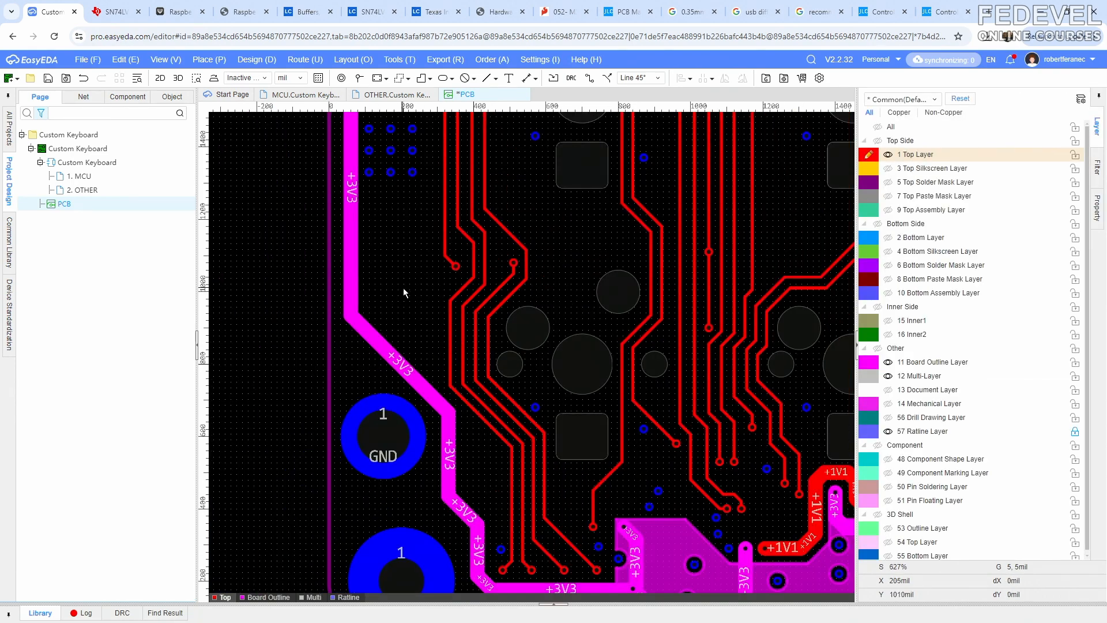
Switch to a new browser tab, search the web for the instructor's YouTube channel and open it
left_click(988, 11)
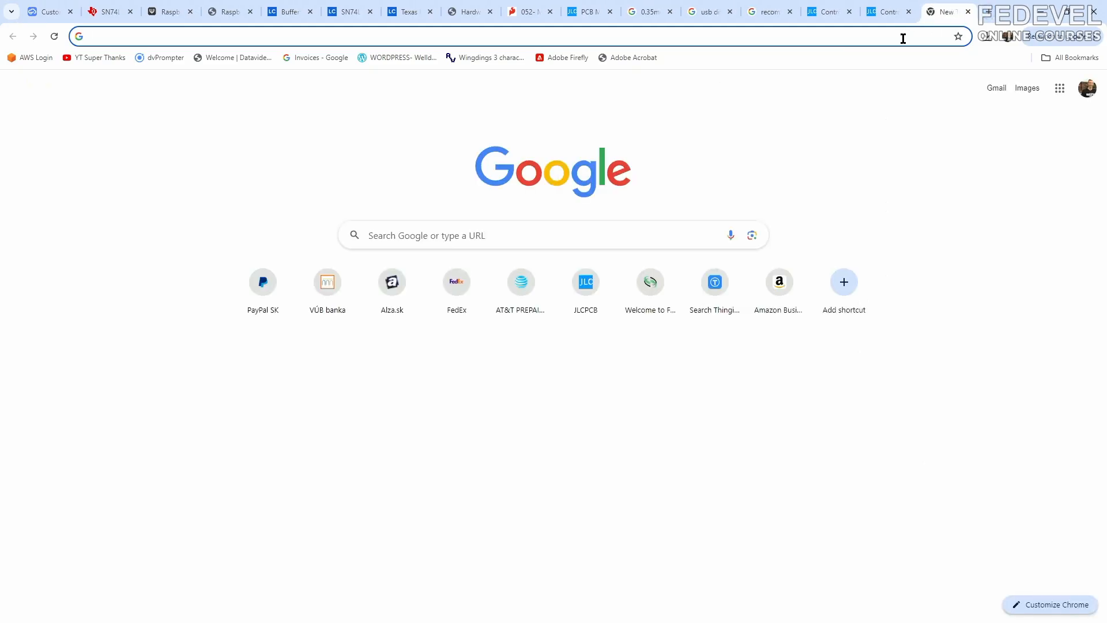
type("robertferanec youtub")
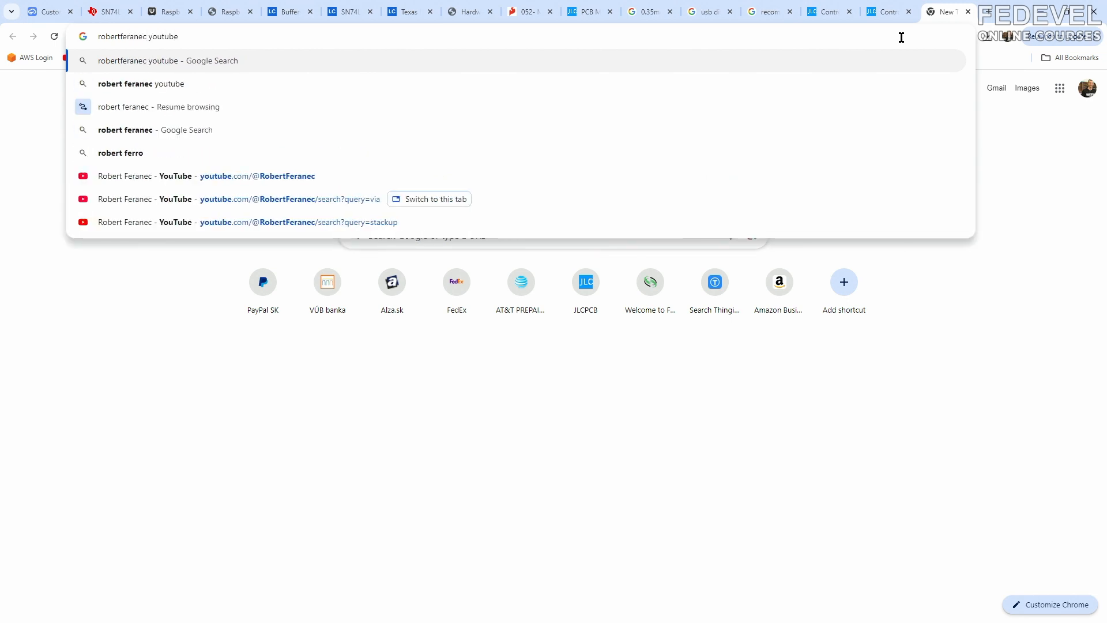
type("e")
key("Return")
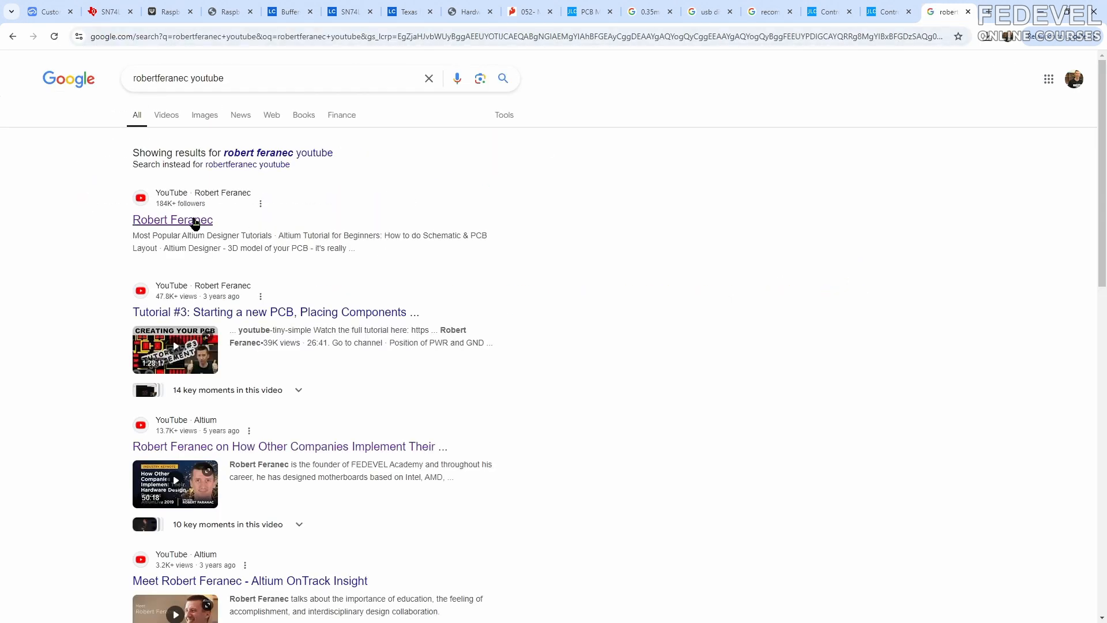
left_click(195, 223)
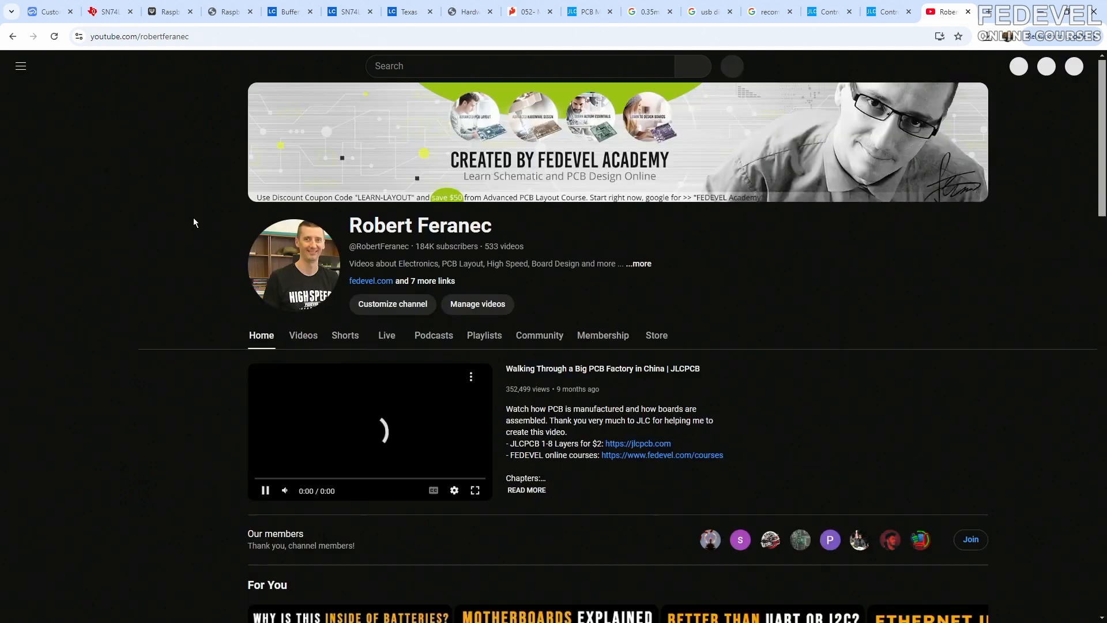
Search the YouTube channel for "crosstalk" and look through the listed videos
left_click(341, 410)
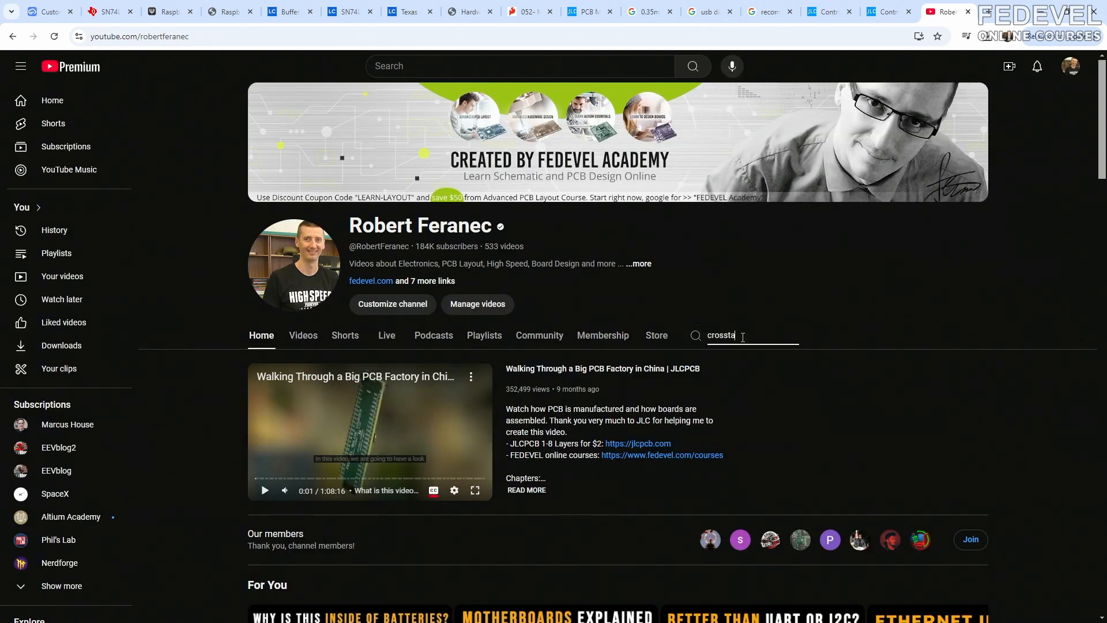
key("Return")
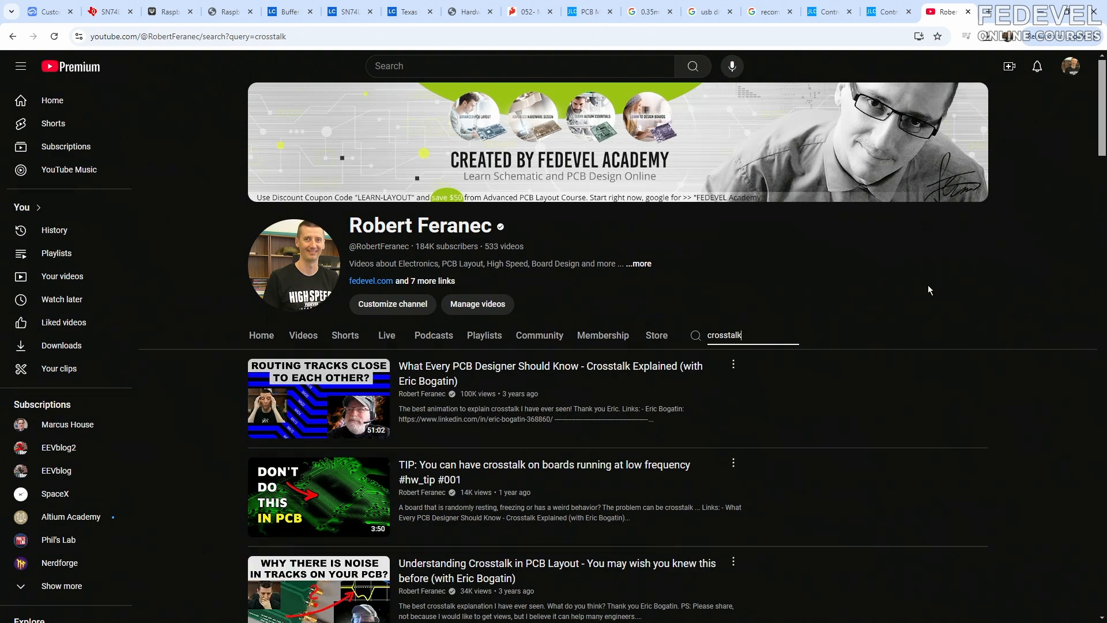
scroll(928, 285, "down", 2)
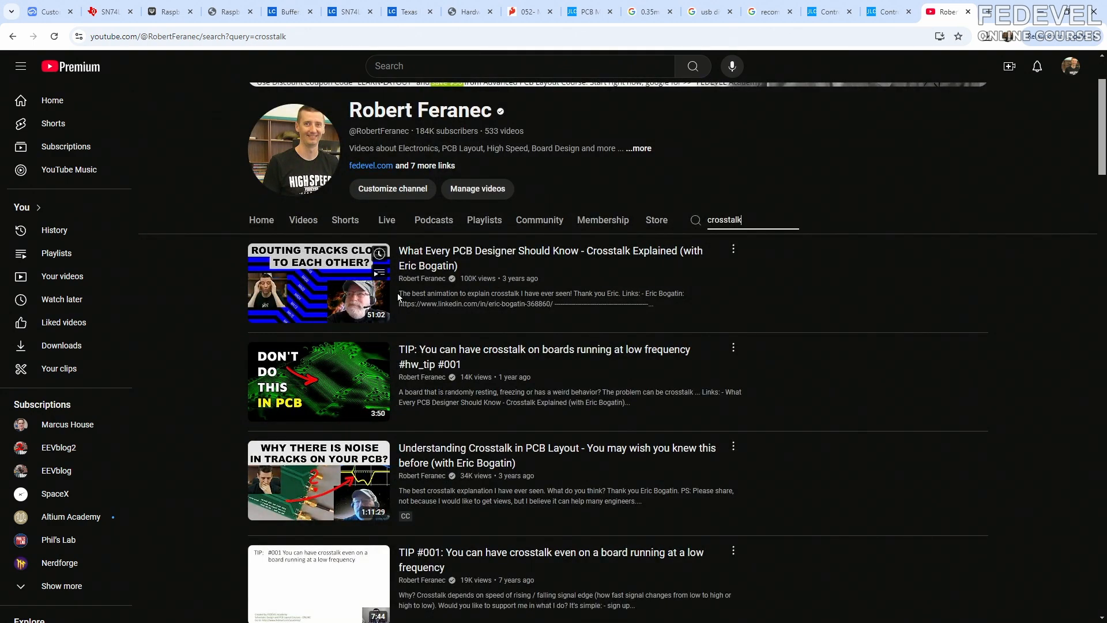
Switch back to the EasyEDA PCB tab and shift QSPI_SD3's lower diagonal segment away from QSPI_SD0, towards the +1V1 track
left_click(51, 12)
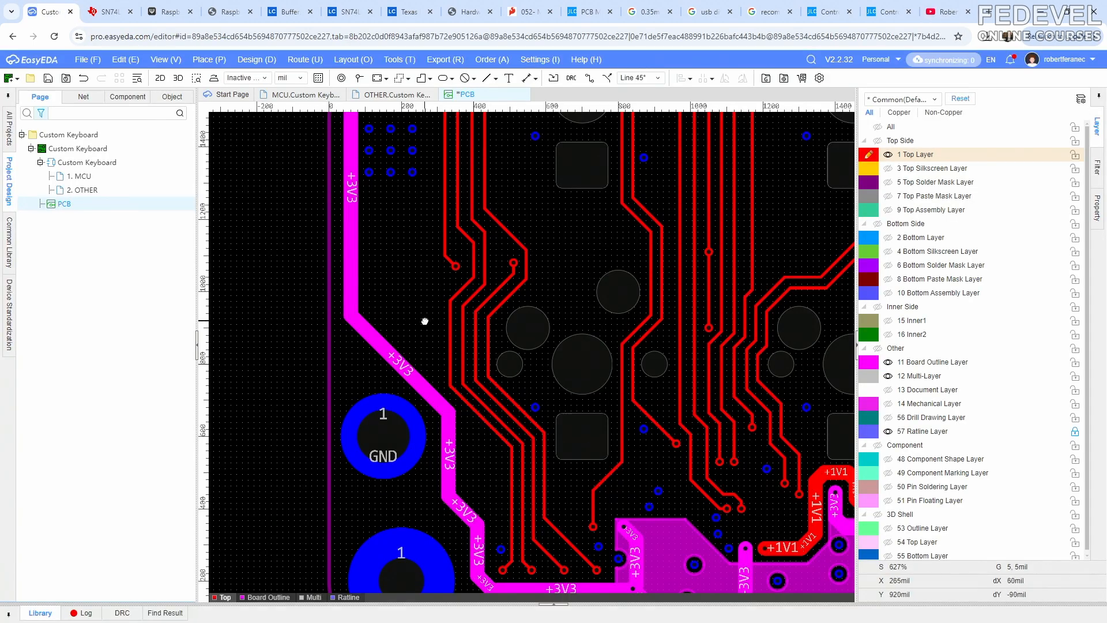
right_click_drag(425, 321, 363, 256)
scroll(363, 259, "down", 2)
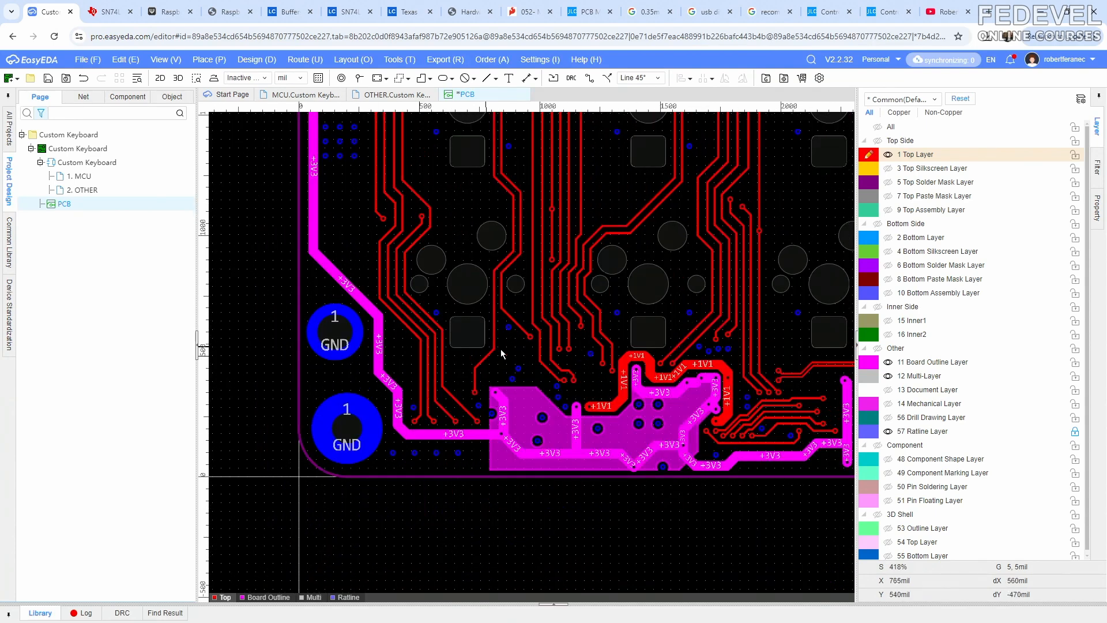
right_click_drag(513, 355, 362, 329)
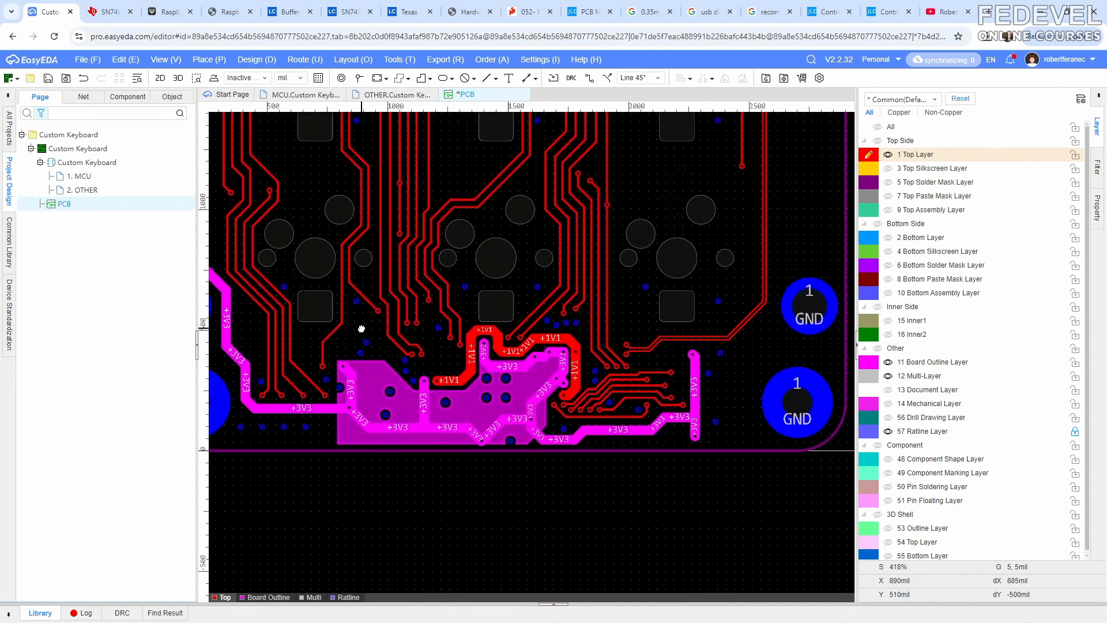
scroll(613, 424, "up", 5)
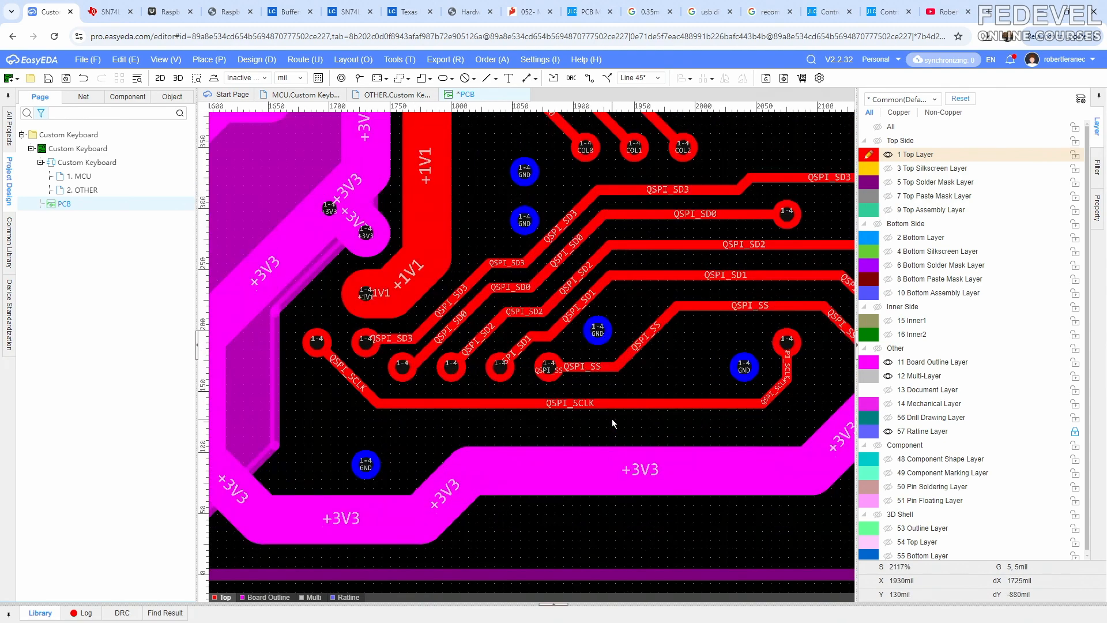
scroll(429, 296, "up", 1)
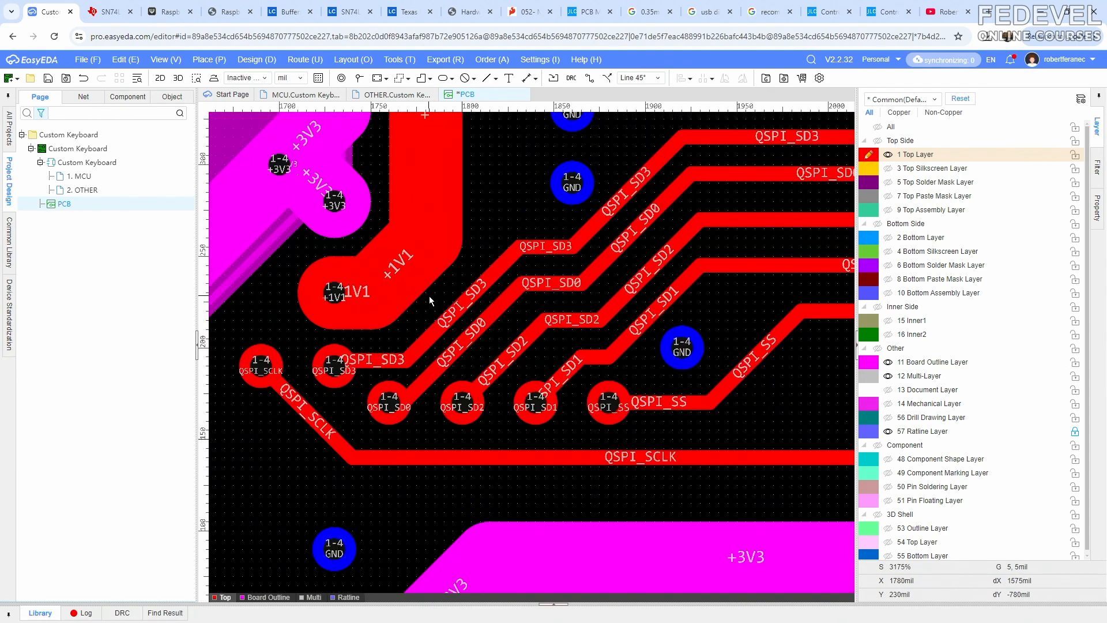
left_click(436, 331)
left_click_drag(436, 331, 437, 321)
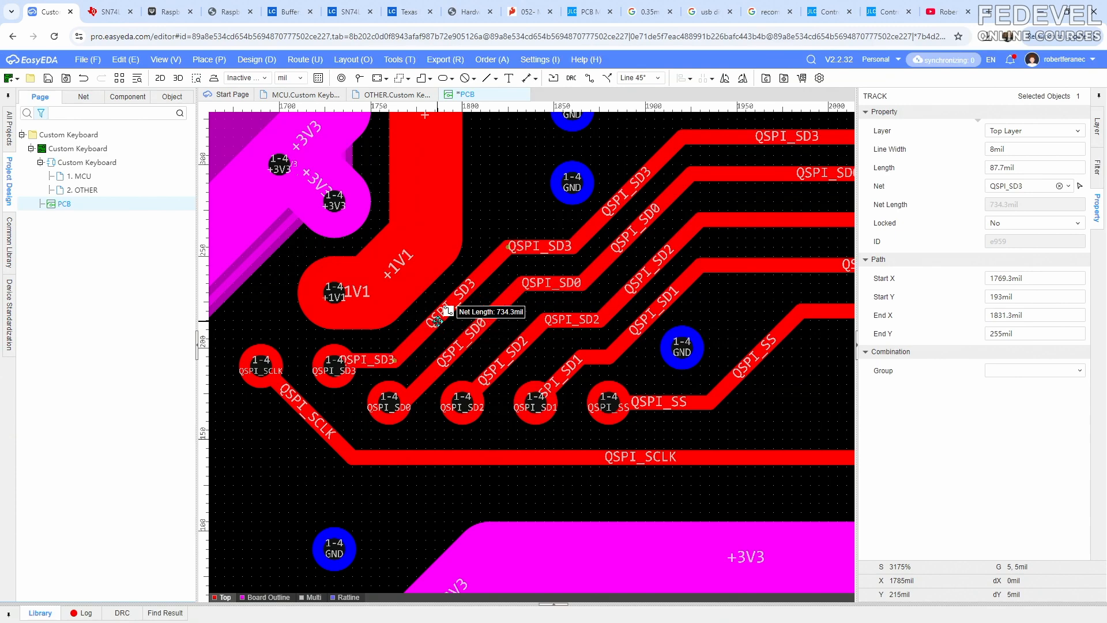
left_click(448, 279)
Examine the spacing of the remaining top-layer tracks, from the QSPI tracks up to the USB connector area
scroll(448, 279, "down", 1)
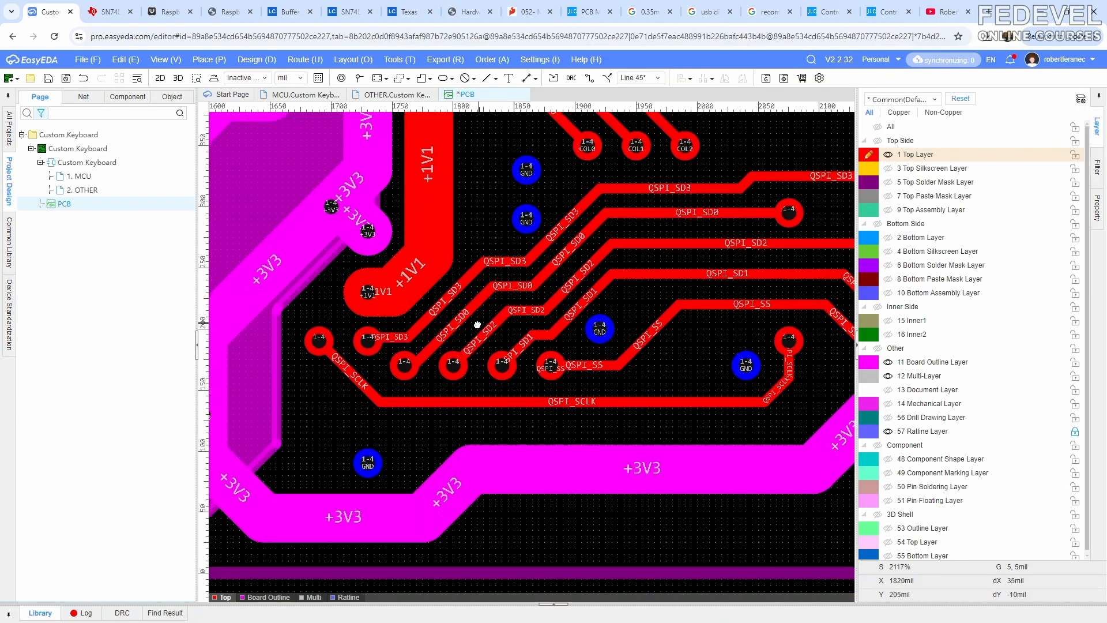
right_click_drag(477, 325, 386, 355)
scroll(387, 357, "down", 1)
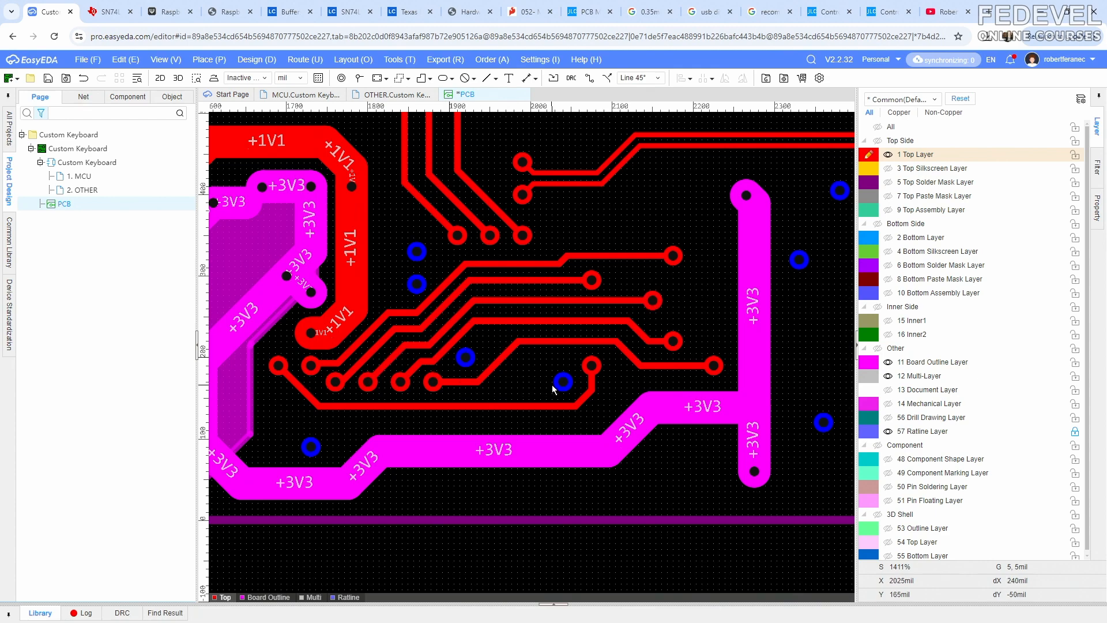
right_click_drag(536, 422, 482, 448)
scroll(482, 448, "down", 1)
scroll(526, 438, "down", 2)
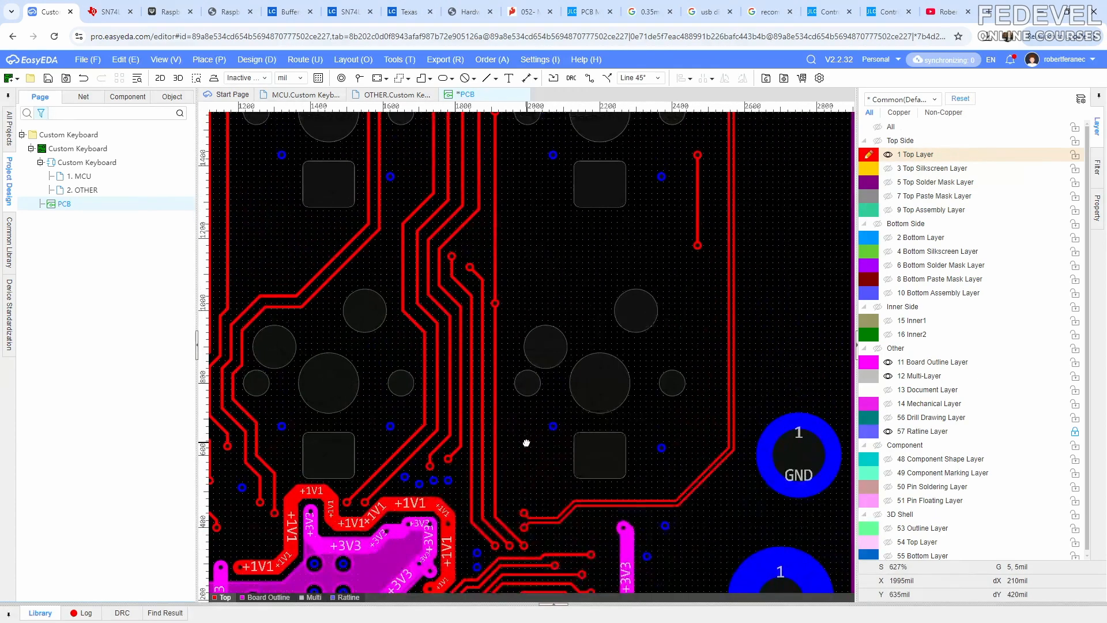
right_click_drag(556, 155, 575, 448)
scroll(584, 338, "down", 2)
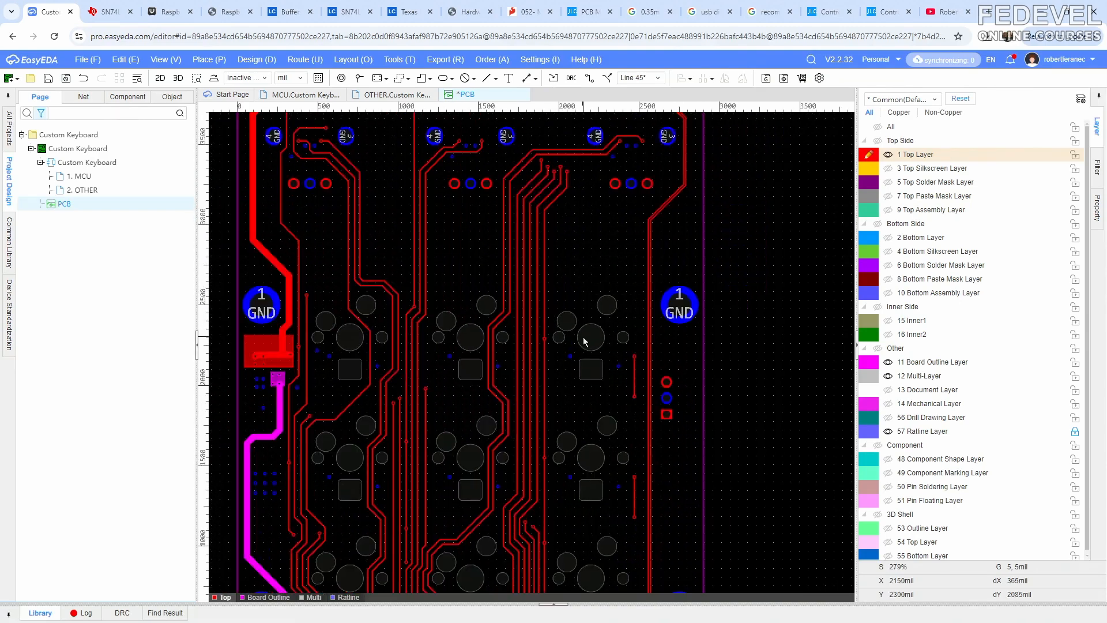
scroll(583, 301, "up", 1)
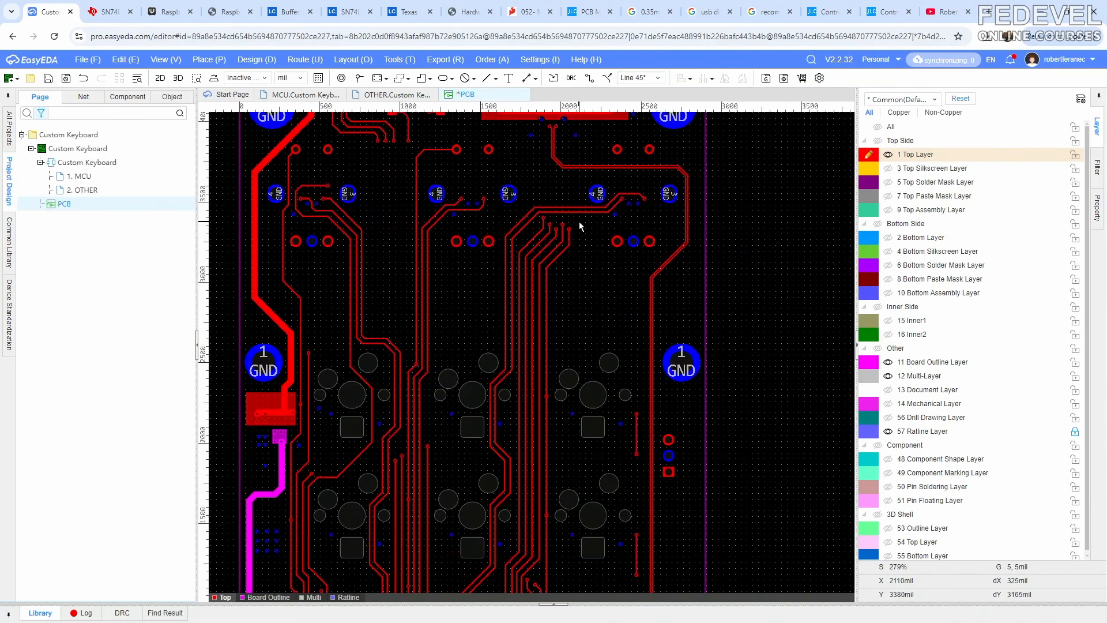
mouse_move(580, 225)
right_mouse_down()
mouse_move(563, 270)
mouse_move(586, 270)
mouse_move(578, 190)
mouse_move(573, 236)
right_mouse_up()
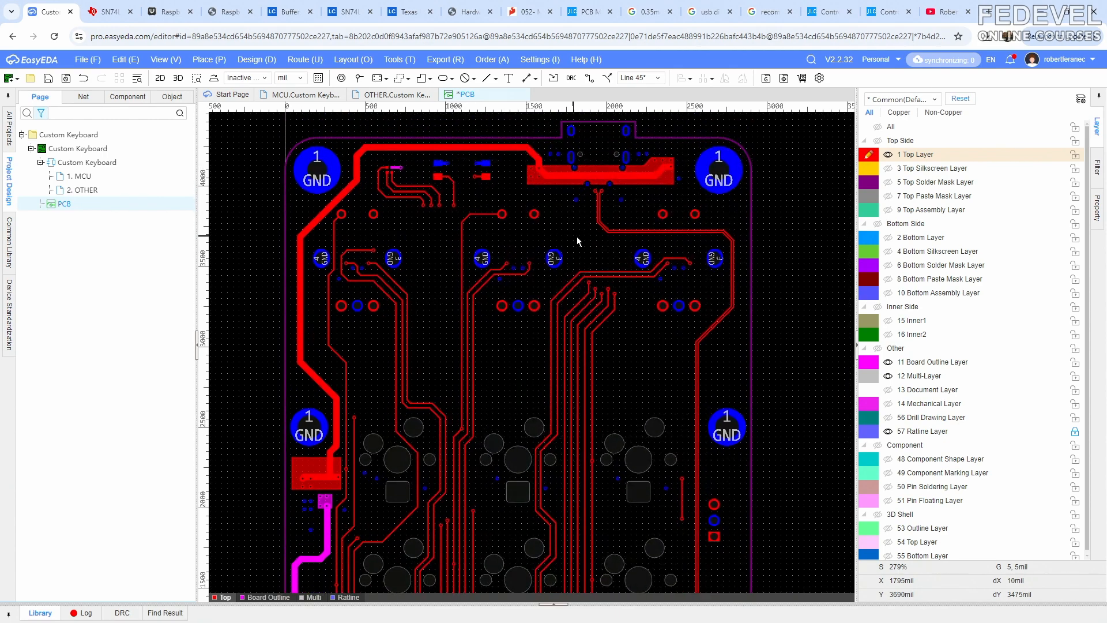
Make the bottom layer active and move USER_LED2_R's horizontal segment closer to the resistor pads, away from USER_LED2_G
left_click(868, 236)
scroll(444, 254, "up", 9)
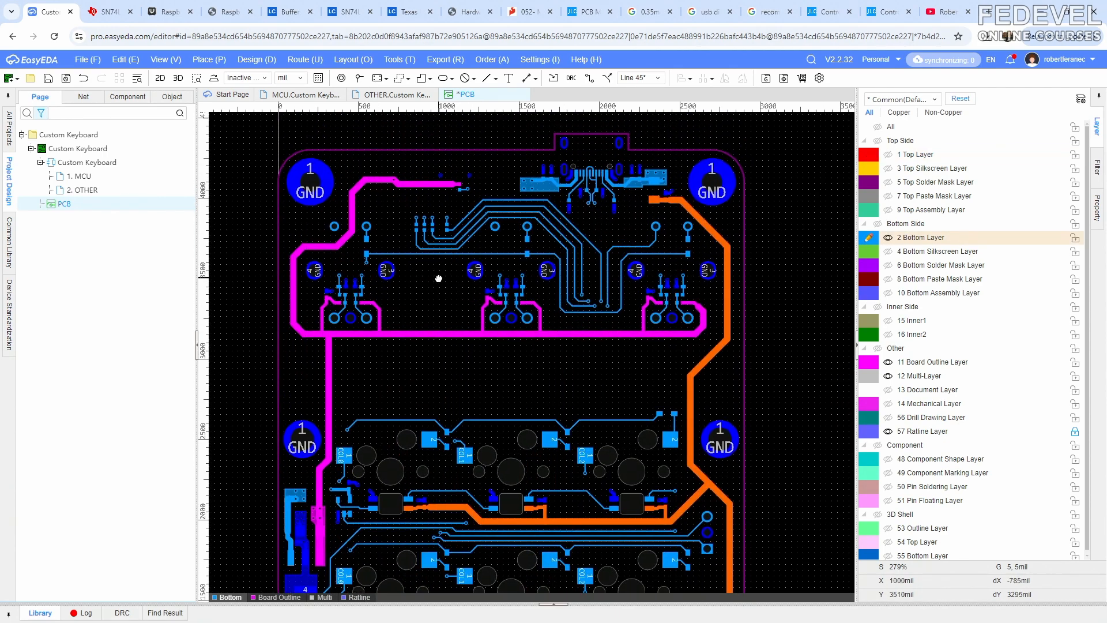
scroll(426, 244, "up", 2)
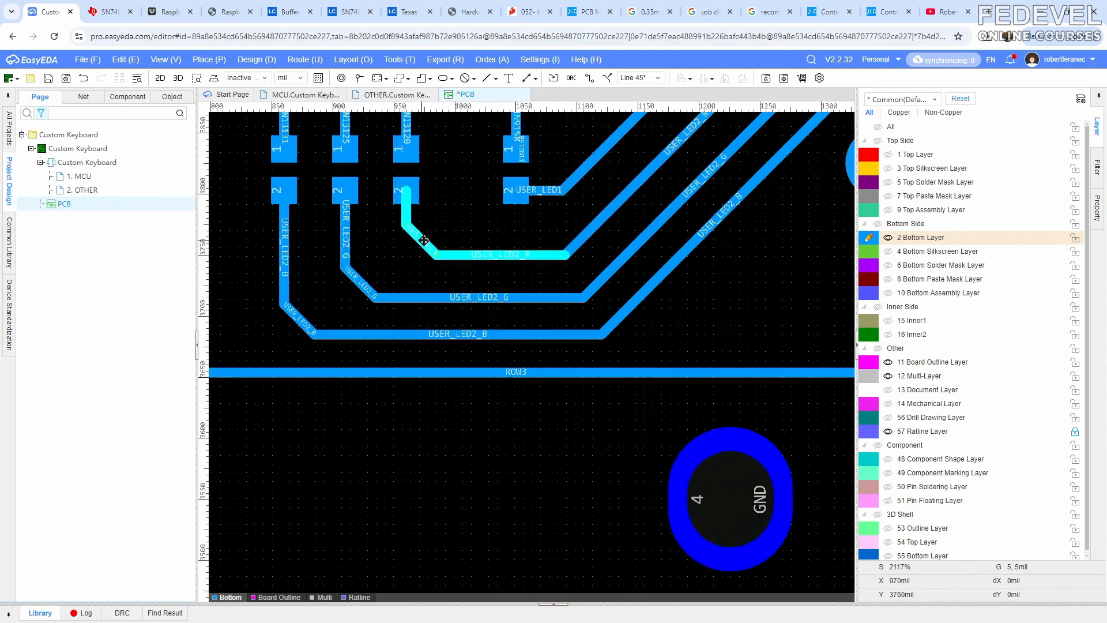
left_click(449, 238)
left_click_drag(492, 239, 492, 239)
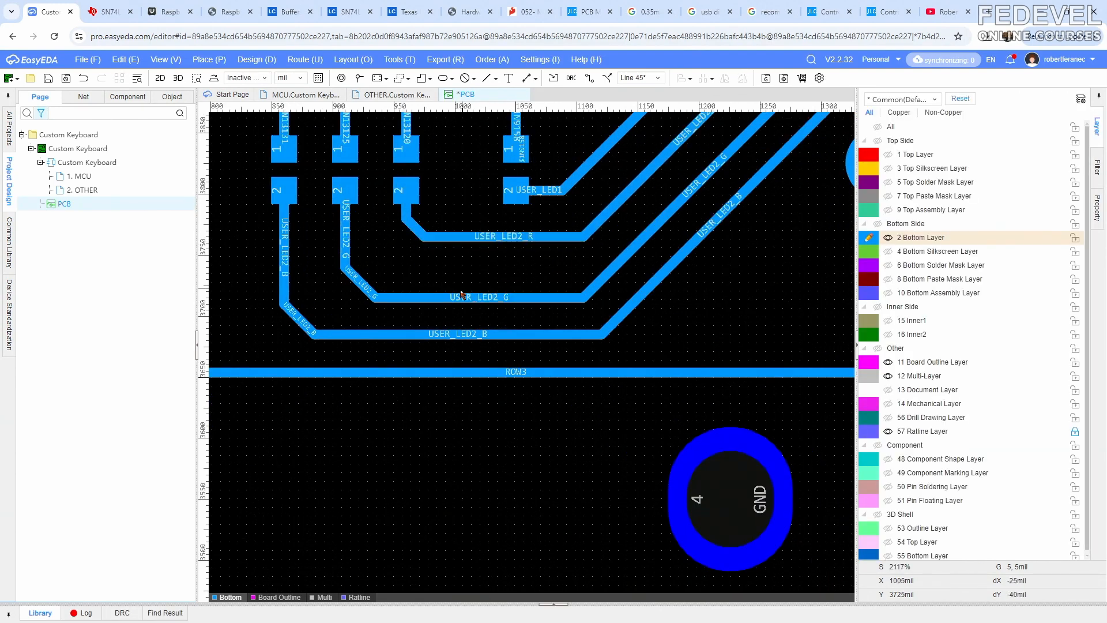
Shift the USER_LED2_G and USER_LED2_B segments towards the resistor pads, away from the ROW3 track, keeping gaps between them
left_click_drag(362, 282, 377, 266)
left_click_drag(433, 300, 447, 275)
left_click_drag(303, 323, 339, 290)
left_click_drag(462, 335, 470, 315)
scroll(396, 236, "down", 4)
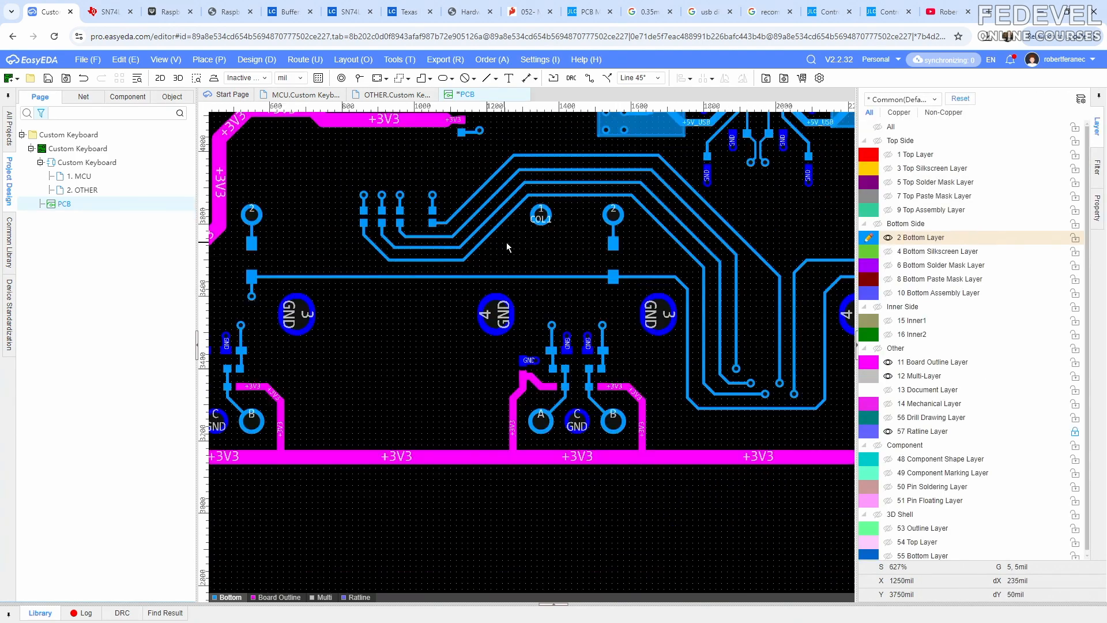
scroll(360, 250, "up", 3)
left_click_drag(466, 272, 494, 265)
Examine the bottom-layer track spacing from the user LED tracks down through the key switch rows to the microcontroller
scroll(380, 262, "down", 5)
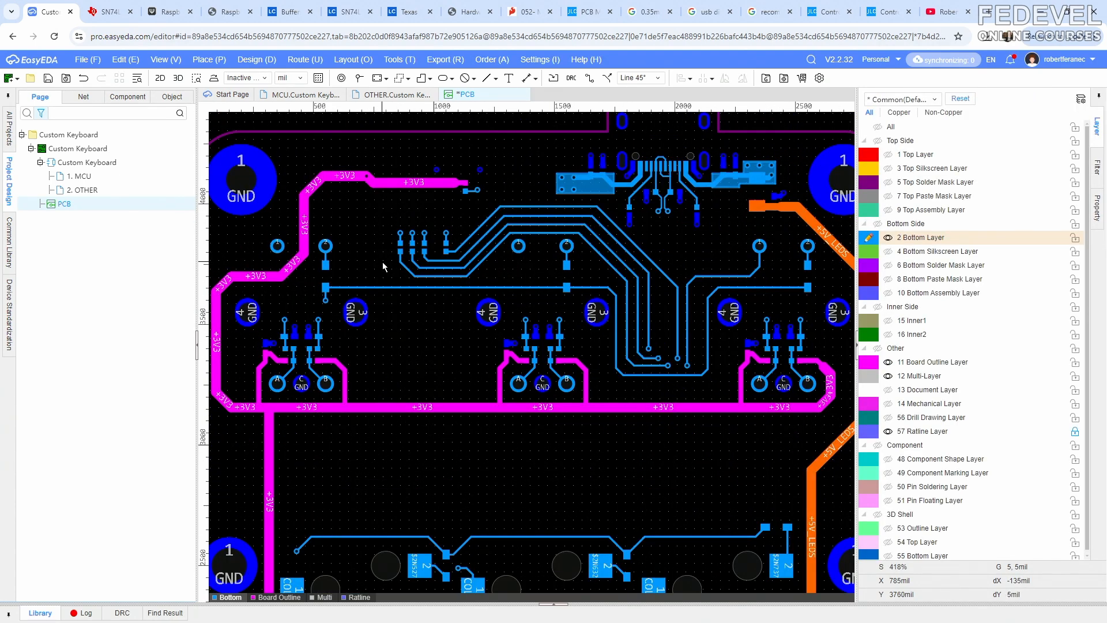
right_click_drag(517, 267, 483, 276)
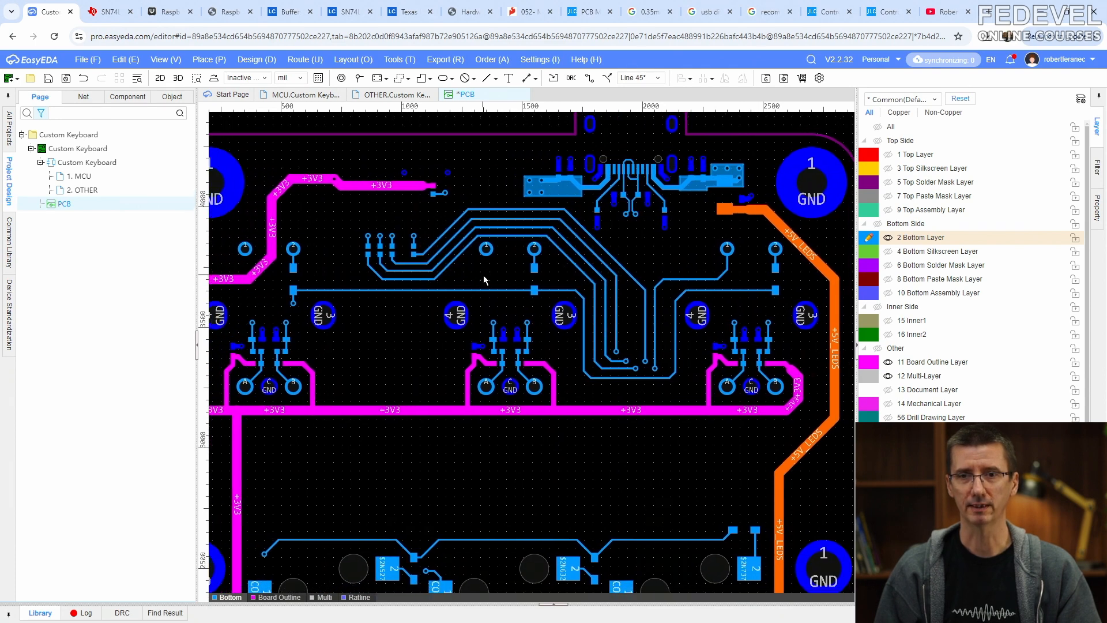
right_click_drag(410, 364, 467, 287)
right_click_drag(506, 427, 452, 261)
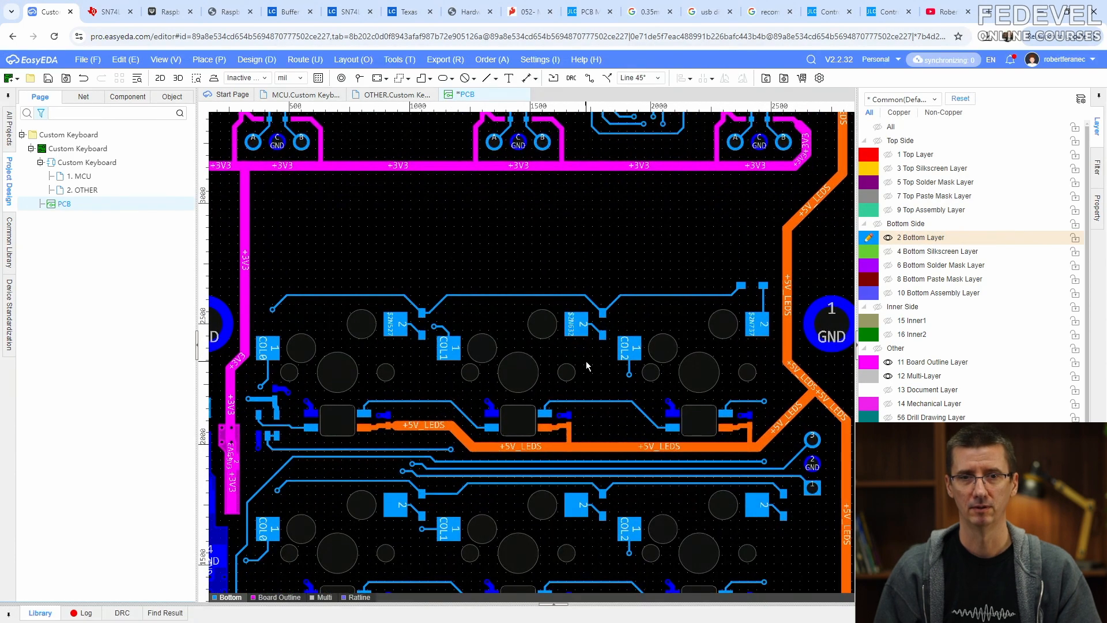
right_click_drag(586, 365, 570, 272)
right_click_drag(573, 400, 570, 313)
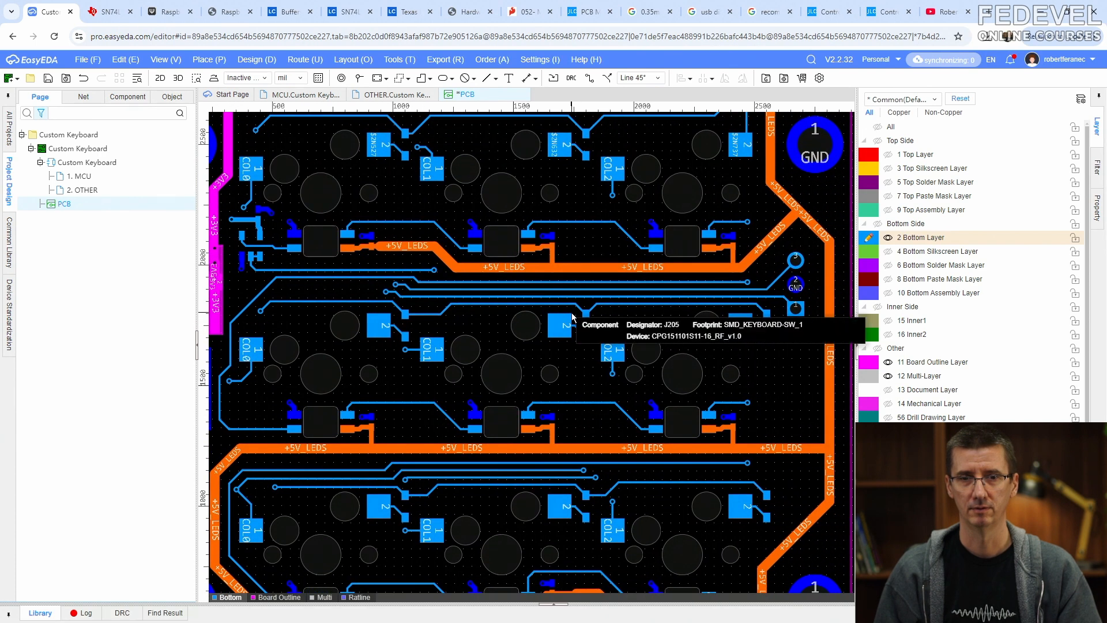
right_click_drag(600, 371, 625, 215)
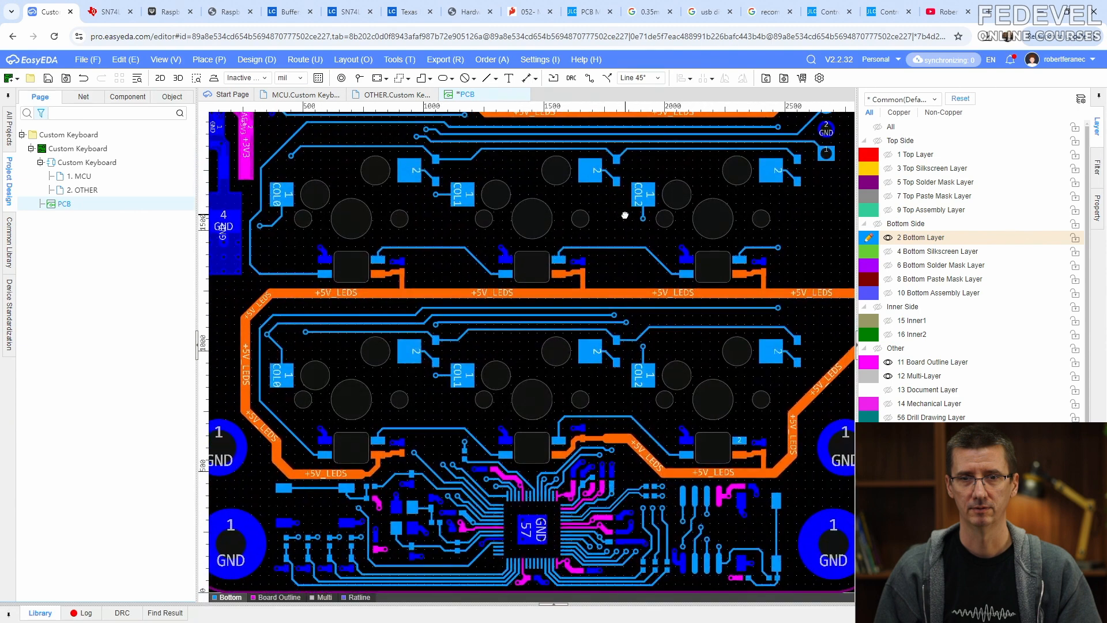
right_click_drag(650, 422, 635, 316)
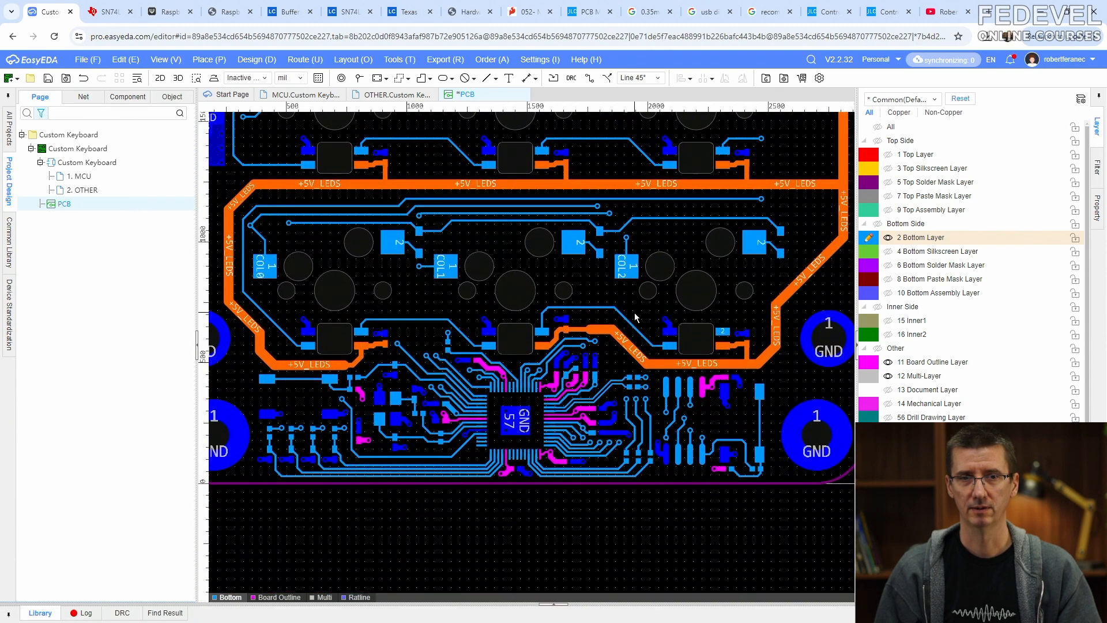
Bring the inactive layers back as greyed-out around the highlighted bottom layer, and save the PCB
scroll(635, 316, "down", 2)
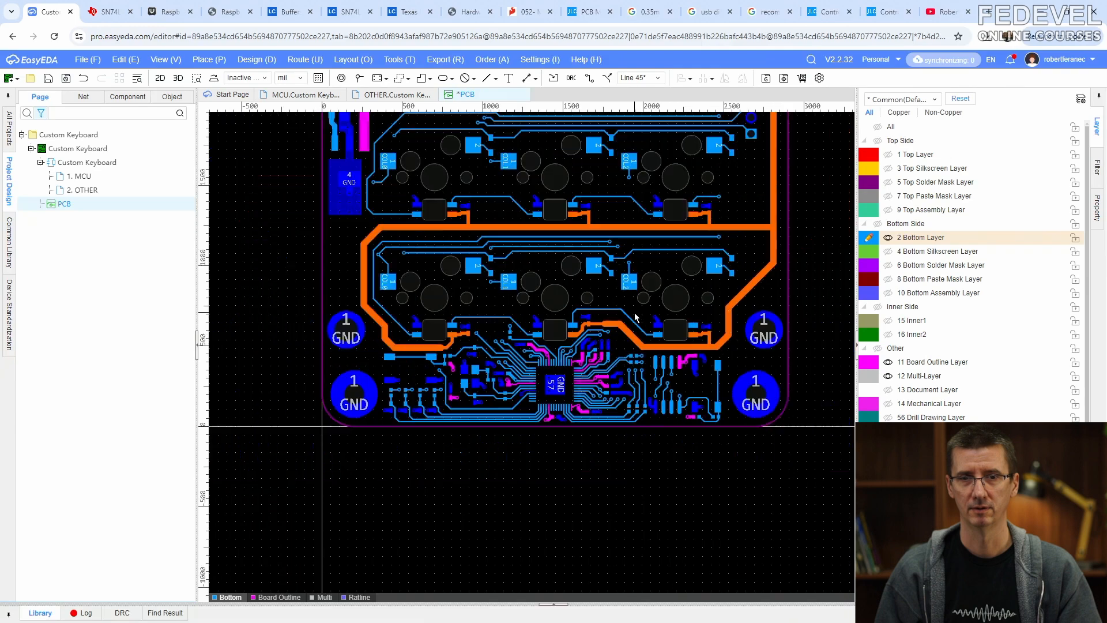
right_click_drag(607, 285, 597, 533)
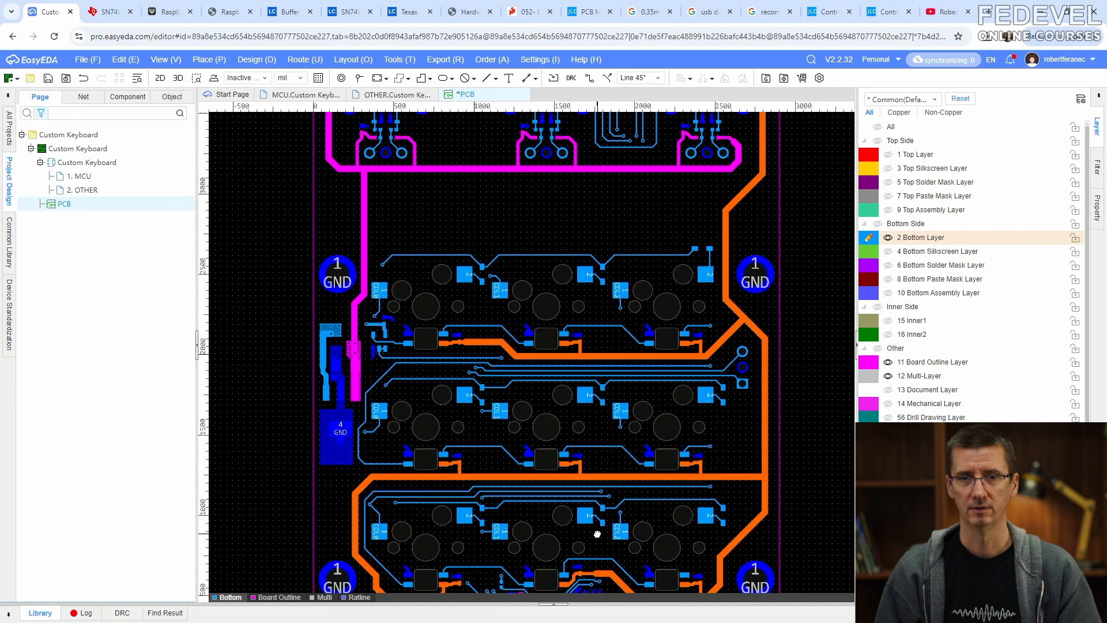
right_click_drag(567, 227, 619, 318)
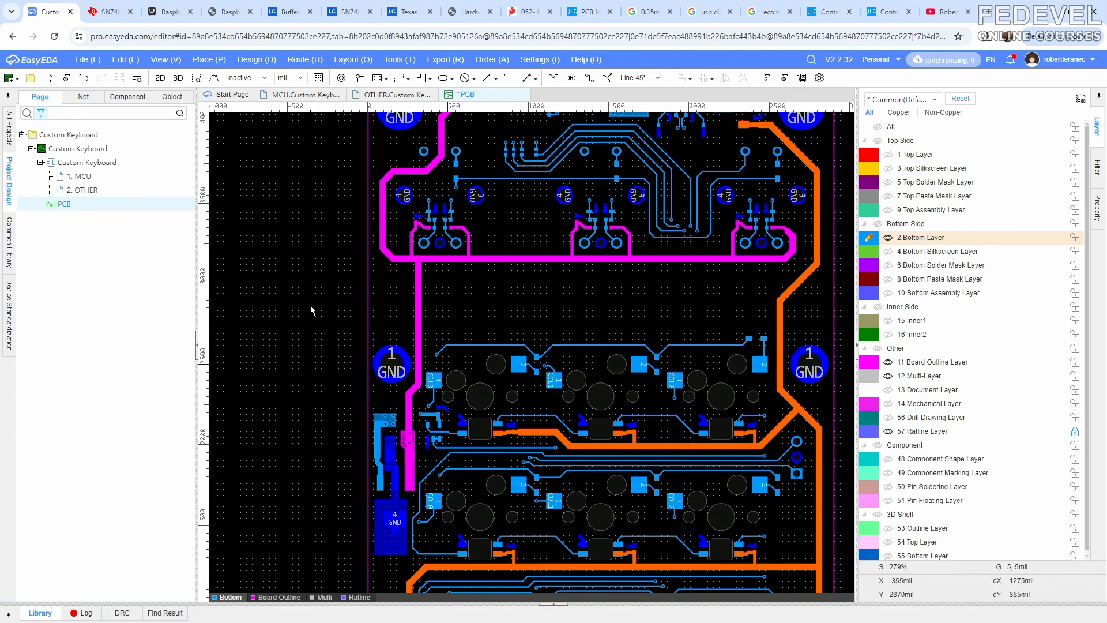
key("shift+s")
key("shift+s")
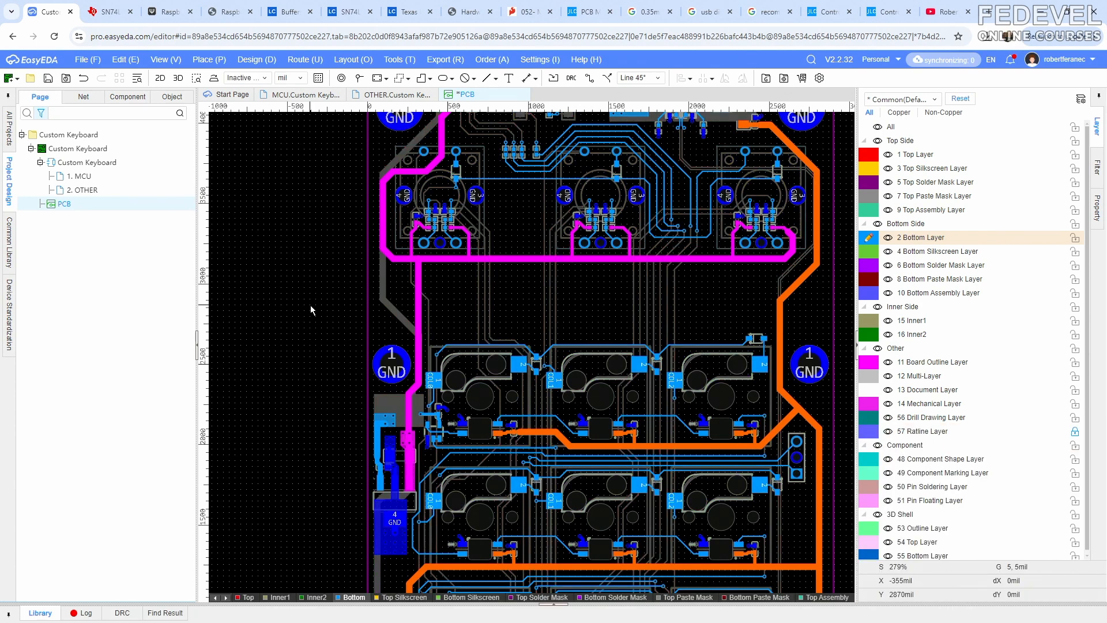
left_click(176, 61)
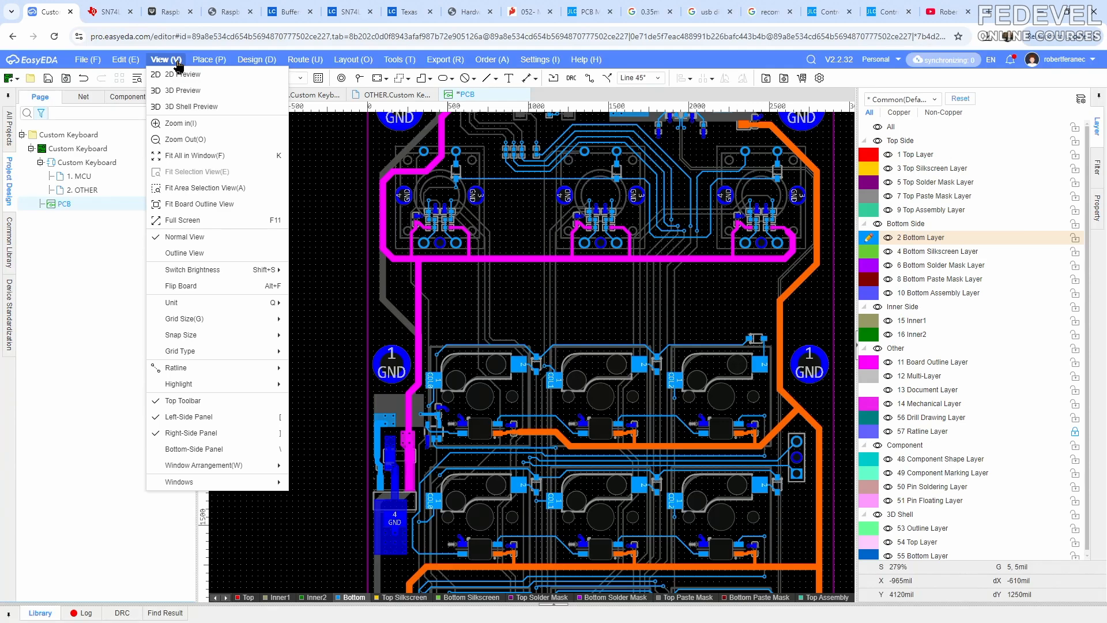
left_click(180, 155)
left_click(49, 83)
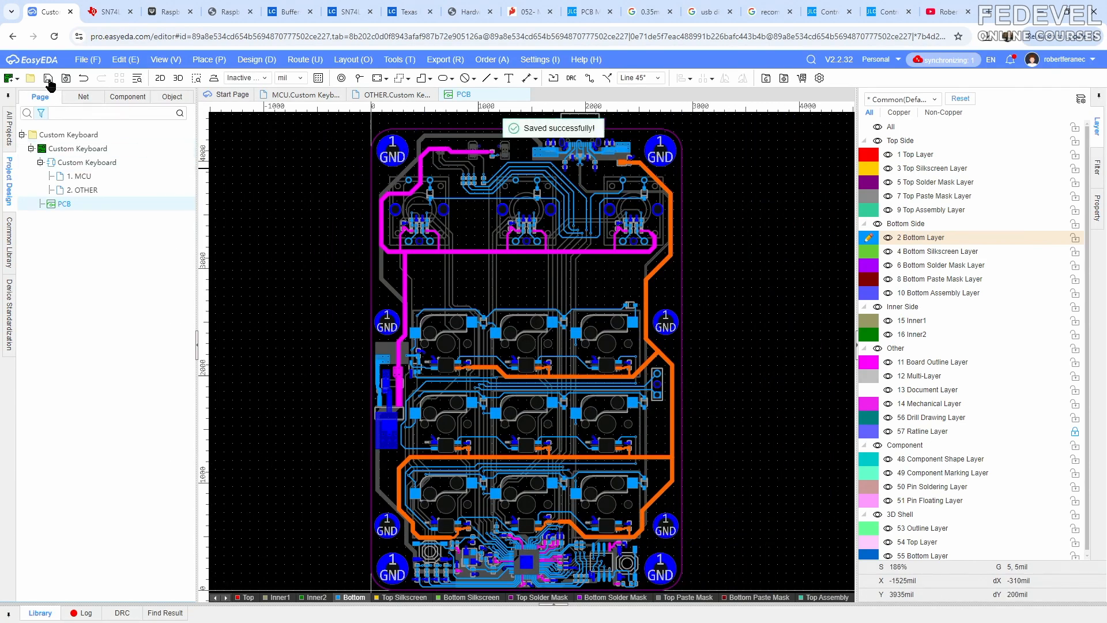
Switch to the YouTube channel page, search its videos for "via" and look through the listed videos
left_click(945, 12)
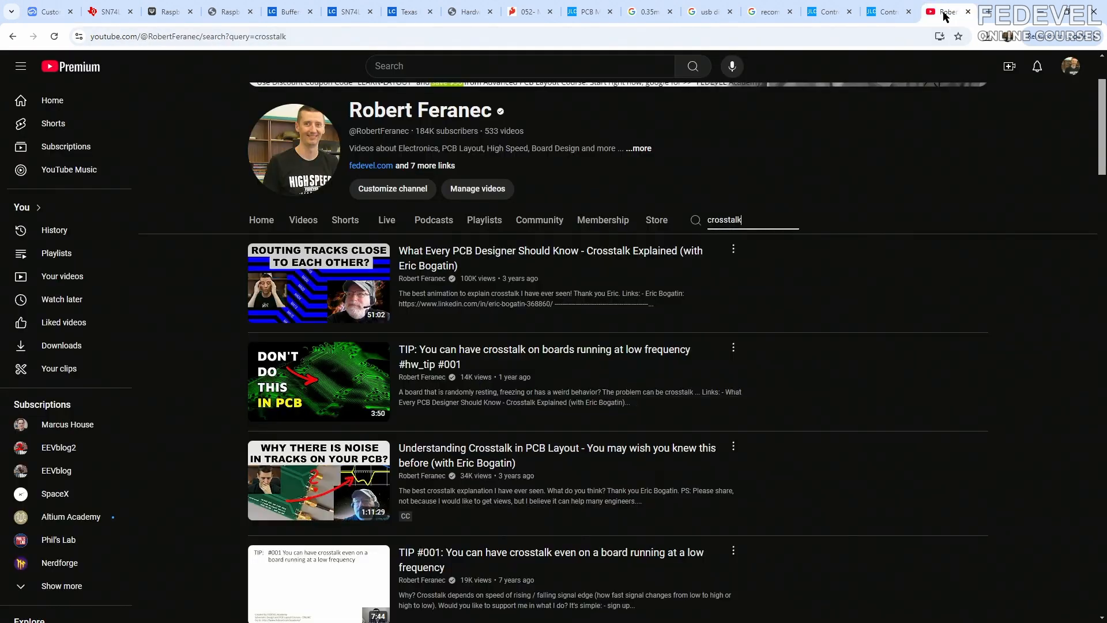
double_click(704, 224)
type("via")
key("Return")
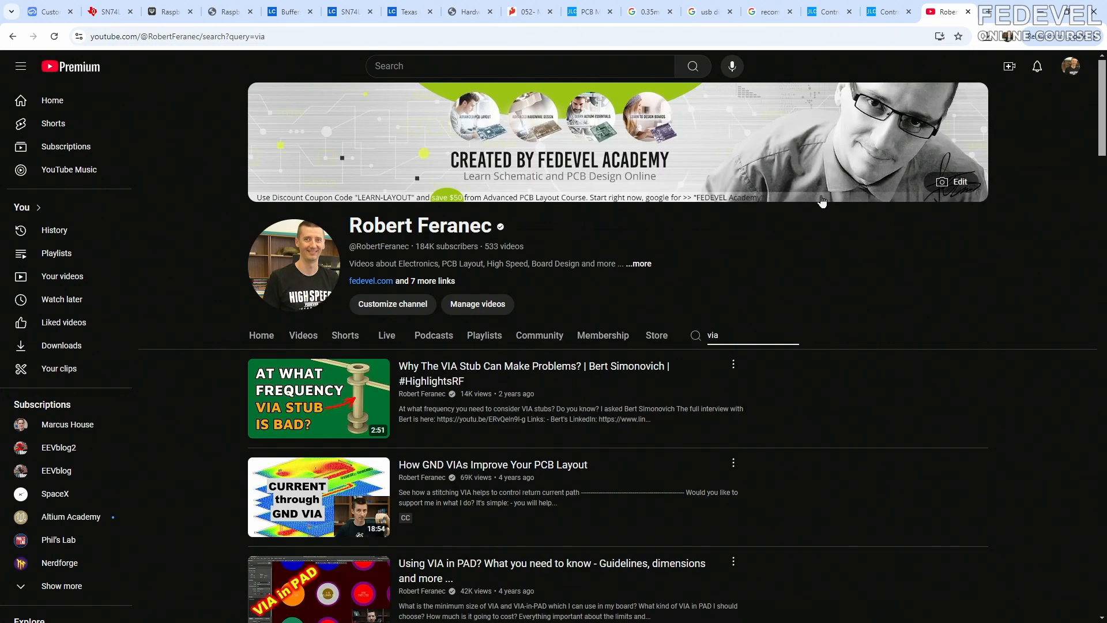
scroll(462, 357, "down", 2)
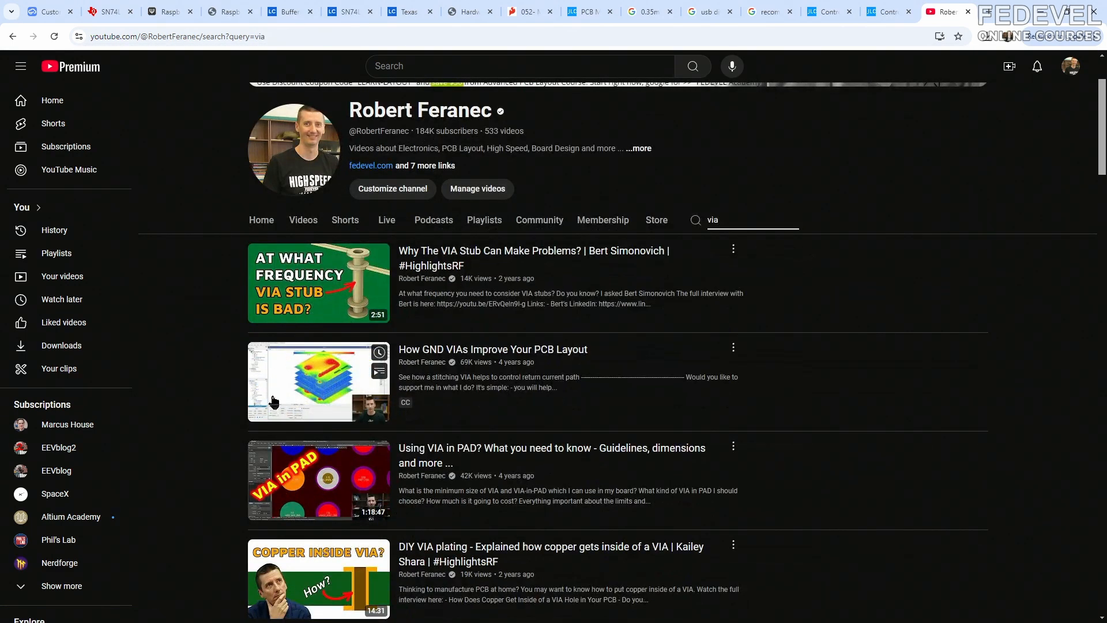
scroll(455, 367, "down", 7)
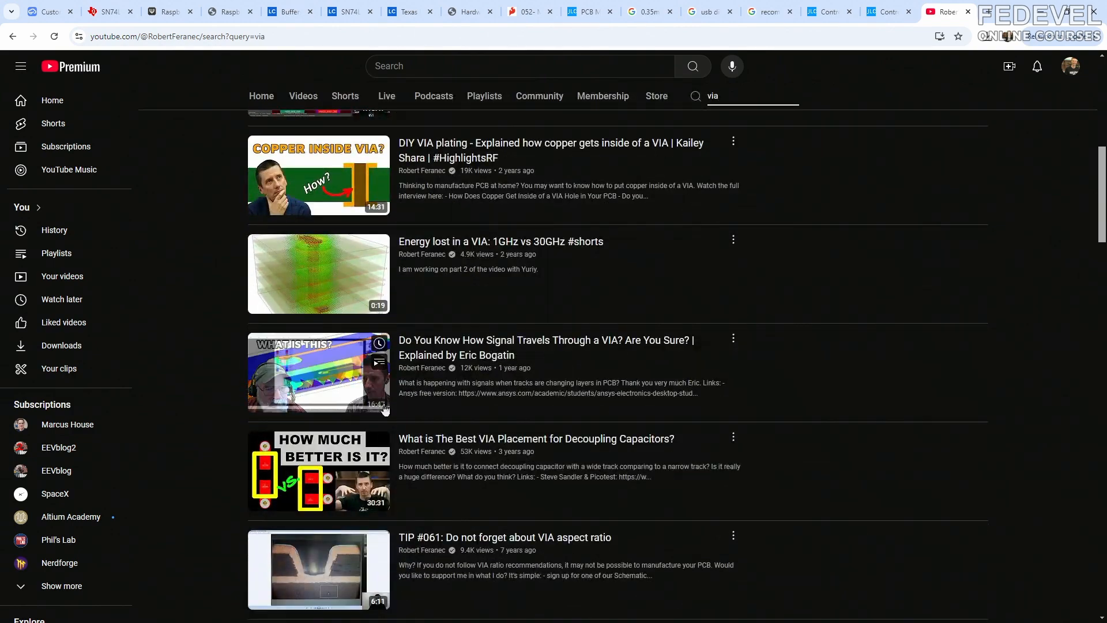
Return to the EasyEDA PCB, make the top layer active and show only it around the USB pair's vias near the USB connector
left_click(50, 11)
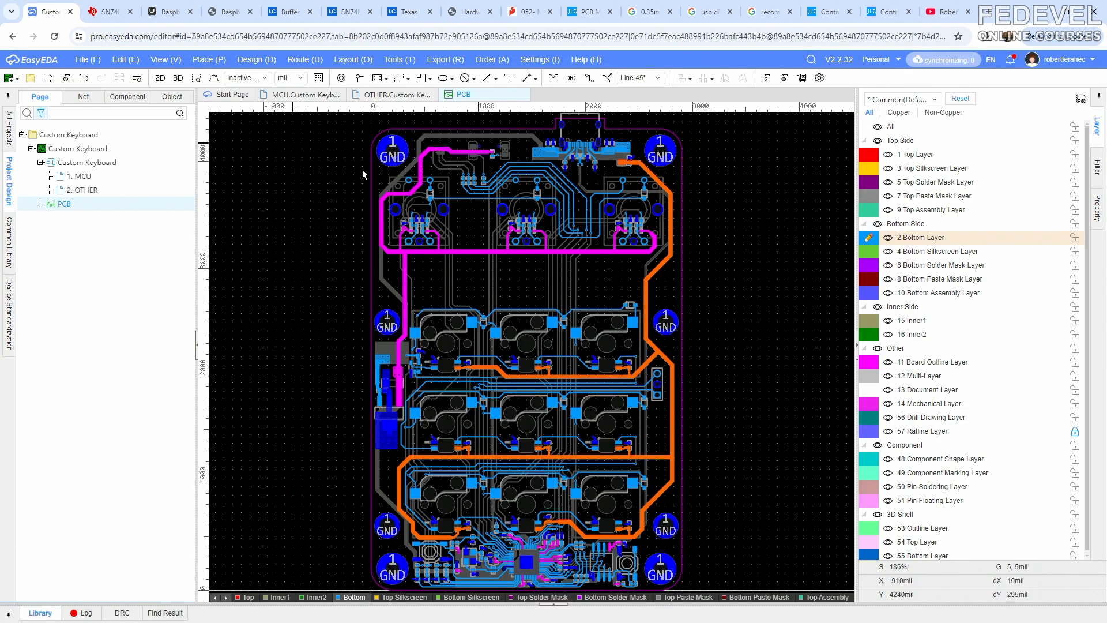
key("t")
key("shift+s")
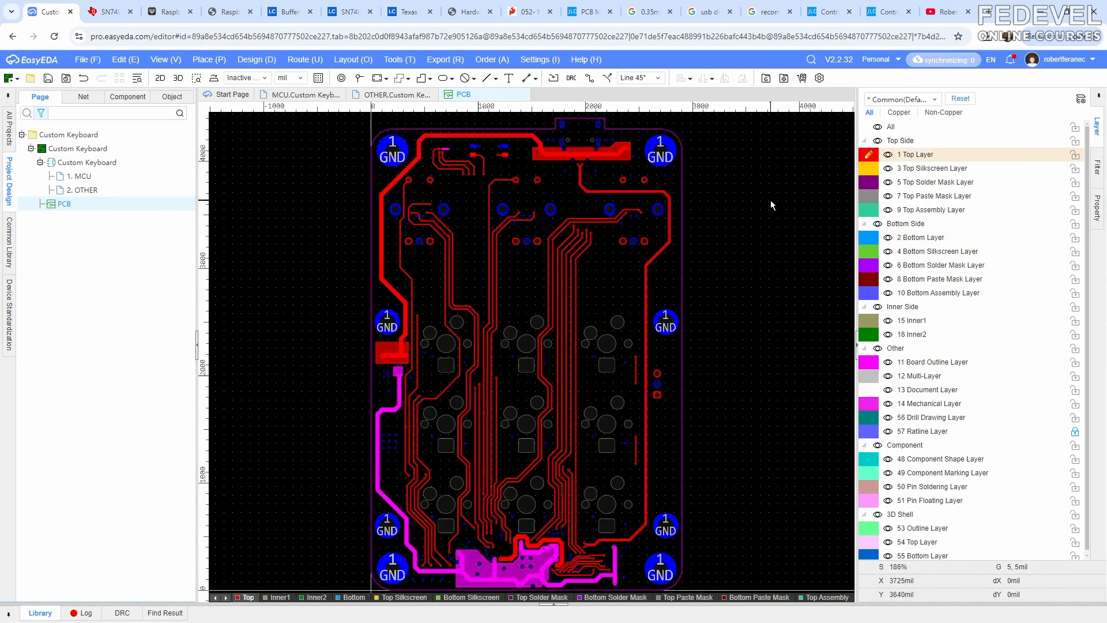
scroll(579, 176, "up", 8)
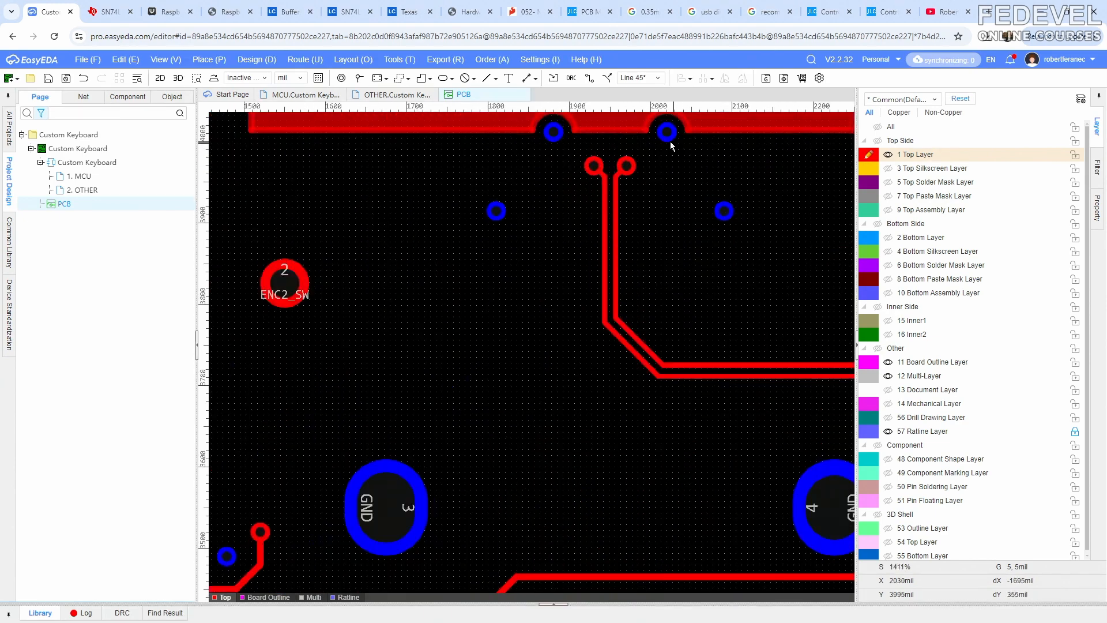
key("shift+s")
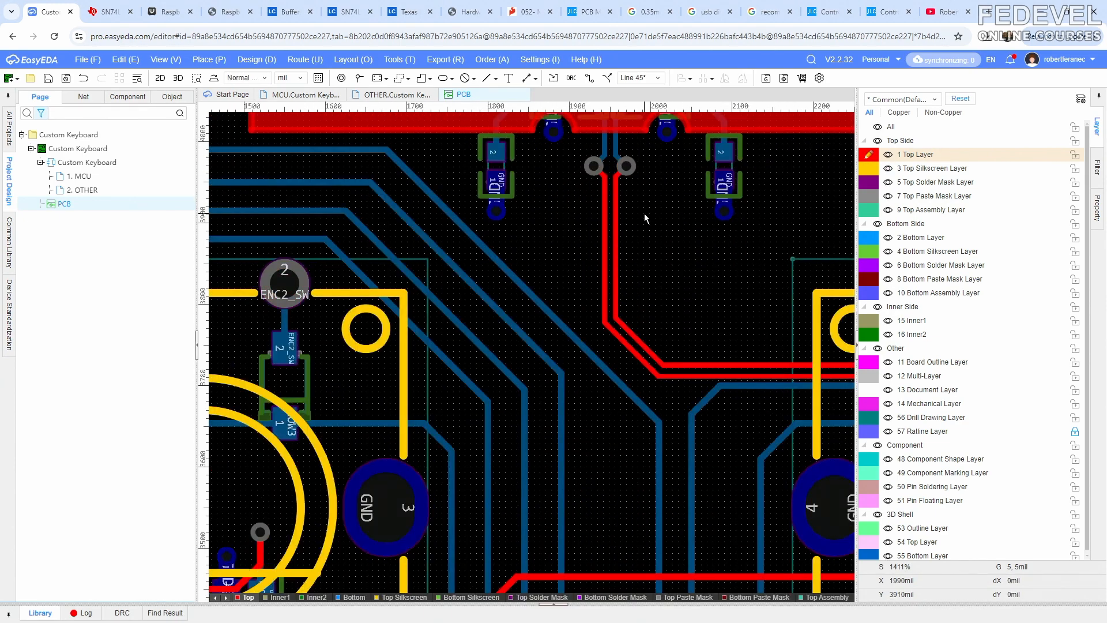
right_click_drag(644, 213, 635, 317)
key("shift+s")
key("shift+s")
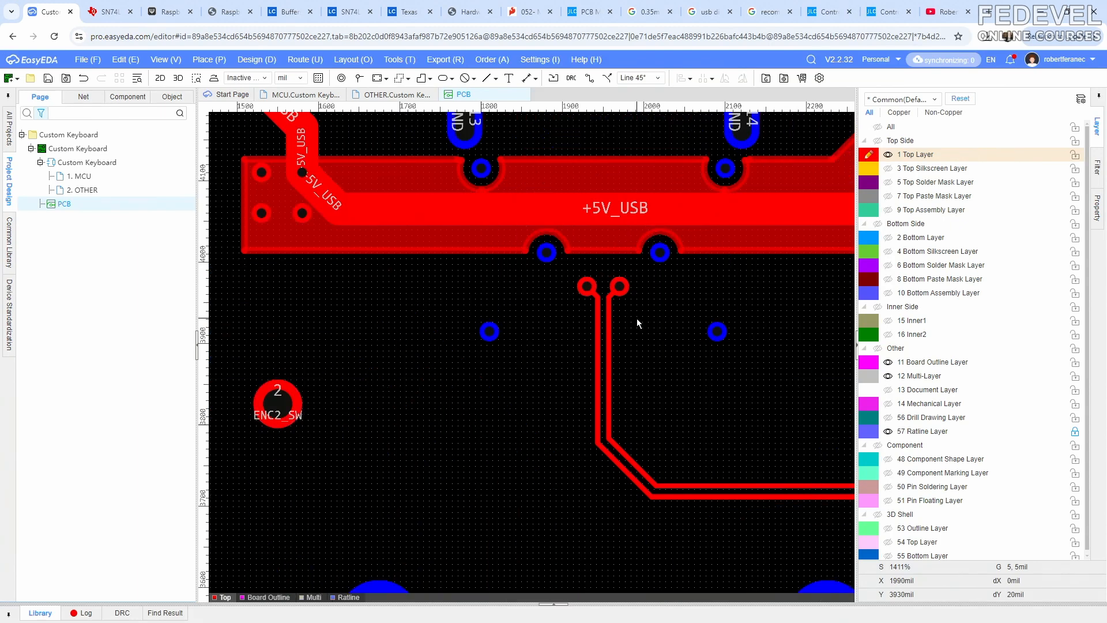
left_click(359, 78)
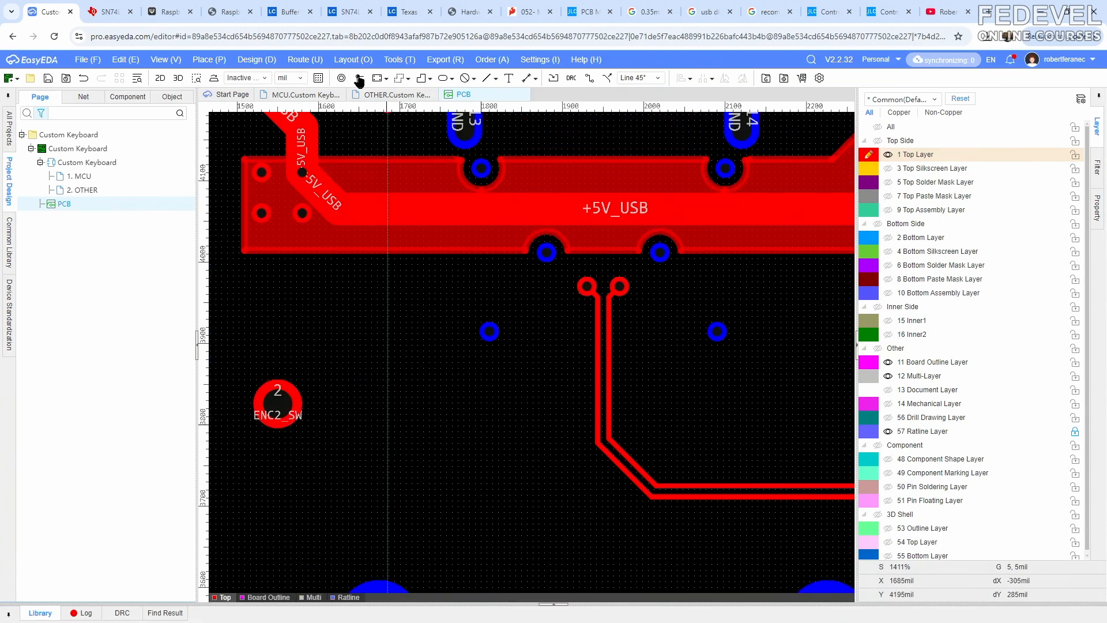
scroll(636, 310, "up", 2)
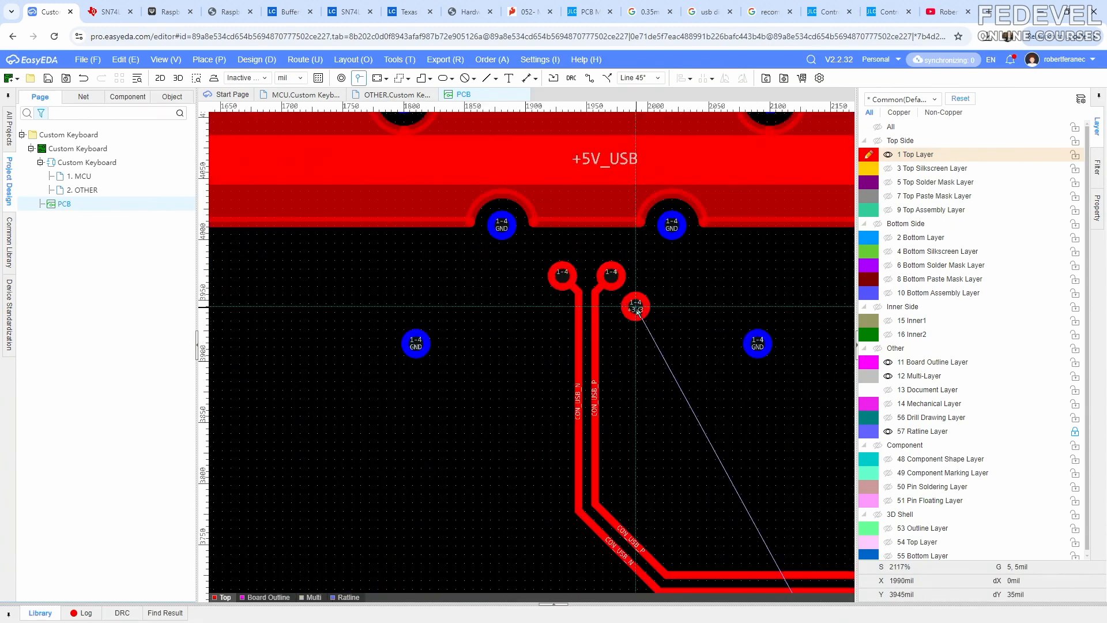
scroll(636, 310, "up", 2)
left_click(642, 319)
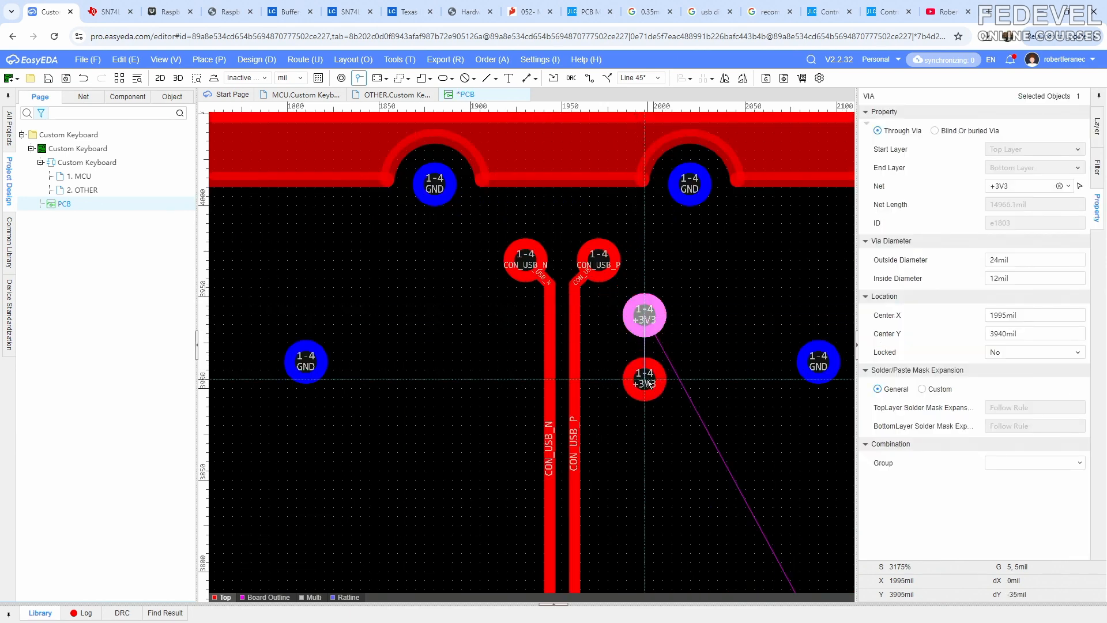
key("Escape")
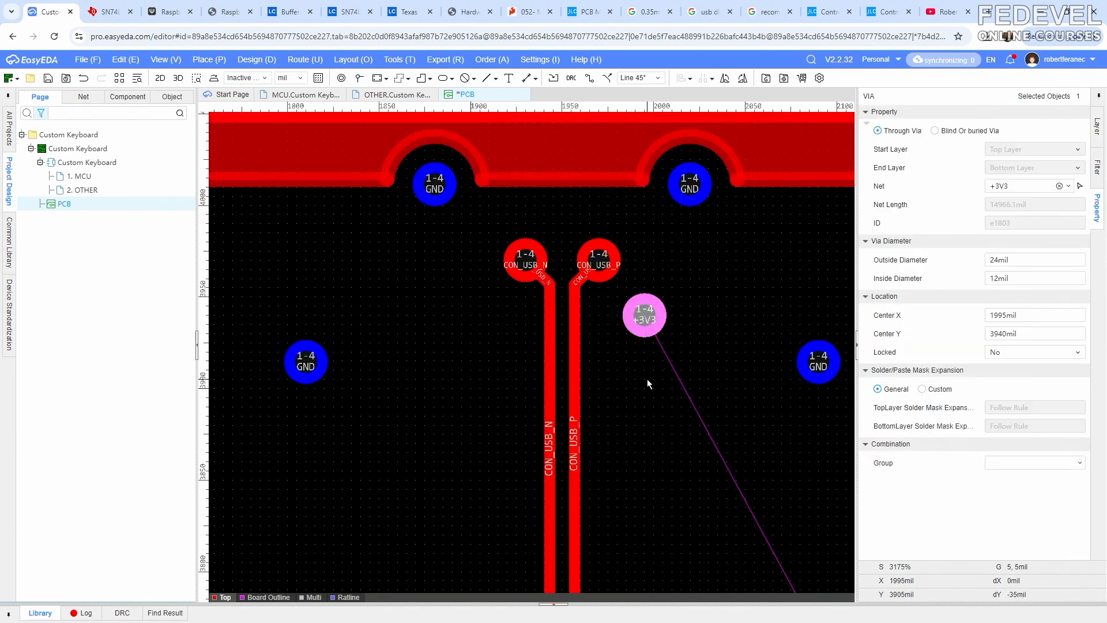
left_click(82, 81)
Place a via on the GND net beside the CON_USB_P via, at X 1995 mil, Y 3940 mil
left_click(359, 79)
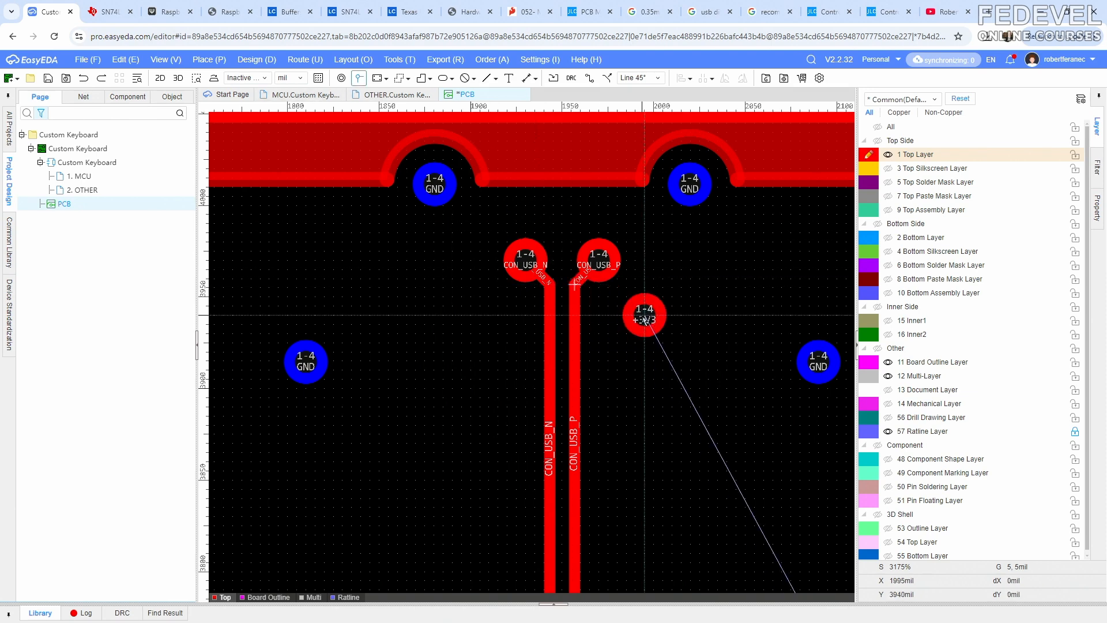
key("Tab")
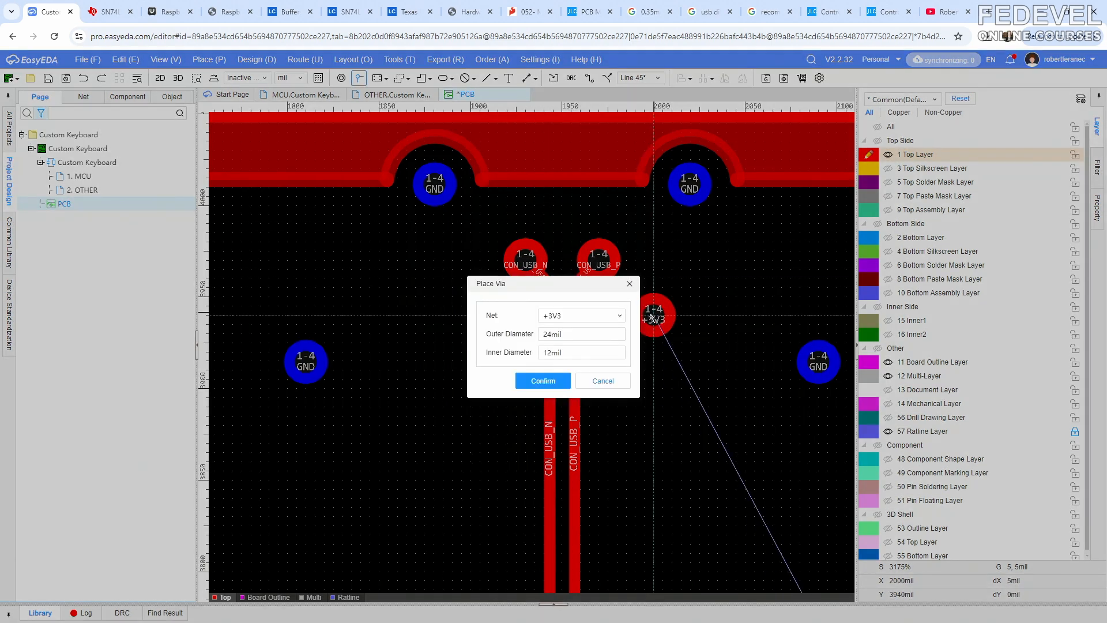
left_click(617, 320)
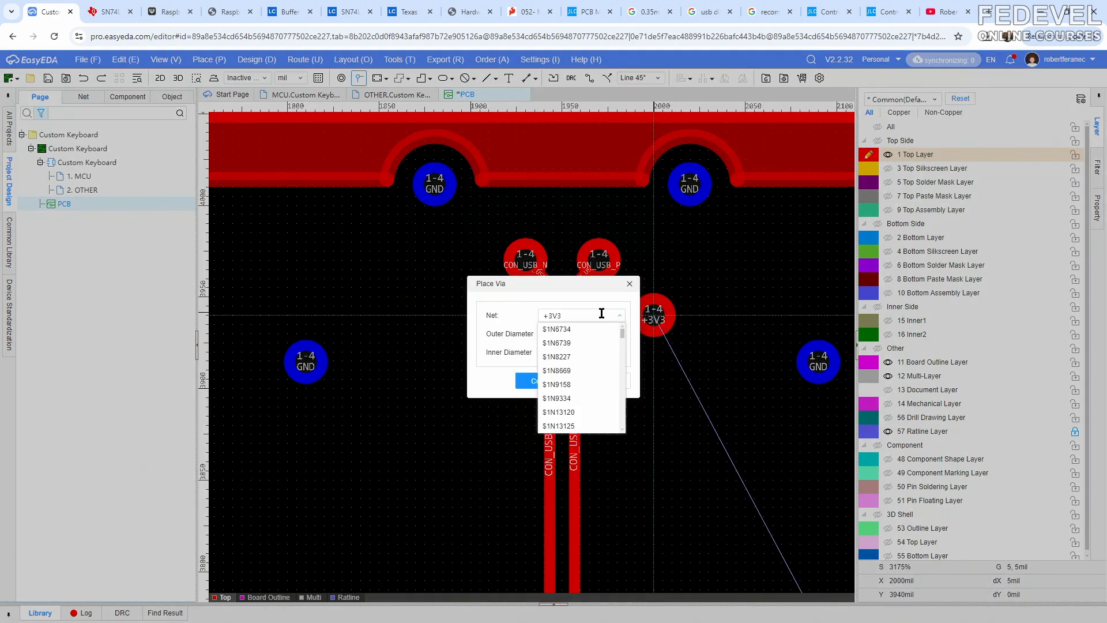
left_click(600, 315)
type("gn")
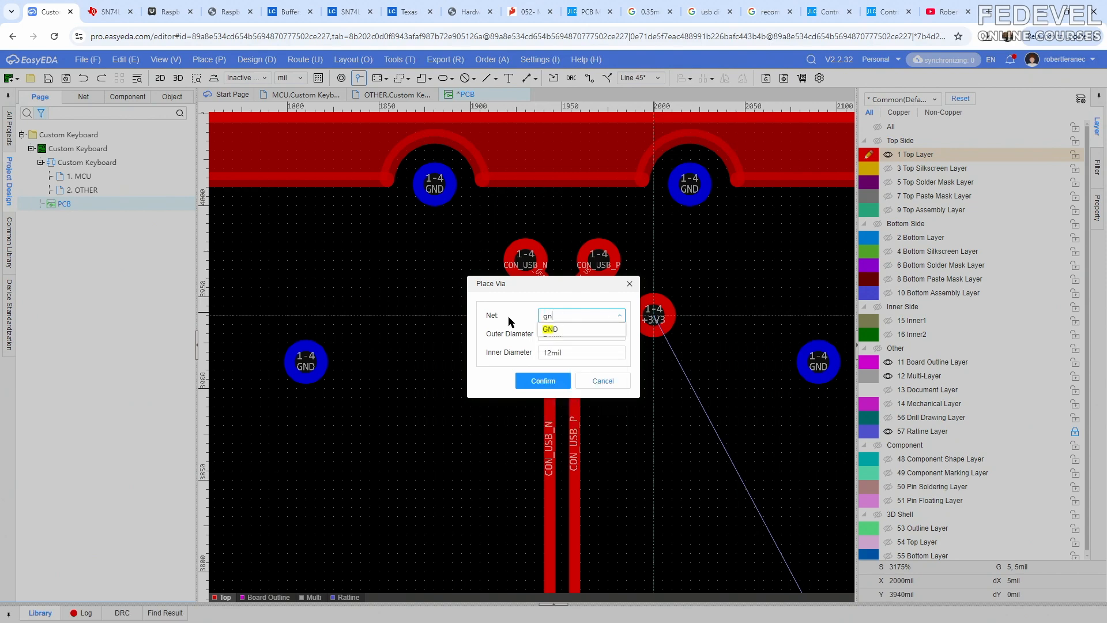
left_click(547, 329)
left_click(545, 380)
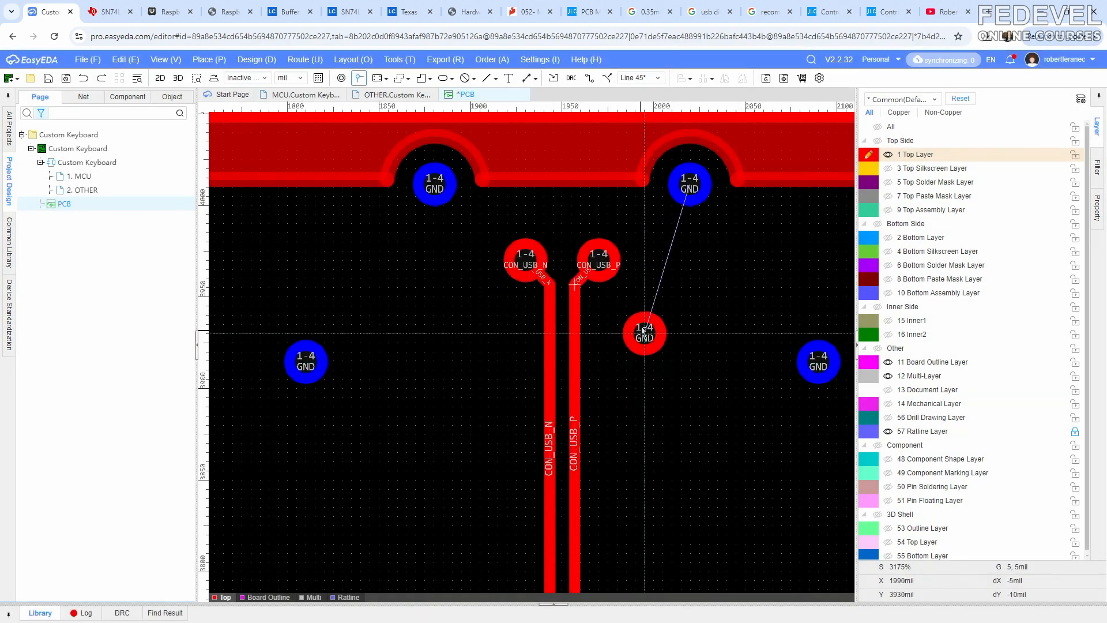
left_click(644, 316)
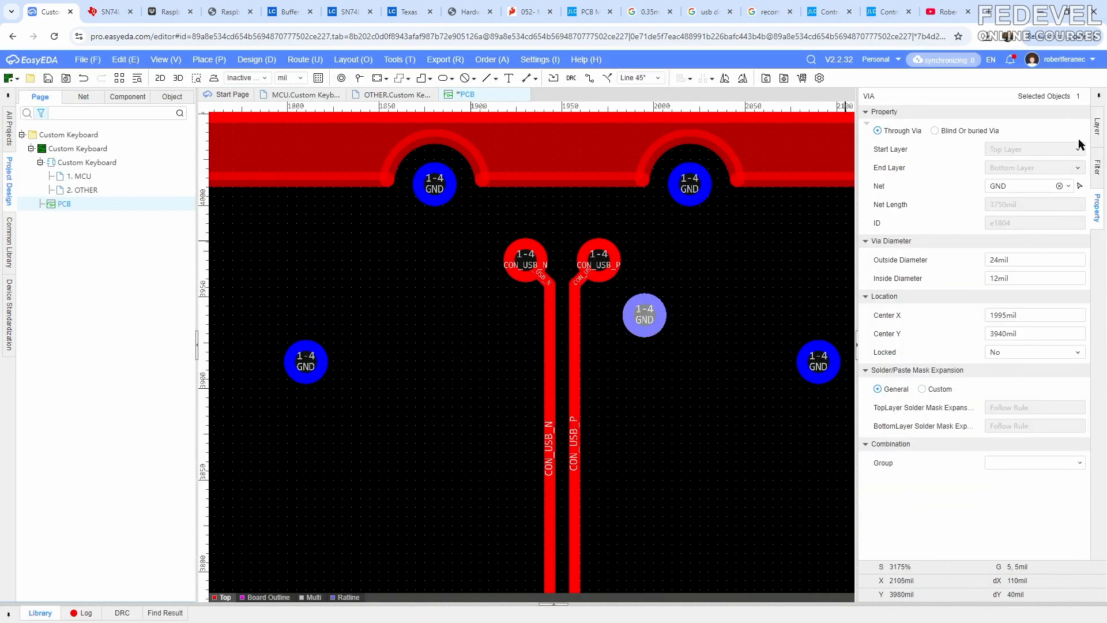
With all layers shown, place a GND via beside CON_USB_N at X 1905 mil, Y 3940 mil, and shift the CON_USB_P-side GND via to X 1990 mil
left_click(1098, 126)
key("shift+s")
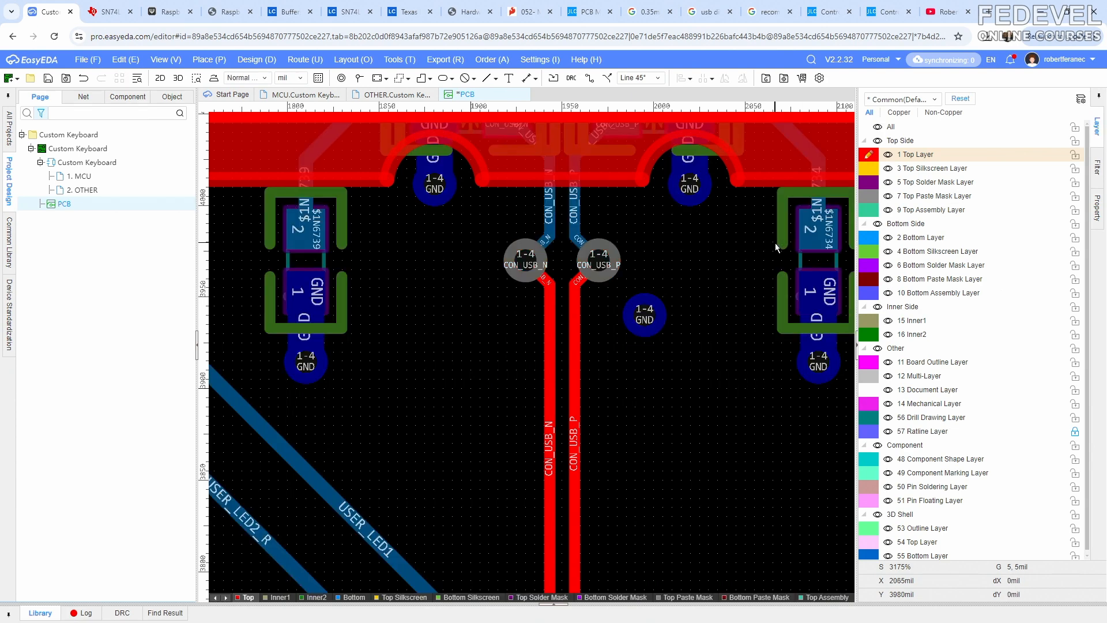
mouse_move(644, 319)
left_mouse_down()
mouse_move(644, 301)
mouse_move(644, 316)
left_mouse_up()
left_click(358, 78)
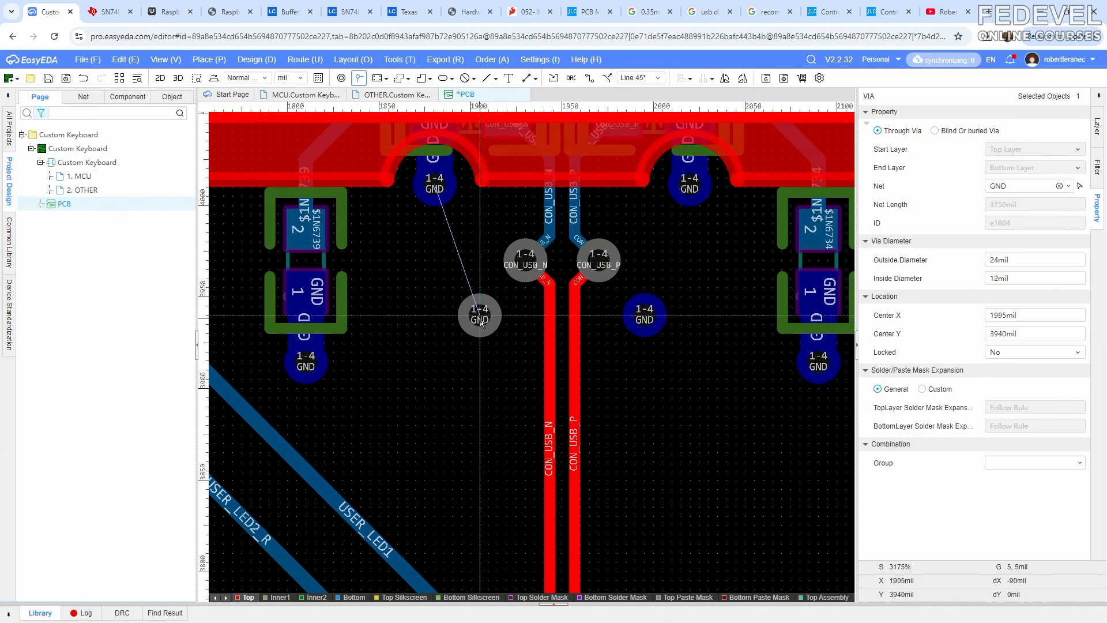
left_click(482, 321)
right_click(587, 385)
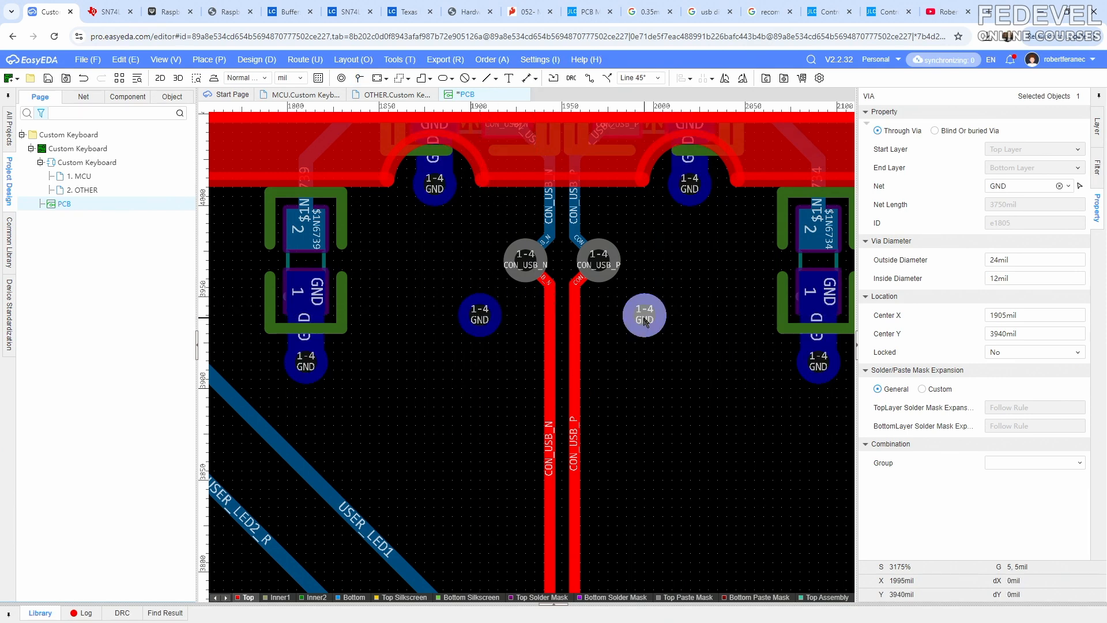
left_click_drag(646, 318, 637, 317)
Place GND vias above and below the USB pair's vias at the microcontroller end, at X 2025 mil, Y 455 mil and Y 380 mil
scroll(636, 317, "down", 10)
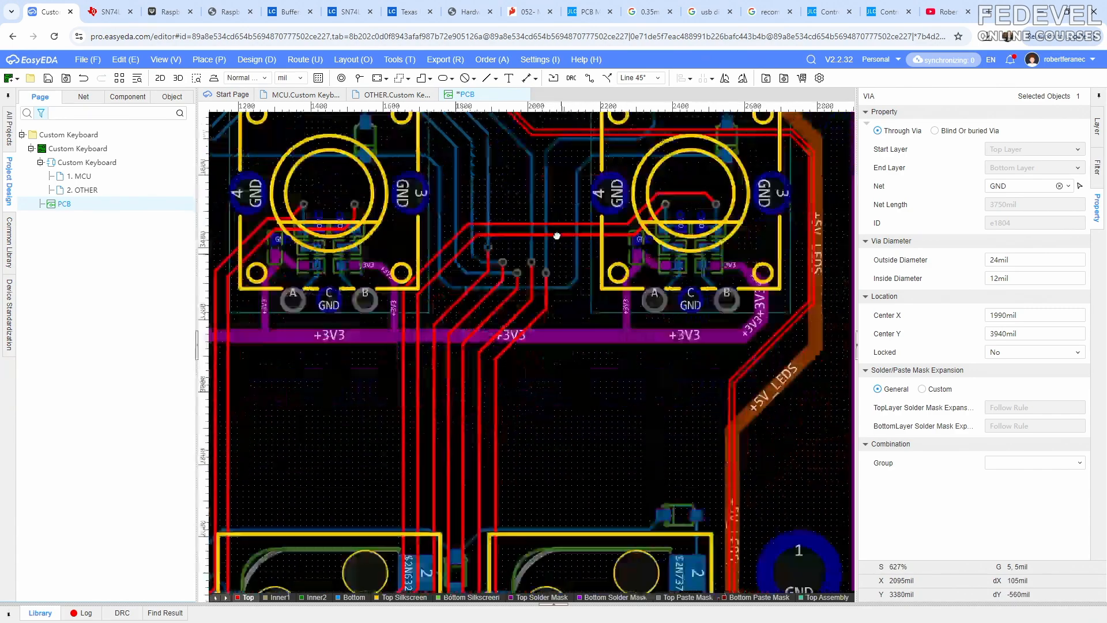
scroll(555, 216, "up", 9)
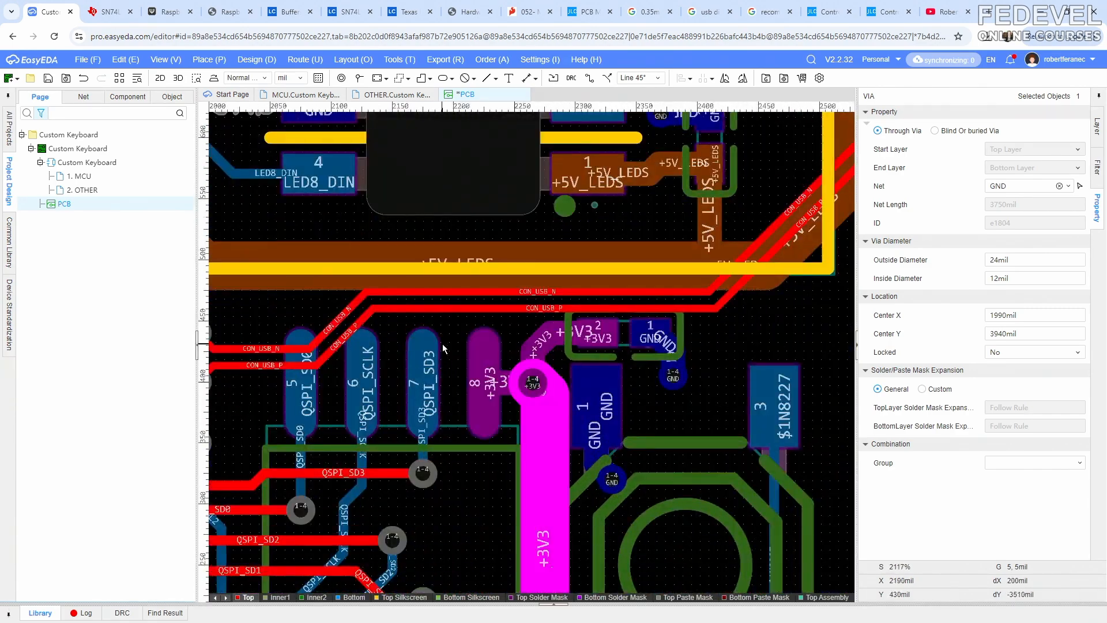
right_click_drag(438, 331, 783, 320)
scroll(569, 341, "up", 1)
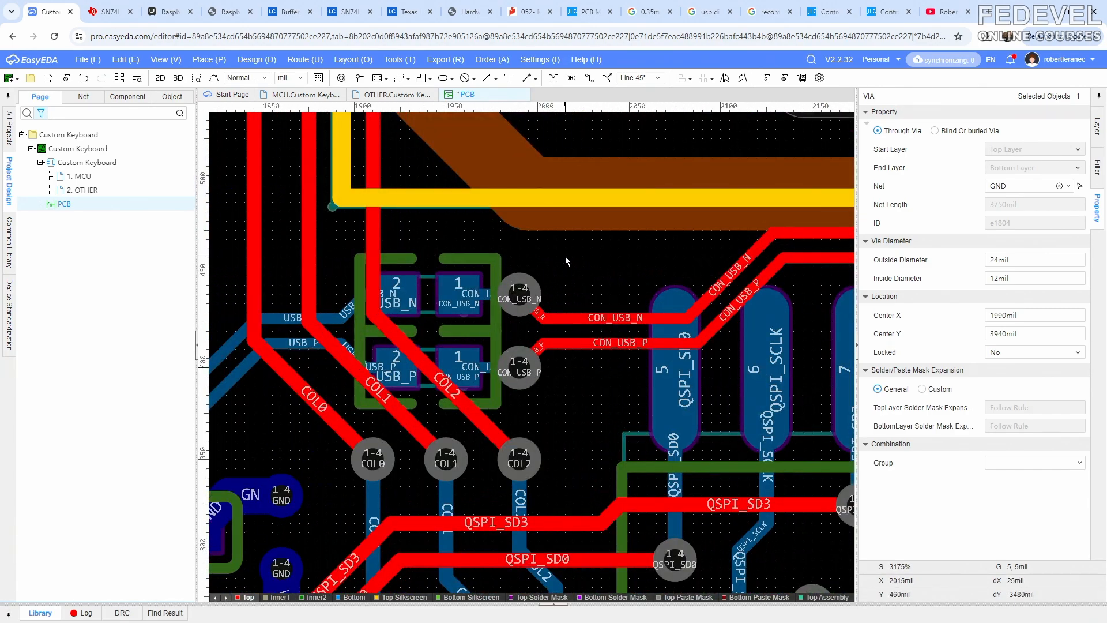
left_click(359, 79)
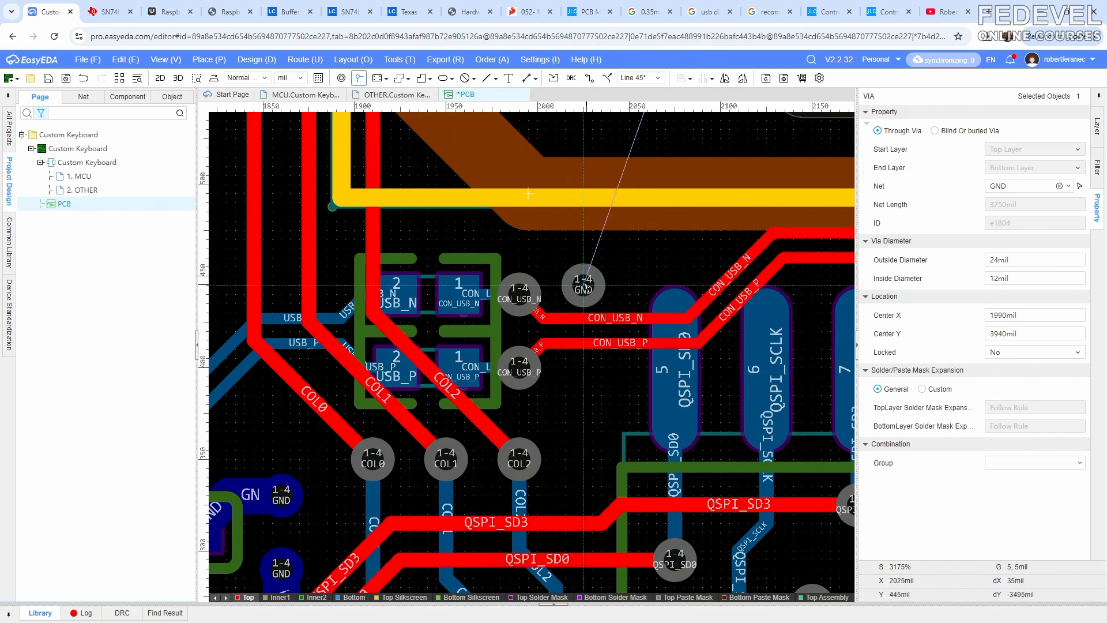
left_click(585, 272)
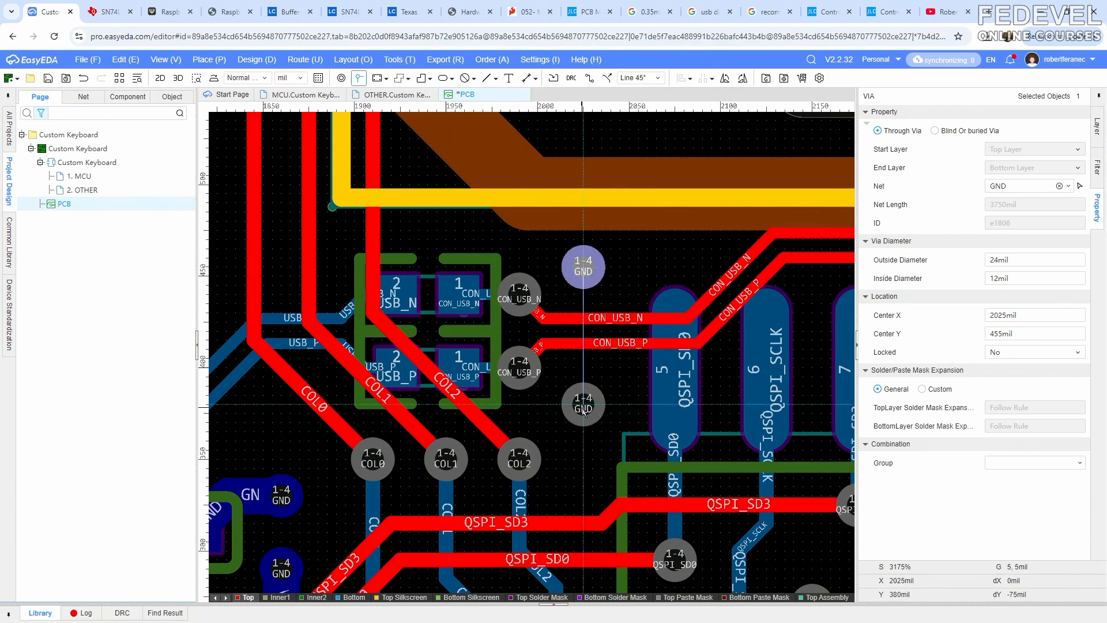
left_click(584, 408)
scroll(585, 412, "down", 5)
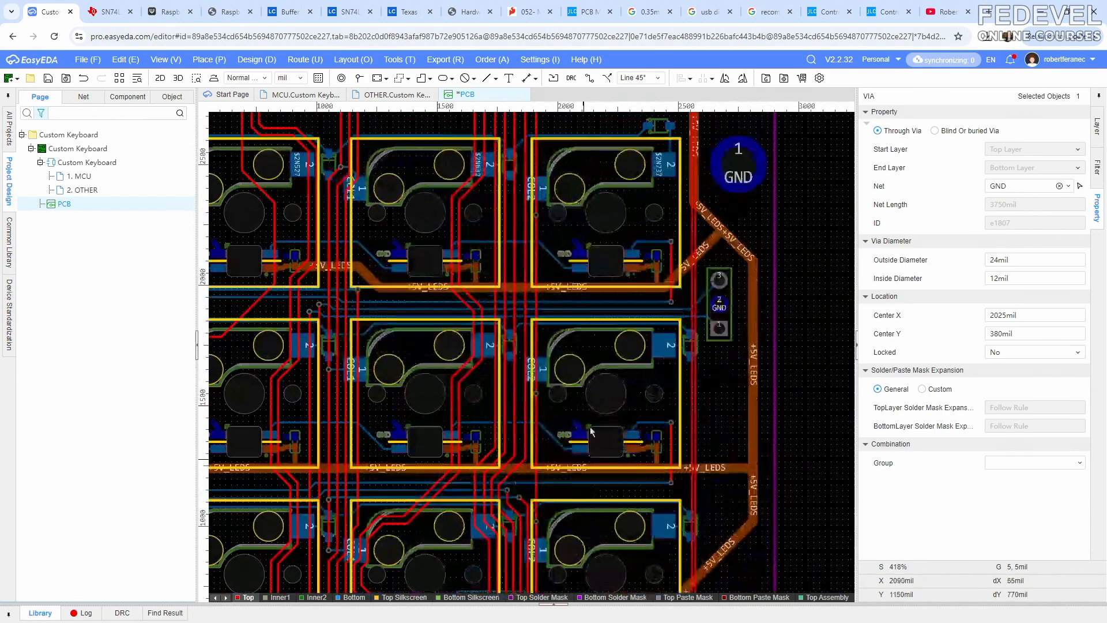
right_click_drag(593, 252, 613, 601)
right_click_drag(621, 336, 651, 450)
left_click(718, 174)
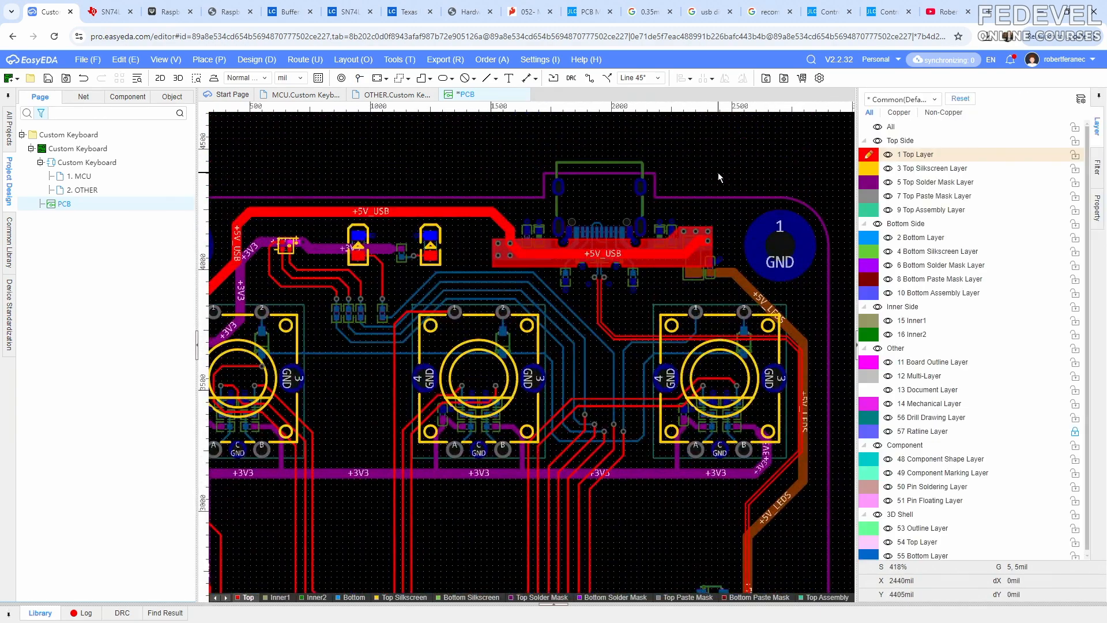
Place a GND via between the $1N13120 and $1N9158 vias above the LED resistors, at X 1005 mil, Y 3880 mil
key("shift+s")
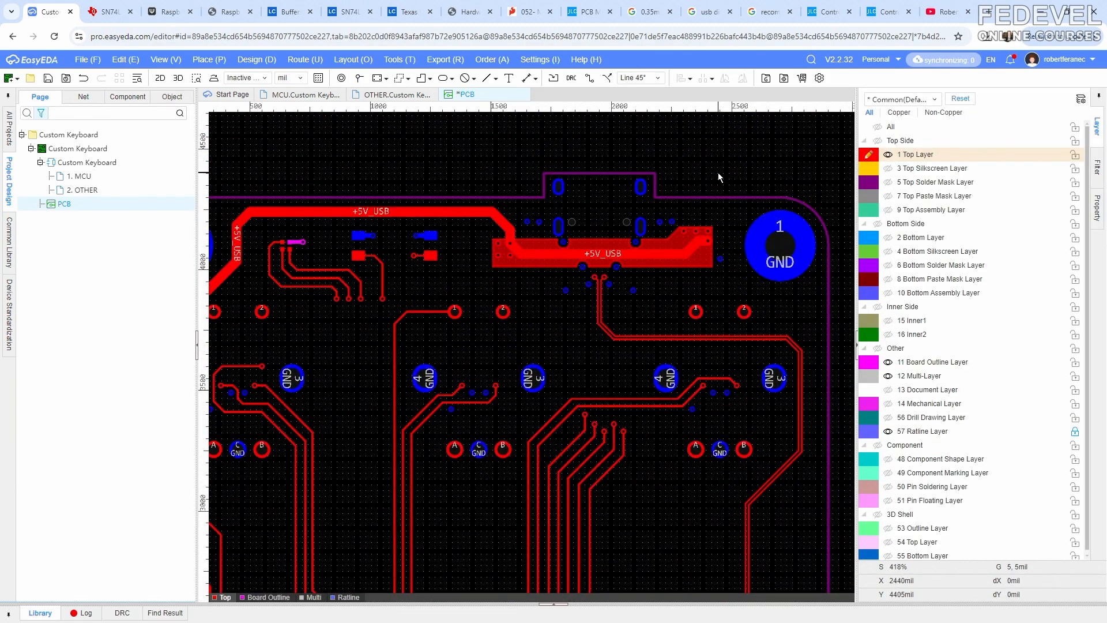
scroll(415, 309, "up", 3)
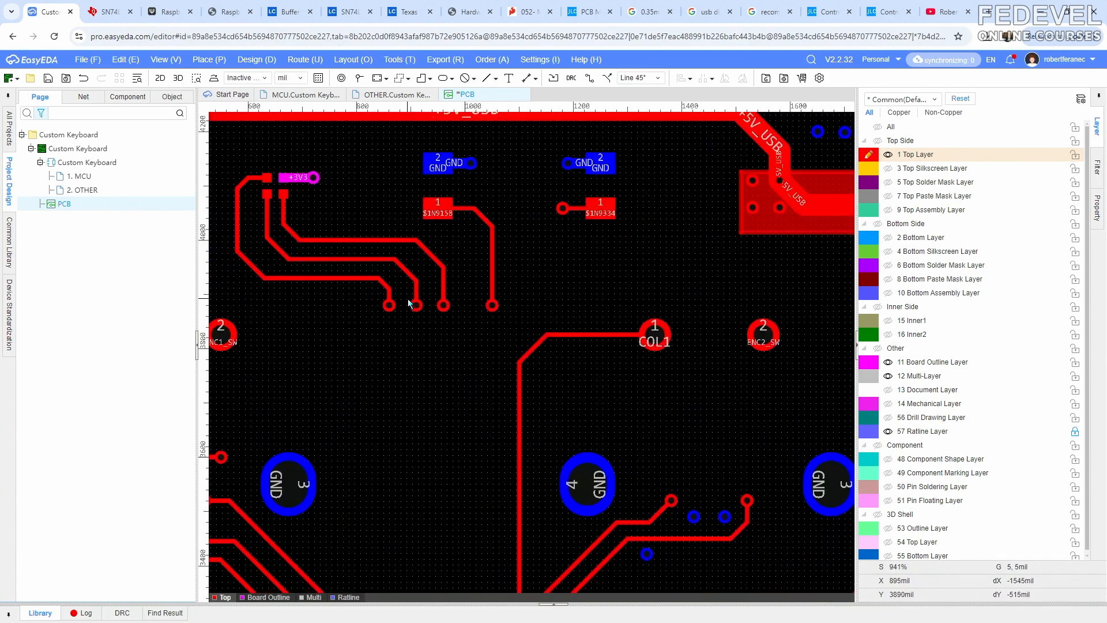
key("shift+s")
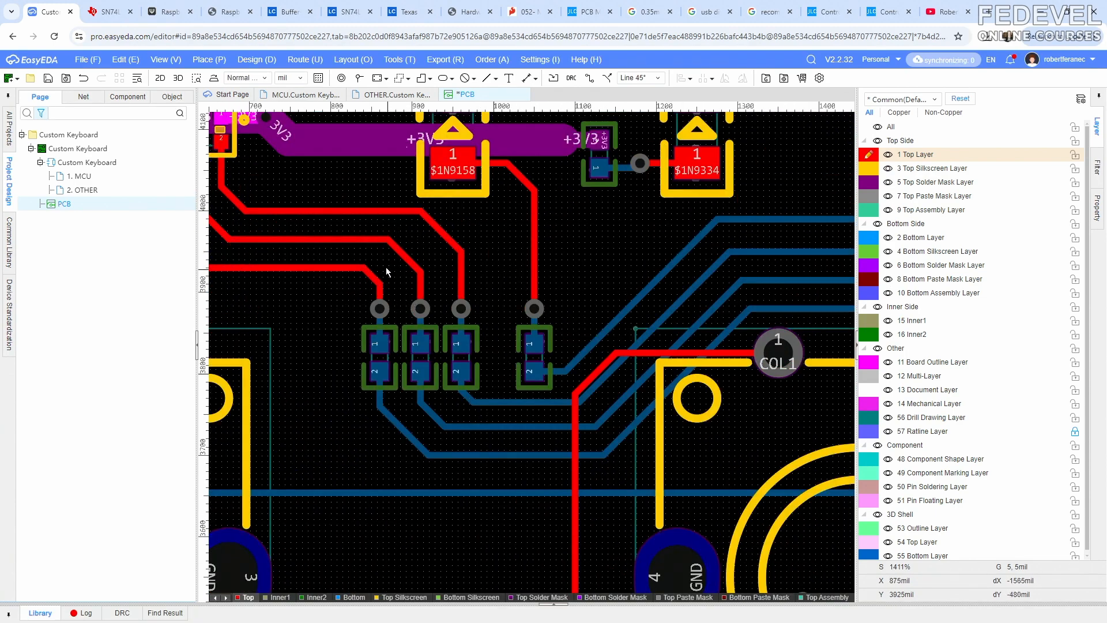
left_click(359, 78)
scroll(425, 283, "up", 2)
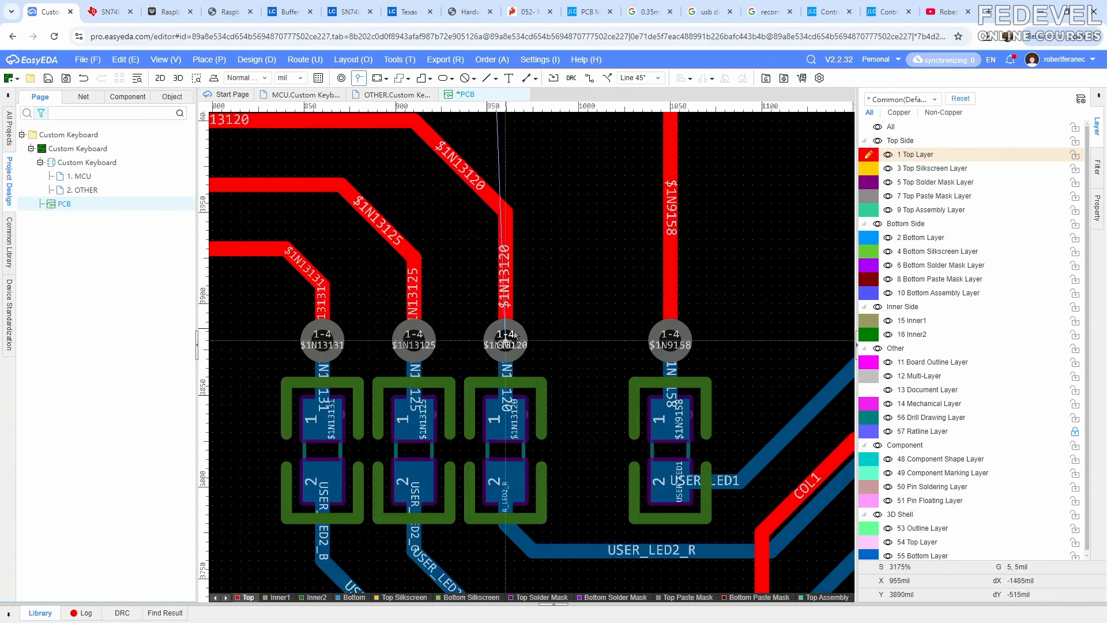
mouse_move(584, 342)
left_mouse_down()
mouse_move(592, 288)
mouse_move(573, 270)
mouse_move(593, 341)
left_mouse_up()
right_click_drag(587, 254, 683, 255)
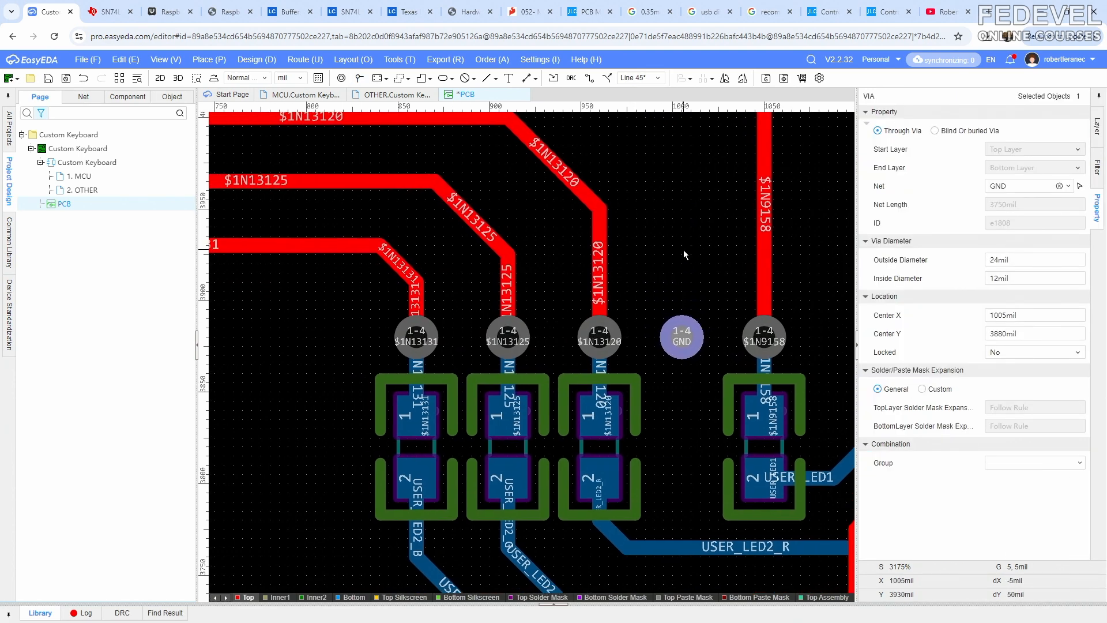
left_click(316, 304)
Place another GND via on the outer side of the $1N13131 via, at X 805 mil, Y 3880 mil
left_click(358, 78)
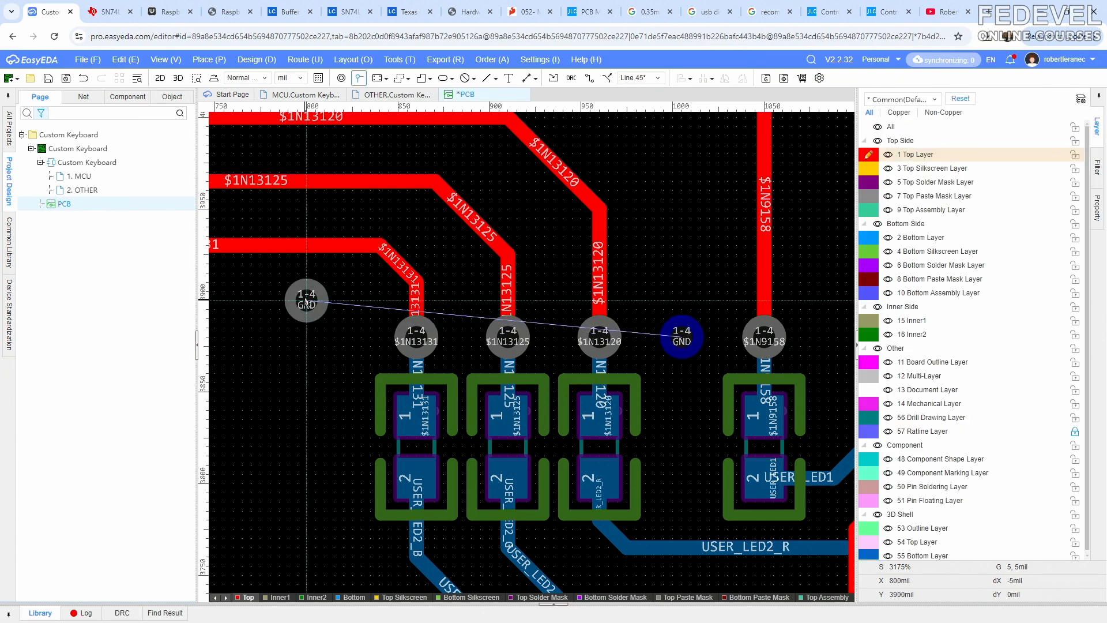
left_click(307, 300)
left_click(316, 338)
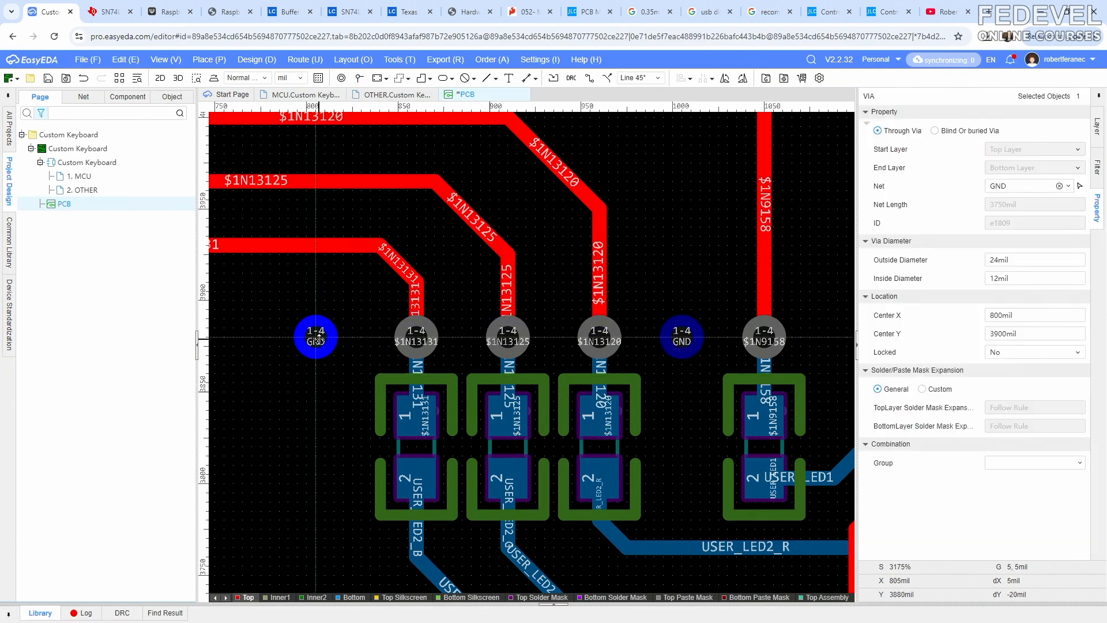
scroll(408, 270, "down", 3)
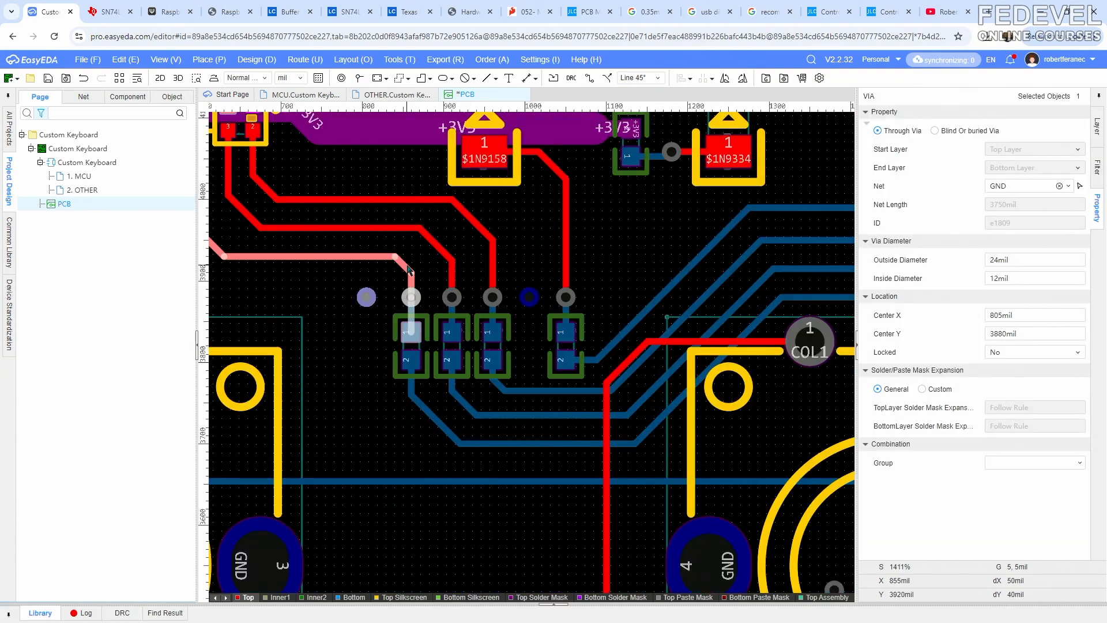
scroll(408, 269, "down", 2)
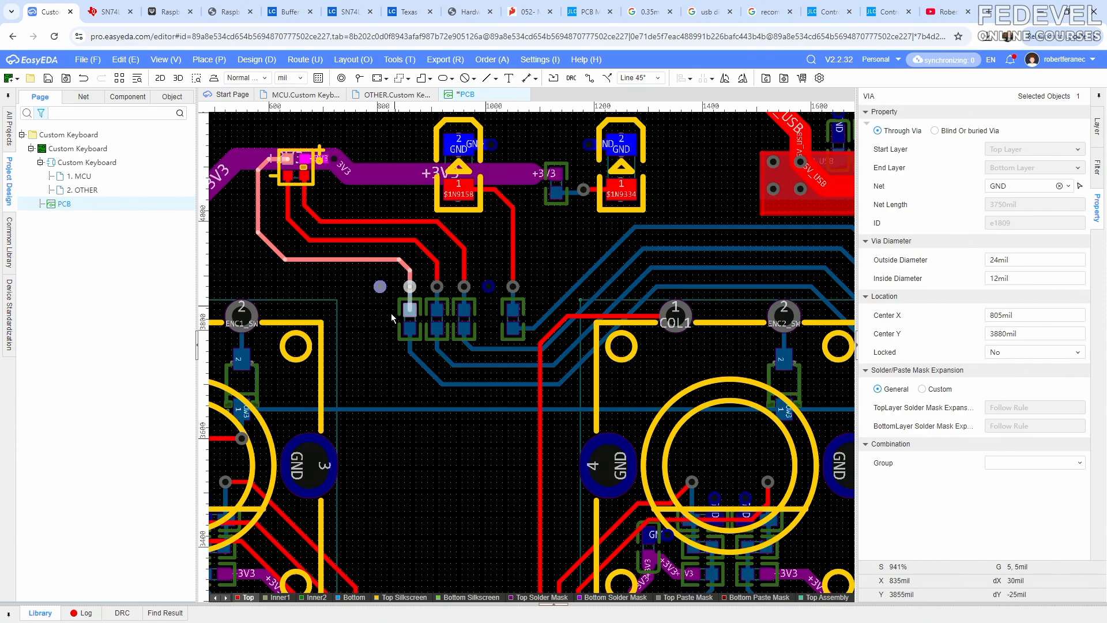
left_click(374, 337)
Find the layer-change vias under encoder ENC1 and place a GND via between ROW3 and ENC1_B at X 520 mil, Y 3565 mil
key("shift+s")
key("shift+s")
scroll(369, 269, "down", 2)
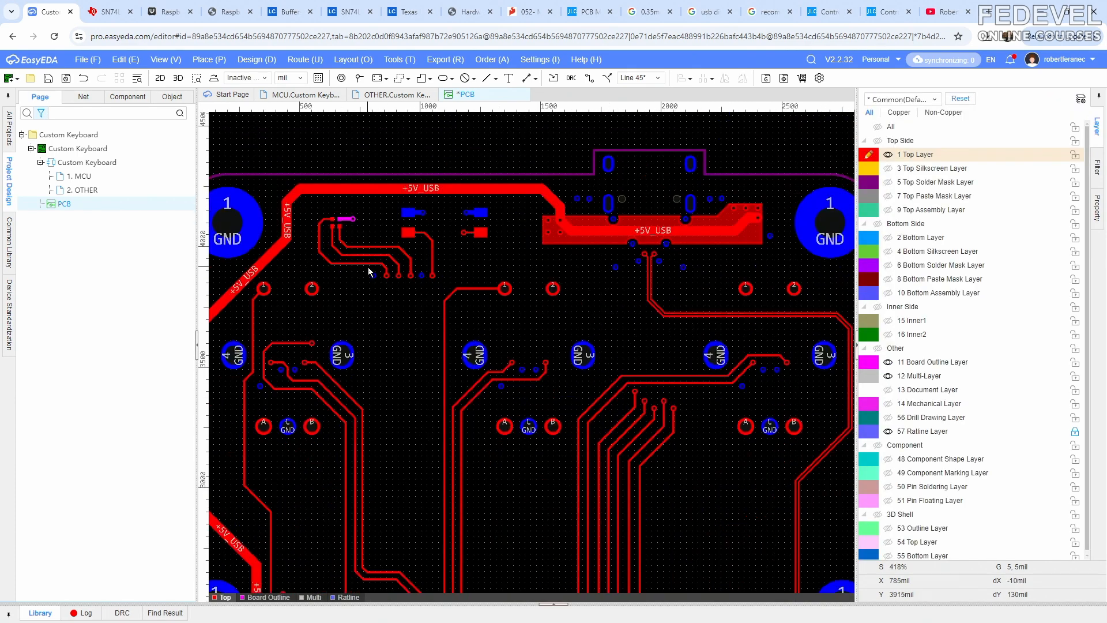
right_click_drag(369, 338, 401, 280)
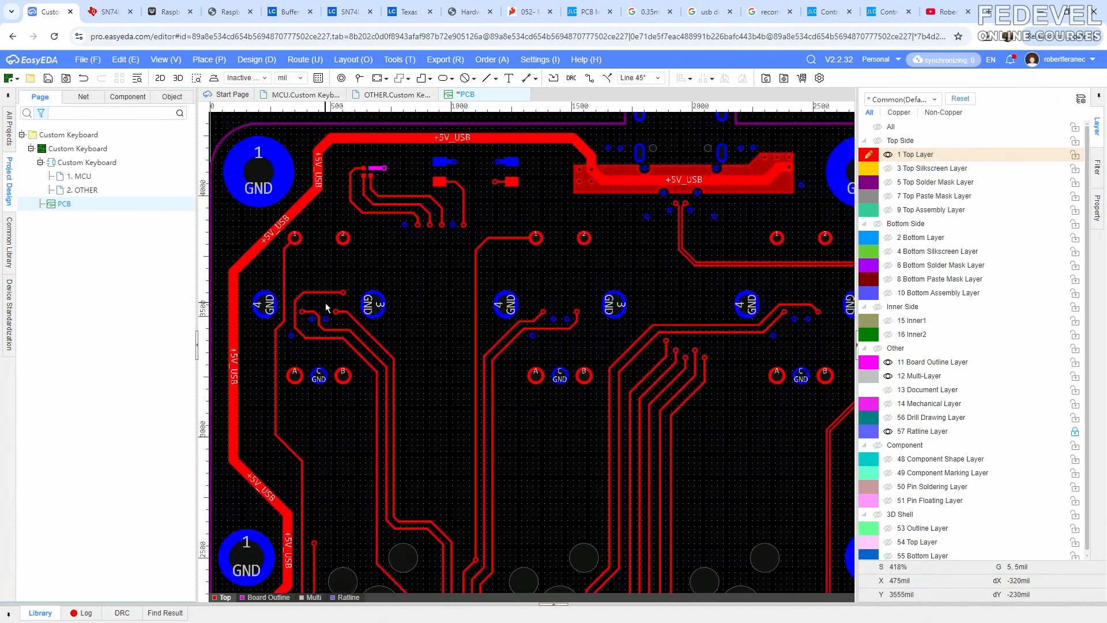
scroll(325, 303, "up", 3)
right_click_drag(355, 296, 376, 301)
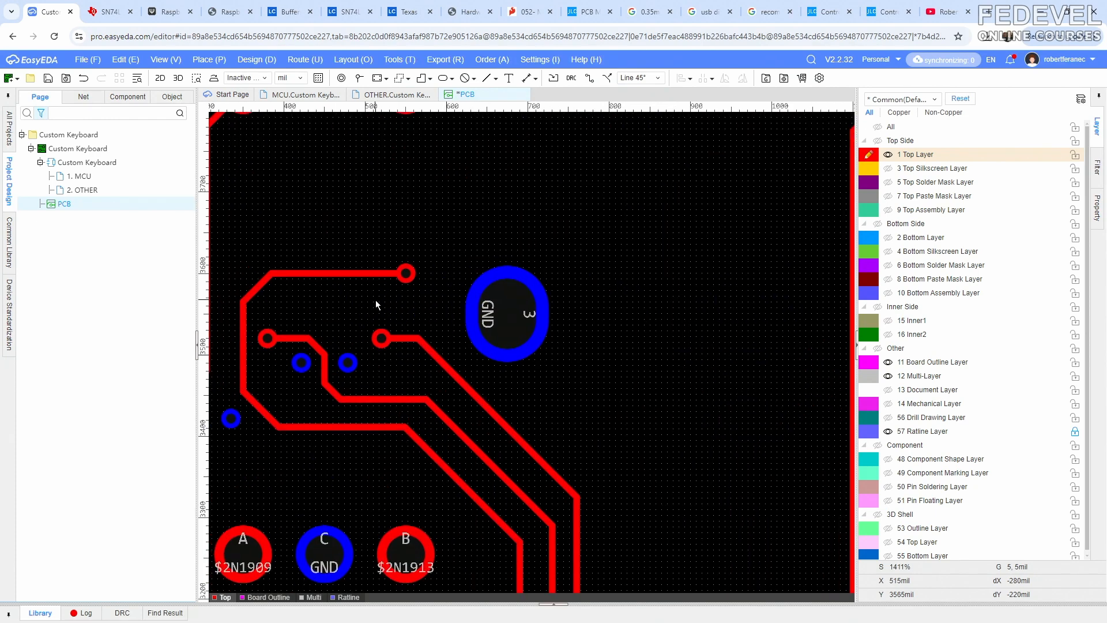
key("shift+s")
key("w")
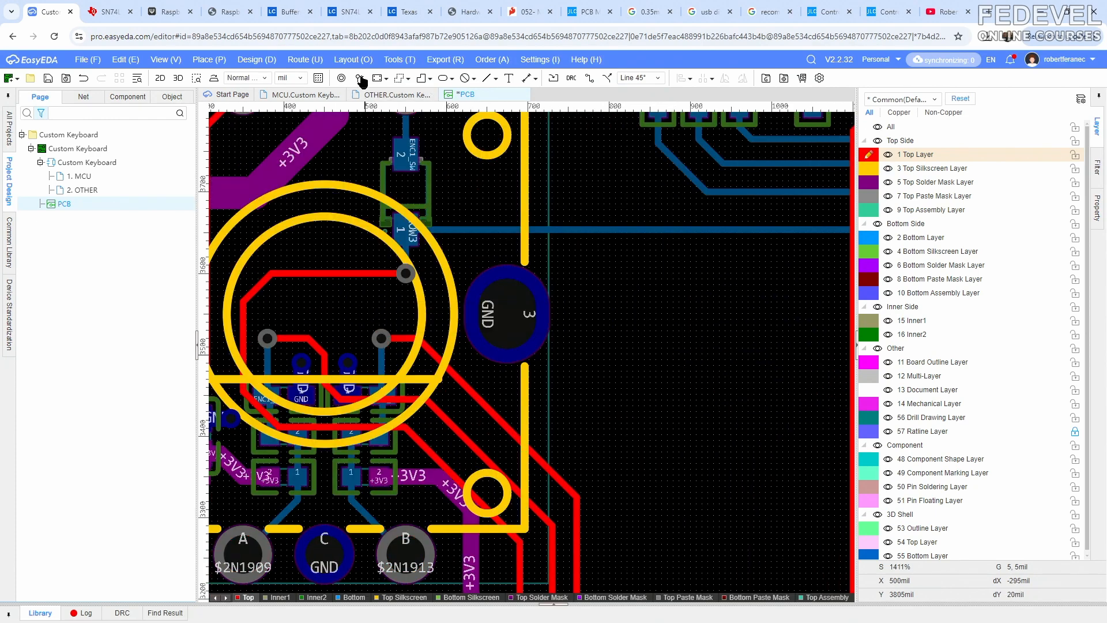
scroll(380, 306, "up", 4)
left_click_drag(441, 413, 409, 408)
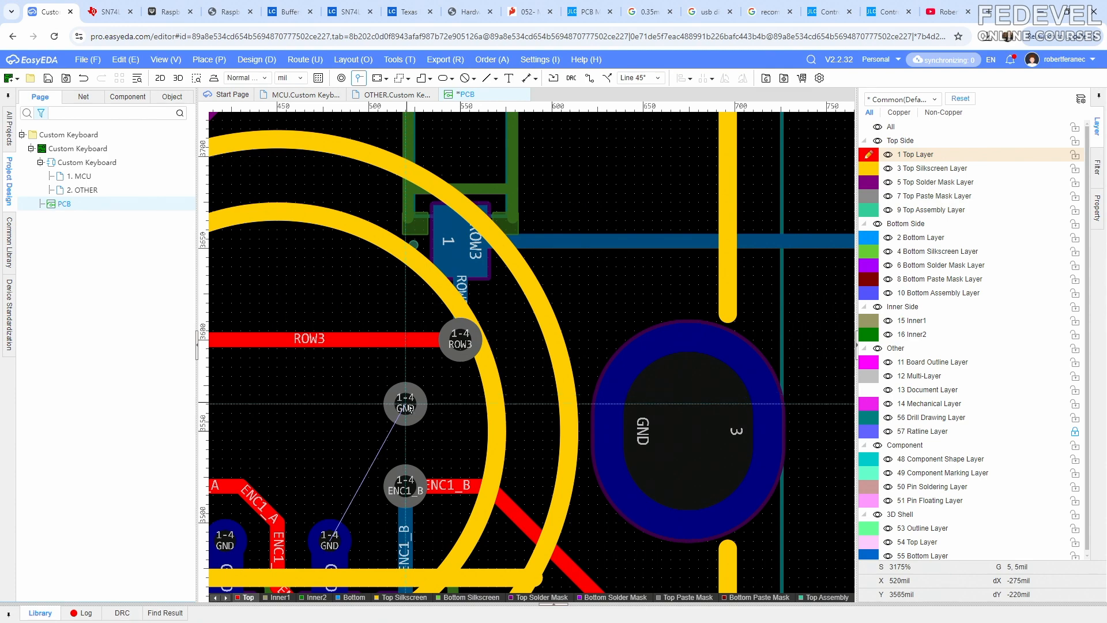
left_click(407, 407)
right_click(407, 408)
scroll(431, 267, "down", 2)
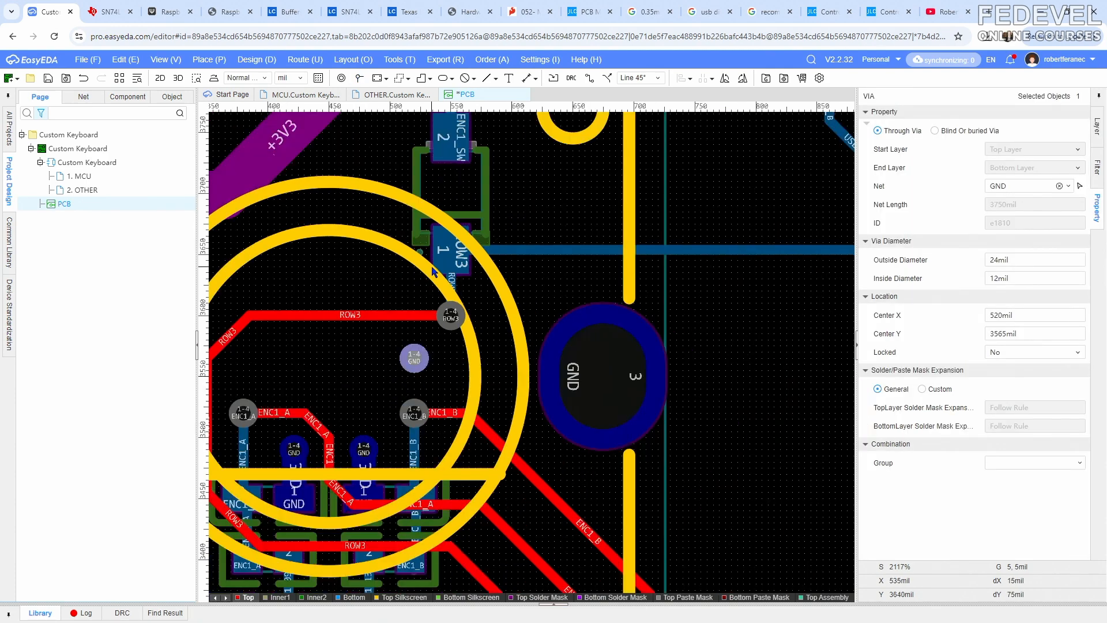
left_click(363, 333)
At the USER_LED2 via cluster between the second and third encoders, place a GND via at X 1790 mil, Y 3325 mil
key("shift+s")
scroll(364, 333, "down", 2)
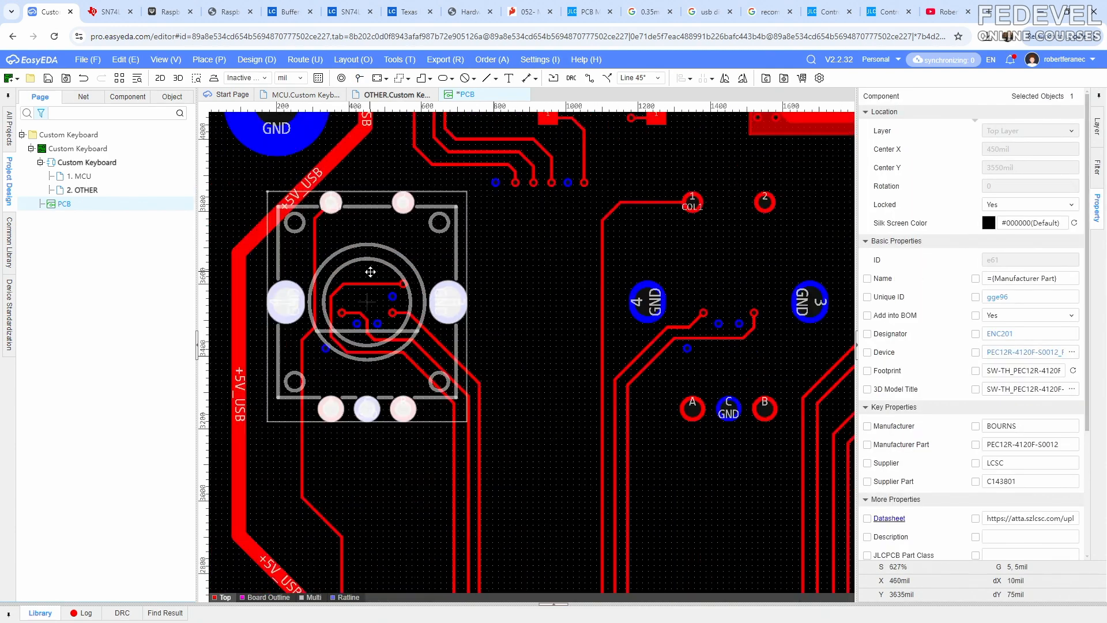
scroll(519, 317, "down", 1)
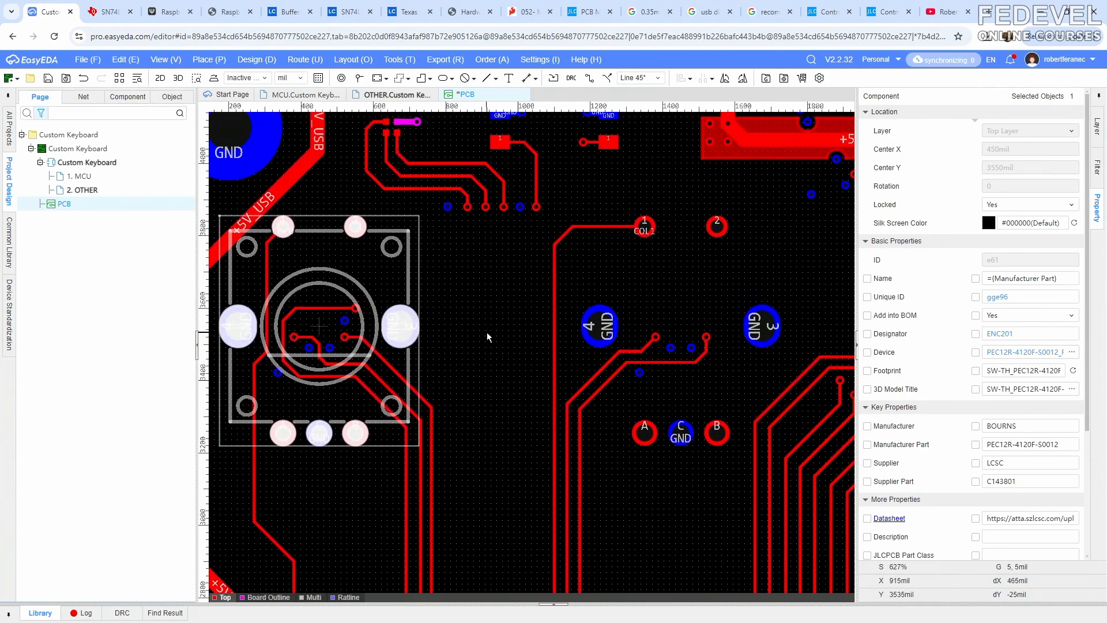
scroll(486, 332, "down", 1)
right_click_drag(661, 358, 411, 301)
scroll(520, 323, "up", 3)
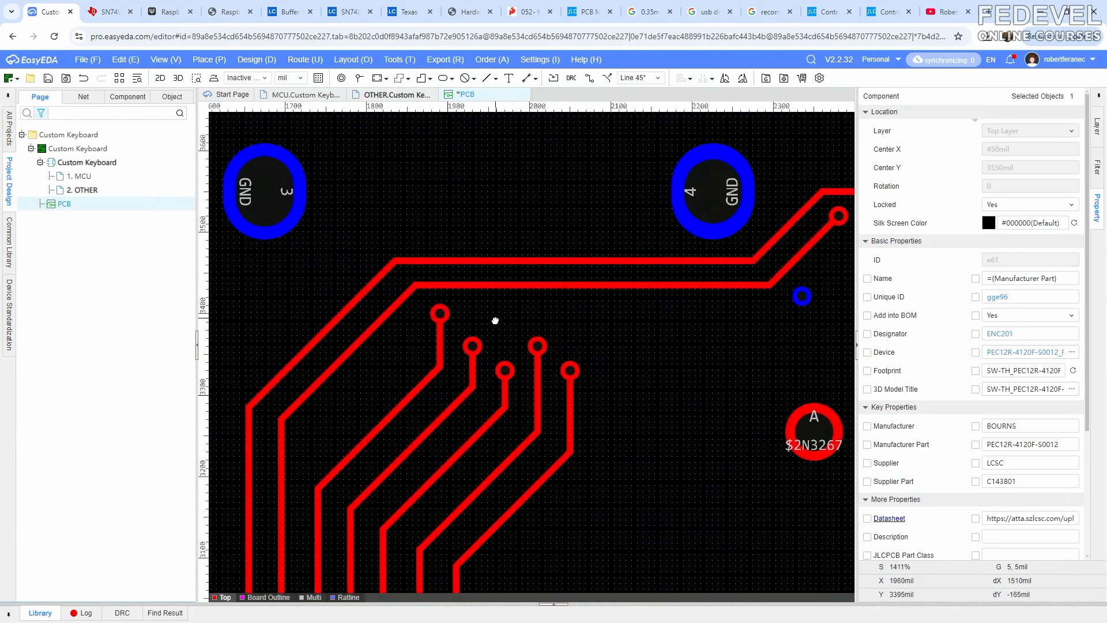
left_click(507, 223)
key("shift+s")
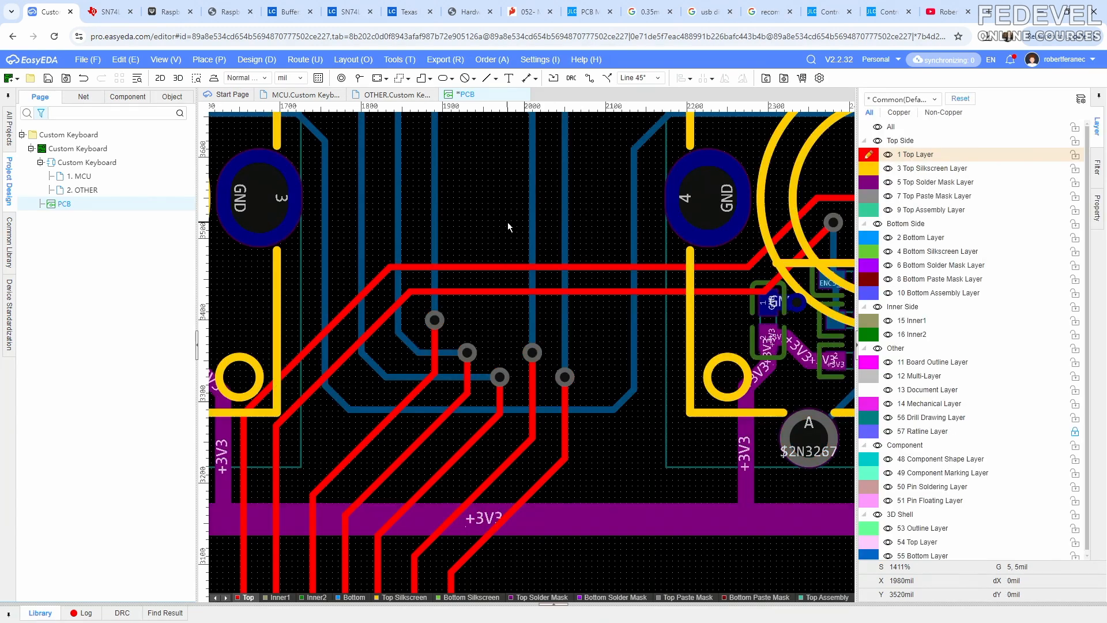
left_click(360, 84)
scroll(359, 380, "up", 1)
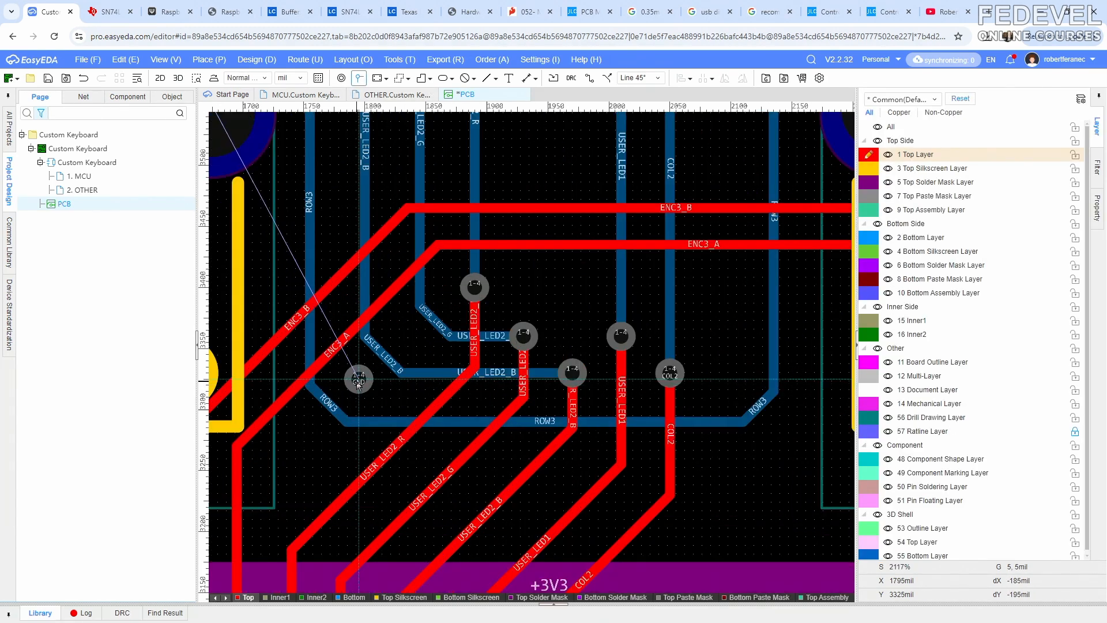
key("Escape")
left_click(357, 380)
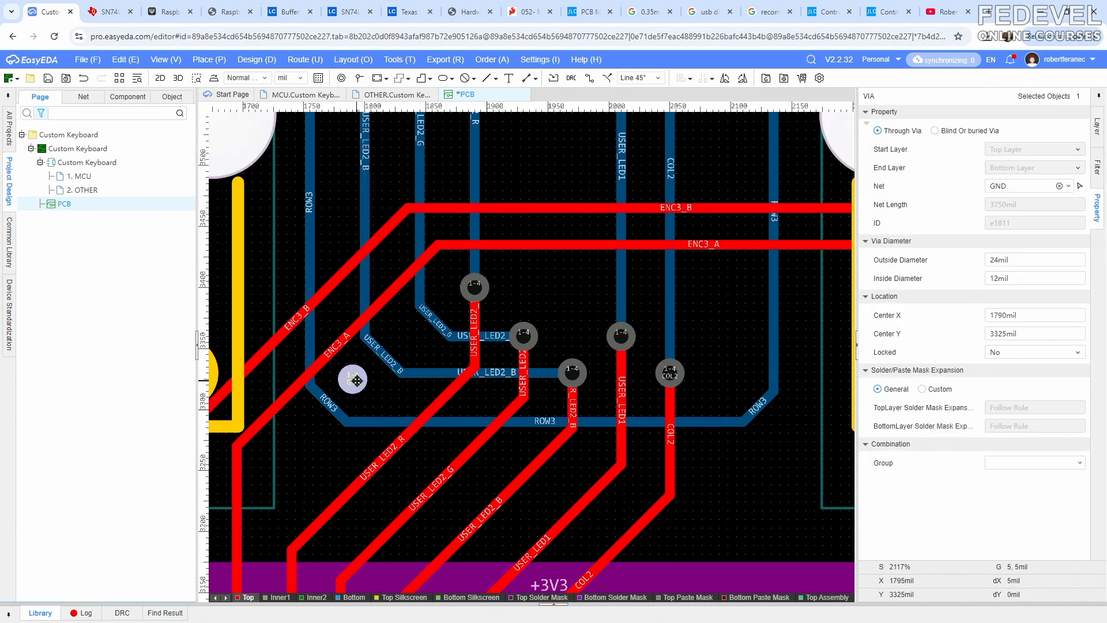
Move this GND via between the USER_LED2_G and USER_LED2_B tracks and adjust both tracks' diagonal segments around it
mouse_move(357, 381)
left_mouse_down()
mouse_move(415, 340)
mouse_move(375, 370)
left_mouse_up()
scroll(384, 355, "up", 1)
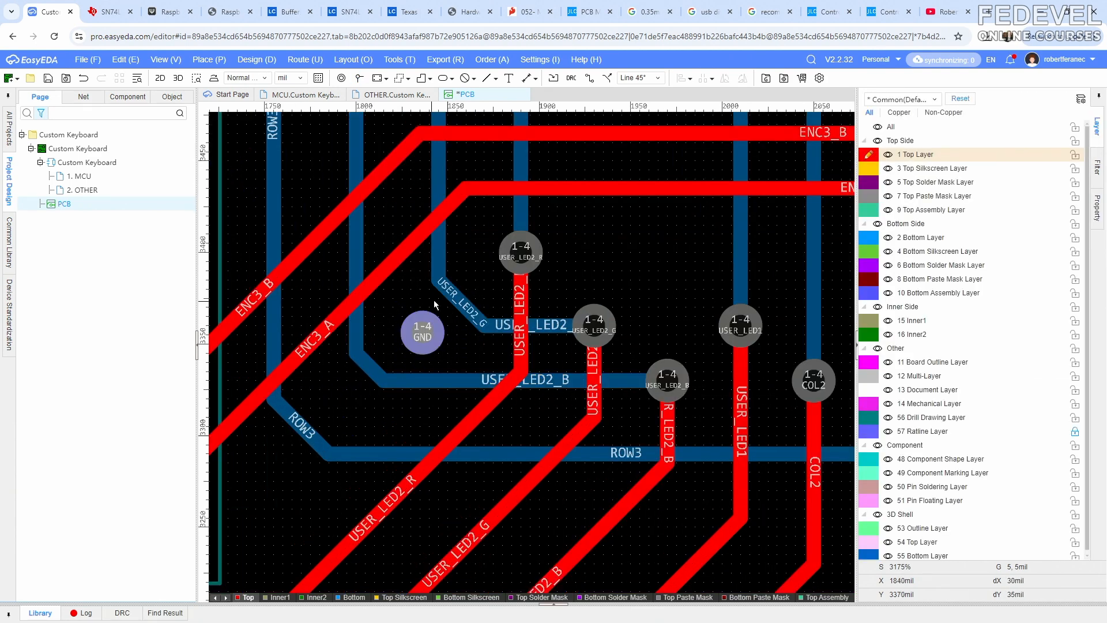
left_click_drag(458, 300, 468, 283)
mouse_move(422, 336)
left_mouse_down()
mouse_move(423, 318)
mouse_move(409, 328)
left_mouse_up()
left_click(376, 367)
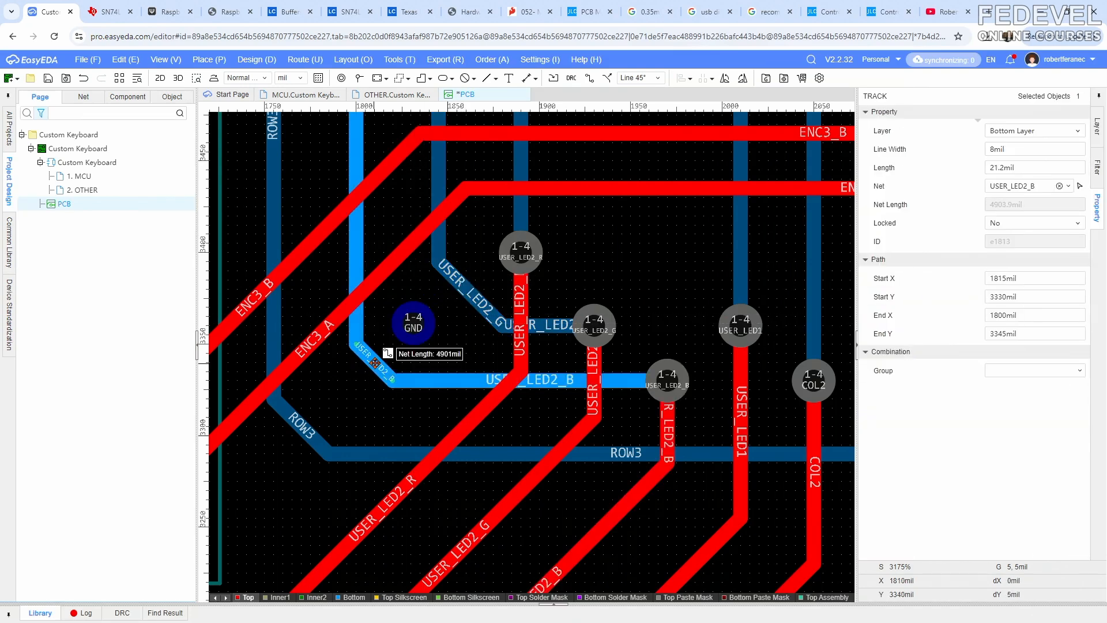
left_click(409, 356)
left_click(472, 303)
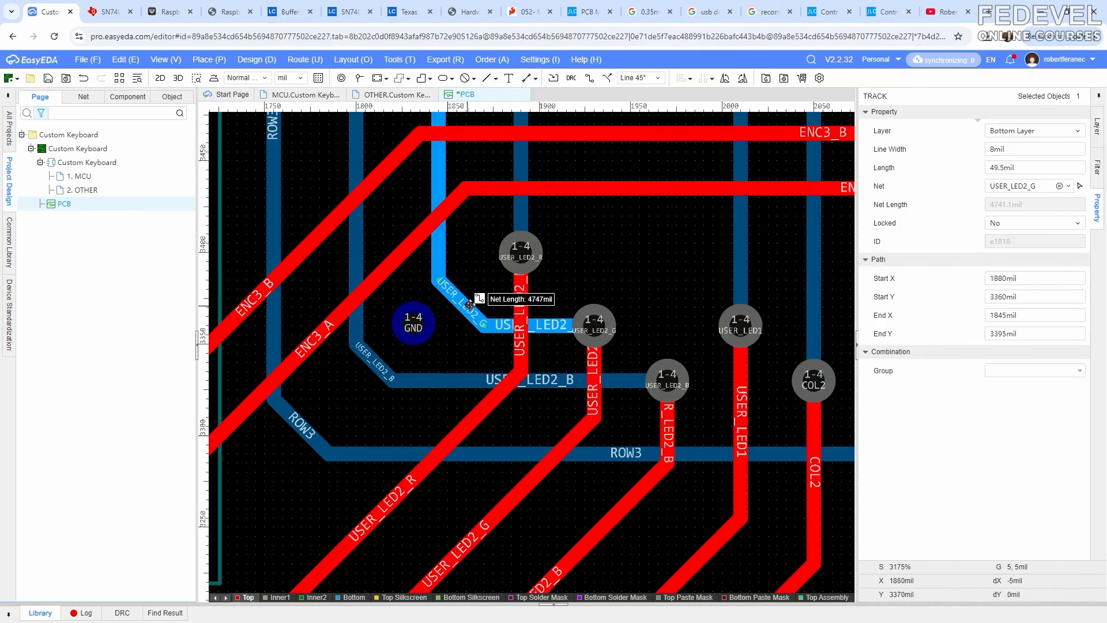
left_click(375, 333)
Place a GND via between the USER_LED2_R and USER_LED1 tracks at X 1970 mil, Y 3400 mil
scroll(376, 333, "down", 2)
right_click_drag(466, 305, 418, 323)
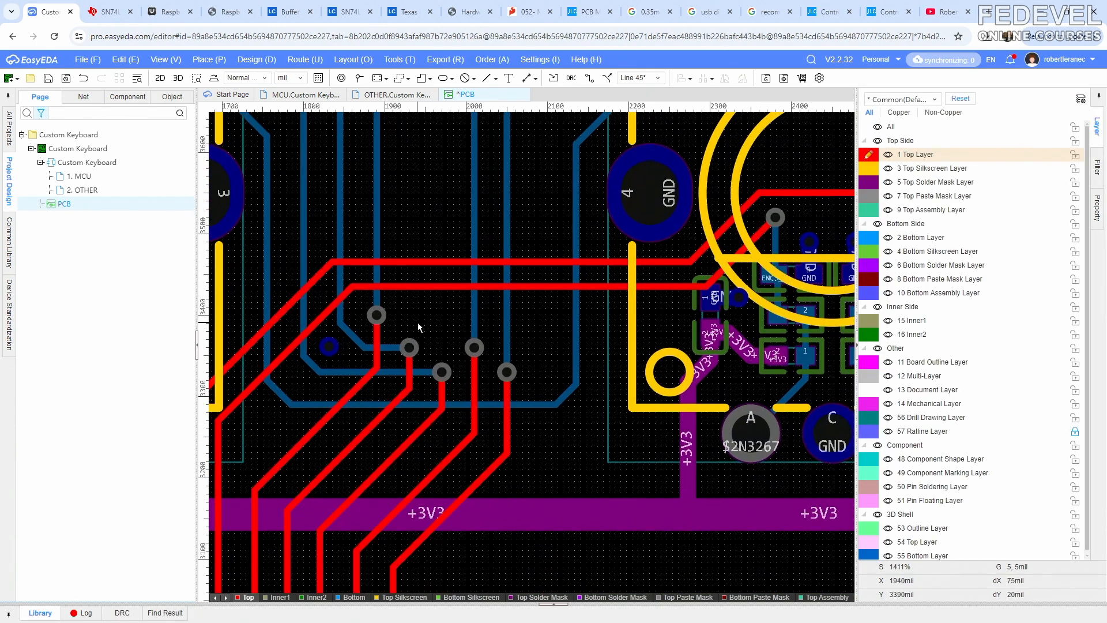
left_click(359, 79)
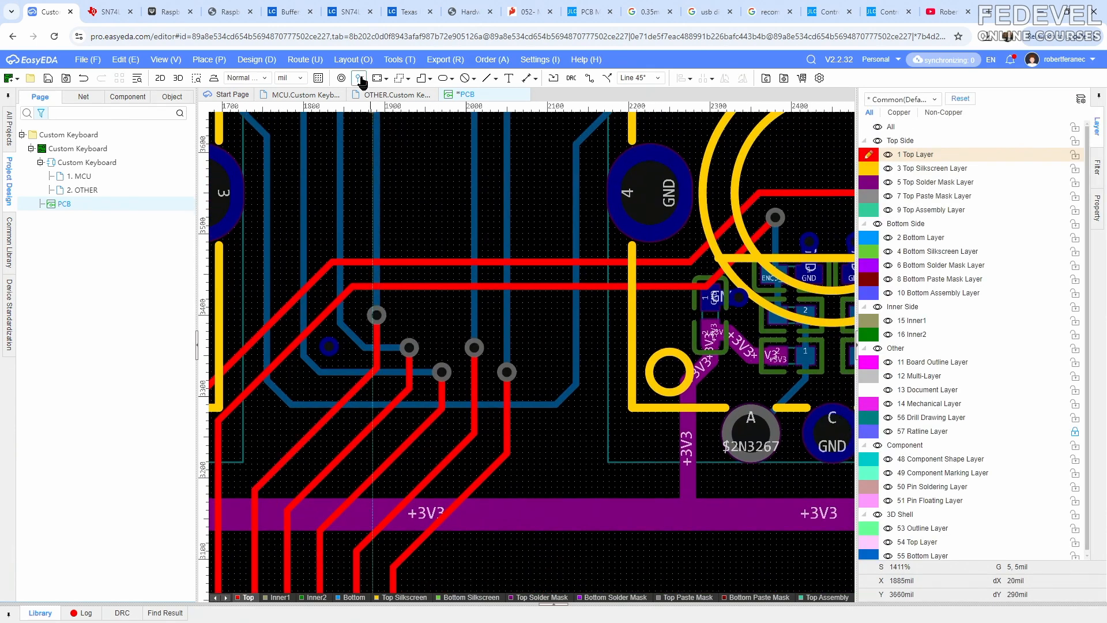
scroll(439, 325, "up", 1)
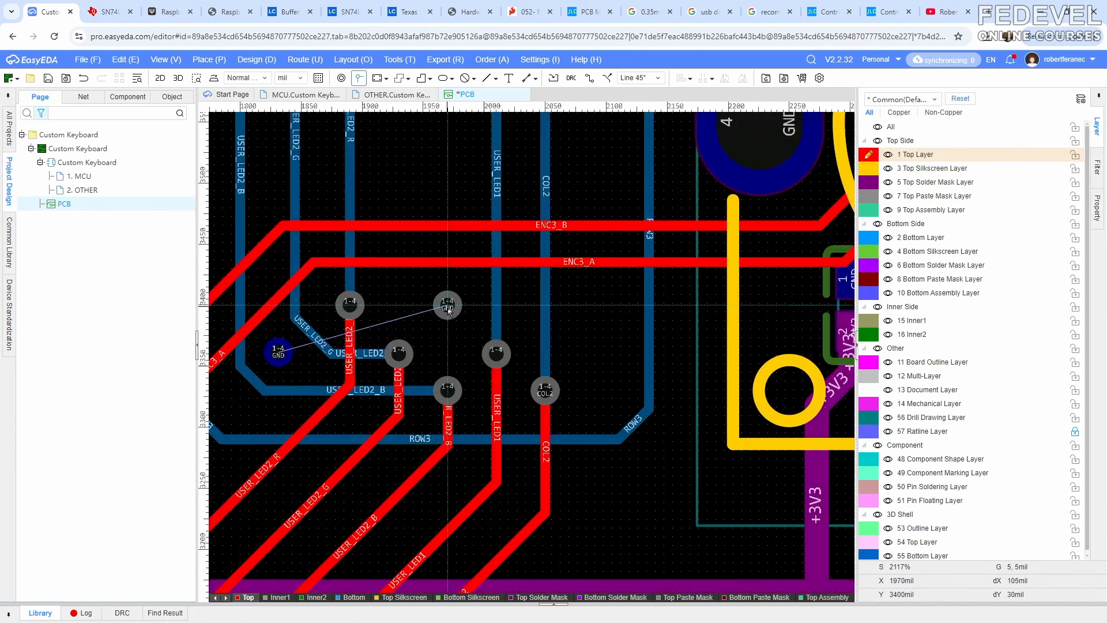
left_click(448, 309)
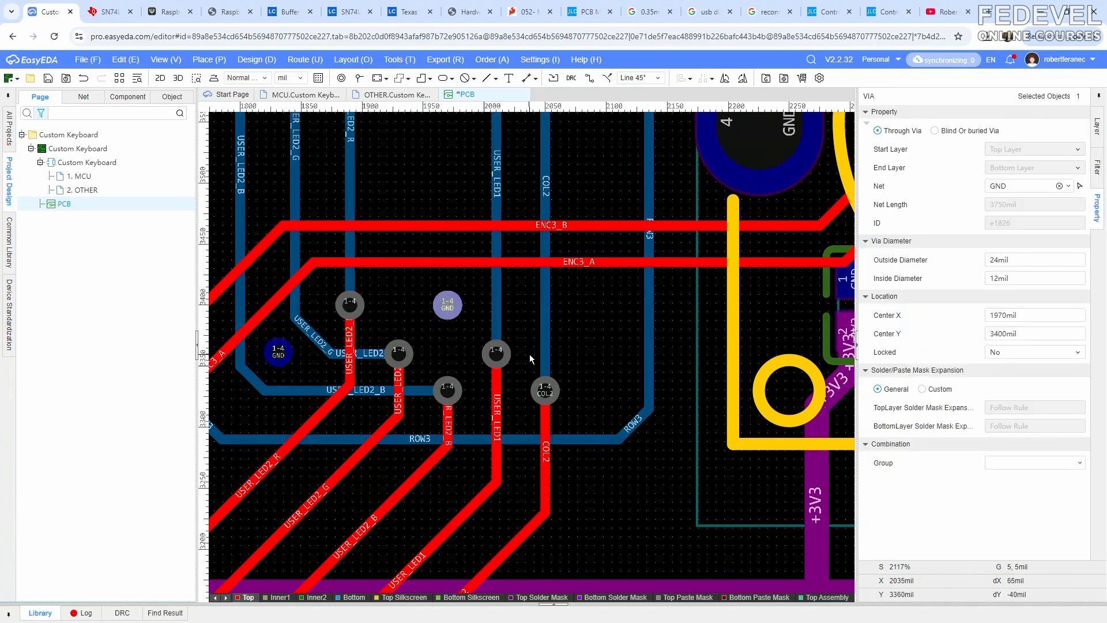
Place a GND via beside the COL2 via, inside the ROW3 track, at X 2085 mil, Y 3360 mil
right_click_drag(577, 348, 492, 345)
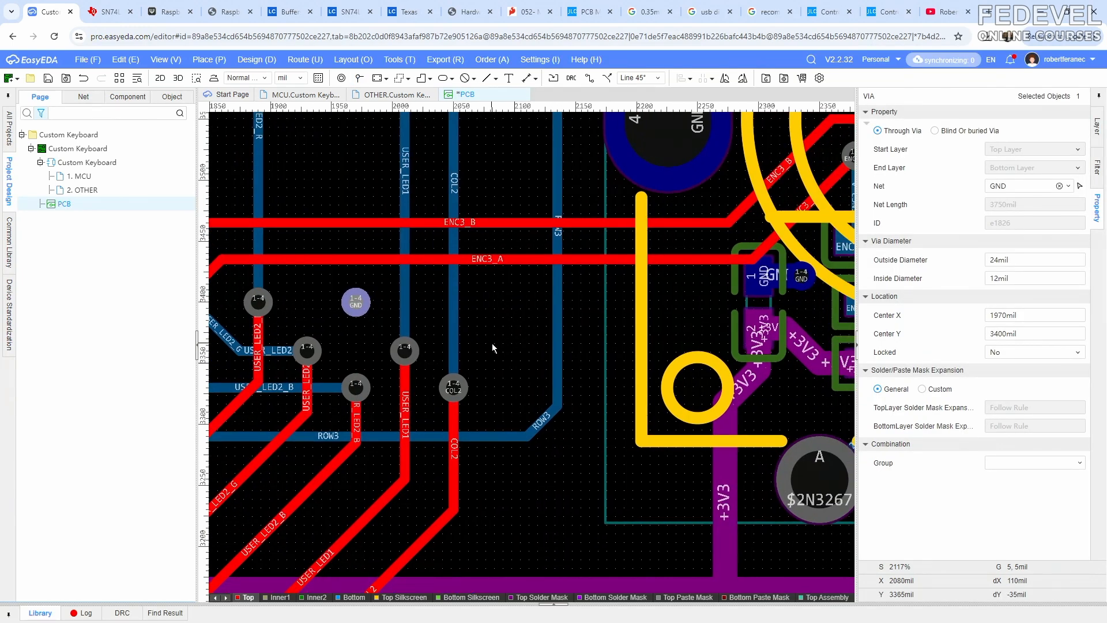
left_click(361, 80)
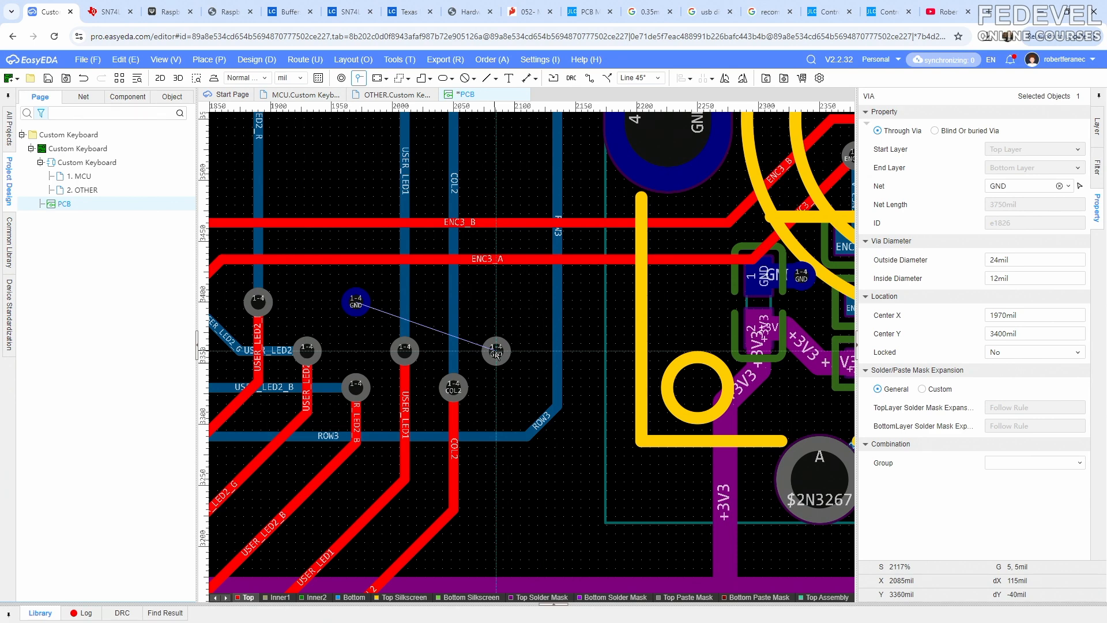
left_click(496, 352)
key("Escape")
Place a GND via near the COL2 layer-change via inside the SW203 footprint at X 1945 mil, Y 2260 mil
scroll(515, 292, "down", 1)
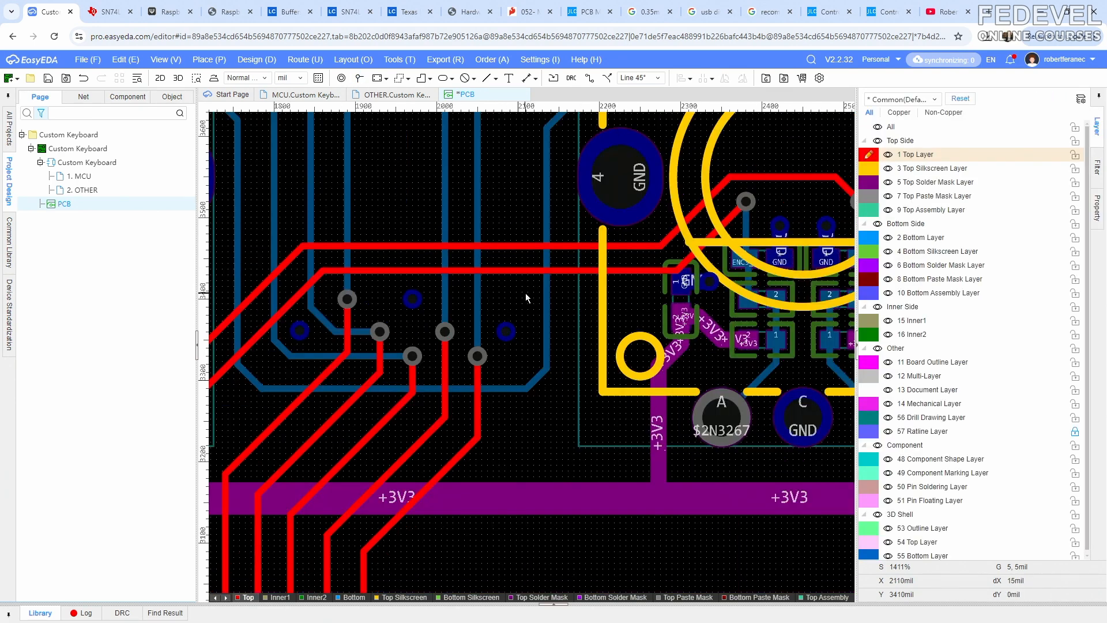
scroll(525, 292, "down", 1)
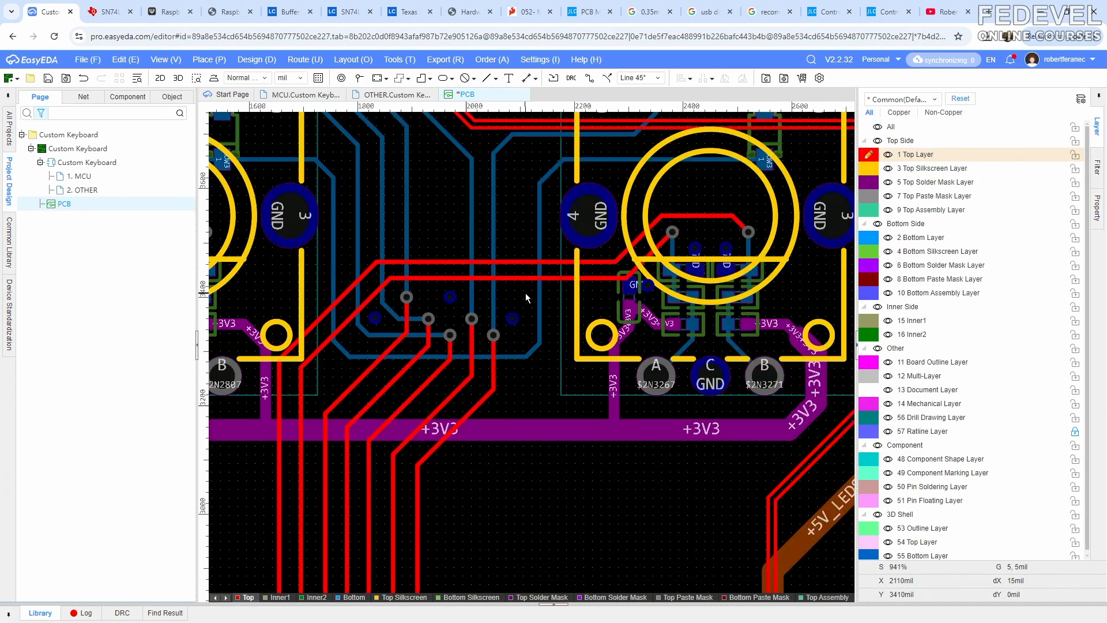
key("shift+s")
right_click_drag(524, 299, 419, 311)
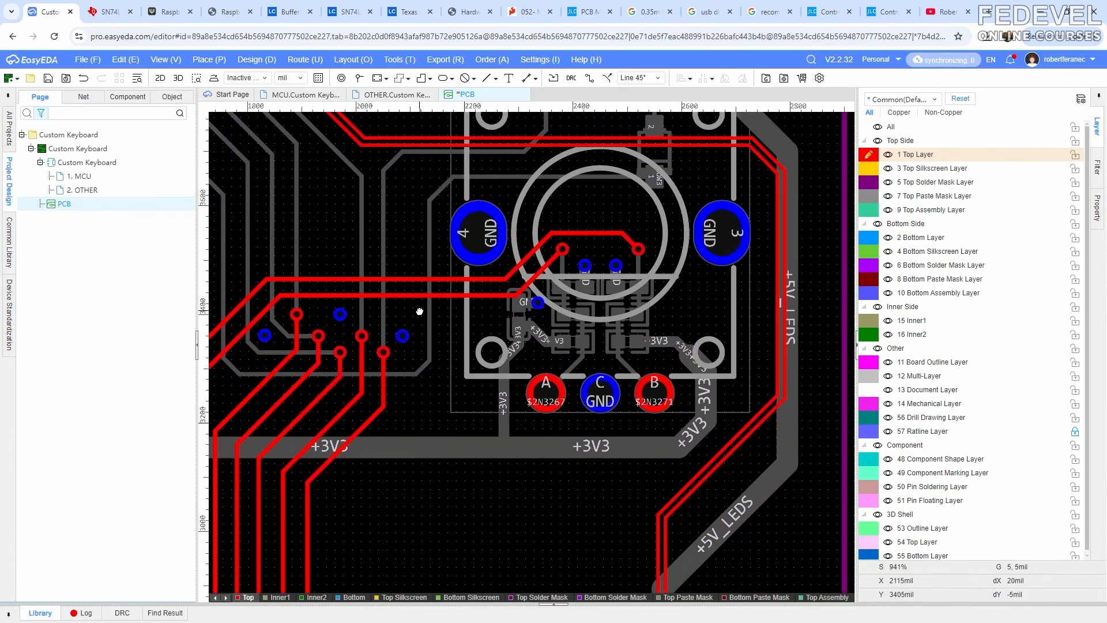
scroll(637, 252, "down", 3)
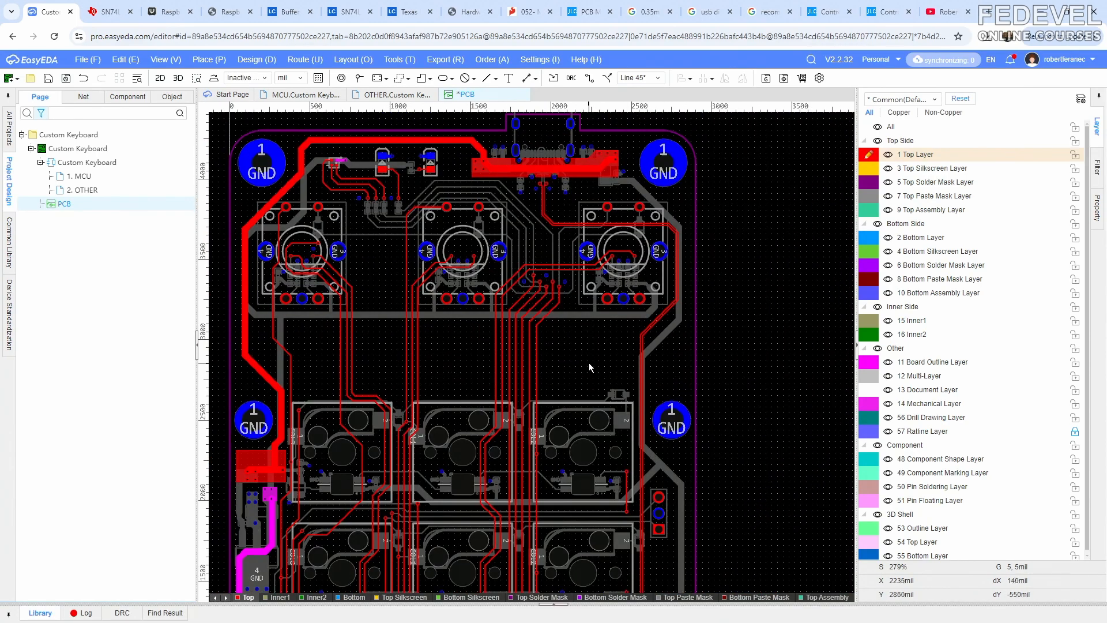
right_click_drag(588, 367, 637, 230)
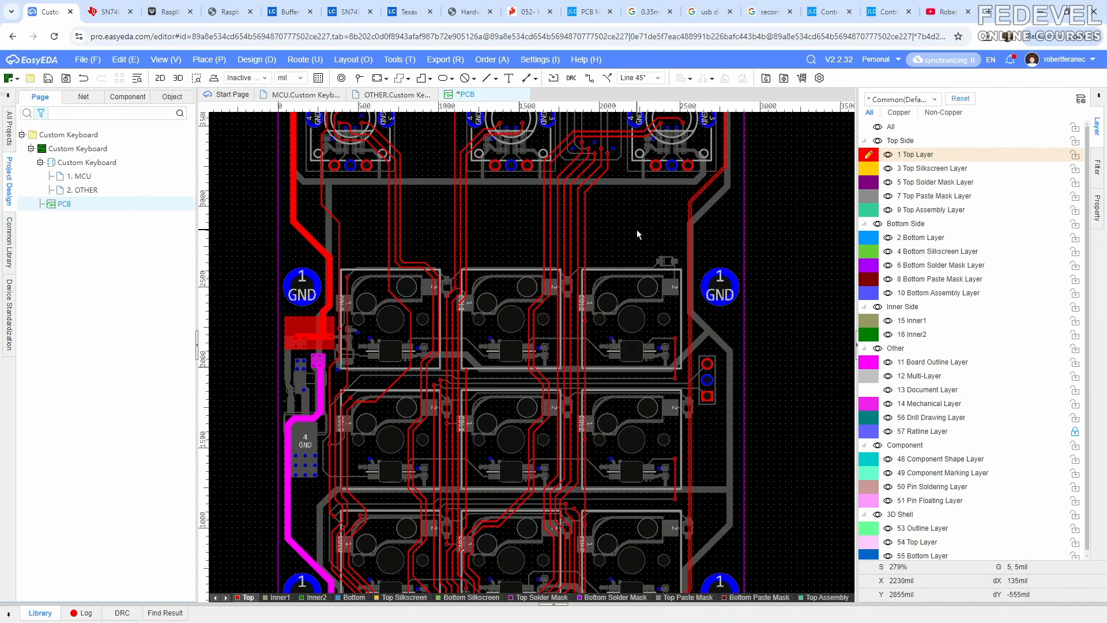
key("shift+s")
scroll(593, 334, "up", 8)
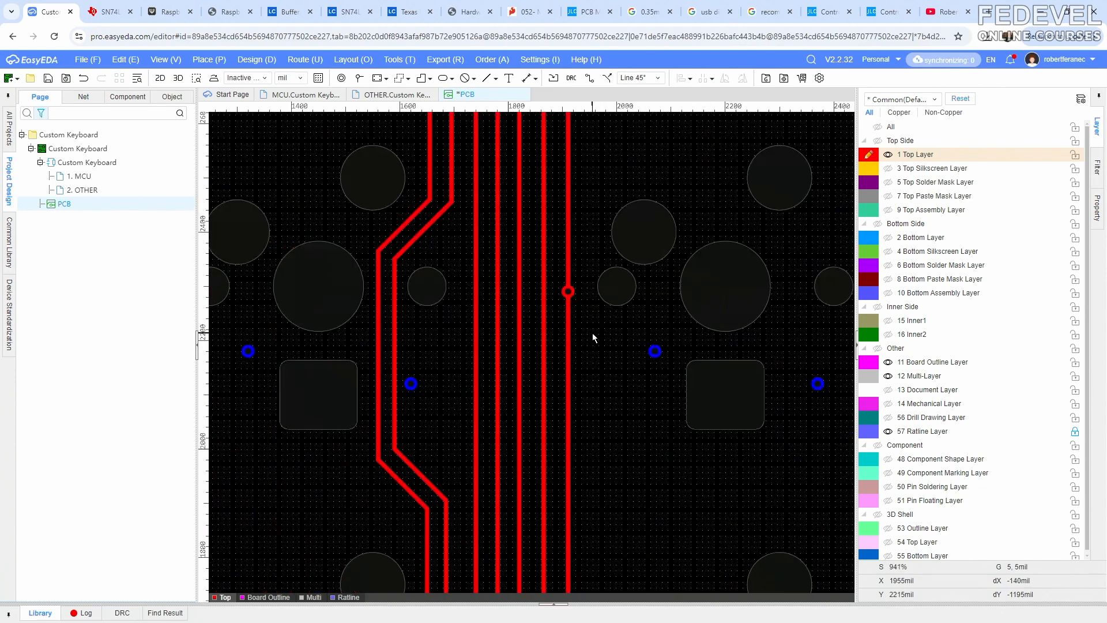
key("shift+s")
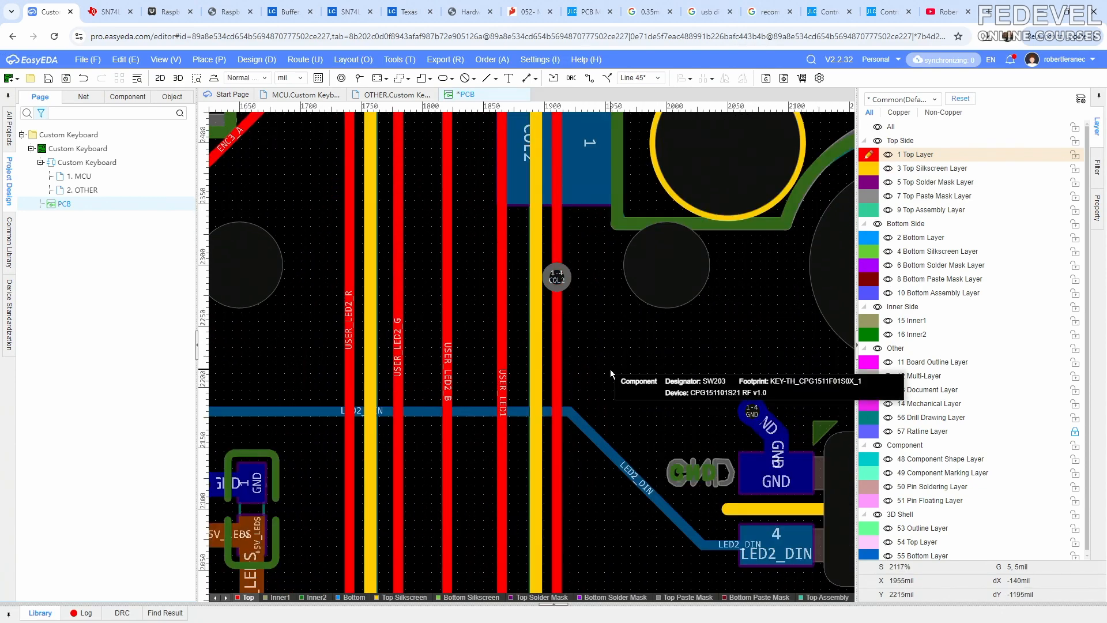
left_click(358, 80)
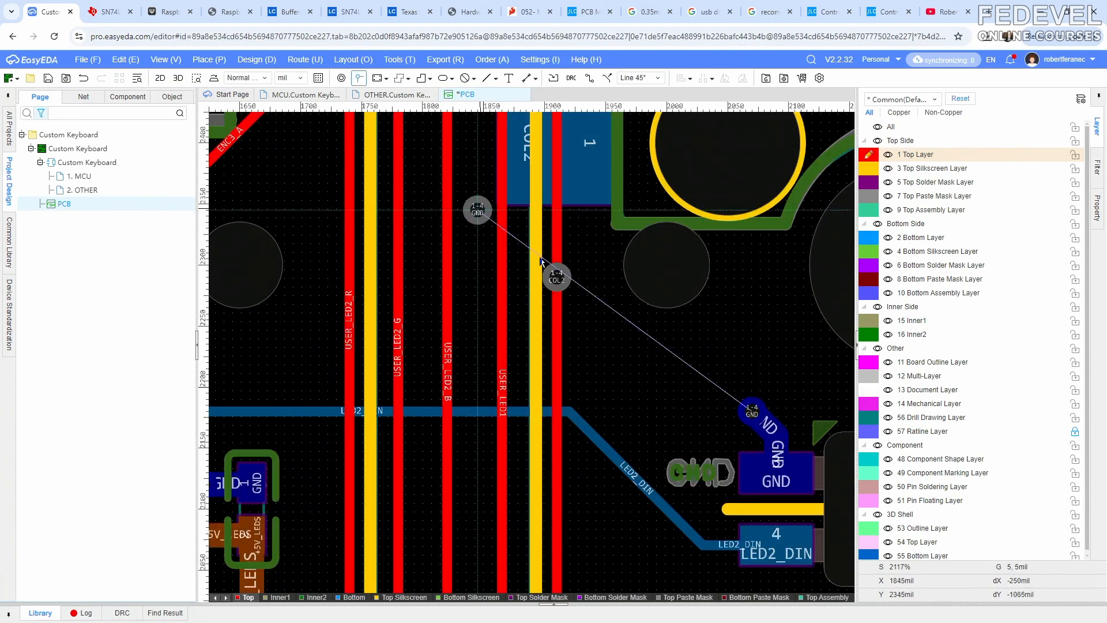
left_click(599, 315)
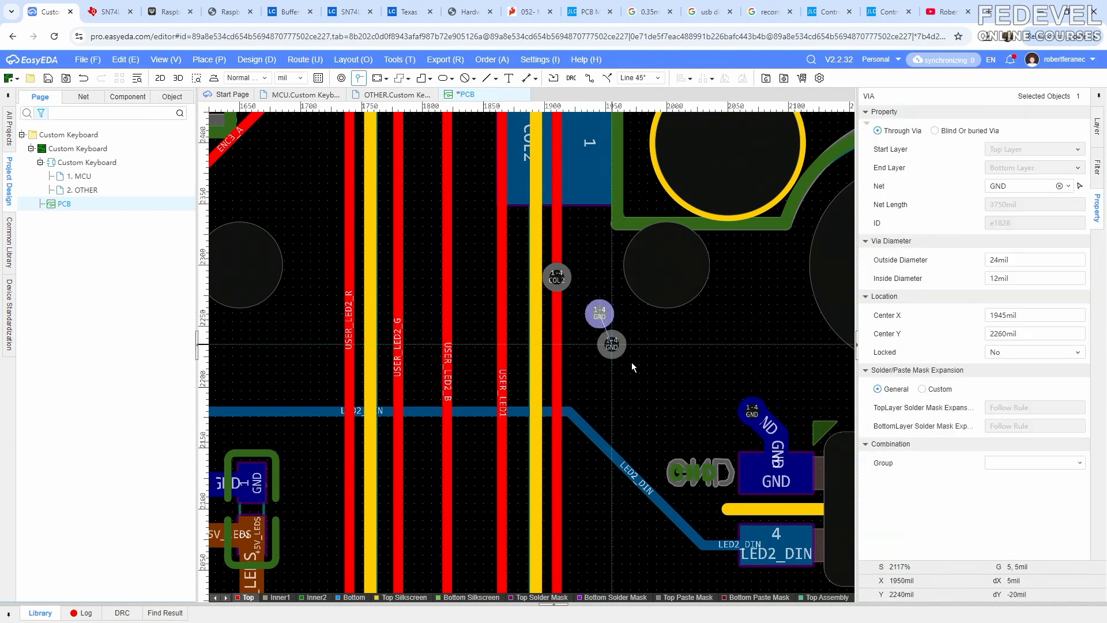
key("Escape")
Place GND vias around the ROW0 diode and neighbouring COL1 via at X 1055 mil, Y 2605 mil and X 1215 mil, Y 2560 mil
scroll(639, 346, "down", 5)
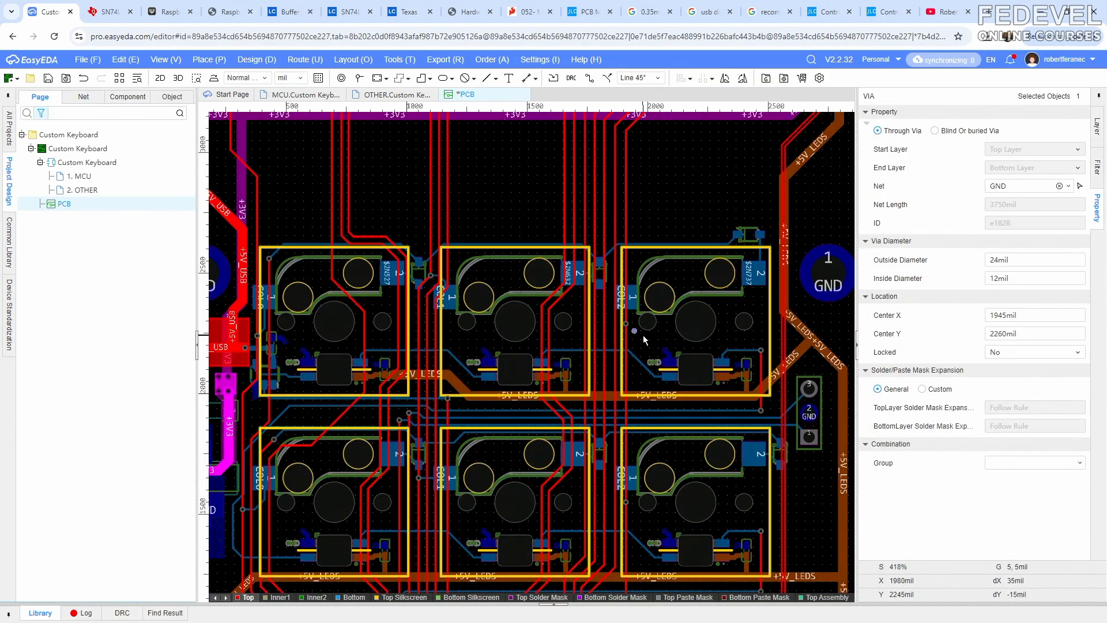
key("shift+s")
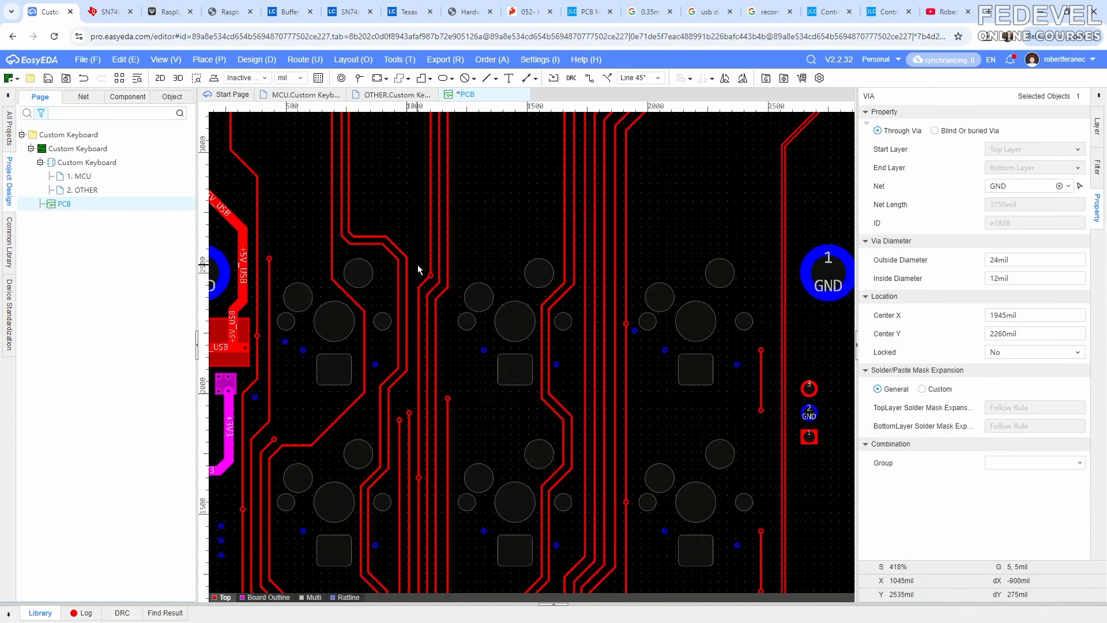
scroll(419, 269, "up", 3)
scroll(515, 292, "up", 2)
key("shift+s")
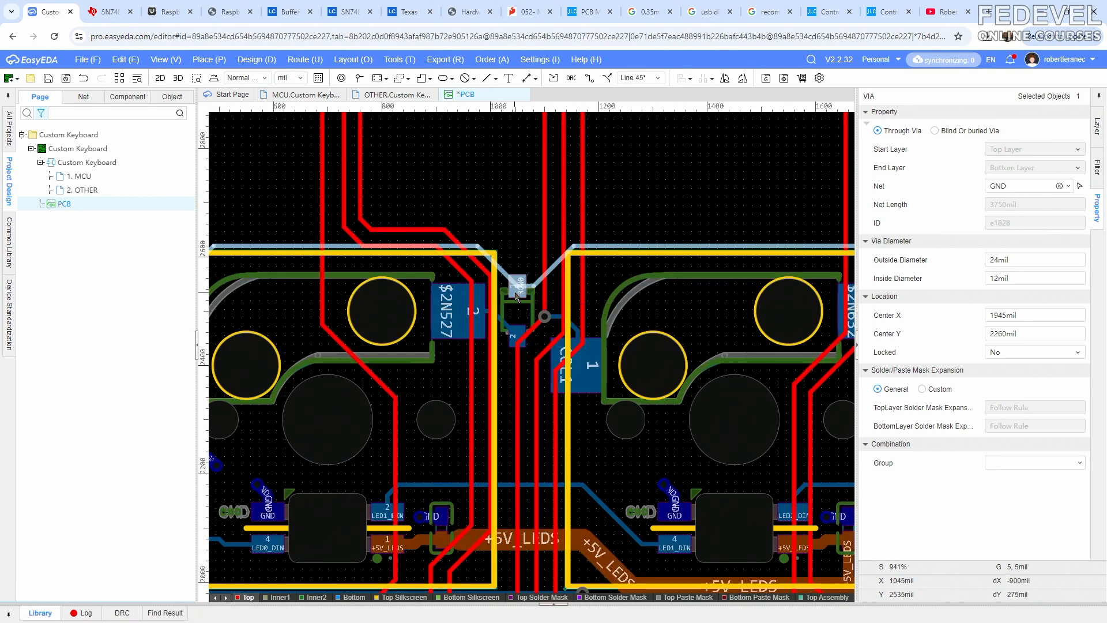
scroll(514, 292, "up", 2)
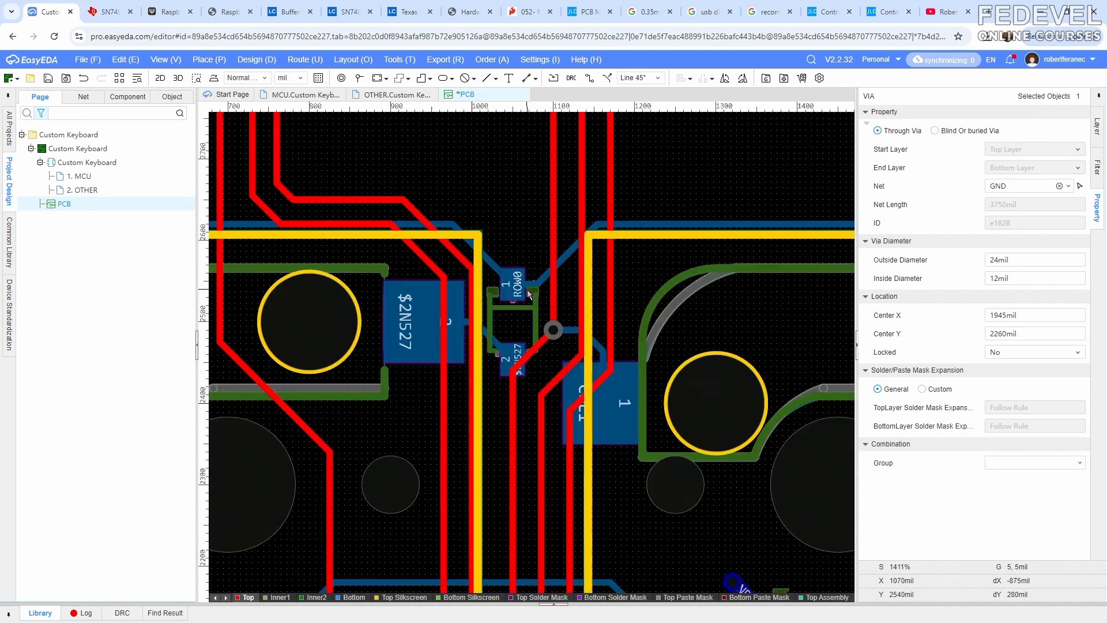
left_click(358, 78)
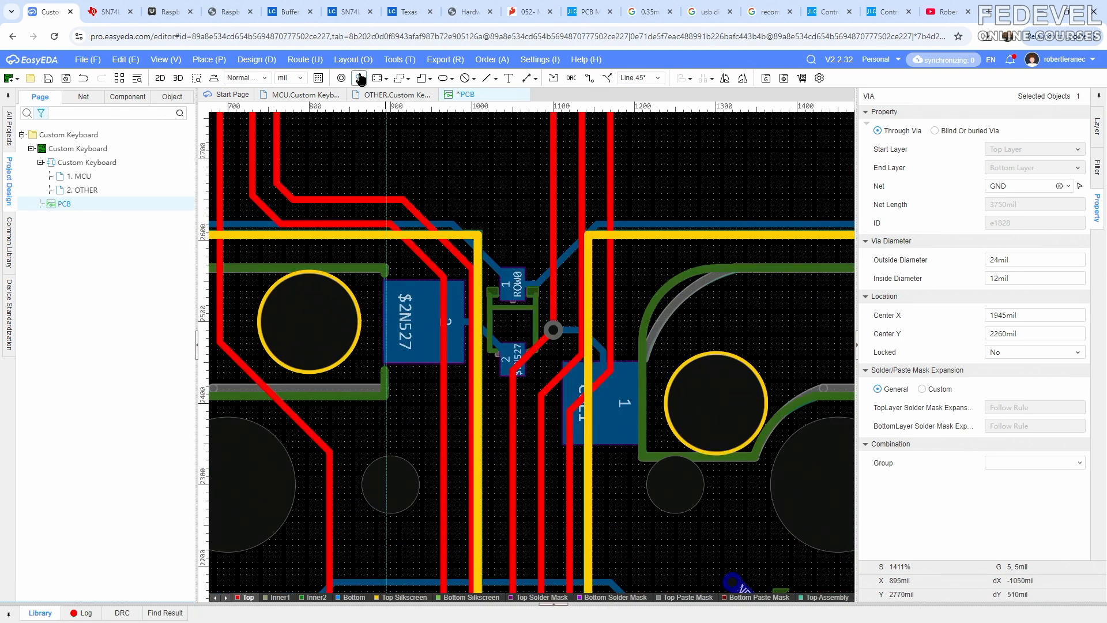
left_click(515, 238)
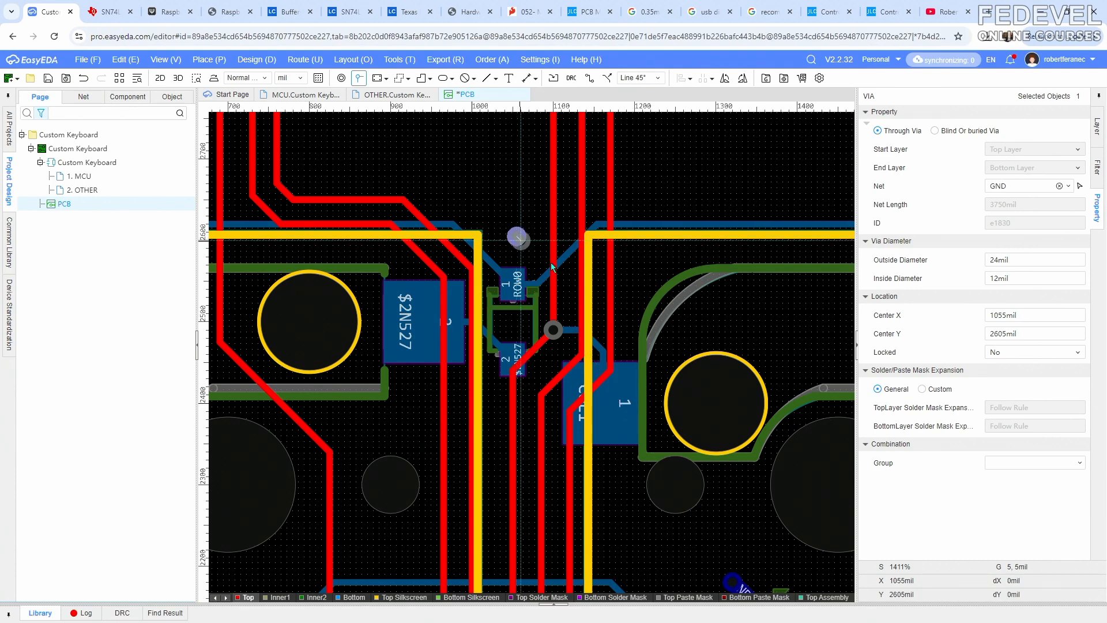
left_click(647, 271)
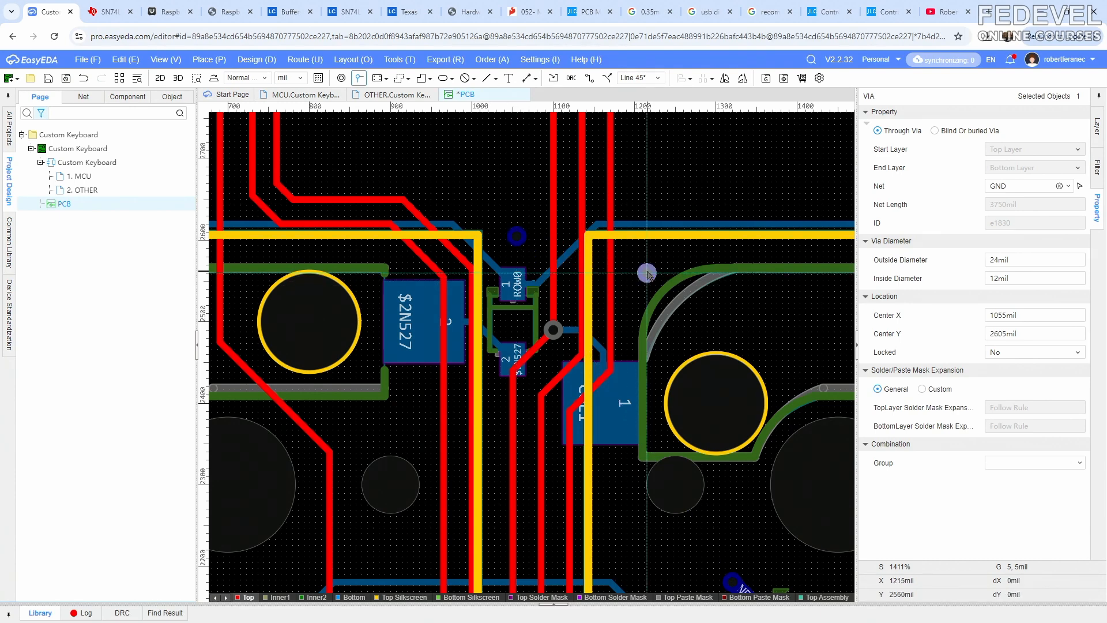
Place a GND via just above the ROW0 via at the SW201 outline corner, at about X 430 mil, Y 2620 mil
scroll(450, 225, "down", 5)
right_click_drag(438, 198, 601, 204)
scroll(484, 239, "up", 5)
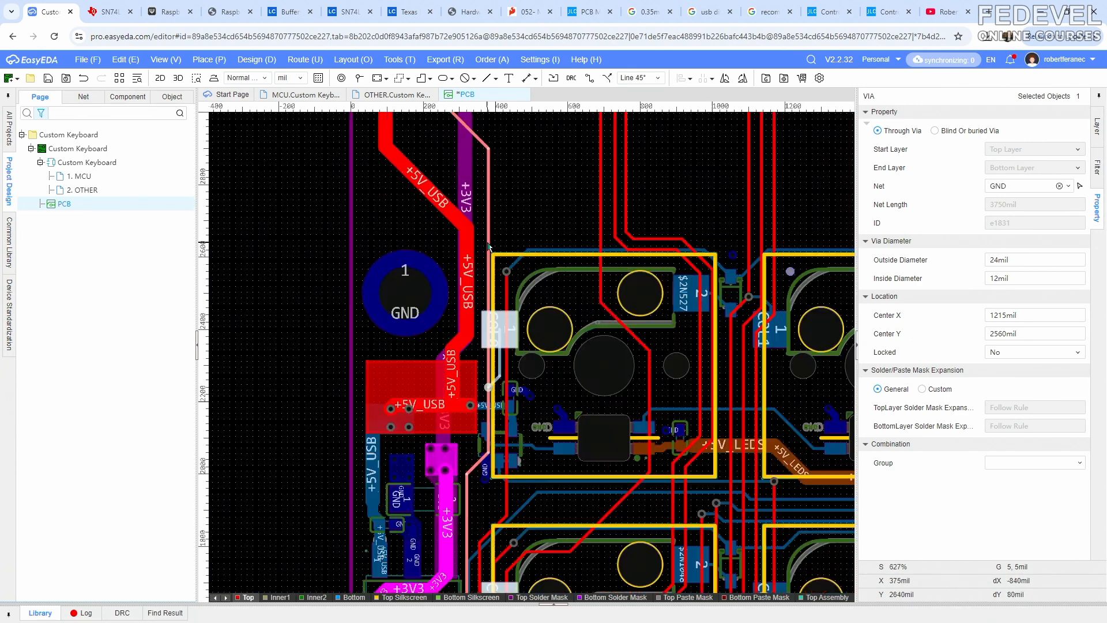
left_click(359, 78)
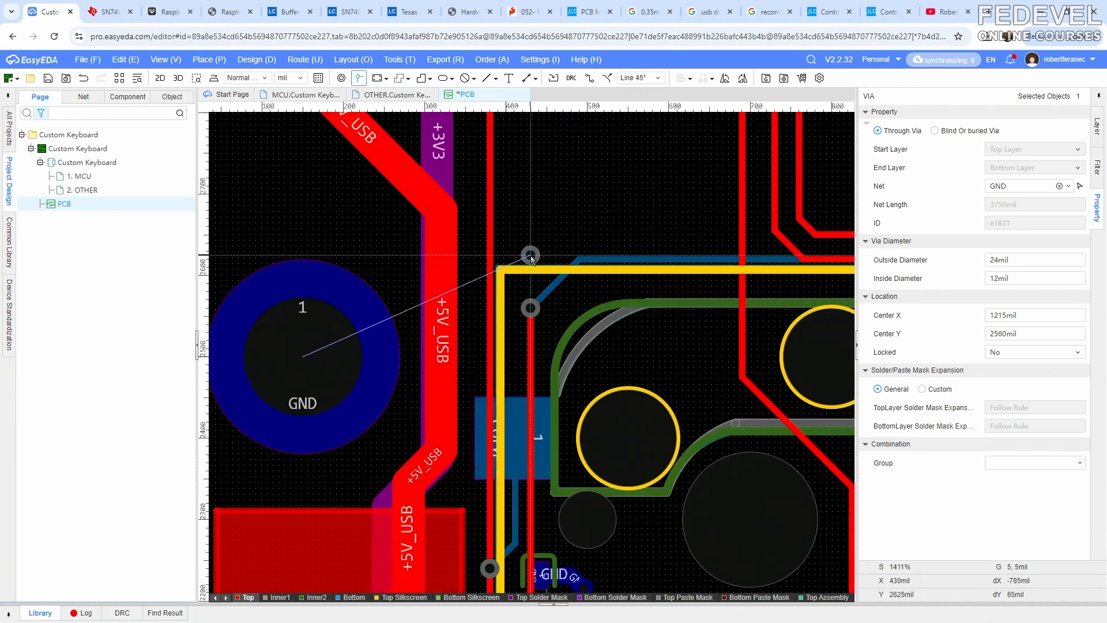
left_click(531, 255)
key("Escape")
left_click(533, 200)
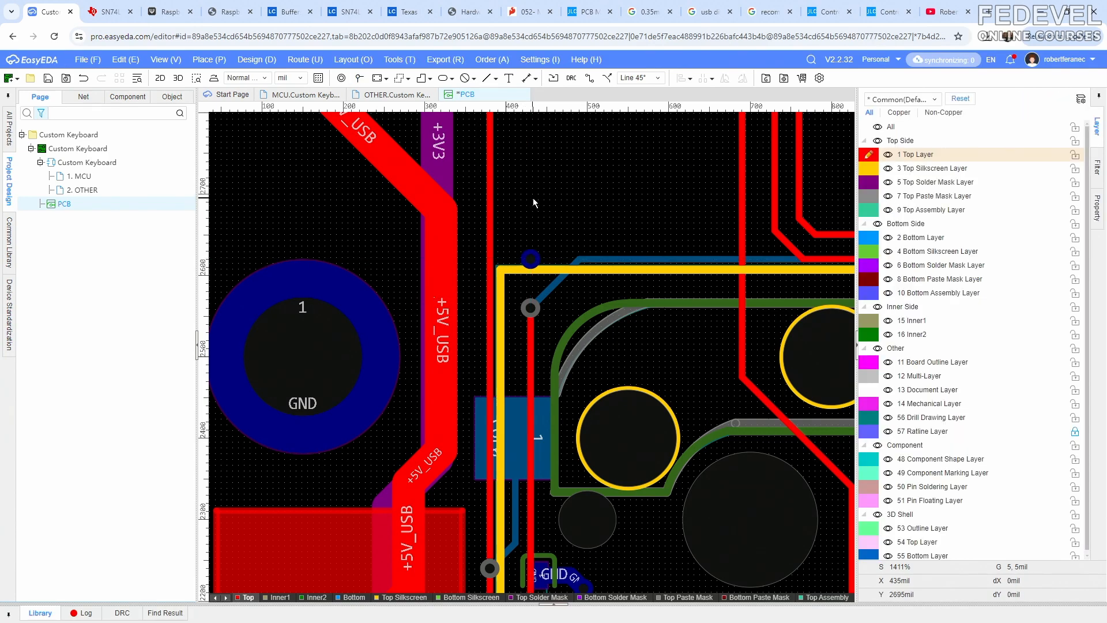
Examine the COL0 via between the +5V_USB area and SW201 for space and nearby GND vias, comparing the top-layer-only and full-layer views
key("shift+s")
key("shift+s")
scroll(527, 199, "down", 3)
right_click_drag(562, 260, 497, 199)
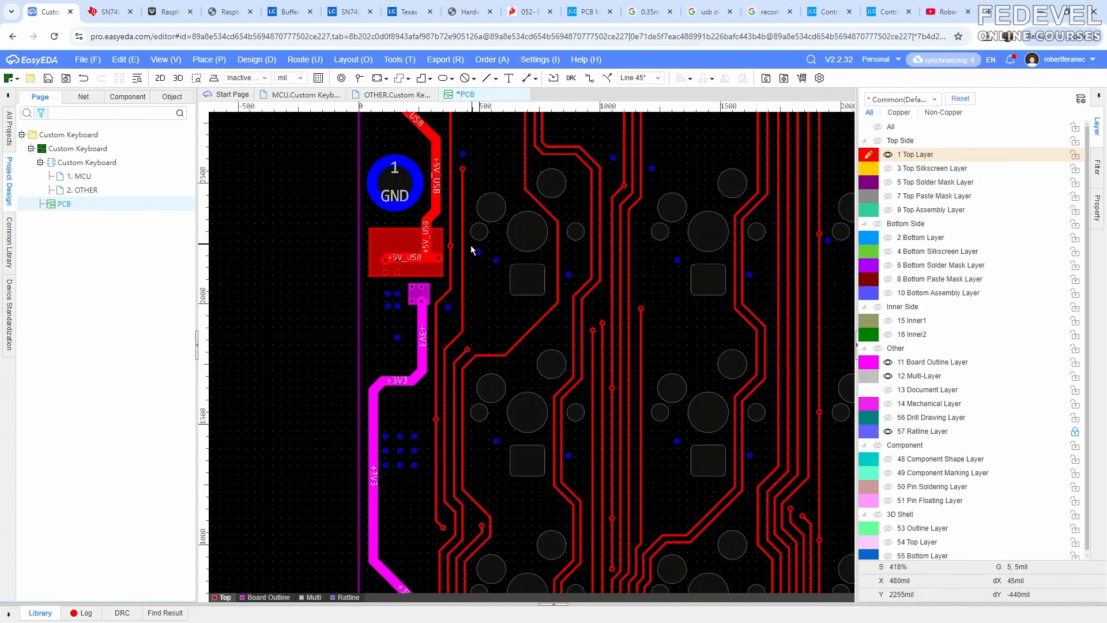
scroll(446, 284, "up", 2)
right_click_drag(475, 237, 513, 267)
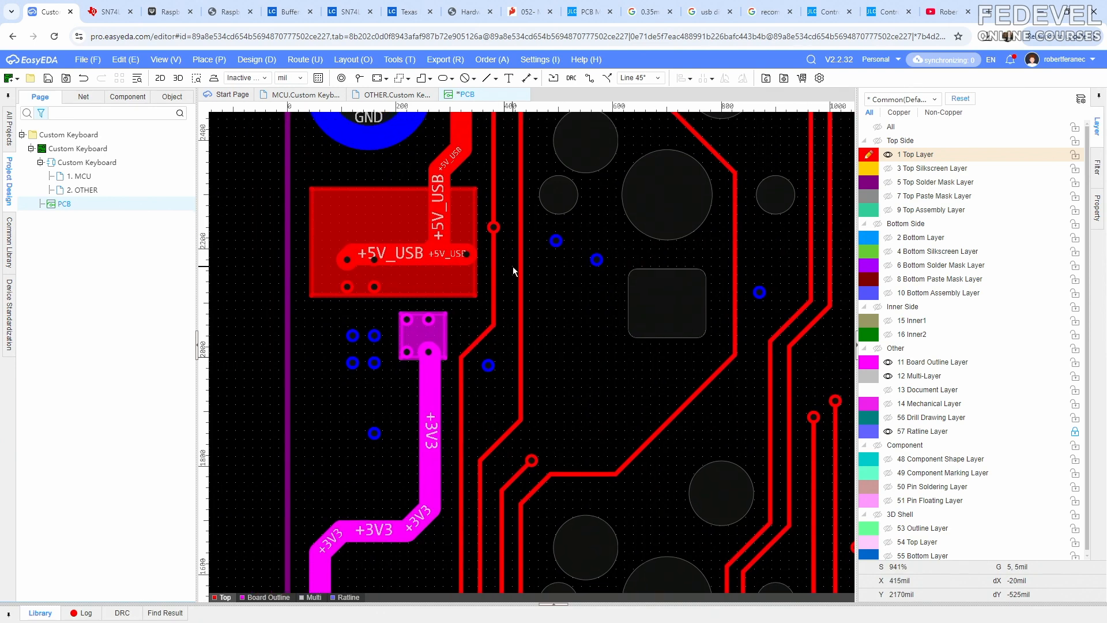
key("shift+s")
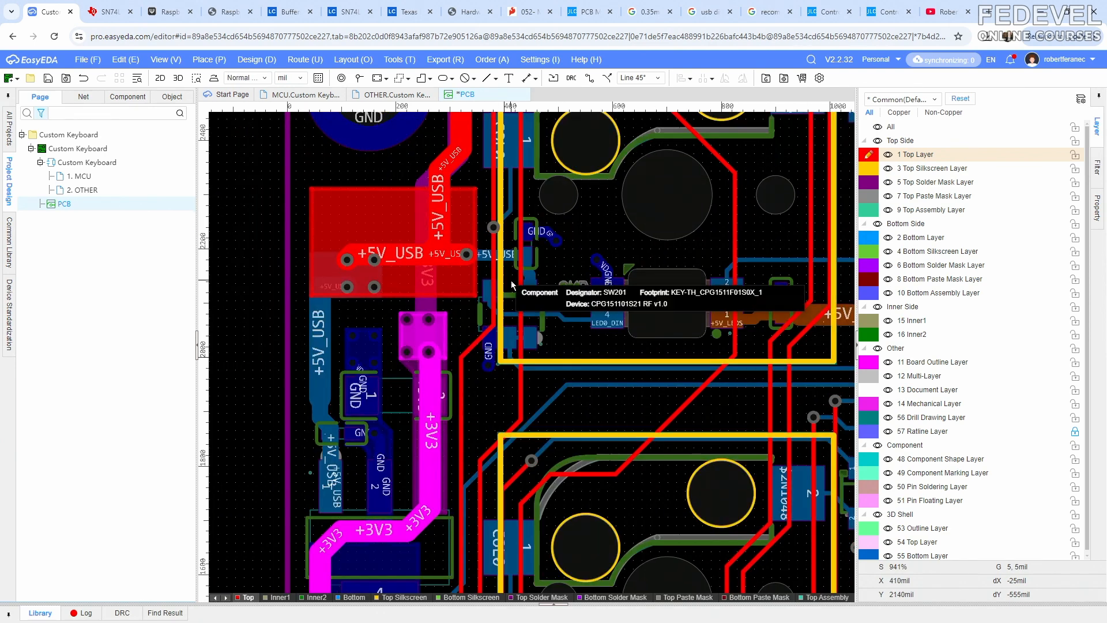
scroll(494, 194, "up", 2)
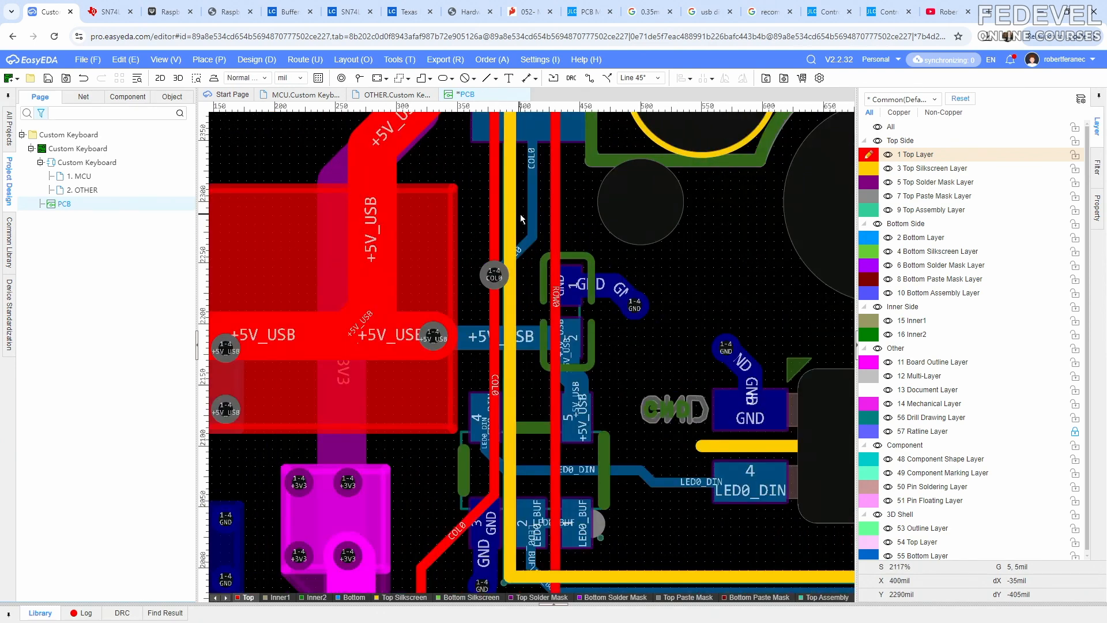
right_click_drag(530, 205, 479, 202)
scroll(578, 288, "down", 4)
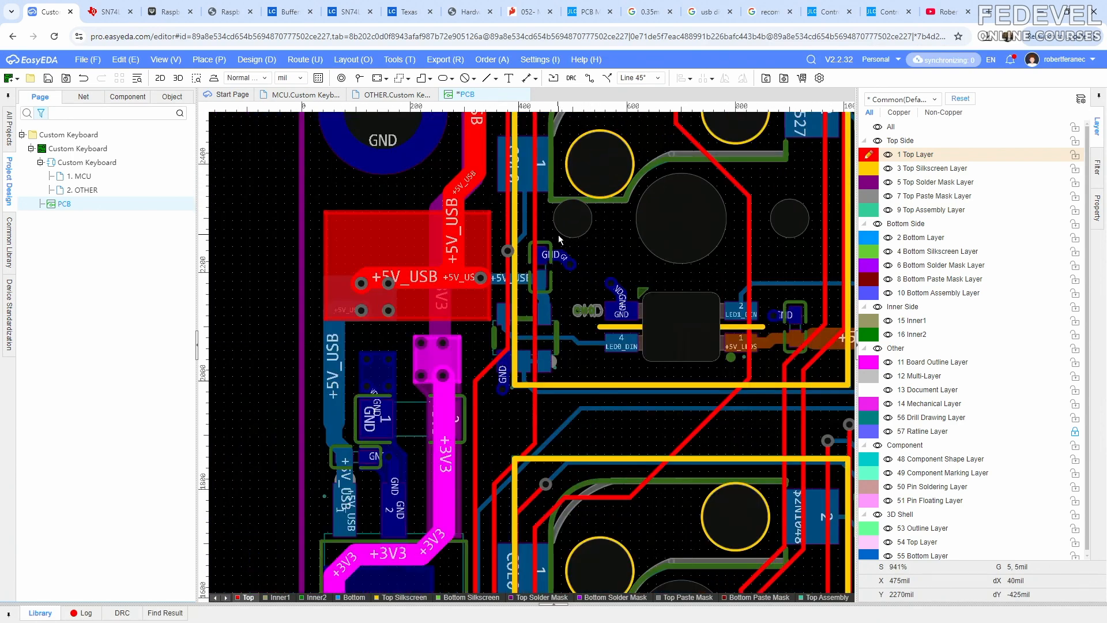
Place a GND via beside the ROW1 via, between the ROW1 and ROW3 tracks, at X 510 mil, Y 1820 mil
key("shift+s")
right_click_drag(552, 310, 548, 220)
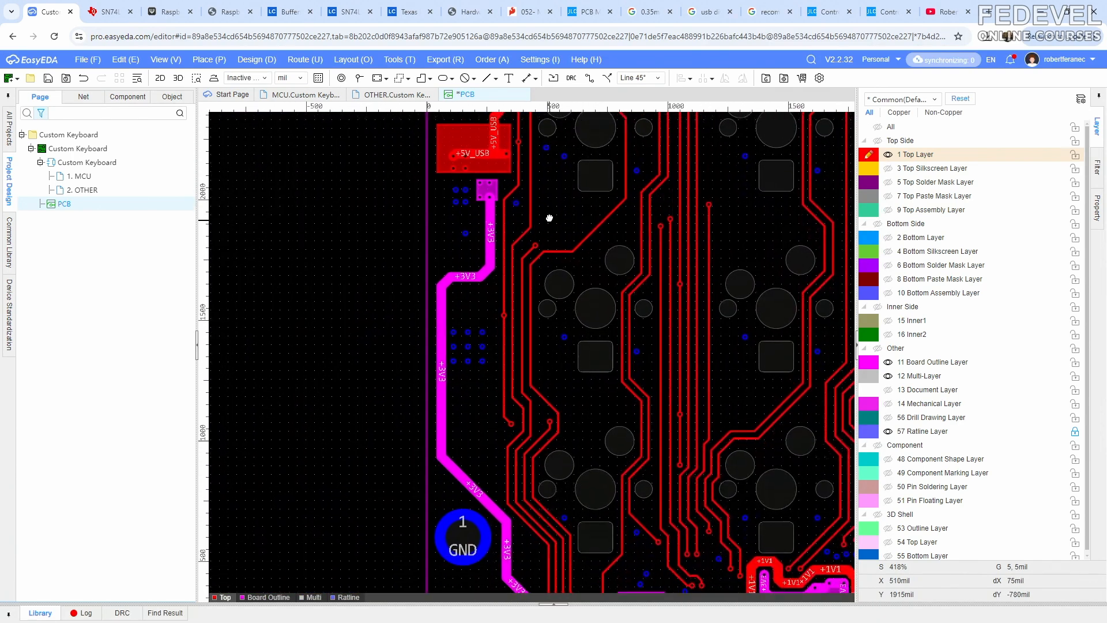
scroll(549, 220, "up", 2)
key("shift+s")
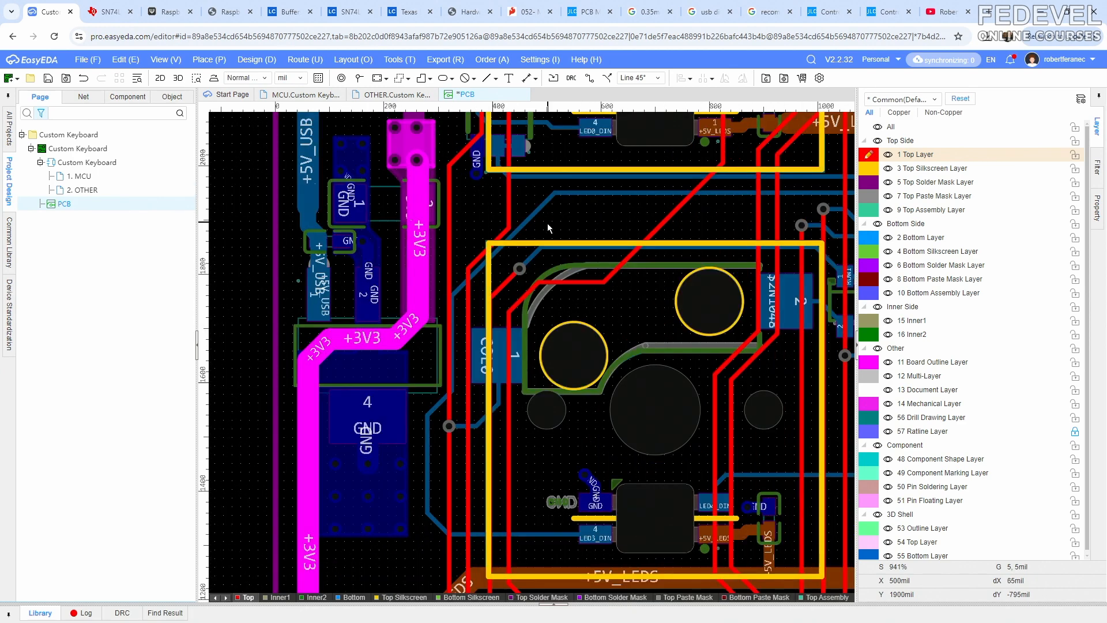
scroll(547, 223, "up", 1)
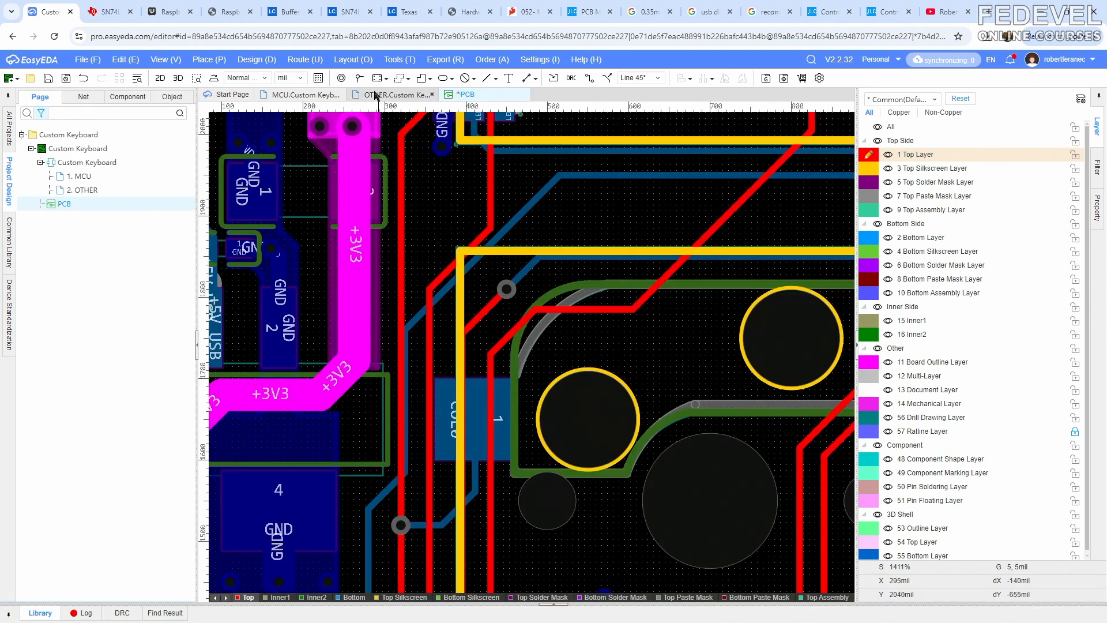
left_click(359, 78)
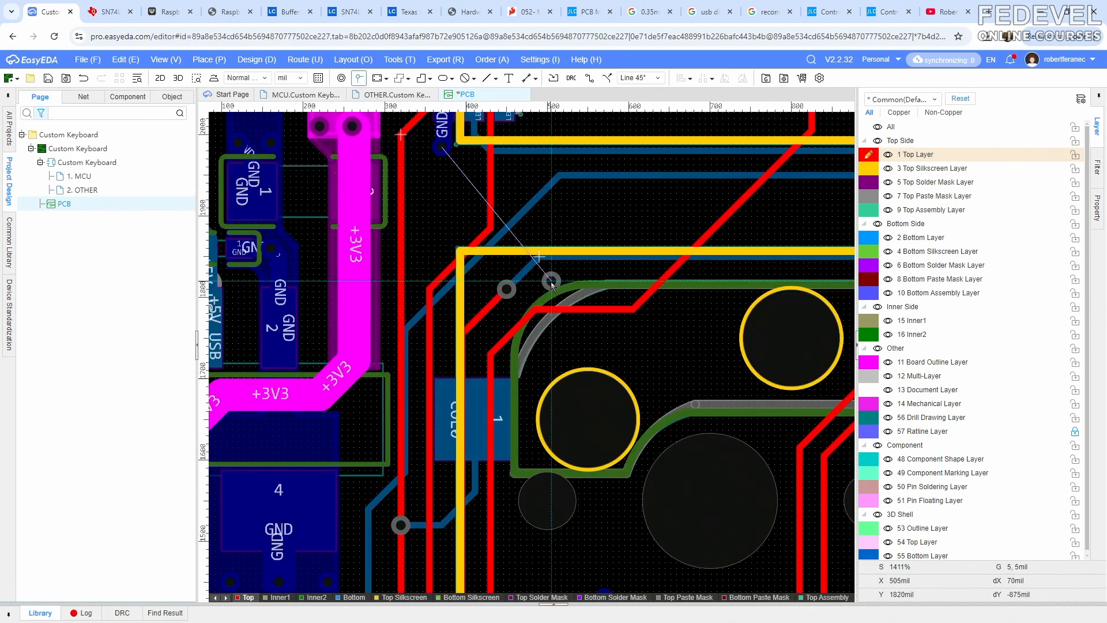
scroll(551, 282, "up", 1)
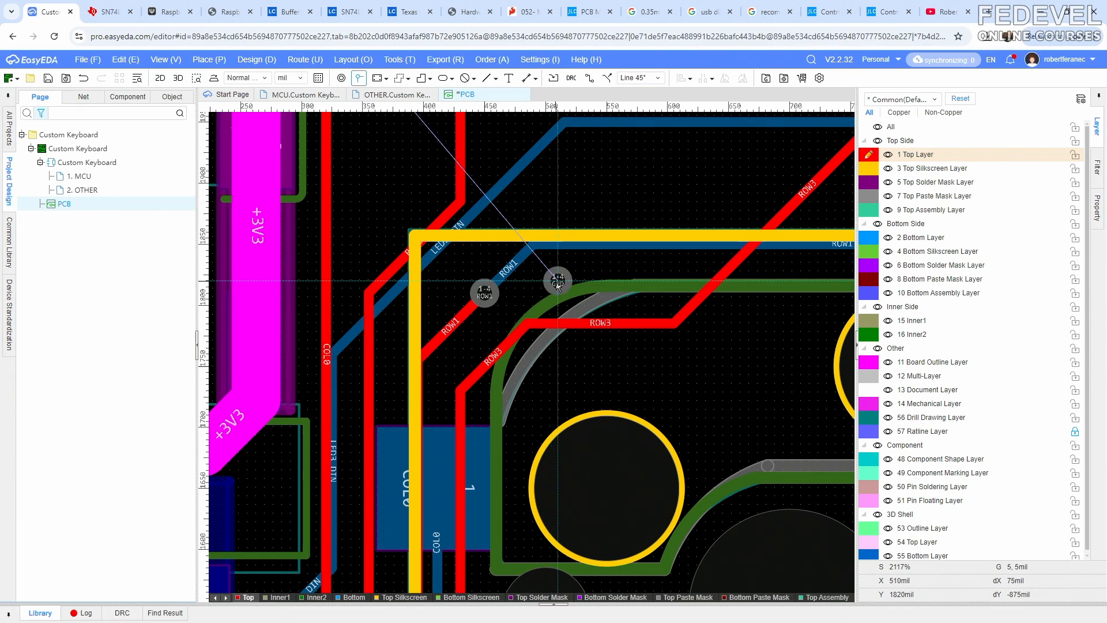
left_click(557, 283)
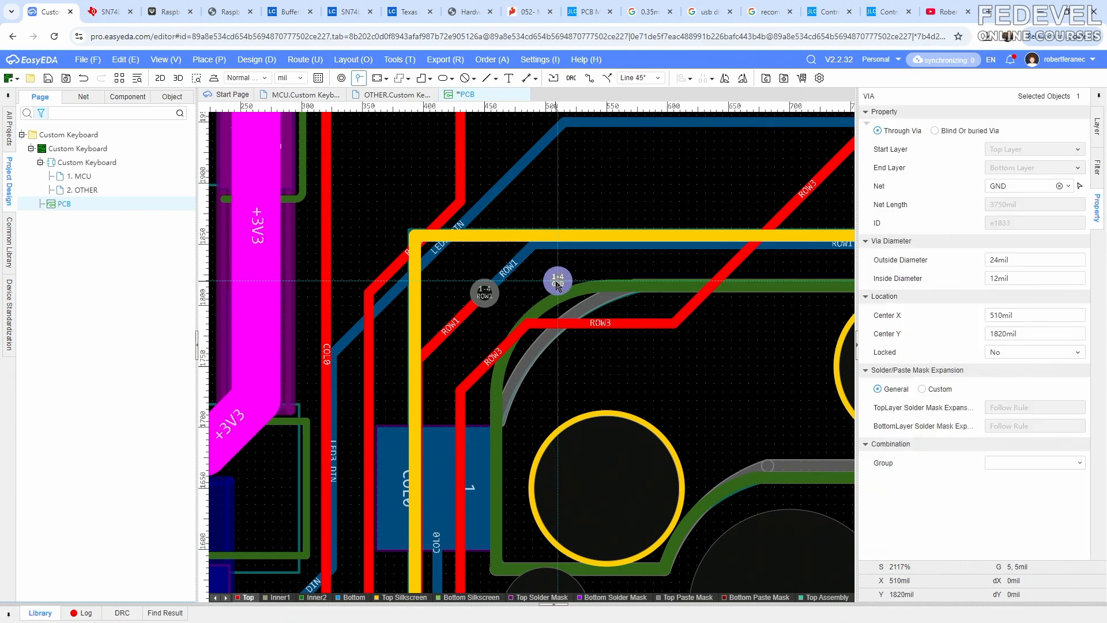
Examine the area around the COL0 via beside the large GND pad for a GND via position, then isolate the top layer
scroll(558, 283, "down", 2)
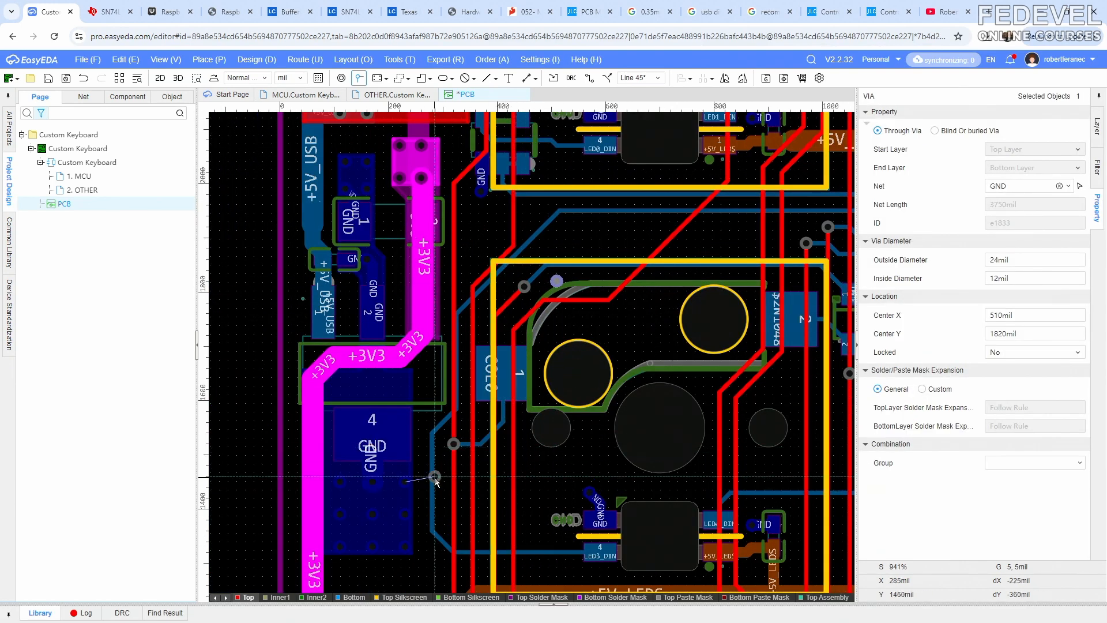
scroll(435, 481, "up", 2)
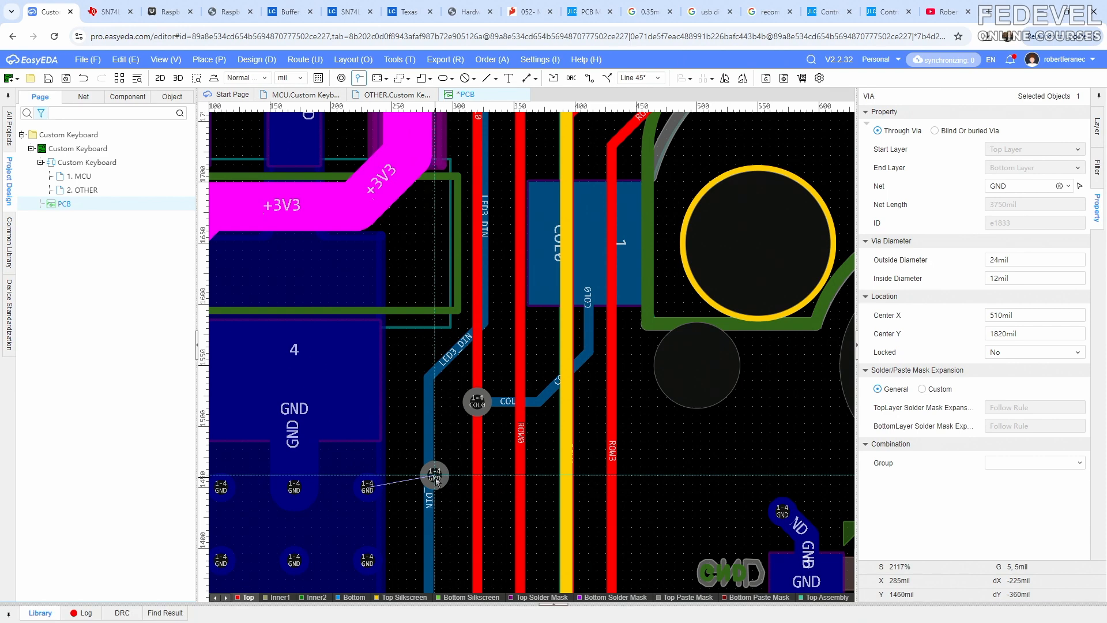
scroll(469, 338, "down", 2)
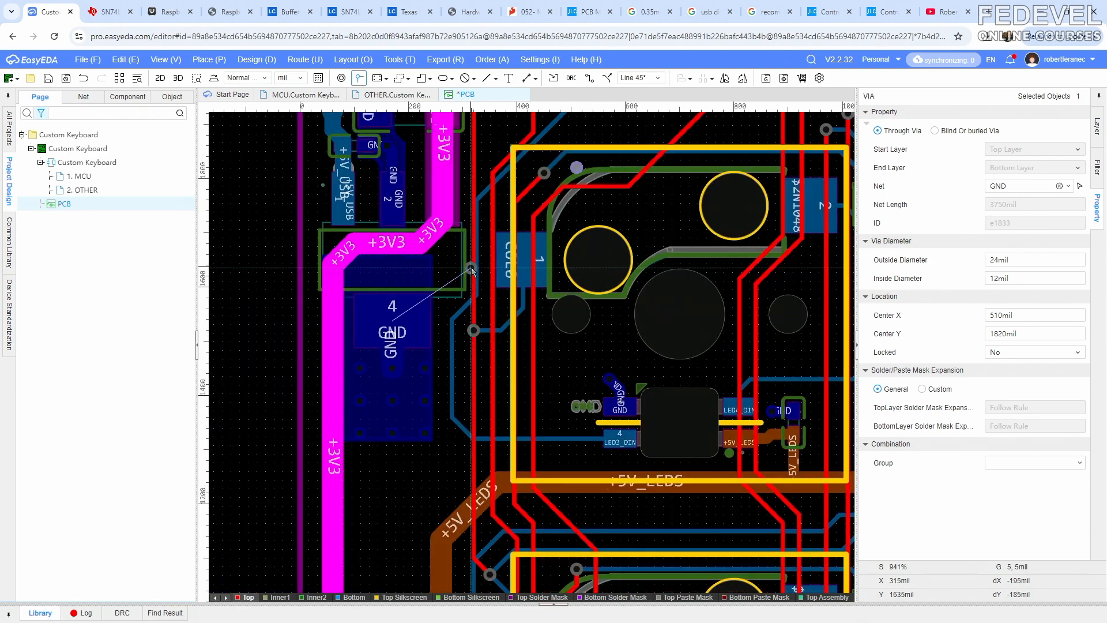
scroll(472, 268, "down", 1)
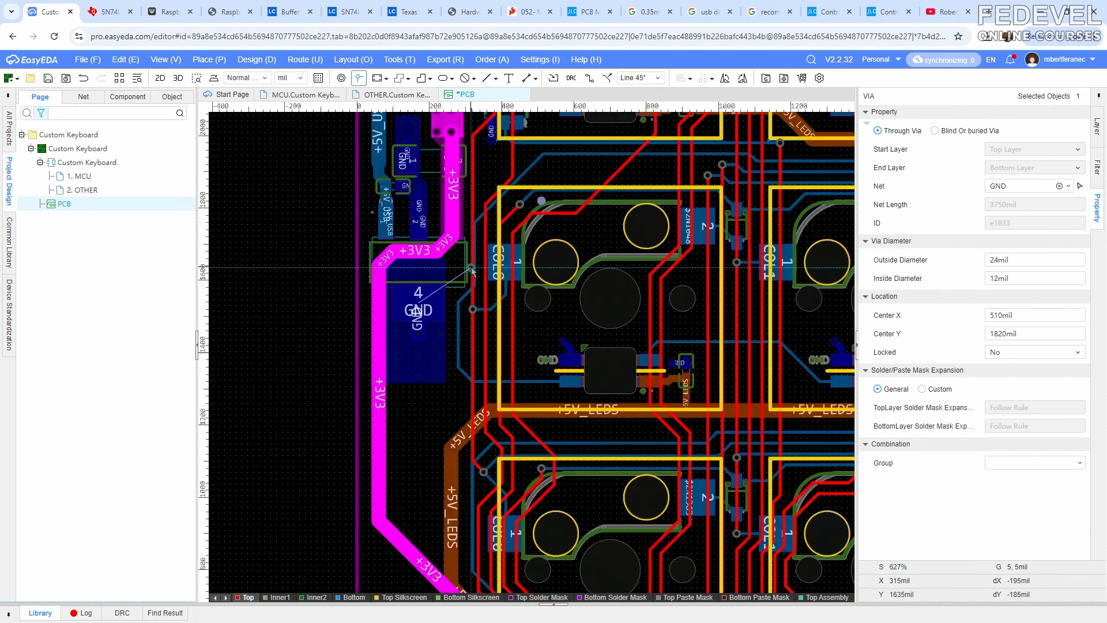
right_click(430, 431)
left_click(432, 425)
key("shift+s")
key("shift+s")
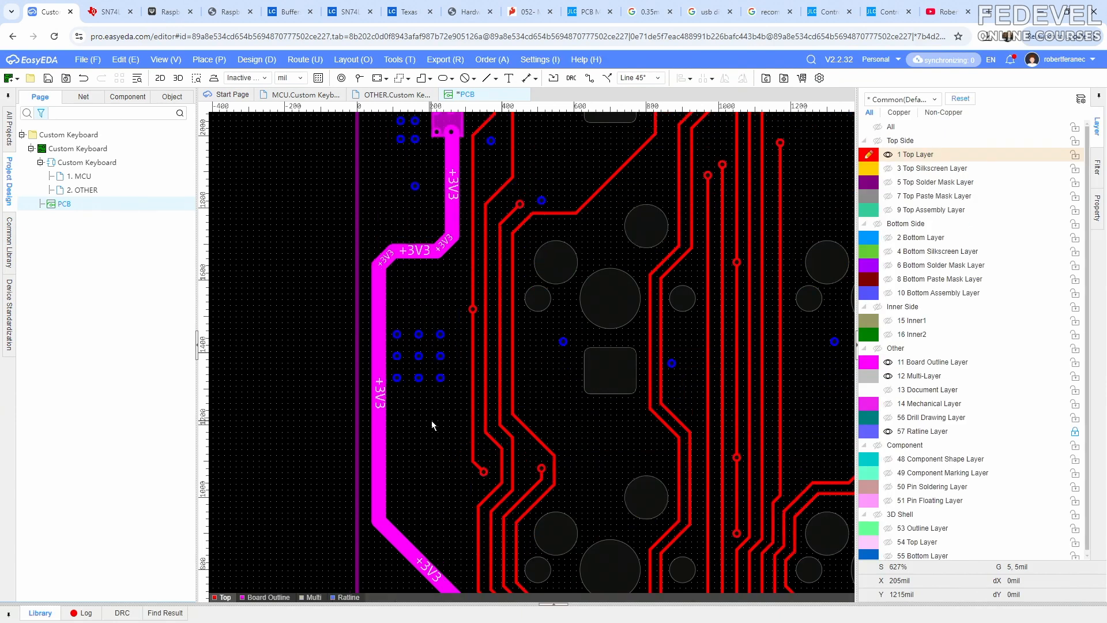
Place two GND vias near the layer-change vias above the COL0 pad, at X 460 mil, Y 1080 mil and about X 350 mil, Y 1030 mil
right_click_drag(456, 435, 464, 276)
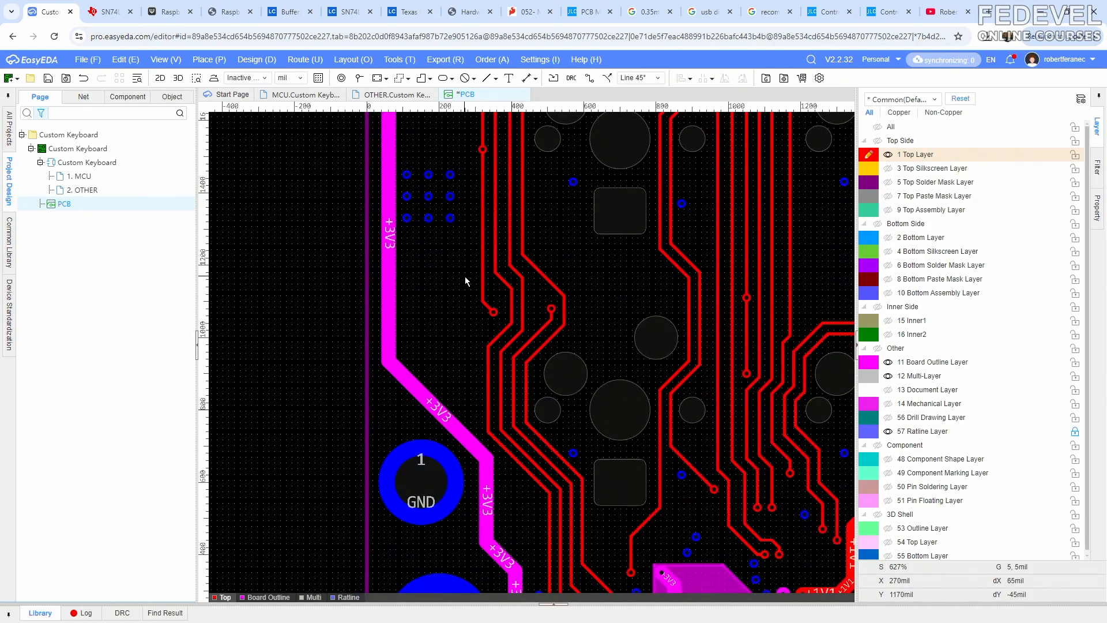
right_click_drag(464, 259, 460, 281)
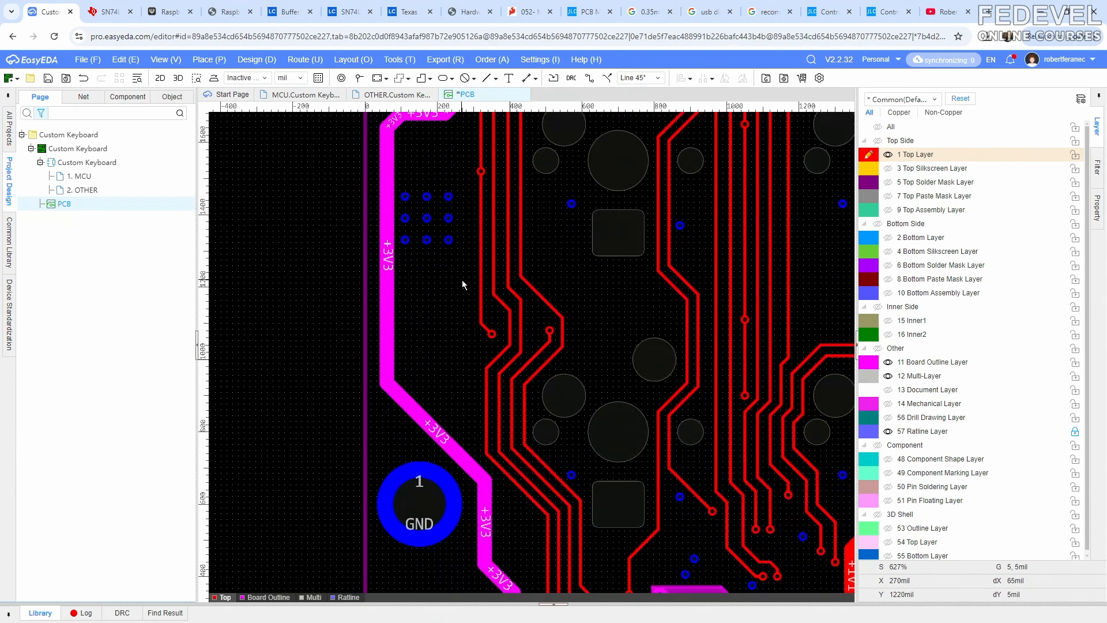
key("shift+s")
scroll(526, 327, "up", 4)
key("w")
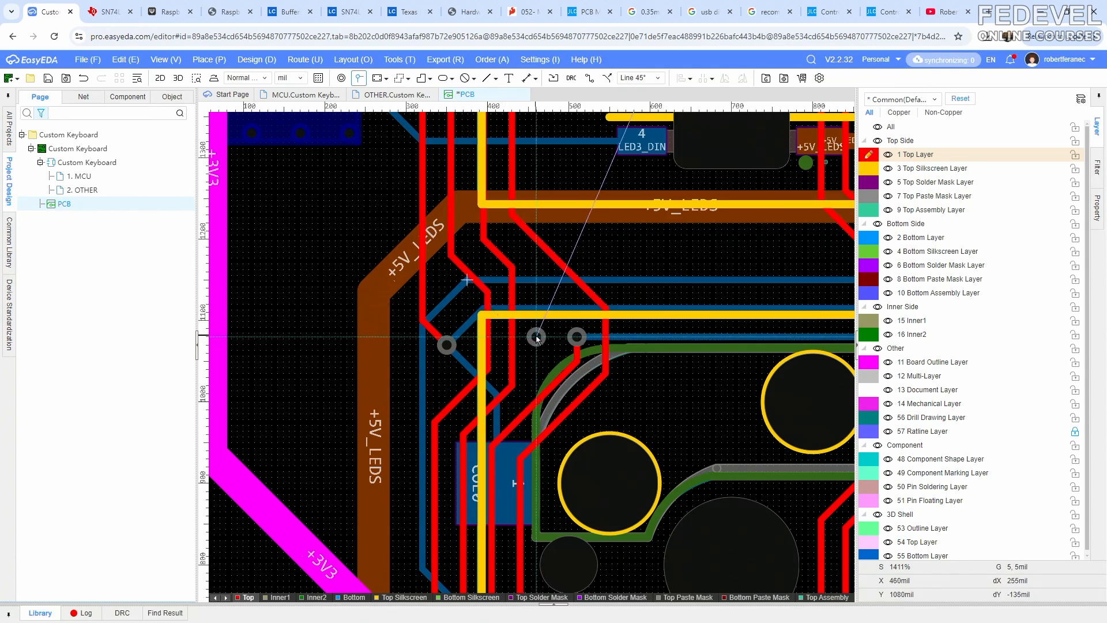
left_click(536, 337)
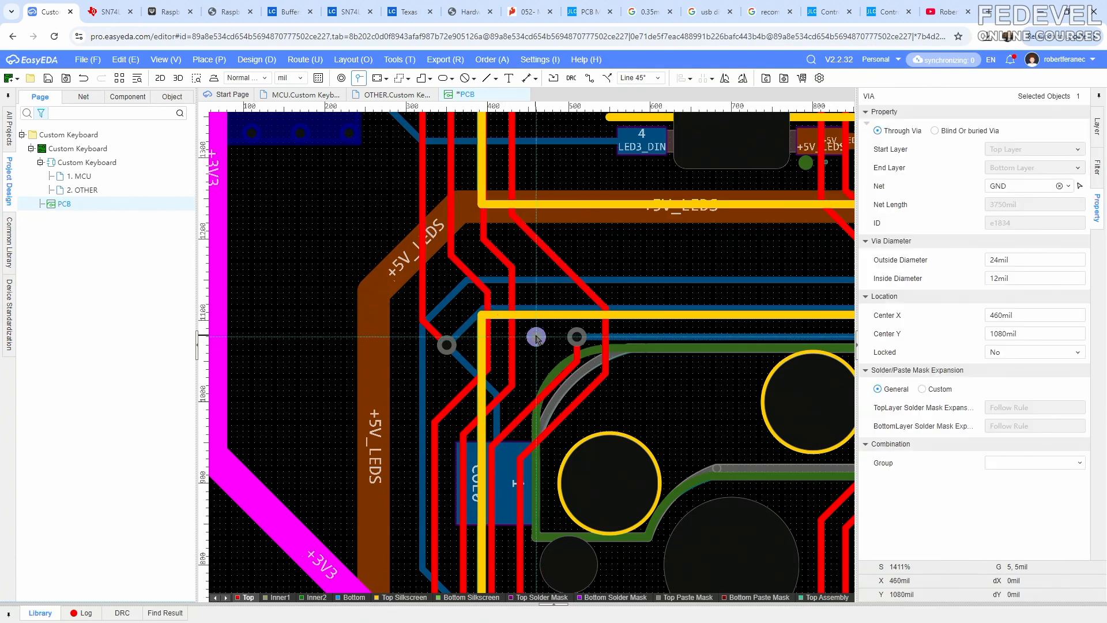
left_click_drag(536, 338, 447, 379)
left_click(316, 311)
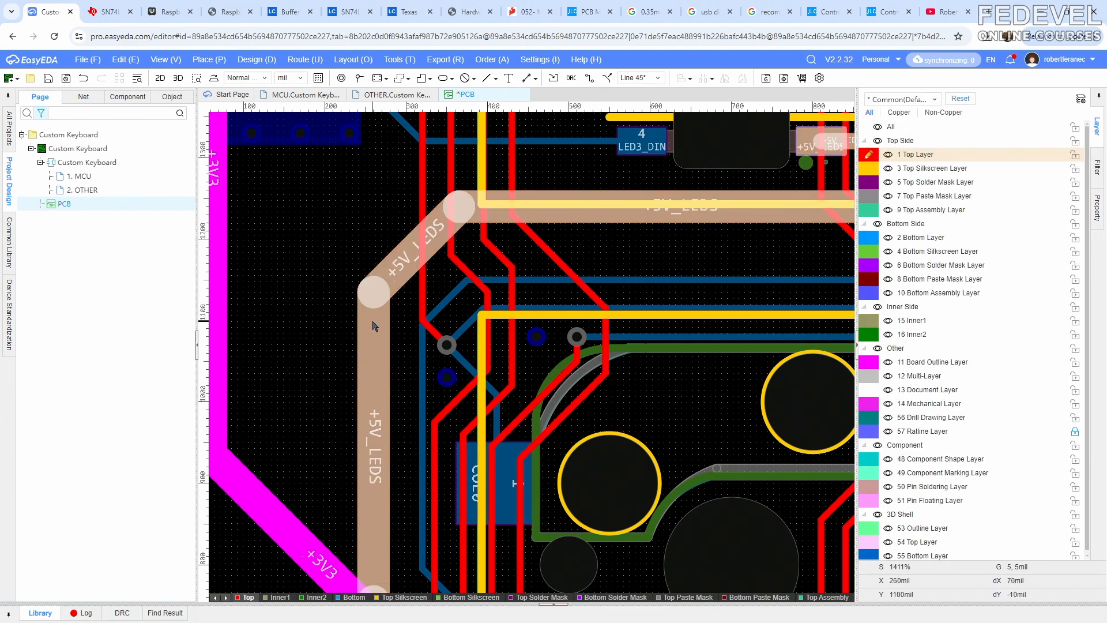
Place a GND via beside the ENC1_A via, above the GND pad of SW102, at about X 685 mil, Y 350 mil
key("shift+s")
key("shift+s")
scroll(379, 292, "down", 3)
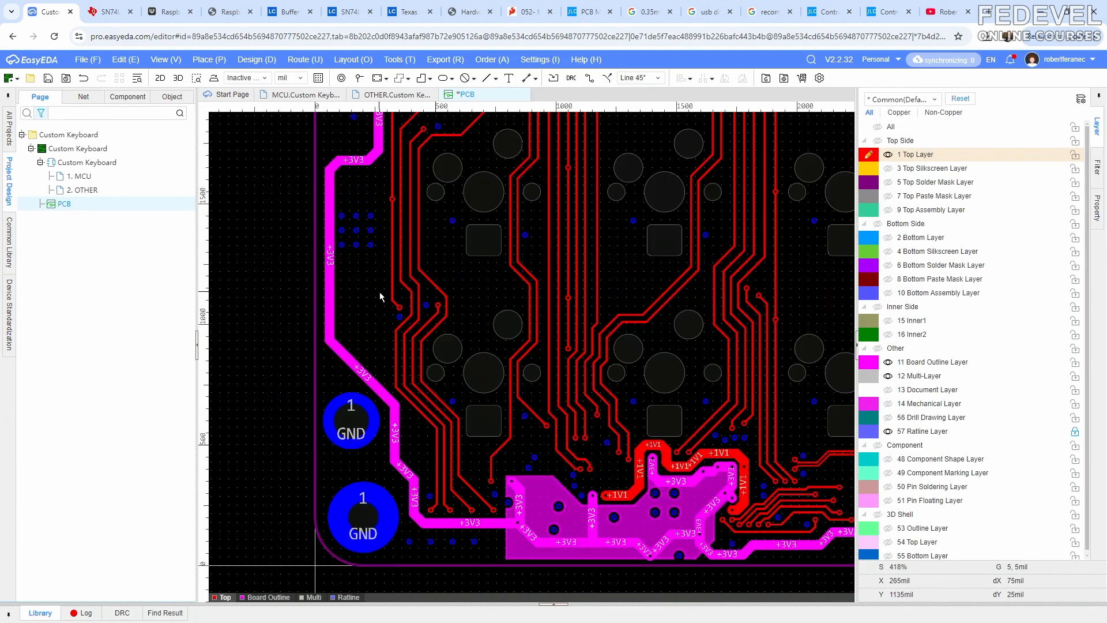
right_click_drag(463, 472, 453, 338)
scroll(484, 359, "up", 4)
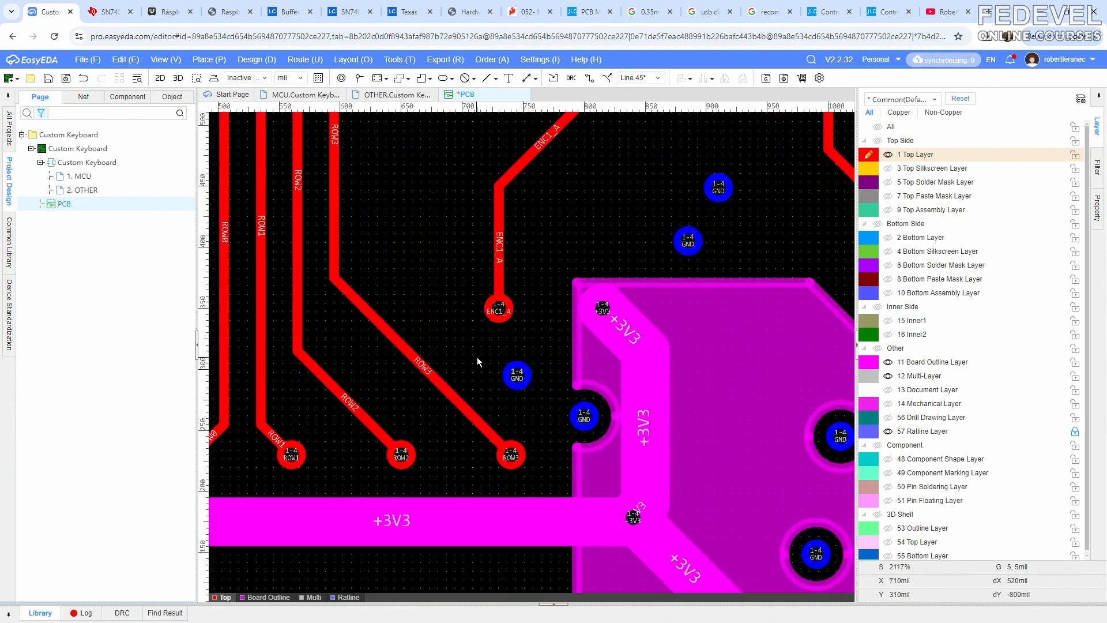
key("shift+s")
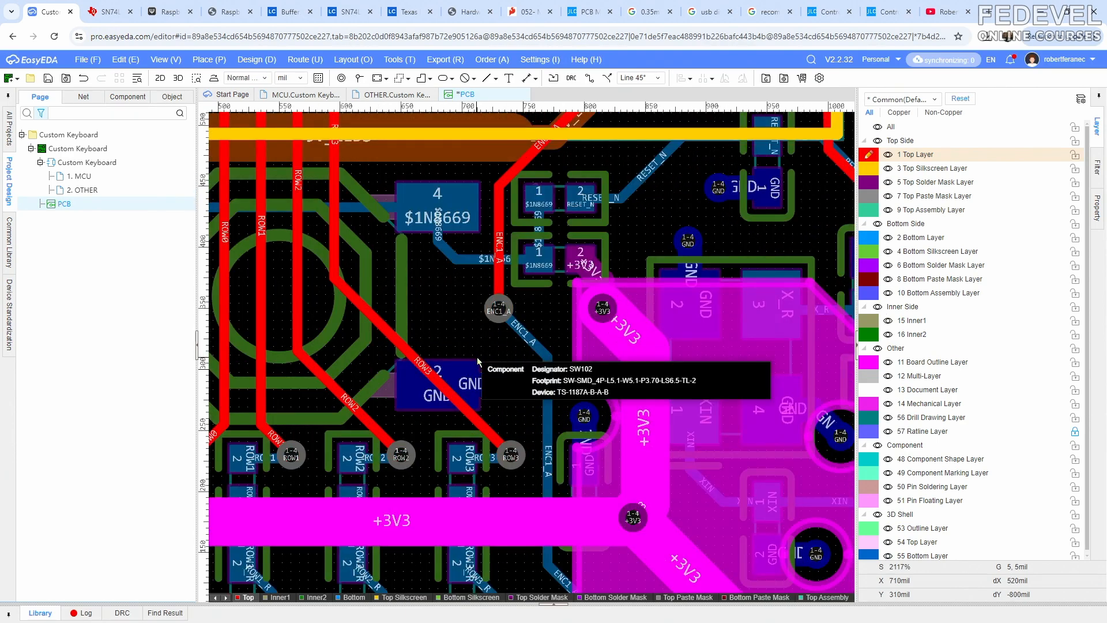
left_click(359, 79)
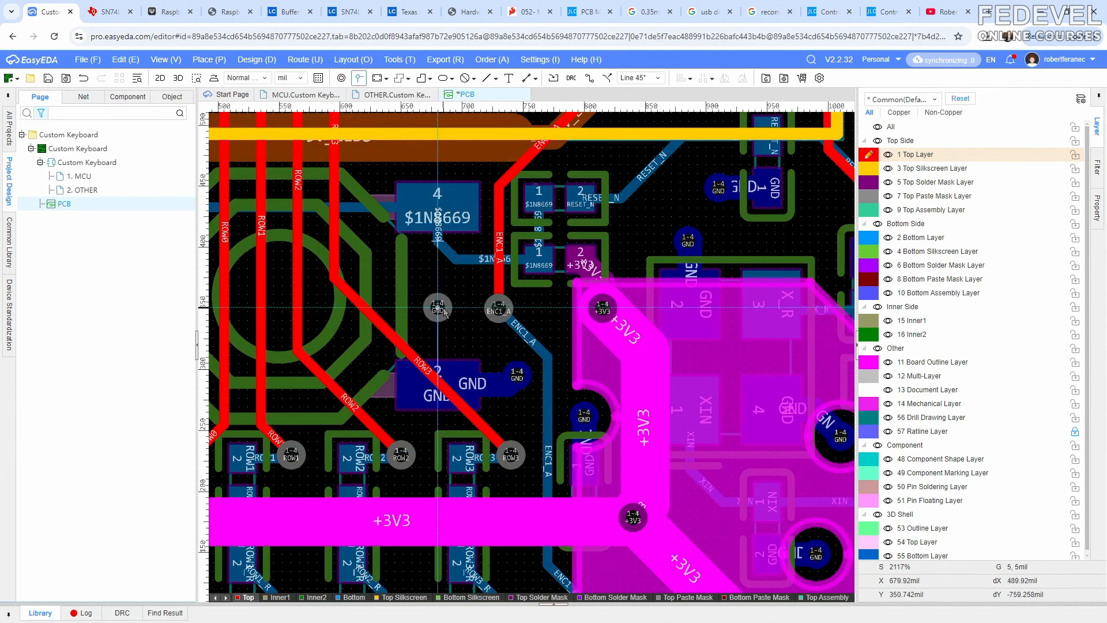
scroll(451, 310, "up", 1)
right_click_drag(451, 310, 519, 317)
left_click(510, 313)
right_click(510, 313)
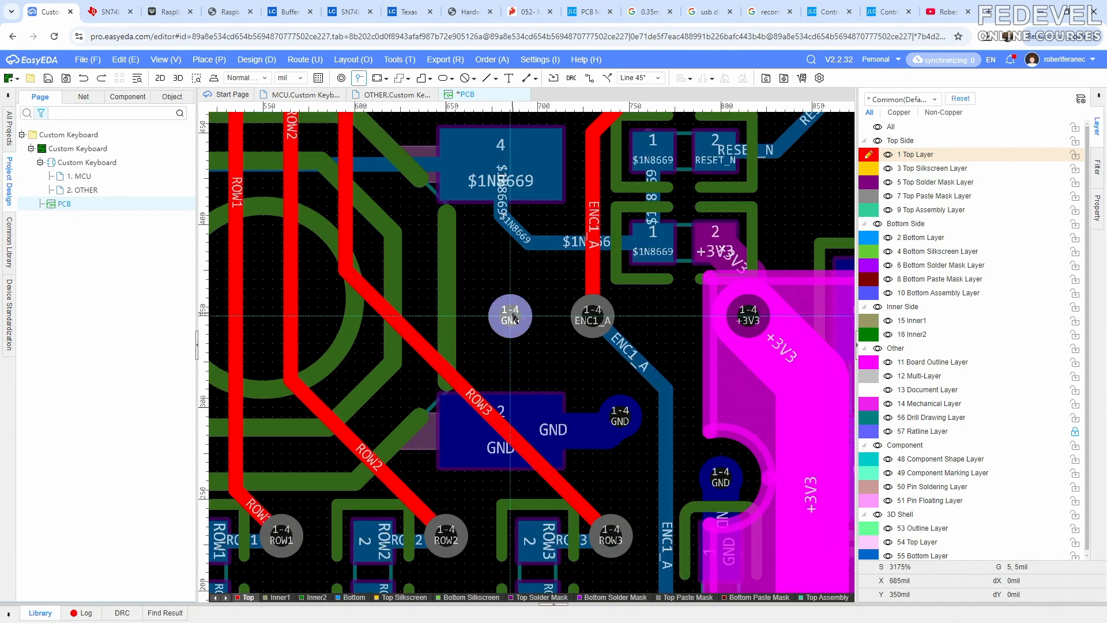
scroll(480, 242, "down", 3)
left_click(505, 279)
left_click(534, 267)
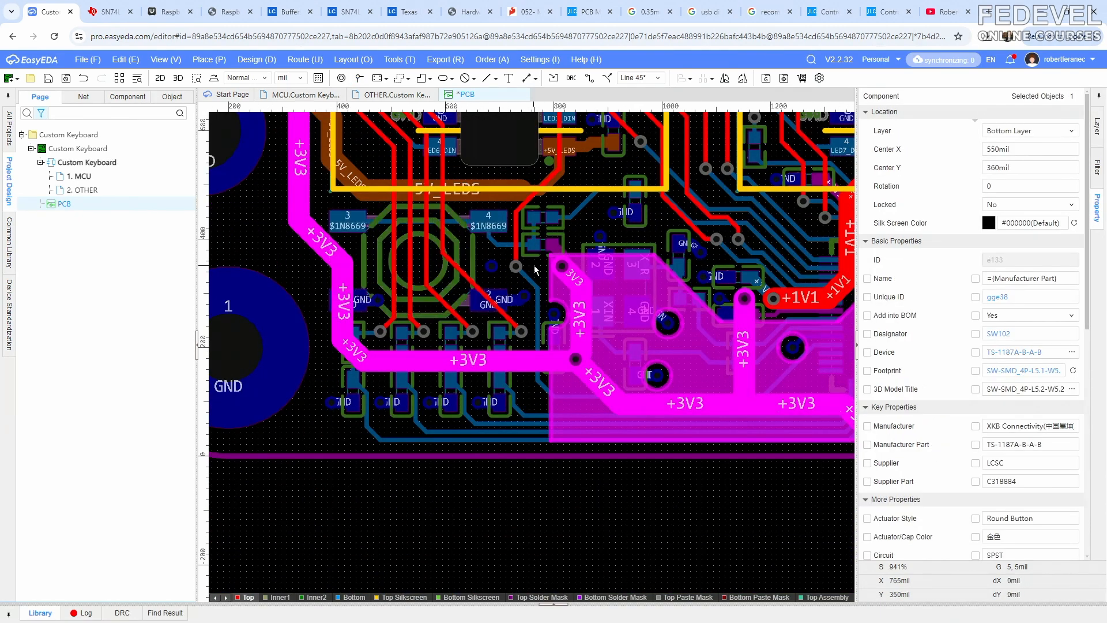
Place a GND via just below the ENC2_A via, near the SWDIO track, at X 1080 mil, Y 490 mil
key("shift+s")
right_click_drag(602, 188, 394, 234)
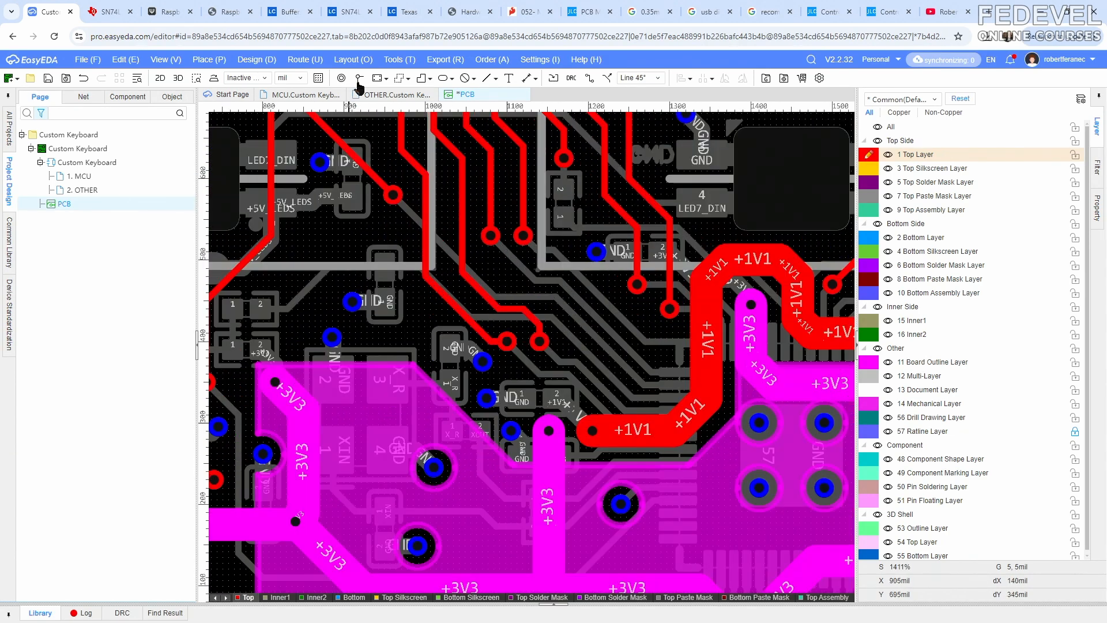
left_click(359, 78)
scroll(494, 267, "up", 2)
left_click_drag(494, 268, 494, 273)
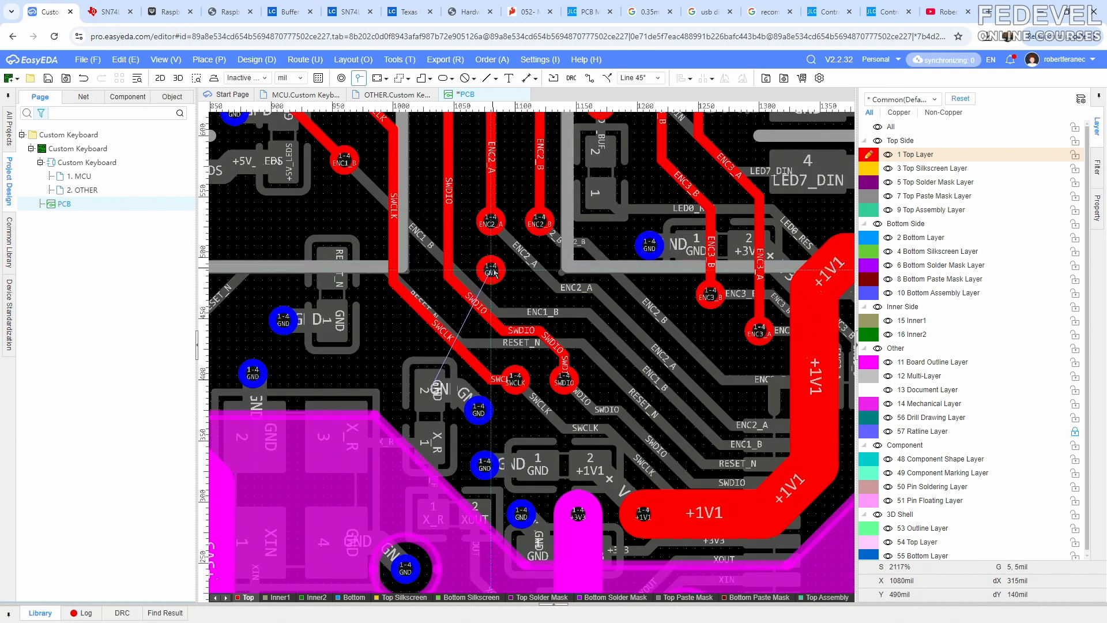
left_click(494, 274)
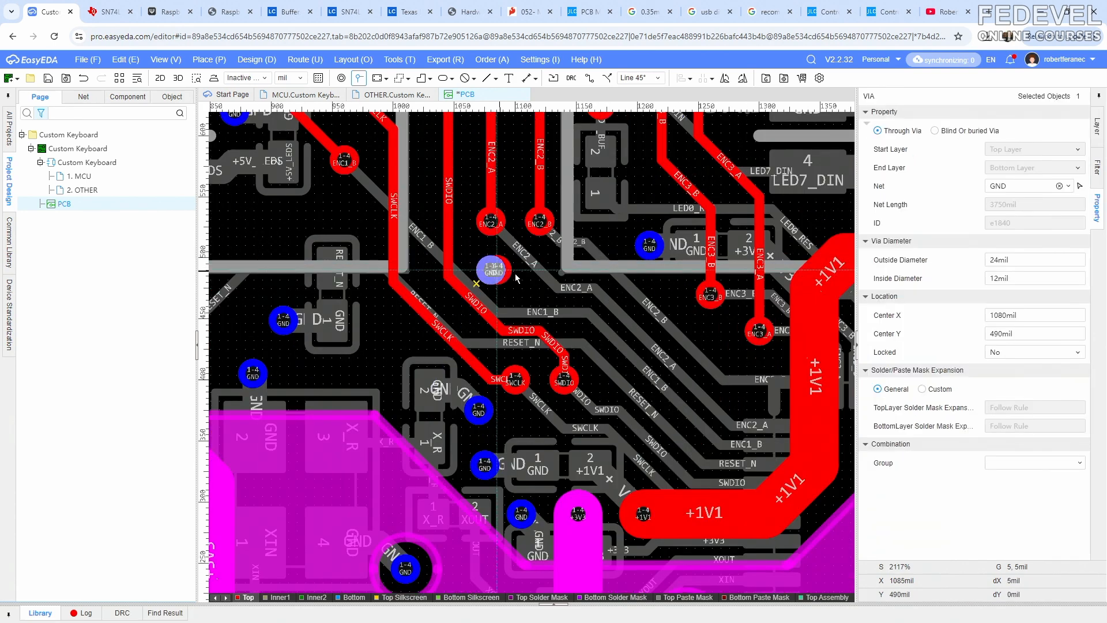
right_click(500, 276)
Shift the diagonal bottom-layer ENC1_B track away from the GND via, running from X 1085, Y 455 mil to X 960, Y 580 mil
right_click_drag(451, 305, 492, 305)
scroll(491, 306, "up", 1)
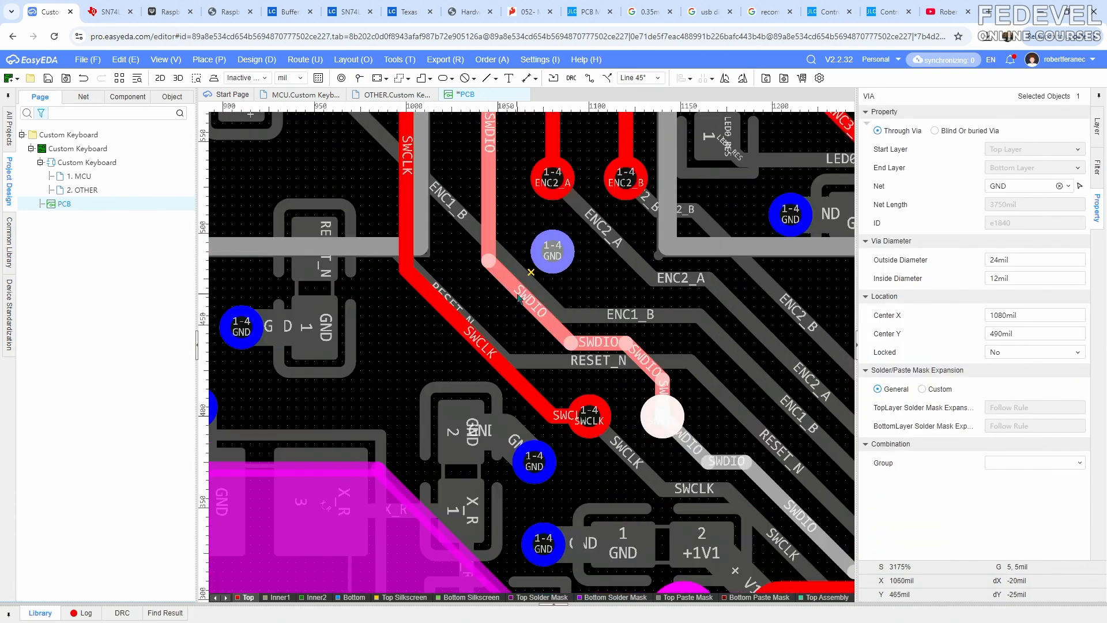
left_click(1097, 125)
left_click(869, 237)
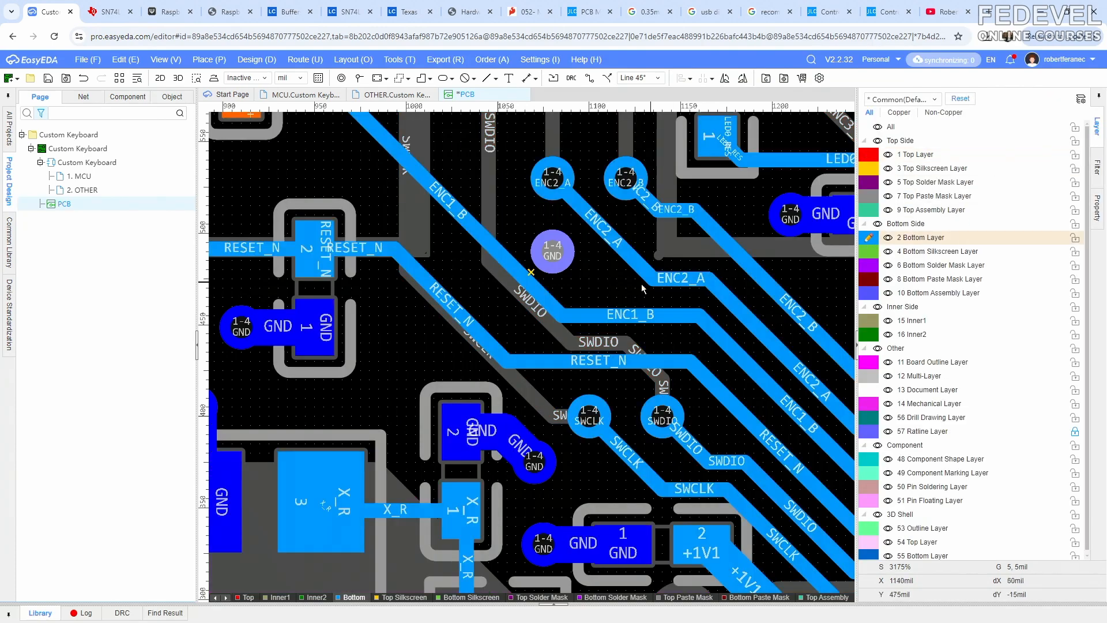
left_click(517, 291)
left_click(597, 276)
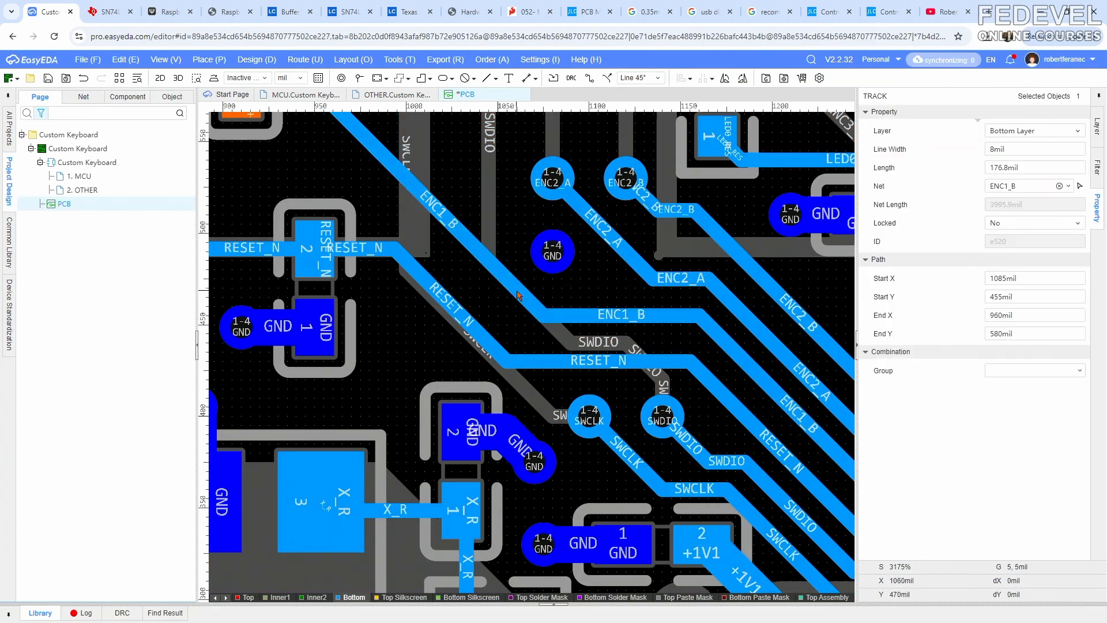
Examine the signal vias around the MCU for nearby GND vias, comparing the top-layer-only and full-layer views
scroll(595, 277, "down", 2)
right_click_drag(593, 280, 526, 316)
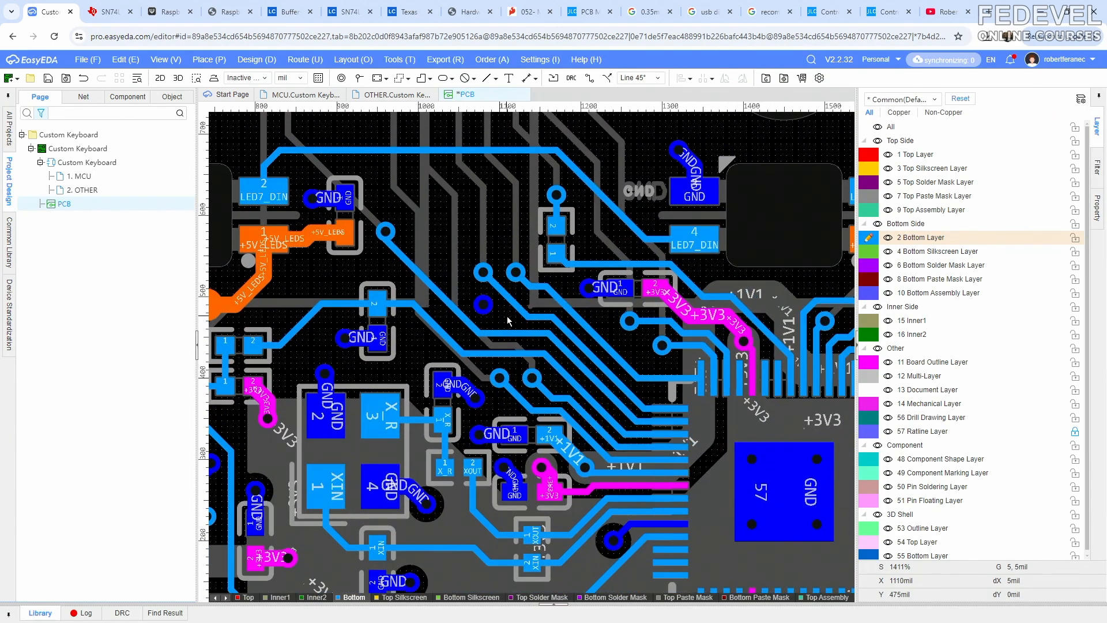
key("t")
key("shift+s")
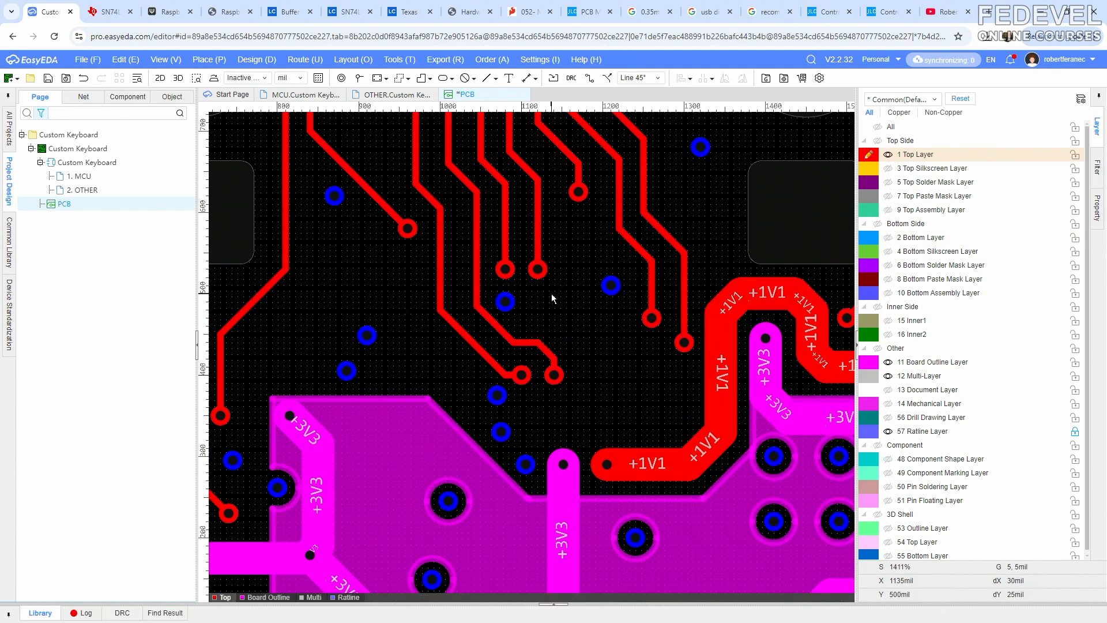
right_click_drag(574, 249, 569, 288)
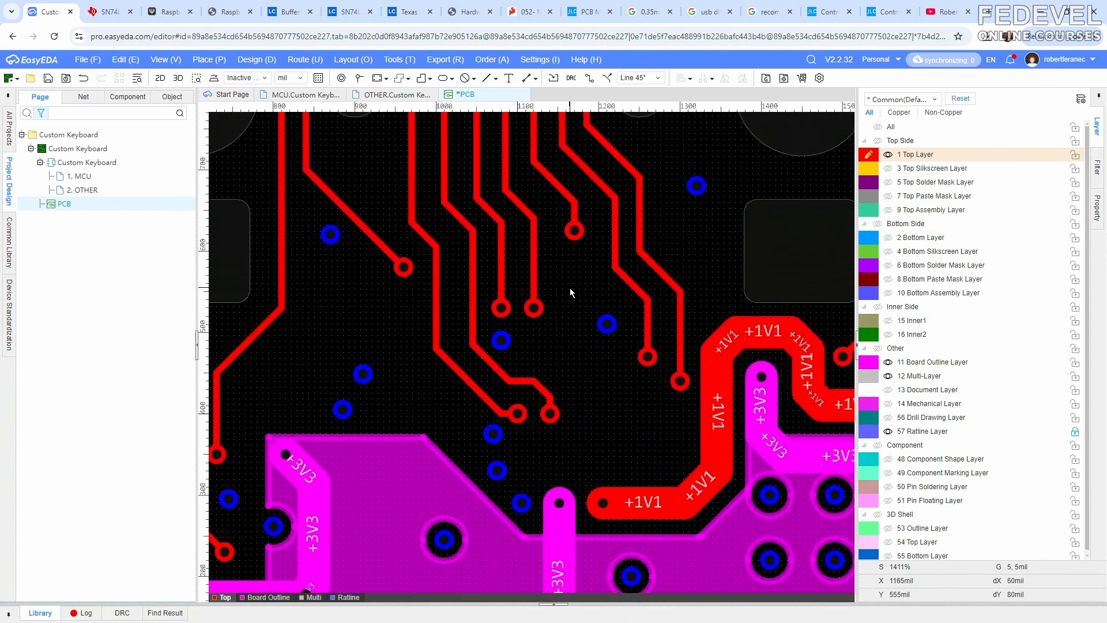
key("shift+s")
right_click_drag(589, 216, 480, 285)
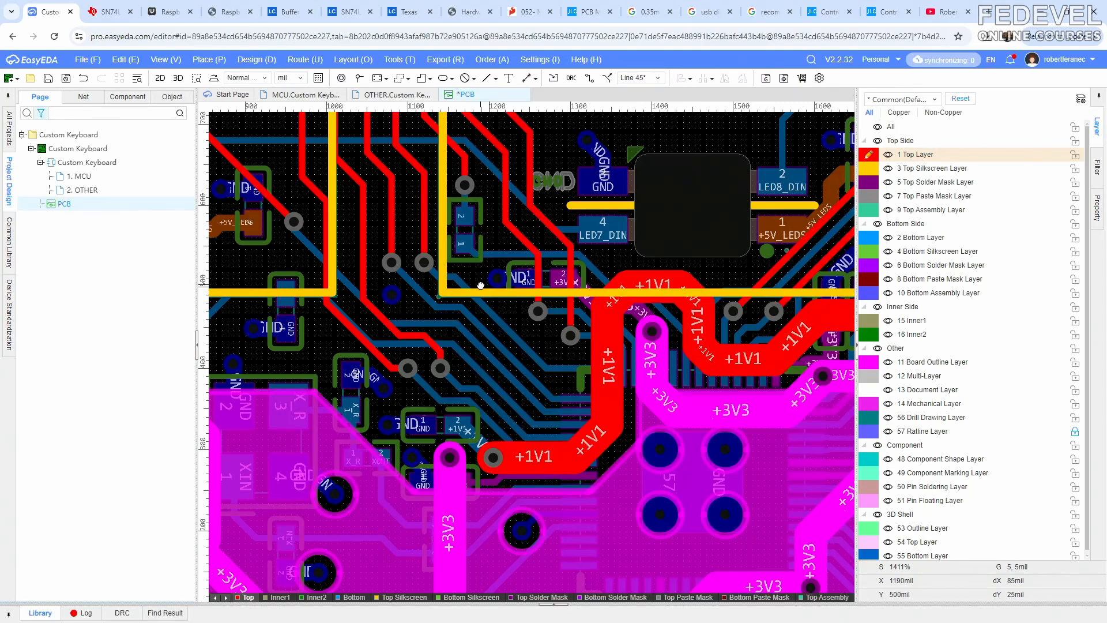
key("shift+s")
scroll(512, 307, "down", 3)
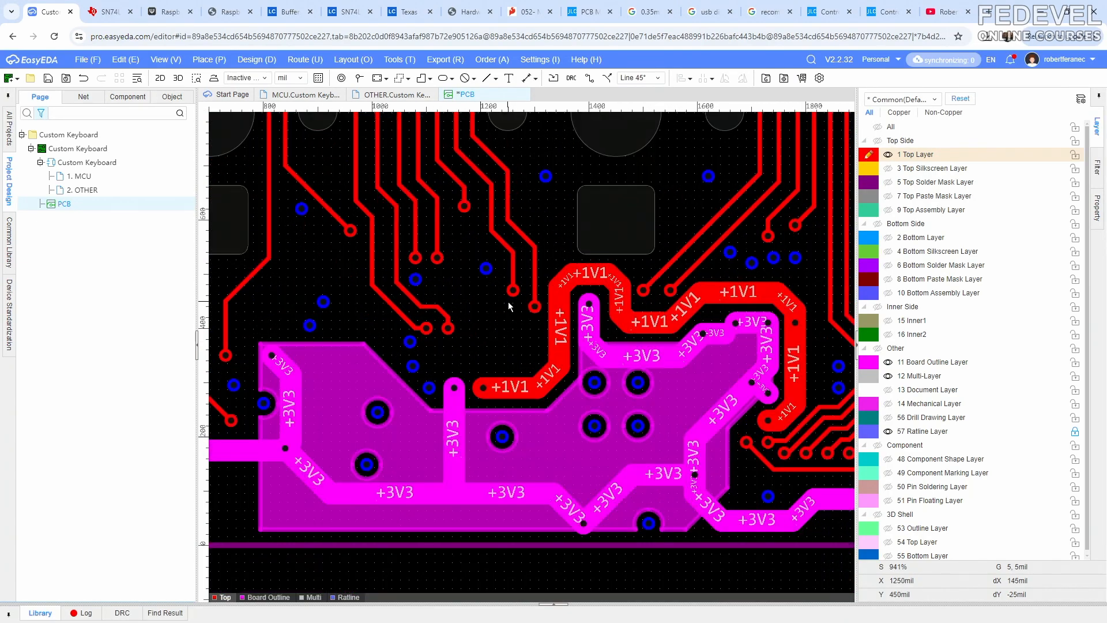
scroll(654, 283, "up", 2)
right_click_drag(651, 282, 496, 262)
right_click_drag(613, 382, 502, 387)
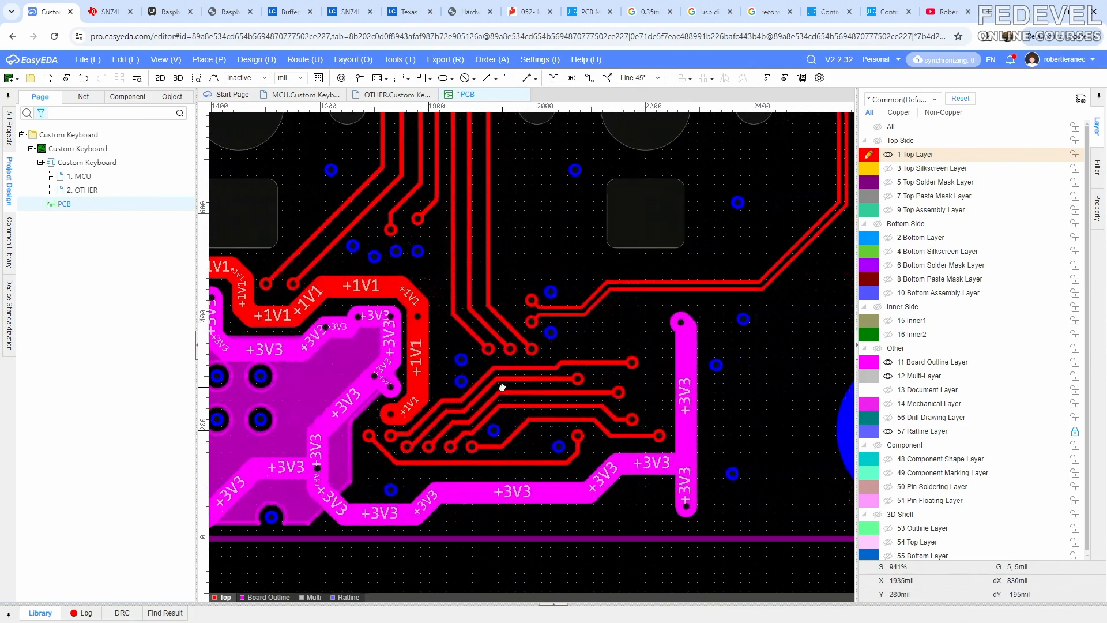
Place GND vias beside the COL2 via at X 1955 mil, Y 1020 mil and near the COL0 and COL1 vias at X 1875 mil, Y 1150 mil
scroll(505, 389, "down", 2)
right_click_drag(600, 297, 662, 471)
scroll(572, 292, "up", 2)
key("shift+s")
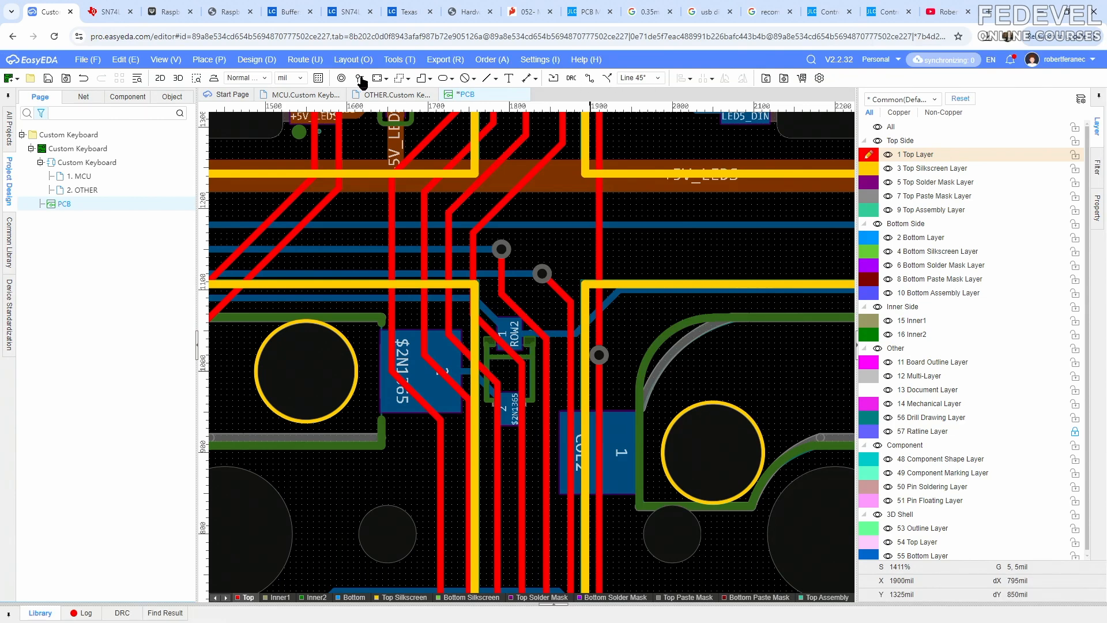
left_click(358, 79)
scroll(625, 333, "up", 1)
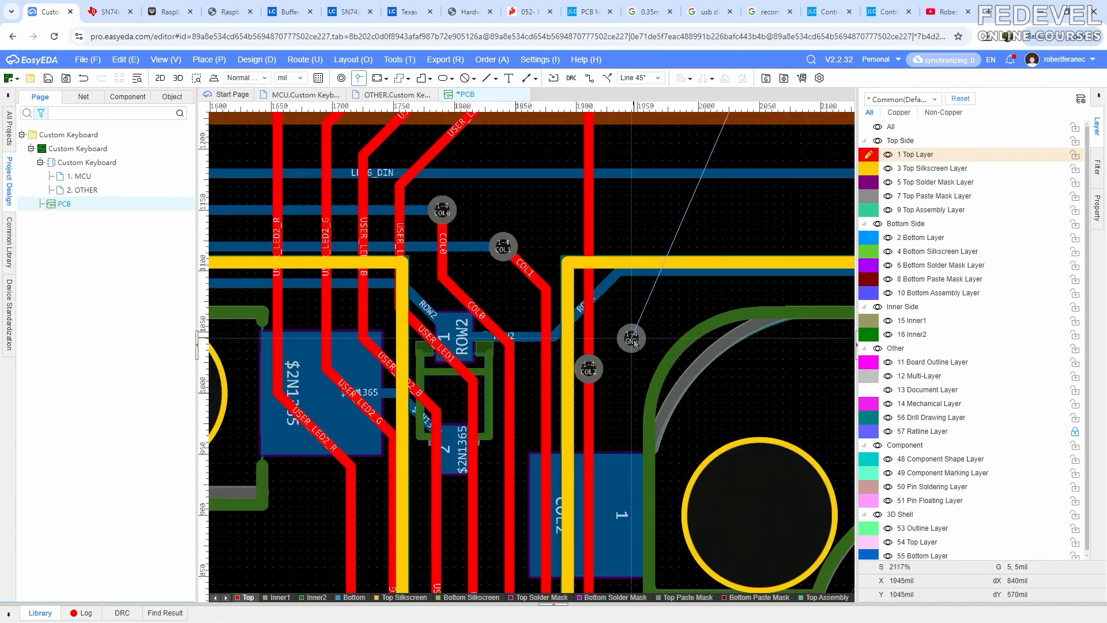
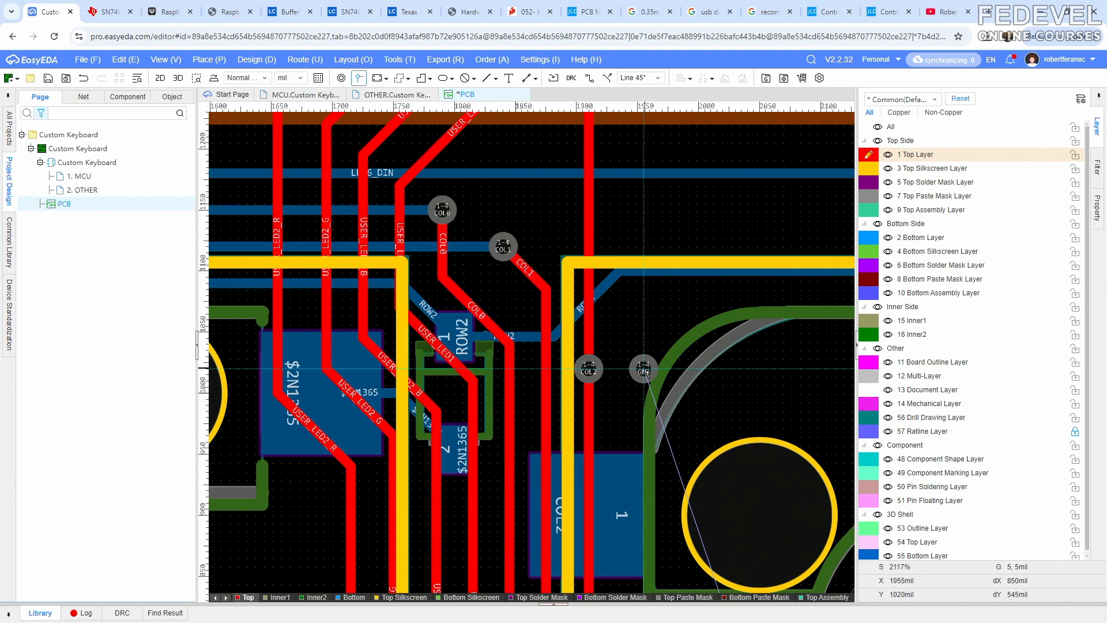
left_click(643, 370)
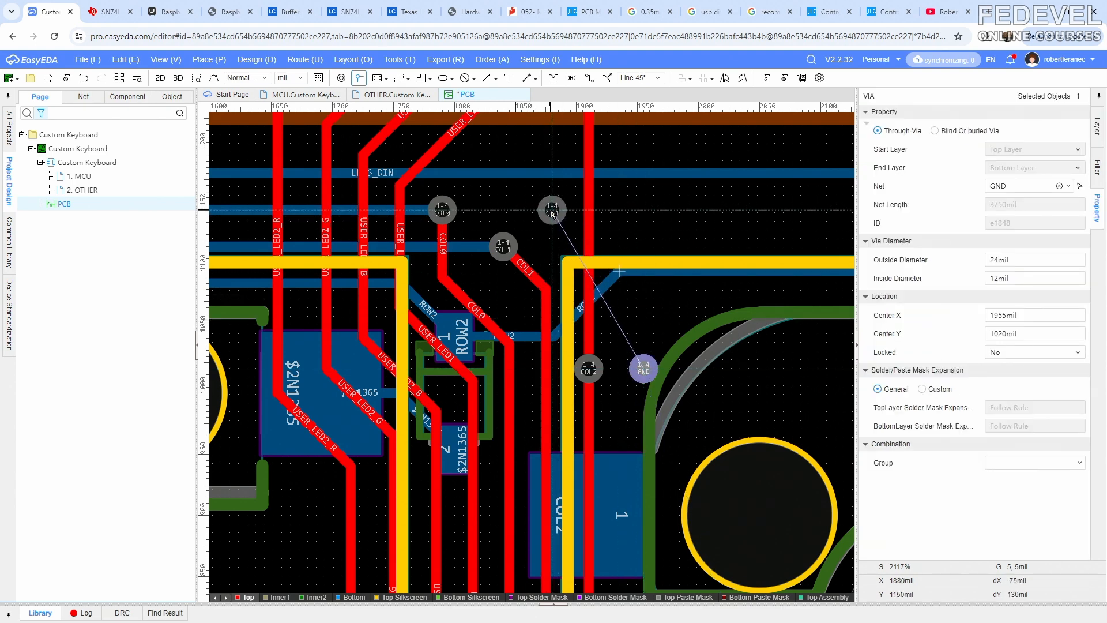
left_click(546, 210)
right_click(630, 227)
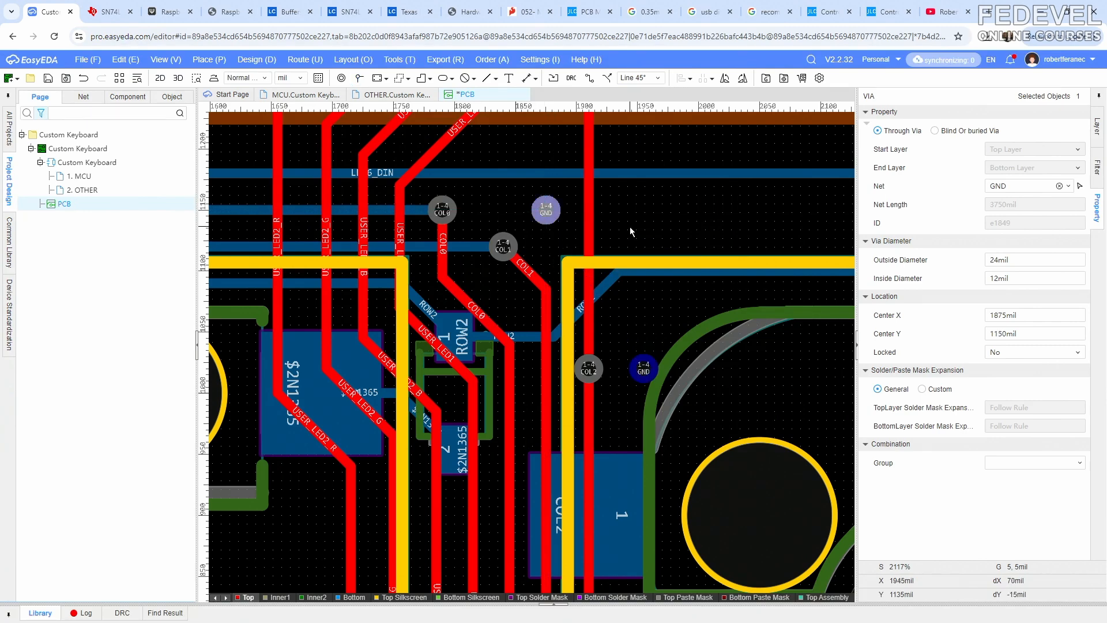
left_click(630, 227)
Place a GND via diagonally below the via under the next COL2 pad up the board, at X 1945 mil, Y 1515 mil
key("shift+s")
key("shift+s")
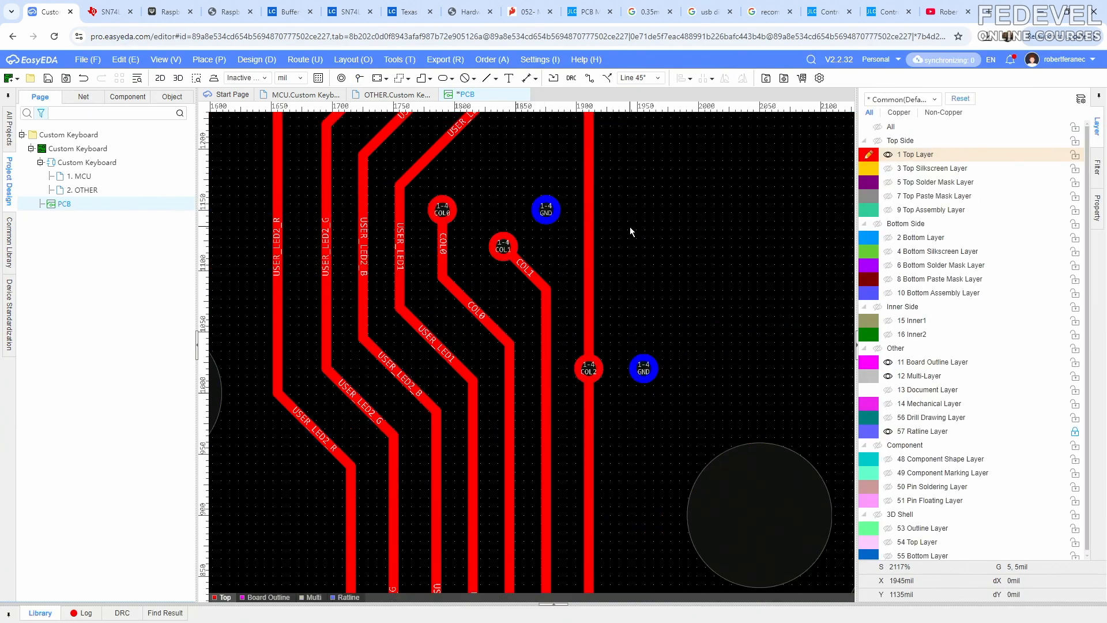
scroll(630, 226, "down", 6)
right_click_drag(629, 227, 616, 470)
scroll(606, 315, "up", 4)
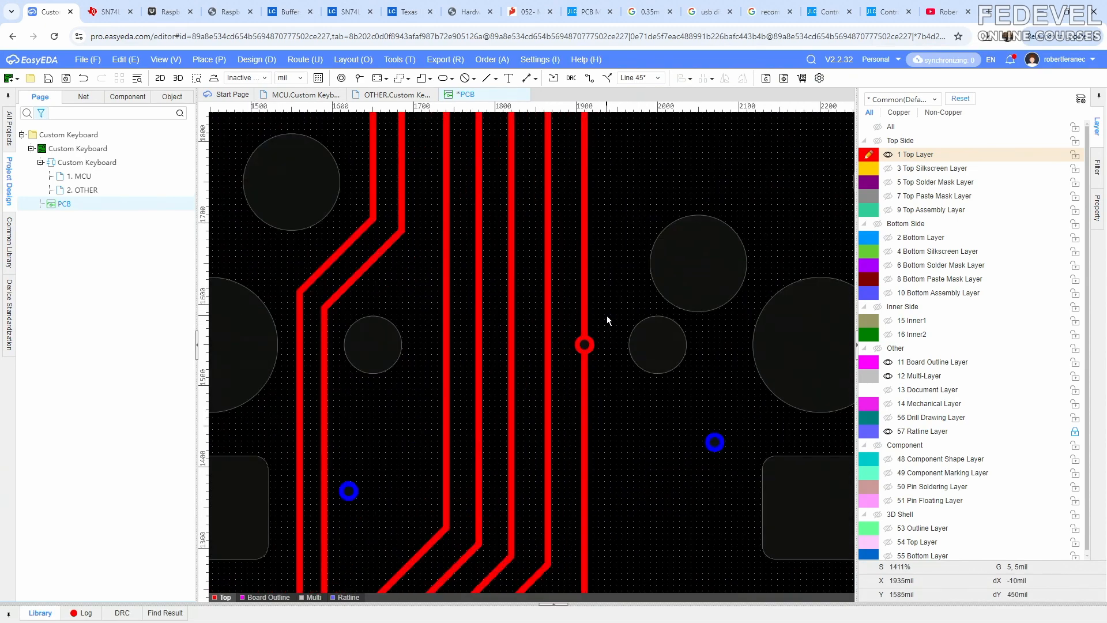
key("shift+s")
key("v")
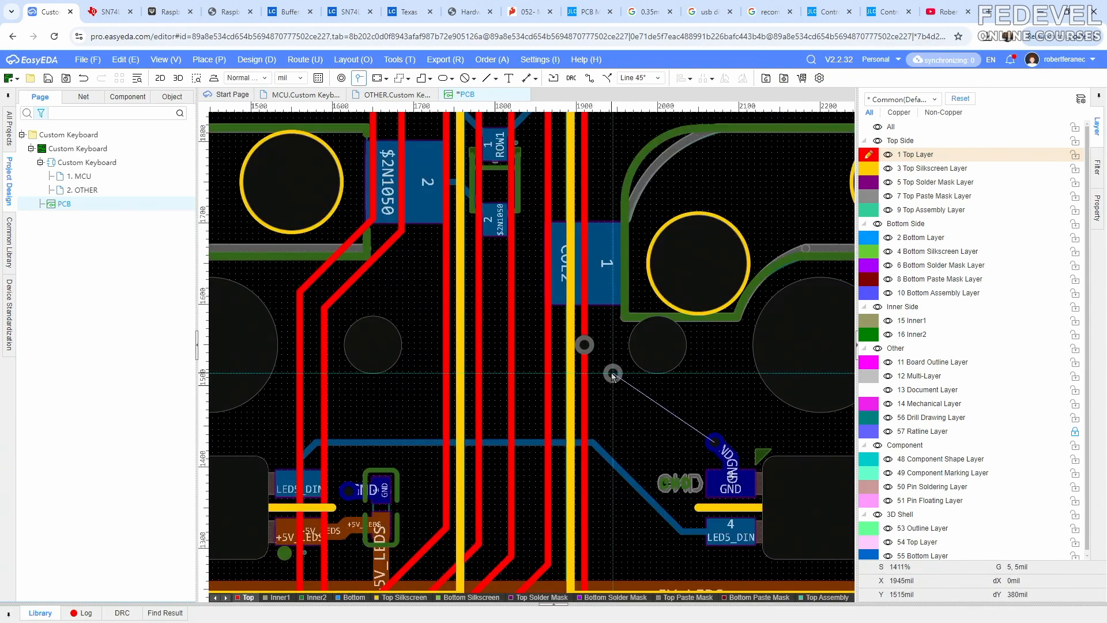
left_click(611, 373)
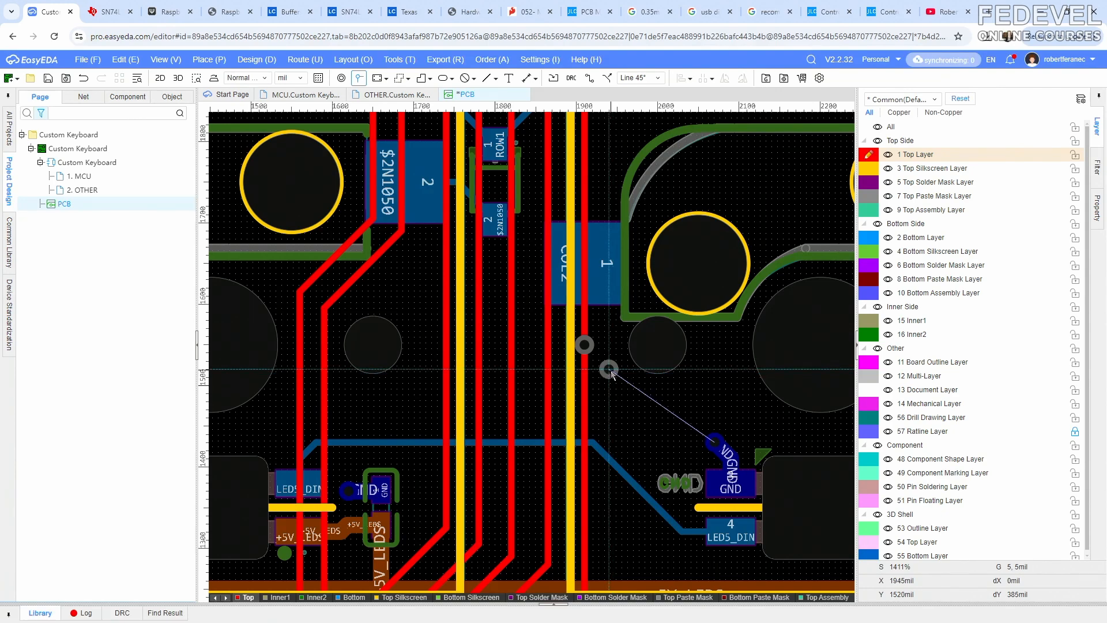
Place a GND via directly above the LED6_DIN via at X 2470 mil, Y 1475 mil
scroll(612, 373, "down", 4)
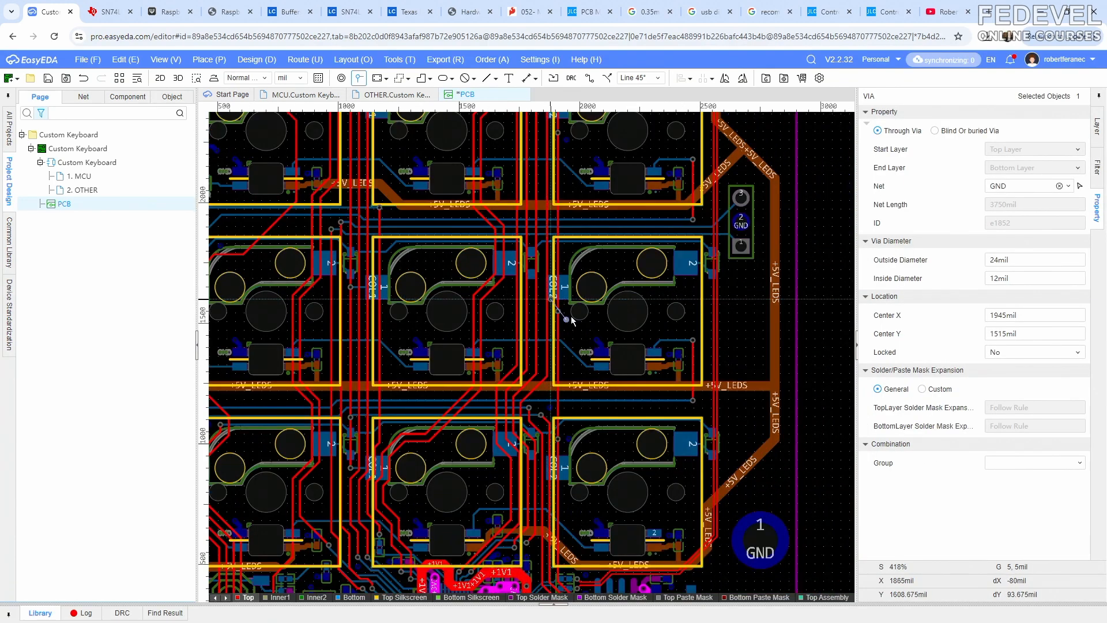
scroll(712, 379, "up", 4)
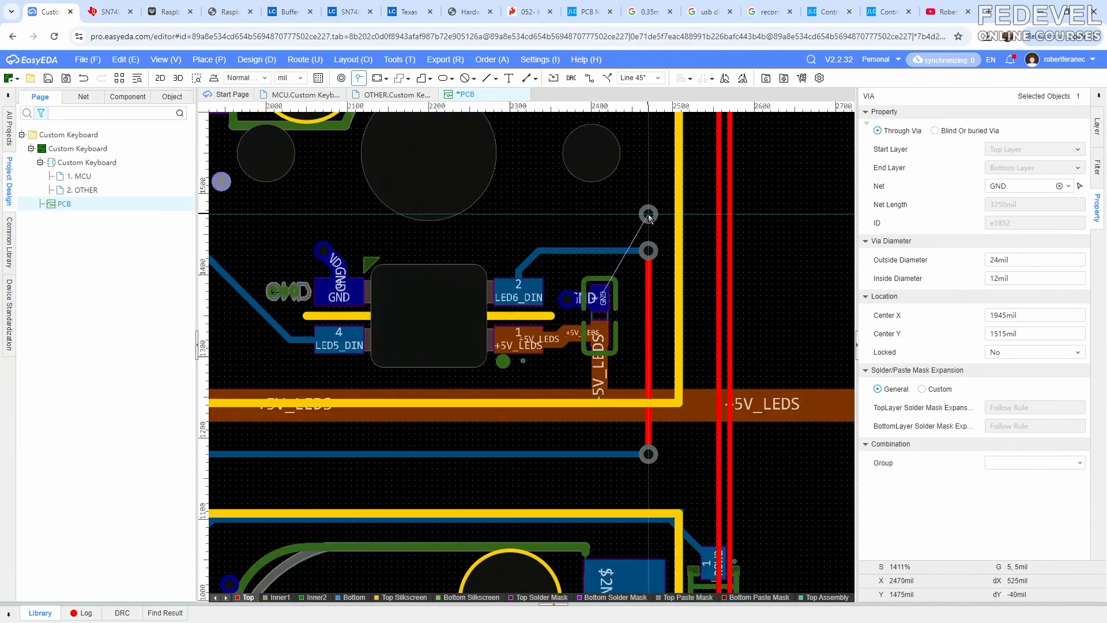
left_click(649, 215)
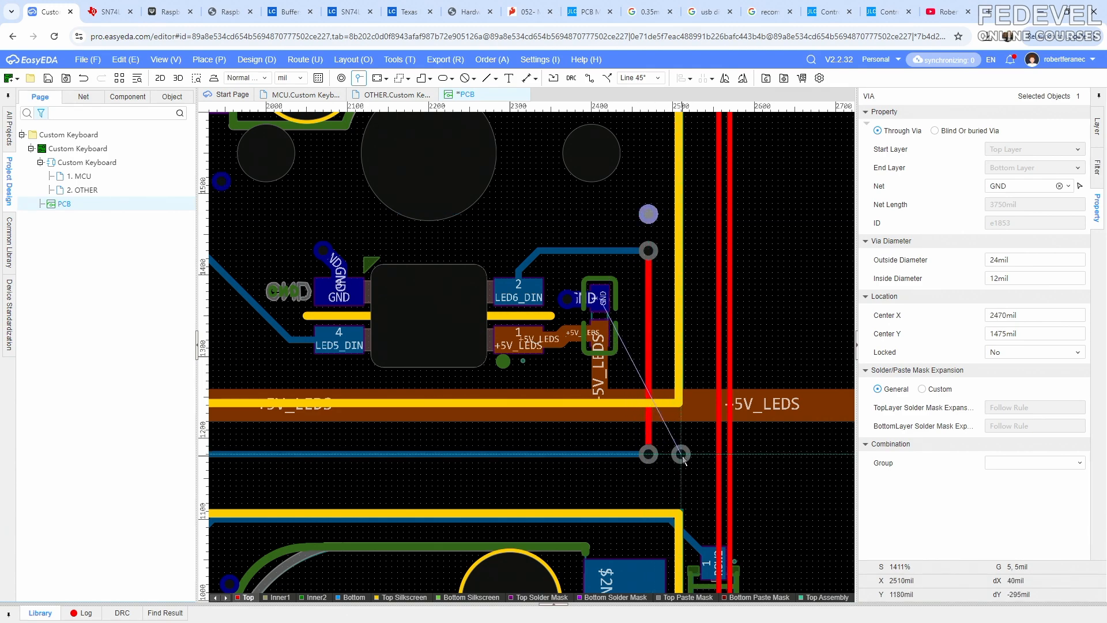
Place GND vias below the lower LED6_DIN via at X 2470, Y 1135 mil and beside both LED3_DIN vias at 2470, 2223.5 and 2515, 1930 mil
left_click(649, 490)
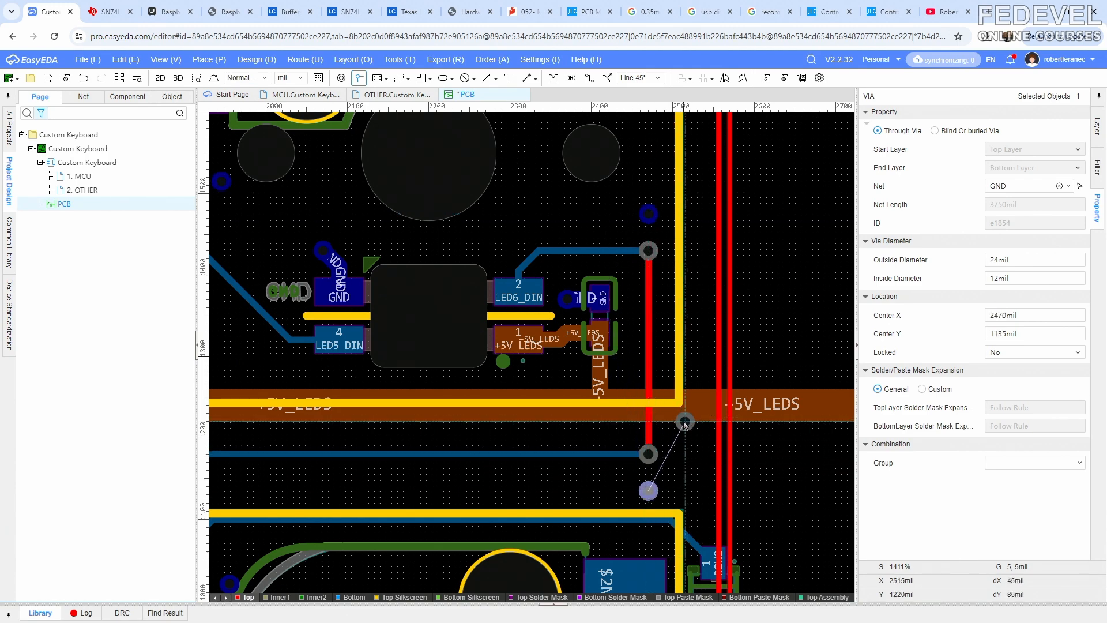
scroll(648, 491, "down", 5)
scroll(694, 228, "up", 6)
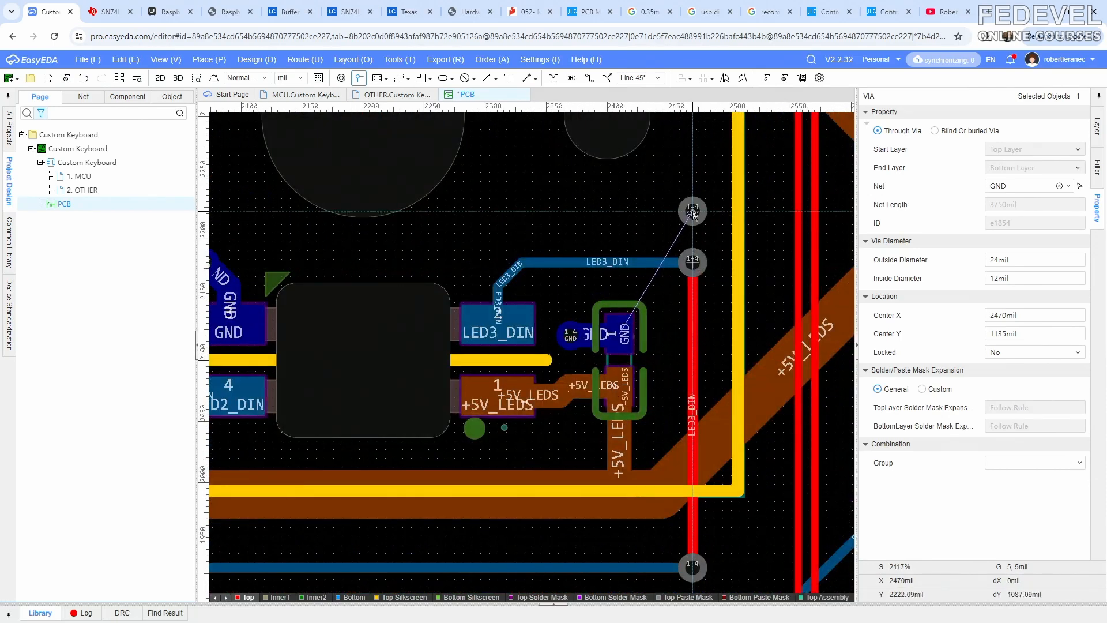
left_click(692, 212)
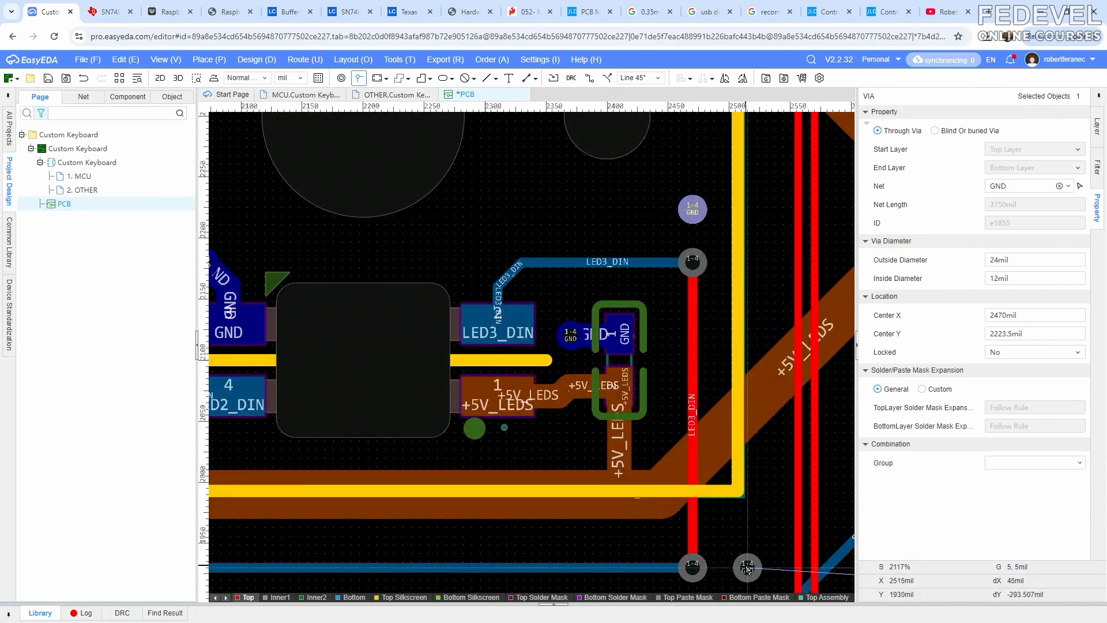
left_click(747, 570)
Check the top-layer-only view for unpaired signal vias and place a GND via beside the LED0_BUF via at X 1210 mil, Y 1980 mil
scroll(747, 570, "down", 5)
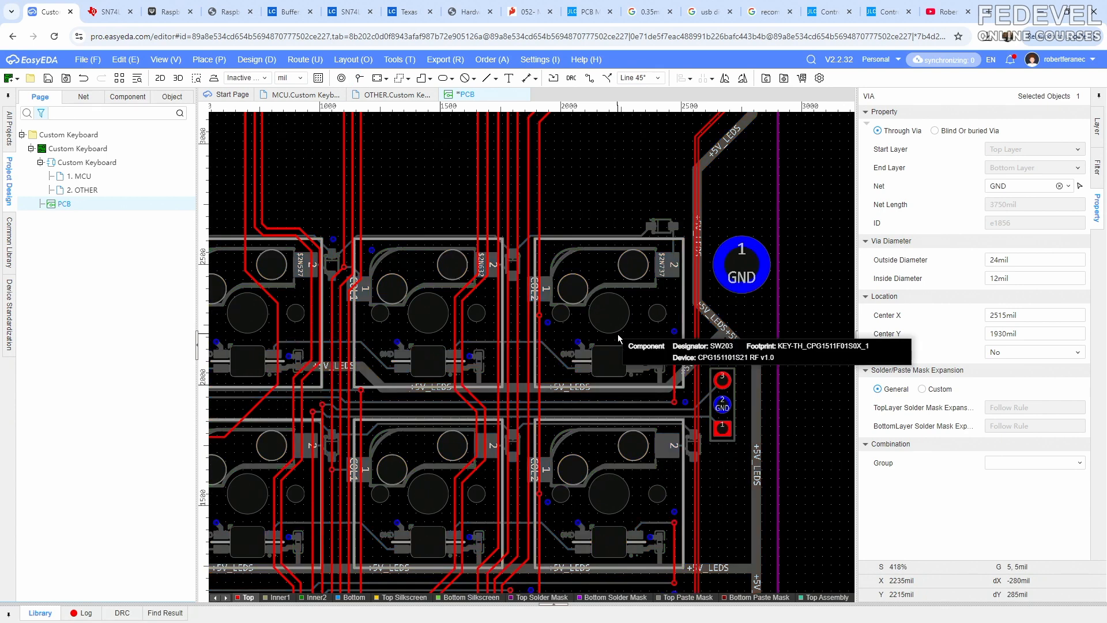
key("shift+s")
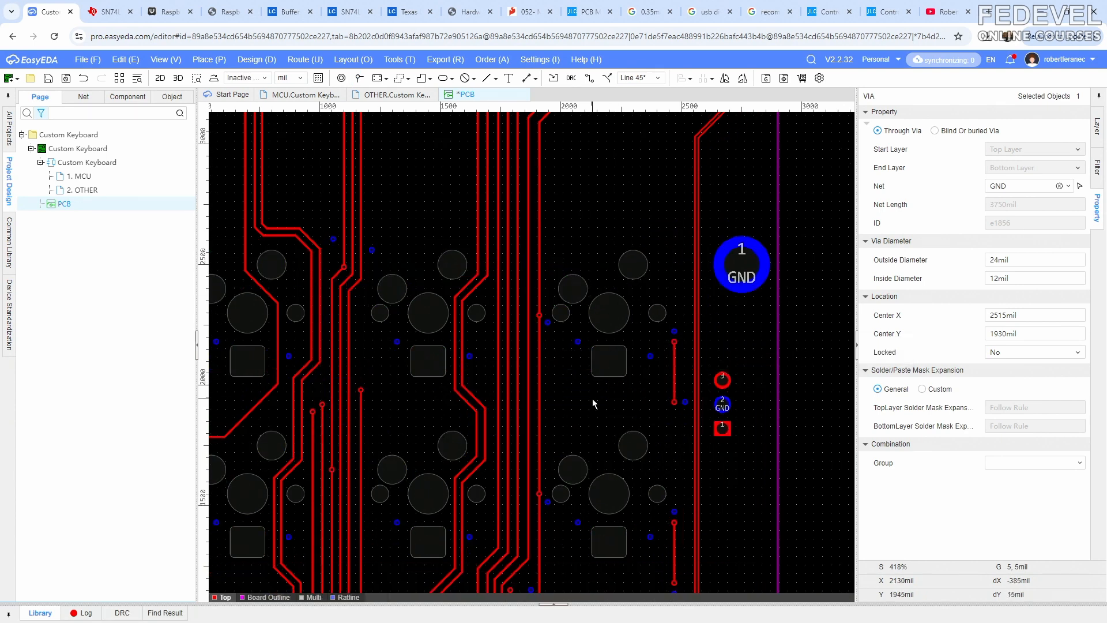
right_click_drag(592, 399, 696, 360)
scroll(423, 366, "up", 2)
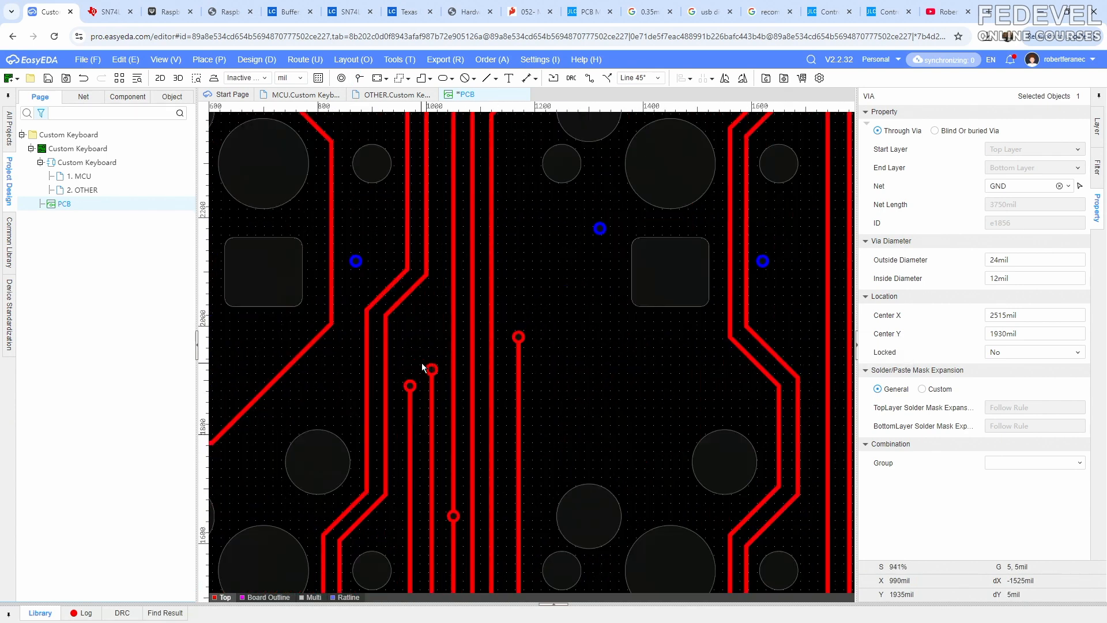
key("shift+s")
left_click(358, 79)
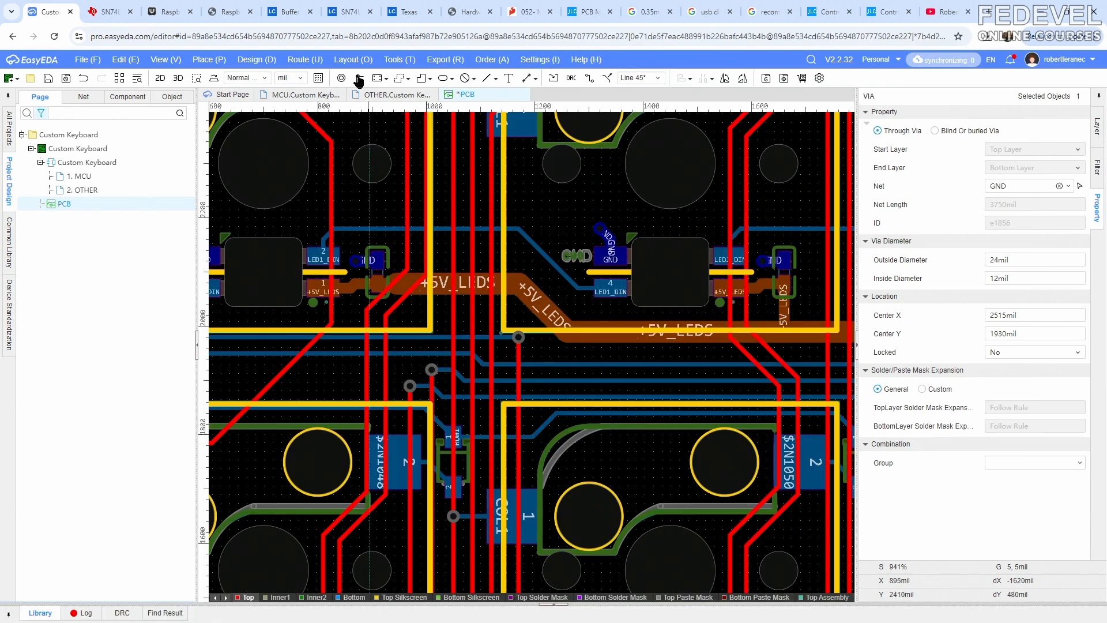
scroll(478, 261, "up", 2)
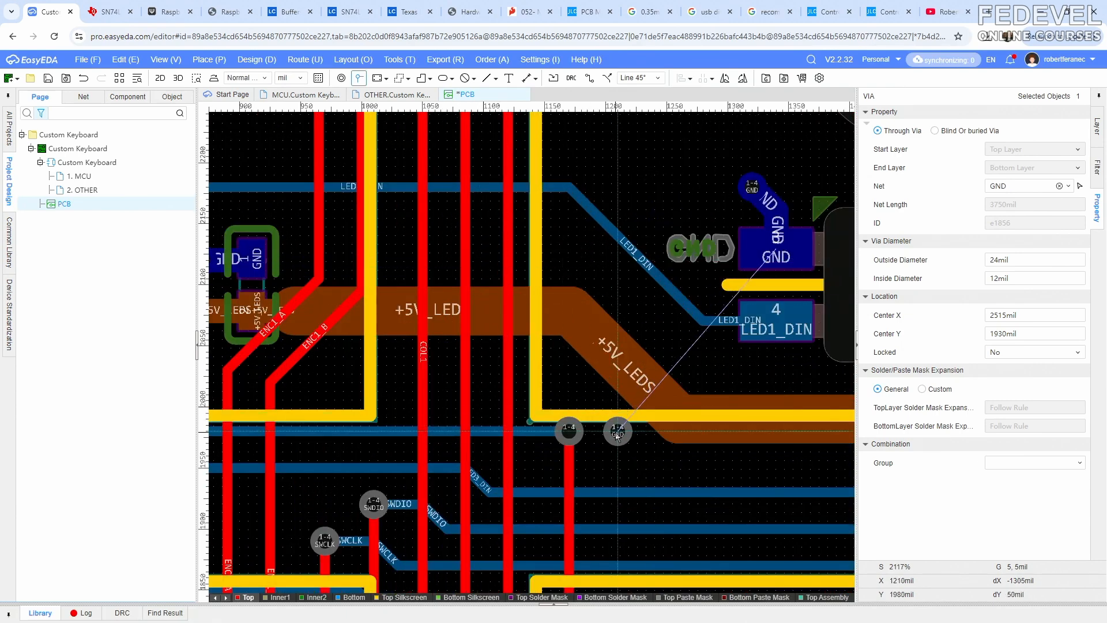
left_click(617, 433)
key("Escape")
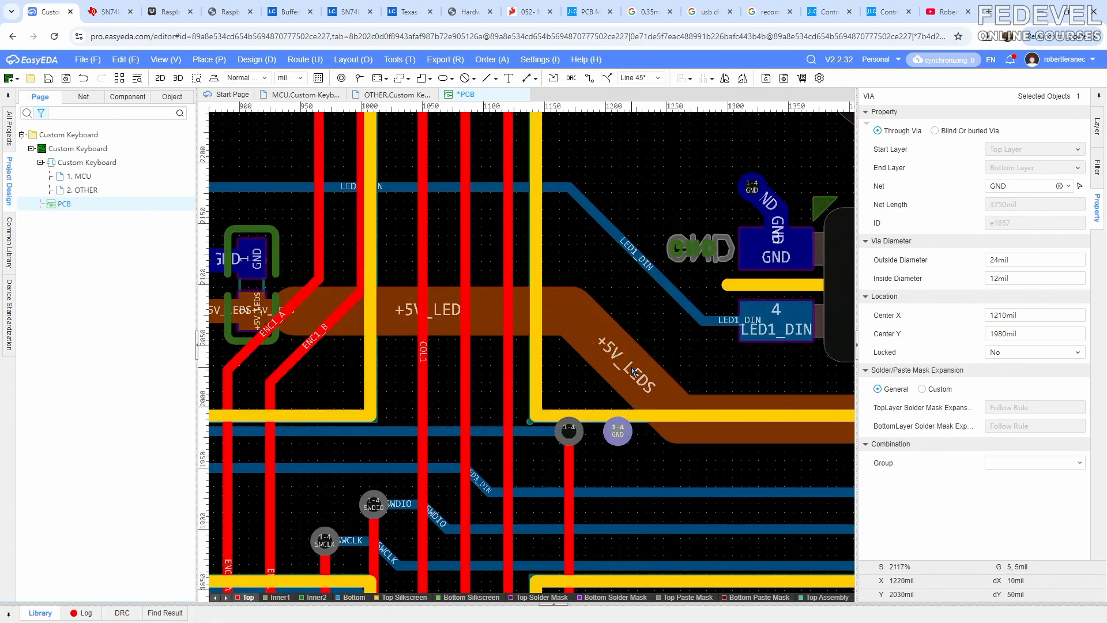
Make the Bottom Layer active and inspect the diagonal +5V_LEDS track next to the new GND via
left_click(1092, 133)
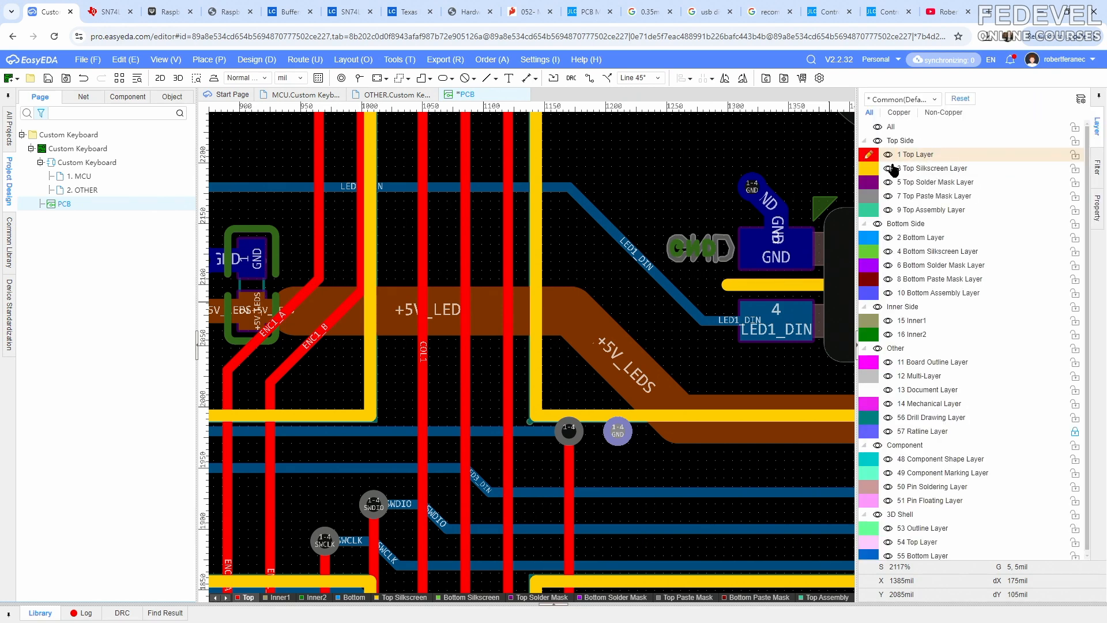
left_click(869, 247)
left_click(640, 369)
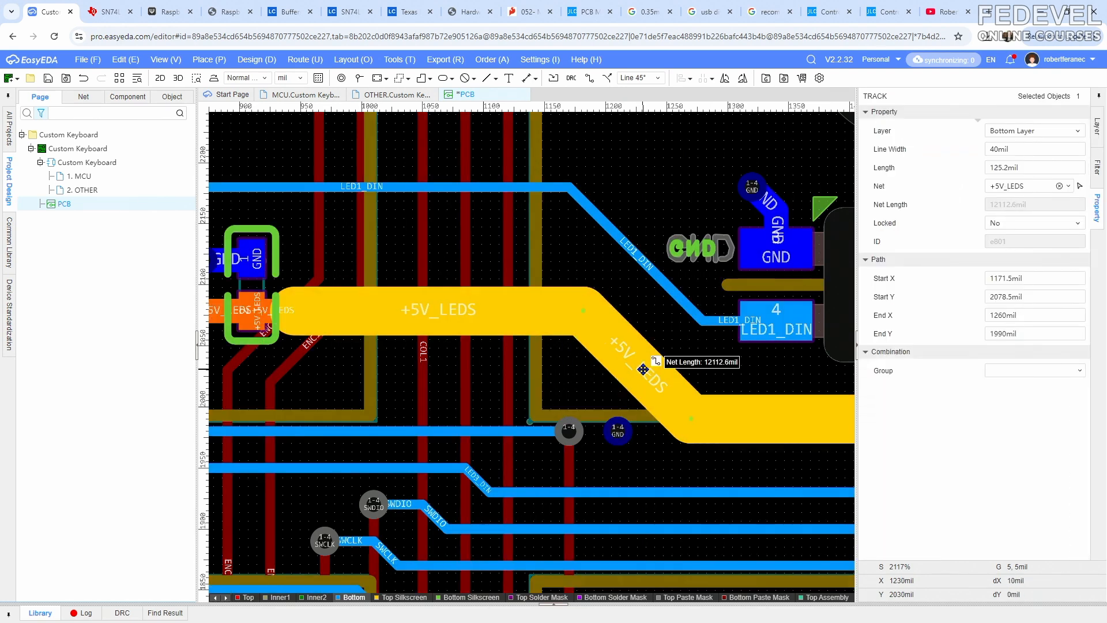
left_click(642, 320)
Place a GND via beside the SWDIO and SWCLK vias at X 955 mil, Y 1925 mil
scroll(642, 321, "down", 4)
right_click_drag(509, 391, 579, 396)
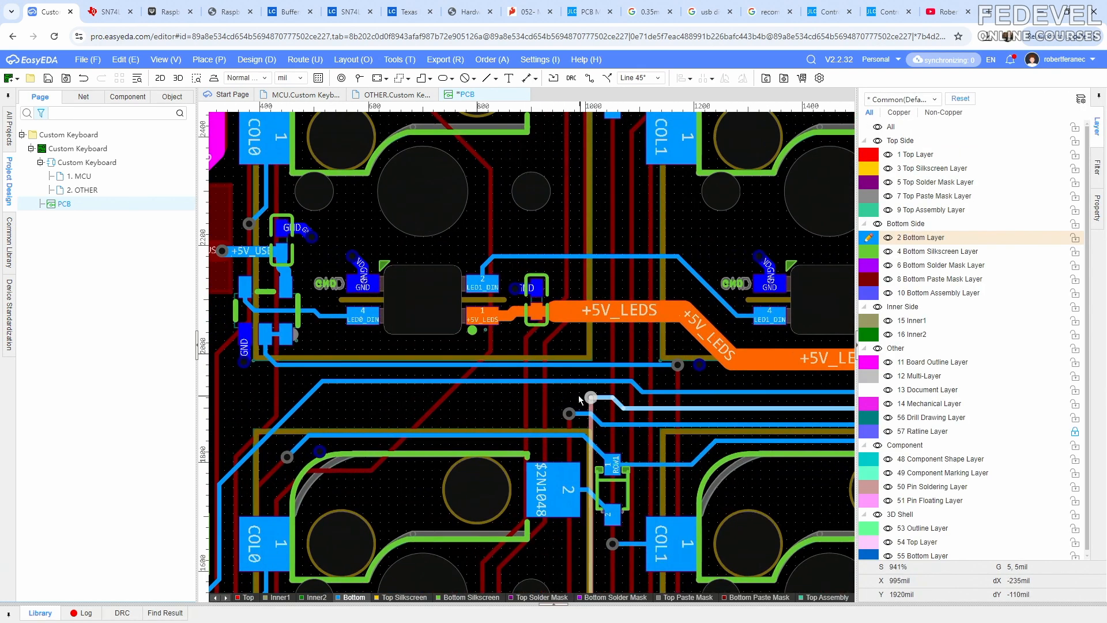
scroll(578, 396, "up", 4)
left_click(358, 77)
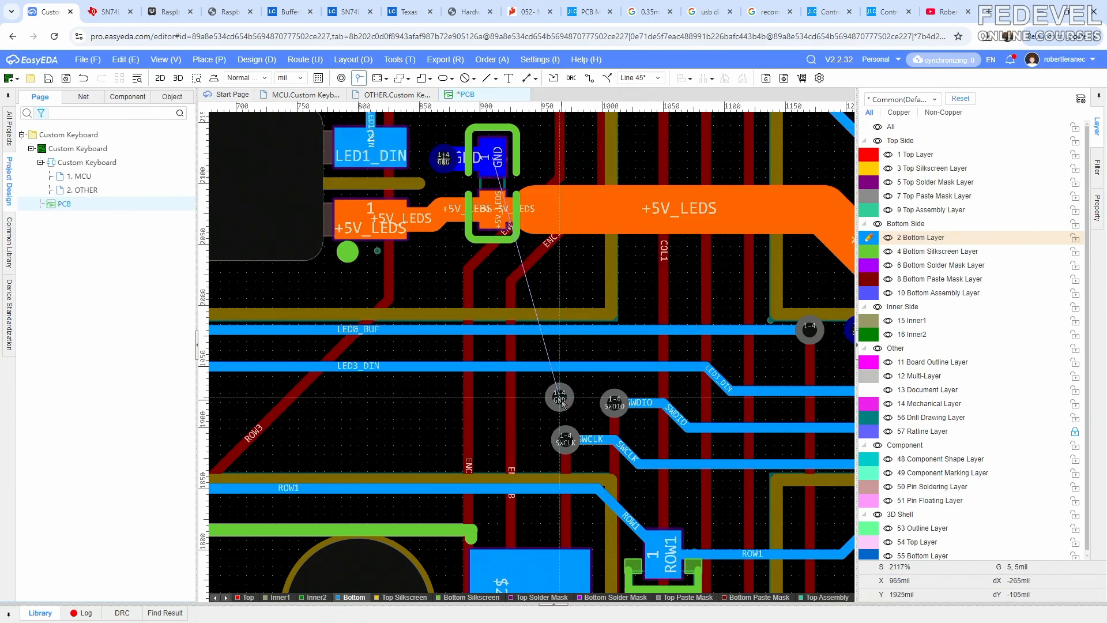
left_click_drag(565, 400, 549, 402)
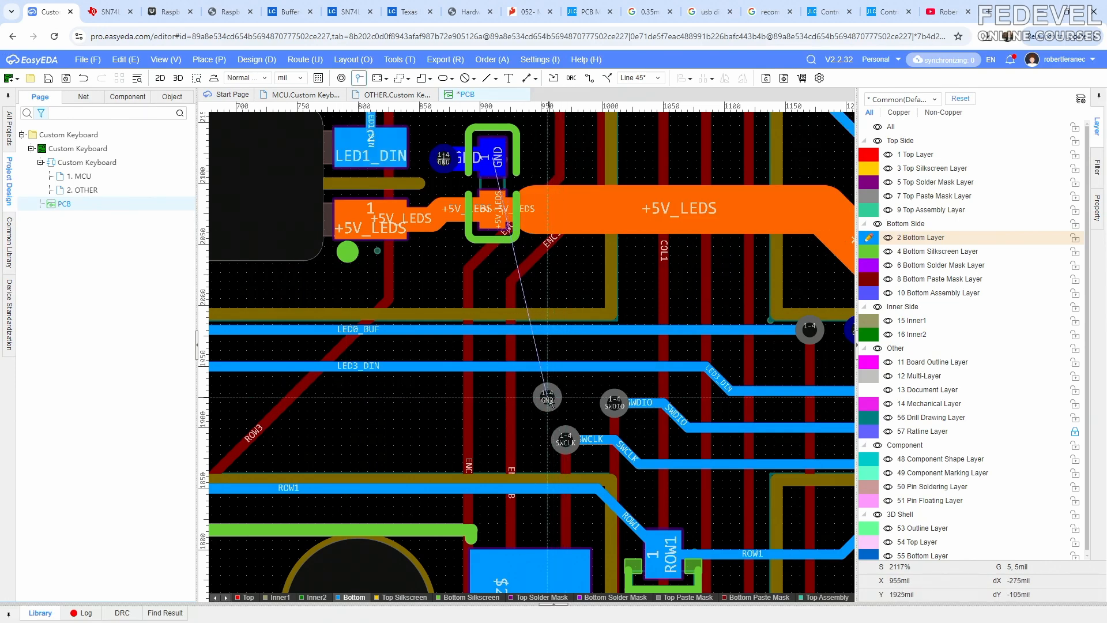
left_click(549, 402)
right_click(549, 401)
Make the Top Layer active and place a GND via near the COL1 via at X 935 mil, Y 1650 mil
scroll(512, 329, "down", 3)
left_click(468, 349)
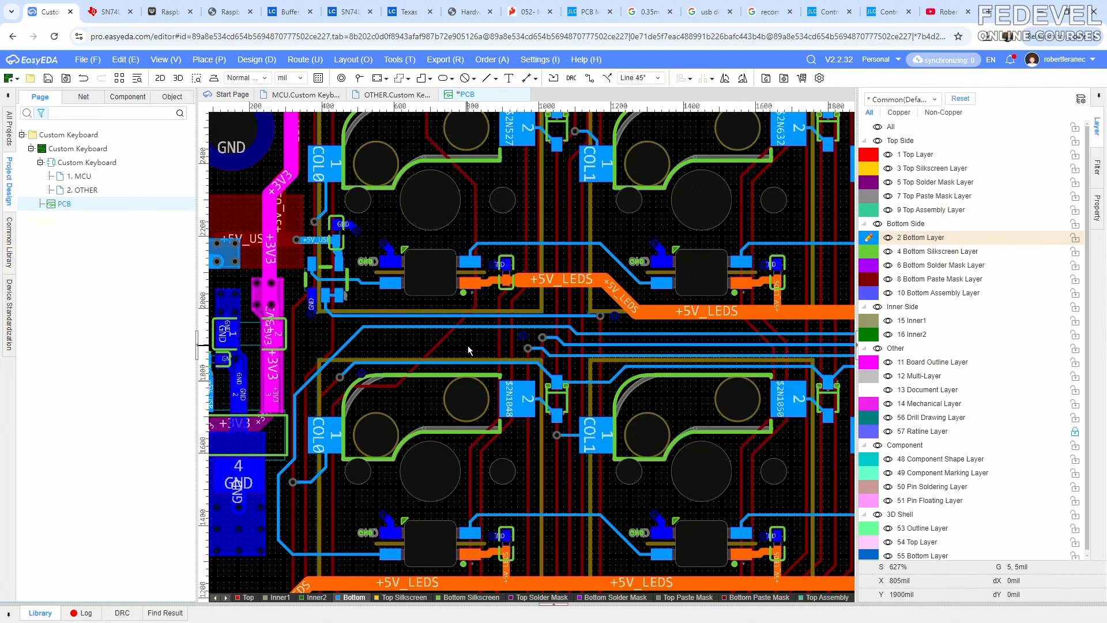
key("shift+s")
key("shift+s")
left_click(870, 156)
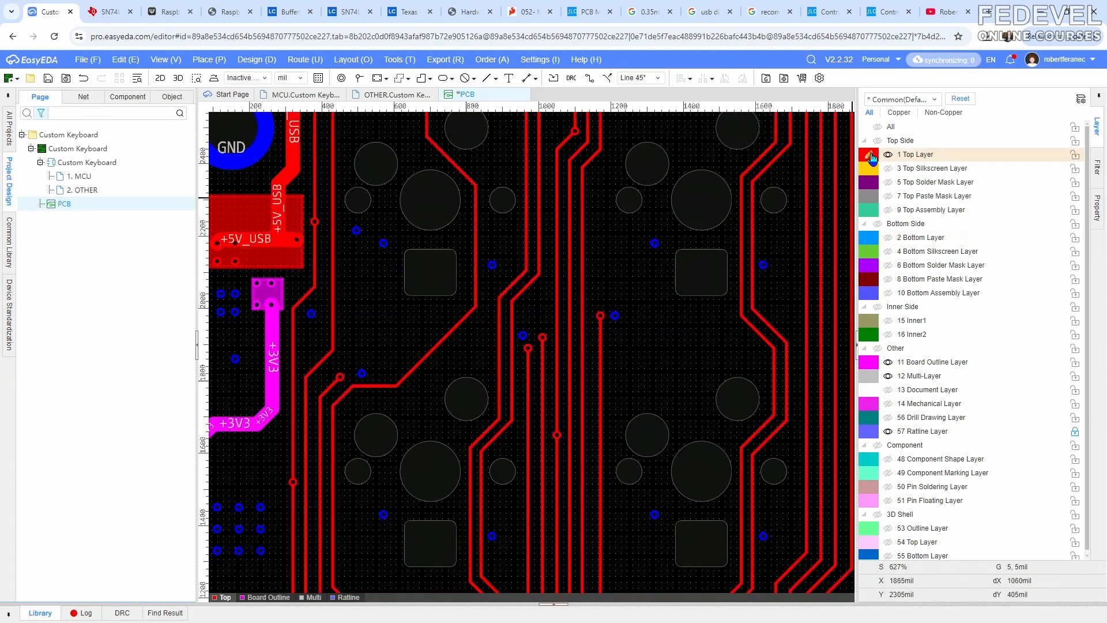
right_click_drag(657, 363, 659, 273)
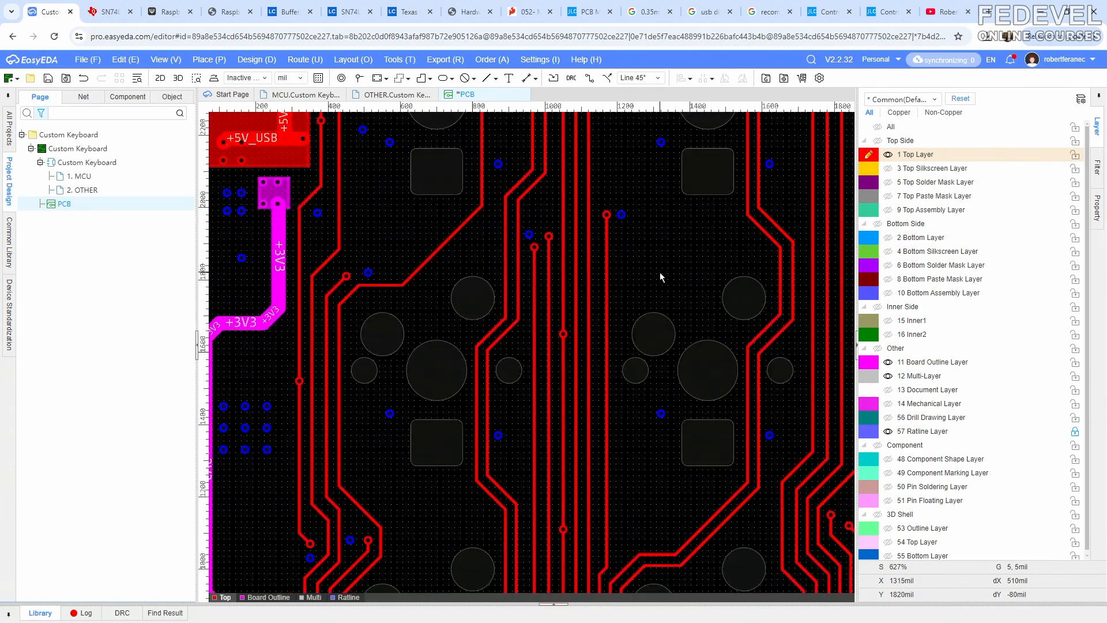
scroll(542, 337, "up", 4)
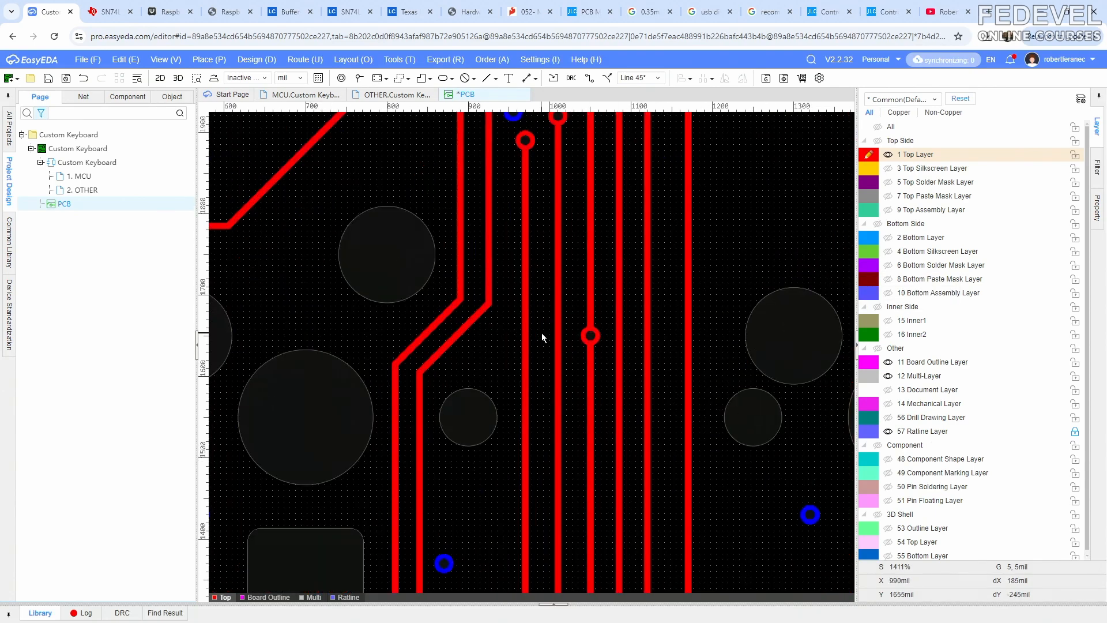
key("shift+s")
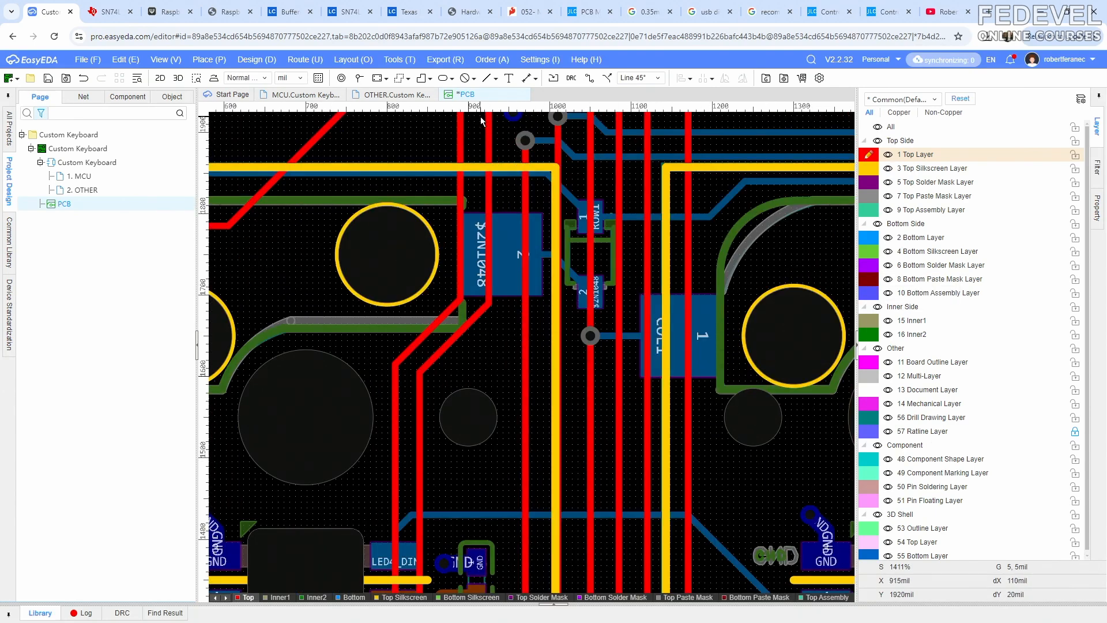
left_click(359, 78)
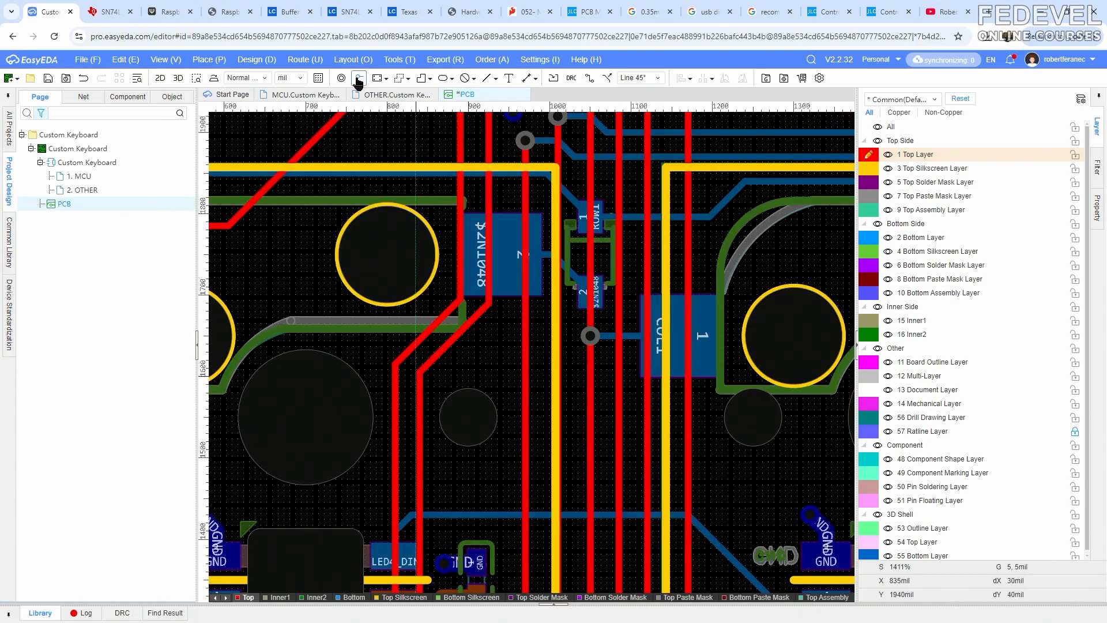
left_click(496, 336)
Place GND vias near the next two vias down the COL1 track, at X 935 mil, Y 880 mil and X 1215 mil, Y 1055 mil
scroll(496, 338, "down", 4)
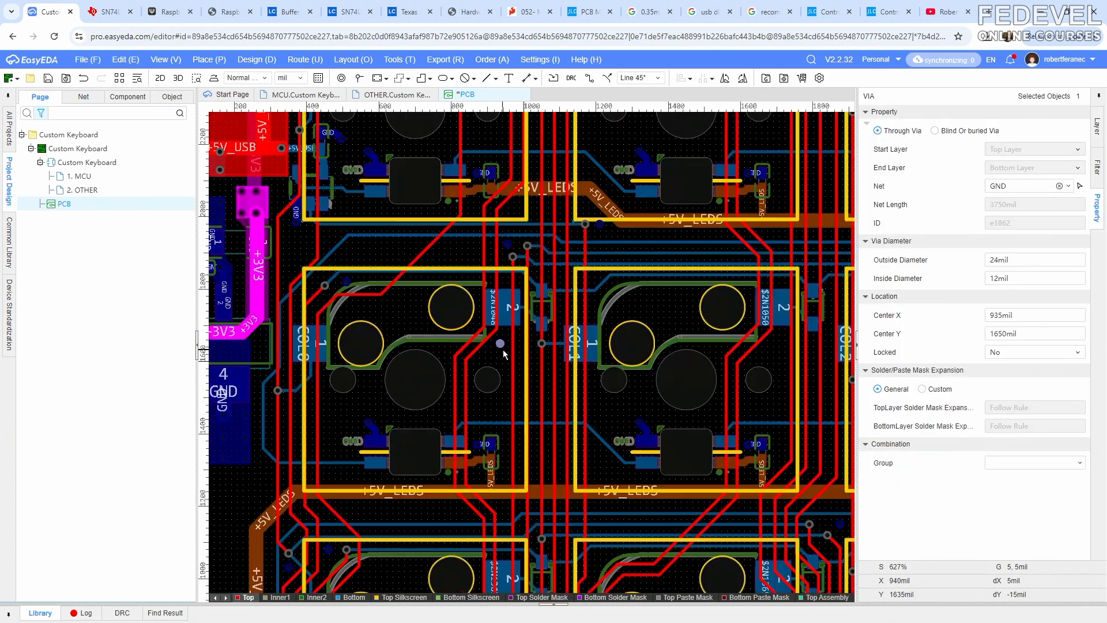
key("shift+s")
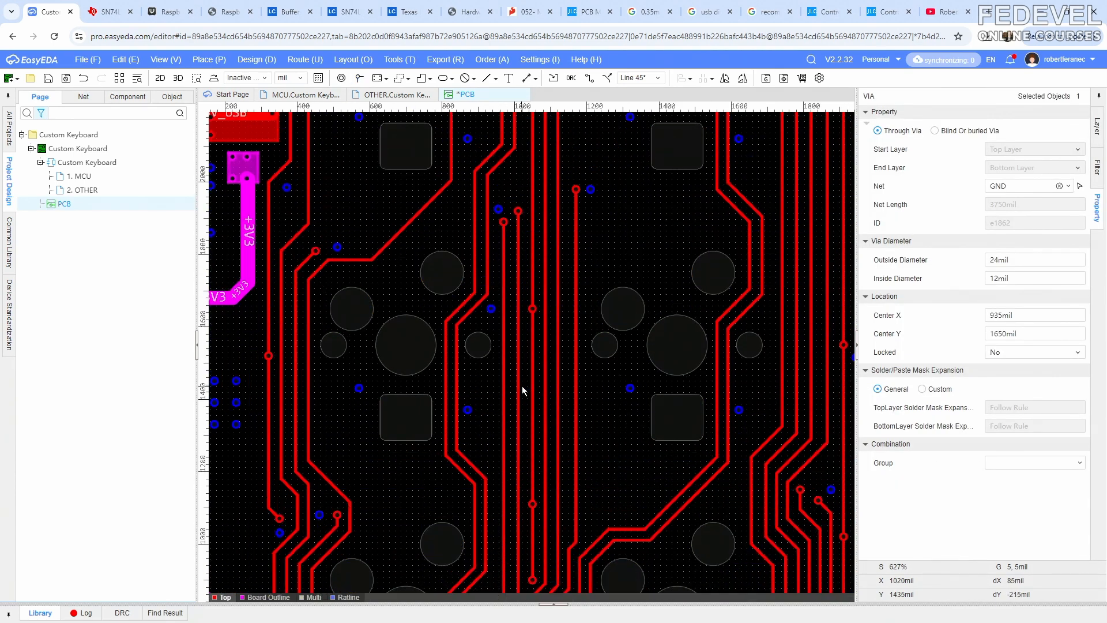
right_click_drag(525, 441, 530, 257)
scroll(512, 385, "up", 2)
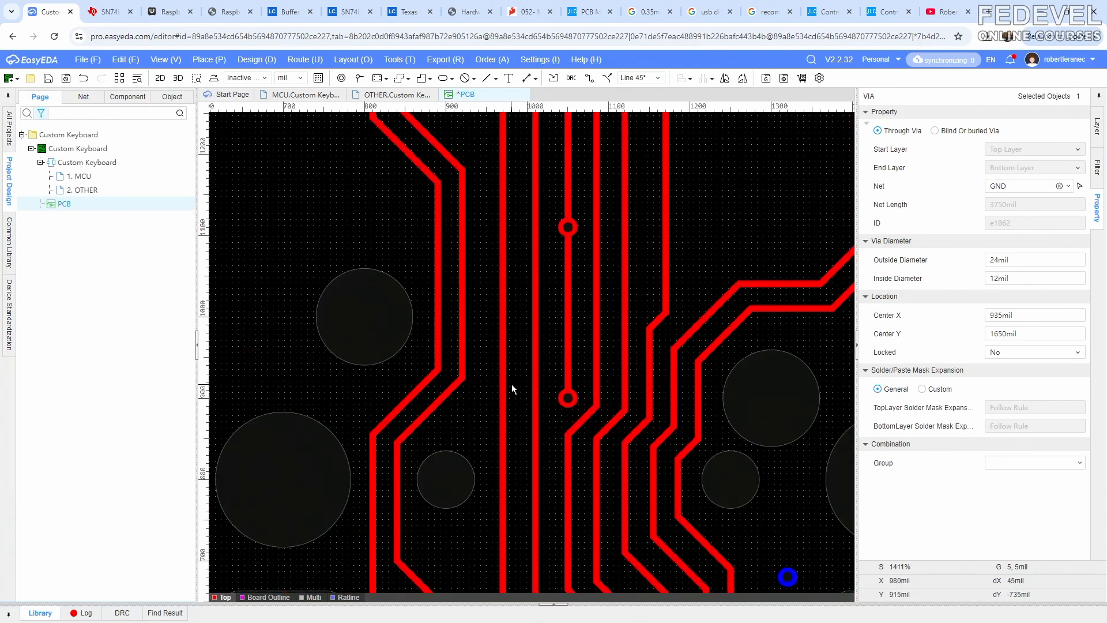
key("shift+s")
key("v")
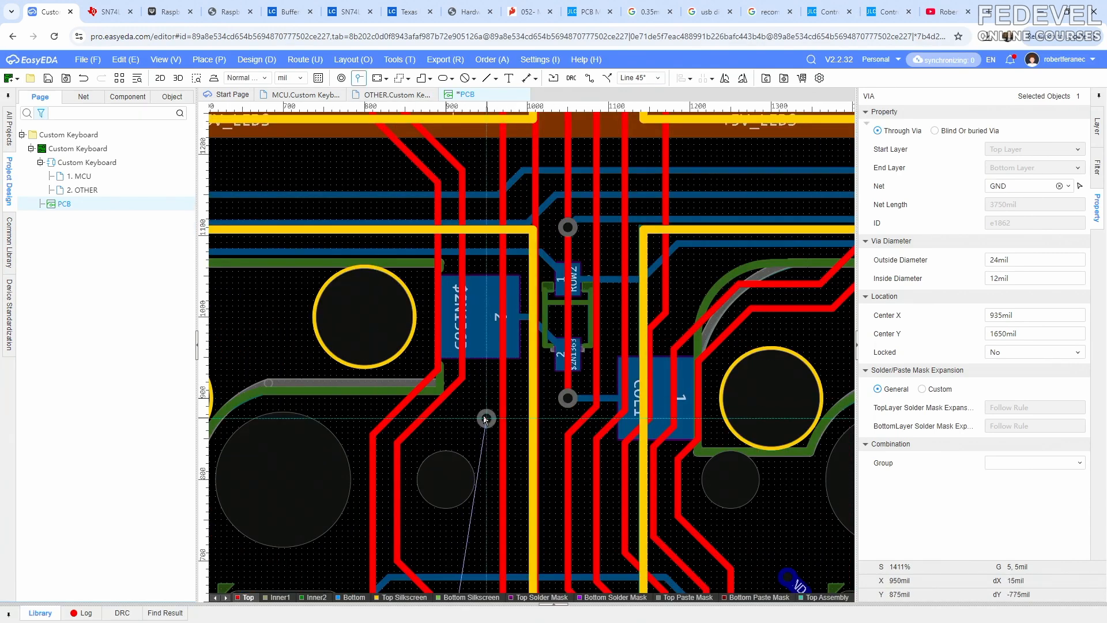
left_click(474, 414)
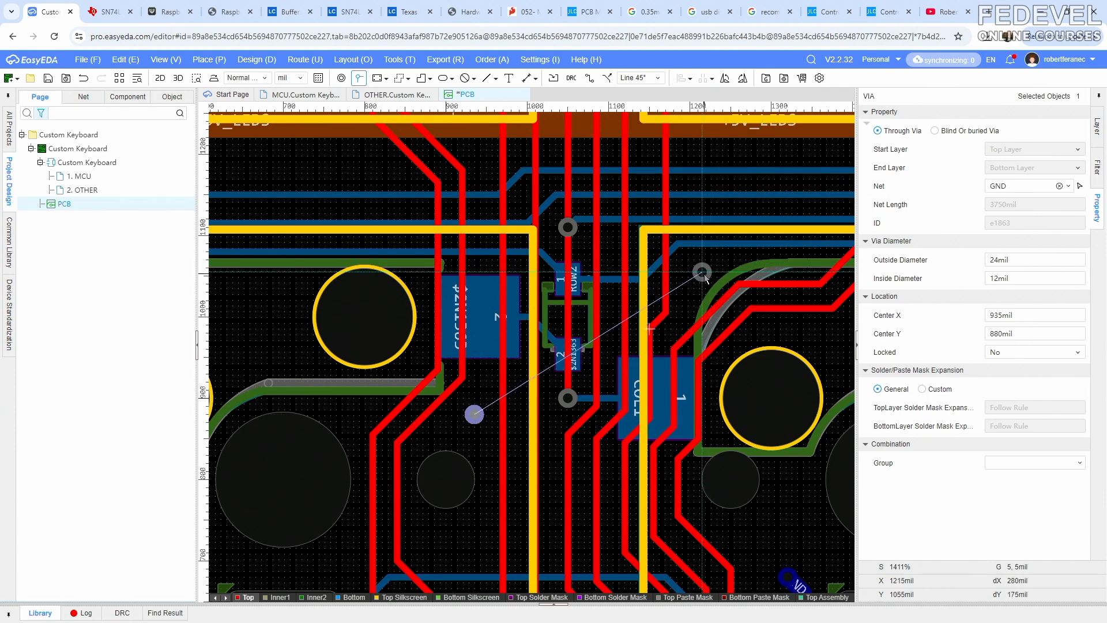
left_click(702, 272)
right_click(703, 274)
Examine the whole board in the top-layer-only view for signal vias that lack a nearby GND via
scroll(612, 281, "down", 3)
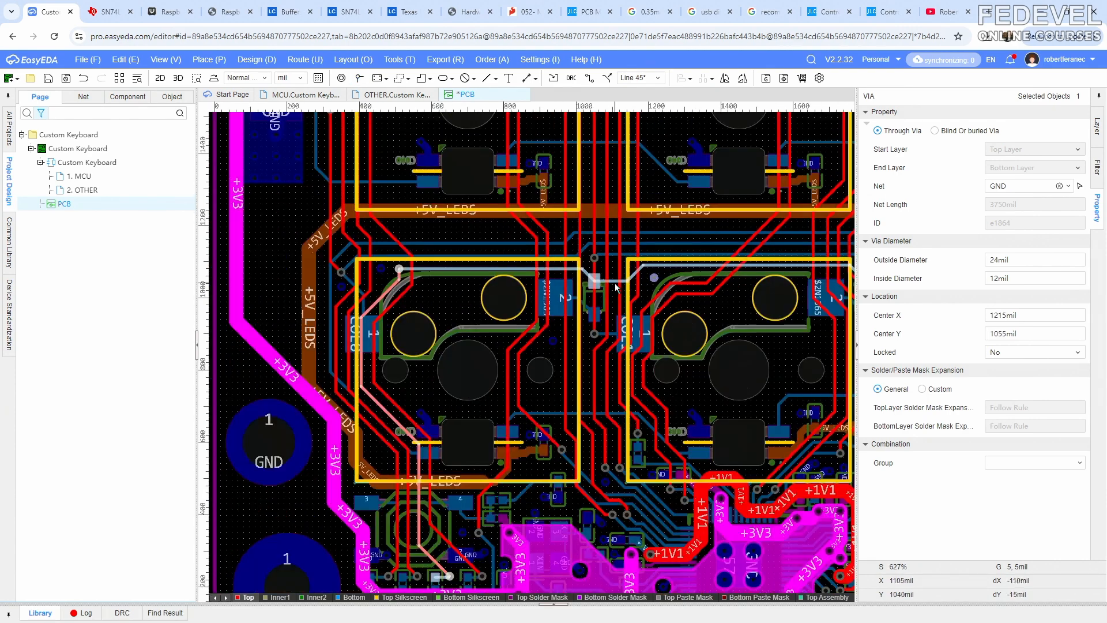
right_click_drag(614, 281, 570, 330)
key("shift+s")
left_click(270, 306)
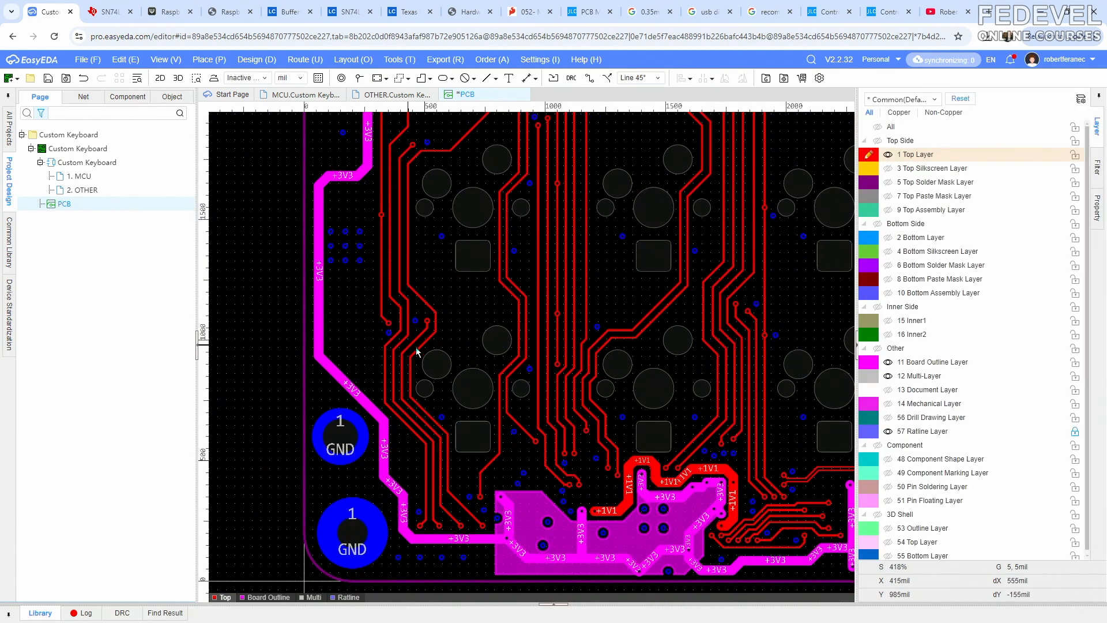
scroll(421, 349, "down", 1)
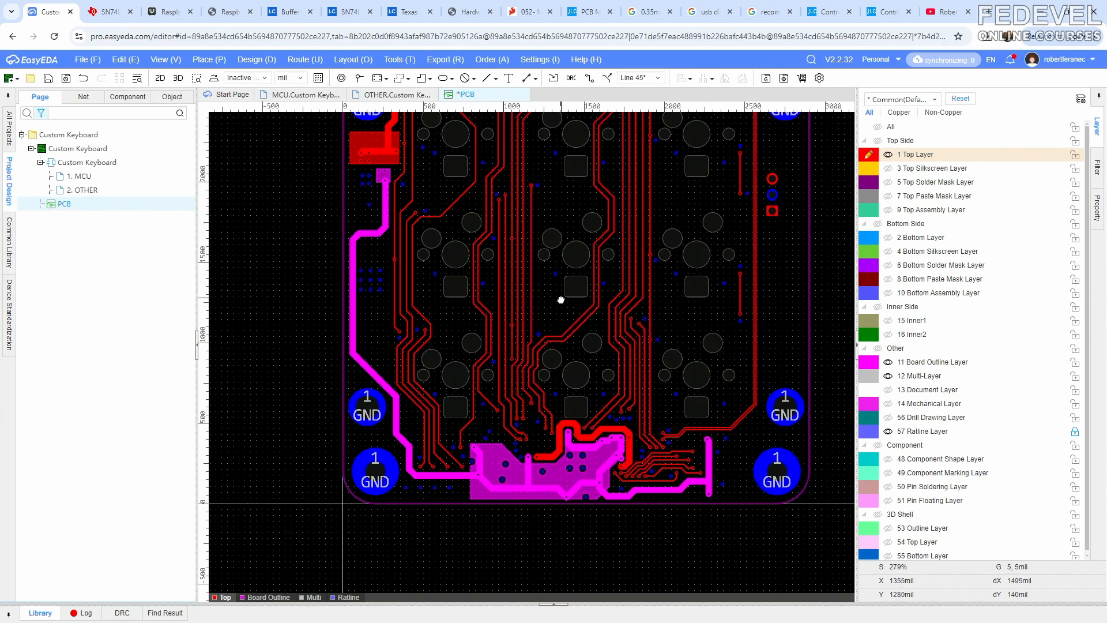
right_click_drag(561, 299, 520, 444)
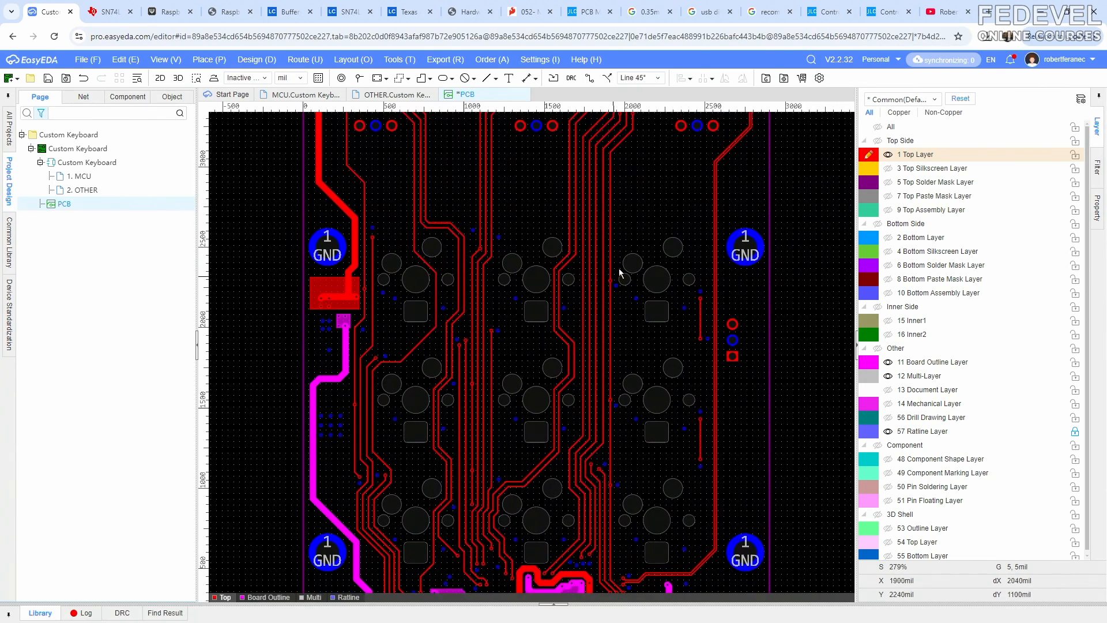
right_click_drag(620, 272, 647, 344)
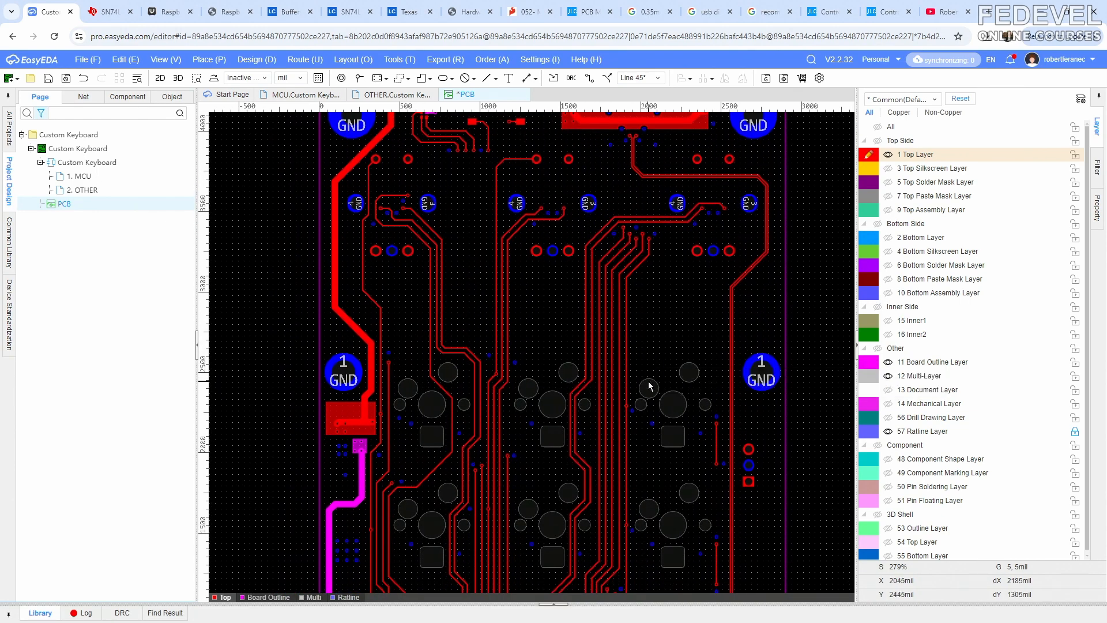
right_click_drag(648, 387, 626, 282)
right_click_drag(630, 337, 642, 274)
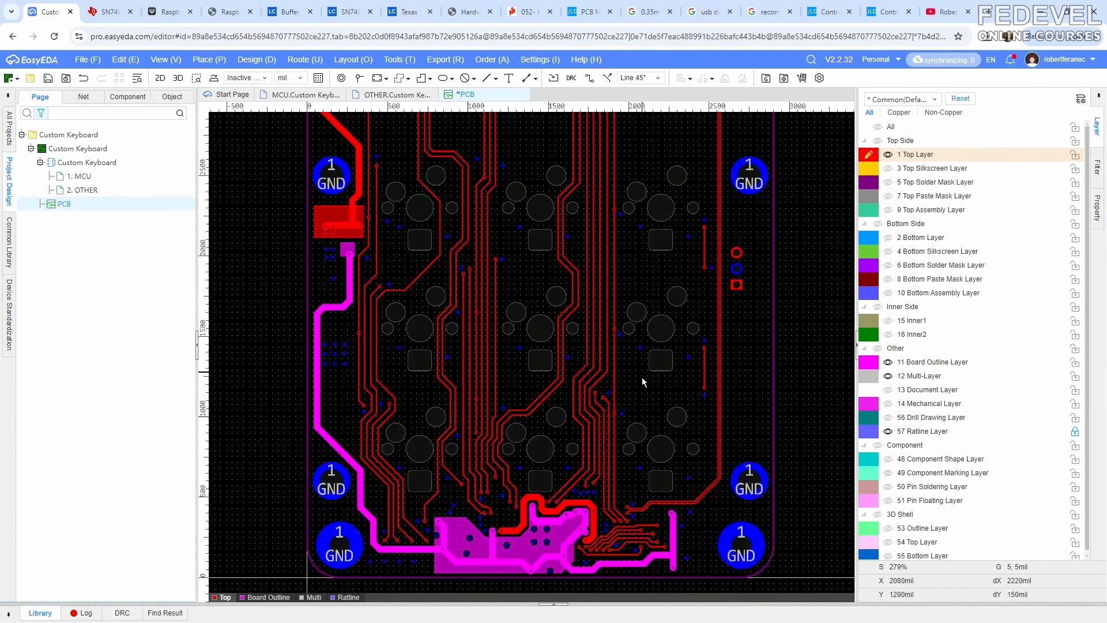
Place two GND vias among the QSPI signal vias under the flash chip, at X 2225 mil, Y 245 mil and X 2195 mil, Y 285 mil
scroll(642, 377, "up", 7)
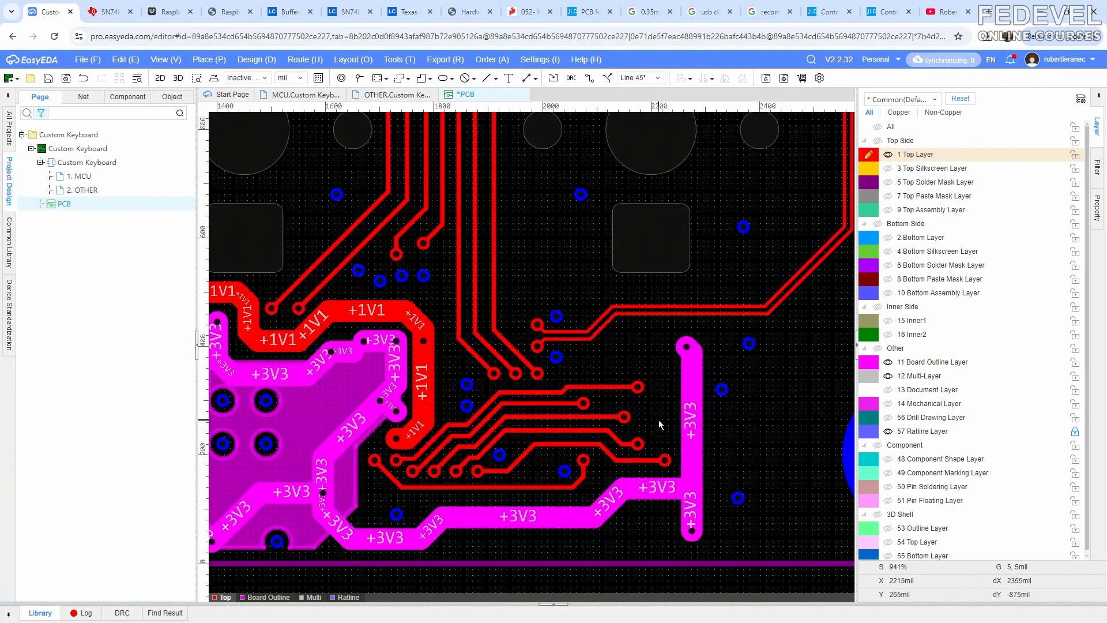
scroll(659, 421, "up", 2)
key("shift+s")
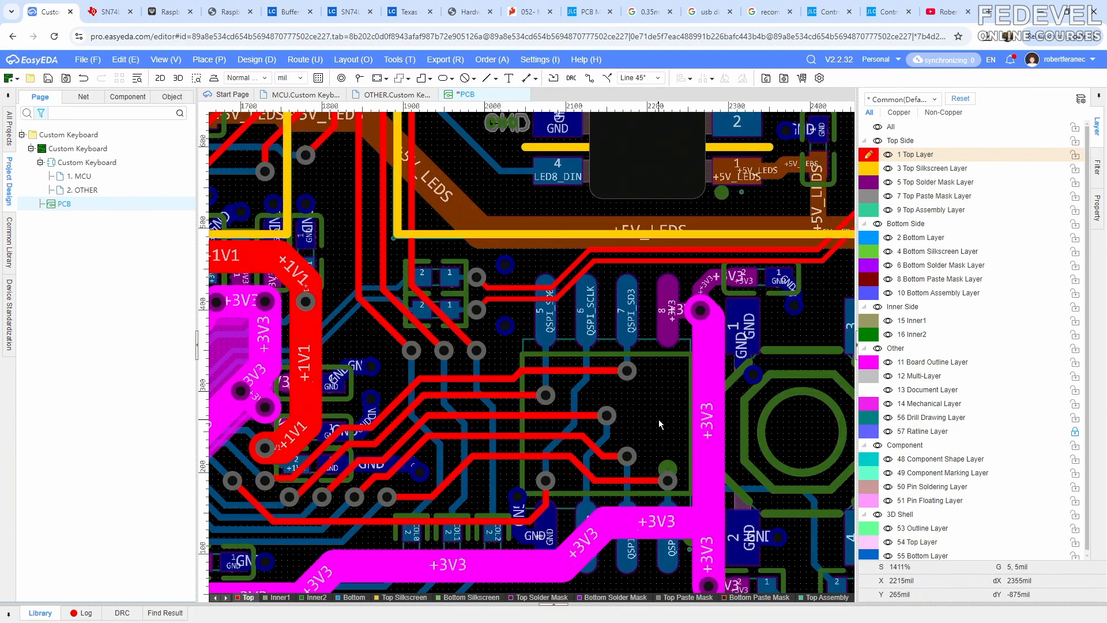
left_click(358, 78)
scroll(666, 447, "up", 1)
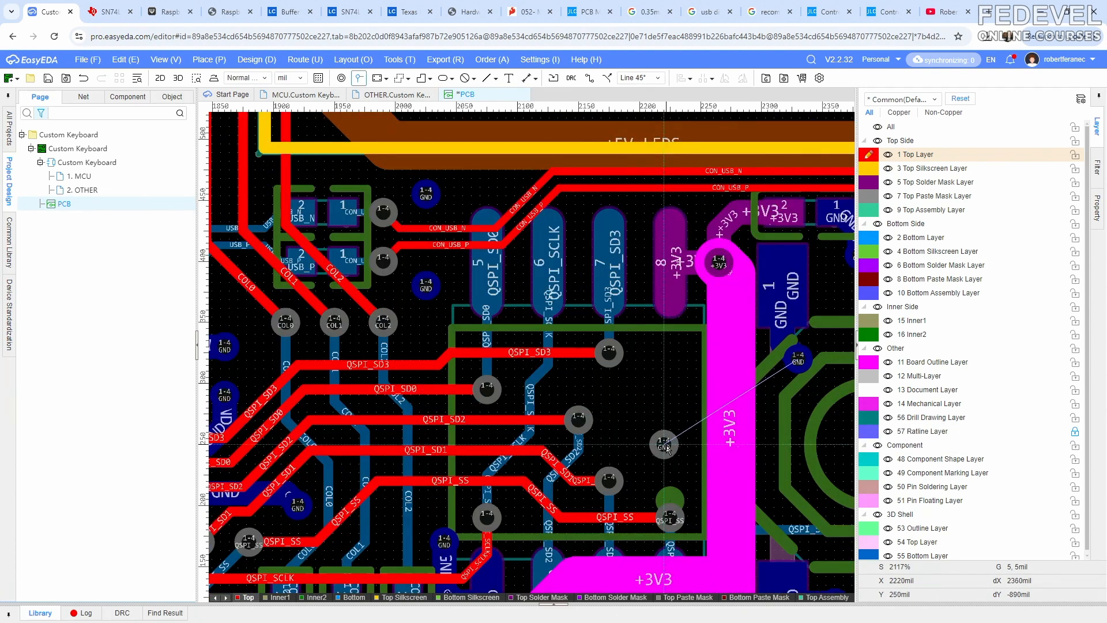
left_click_drag(666, 447, 636, 403)
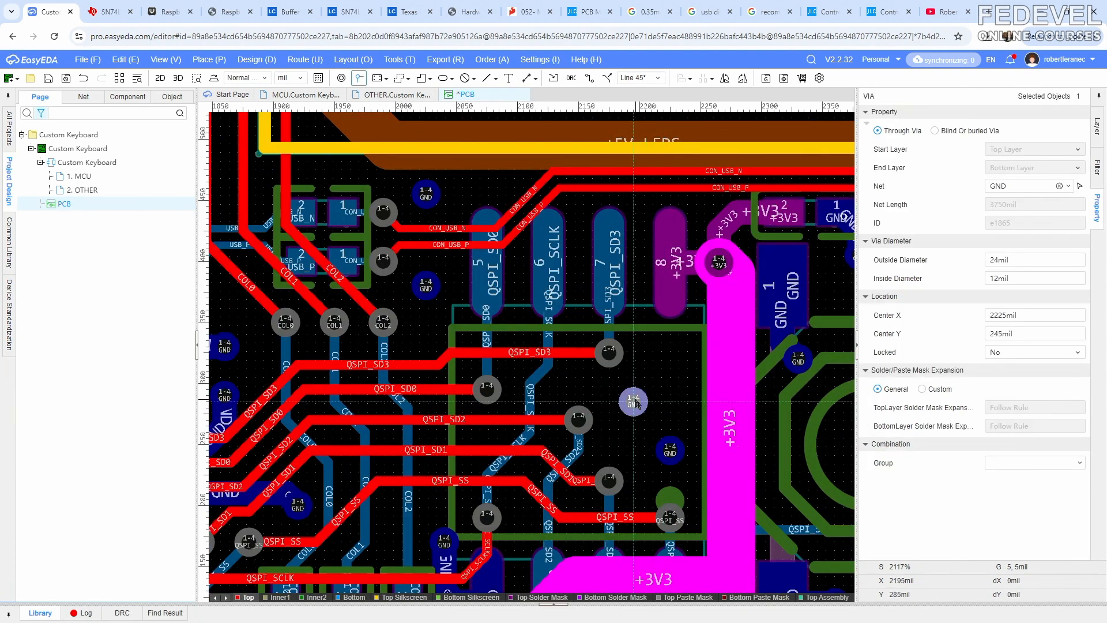
Place a GND via among the QSPI signal vias under the flash chip, at X 2195 mil, Y 285 mil
left_click(634, 402)
scroll(658, 378, "down", 3)
key("shift+s")
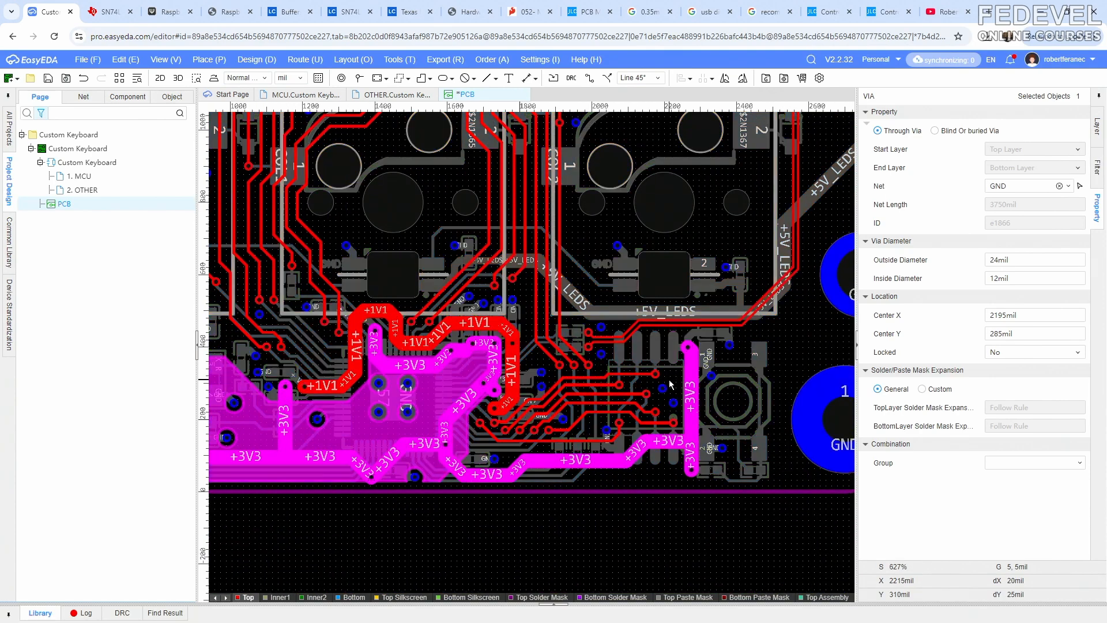
Place a GND via just below the +5V_LEDS track between the first-column switches, at about X 810 mil, Y 1185 mil
key("shift+s")
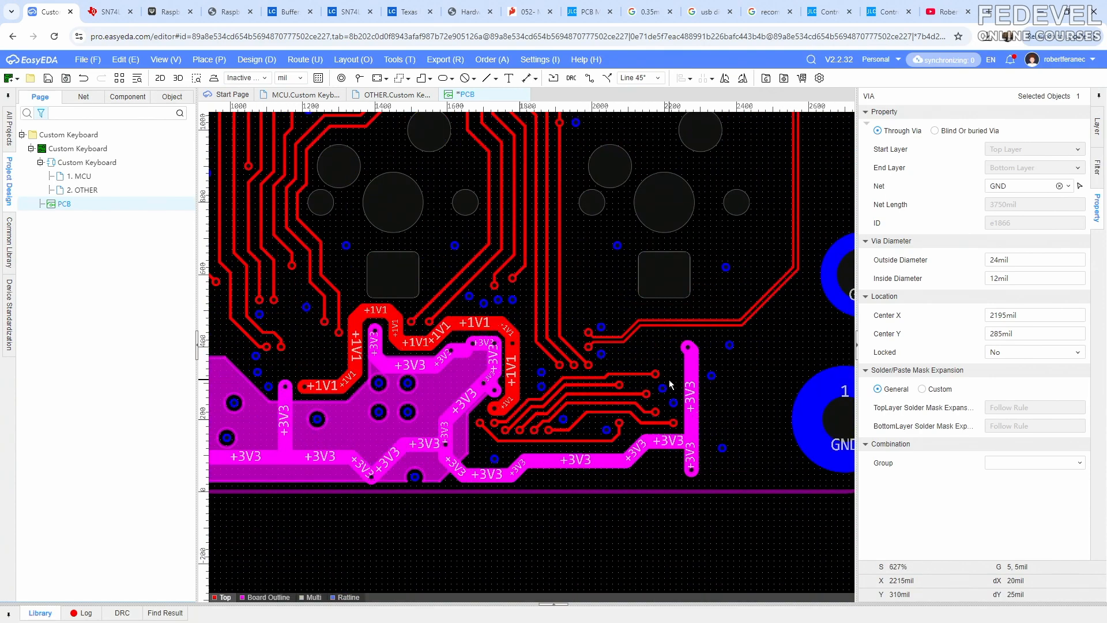
scroll(669, 384, "down", 1)
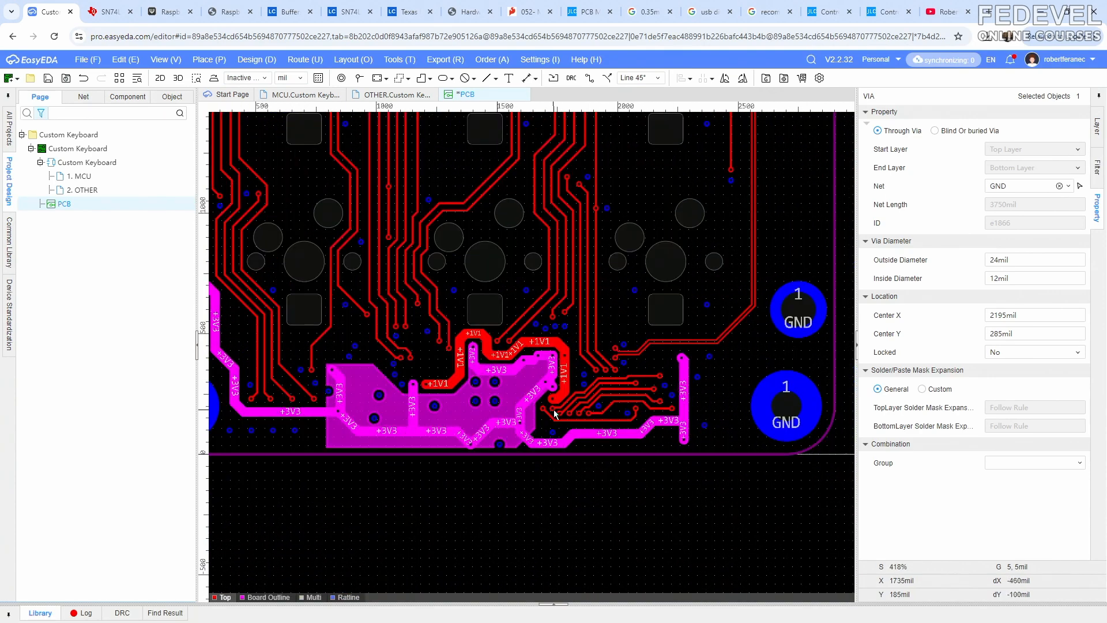
right_click_drag(554, 414, 671, 501)
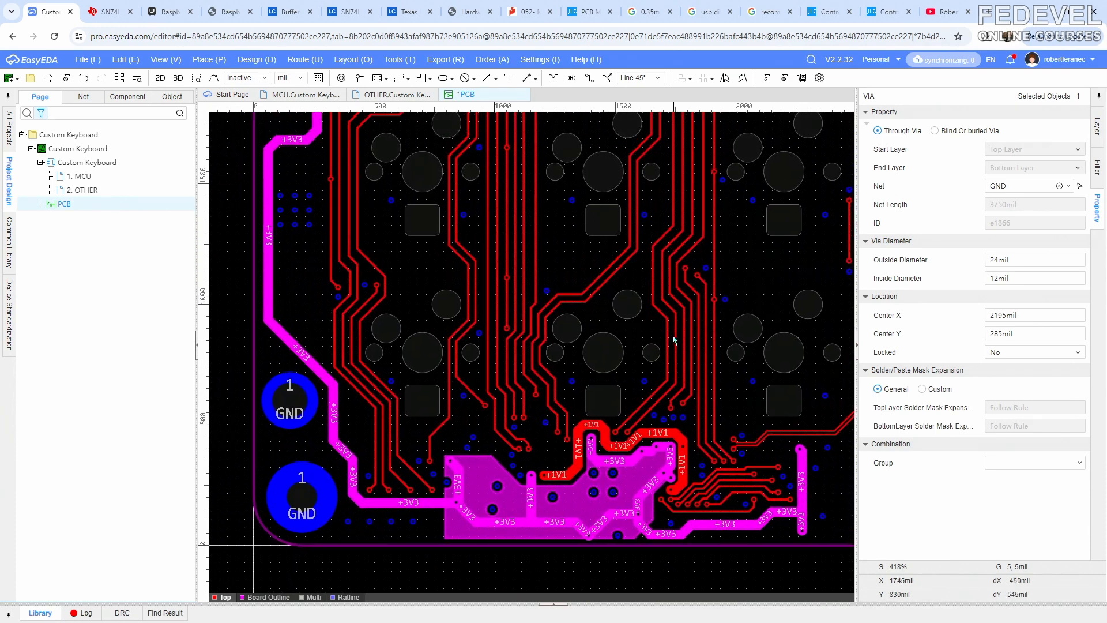
right_click_drag(673, 339, 655, 428)
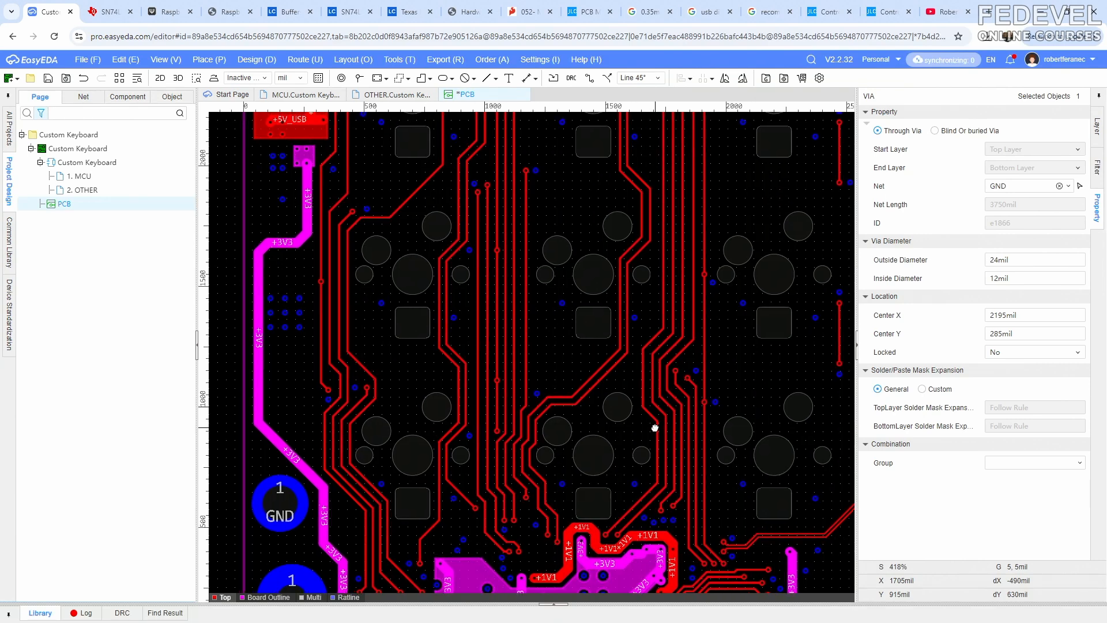
scroll(440, 372, "up", 5)
key("shift+s")
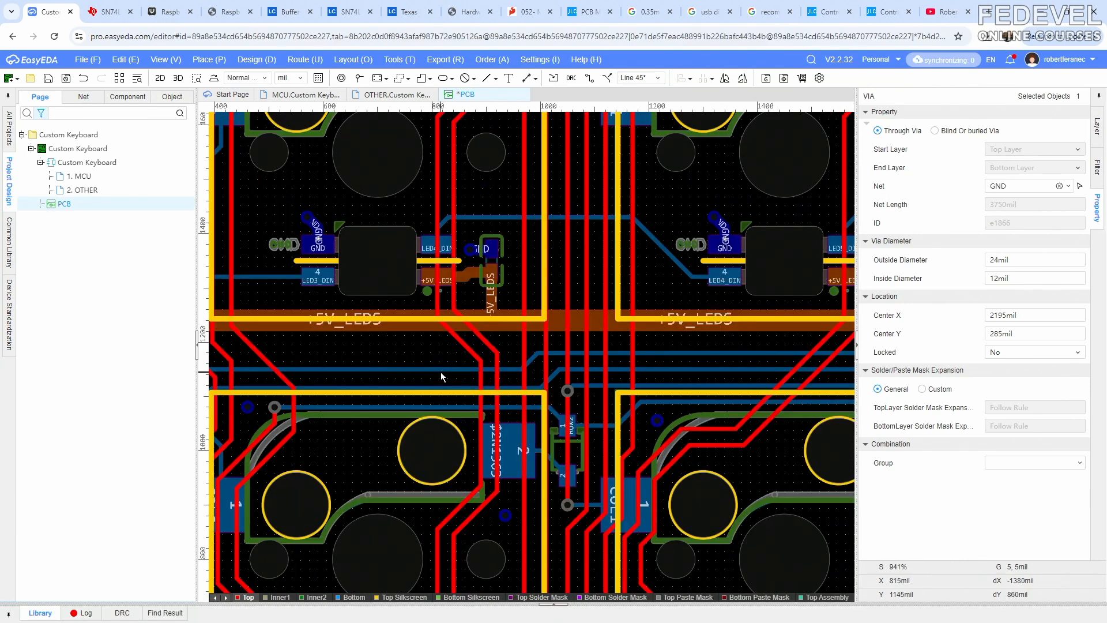
left_click(358, 78)
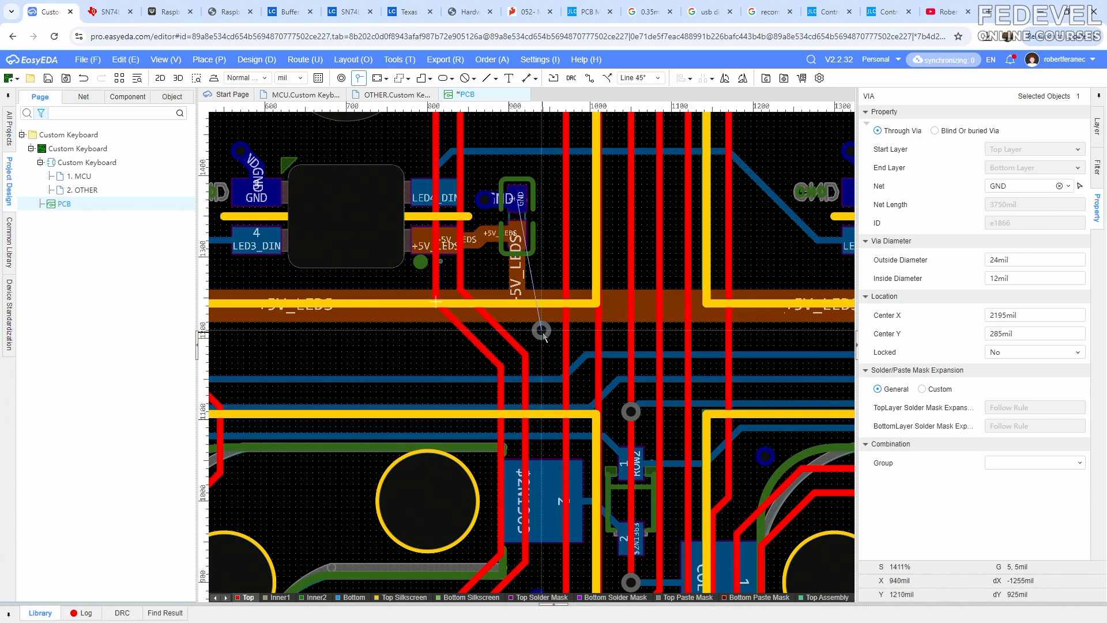
left_click(438, 352)
right_click(372, 349)
left_click(371, 349)
Place a GND via above the two signal vias between the first and second switch columns, at X 1010 mil, Y 2015 mil
key("shift+s")
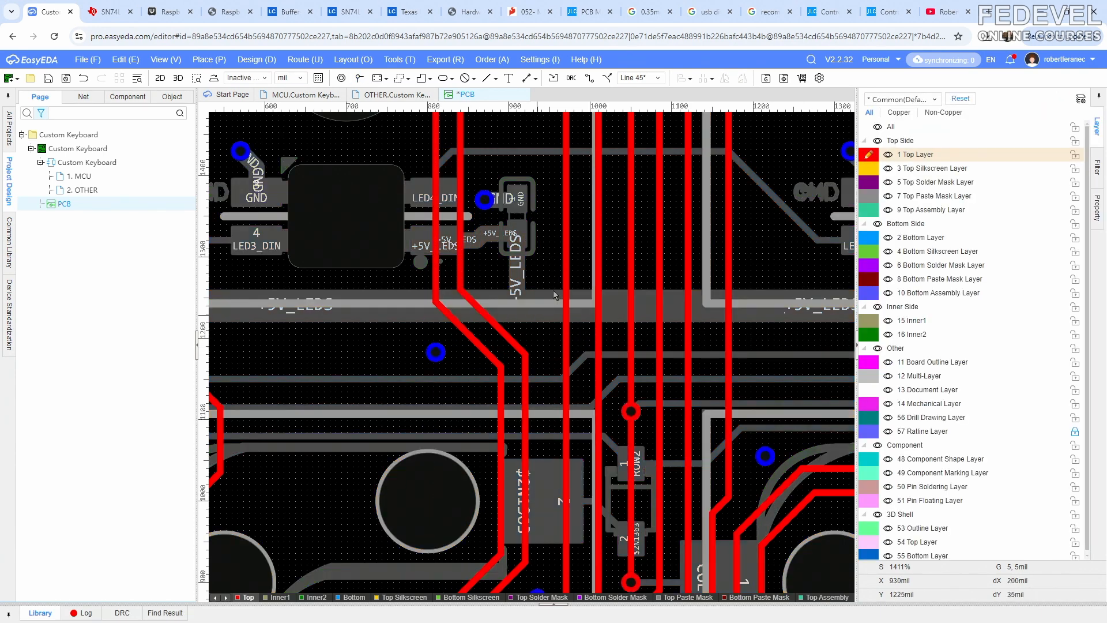
key("shift+s")
scroll(556, 285, "down", 3)
right_click_drag(556, 285, 551, 365)
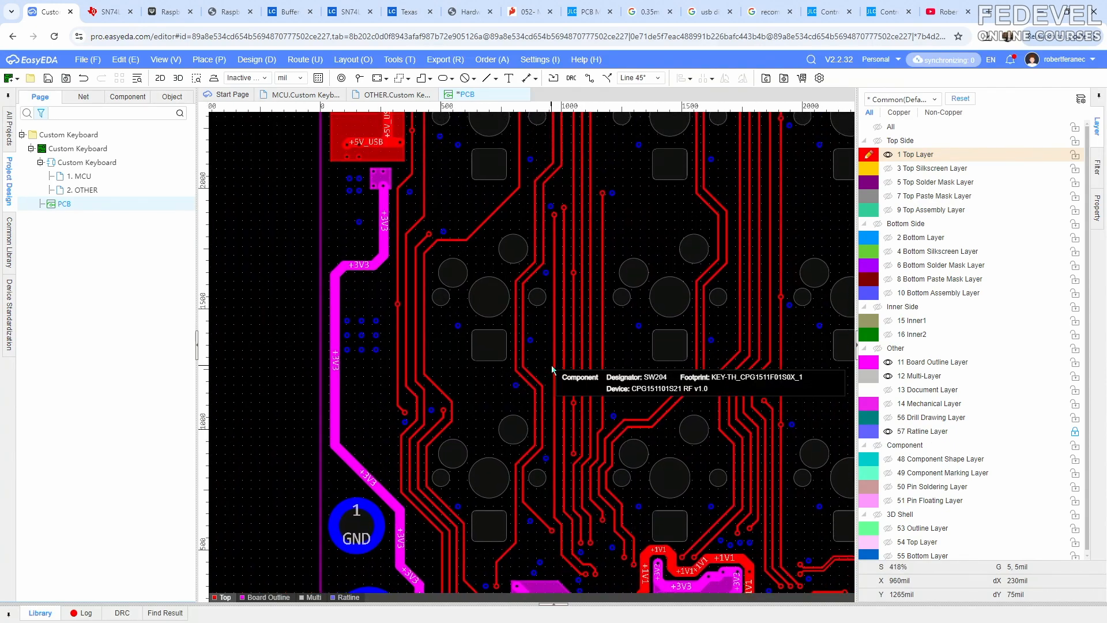
right_click_drag(566, 184, 556, 281)
scroll(553, 281, "up", 3)
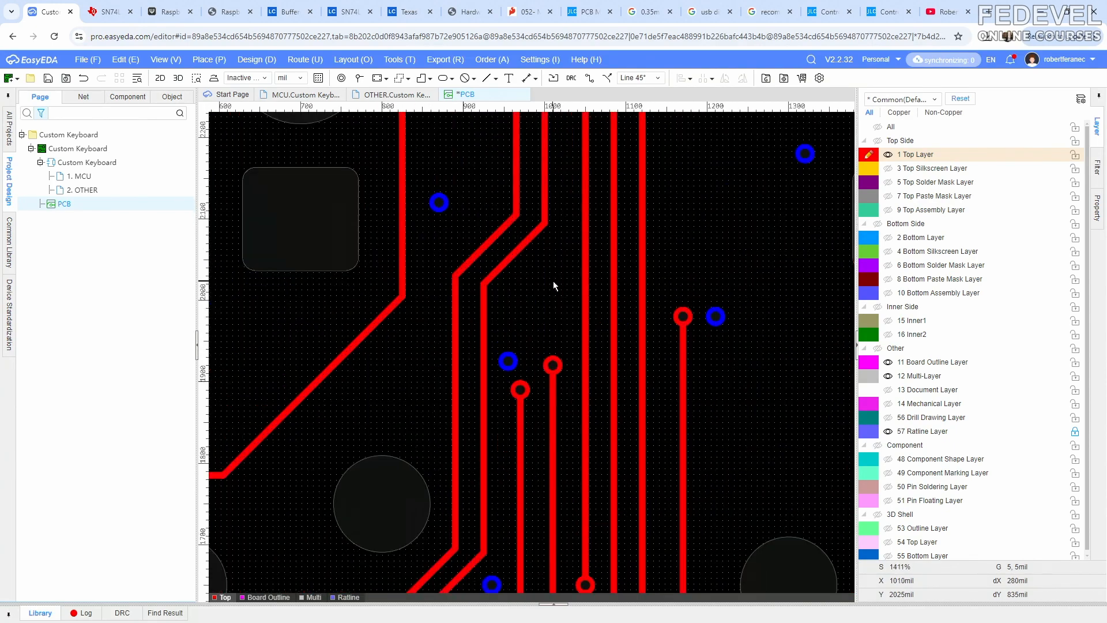
key("shift+s")
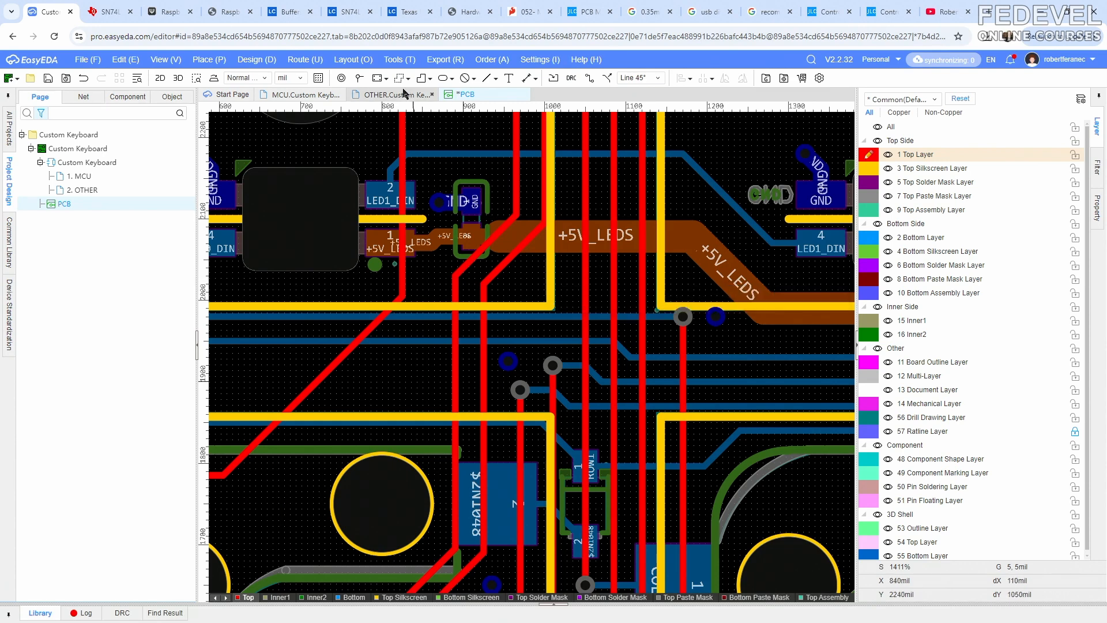
left_click(359, 79)
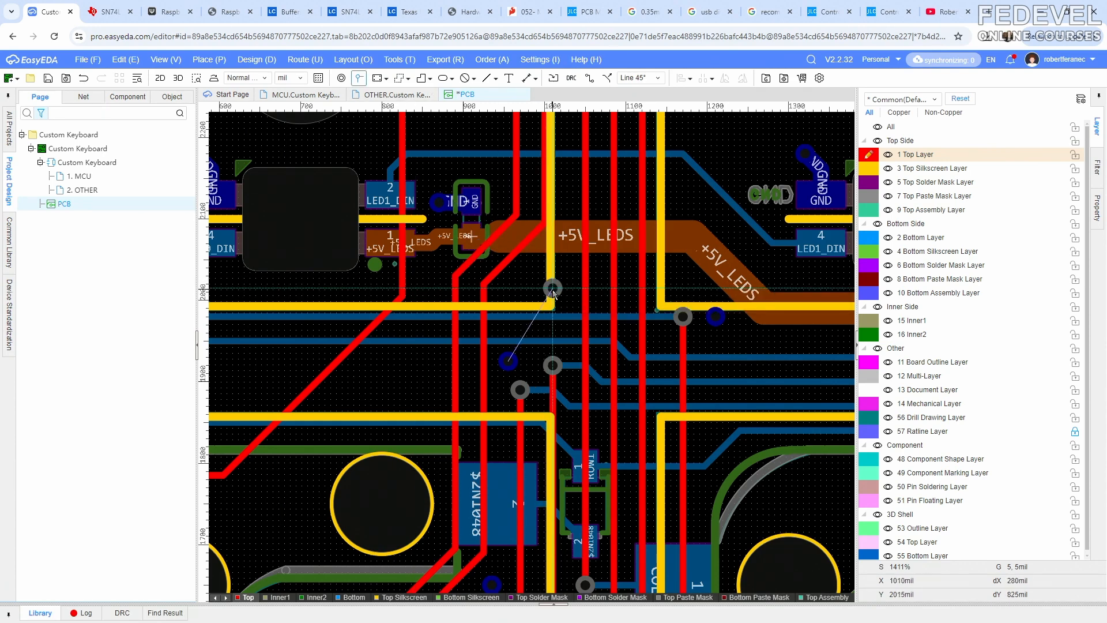
left_click(552, 289)
right_click(552, 290)
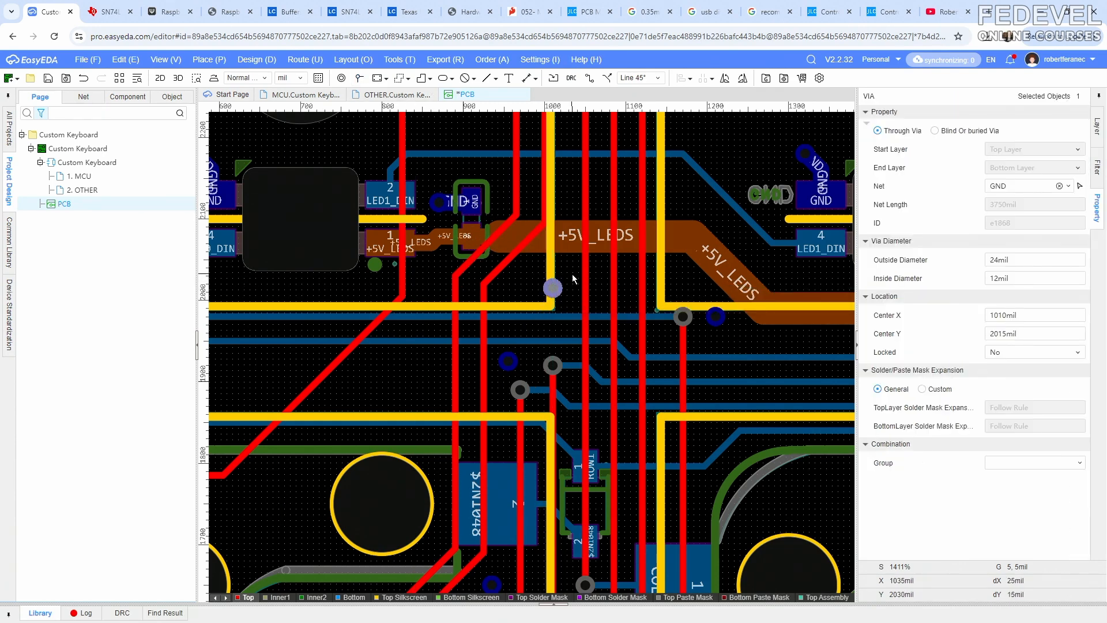
left_click(572, 276)
Examine the upper part of the board, including the user LED signals, for signal vias that lack a nearby GND via
key("shift+s")
key("shift+s")
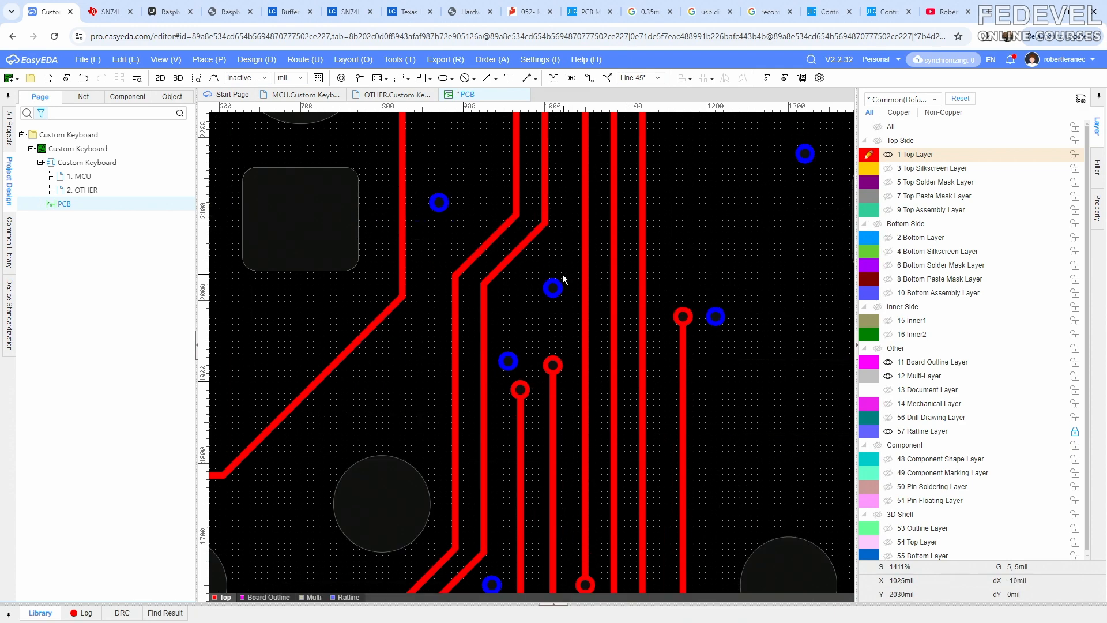
scroll(563, 276, "down", 2)
scroll(563, 280, "down", 1)
right_click_drag(566, 279, 562, 487)
right_click_drag(582, 378, 544, 485)
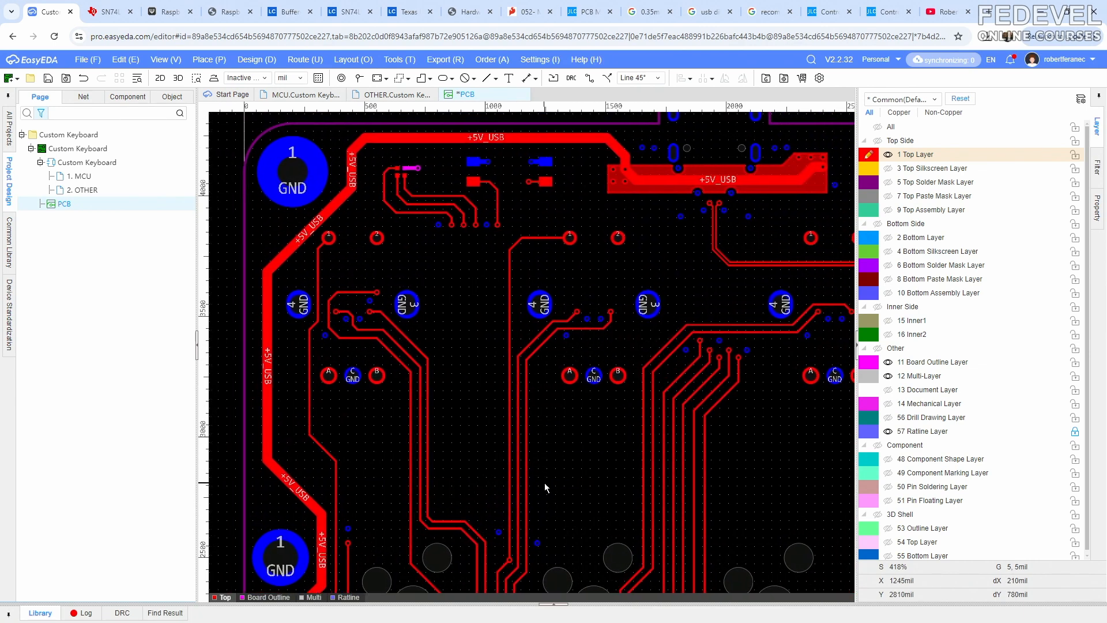
left_click(359, 78)
scroll(450, 202, "up", 1)
key("Escape")
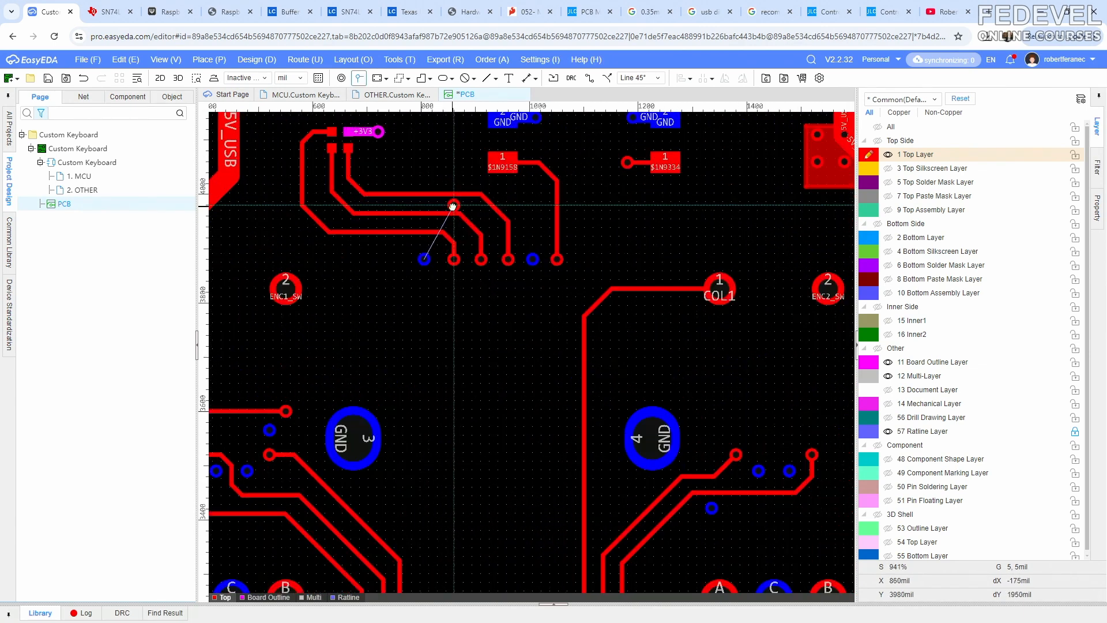
scroll(452, 207, "up", 1)
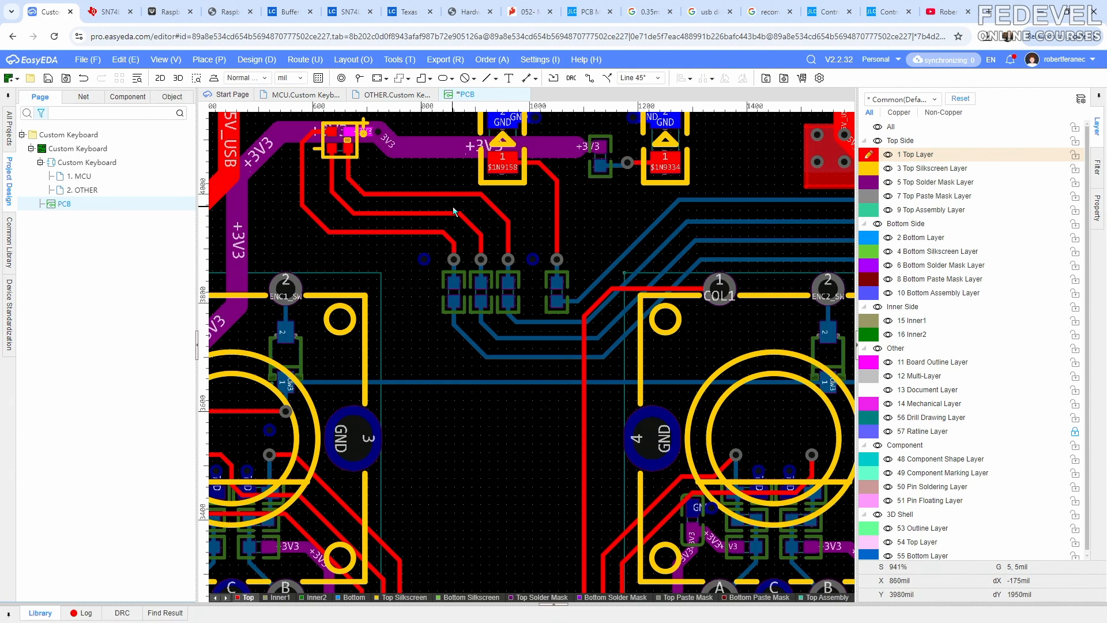
key("shift+s")
key("shift+s")
Place GND vias on both sides of the five-via group between the second and third encoders, at X 2085 mil and X 1753.6 mil, both at Y 3255 mil
scroll(452, 208, "down", 2)
right_click_drag(626, 272, 497, 190)
right_click_drag(615, 374, 599, 319)
scroll(561, 180, "up", 2)
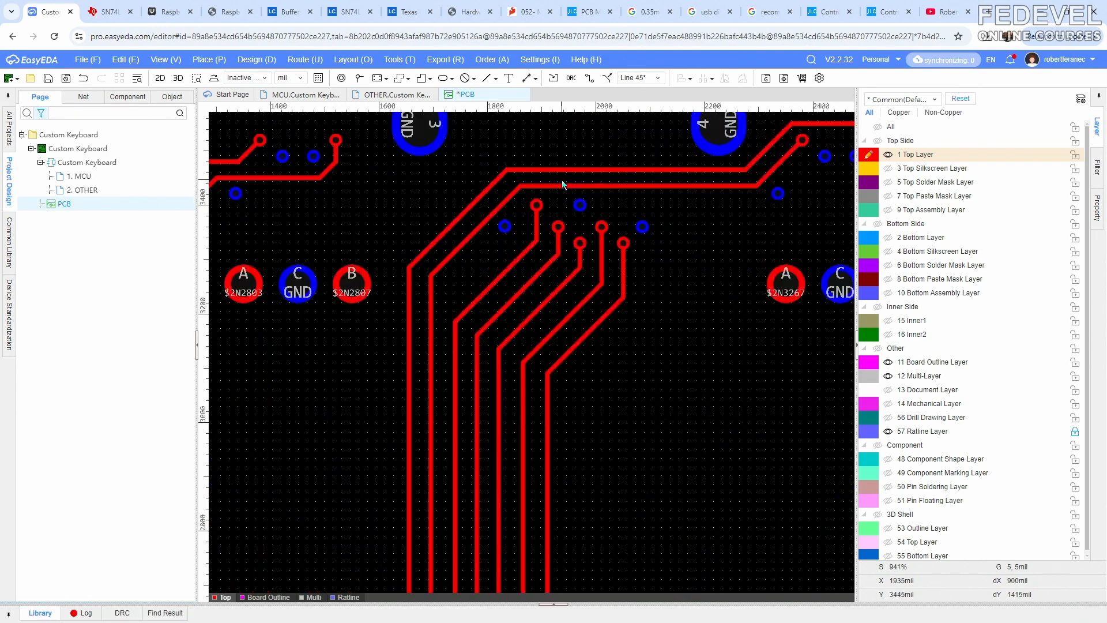
key("shift+s")
left_click(359, 78)
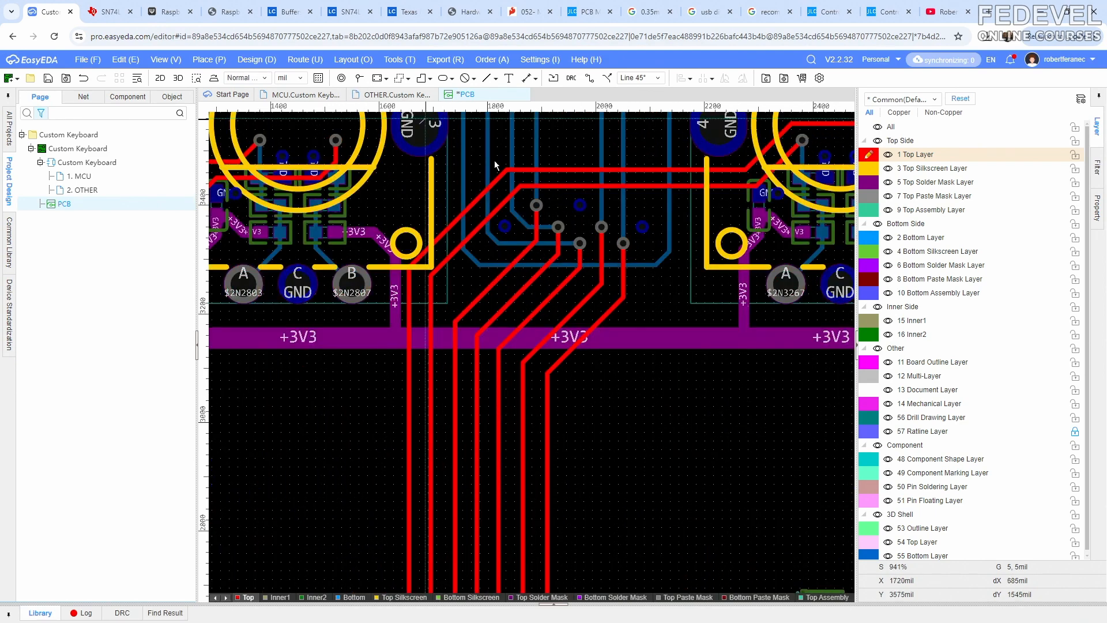
scroll(649, 291, "up", 1)
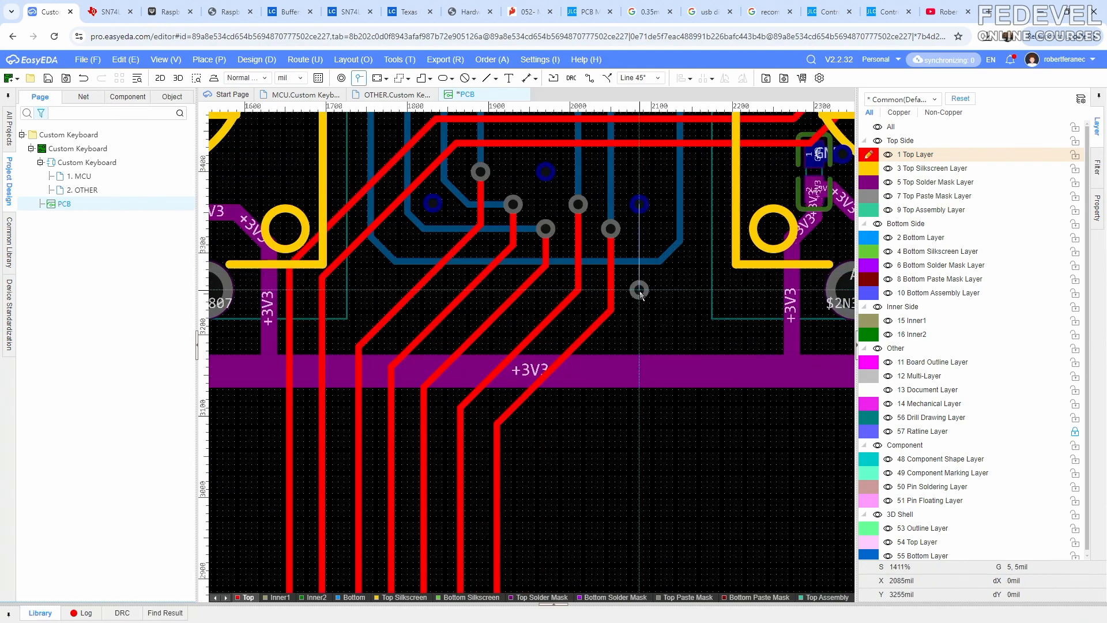
left_click(639, 291)
left_click_drag(640, 292, 371, 288)
left_click(369, 289)
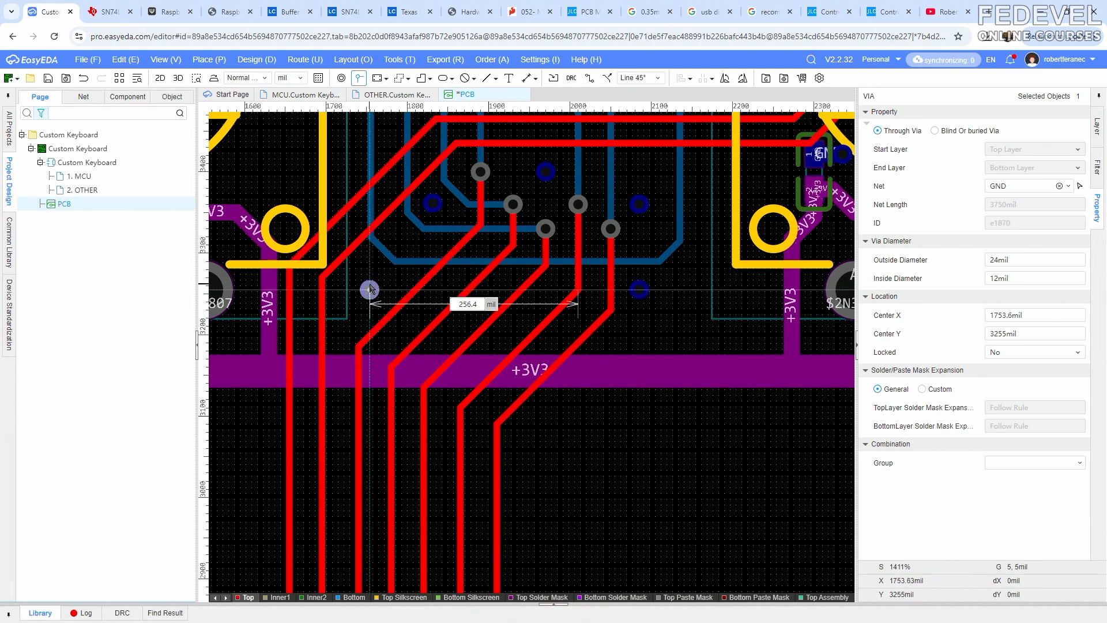
right_click(658, 350)
left_click(656, 339)
Check the top-layer tracks across the switch area once more for signal vias without a nearby GND via
scroll(642, 317, "down", 2)
key("shift+s")
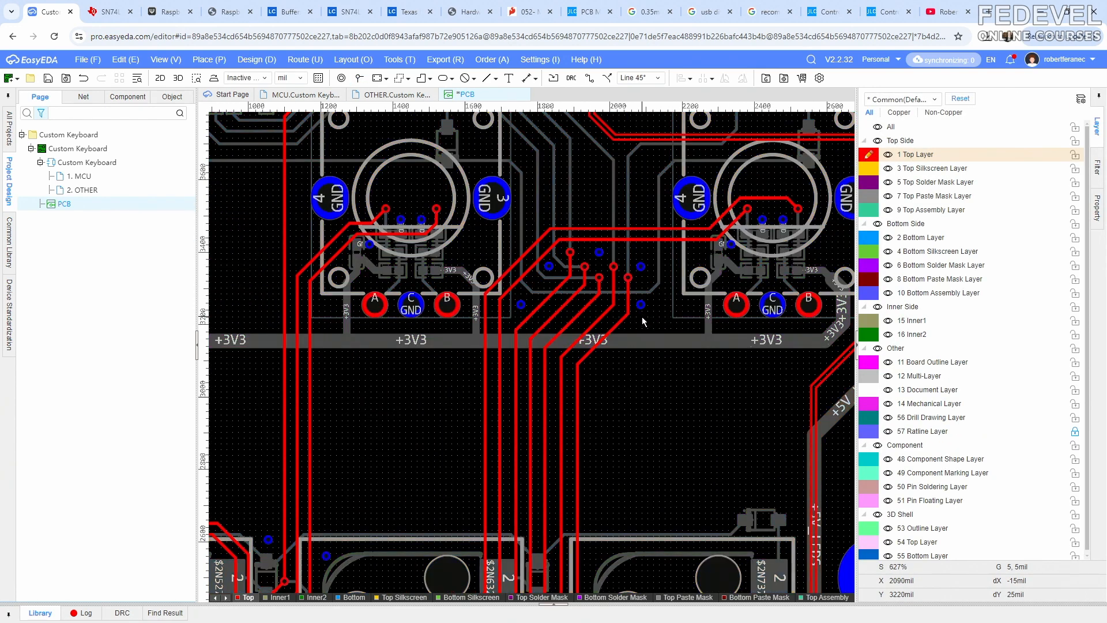
key("shift+s")
scroll(607, 237, "down", 2)
right_click_drag(633, 279, 676, 402)
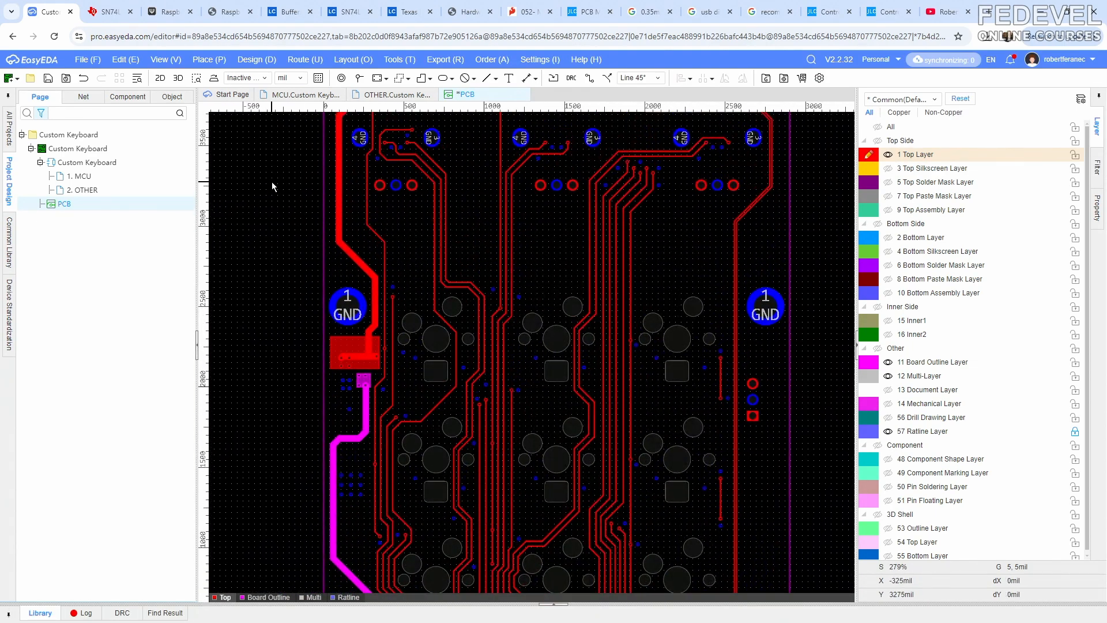
key("shift+s")
key("shift+s")
Make the Bottom Layer active with the whole board in view and save the PCB
left_click(866, 237)
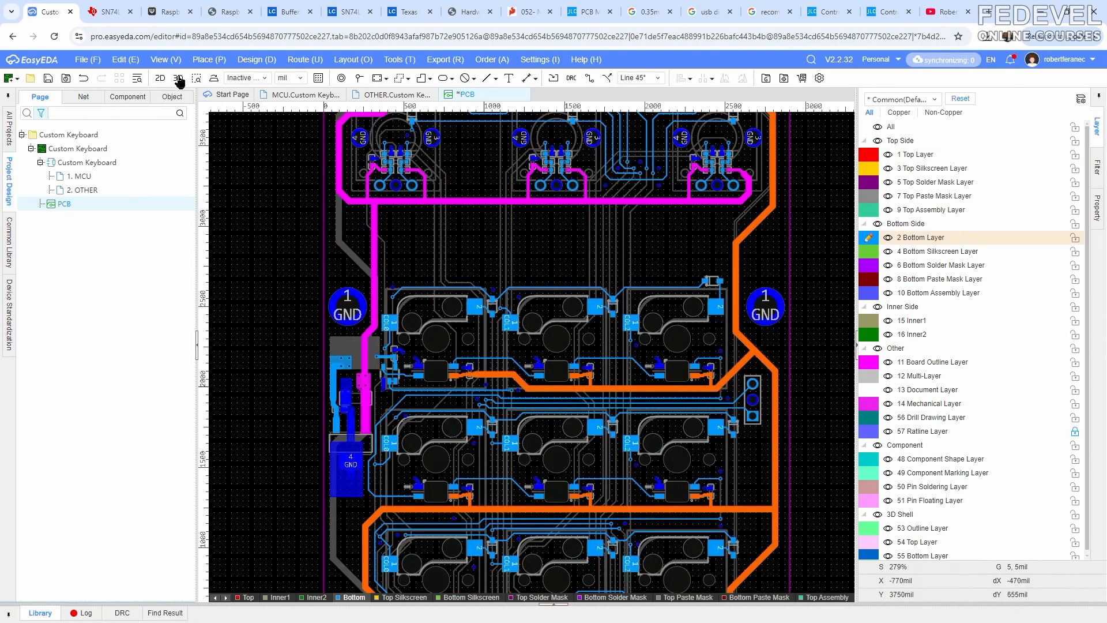
left_click(168, 60)
left_click(186, 161)
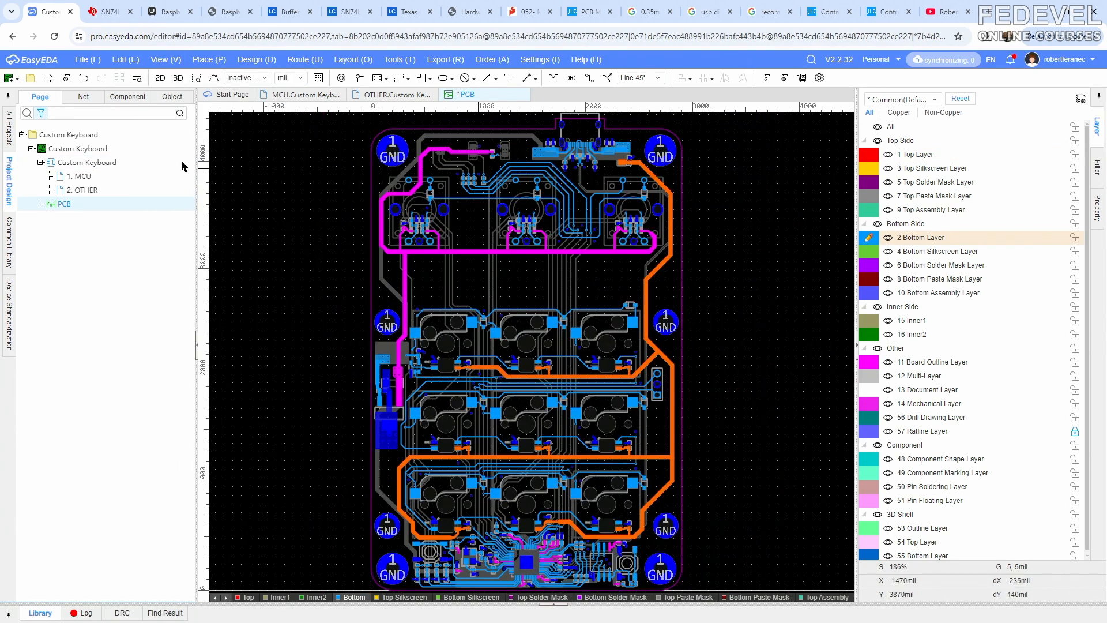
left_click(48, 82)
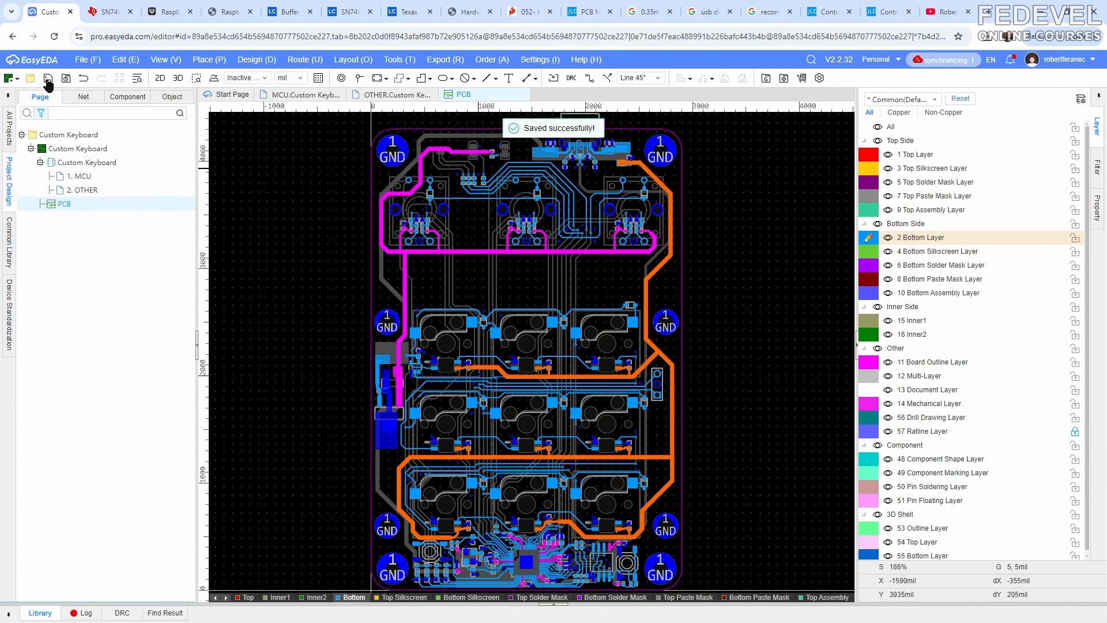
List the board's nets and highlight the CON_USB_N net on the layout
left_click(82, 96)
left_click(24, 144)
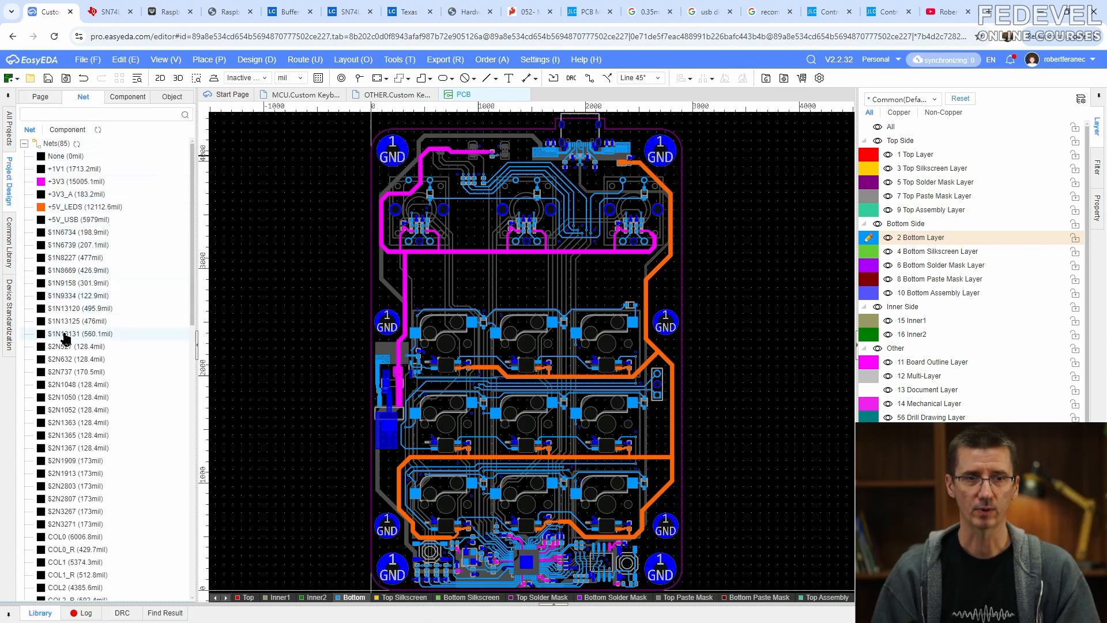
scroll(64, 341, "down", 3)
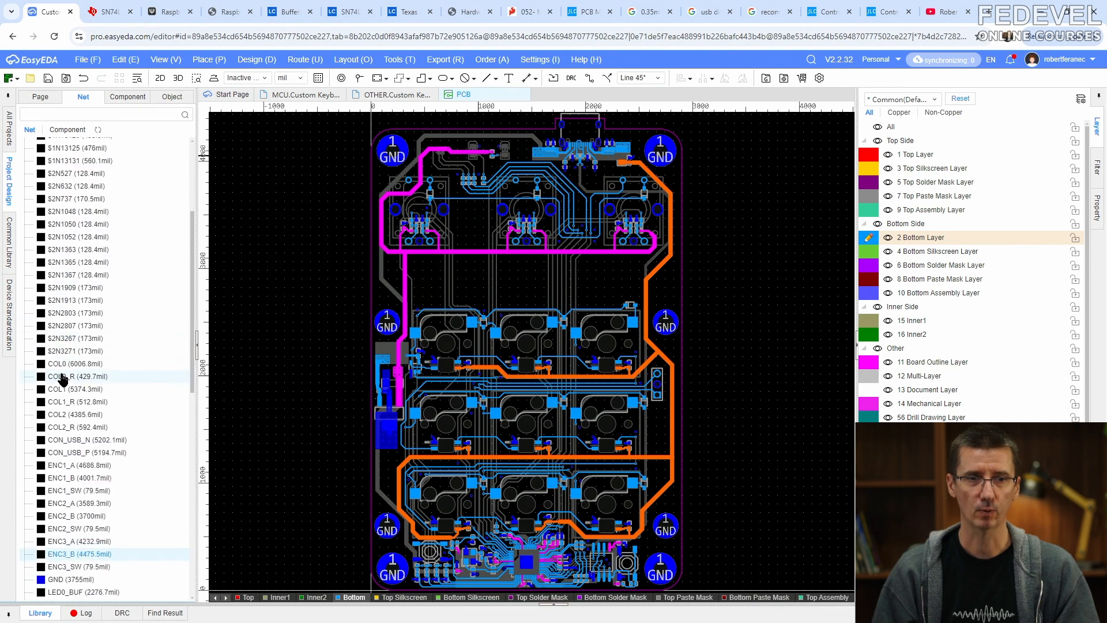
left_click(70, 440)
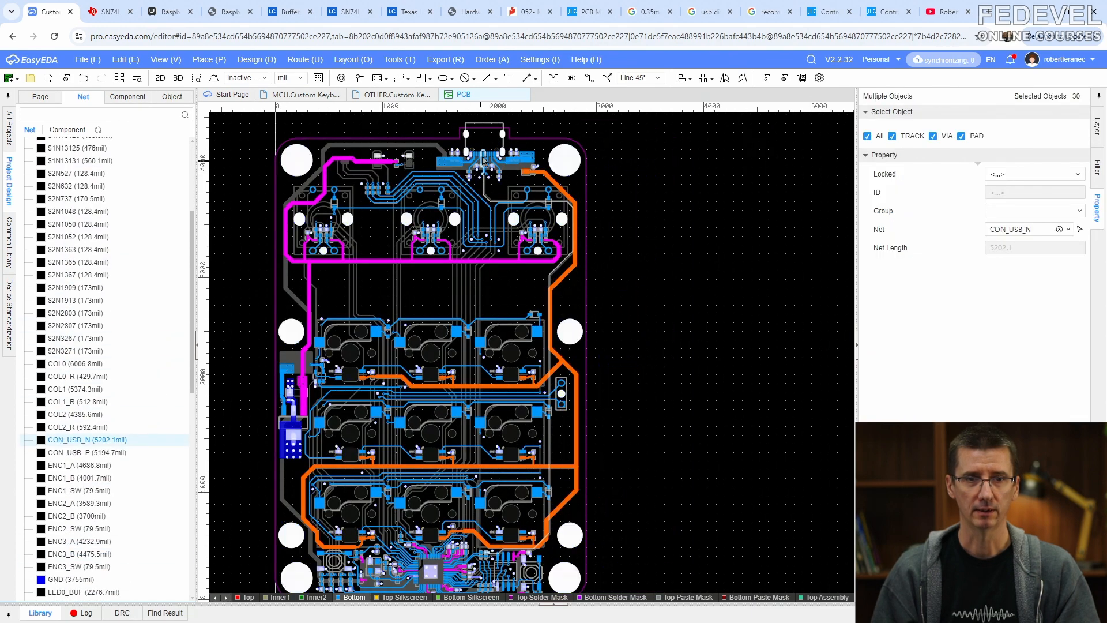
Examine the CON_USB_N routing from the USB connector pads to its layer-change via, with both single-layer and all-layer views
scroll(483, 154, "up", 7)
right_click_drag(491, 237, 486, 293)
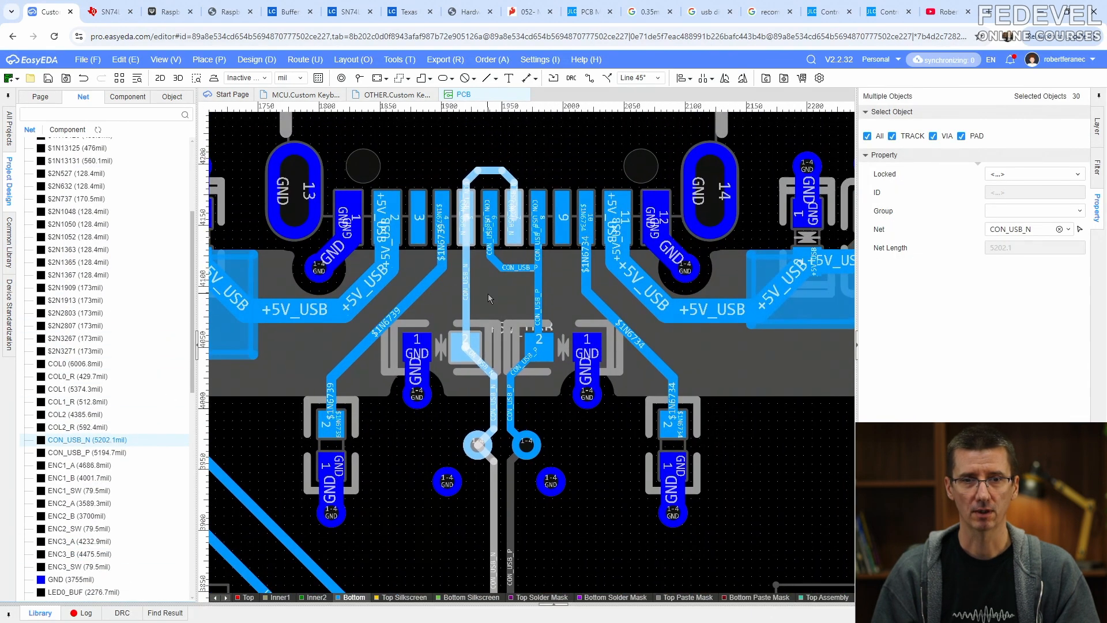
scroll(487, 293, "down", 3)
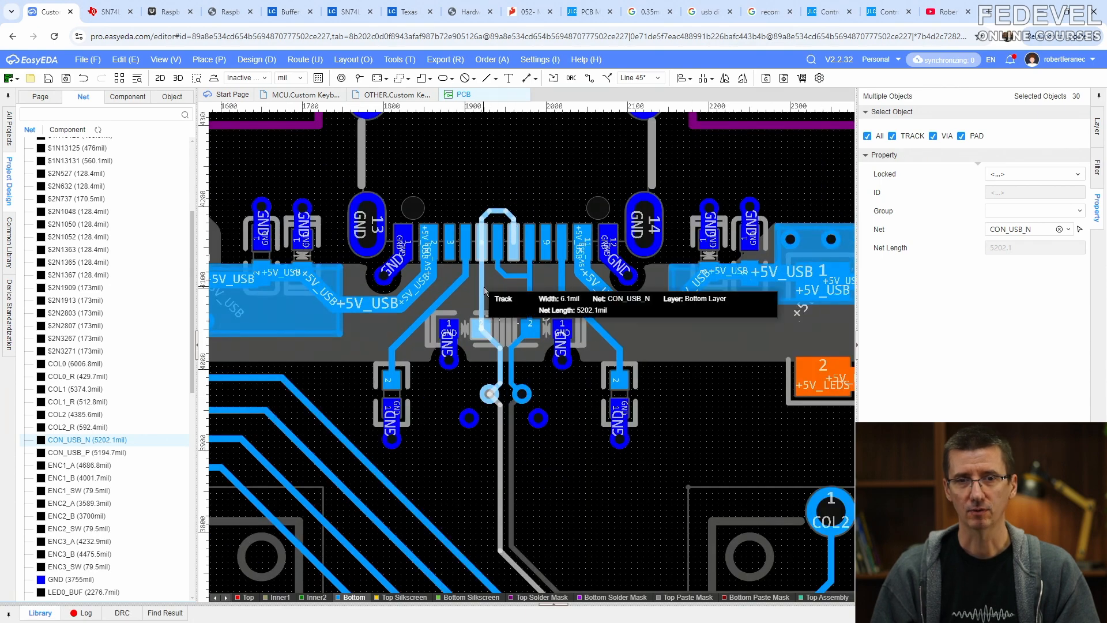
key("shift+s")
key("shift+s")
right_click_drag(491, 303, 498, 245)
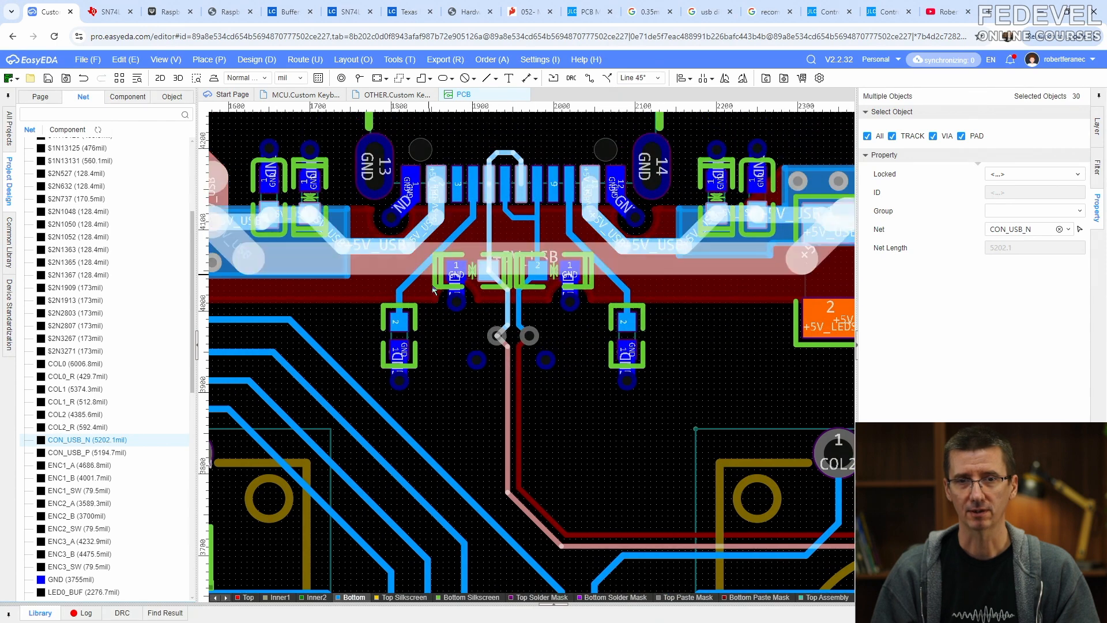
Move the GND via beside the CON_USB_N layer-change via closer to the USB pair, to X 1910 mil, Y 3940 mil
scroll(495, 373, "up", 5)
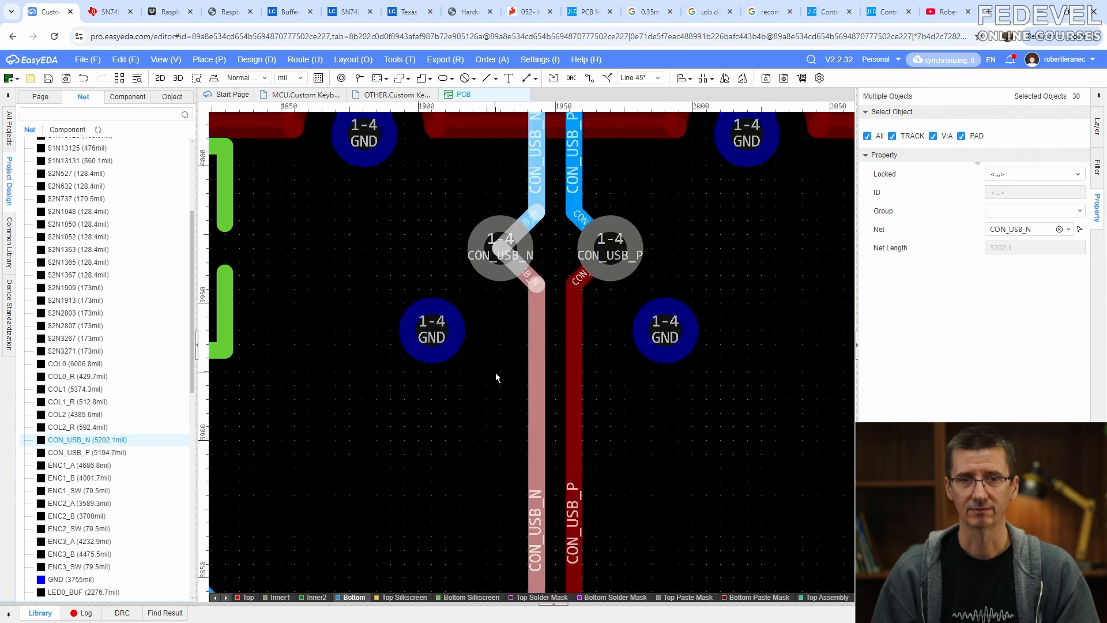
left_click_drag(429, 330, 448, 330)
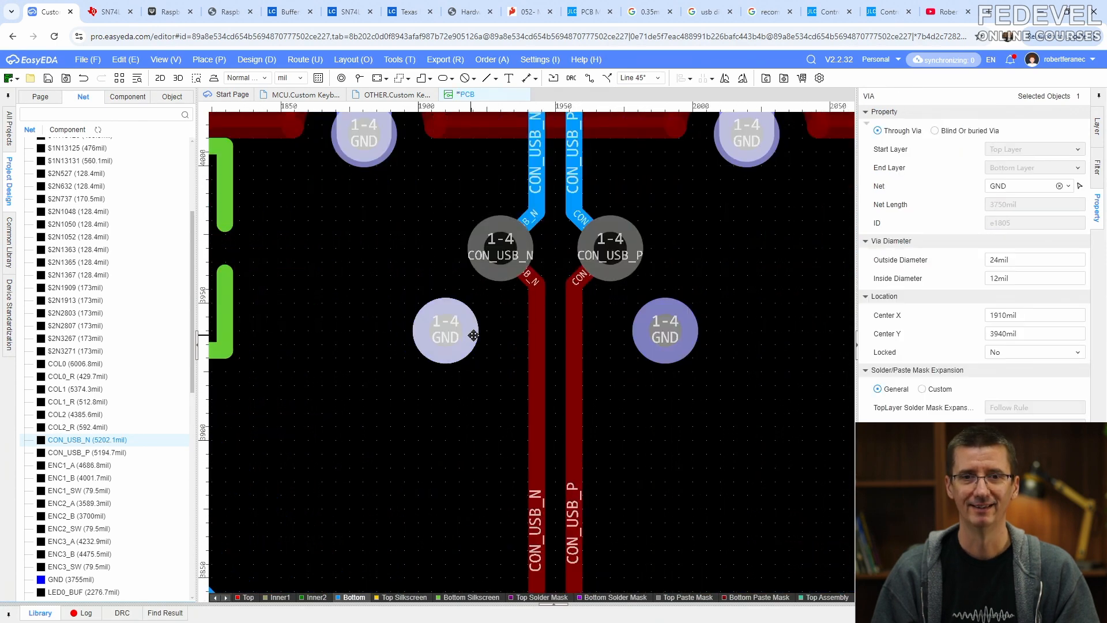
scroll(579, 361, "down", 3)
left_click(579, 362)
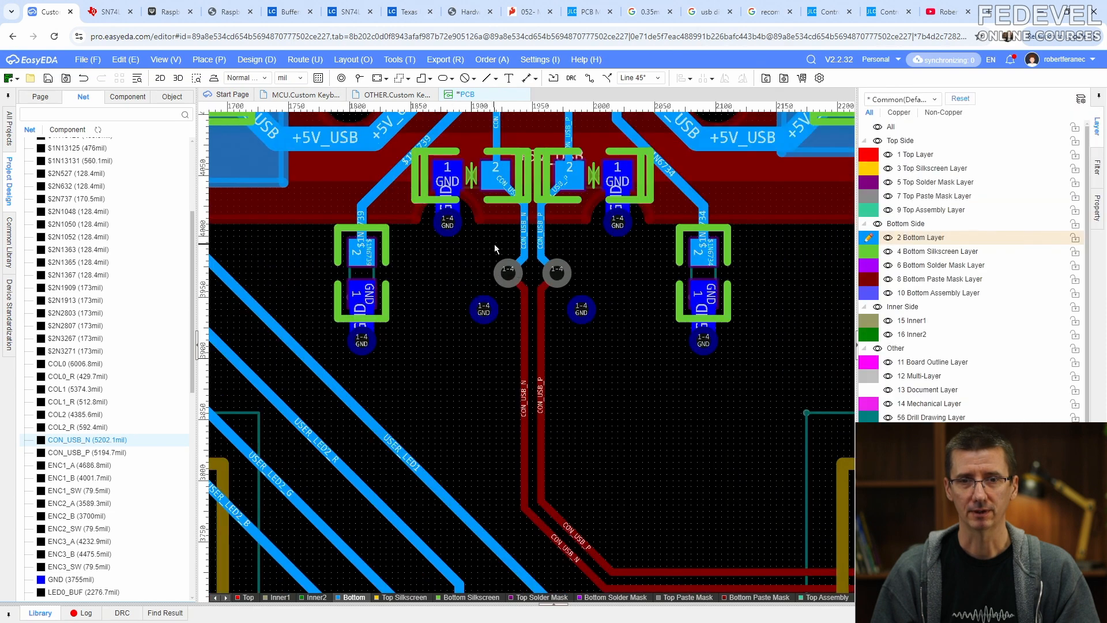
Isolate the Bottom Layer and examine the USB pair between the USB connector and its layer-change vias
scroll(496, 243, "down", 1)
right_click_drag(549, 343, 460, 252)
right_click_drag(499, 286, 438, 262)
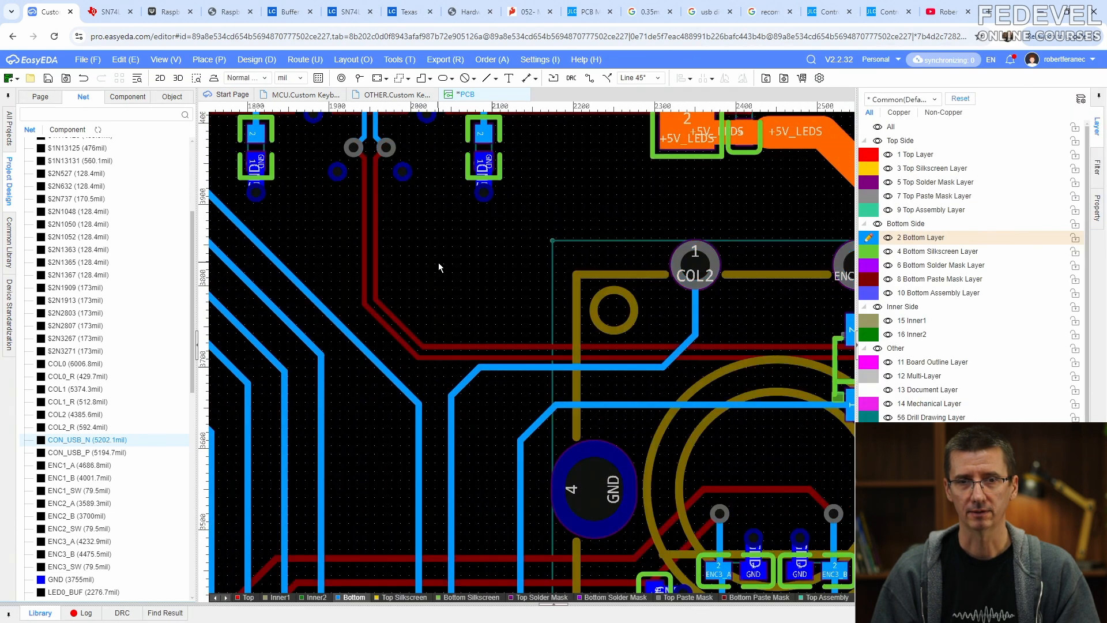
key("shift+s")
right_click_drag(425, 239, 468, 396)
key("shift+s")
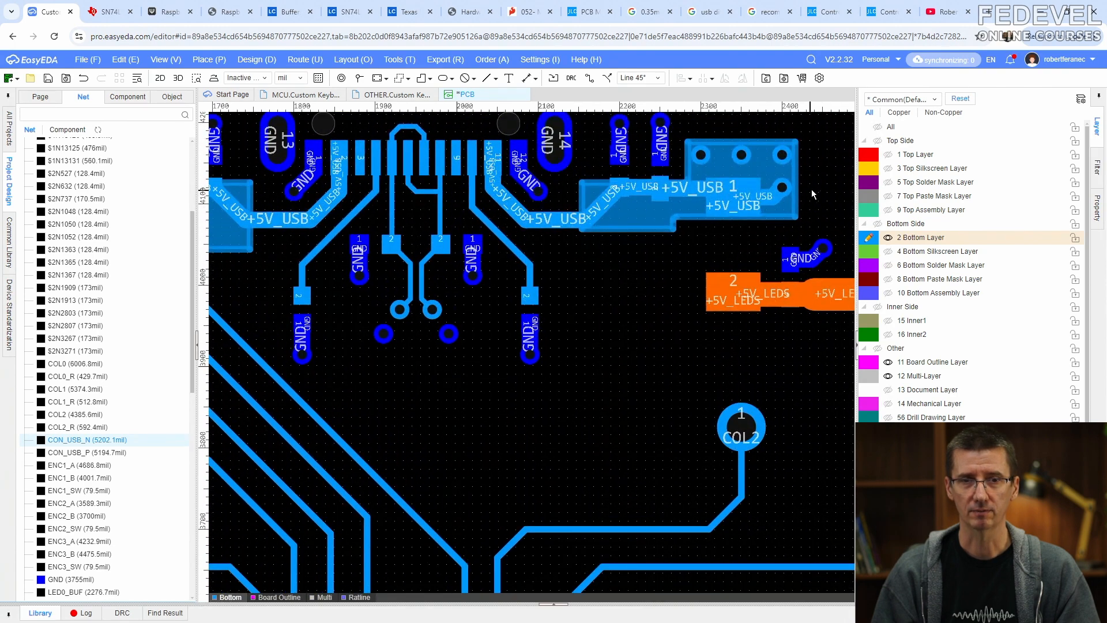
Show only the Top Layer and follow the CON_USB_N and CON_USB_P pair along the board edge to the vias near the MCU
key("t")
scroll(454, 220, "down", 1)
right_click_drag(502, 359, 399, 239)
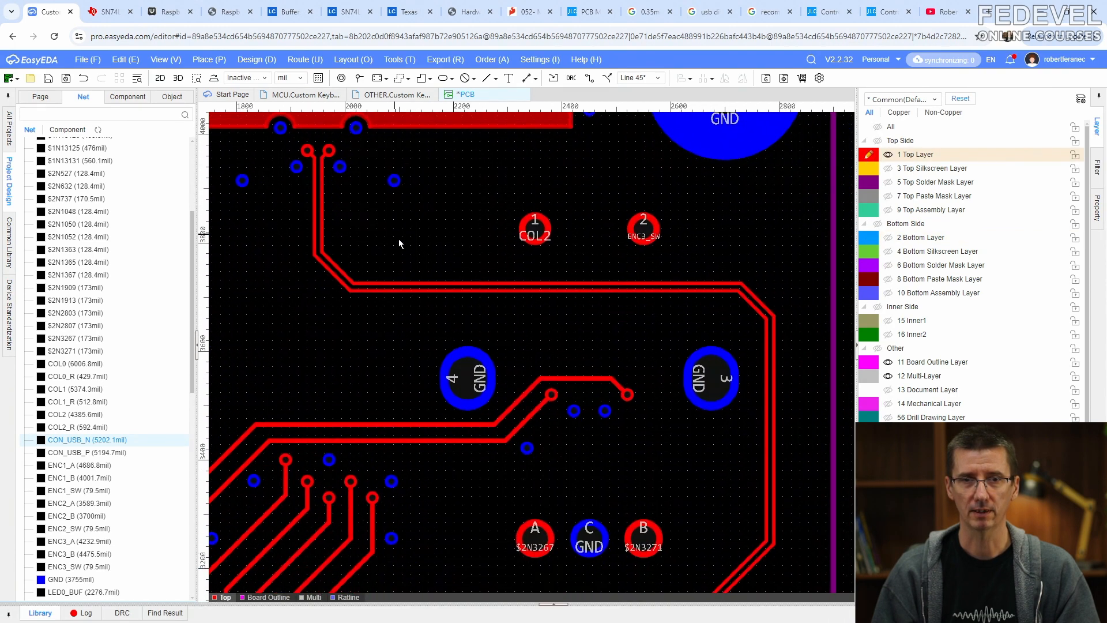
right_click_drag(636, 435, 647, 241)
scroll(648, 240, "down", 1)
right_click_drag(676, 431, 643, 248)
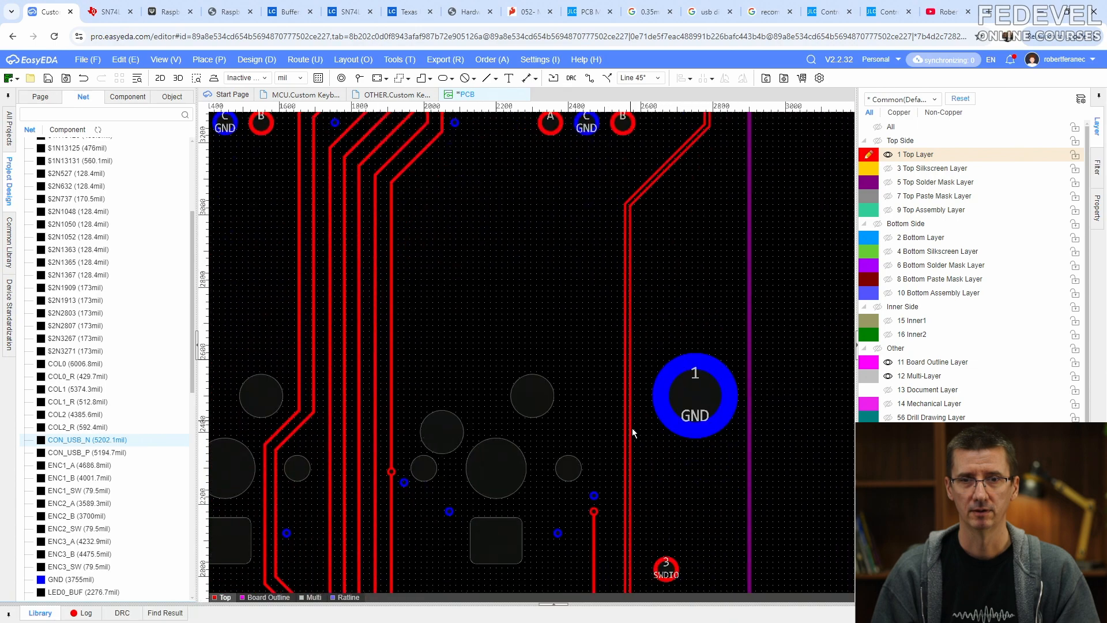
right_click_drag(652, 480, 656, 154)
right_click_drag(650, 490, 659, 140)
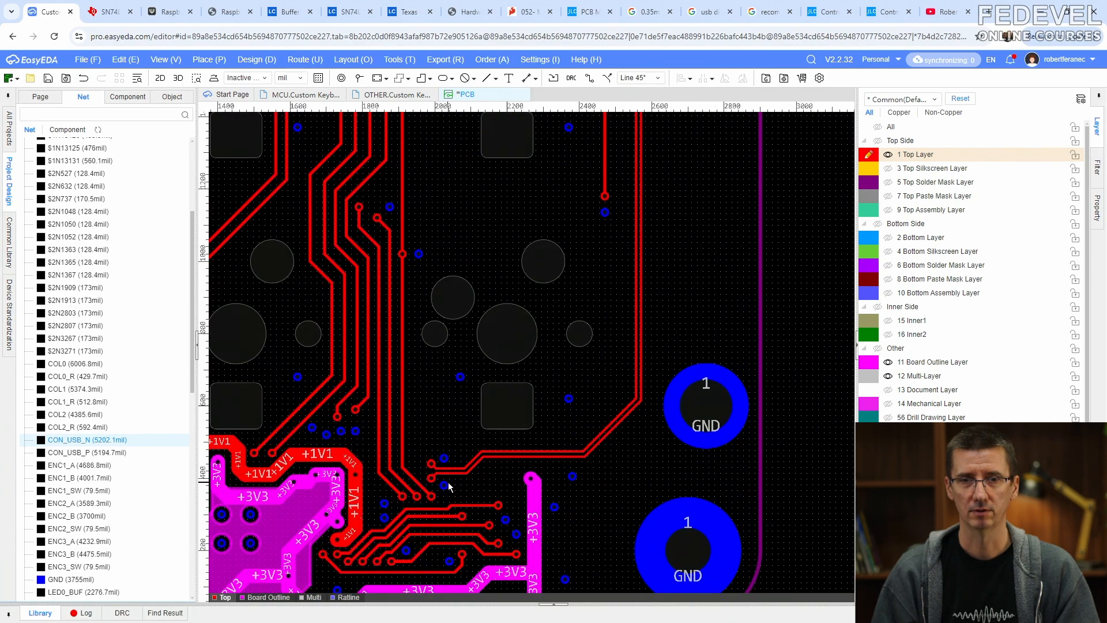
scroll(453, 482, "up", 3)
scroll(490, 369, "down", 1)
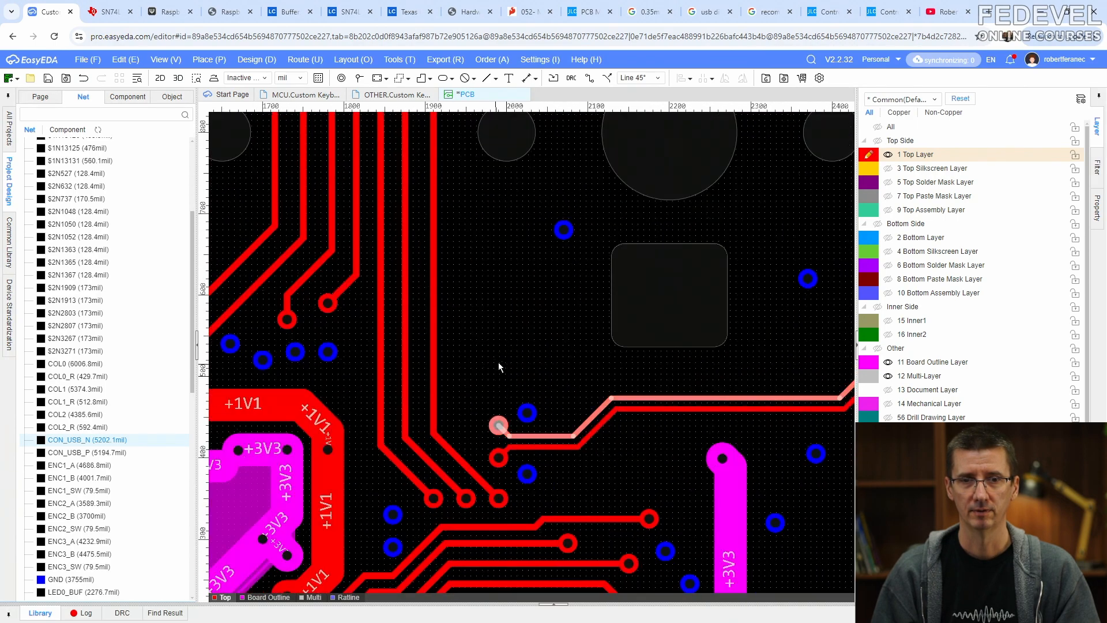
Make the Bottom Layer active and examine USB_N and USB_P from the series resistors to the MCU pins
left_click(866, 239)
scroll(471, 396, "up", 3)
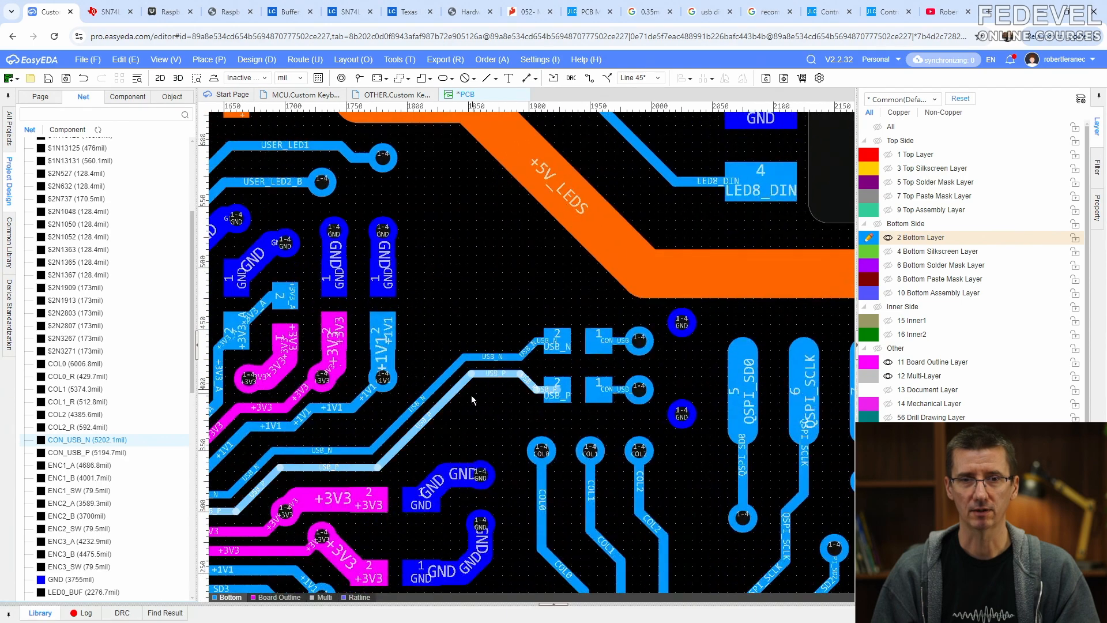
right_click_drag(443, 437, 662, 322)
scroll(538, 361, "up", 1)
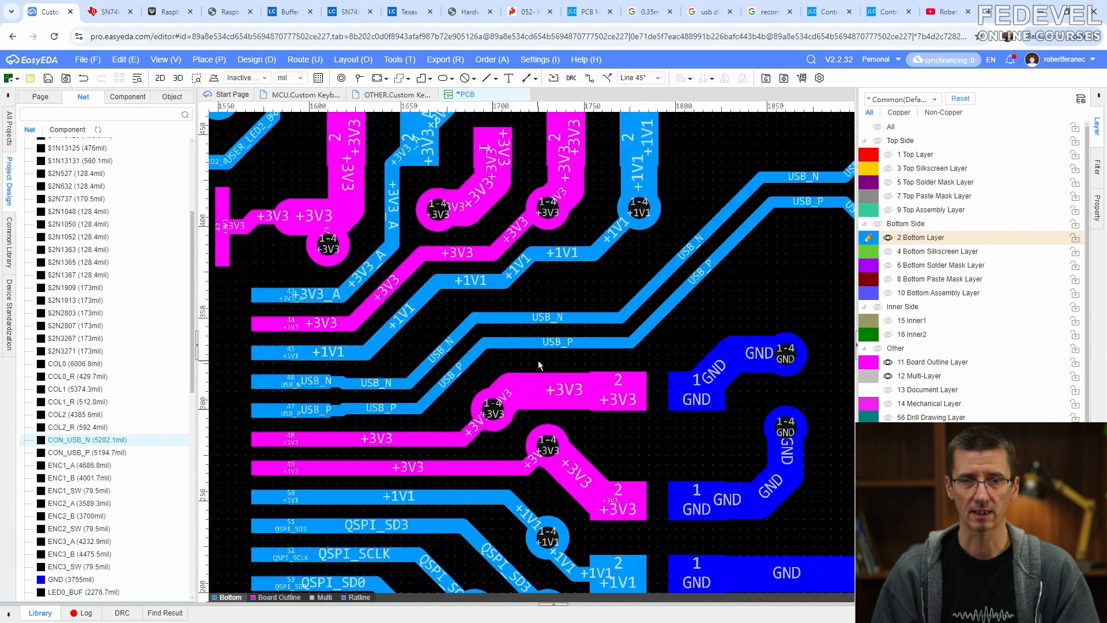
scroll(538, 361, "down", 2)
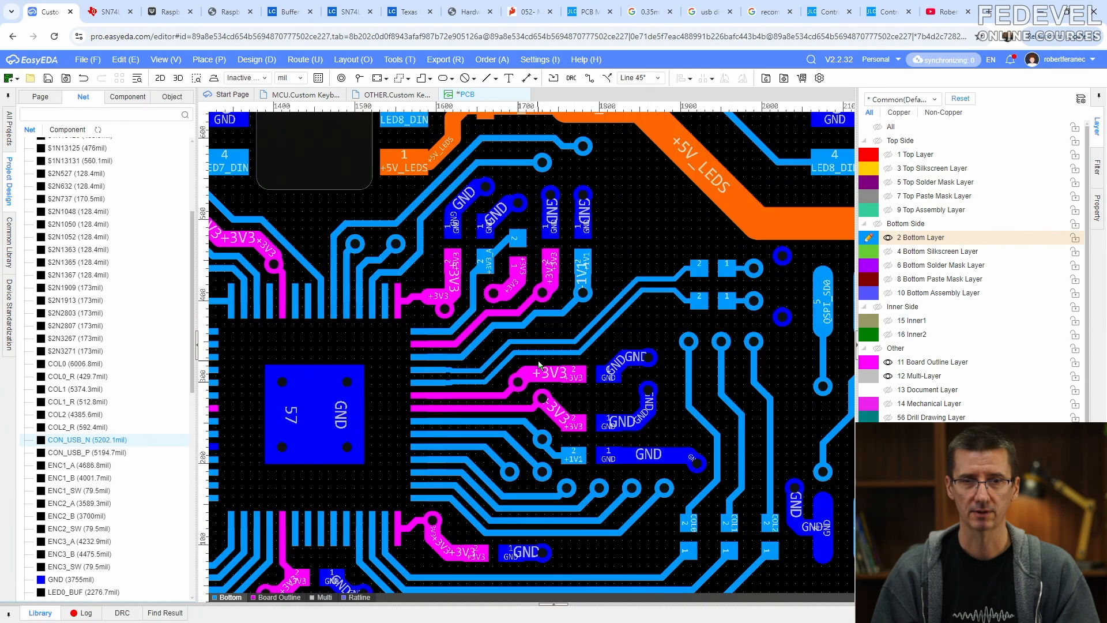
Highlight the CON_USB_P and QSPI_SCLK nets in turn and examine the QSPI_SCLK routing on the Bottom Layer
left_click(73, 452)
scroll(73, 459, "down", 4)
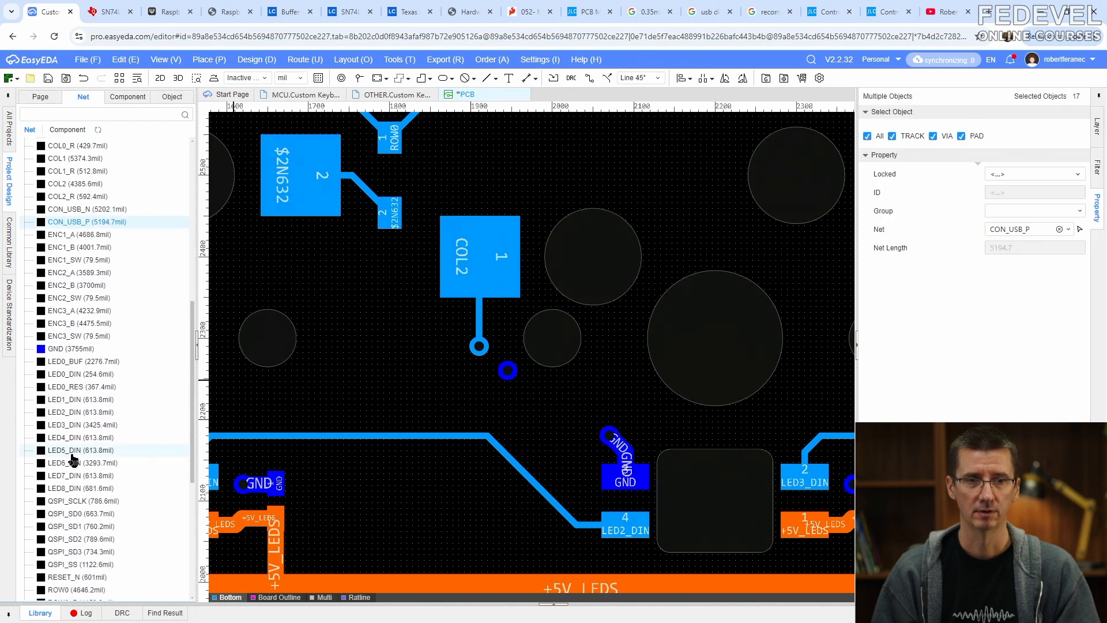
left_click(73, 500)
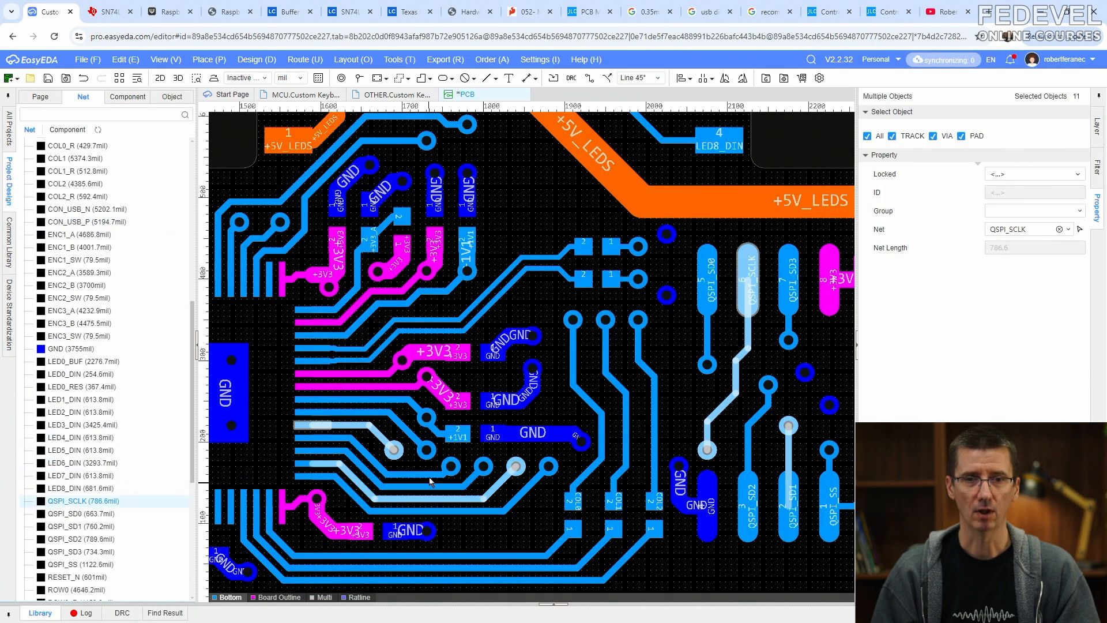
scroll(402, 400, "up", 3)
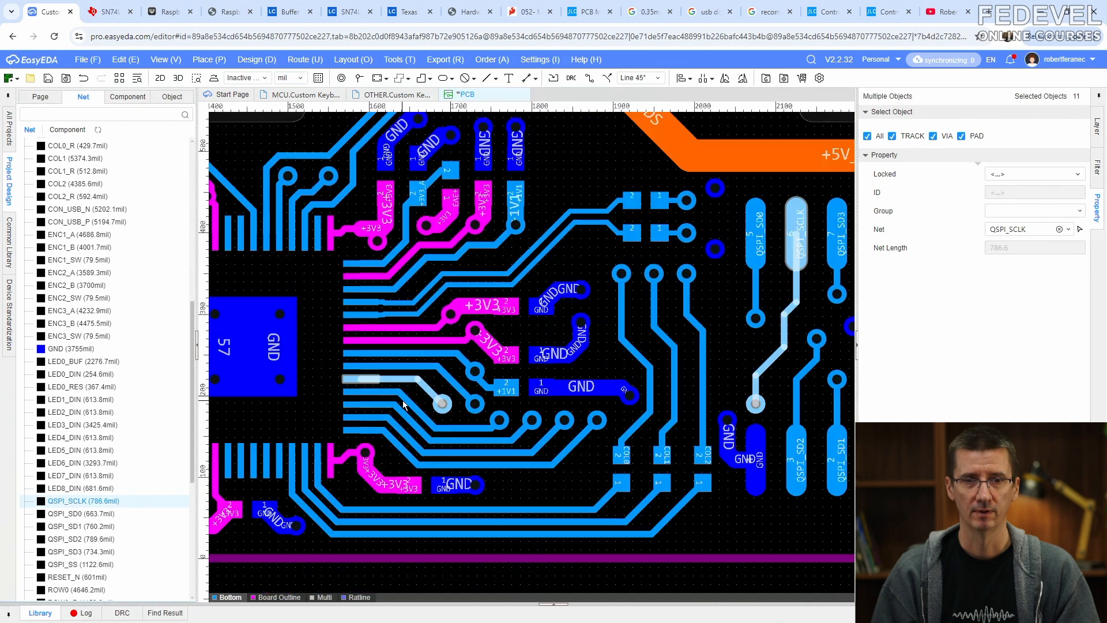
scroll(402, 400, "down", 3)
On the Top Layer, shift the long QSPI_SCLK segment and its diagonal near the flash-side via farther away from the other QSPI tracks
key("t")
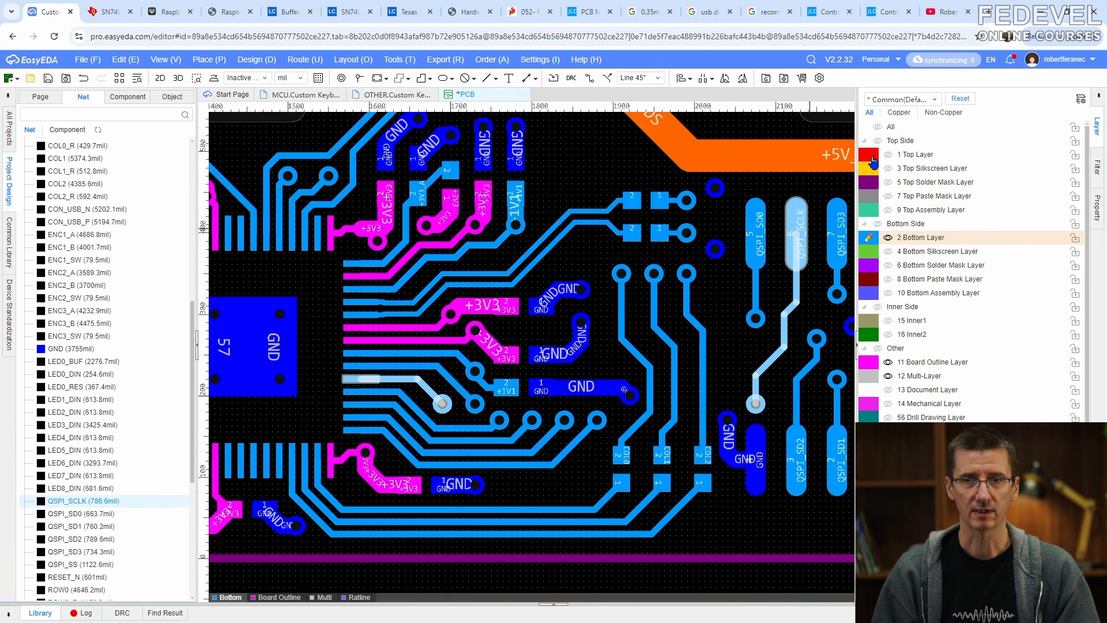
scroll(464, 413, "up", 4)
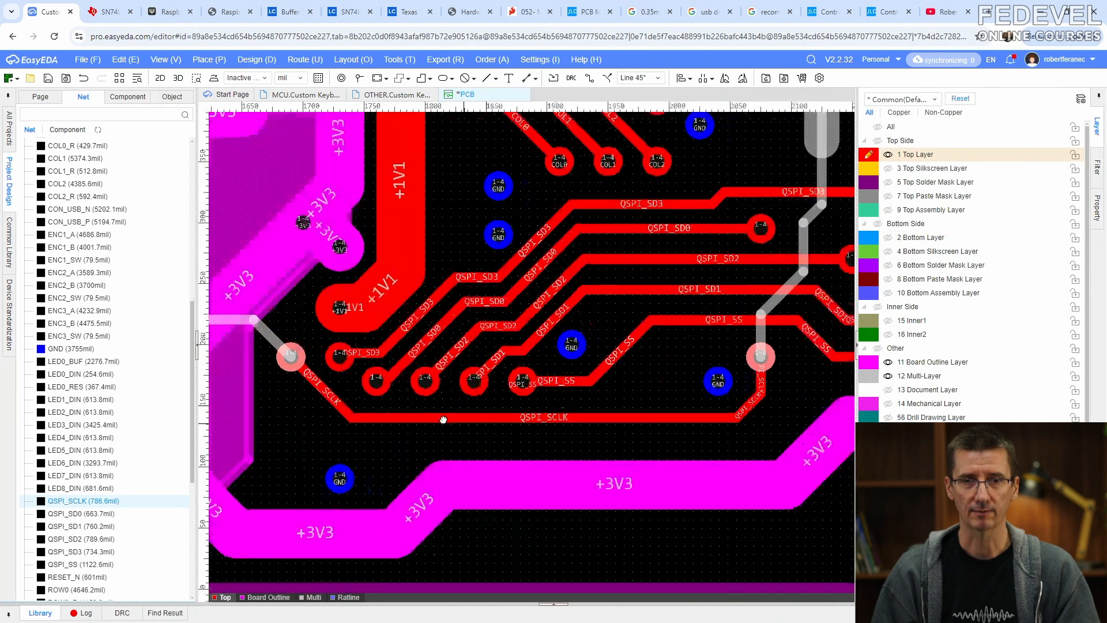
left_click_drag(460, 414, 461, 420)
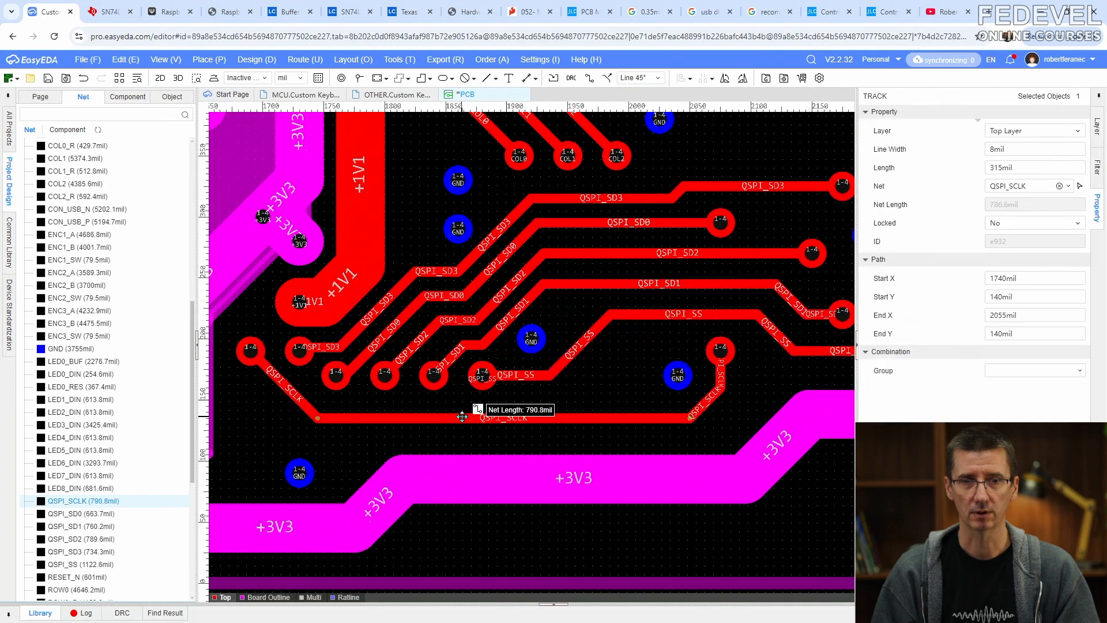
left_click(708, 402)
left_click_drag(707, 402, 709, 407)
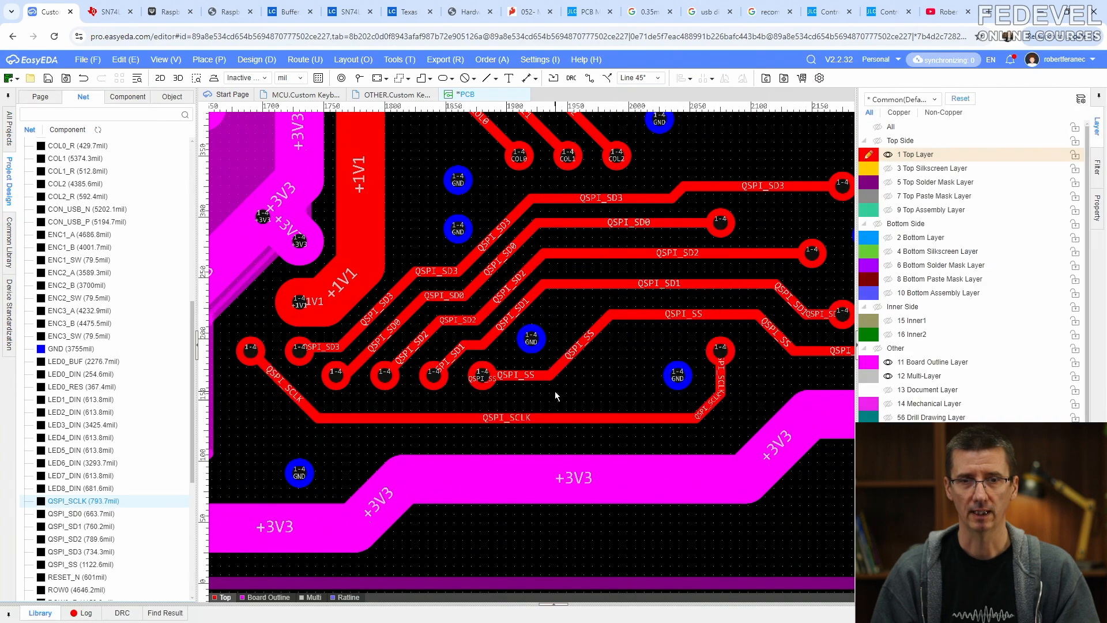
Return to the Bottom Layer, highlight the RESET_N net and examine its spacing to the neighbouring tracks beside the MCU
scroll(530, 395, "down", 2)
right_click_drag(530, 398, 467, 436)
key("b")
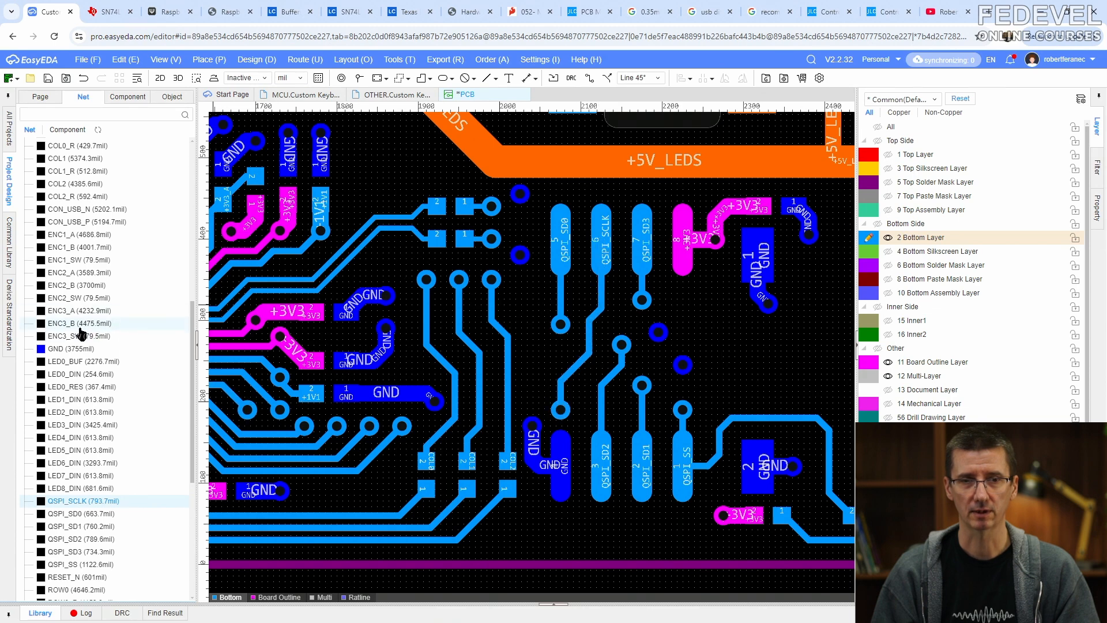
scroll(73, 506, "down", 4)
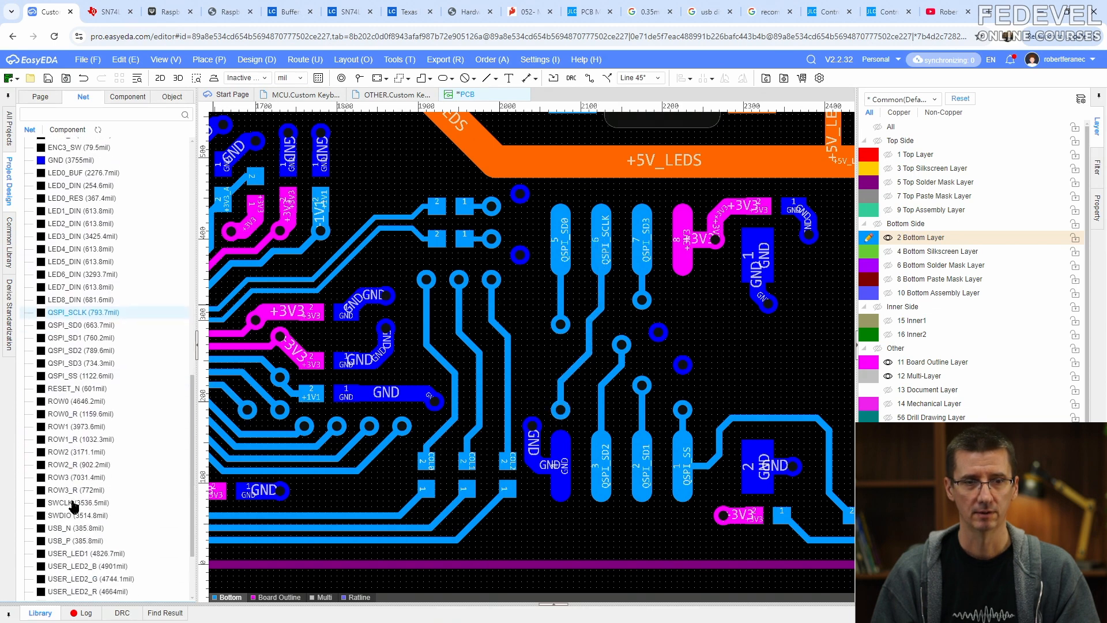
left_click(73, 346)
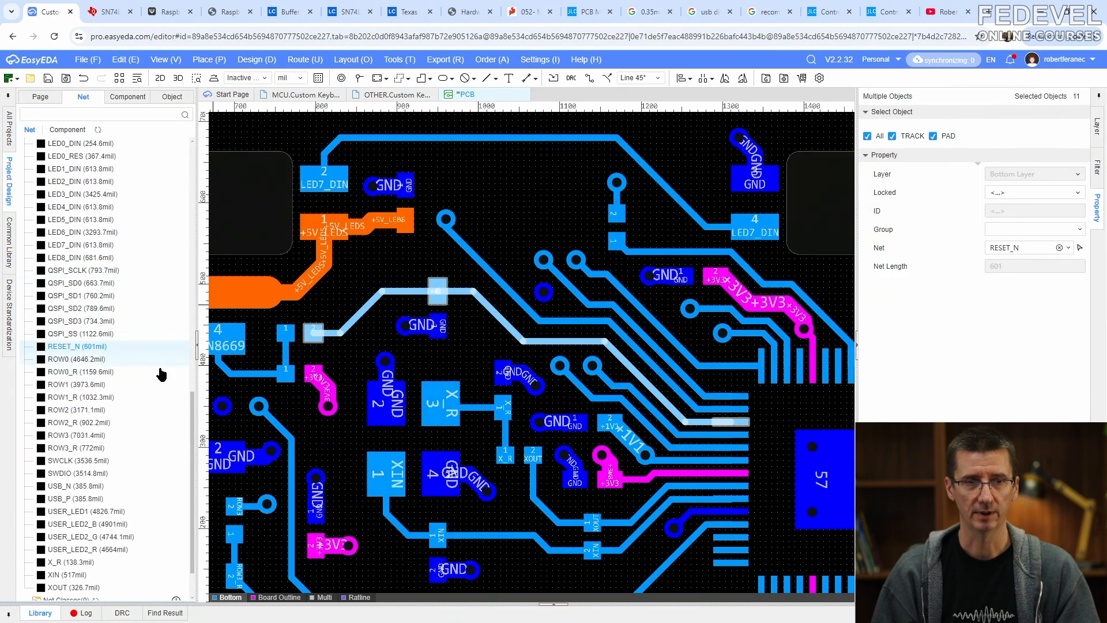
scroll(673, 373, "up", 4)
right_click_drag(700, 363, 605, 428)
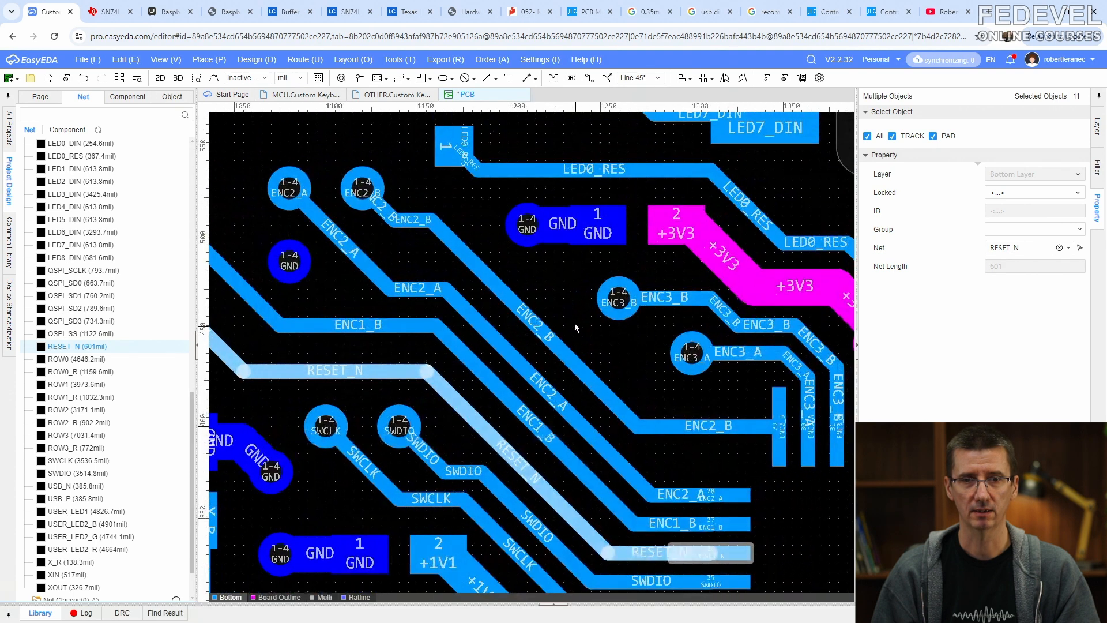
Shift the diagonal segments of the ENC2_B and ENC2_A tracks toward the MCU to open up spacing from the neighbouring tracks
left_click(553, 325)
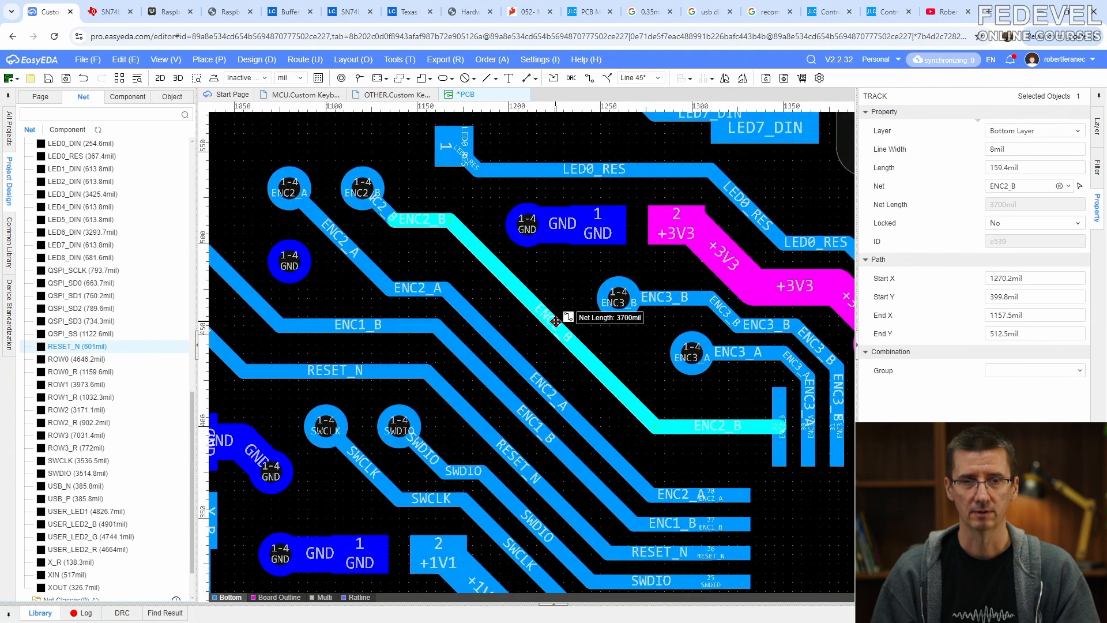
left_click(538, 371)
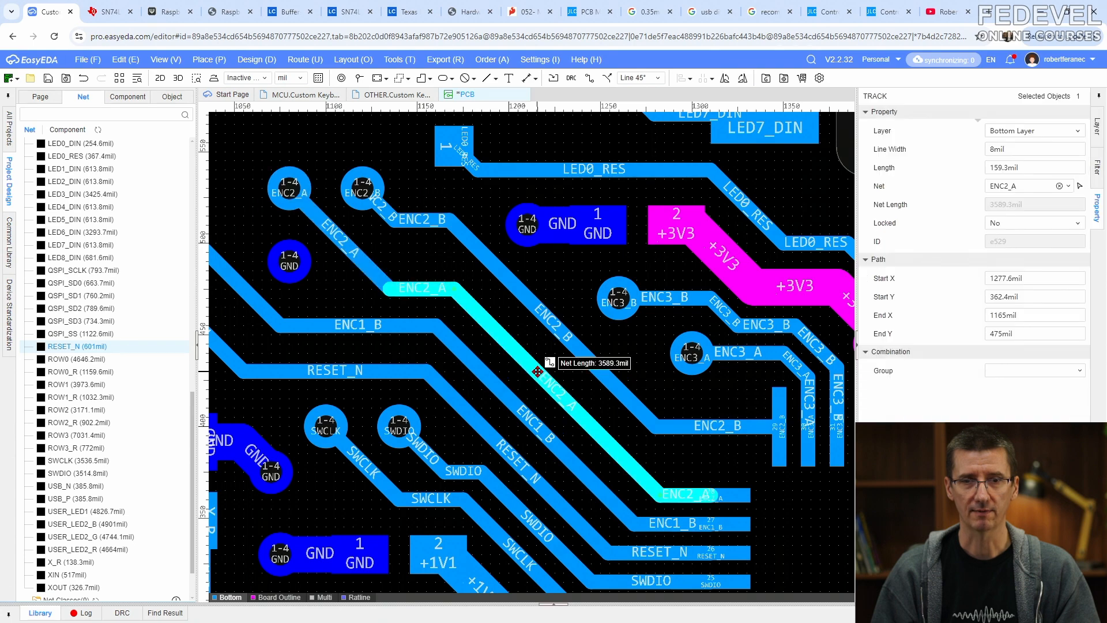
left_click(633, 418)
right_click_drag(633, 419, 609, 283)
scroll(649, 337, "up", 2)
scroll(649, 337, "down", 2)
right_click_drag(665, 330, 629, 316)
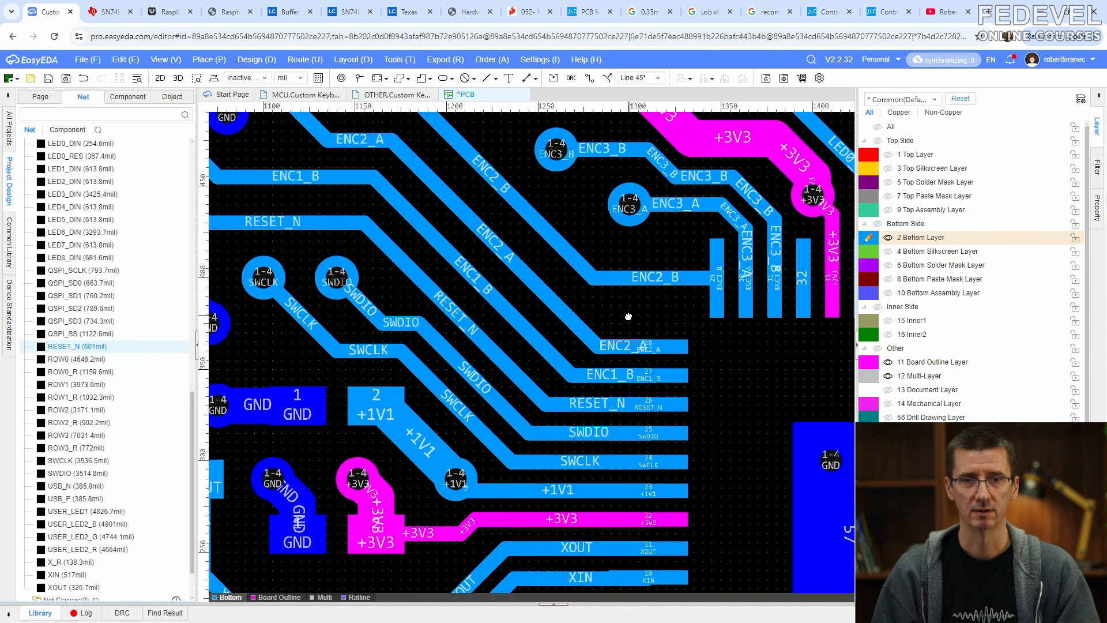
Adjust the ENC2_A diagonal again and shift the ENC1_B and RESET_N diagonals toward the MCU to even out the track spacing
left_click(536, 276)
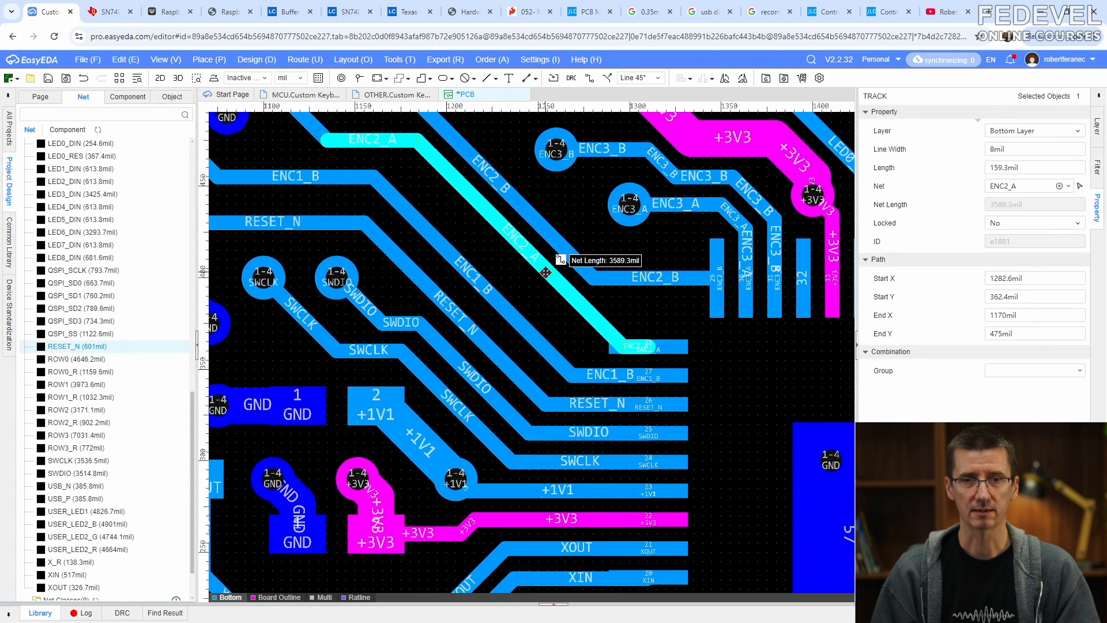
left_click(520, 283)
left_click(502, 292)
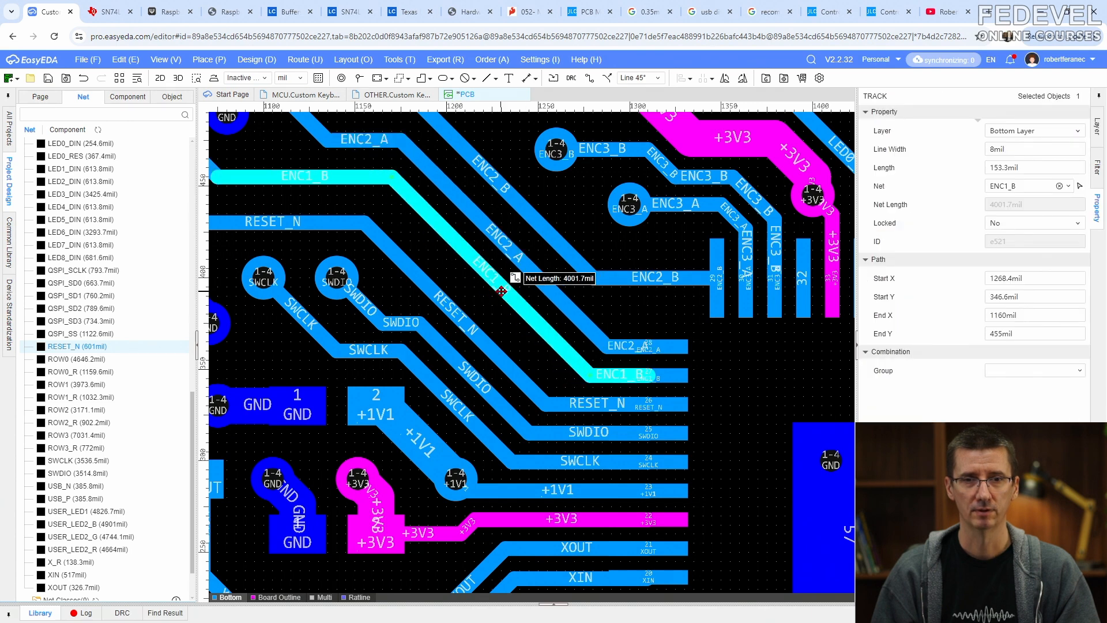
left_click(460, 309)
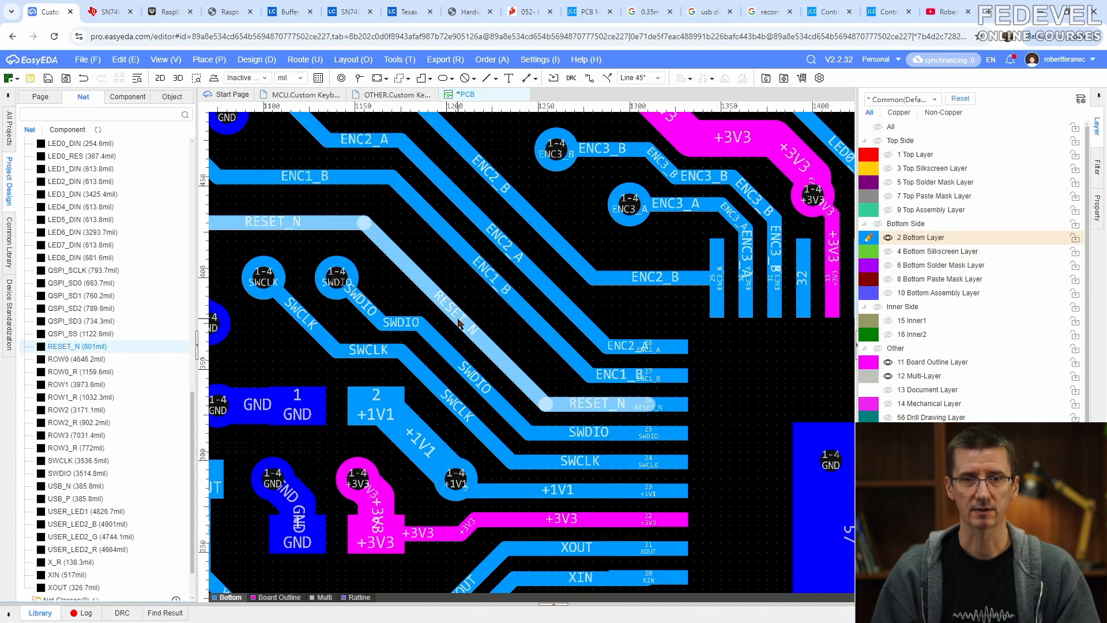
left_click(467, 312)
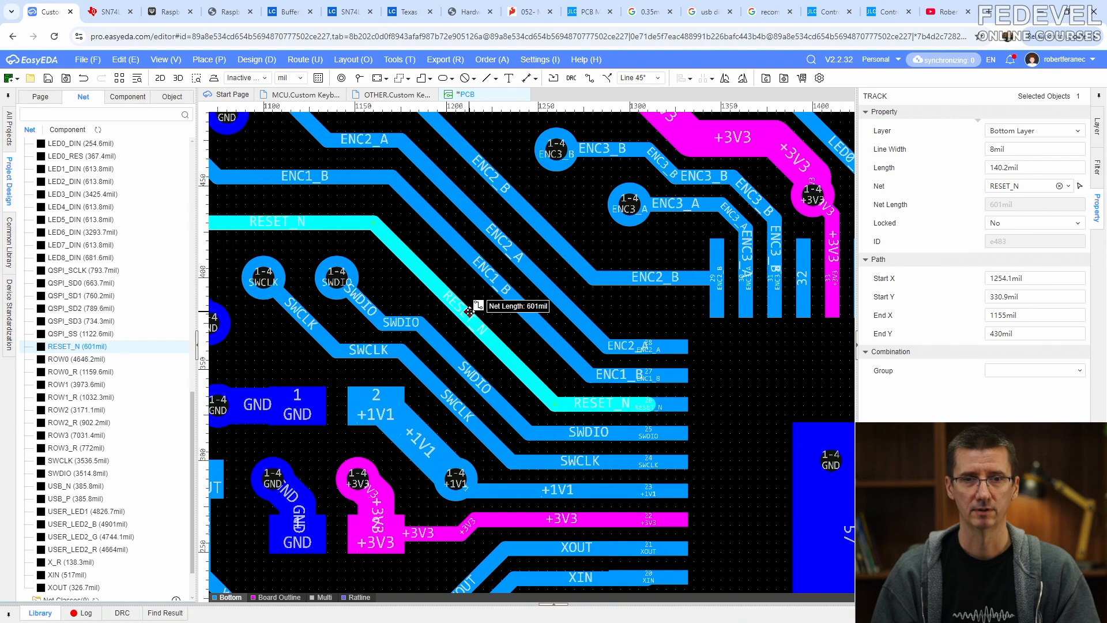
left_click(473, 311)
Examine the respaced tracks and follow RESET_N on the Bottom Layer from the MCU to its resistor and back
right_click_drag(474, 312, 591, 375)
left_click(514, 387)
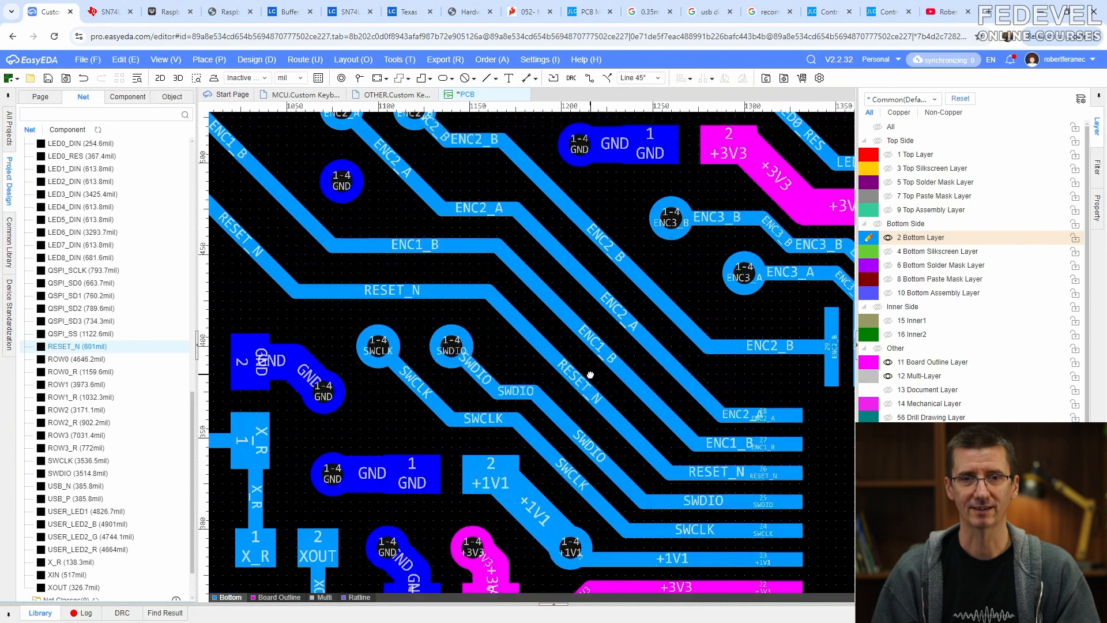
scroll(590, 375, "down", 2)
scroll(430, 325, "up", 1)
right_click_drag(426, 330, 738, 298)
mouse_move(352, 363)
right_mouse_down()
mouse_move(639, 347)
mouse_move(362, 357)
right_mouse_up()
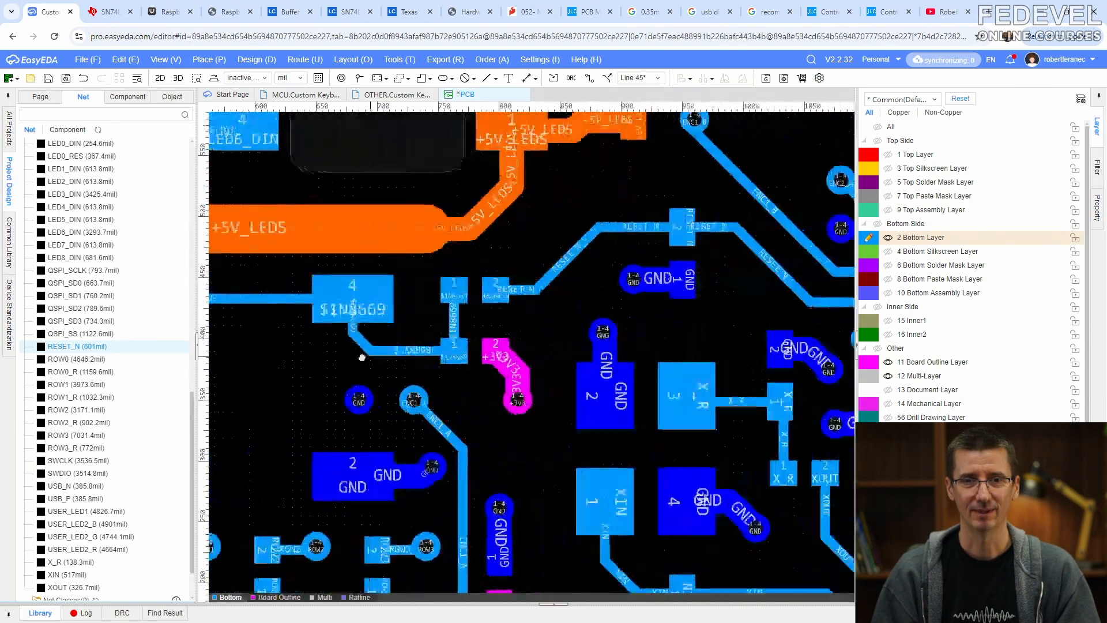
right_click_drag(669, 318, 368, 312)
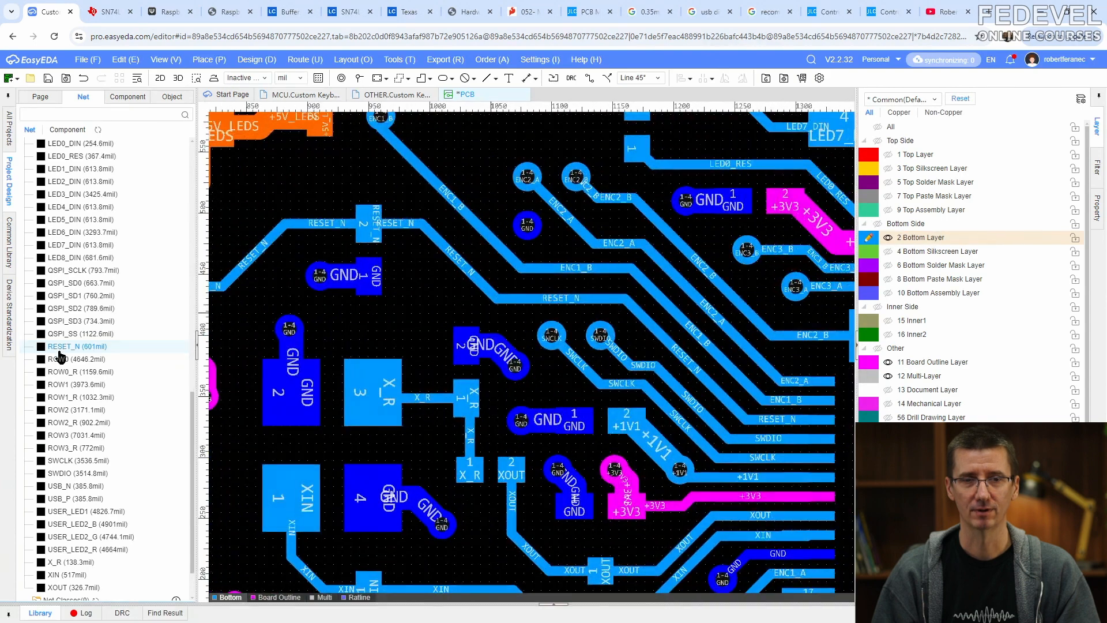
Highlight the SWCLK net and examine its route on the Top Layer and the Bottom Layer between the MCU and the debug header
left_click(66, 460)
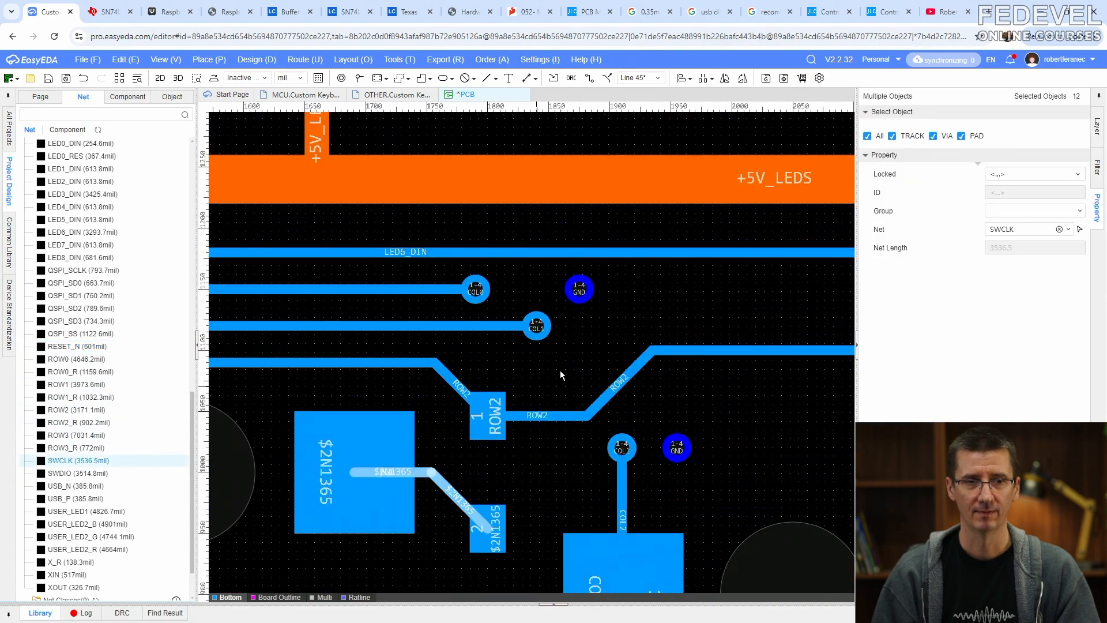
scroll(576, 357, "down", 3)
right_click_drag(598, 342, 581, 346)
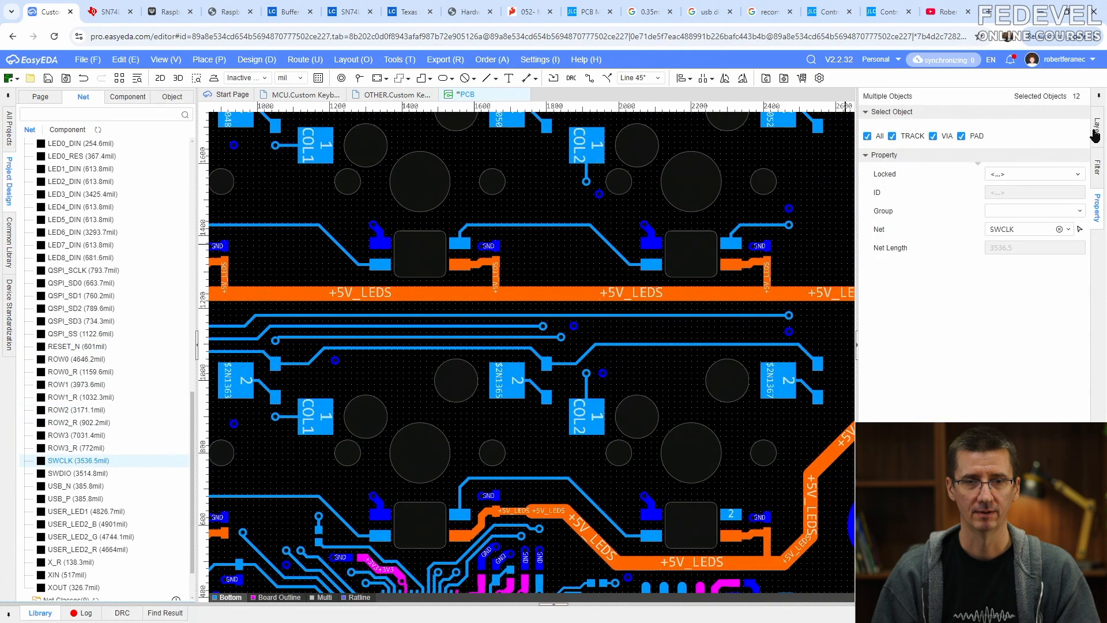
left_click(1095, 133)
left_click(868, 156)
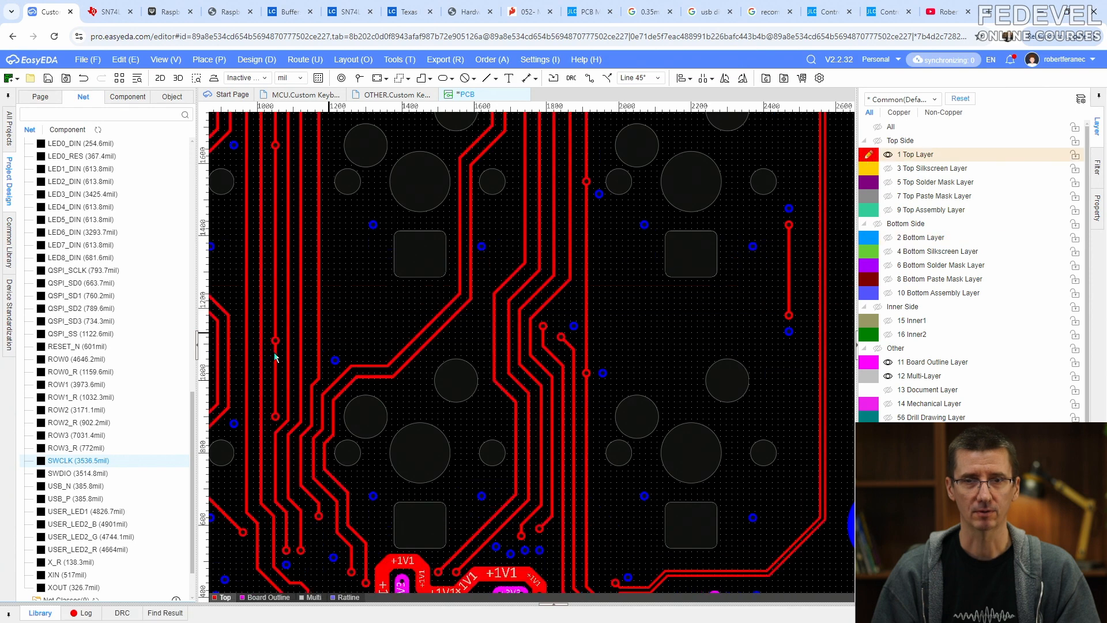
left_click(86, 461)
scroll(419, 398, "down", 2)
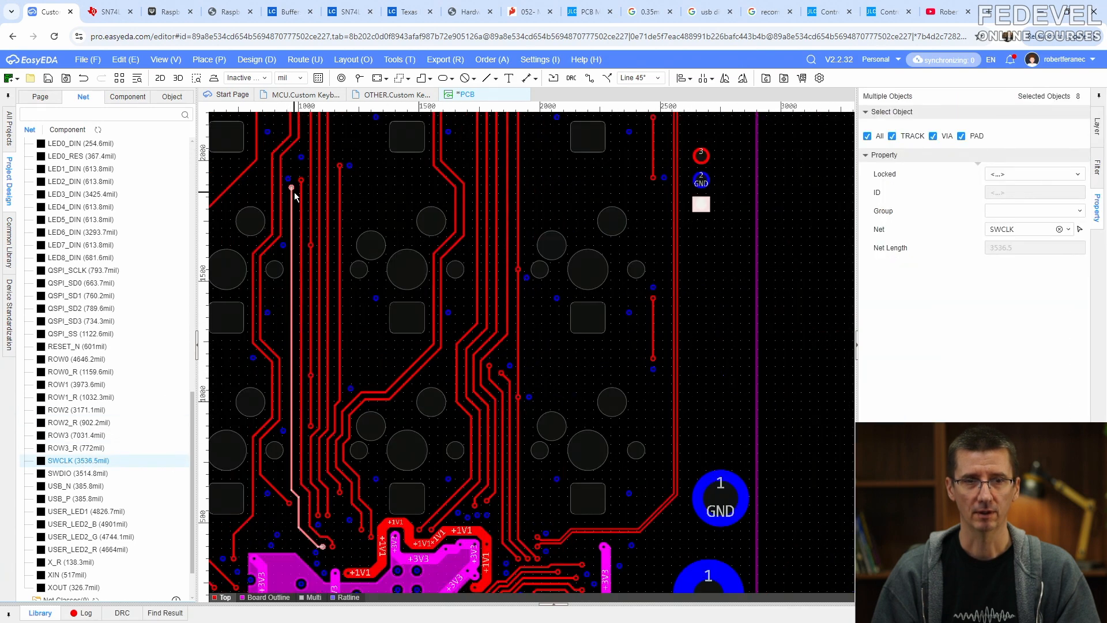
left_click(1097, 130)
left_click(870, 237)
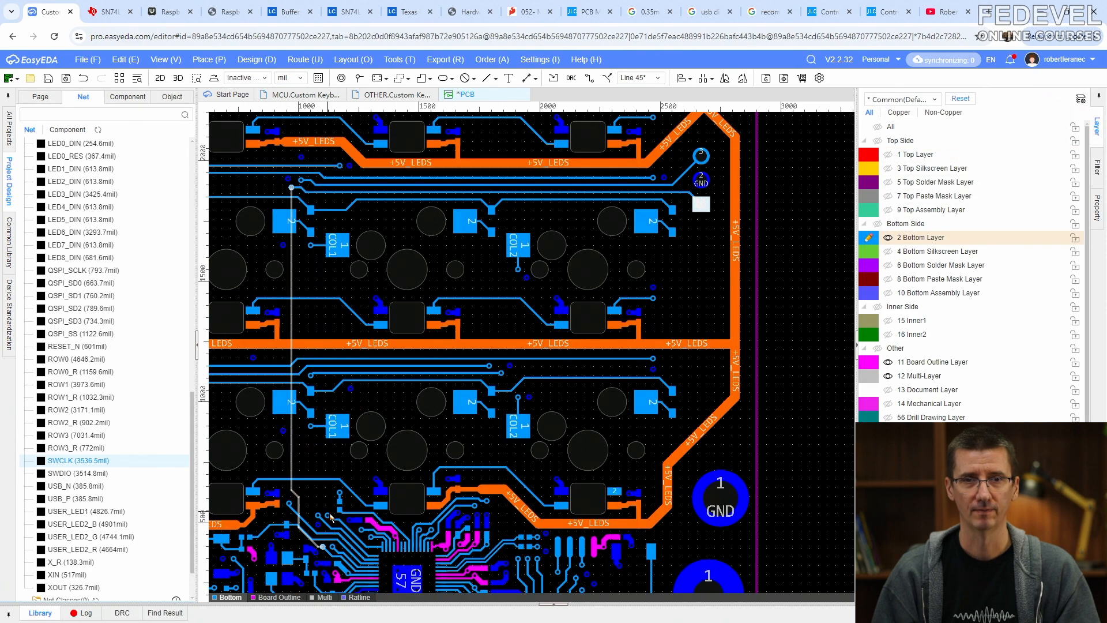
Examine the SWCLK track end at the MCU, and highlight the USB_N net to inspect its route
scroll(331, 517, "up", 8)
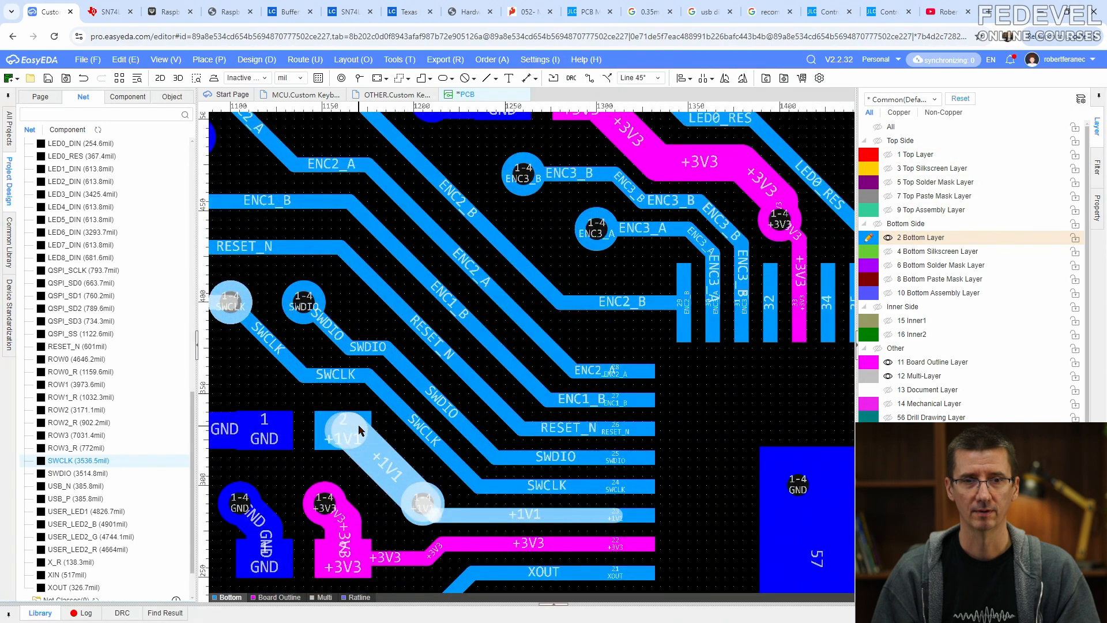
scroll(358, 429, "down", 10)
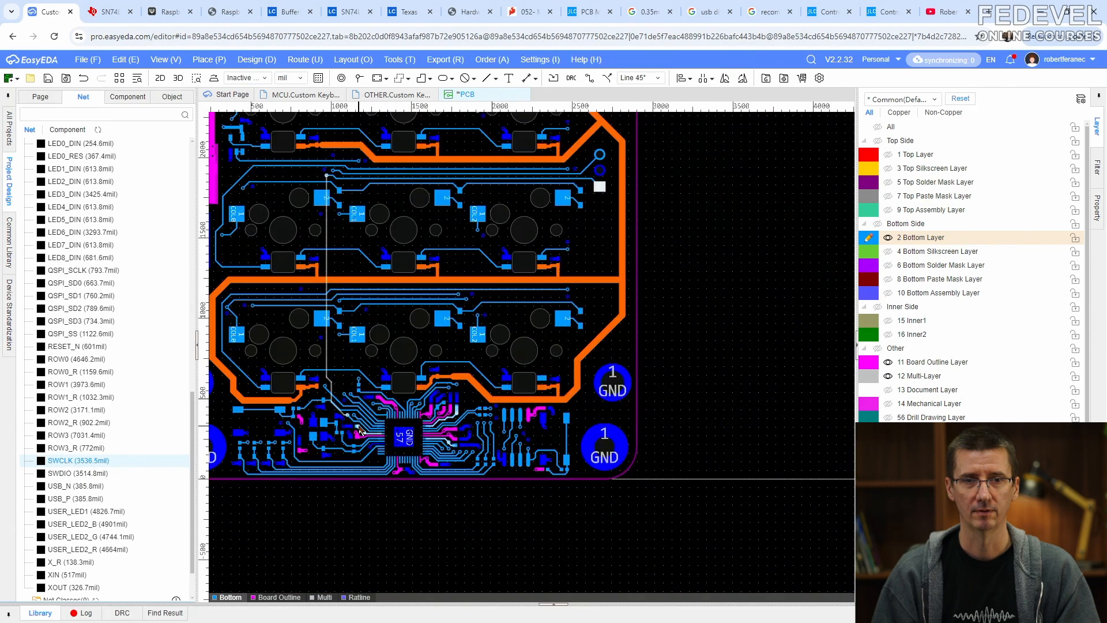
left_click(80, 486)
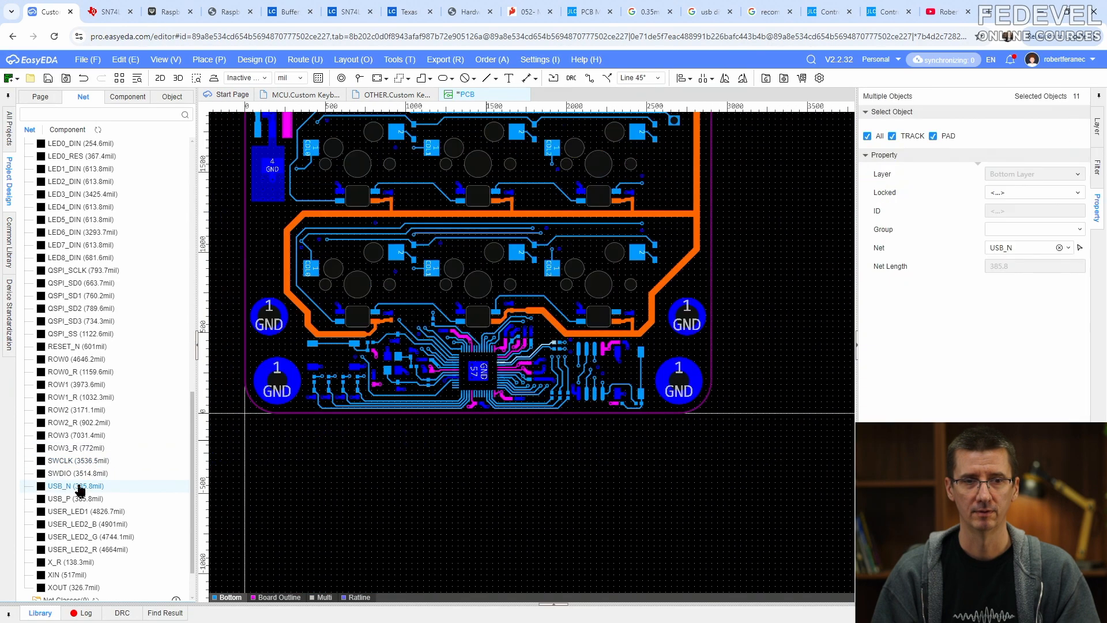
scroll(517, 378, "up", 5)
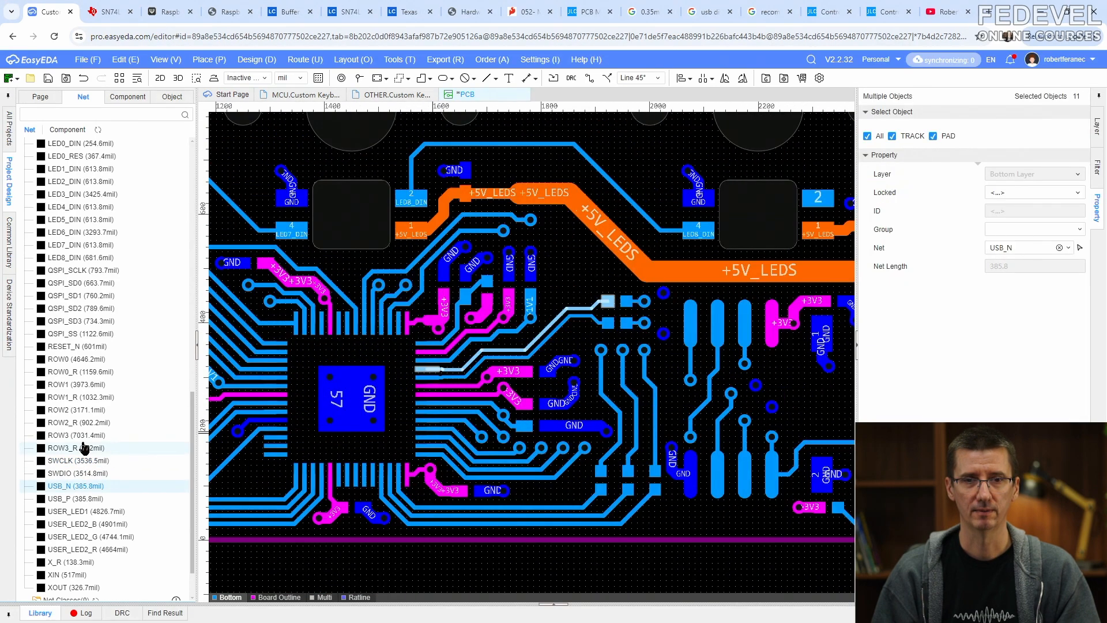
scroll(85, 447, "down", 1)
Highlight the crystal nets X_R, XIN and XOUT one by one and examine their routes to the MCU
left_click(68, 507)
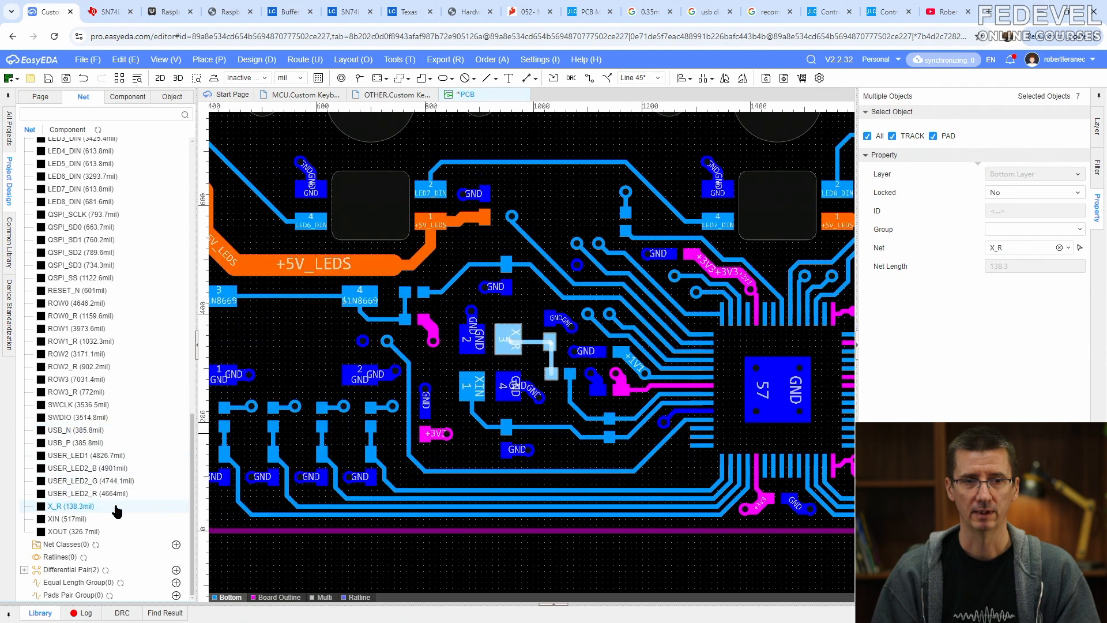
scroll(545, 370, "up", 5)
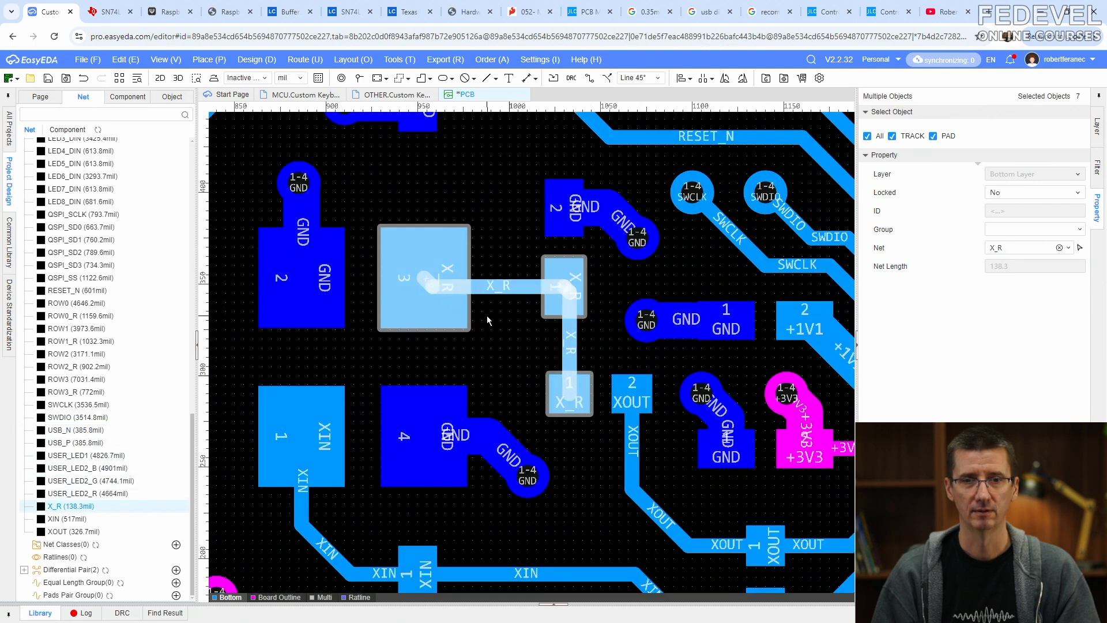
scroll(487, 321, "down", 2)
left_click(68, 518)
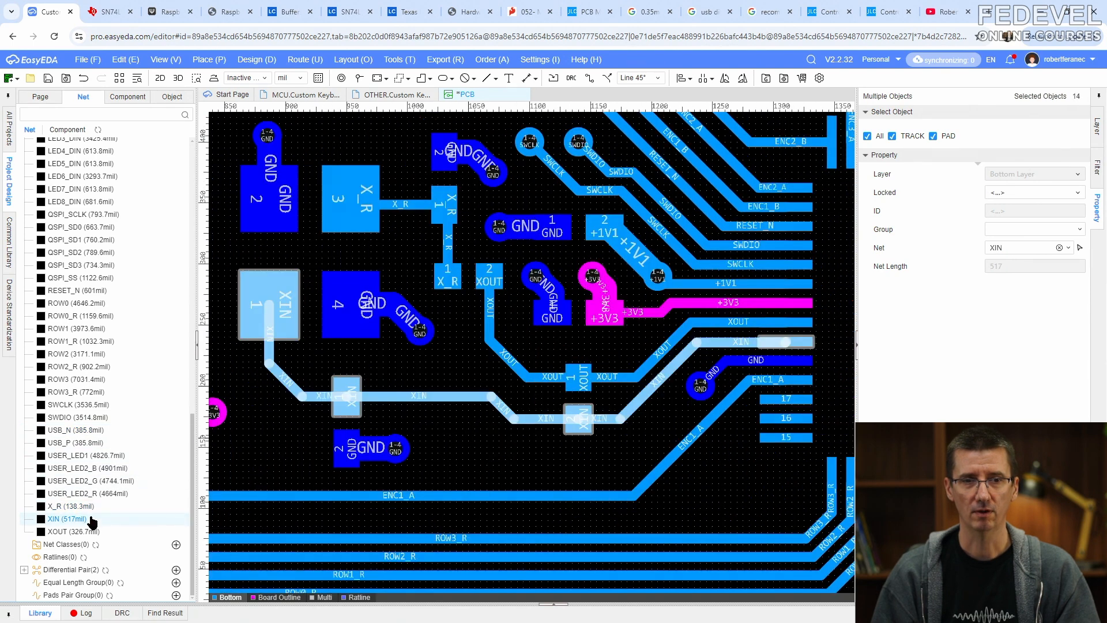
left_click(89, 532)
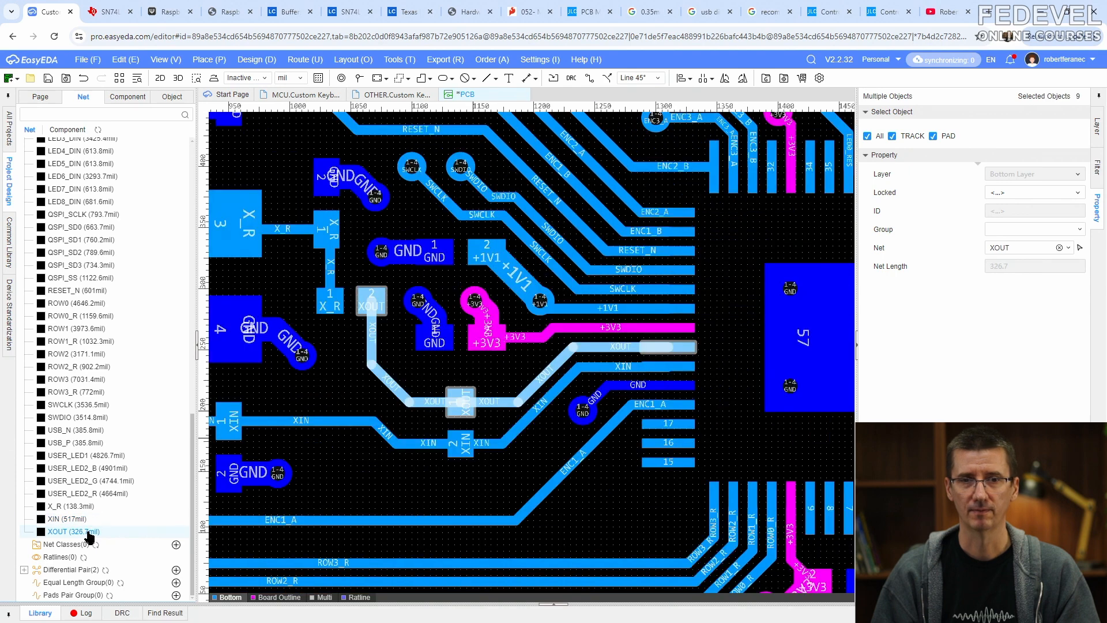
scroll(467, 330, "up", 5)
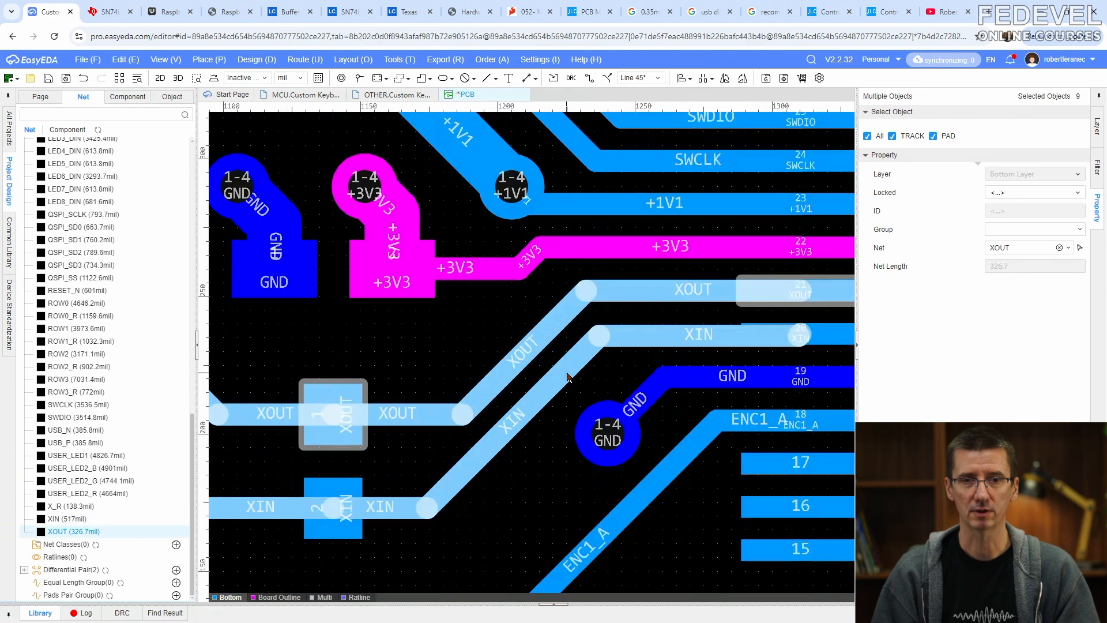
Shift the horizontal XIN segment into line with MCU pin 20 and check the neighbouring XOUT track
left_click(469, 329)
left_click(537, 437)
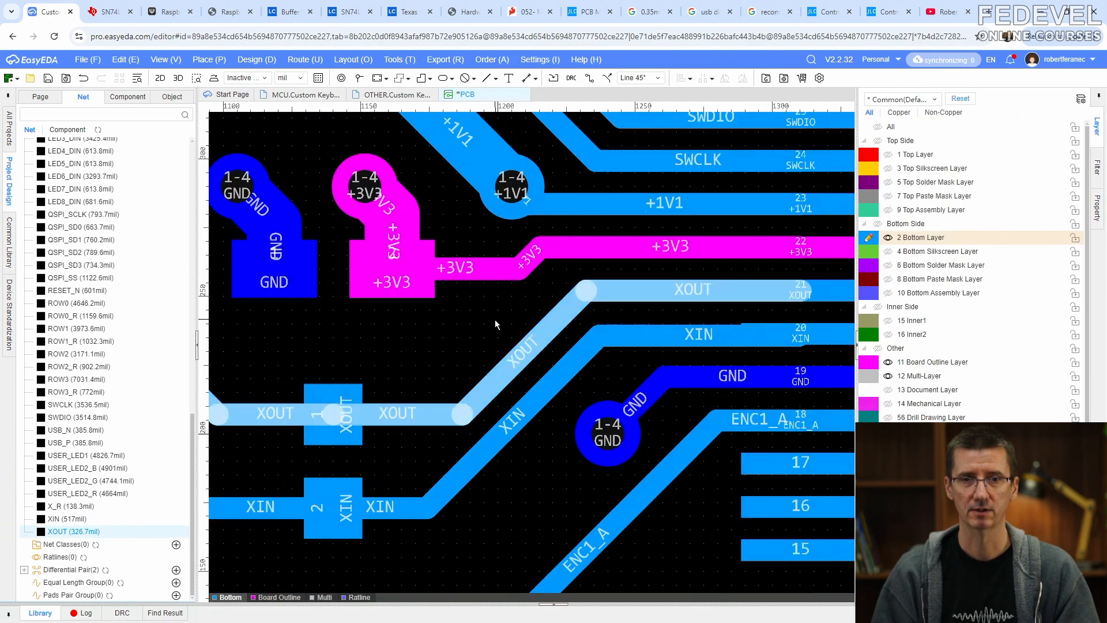
scroll(495, 322, "down", 2)
scroll(690, 326, "up", 2)
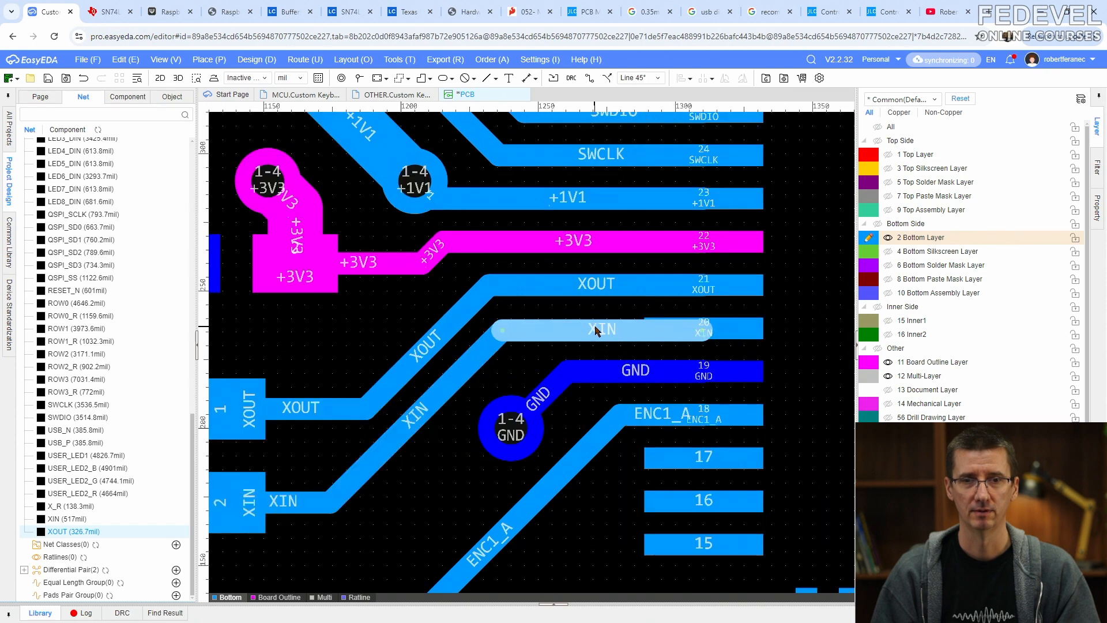
left_click(652, 327)
left_click(434, 357)
left_click(415, 345)
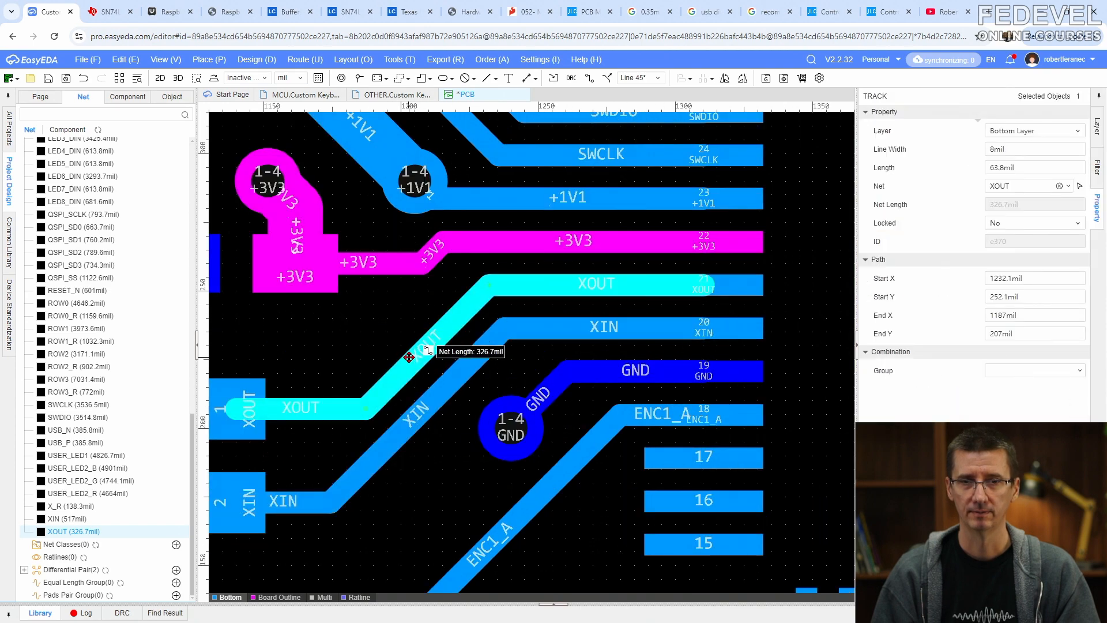
left_click(464, 315)
scroll(464, 316, "down", 2)
right_click_drag(455, 382, 583, 457)
Show the whole board with the inactive layers greyed out and save the PCB
scroll(75, 294, "up", 10)
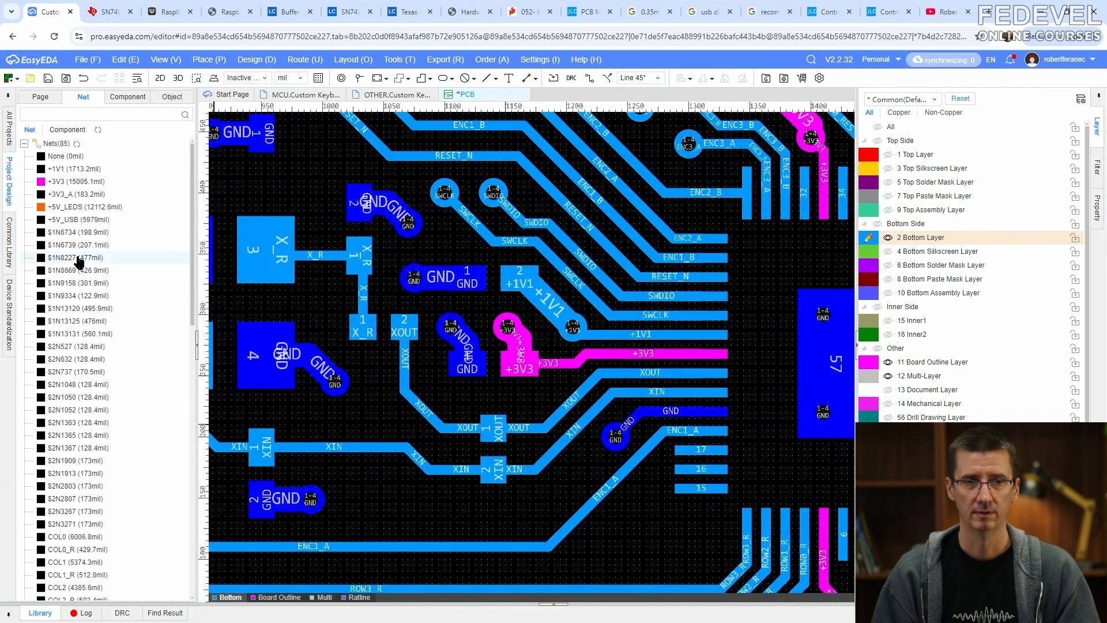
left_click(24, 144)
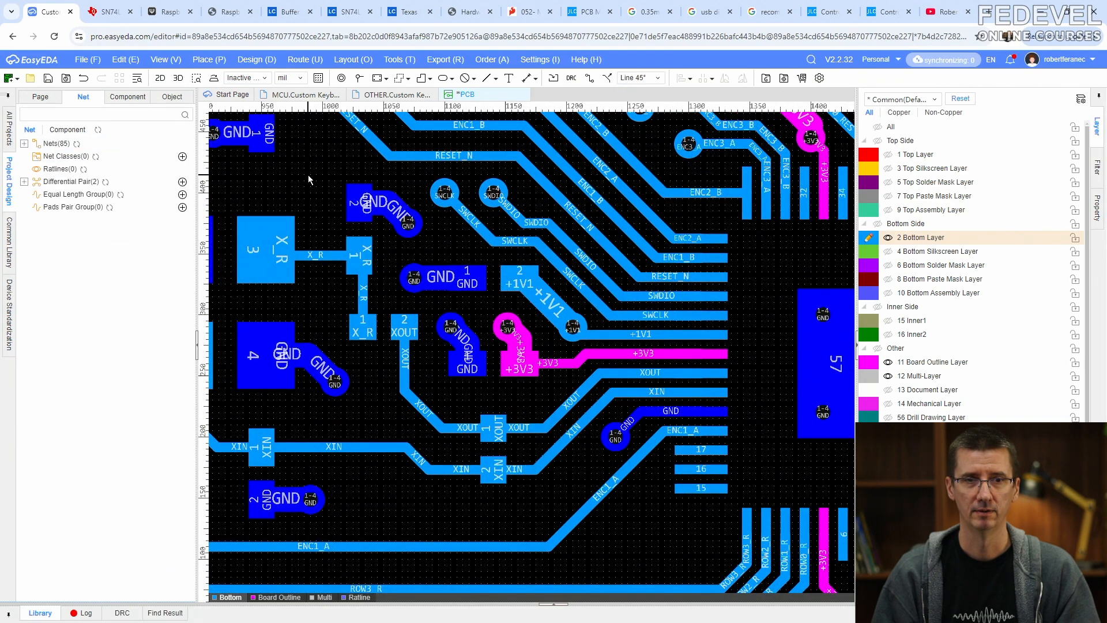
scroll(353, 203, "down", 3)
right_click_drag(332, 190, 440, 324)
key("shift+s")
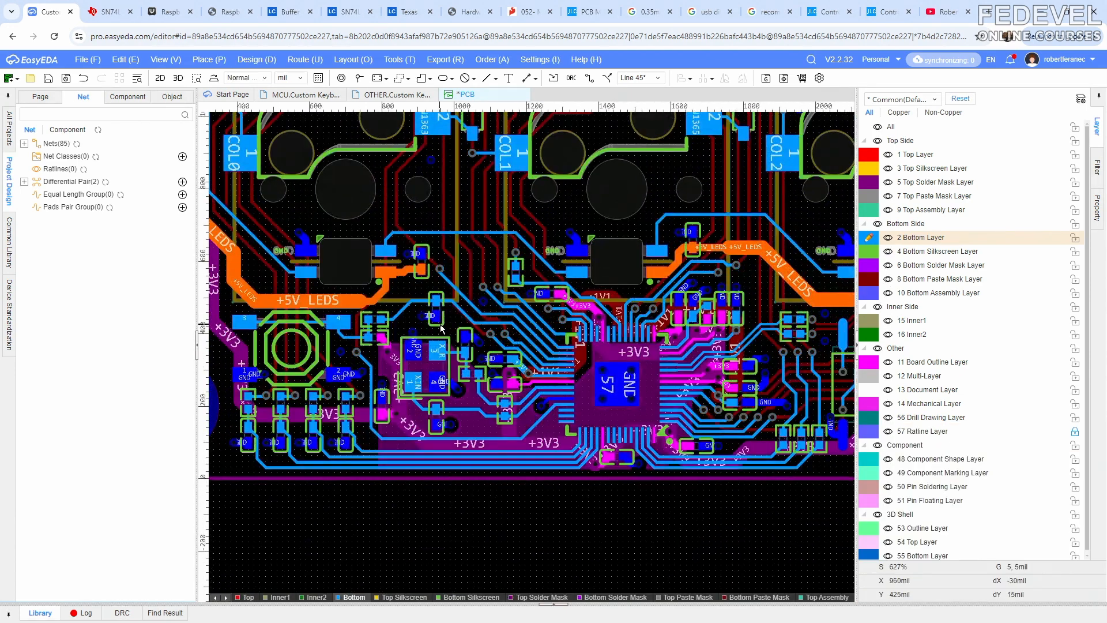
left_click(166, 59)
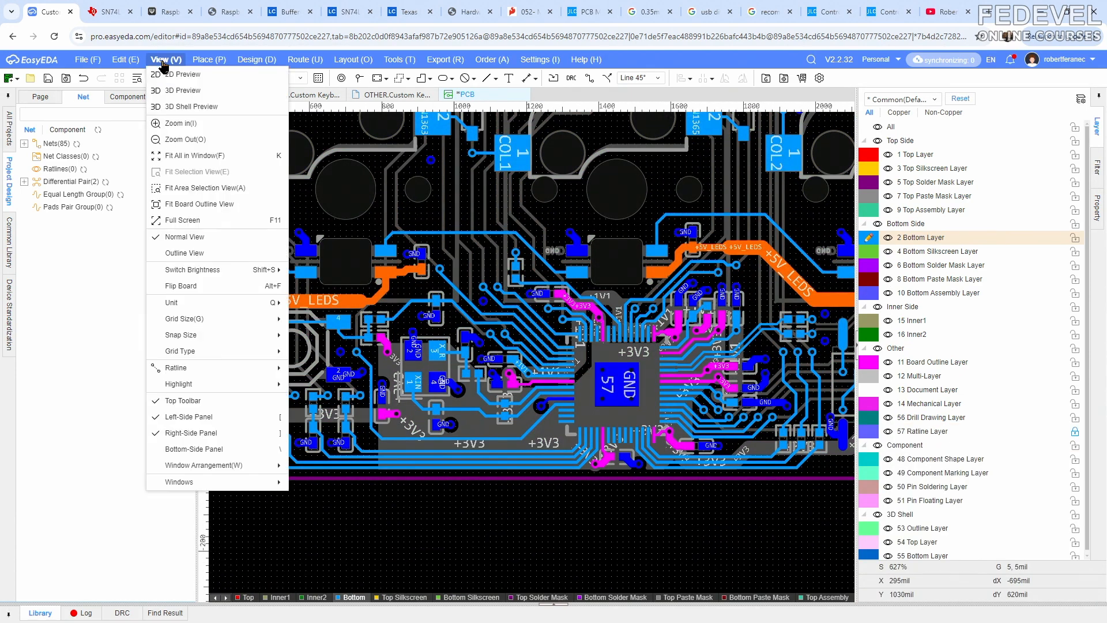
left_click(180, 158)
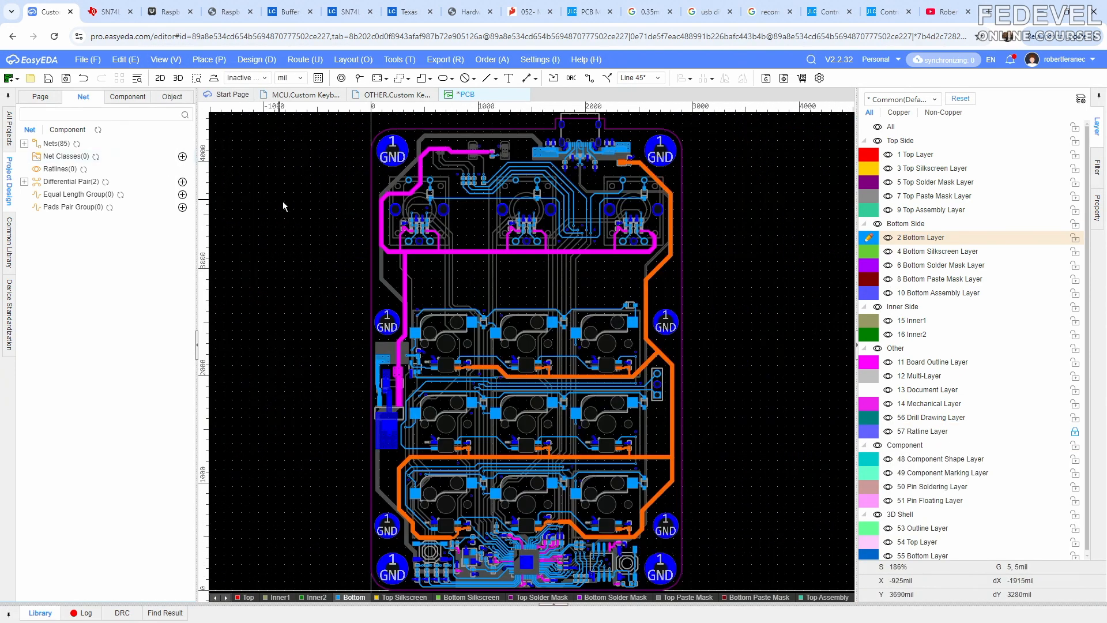
left_click(48, 78)
left_click(40, 96)
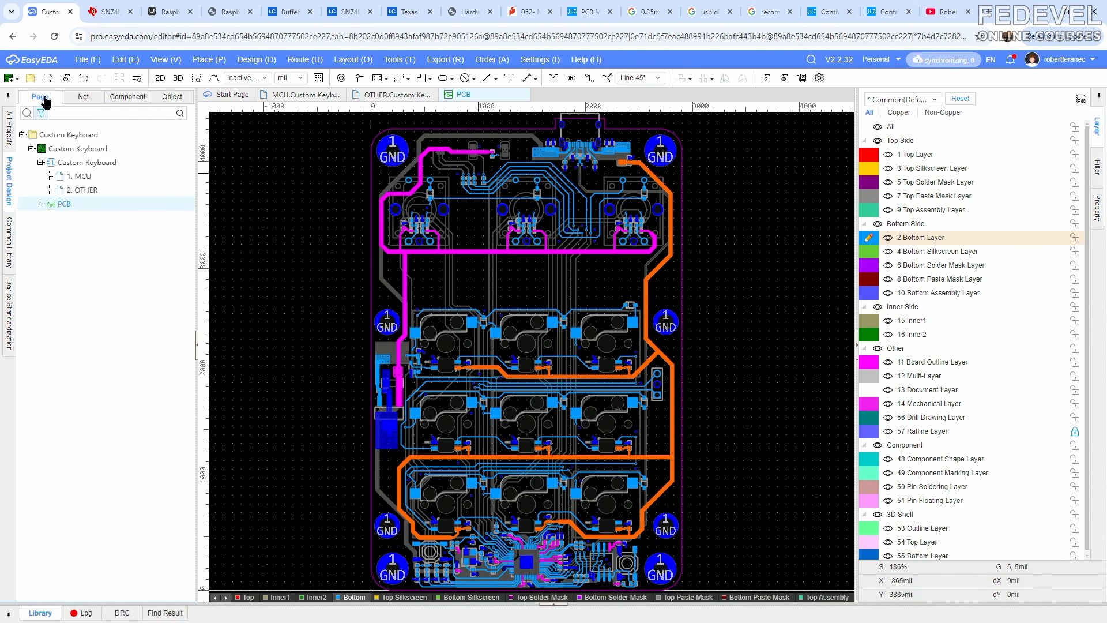
Make Inner1 the only visible copper layer and rebuild its GND plane
left_click(869, 322)
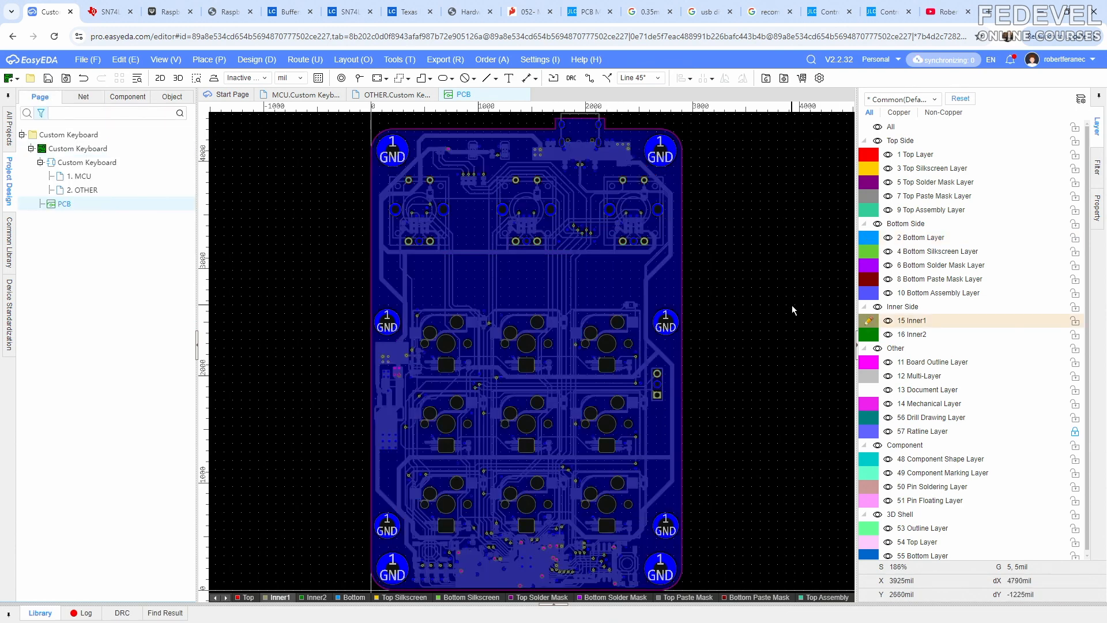
key("shift+s")
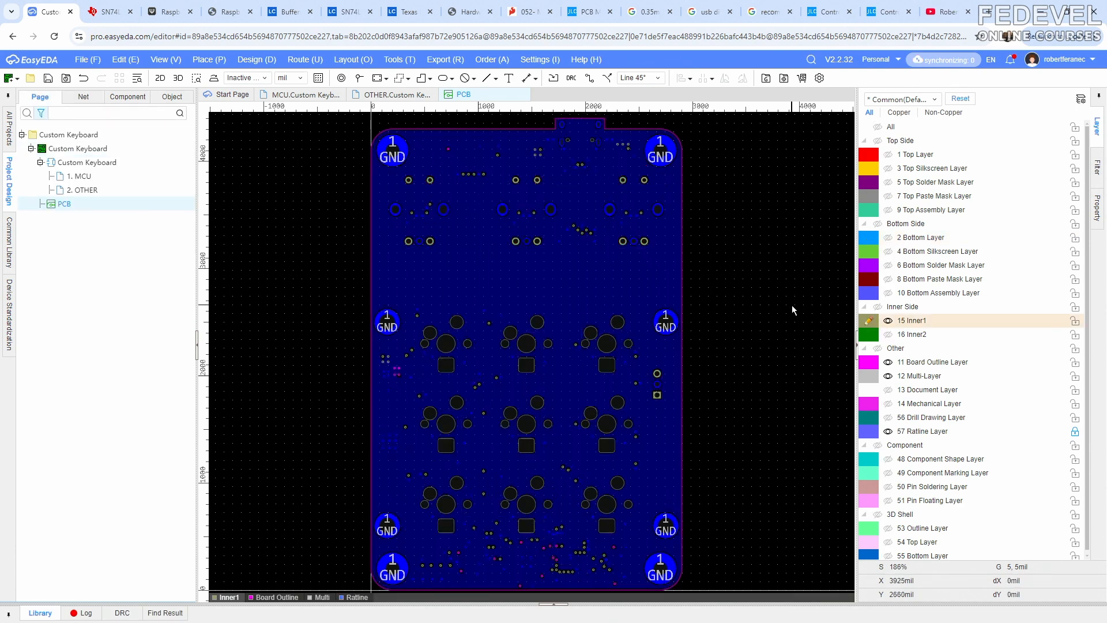
scroll(614, 165, "up", 4)
scroll(614, 165, "down", 1)
right_click_drag(614, 165, 600, 289)
left_click(599, 293)
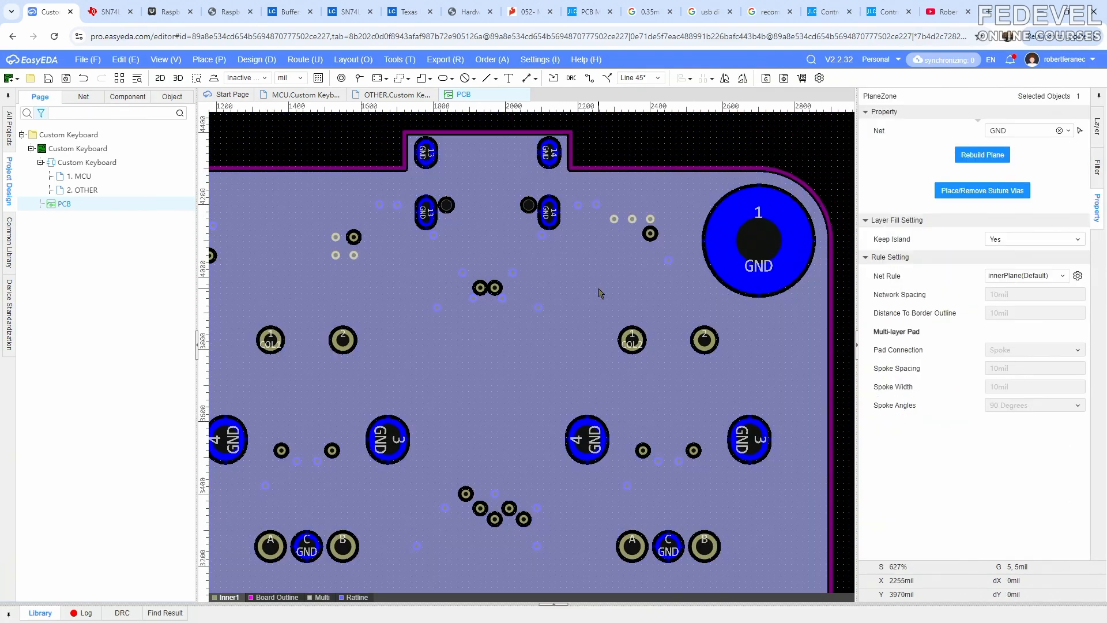
left_click(962, 157)
Set the spoke width of the innerPlane design rule to 15 mil for multi-layer pads
scroll(559, 203, "up", 2)
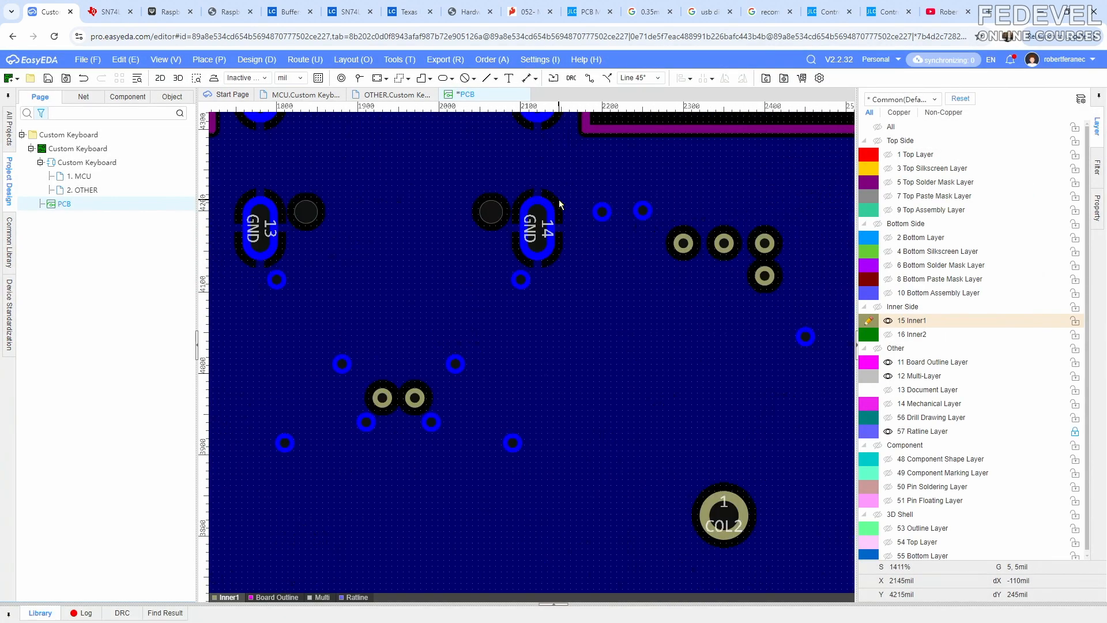
scroll(558, 203, "up", 3)
right_click_drag(556, 199, 633, 223)
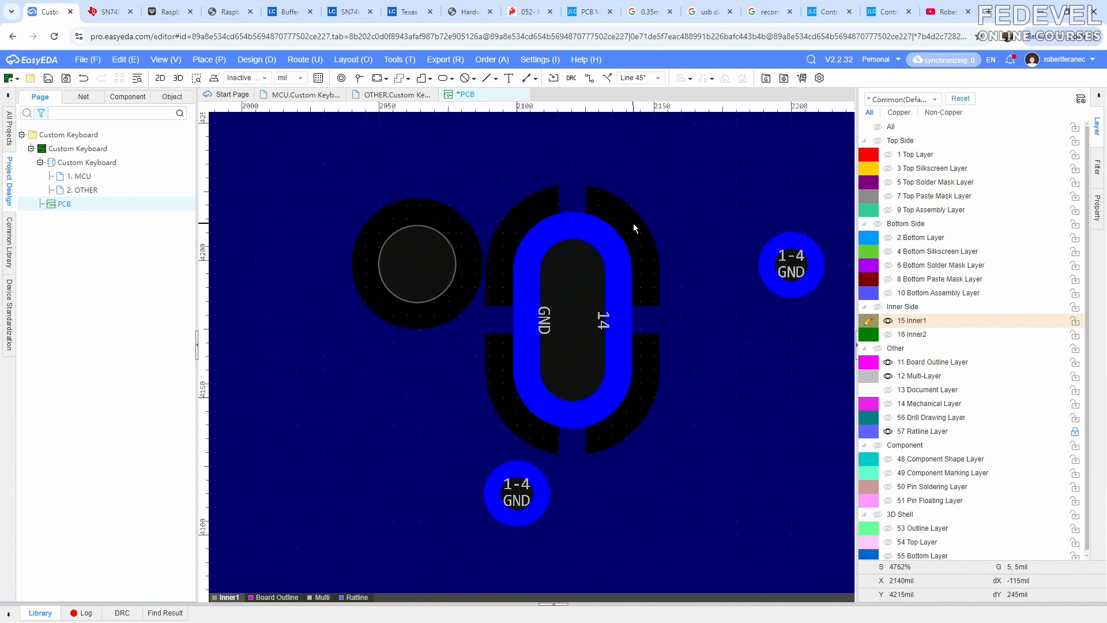
left_click(252, 60)
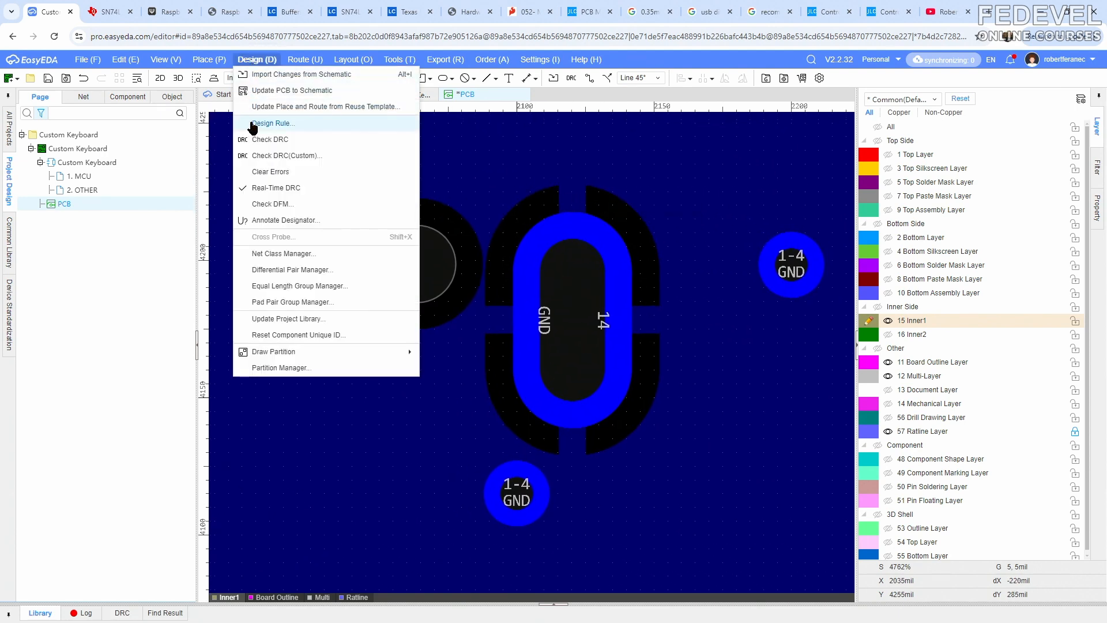
left_click(314, 124)
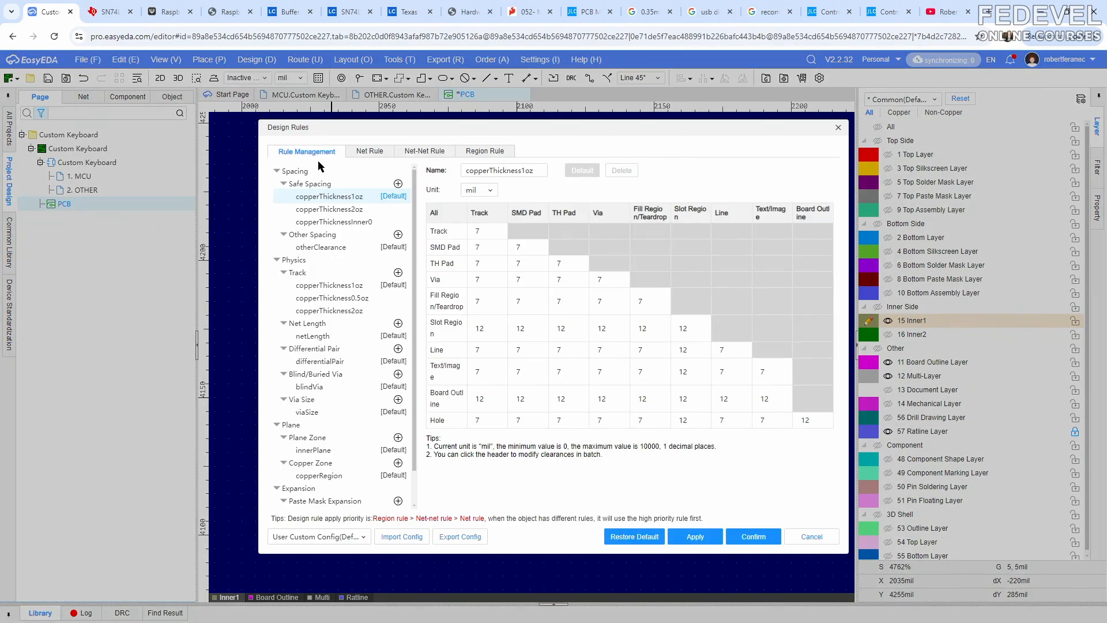
left_click(312, 450)
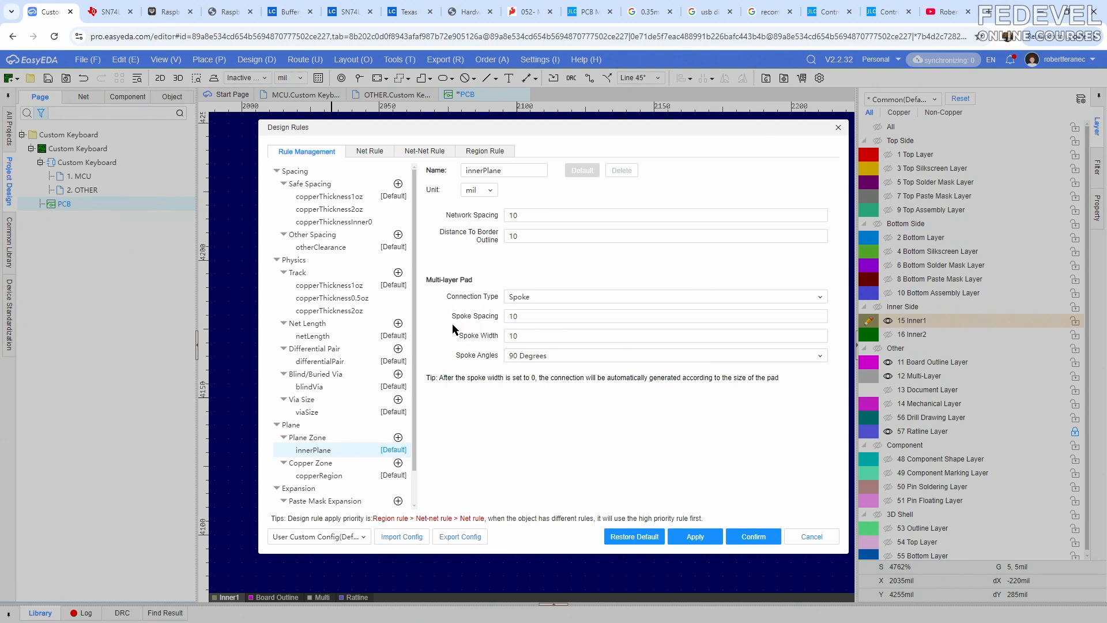
left_click(537, 335)
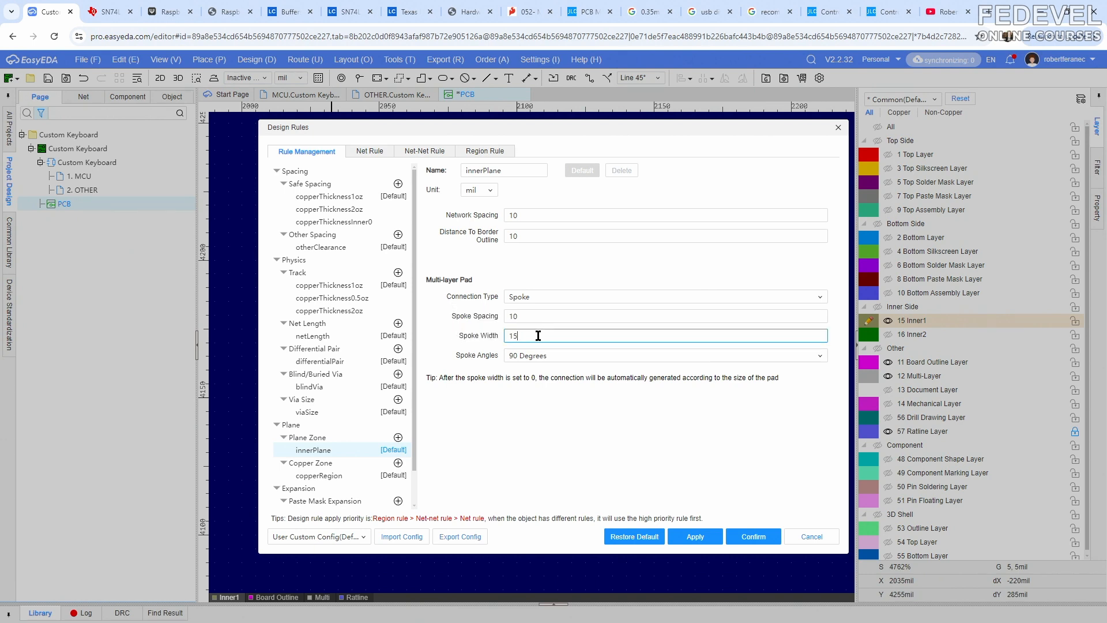
left_click(754, 537)
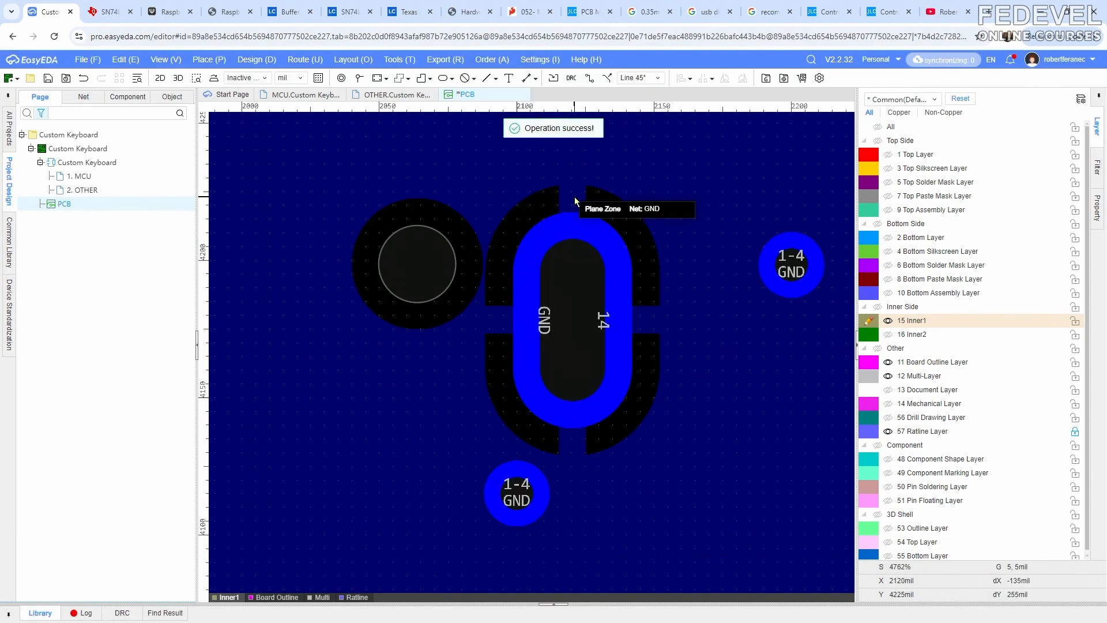
Examine the spoke connections of the connector pads and the GND mounting hole on Inner1 and Inner2
scroll(510, 214, "down", 1)
scroll(509, 214, "down", 2)
scroll(651, 218, "down", 1)
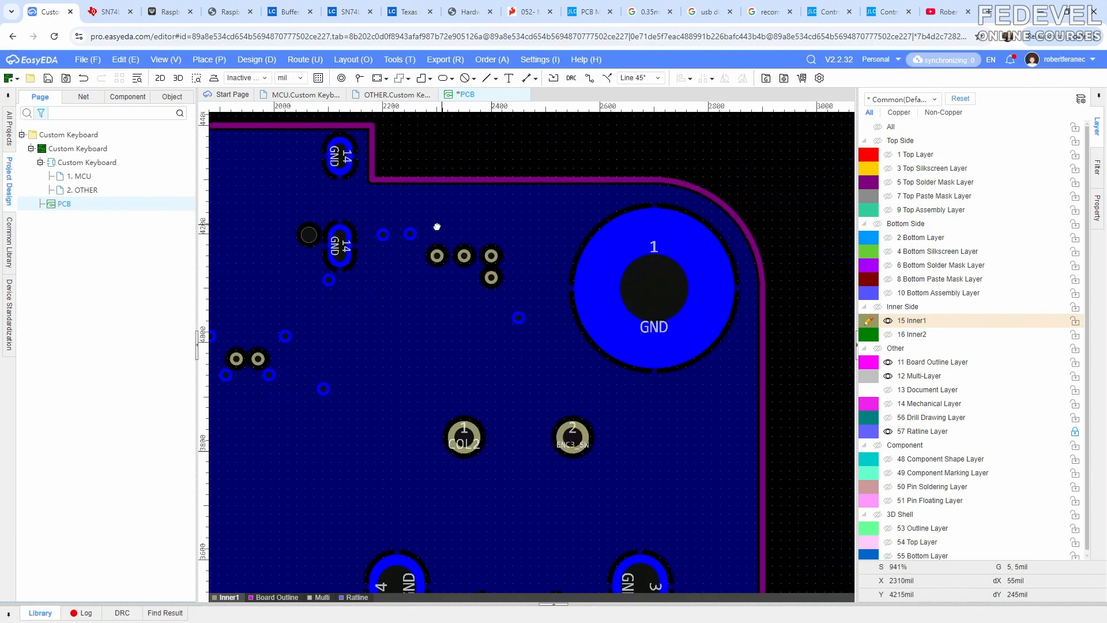
scroll(651, 217, "up", 4)
scroll(651, 217, "down", 4)
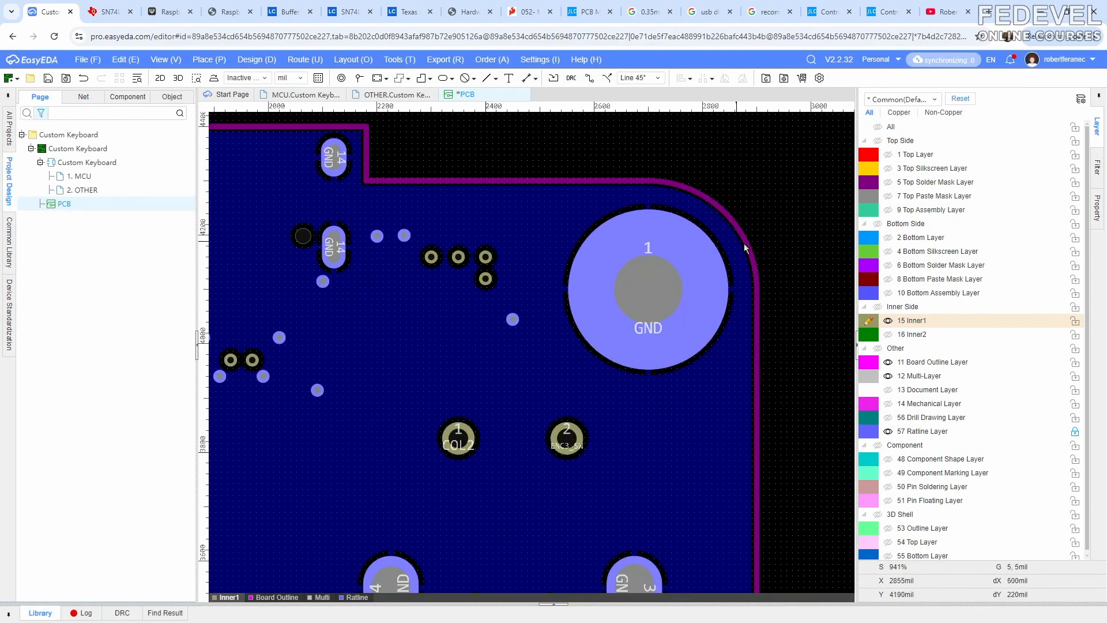
left_click(869, 335)
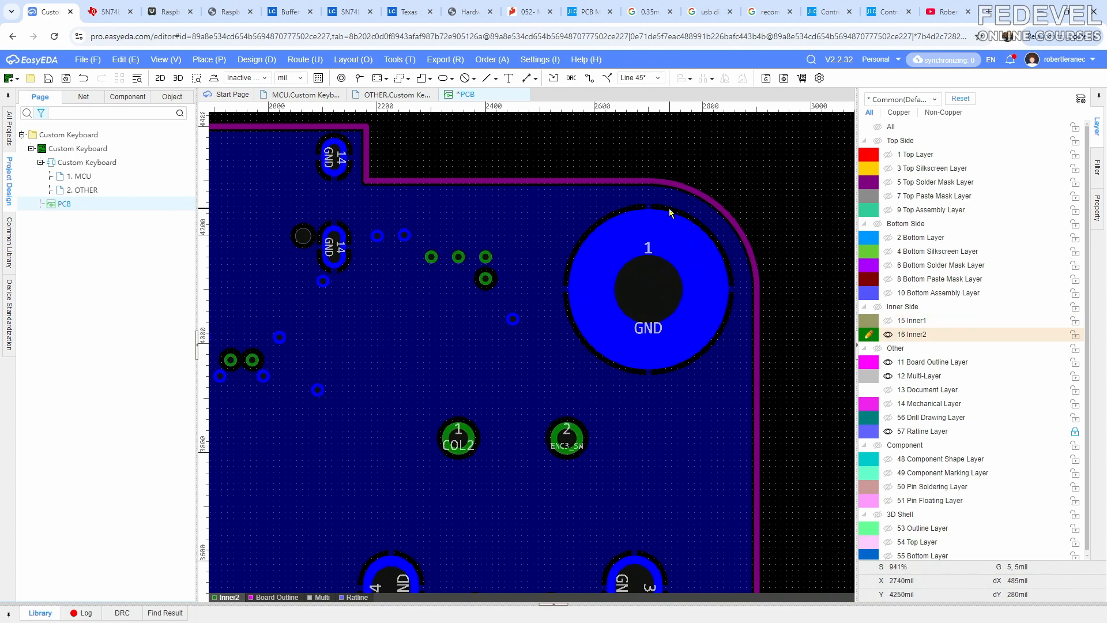
scroll(669, 211, "up", 3)
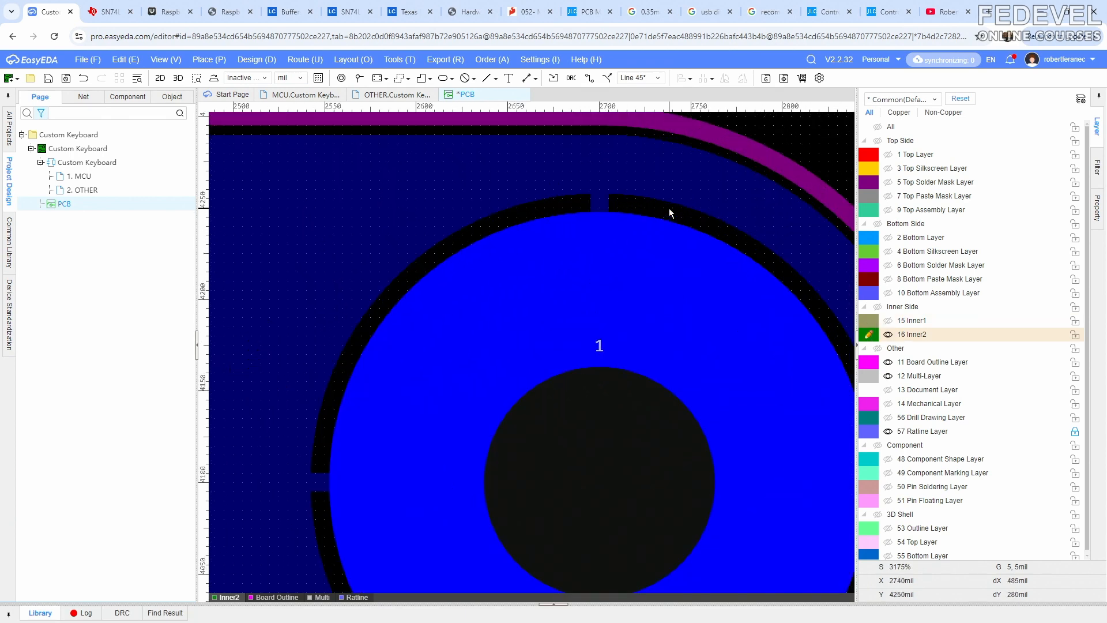
left_click(870, 322)
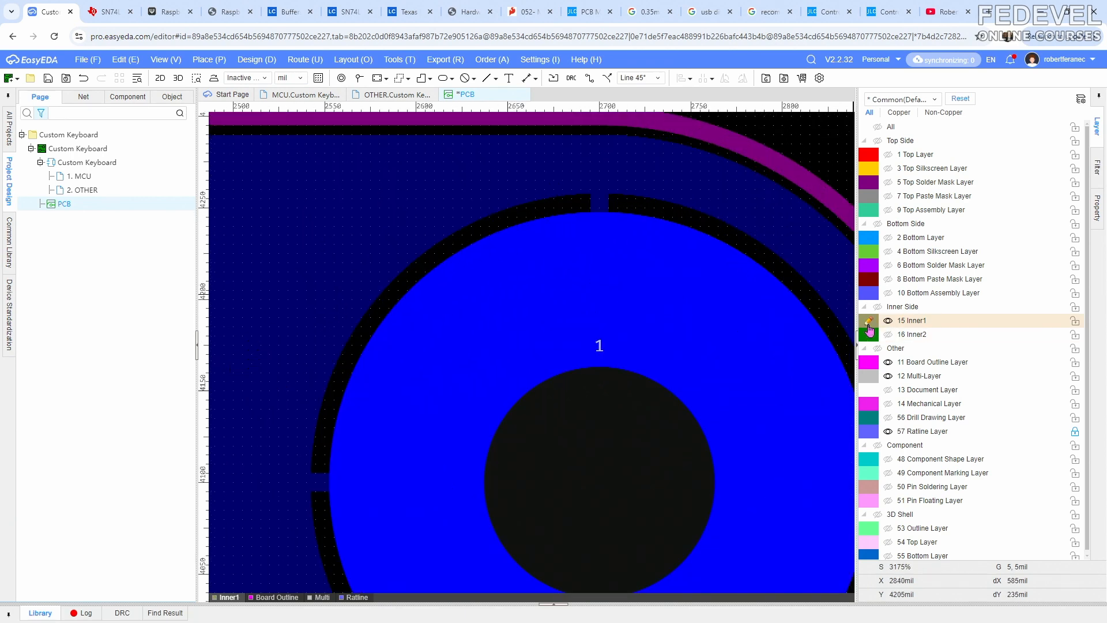
Rebuild the GND plane on Inner2 with the innerPlane rule
left_click(870, 336)
left_click(386, 194)
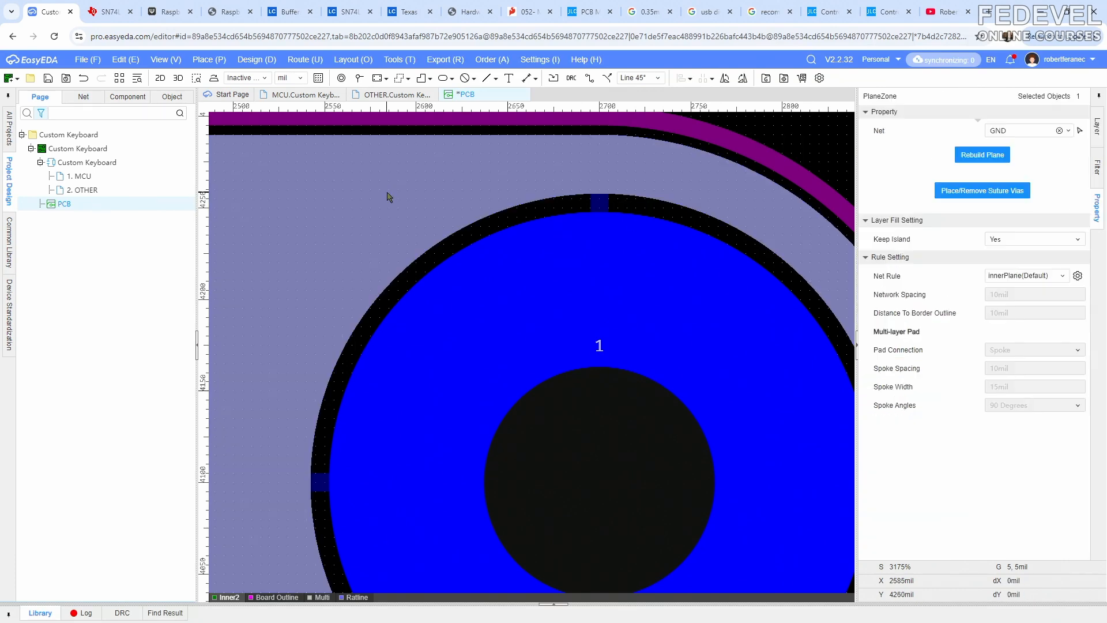
left_click(969, 158)
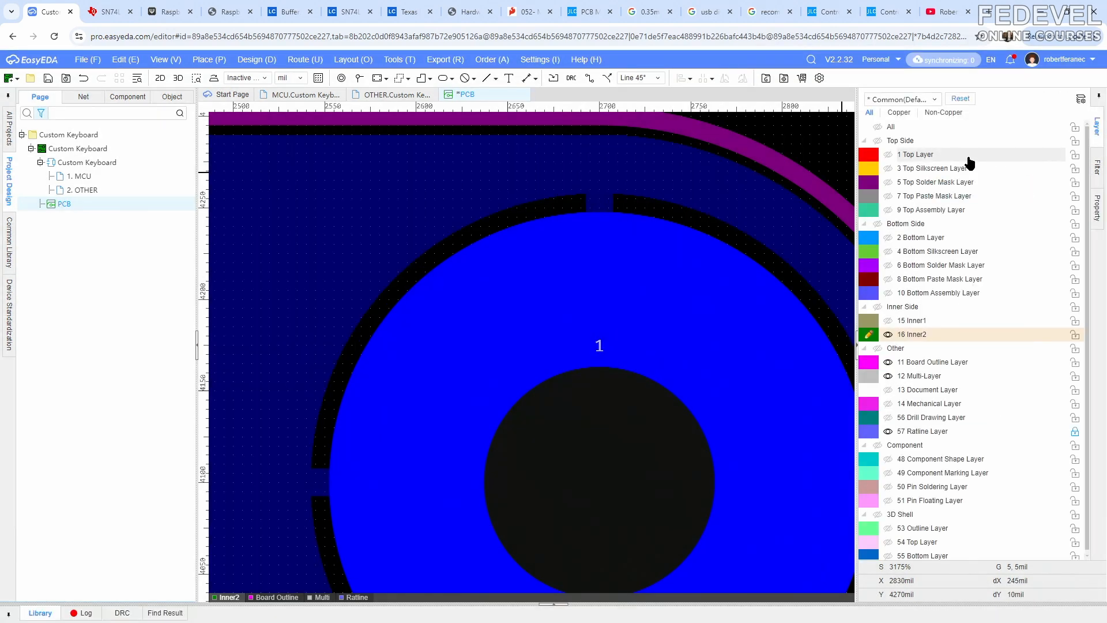
Rebuild the GND plane on Inner1 with the innerPlane rule and check it across the whole board
left_click(869, 320)
left_click(464, 173)
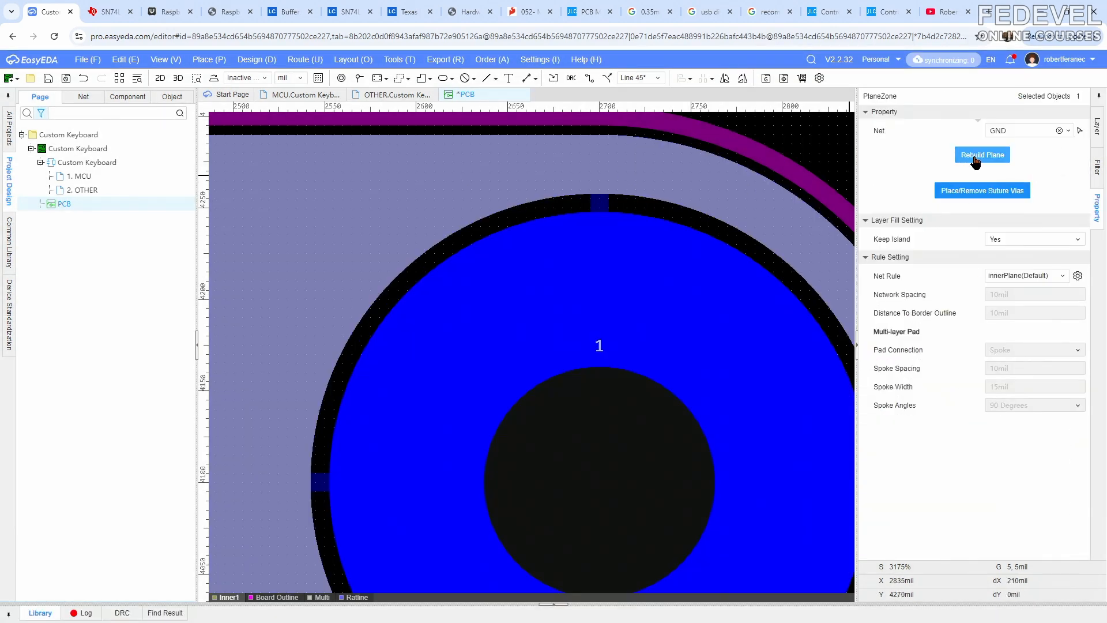
left_click(975, 158)
scroll(631, 166, "down", 2)
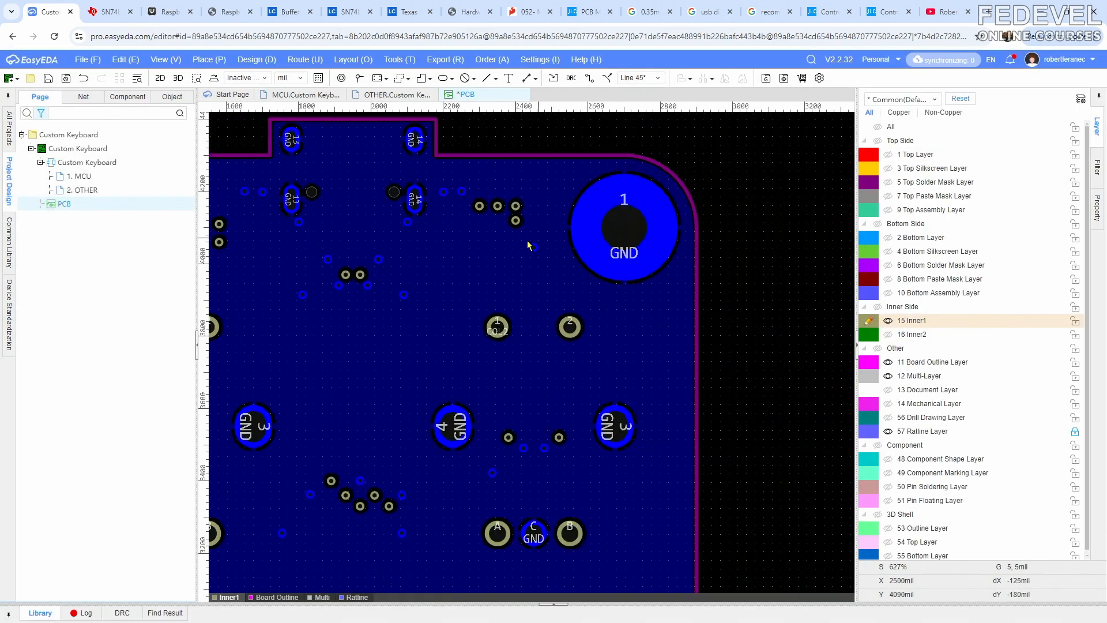
right_click_drag(421, 244, 666, 210)
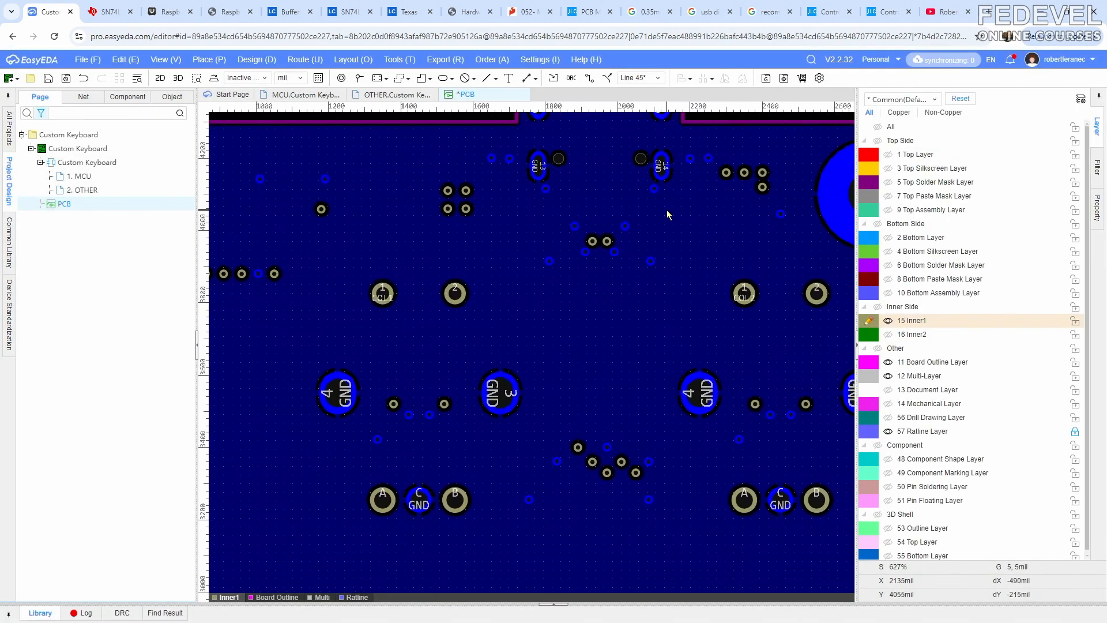
scroll(609, 224, "down", 3)
right_click_drag(603, 291, 605, 280)
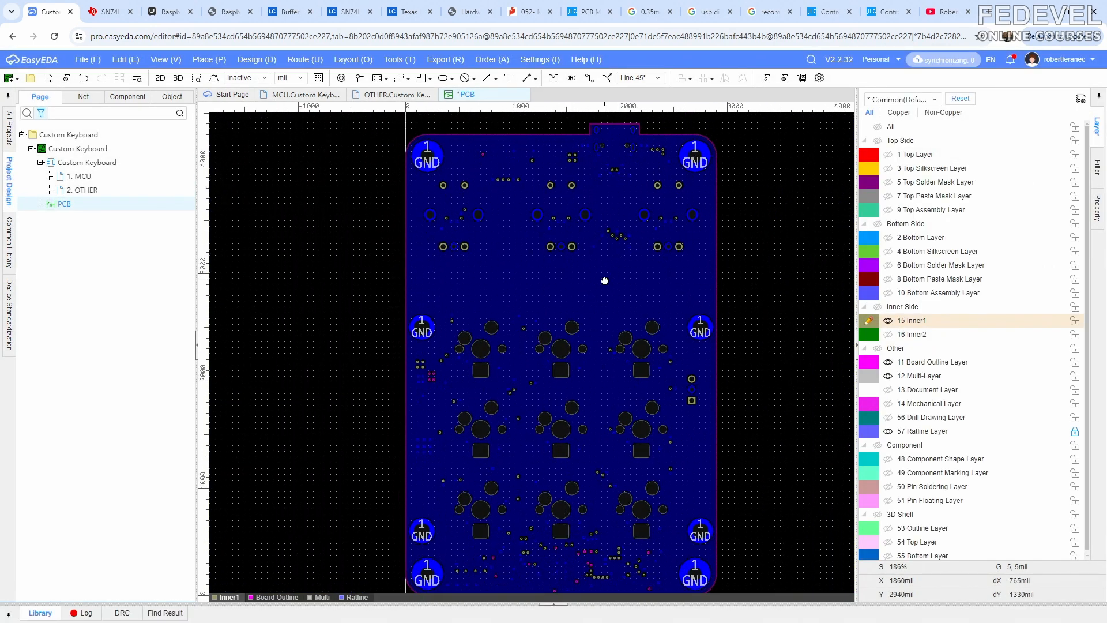
Make the Bottom Layer active with all layers visible again, and save the PCB with the whole board in view
left_click(868, 238)
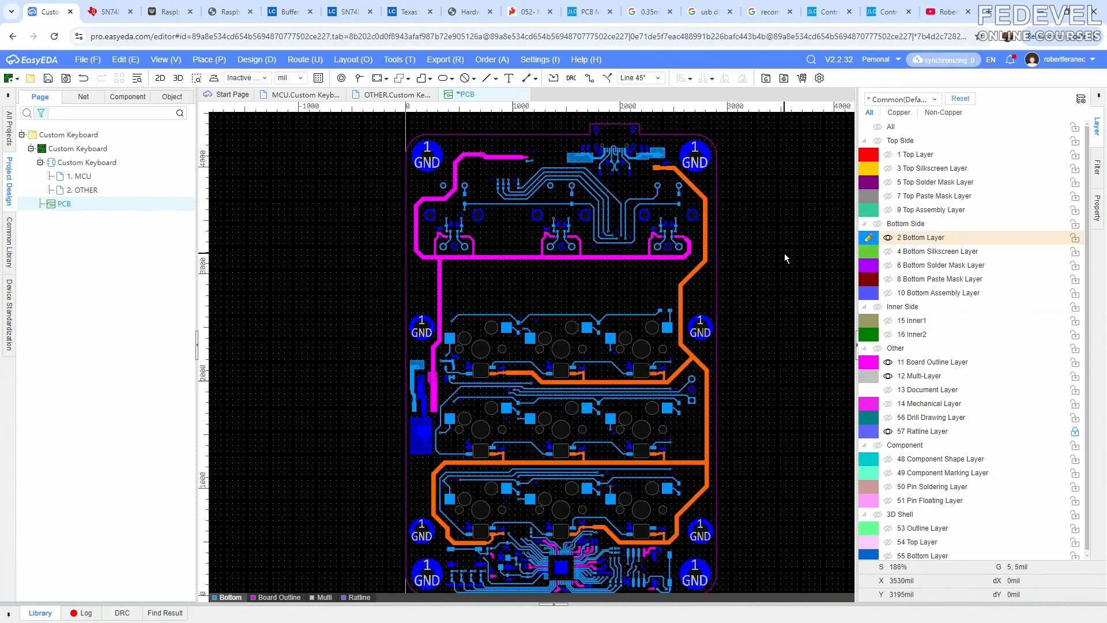
key("shift+s")
key("shift+s")
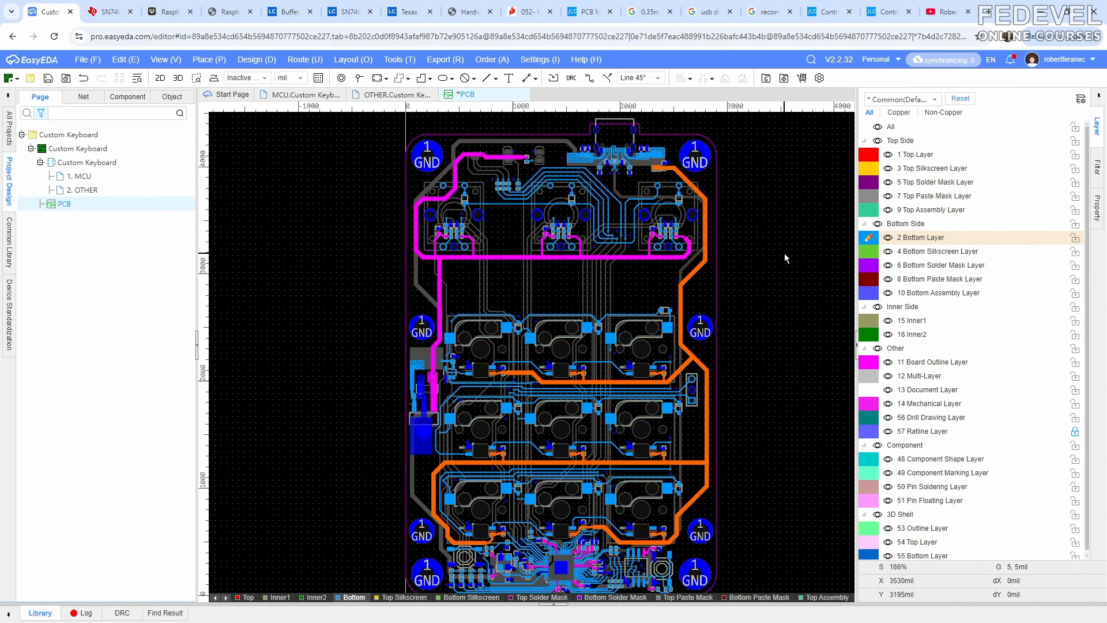
left_click(165, 59)
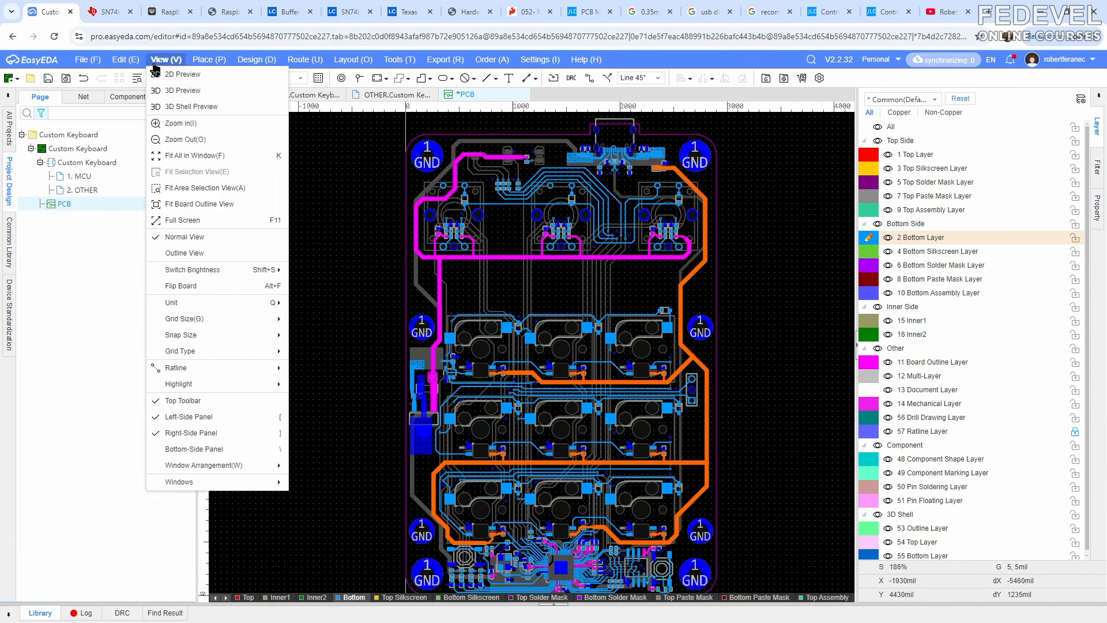
left_click(176, 155)
left_click(48, 78)
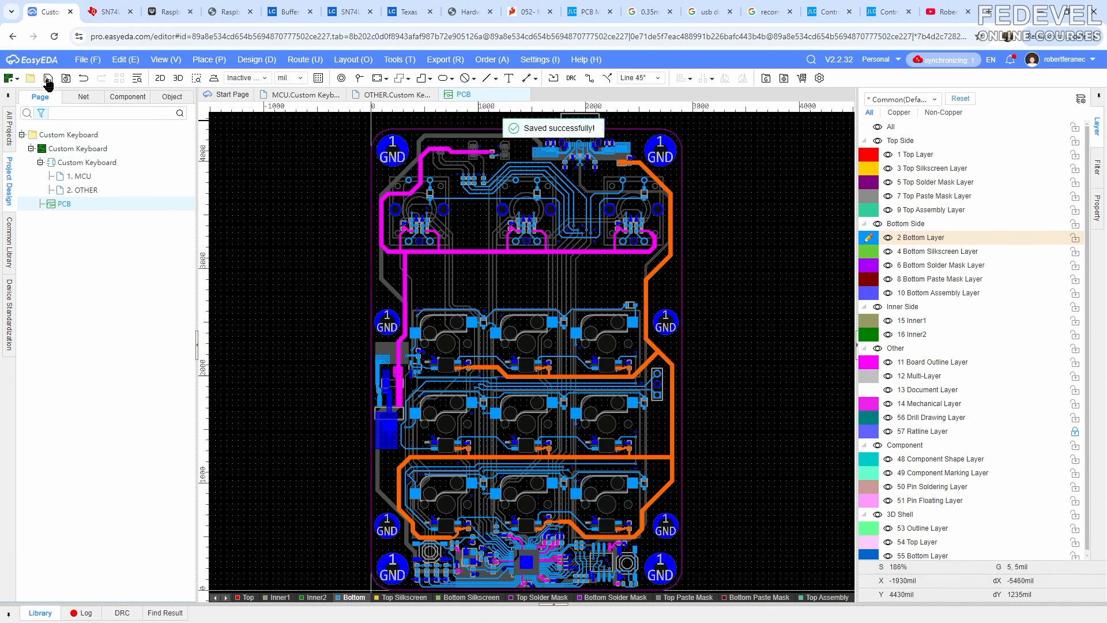
Display the designators of the three rotary encoders and all nine key switches together
left_click(868, 169)
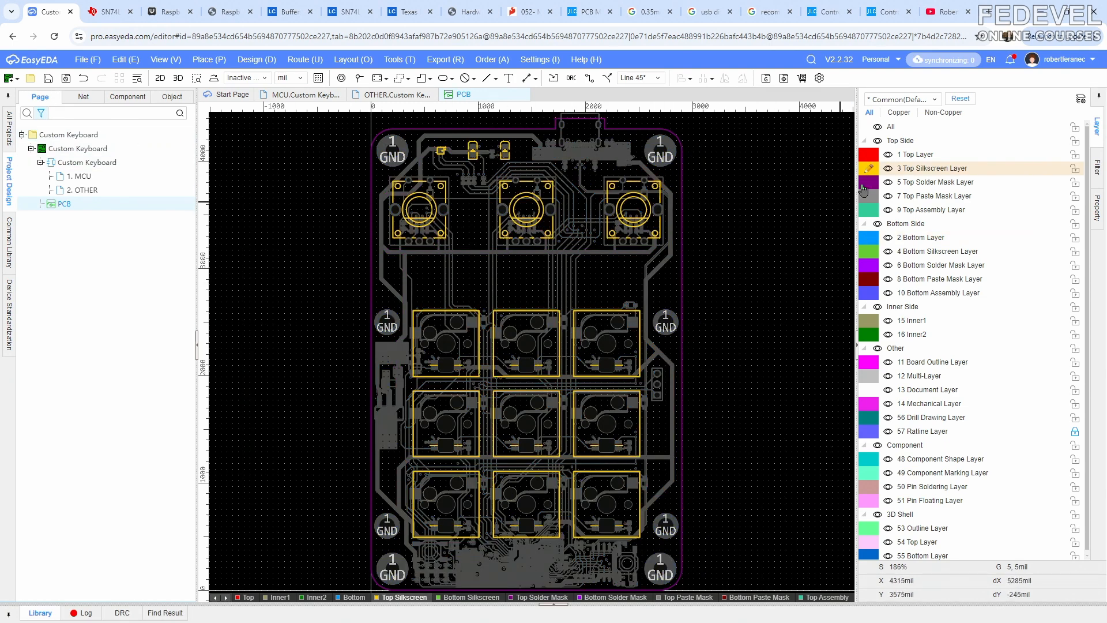
left_click(868, 155)
left_click(1097, 169)
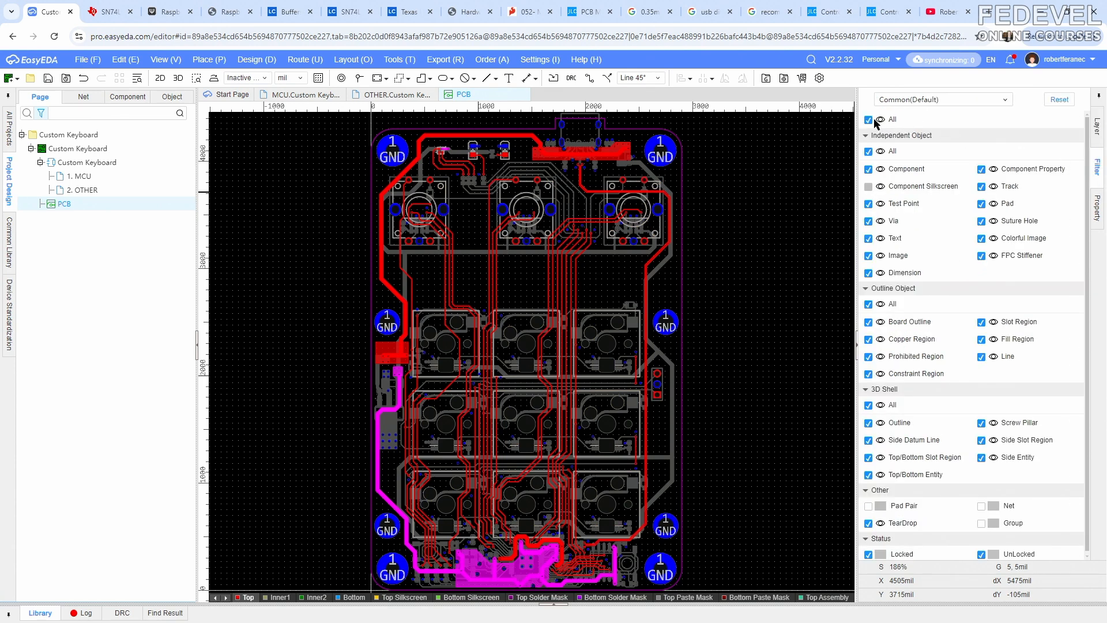
left_click(440, 201)
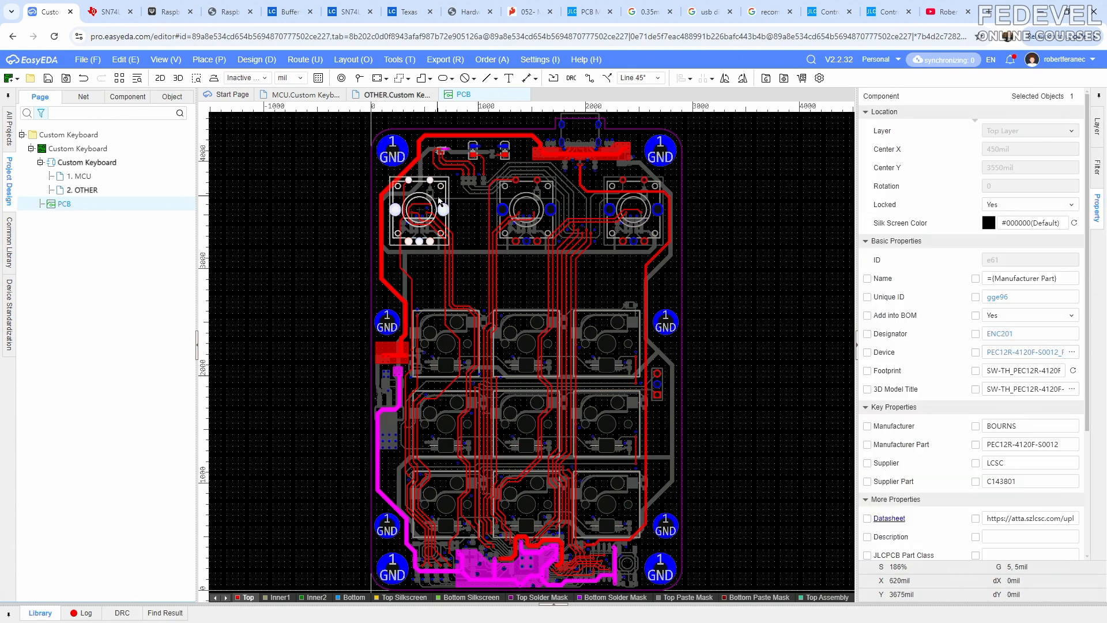
left_click(526, 202, "ctrl")
left_click(633, 202, "ctrl")
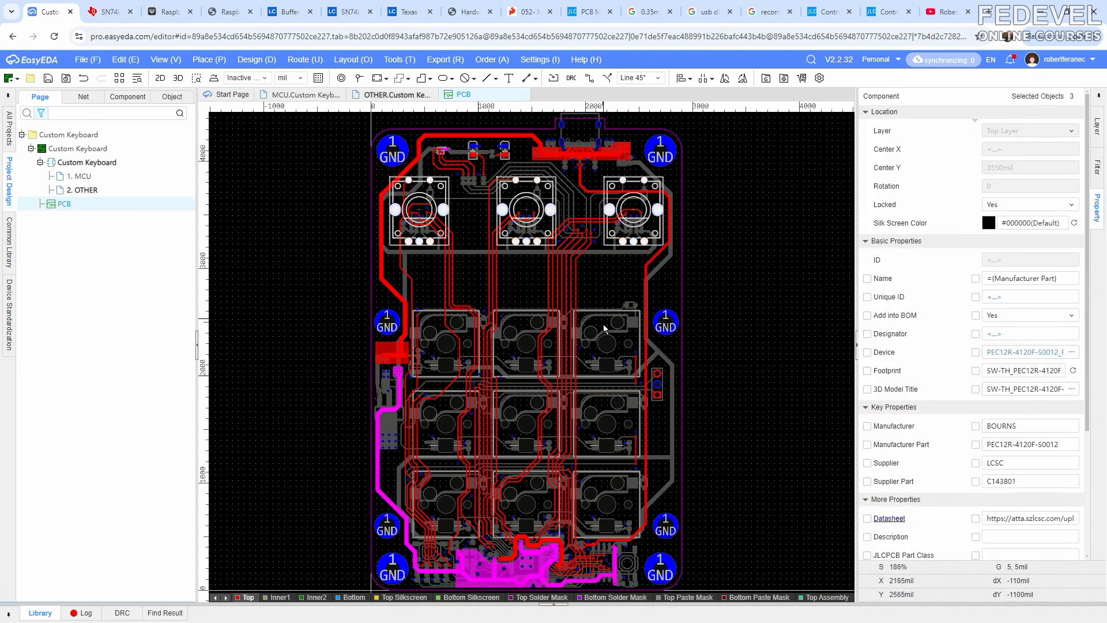
left_click(604, 328, "ctrl")
left_click(525, 328, "ctrl")
left_click(445, 329, "ctrl")
left_click(445, 411, "ctrl")
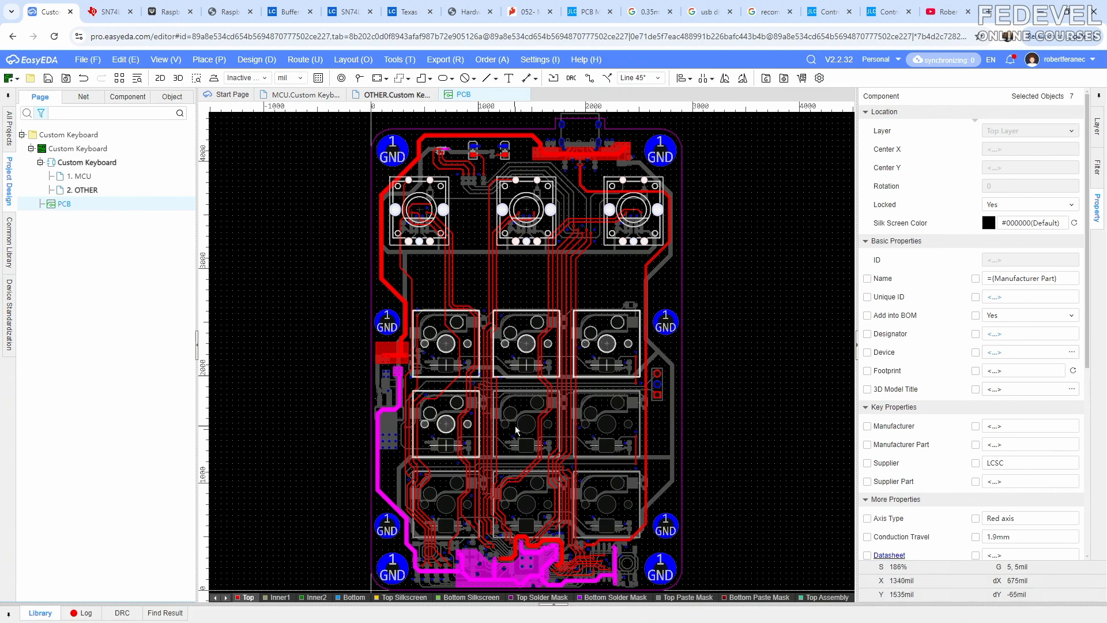
left_click(515, 430, "ctrl")
left_click(600, 426, "ctrl")
left_click(602, 504, "ctrl")
left_click(522, 505, "ctrl")
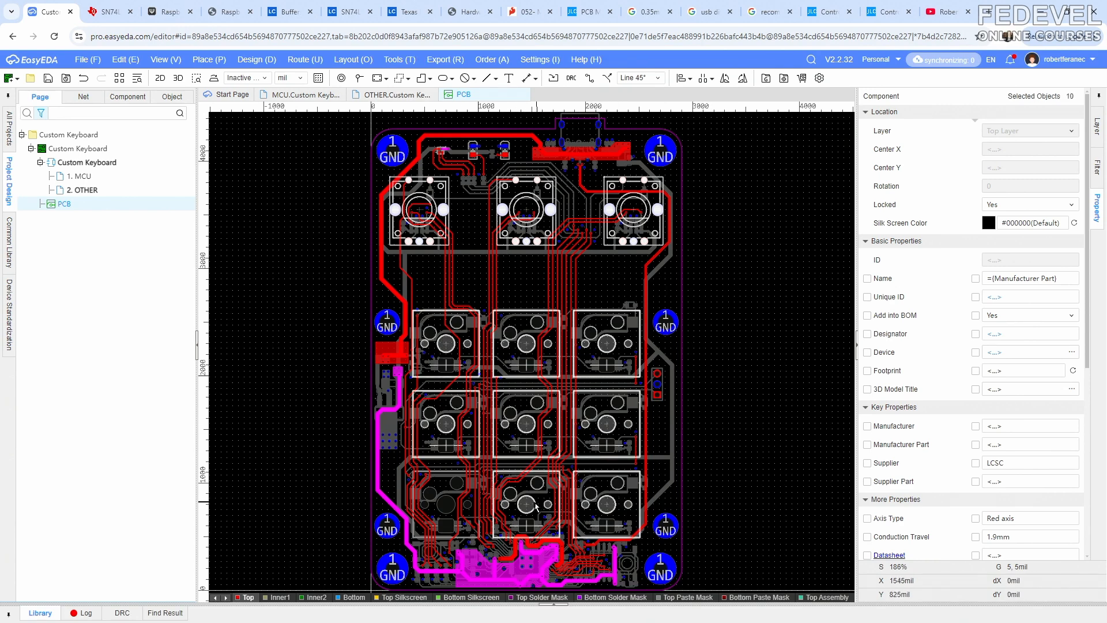
left_click(441, 505, "ctrl")
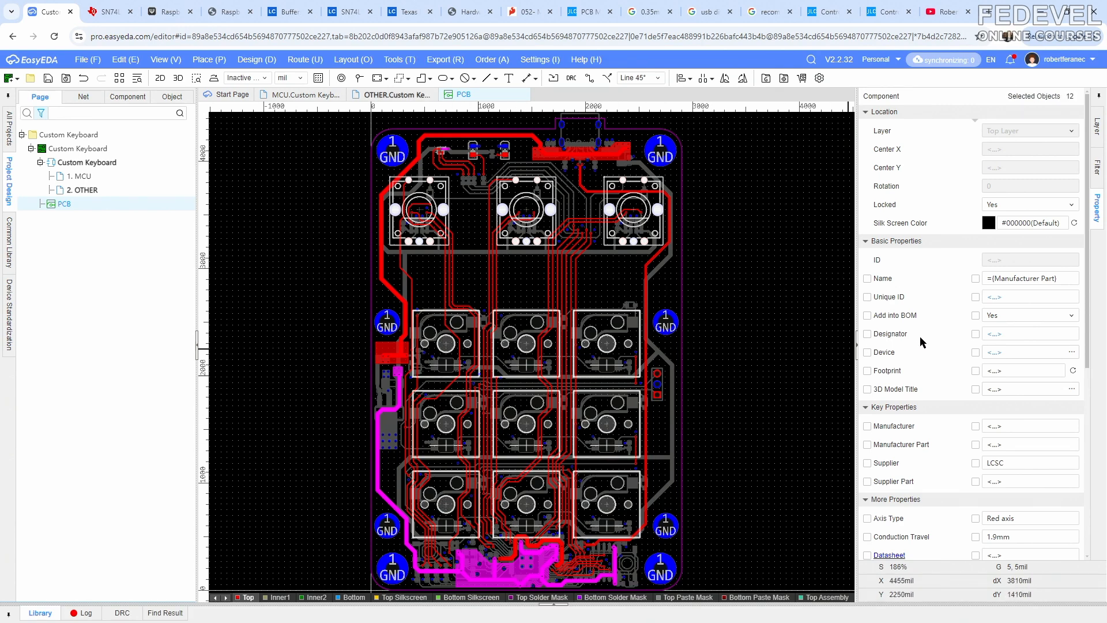
left_click(975, 334)
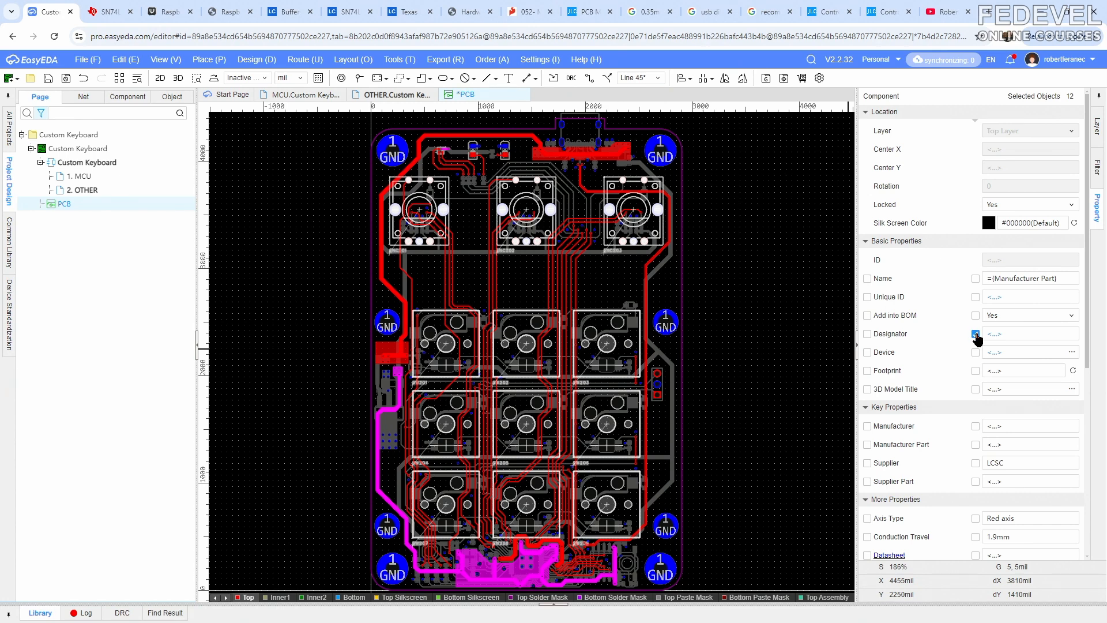
left_click(762, 294)
Make the Top Silkscreen Layer active and select the ENC201 designator to inspect its stroke width and height
left_click(869, 119)
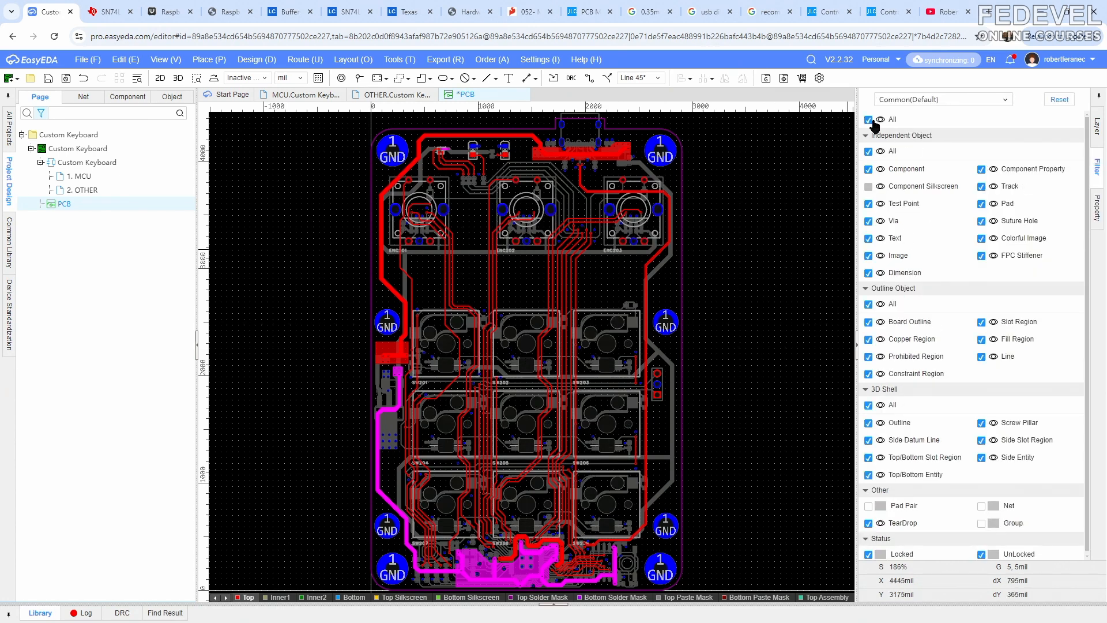
left_click(1097, 127)
left_click(872, 169)
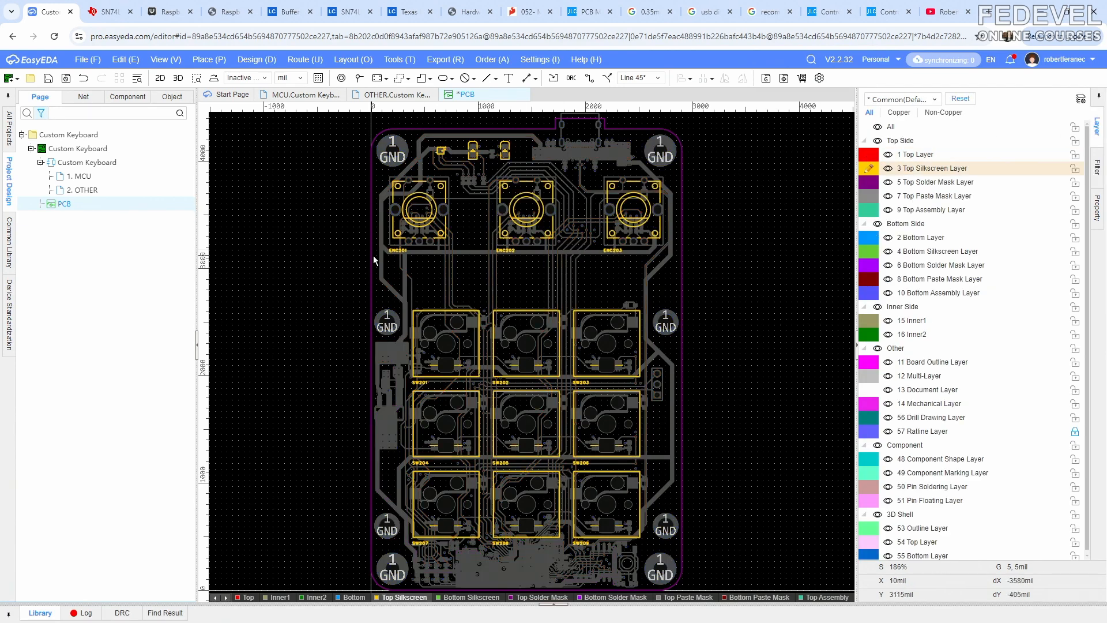
scroll(397, 245, "up", 4)
left_click(398, 243)
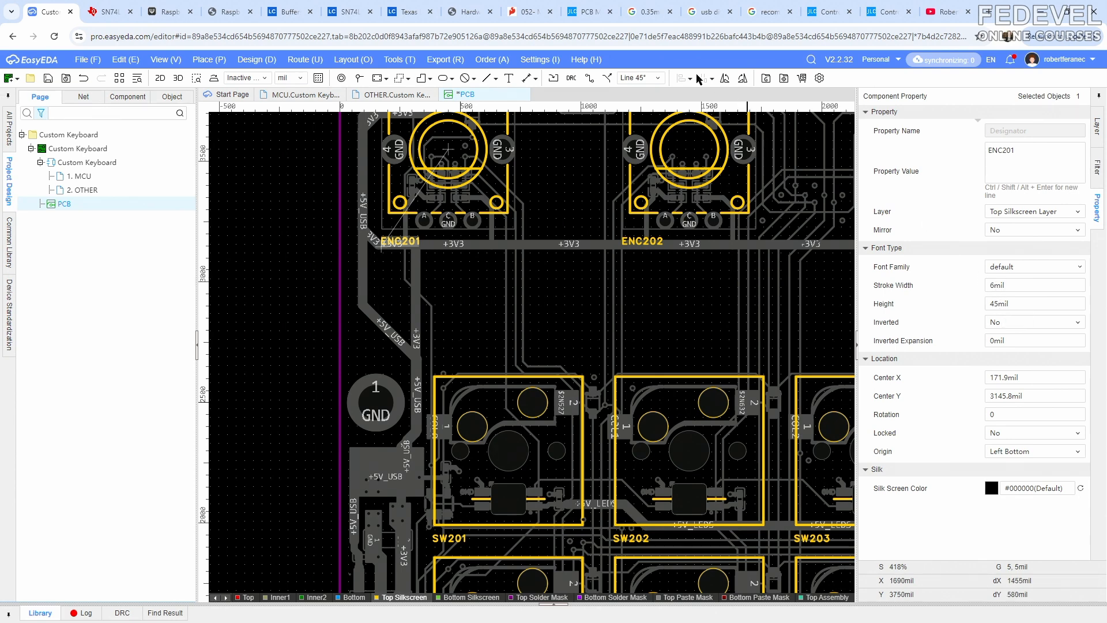
Look up the minimum legend line width and text height on the JLCPCB capabilities page, and return to the PCB layout
left_click(588, 17)
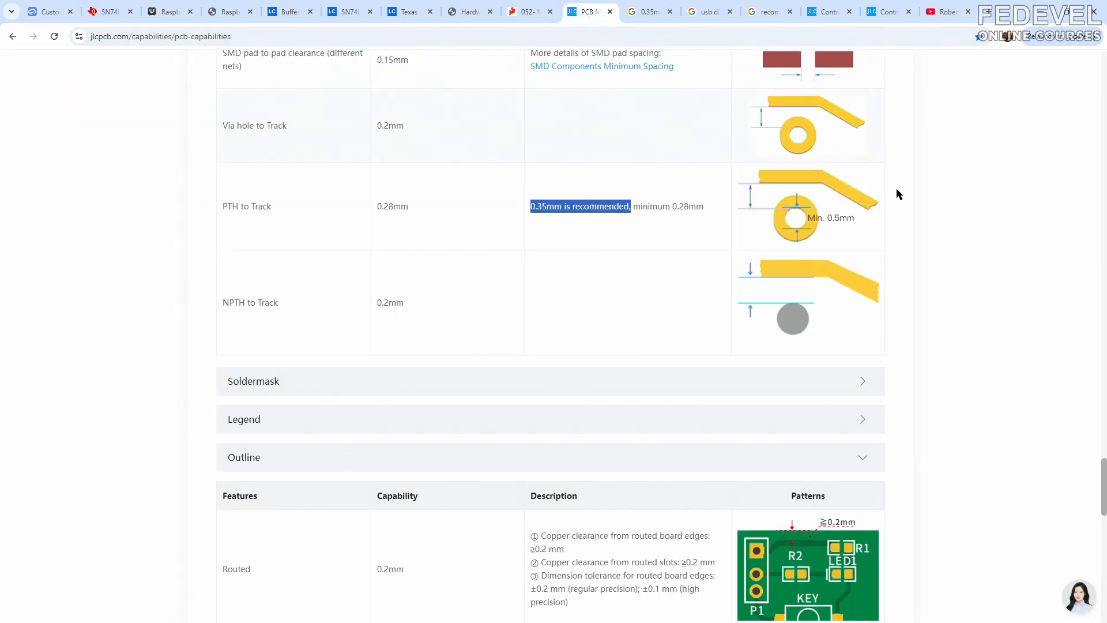
left_click_drag(1103, 483, 1102, 68)
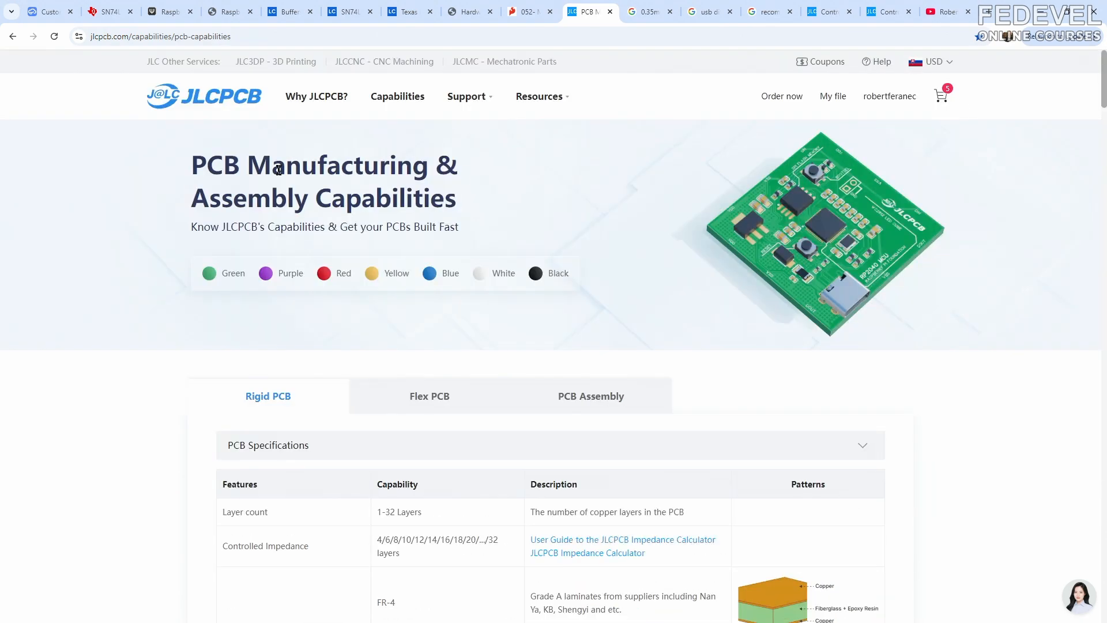
left_click_drag(196, 163, 454, 211)
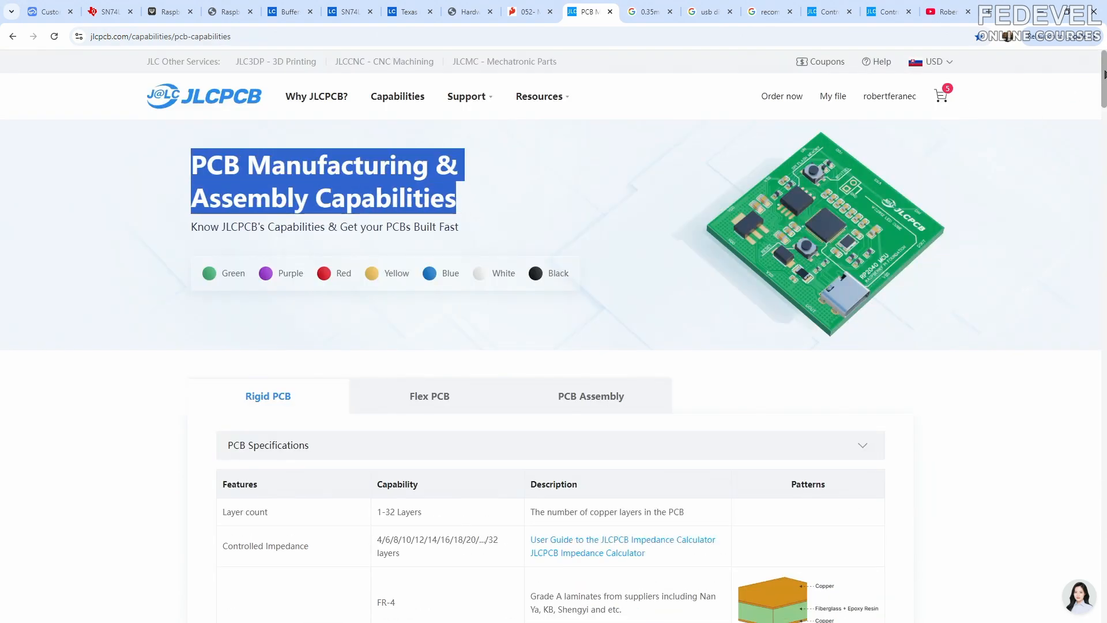
left_click_drag(1104, 75, 1103, 489)
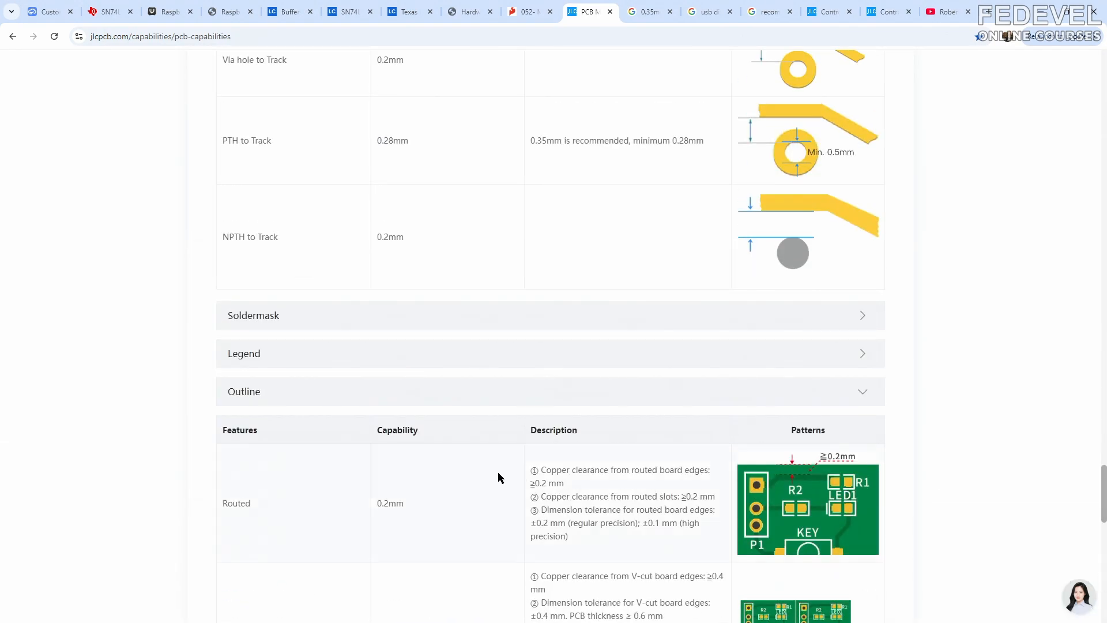
left_click(266, 358)
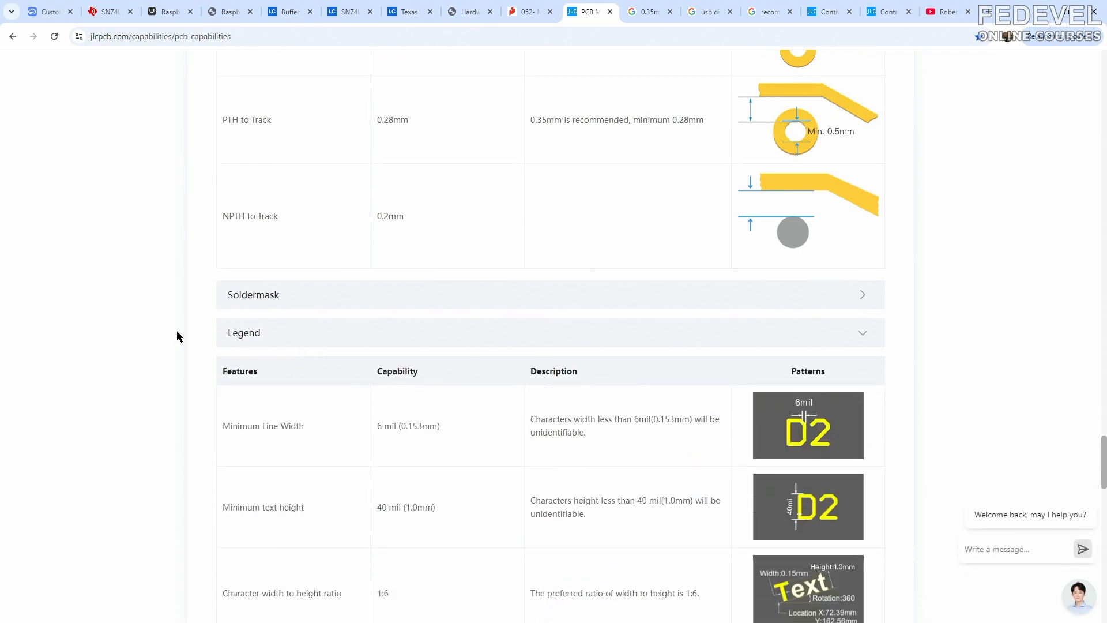
scroll(582, 295, "down", 2)
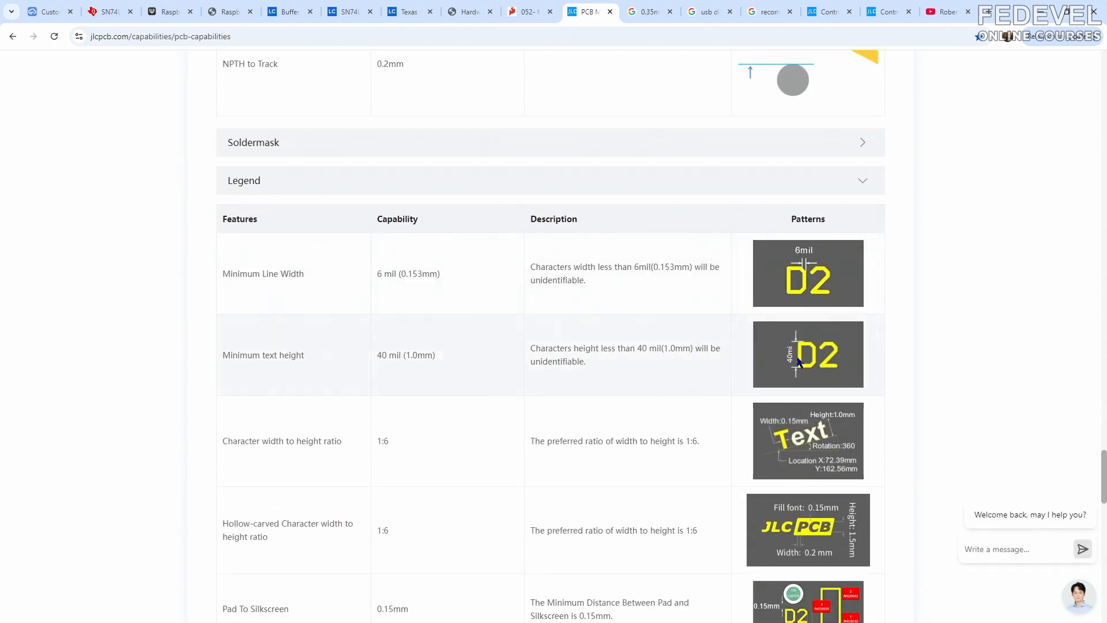
left_click(59, 13)
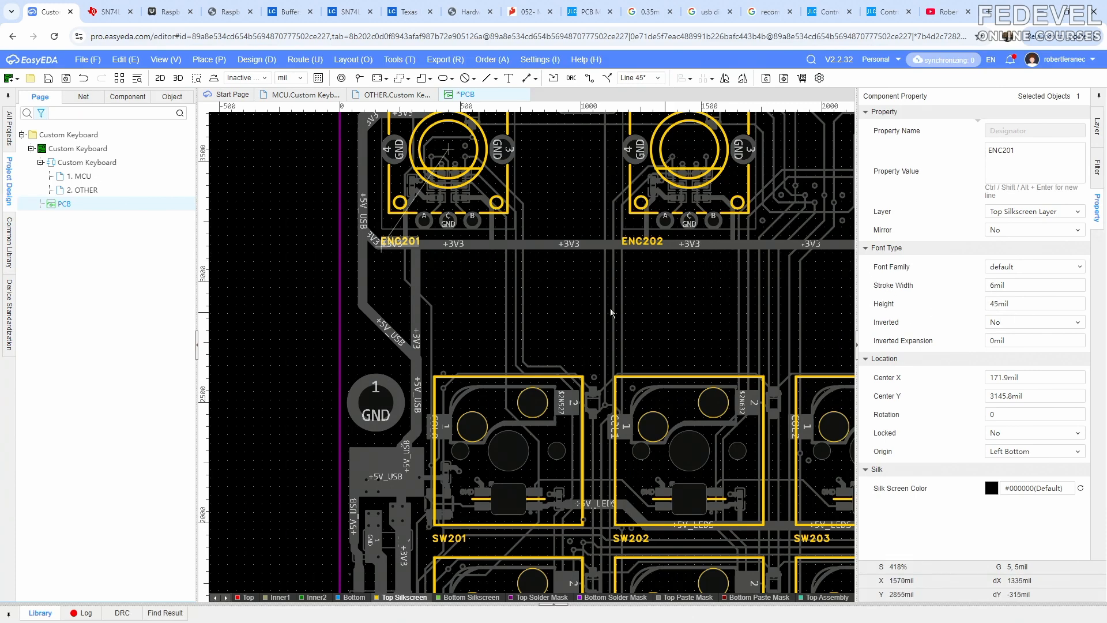
Set the PCB document's grid size to 10 mil
right_click_drag(505, 294, 344, 373)
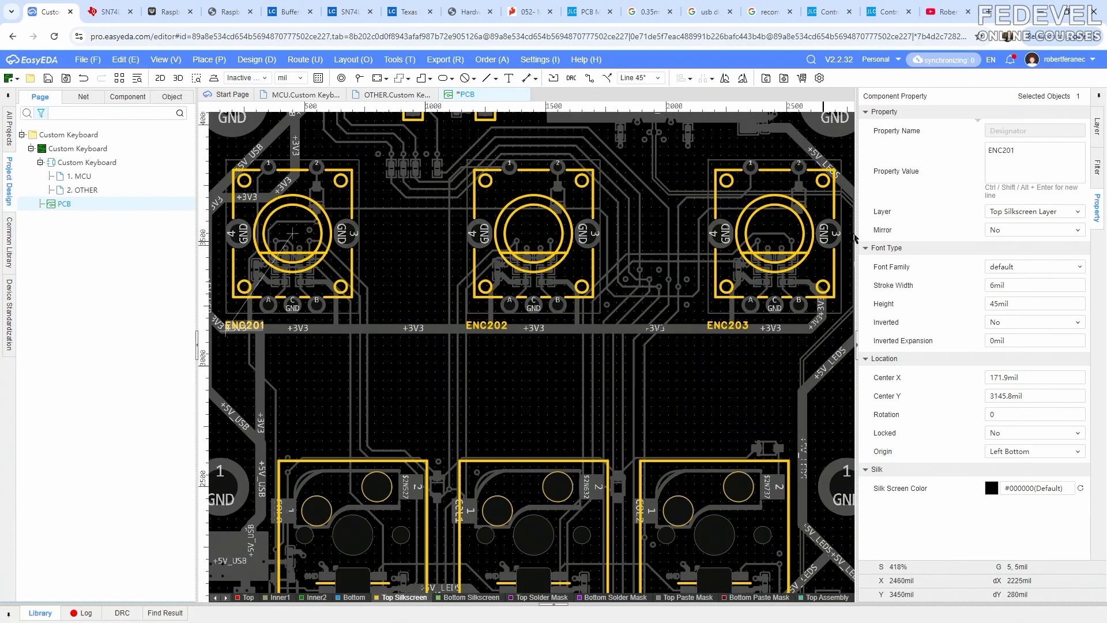
left_click(695, 385)
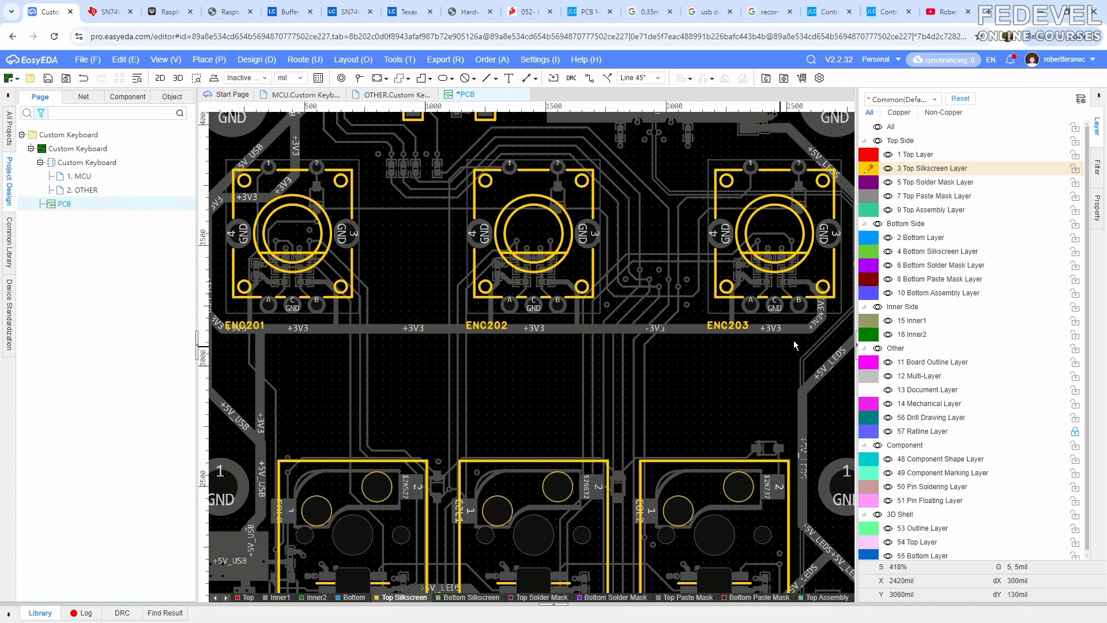
left_click(1097, 220)
left_click(1025, 204)
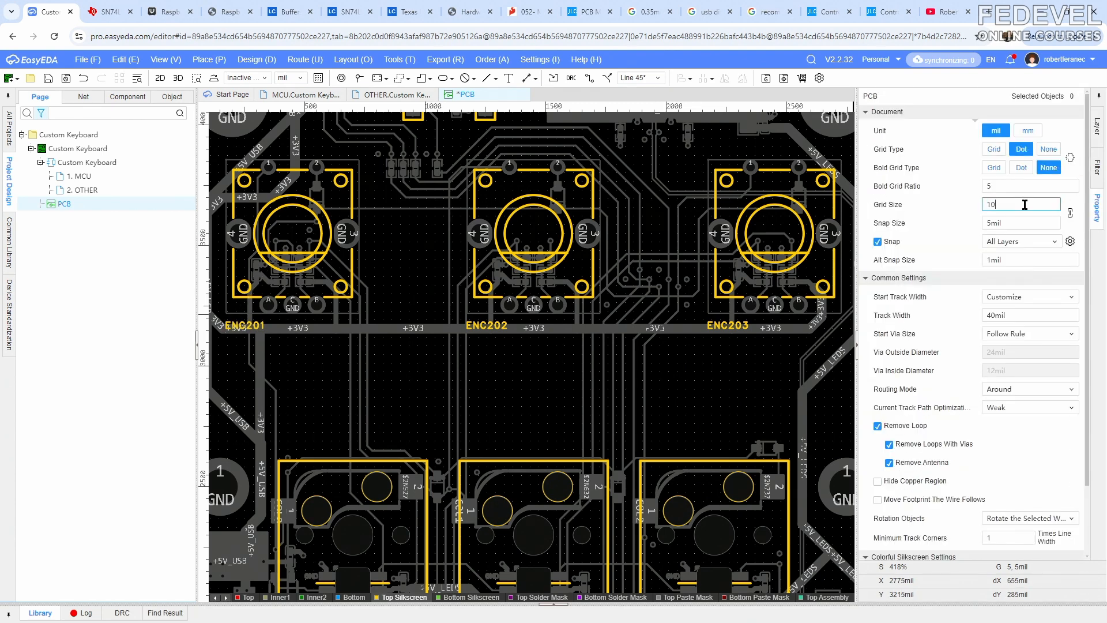
type("10")
key("Return")
Move the ENC201, ENC202 and ENC203 designators to just below the lower-right corner of their encoders
left_click_drag(245, 326, 358, 309)
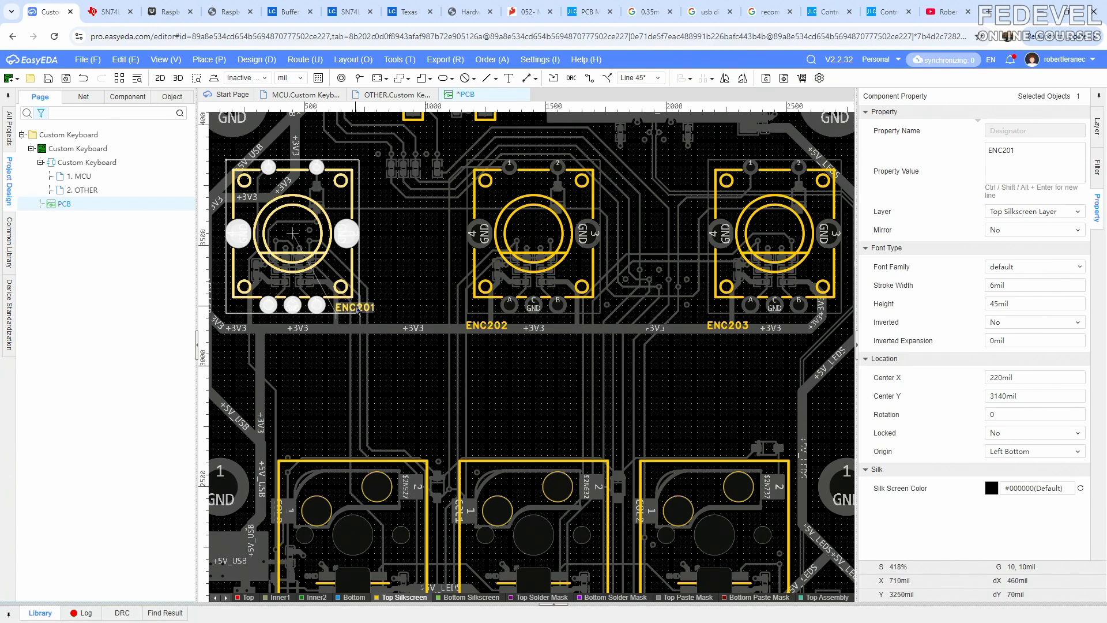
left_click_drag(476, 329, 586, 310)
right_click_drag(679, 376, 612, 387)
left_click_drag(652, 339, 764, 324)
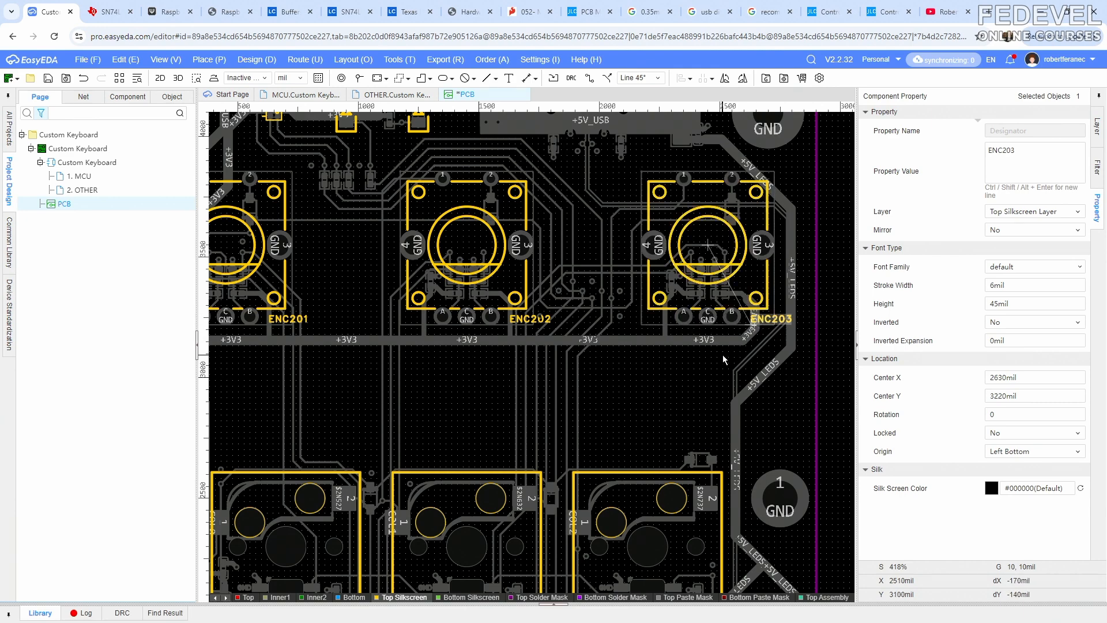
Move the SW201, SW202 and SW203 designators up close to the lower-left corners of their switches
right_click_drag(563, 402, 684, 244)
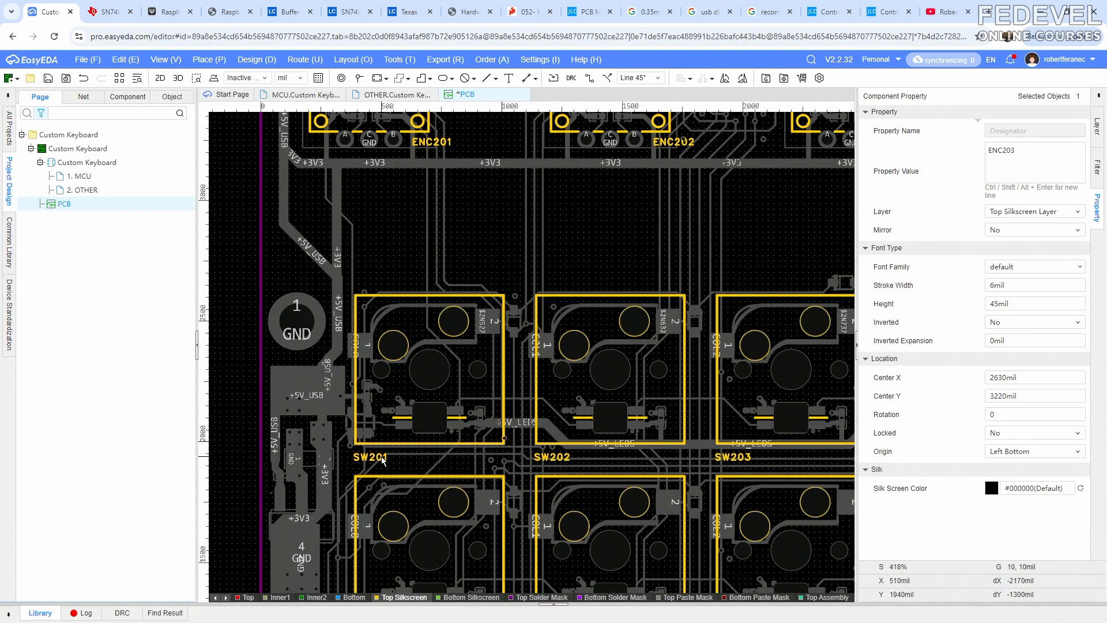
scroll(444, 476, "down", 2)
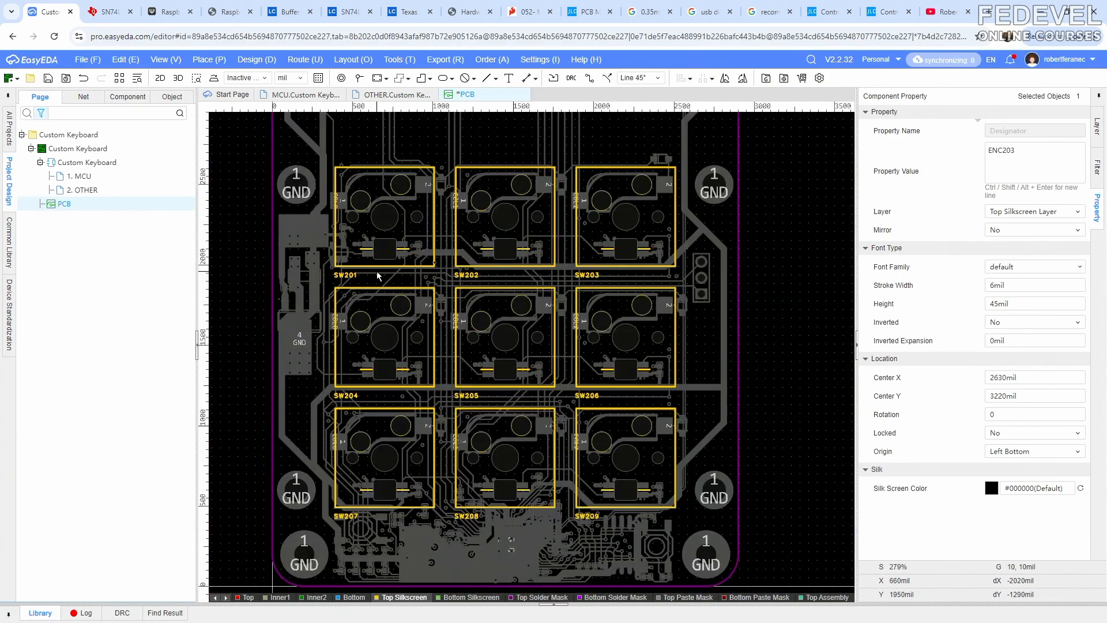
scroll(378, 276, "up", 2)
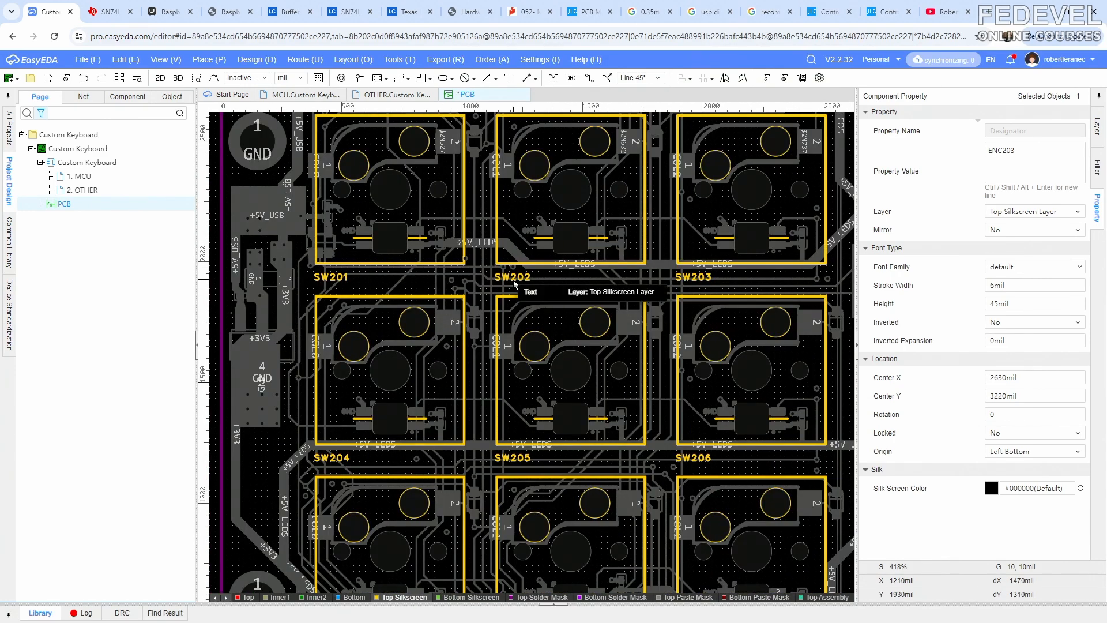
scroll(339, 274, "up", 1)
left_click(337, 281)
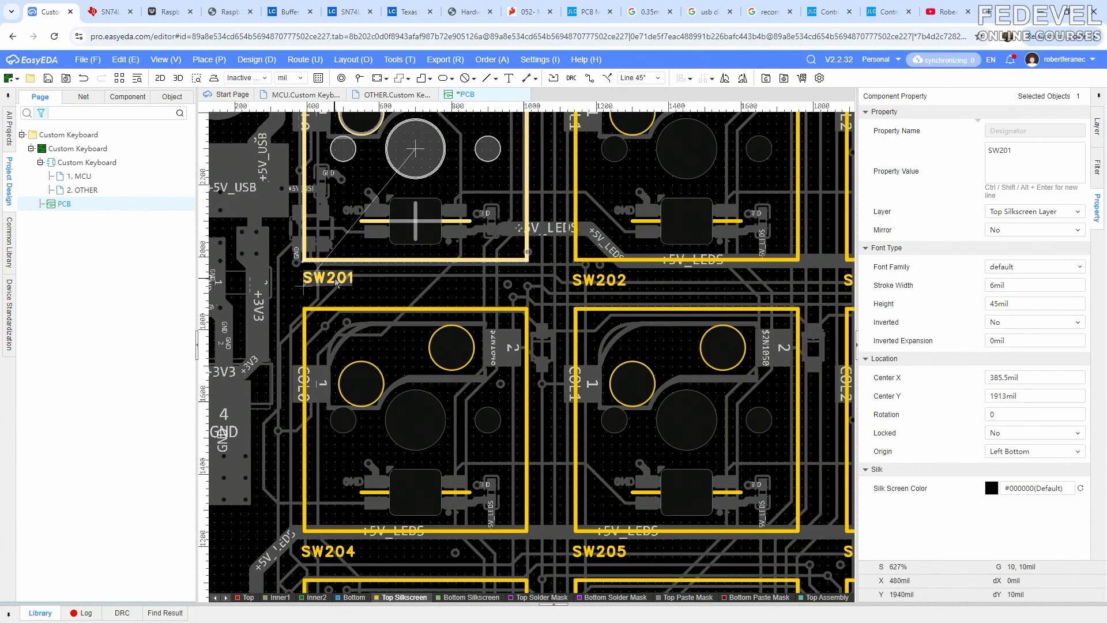
left_click_drag(336, 283, 338, 283)
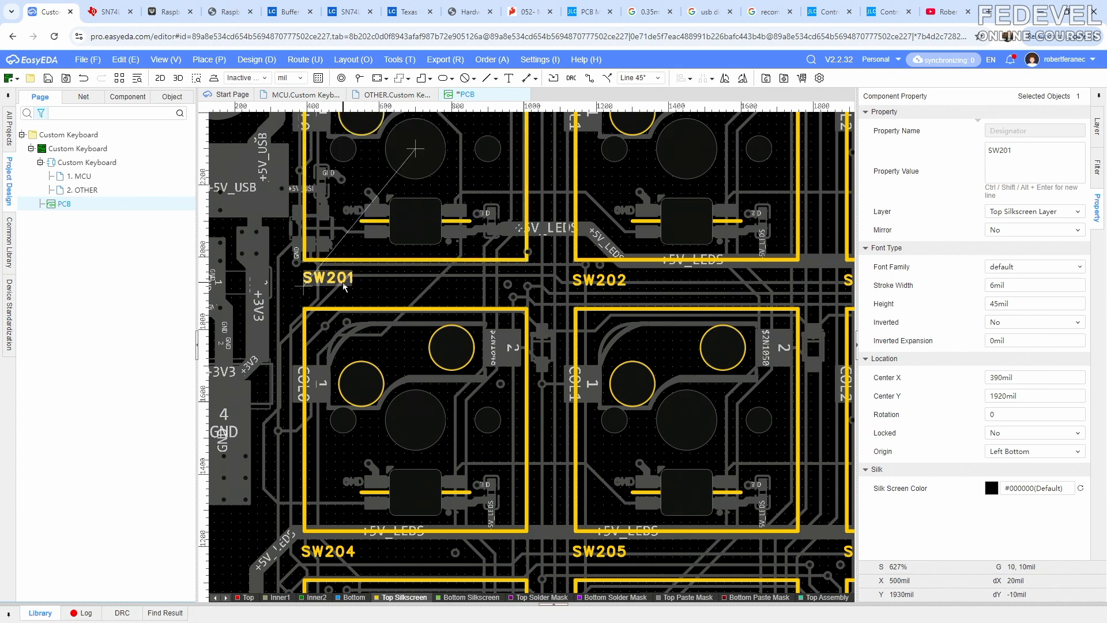
left_click_drag(591, 282, 591, 273)
right_click_drag(826, 283, 642, 312)
left_click_drag(672, 311, 671, 304)
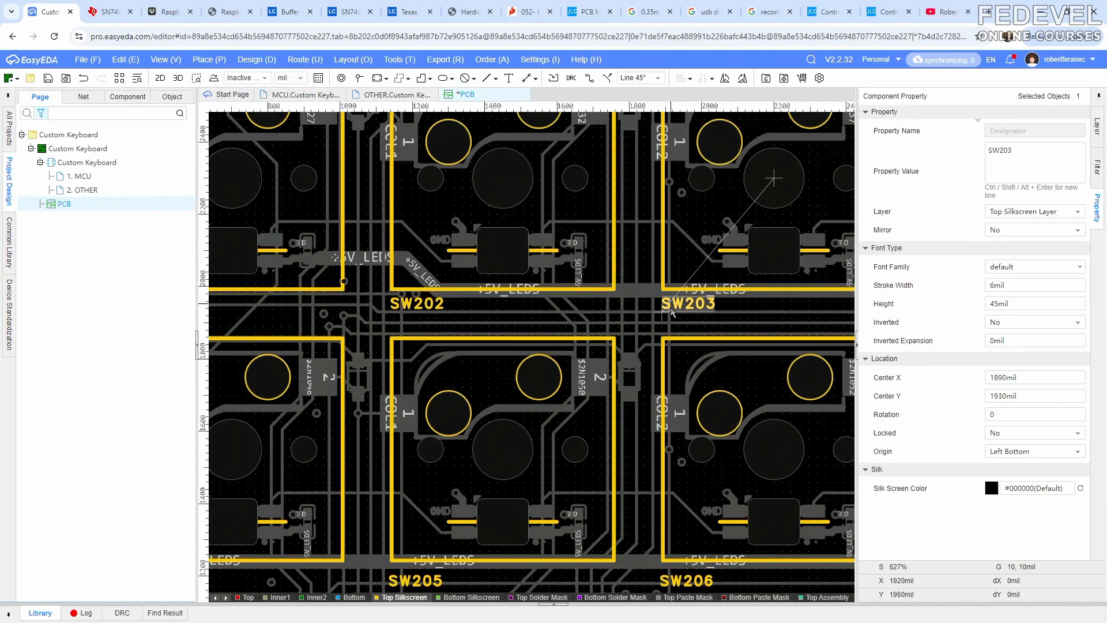
Move the SW206, SW205 and SW204 designators up under the lower-left corners of their switches, at Center Y 1180 mil
right_click_drag(648, 406, 638, 272)
left_click_drag(663, 449, 666, 441)
right_click_drag(422, 457, 544, 424)
left_click_drag(526, 417, 526, 414)
right_click_drag(283, 416, 420, 409)
left_click_drag(397, 408, 398, 403)
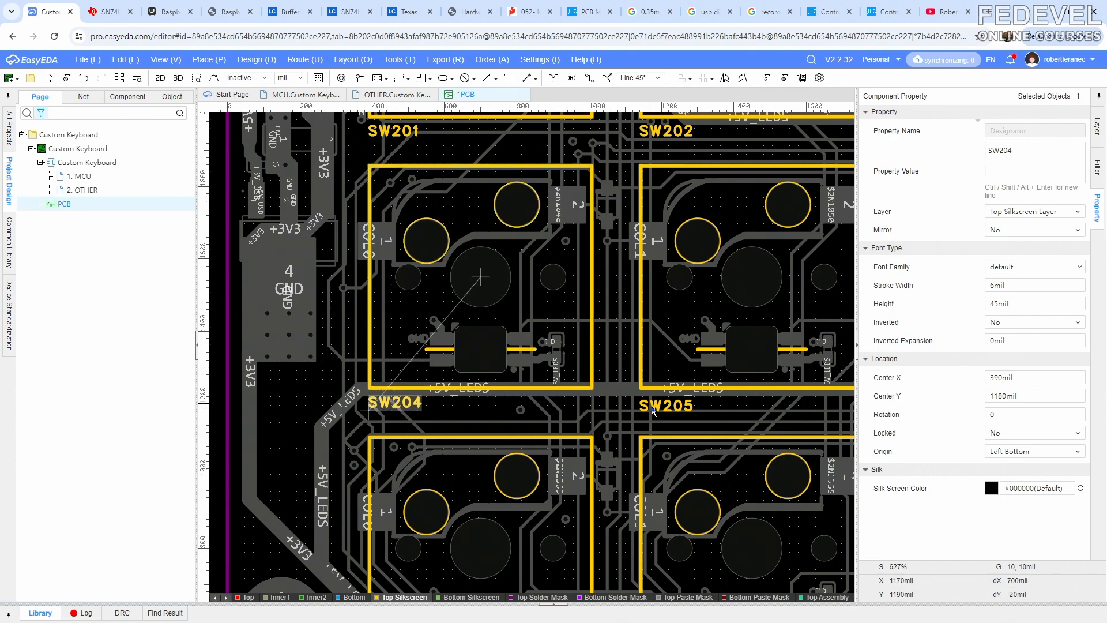
left_click_drag(653, 410, 653, 404)
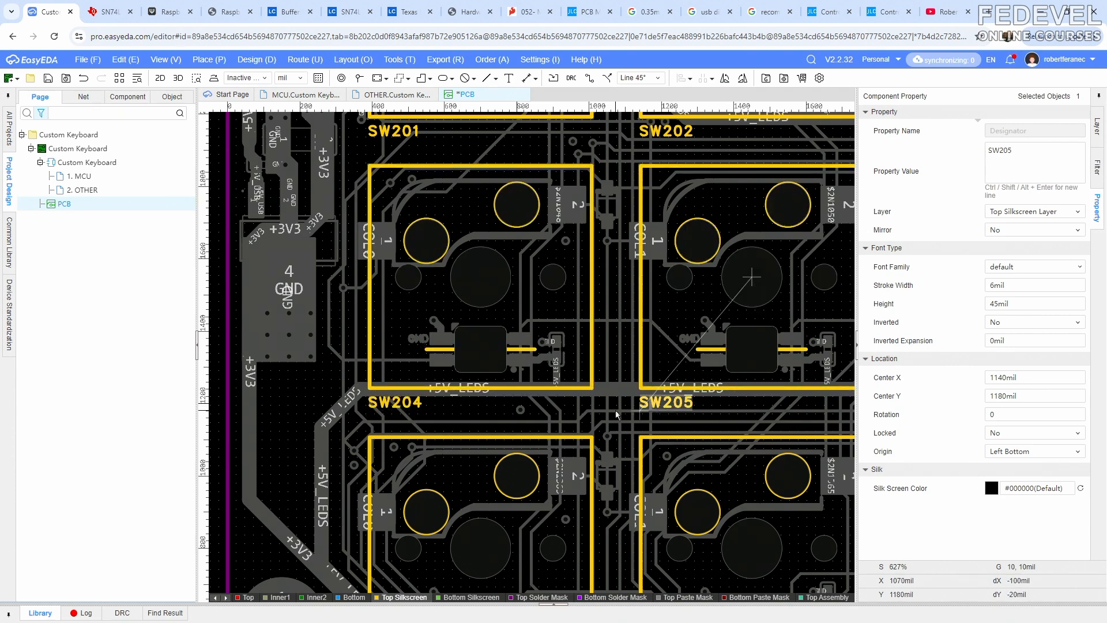
Move the SW207, SW208 and SW209 designators up under the lower-left corners of their switches, at Center Y 430 mil
right_click_drag(615, 411, 494, 267)
scroll(495, 267, "down", 1)
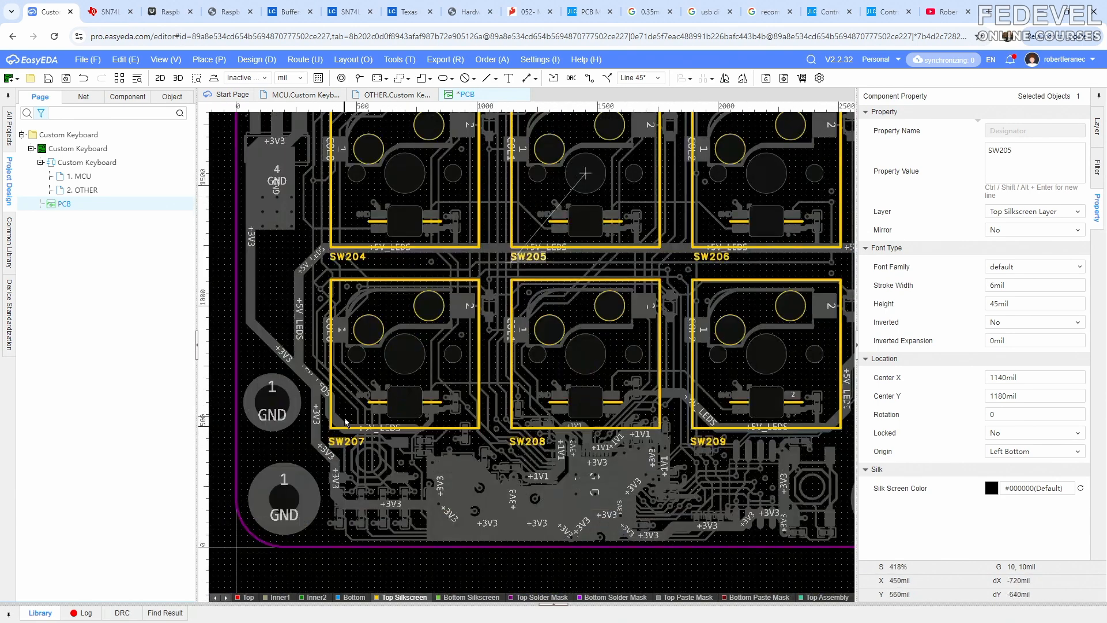
scroll(346, 424, "up", 1)
left_click_drag(345, 452, 345, 447)
left_click_drag(603, 455, 605, 449)
right_click_drag(628, 443, 434, 437)
left_click_drag(679, 449, 683, 441)
Select the switch designators column by column and compare their Center X values to check vertical alignment
scroll(721, 484, "down", 3)
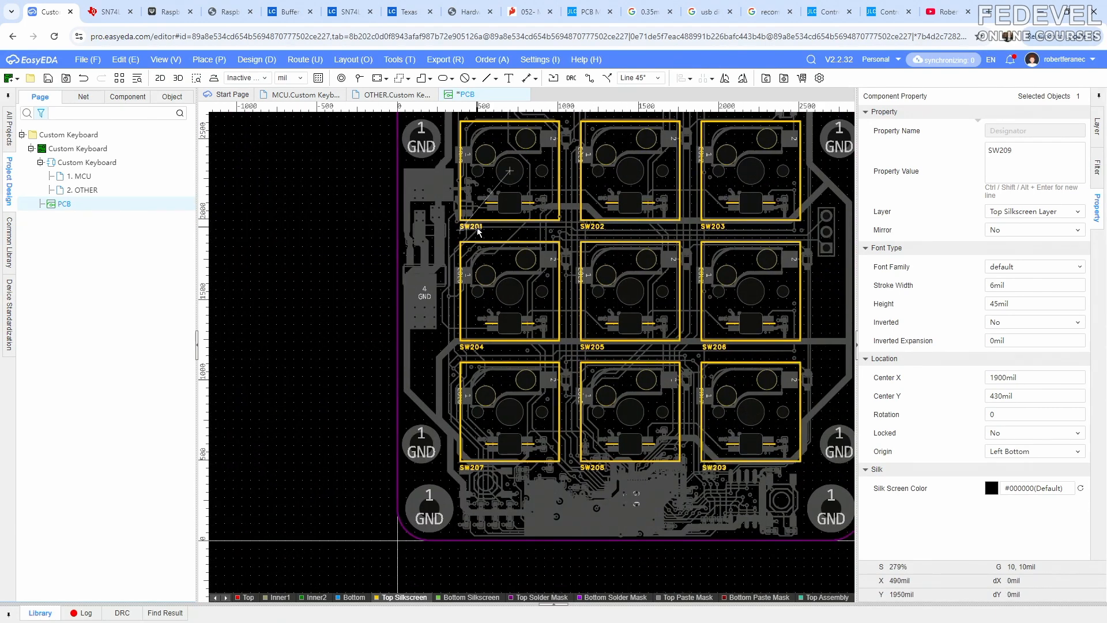
left_click(472, 346, "ctrl")
left_click(473, 468, "ctrl")
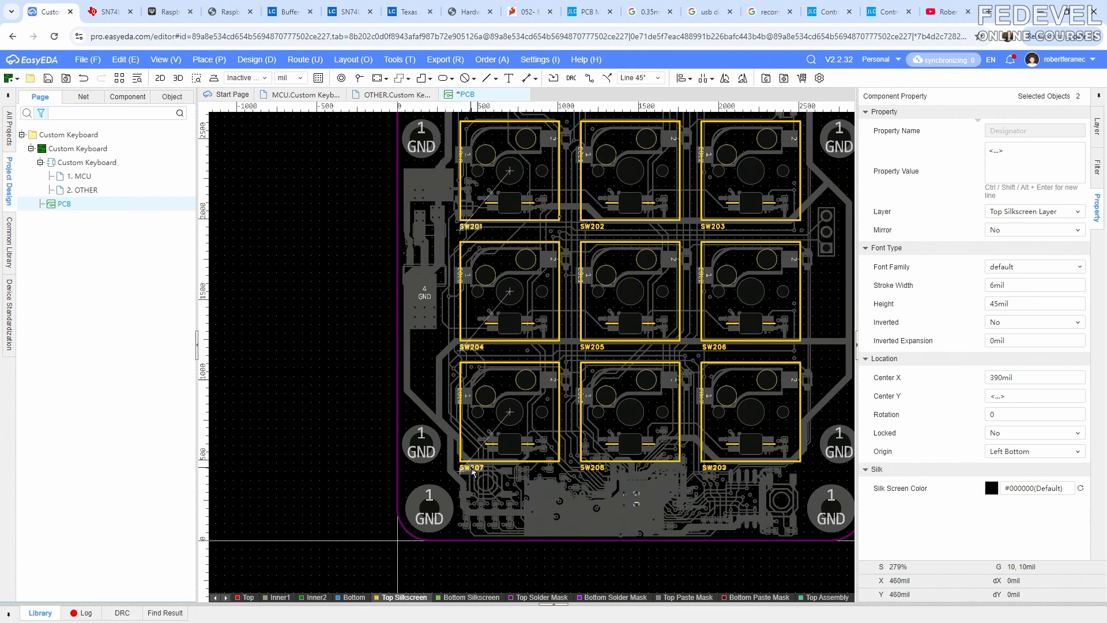
left_click(600, 227)
left_click(592, 347, "ctrl")
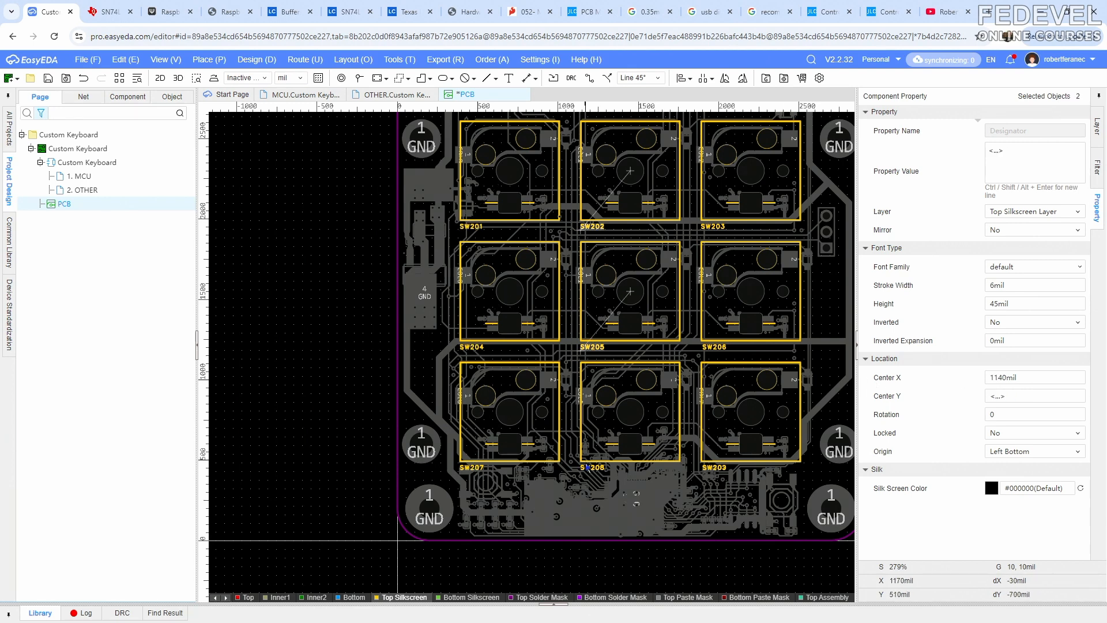
left_click(588, 470, "ctrl")
left_click(715, 227)
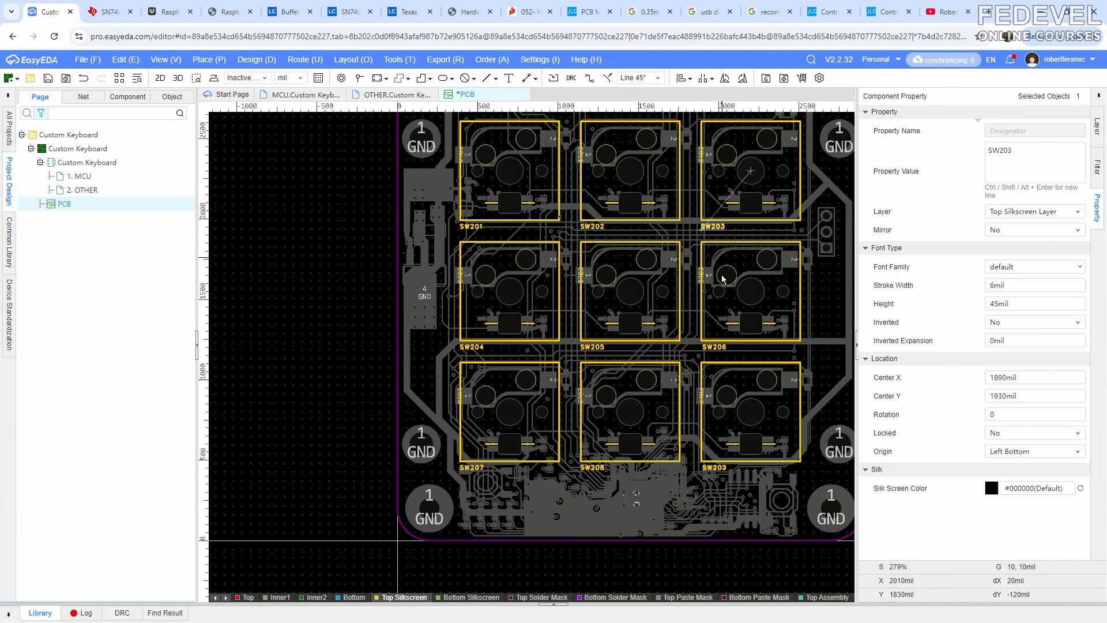
left_click(717, 349, "ctrl")
left_click(716, 469, "ctrl")
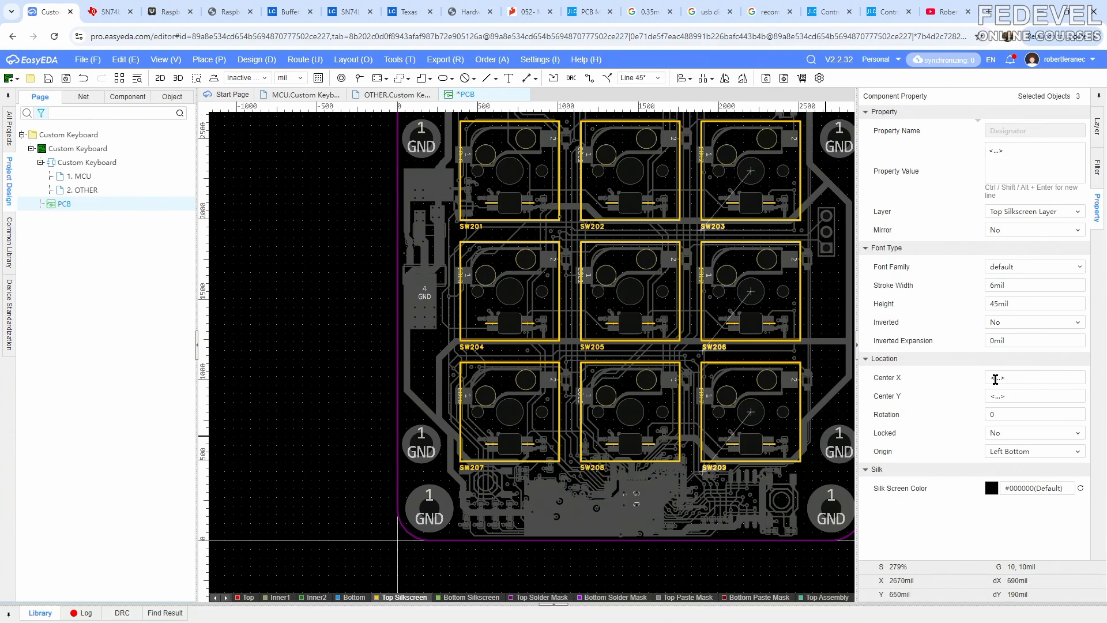
Move the SW203 designator to Center X 1900 mil, in line with SW206 and SW209
scroll(763, 238, "up", 1)
left_click(739, 225)
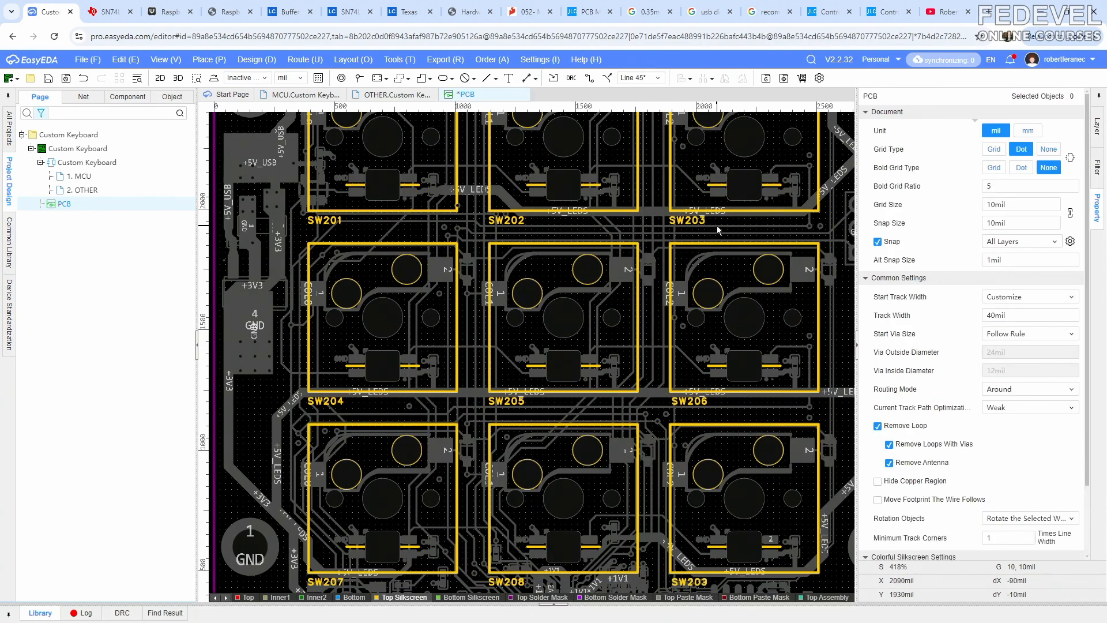
left_click_drag(683, 223, 685, 224)
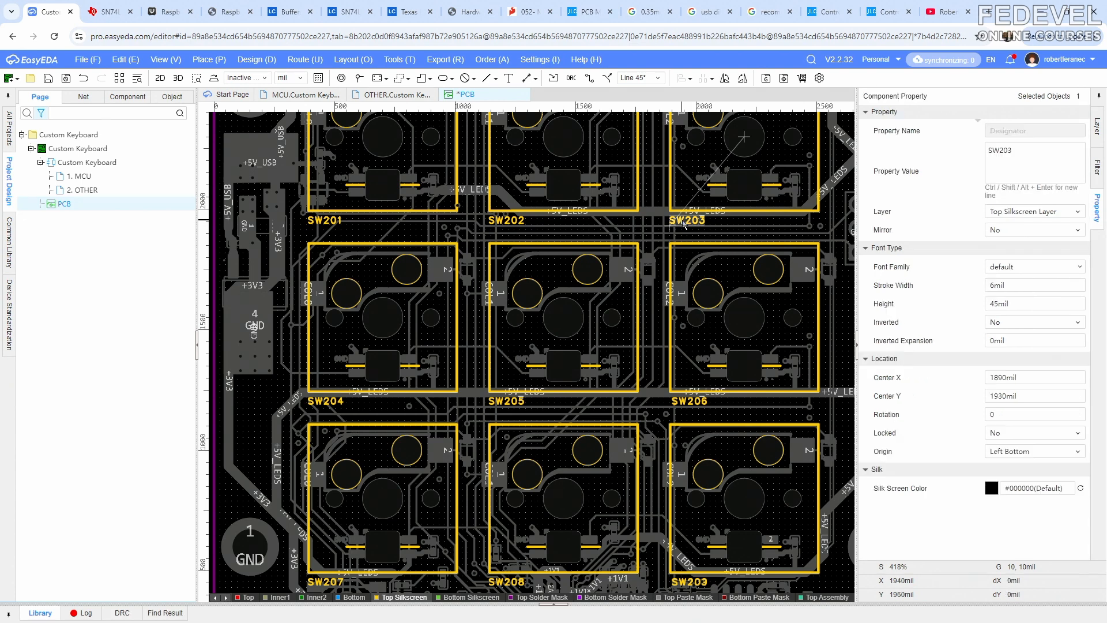
left_click(692, 406, "ctrl")
left_click(693, 581, "ctrl")
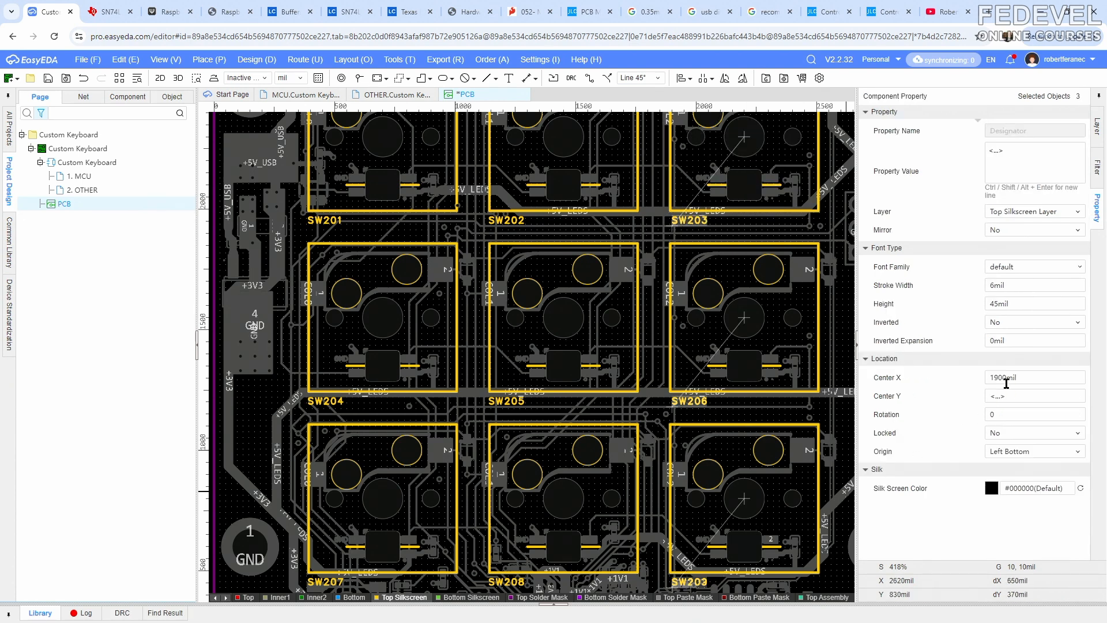
Select the switch designators row by row and compare their Center Y values to check horizontal alignment
left_click(743, 225)
left_click(692, 222)
left_click(508, 221, "ctrl")
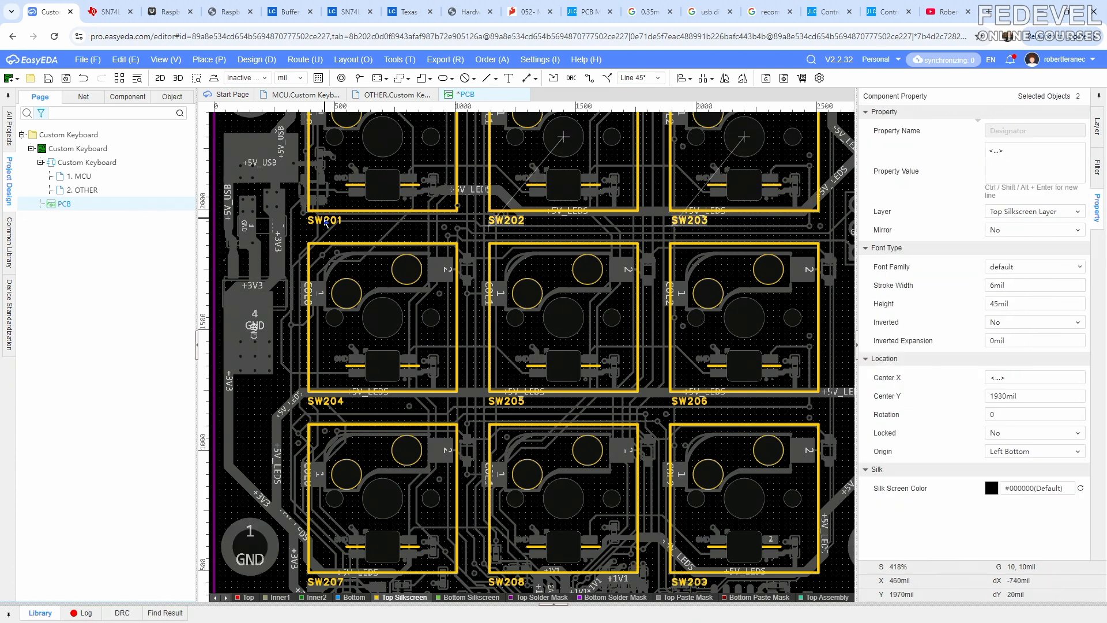
left_click(323, 220, "ctrl")
left_click(331, 404)
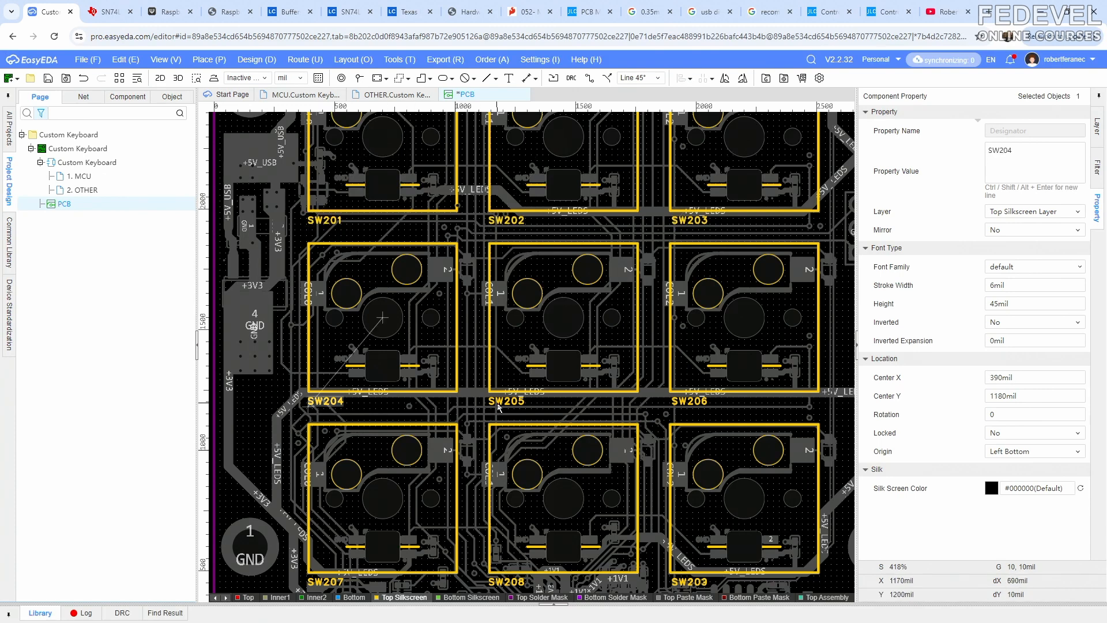
left_click(500, 403, "ctrl")
left_click(685, 404, "ctrl")
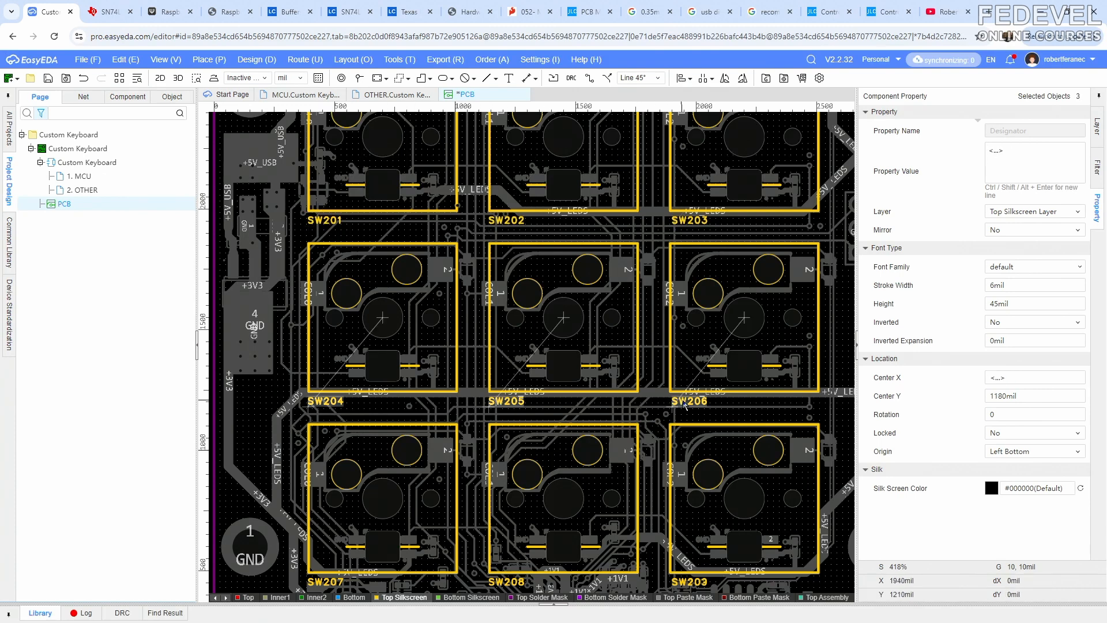
left_click(699, 587)
left_click(512, 583, "ctrl")
left_click(333, 582, "ctrl")
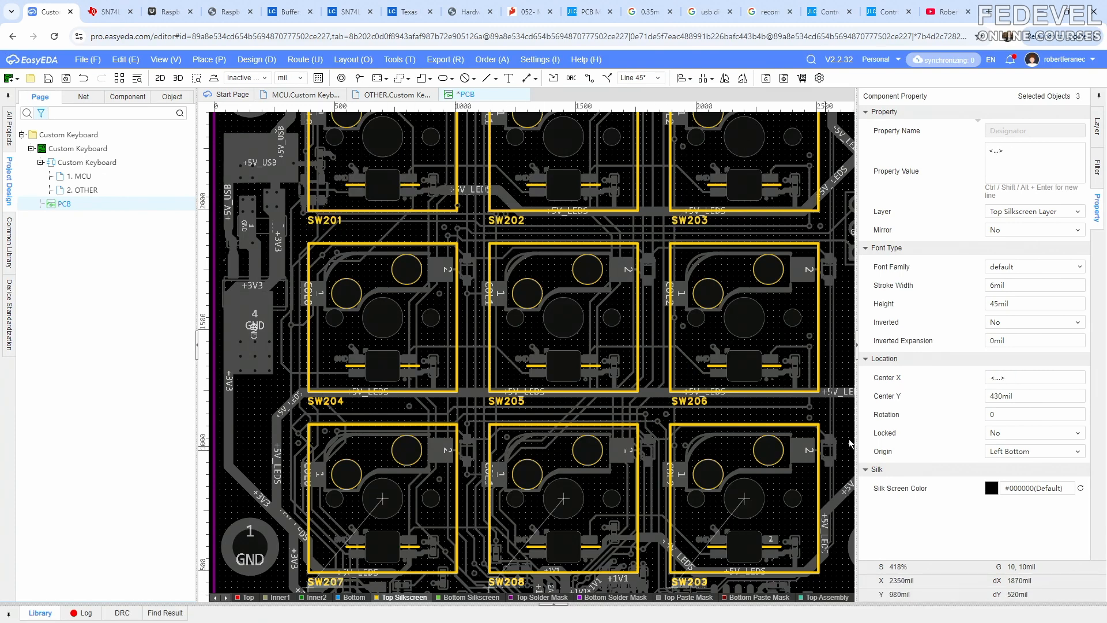
key("Escape")
Show the whole board and save the PCB document
scroll(639, 389, "down", 4)
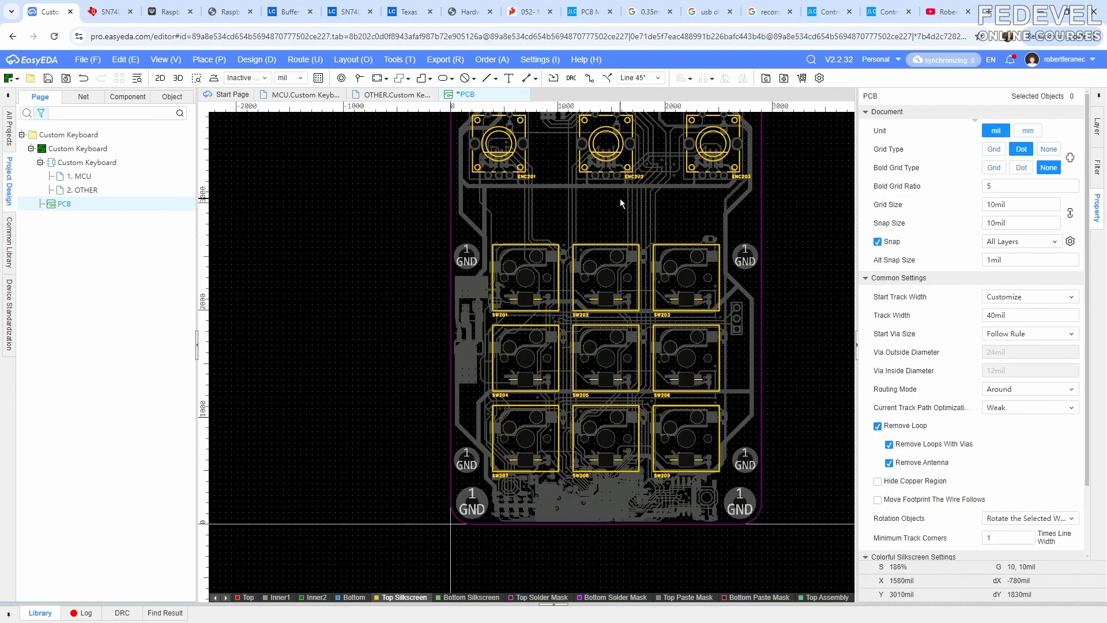
right_click_drag(620, 199, 607, 273)
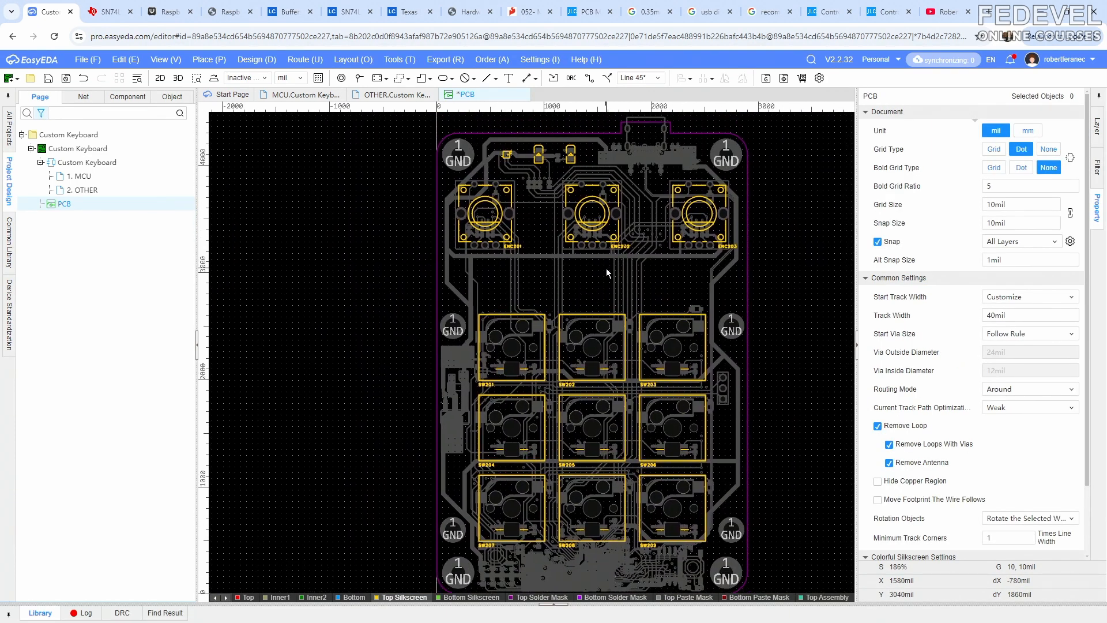
left_click(166, 59)
left_click(174, 156)
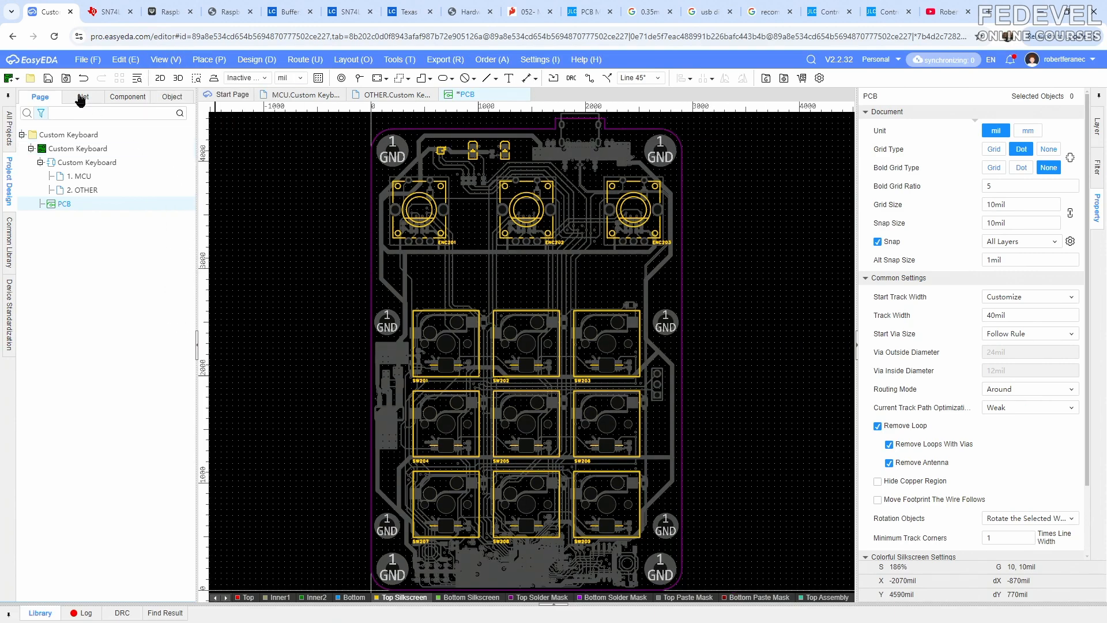
left_click(47, 79)
Place the text RGB on the top silkscreen just above the upper-right corner of ENC201, at X 540 mil, Y 3890 mil
scroll(457, 148, "up", 3)
right_click_drag(460, 153, 451, 202)
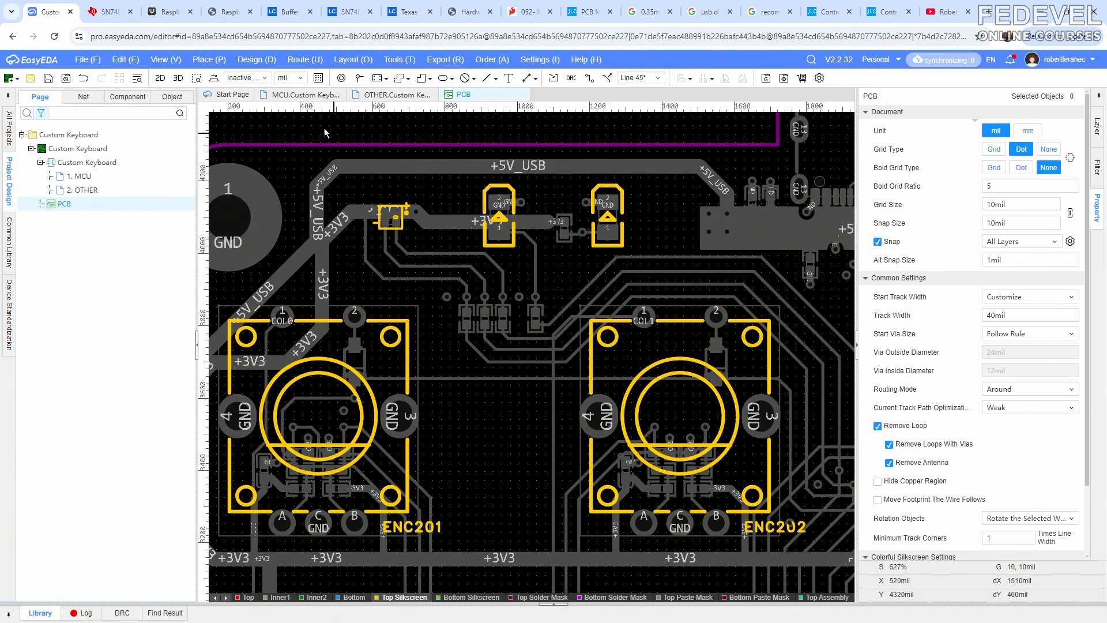
left_click(212, 61)
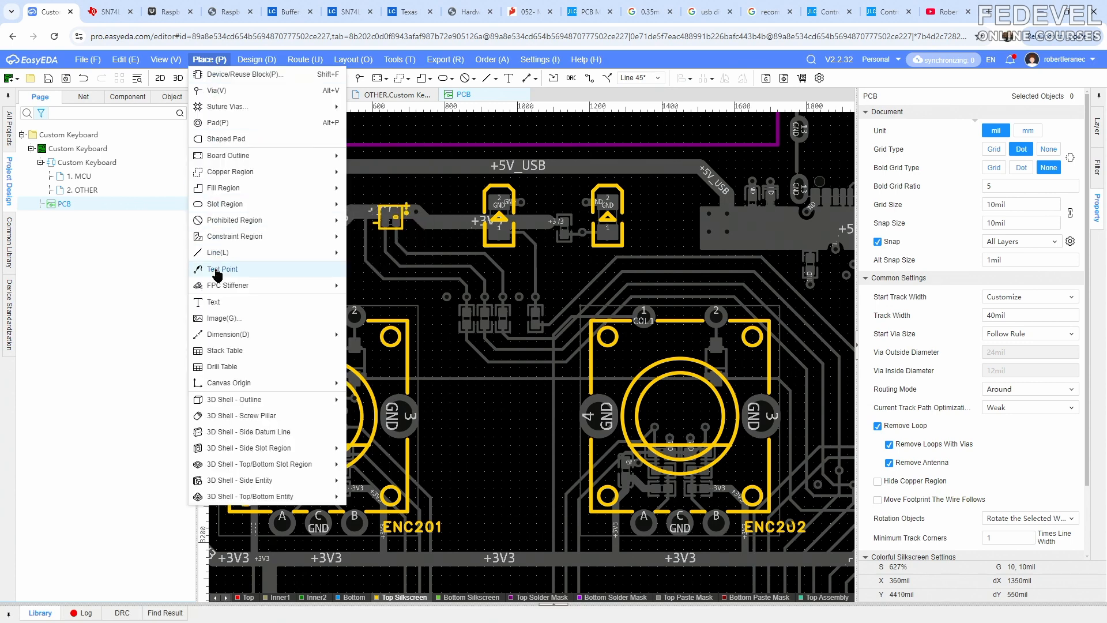
left_click(214, 302)
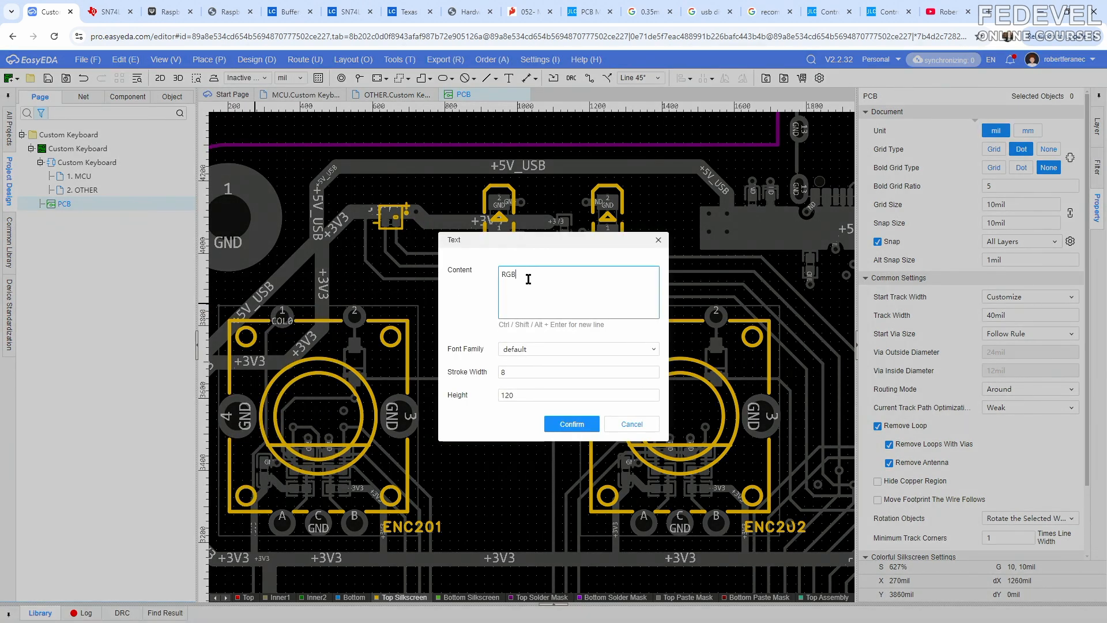
left_click(571, 424)
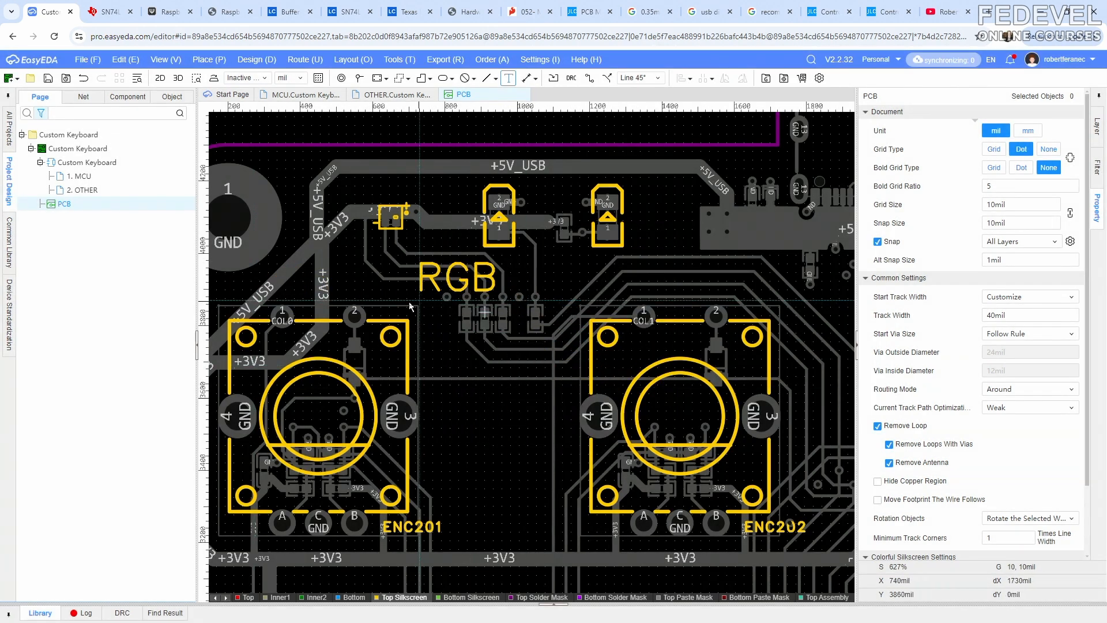
left_click(351, 292)
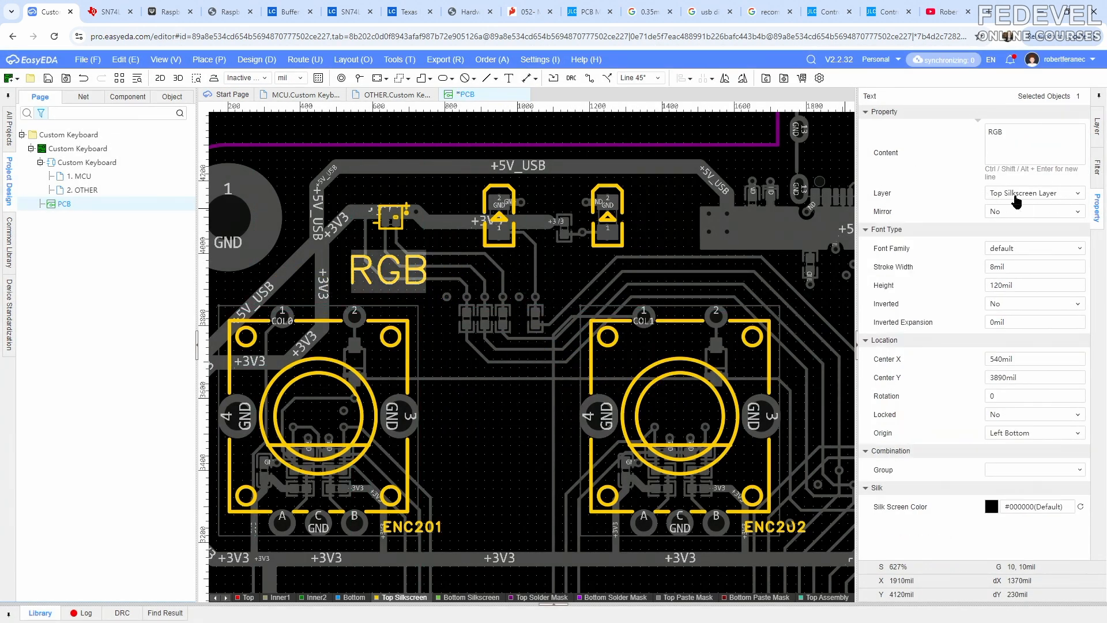
Check the active layer, review the legend line width and text height limits on the JLCPCB capabilities page, and return to the PCB layout
left_click(1097, 131)
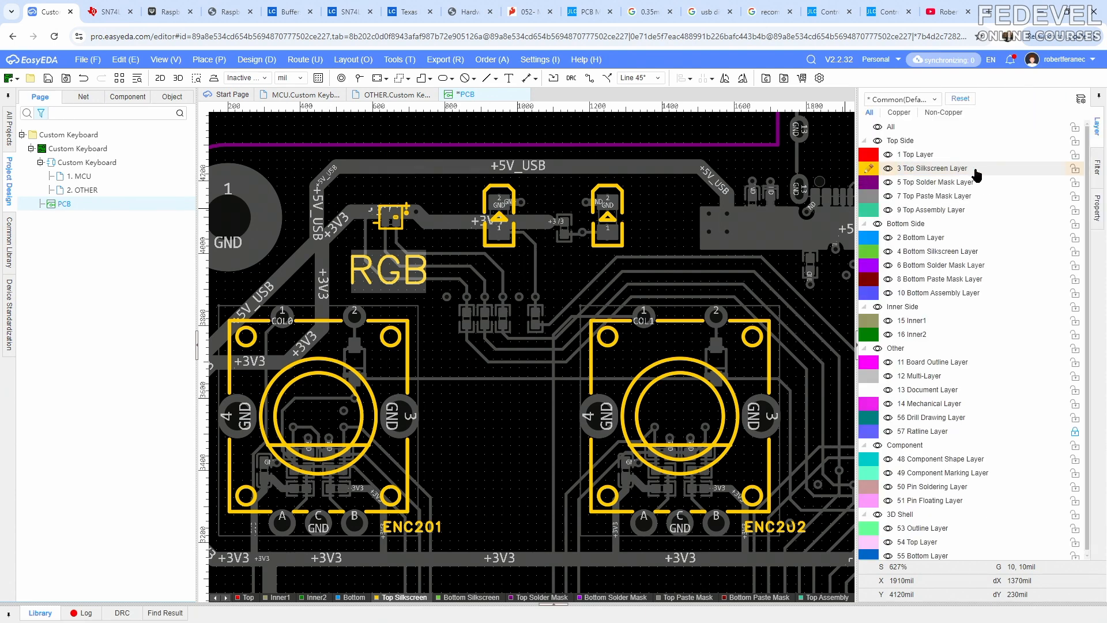
left_click(1096, 211)
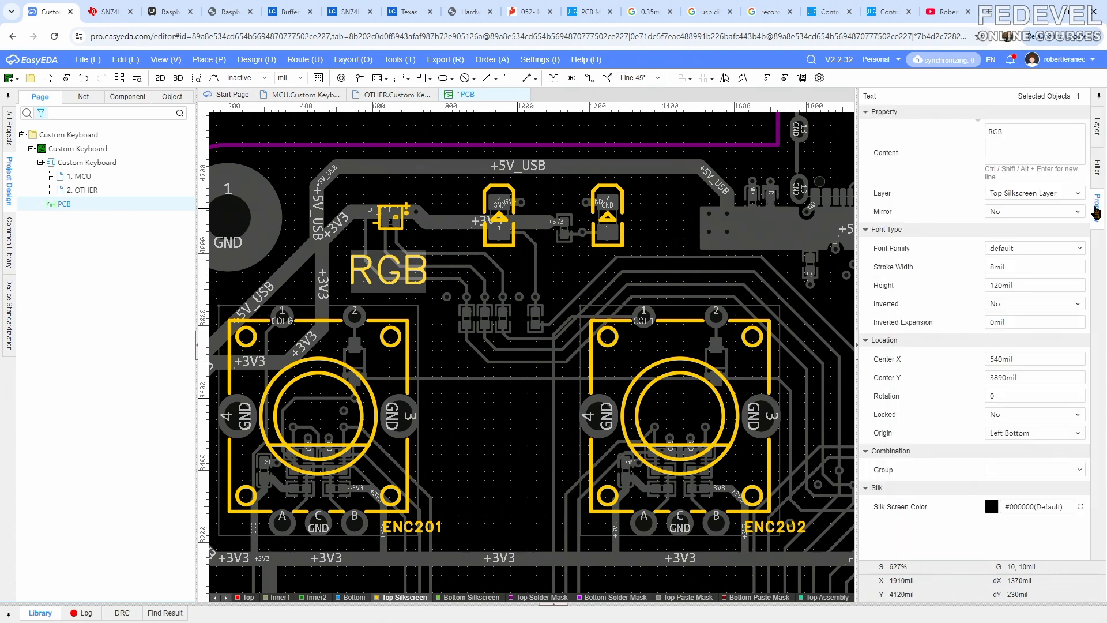
left_click(583, 12)
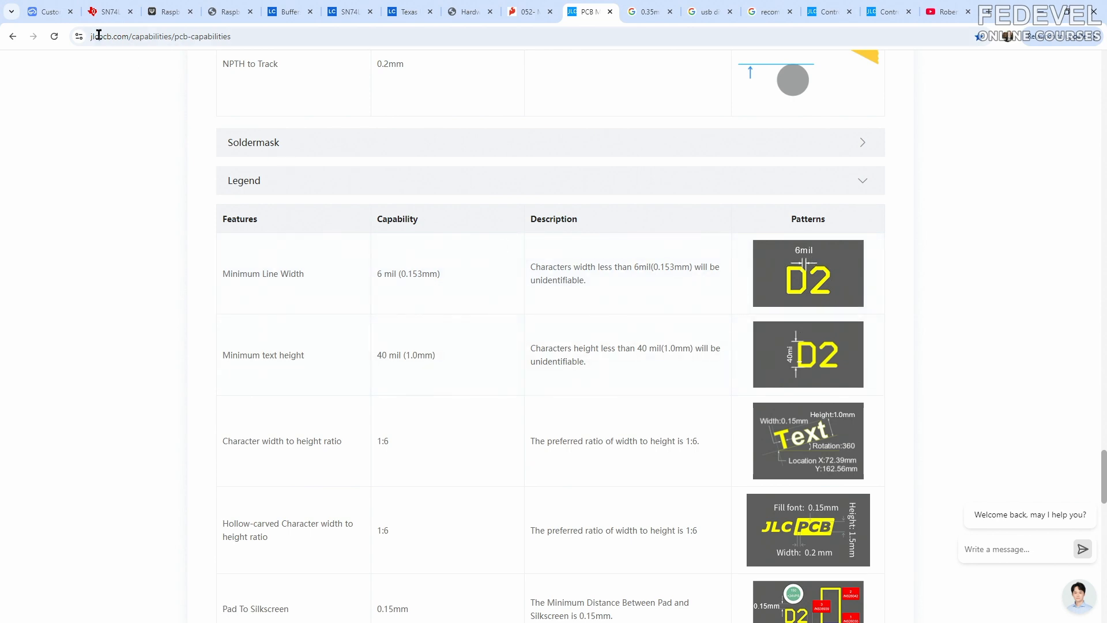
left_click(51, 11)
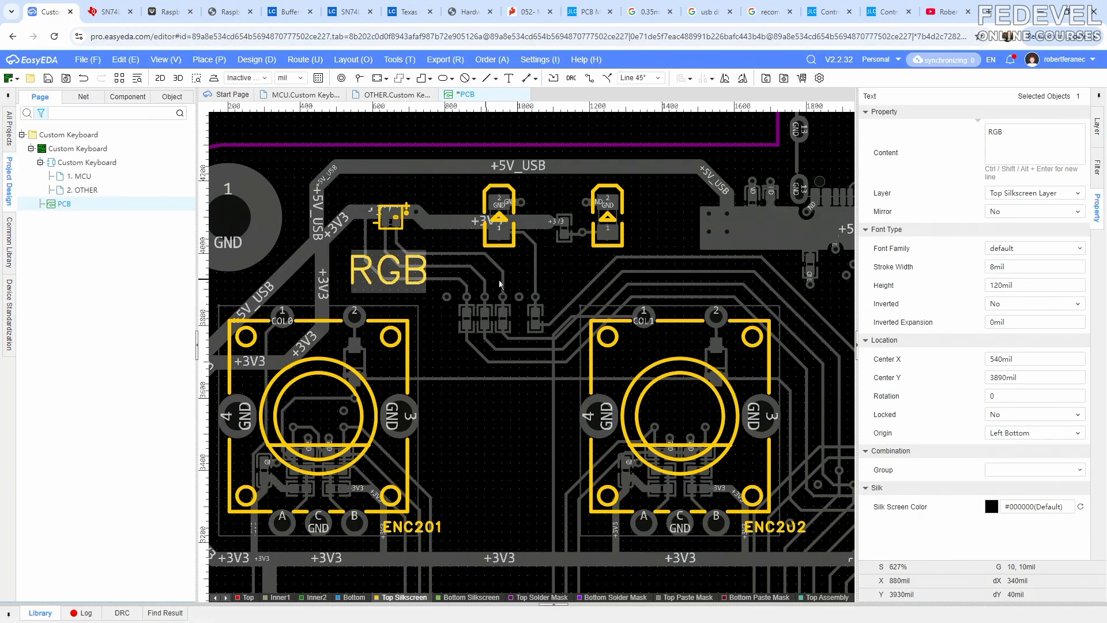
Set the RGB silkscreen text's stroke width to 6 mil and its height to 60 mil
left_click(1018, 266)
type("6")
key("Return")
left_click(1022, 285)
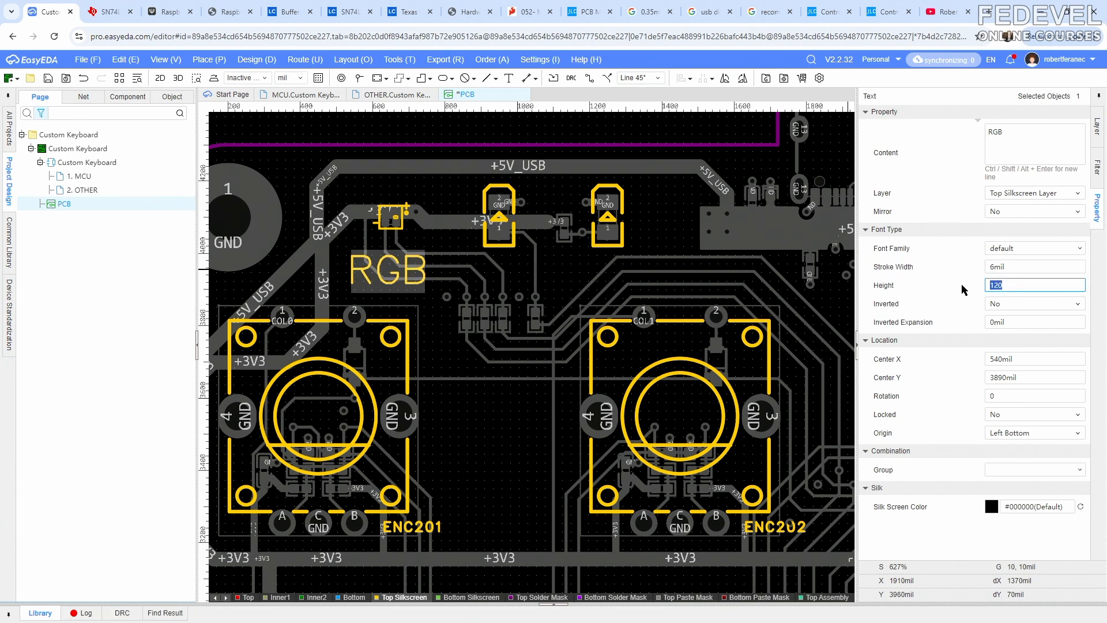
type("60")
key("Return")
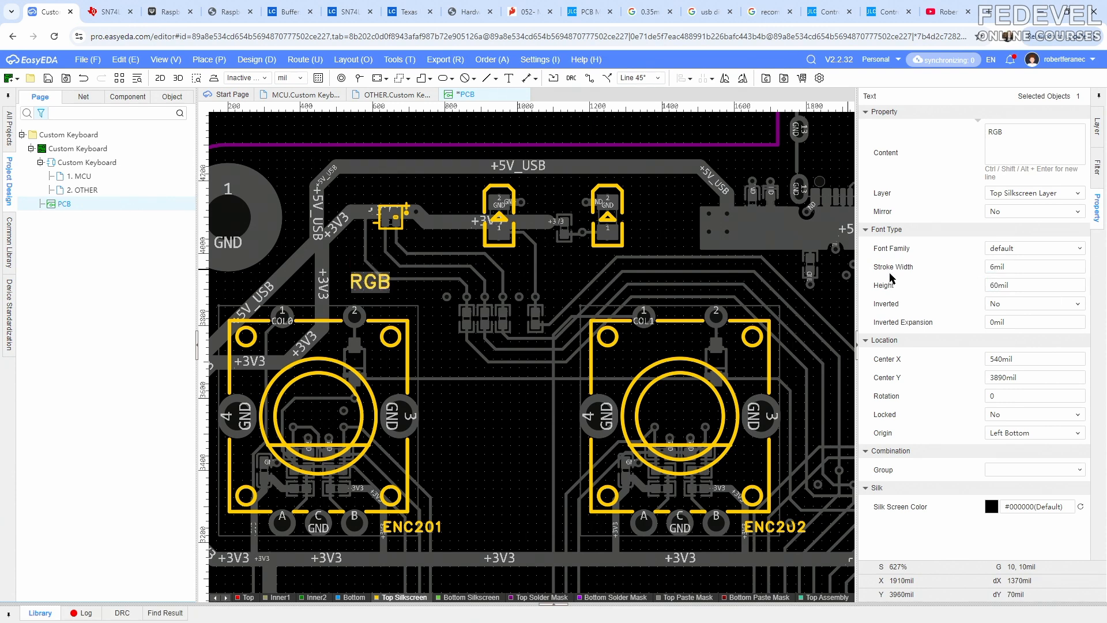
Set the RGB text's origin to Center Bottom and move it directly below the RGB LED, to X 650 mil, Y 3990 mil
scroll(379, 234, "up", 2)
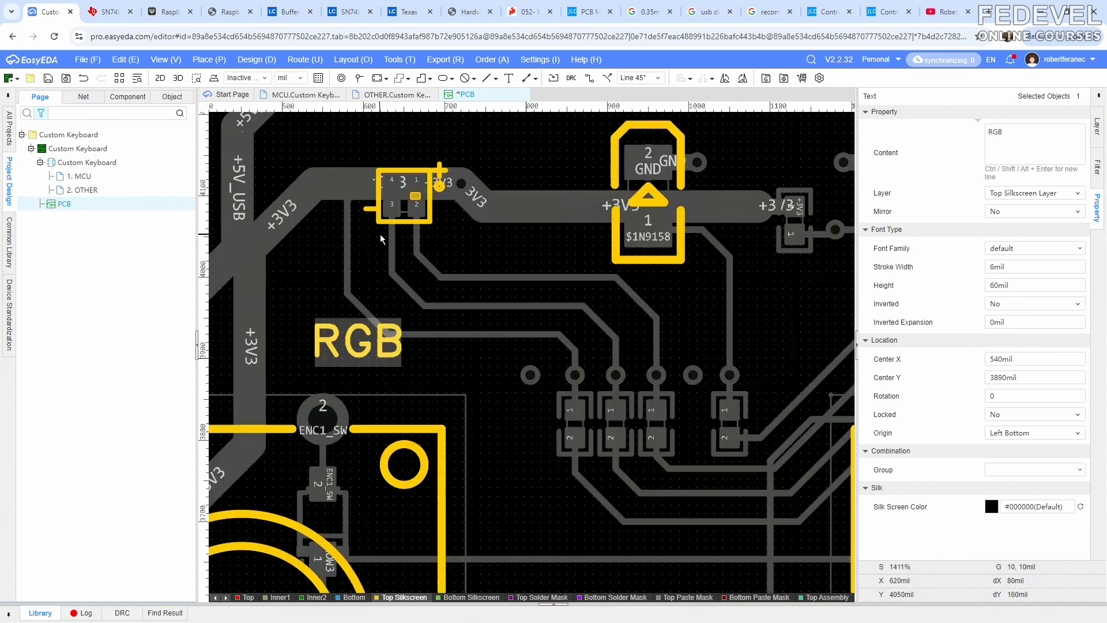
left_click(1024, 434)
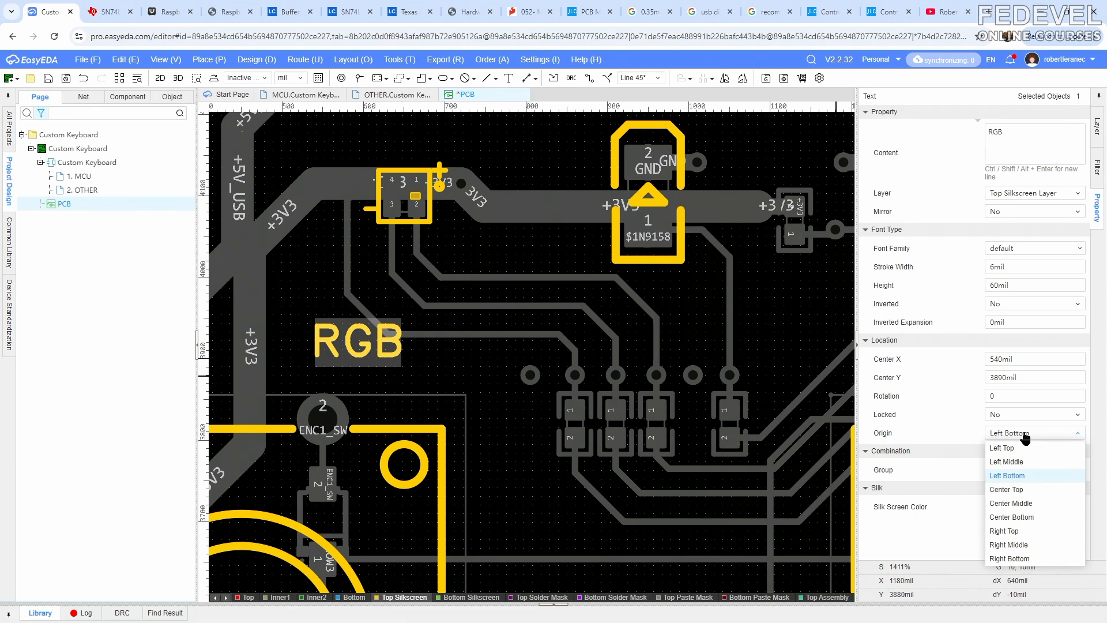
left_click(1016, 517)
left_click_drag(307, 351, 397, 269)
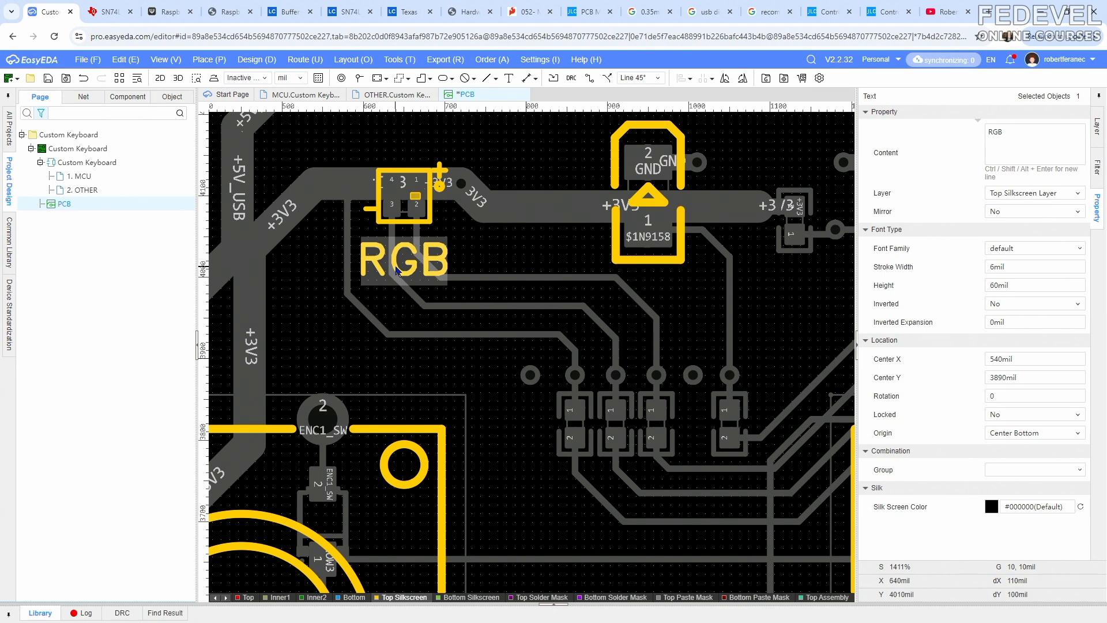
Copy the RGB text from a reference point on it and paste one copy just below the original
right_click(397, 269)
left_click(415, 327)
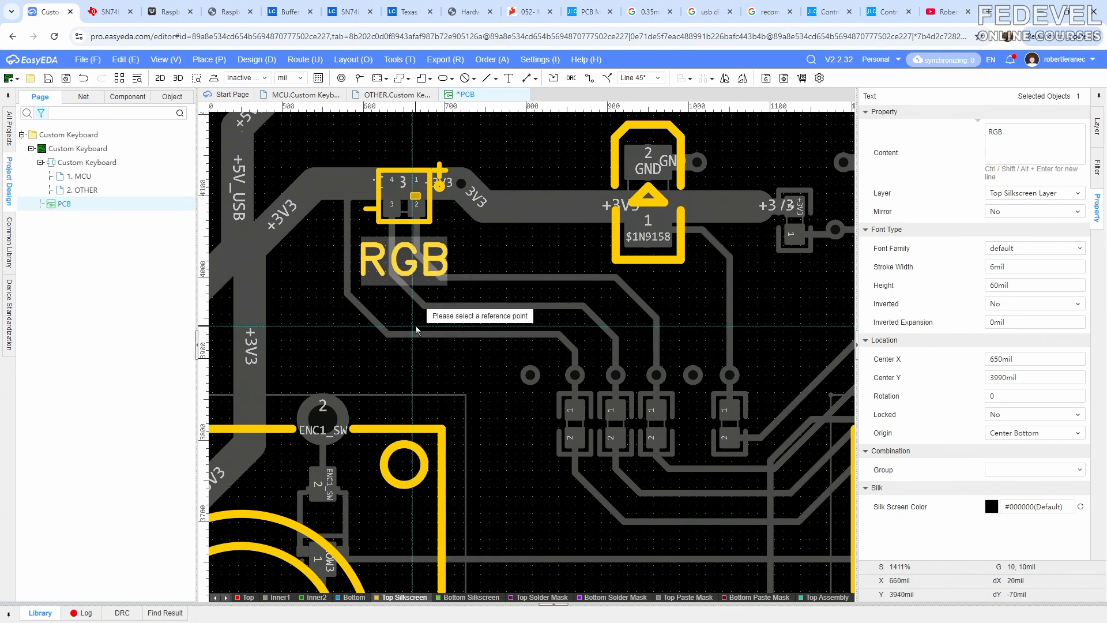
left_click(410, 264)
right_click(483, 261)
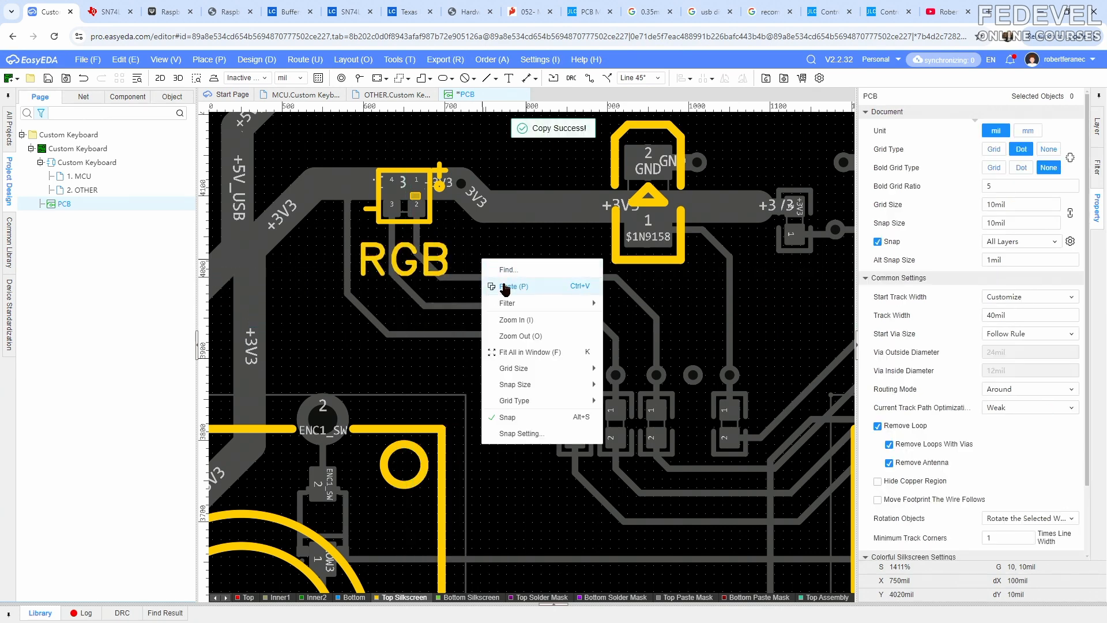
left_click(505, 287)
left_click(393, 320)
Paste two more copies of the RGB text in the area below the two single-colour LEDs
right_click(473, 300)
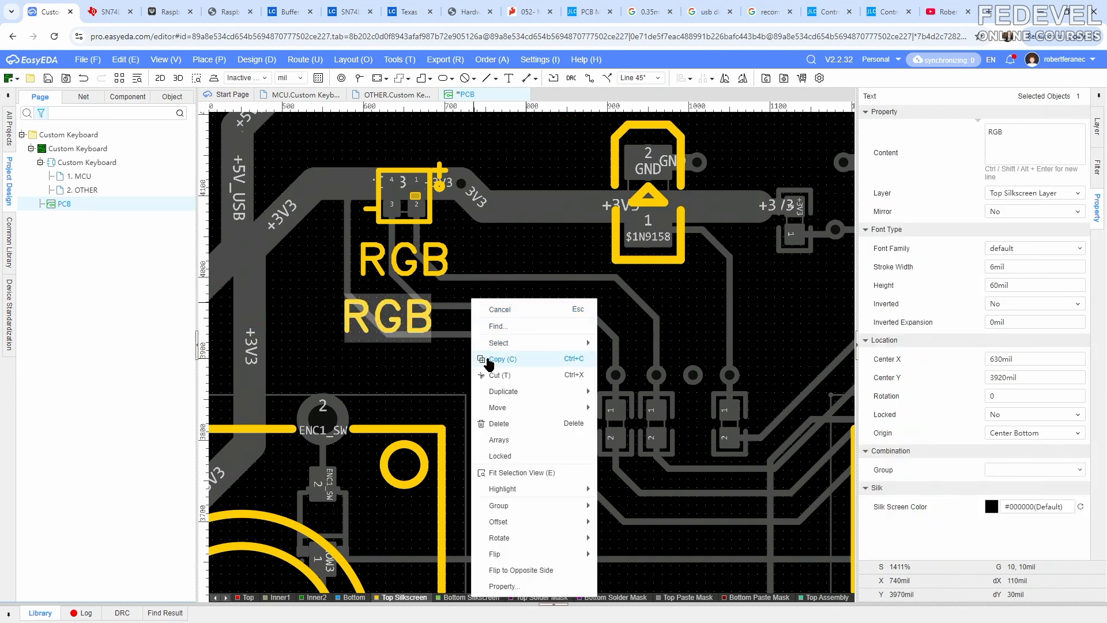
left_click(474, 277)
right_click(473, 275)
left_click(488, 302)
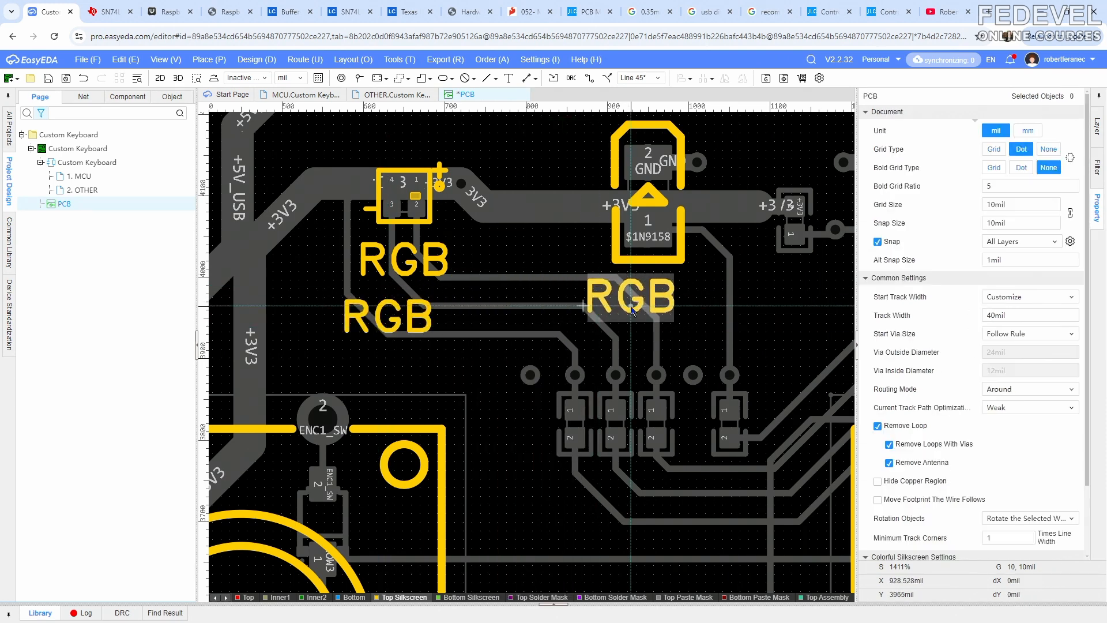
left_click(632, 309)
right_click(515, 290)
left_click(539, 299)
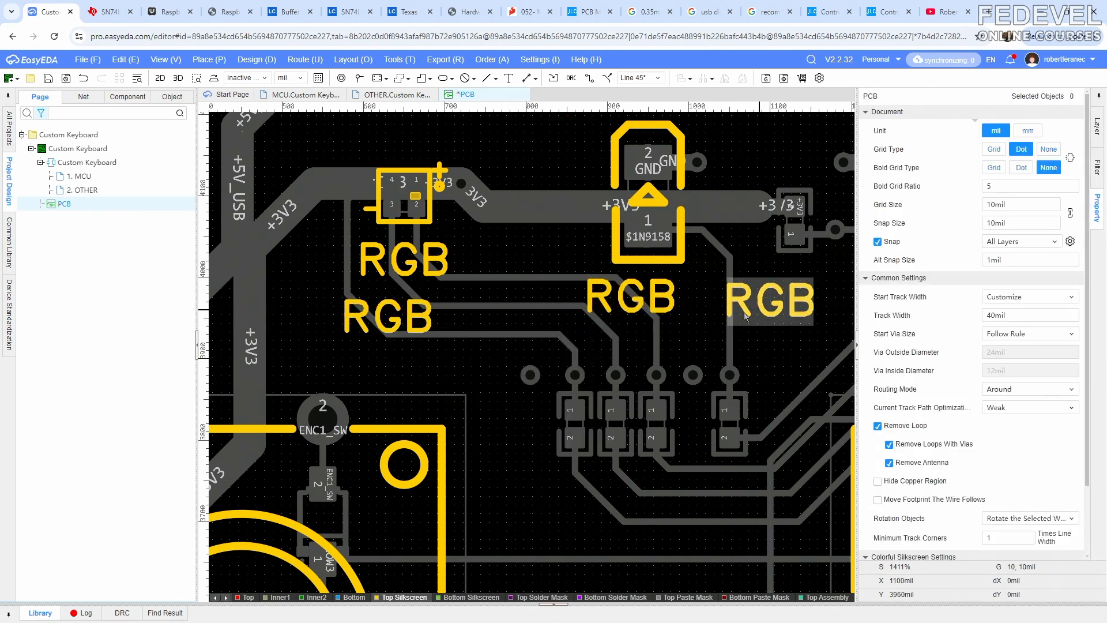
left_click(745, 316)
Center the copy under the original RGB label at X 650 mil, Y 3930 mil and change its content to USER
left_click_drag(385, 316, 402, 308)
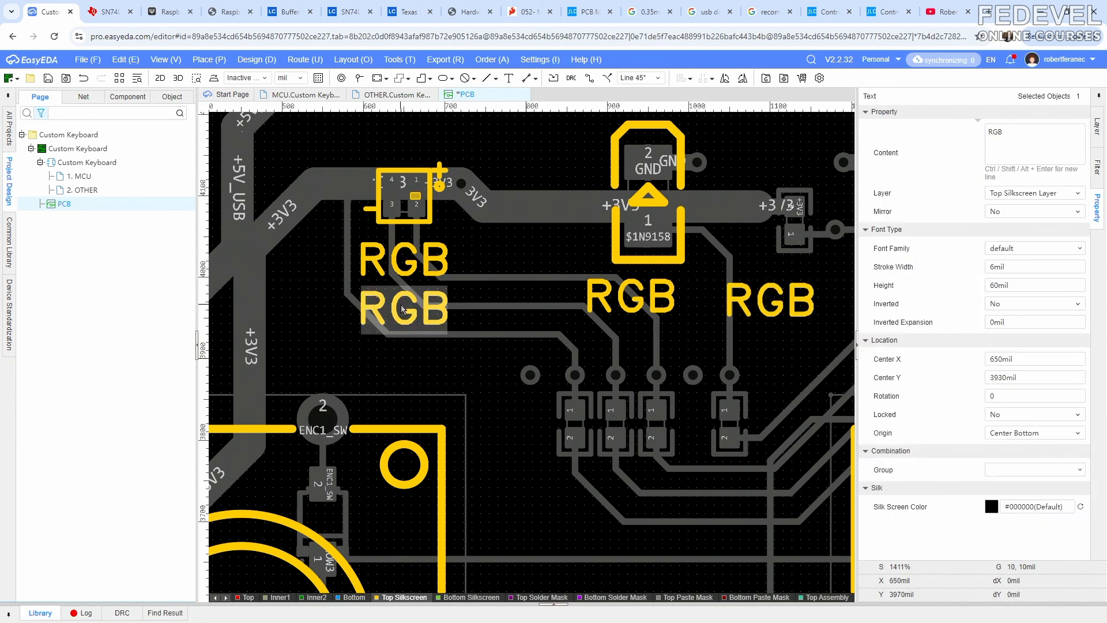
double_click(1026, 133)
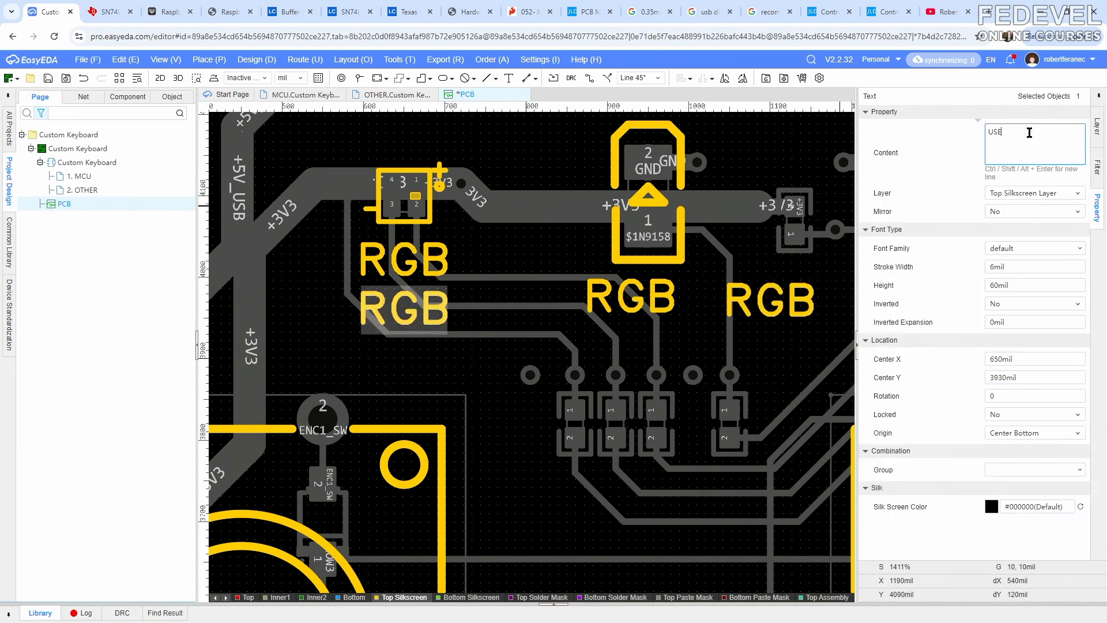
type("R")
key("Return")
Center the two remaining RGB copies below the single-colour LEDs, at X 950 mil and X 1250 mil, both at Y 3930 mil
right_click_drag(723, 335, 486, 363)
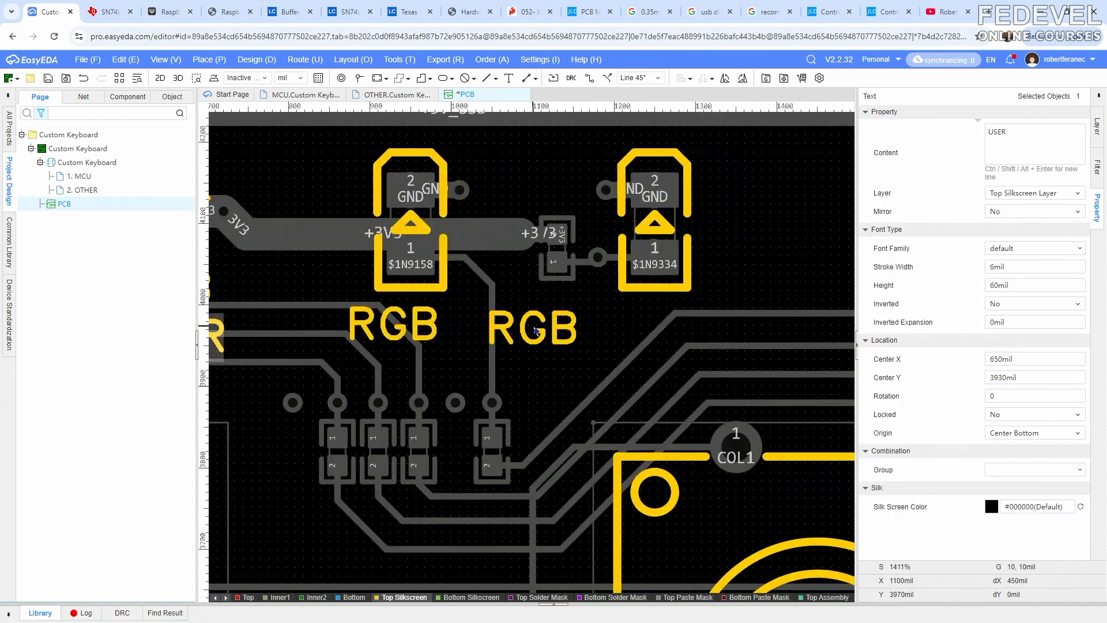
left_click_drag(533, 331, 653, 323)
left_click_drag(403, 331, 420, 332)
right_click_drag(422, 354, 569, 345)
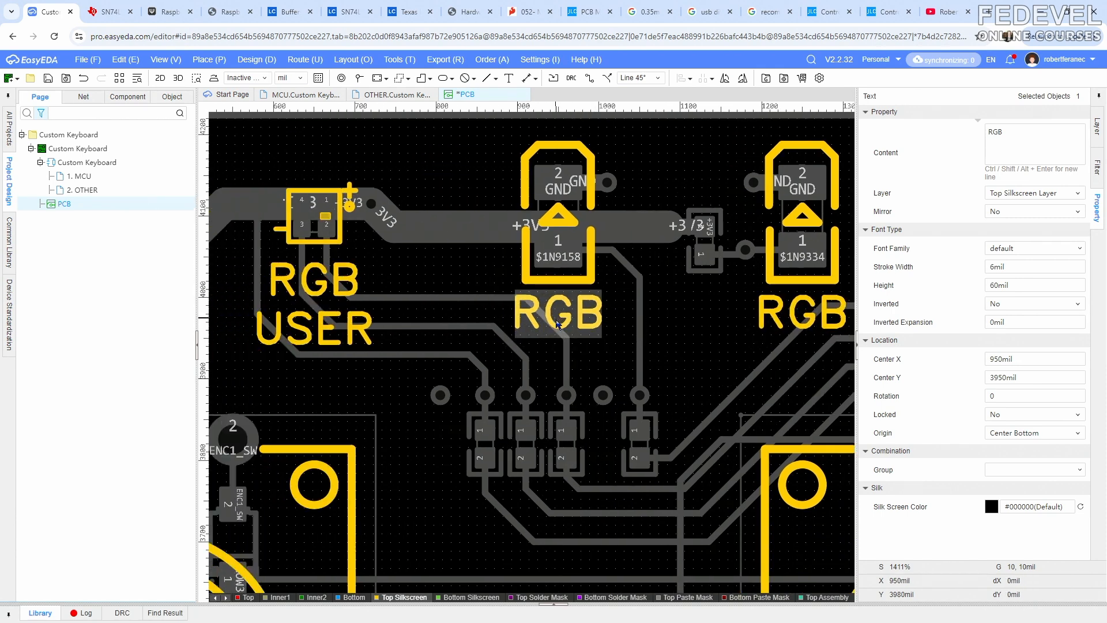
left_click_drag(558, 323, 558, 334)
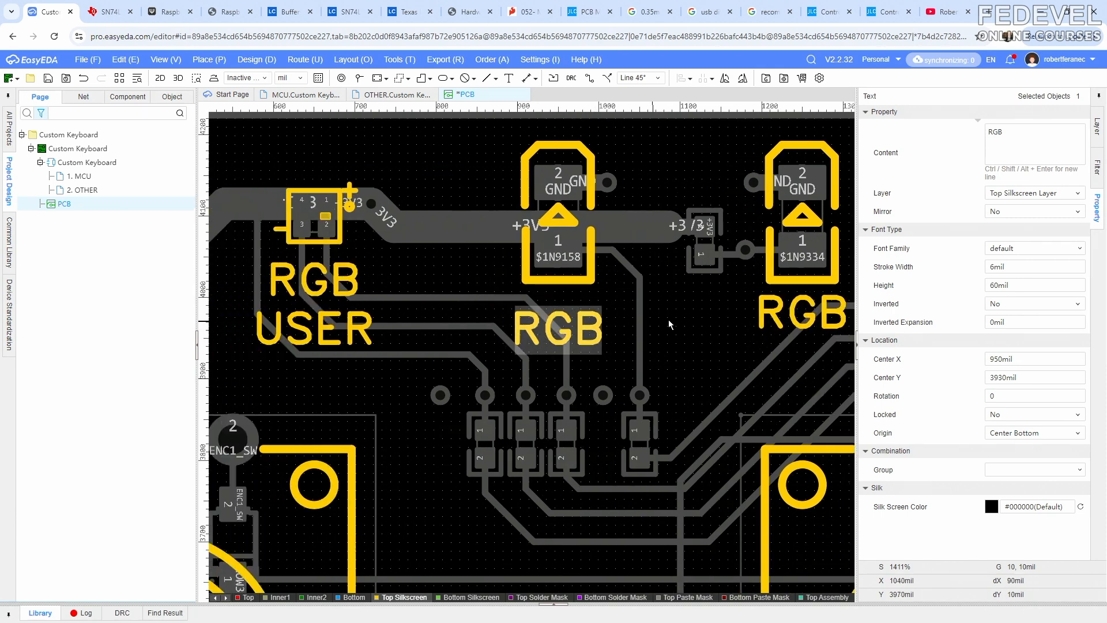
left_click_drag(787, 315, 788, 328)
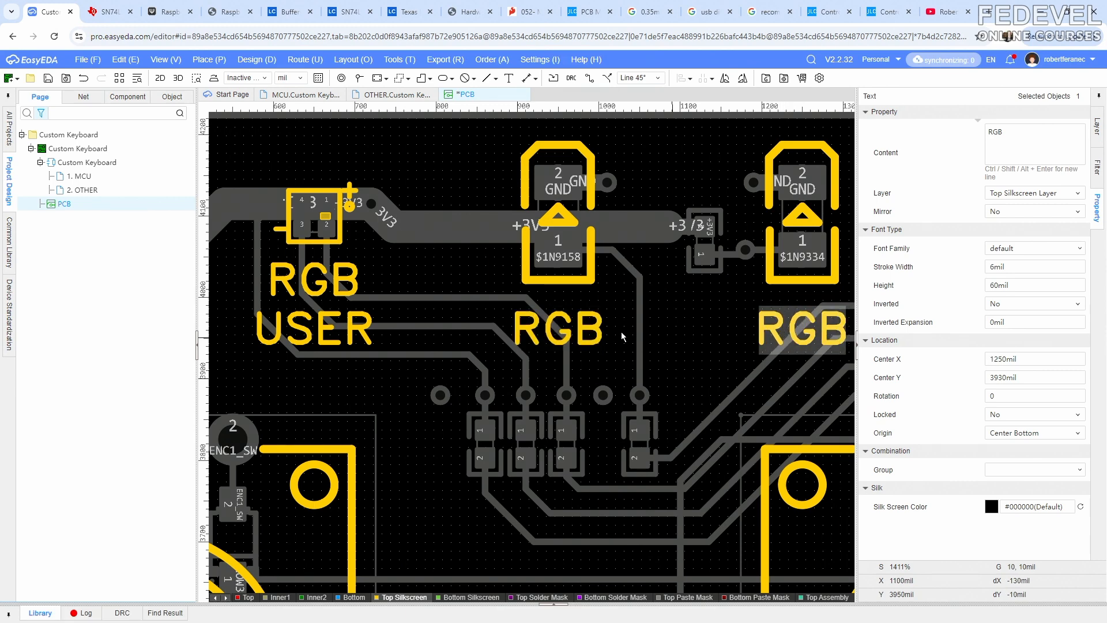
Change the text at X 950 mil to USER and the text at X 1250 mil to POWER
left_click(576, 330)
double_click(1036, 133)
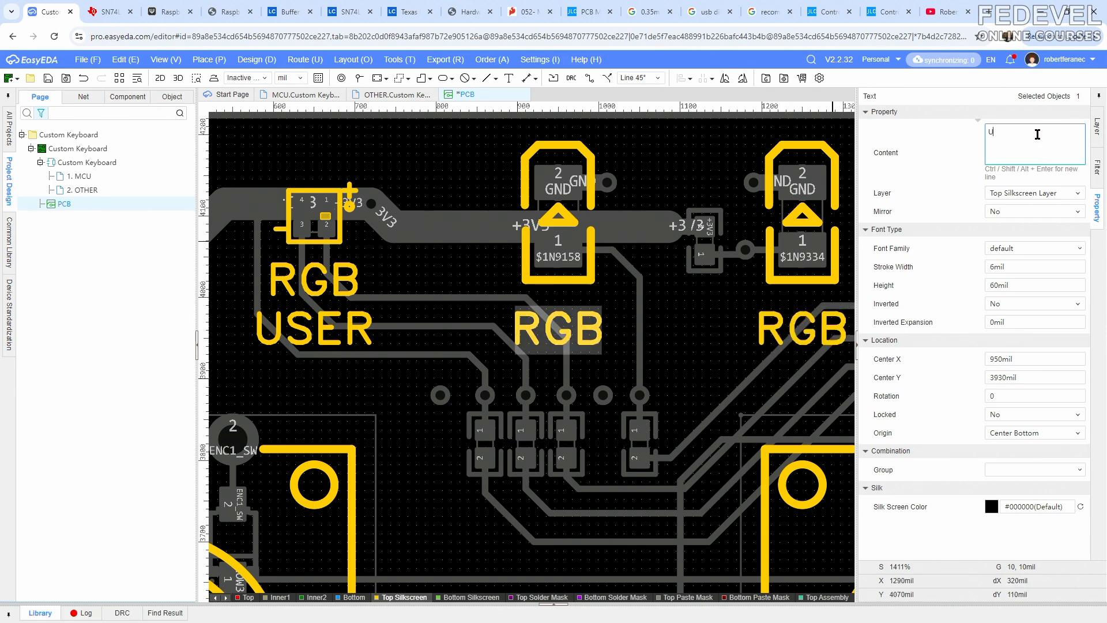
type("USER")
key("Return")
left_click(807, 333)
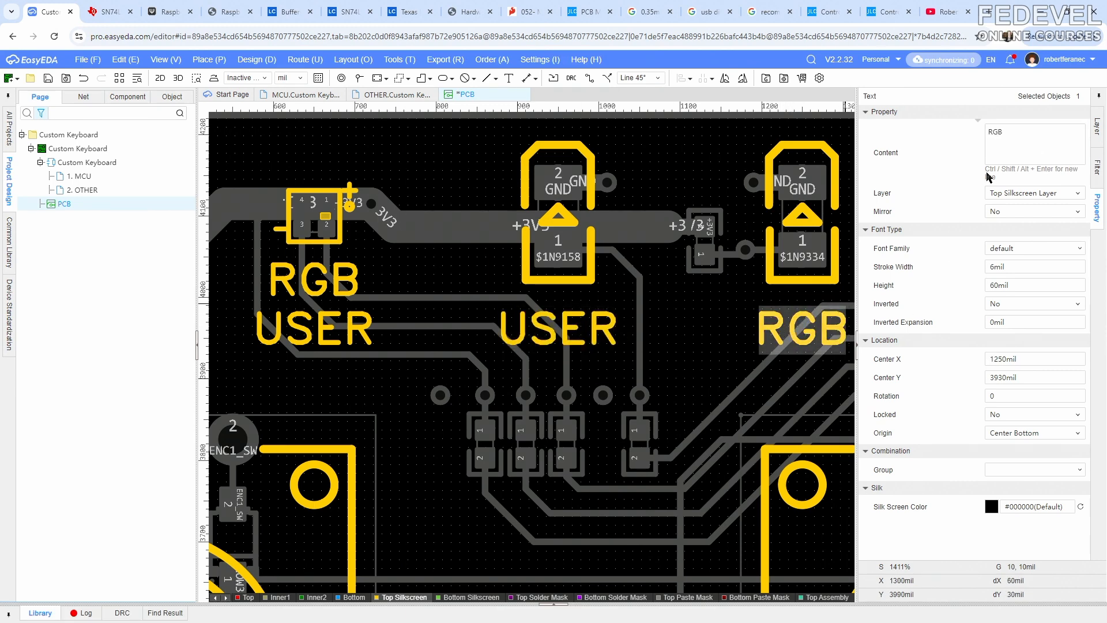
double_click(1015, 132)
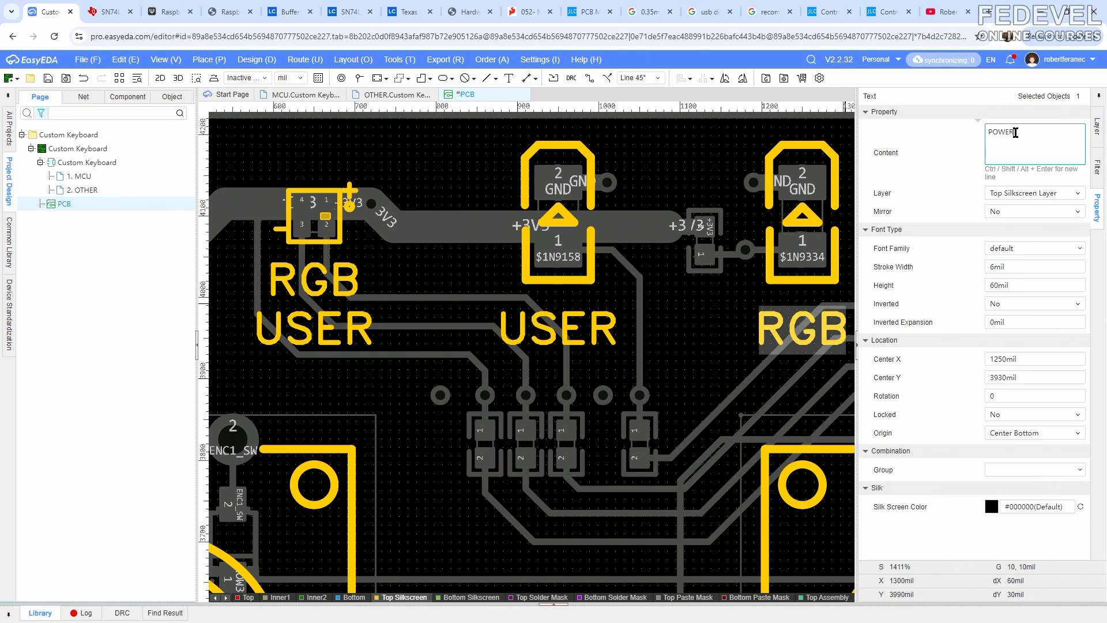
left_click(686, 309)
With the Top Layer active, select the LED above each of POWER and USER and check its function in the MCU schematic
right_click_drag(687, 303, 591, 326)
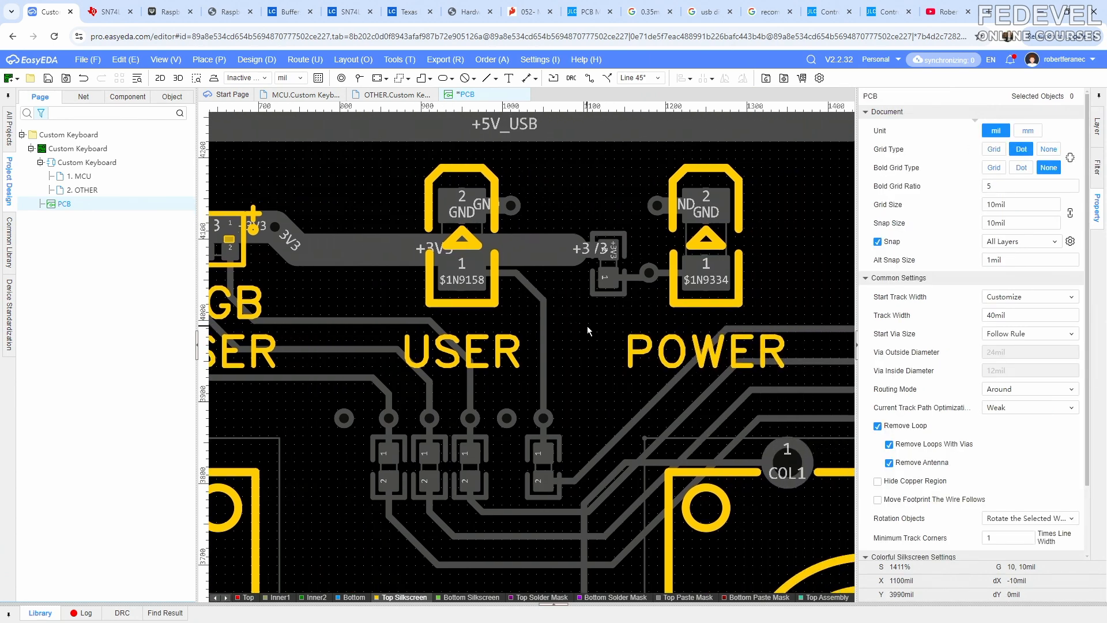
left_click(1097, 126)
left_click(869, 155)
left_click(715, 242)
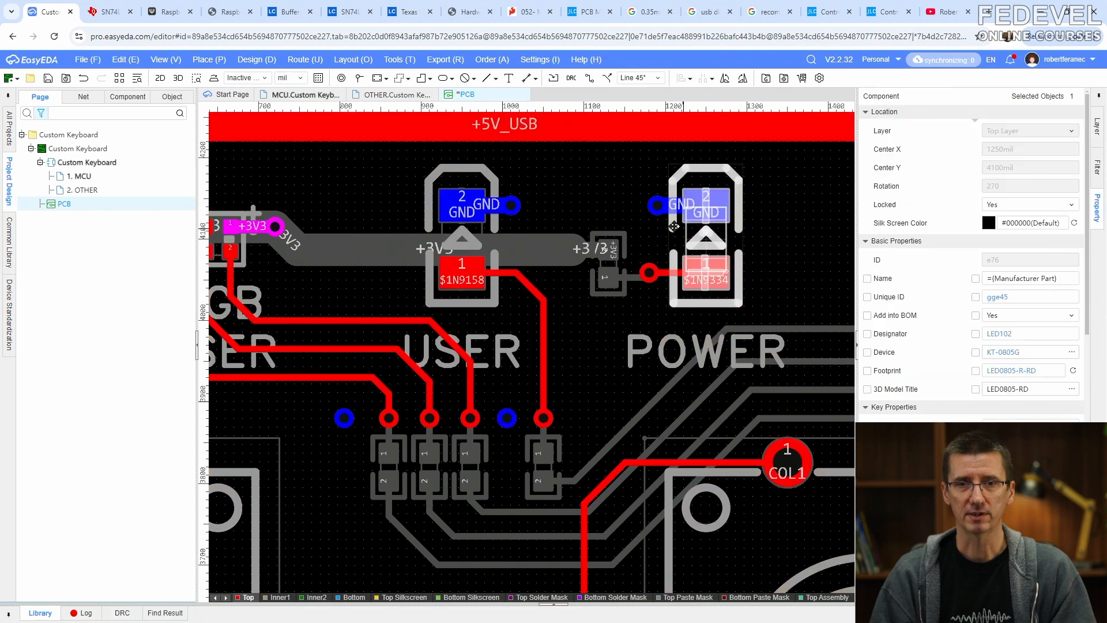
left_click(298, 95)
scroll(517, 323, "up", 4)
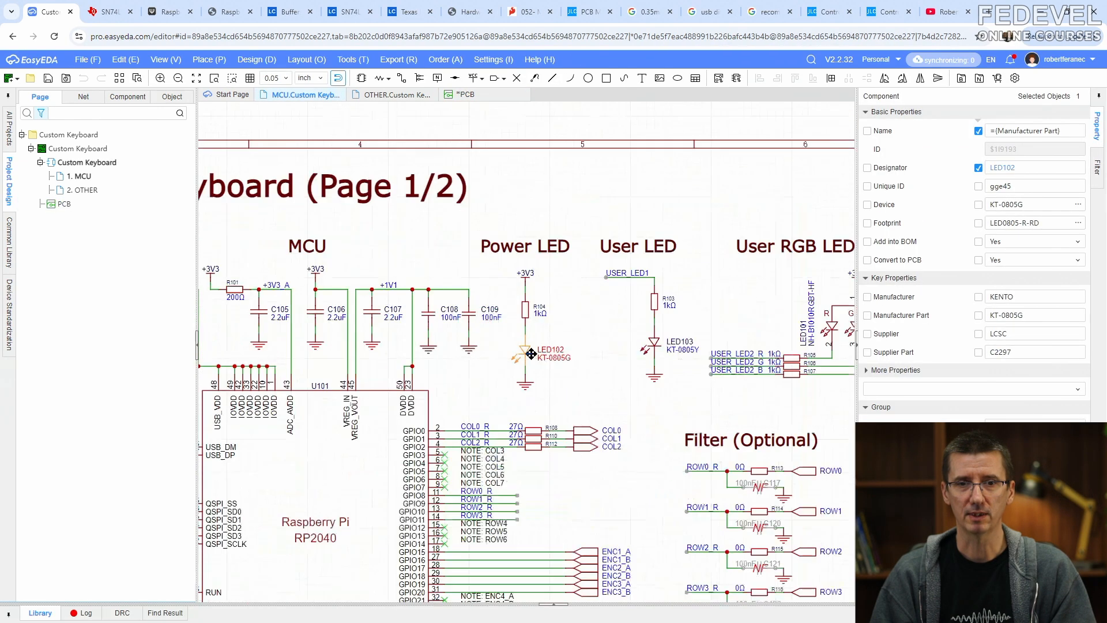
left_click(482, 95)
left_click(467, 245)
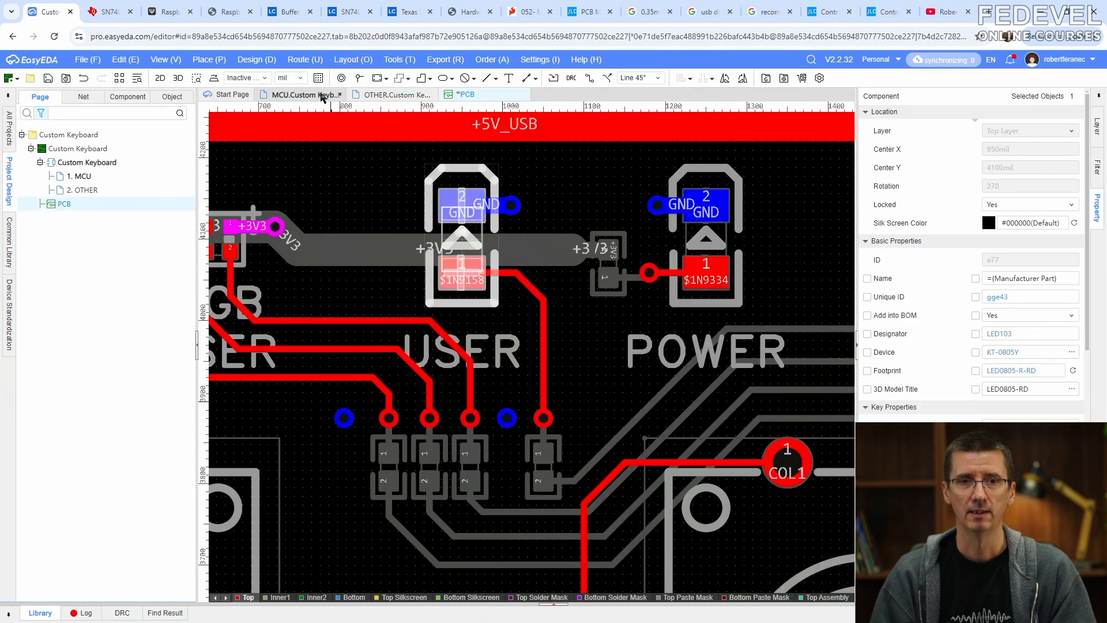
left_click(298, 95)
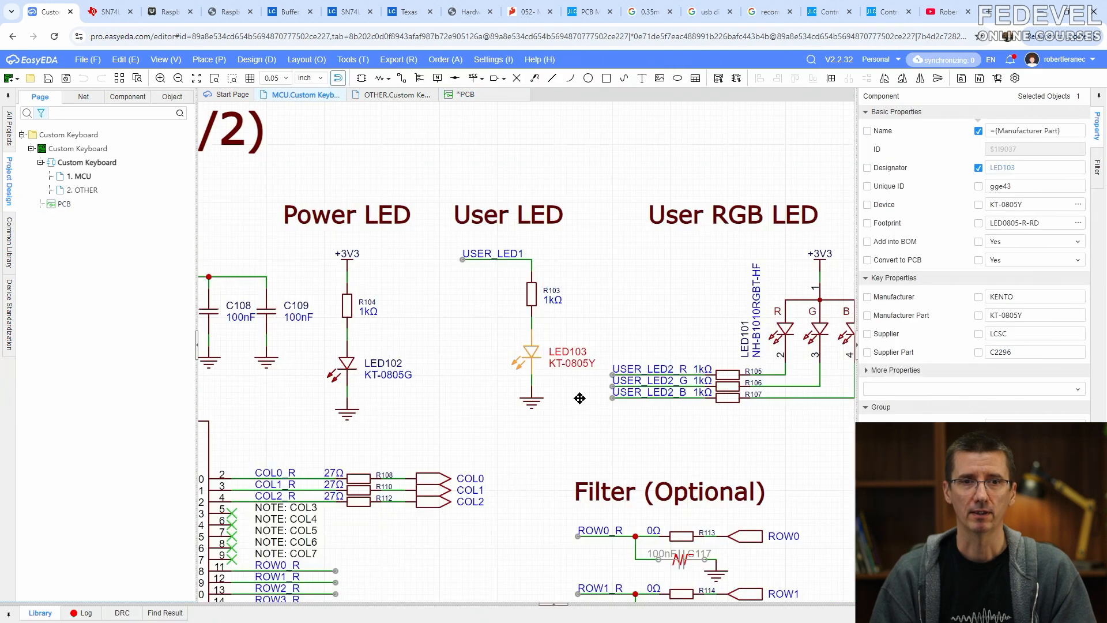
left_click(465, 94)
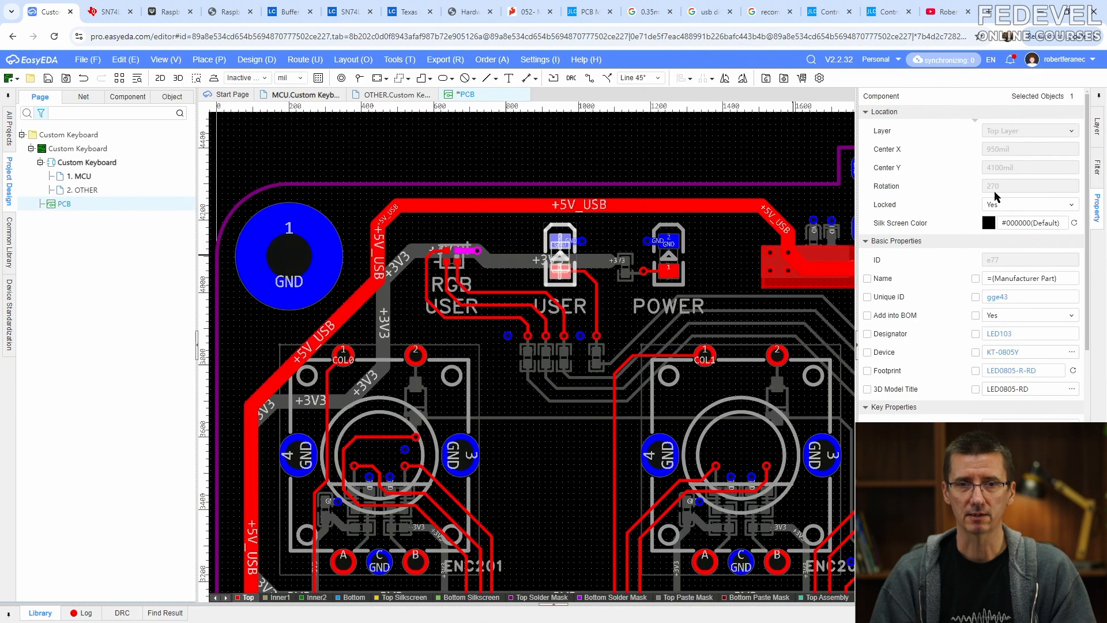
Make the Top Silkscreen Layer the active layer in the PCB layout again
left_click(1097, 126)
left_click(869, 169)
left_click(617, 323)
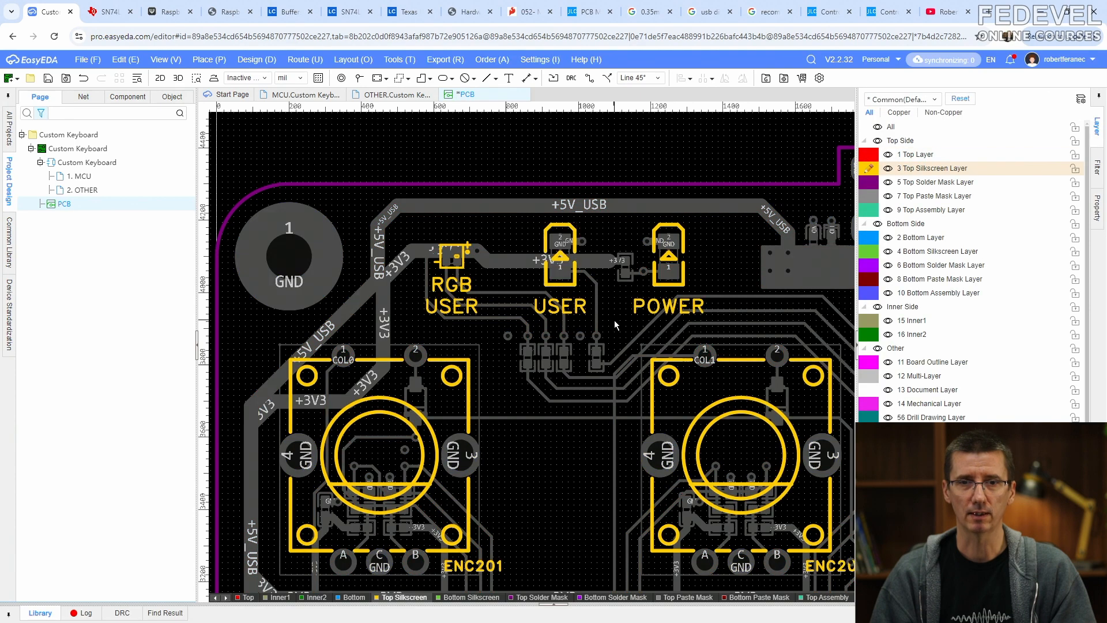
Isolate the top silkscreen by switching layer brightness, review the labels across the board, and restore the normal display of all layers
right_click_drag(614, 321, 470, 262)
scroll(471, 261, "down", 3)
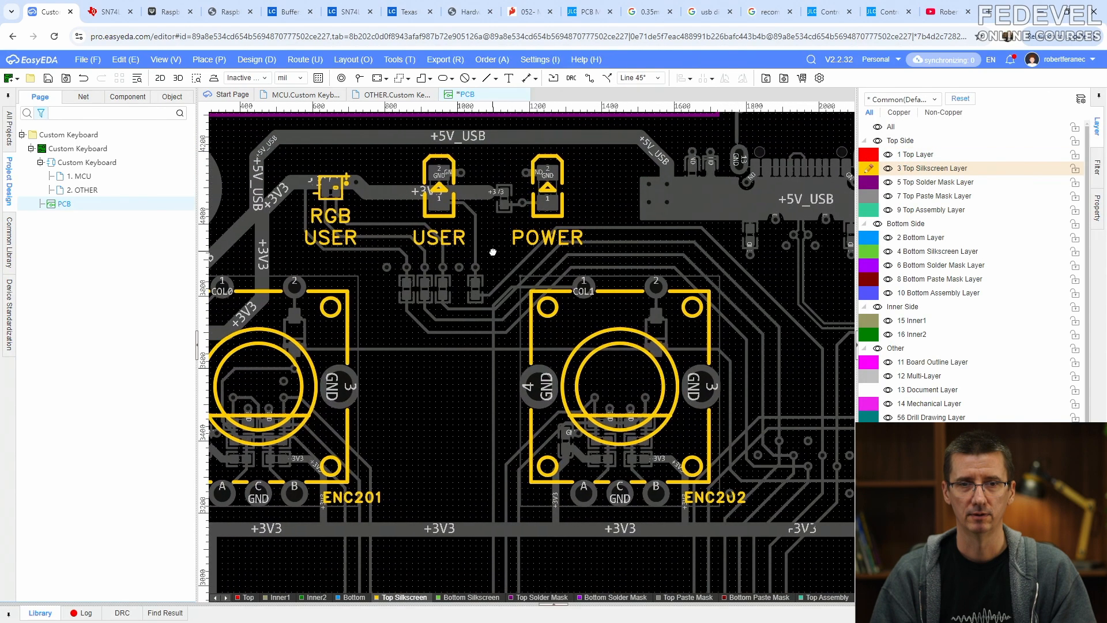
right_click_drag(481, 332, 484, 305)
key("shift+s")
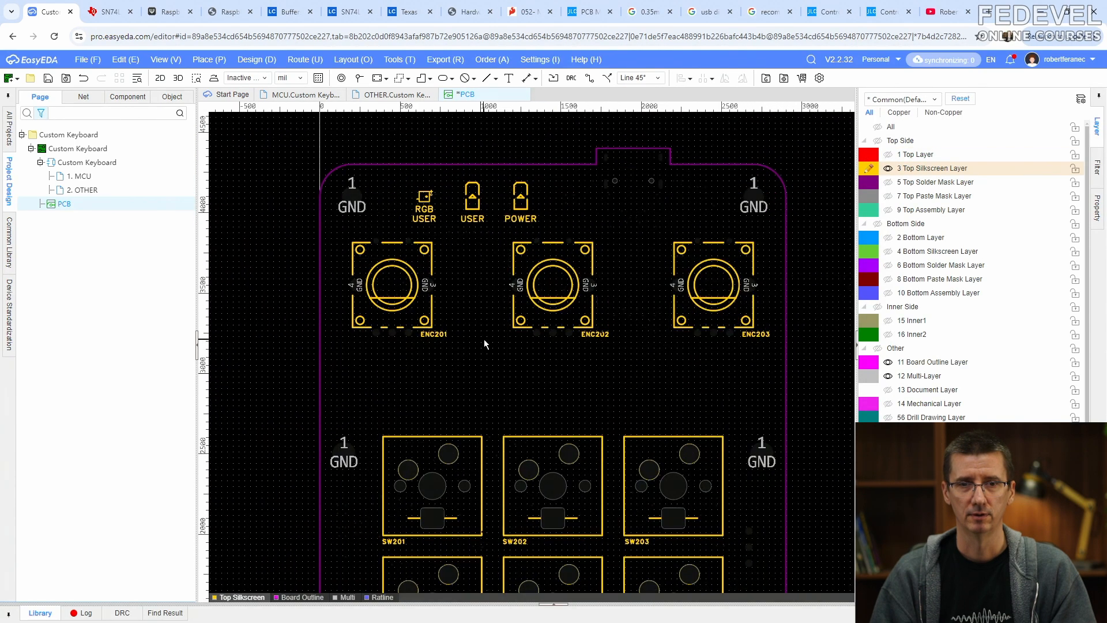
right_click_drag(484, 345, 488, 268)
right_click_drag(589, 332, 589, 220)
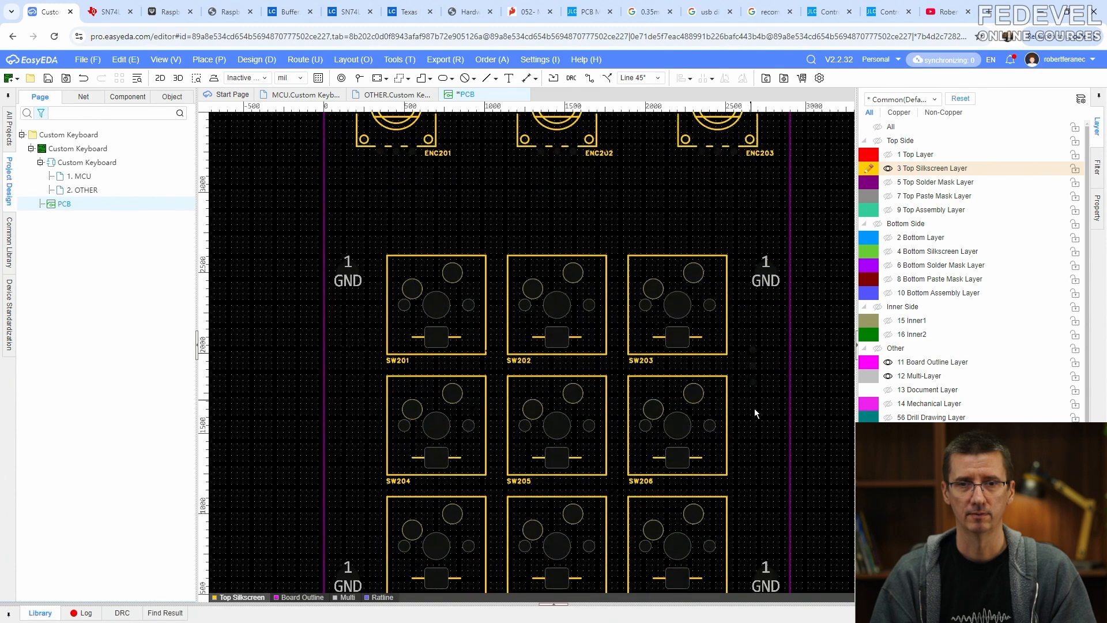
right_click_drag(755, 413, 748, 576)
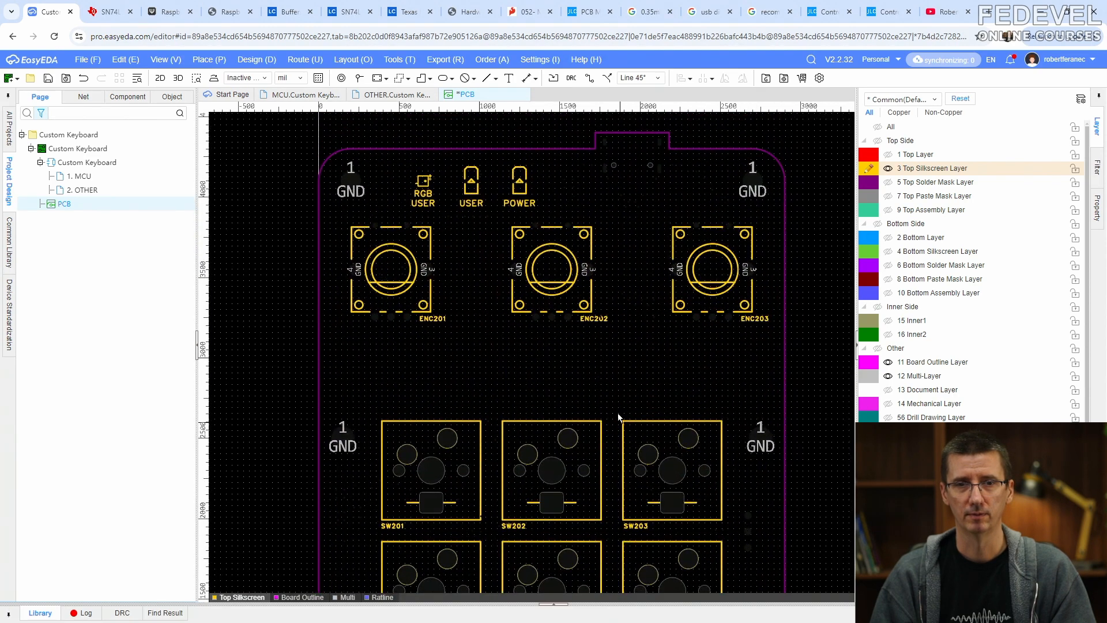
key("shift+s")
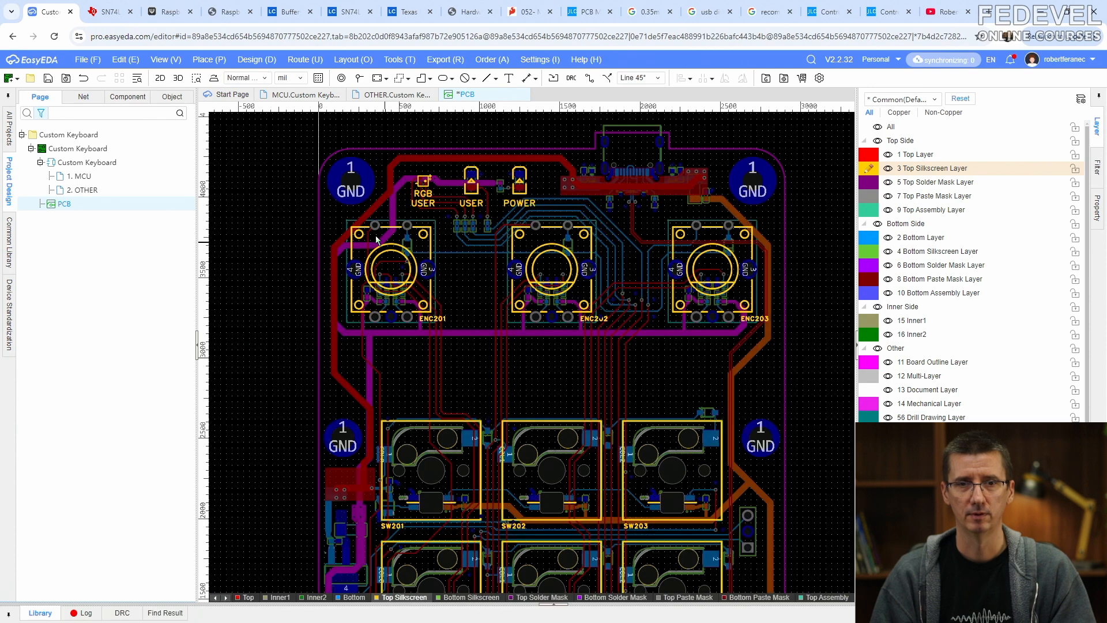
Fit the whole board in view and save the PCB document
left_click(166, 59)
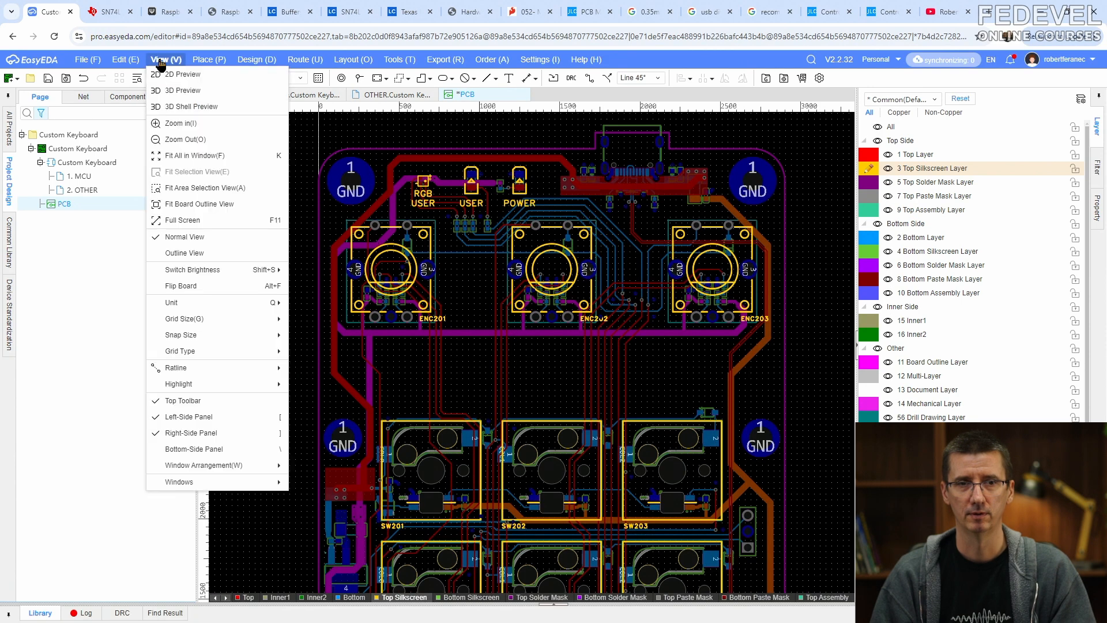
left_click(178, 158)
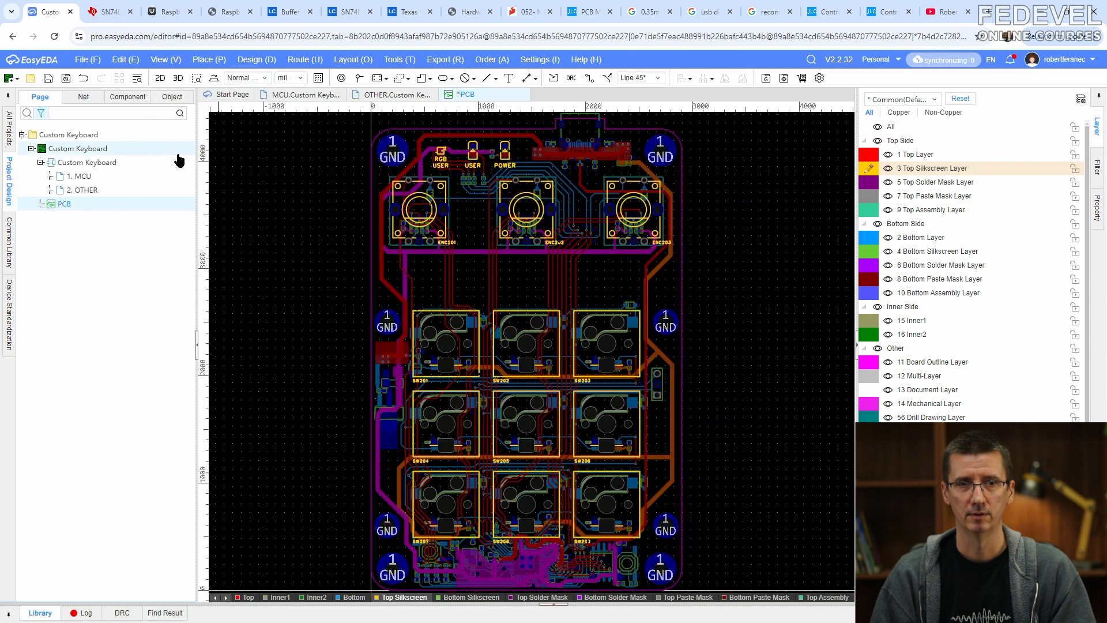
left_click(48, 78)
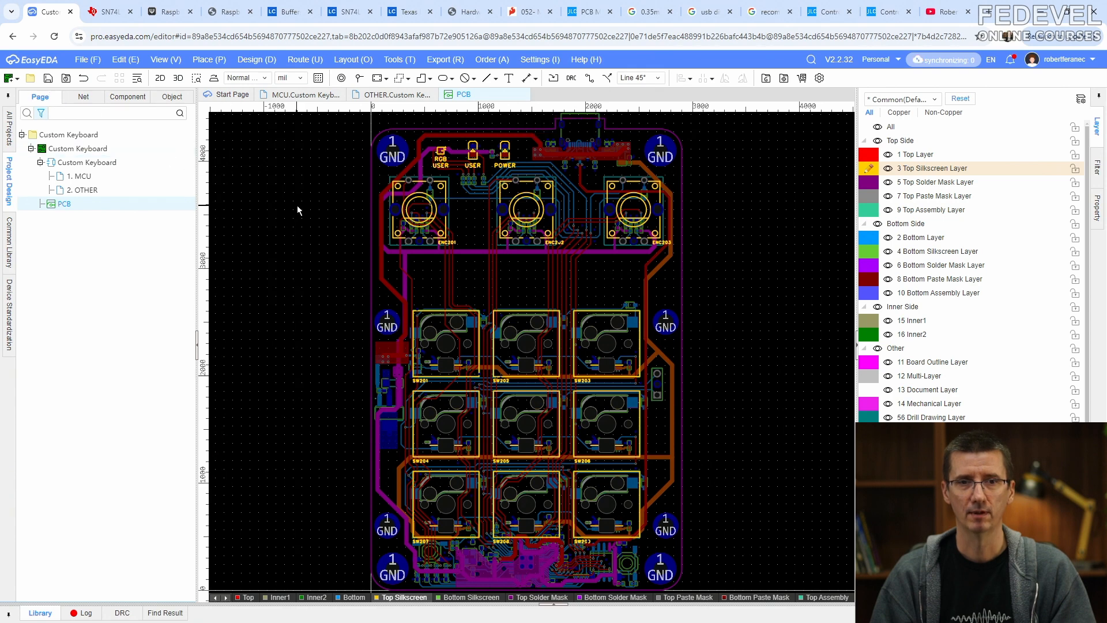
Hide all top-side layers and flip the board to view it from the bottom
scroll(296, 205, "down", 2)
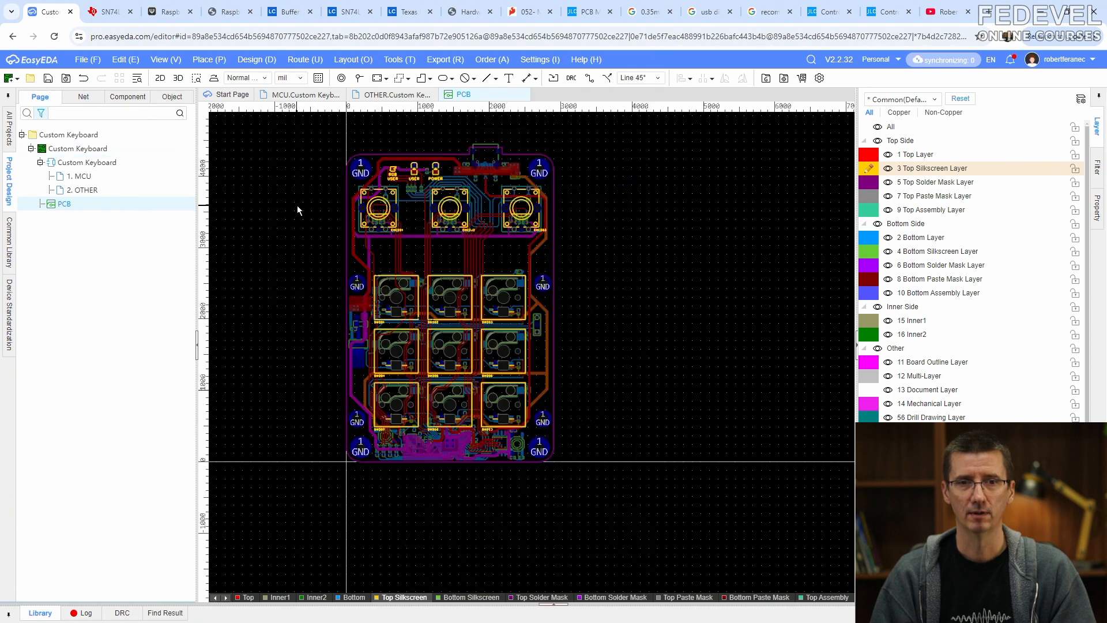
left_click(877, 142)
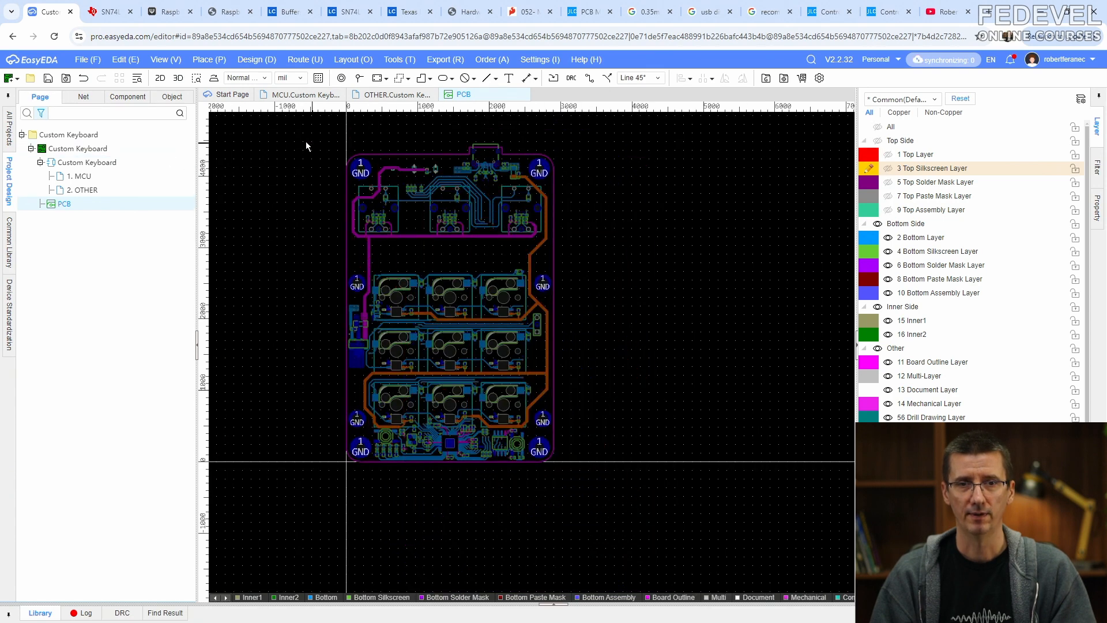
left_click(165, 59)
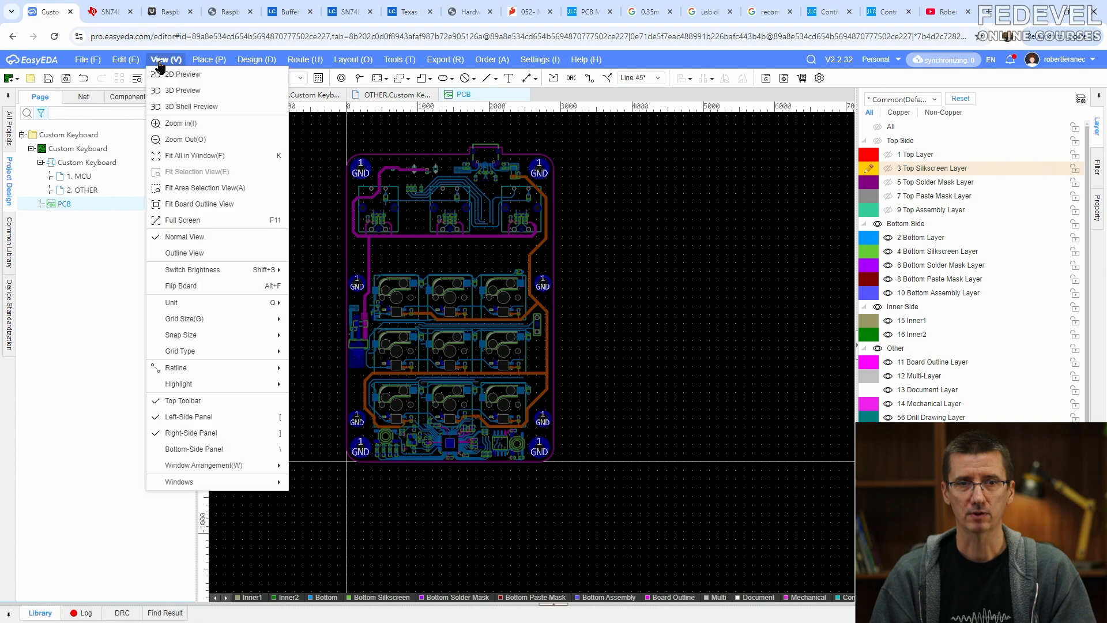
left_click(190, 290)
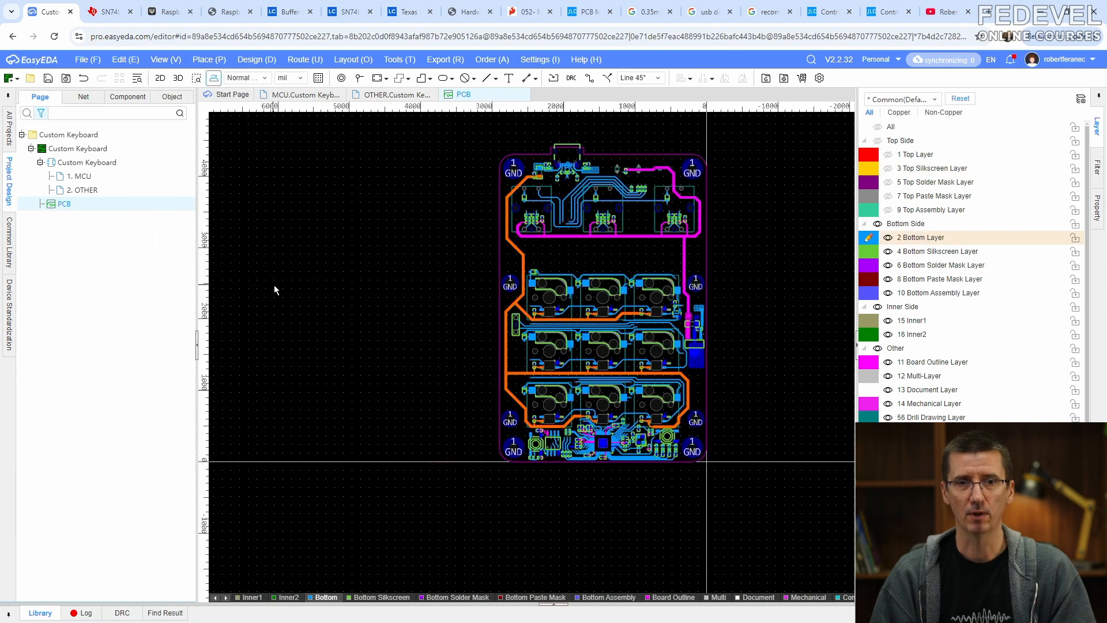
Show the designator of USB-C connector J101 and move it beside the connector, at about X 1720 mil, Y 4220 mil
scroll(597, 140, "up", 5)
left_click(462, 199)
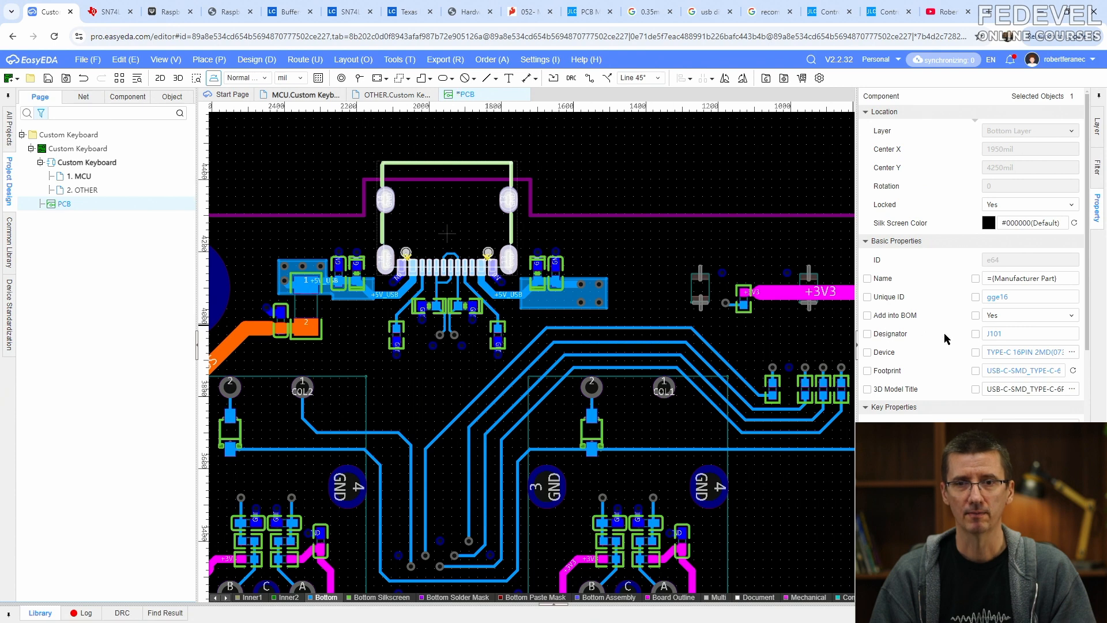
left_click(975, 334)
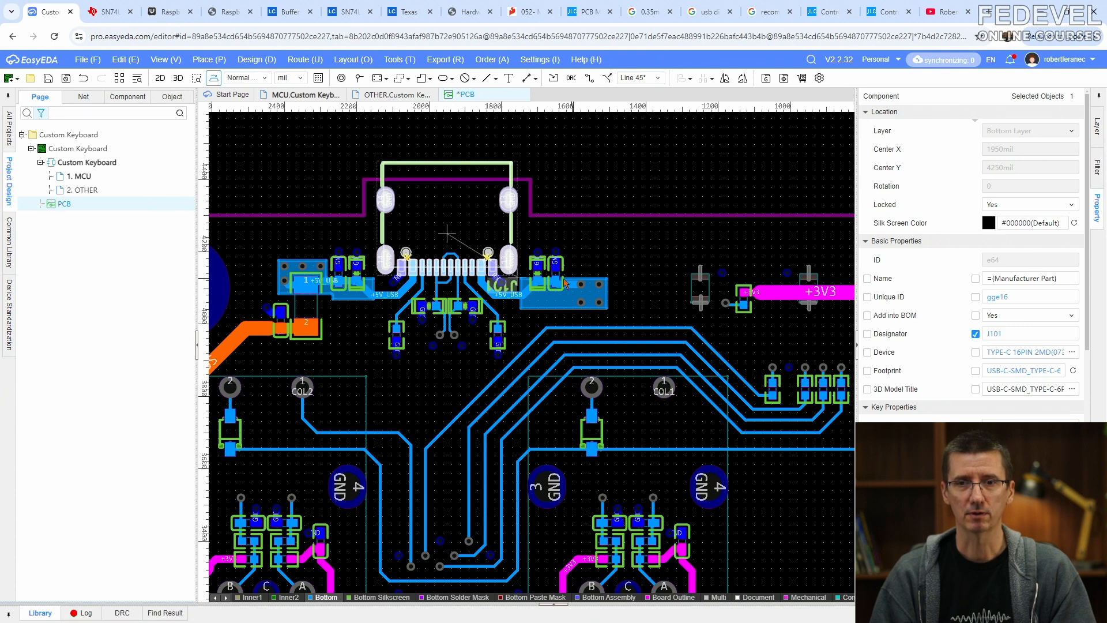
scroll(525, 281, "up", 2)
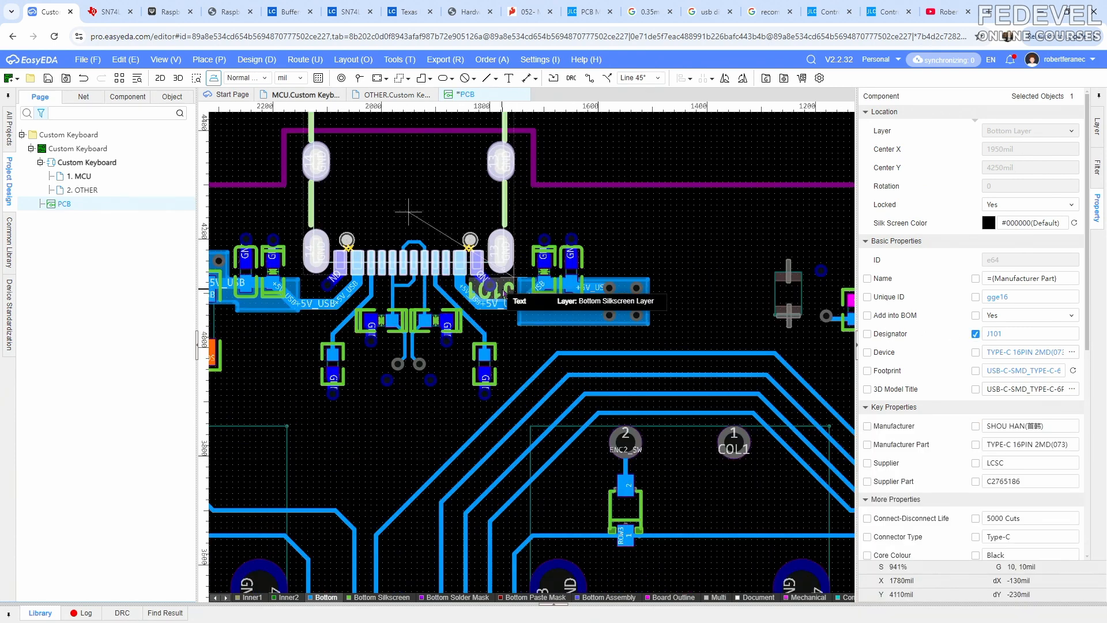
left_click_drag(503, 293, 567, 216)
Select the three-pin header J102 near the board edge beside the key switches for its designator display
scroll(561, 170, "down", 5)
scroll(671, 358, "up", 2)
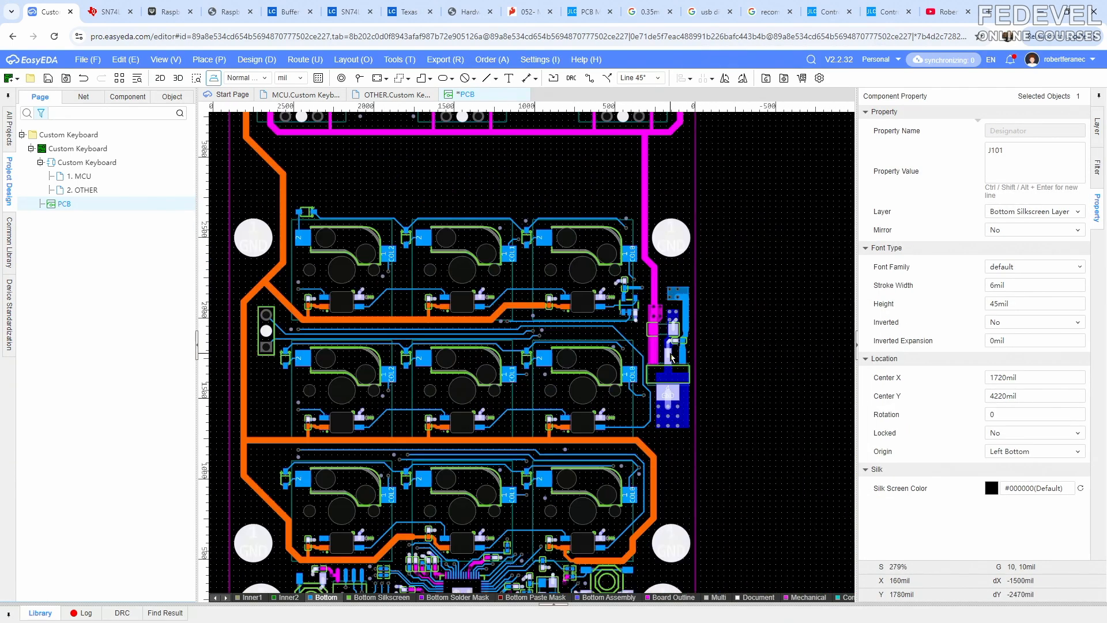
scroll(671, 358, "up", 3)
scroll(671, 358, "down", 5)
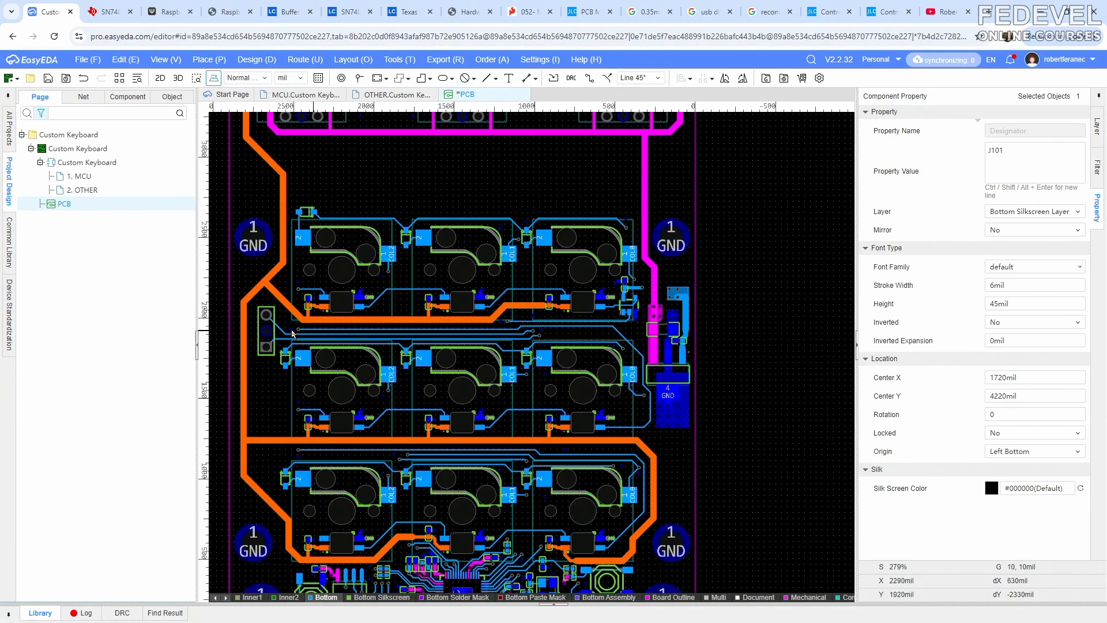
scroll(263, 343, "up", 5)
left_click(297, 351)
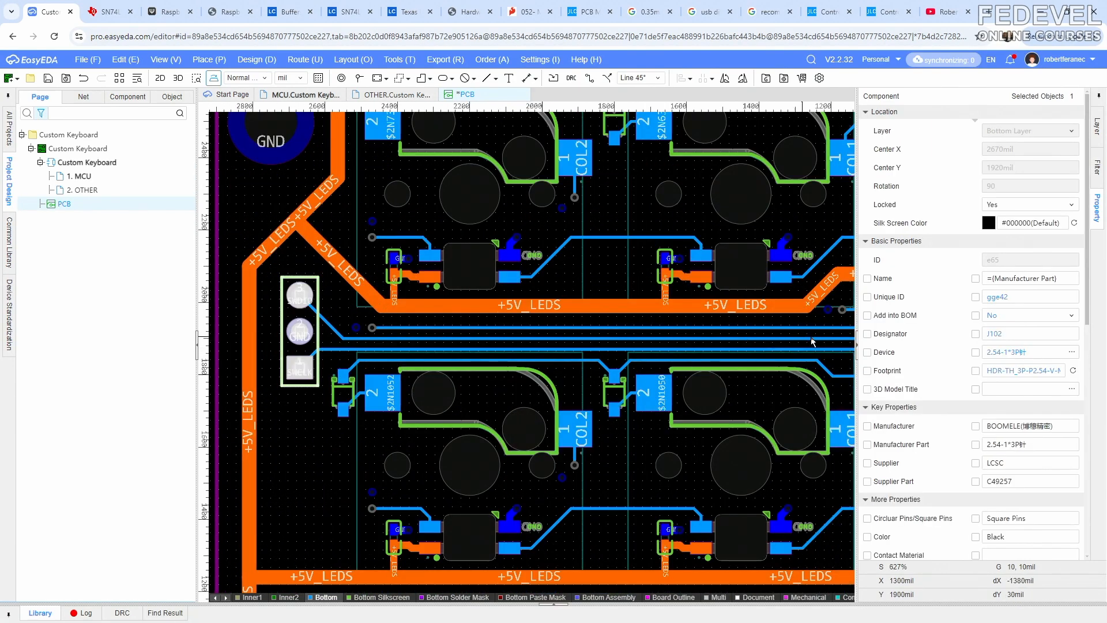
Show the designator of debug header J102 on the board and save the PCB
left_click(974, 333)
right_click_drag(276, 405, 391, 361)
left_click(288, 323)
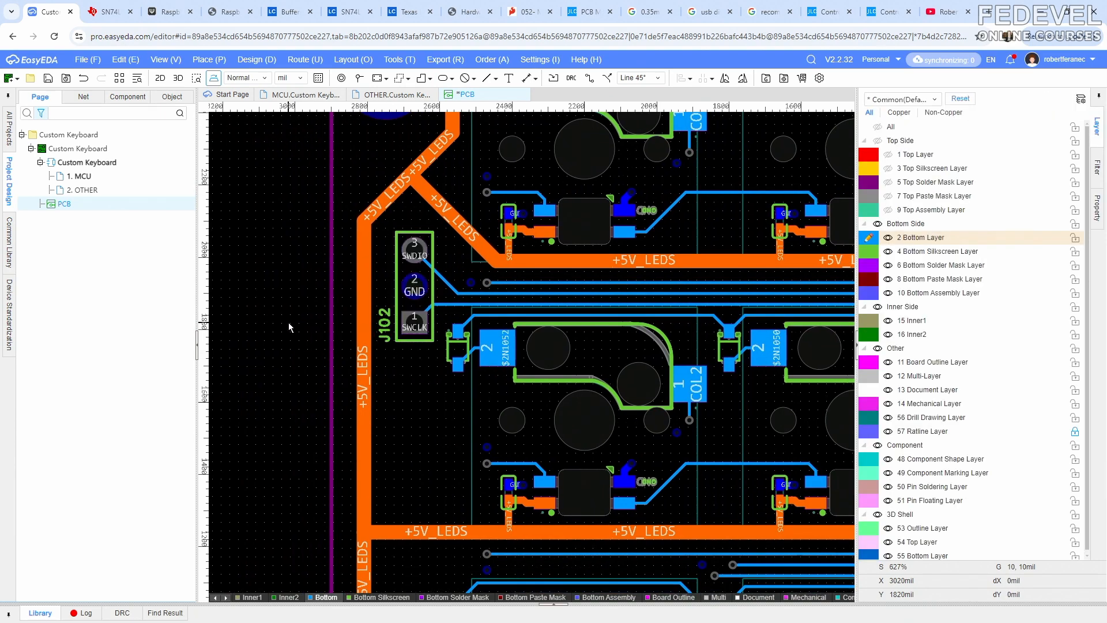
scroll(288, 322, "down", 3)
right_click_drag(283, 232, 321, 319)
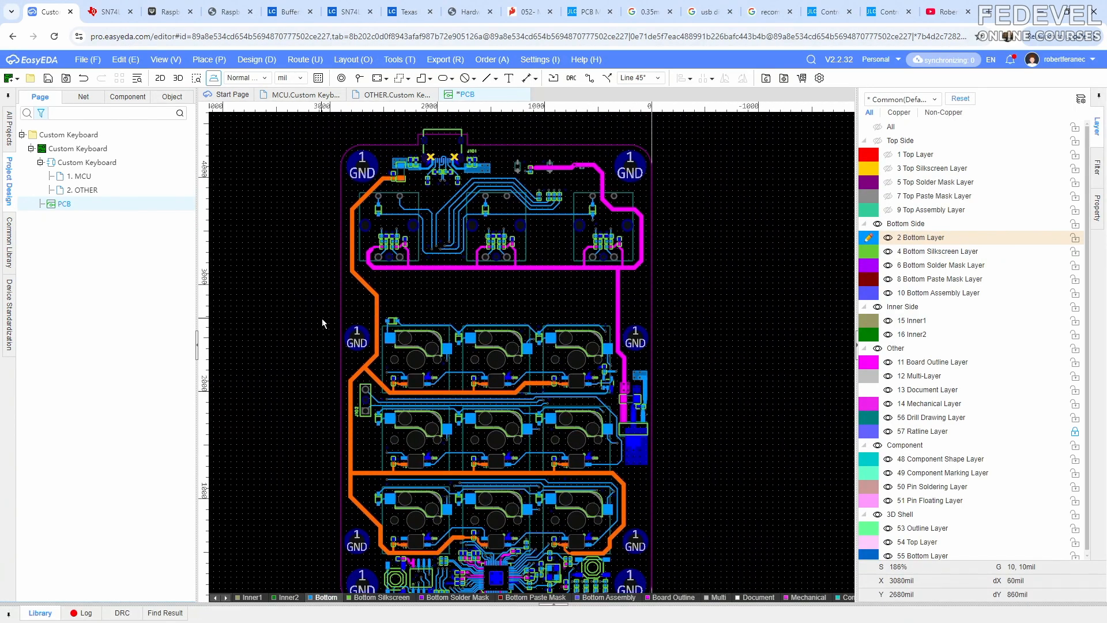
left_click(165, 60)
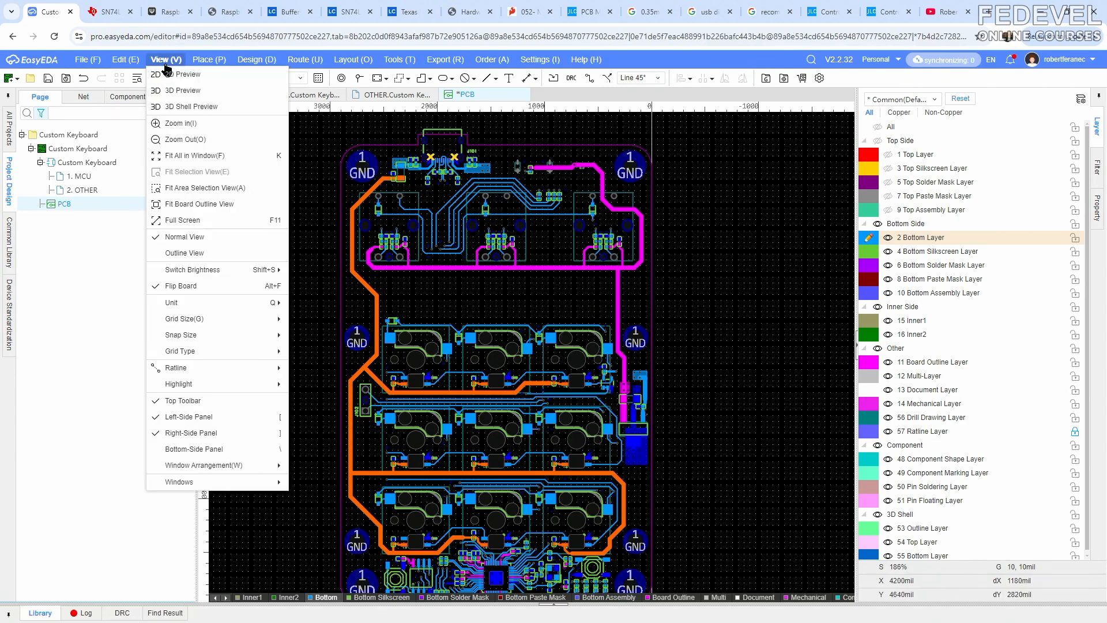
left_click(179, 160)
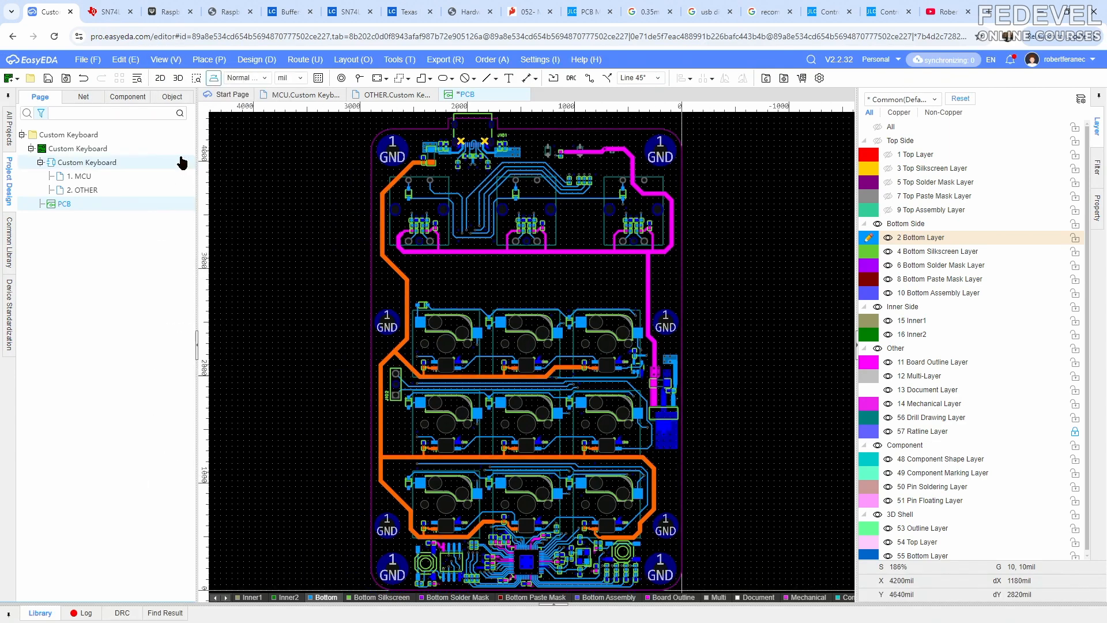
left_click(50, 83)
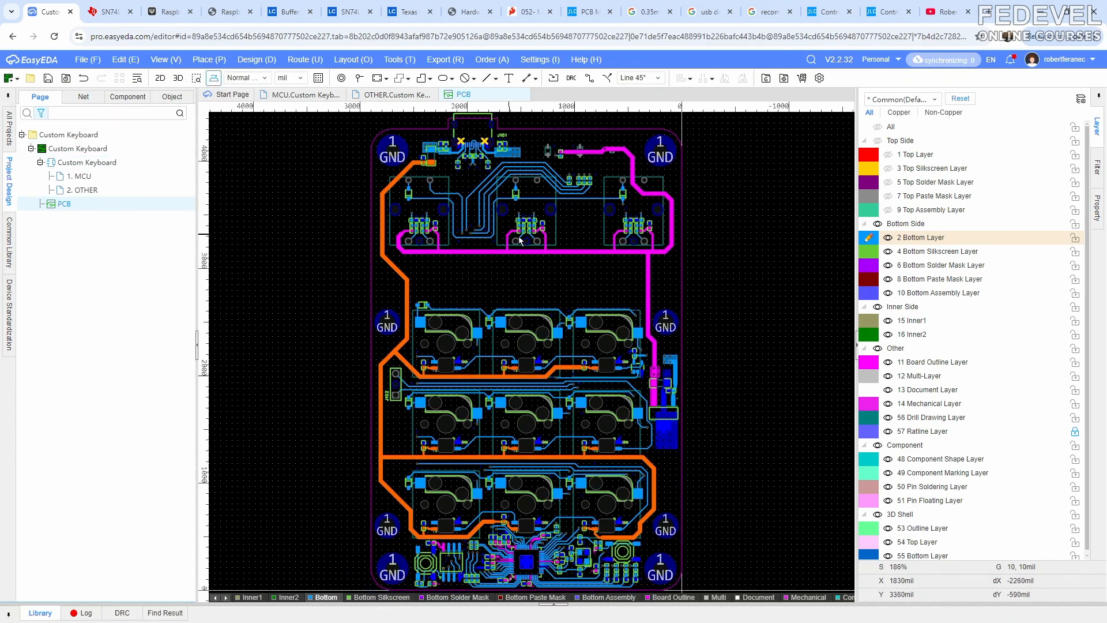
Place a text on the Bottom Silkscreen Layer between the two GND mounting holes near switch SW101, with BOOT as its content
left_click(869, 256)
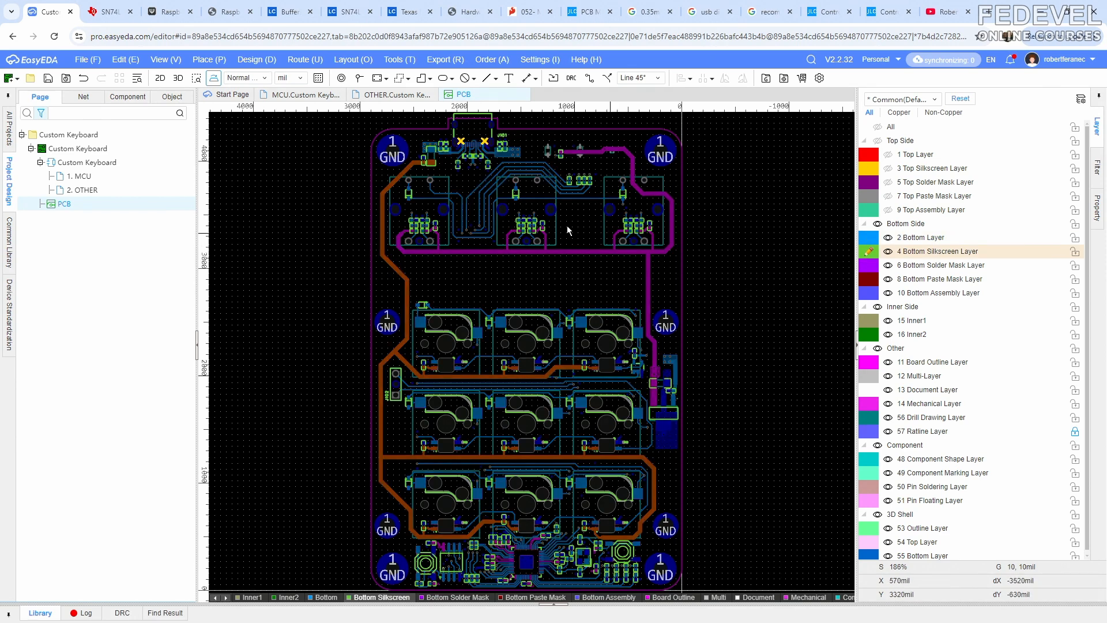
left_click(209, 59)
left_click(222, 308)
left_click(570, 424)
scroll(452, 247, "down", 2)
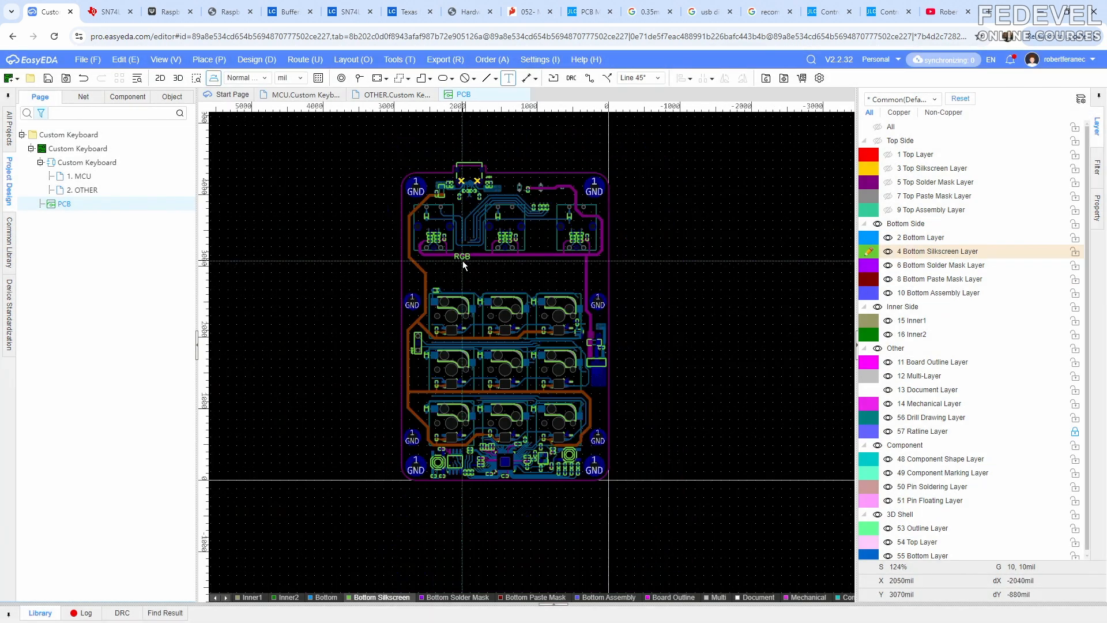
scroll(409, 464, "up", 5)
left_click(398, 377)
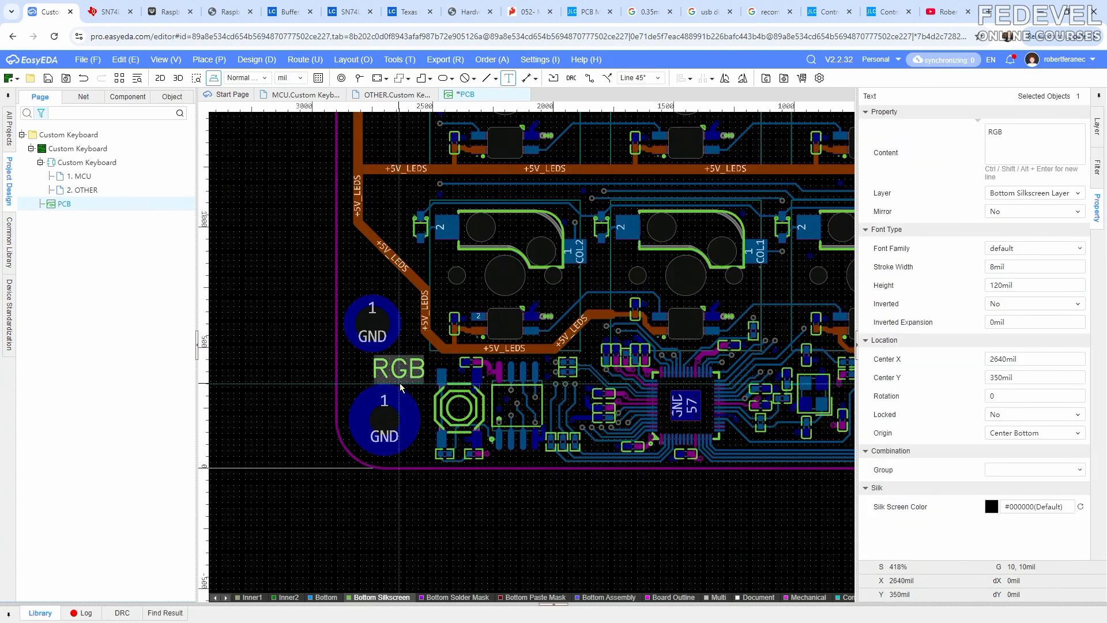
left_click(1030, 134)
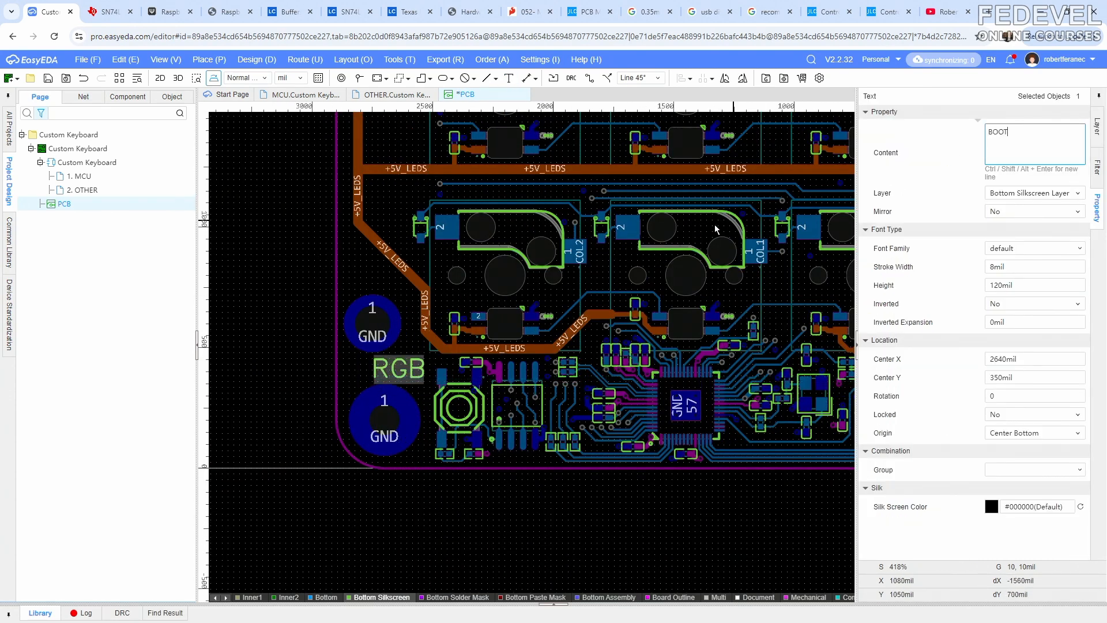
left_click(305, 313)
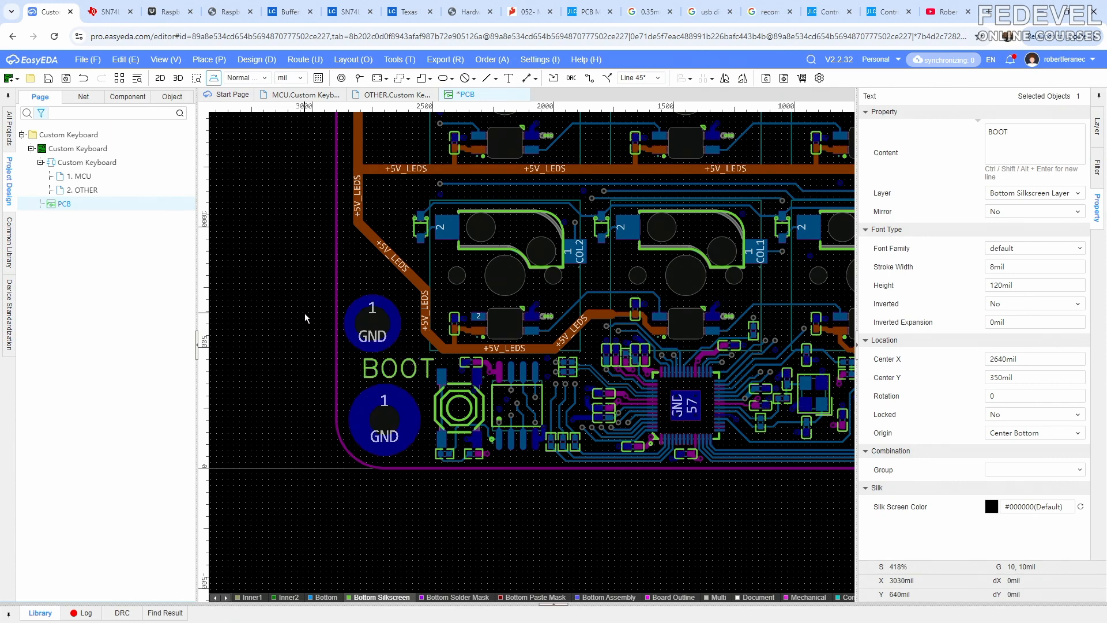
Set the BOOT text's stroke width to 6 mil and its height to 80 mil
left_click(419, 369)
left_click(1014, 267)
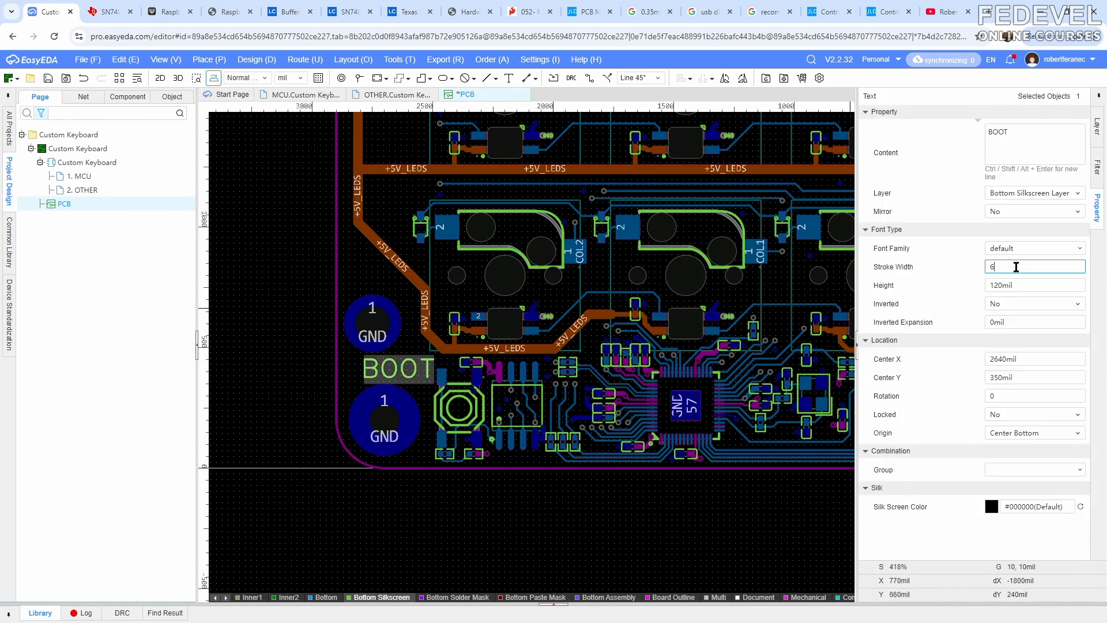
key("Return")
left_click(1019, 286)
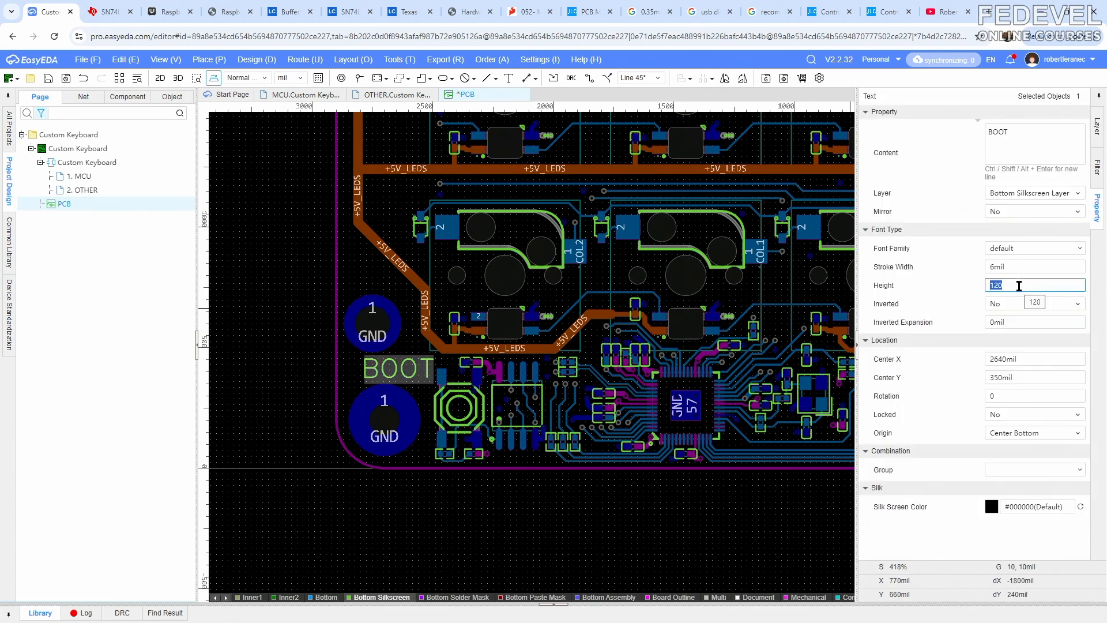
key("Return")
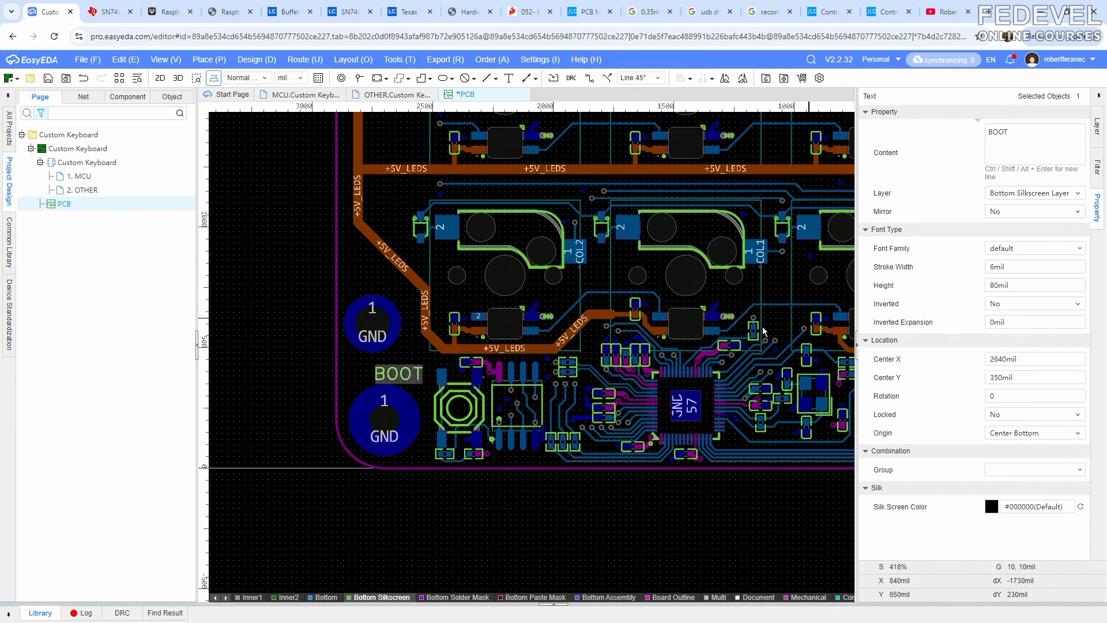
Look up the switch next to the BOOT text in the MCU schematic to check its function
left_click(463, 407)
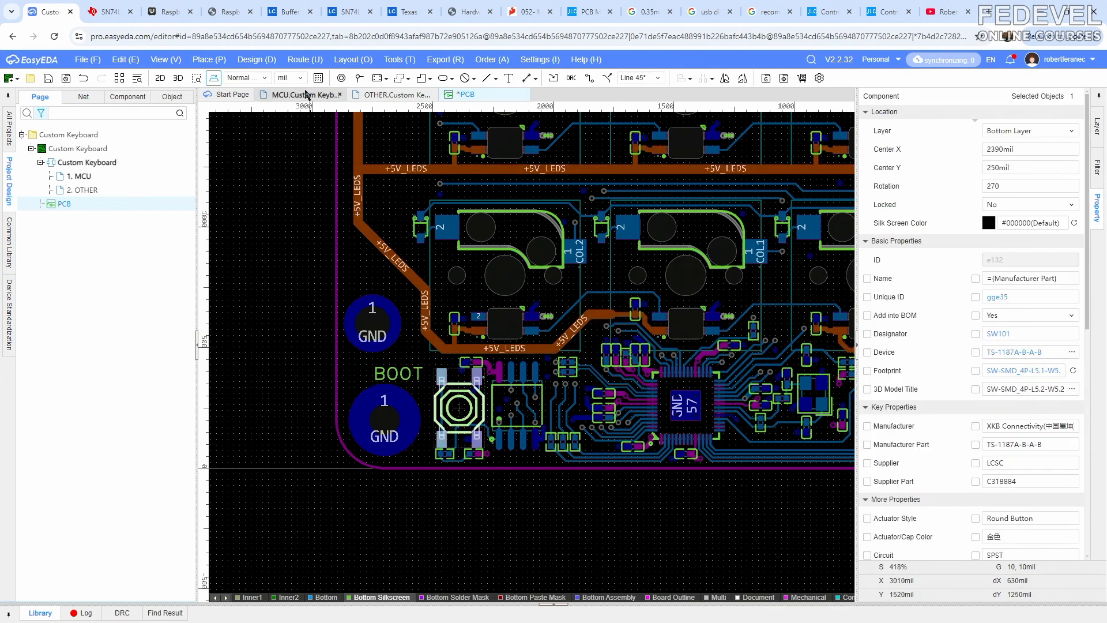
left_click(306, 95)
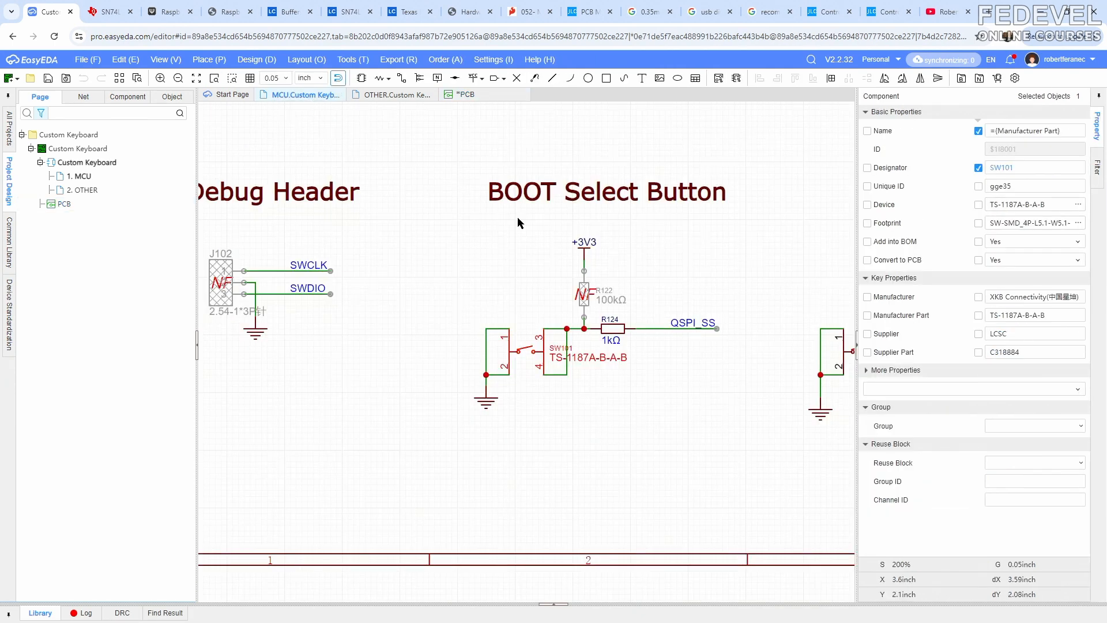
left_click(467, 95)
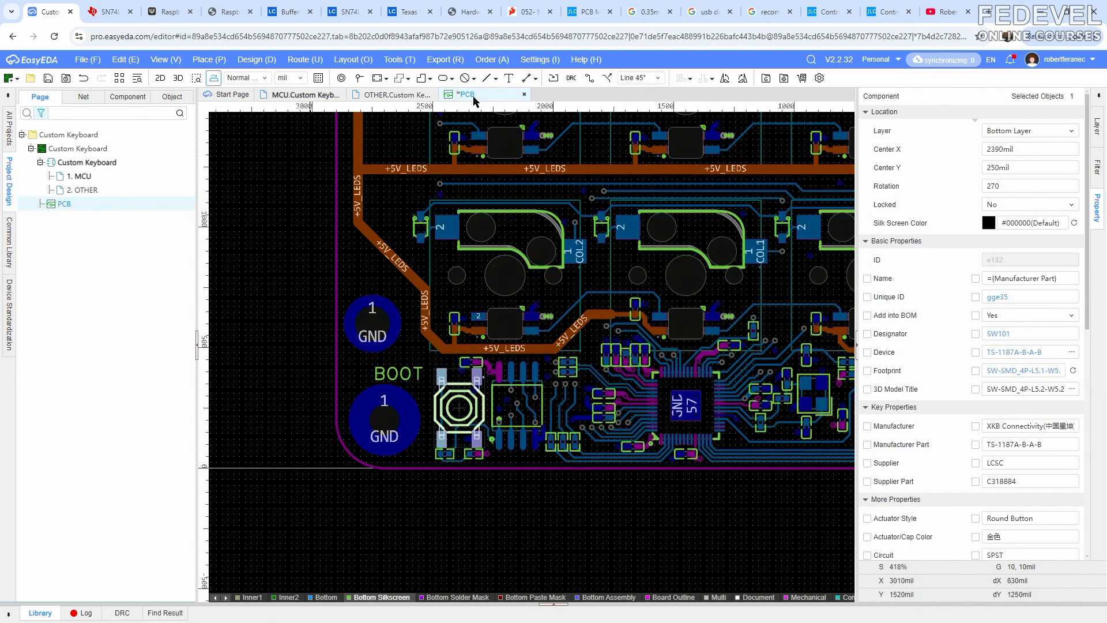
Rotate the BOOT text to 270 degrees and move it beside the boot switch, centred at about X 2590 mil, Y 420 mil
scroll(419, 398, "up", 4)
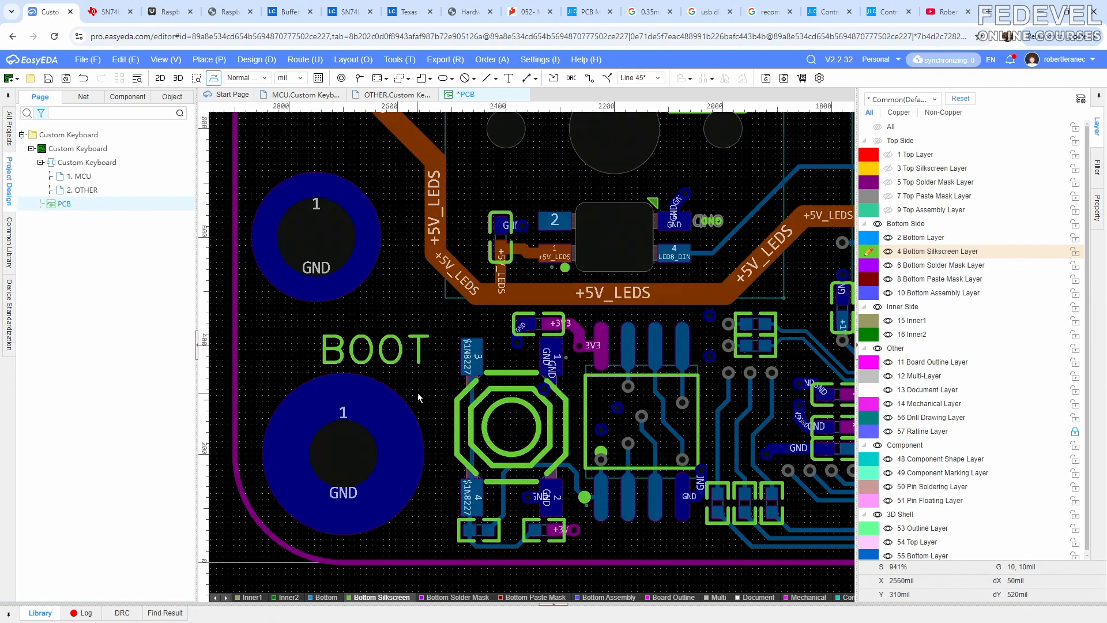
left_click(398, 356)
key("space")
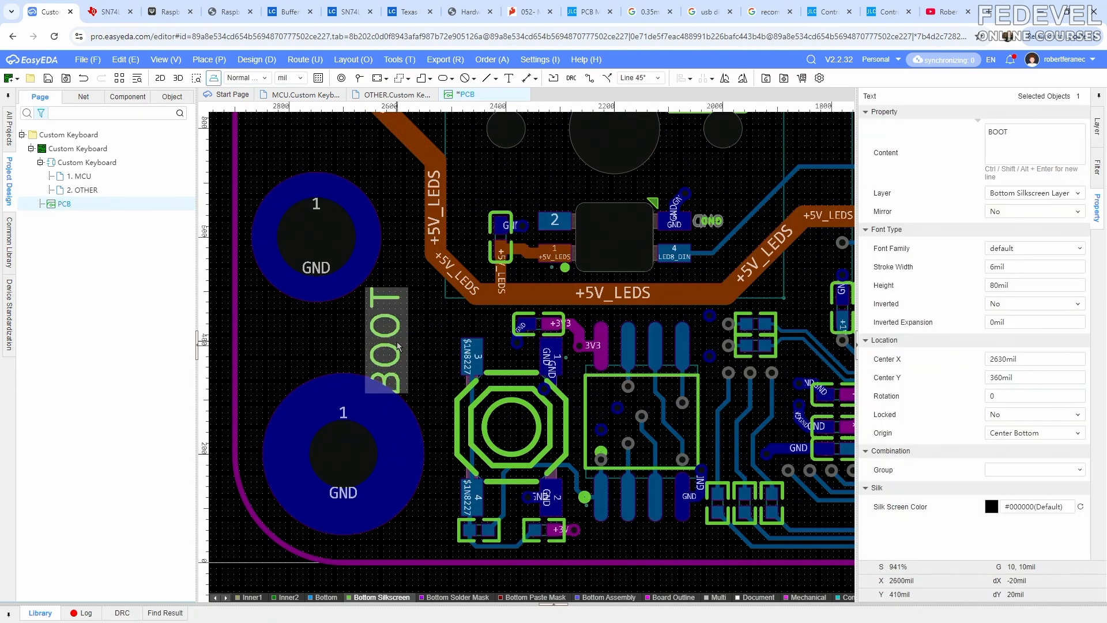
key("space")
left_click_drag(405, 348, 428, 341)
key("space")
Copy the BOOT text and paste it beside switch SW102, centred at about X 350 mil, Y 480 mil
right_click(428, 341)
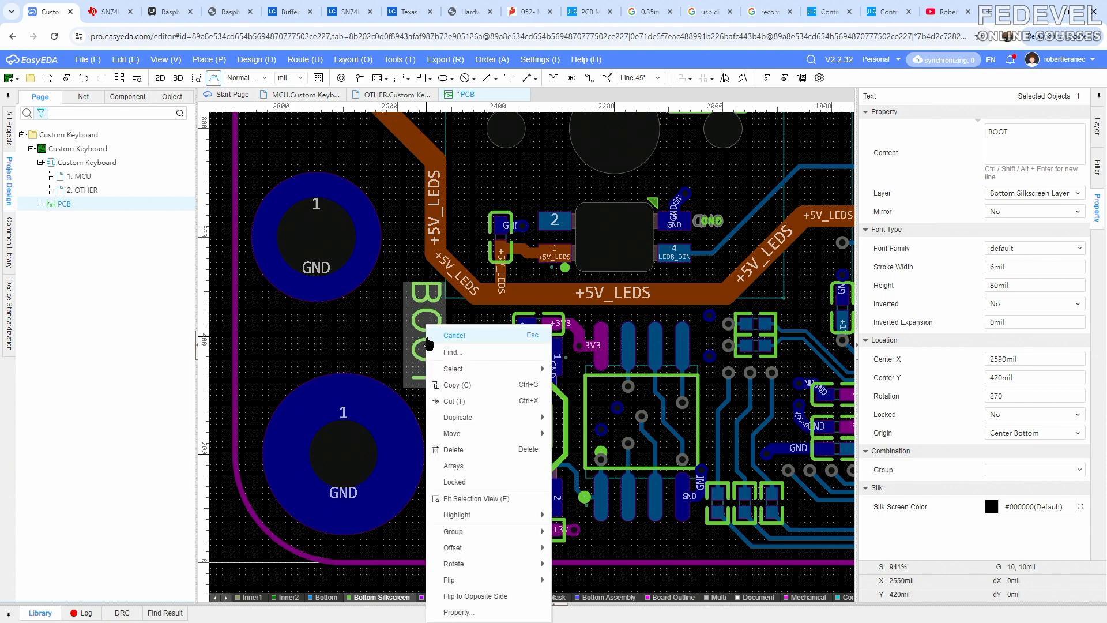
left_click(455, 348)
left_click(442, 373)
scroll(442, 373, "down", 5)
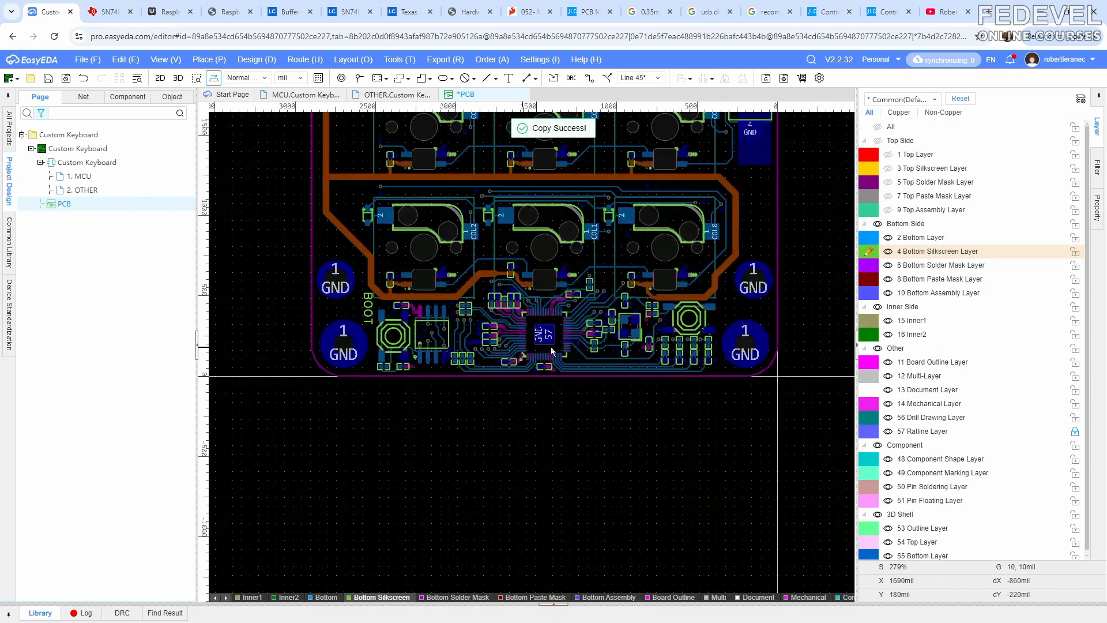
scroll(593, 339, "up", 2)
right_click(594, 339)
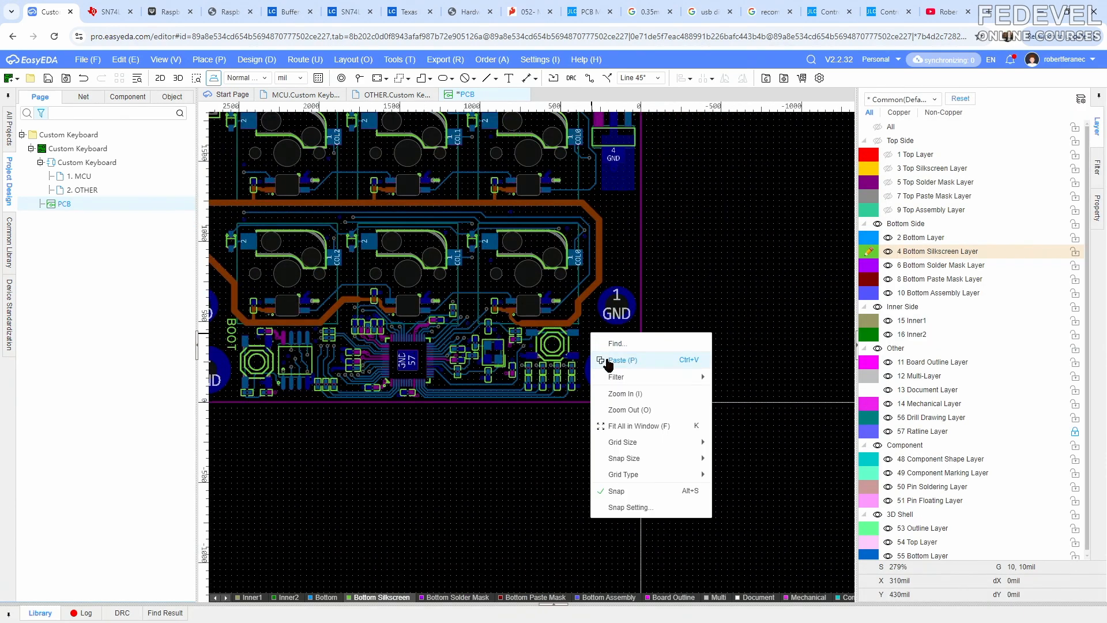
left_click(608, 360)
left_click(593, 333)
Change the content of the pasted BOOT text to RESET
double_click(1026, 131)
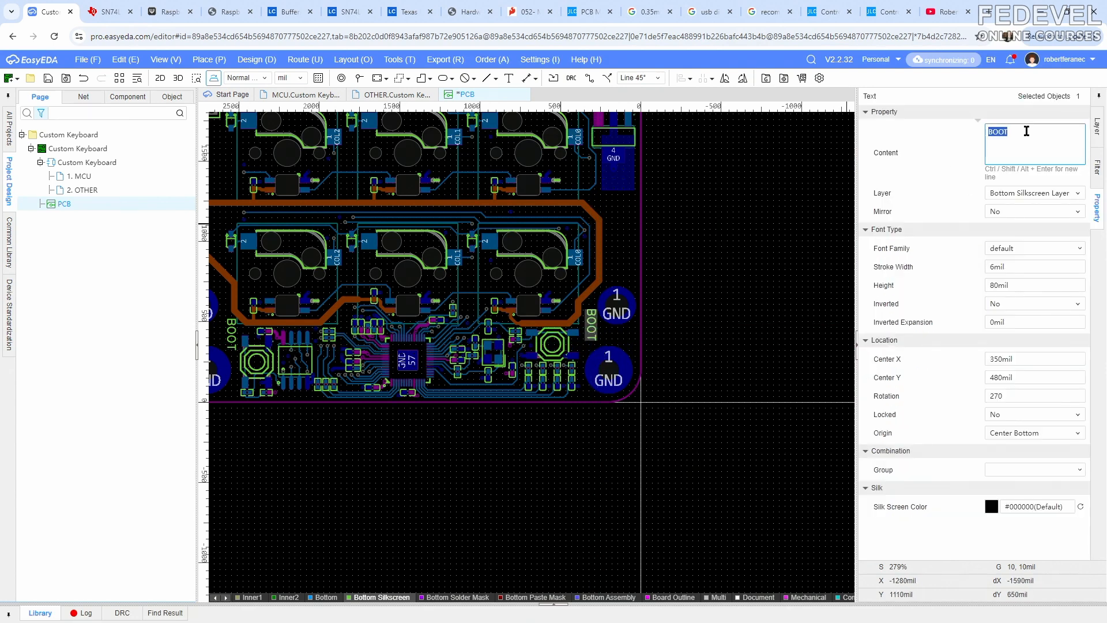
key("Return")
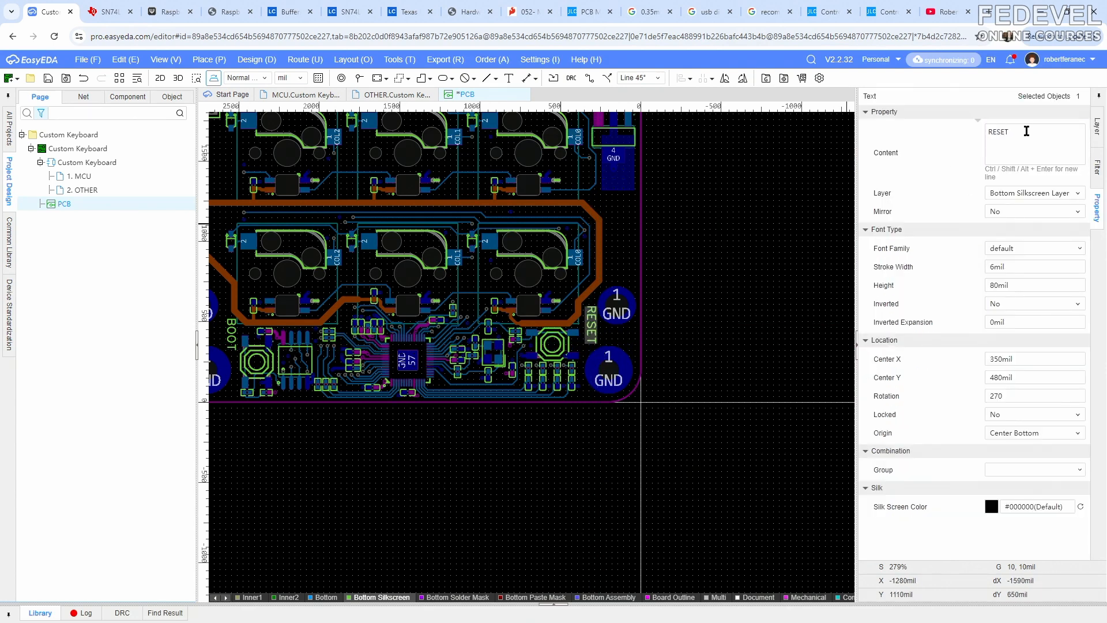
left_click(709, 263)
Look up the switch next to the RESET text in the MCU schematic to check its function
left_click(552, 344)
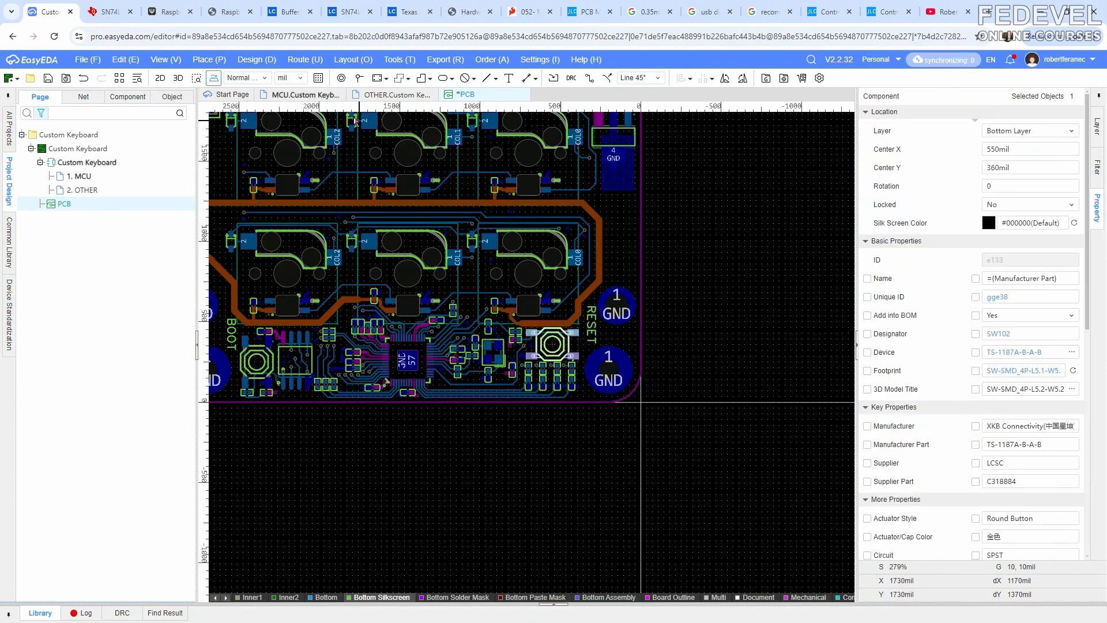
left_click(324, 97)
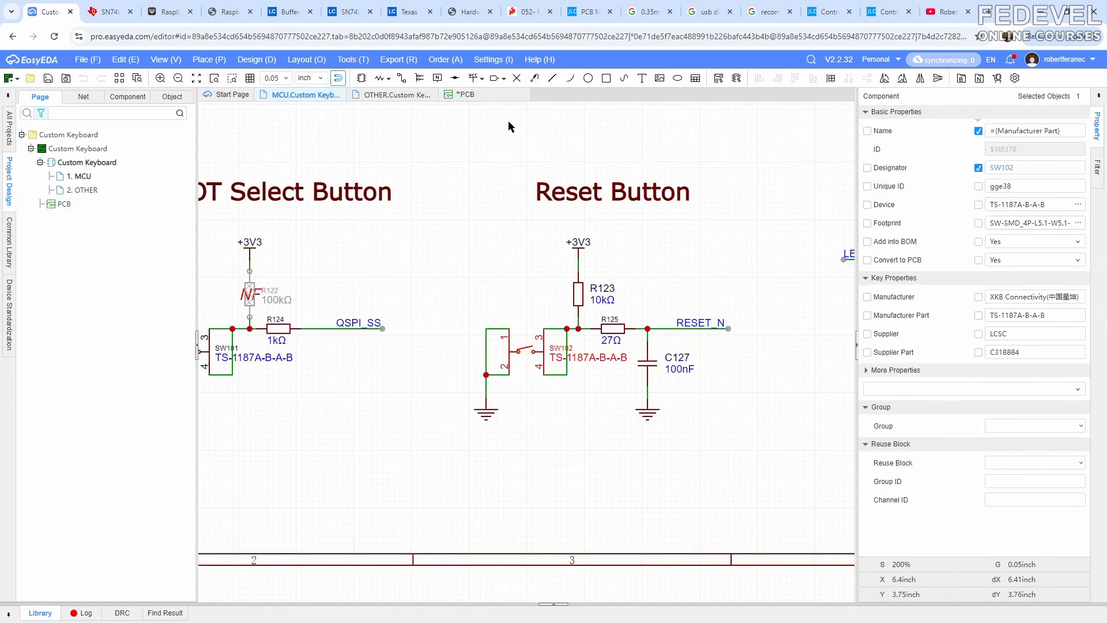
left_click(489, 96)
Move the RESET text slightly toward the reset switch, to a centre of about X 360 mil, Y 460 mil
scroll(590, 326, "up", 3)
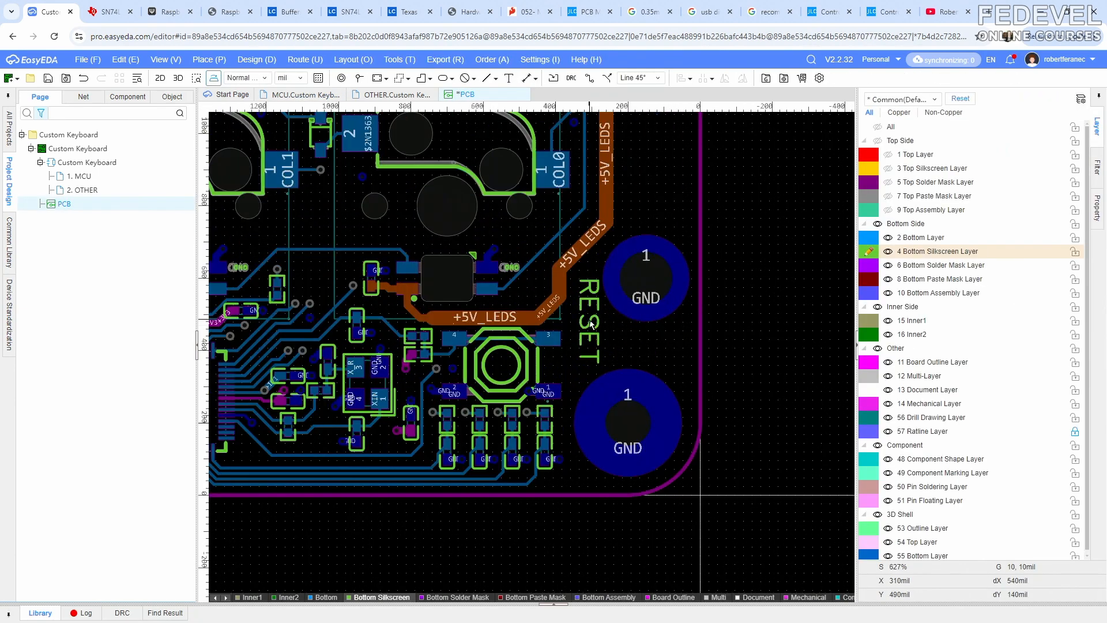
left_click_drag(590, 326, 586, 329)
left_click(733, 333)
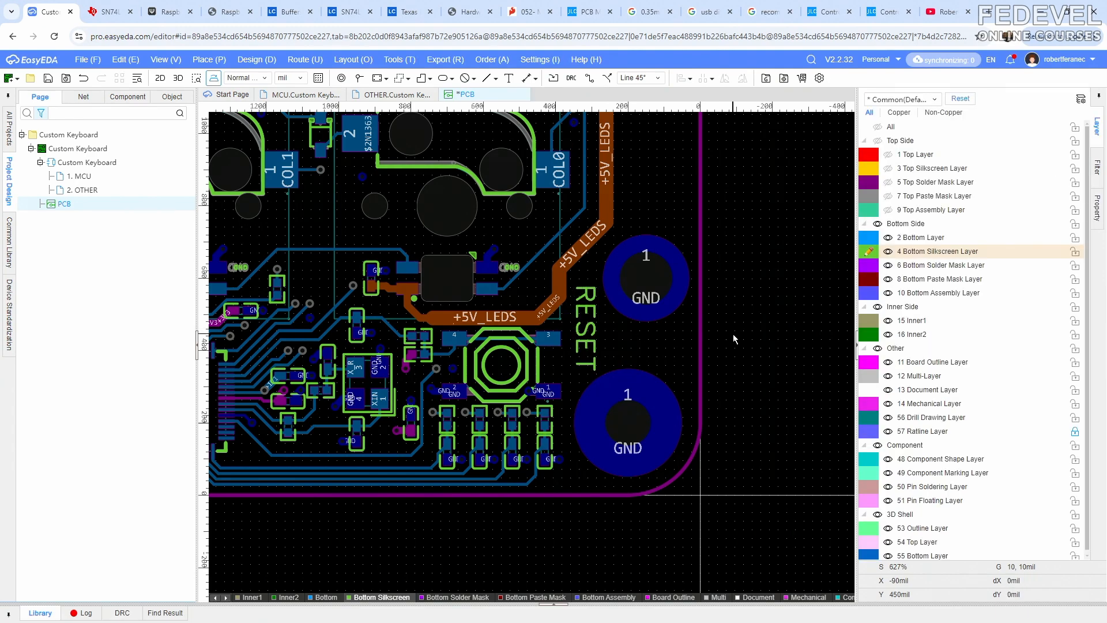
Cycle through the layer brightness modes to view the bottom-side BOOT and RESET labels
key("shift+s")
key("shift+s")
scroll(725, 329, "down", 3)
right_click_drag(609, 320, 472, 381)
scroll(443, 398, "up", 3)
key("shift+s")
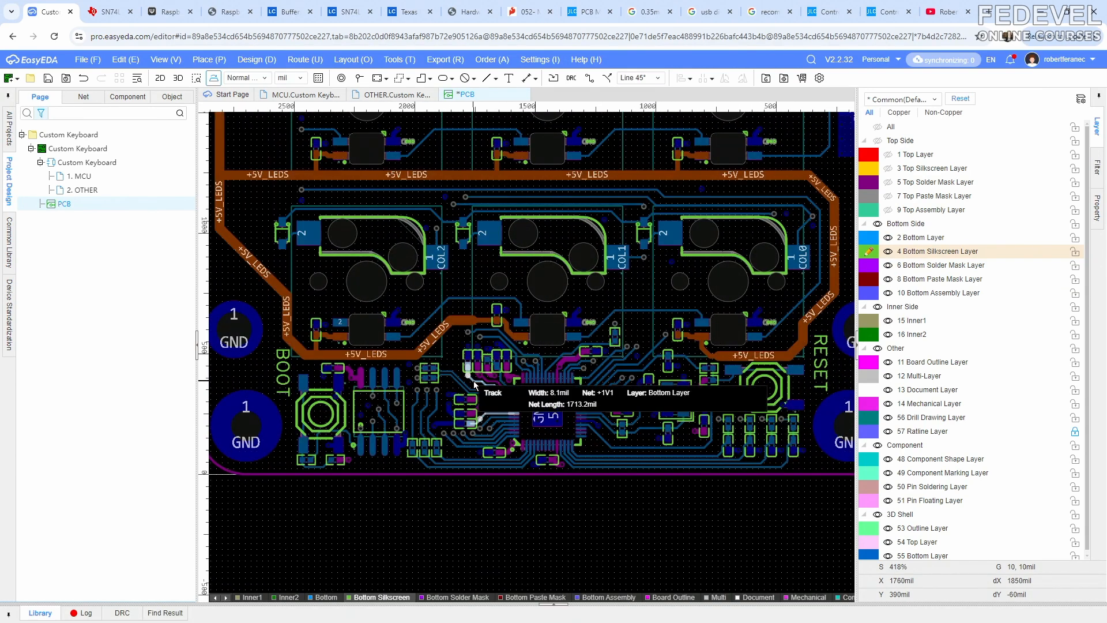
Inspect the BOOT and RESET labels on the underside of the board in the 3D preview, then close the preview
left_click(178, 78)
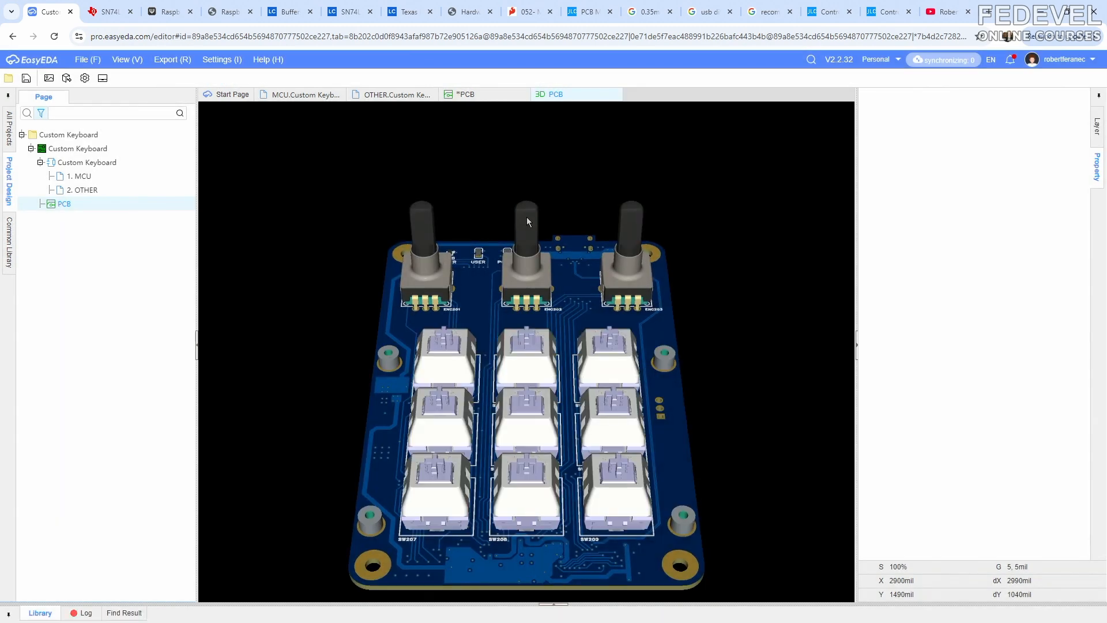
scroll(514, 290, "down", 3)
left_click_drag(514, 289, 679, 300)
scroll(696, 406, "up", 3)
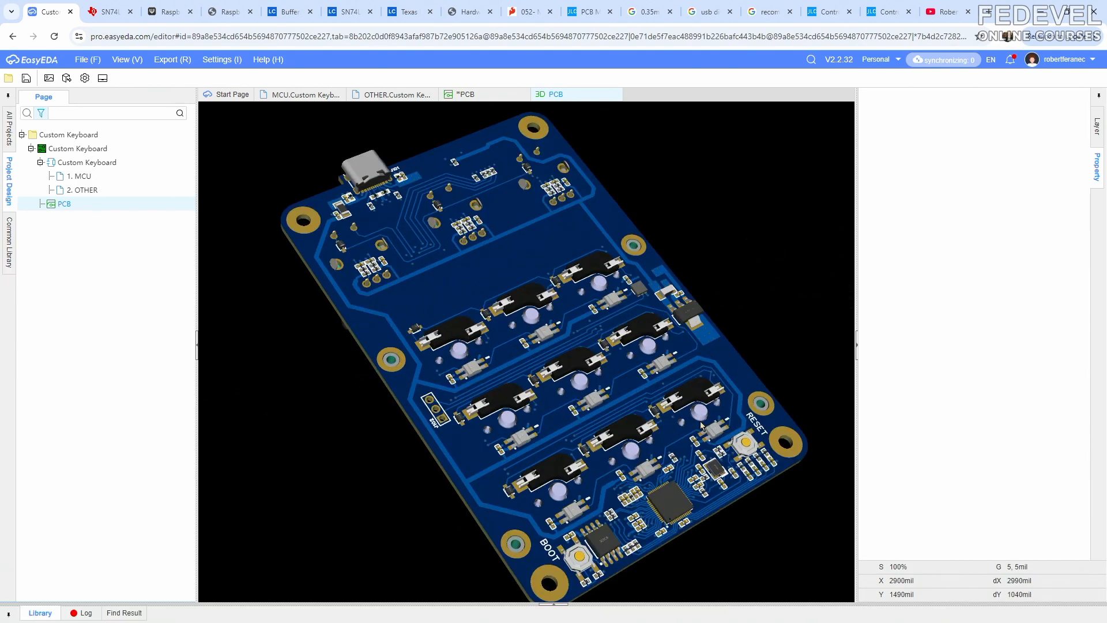
left_click_drag(694, 410, 637, 449)
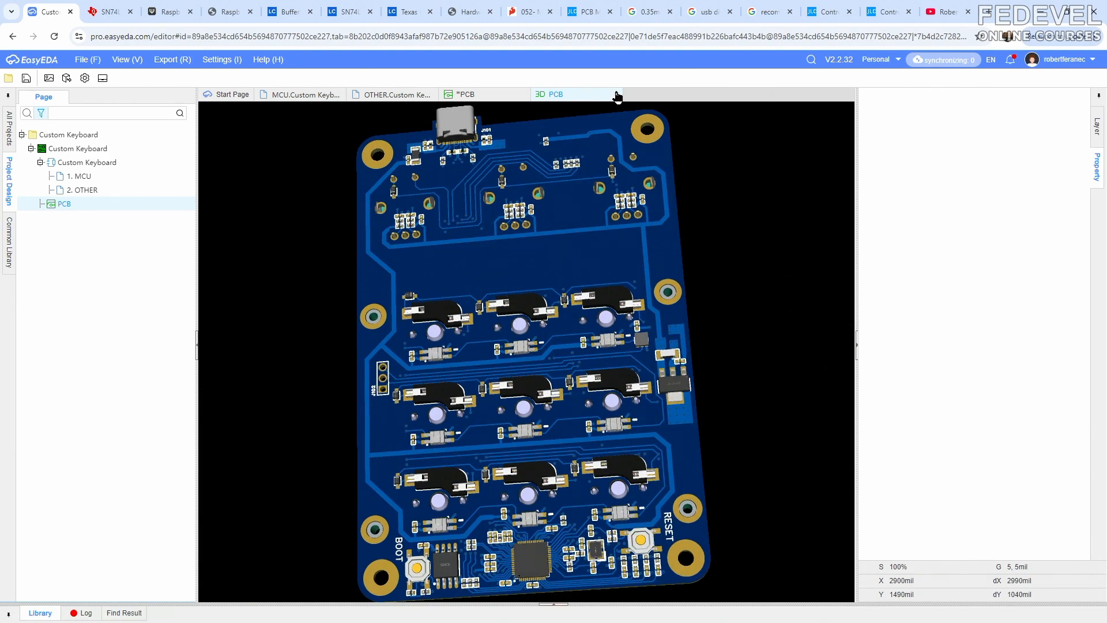
left_click(617, 94)
Shift the RESET text closer to the reset switch, to centre X 380 mil, Y 460 mil
scroll(807, 345, "up", 5)
left_click(811, 363)
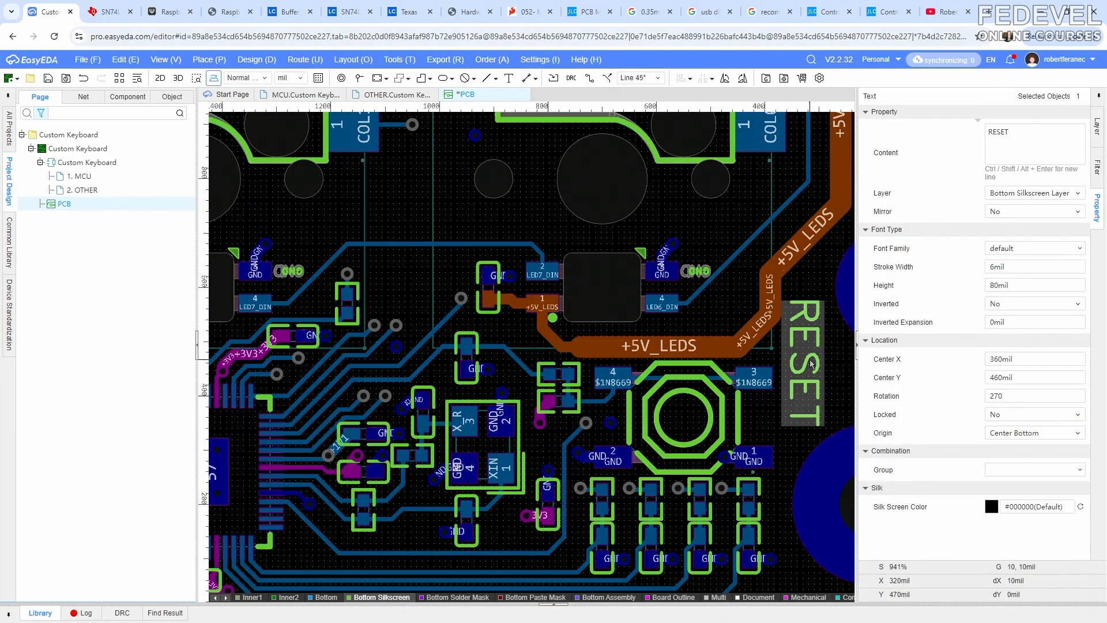
key("Escape")
scroll(604, 267, "down", 3)
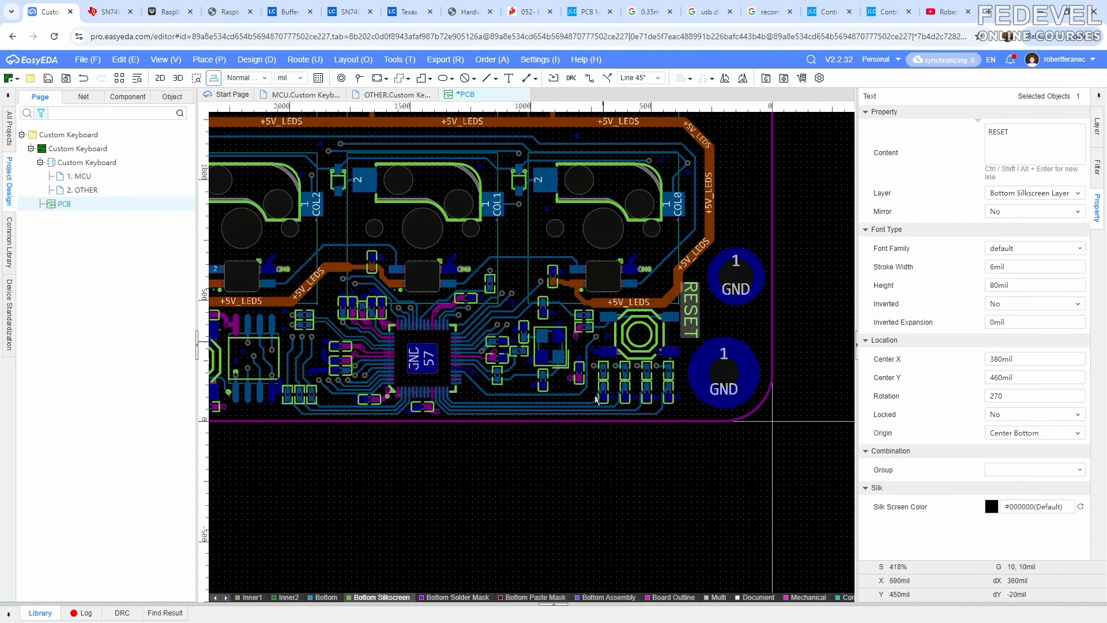
Shift the BOOT text closer to the boot switch, to centre X 2580 mil, Y 410 mil
scroll(703, 402, "down", 1)
scroll(347, 342, "up", 3)
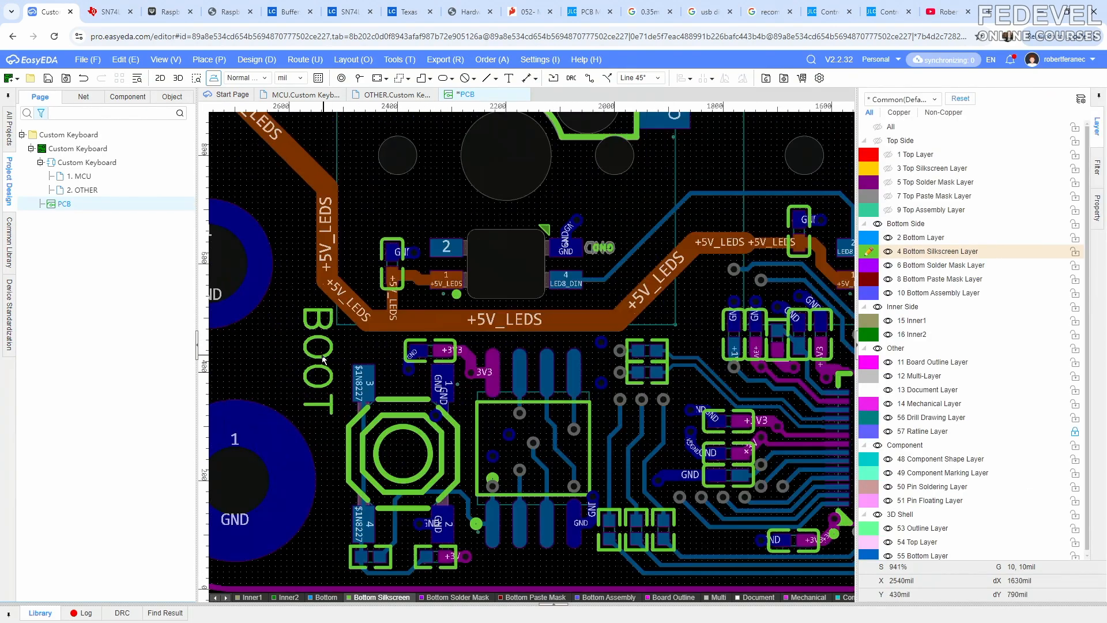
left_click_drag(321, 353, 324, 355)
scroll(325, 359, "down", 5)
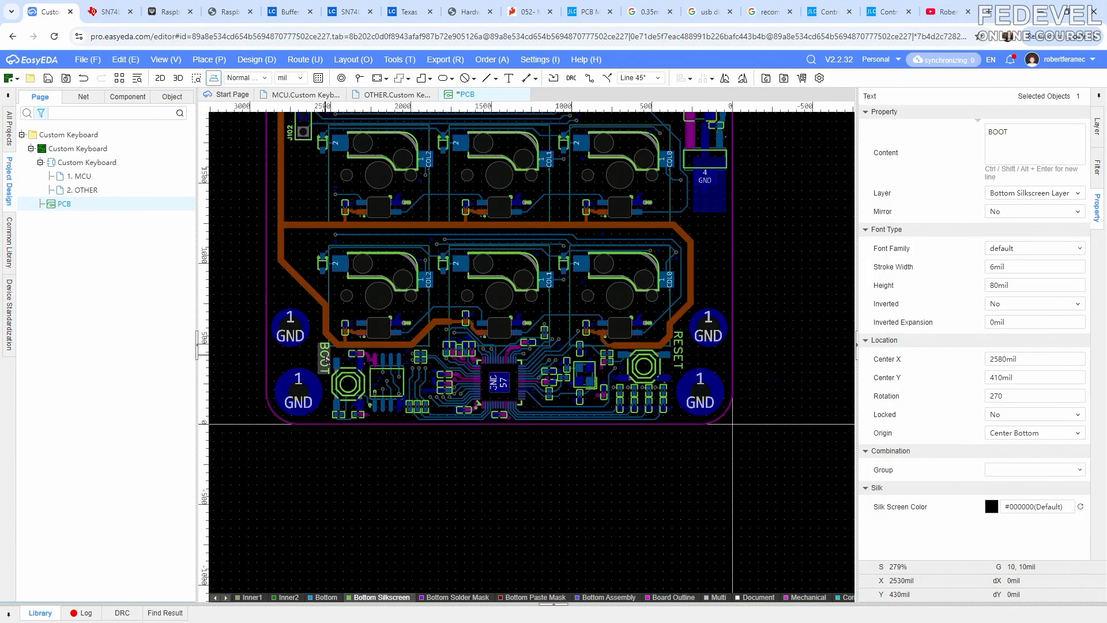
Check the BOOT and RESET label placement against the whole board and save the PCB
left_click(398, 458)
scroll(340, 387, "up", 5)
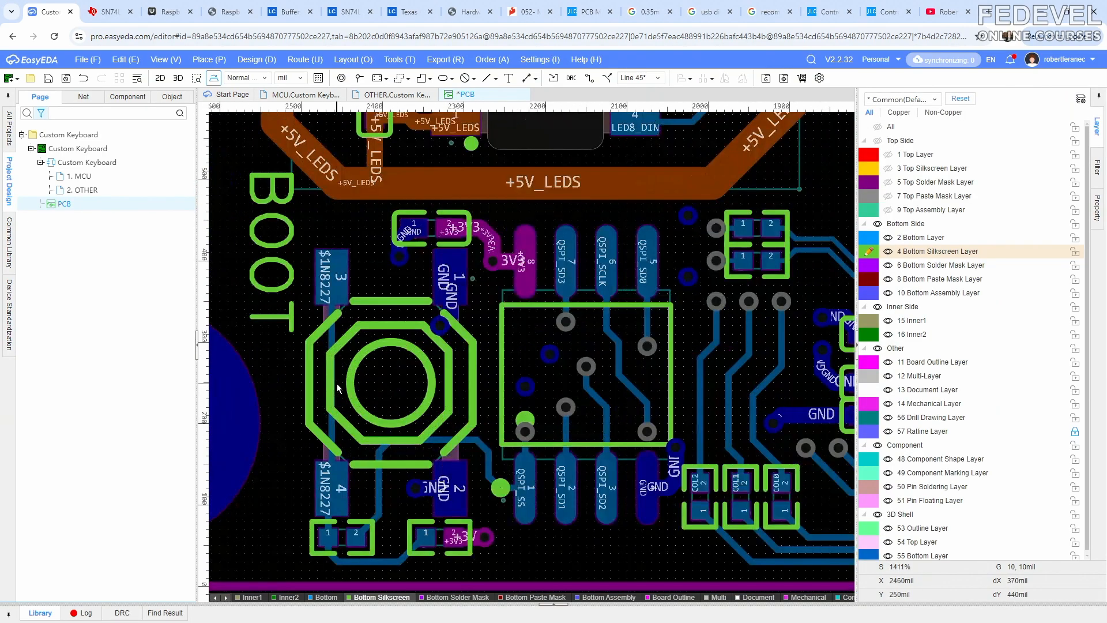
scroll(339, 386, "down", 5)
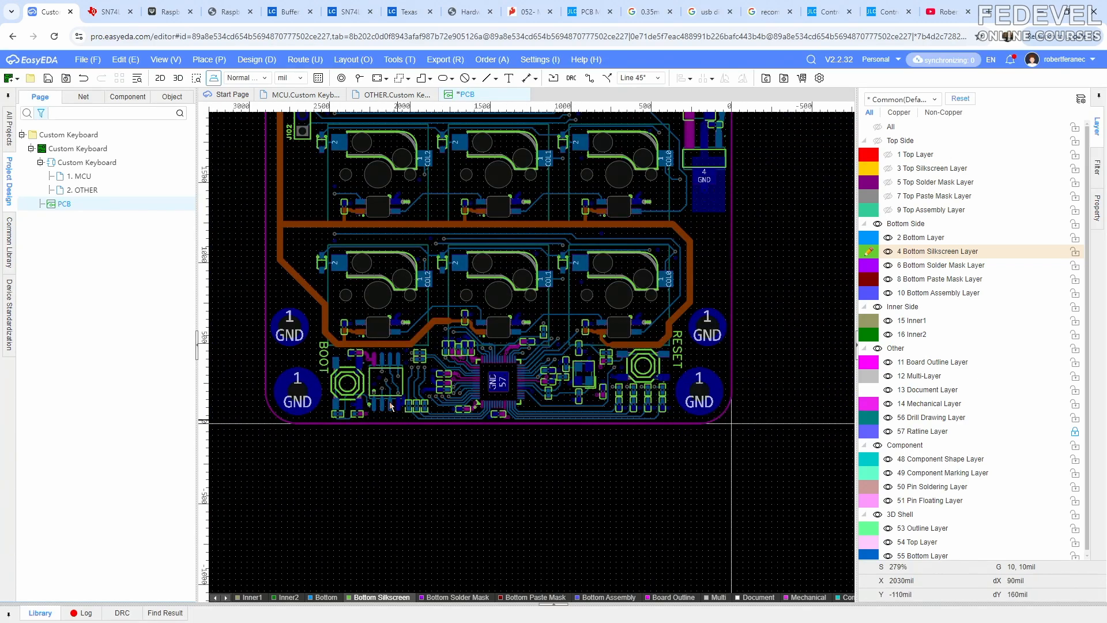
left_click(166, 60)
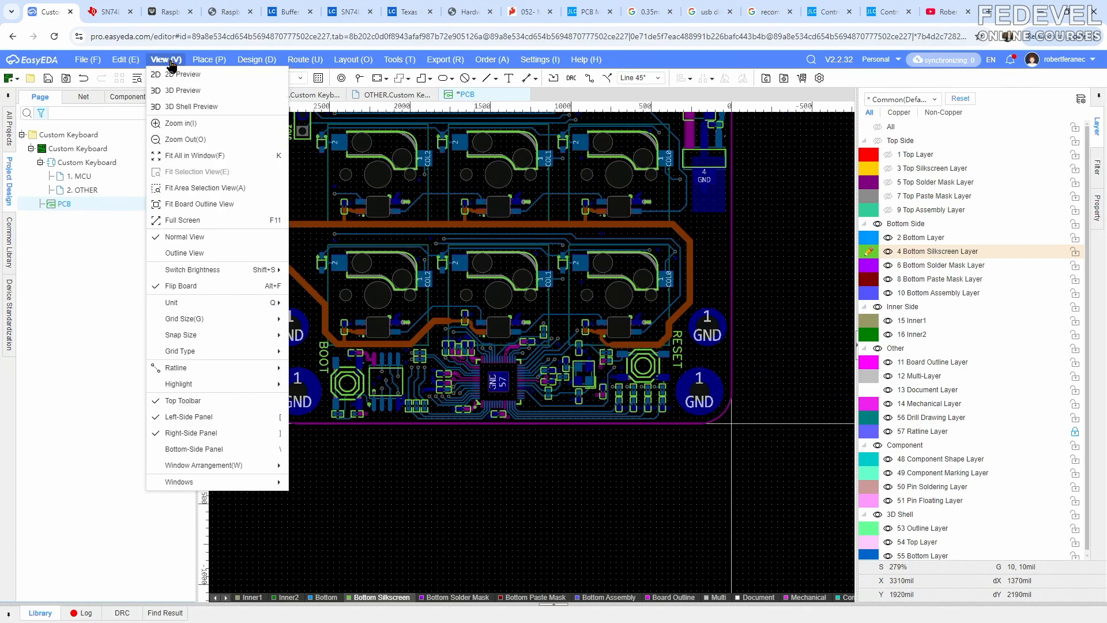
left_click(193, 155)
left_click(48, 81)
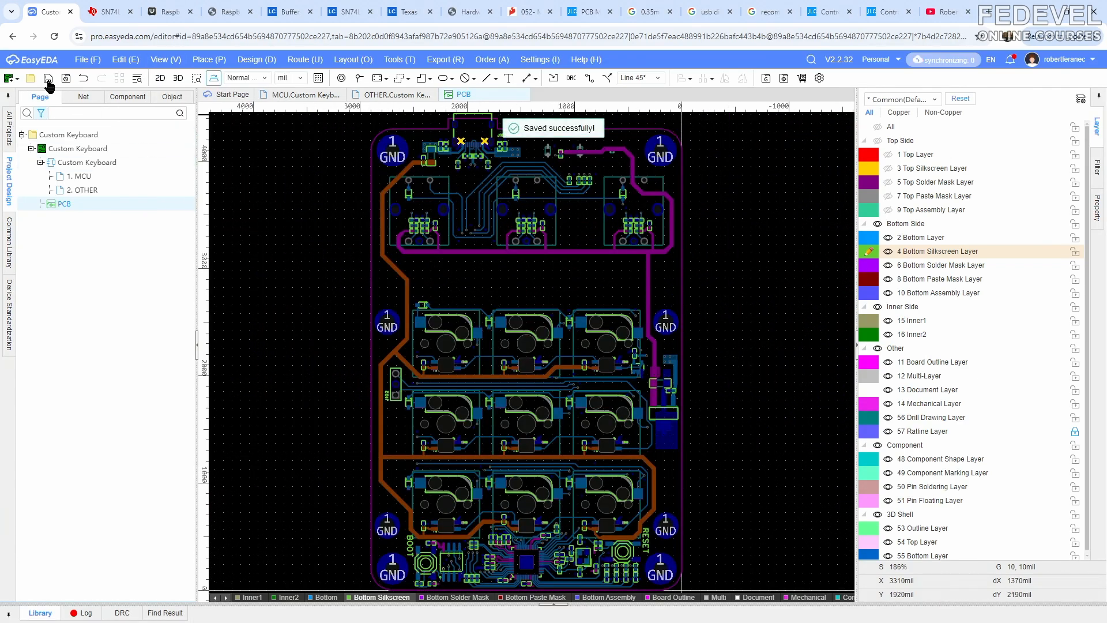
Copy the RESET silkscreen text and paste two duplicates in the empty area beyond the board's right edge
scroll(647, 542, "up", 7)
right_click(634, 504)
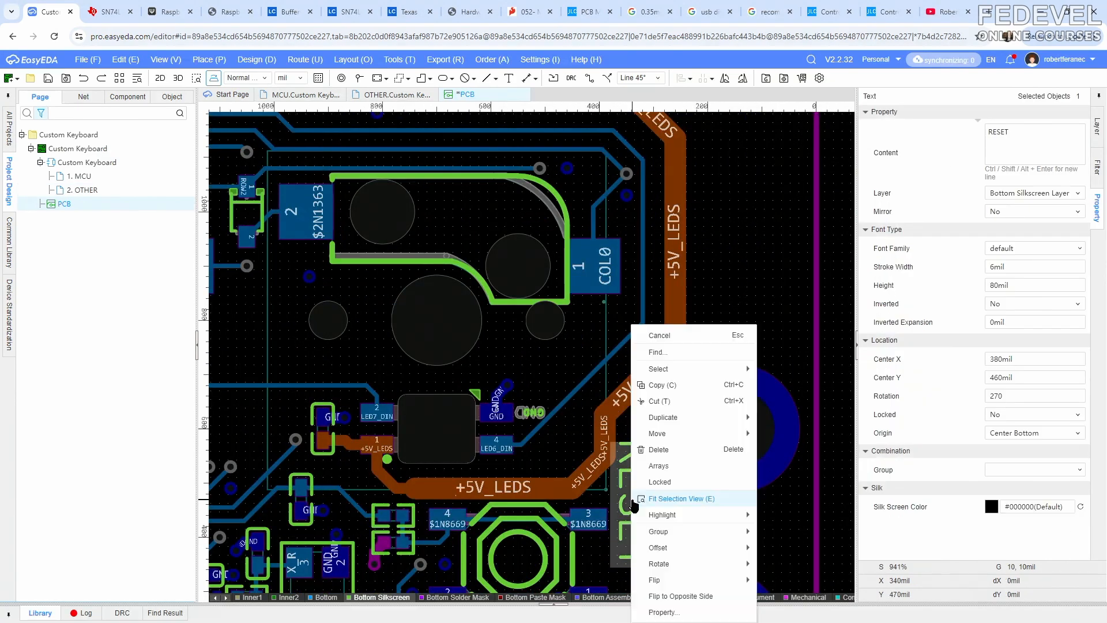
left_click(648, 387)
scroll(649, 419, "down", 4)
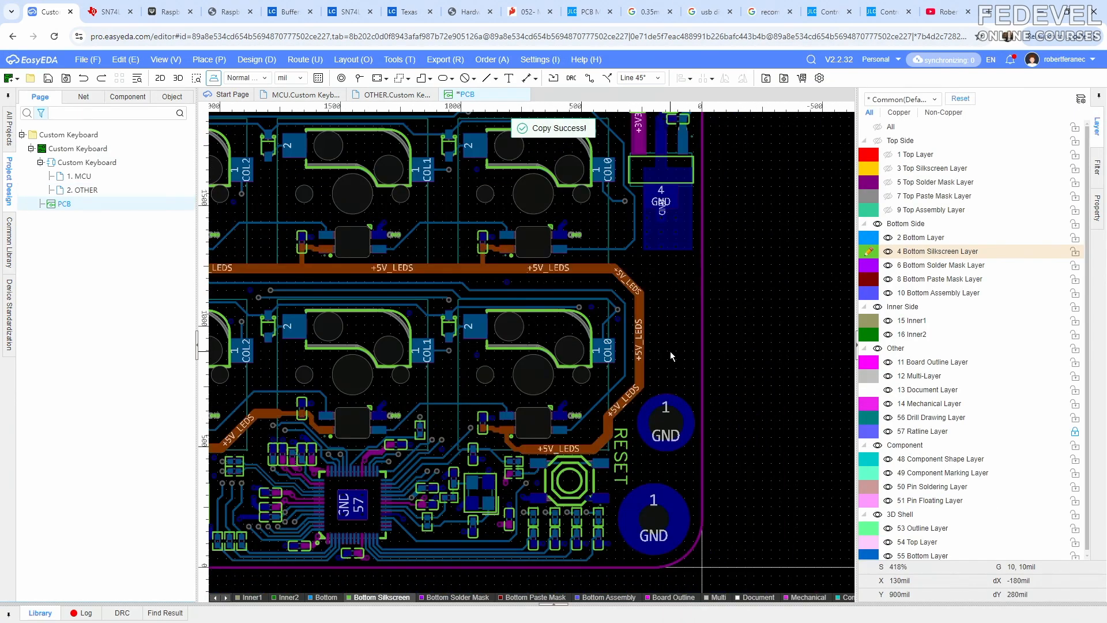
right_click(647, 340)
left_click(668, 367)
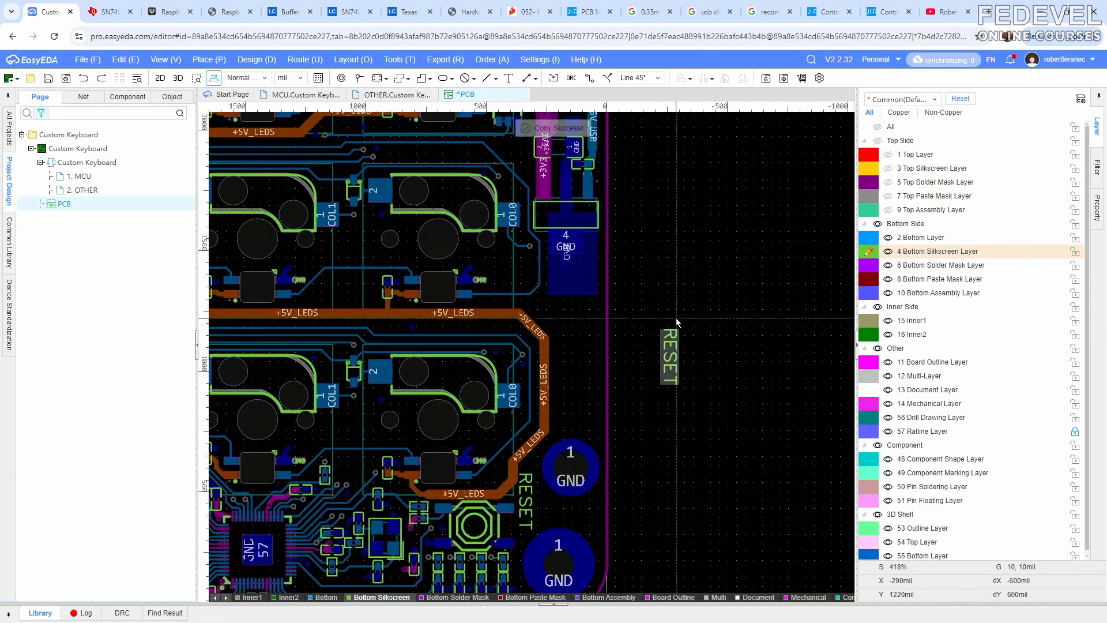
left_click(676, 322)
right_click(647, 410)
left_click(658, 438)
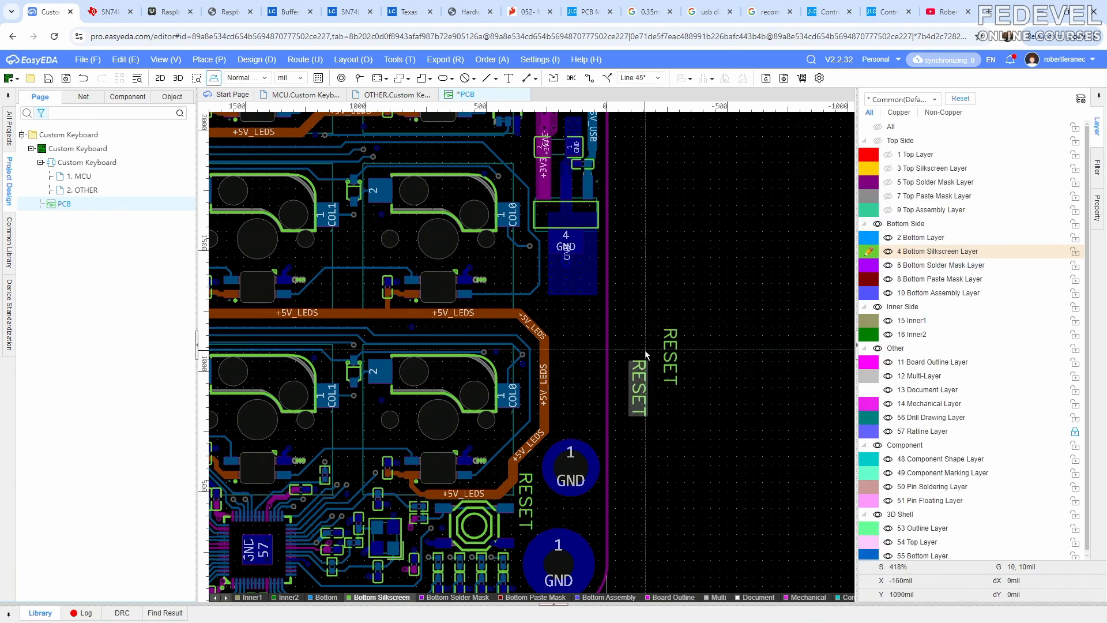
left_click(647, 355)
Set the text origin of both pasted RESET copies to Left Bottom
left_click(641, 385)
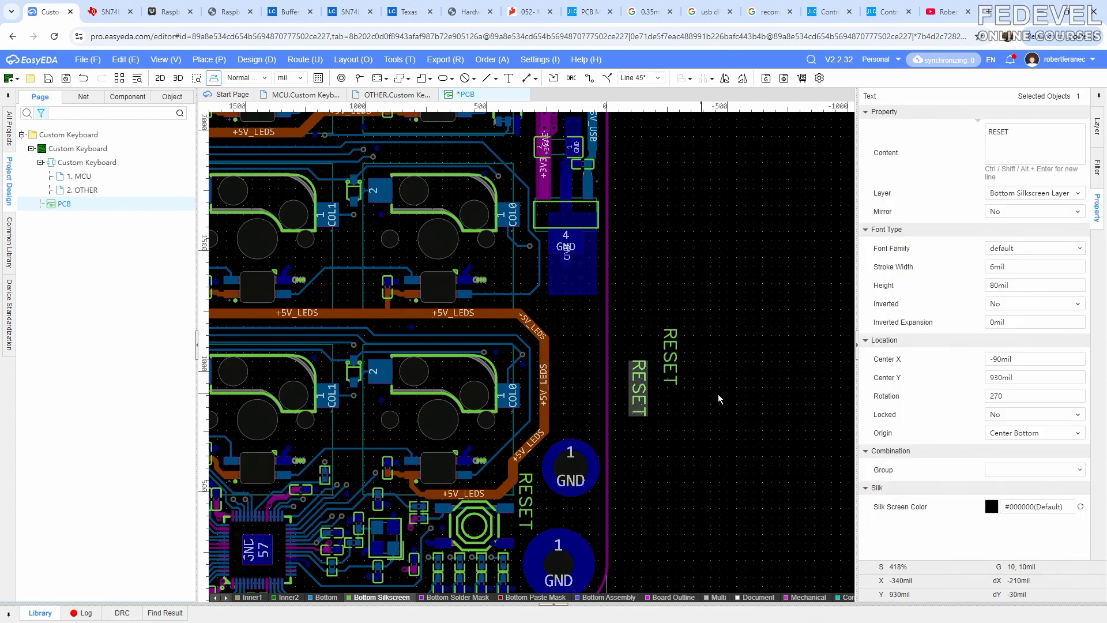
left_click(1002, 438)
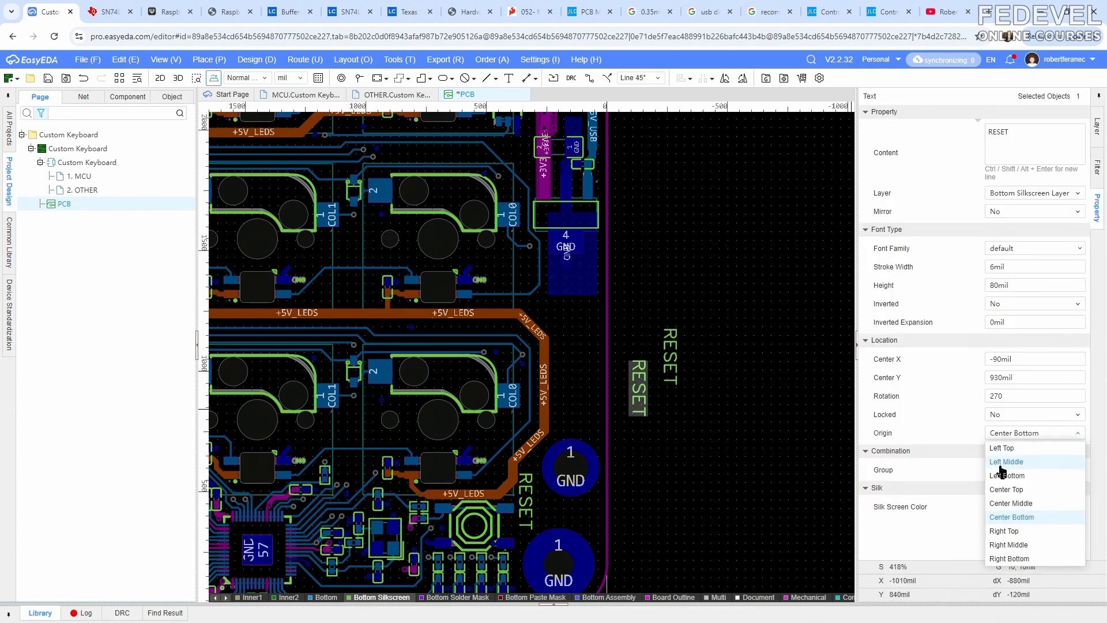
left_click(1002, 475)
left_click(1005, 434)
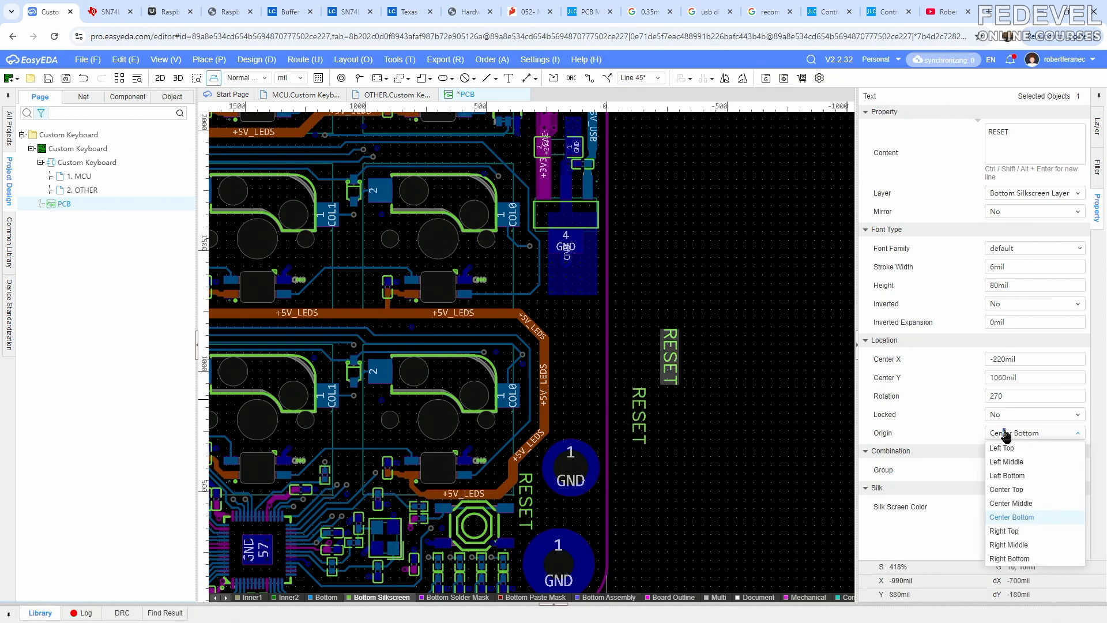
left_click(1006, 475)
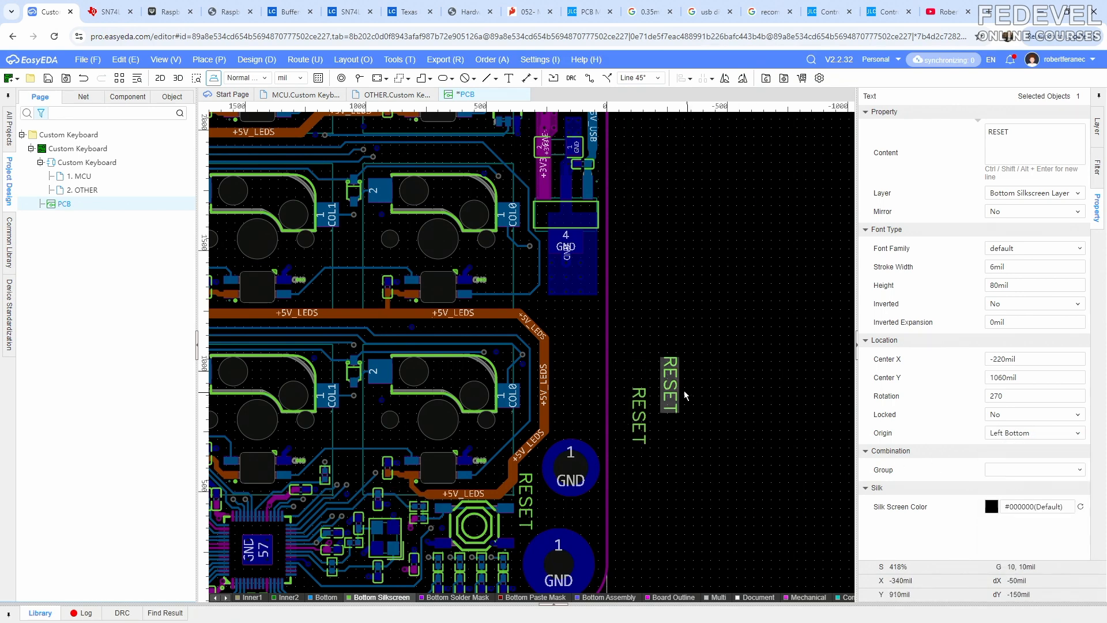
Change the upper RESET copy's content to MYKEYBOARD V1.0 and move it inside the board's right edge, below the 4 GND pad
left_click(1074, 136)
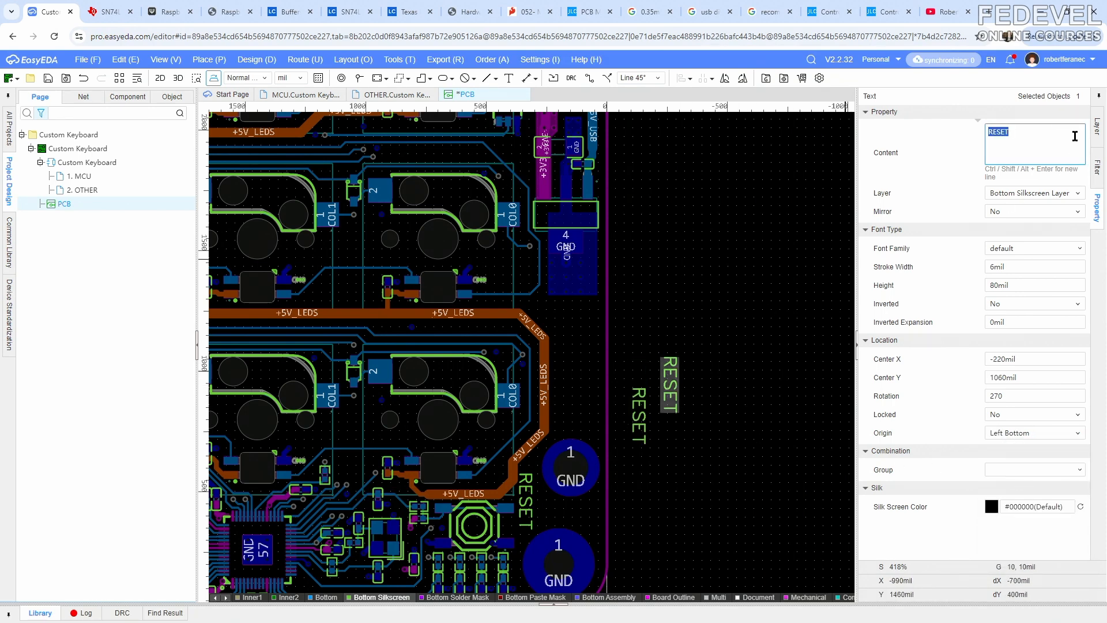
type("MYKEYBOARD V1.0")
key("Return")
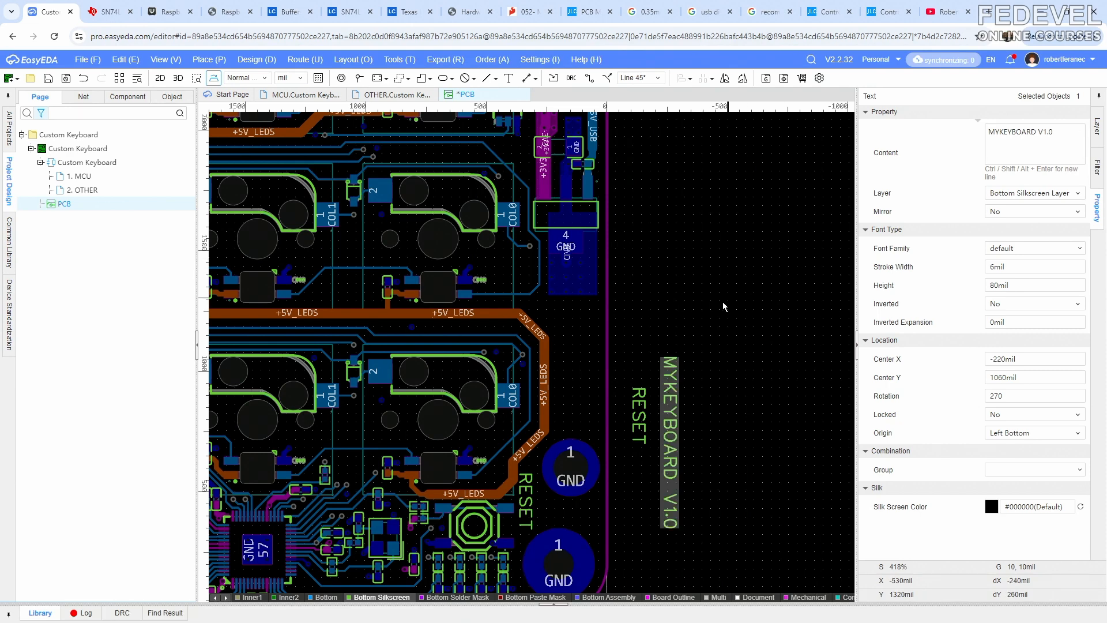
left_click_drag(644, 372, 572, 279)
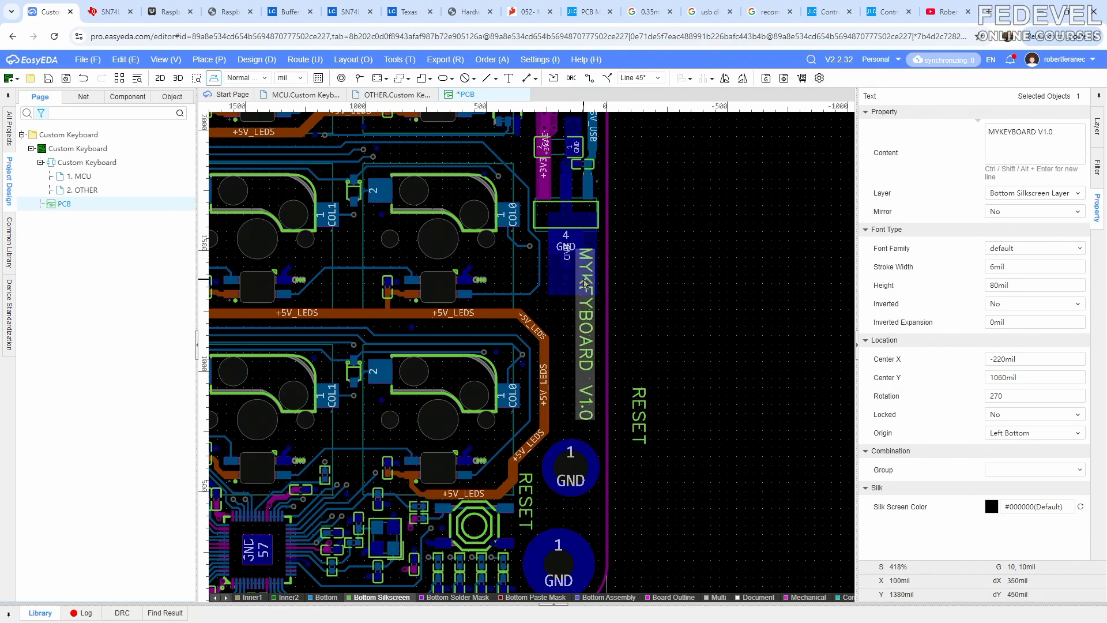
Change the remaining pasted RESET copy's content to (C)2025 FEDEVEL and place it beside the MYKEYBOARD V1.0 text
left_click(638, 406)
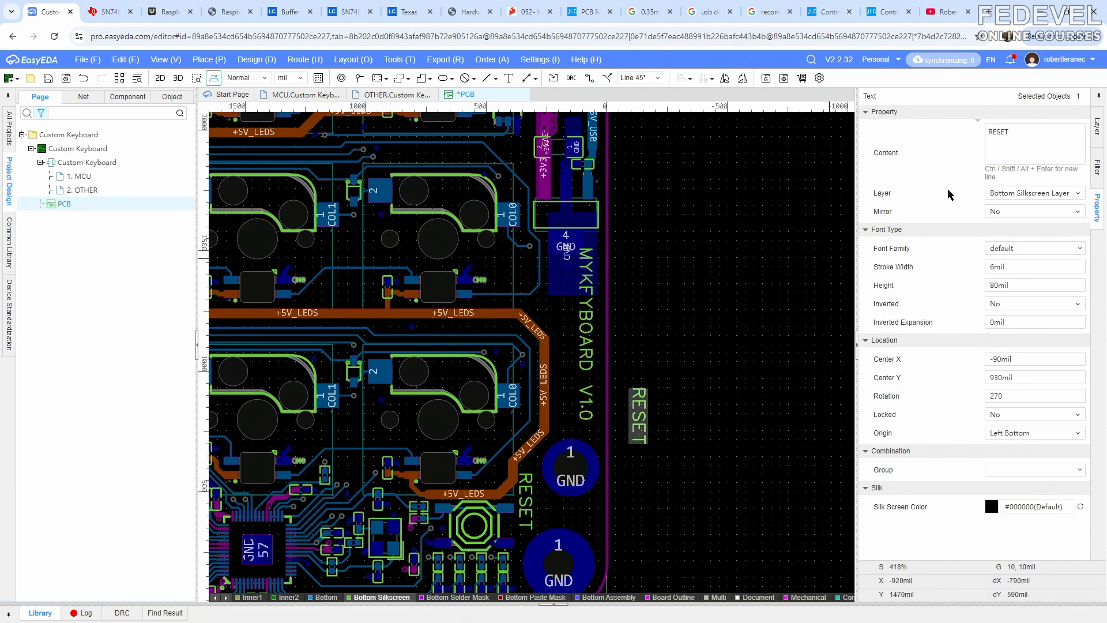
left_click(1030, 131)
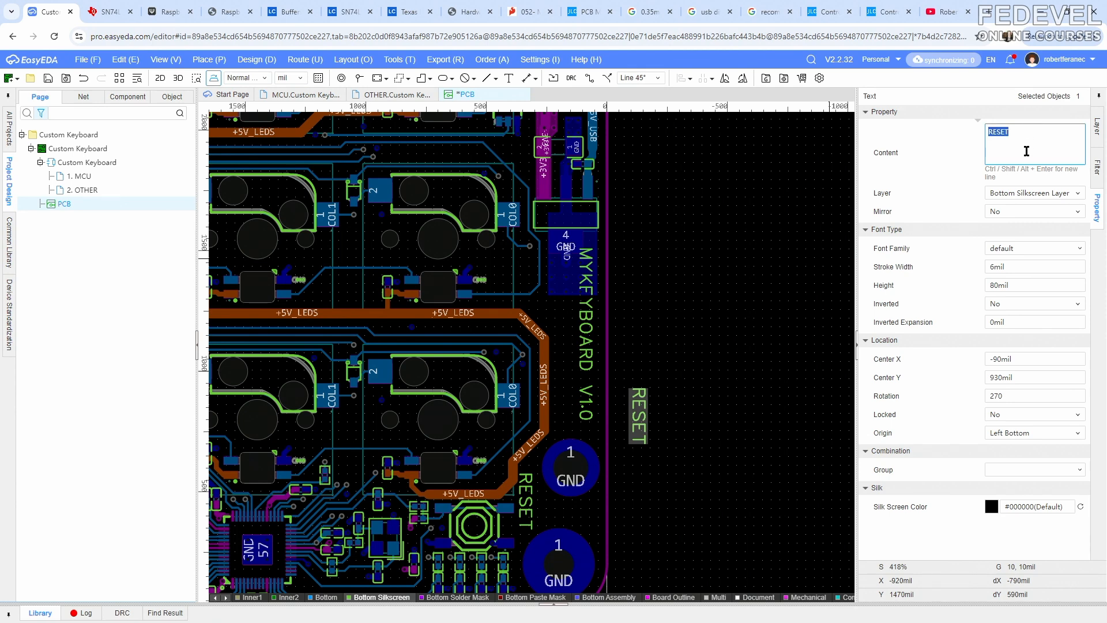
type("(")
type("C)2025 FEDEVEL")
key("Return")
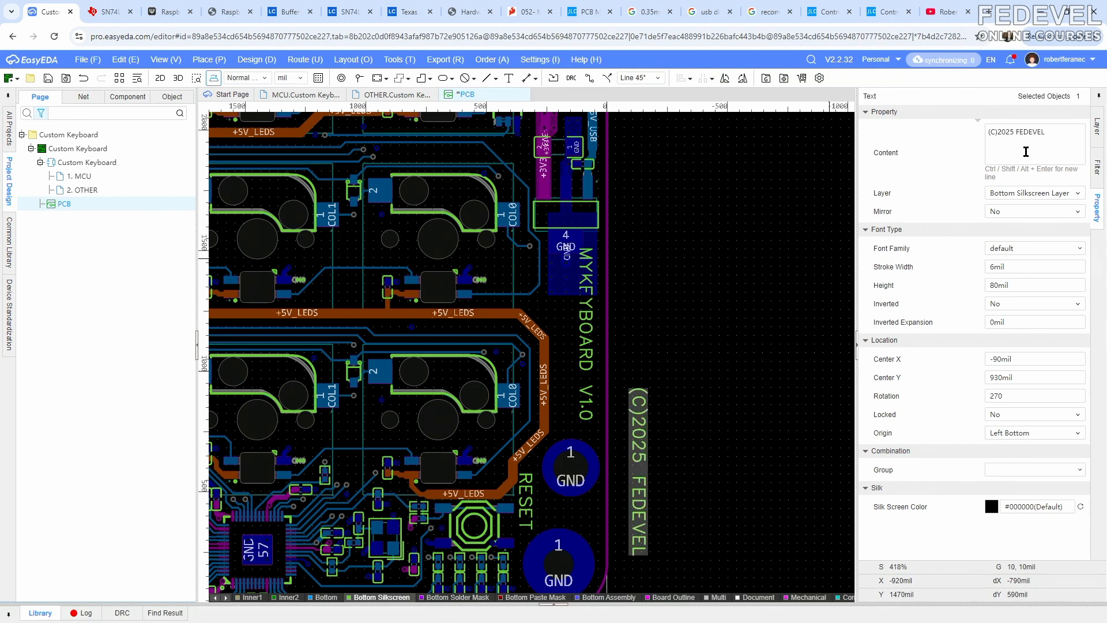
left_click_drag(634, 404, 569, 340)
Align the MYKEYBOARD V1.0 text with the start of the (C)2025 FEDEVEL line, at centre X 130 mil, Y 1460 mil
scroll(600, 295, "up", 2)
left_click(569, 325)
scroll(533, 251, "up", 4)
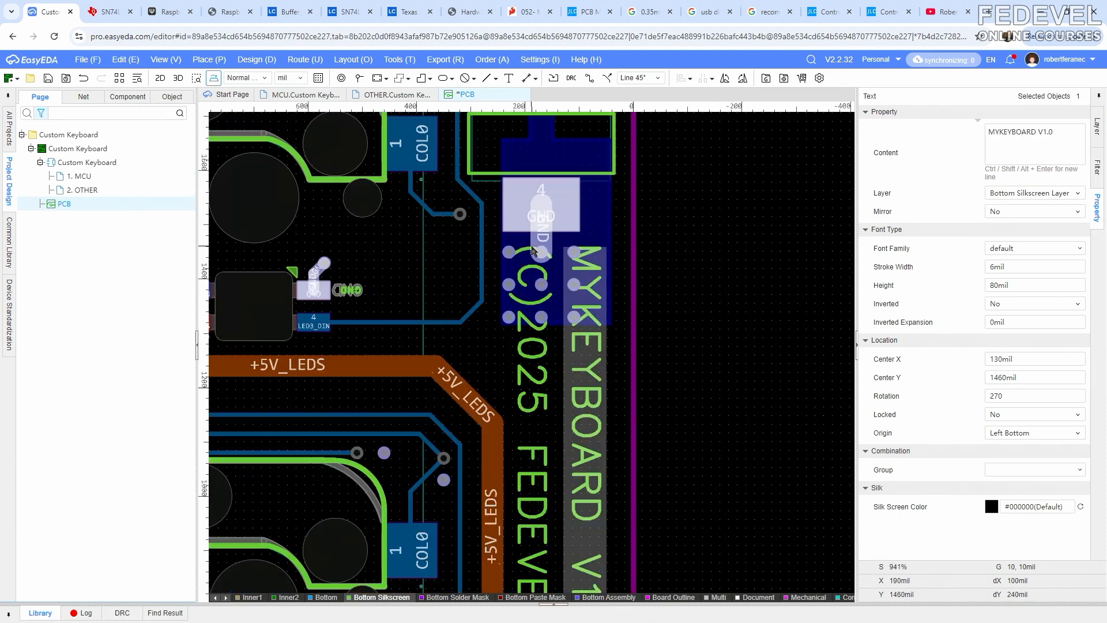
scroll(532, 248, "down", 1)
right_click_drag(674, 354, 652, 249)
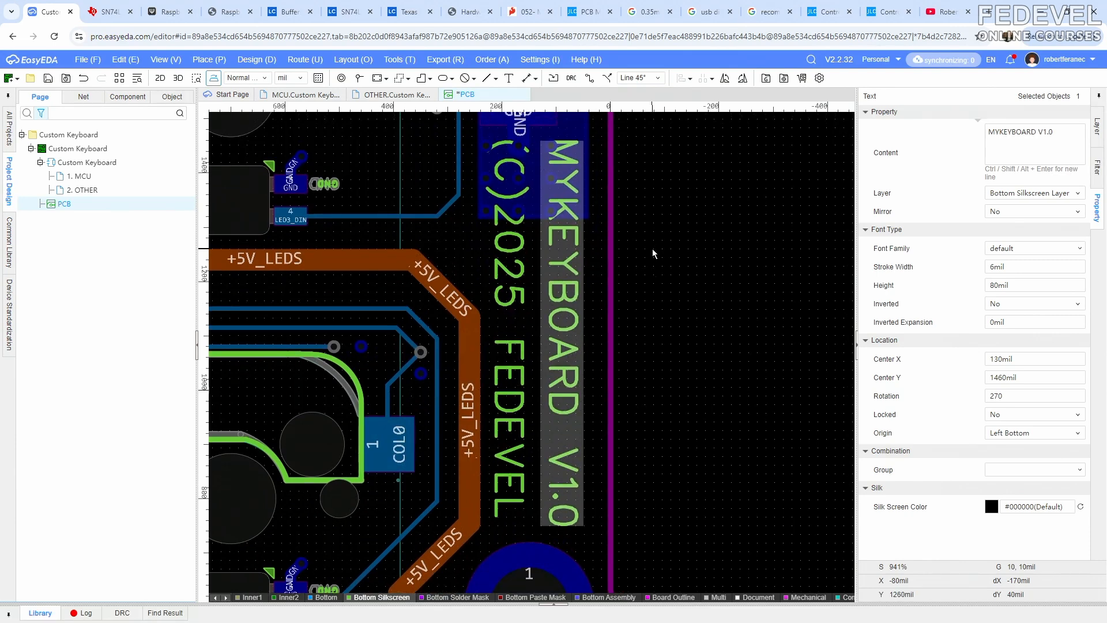
scroll(651, 248, "down", 2)
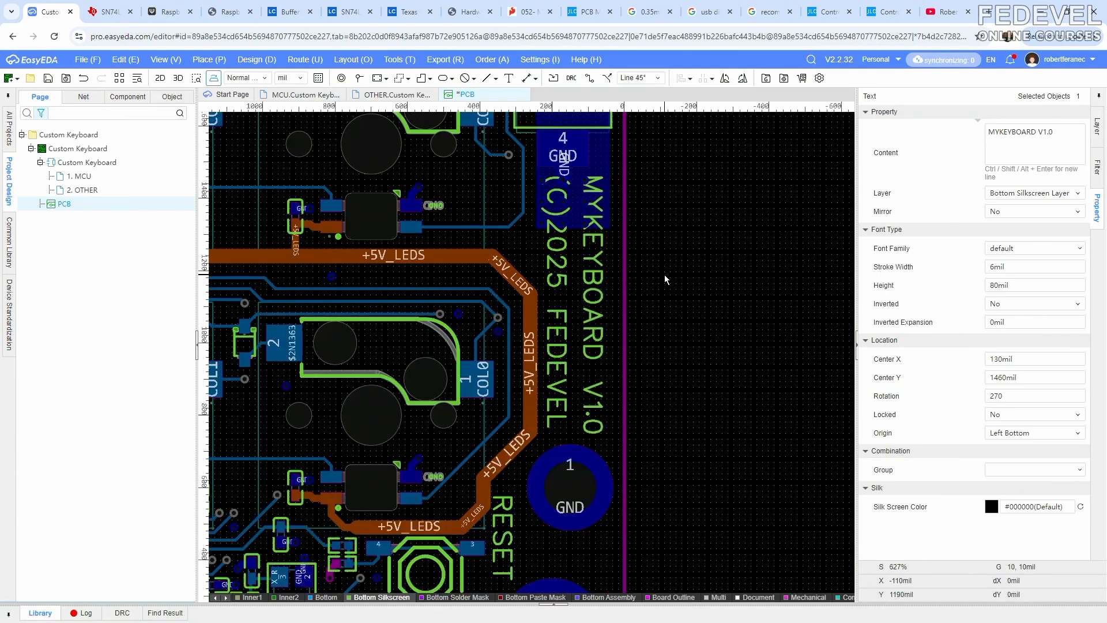
left_click(664, 274)
right_click_drag(676, 271, 688, 299)
Inspect the board name and copyright texts on the underside of the board in the 3D preview, then close the preview
left_click(178, 79)
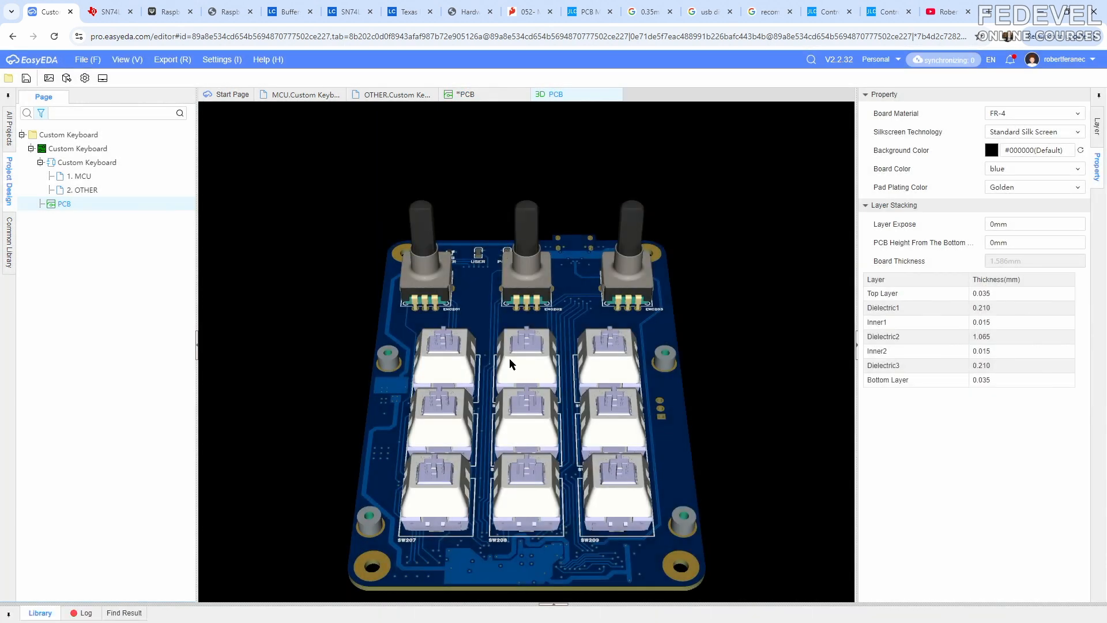
left_click_drag(532, 379, 613, 308)
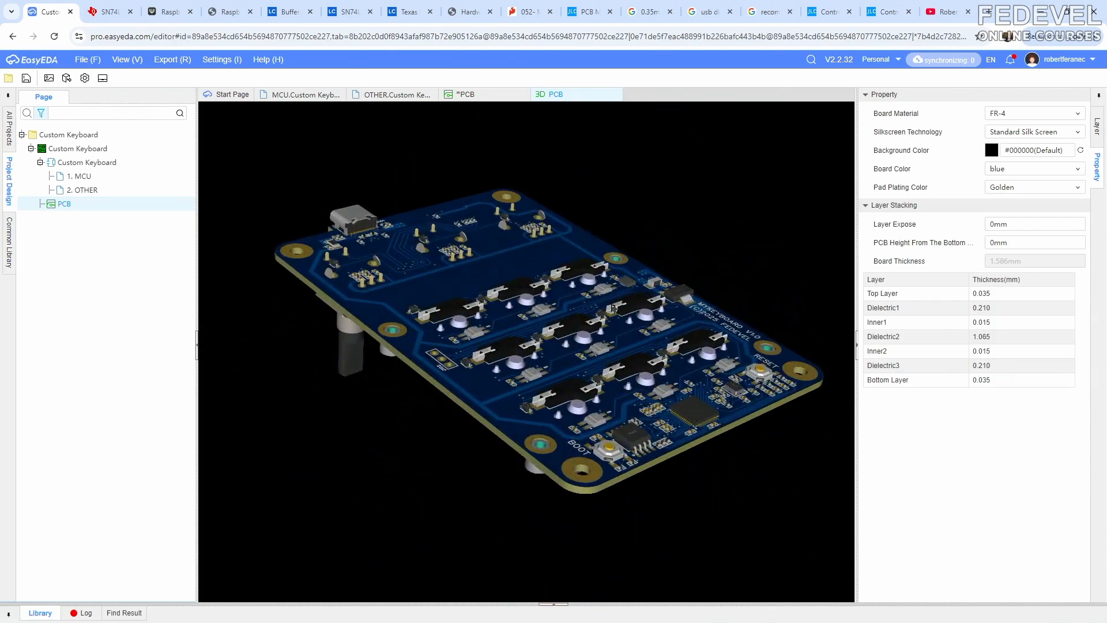
scroll(711, 333, "up", 3)
left_click_drag(602, 260, 515, 409)
scroll(515, 409, "down", 5)
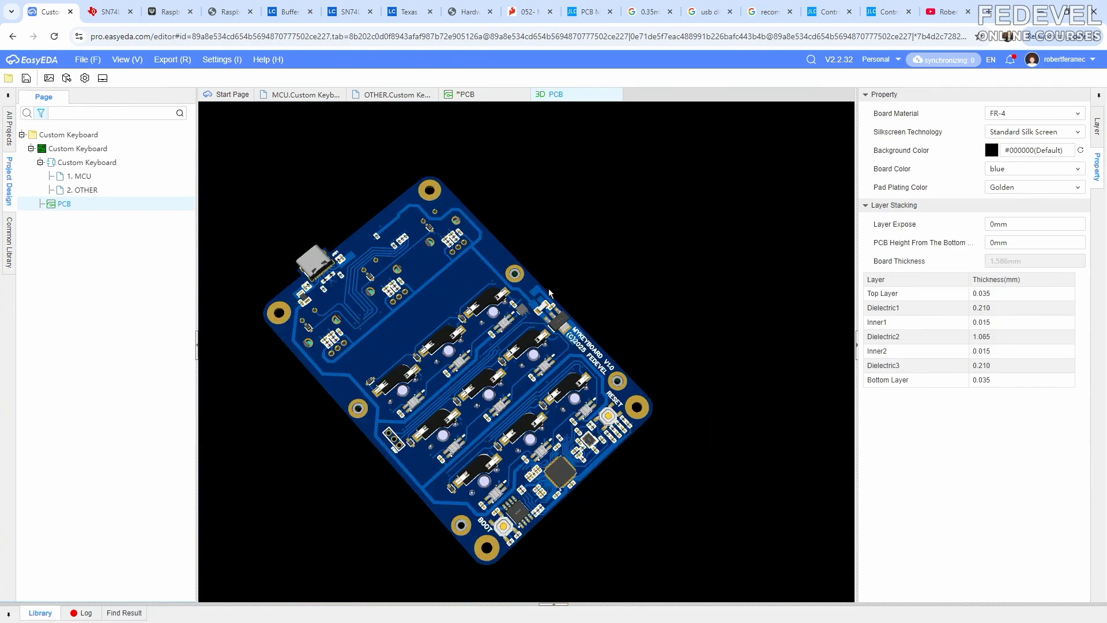
left_click(616, 94)
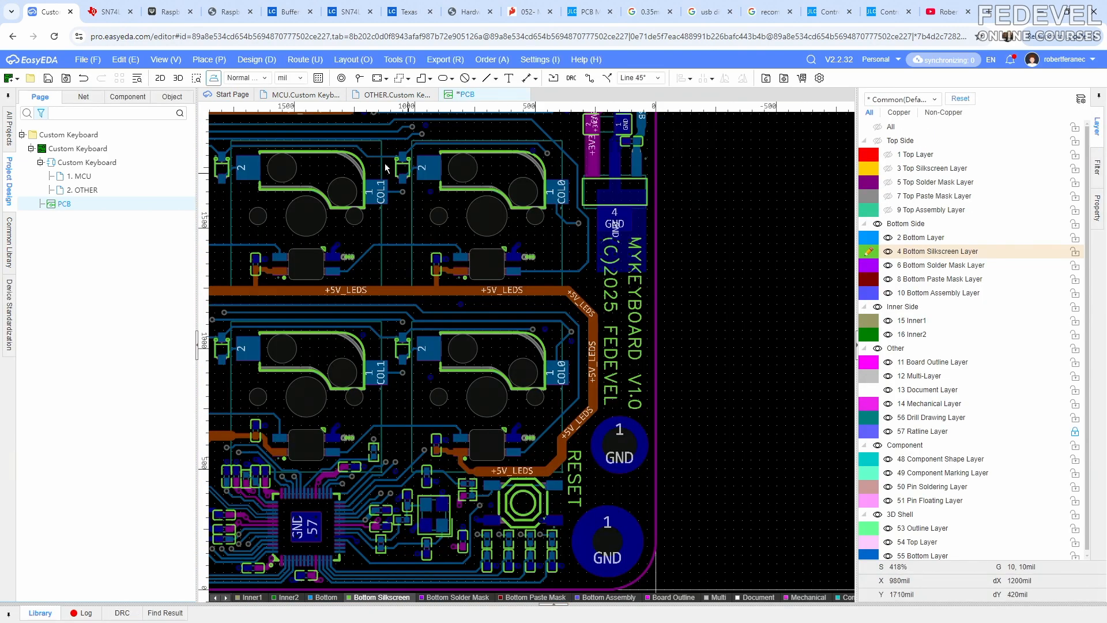
Fit the whole board in the window and save the PCB with its board name and copyright texts
left_click(171, 60)
left_click(168, 140)
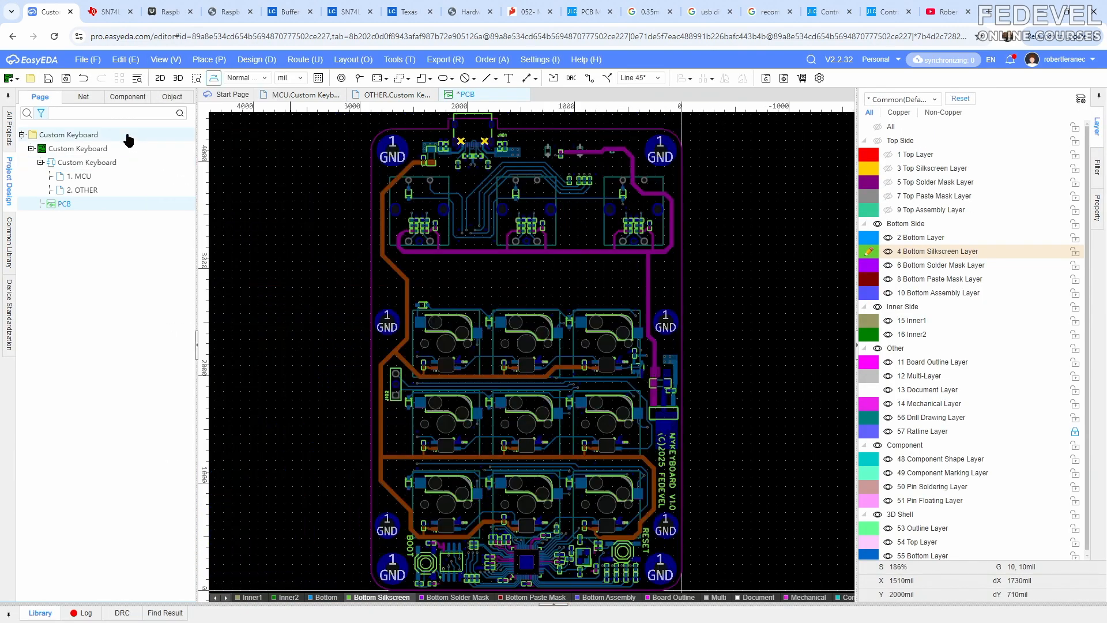
left_click(49, 79)
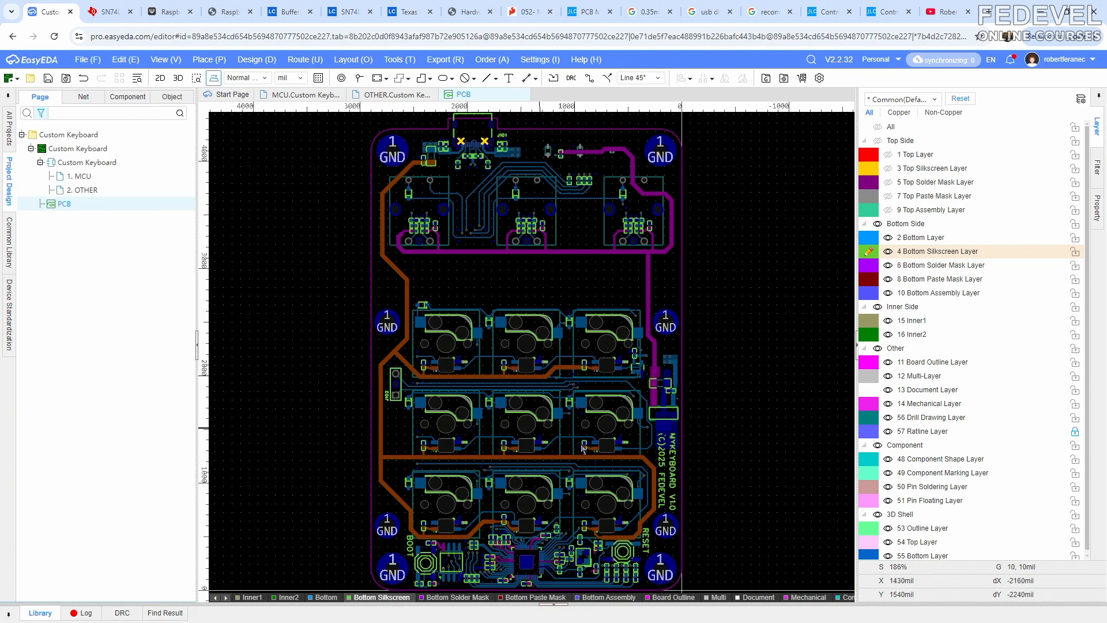
Paste a horizontal copy of the MYKEYBOARD V1.0 text between the encoders and keys, at X 1650 mil, Y 2860 mil, with Center Bottom origin
scroll(680, 474, "up", 7)
left_click(649, 457)
right_click(650, 457)
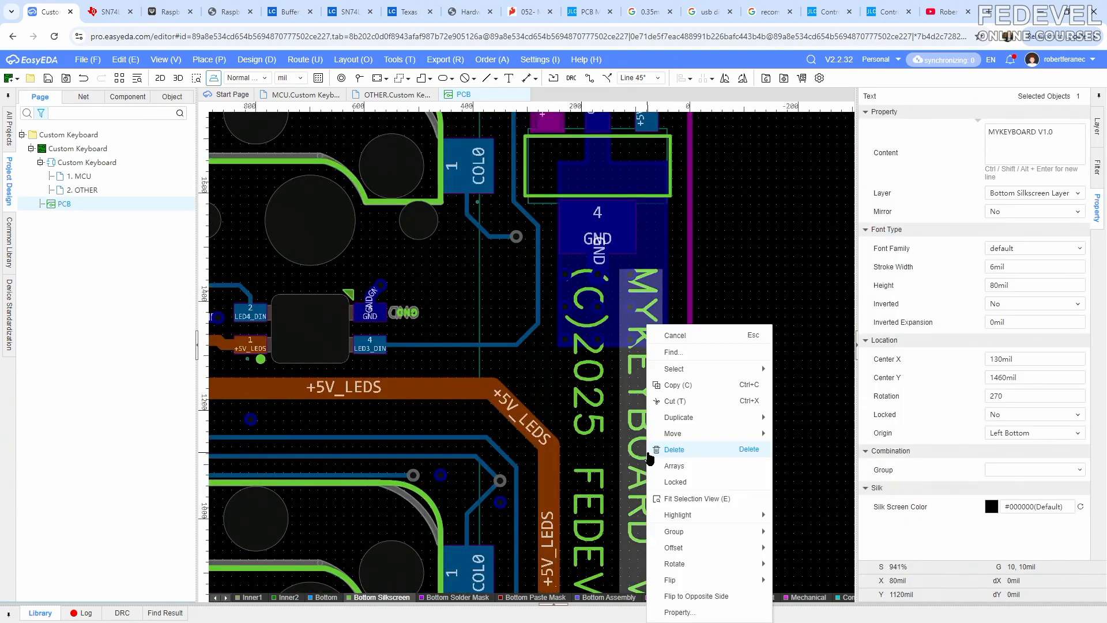
left_click(668, 448)
left_click(665, 397)
scroll(665, 397, "down", 5)
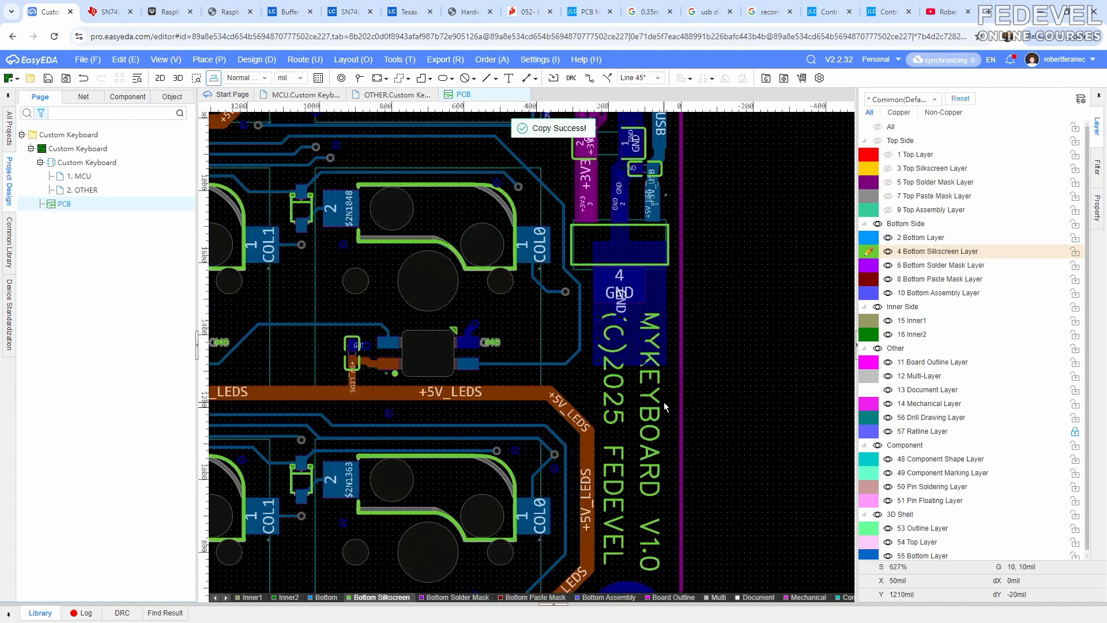
right_click(552, 322)
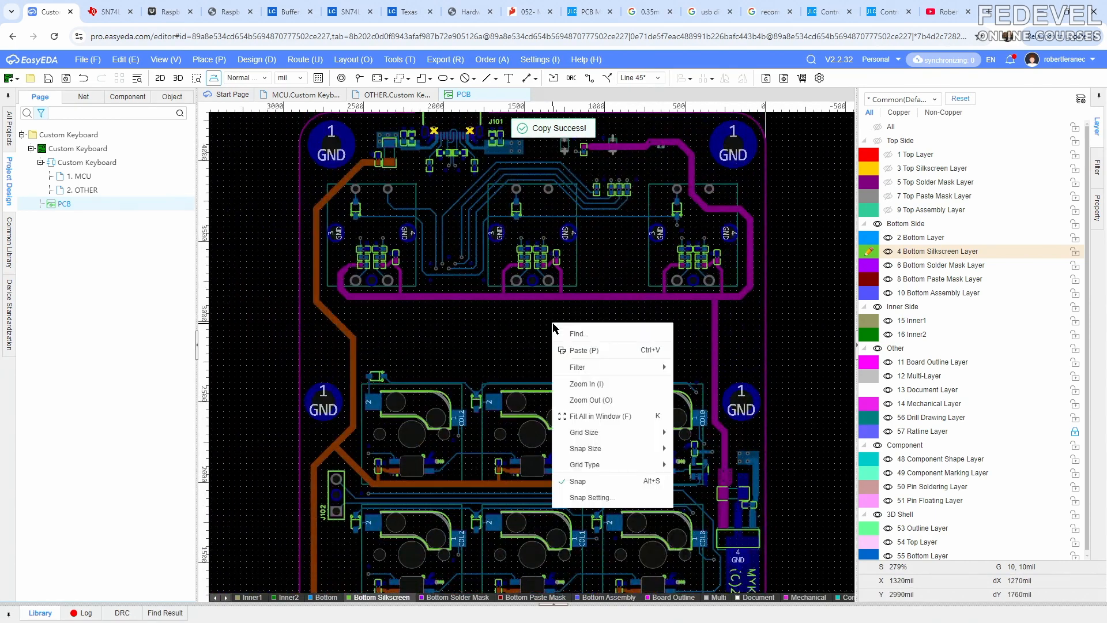
left_click(568, 350)
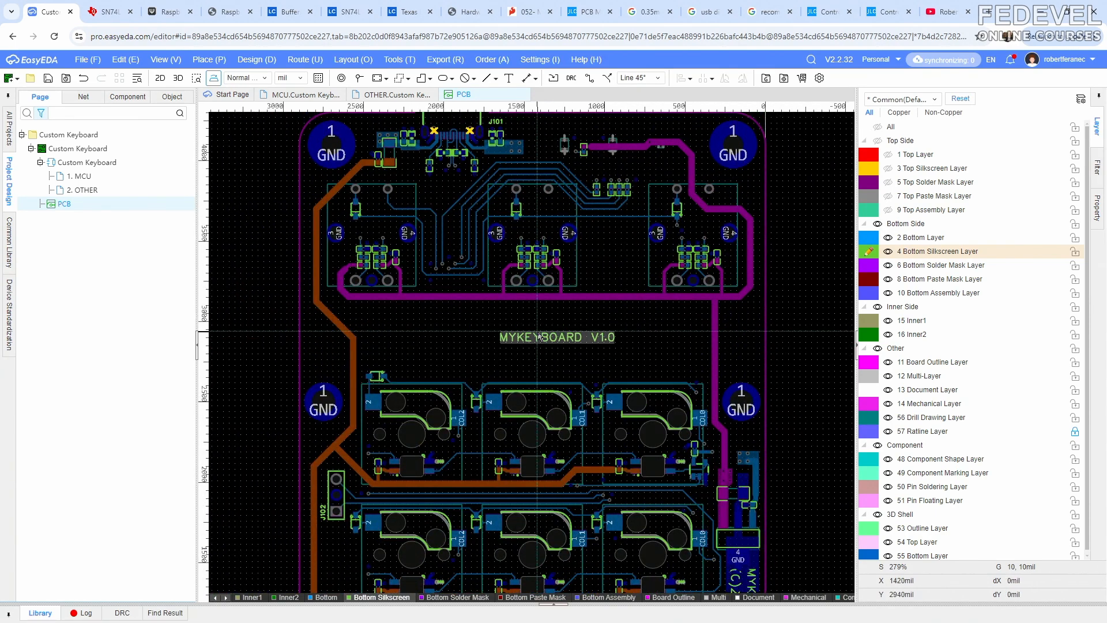
left_click(539, 337)
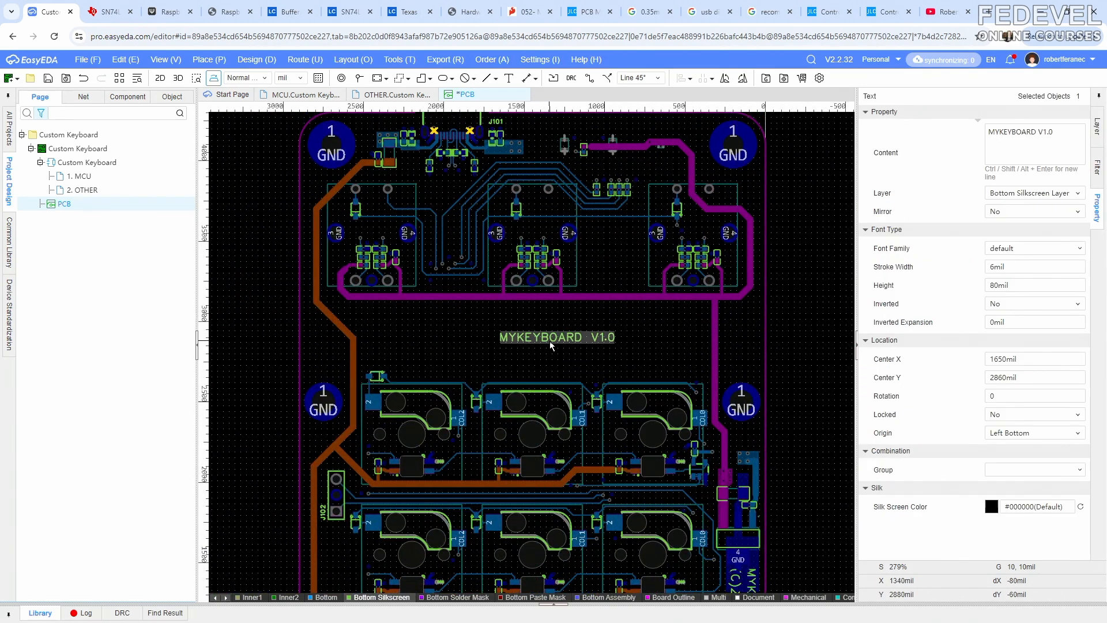
left_click(1010, 433)
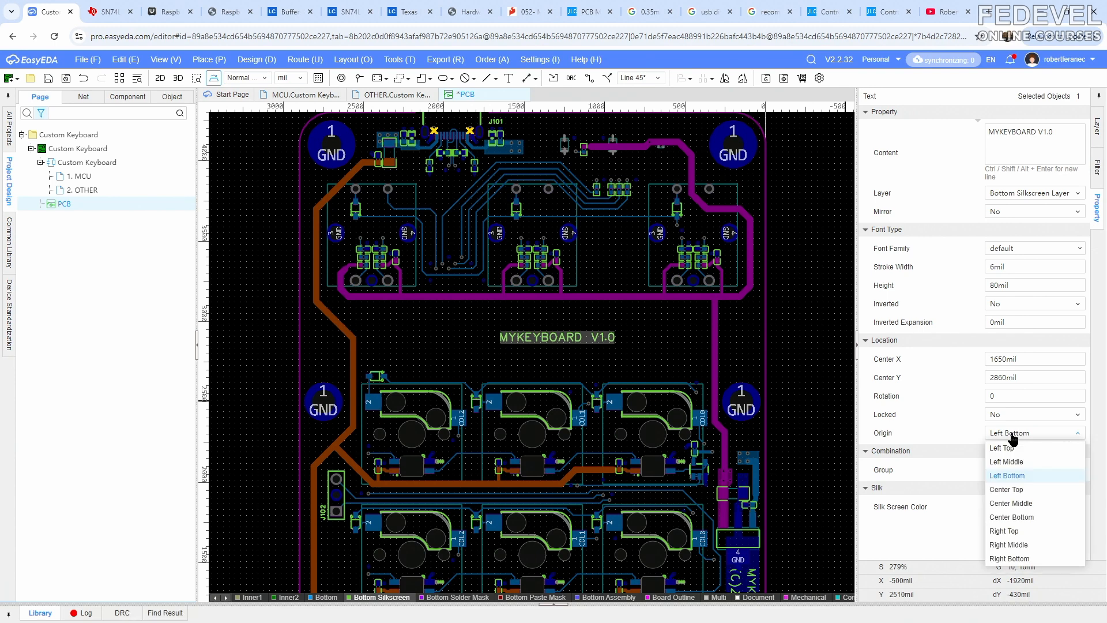
left_click(1013, 516)
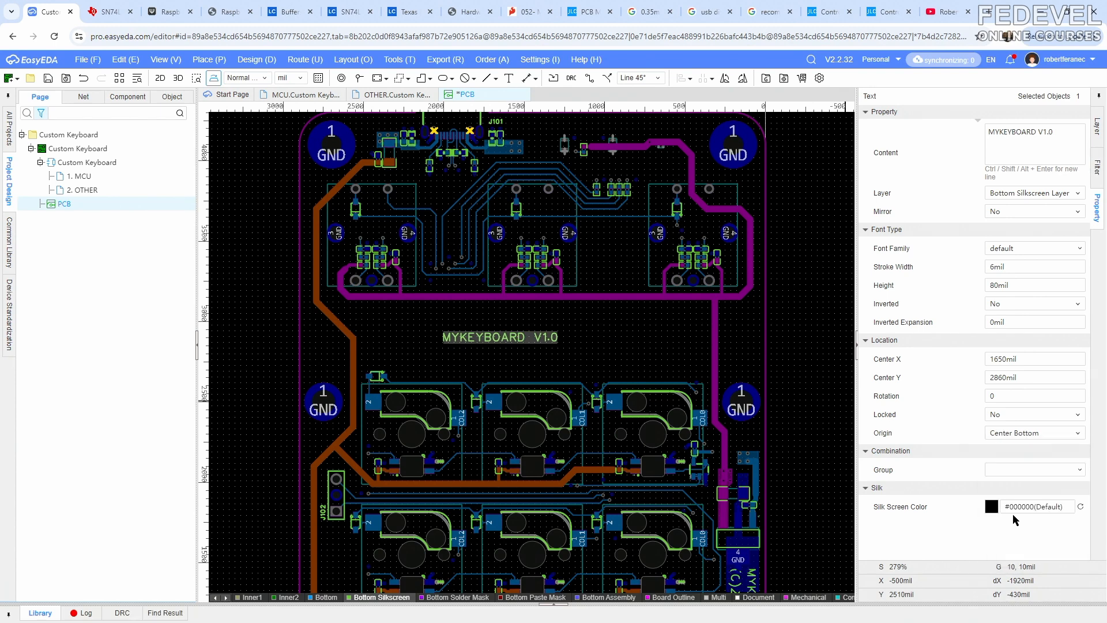
Set the pasted MYKEYBOARD V1.0 text's stroke width to 15 mil and its height to 123 mil
left_click(1044, 267)
type("15")
key("Return")
left_click(1038, 284)
type("12")
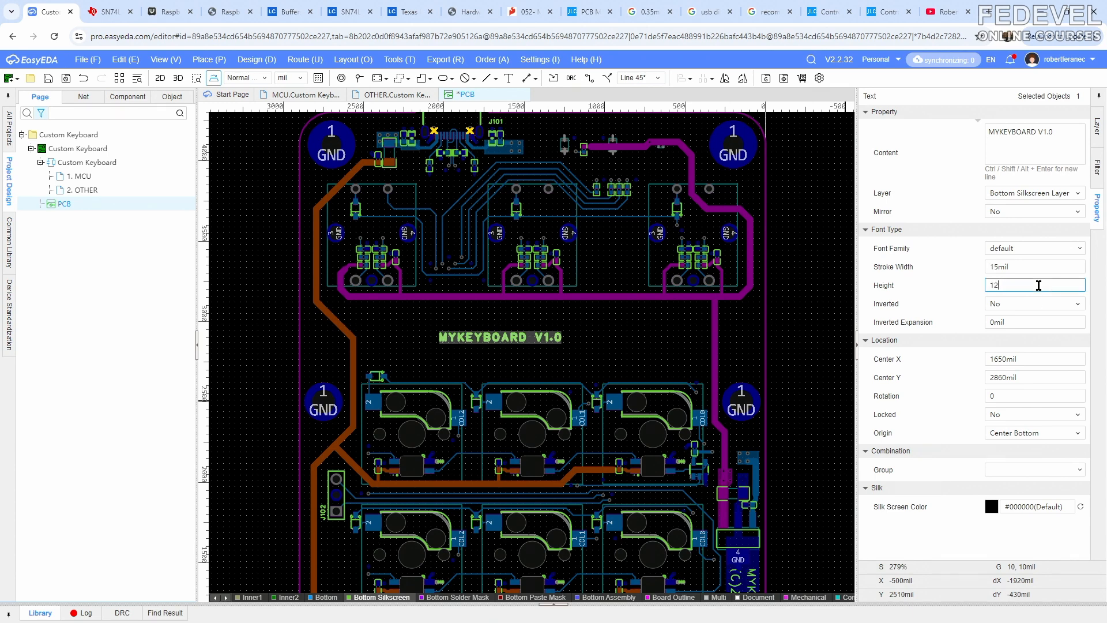
type("3")
key("Return")
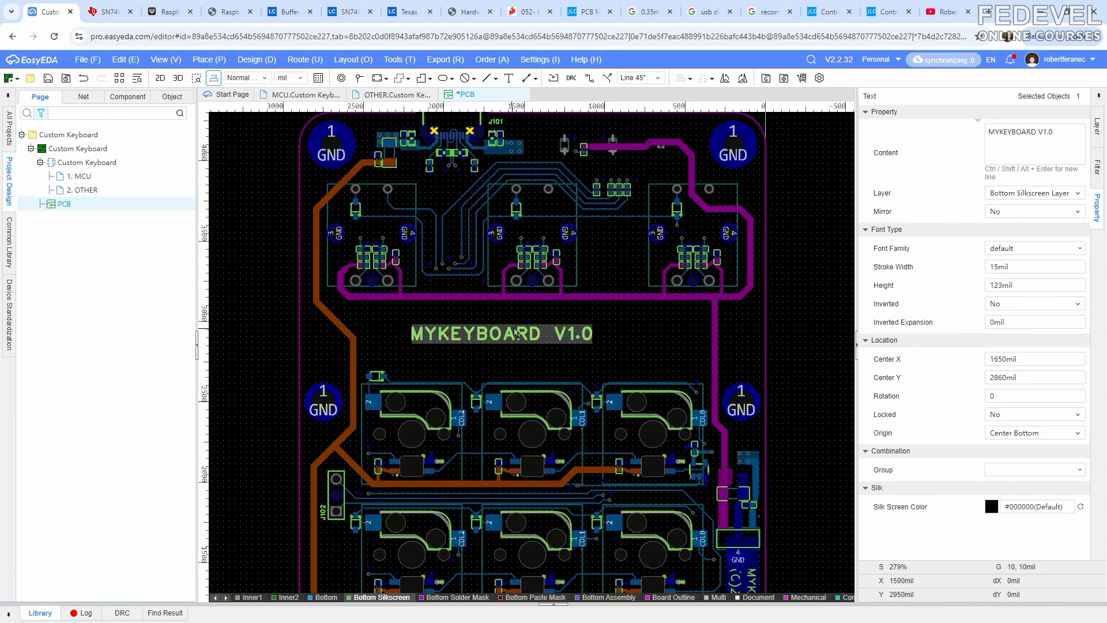
Move the enlarged text up to about X 1530 mil, Y 2930 mil, and change its content to LEARN HOW TO DESIGN BOARDS
left_click_drag(515, 333, 532, 321)
left_click(1061, 136)
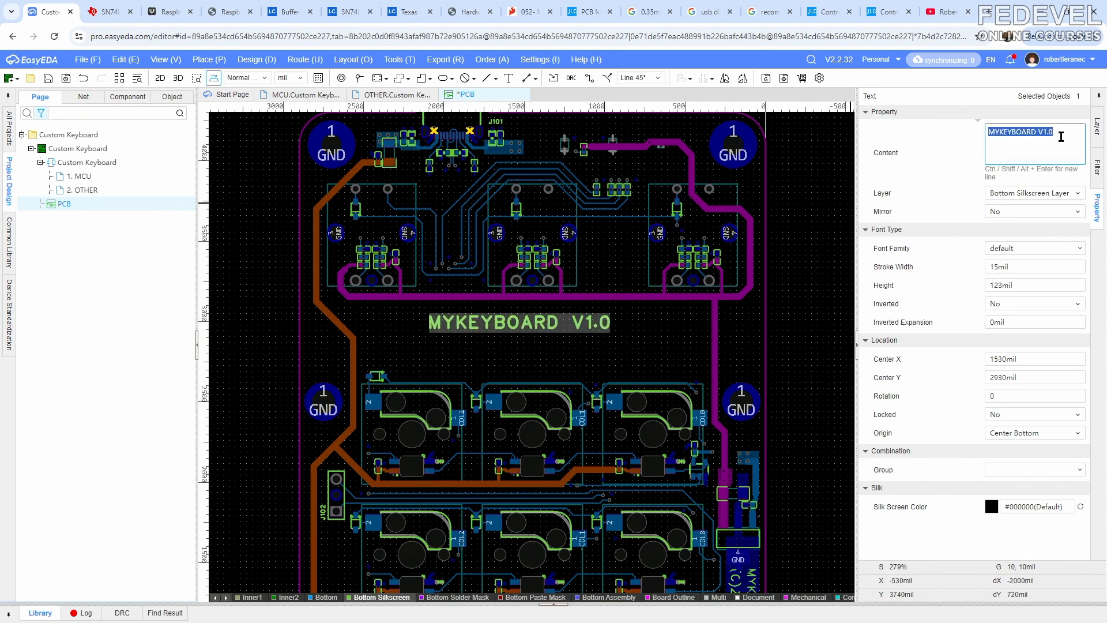
type("LEARN HOW TO DESIGN BOARDS")
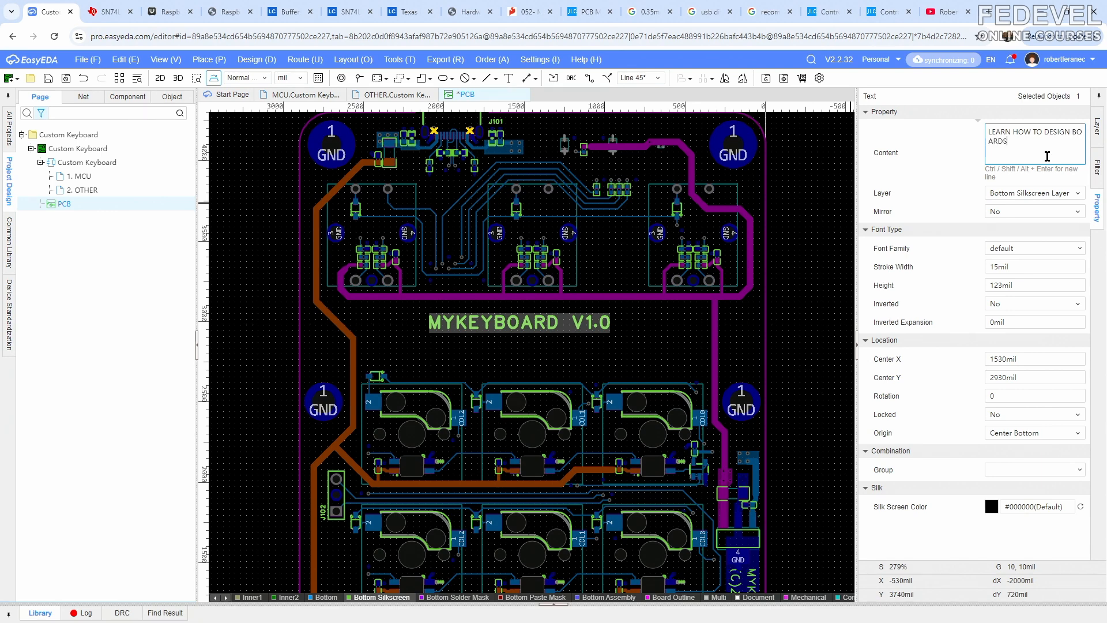
key("Return")
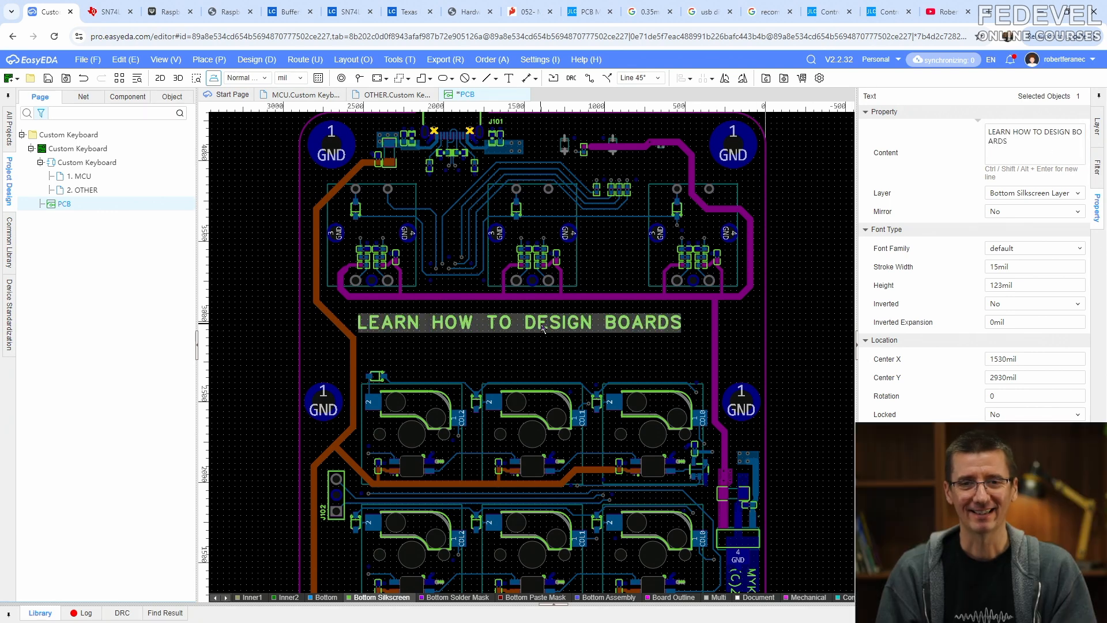
Place the LEARN HOW TO DESIGN BOARDS text just below the encoders, at centre X 1450 mil, Y 2980 mil
left_click_drag(514, 326, 531, 321)
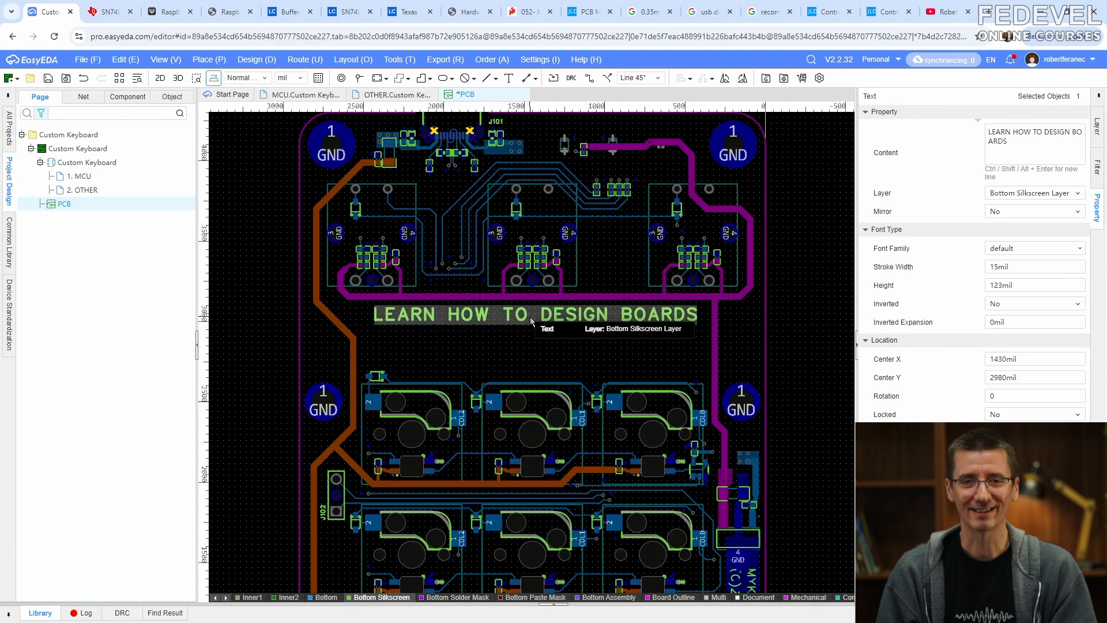
scroll(531, 321, "up", 5)
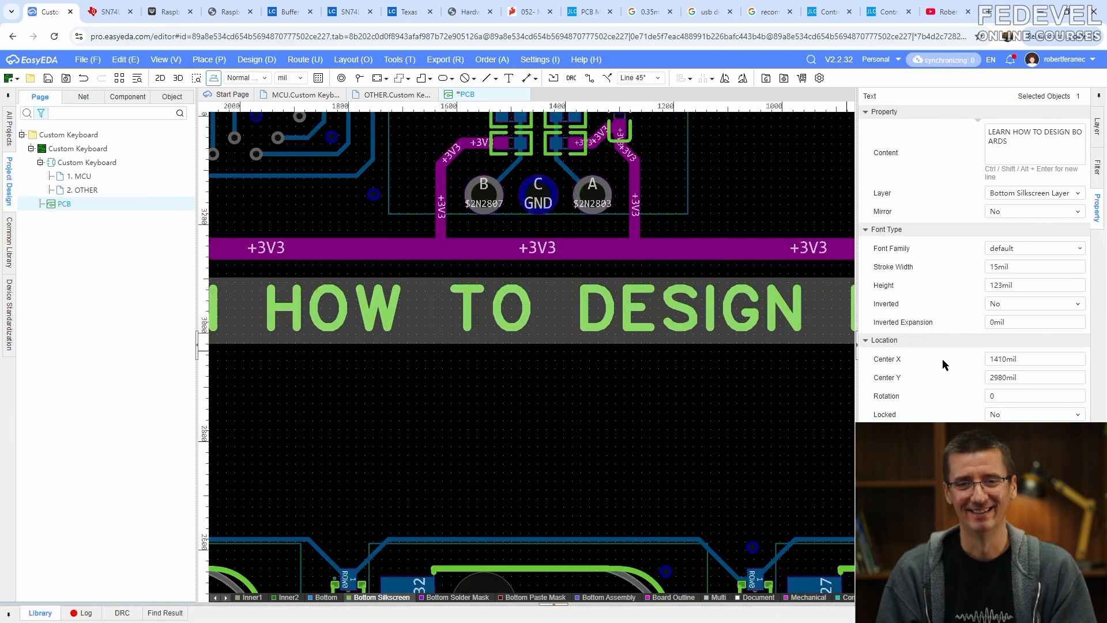
key("k")
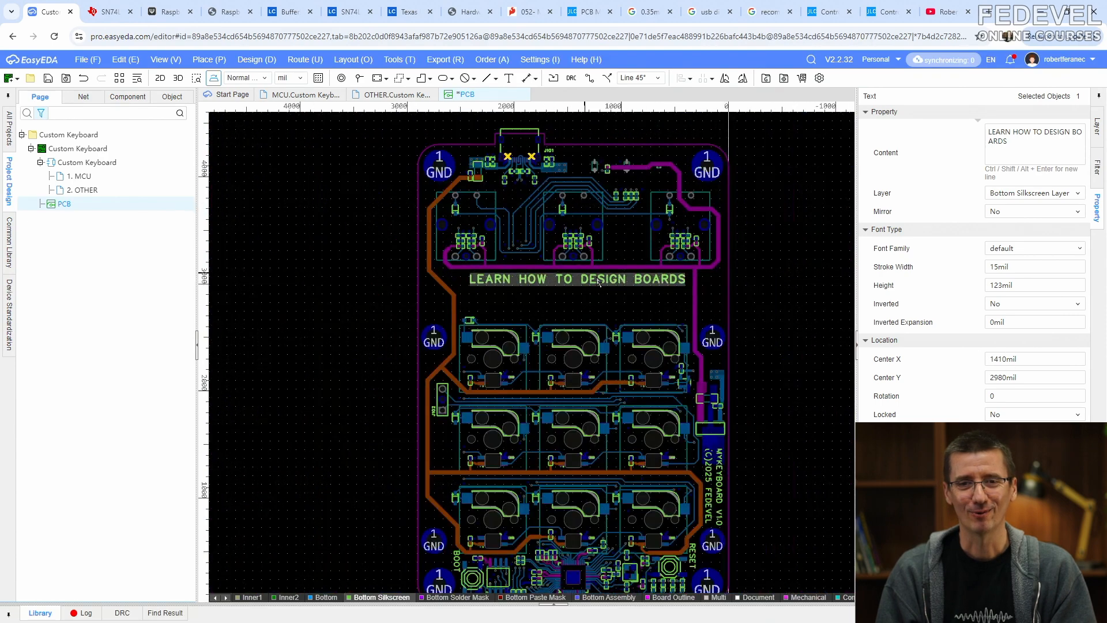
left_click(1028, 359)
type("1")
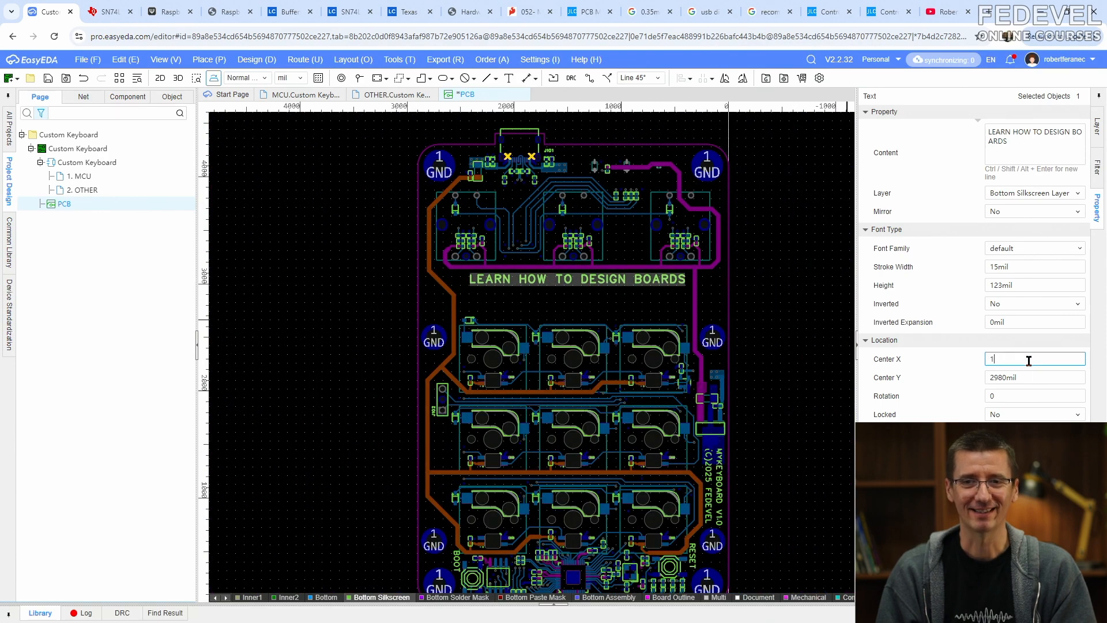
type("450")
key("Return")
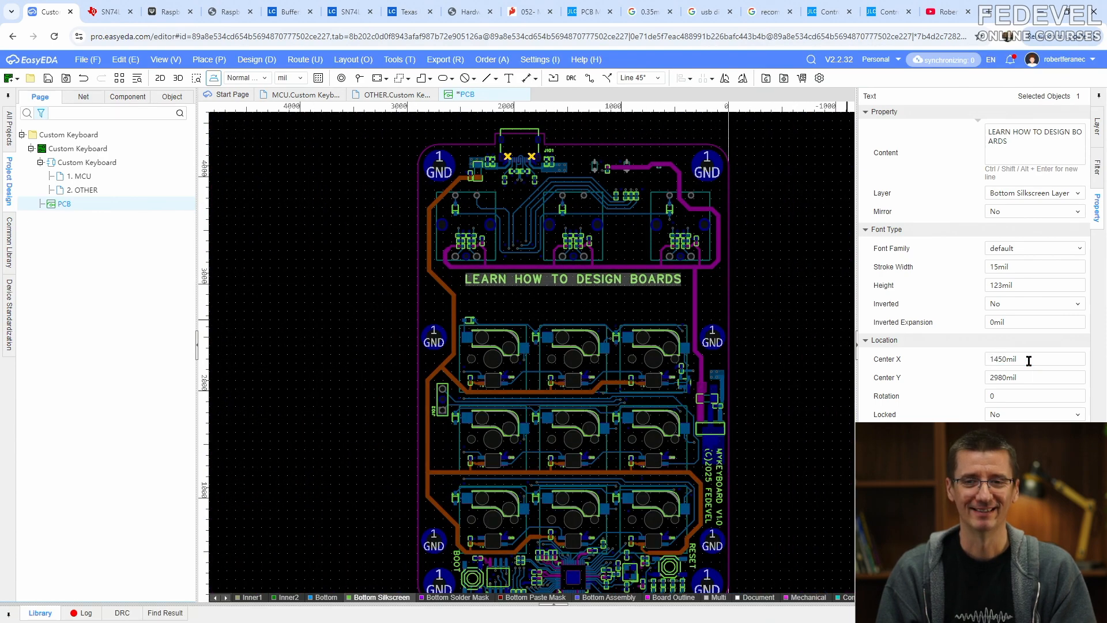
left_click(589, 294)
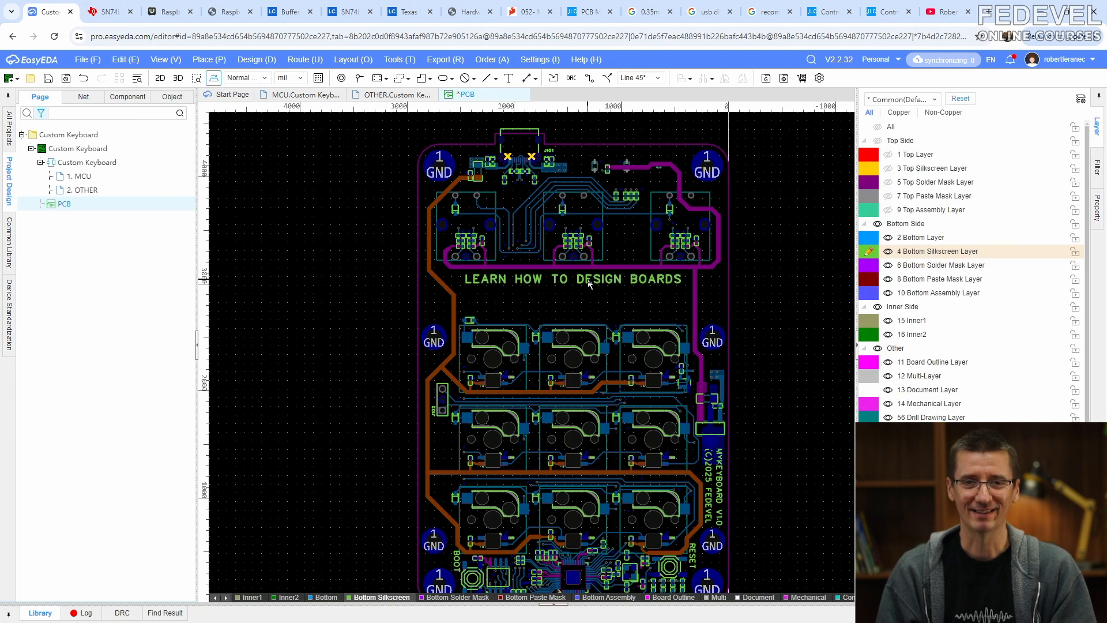
Paste a copy of the LEARN HOW TO DESIGN BOARDS text centred directly below it, at X 1450 mil, Y 2820 mil
left_click(589, 283)
right_click(588, 283)
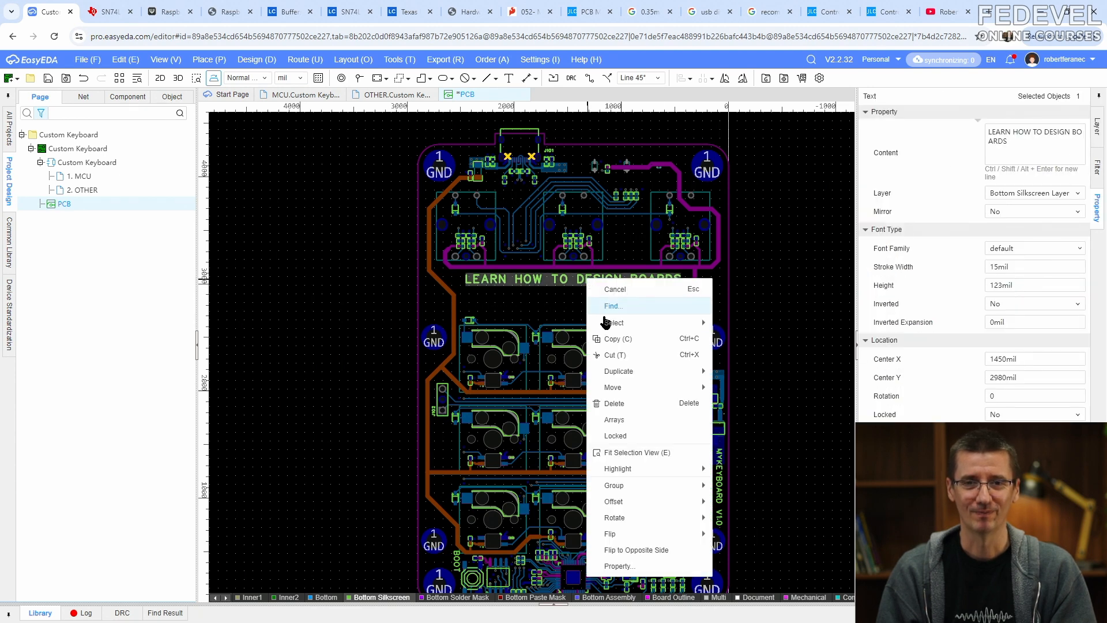
left_click(609, 335)
left_click(599, 277)
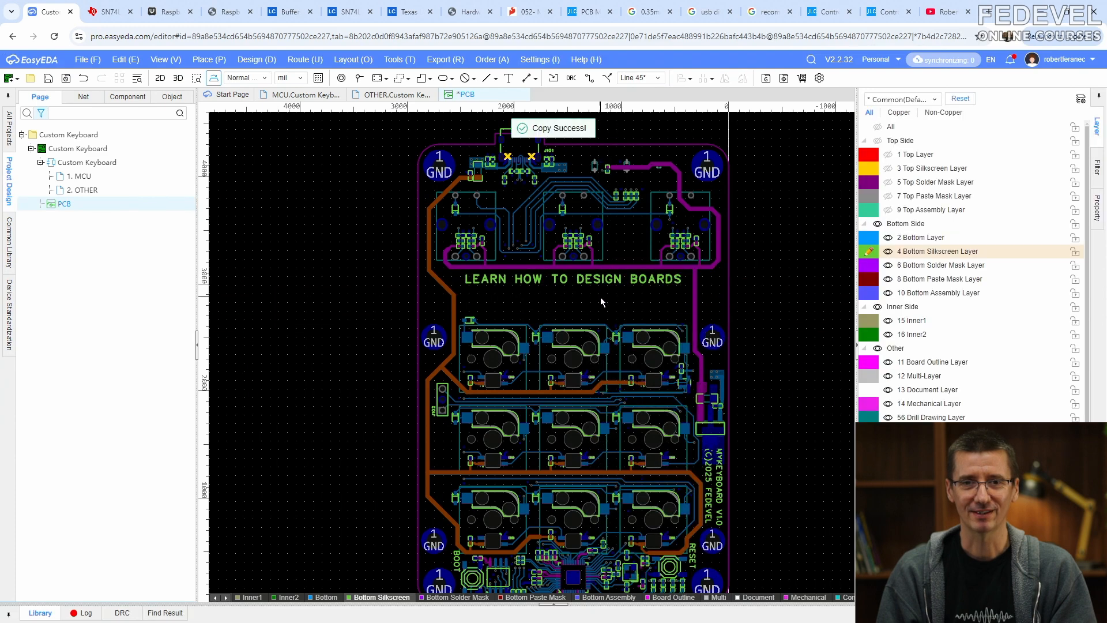
right_click(601, 297)
left_click(621, 323)
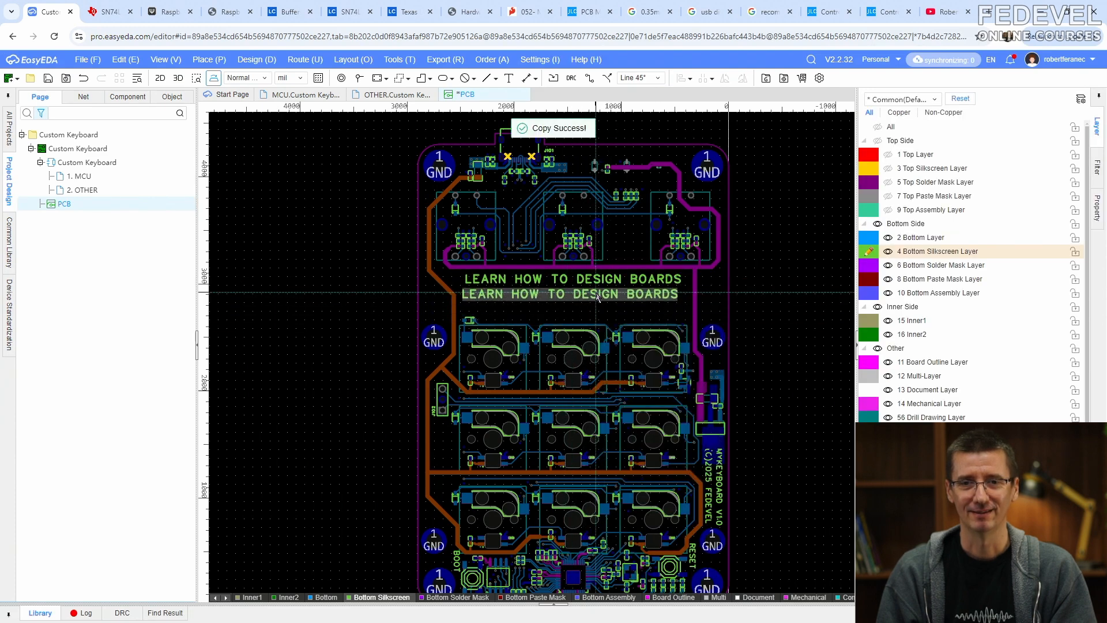
left_click(597, 297)
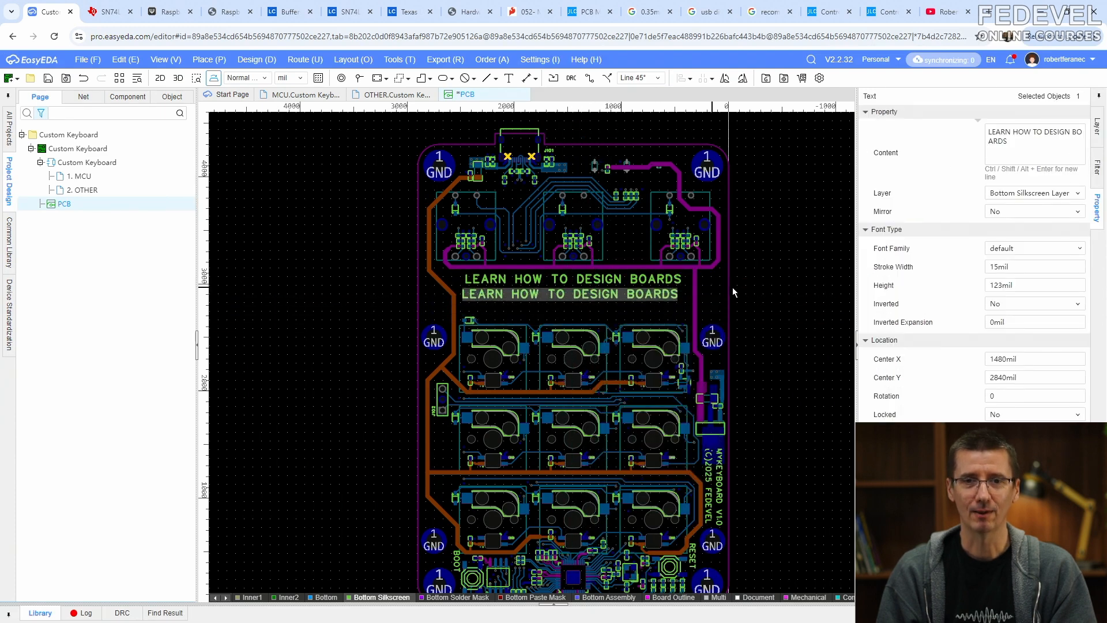
scroll(579, 282, "up", 5)
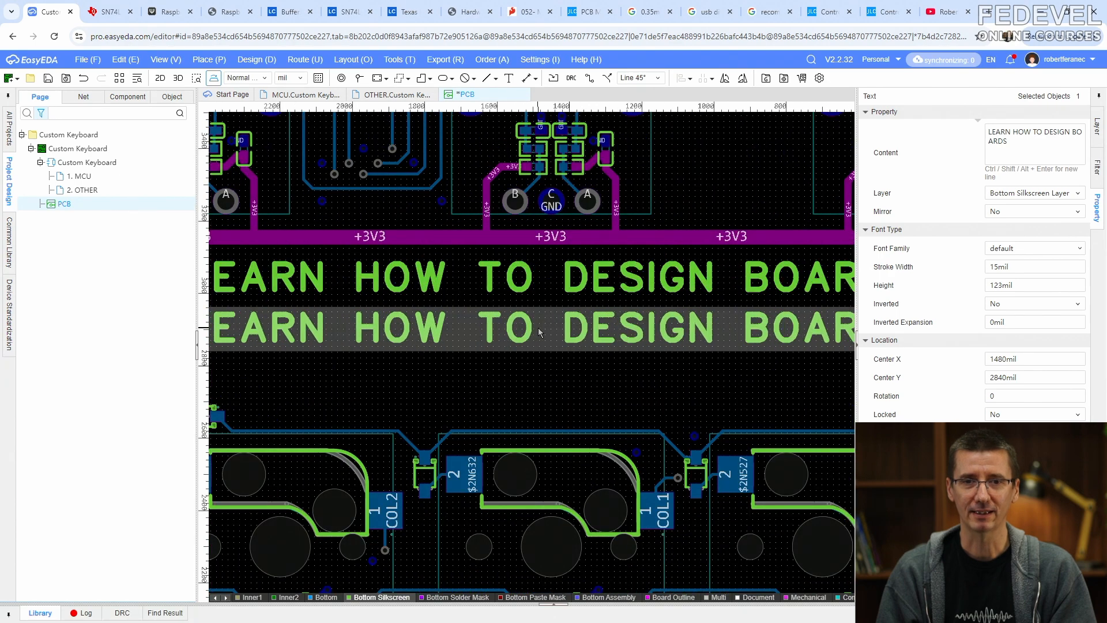
left_click_drag(540, 332, 540, 339)
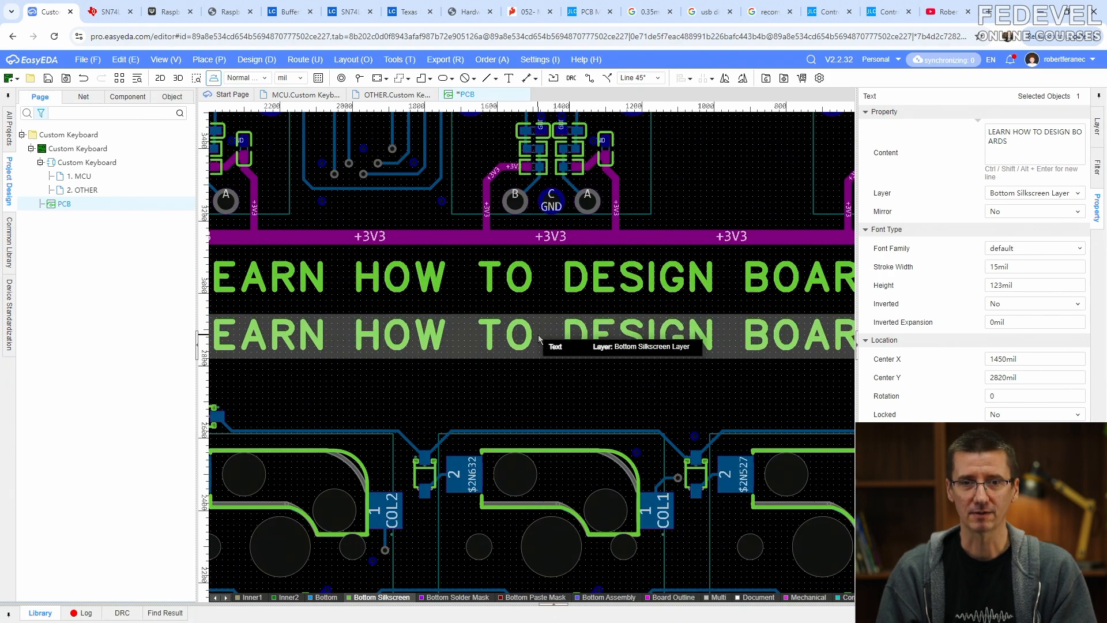
Change the copied text to FEDEVEL ONLINE COURSES and set its height to 150 mil
scroll(537, 334, "down", 3)
triple_click(1041, 149)
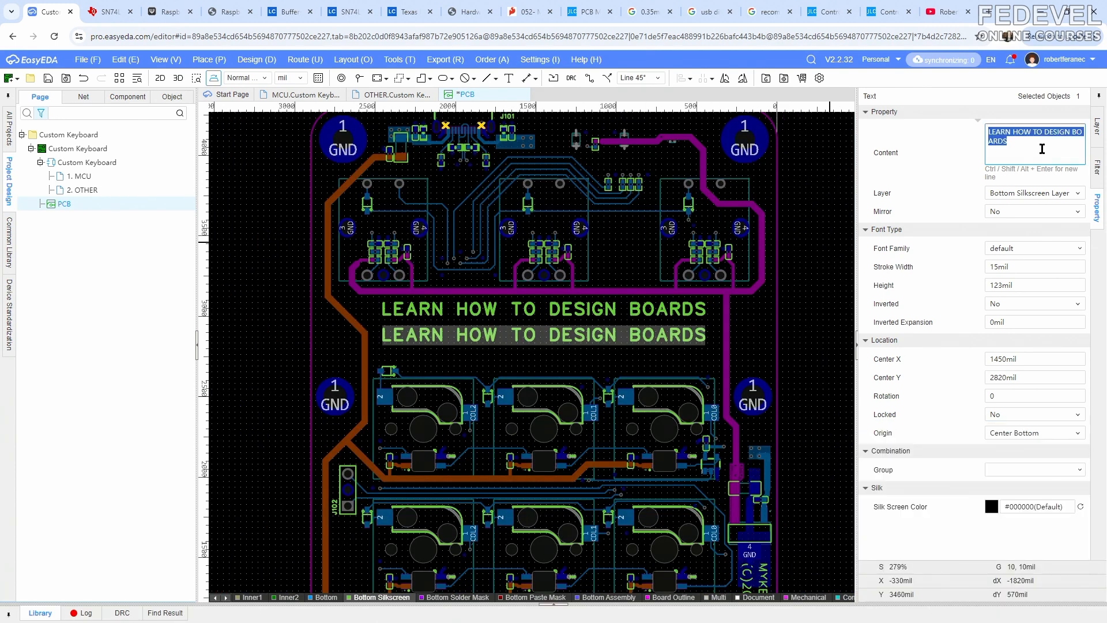
type("FEDEVEL ONLINE COURSES")
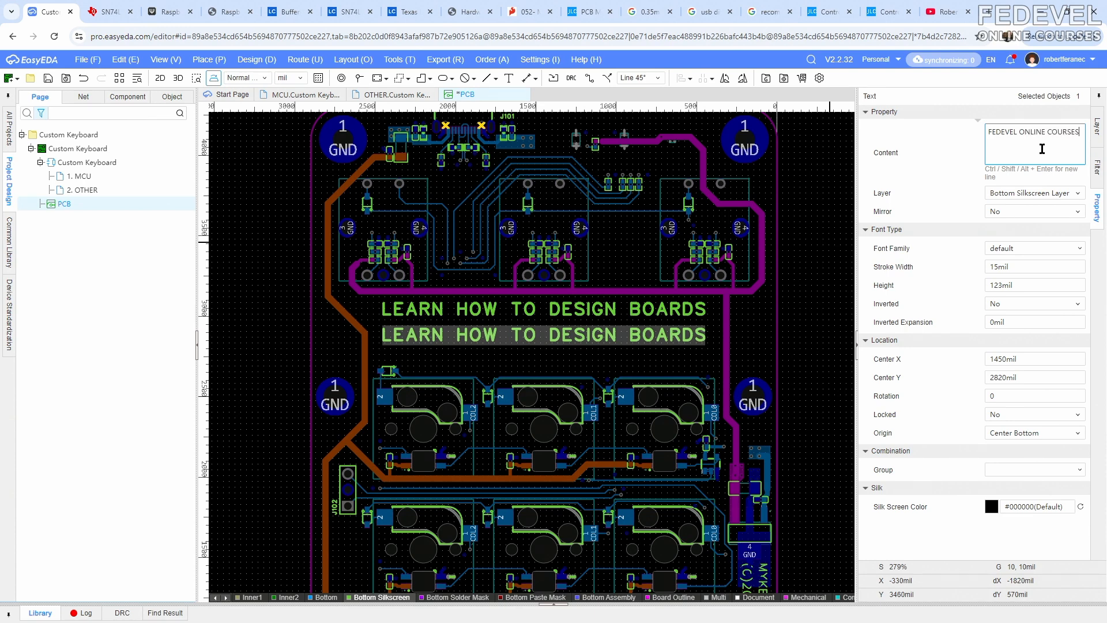
key("Return")
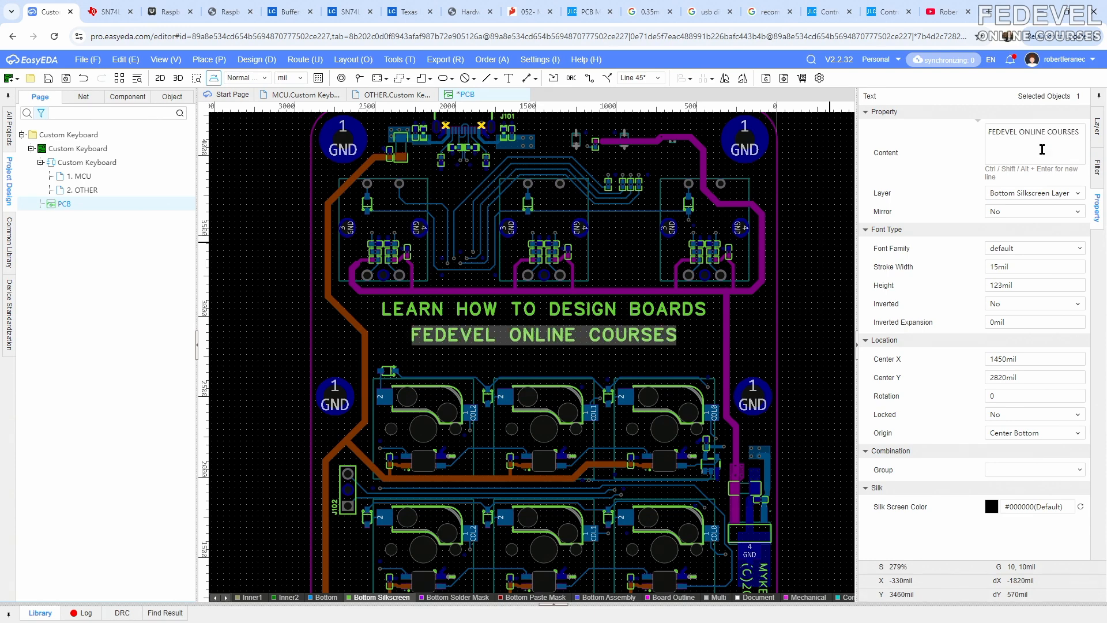
double_click(1033, 284)
type("150")
key("Return")
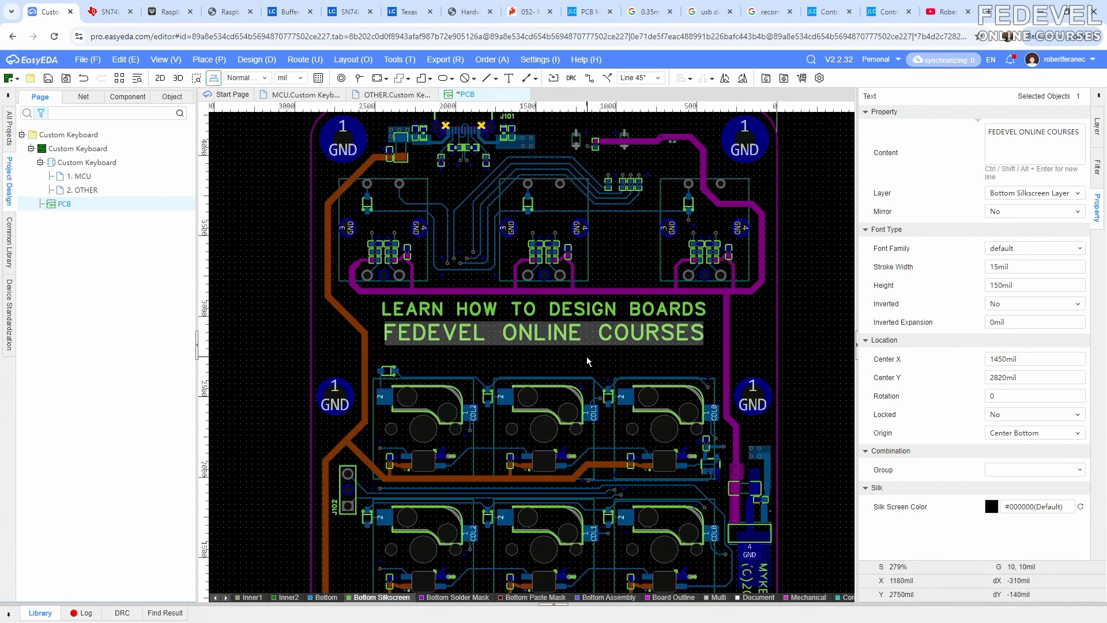
Paste a copy of the FEDEVEL ONLINE COURSES text directly below it, at centre X 1450 mil, Y 2690 mil
right_click(572, 338)
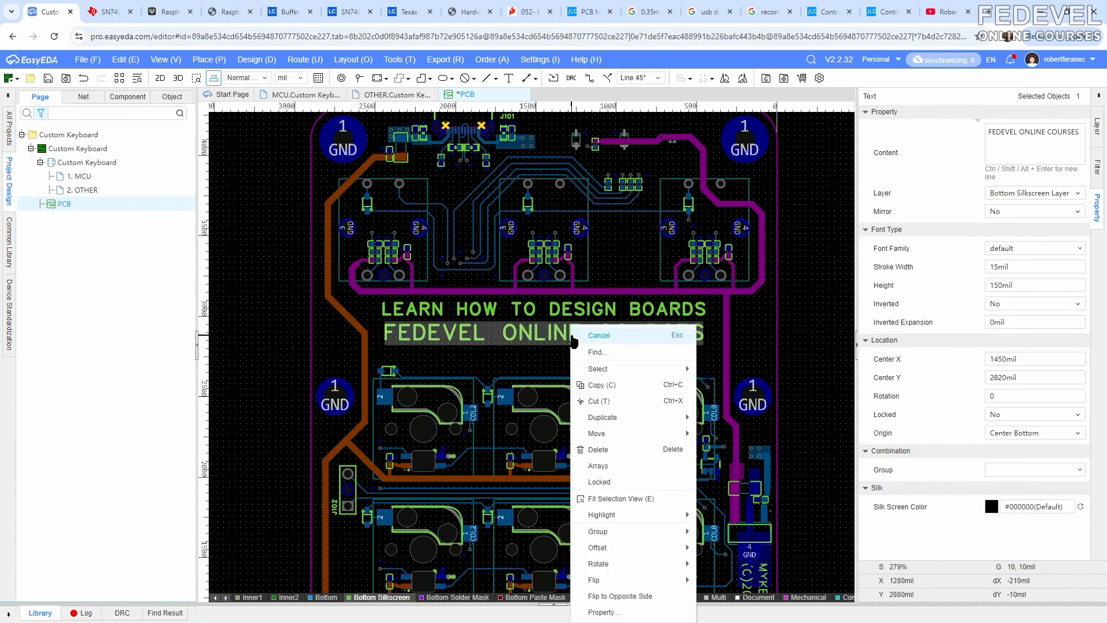
left_click(594, 384)
left_click(593, 353)
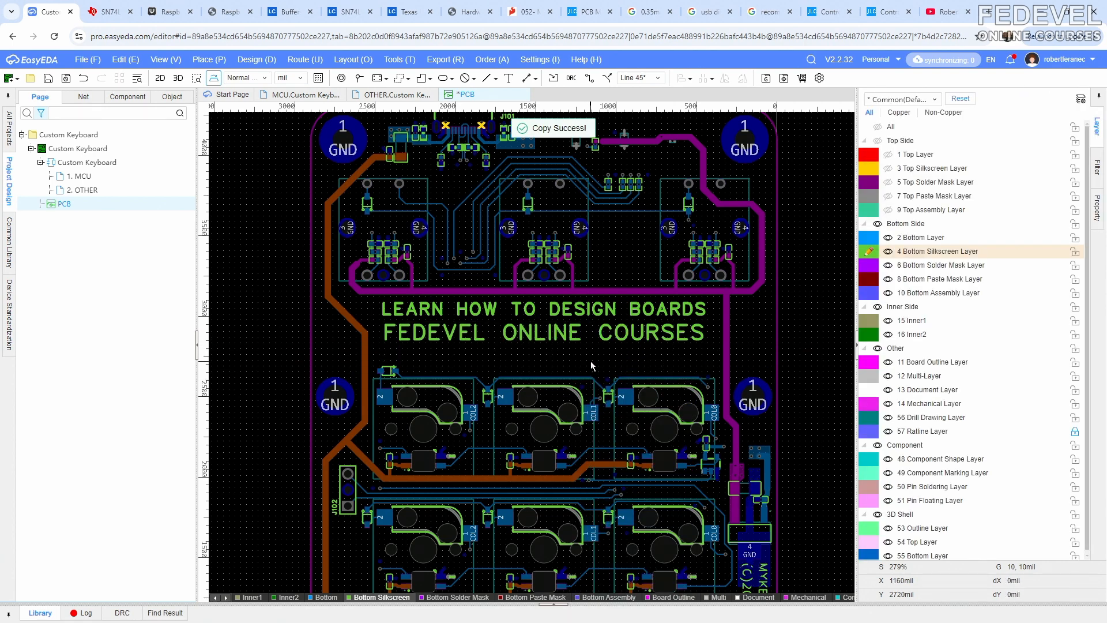
right_click(591, 366)
left_click(606, 384)
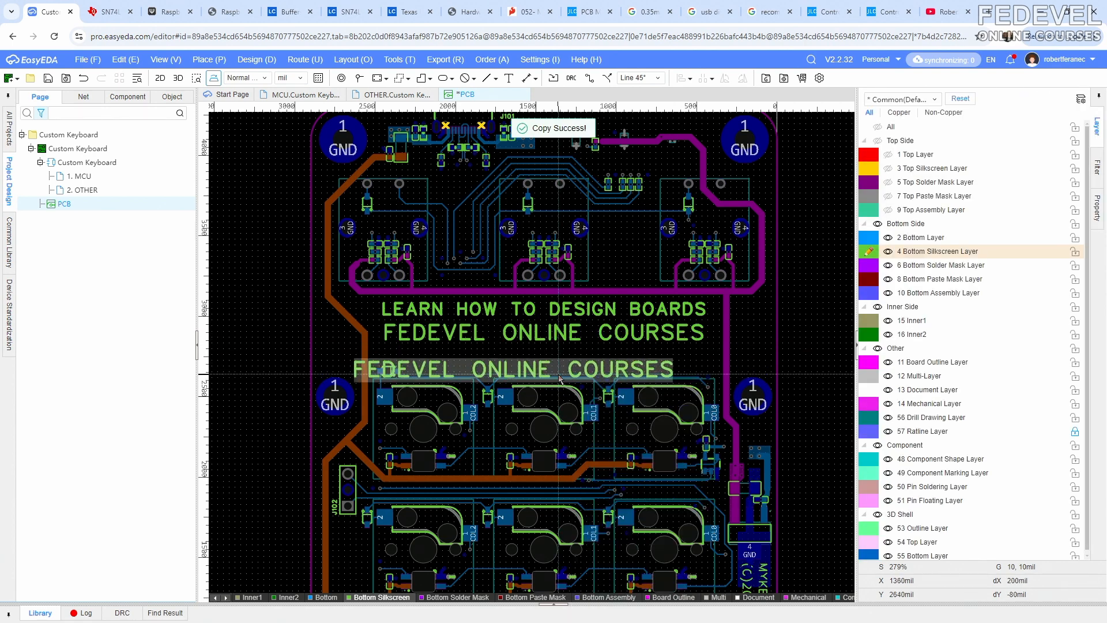
left_click(589, 362)
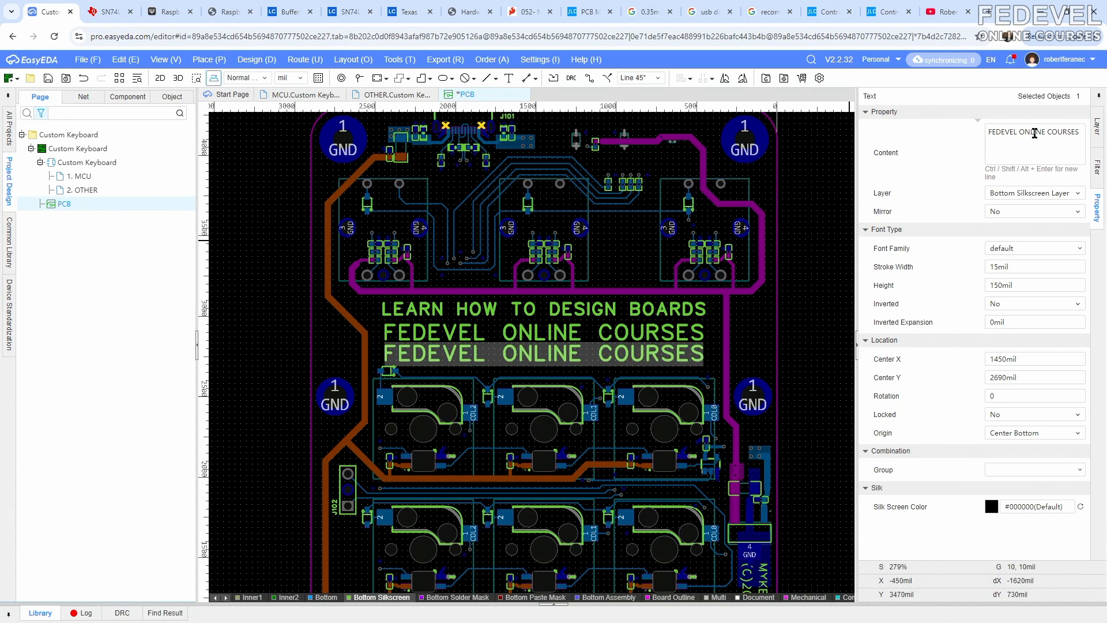
left_click(1022, 149)
type("www.fedevel.com")
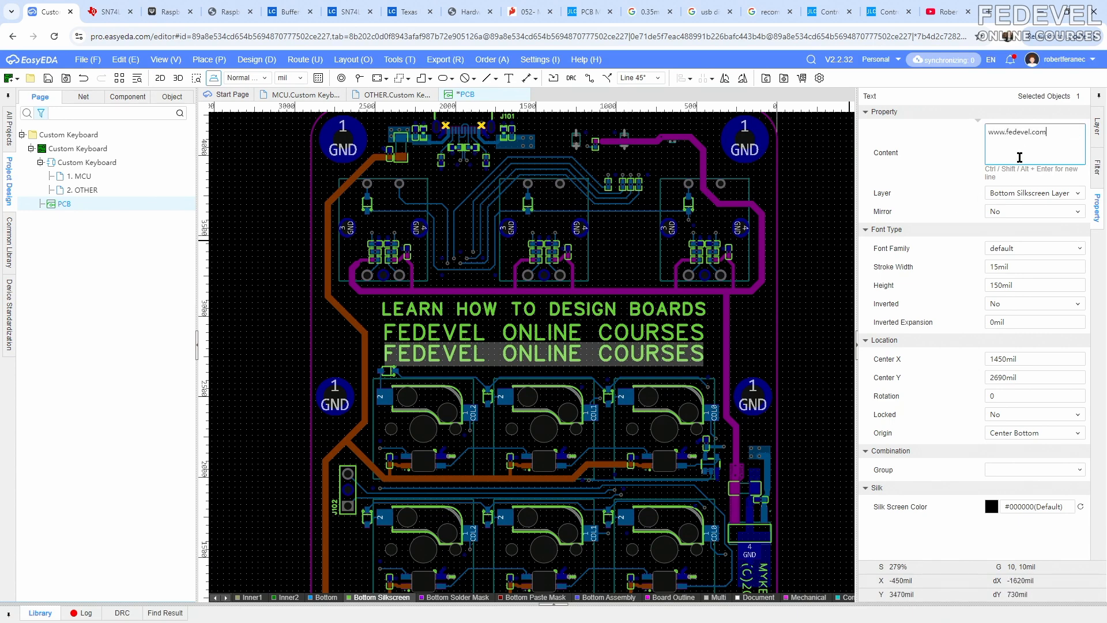
key("Return")
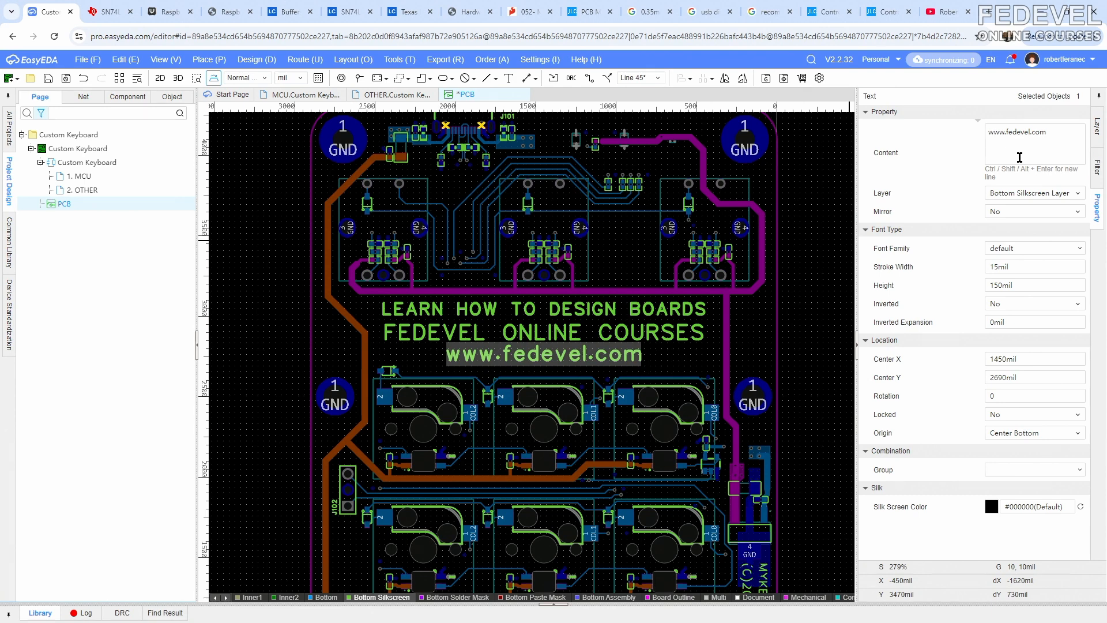
left_click(1022, 267)
key("Return")
left_click(1022, 281)
type("10")
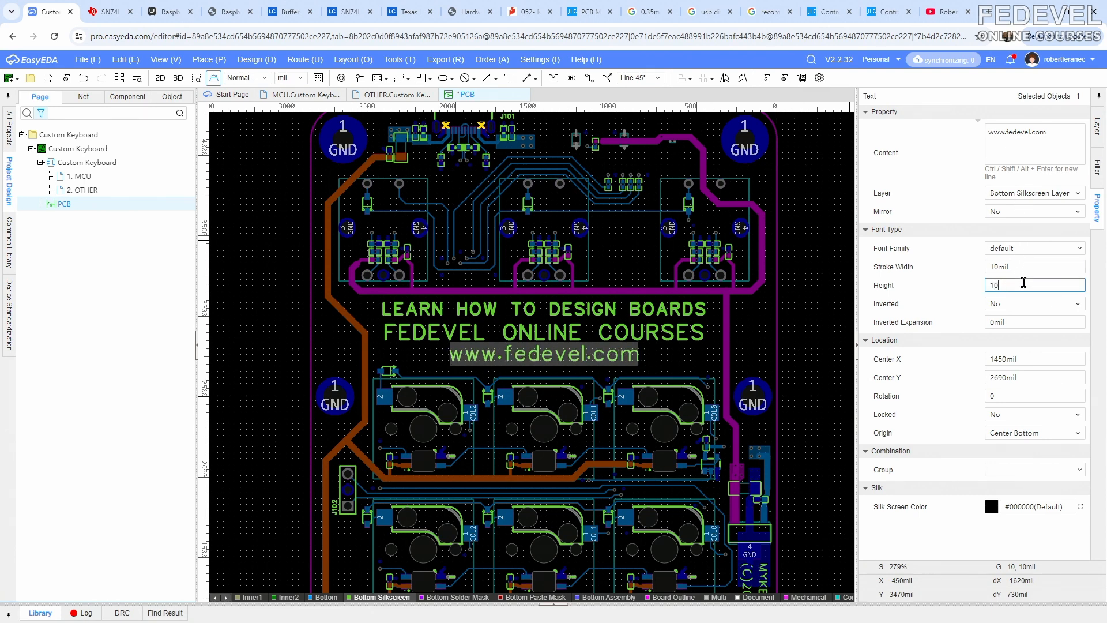
type("0")
key("Return")
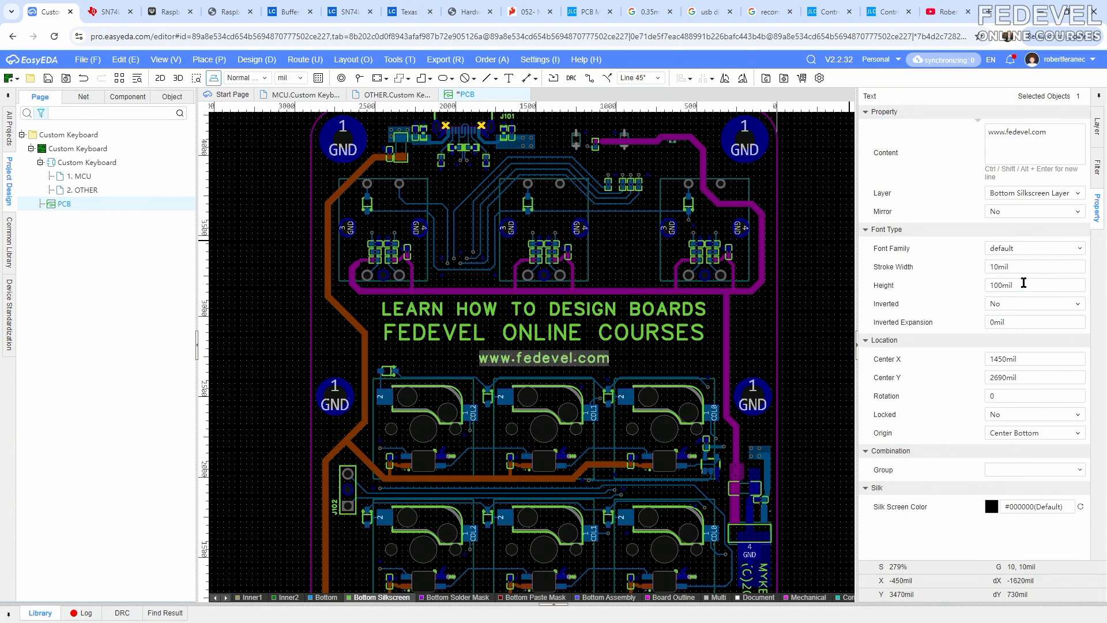
scroll(542, 356, "up", 6)
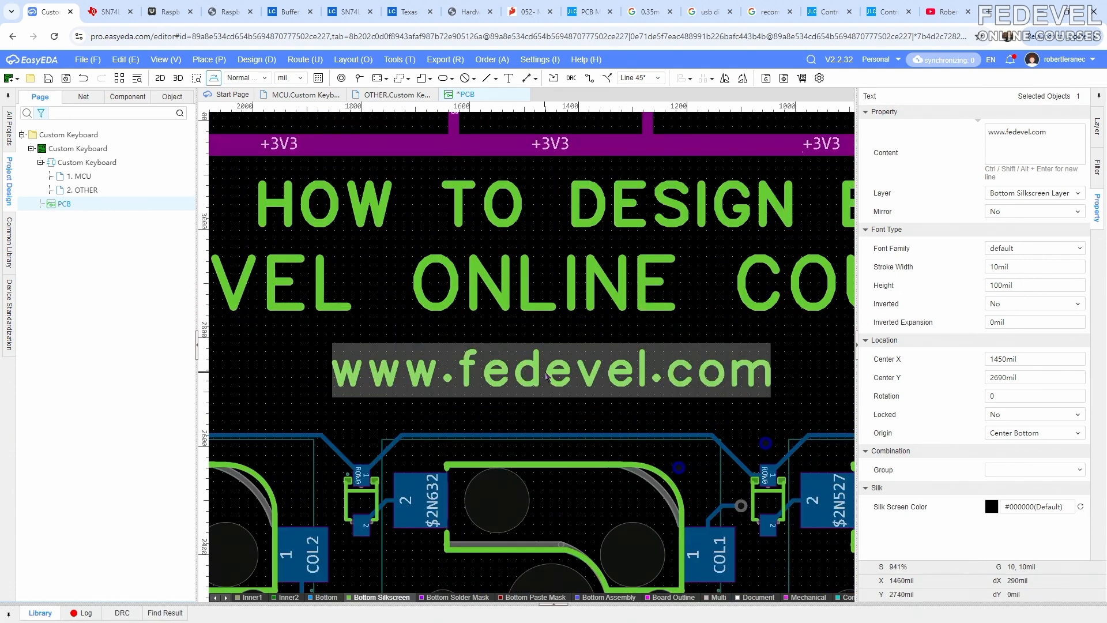
left_click_drag(546, 377, 546, 368)
scroll(548, 370, "down", 6)
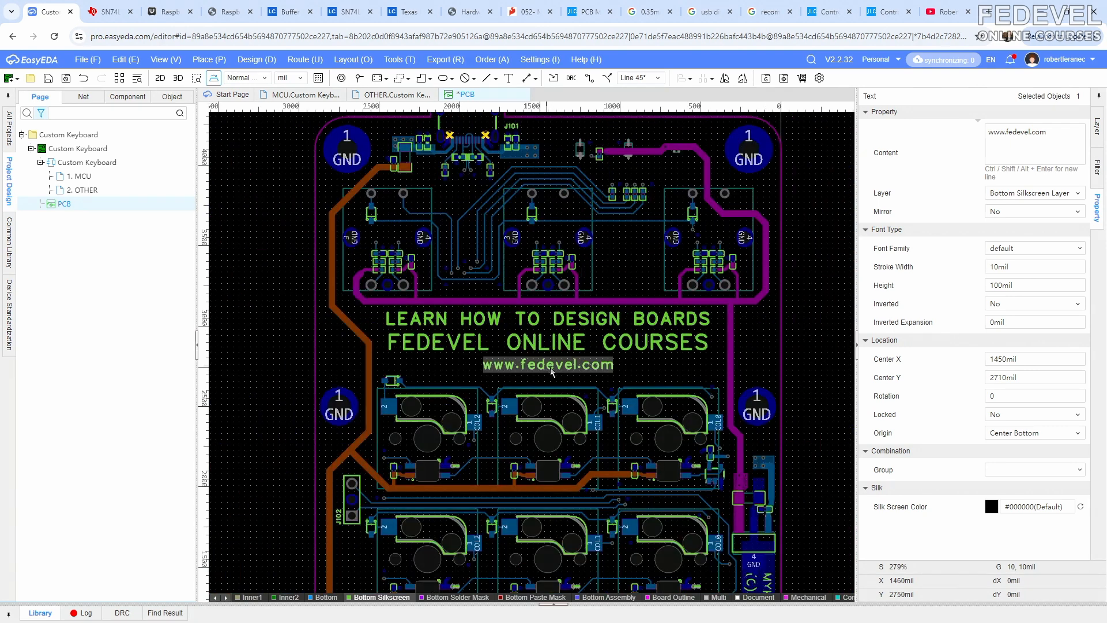
left_click(759, 348)
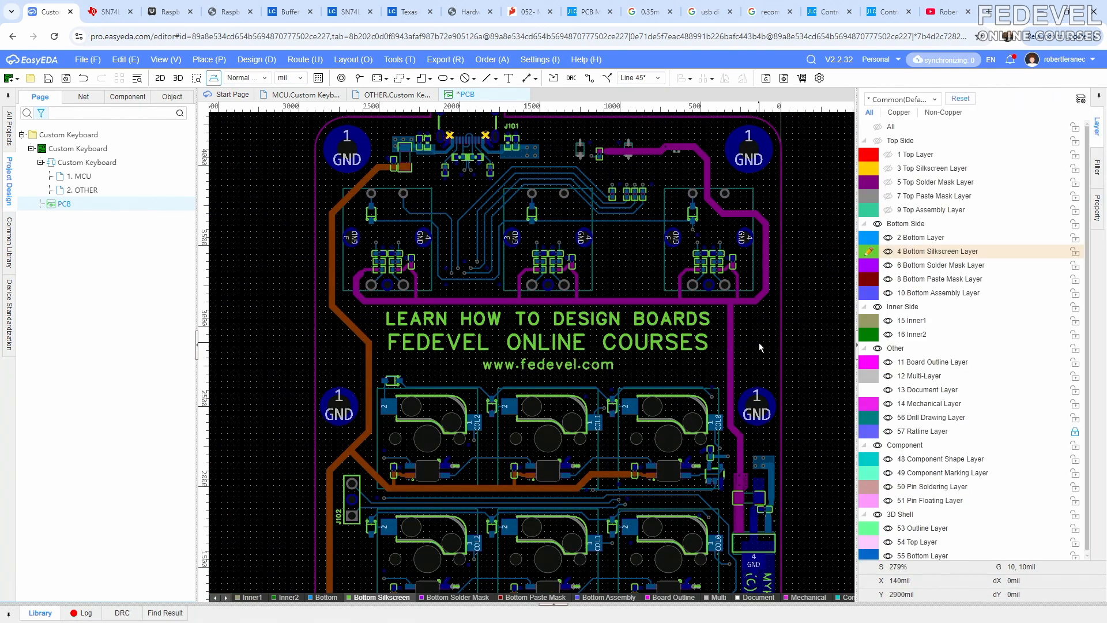
Open the 3D preview and inspect the three new text lines on the underside of the board
left_click(179, 79)
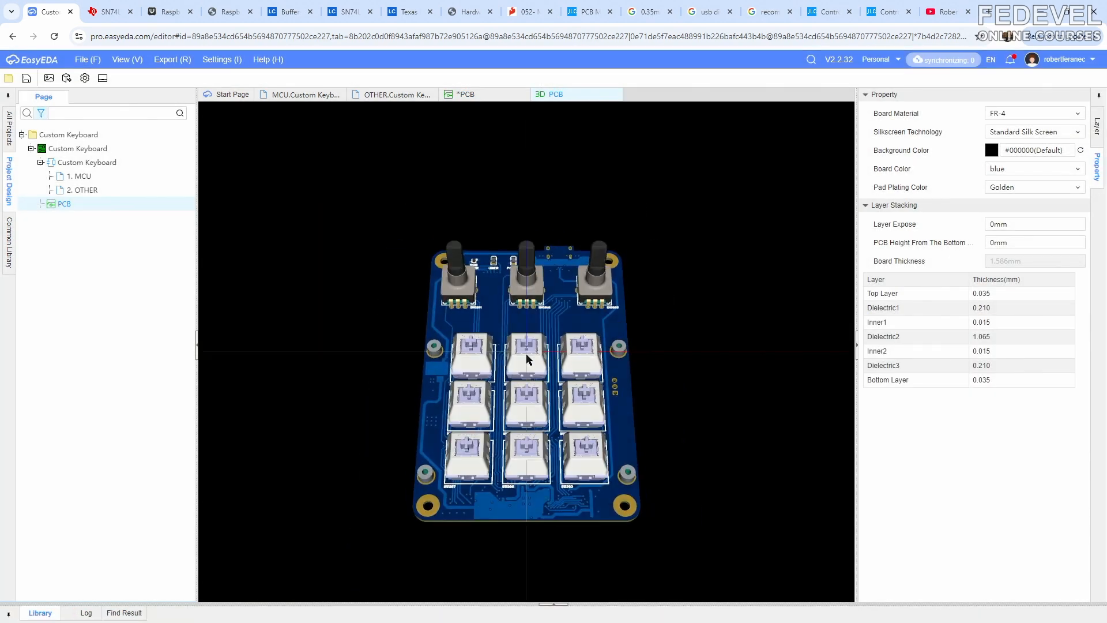
left_click_drag(373, 349, 632, 348)
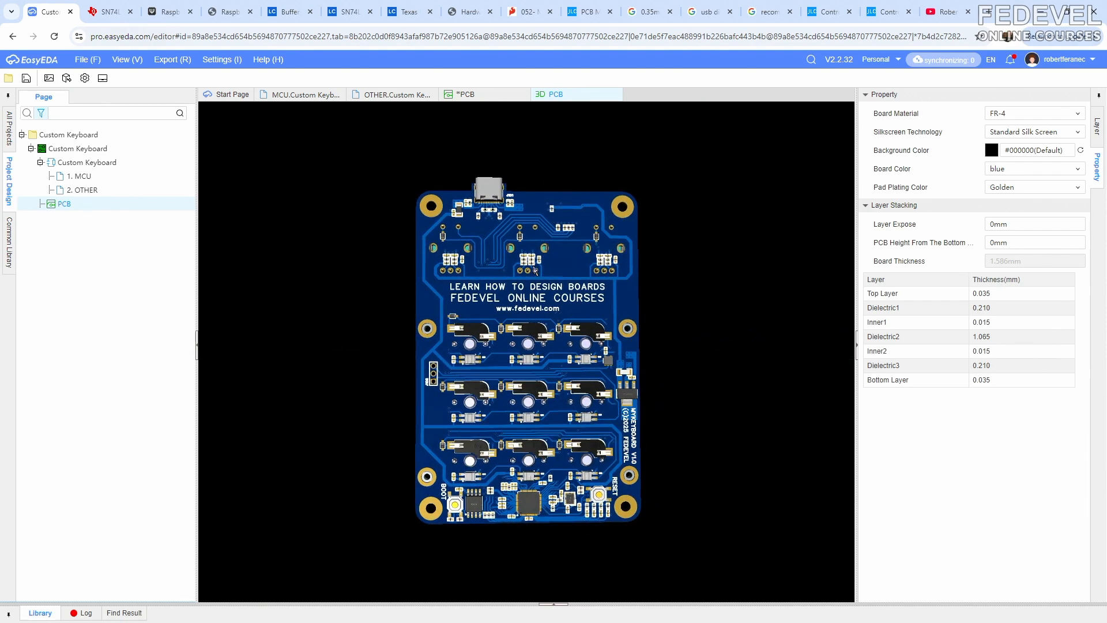
scroll(523, 329, "up", 2)
mouse_move(521, 329)
left_mouse_down()
mouse_move(523, 303)
mouse_move(522, 321)
left_mouse_up()
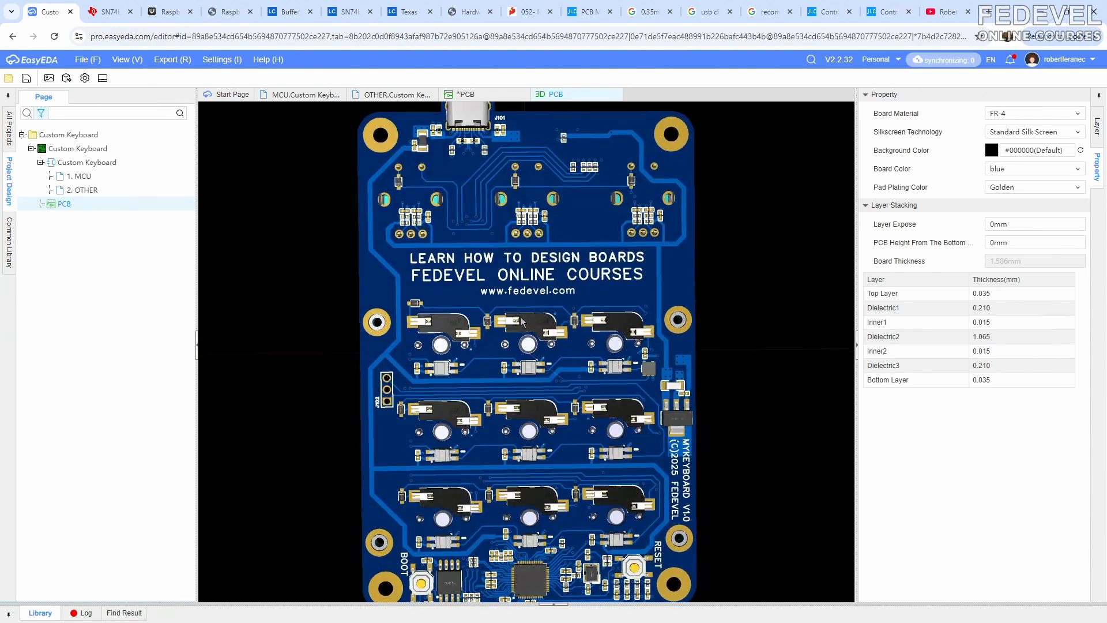
Close the 3D preview and save the PCB with its new bottom-side texts
left_click(616, 95)
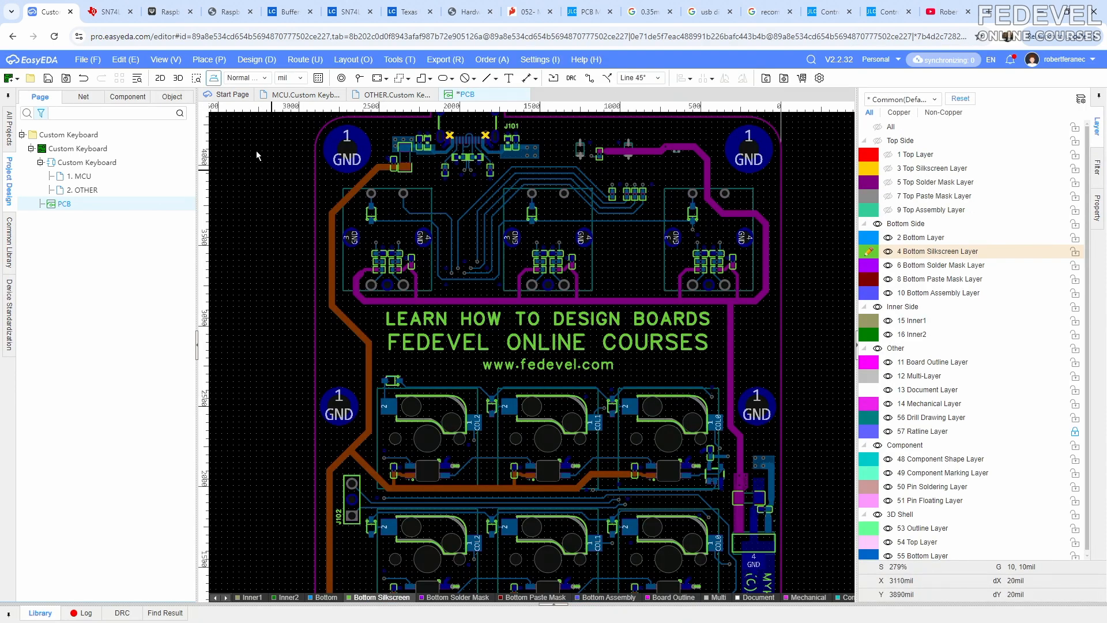
left_click(165, 60)
left_click(173, 155)
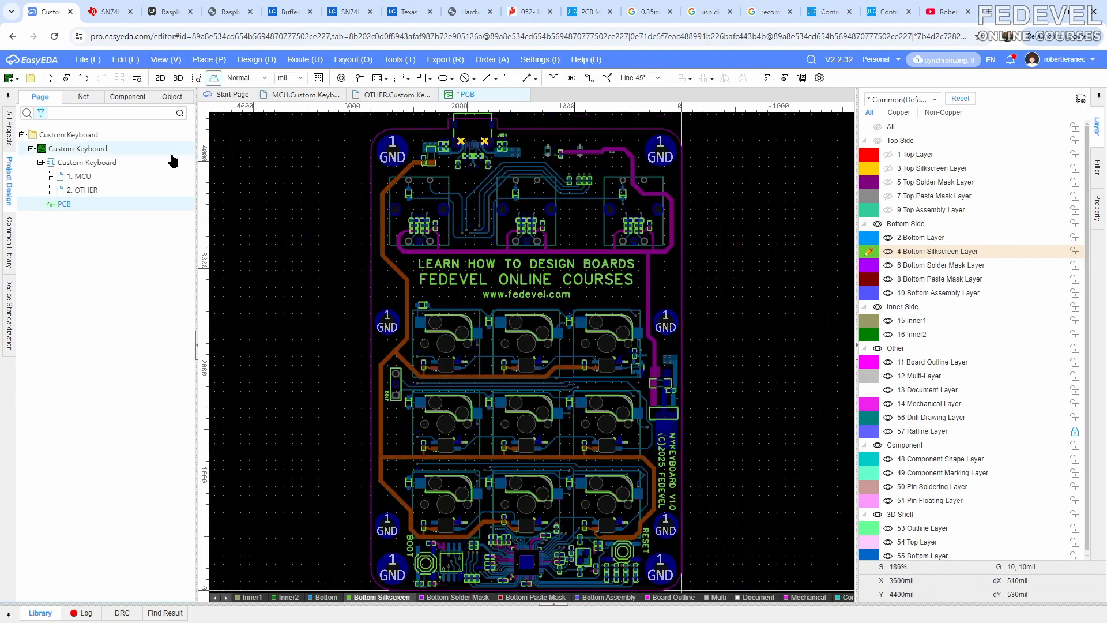
left_click(48, 79)
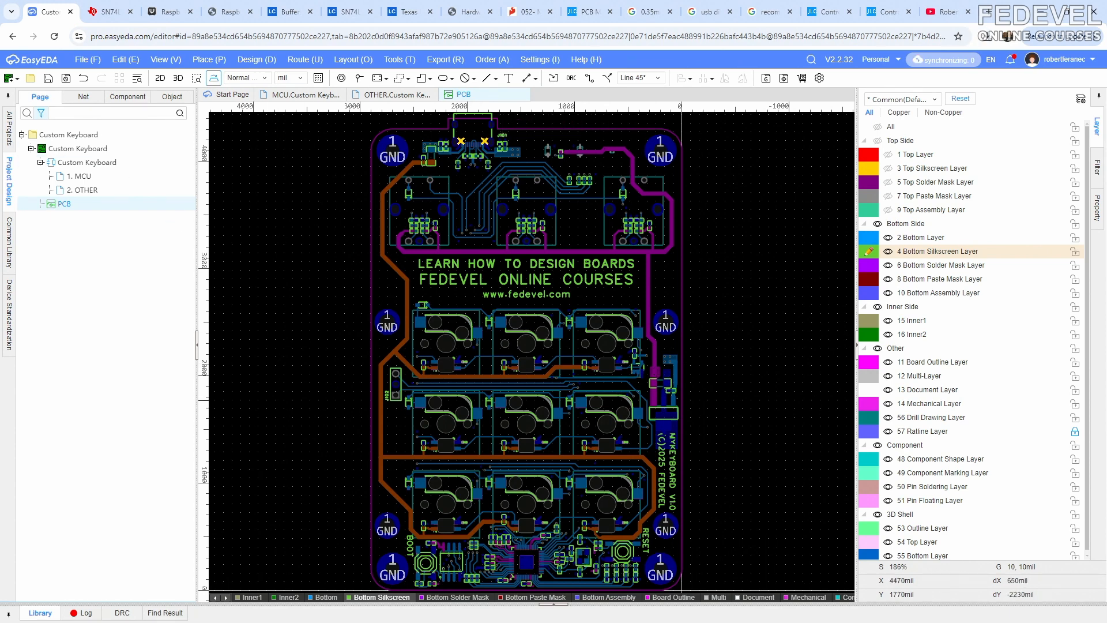
Switch to Total Commander, view the image FEDEVEL_logo_square_bw, and return to the PCB editor
key("alt+Tab")
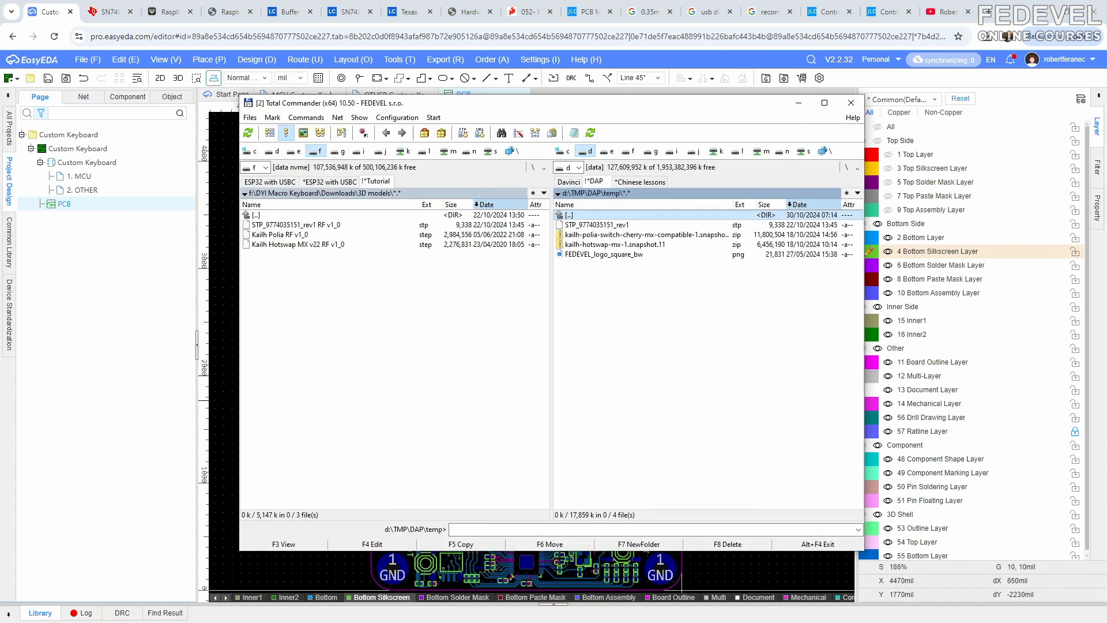
left_click(625, 255)
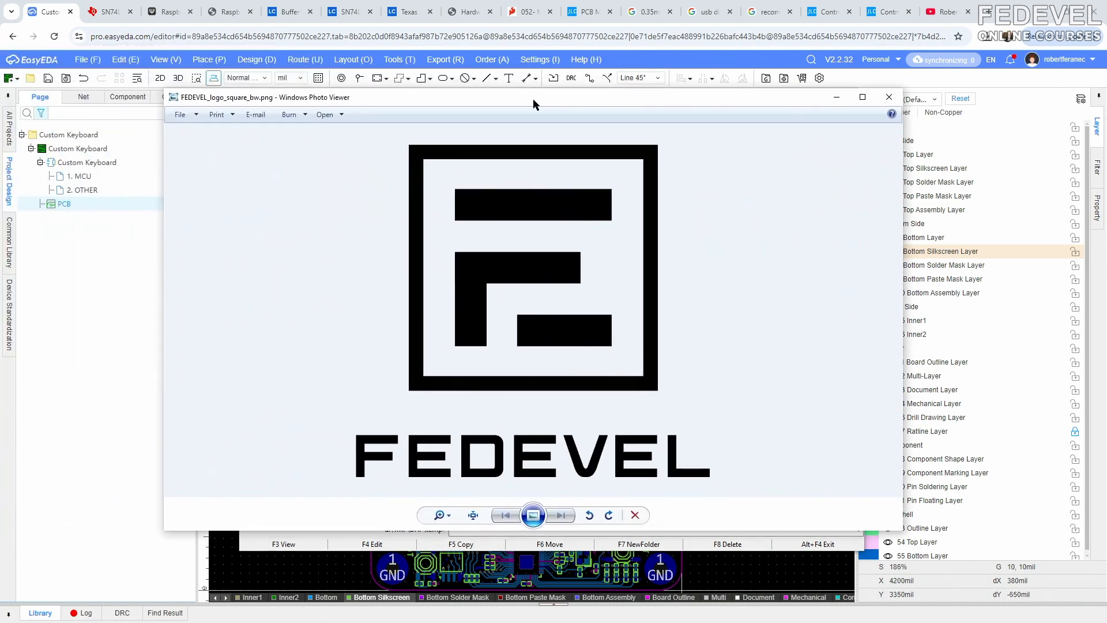
left_click(887, 97)
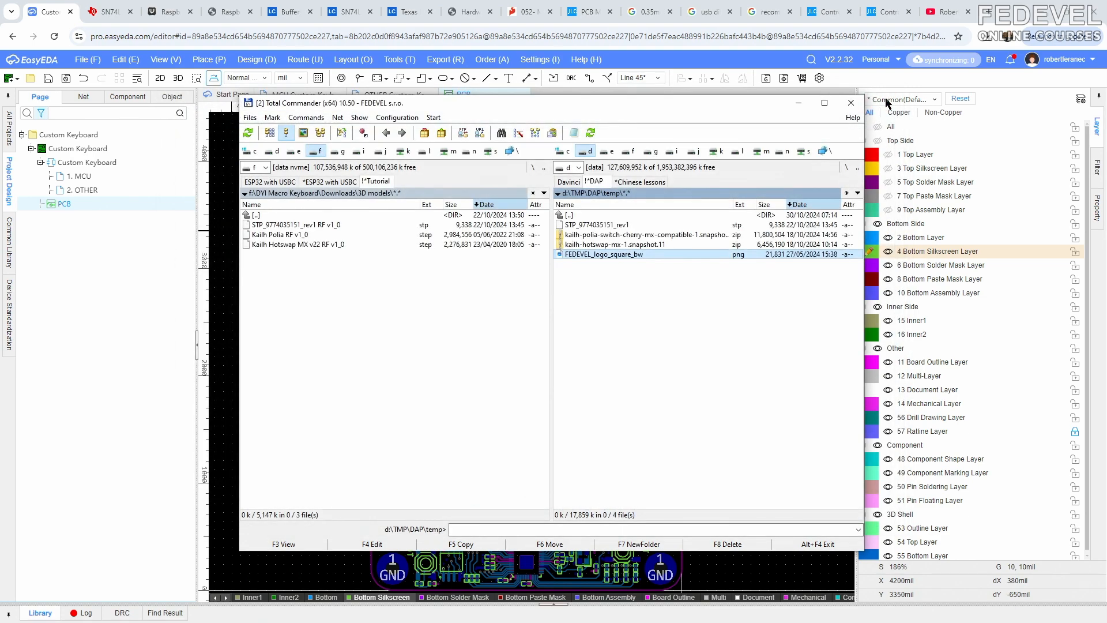
left_click(798, 105)
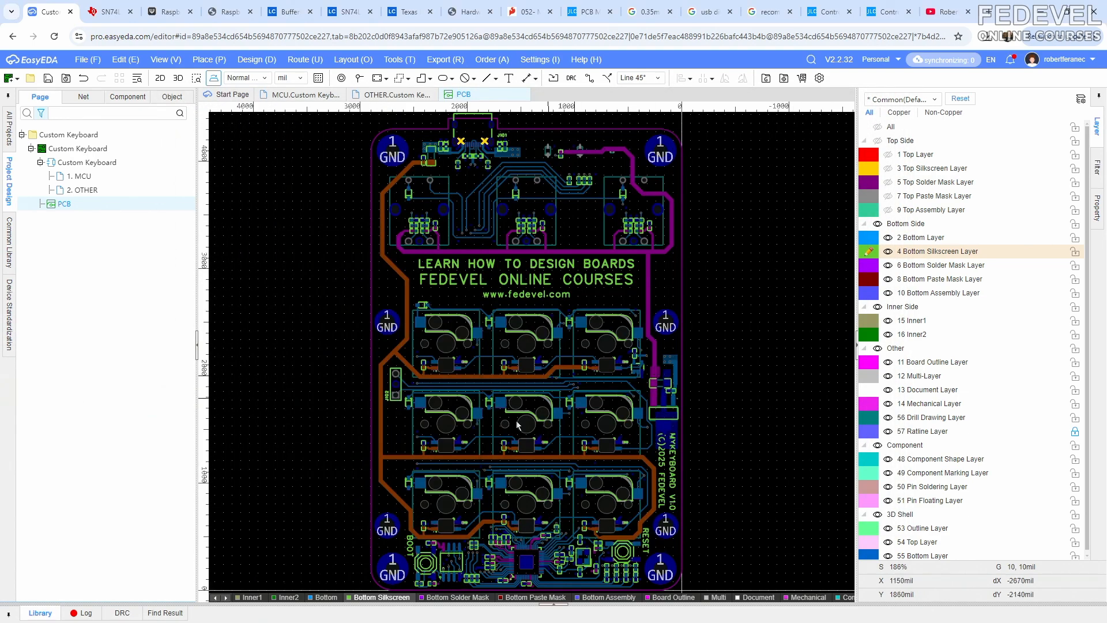
Place a rectangular copper region about 310 × 320 mil on the Bottom Layer, net +5V_LEDS, in the +5V_LEDS trace corner below J102
scroll(385, 458, "up", 4)
mouse_move(440, 370)
right_mouse_down()
mouse_move(444, 358)
mouse_move(423, 364)
right_mouse_up()
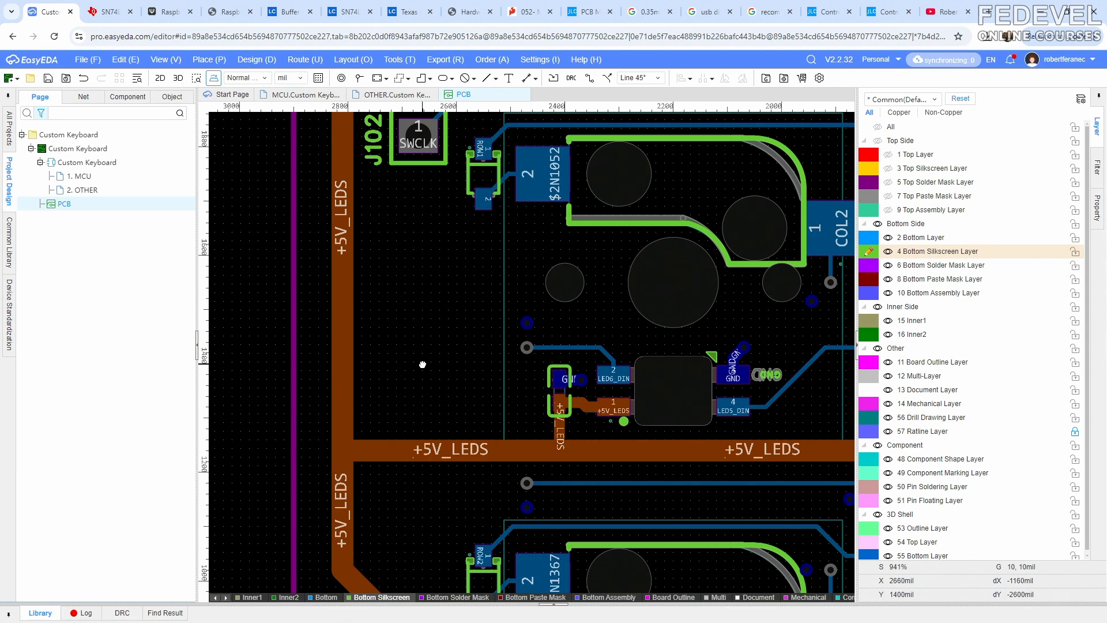
left_click(866, 237)
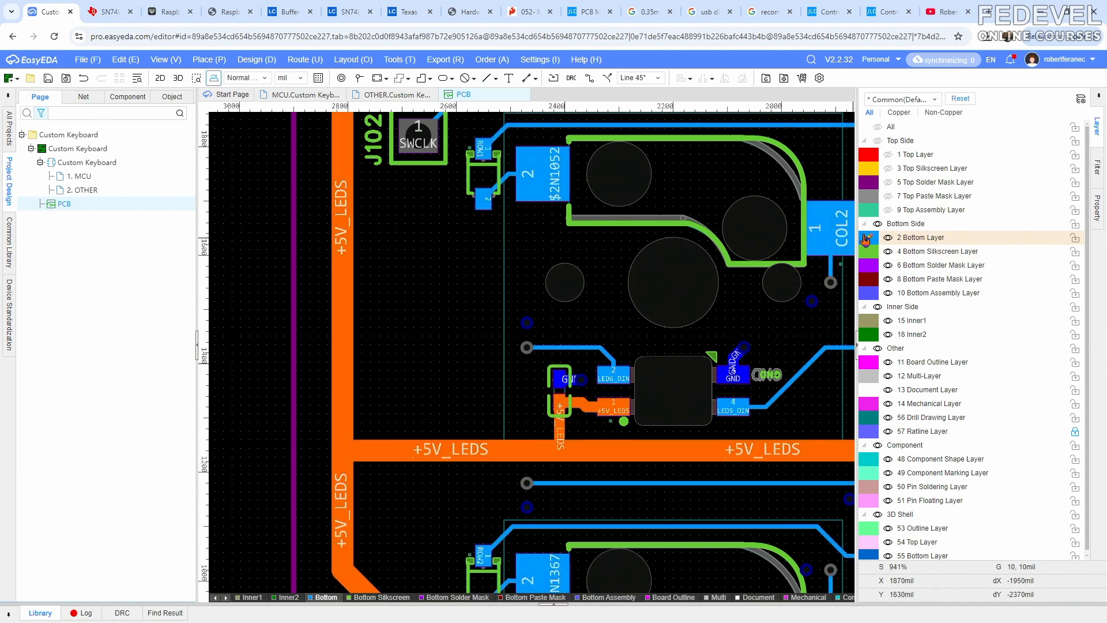
left_click(208, 59)
mouse_move(226, 176)
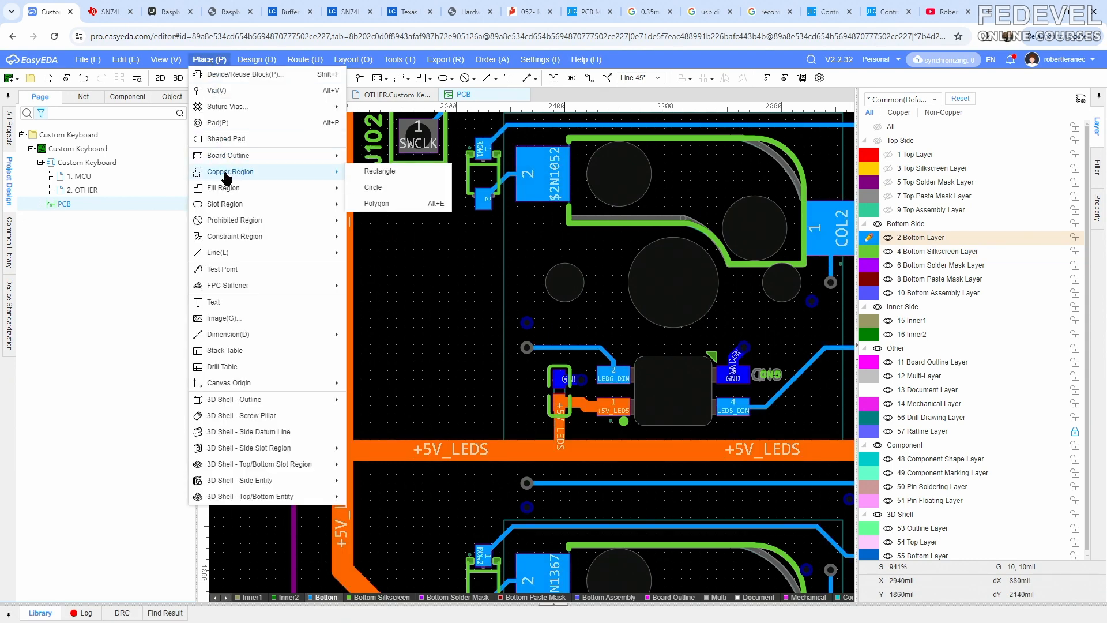
left_click(384, 171)
scroll(489, 280, "up", 4)
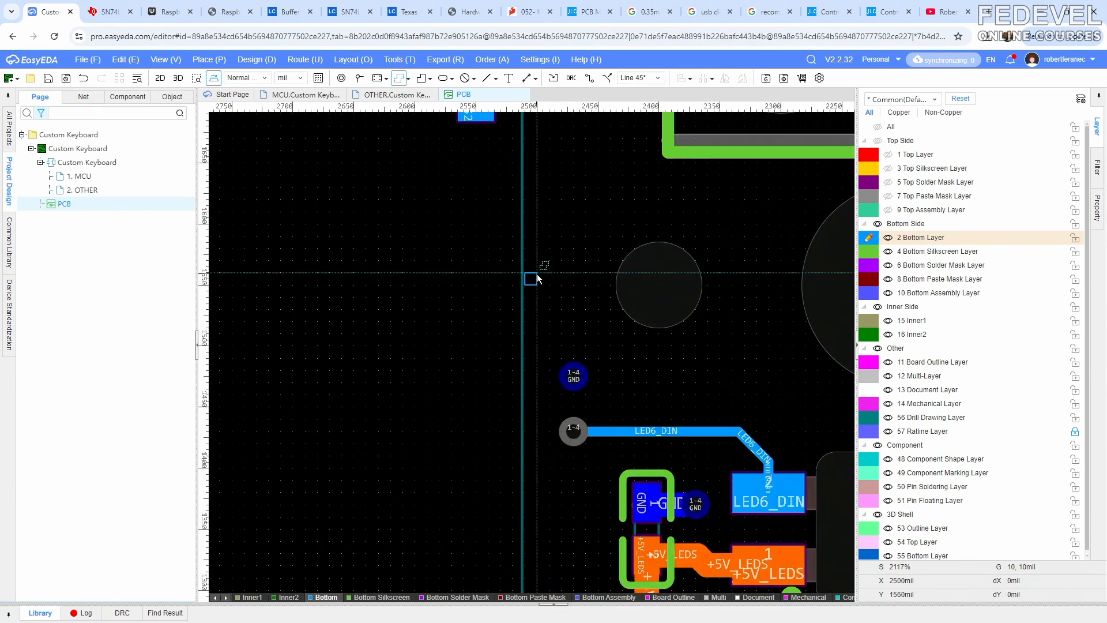
scroll(537, 274, "down", 4)
left_click(537, 274)
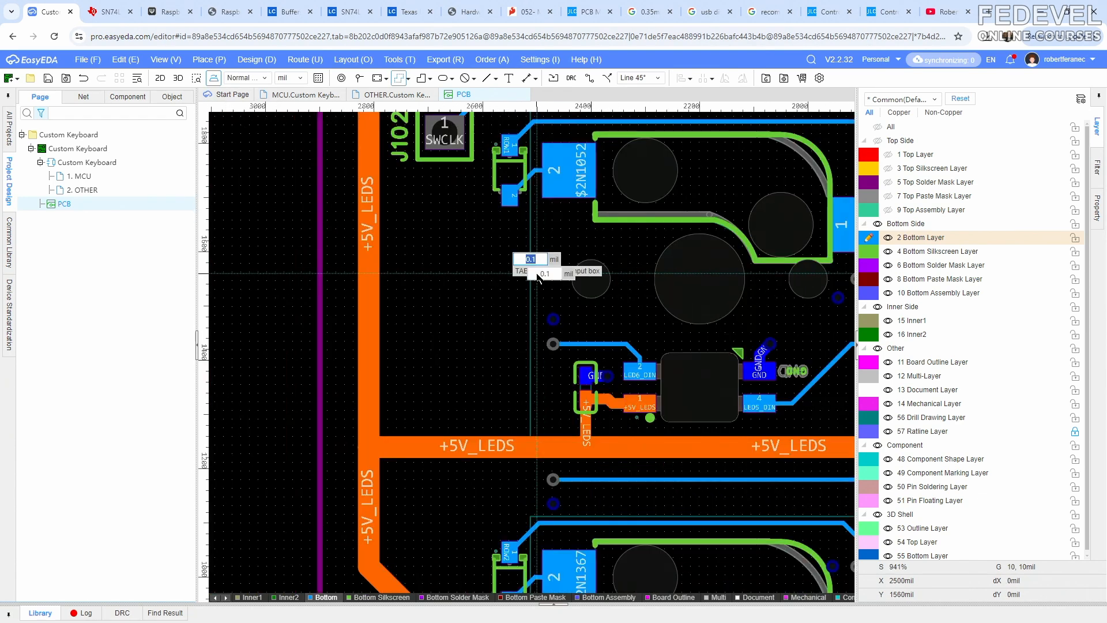
left_click(368, 446)
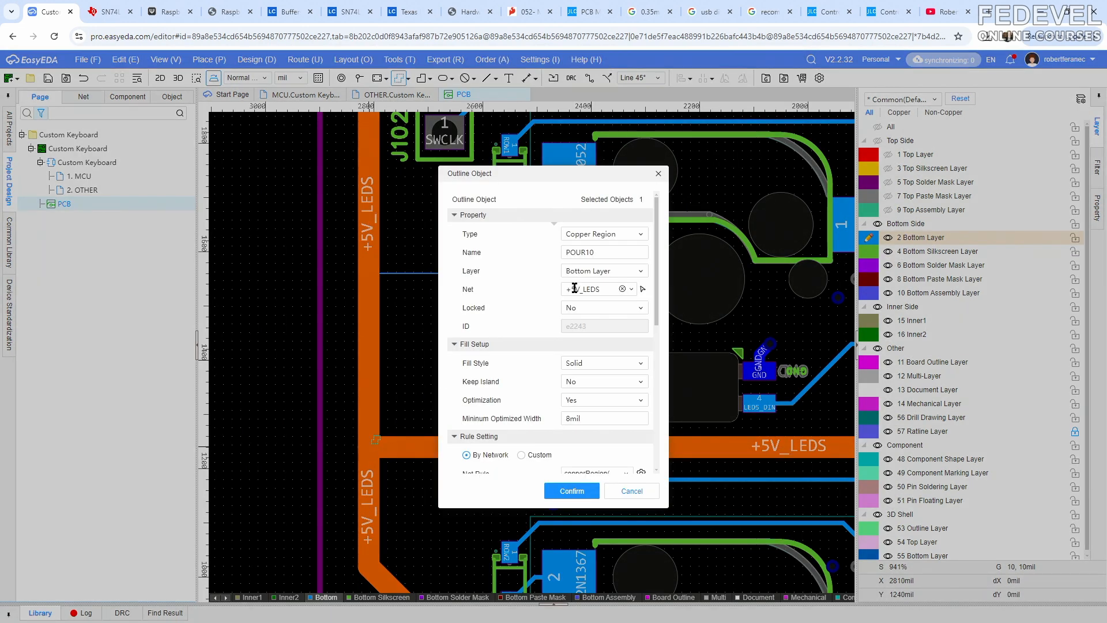
left_click(562, 490)
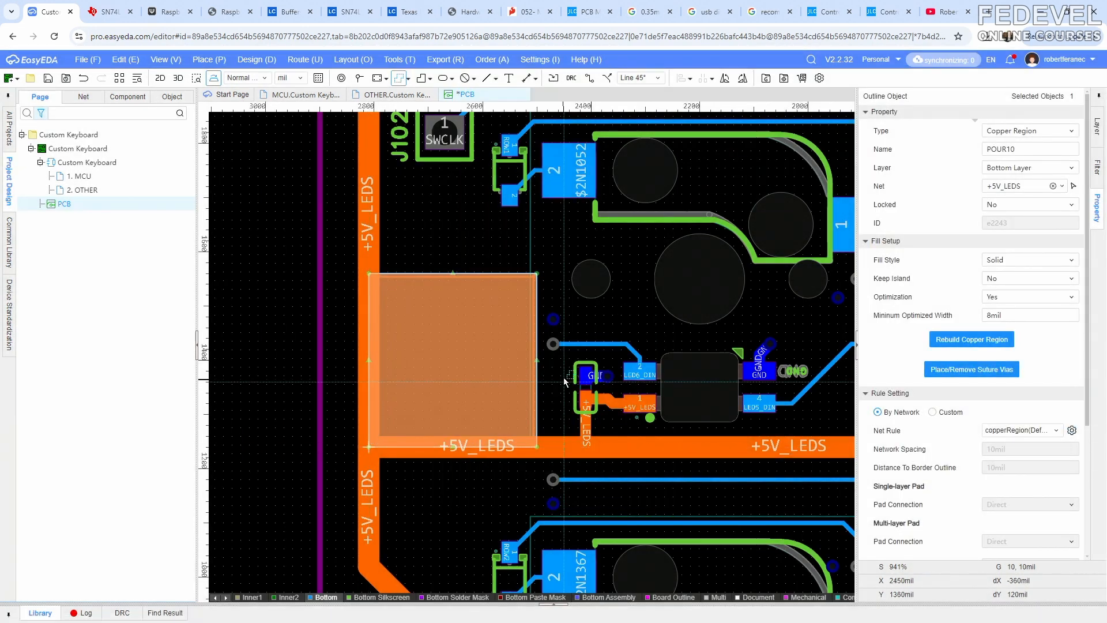
left_click(356, 302)
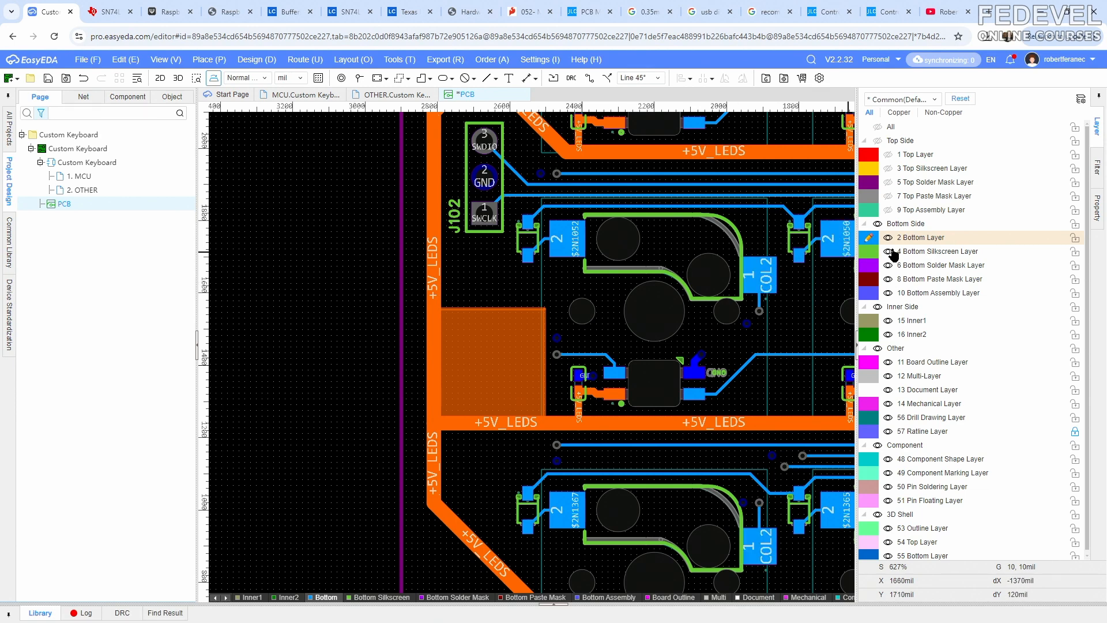
Make the Bottom Solder Mask Layer active and load FEDEVEL_logo_square_bw.png as an image to insert
left_click(869, 267)
left_click(209, 60)
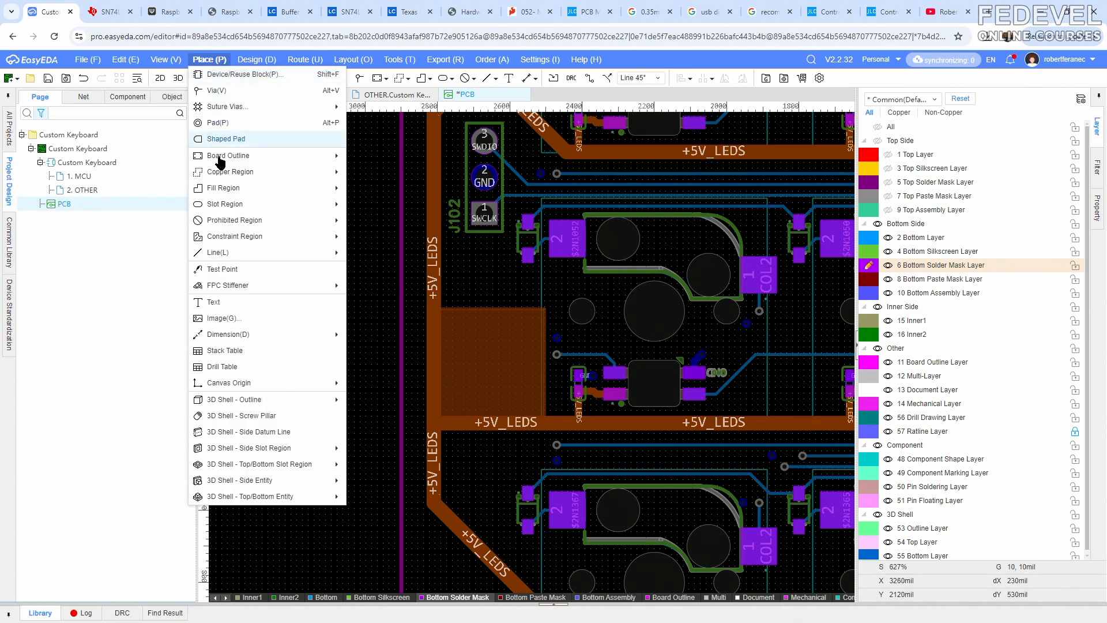
left_click(247, 318)
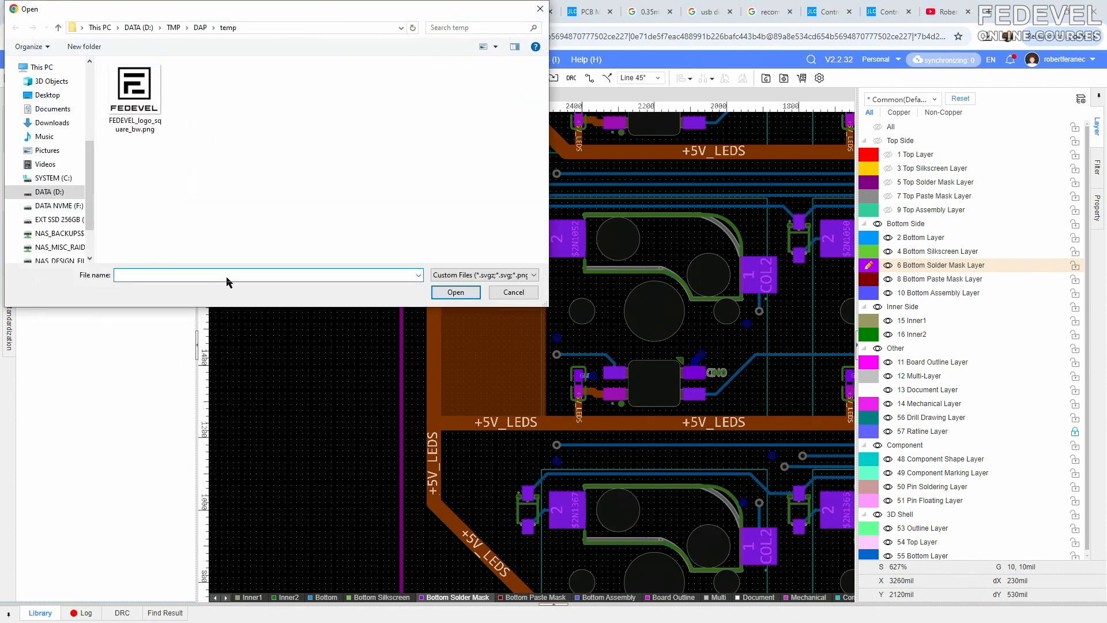
left_click(147, 98)
left_click(455, 291)
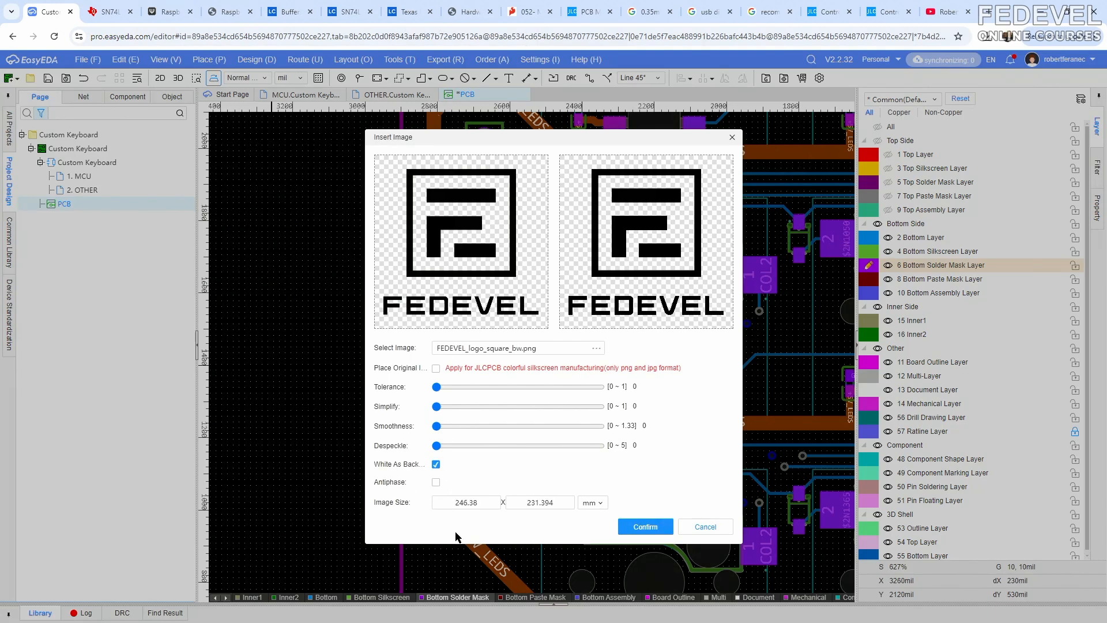
Set the logo width to 7 mm and place it on the new copper rectangle at start X 2790 mil, Y 1520 mil
left_click(493, 506)
left_click_drag(493, 505, 425, 507)
type("7")
left_click(566, 504)
left_click(645, 527)
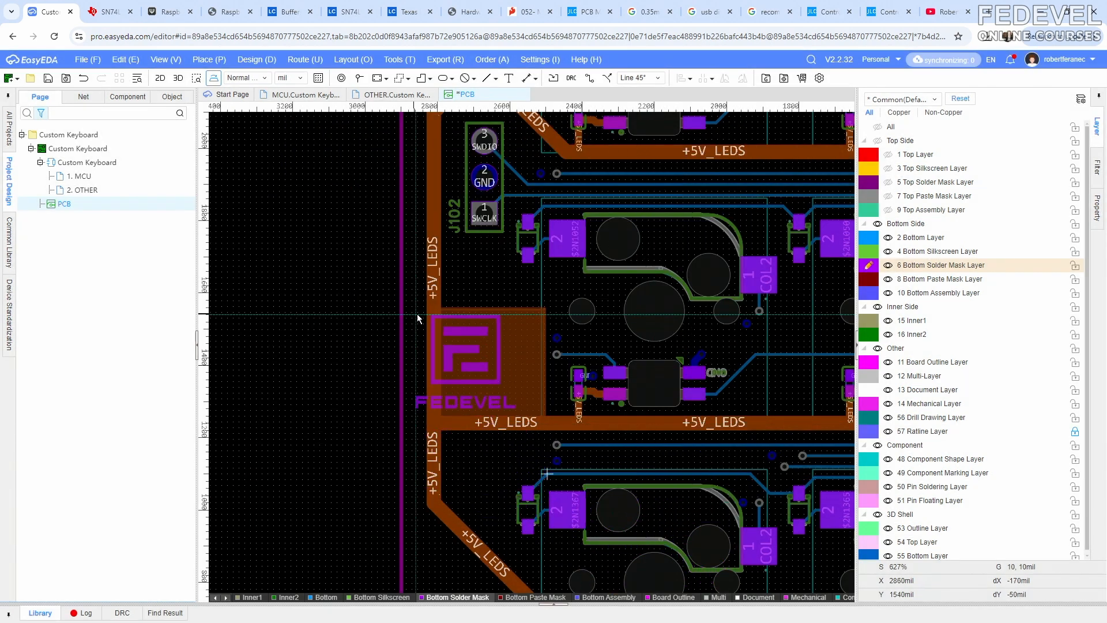
scroll(417, 317, "up", 2)
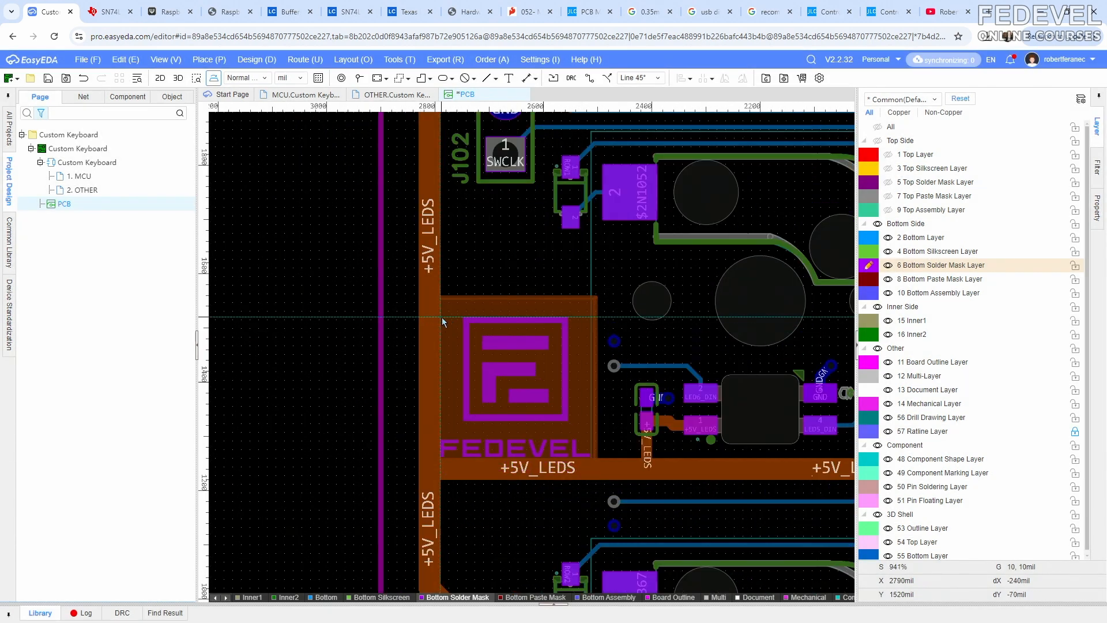
left_click(442, 321)
key("Escape")
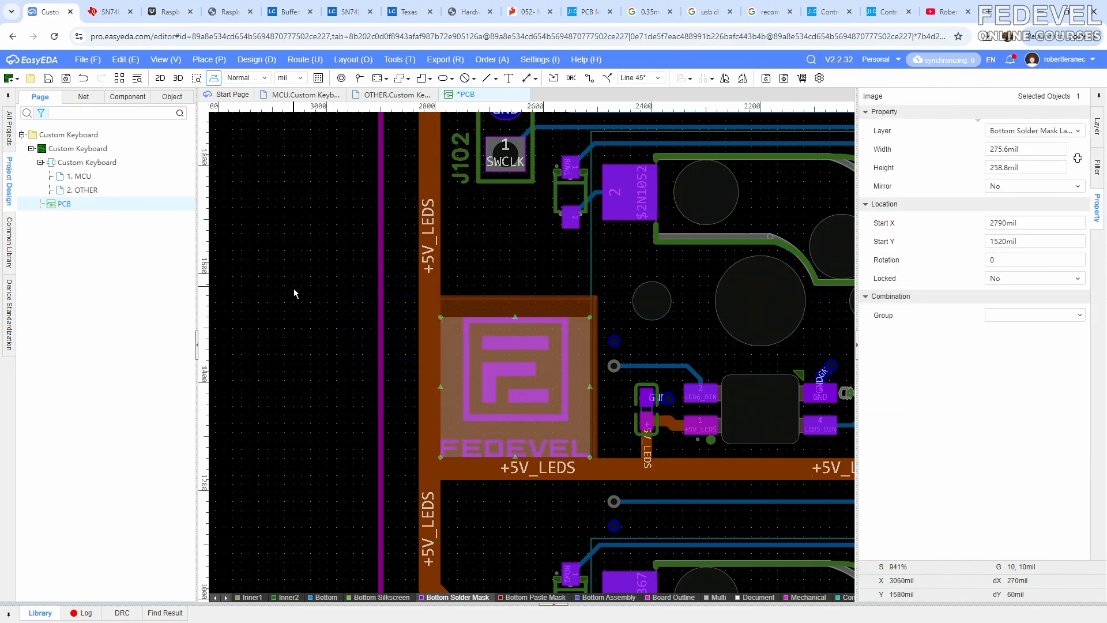
left_click(293, 292)
Open the 3D preview and inspect the exposed-copper logo on the underside of the board
scroll(296, 293, "down", 2)
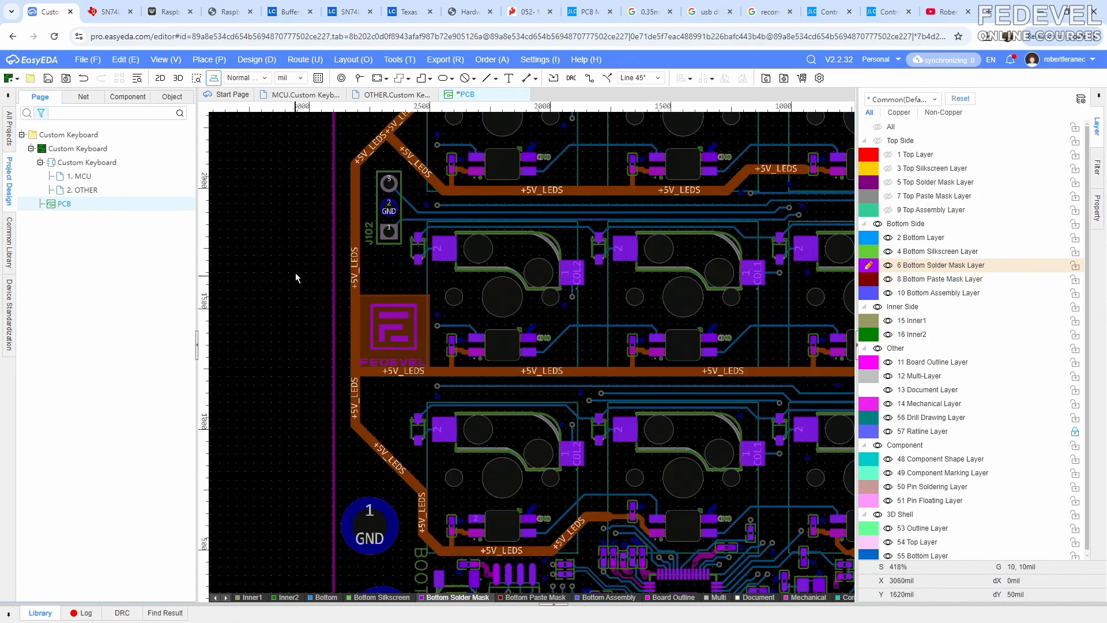
right_click_drag(295, 259, 287, 300)
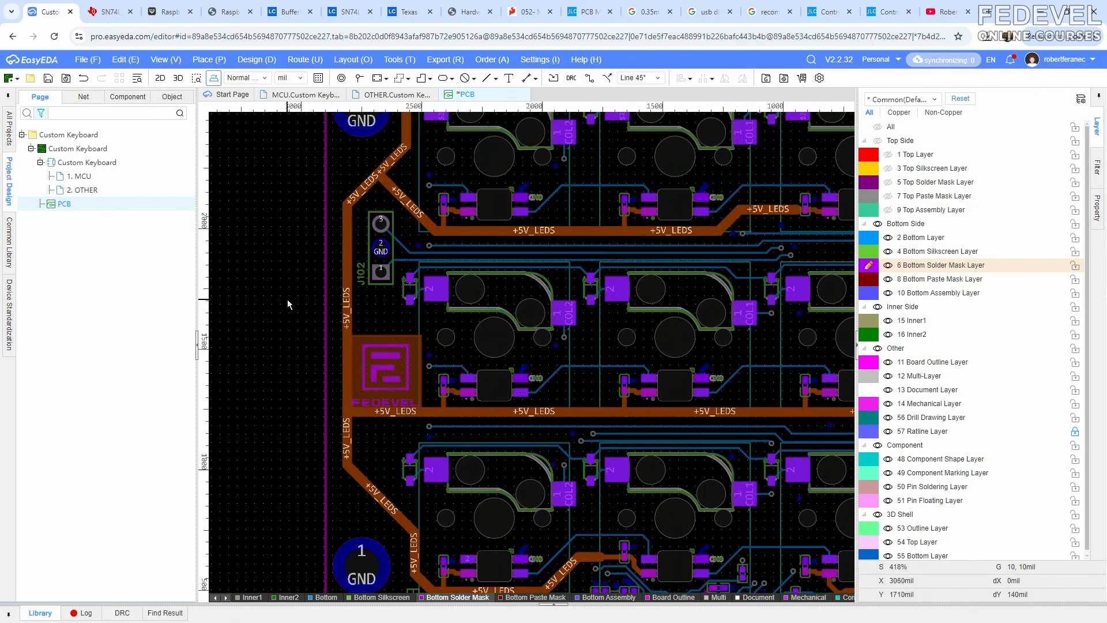
left_click(178, 78)
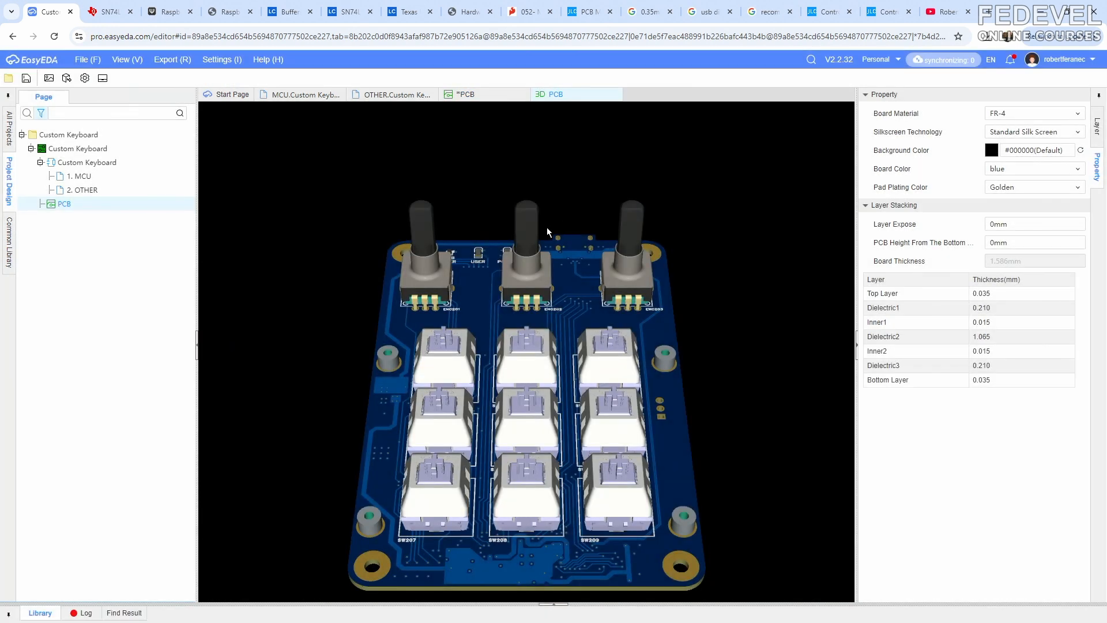
left_click_drag(546, 227, 537, 431)
left_click_drag(344, 360, 500, 428)
scroll(500, 428, "up", 5)
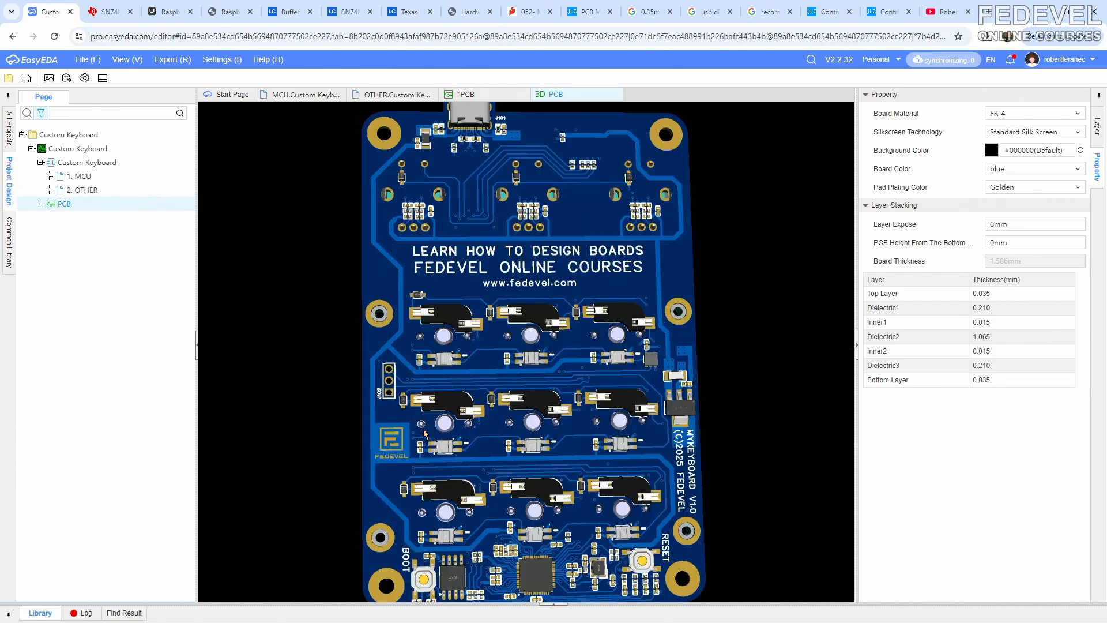
right_click_drag(405, 437, 526, 284)
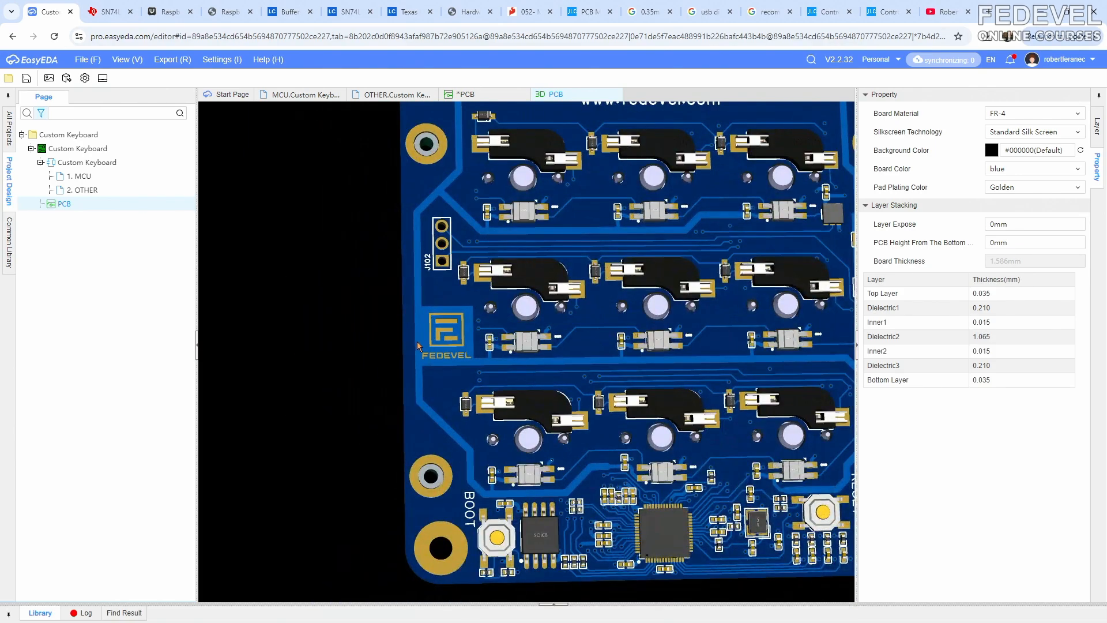
scroll(417, 342, "up", 3)
left_click_drag(404, 375, 387, 396)
scroll(387, 396, "down", 3)
scroll(387, 397, "down", 5)
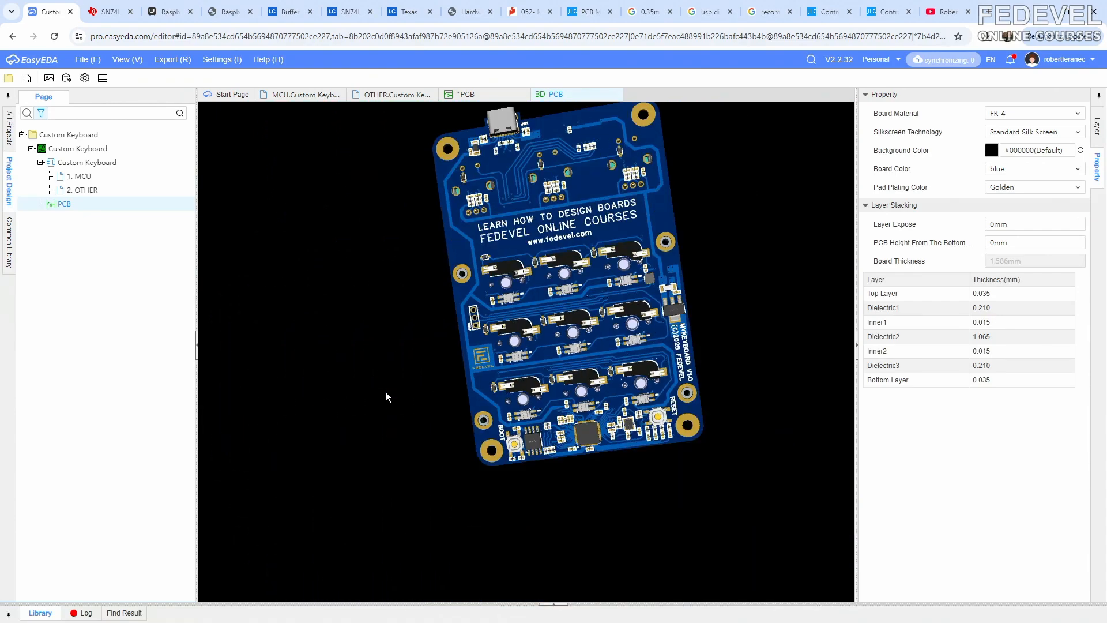
scroll(387, 397, "up", 8)
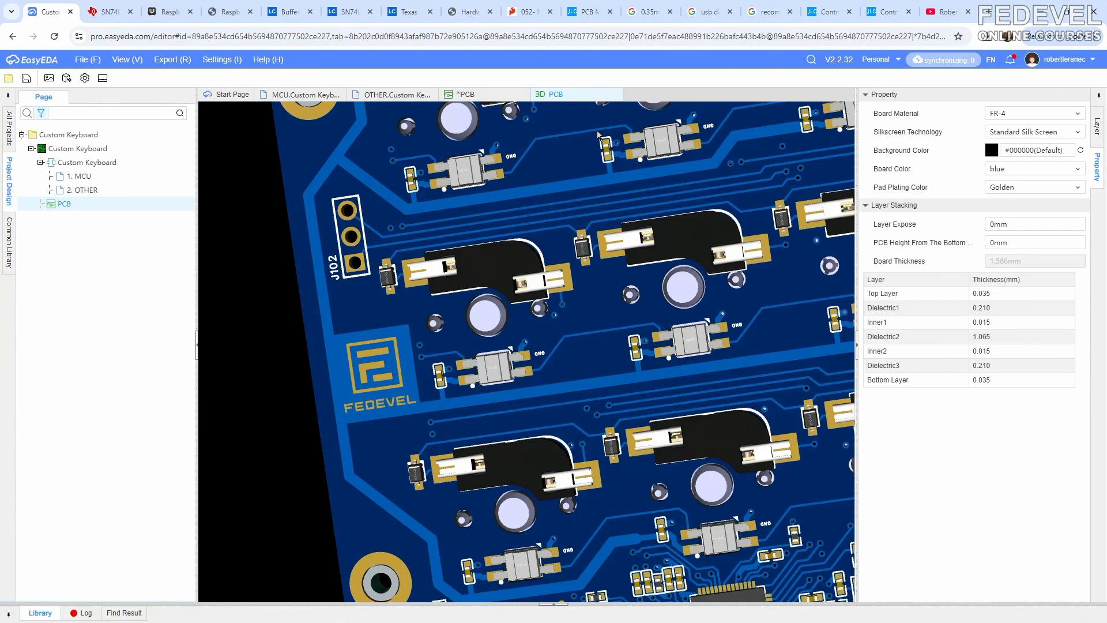
Close the 3D preview, make the Bottom Layer active, and save the PCB
left_click(615, 96)
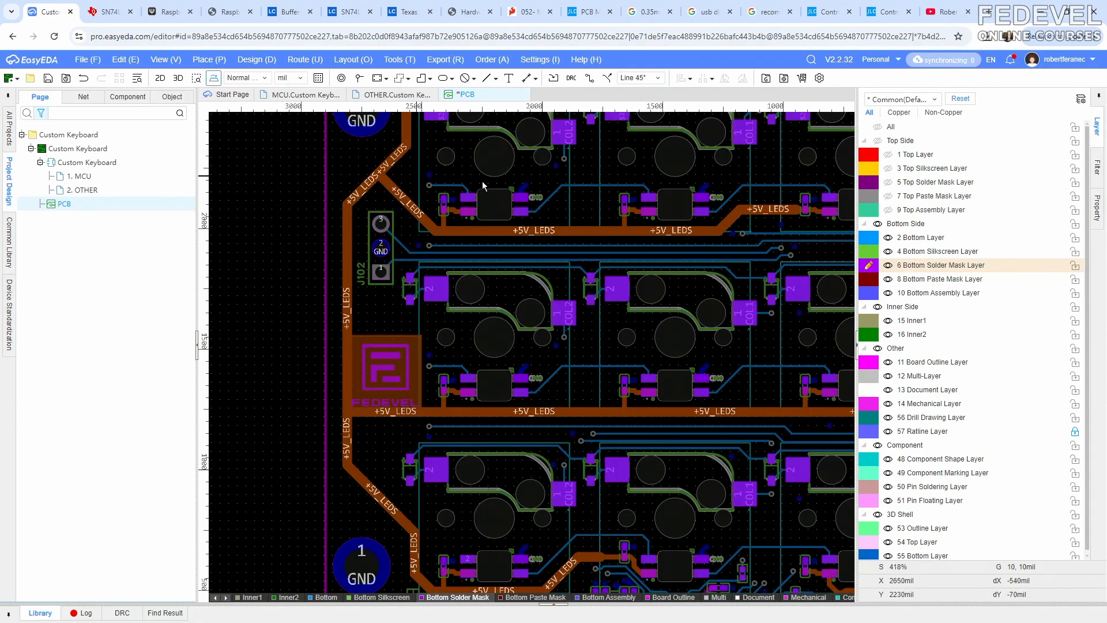
key("b")
left_click(166, 59)
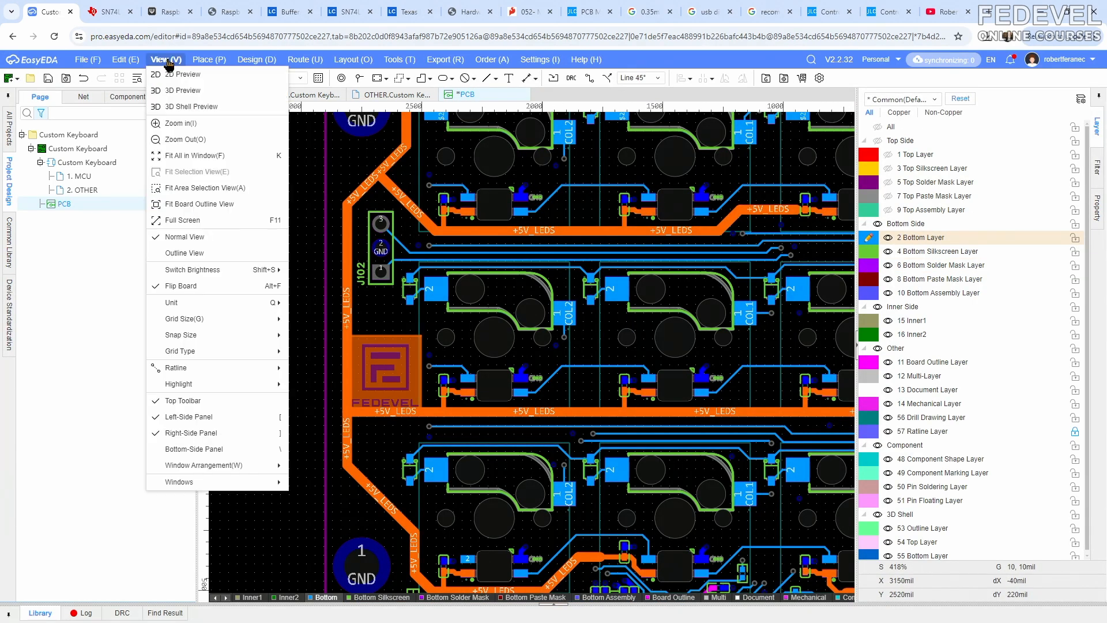
left_click(184, 155)
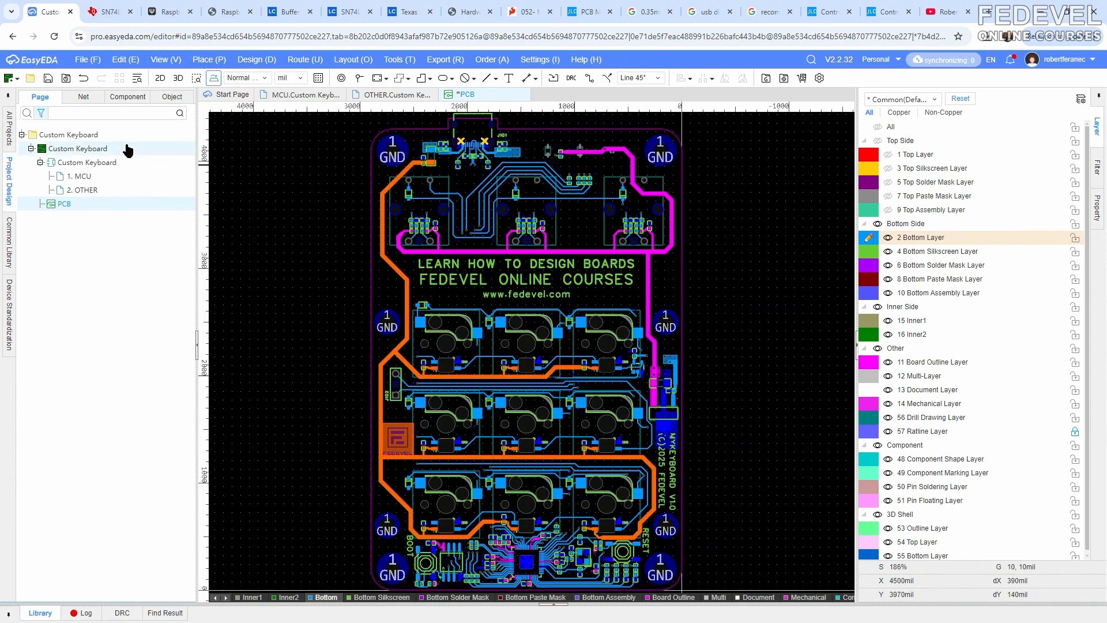
left_click(48, 81)
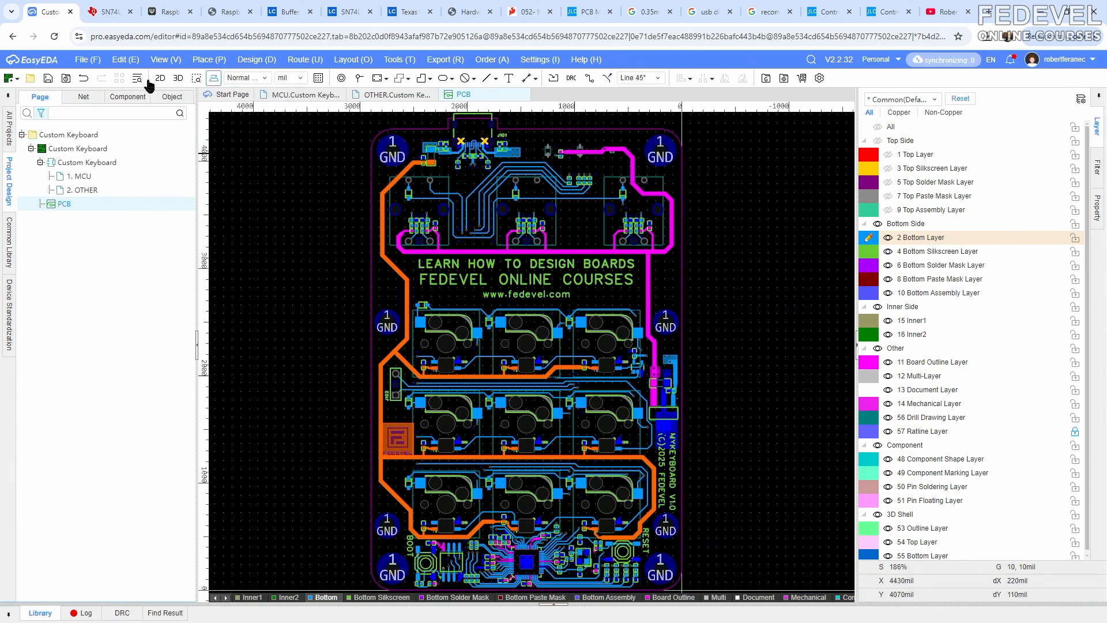
Flip the board back to its top-side orientation and rebuild the GND plane on the Inner1 layer
left_click(166, 59)
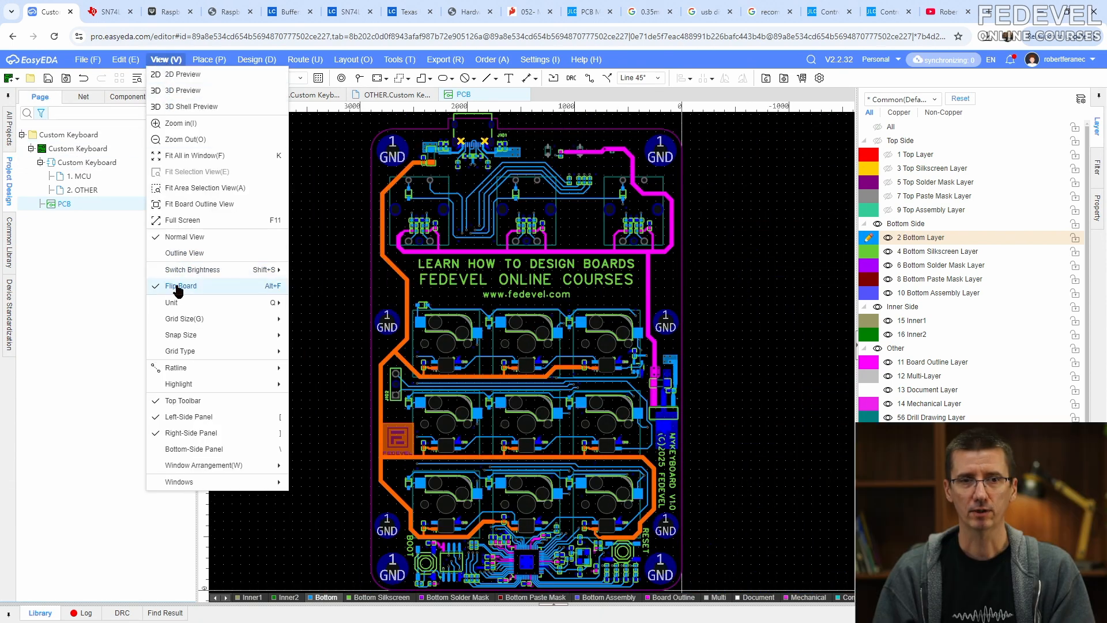
left_click(175, 285)
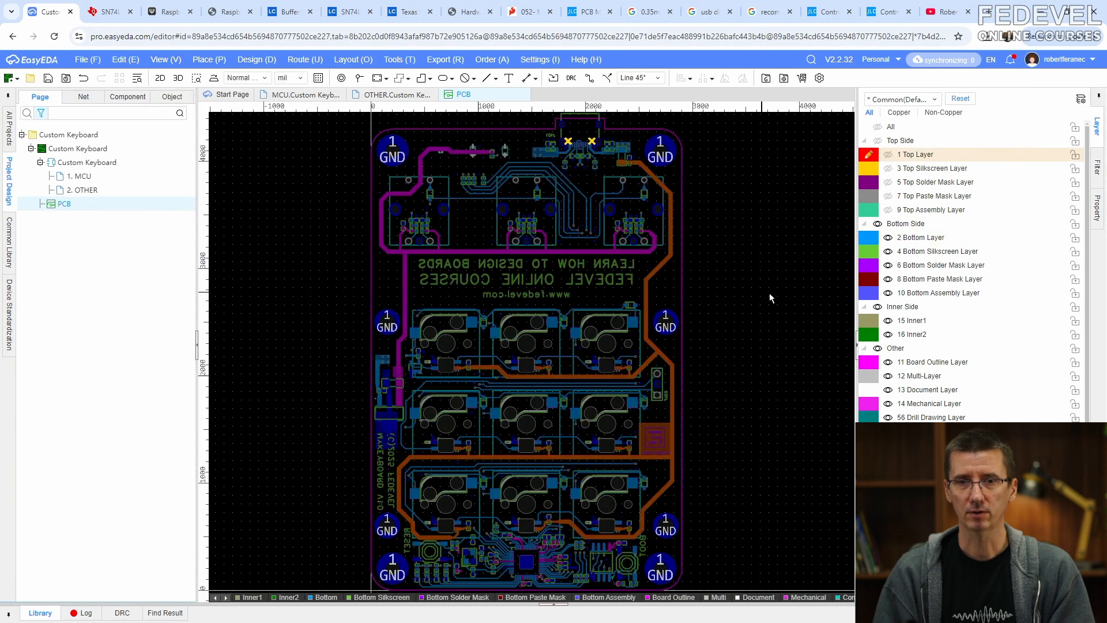
left_click(870, 328)
left_click(672, 295)
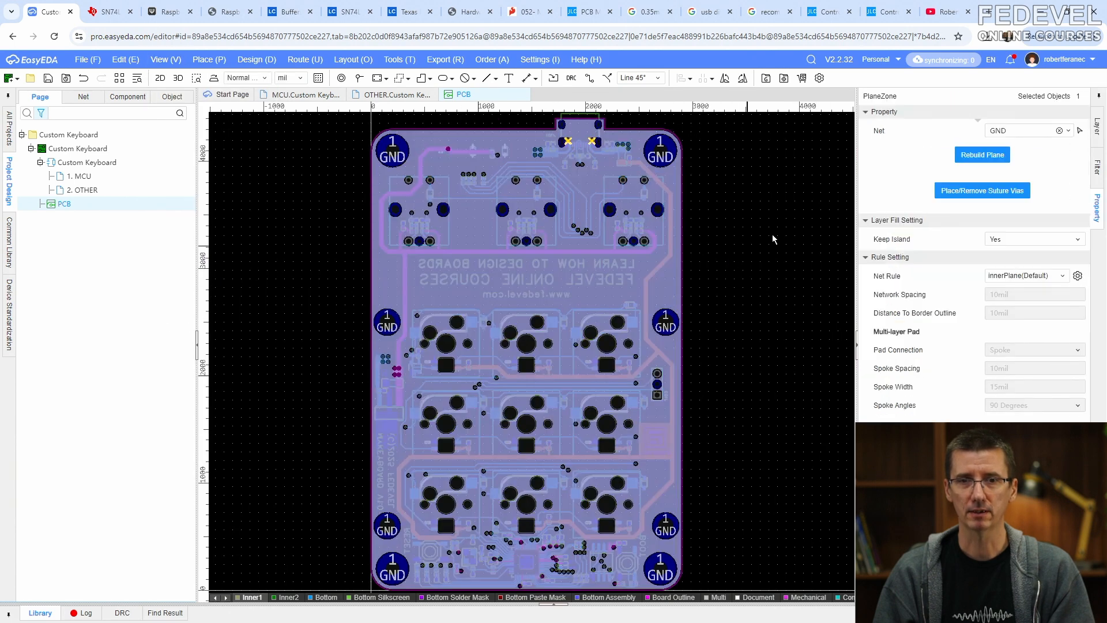
left_click(980, 157)
Make the Inner2 layer active and rebuild its GND plane
left_click(869, 334)
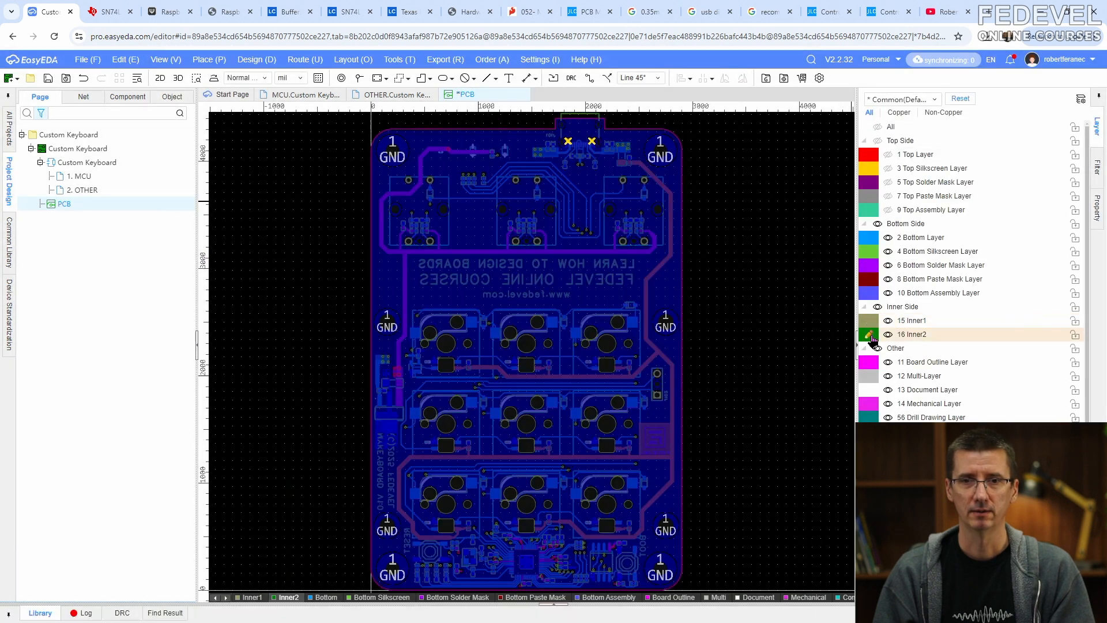
left_click(670, 294)
left_click(973, 154)
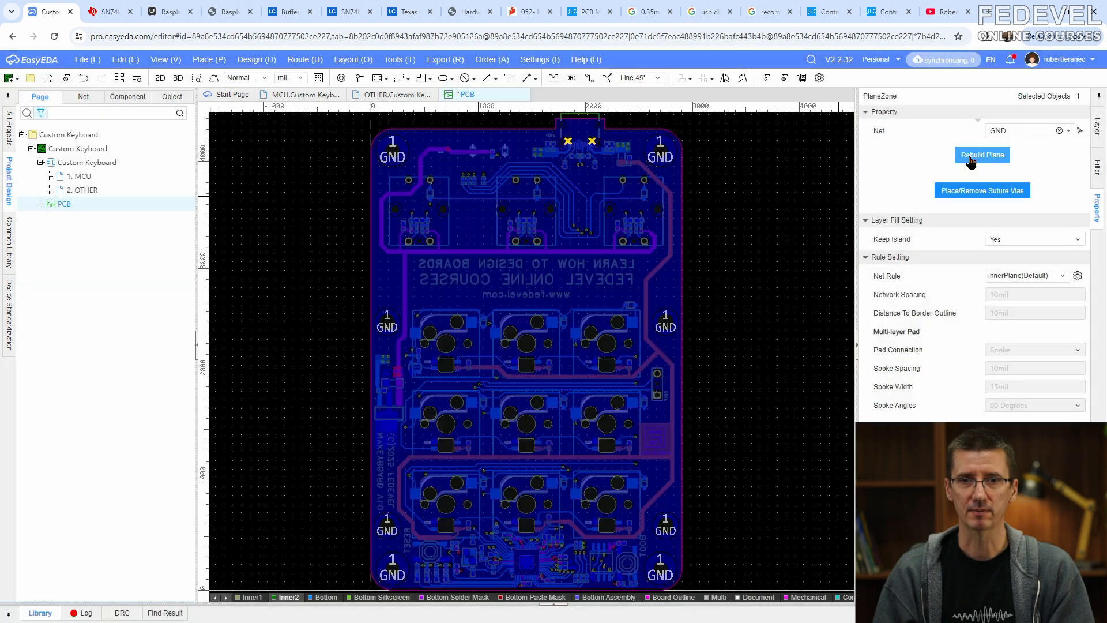
Run the DRC check and inspect the first SMD Pad to Slot Region clearance error at the USB connector's +5V_USB pad
left_click(254, 61)
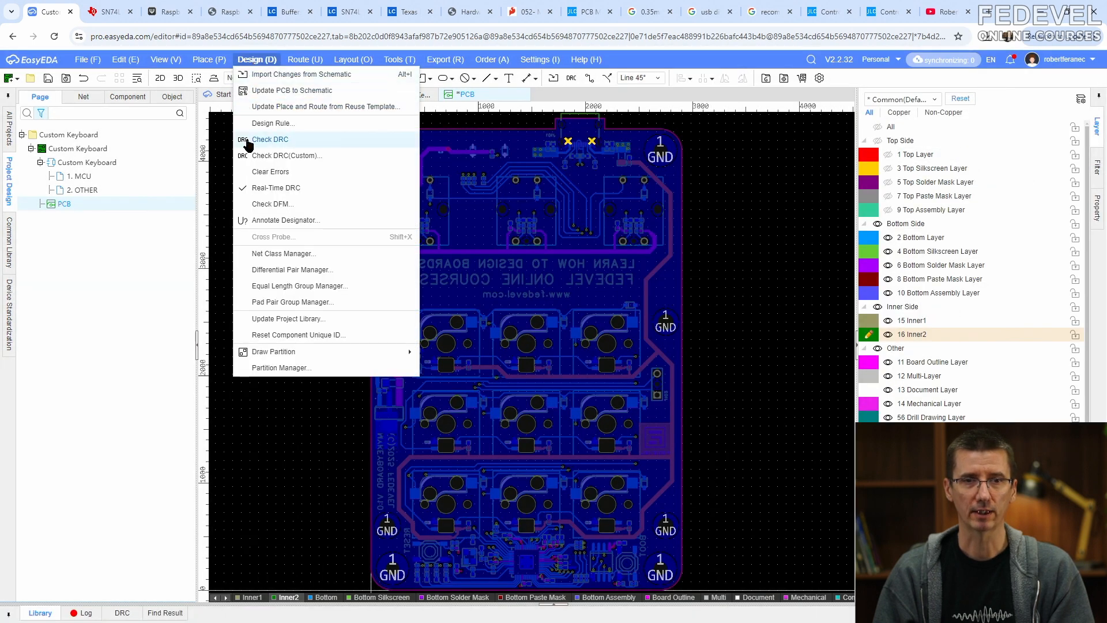
left_click(279, 139)
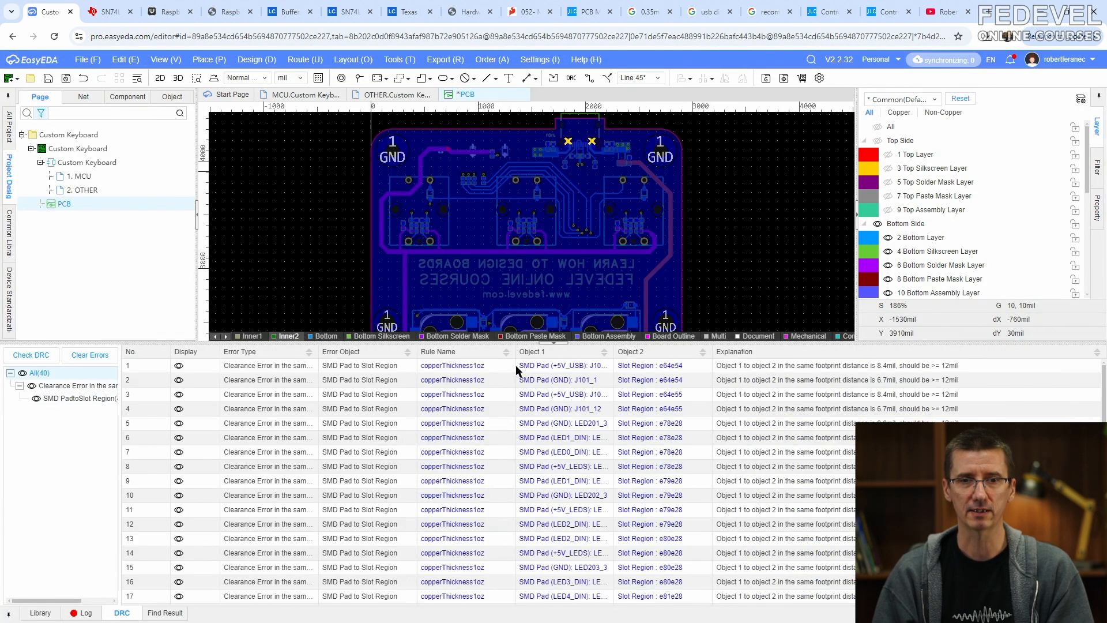
left_click(540, 369)
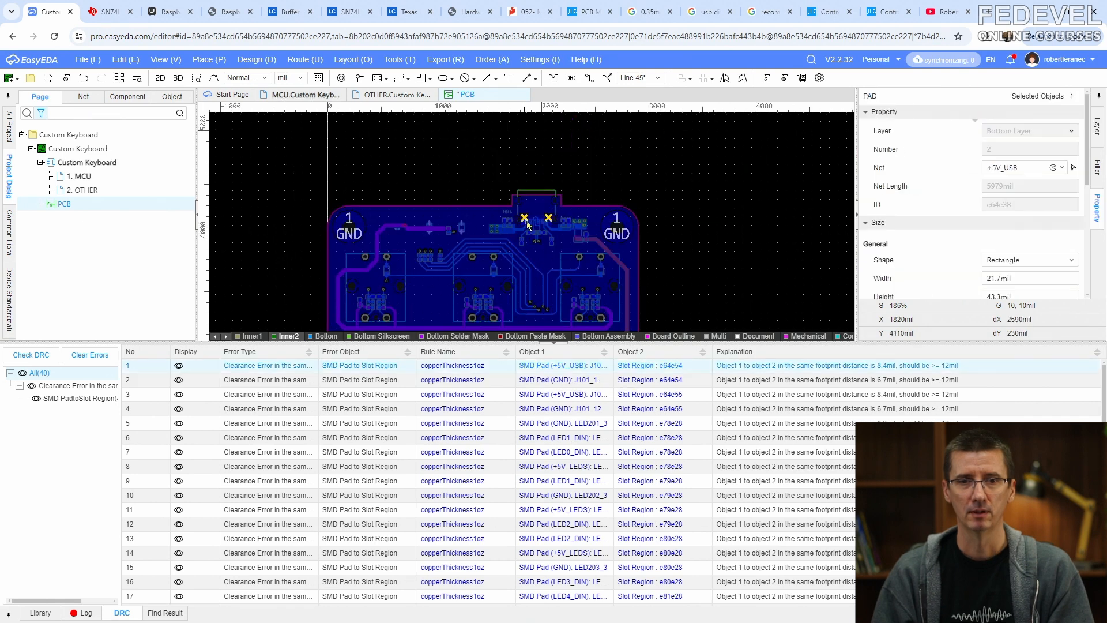
scroll(528, 222, "up", 5)
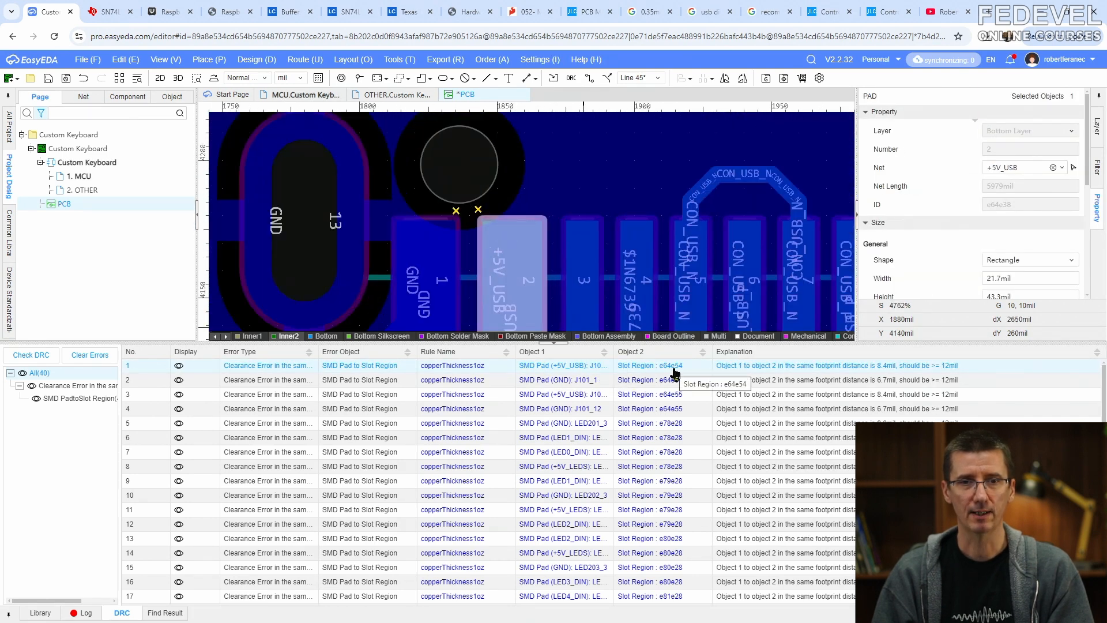
Set the Slot Region to SMD Pad spacing to 3 mil in the copperThickness1oz safe spacing design rule
left_click(255, 61)
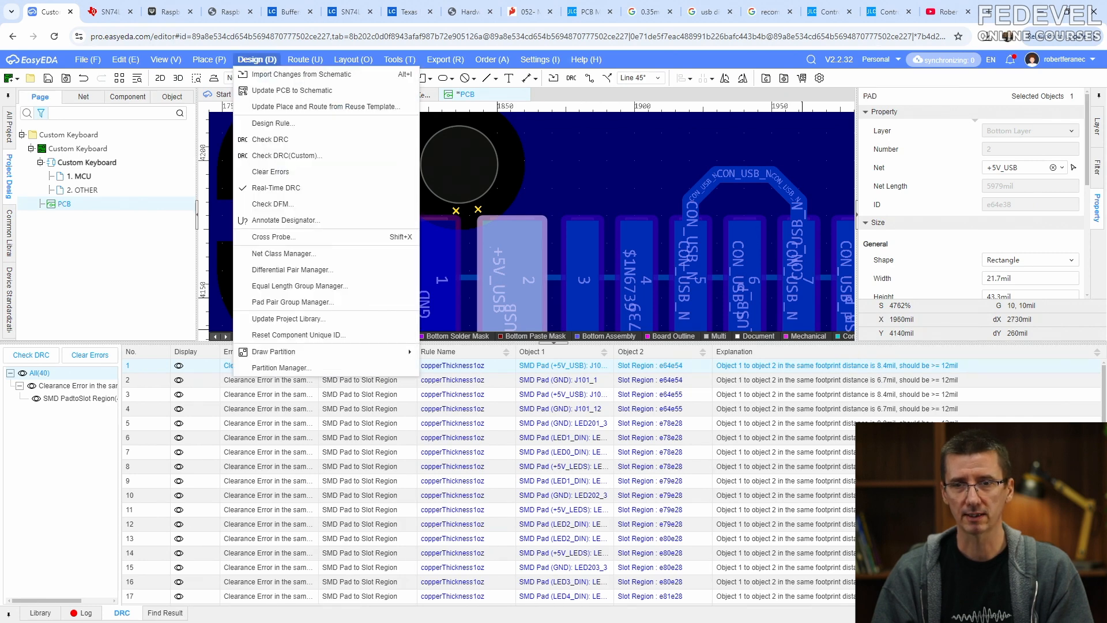
left_click(287, 123)
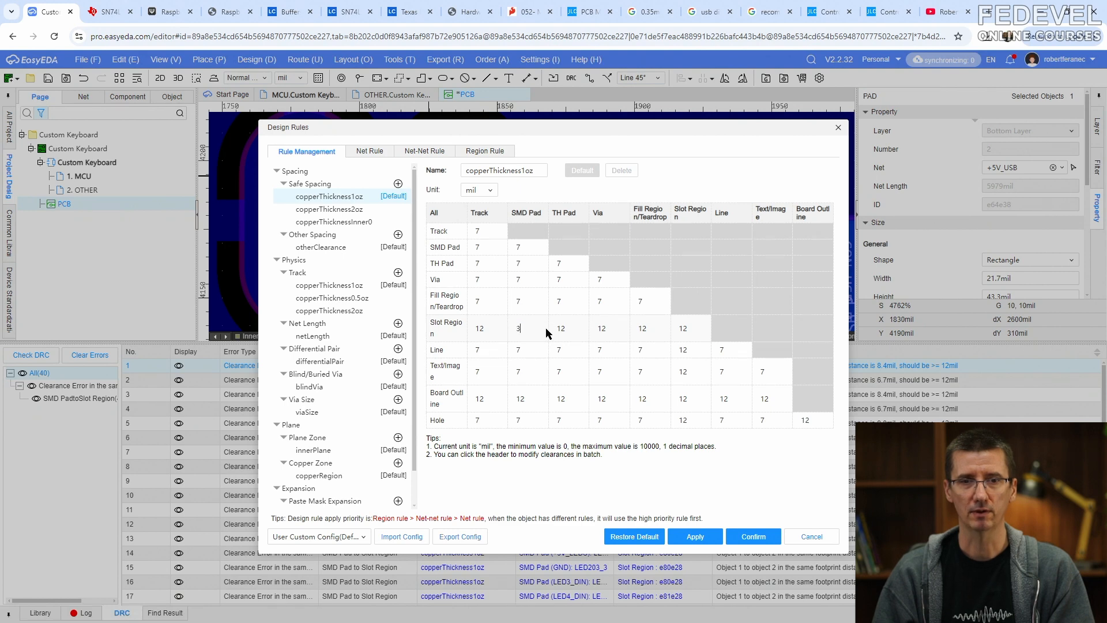
left_click(751, 537)
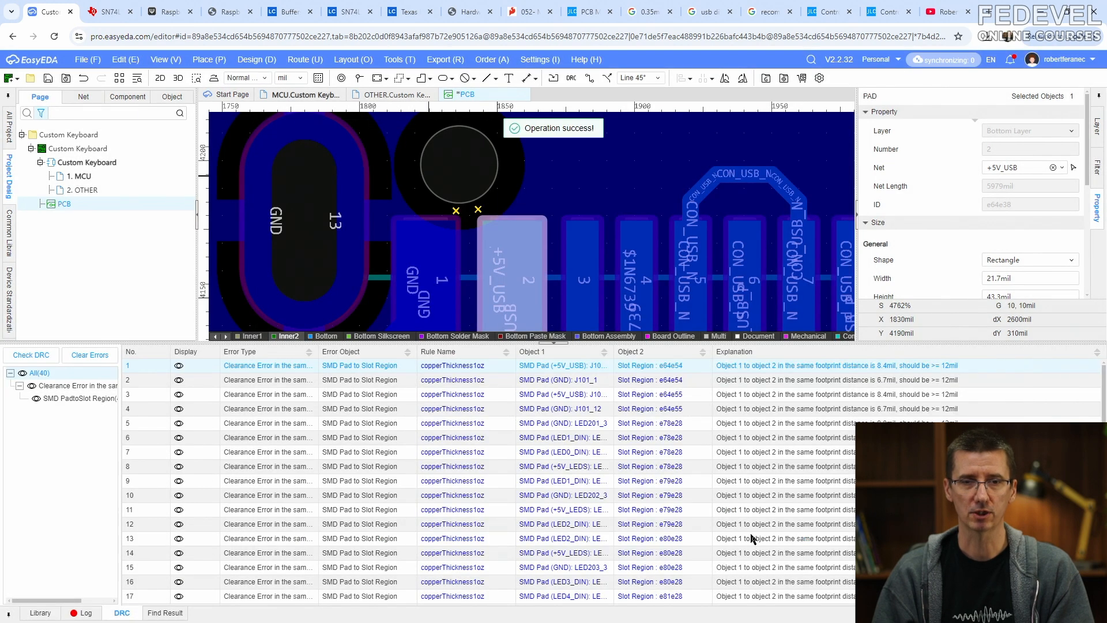
Clear the listed DRC errors and run the DRC check again
left_click(92, 356)
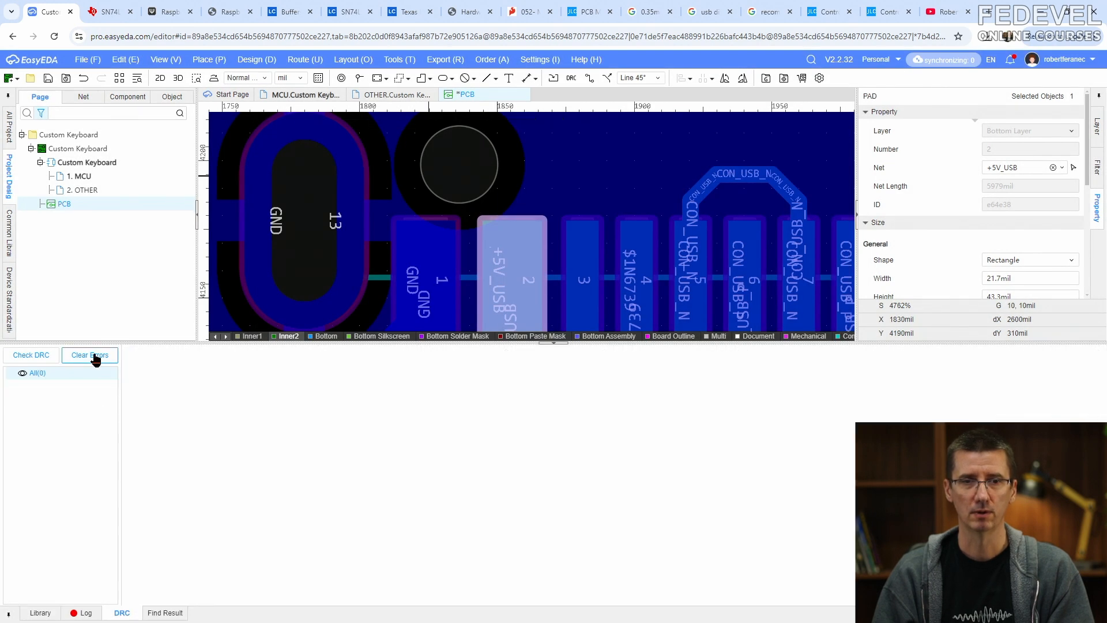
left_click(39, 358)
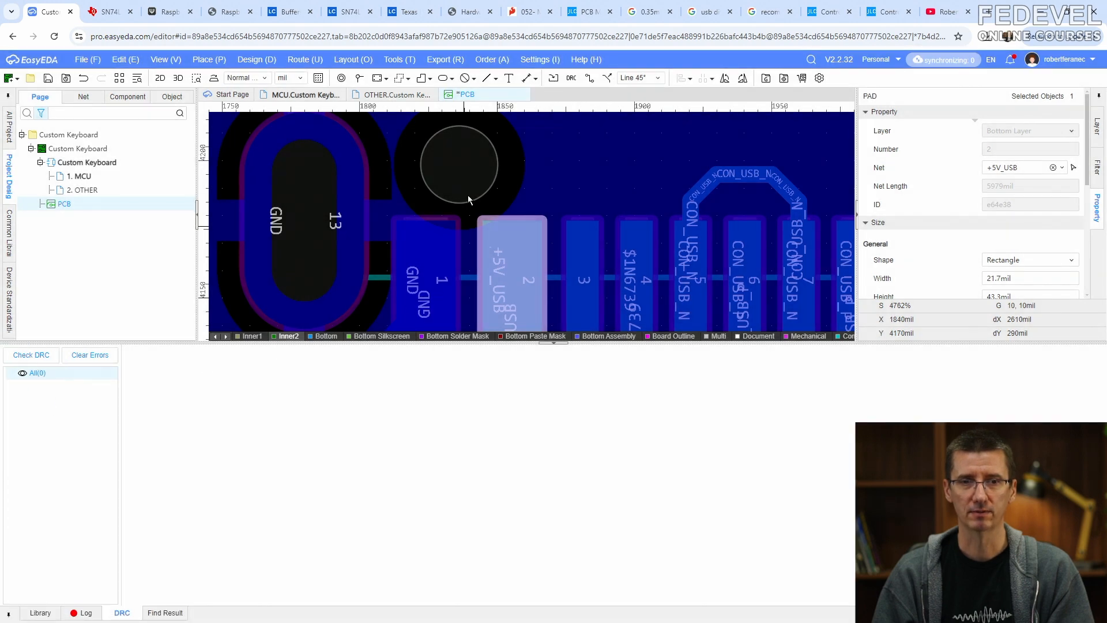
scroll(468, 195, "down", 10)
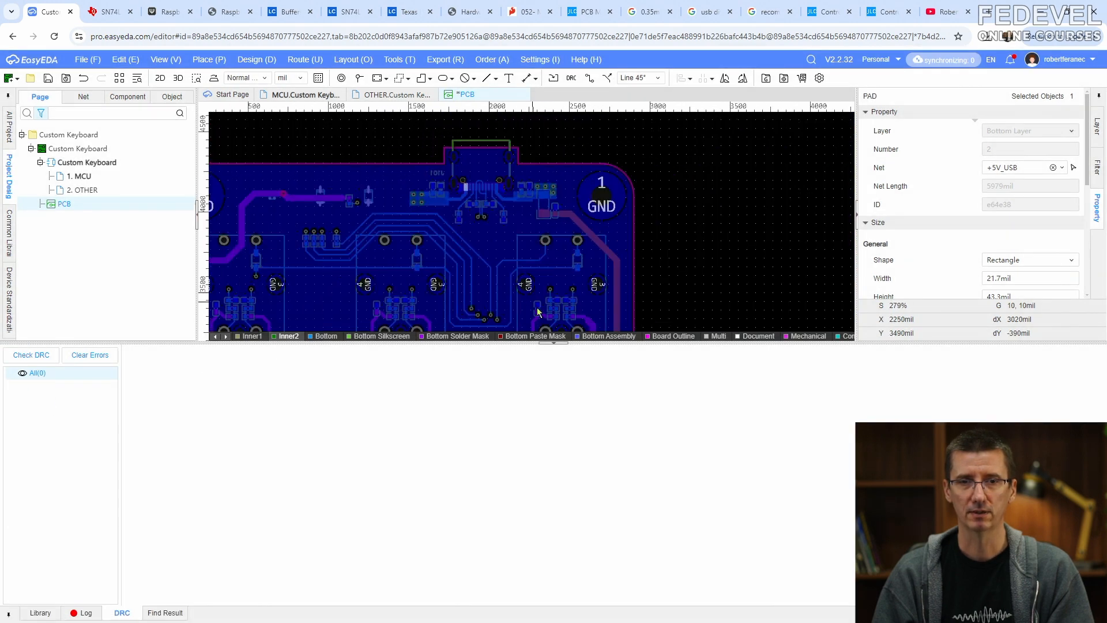
Collapse the DRC results, show all Top Side layers with the Top Layer active, and save the PCB with the whole board in view
left_click(554, 343)
left_click(1097, 125)
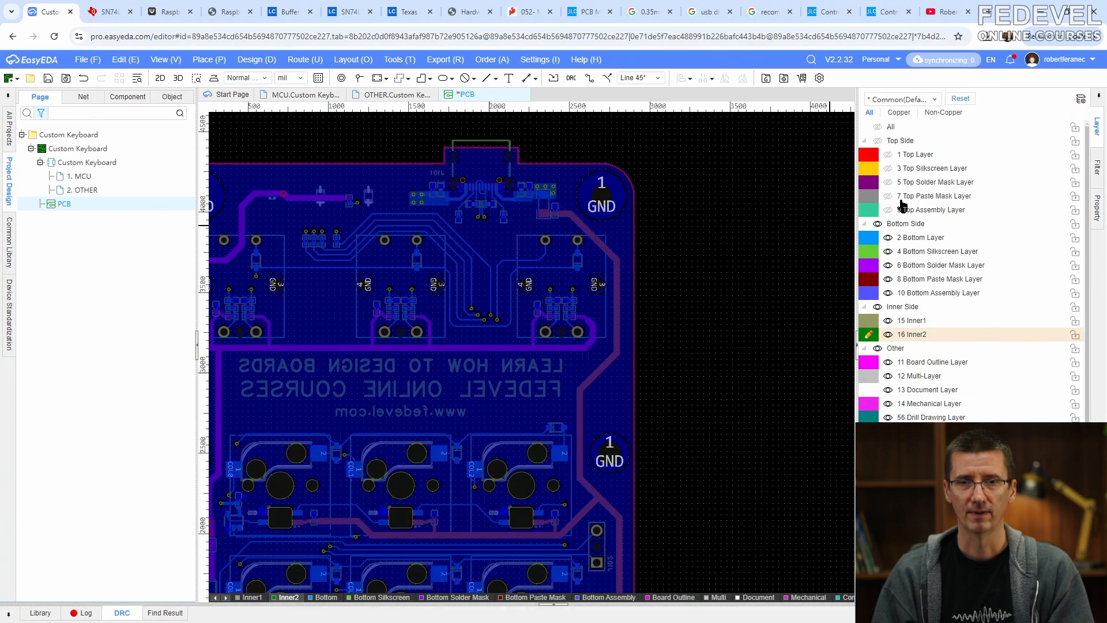
left_click(878, 141)
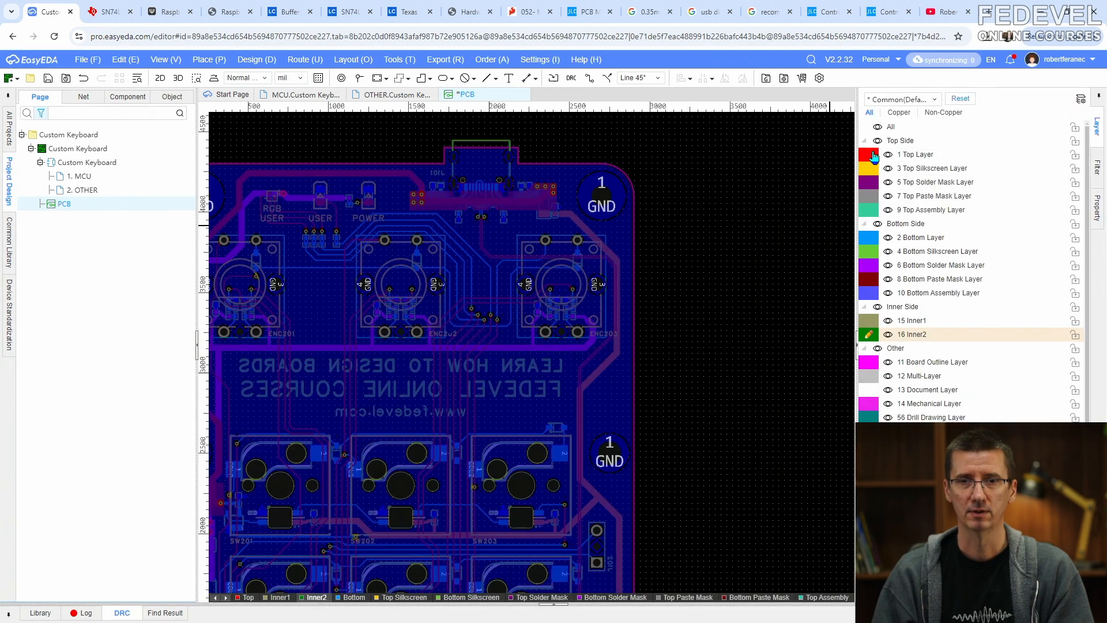
left_click(868, 154)
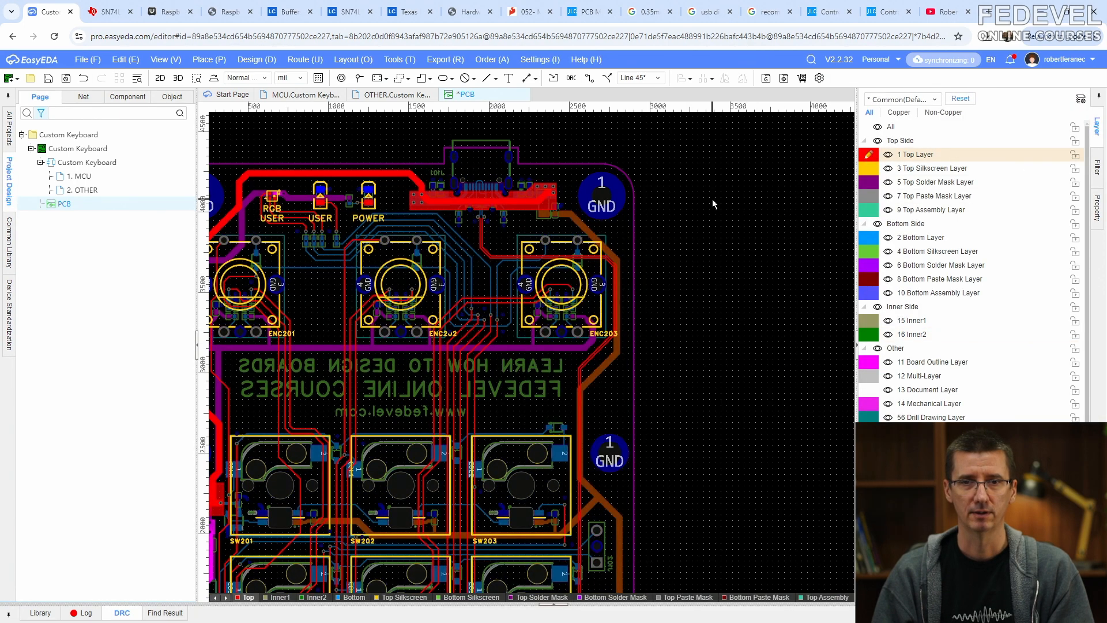
left_click(164, 60)
left_click(173, 154)
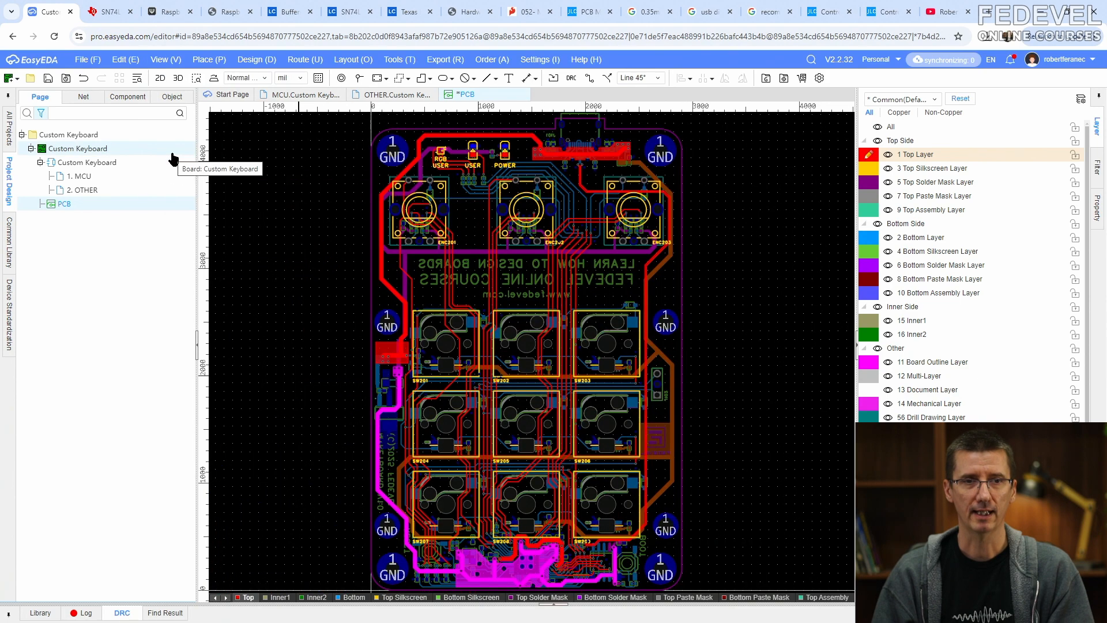
left_click(48, 78)
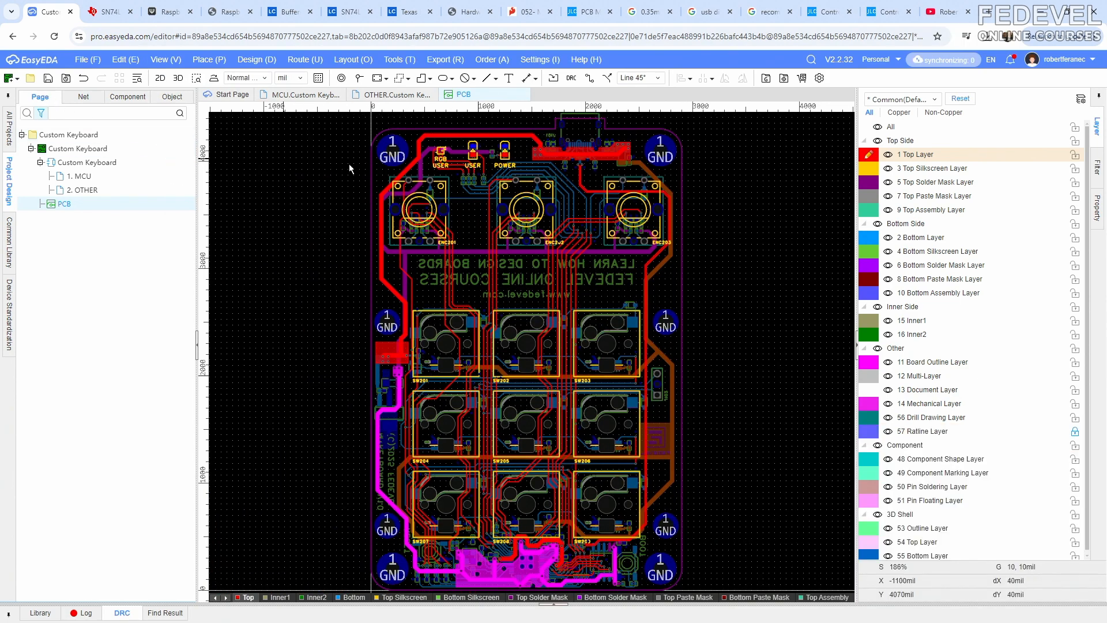
Search the web for "creative commons license chooser" in a new browser tab and open the Creative Commons License Chooser
left_click(988, 12)
left_click(886, 38)
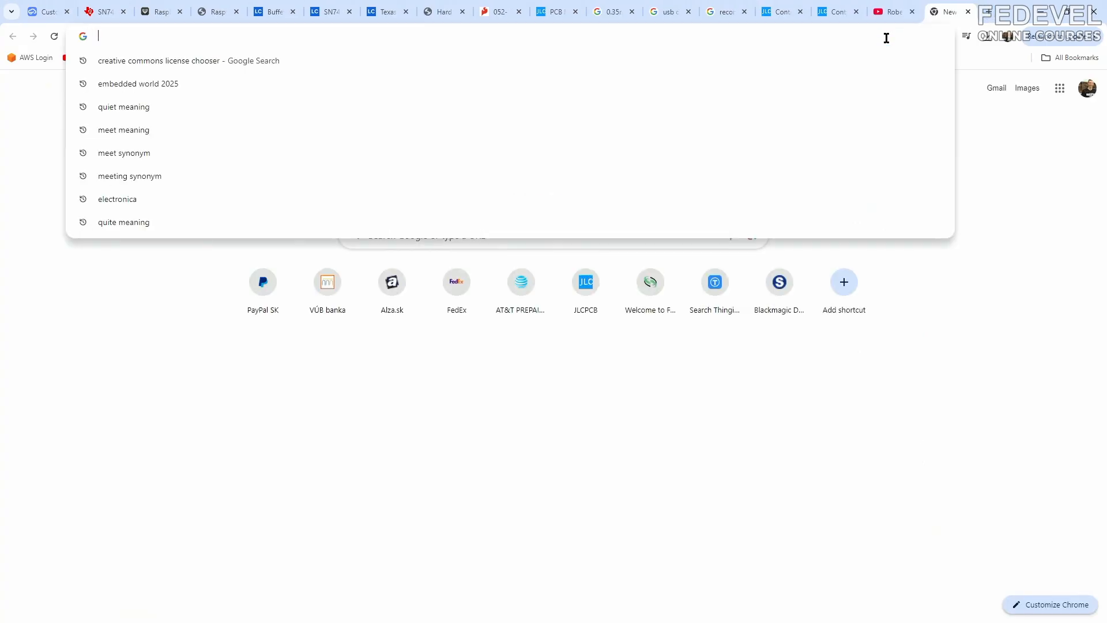
type("creative comm")
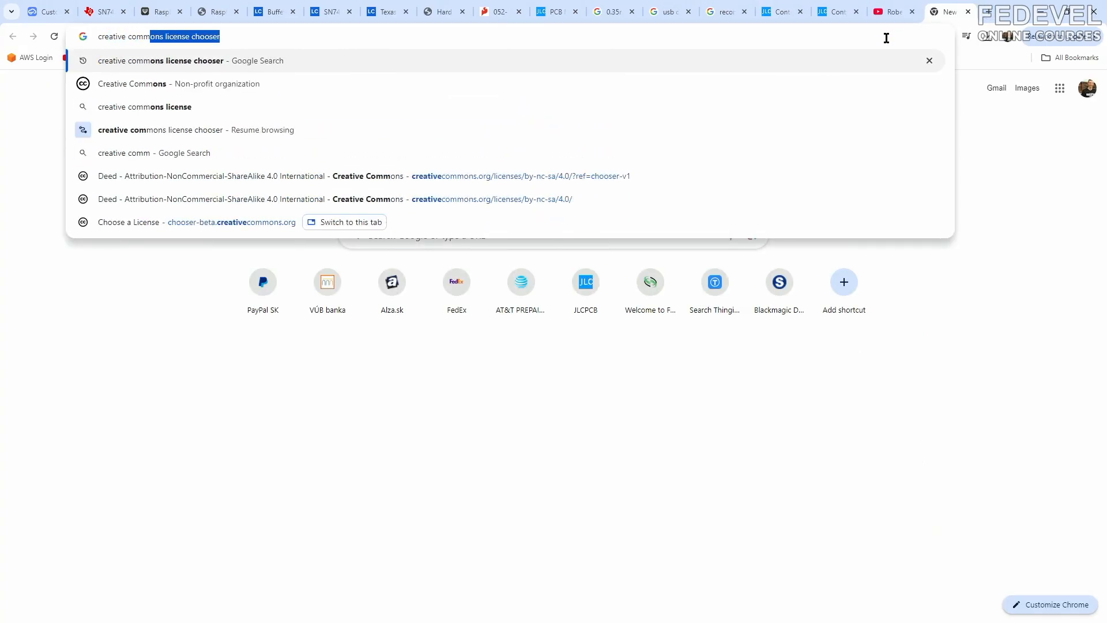
type("ons license ch")
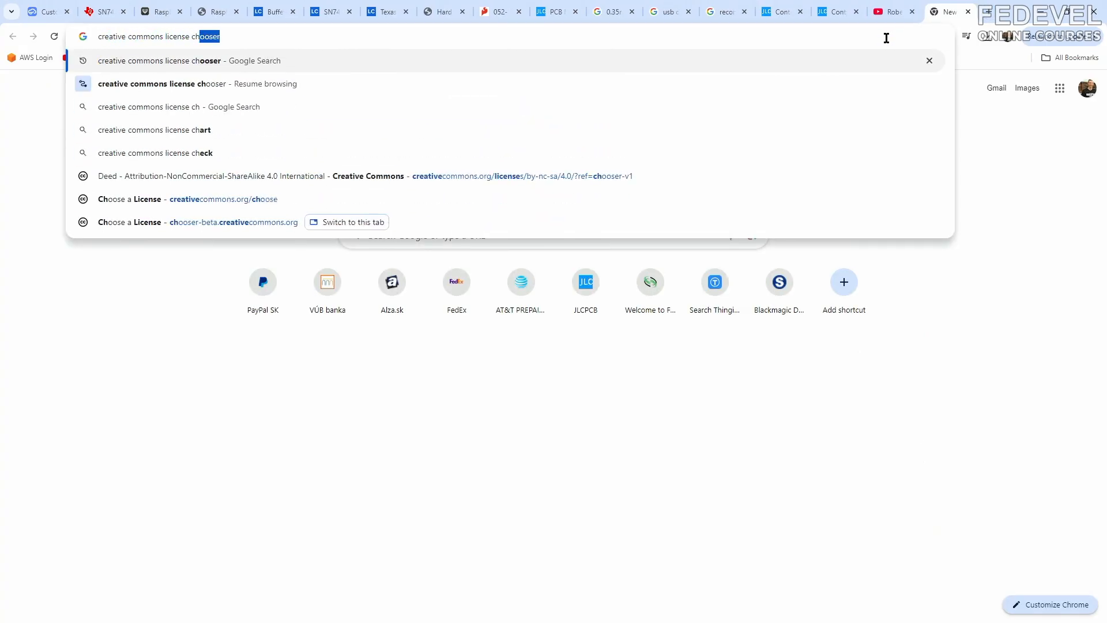
type("ooser")
key("Return")
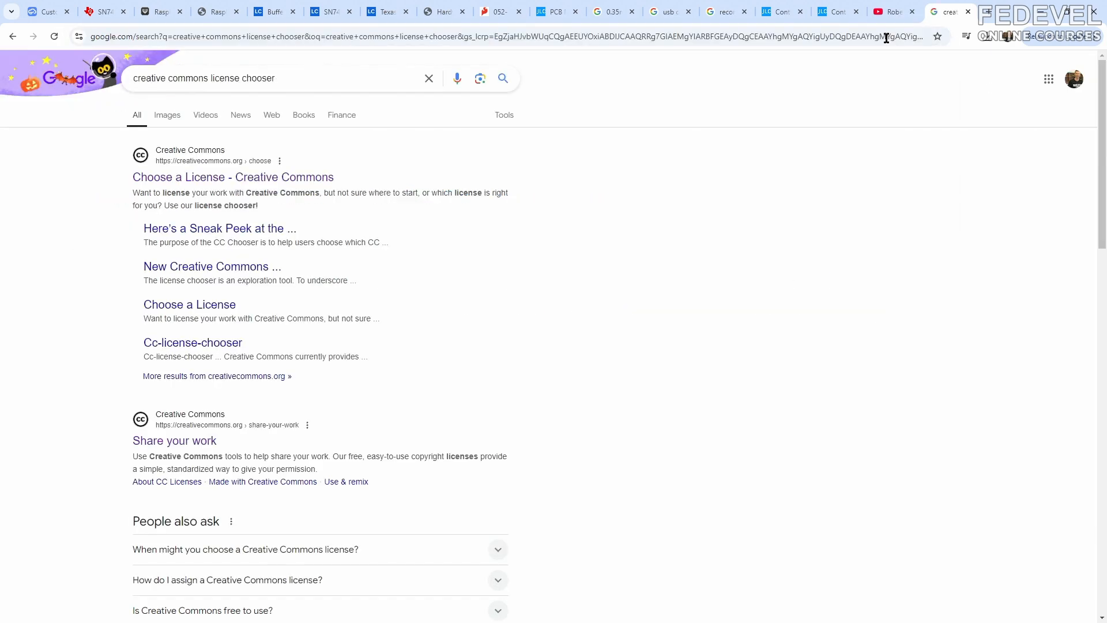
left_click(250, 178)
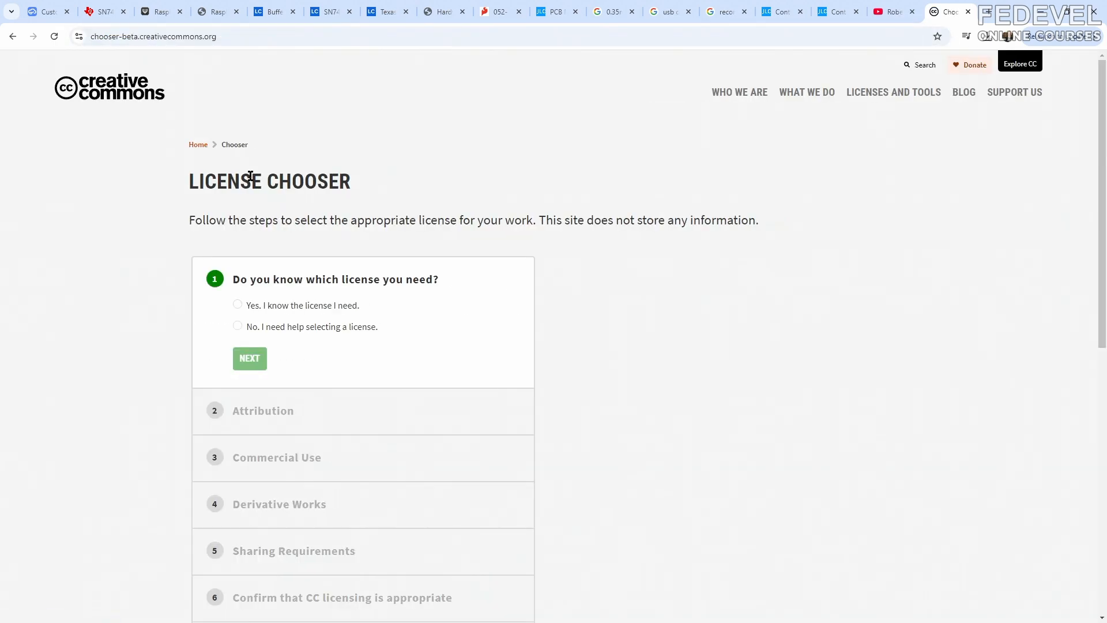
Ask the chooser for help selecting a license and require proper attribution for the work
left_click_drag(235, 284, 432, 282)
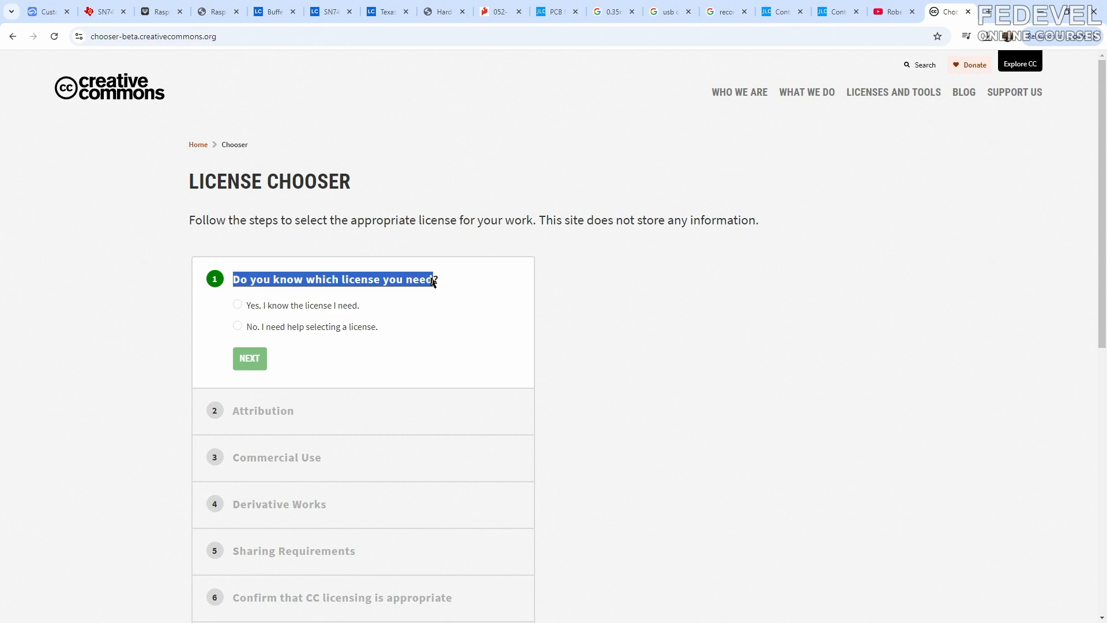
left_click(237, 326)
left_click(254, 355)
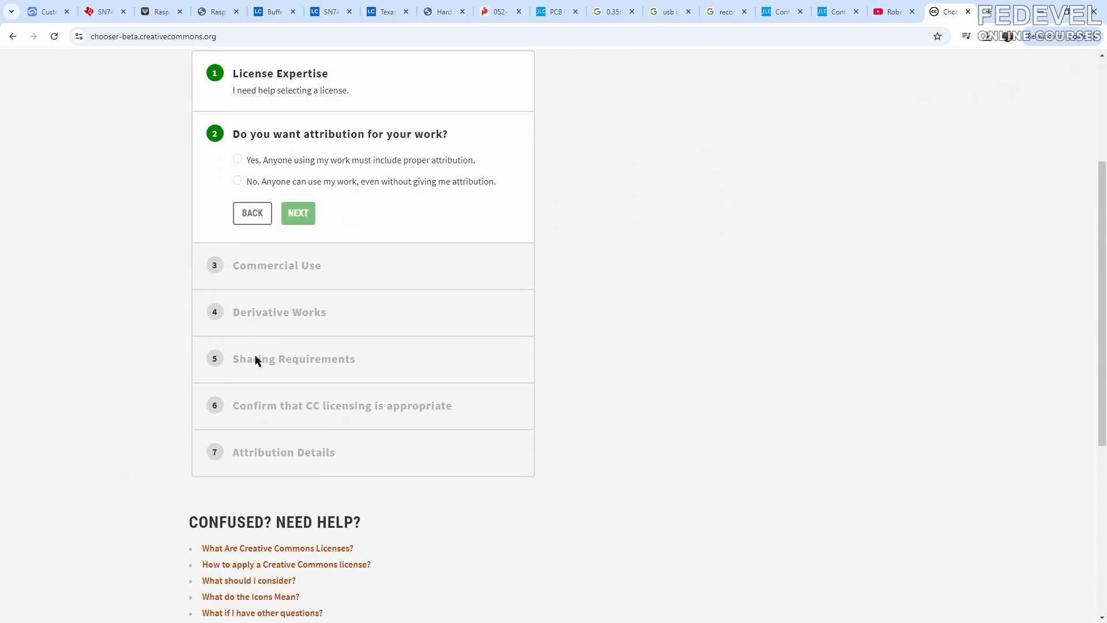
left_click(237, 159)
left_click(297, 214)
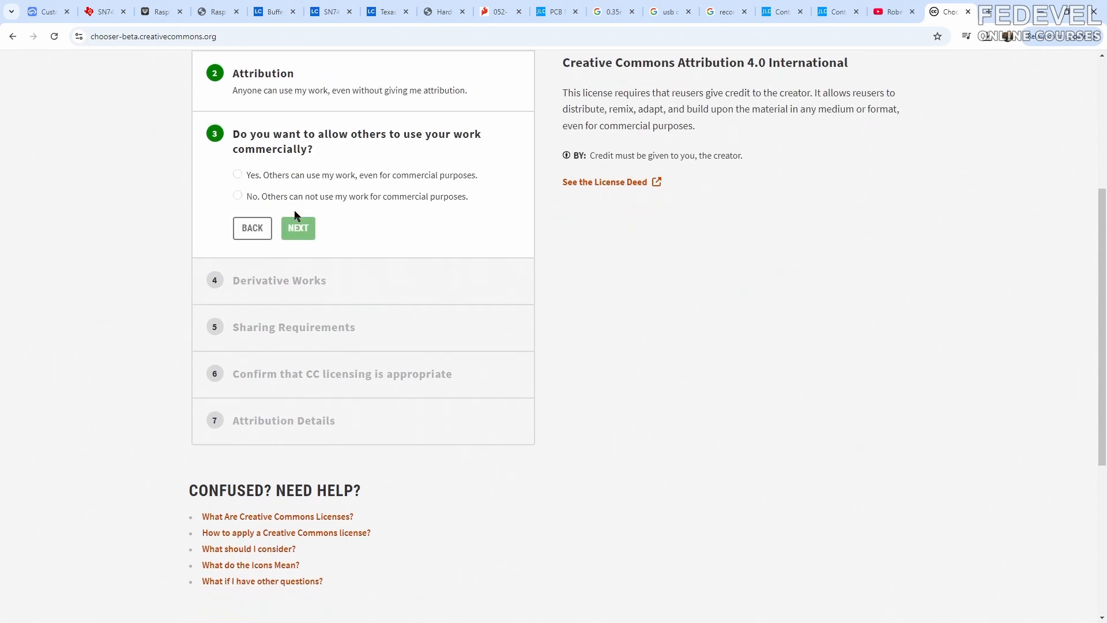
Disallow commercial use and allow adaptations only under the same CC license
left_click(238, 195)
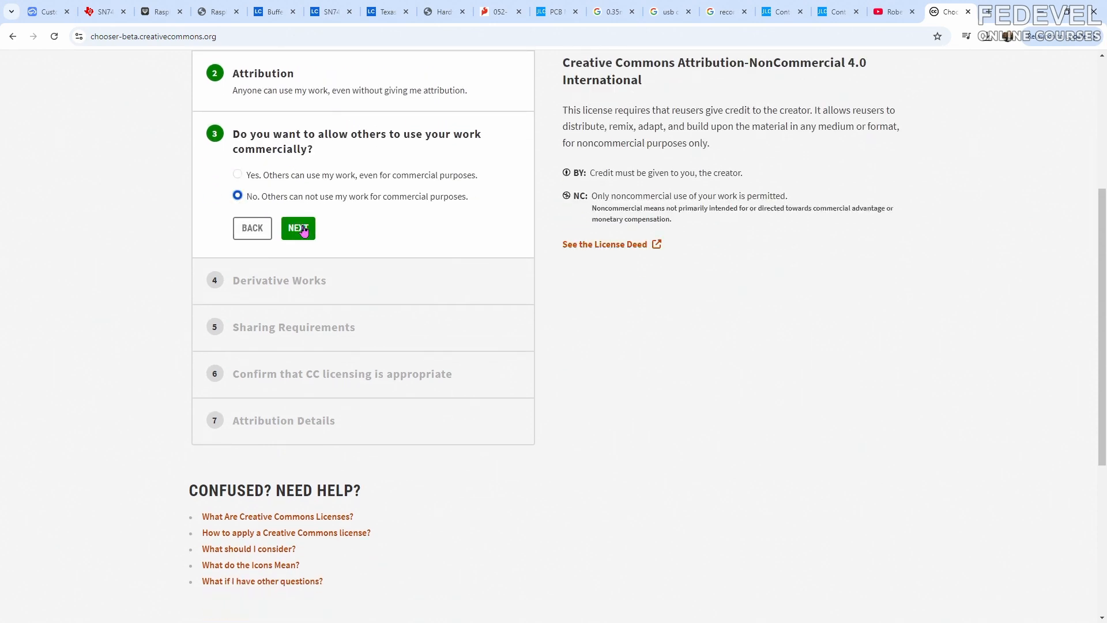
left_click(300, 227)
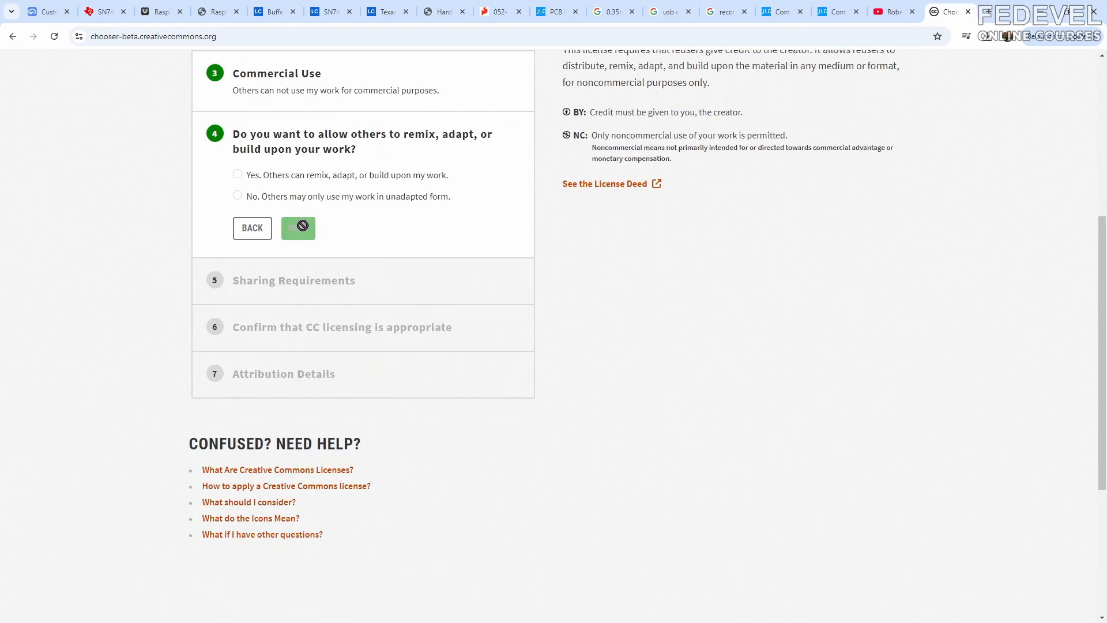
left_click(238, 175)
left_click(298, 228)
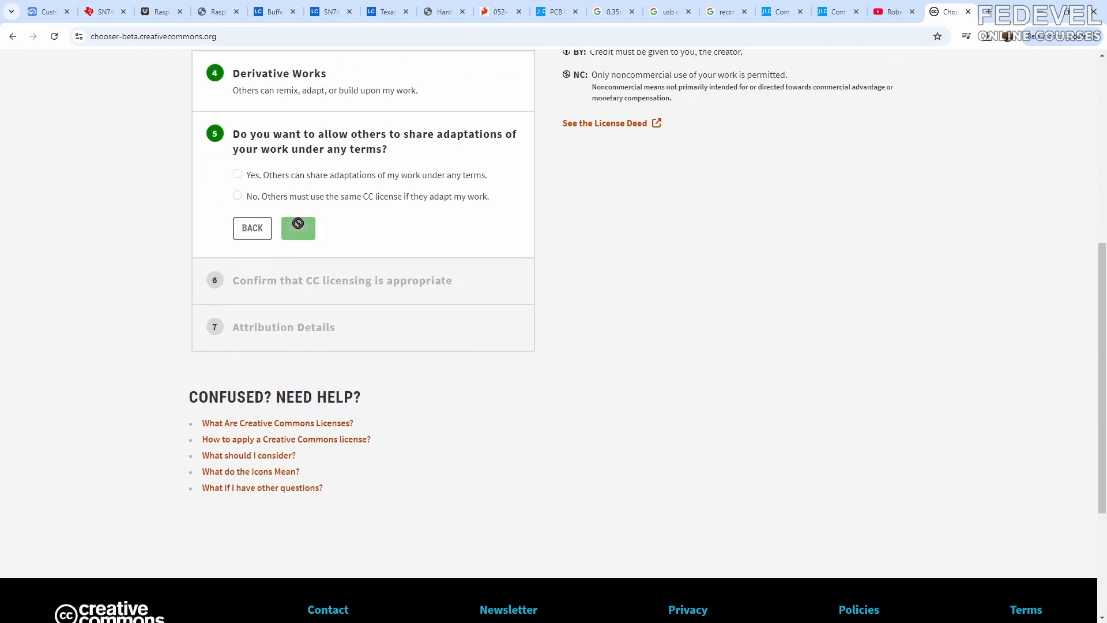
left_click(237, 195)
left_click(298, 227)
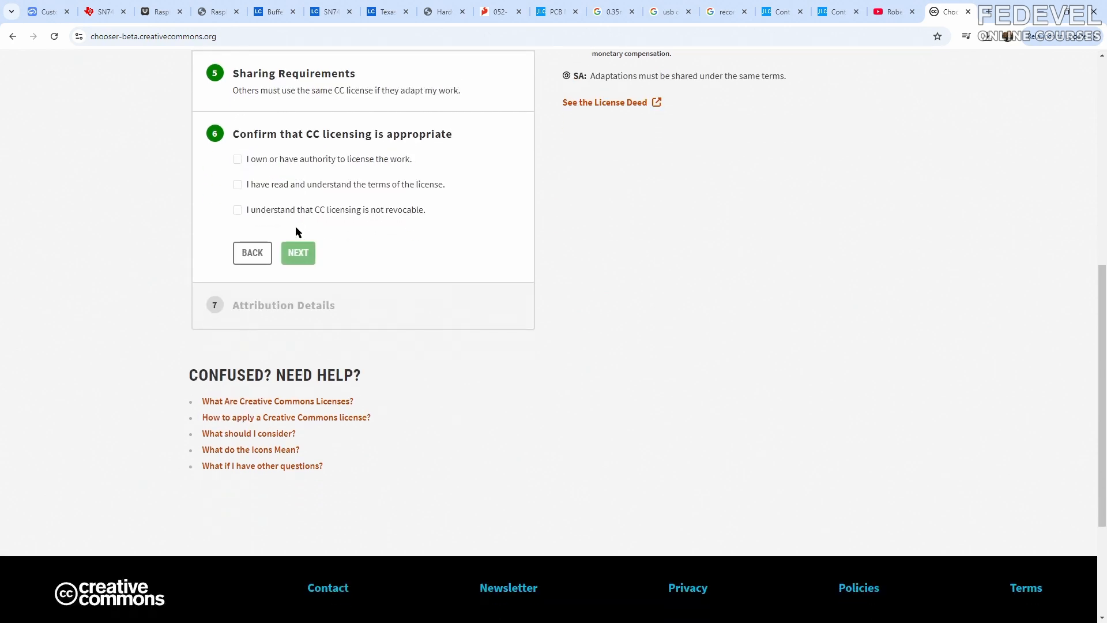
Confirm all three CC licensing statements on authority, license terms and non-revocability, and continue to the attribution details
left_click(237, 159)
left_click(237, 184)
left_click(237, 210)
left_click(296, 255)
Fill in the attribution details with title "Custom Keyboard", creator FEDEVEL and creation year 2025, and finish the form
left_click(339, 226)
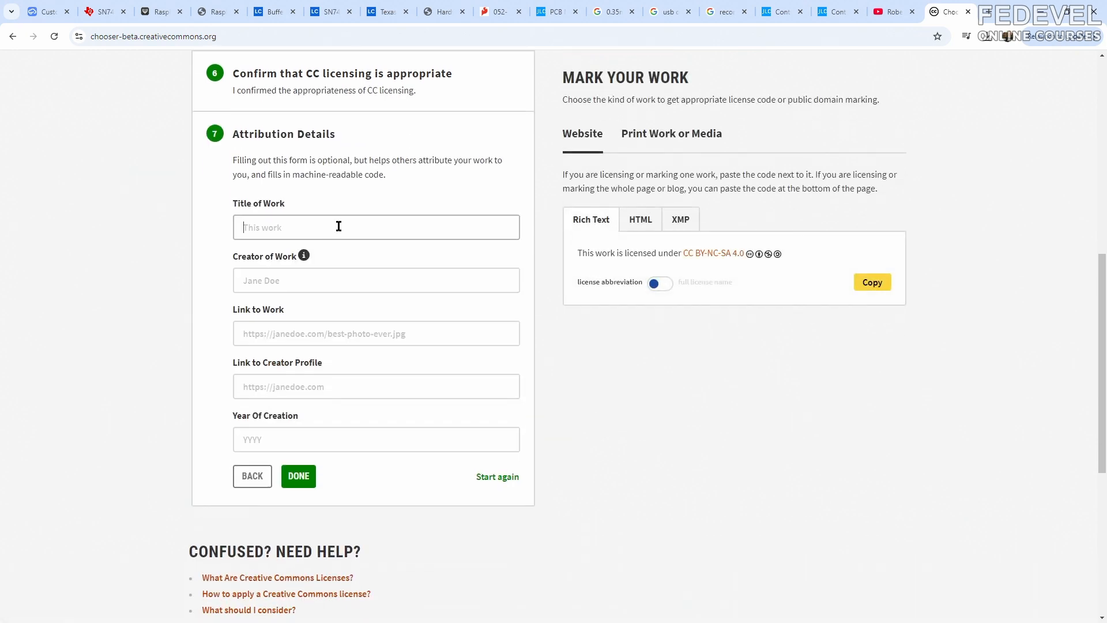
type("Custom")
type("Keyboard")
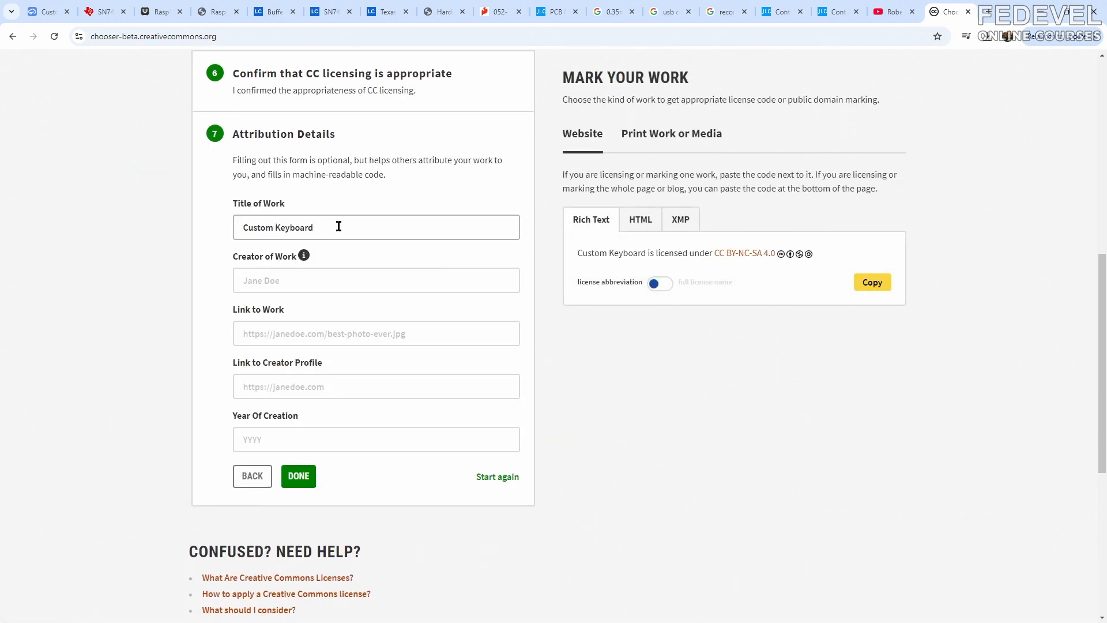
left_click(348, 280)
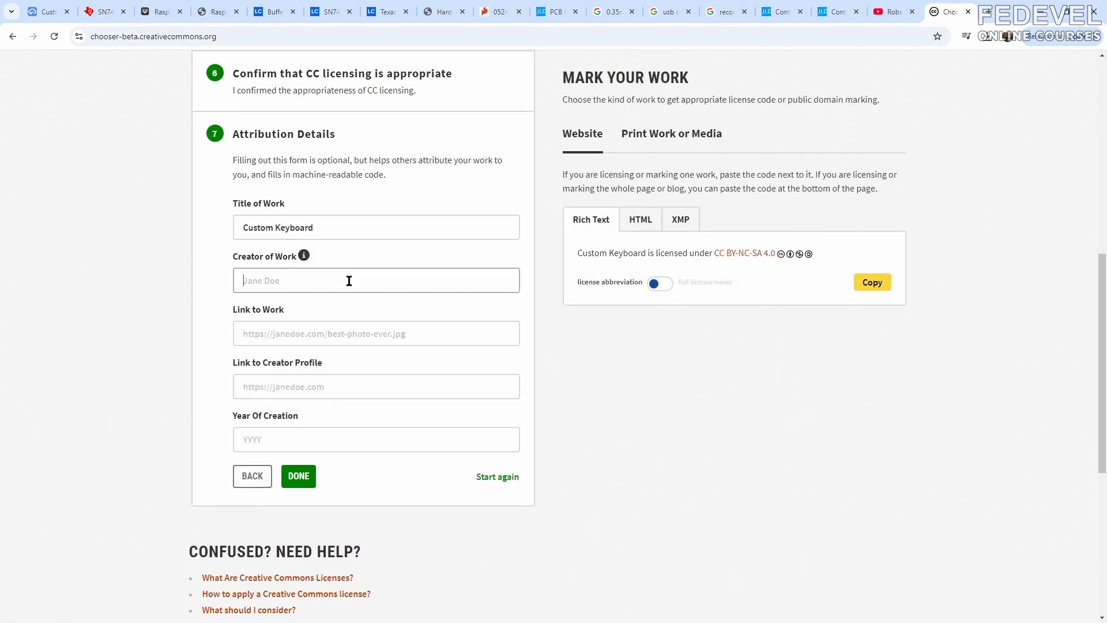
type("FEDEVEL")
left_click(336, 432)
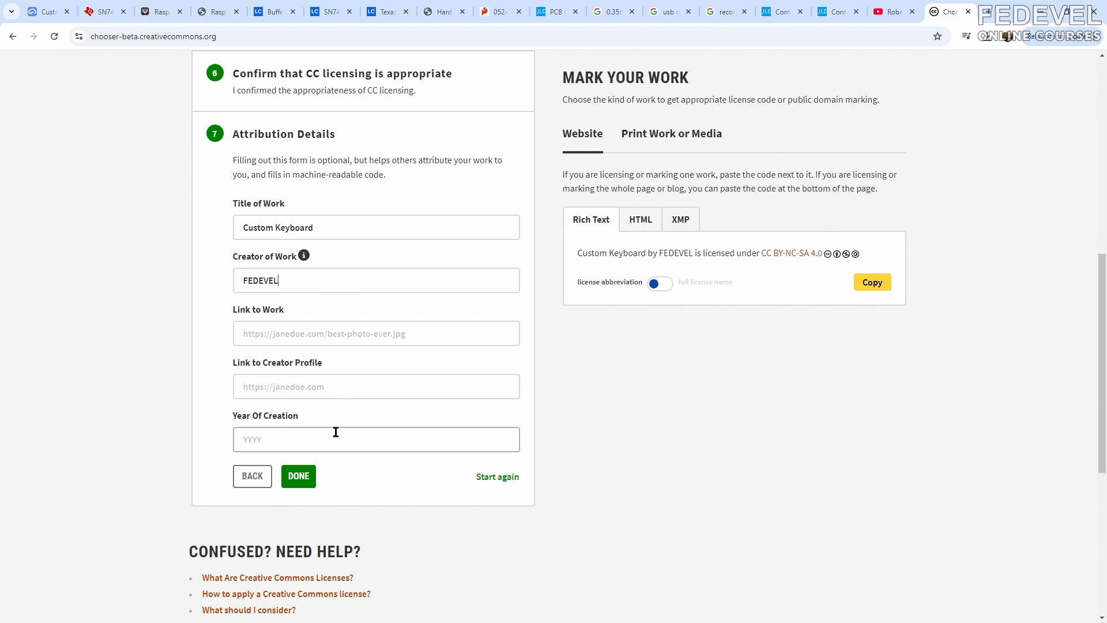
type("2025")
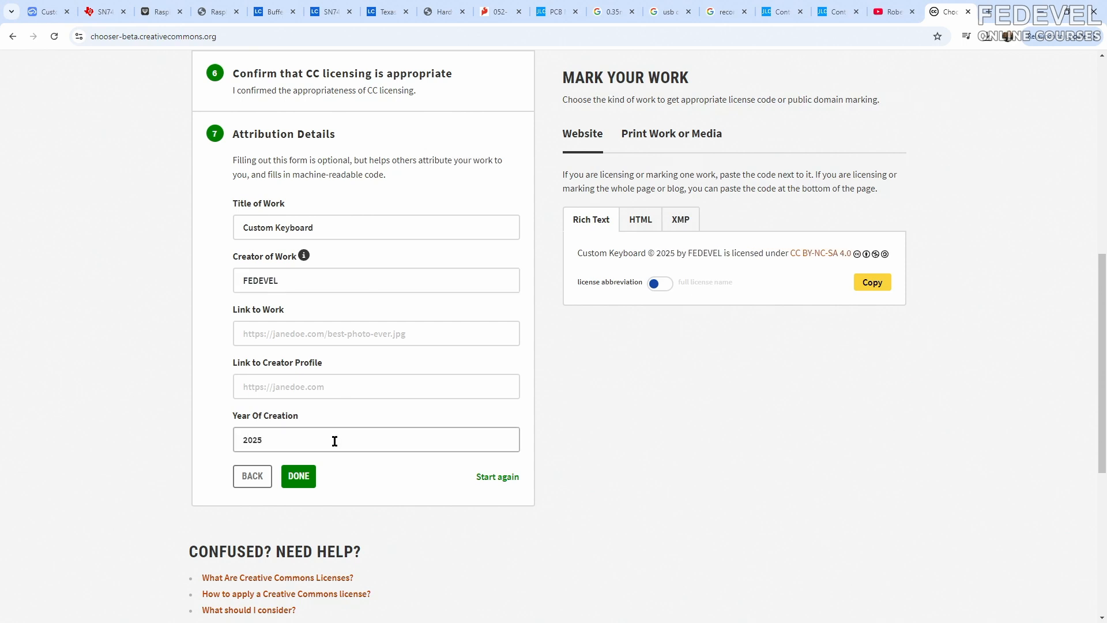
left_click(306, 475)
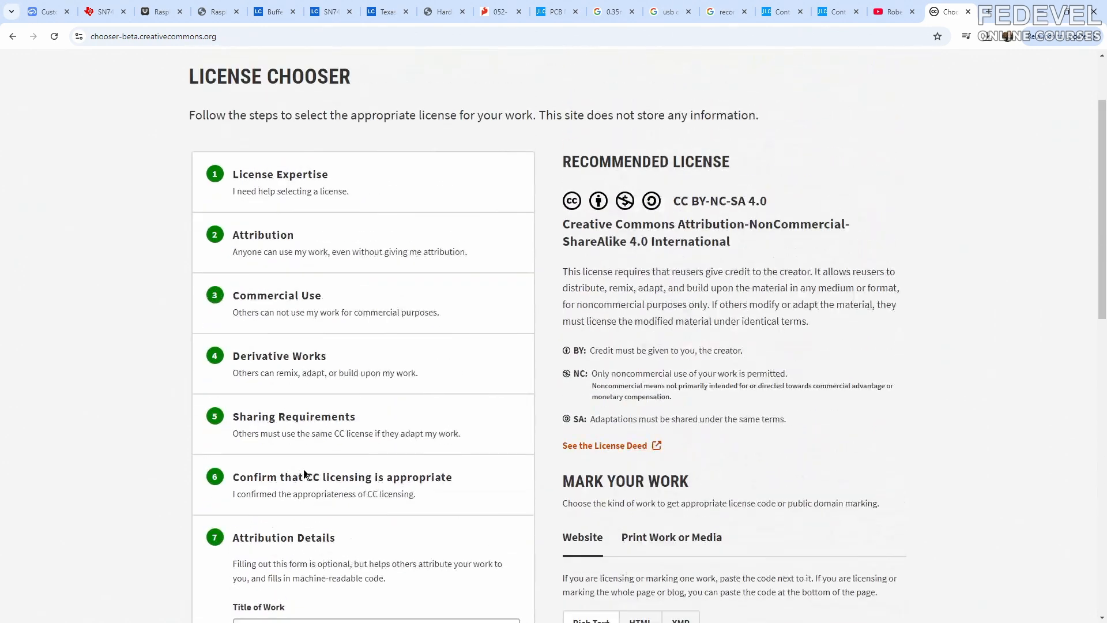
Review the recommended license's description and its BY, NC and SA conditions
left_click_drag(562, 162, 736, 162)
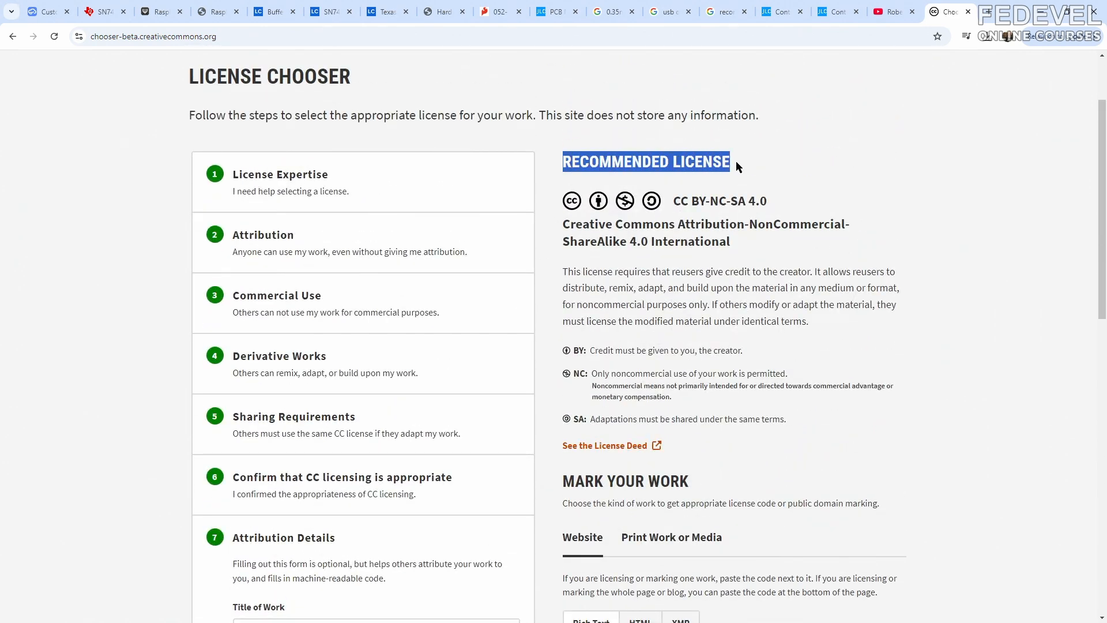
scroll(737, 162, "down", 1)
left_click_drag(563, 213, 815, 266)
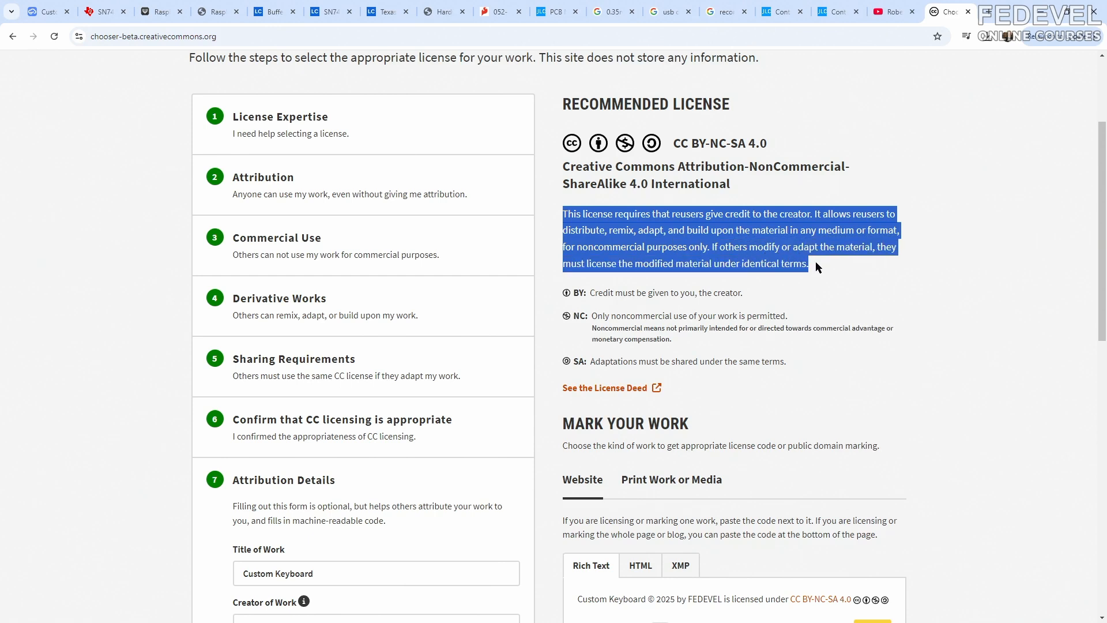
scroll(815, 266, "down", 1)
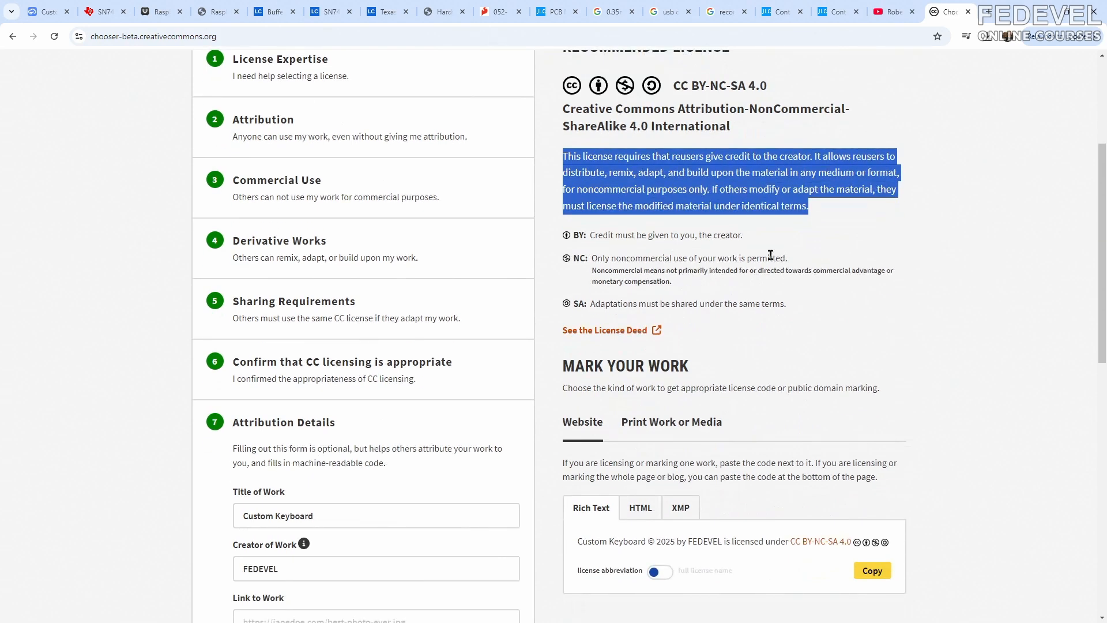
left_click_drag(591, 235, 752, 236)
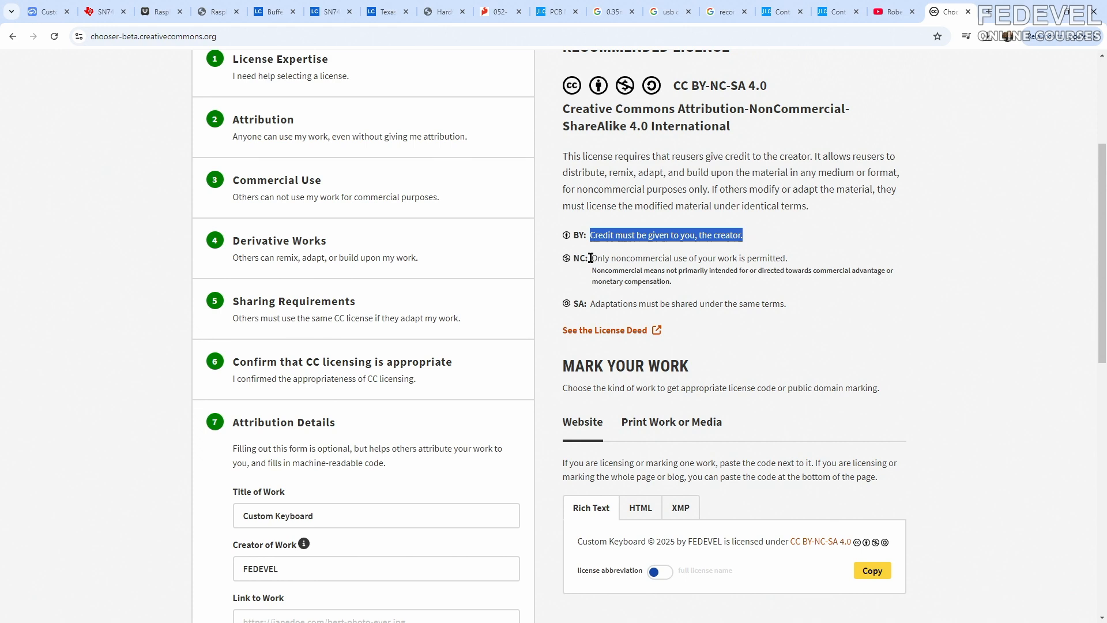
left_click_drag(591, 258, 792, 261)
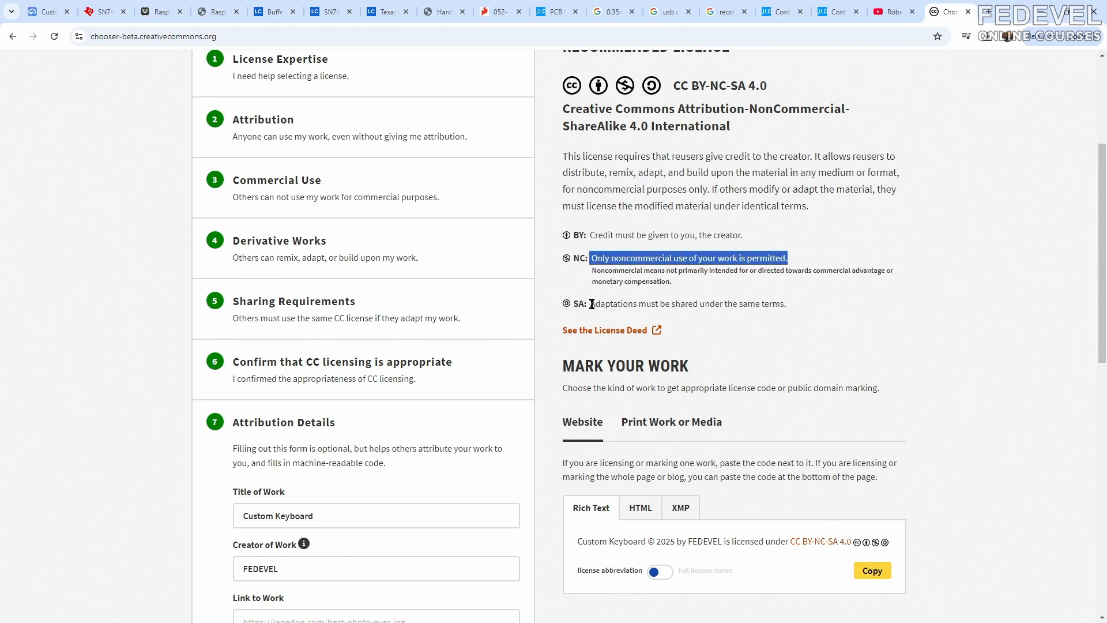
left_click_drag(590, 304, 790, 308)
Switch the rich-text license notice to the full license name and open its linked deed in a new browser tab
scroll(791, 303, "down", 2)
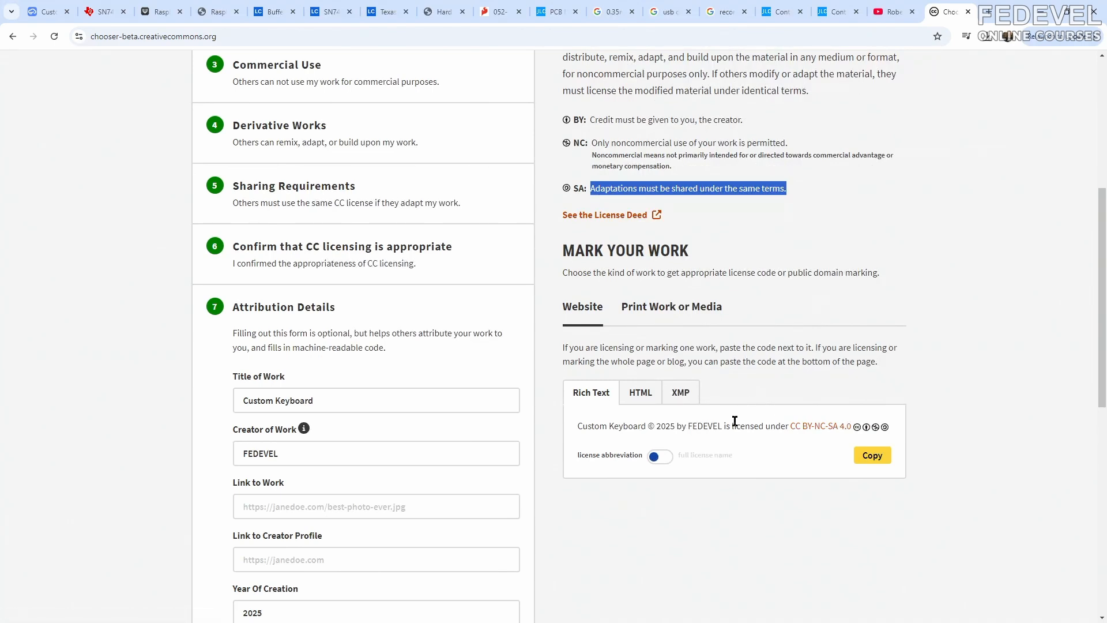
left_click(662, 456)
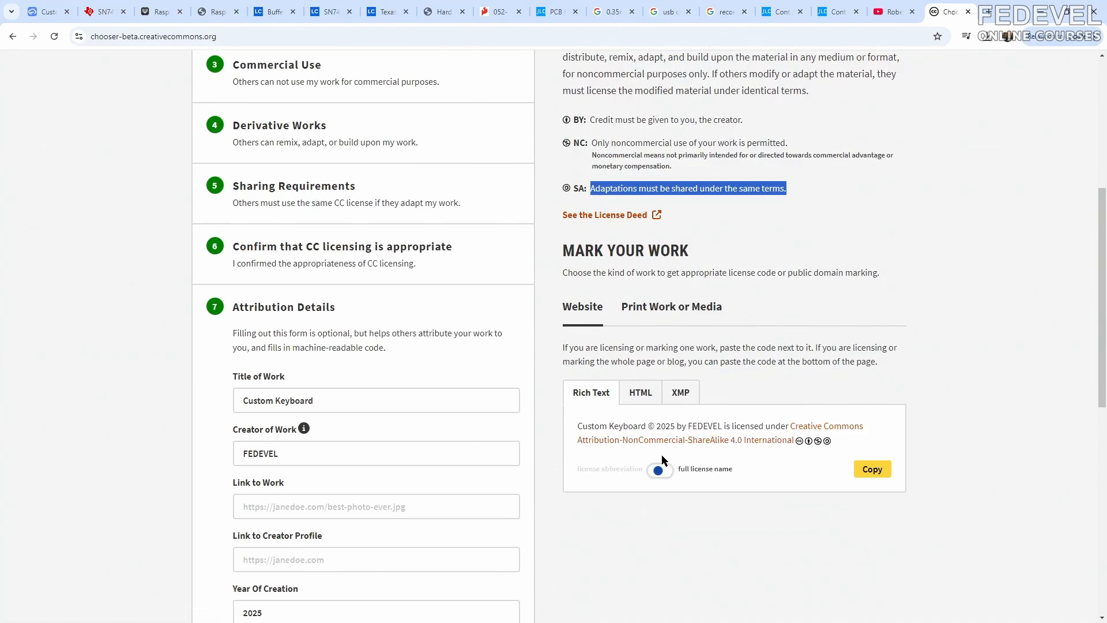
right_click(700, 441)
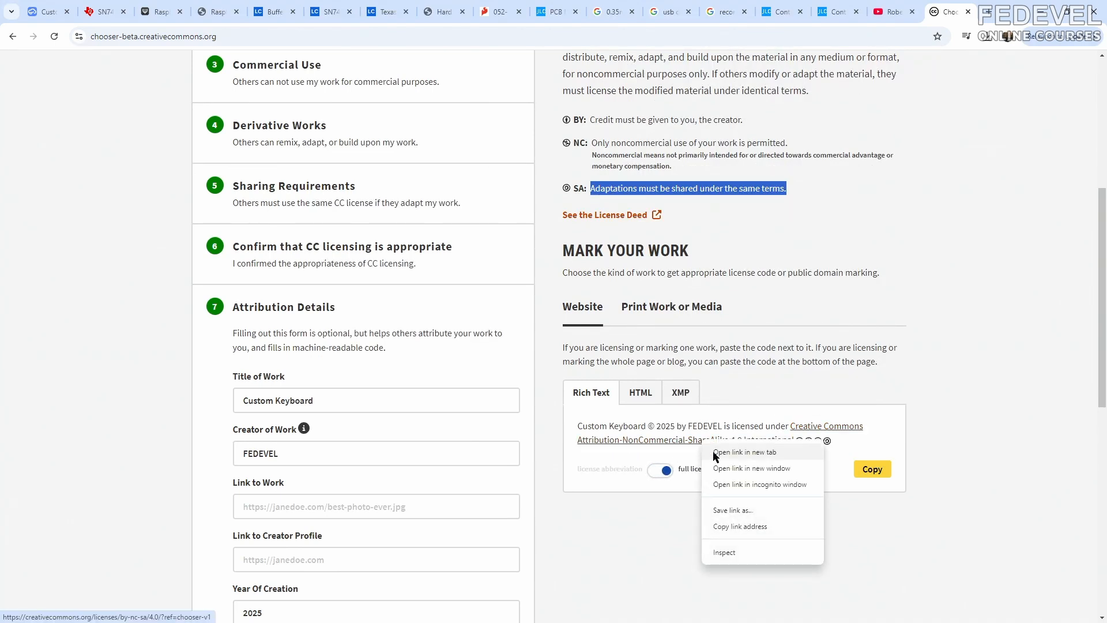
left_click(714, 455)
left_click(939, 14)
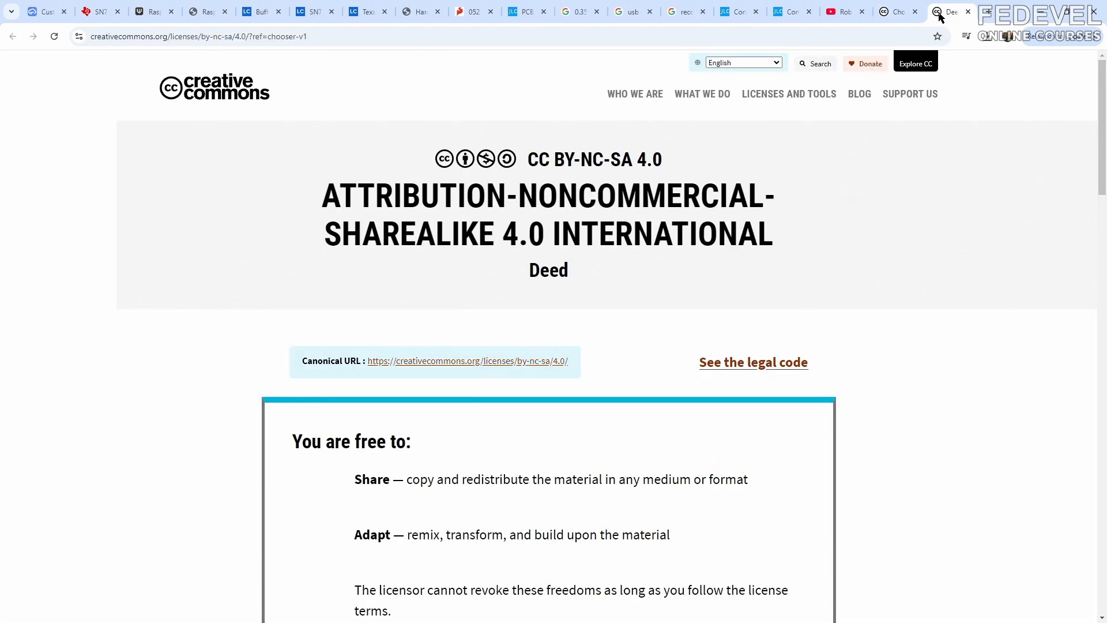
Read through the deed's freedoms and terms, and copy the rich-text license notice from the License Chooser
scroll(625, 239, "down", 4)
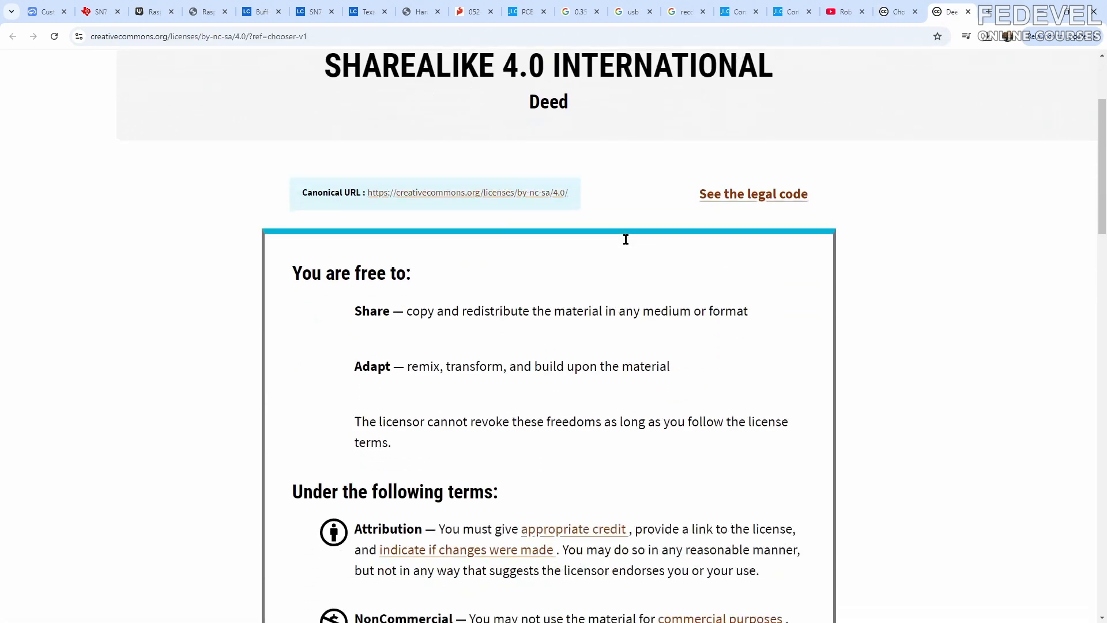
scroll(625, 239, "down", 2)
scroll(626, 239, "down", 2)
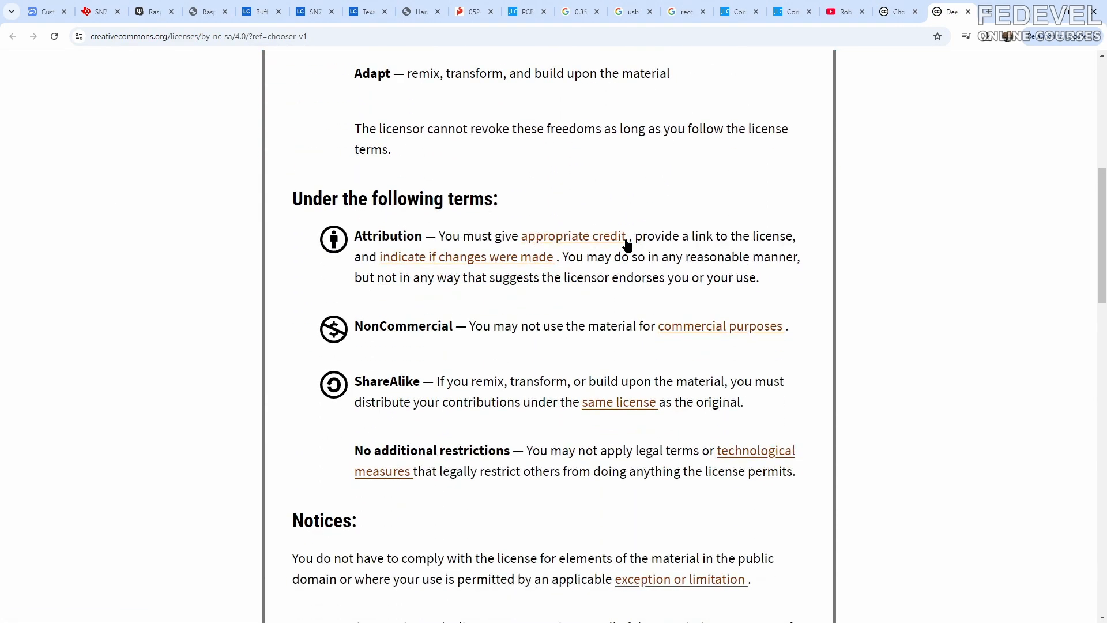
left_click(895, 14)
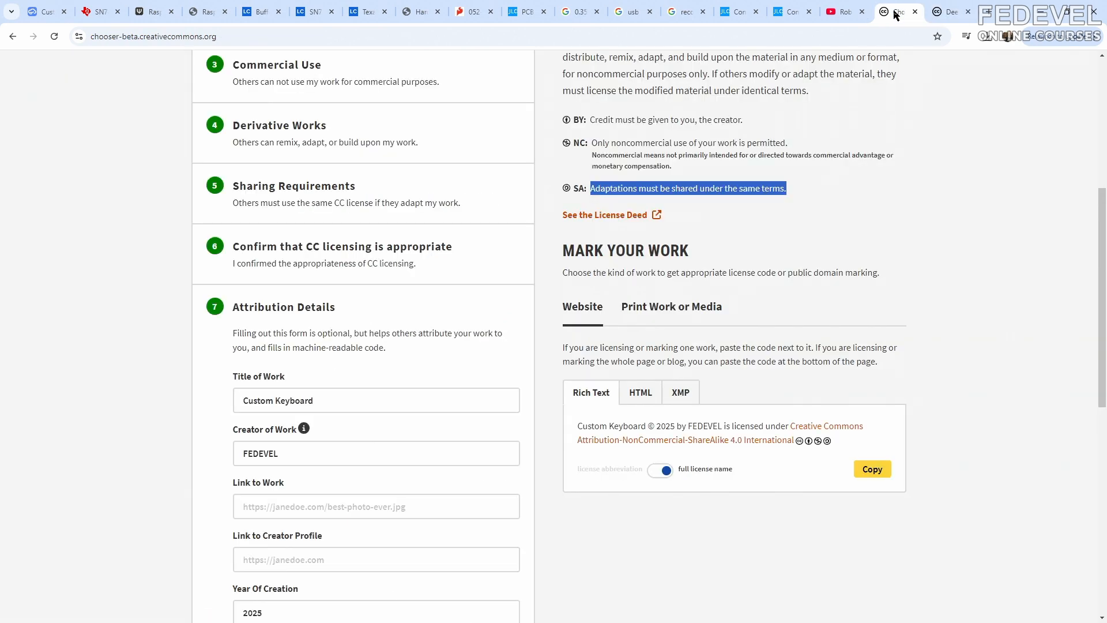
left_click(870, 470)
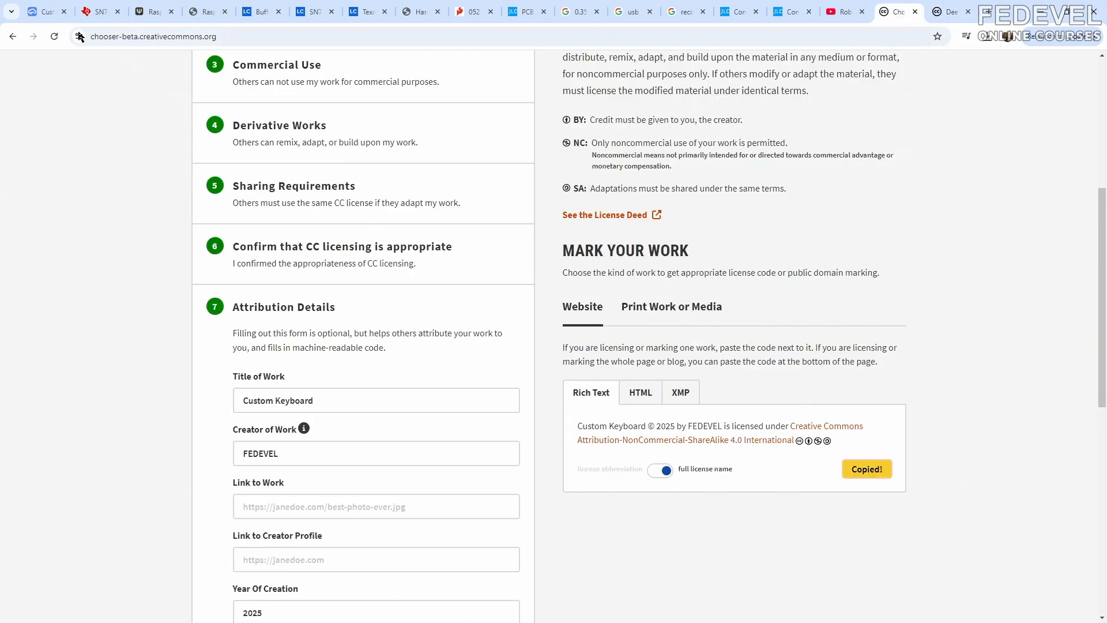
Switch to the EasyEDA PCB and paste the copied license notice as the content of a new text on the Document Layer
left_click(46, 14)
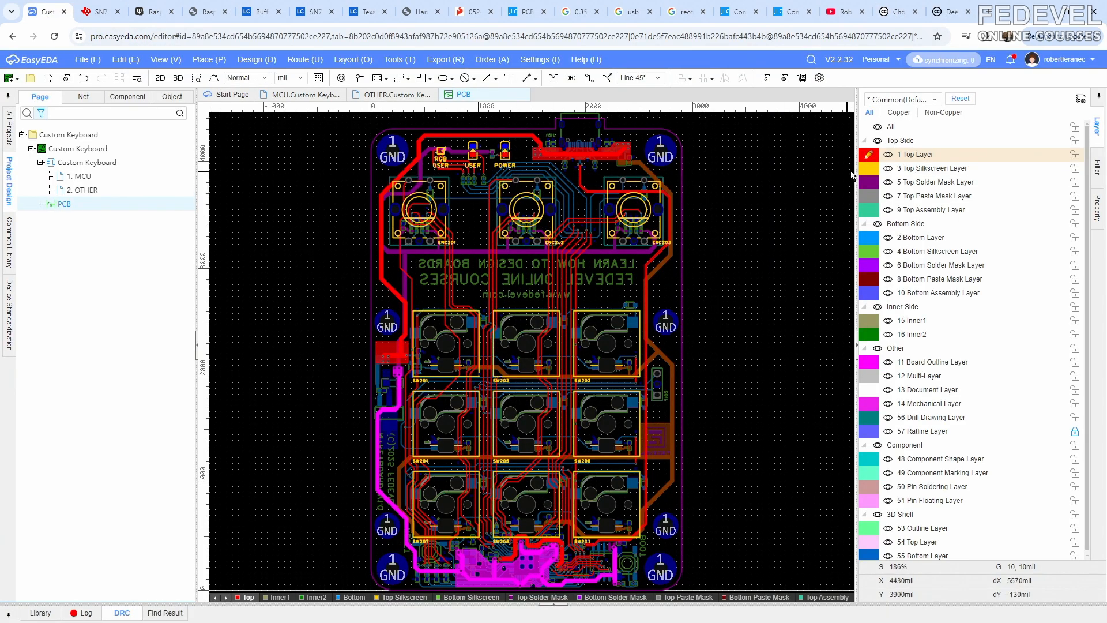
left_click(868, 392)
left_click(209, 60)
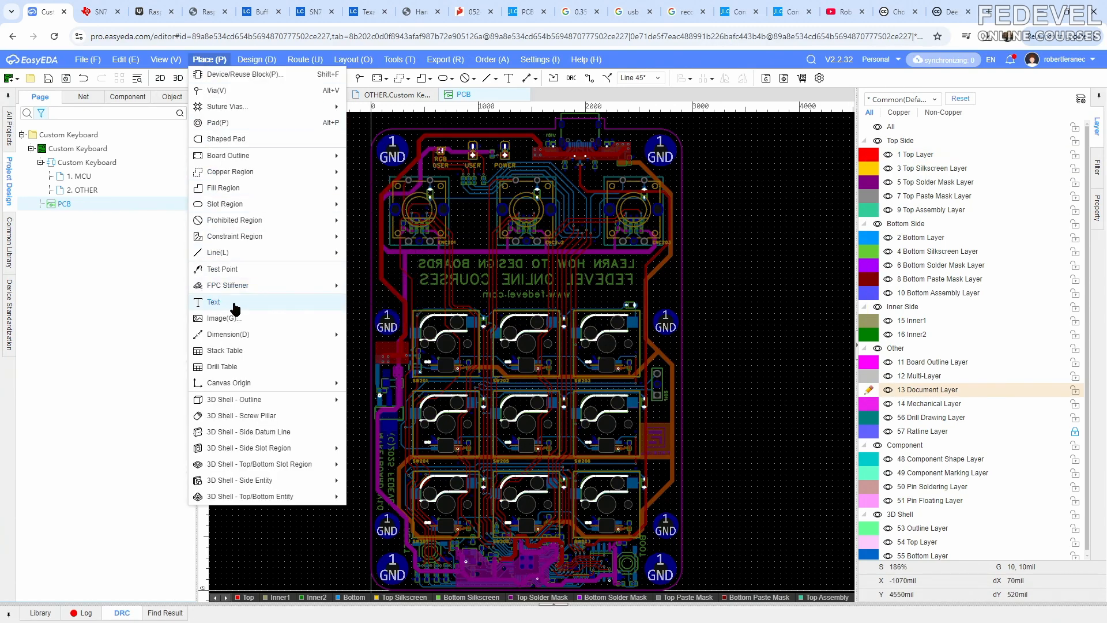
left_click(213, 302)
right_click(544, 288)
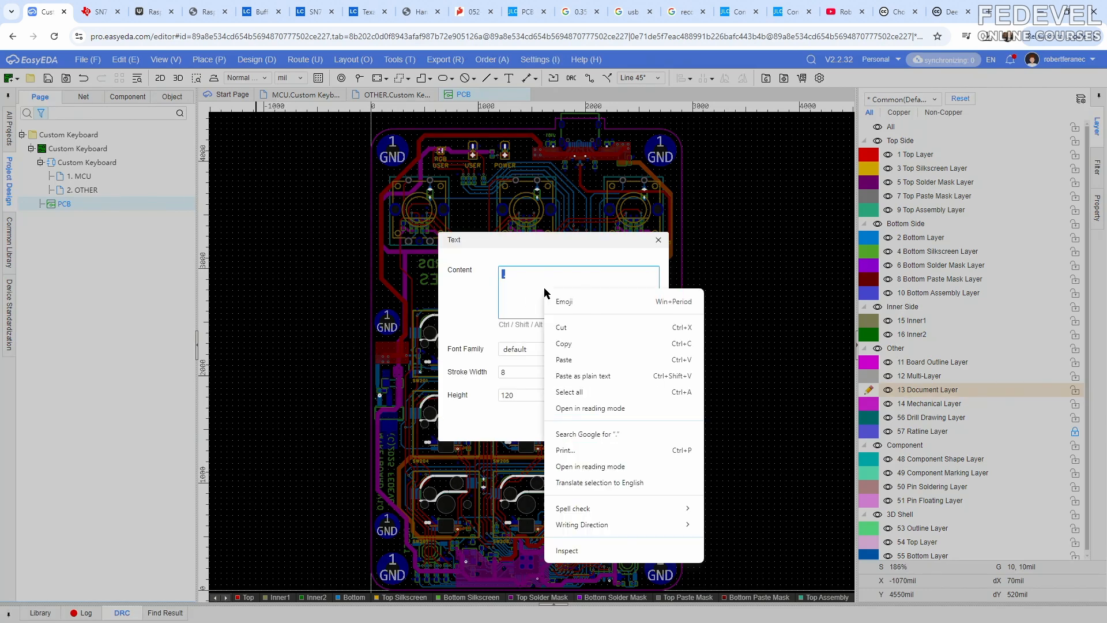
left_click(569, 357)
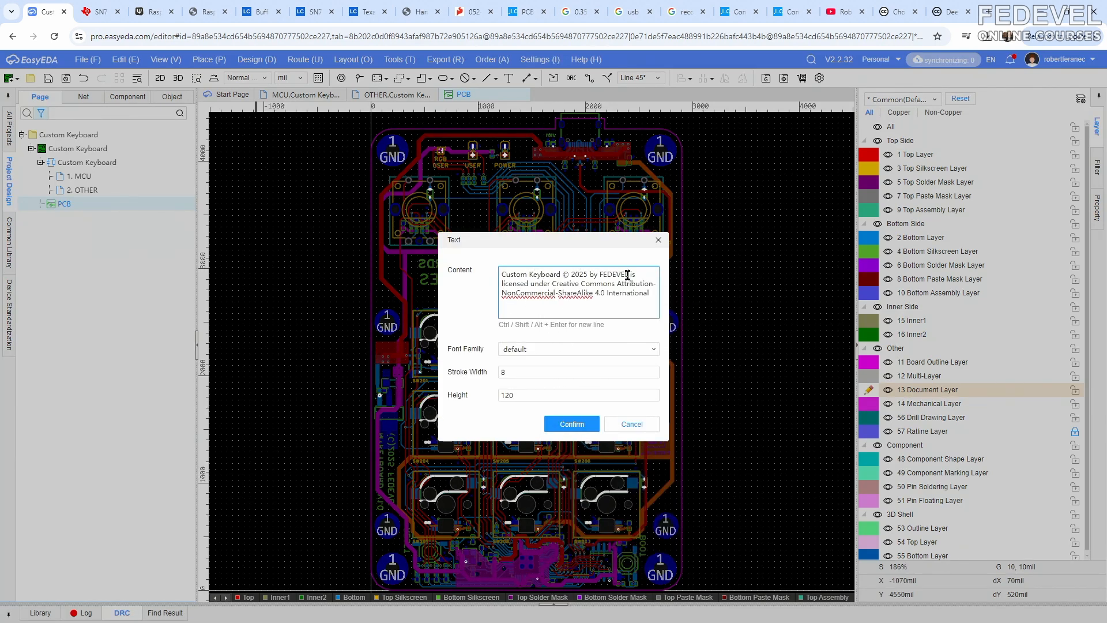
Break the license notice into separate lines after "FEDEVEL" and after "Creative Commons"
key("shift+Return")
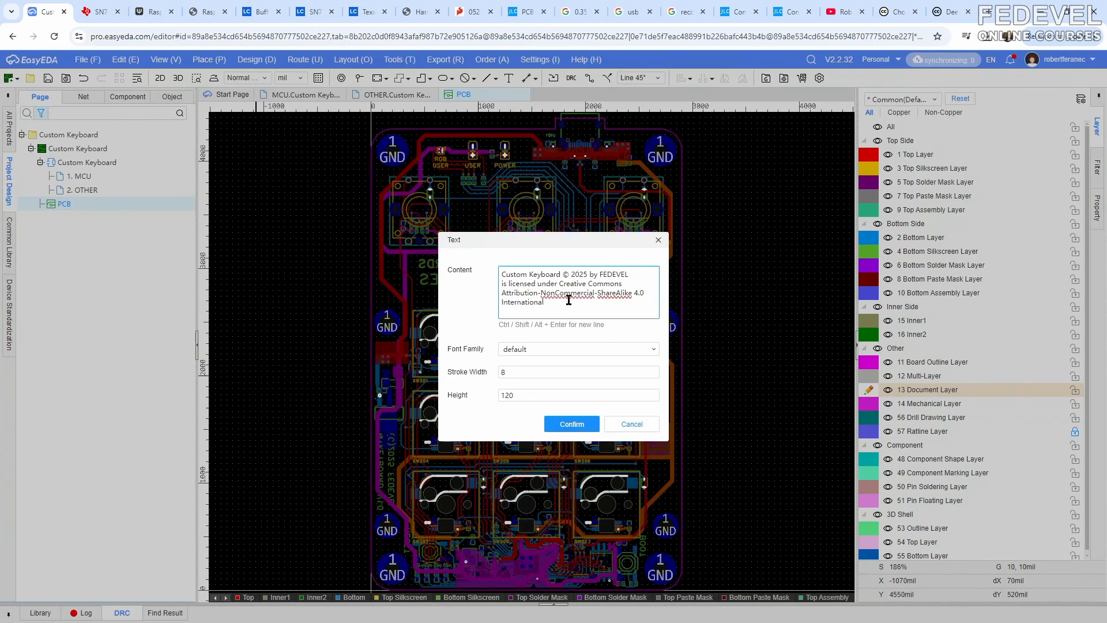
left_click(504, 294)
key("BackSpace")
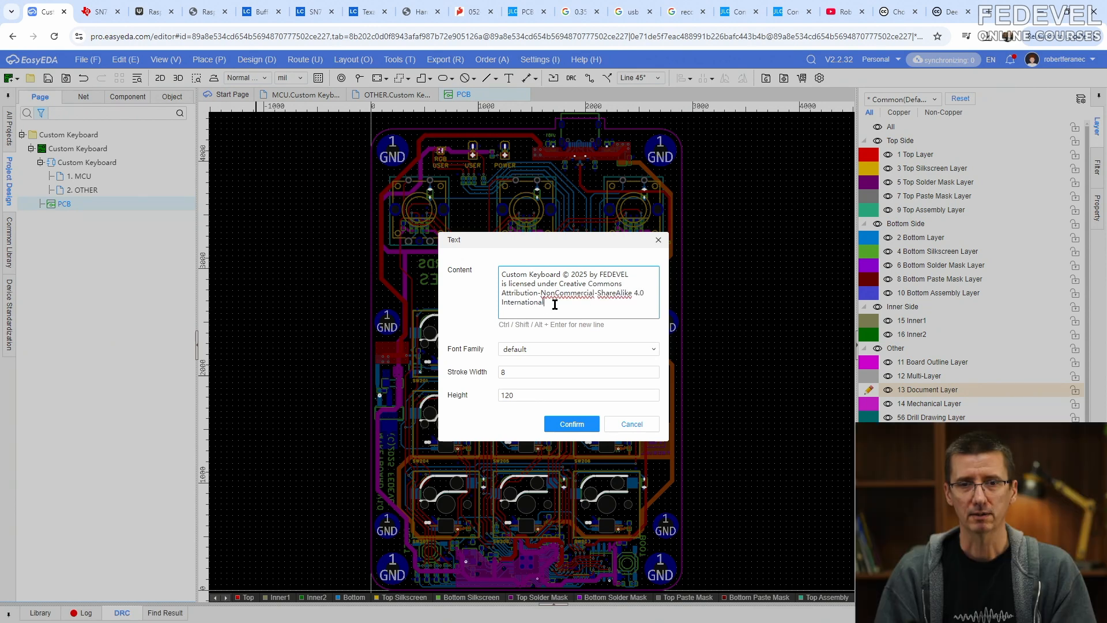
Copy the canonical URL from the license deed page and add it as a new last line of the PCB text
left_click(945, 15)
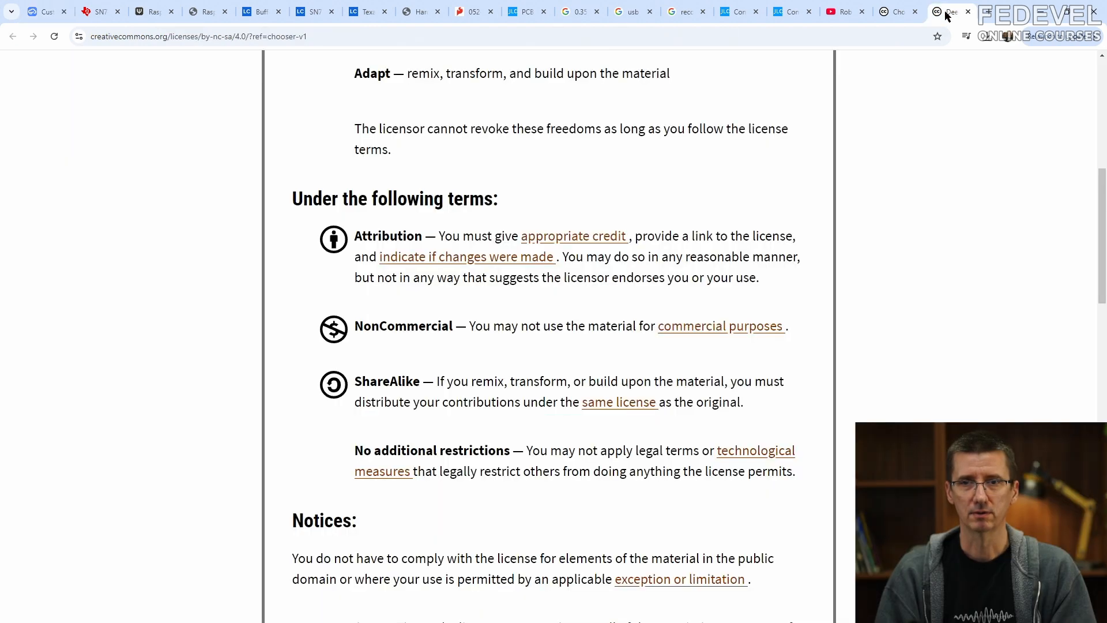
scroll(918, 242, "up", 6)
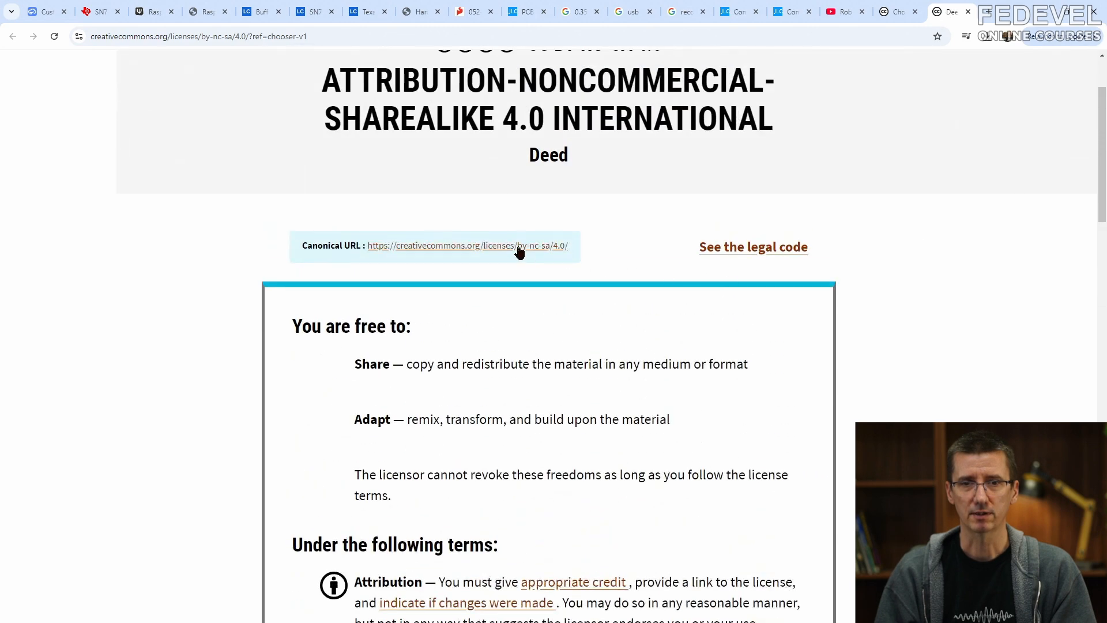
right_click(519, 252)
left_click(548, 334)
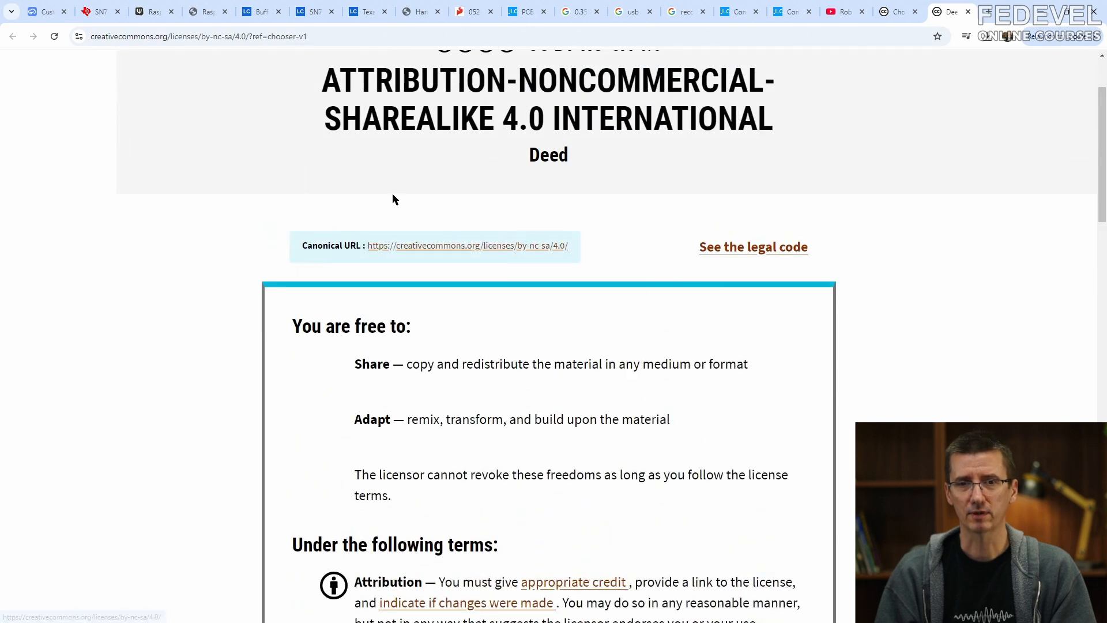
left_click(49, 11)
left_click(562, 309)
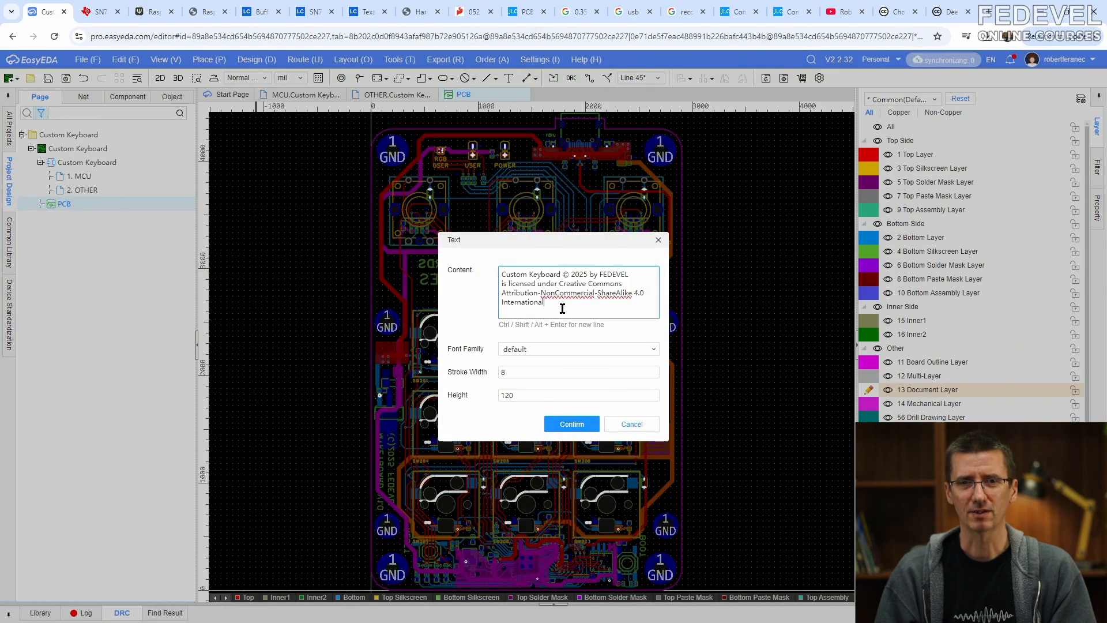
key("shift+Return")
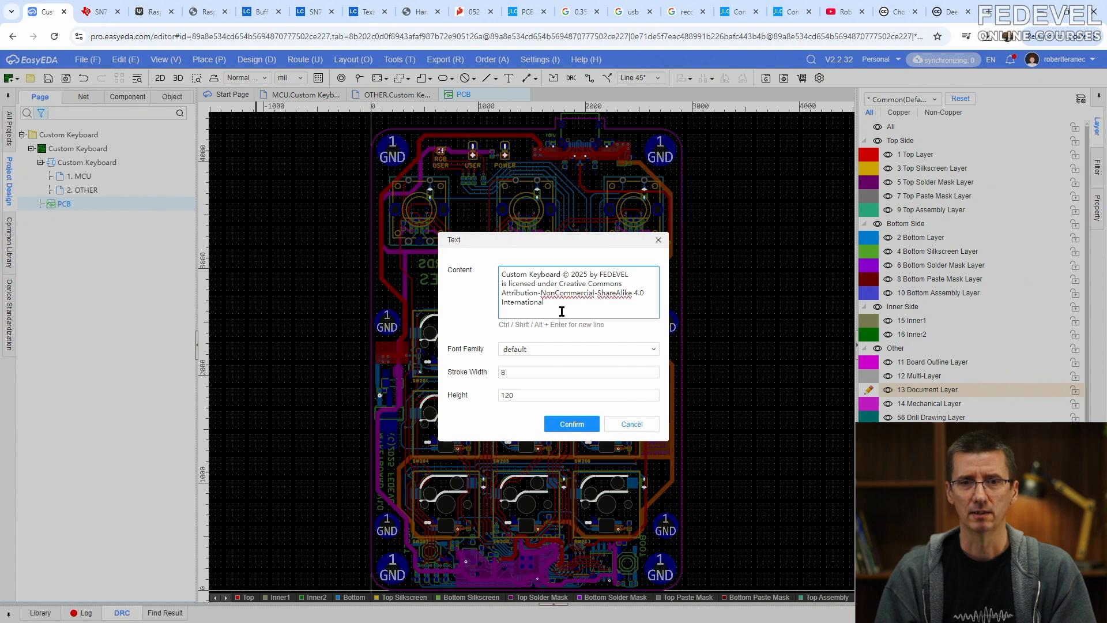
right_click(562, 312)
left_click(581, 424)
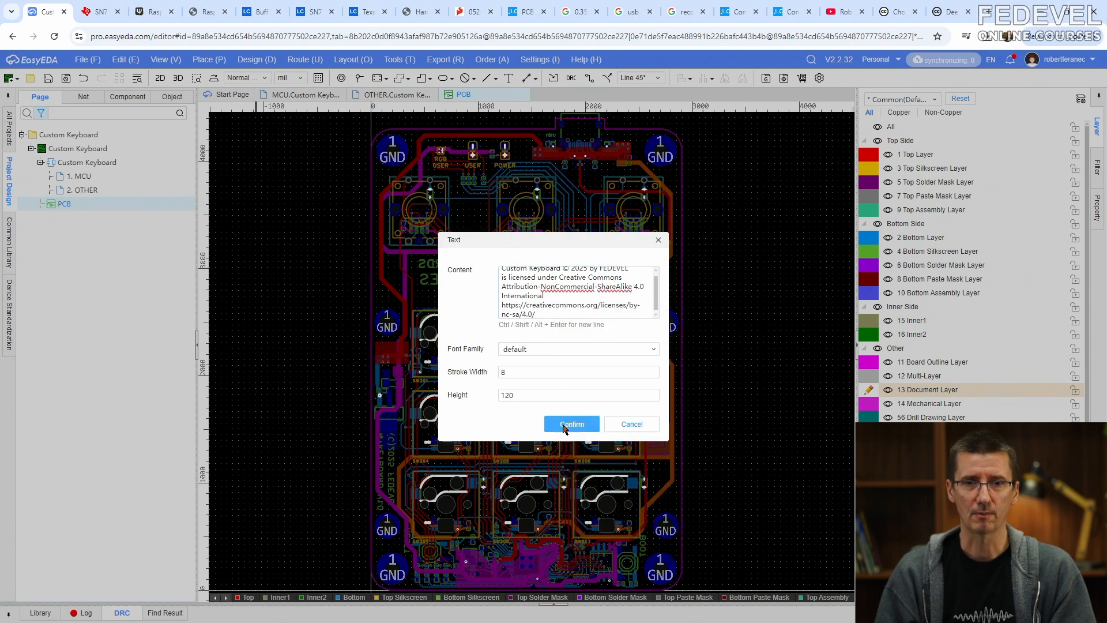
Place the license text below the board outline, centred at about X 1750 mil, Y -830 mil, and set its font to Verdana
left_click(568, 424)
scroll(547, 424, "down", 5)
scroll(547, 424, "up", 5)
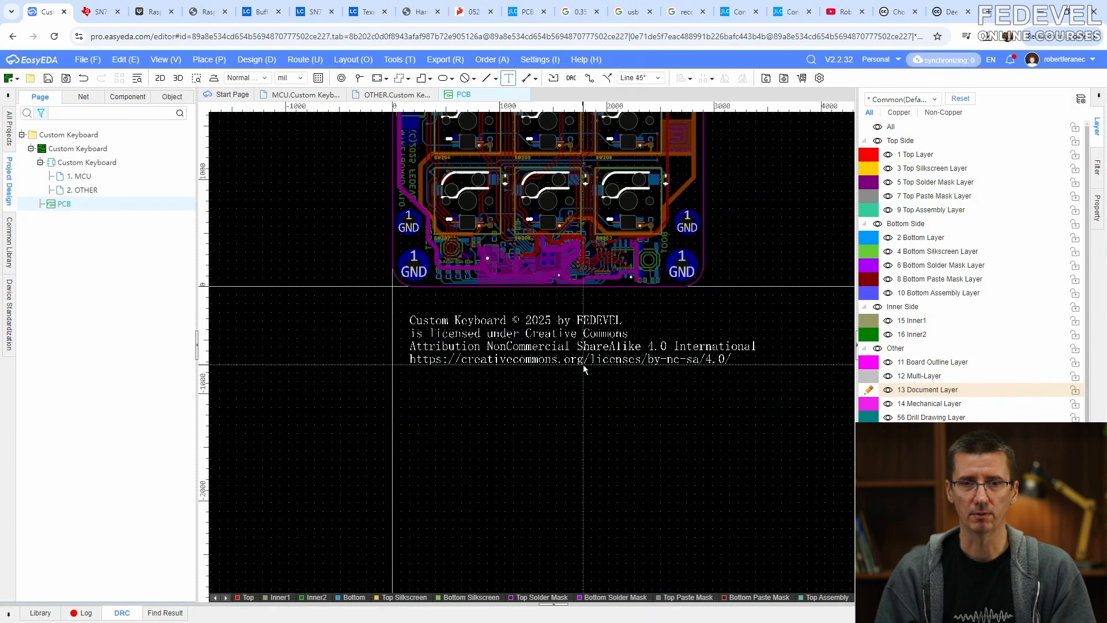
left_click(580, 376)
key("Escape")
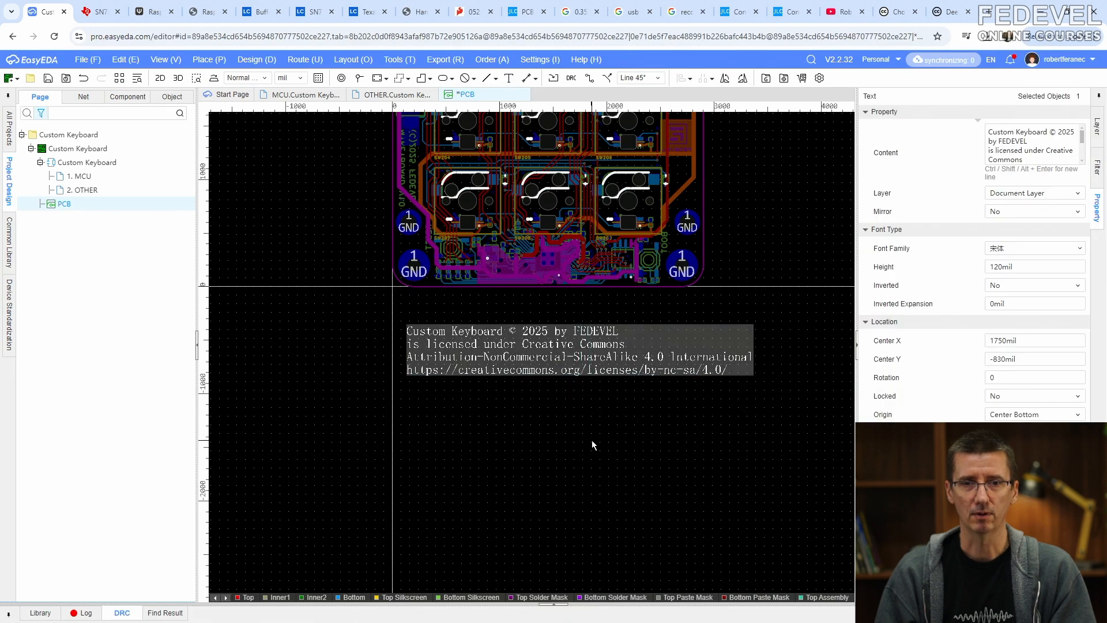
left_click(1081, 253)
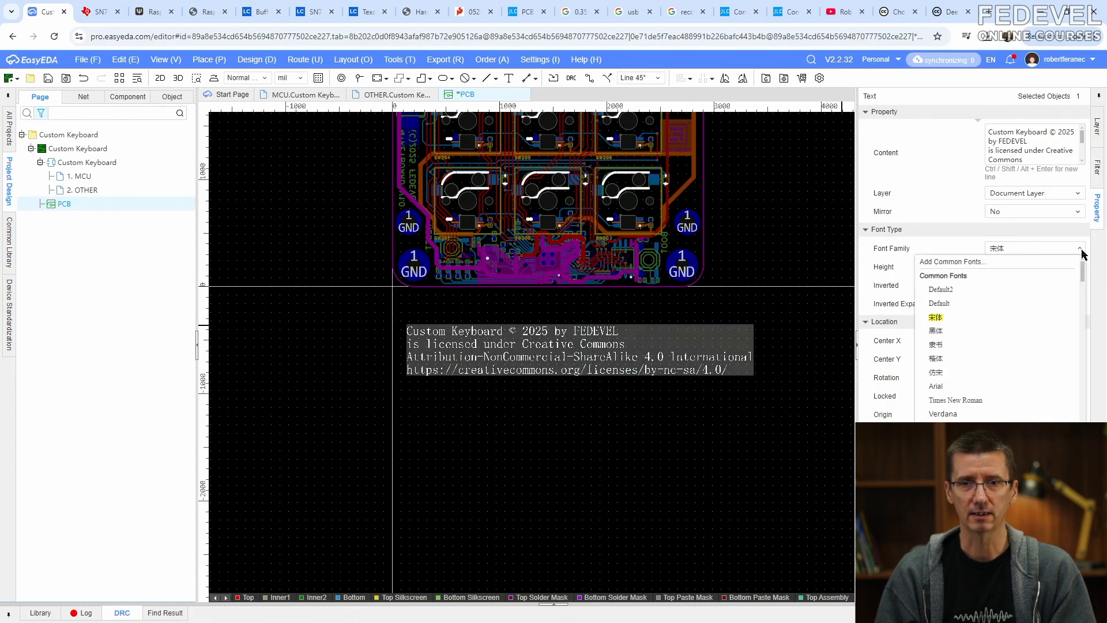
left_click(951, 413)
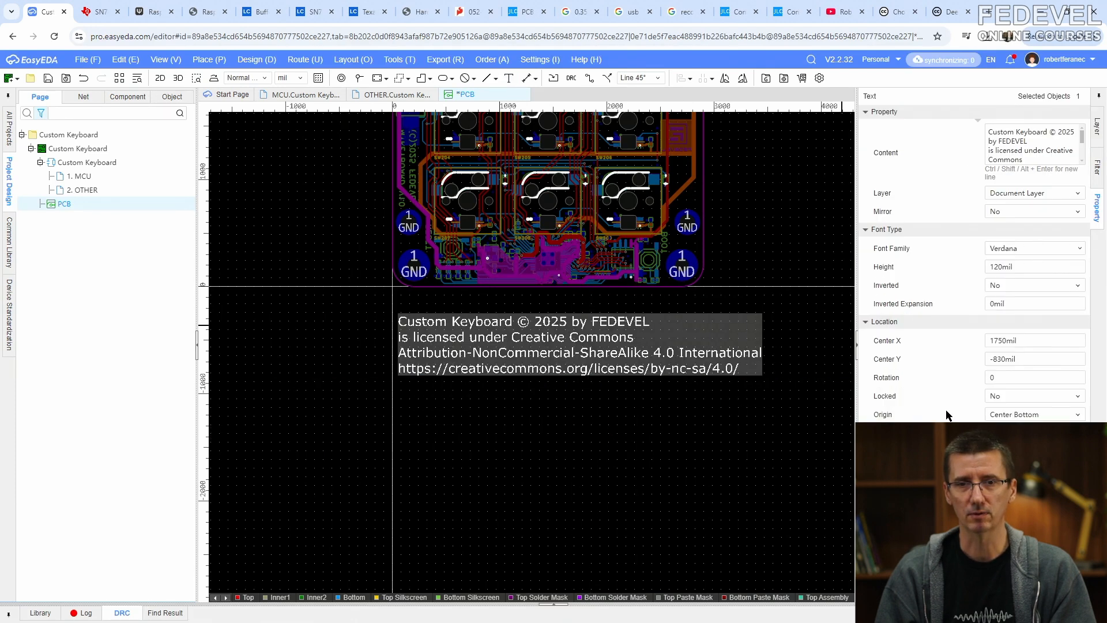
Deselect the license text, make the Top Layer the active layer and save the PCB
left_click(574, 446)
left_click_drag(501, 354, 503, 362)
left_click(530, 457)
scroll(531, 458, "down", 1)
right_click_drag(682, 292, 688, 319)
scroll(503, 444, "up", 2)
scroll(502, 439, "down", 1)
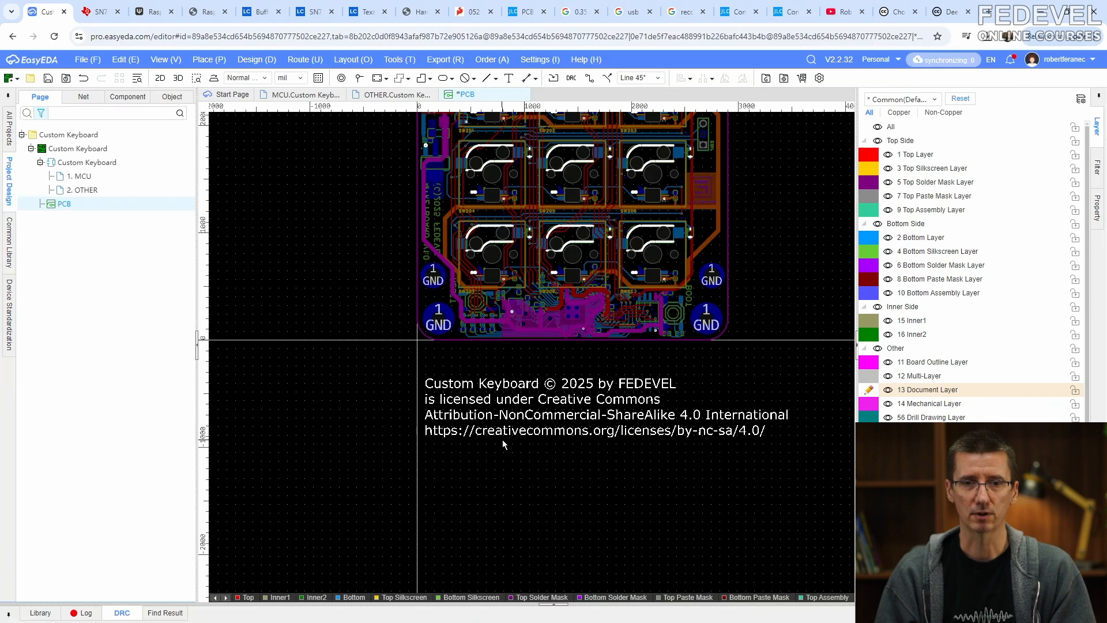
left_click(868, 155)
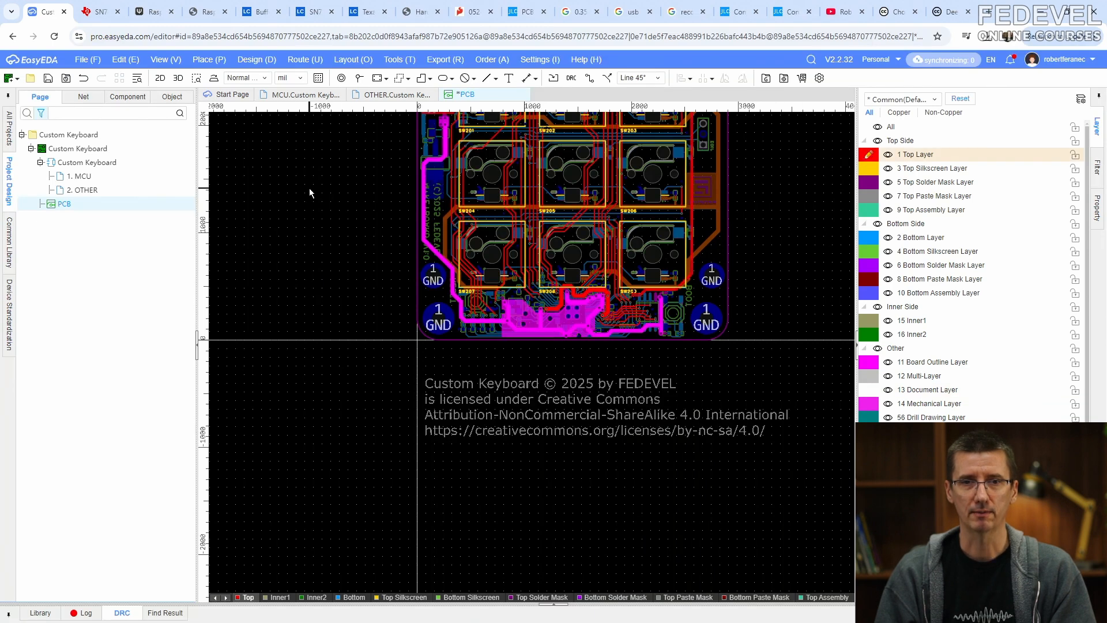
left_click(165, 60)
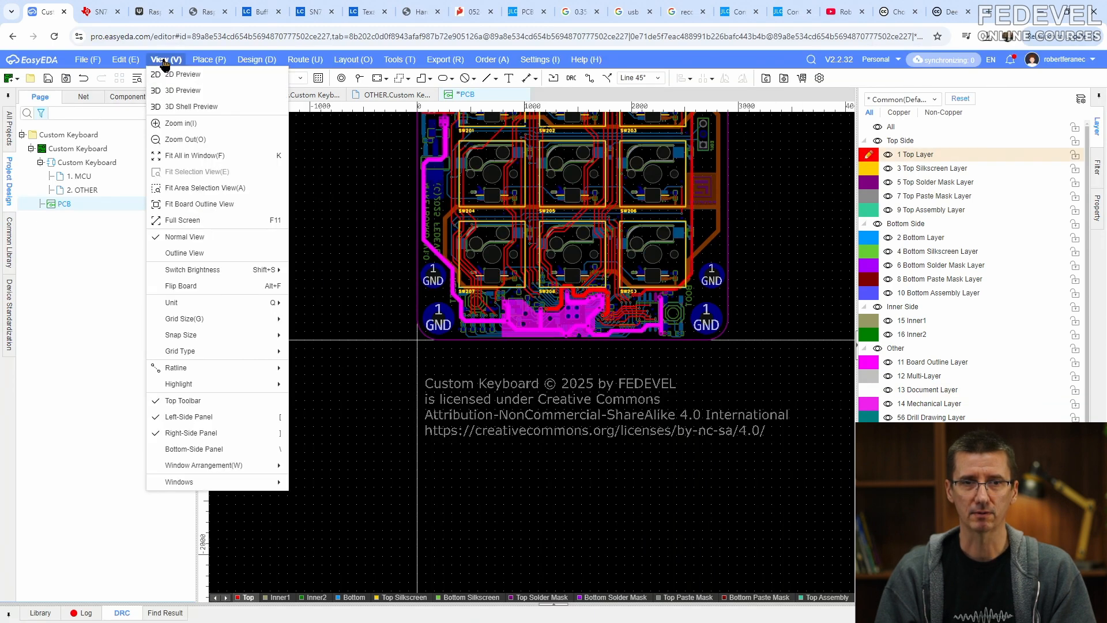
left_click(169, 156)
left_click(48, 79)
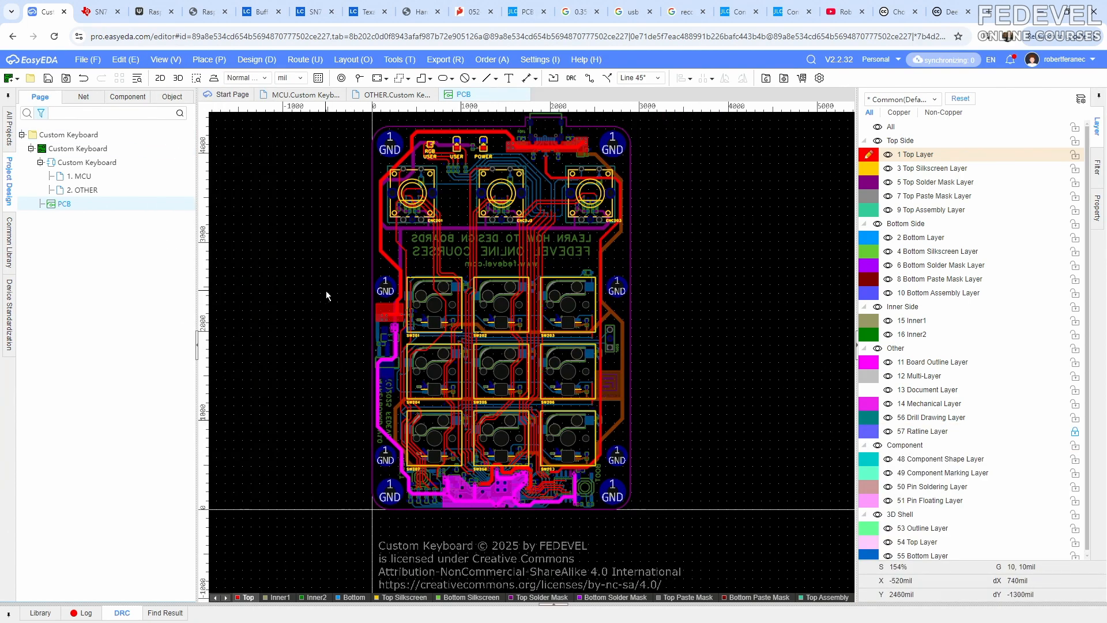
Look up the recommended digital track impedance and the matching single-ended trace width in the JLCPCB impedance calculator
left_click(686, 14)
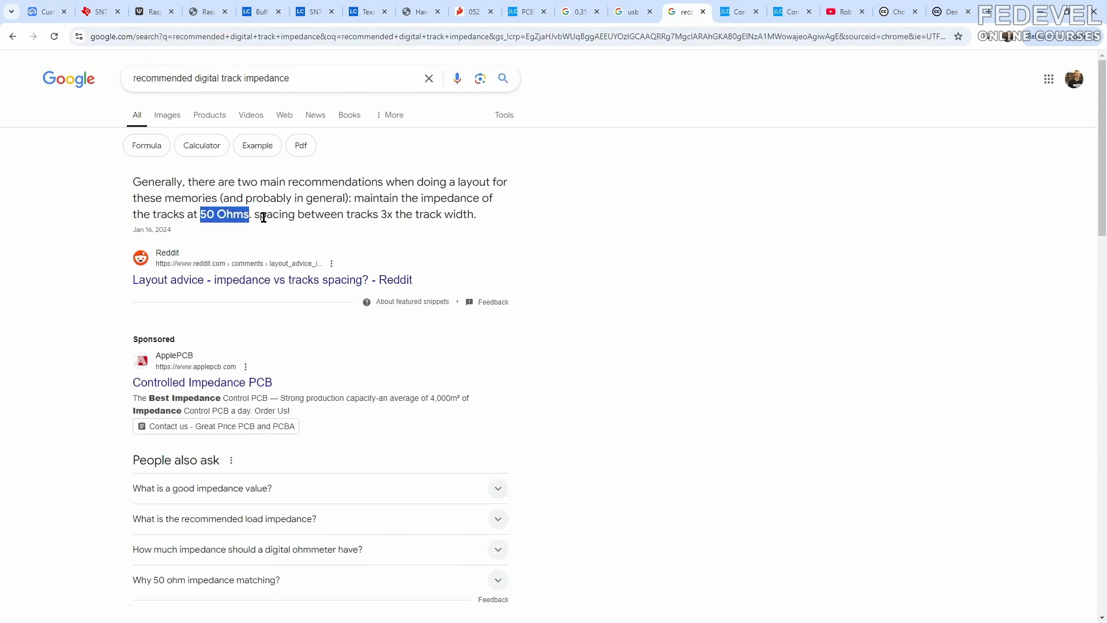
left_click(793, 14)
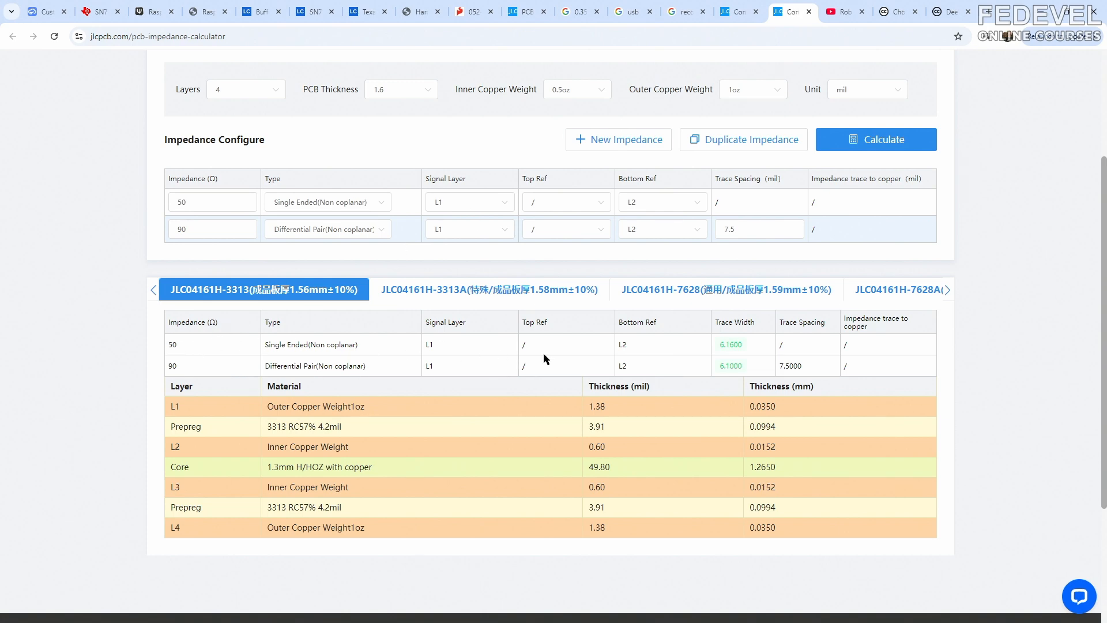
mouse_move(715, 323)
left_mouse_down()
mouse_move(753, 326)
mouse_move(734, 347)
left_mouse_up()
left_click(45, 12)
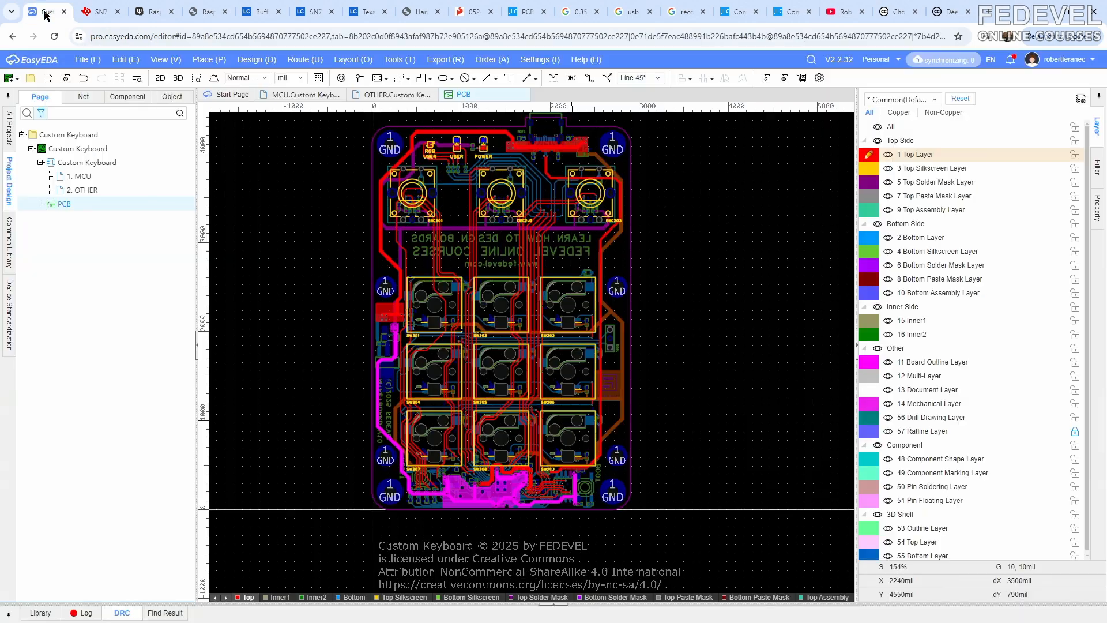
Find and select all tracks on the current page whose width equals 8 mil, starting from the ENC3_B track
scroll(505, 230, "up", 10)
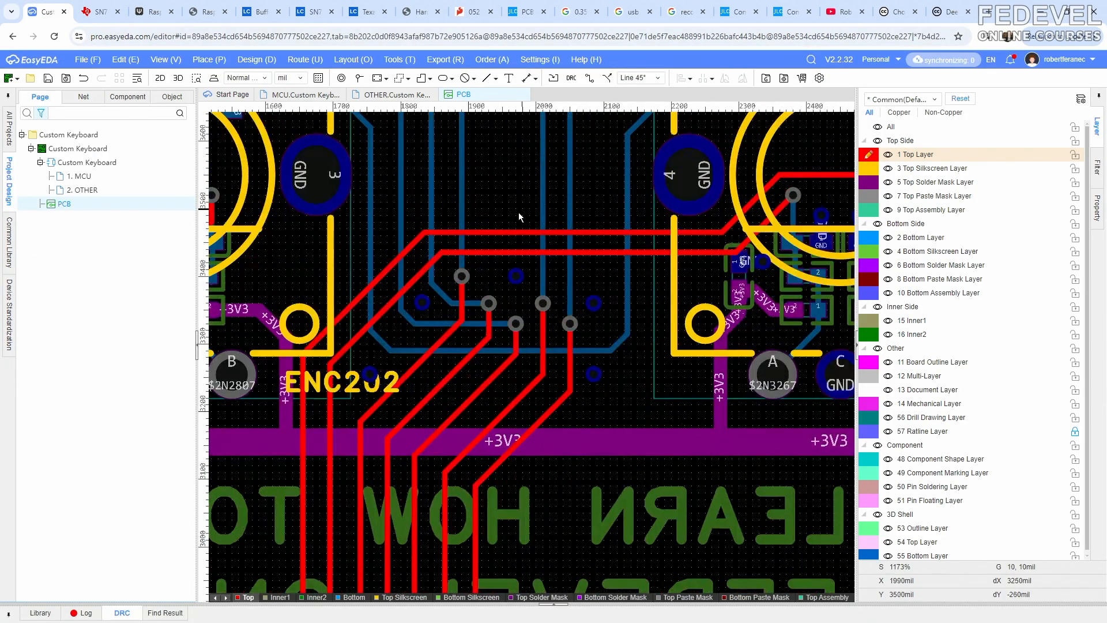
left_click(503, 237)
right_click(502, 232)
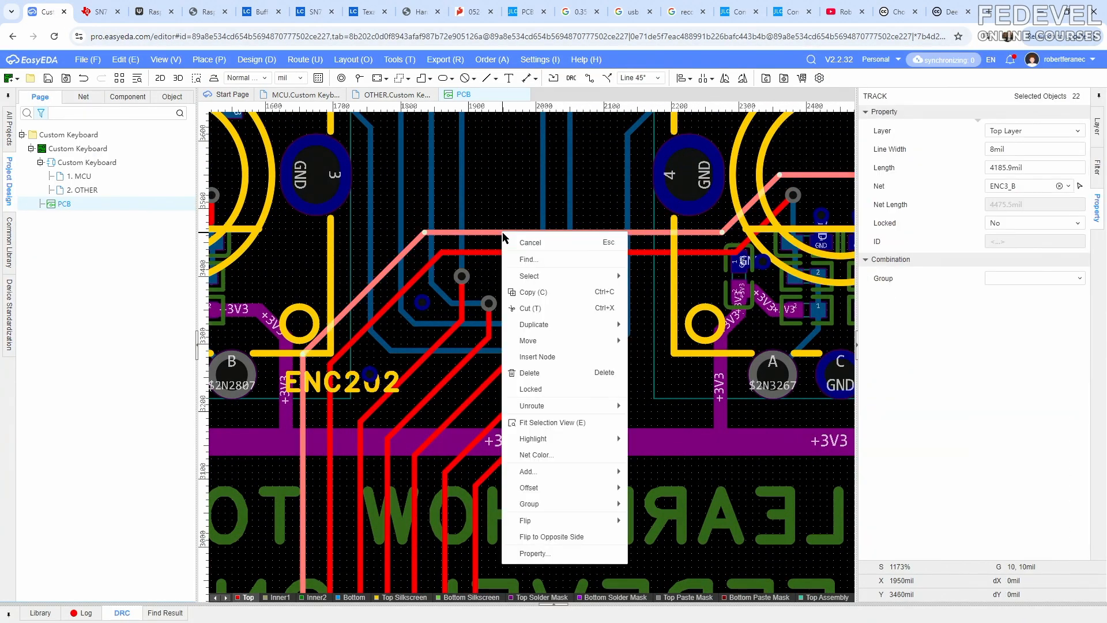
left_click(513, 259)
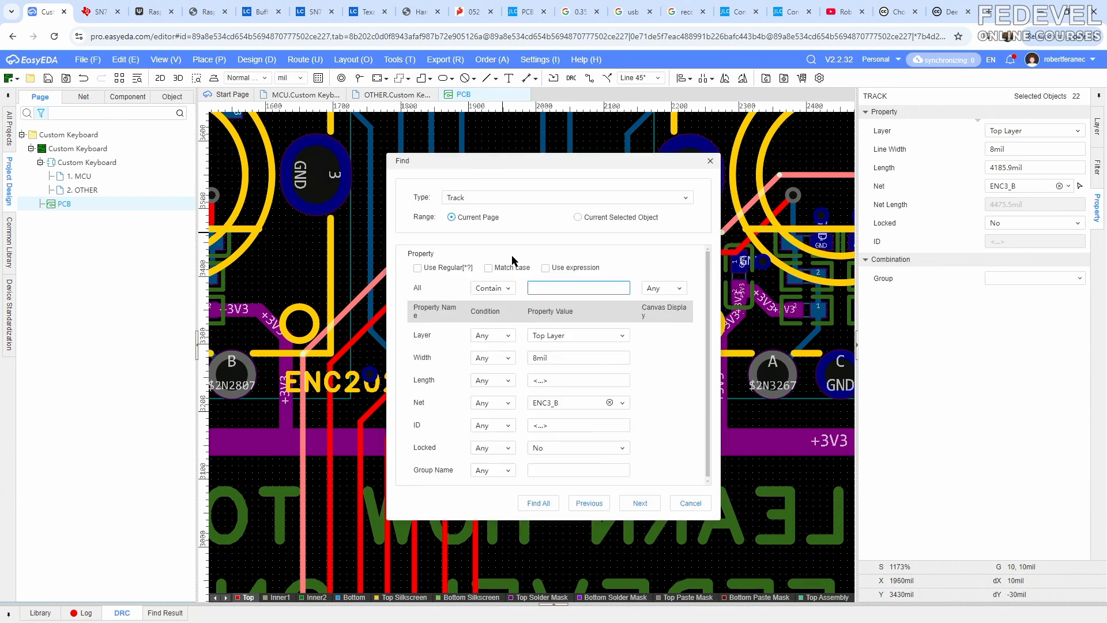
left_click(549, 337)
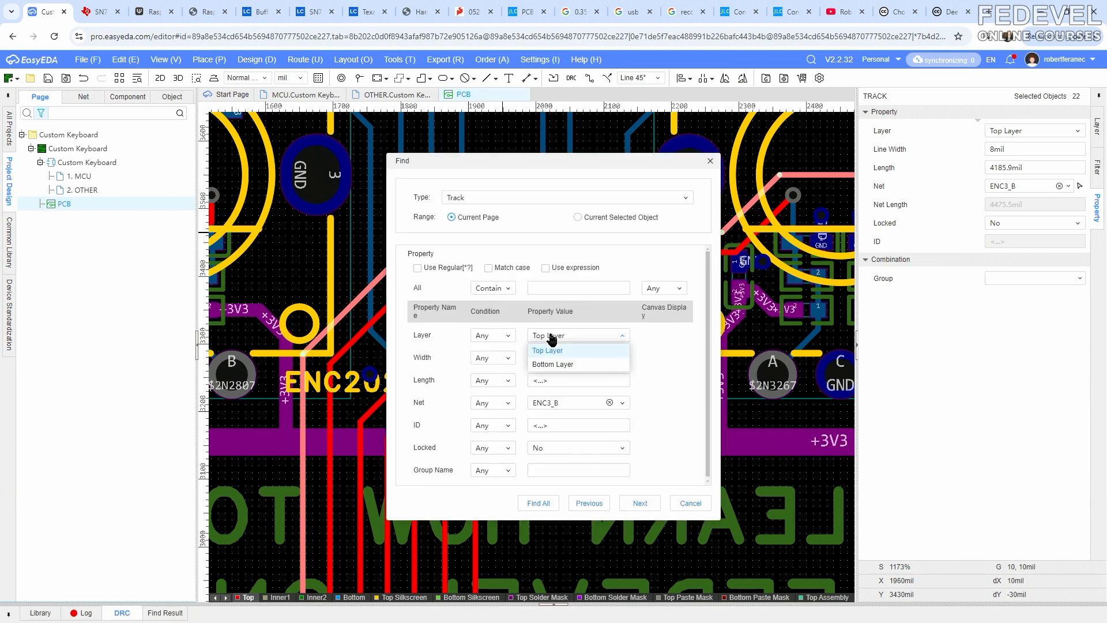
left_click(420, 358)
left_click(492, 358)
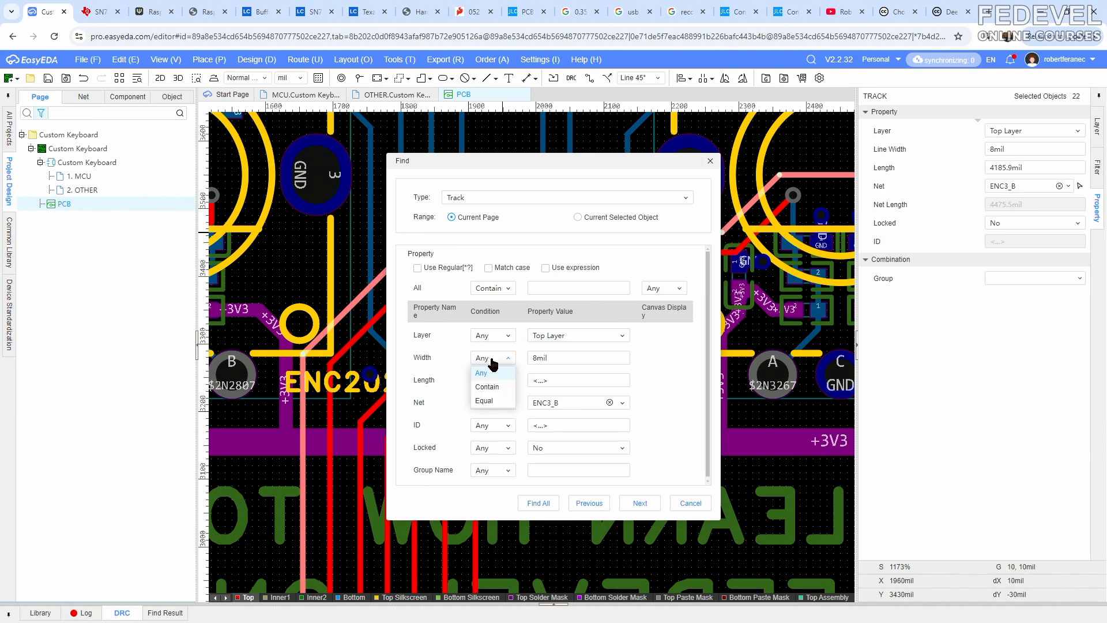
left_click(485, 400)
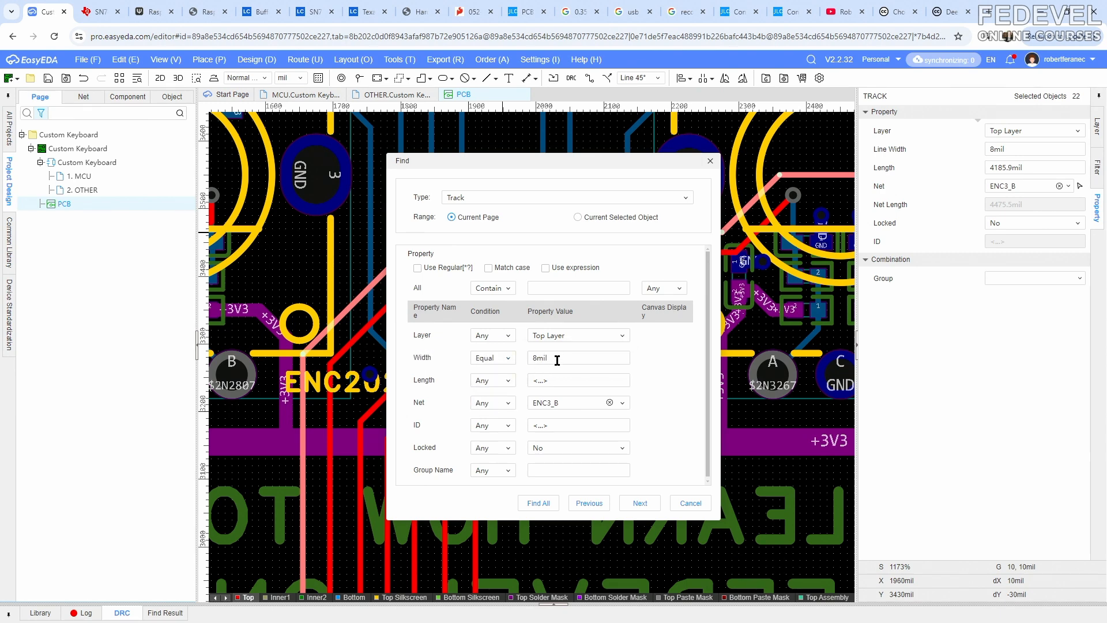
left_click(557, 359)
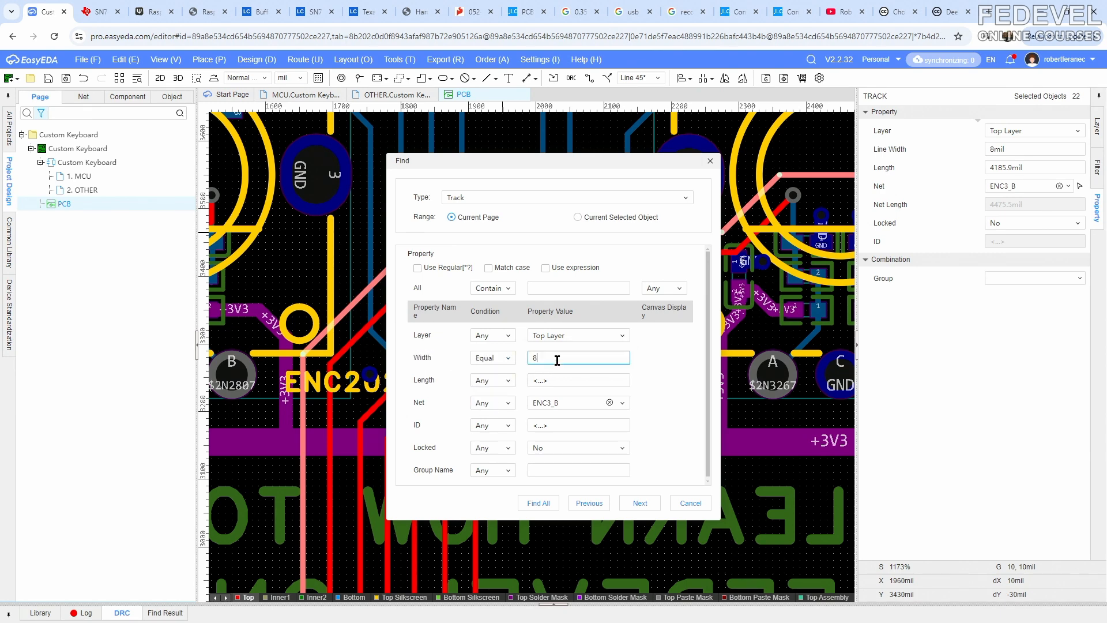
left_click(540, 504)
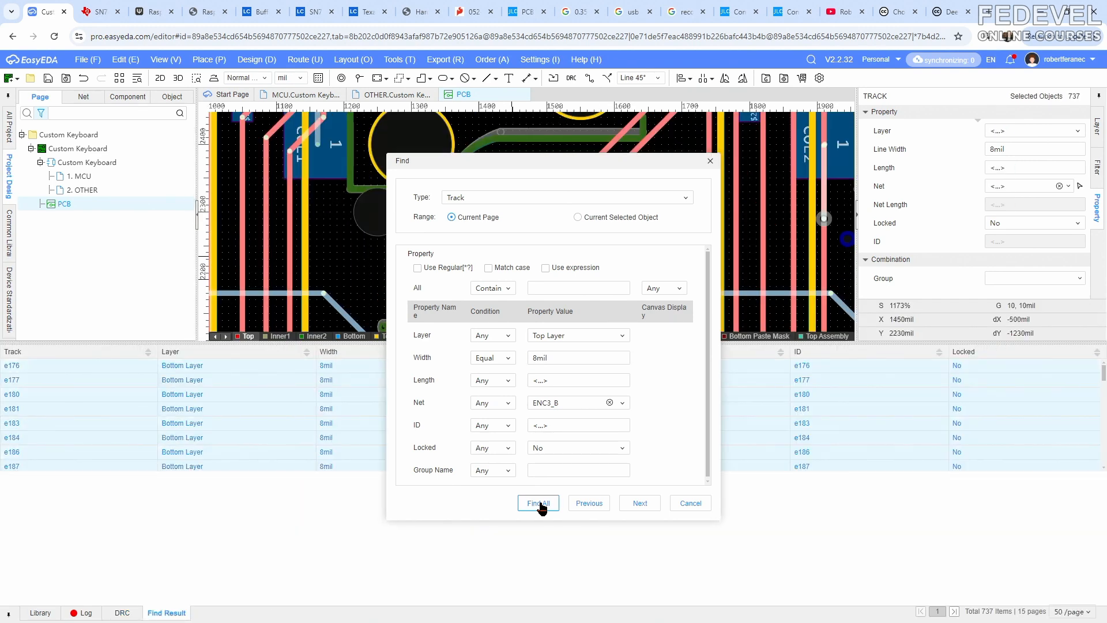
left_click(710, 162)
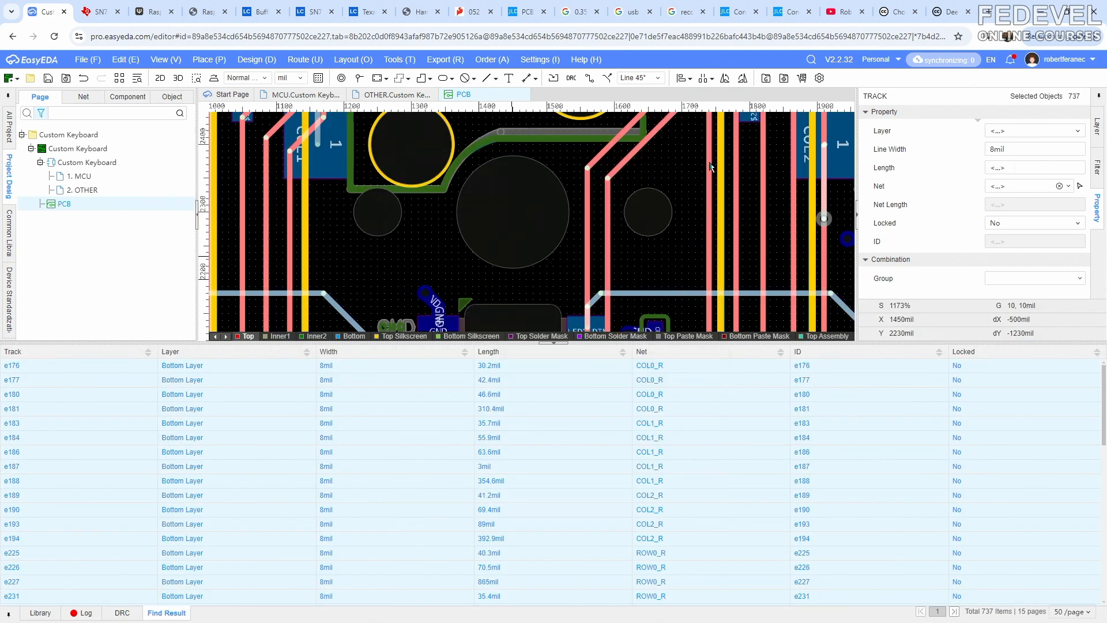
left_click(553, 343)
Hide all layers and examine the selected 8 mil tracks across the whole board
scroll(527, 334, "down", 10)
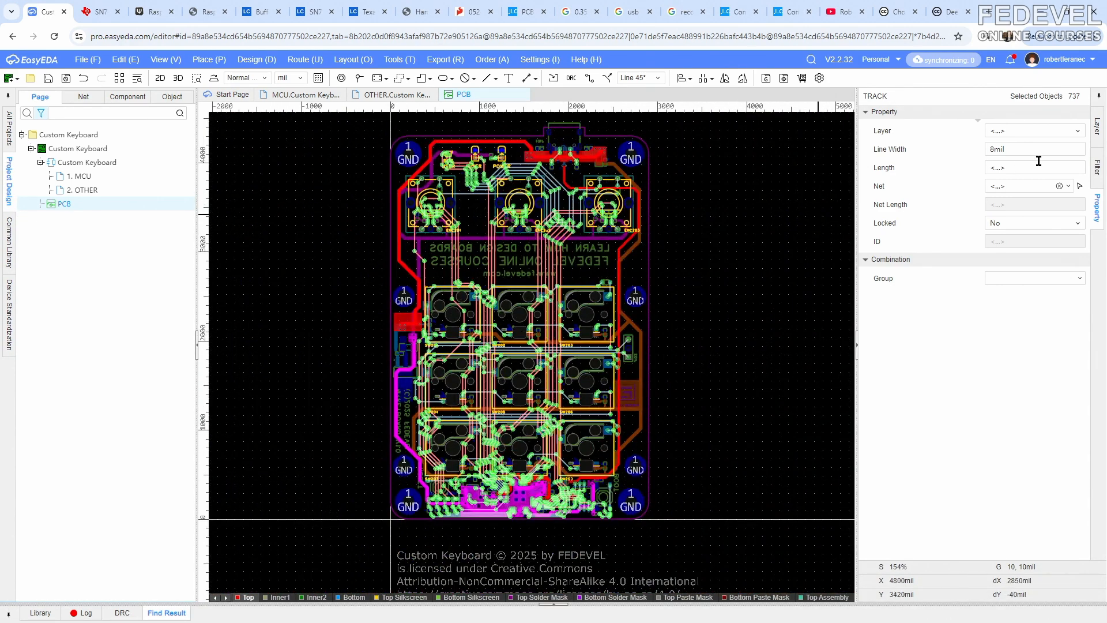
left_click(1097, 126)
left_click(877, 127)
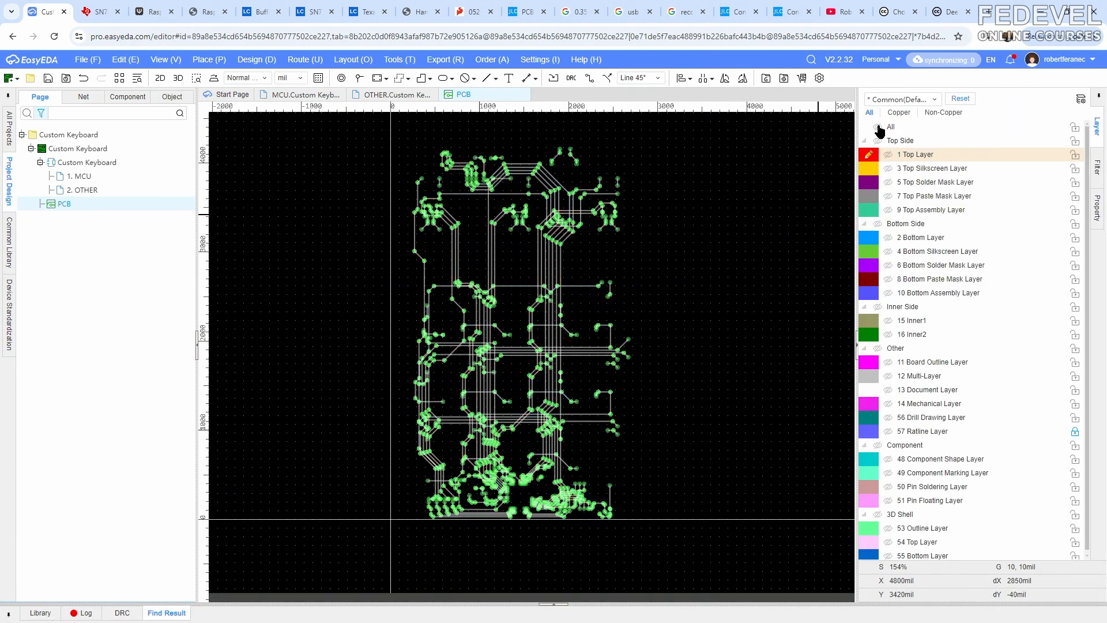
scroll(759, 179, "up", 6)
scroll(517, 177, "down", 1)
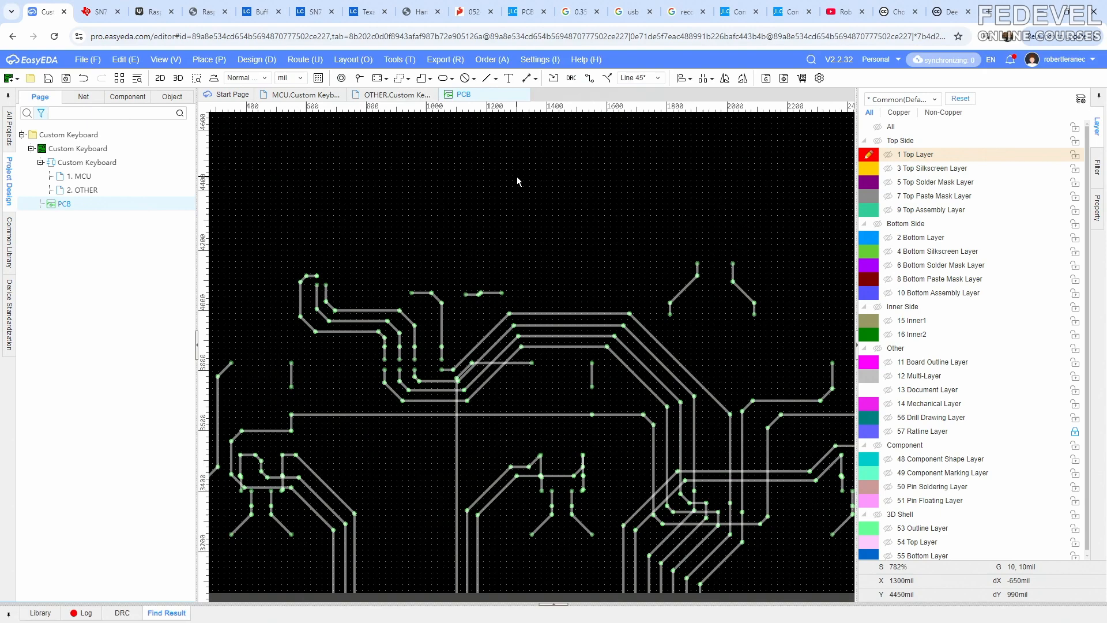
right_click_drag(713, 341, 728, 250)
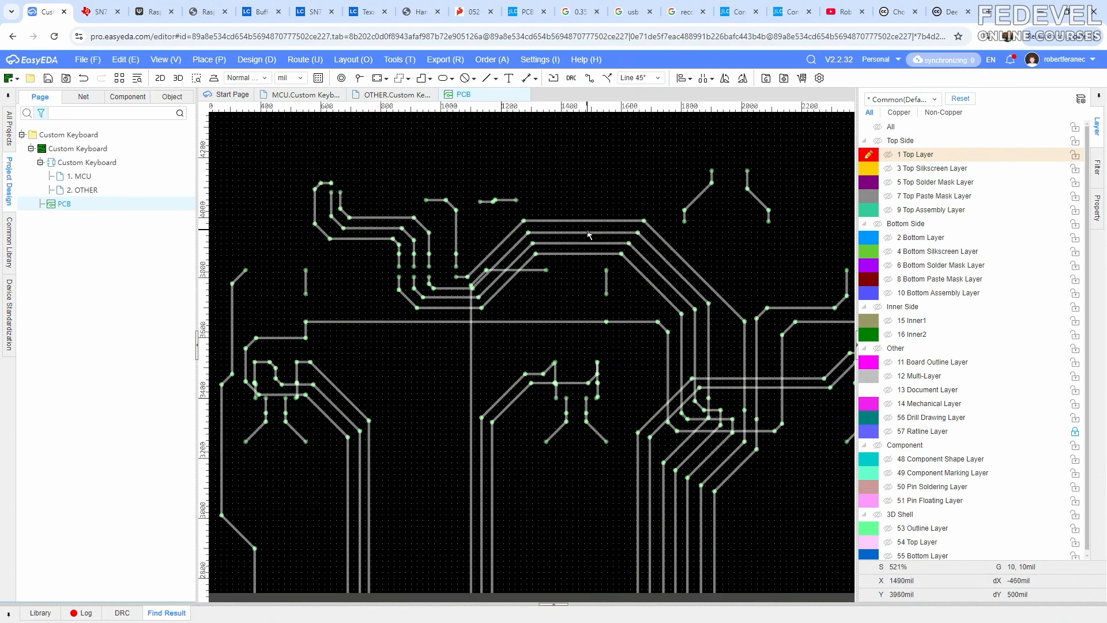
scroll(587, 229, "down", 1)
right_click_drag(733, 430, 719, 324)
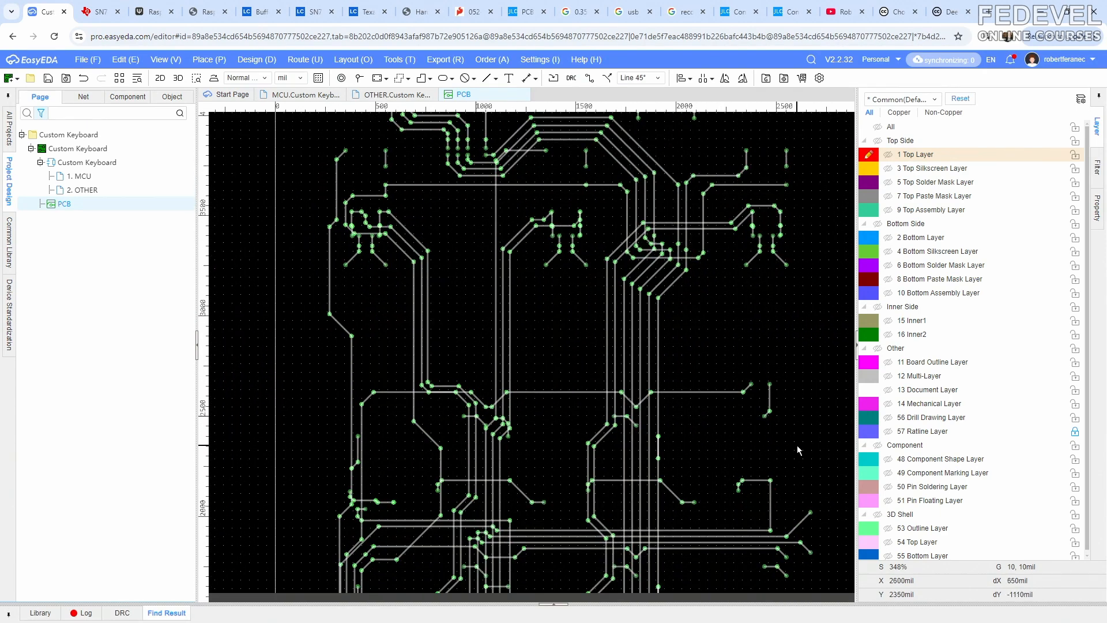
right_click_drag(798, 450, 764, 205)
right_click_drag(785, 412, 773, 528)
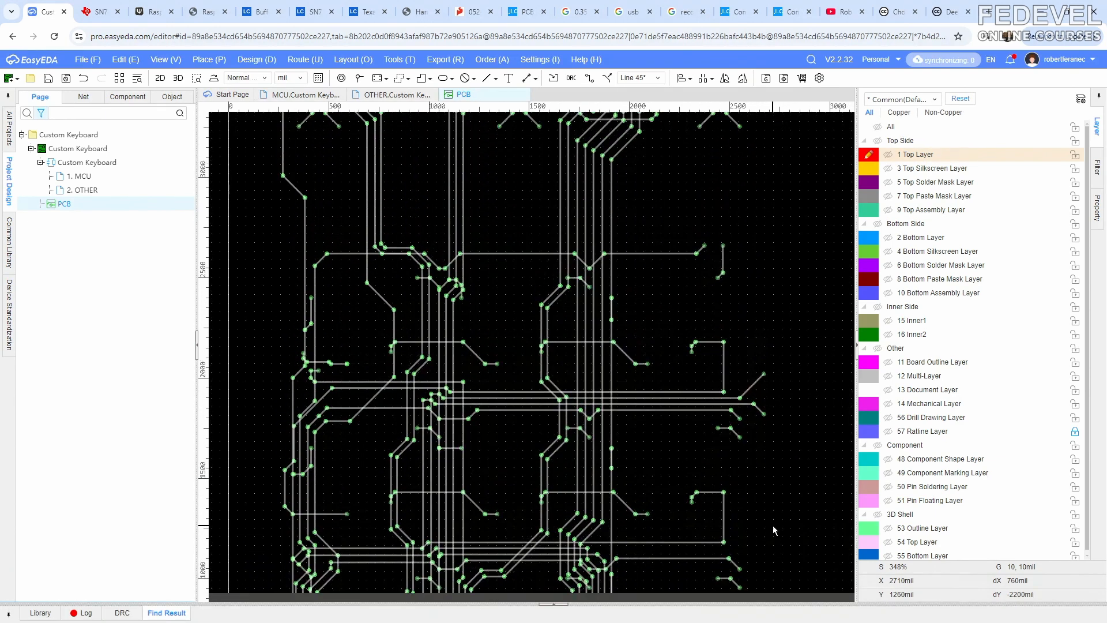
Set the line width of all selected tracks to 6 mil and show all layers again
left_click(1097, 207)
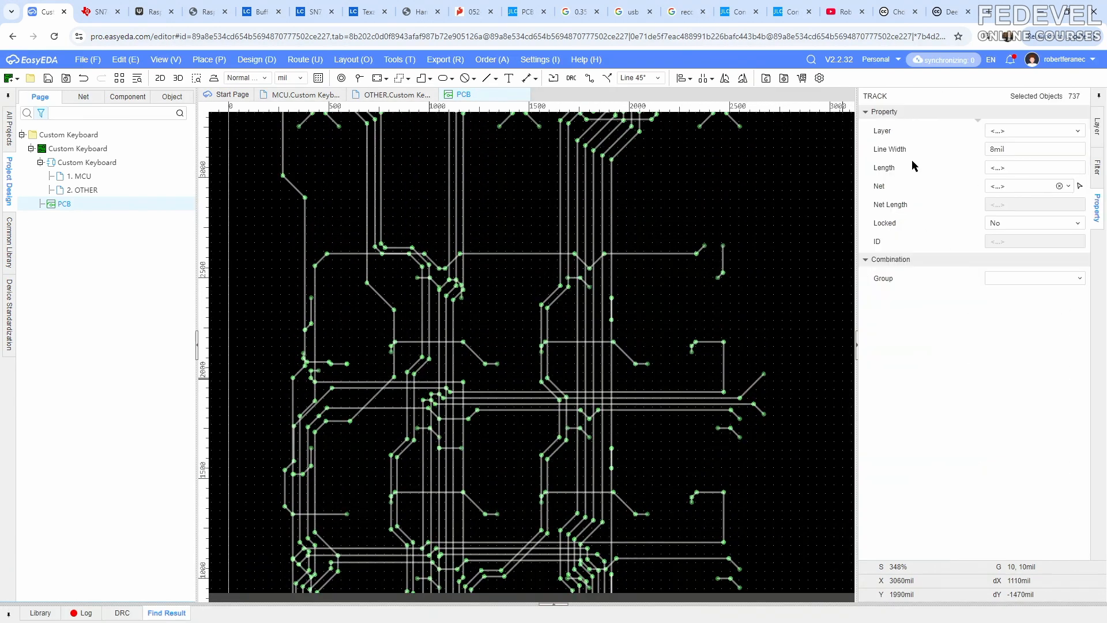
left_click(1019, 150)
type("6")
key("Return")
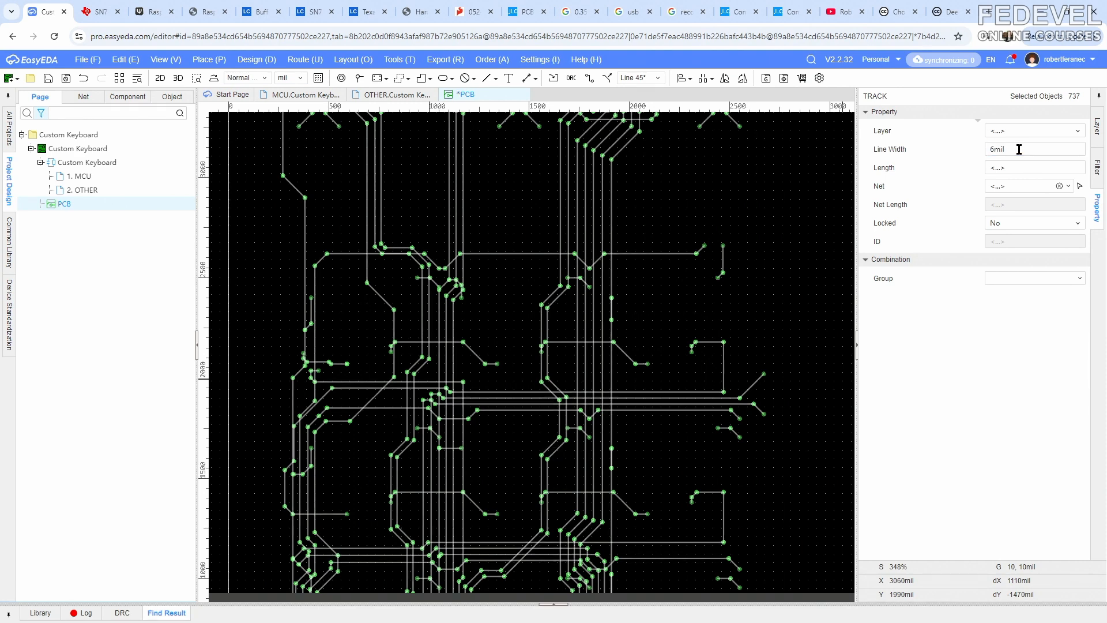
left_click(1097, 128)
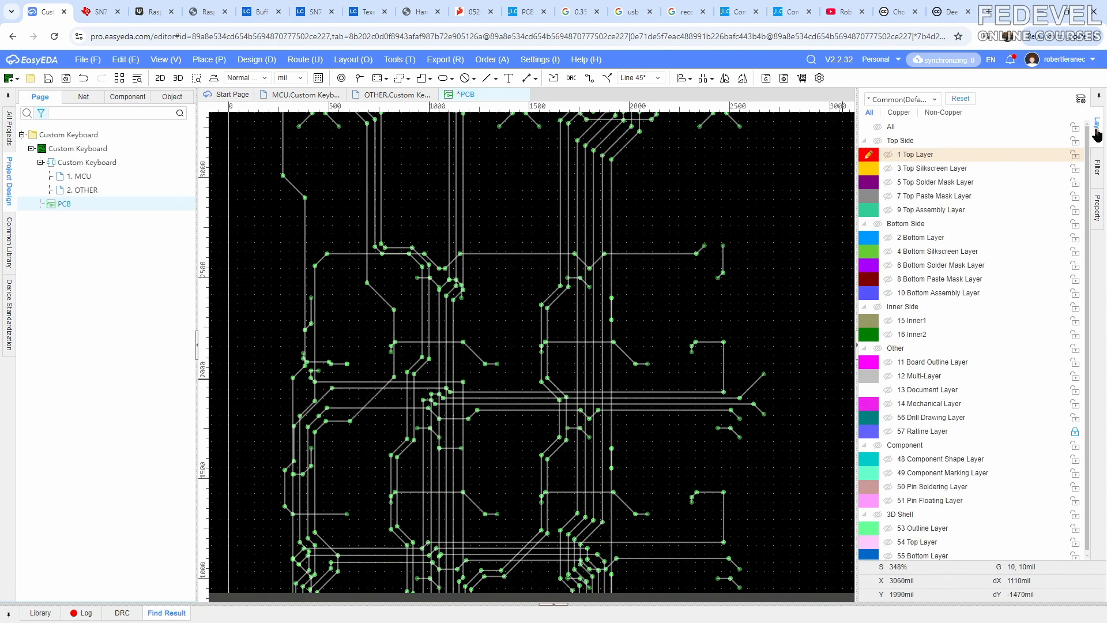
left_click(878, 127)
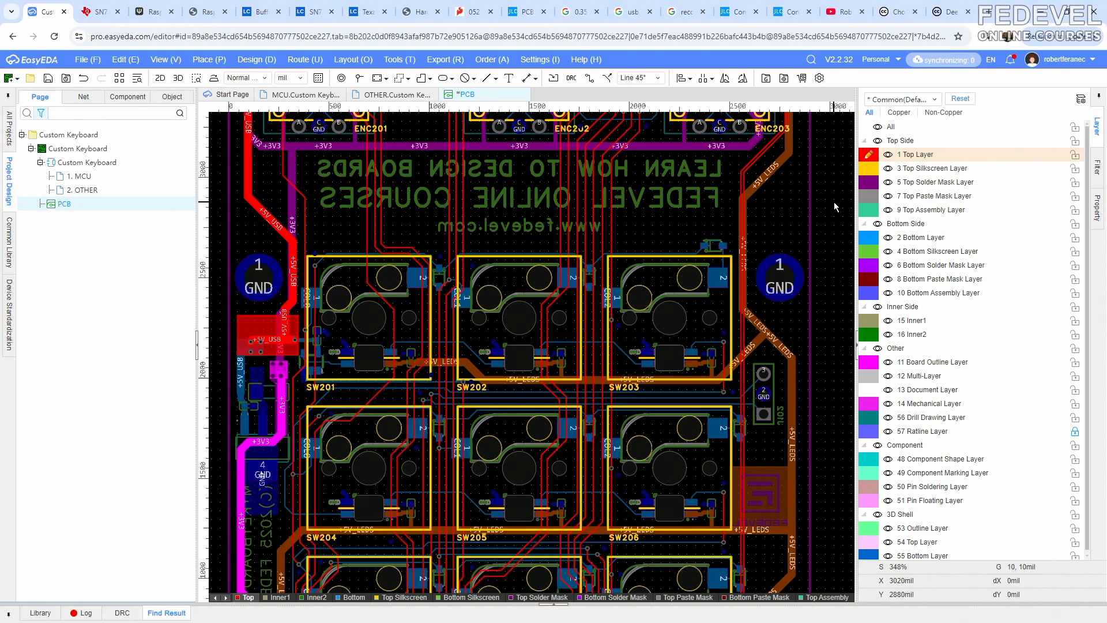
Check the line width of the ENC3_B track near ENC202 against the 50-ohm trace width in the JLCPCB impedance calculator
scroll(622, 296, "down", 2)
scroll(584, 230, "up", 6)
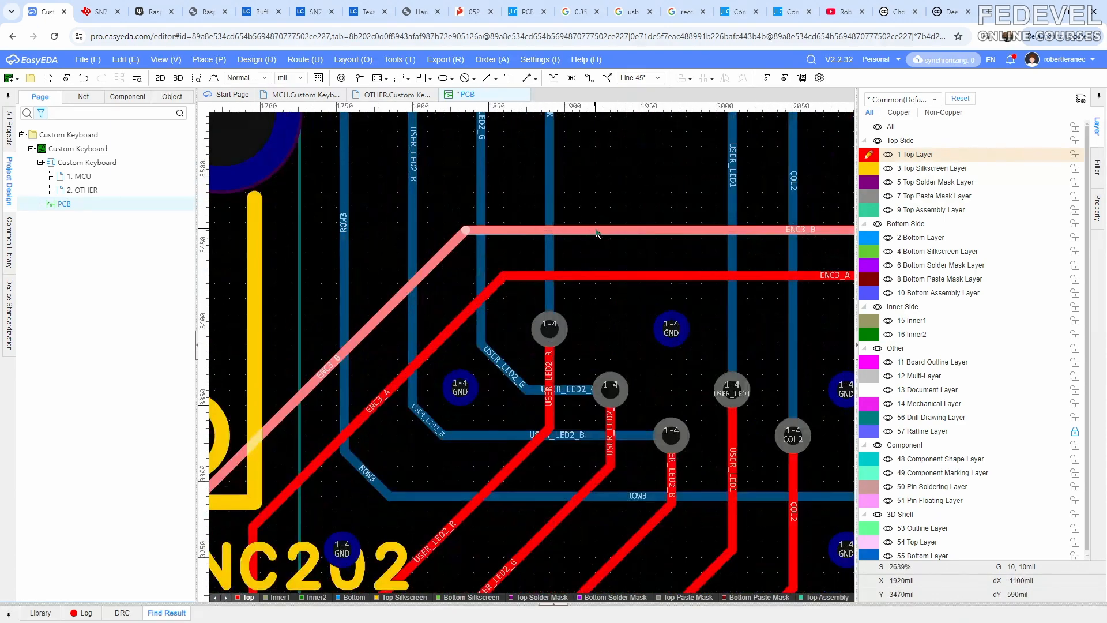
left_click(597, 232)
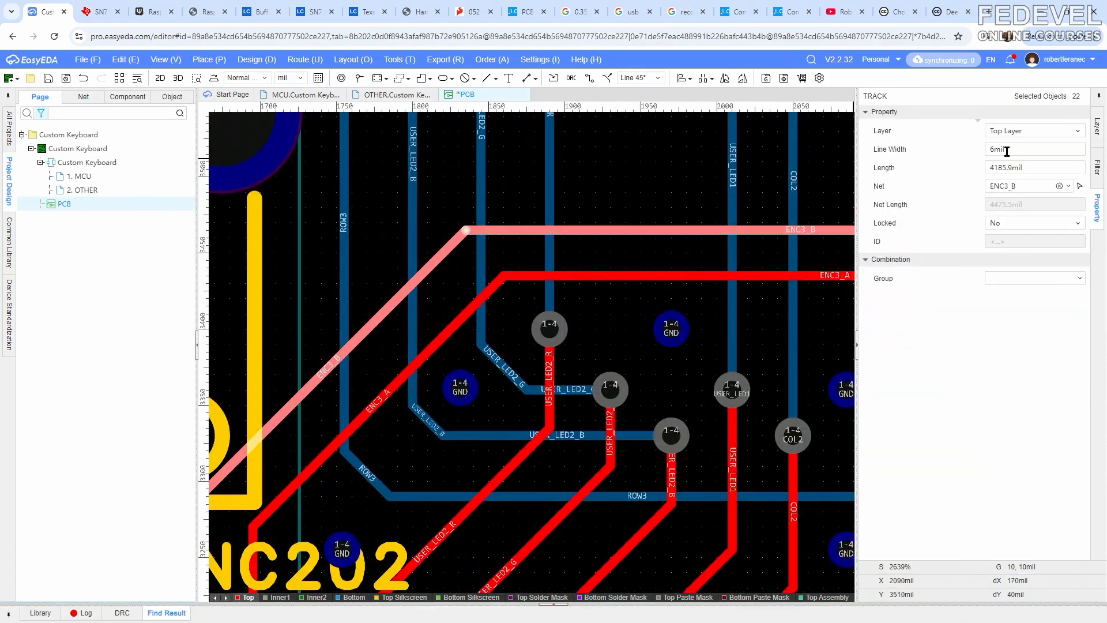
left_click(790, 11)
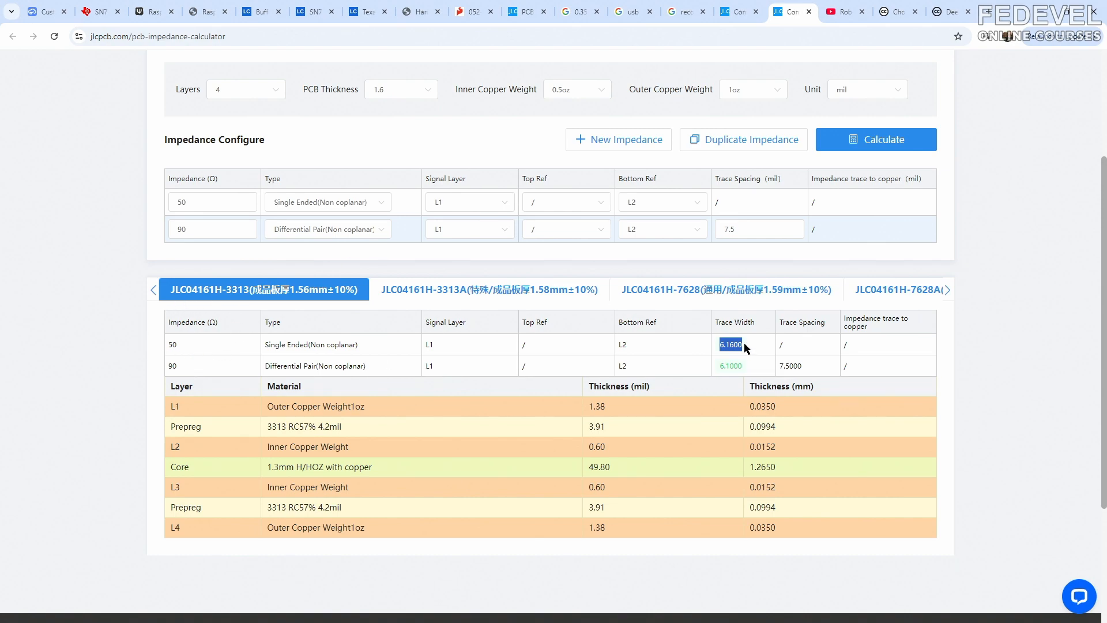
left_click(46, 11)
Deselect the ENC3_B track and save the PCB with the resized tracks
left_click(632, 187)
scroll(632, 187, "down", 5)
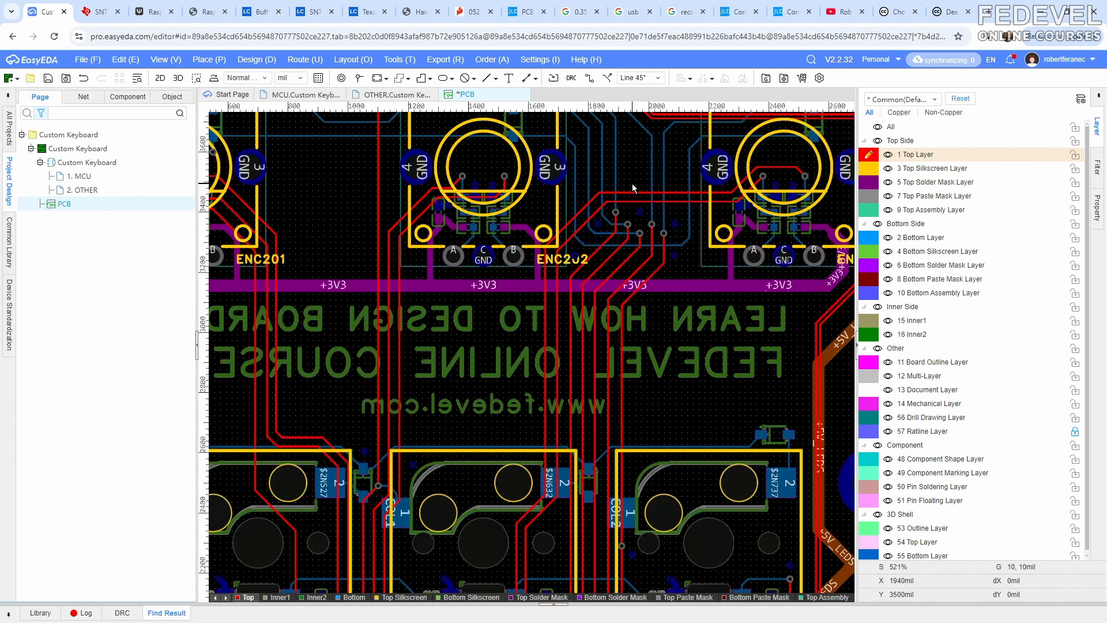
left_click(166, 59)
left_click(178, 155)
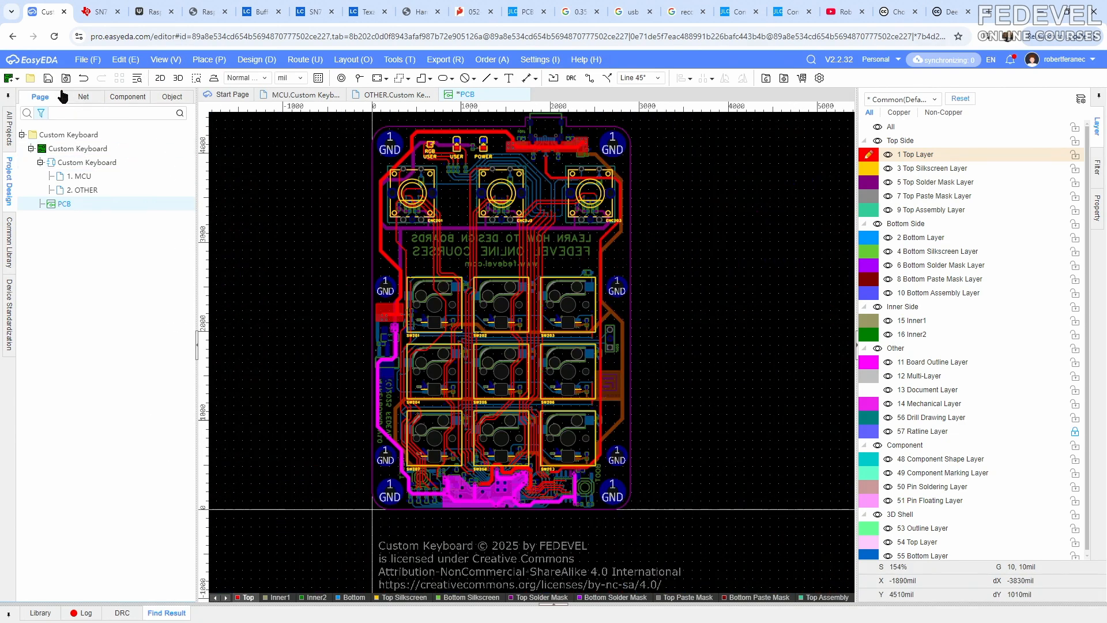
left_click(48, 79)
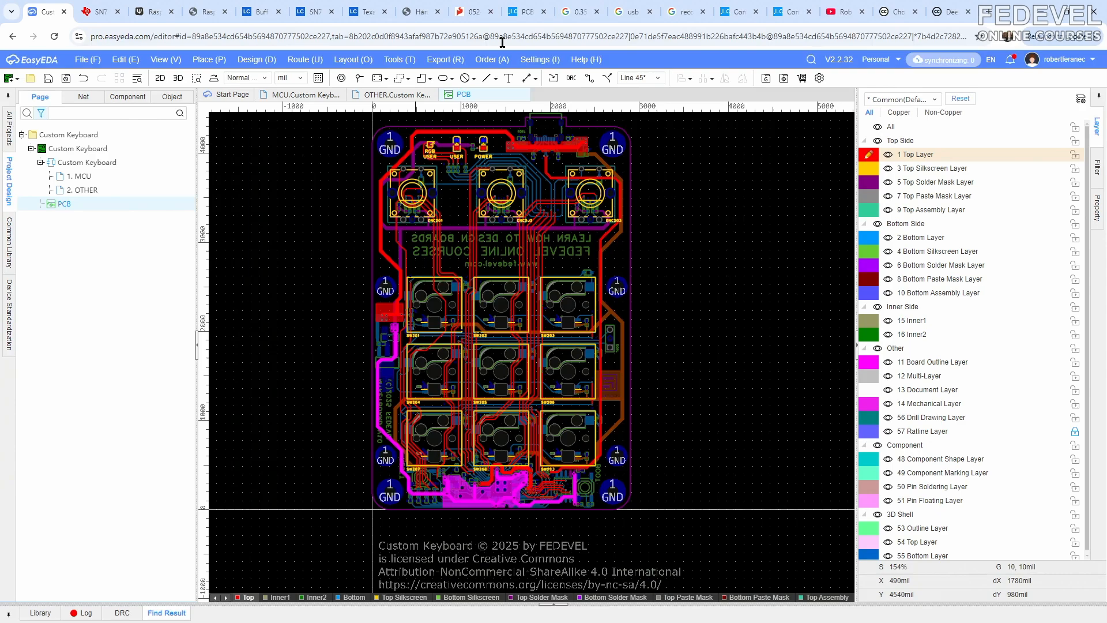
Look up the minimum track width and spacing for 1 oz copper on the JLCPCB PCB capabilities page
left_click(522, 13)
left_click_drag(1102, 457, 1103, 69)
left_click_drag(190, 165, 471, 204)
scroll(187, 286, "down", 20)
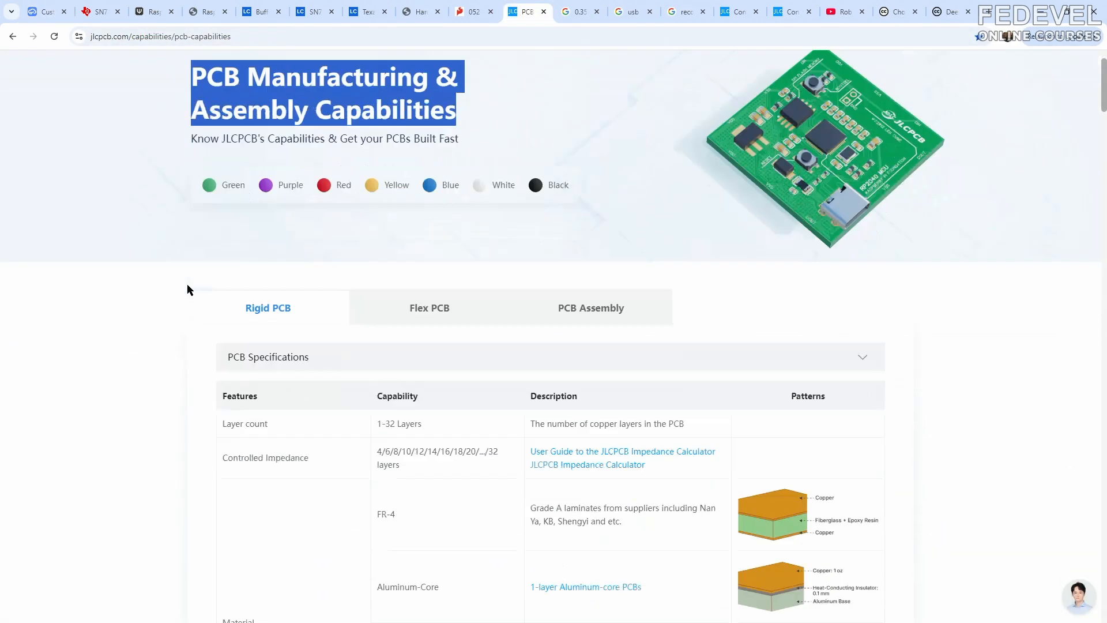
scroll(187, 284, "down", 20)
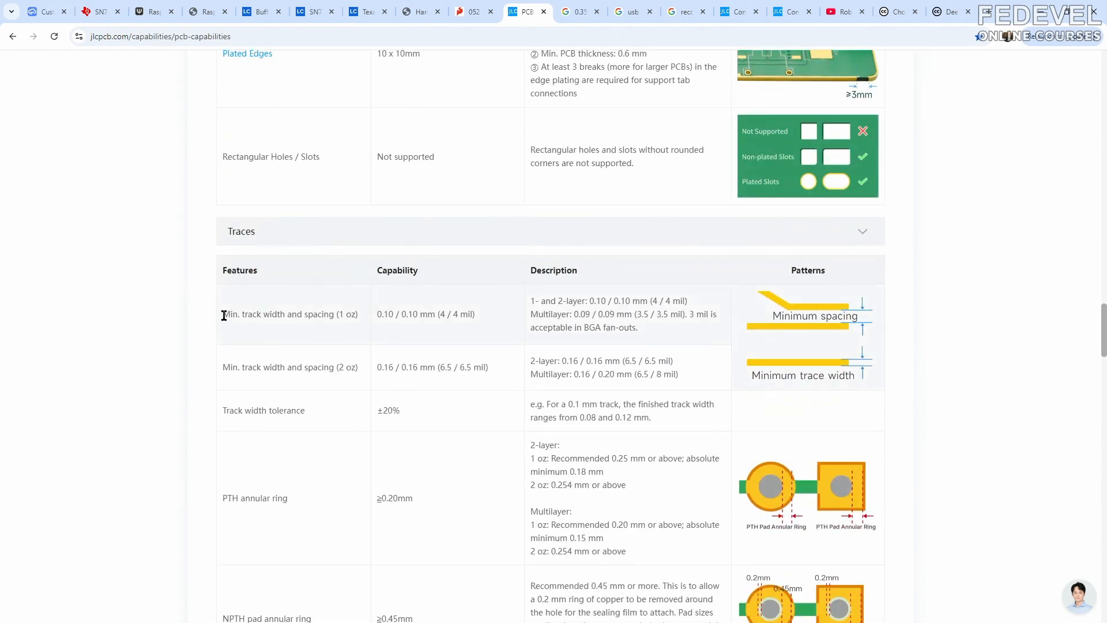
left_click_drag(223, 314, 358, 315)
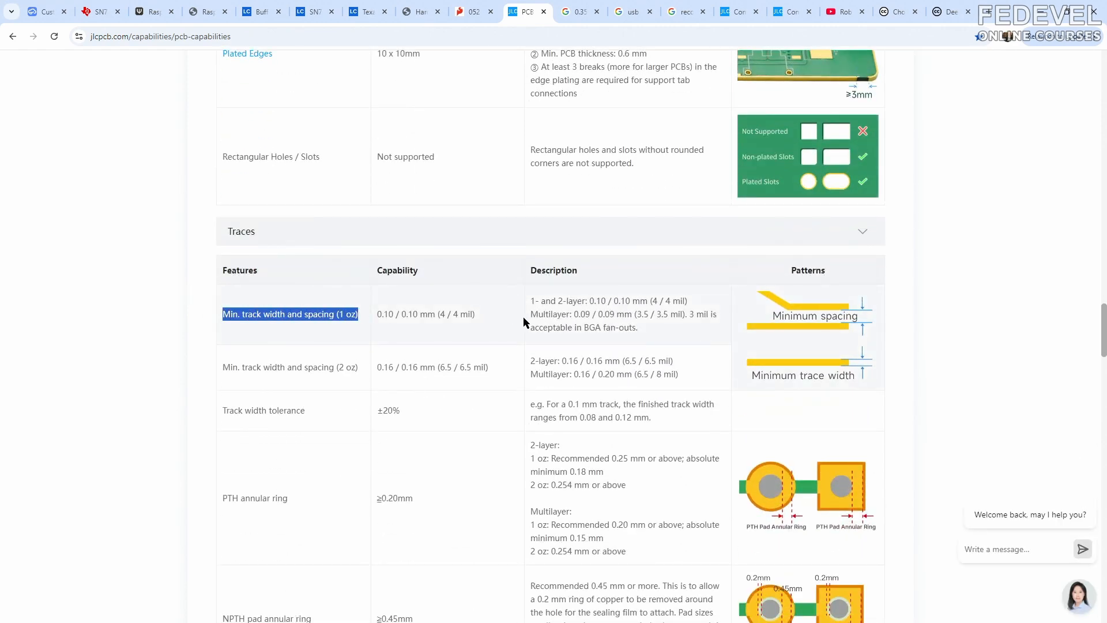
Check the multilayer 1 oz trace limits on JLCPCB's capabilities page and set the copperThickness1oz track rule's minimum stroke width to 6 mil in EasyEDA
left_click_drag(531, 315, 570, 313)
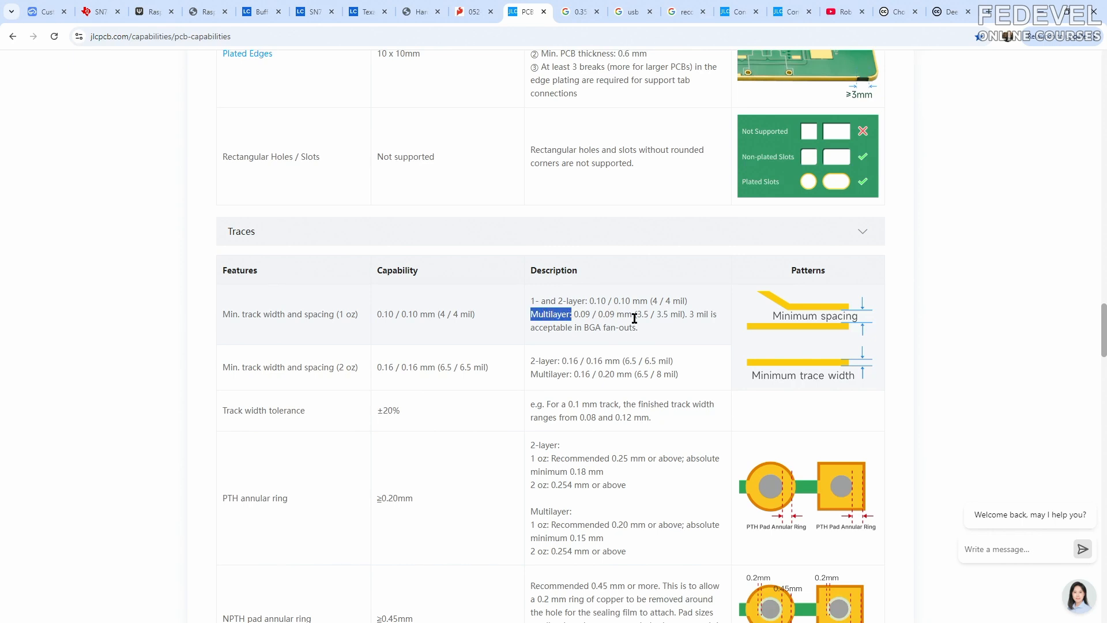
left_click_drag(636, 315, 647, 317)
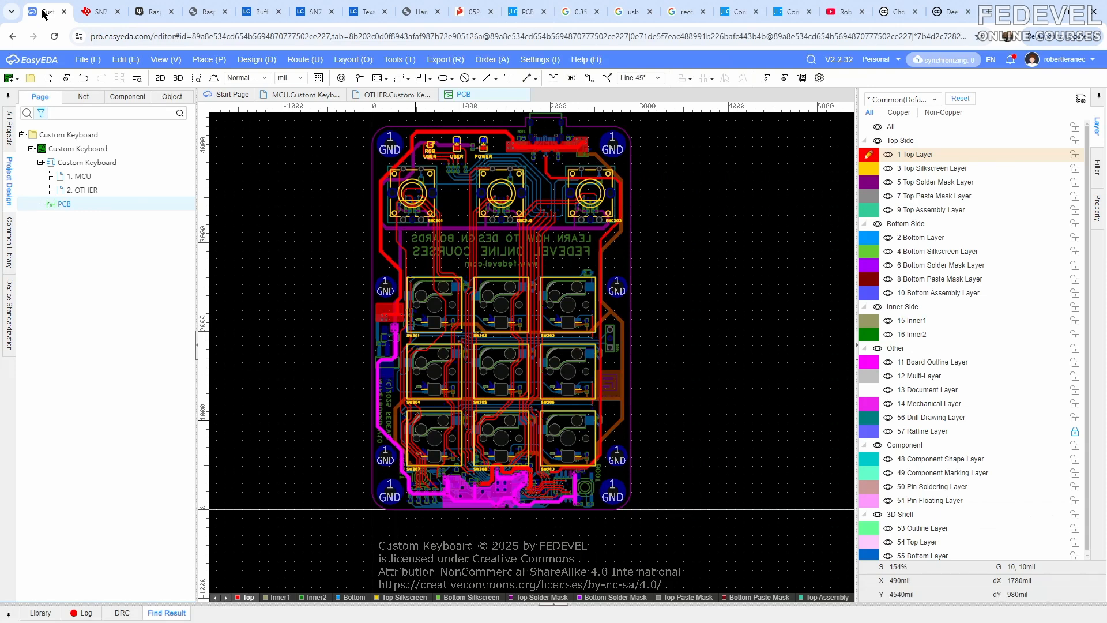
left_click(256, 59)
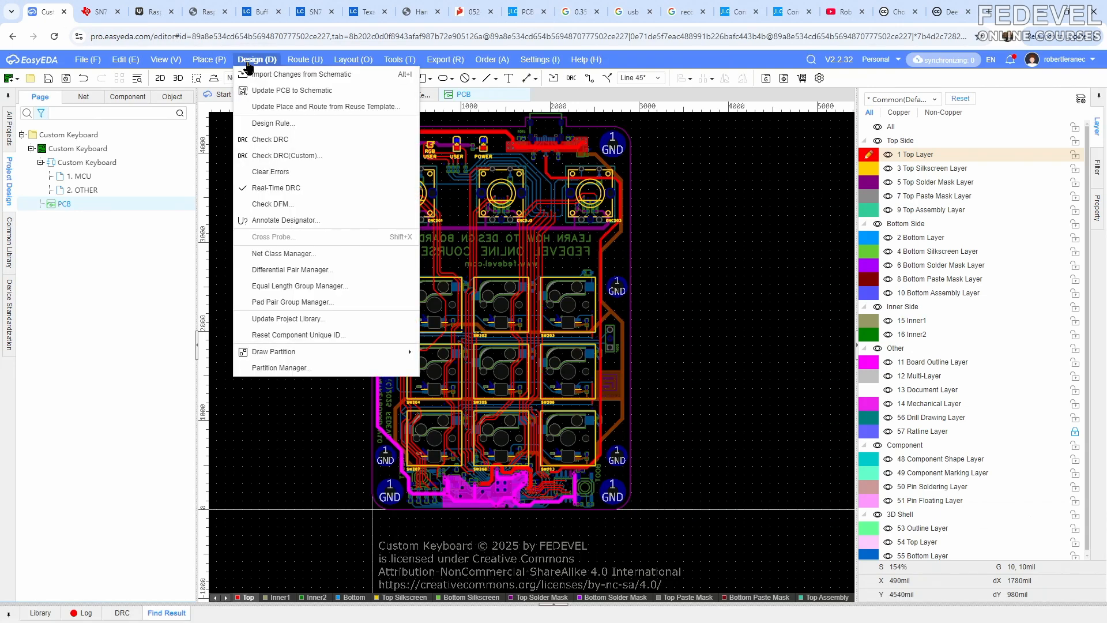
left_click(255, 124)
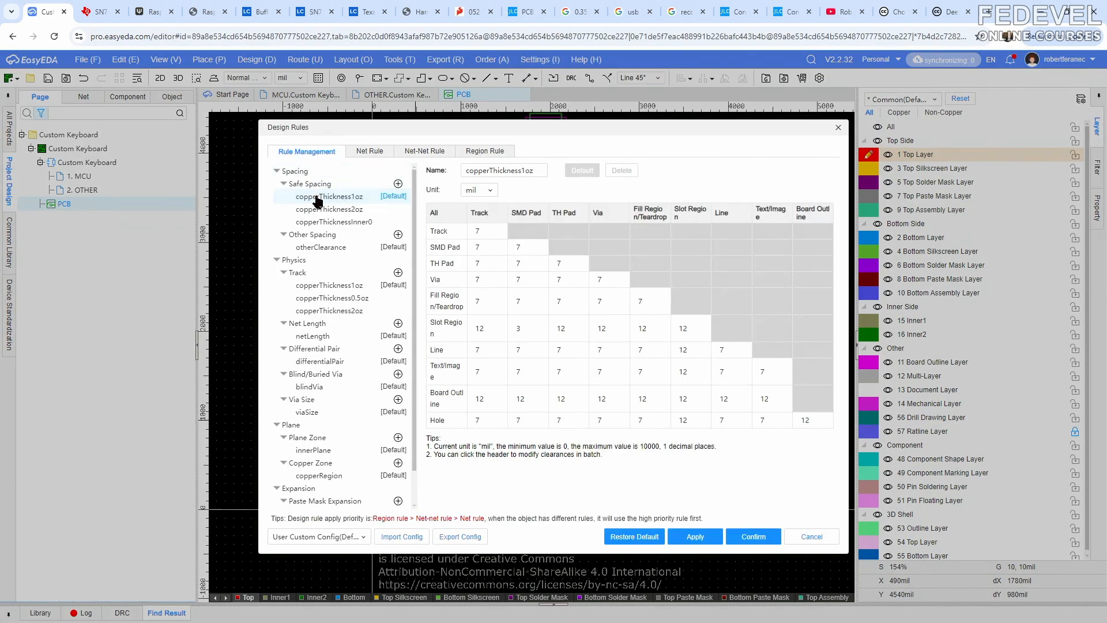
left_click(316, 286)
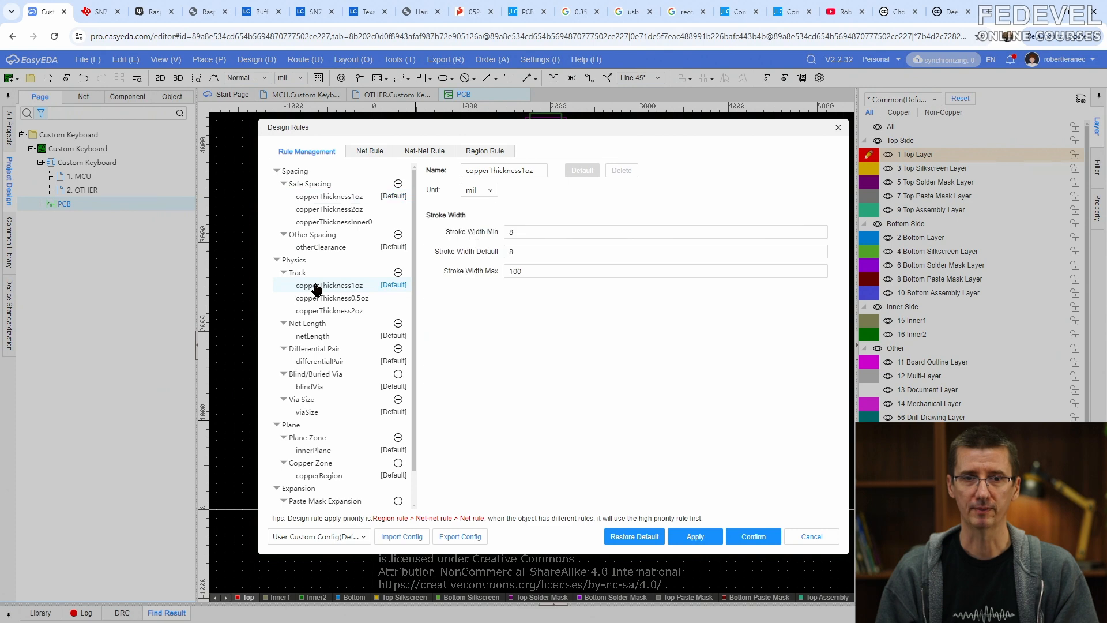
double_click(535, 235)
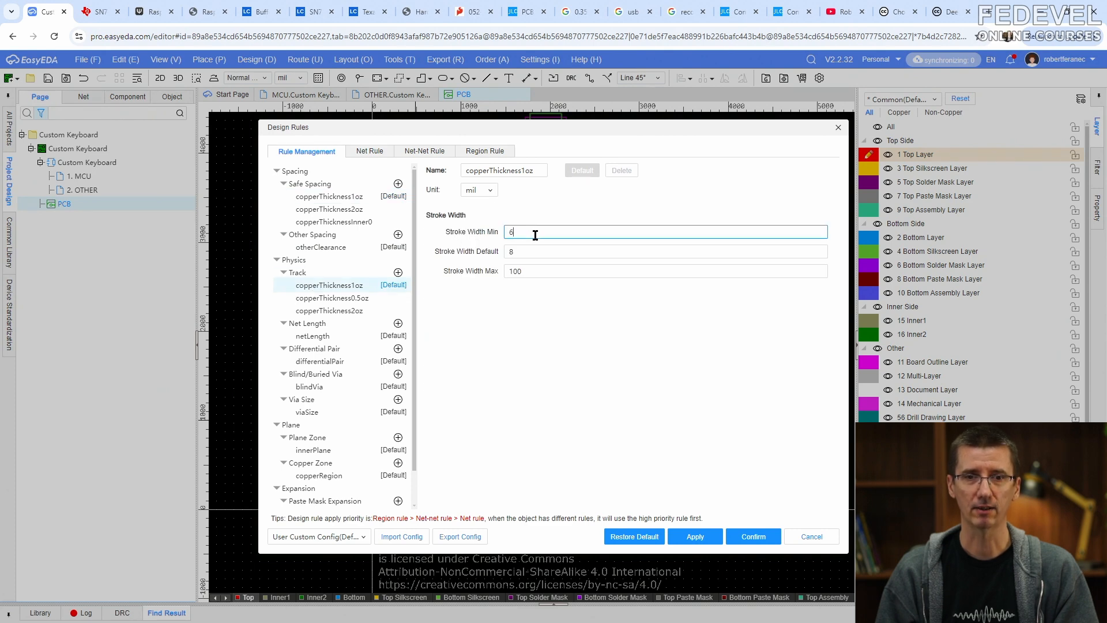
left_click(754, 537)
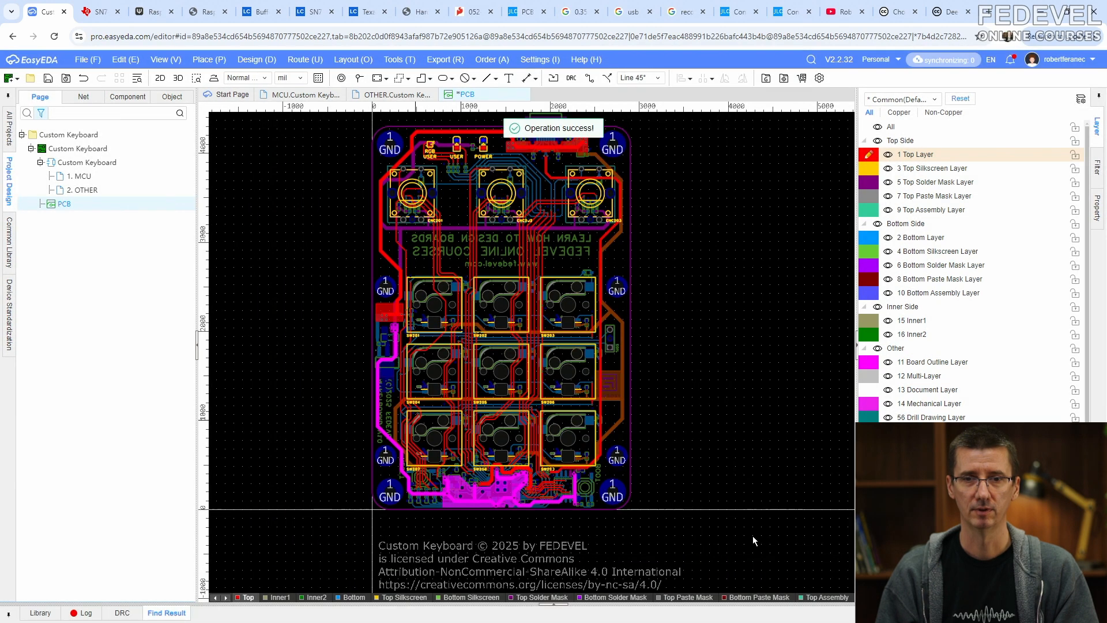
Run the design rule check on the PCB and save it with the updated rule
left_click(265, 59)
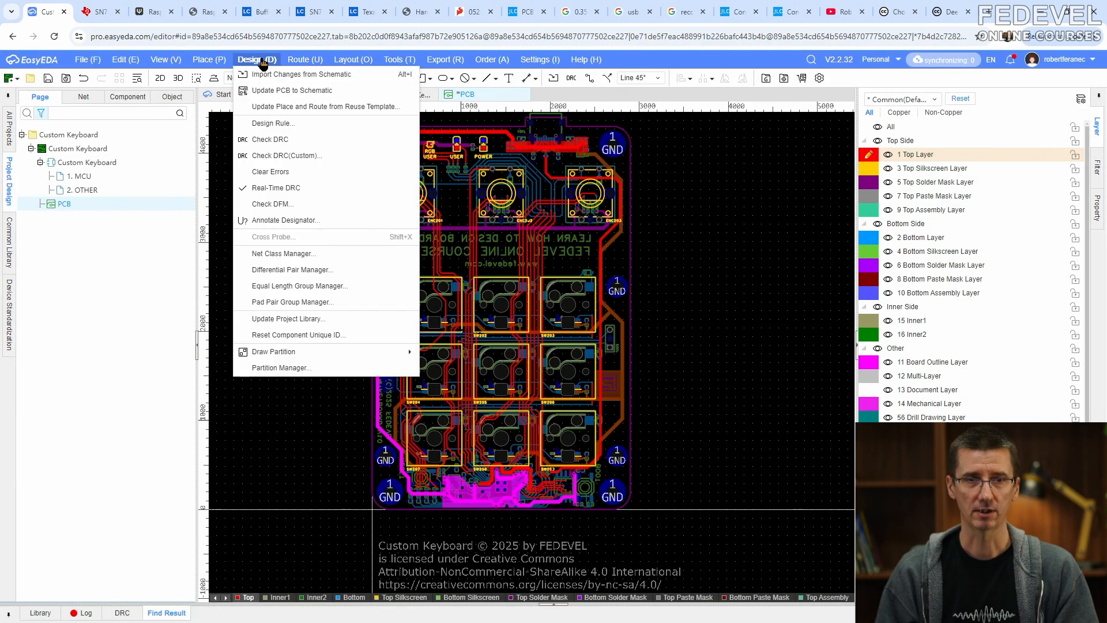
left_click(260, 140)
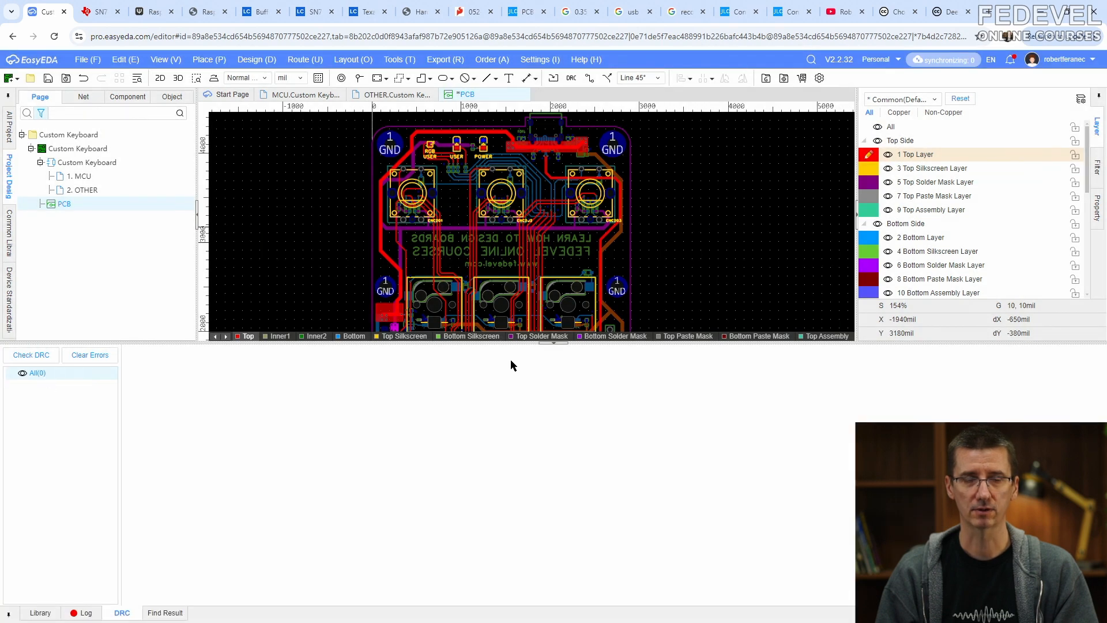
left_click(552, 343)
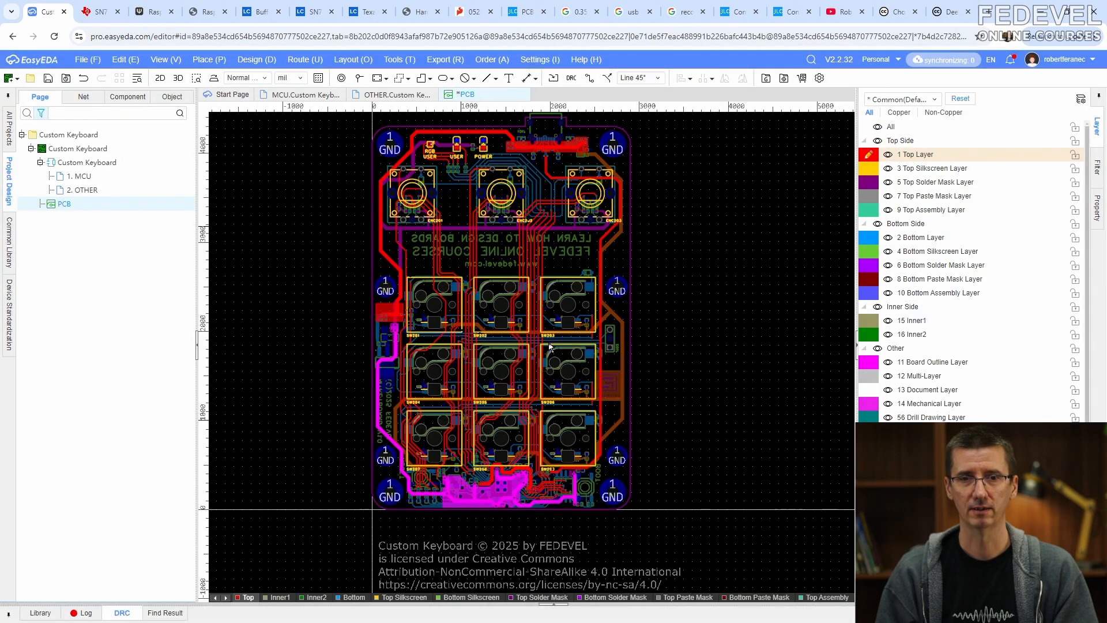
left_click(48, 79)
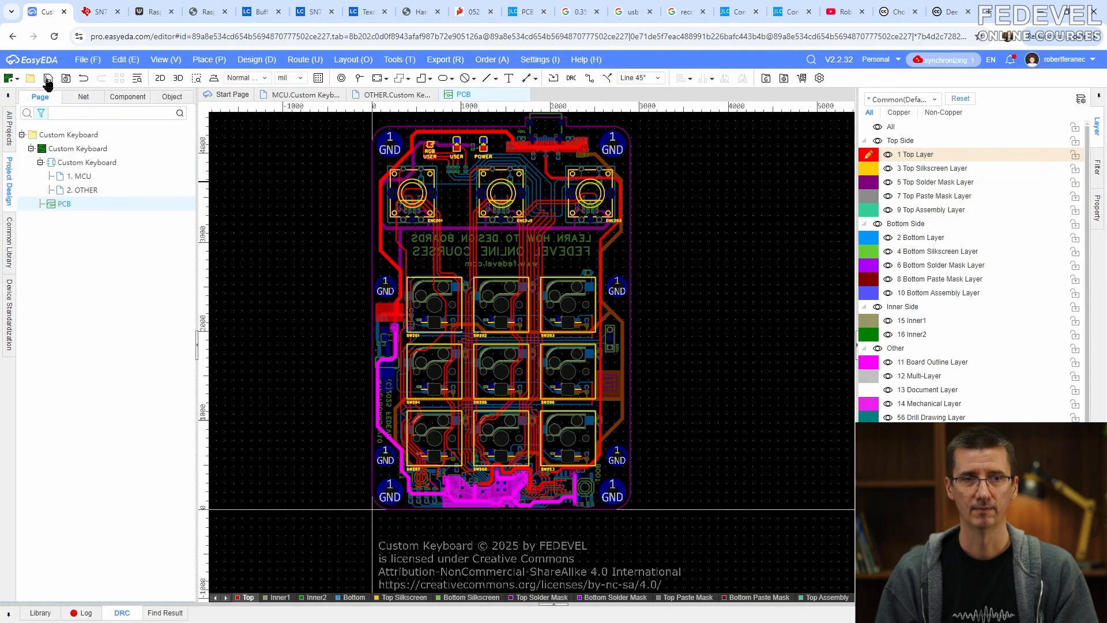
Highlight the +1V1 net with only the Top and Bottom layers visible and inspect its tracks around the MCU
left_click(82, 97)
left_click(23, 144)
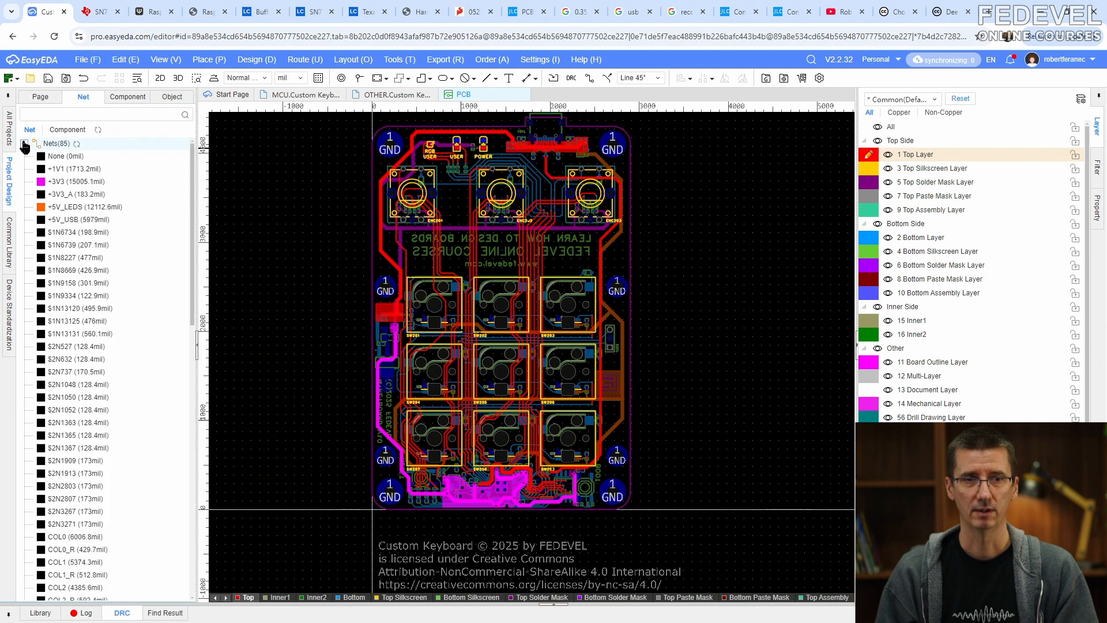
left_click(65, 169)
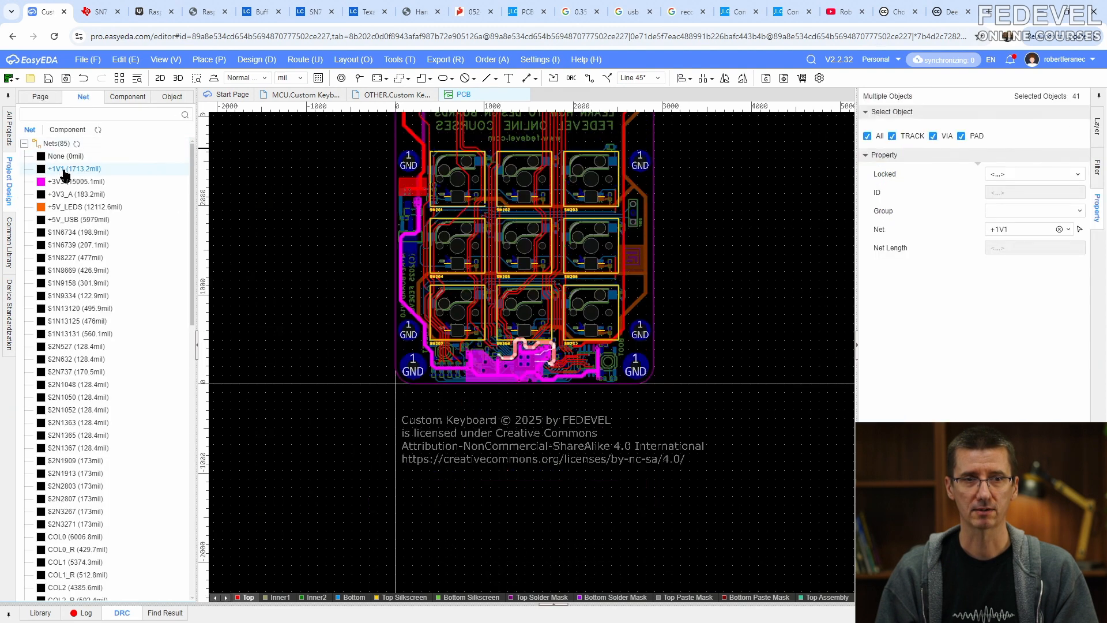
left_click(1096, 126)
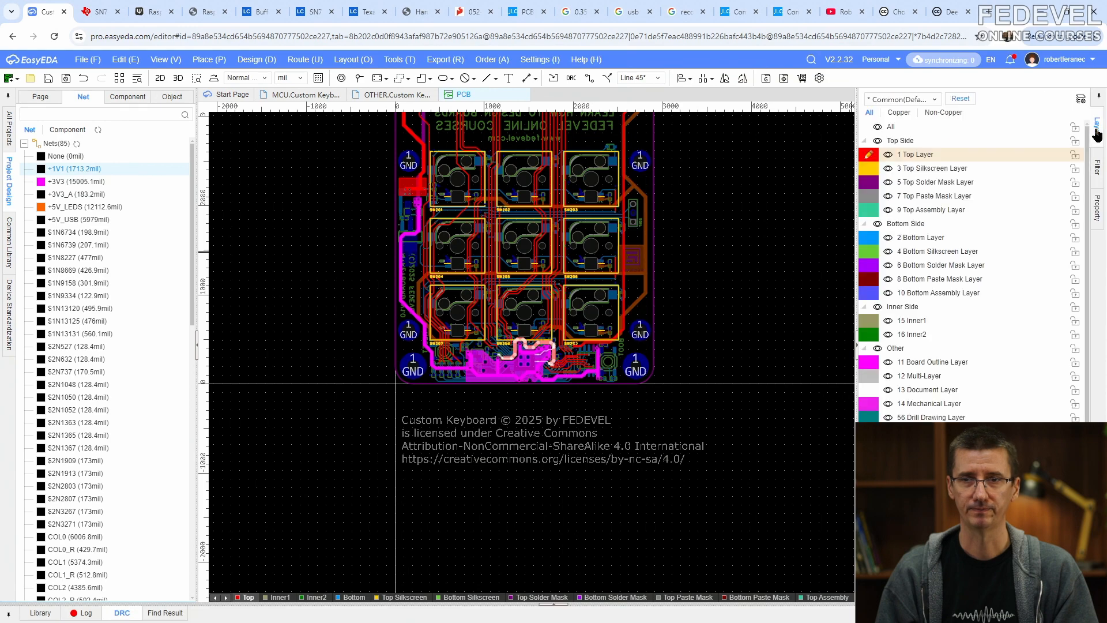
left_click(878, 127)
left_click(888, 155)
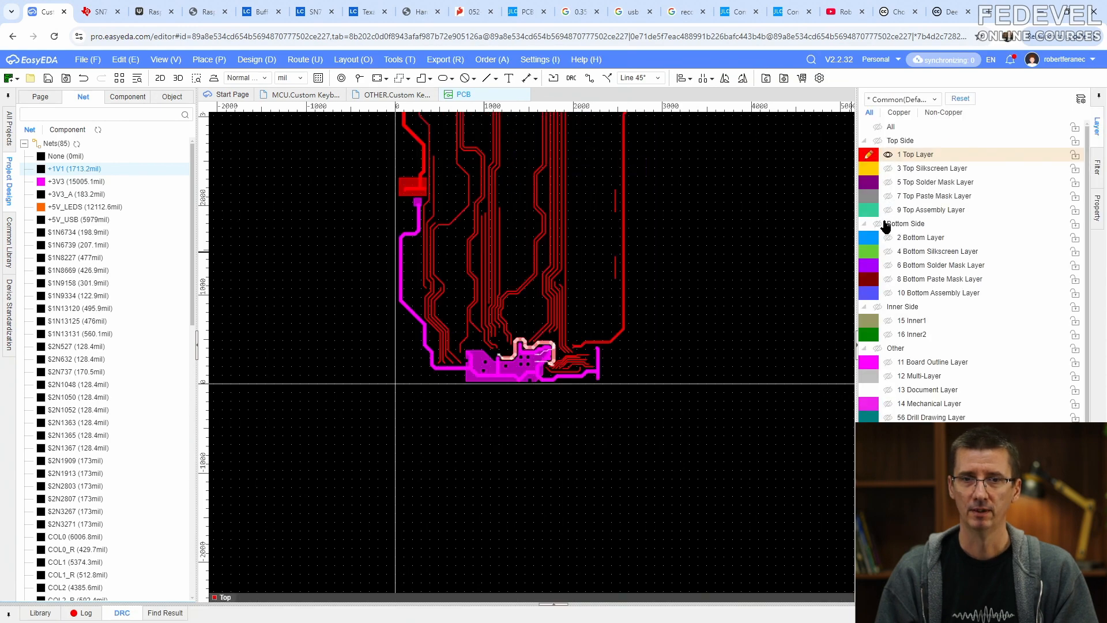
left_click(888, 237)
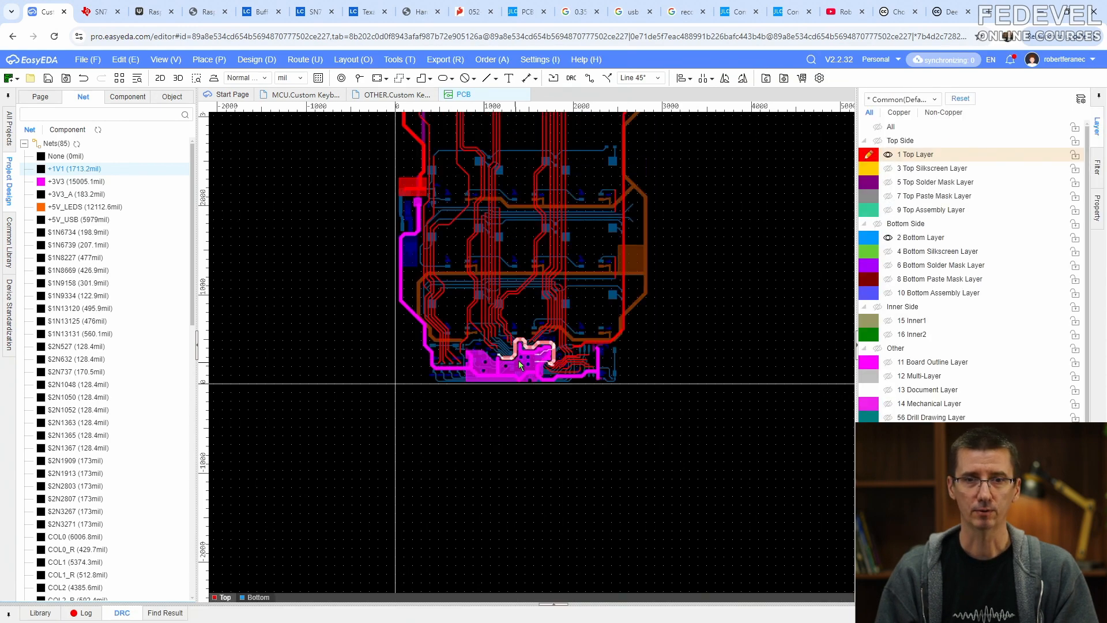
scroll(519, 361, "up", 6)
right_click_drag(567, 347, 448, 344)
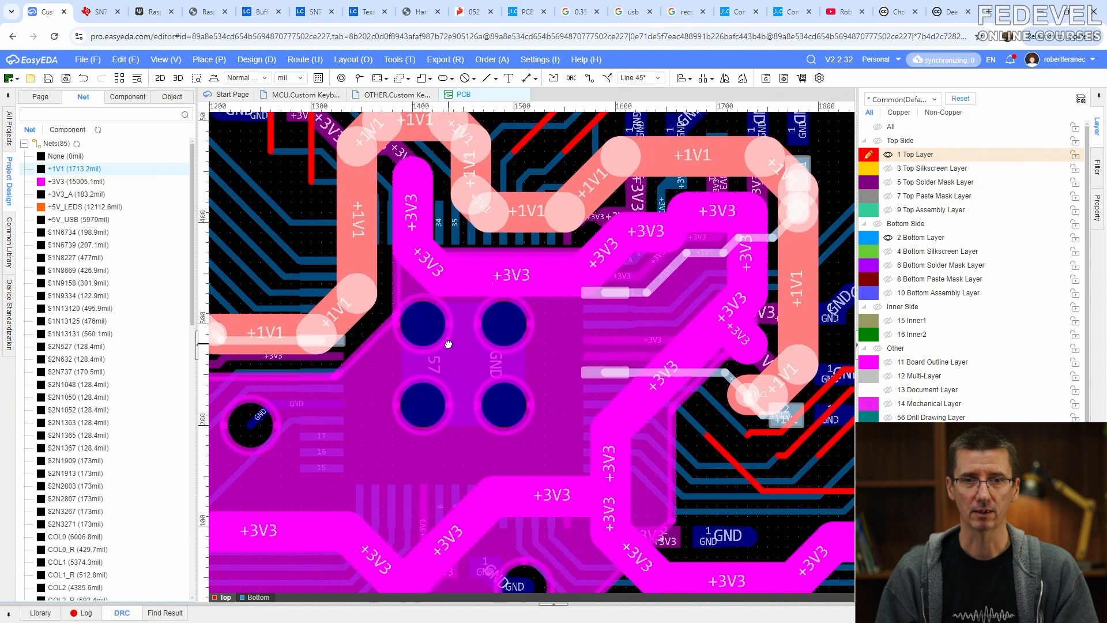
scroll(489, 367, "down", 2)
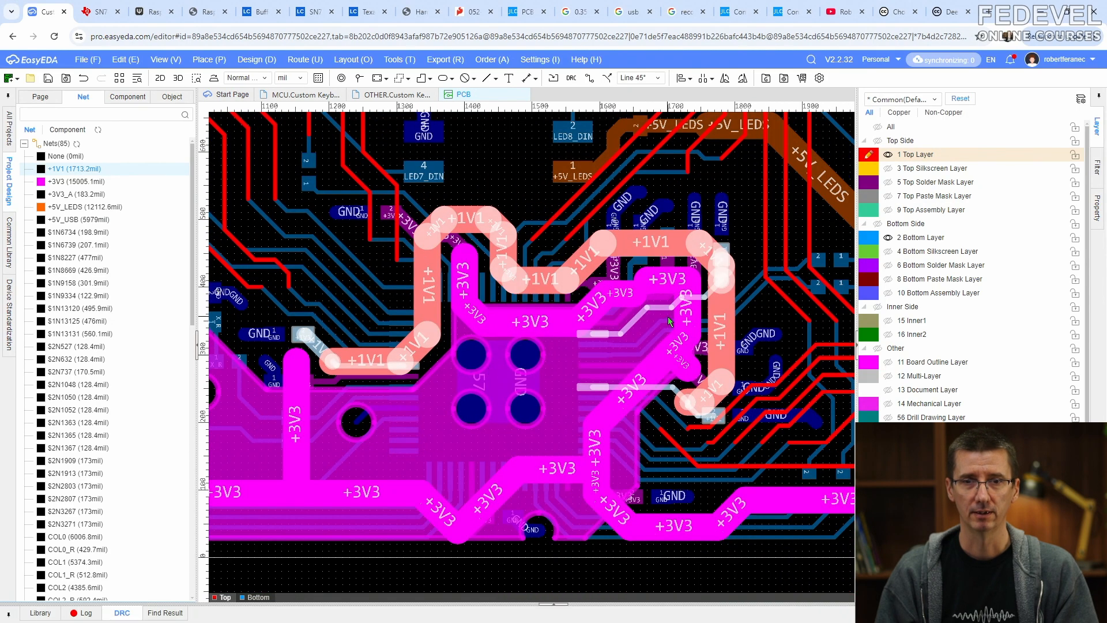
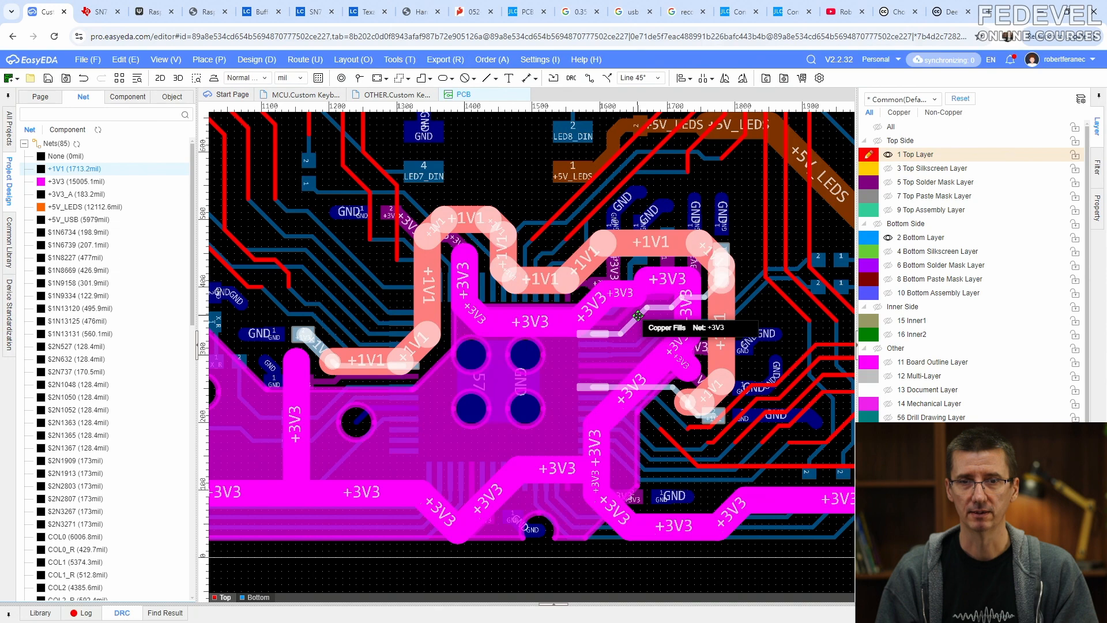
Highlight the +3V3 net and inspect its tracks near the LEDs and around the MCU for thin power connections
double_click(81, 182)
scroll(555, 259, "down", 1)
right_click_drag(402, 249, 362, 541)
scroll(476, 184, "up", 4)
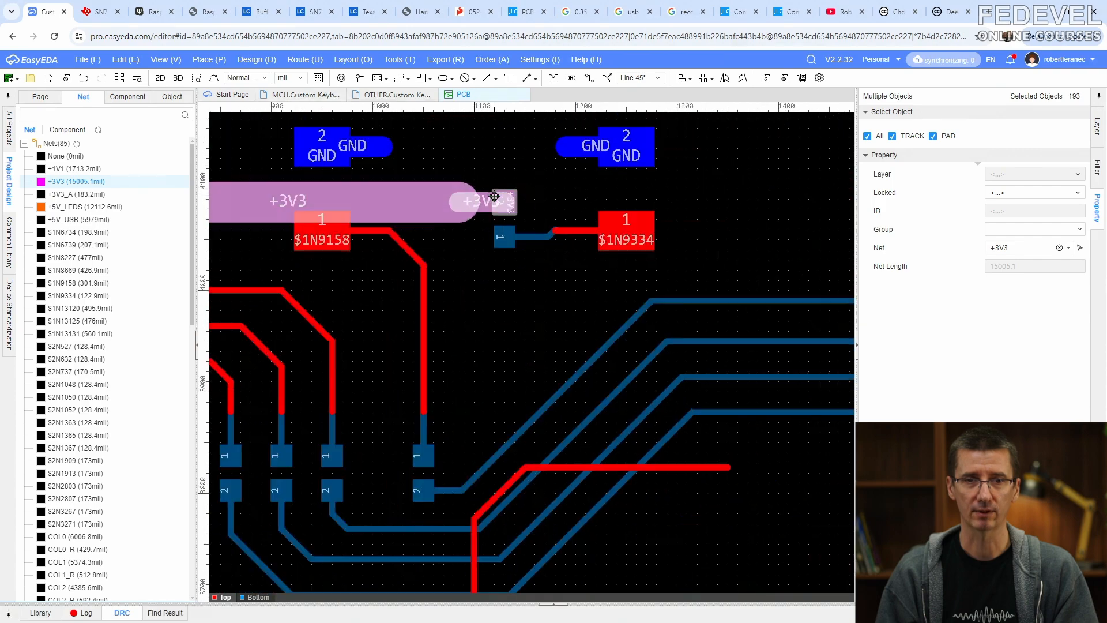
scroll(476, 183, "down", 4)
right_click_drag(507, 514, 568, 252)
scroll(673, 400, "up", 4)
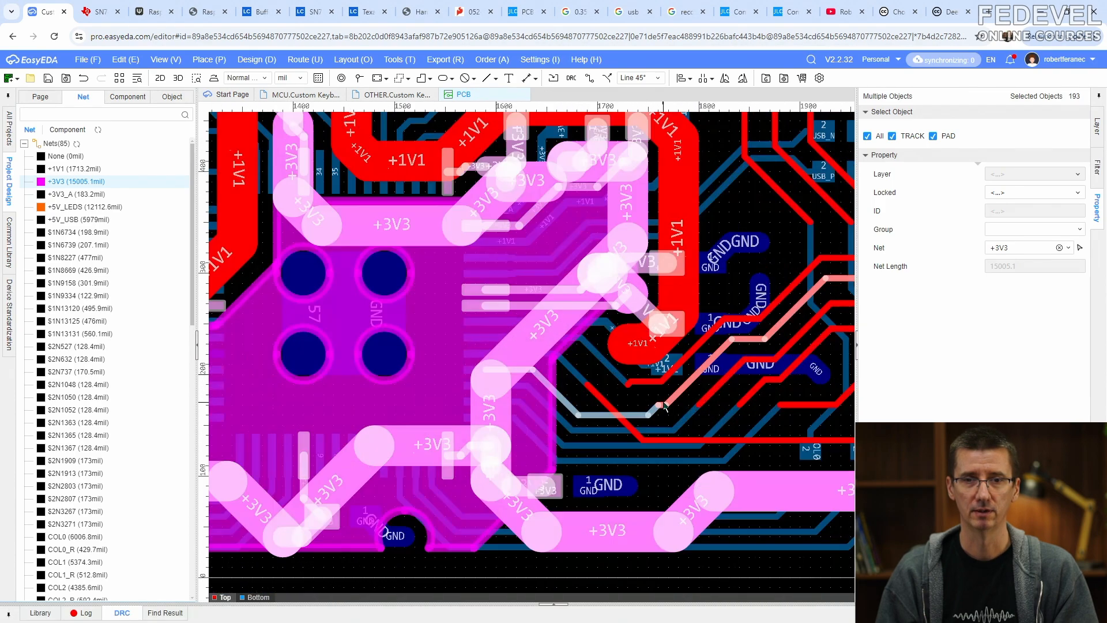
scroll(555, 228, "down", 3)
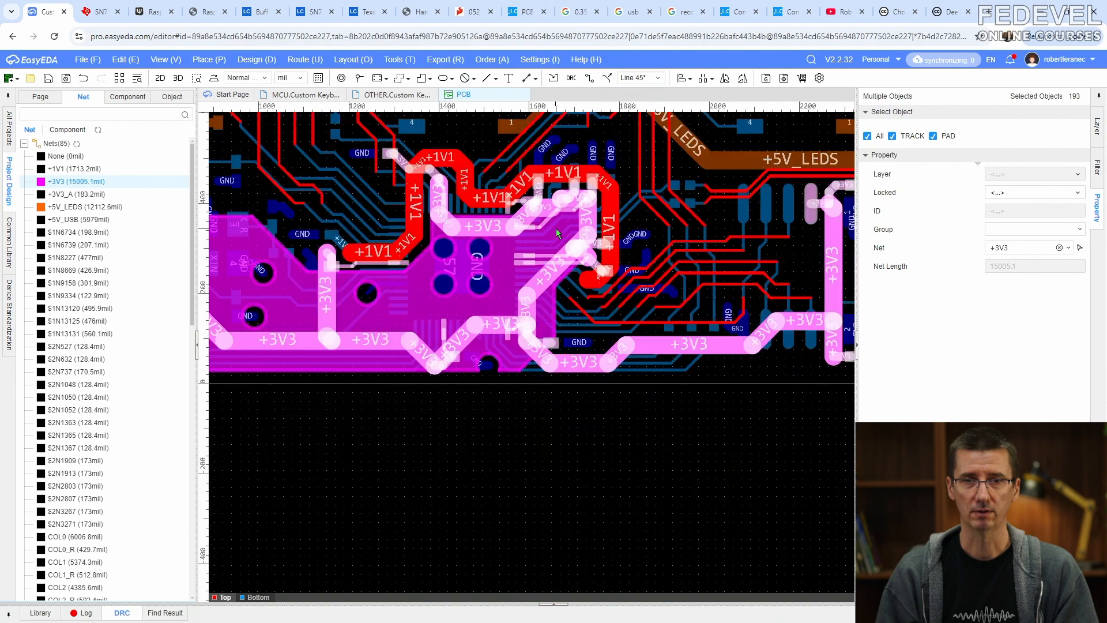
Highlight the +3V3_A net and make the Bottom Layer active for a close look at its tracks
left_click(85, 194)
scroll(522, 354, "up", 4)
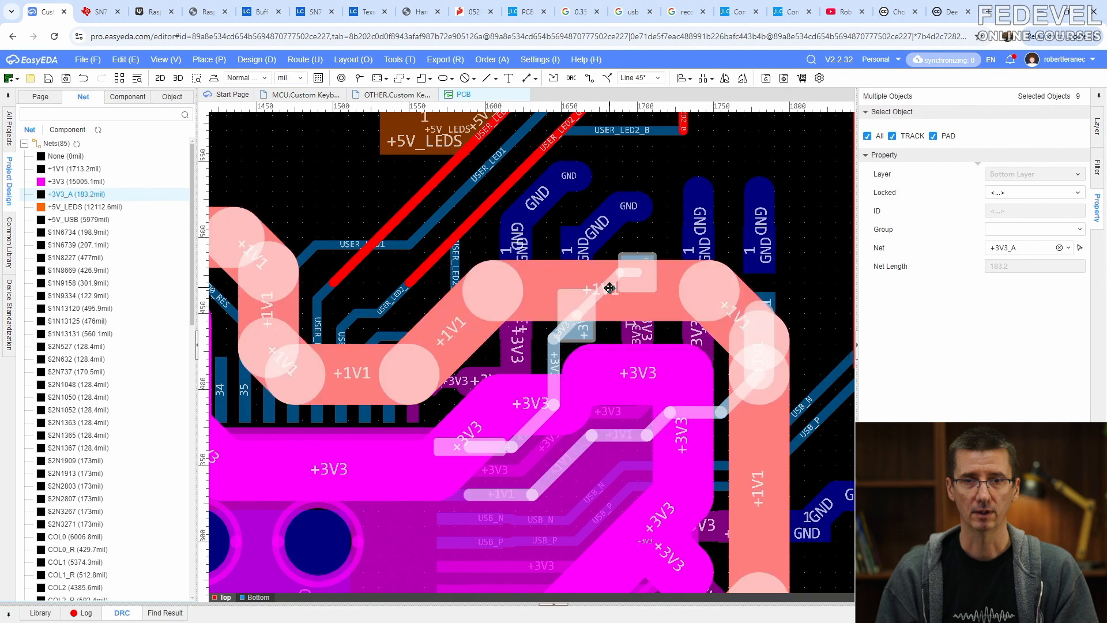
scroll(616, 291, "up", 2)
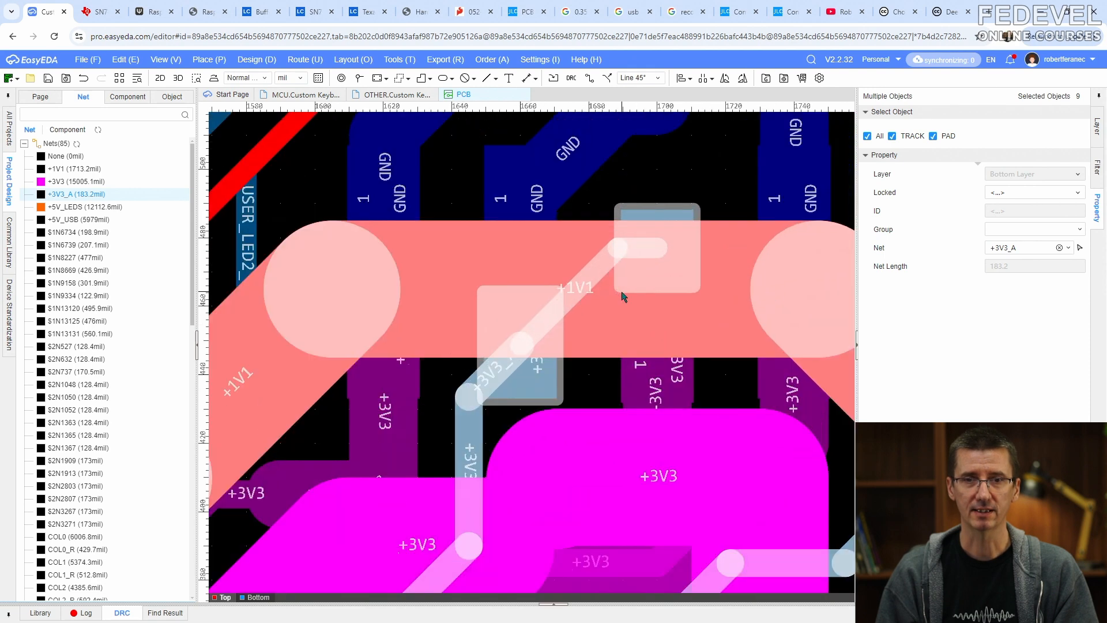
left_click(1097, 126)
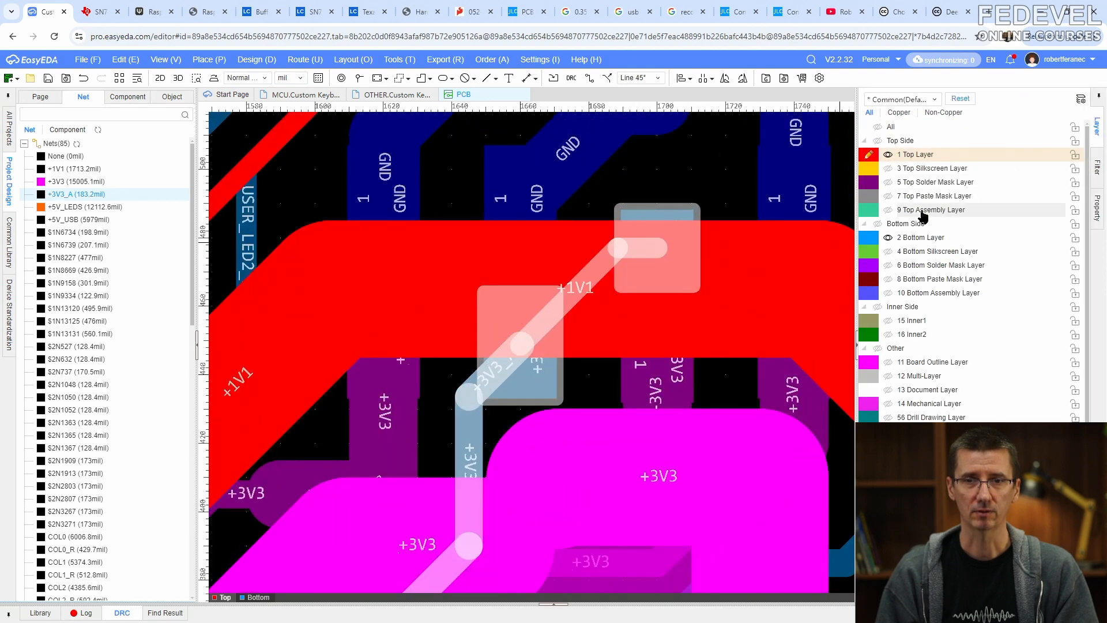
left_click(874, 240)
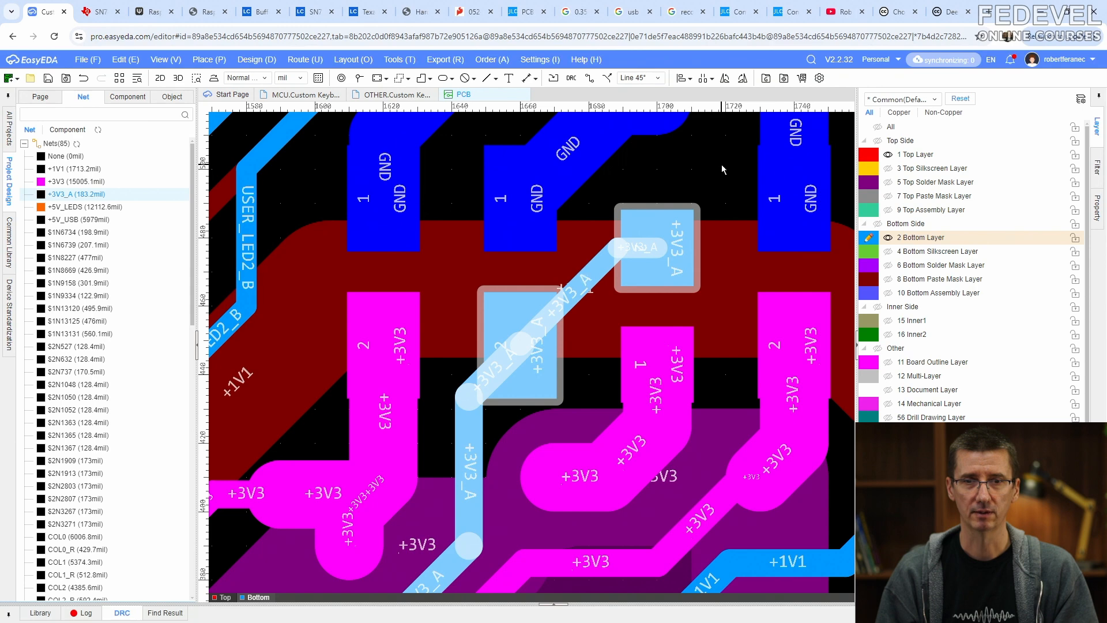
Set the line width of the +3V3_A track between the two capacitor pads to 8.1 mil and highlight the whole net again
left_click(586, 280)
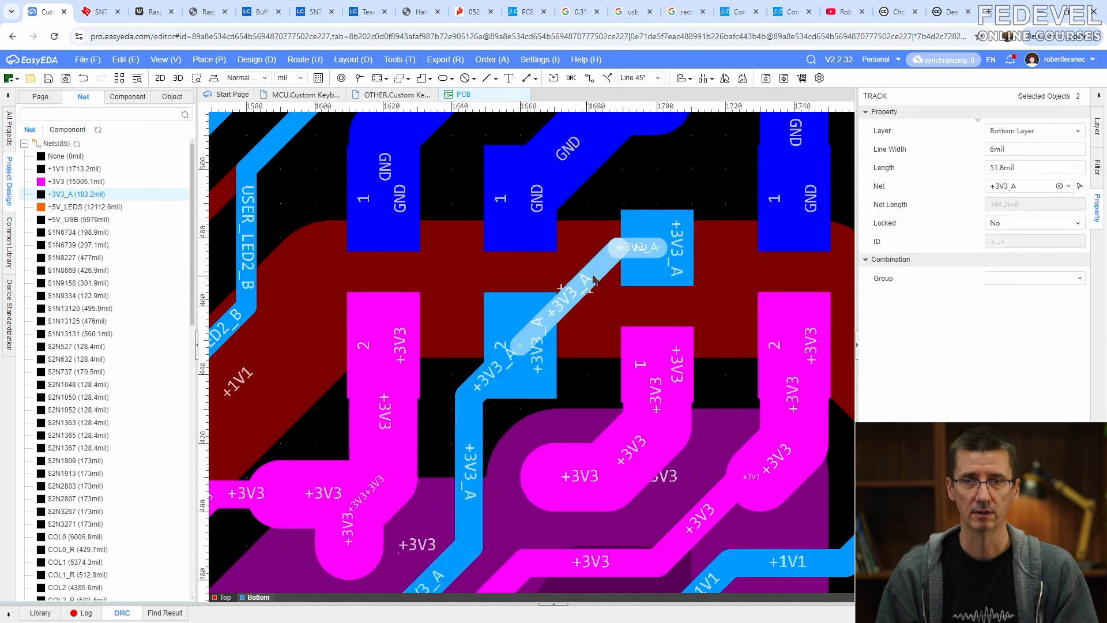
left_click(1030, 149)
left_click(475, 425)
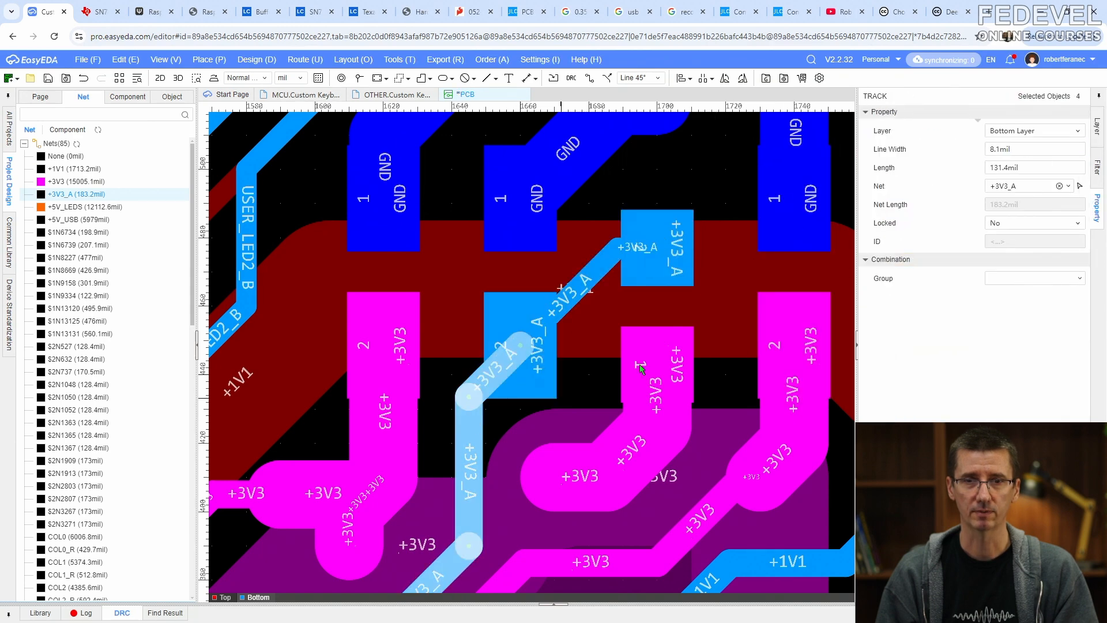
left_click(634, 248)
left_click(1028, 149)
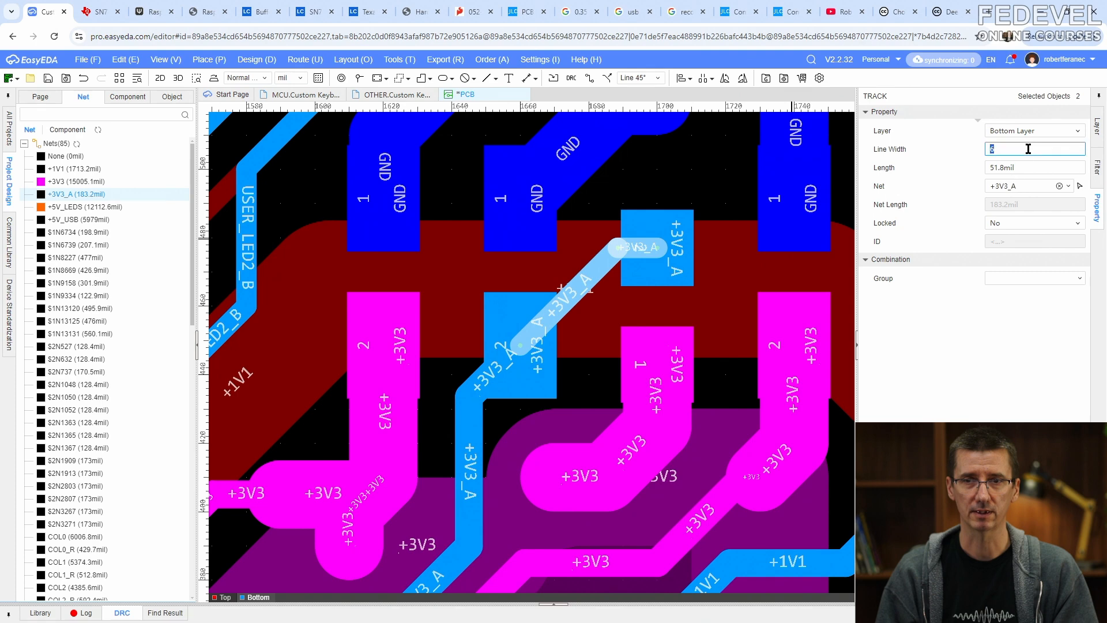
type("8.1")
key("Return")
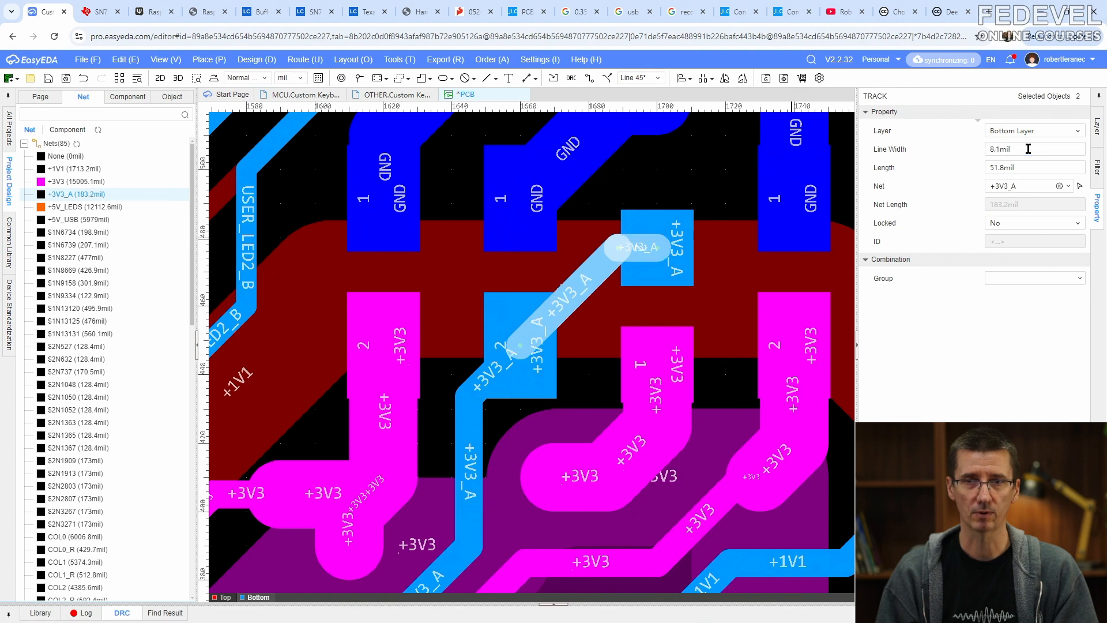
left_click(69, 195)
left_click(69, 194)
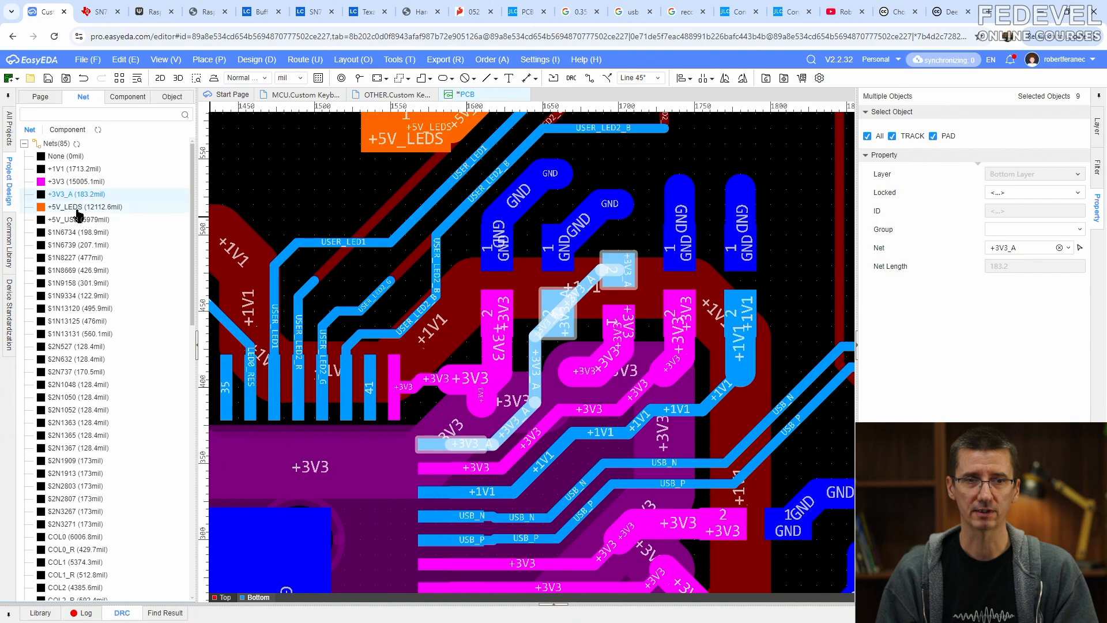
Highlight the +5V_LEDS net and inspect its tracks across the key switch rows
left_click(77, 211)
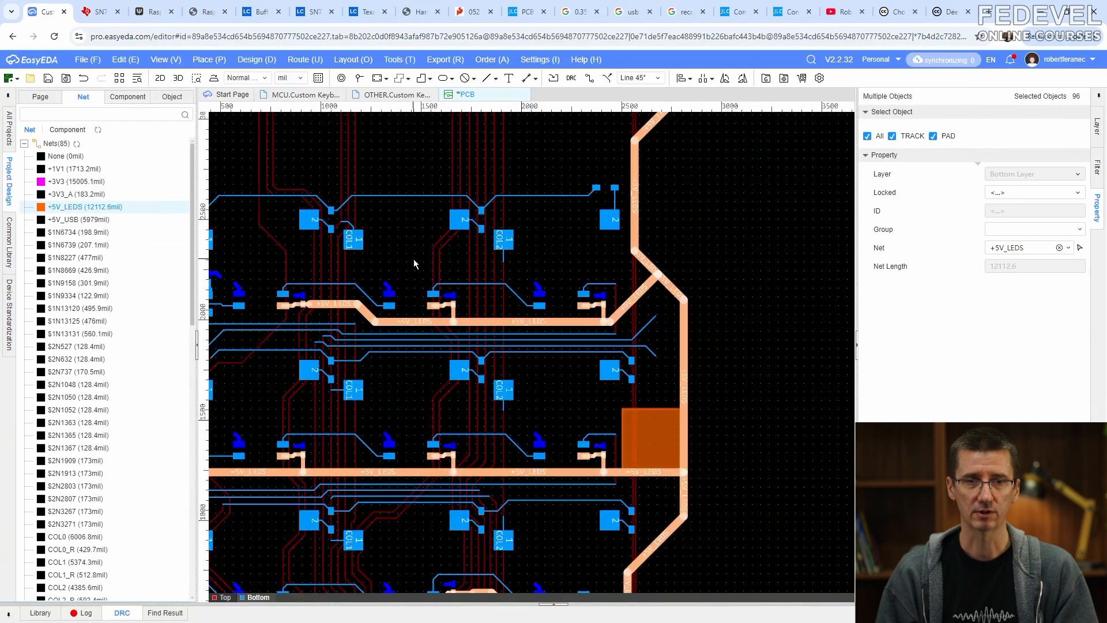
right_click_drag(434, 333, 601, 291)
right_click_drag(625, 459, 476, 391)
Inspect the +5V_USB net's tracks from the USB connector down the board edge, and highlight net $1N6734
left_click(87, 220)
scroll(581, 245, "up", 3)
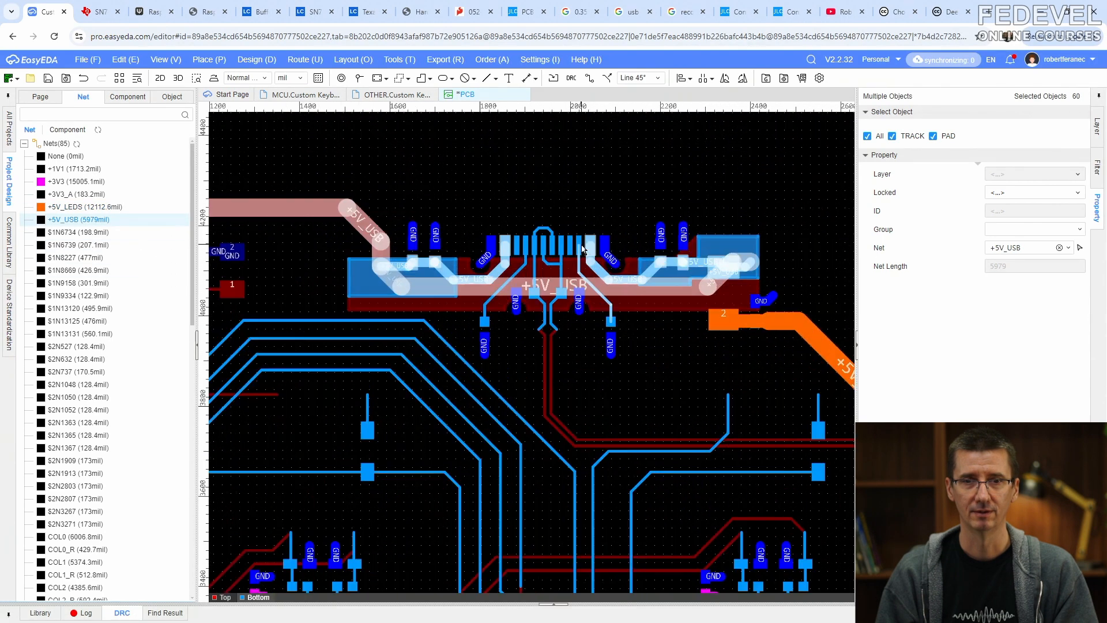
scroll(580, 245, "down", 3)
right_click_drag(354, 391, 564, 225)
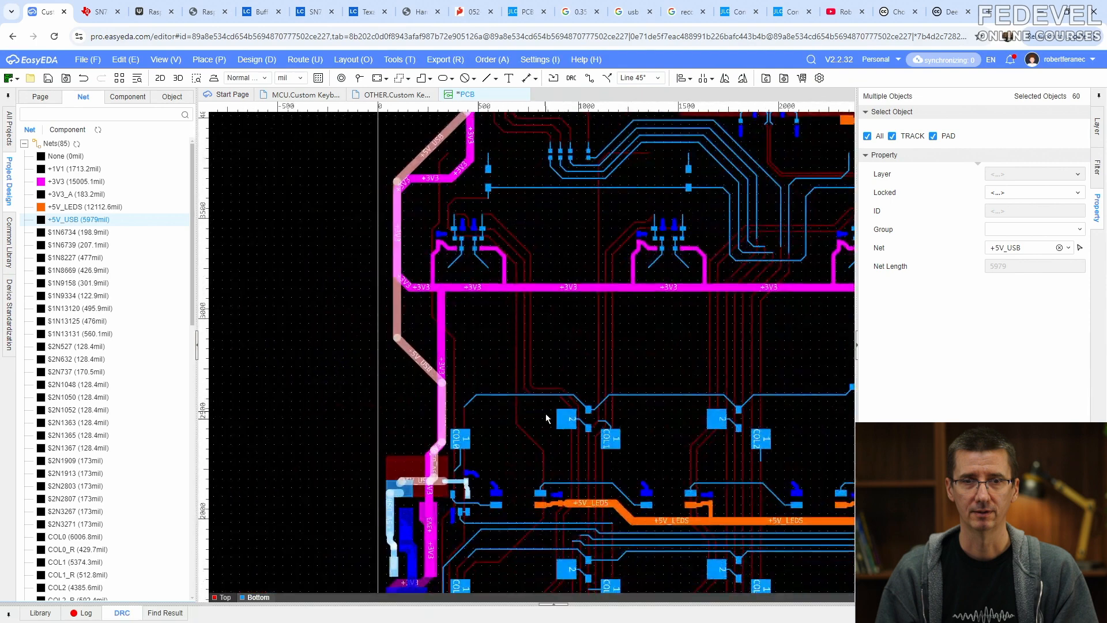
right_click_drag(548, 439, 527, 200)
right_click_drag(550, 364, 445, 234)
left_click(75, 233)
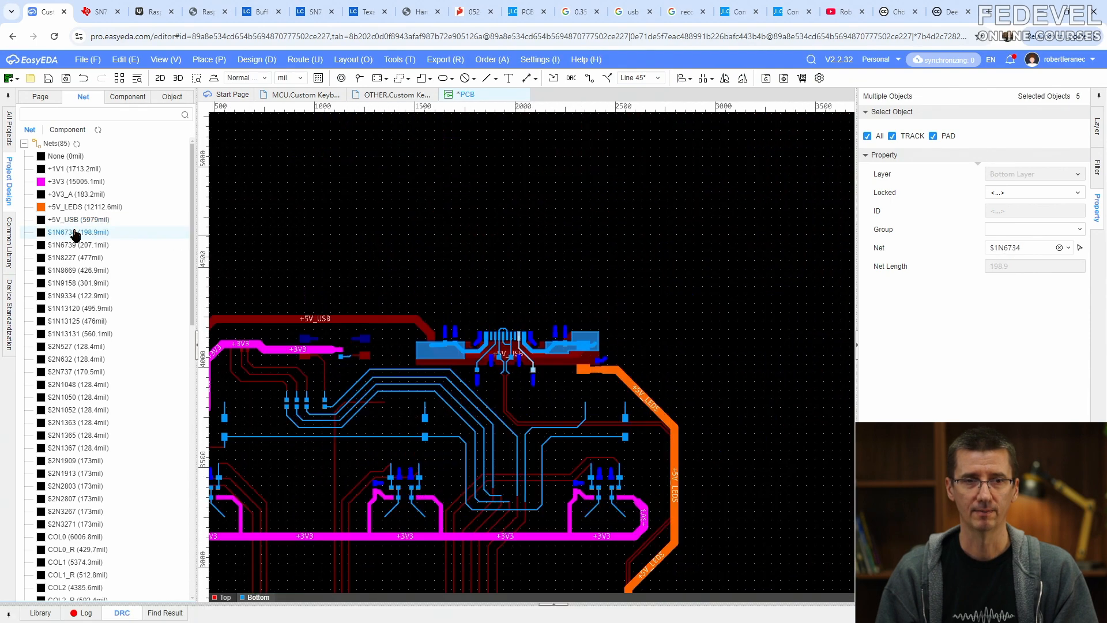
Inspect the tracks of the $1N nets one by one, from $1N6734 through $1N13131
scroll(499, 364, "up", 5)
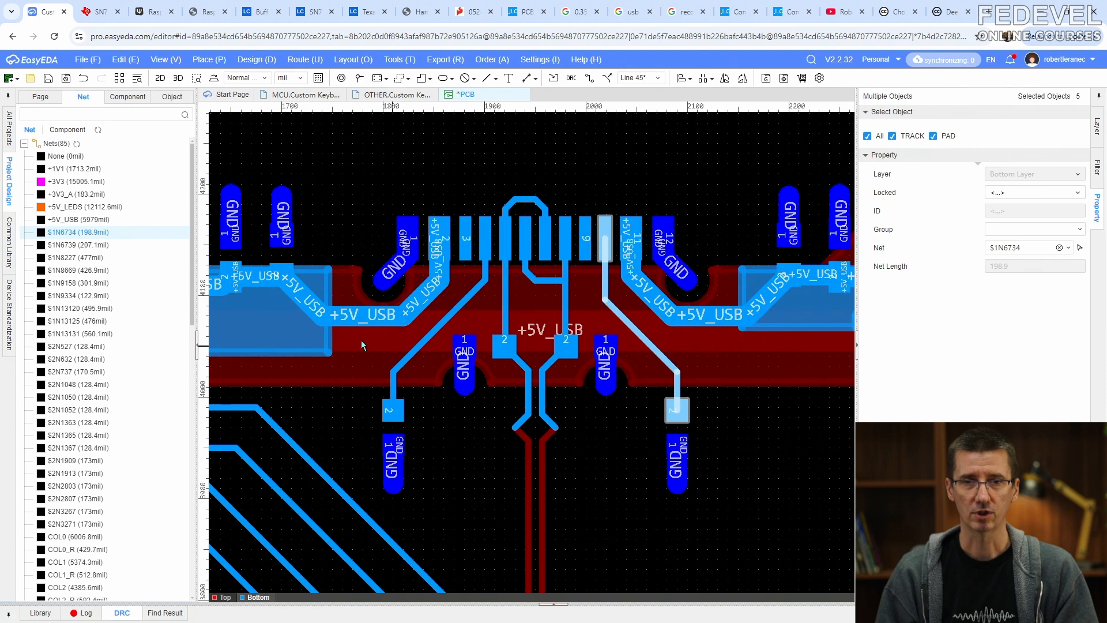
left_click(86, 245)
left_click(86, 258)
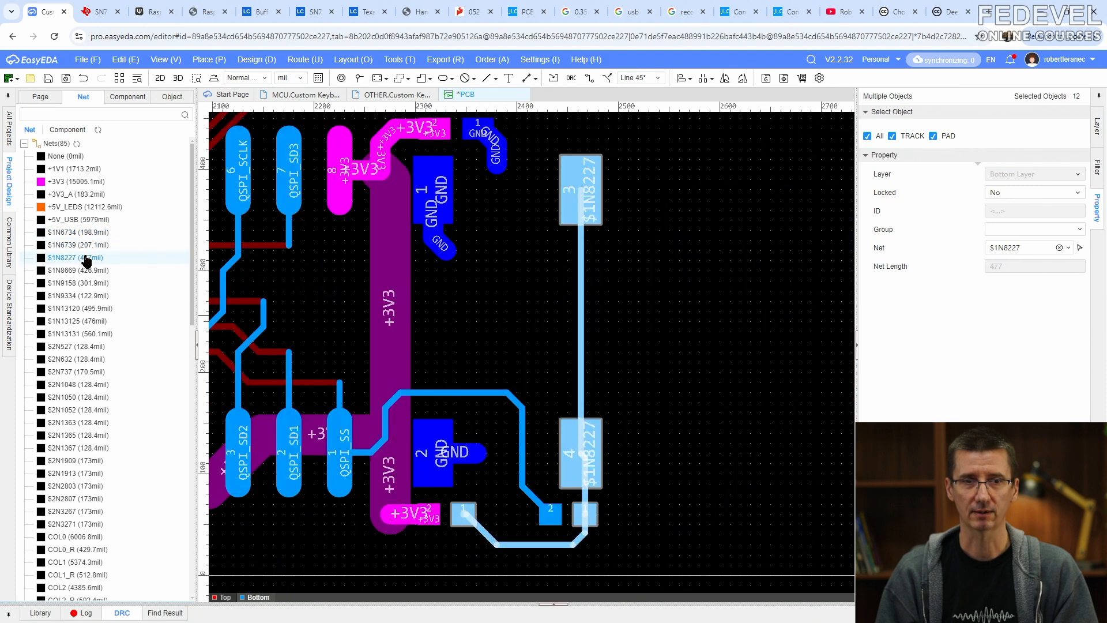
left_click(81, 270)
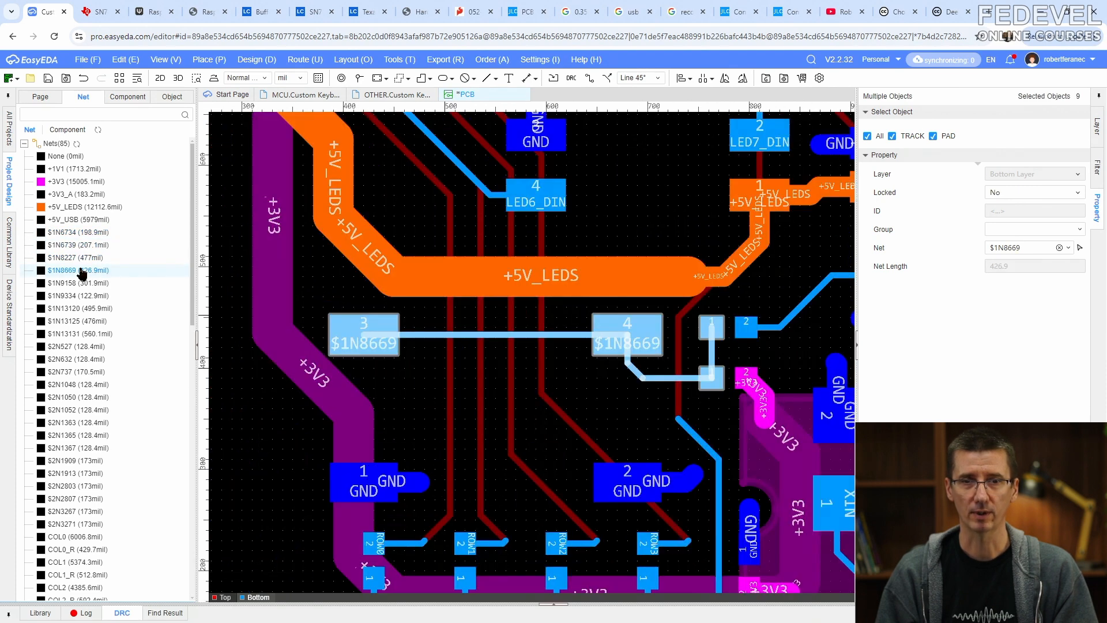
left_click(79, 283)
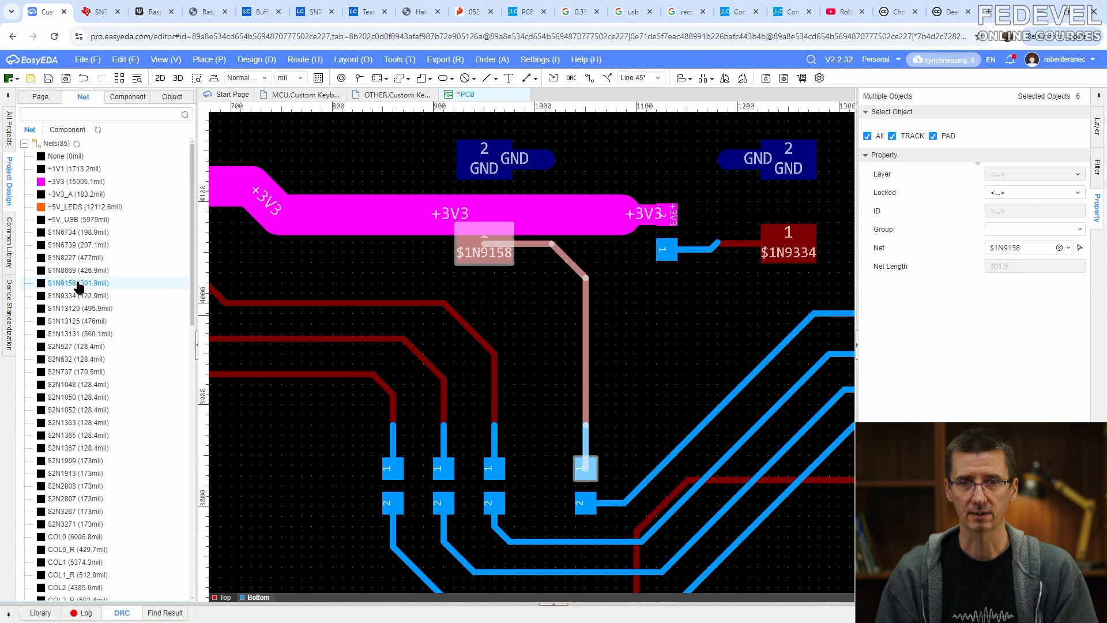
left_click(78, 296)
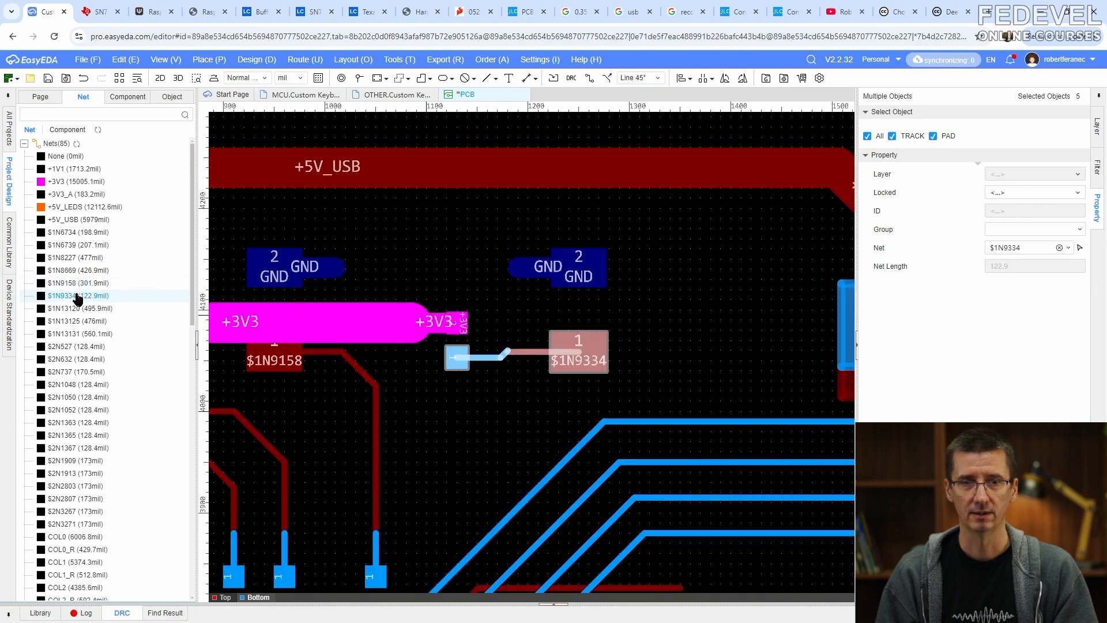
left_click(77, 310)
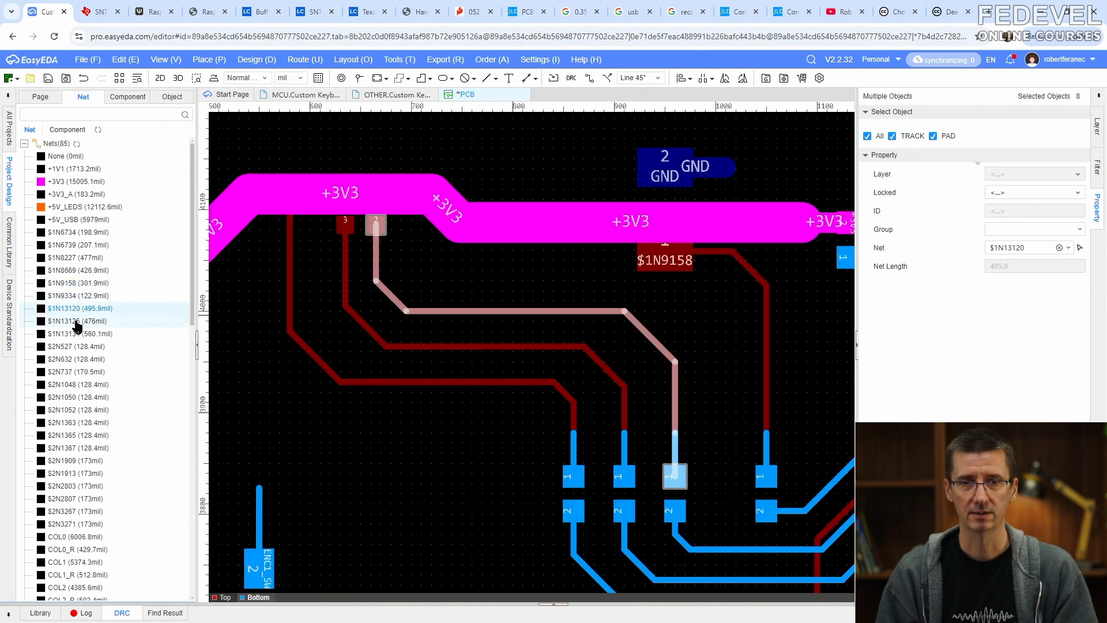
left_click(78, 322)
left_click(78, 334)
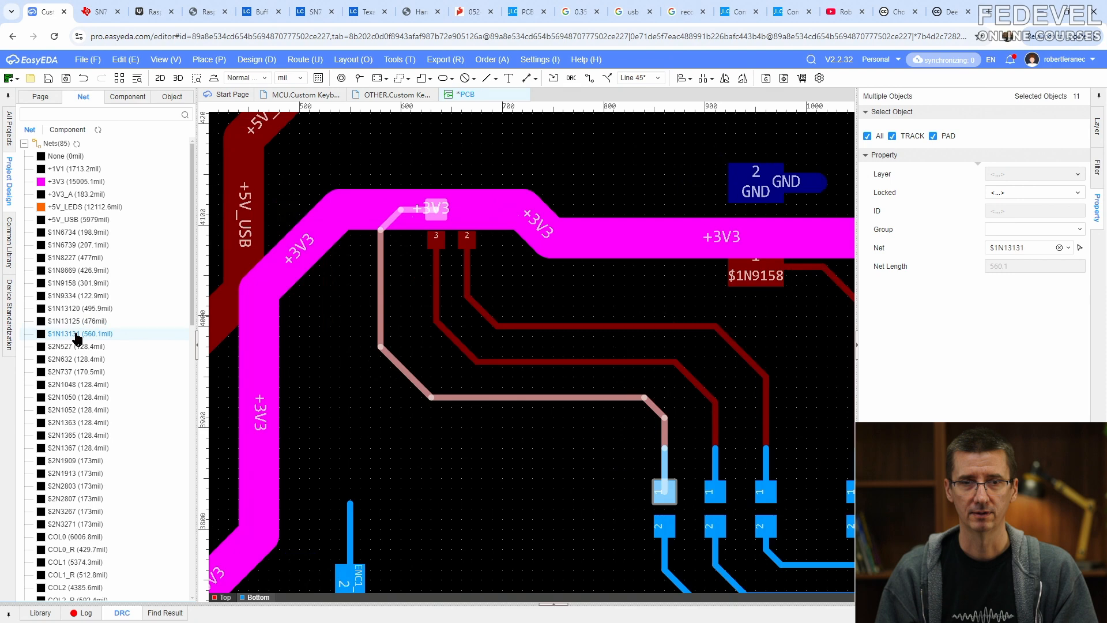
Highlight each switch-to-diode net from $2N527 through $2N1367 in turn and check its tracks
left_click(77, 347)
left_click(76, 360)
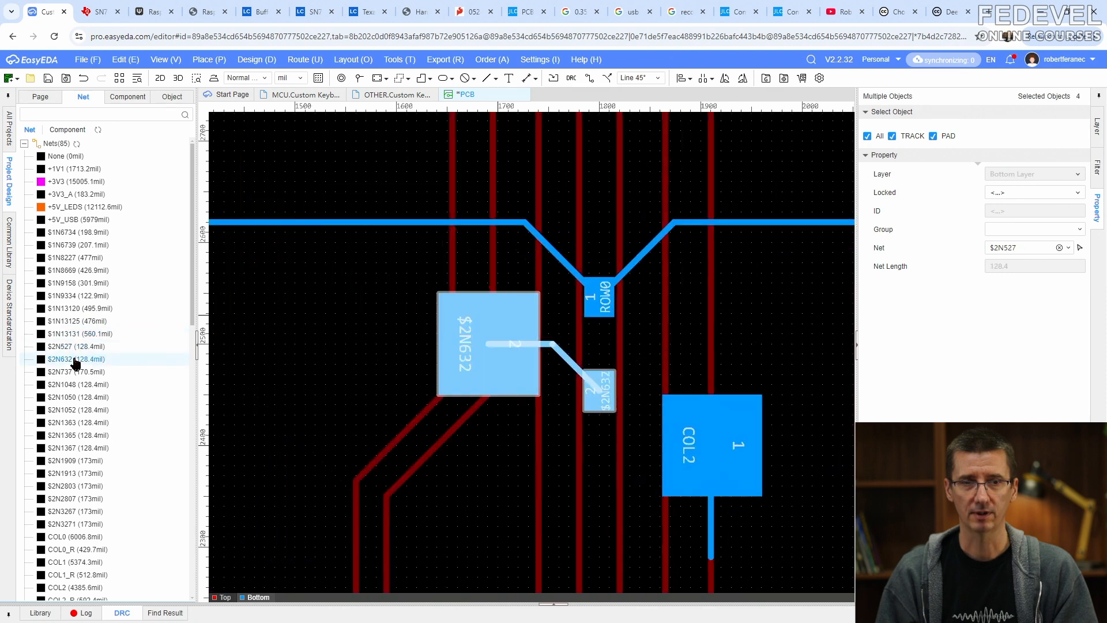
left_click(74, 372)
left_click(73, 385)
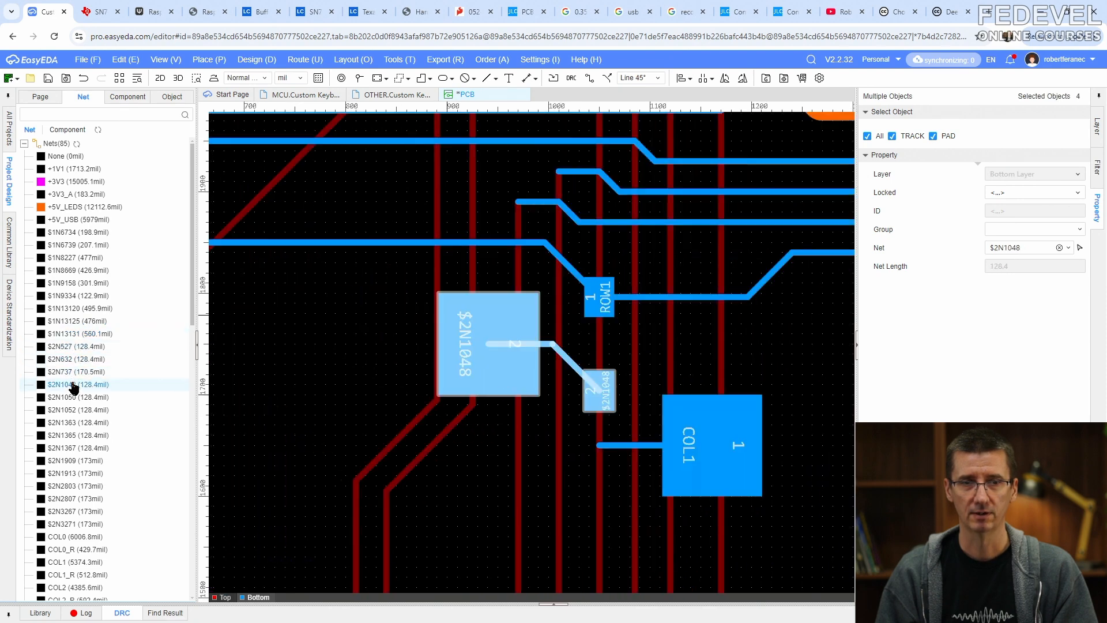
left_click(73, 397)
left_click(73, 410)
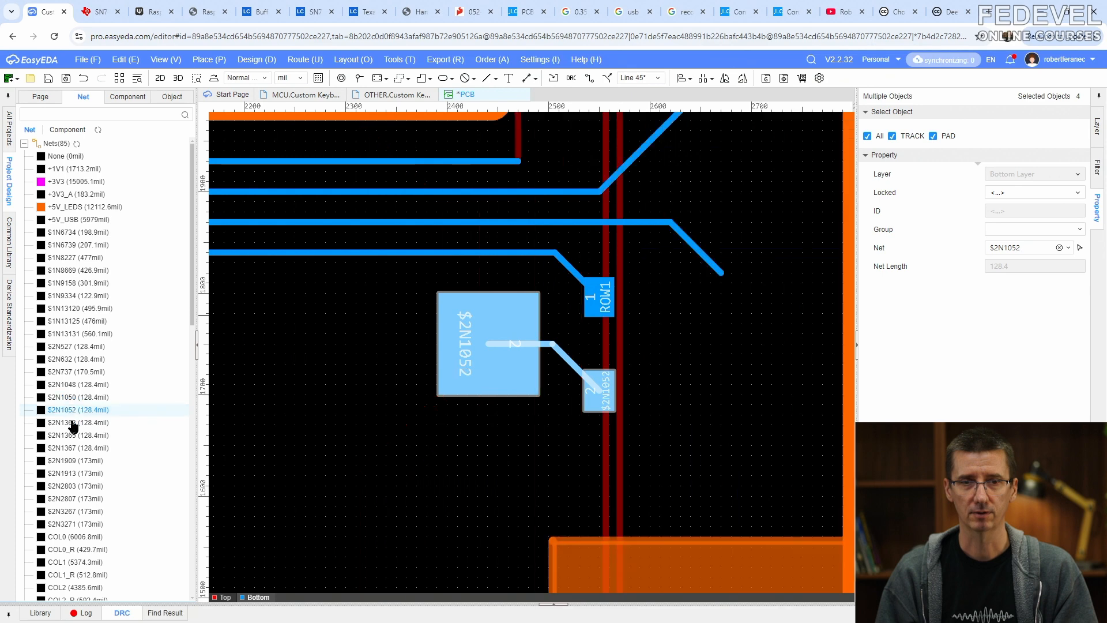
left_click(73, 423)
left_click(73, 435)
left_click(73, 448)
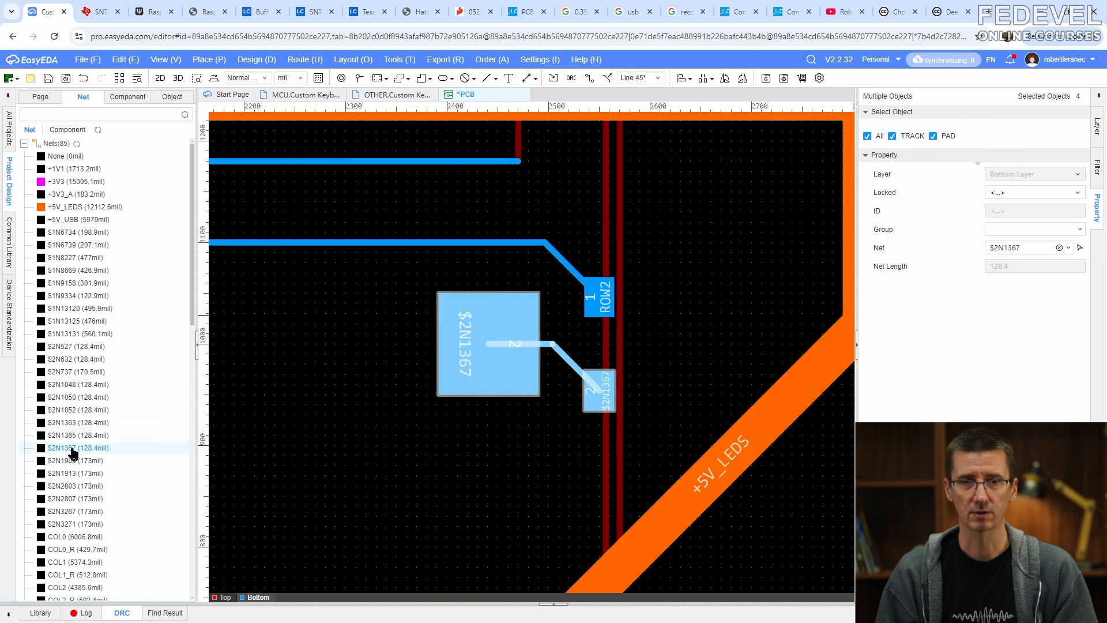
Check the tracks of the encoder filter nets from $2N1909 through $2N3271 one after another
left_click(73, 461)
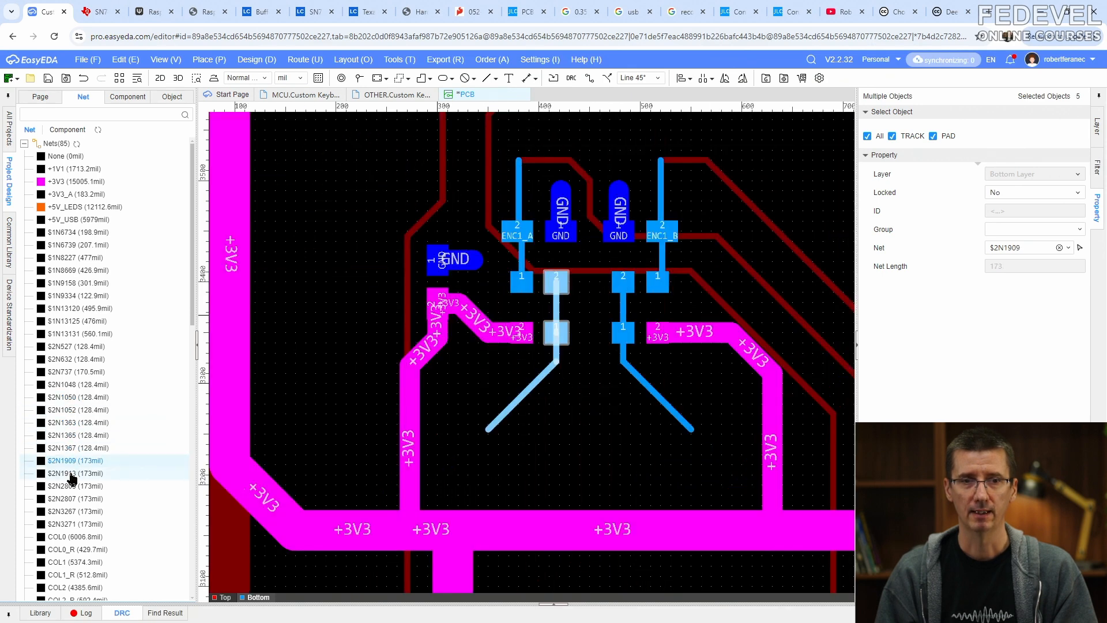
left_click(70, 474)
left_click(70, 489)
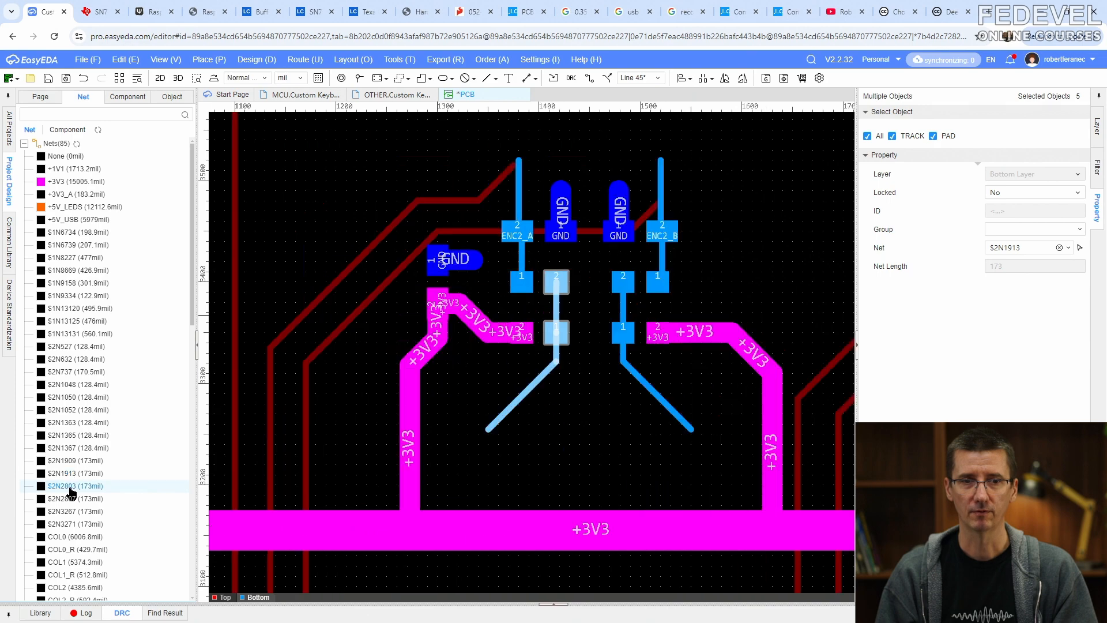
left_click(71, 499)
left_click(70, 511)
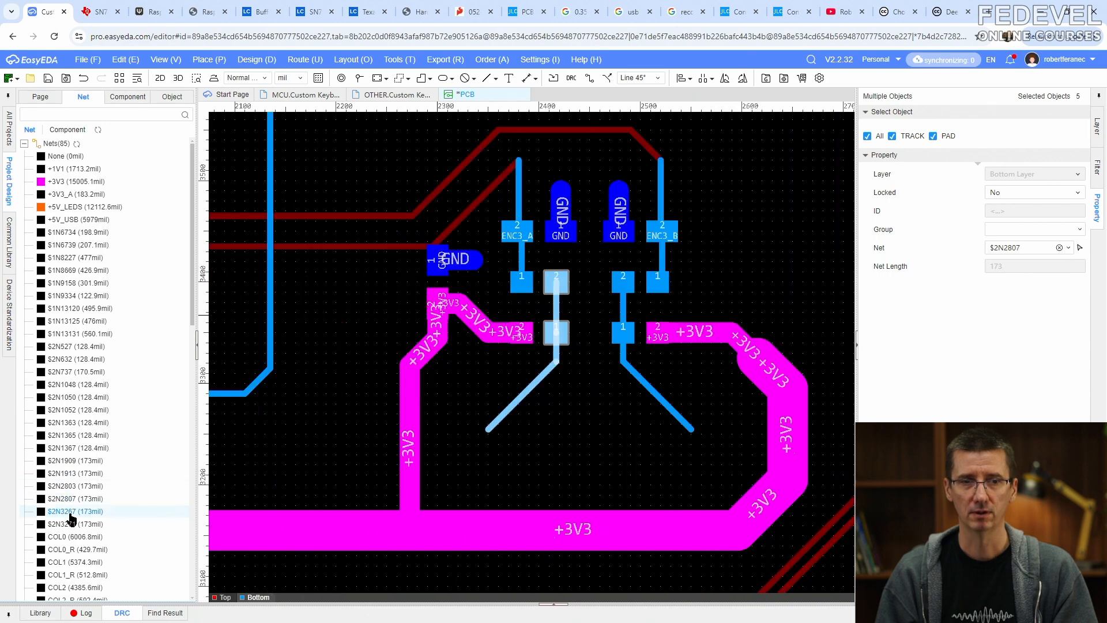
left_click(71, 524)
Inspect the COL0 net's tracks across the key rows and the COL0_R tracks beside the microcontroller
left_click(71, 537)
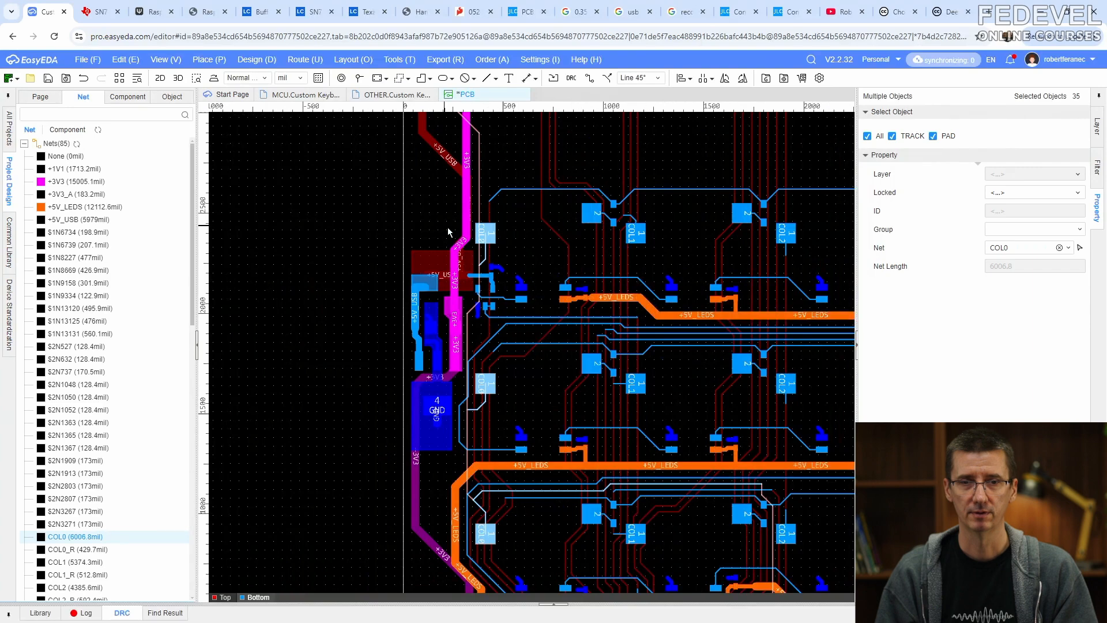
right_click_drag(546, 256, 445, 166)
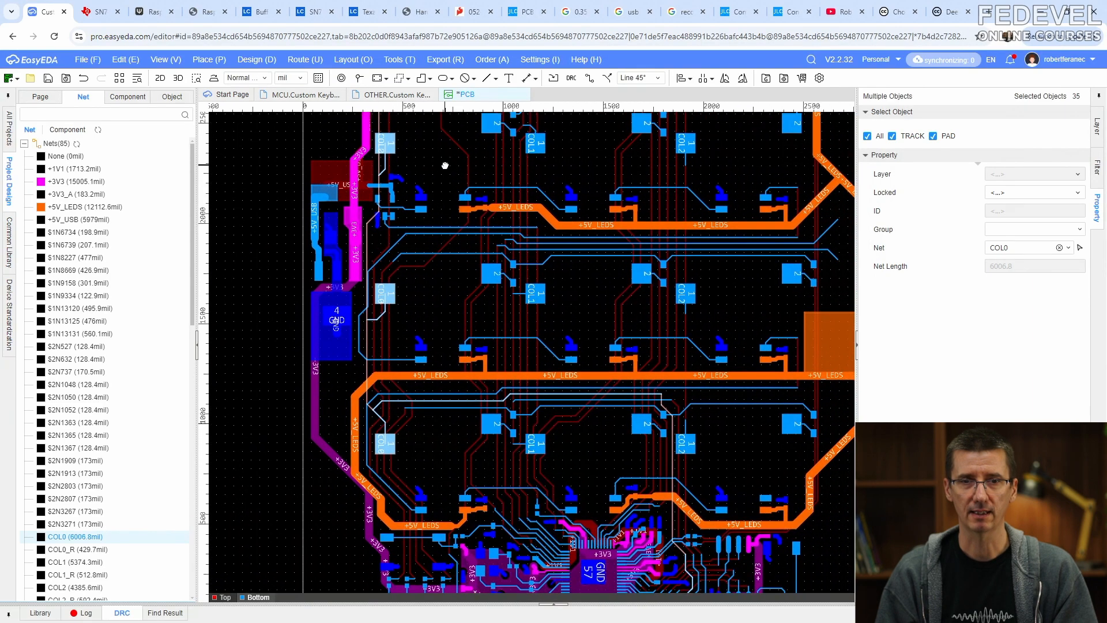
scroll(461, 192, "down", 1)
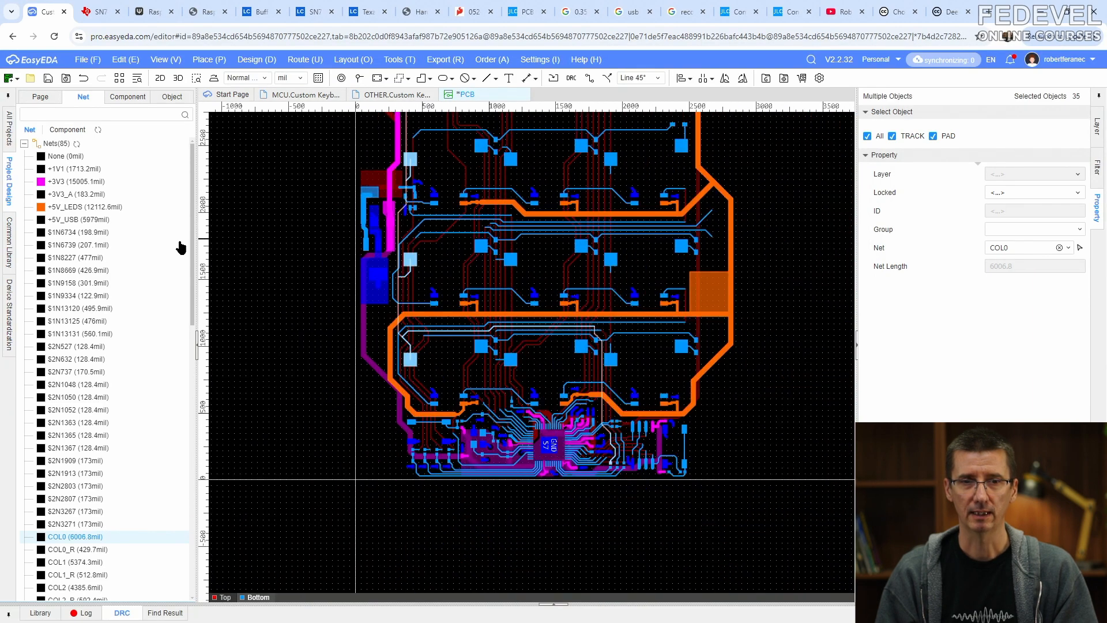
scroll(101, 369, "down", 6)
left_click(75, 203)
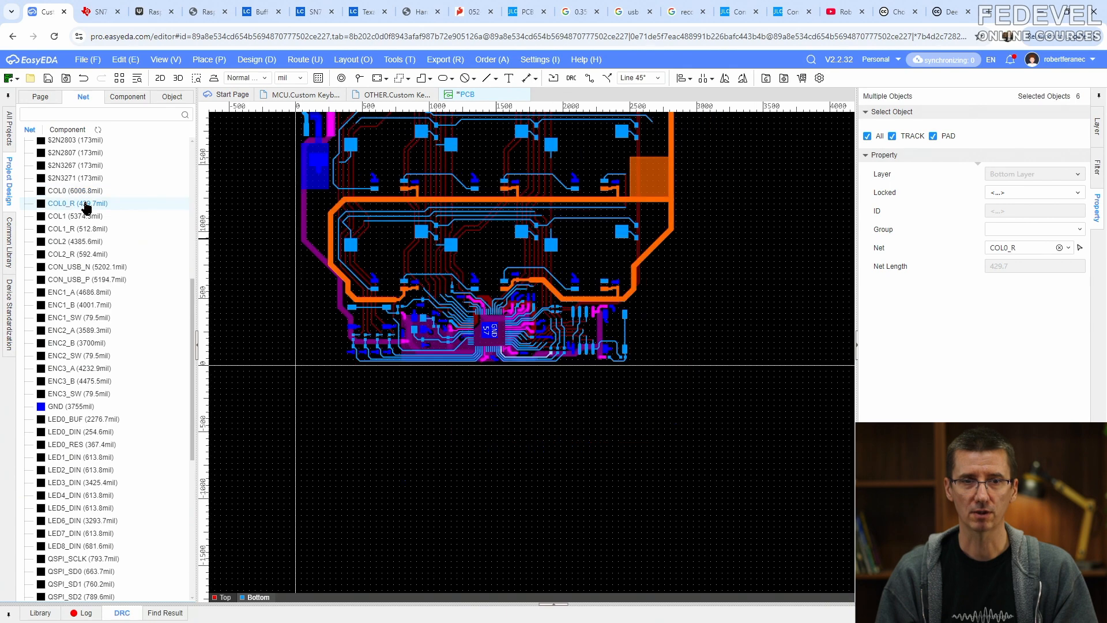
scroll(530, 348, "up", 5)
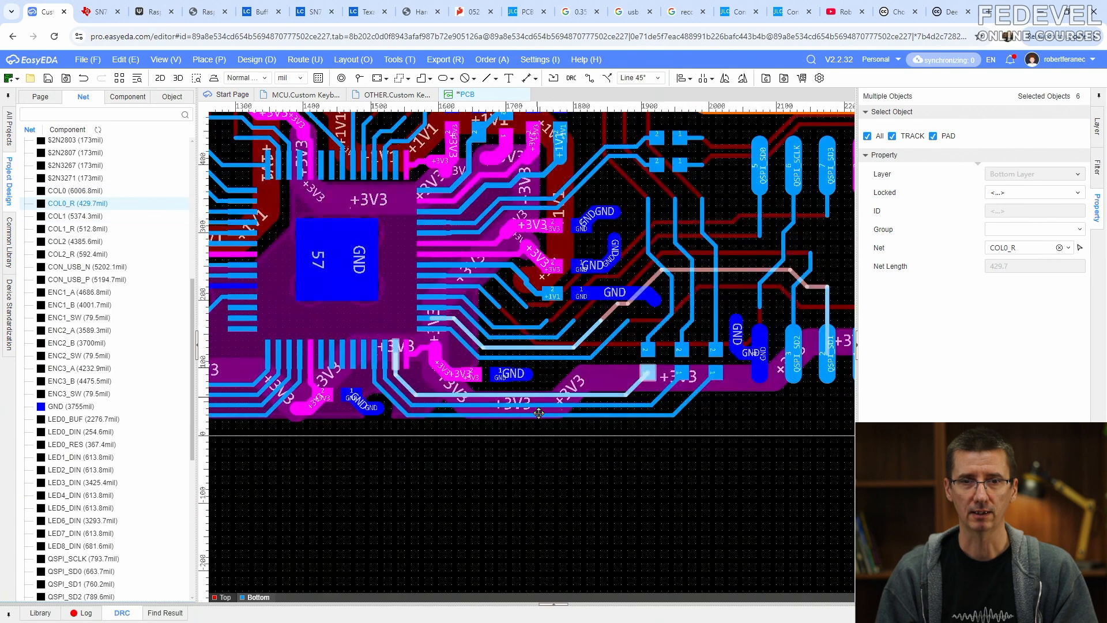
Highlight the COL1, COL1_R, COL2 and COL2_R nets in turn and follow their tracks through the board
left_click(72, 217)
scroll(580, 319, "down", 5)
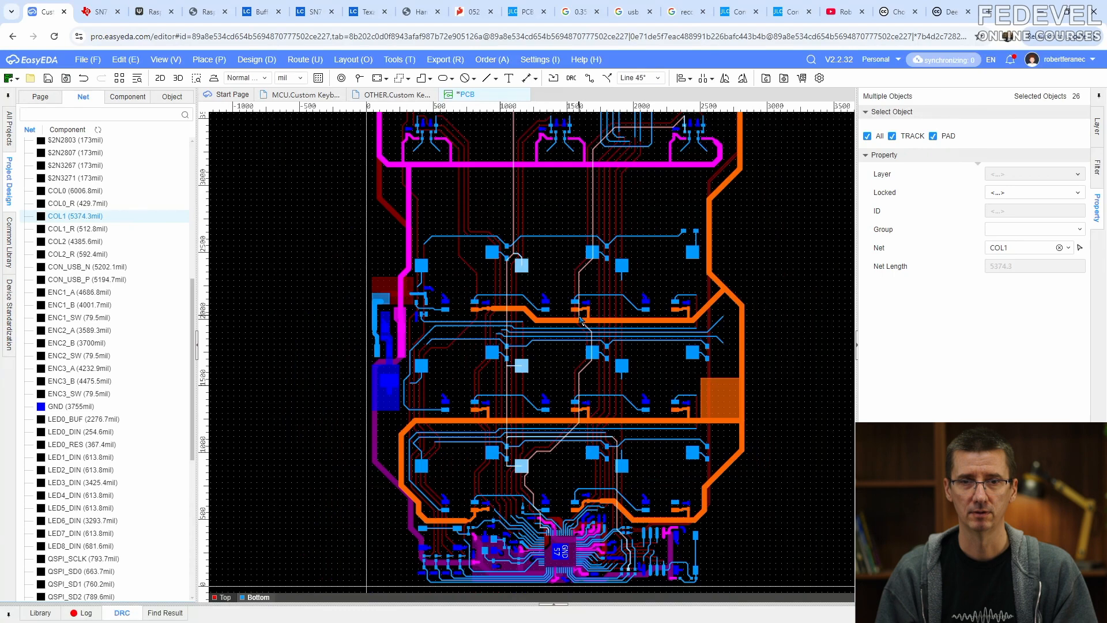
right_click_drag(548, 259, 550, 198)
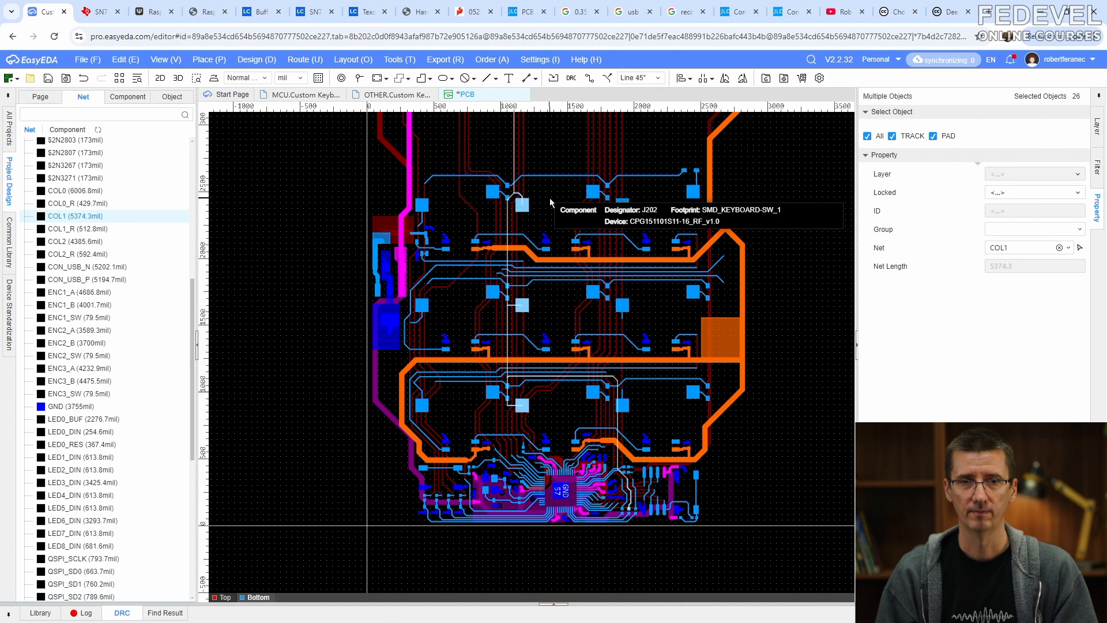
left_click(91, 230)
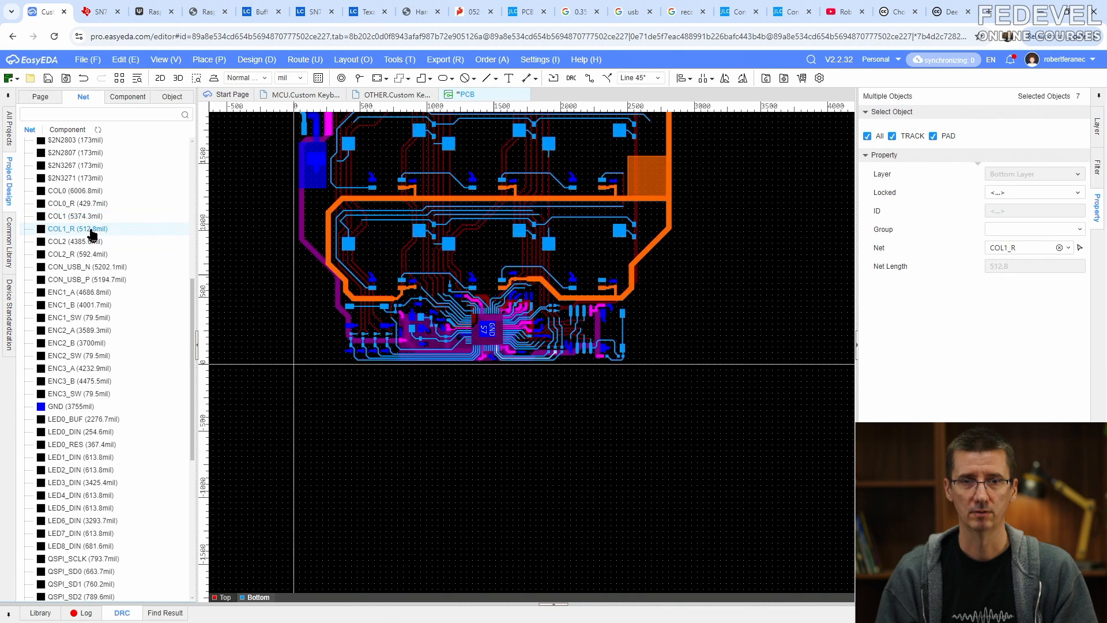
left_click(90, 244)
right_click_drag(704, 368, 714, 269)
left_click(92, 255)
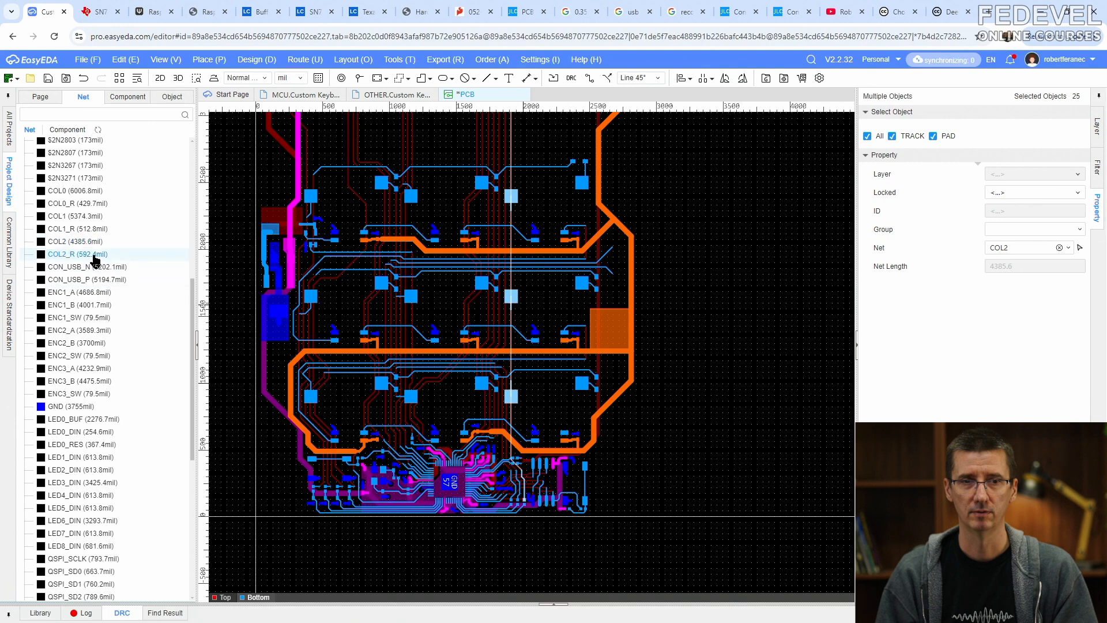
Follow the CON_USB_N and CON_USB_P tracks from the USB connector down to the microcontroller
left_click(92, 268)
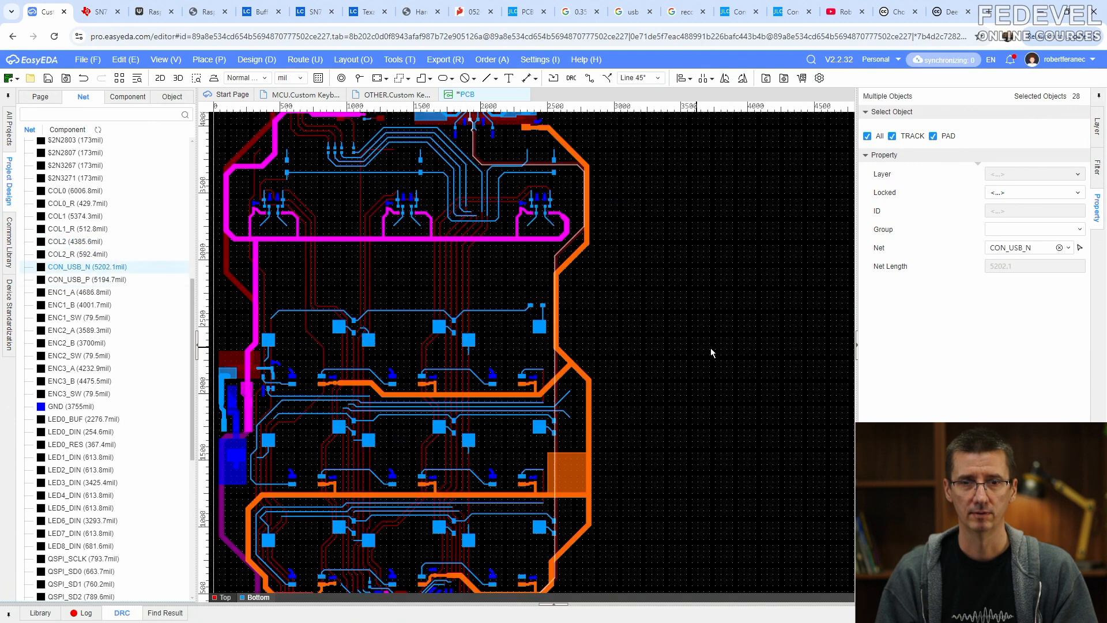
right_click_drag(710, 348, 726, 258)
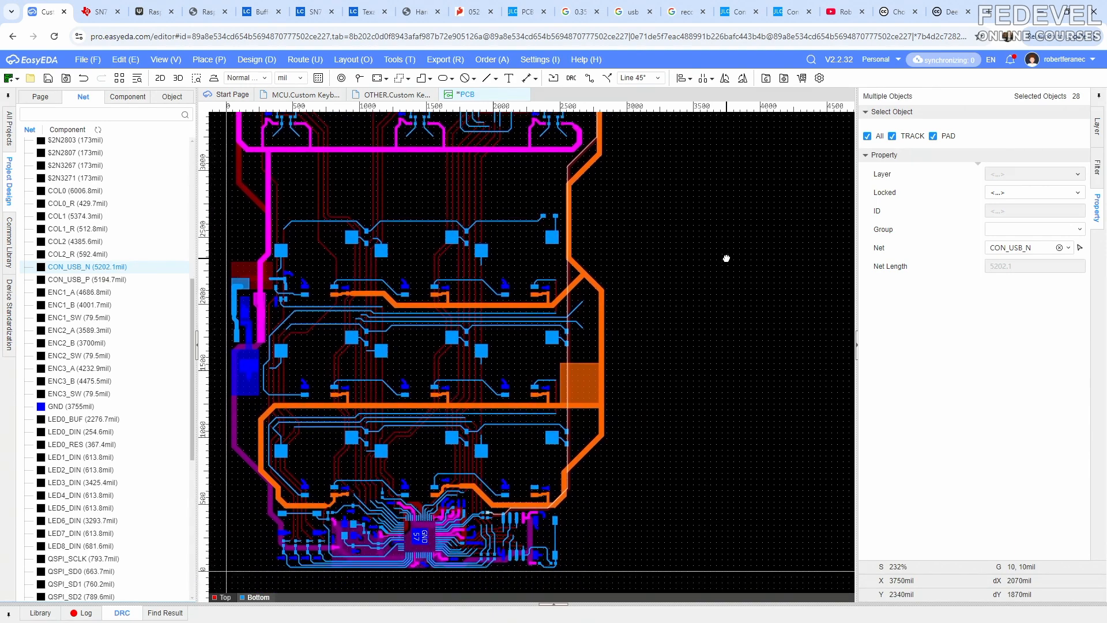
left_click(81, 280)
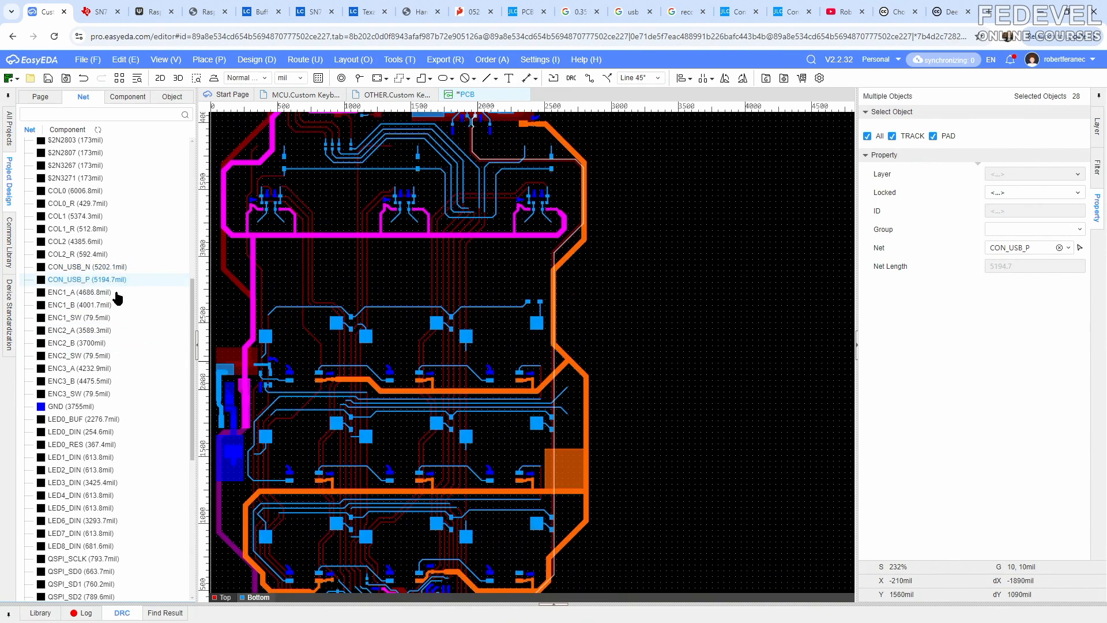
right_click_drag(709, 378, 733, 276)
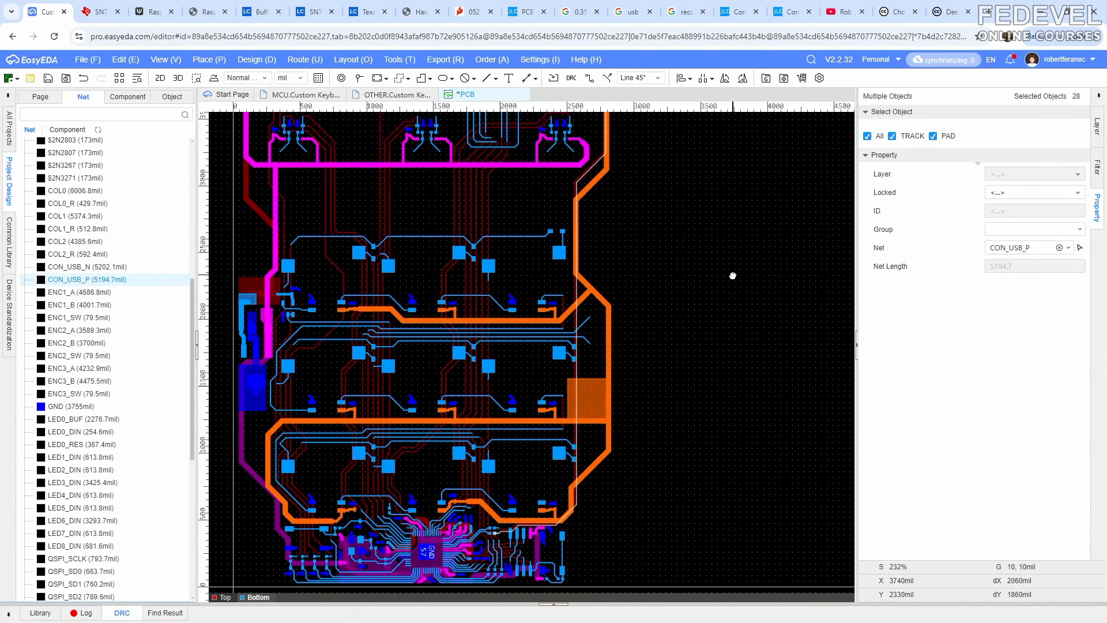
Inspect the A, B and SW net tracks of encoders ENC1 and ENC2
left_click(83, 293)
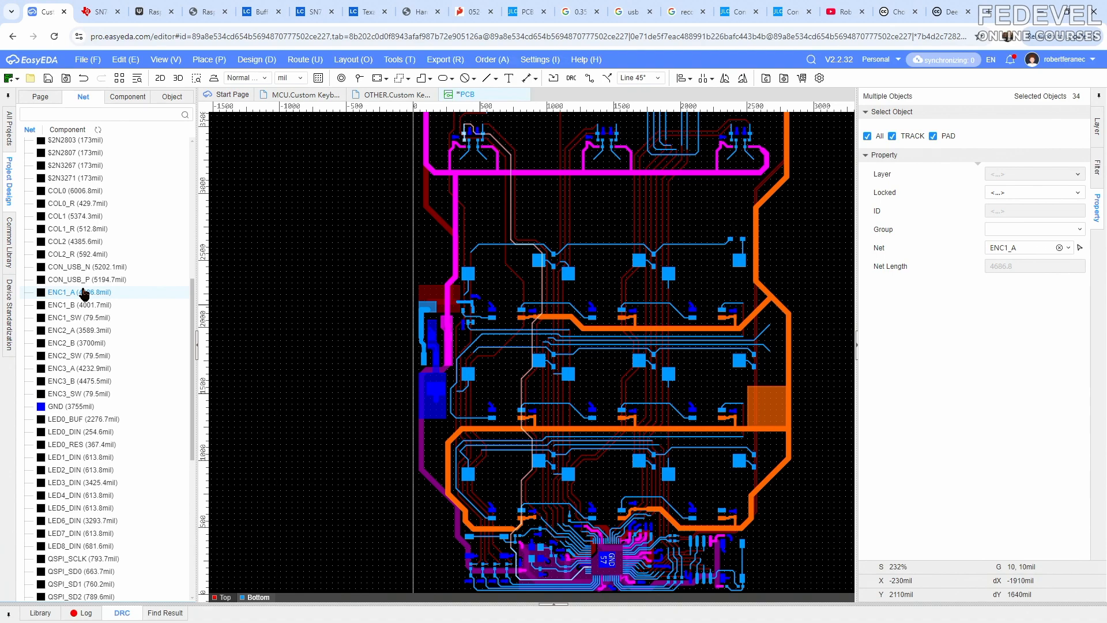
left_click(80, 306)
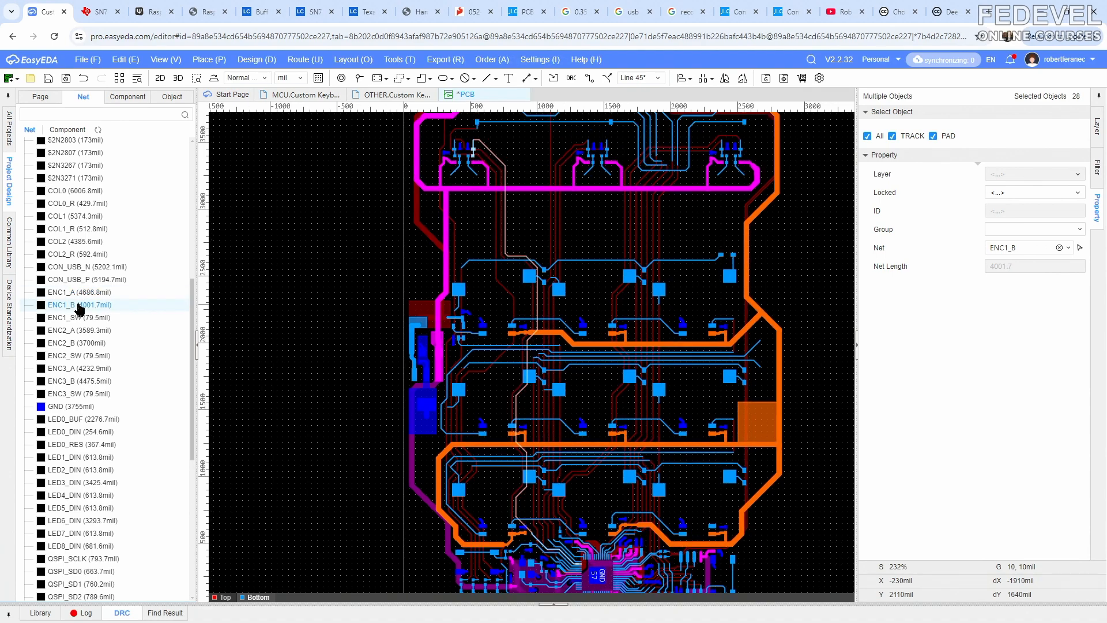
left_click(80, 317)
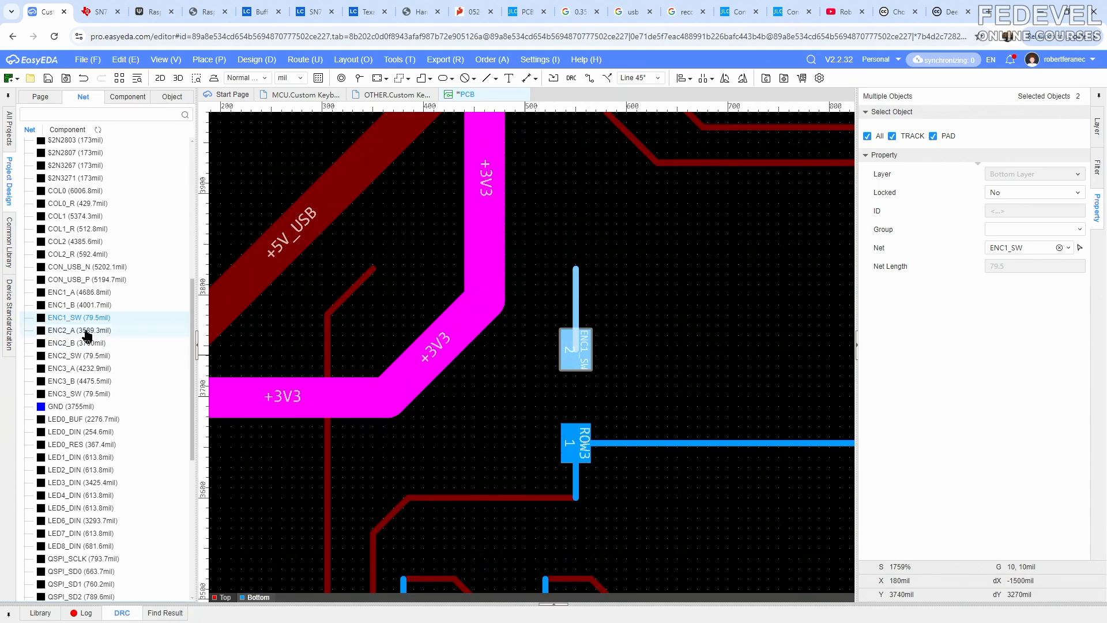
left_click(87, 331)
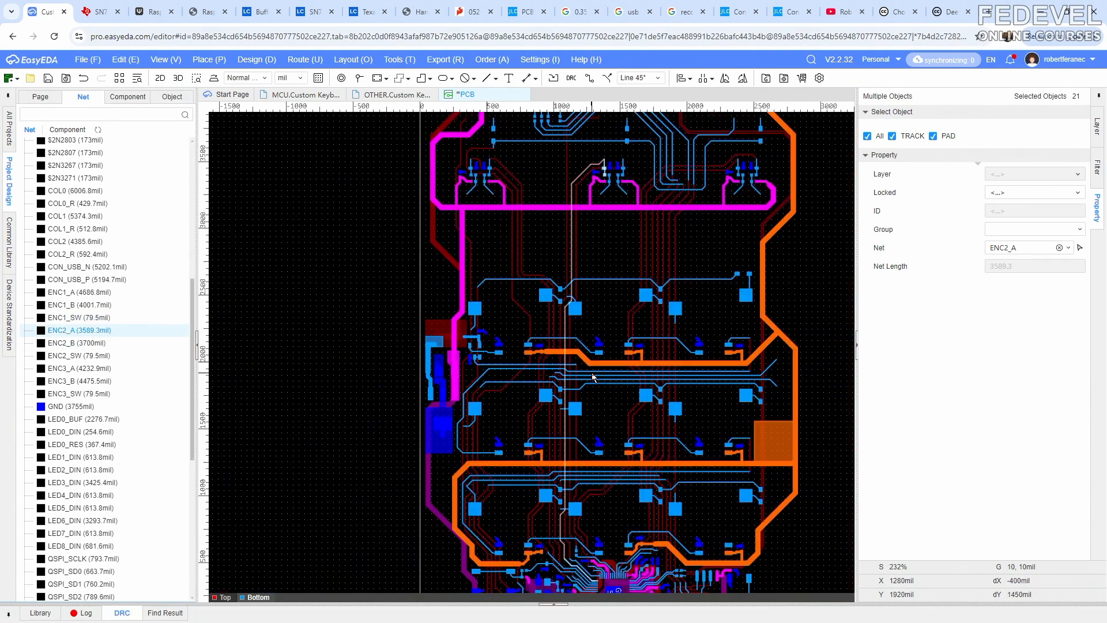
left_click(89, 343)
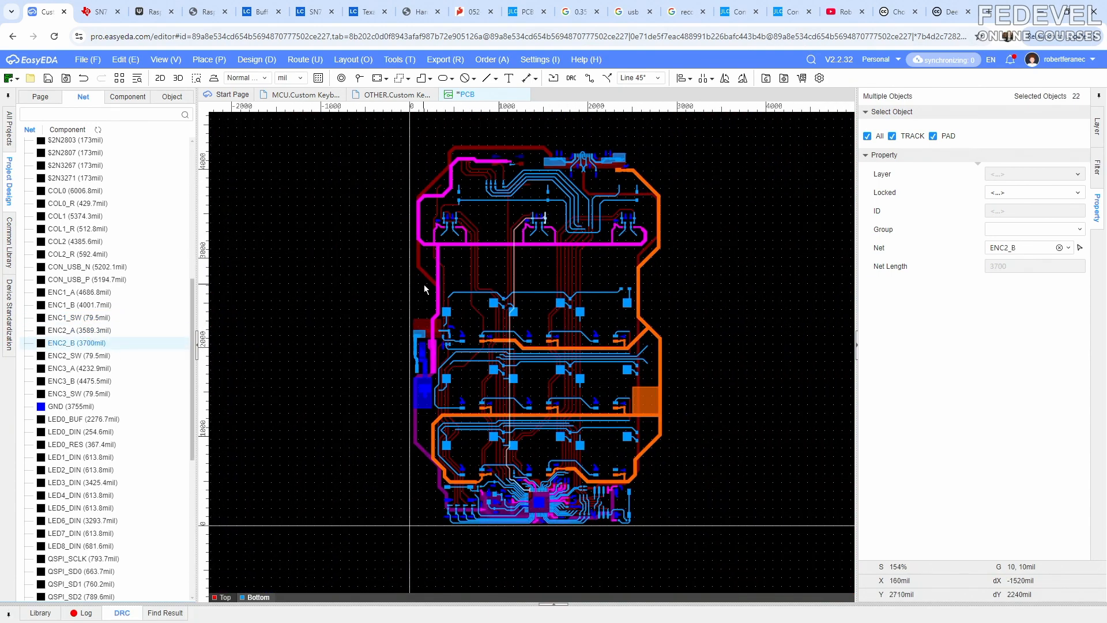
left_click(81, 356)
scroll(540, 366, "up", 6)
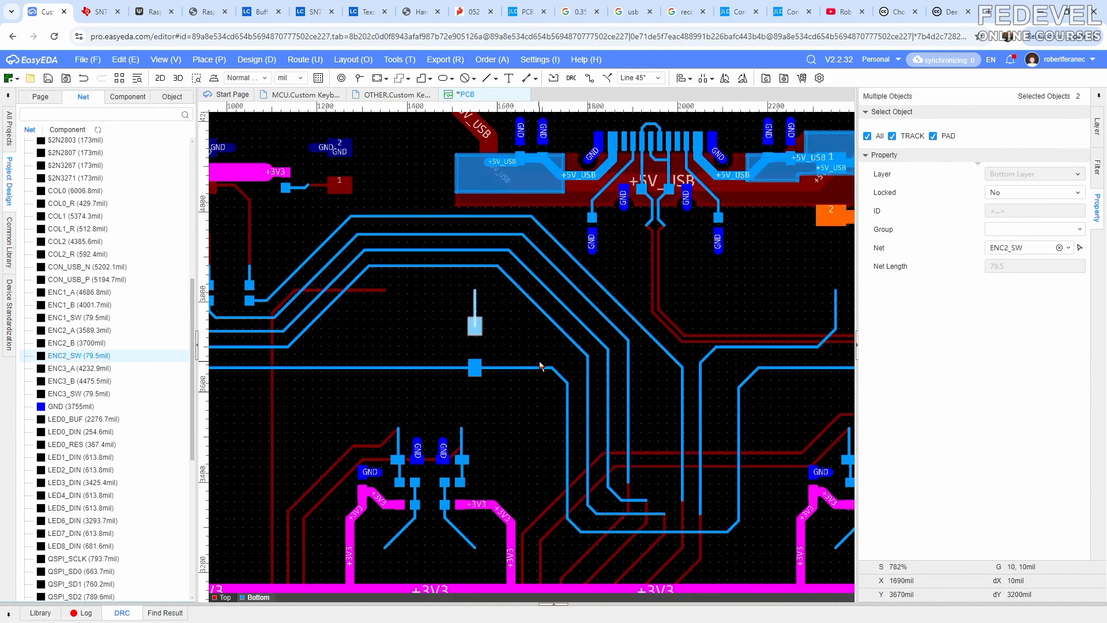
Highlight the ENC3_A, ENC3_B and ENC3_SW nets in turn to check their tracks
left_click(82, 368)
scroll(470, 388, "down", 6)
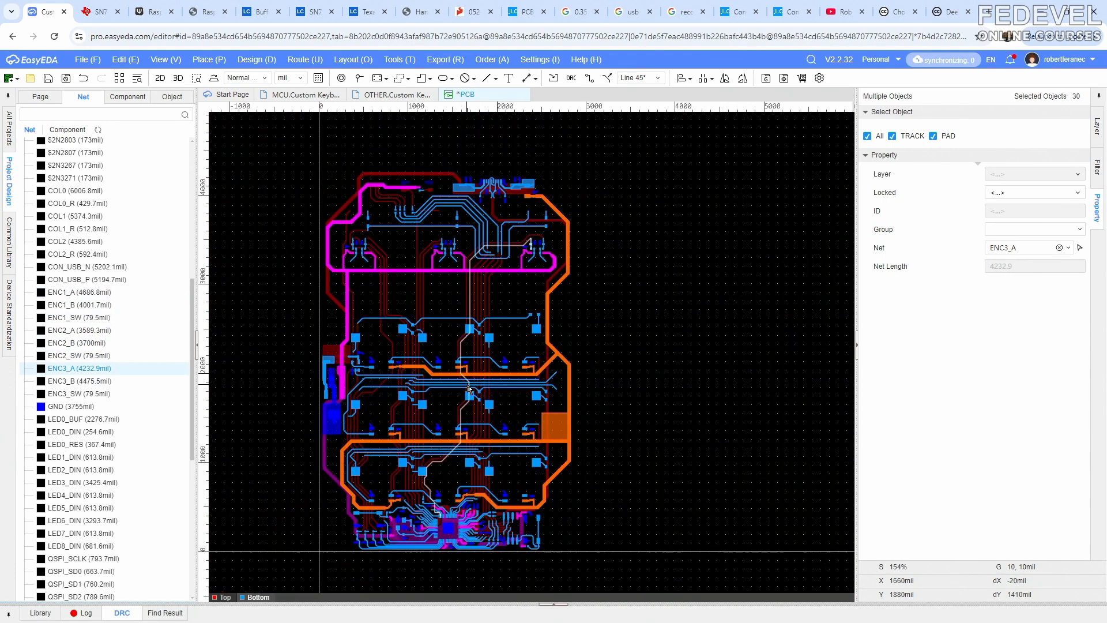
left_click(91, 381)
left_click(89, 393)
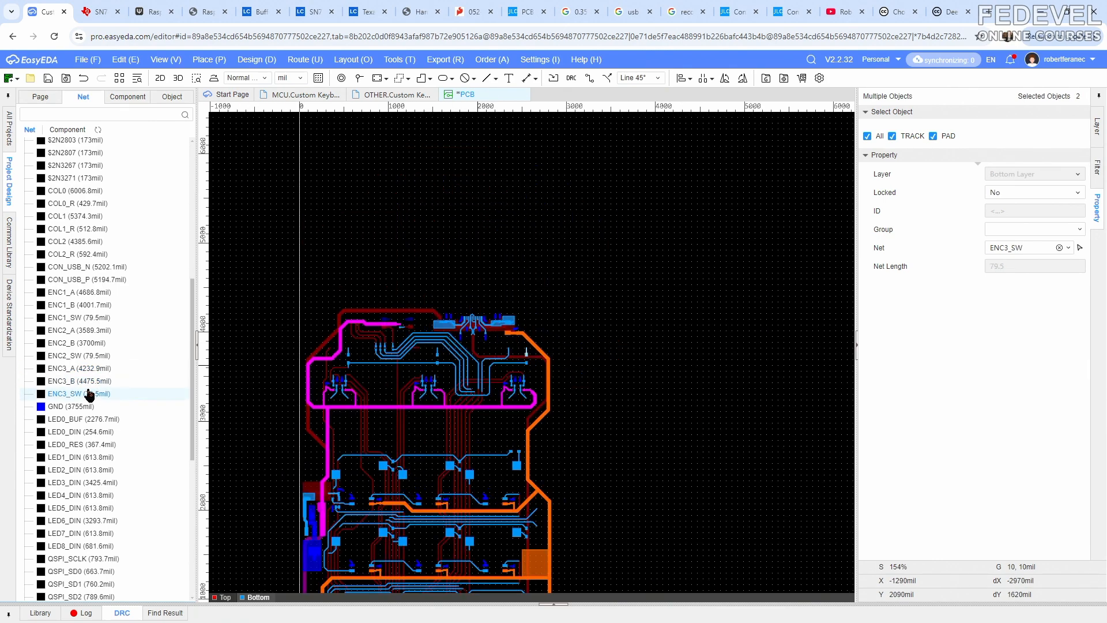
Highlight the GND net and inspect its tracks around the USB connector and the upper part of the board
scroll(516, 358, "up", 6)
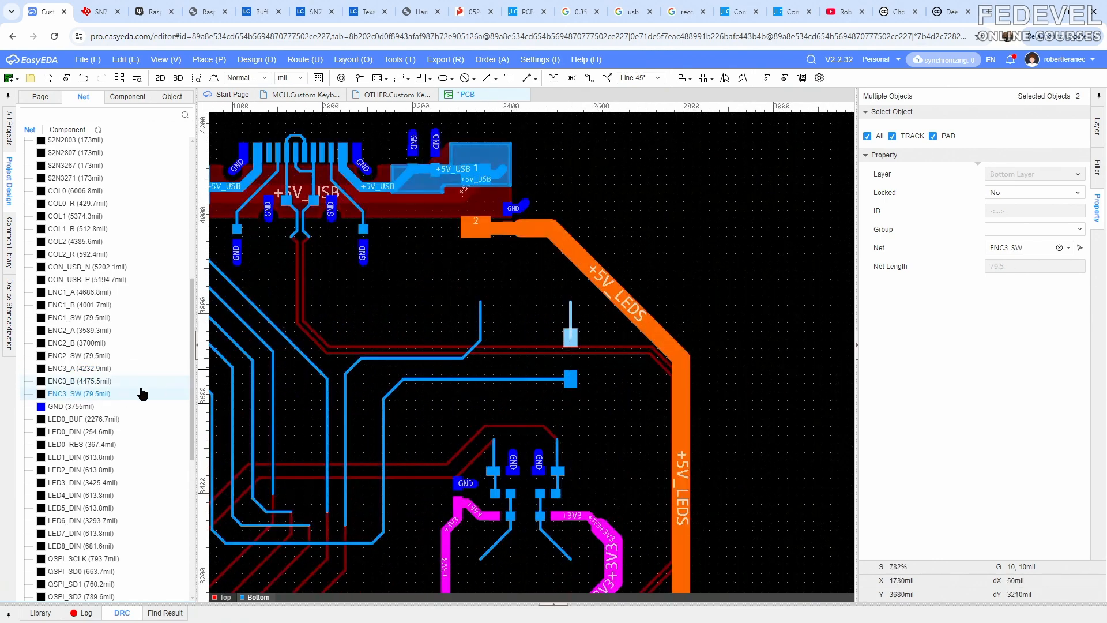
left_click(87, 406)
scroll(581, 300, "down", 6)
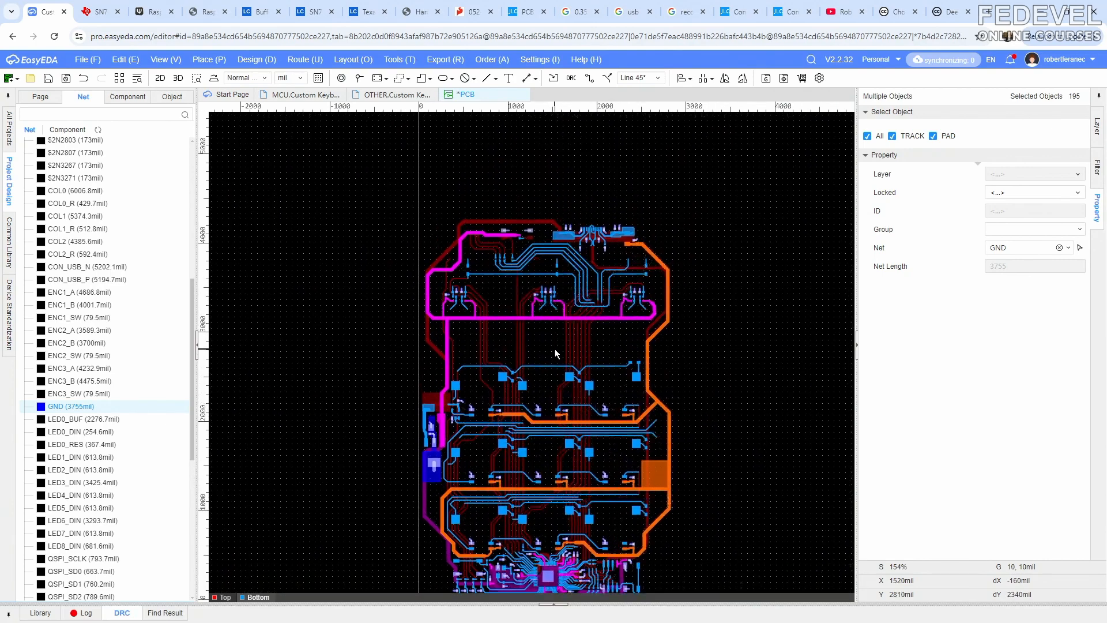
scroll(585, 170, "up", 6)
right_click_drag(713, 313, 490, 292)
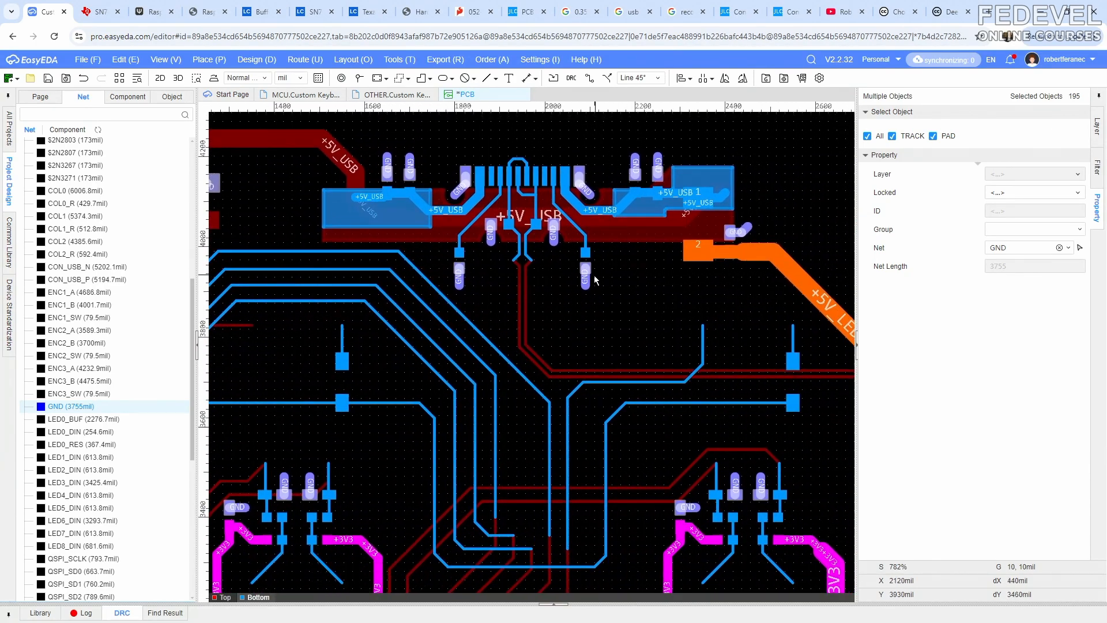
scroll(634, 296, "down", 2)
right_click_drag(398, 355, 615, 306)
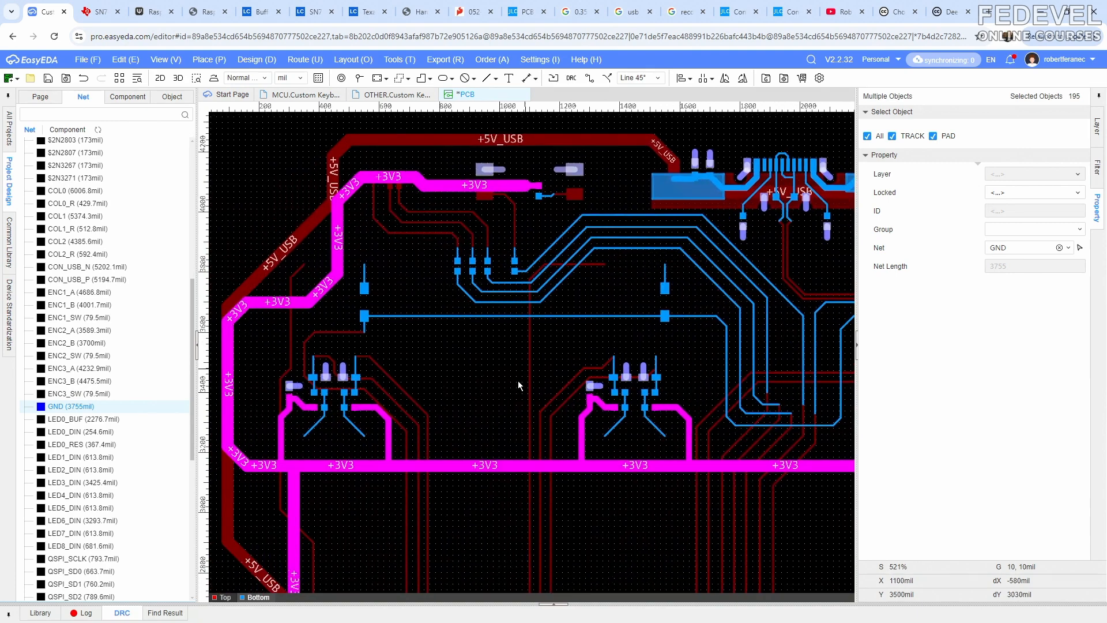
Follow the highlighted GND tracks from the encoders down through the key rows to the microcontroller
right_click_drag(503, 389, 478, 279)
scroll(589, 375, "down", 1)
right_click_drag(738, 416, 699, 317)
right_click_drag(711, 424, 717, 223)
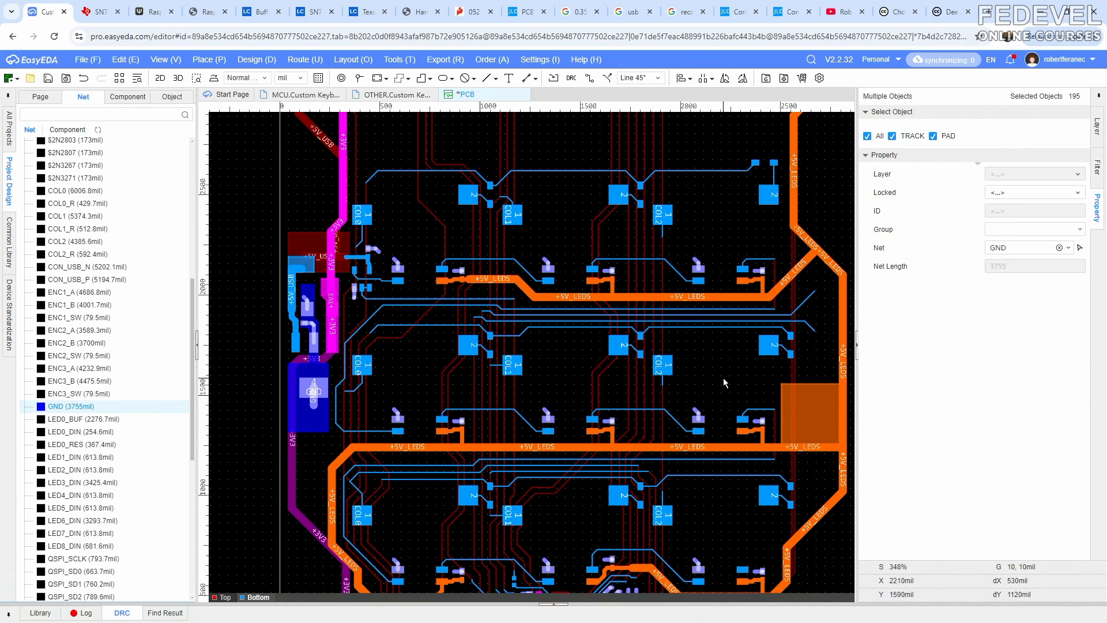
right_click_drag(724, 383, 725, 233)
right_click_drag(713, 359, 714, 289)
scroll(650, 357, "up", 2)
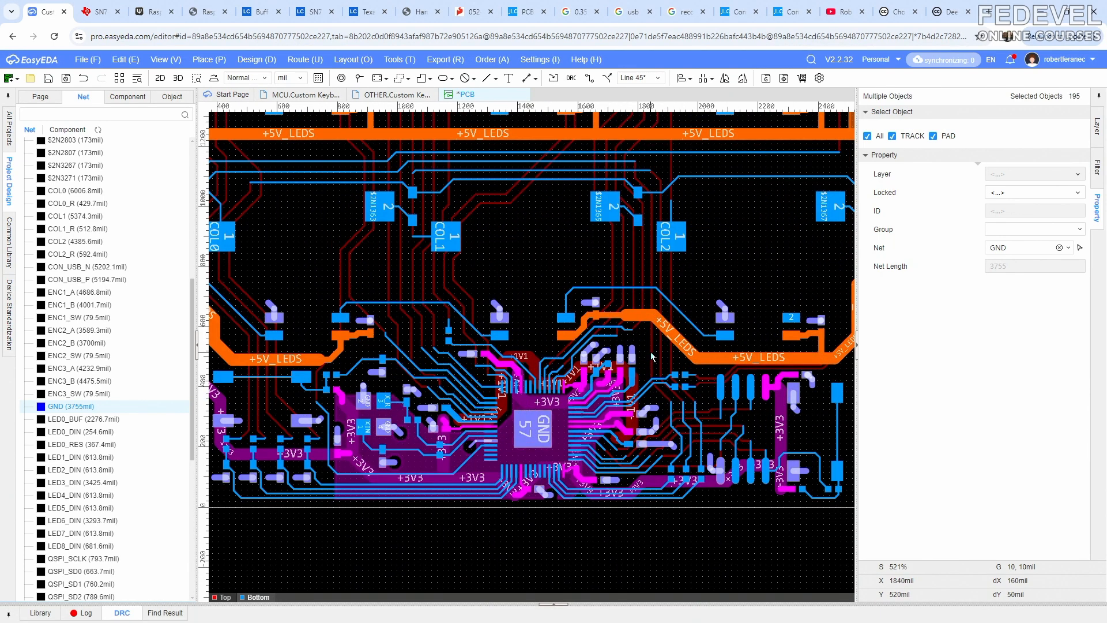
right_click_drag(643, 338, 666, 358)
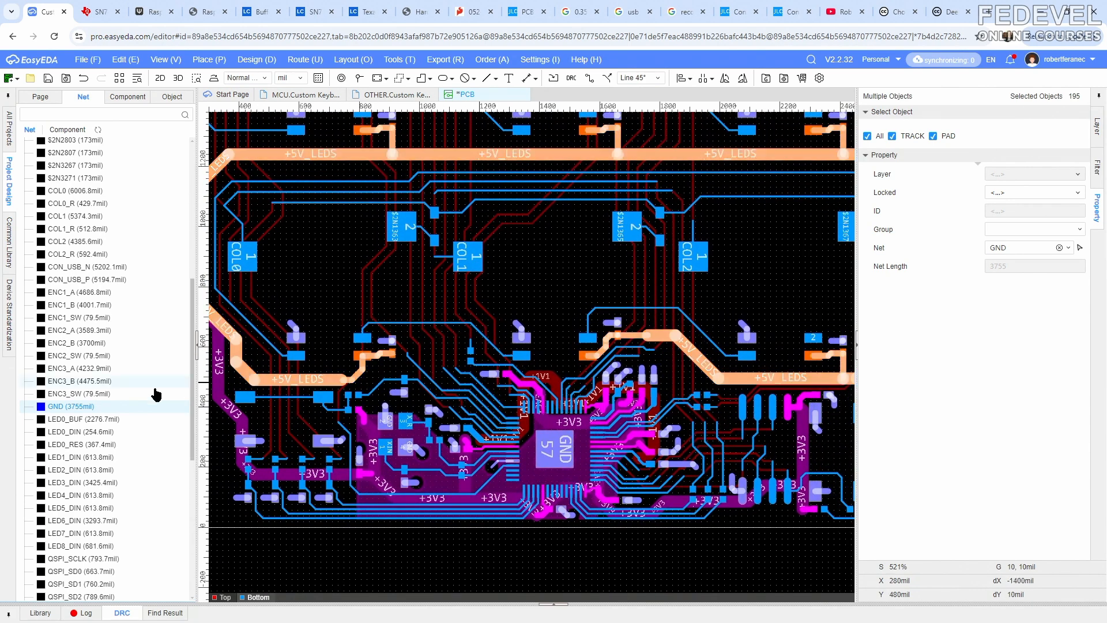
Highlight the LED0_BUF, LED0_DIN and LED0_RES nets in turn to check their tracks
left_click(86, 419)
scroll(464, 336, "down", 2)
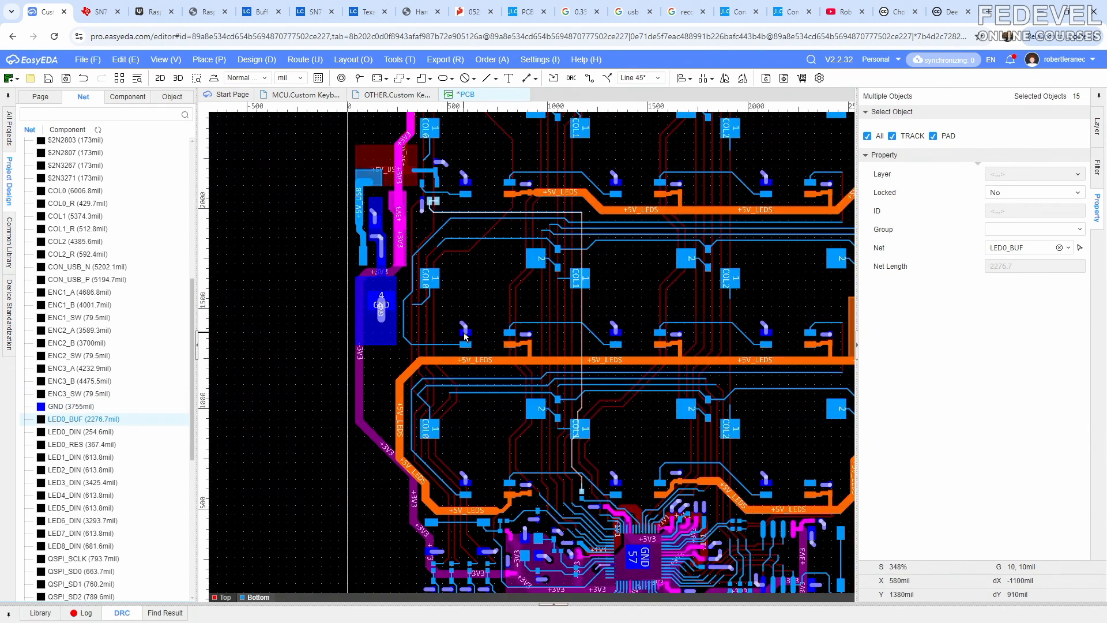
left_click(70, 432)
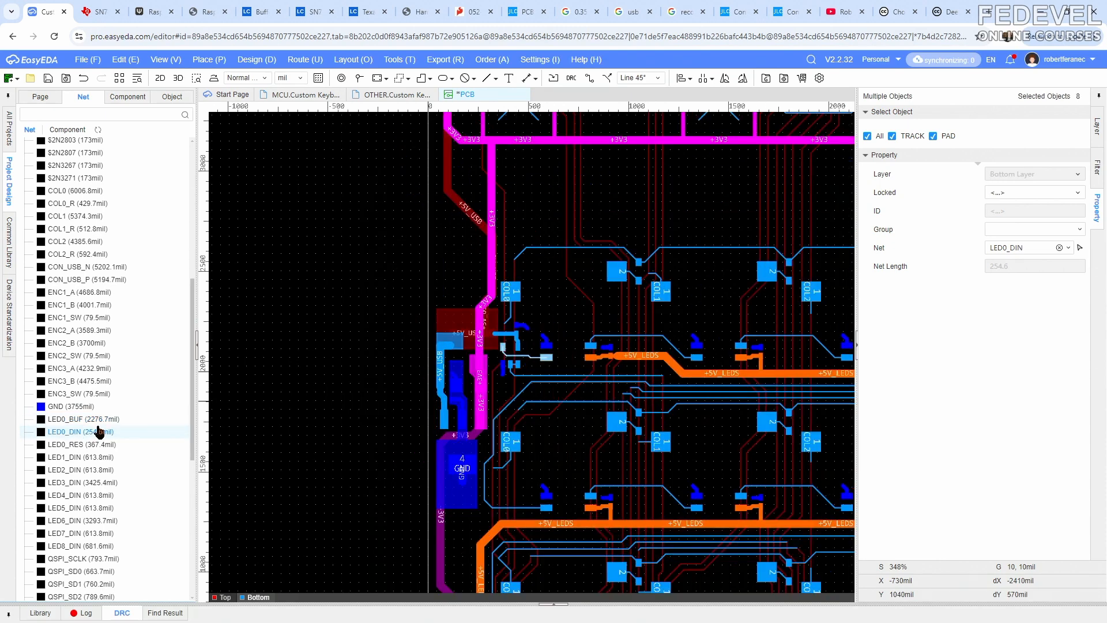
left_click(75, 447)
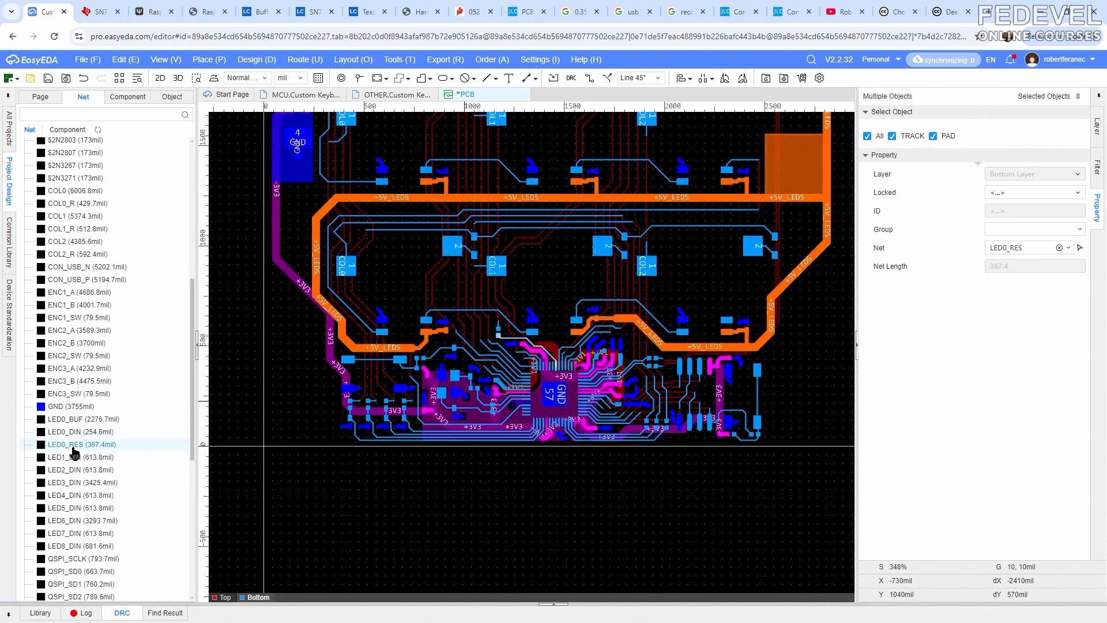
Highlight each LED data net from LED1_DIN to LED8_DIN in turn and check its tracks
left_click(74, 457)
left_click(73, 469)
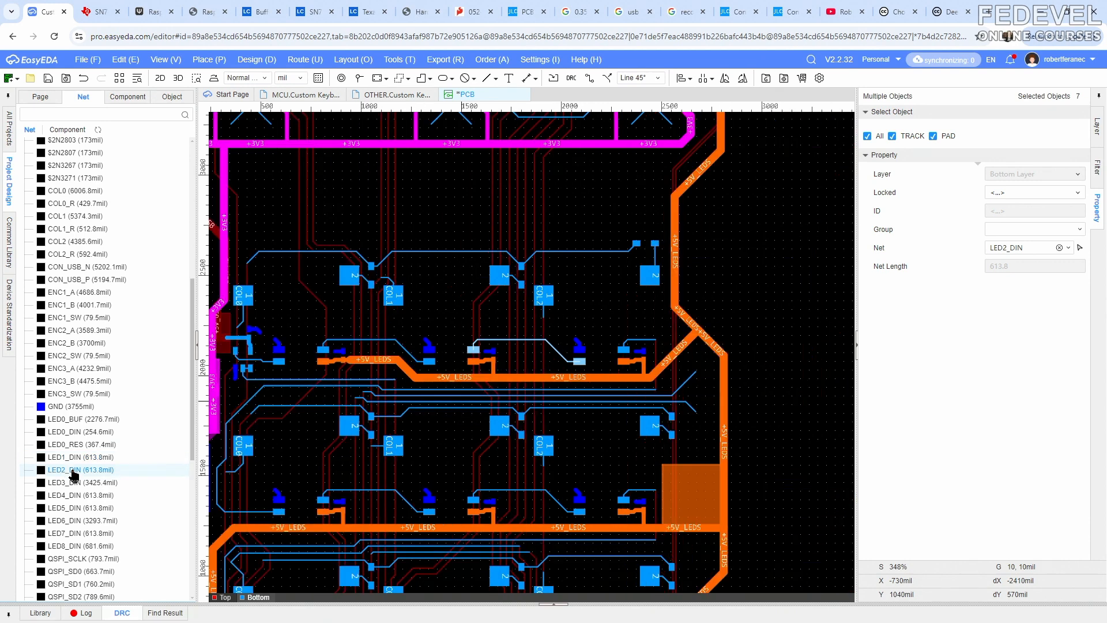
left_click(73, 484)
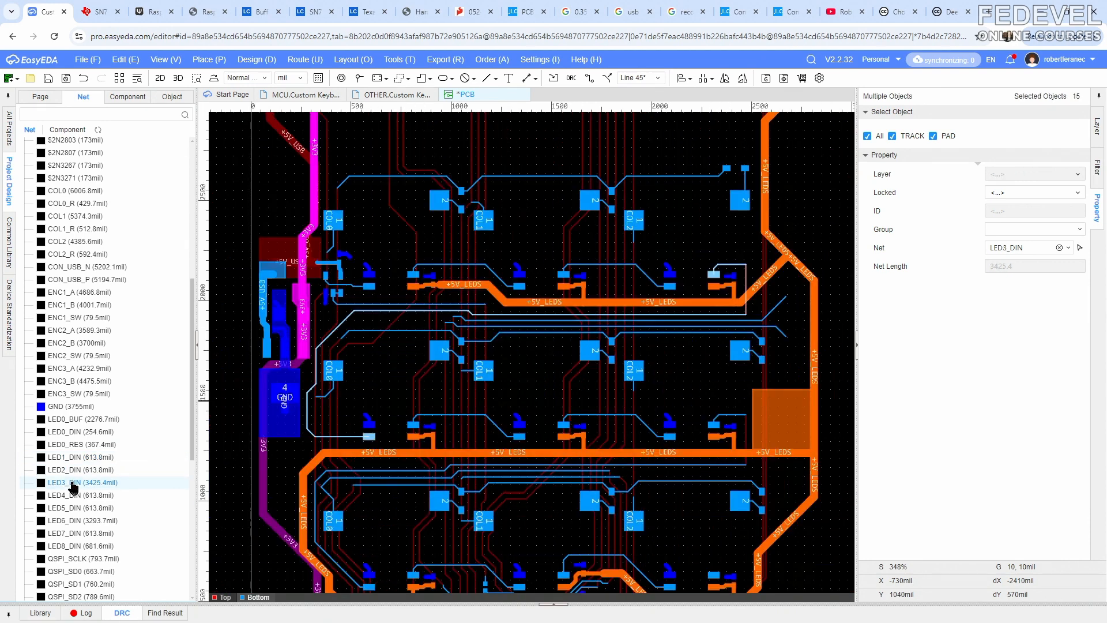
left_click(72, 496)
left_click(72, 508)
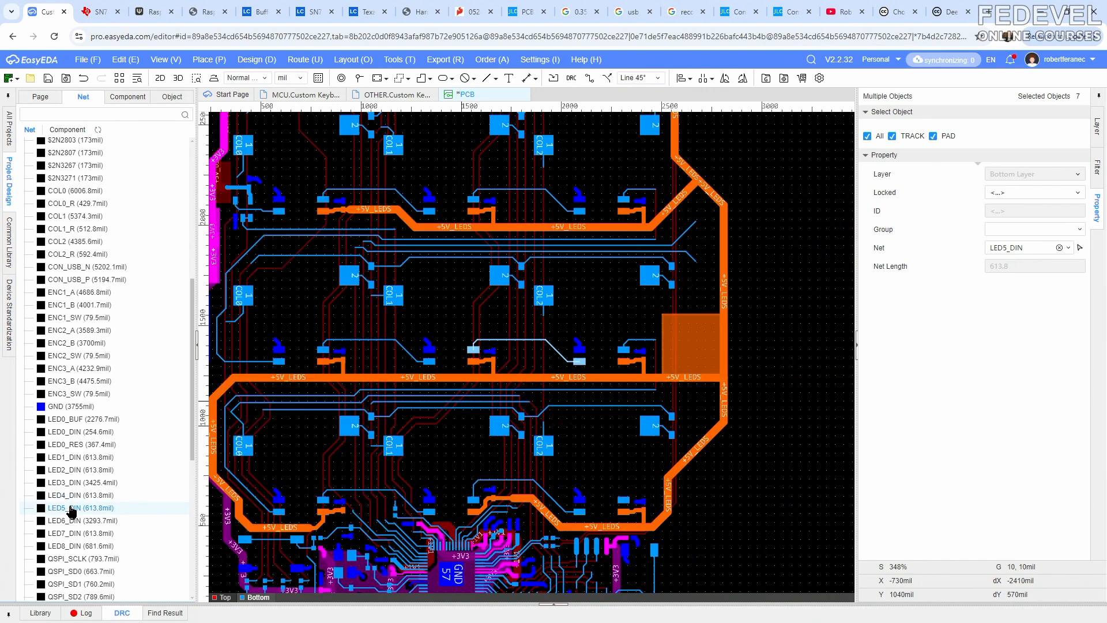
left_click(72, 521)
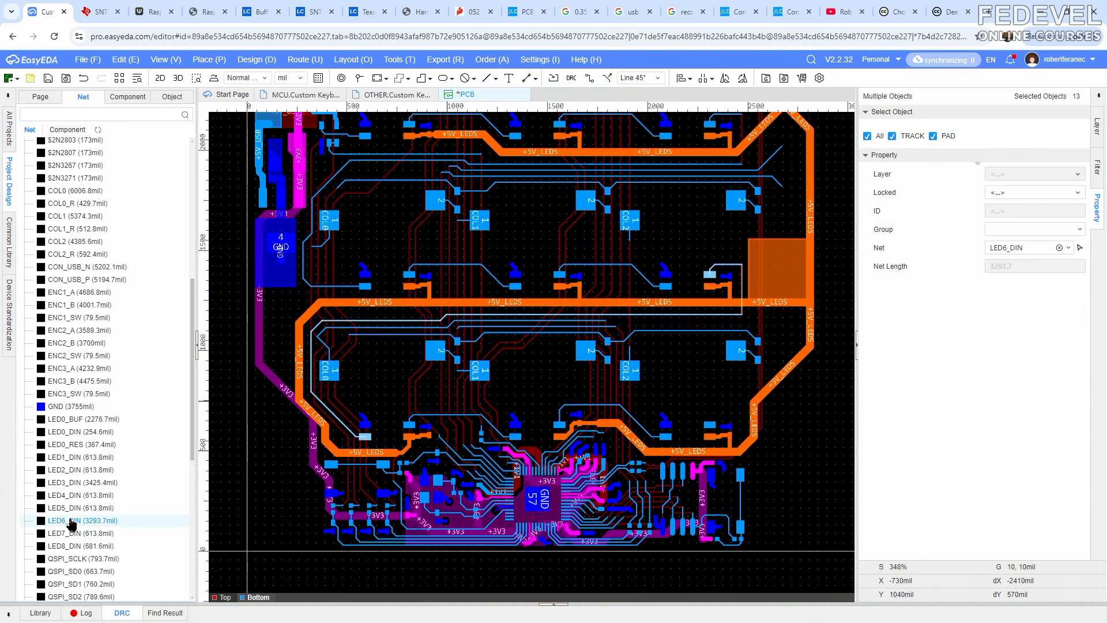
left_click(72, 532)
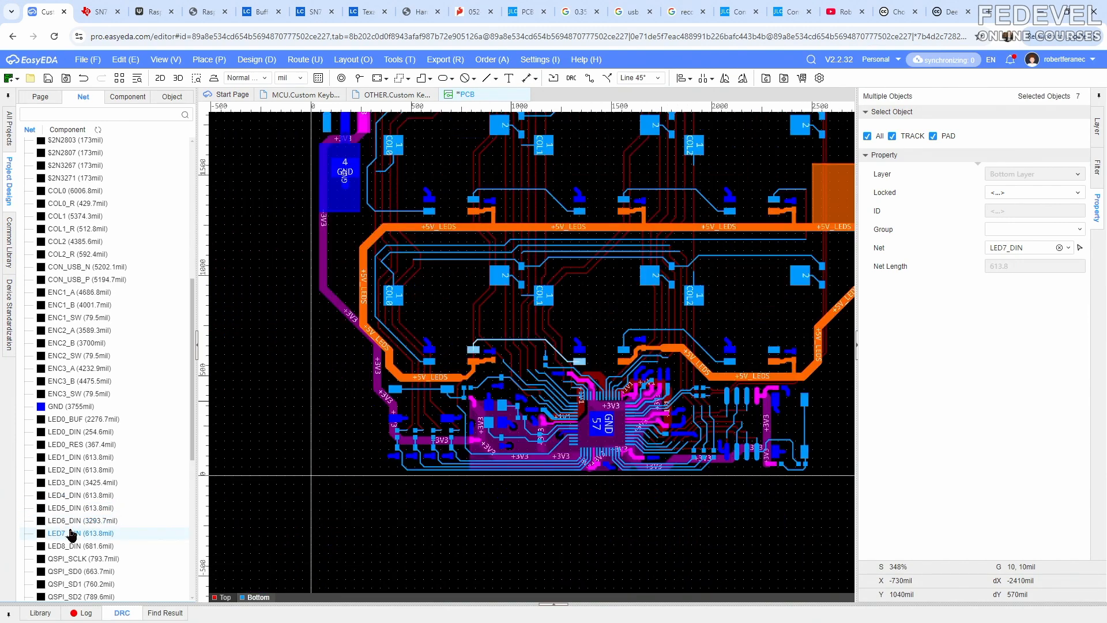
left_click(72, 545)
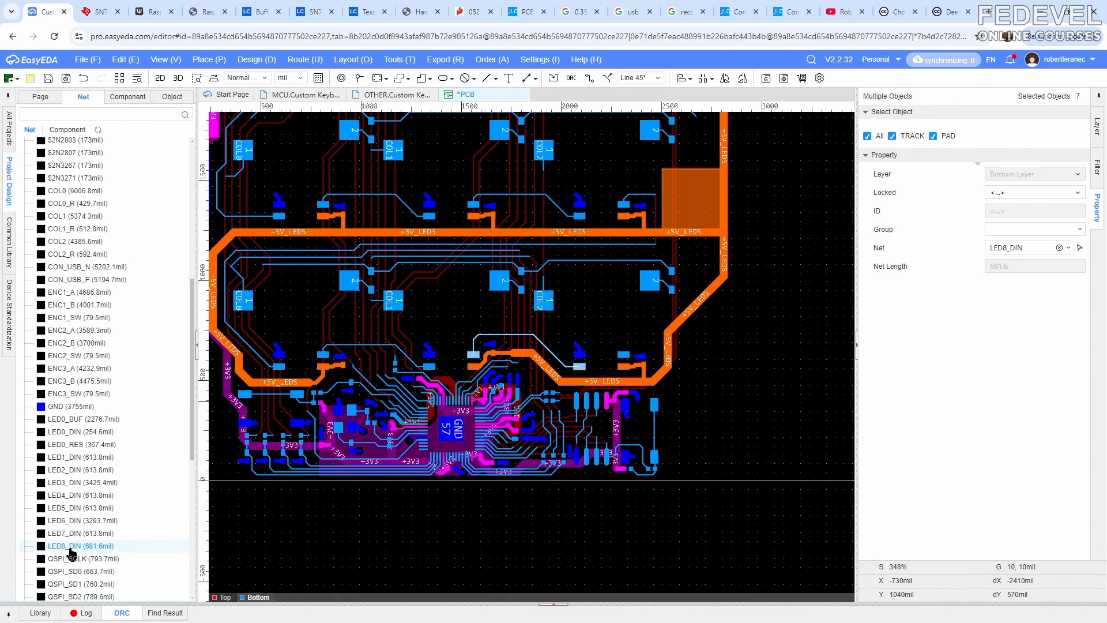
Inspect the tracks of the QSPI_SCLK, QSPI_SD0 to QSPI_SD3, QSPI_SS and RESET_N nets one after another
left_click(72, 558)
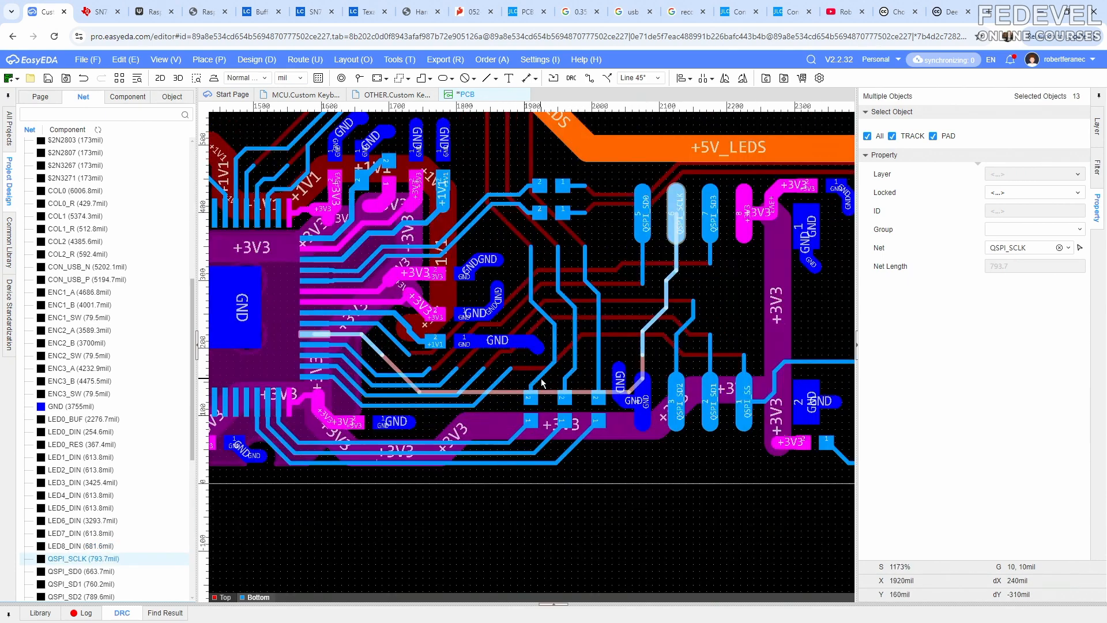
scroll(75, 462, "down", 6)
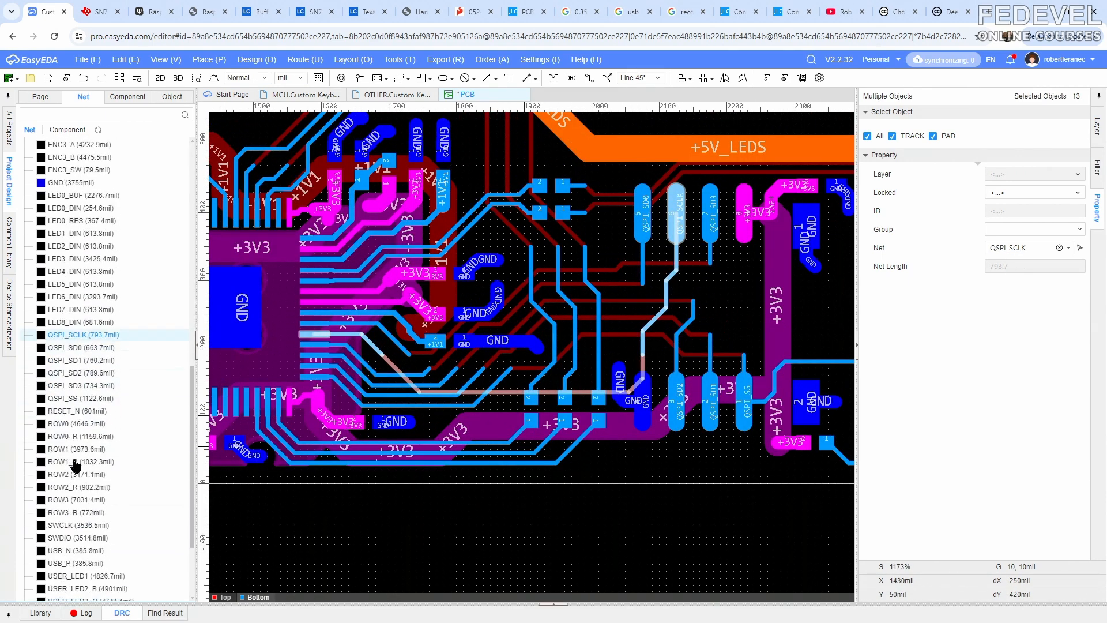
left_click(91, 228)
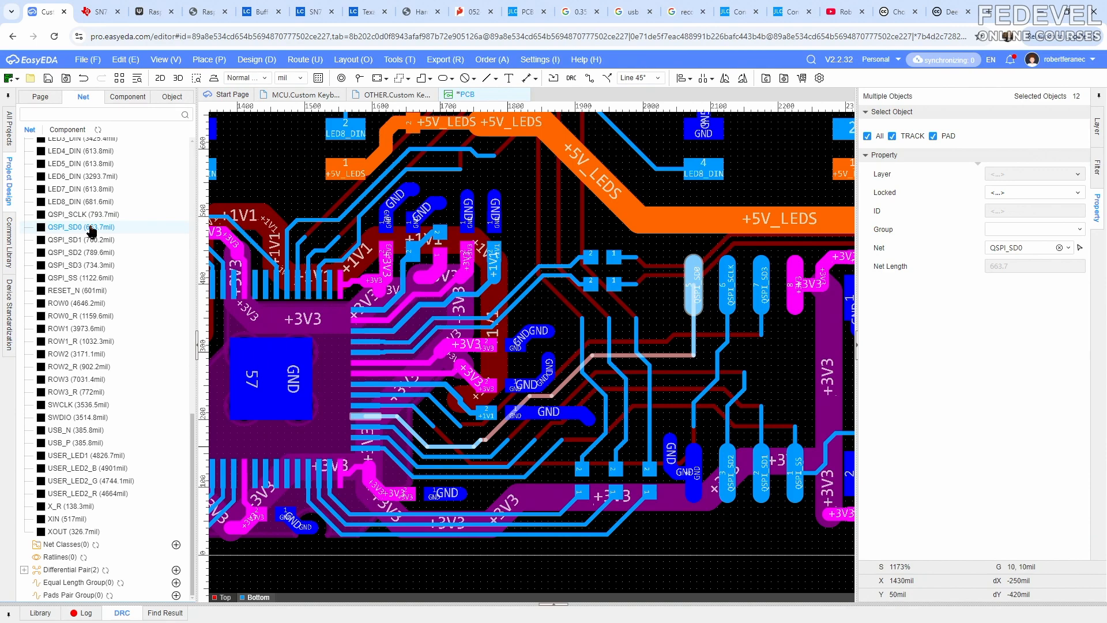
left_click(90, 241)
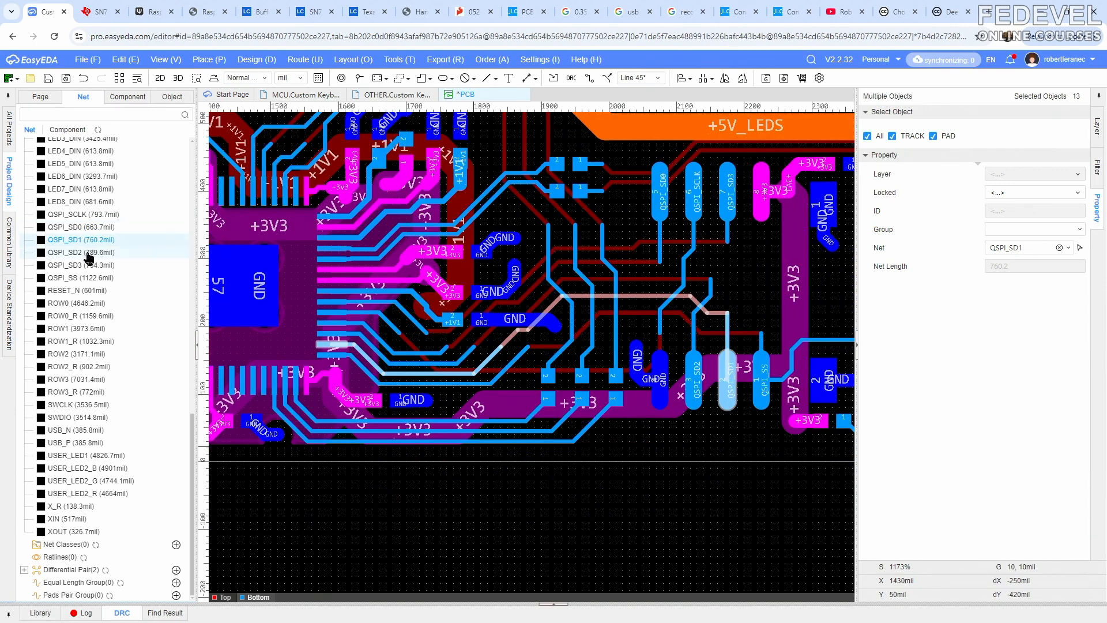
left_click(89, 254)
left_click(85, 266)
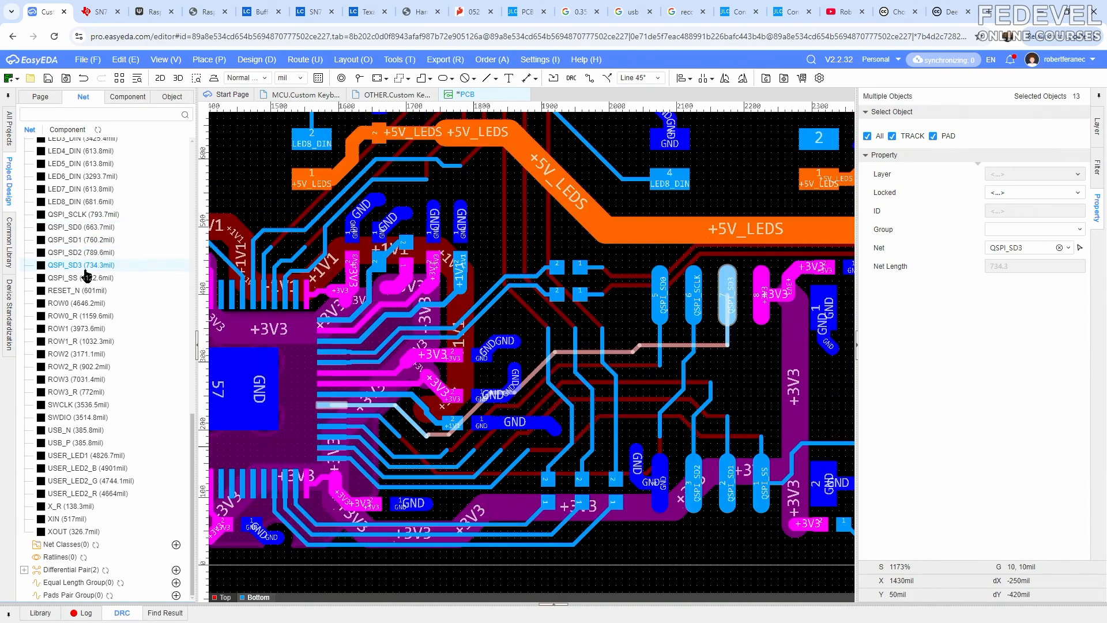
left_click(85, 279)
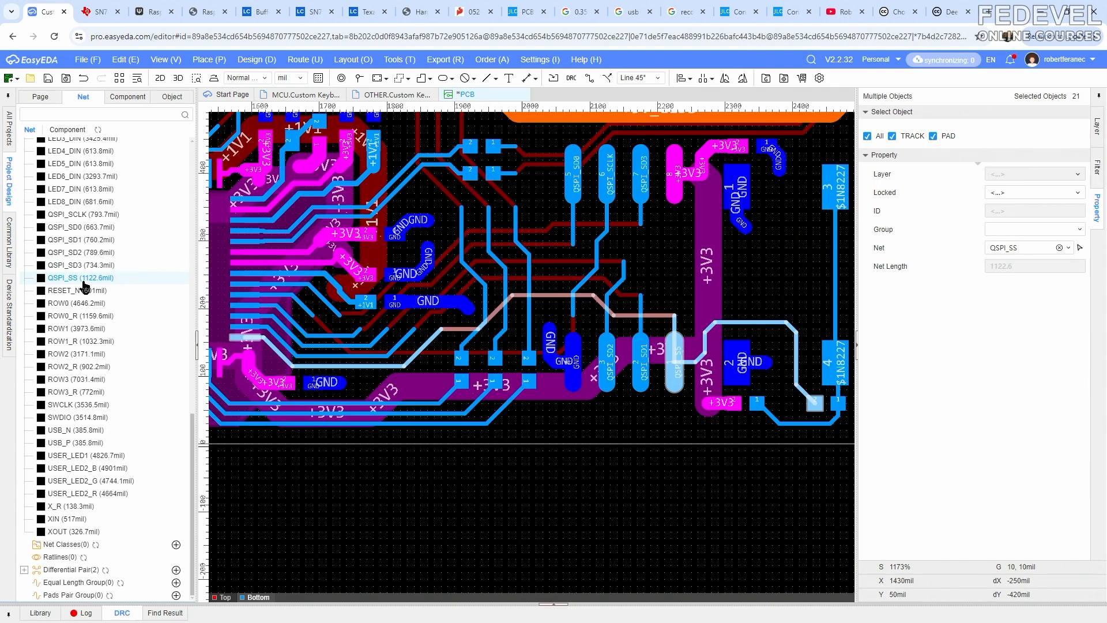
left_click(83, 293)
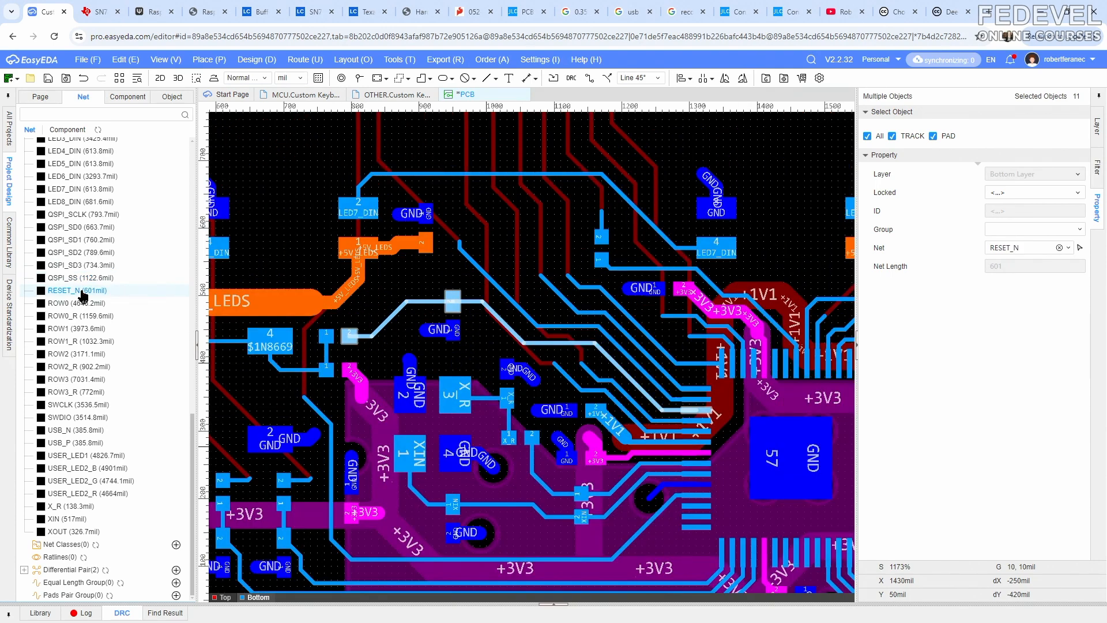
Highlight the ROW0, ROW0_R, ROW1 and ROW1_R nets in turn and follow their tracks across the board
left_click(82, 304)
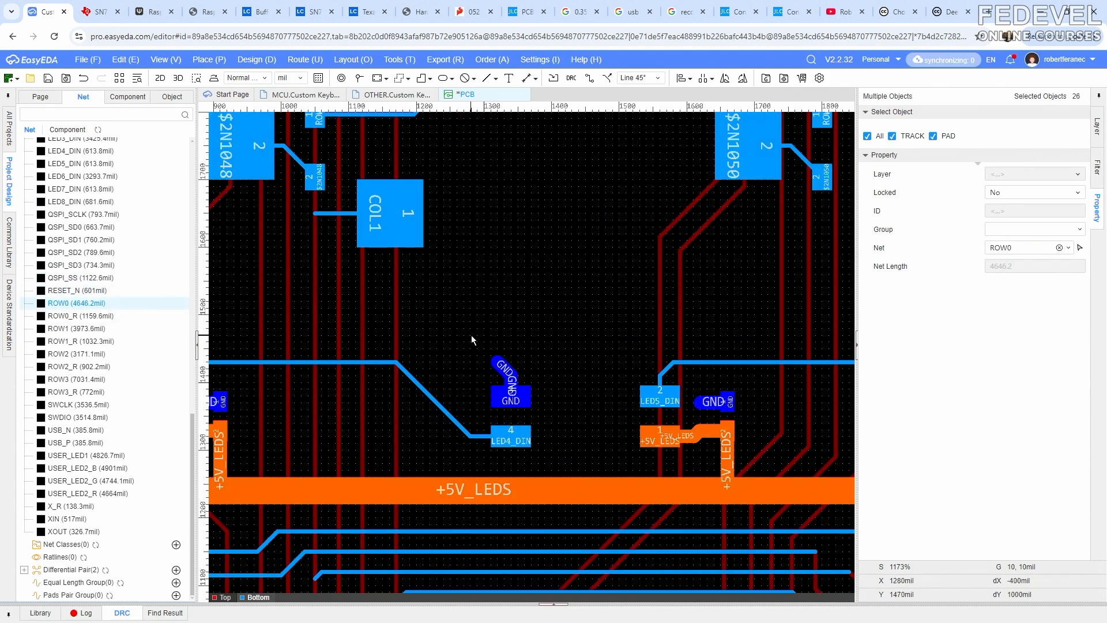
scroll(472, 337, "down", 5)
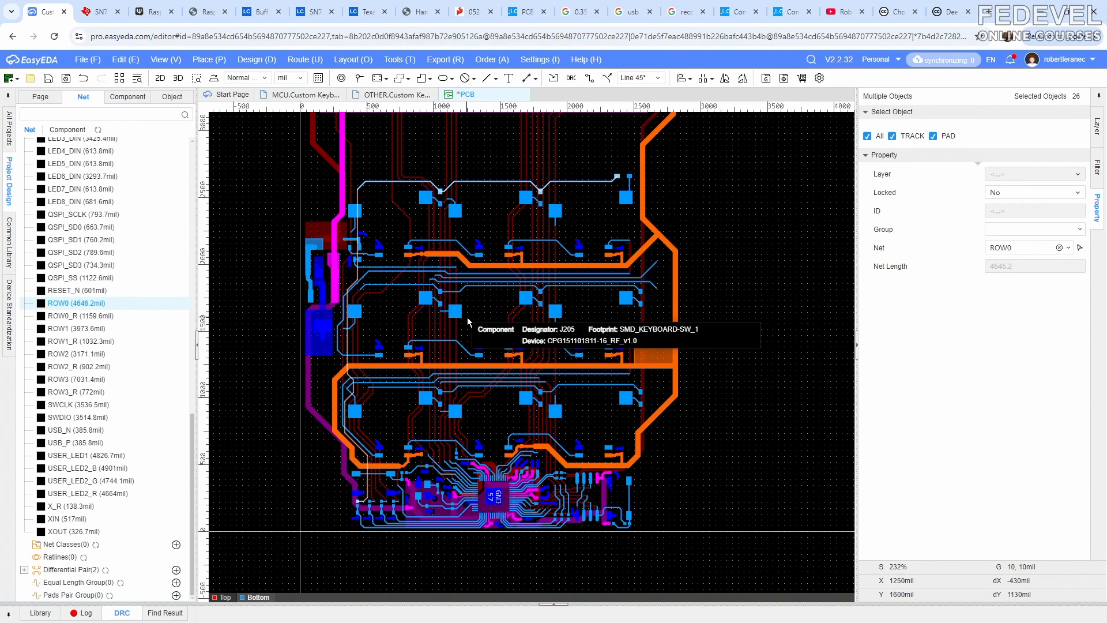
left_click(67, 315)
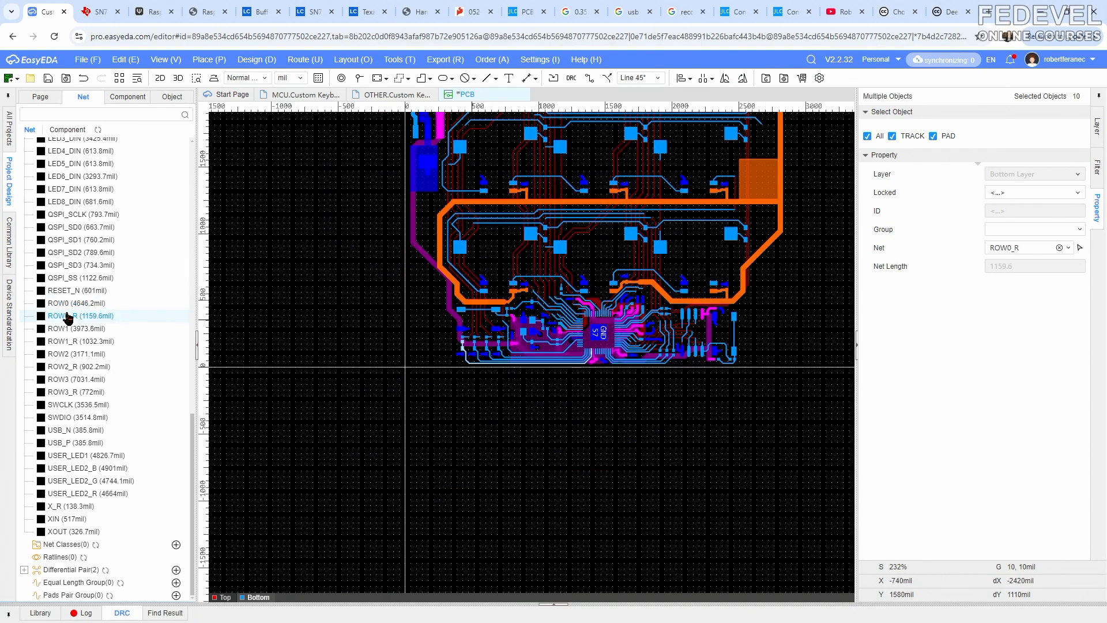
scroll(493, 362, "up", 4)
scroll(493, 362, "down", 2)
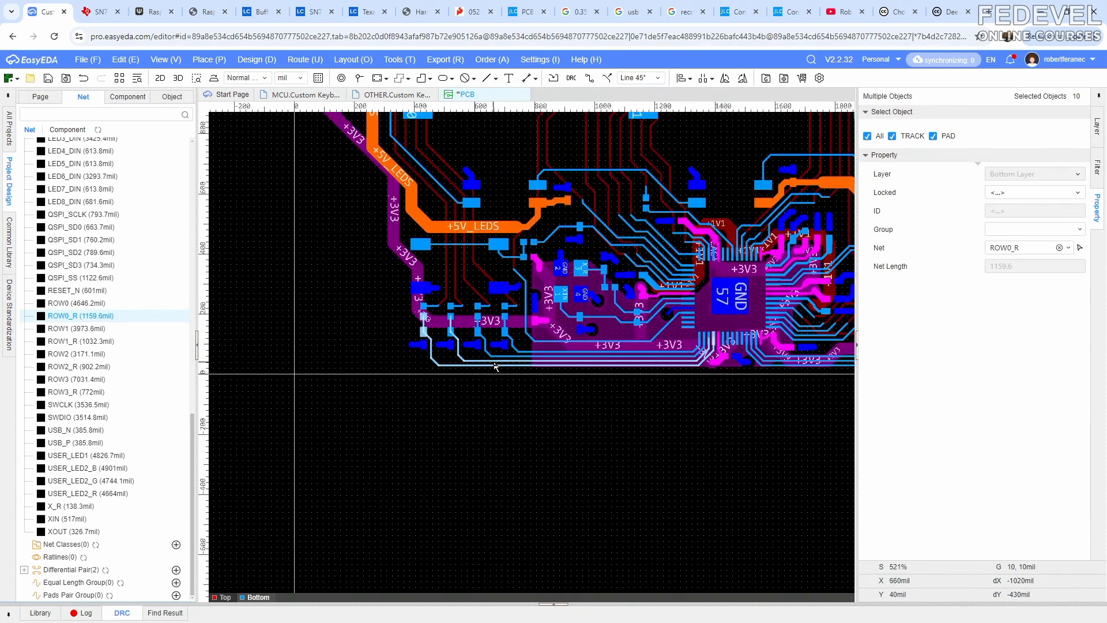
left_click(74, 328)
scroll(472, 340, "down", 3)
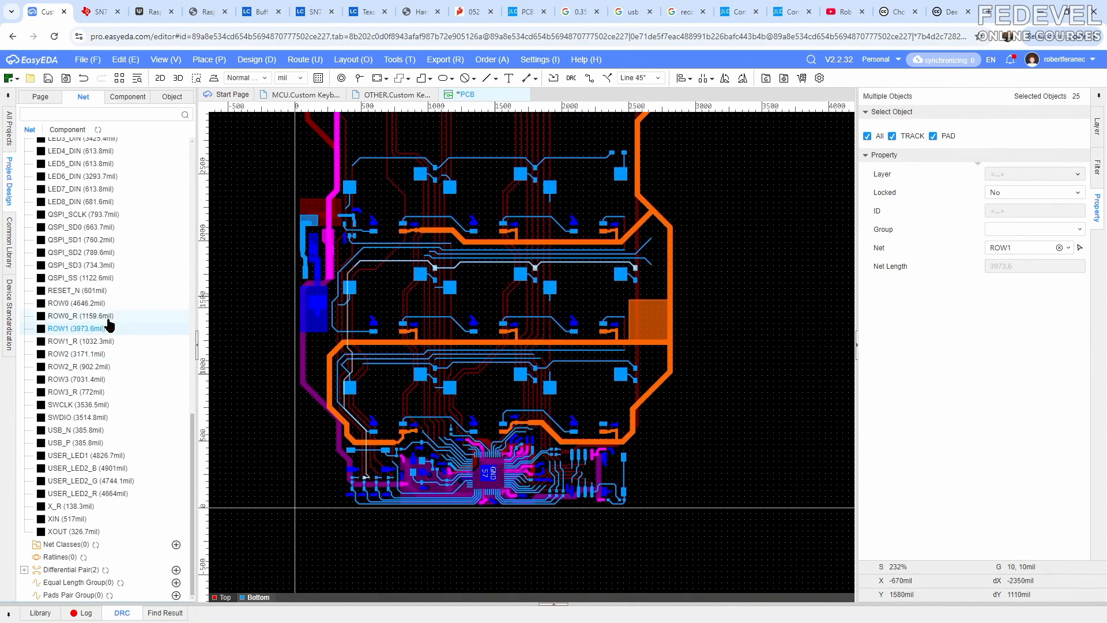
left_click(75, 343)
scroll(513, 355, "up", 3)
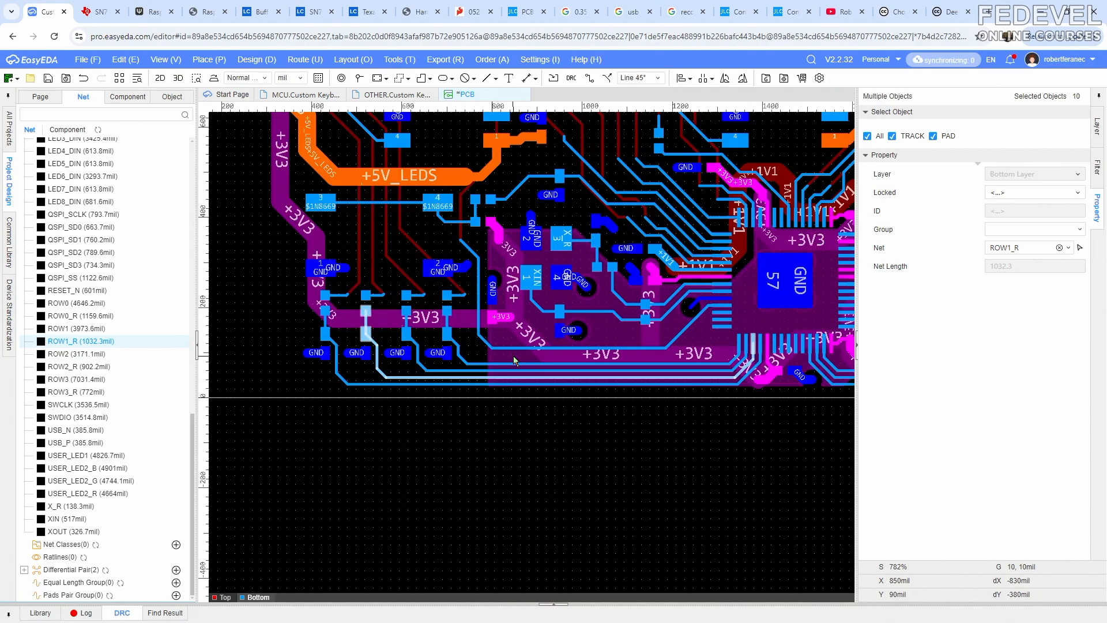
Check the tracks of the ROW2, ROW2_R, ROW3 and ROW3_R nets by highlighting each net in turn
left_click(84, 353)
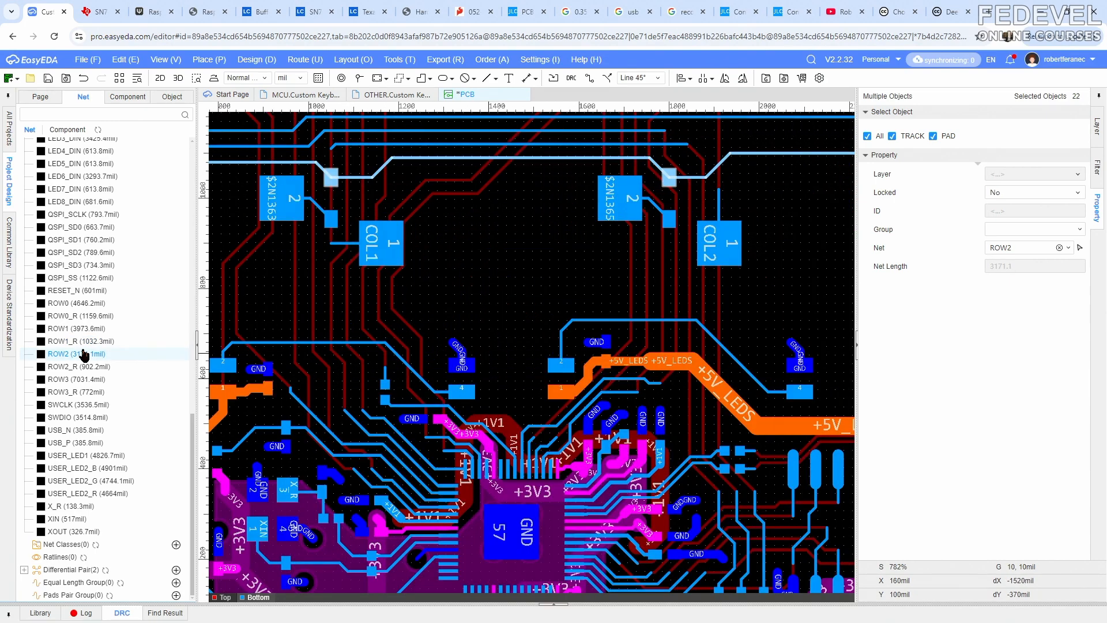
scroll(461, 338, "down", 2)
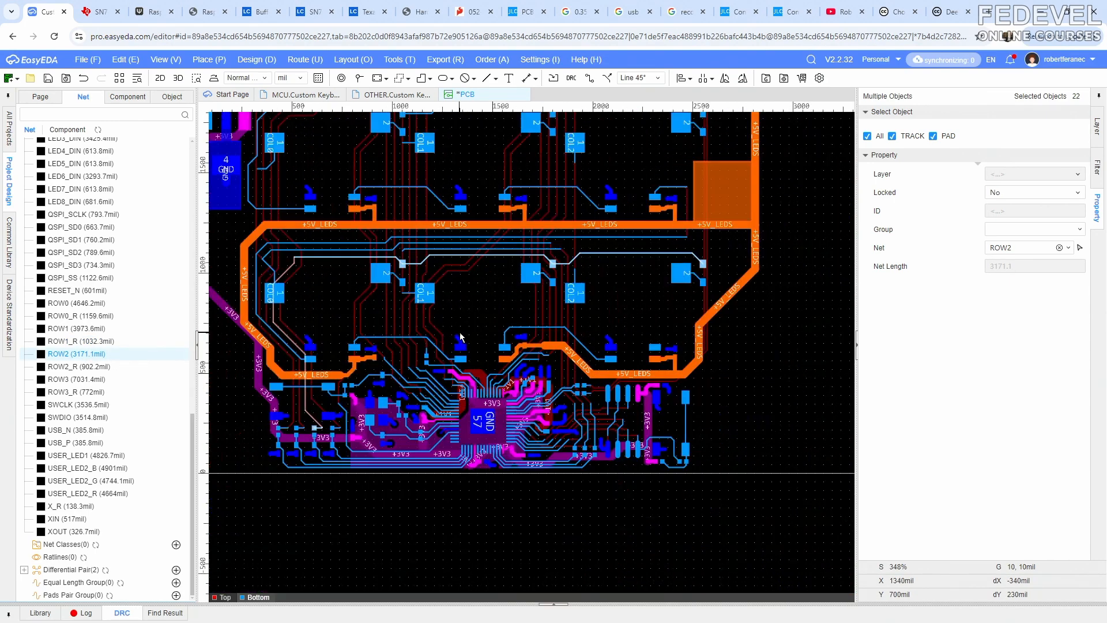
left_click(103, 367)
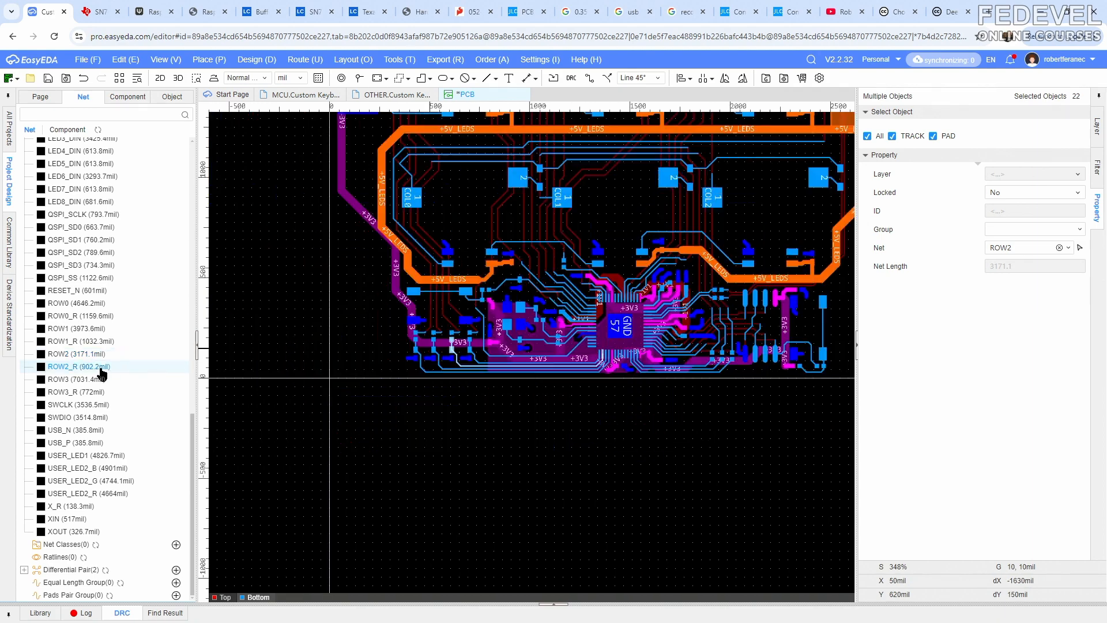
scroll(495, 375, "up", 1)
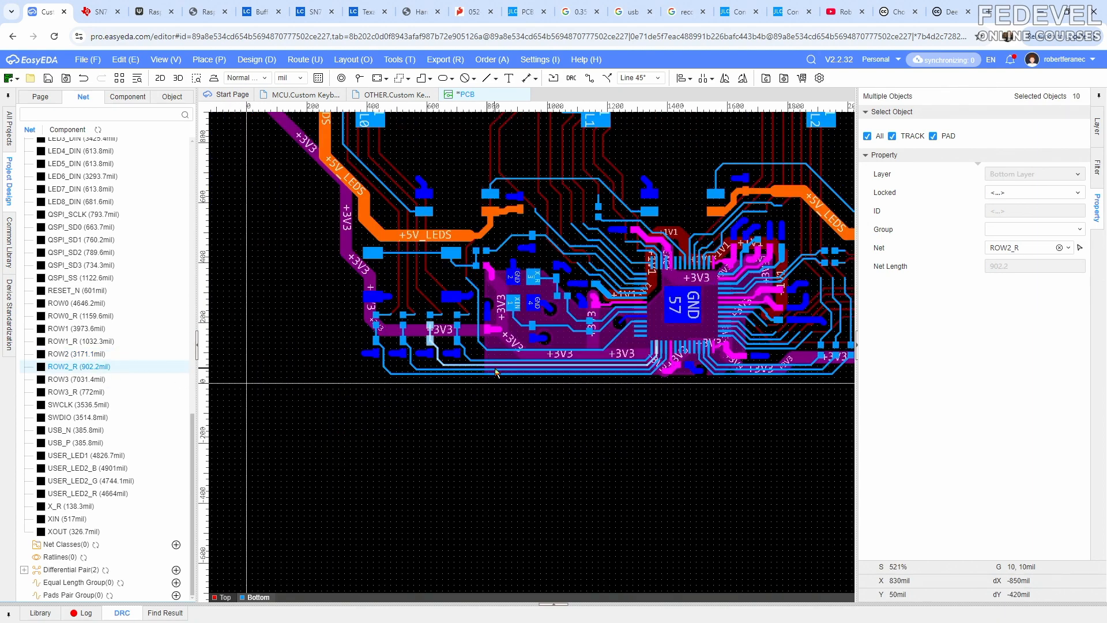
left_click(95, 379)
scroll(524, 346, "down", 2)
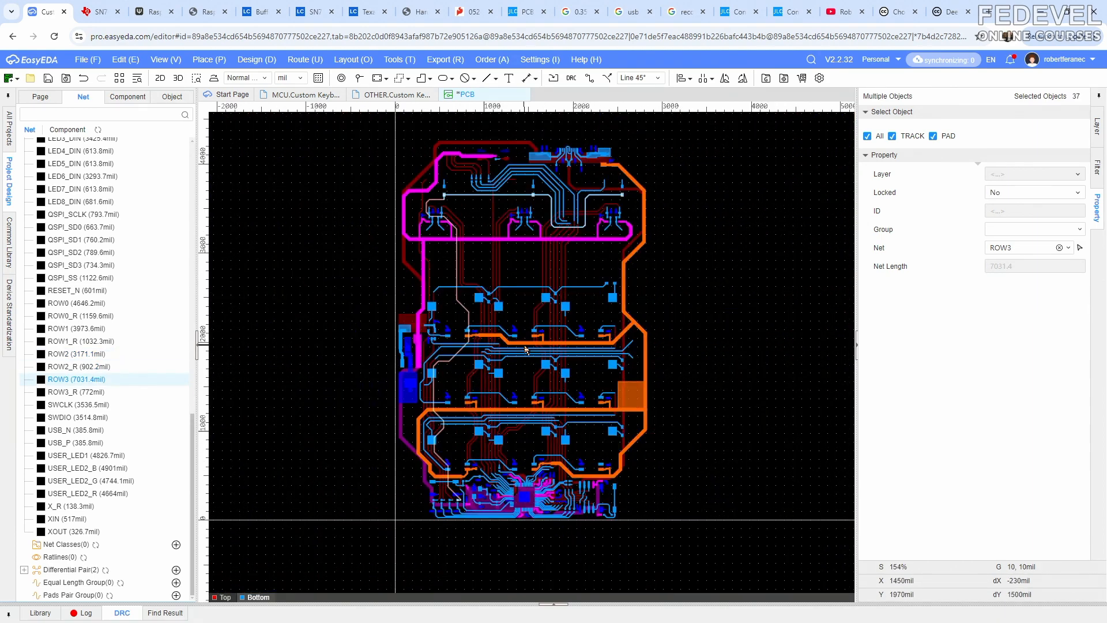
left_click(168, 392)
scroll(499, 360, "up", 4)
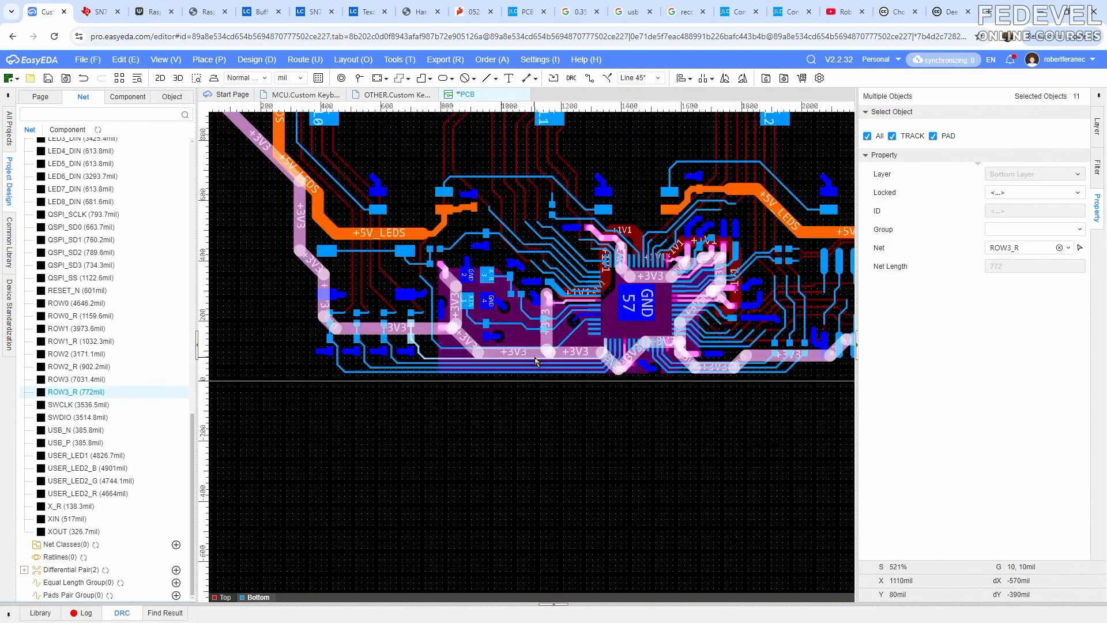
Highlight the SWCLK, SWDIO, USB_N and USB_P nets one after another and check their tracks
left_click(75, 405)
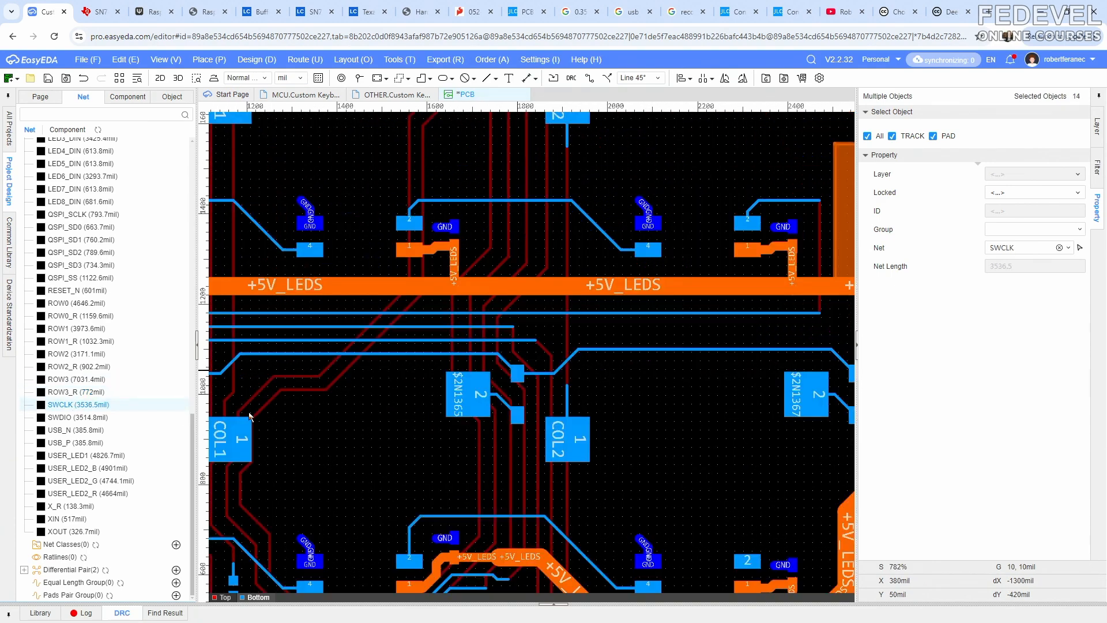
scroll(506, 339, "down", 2)
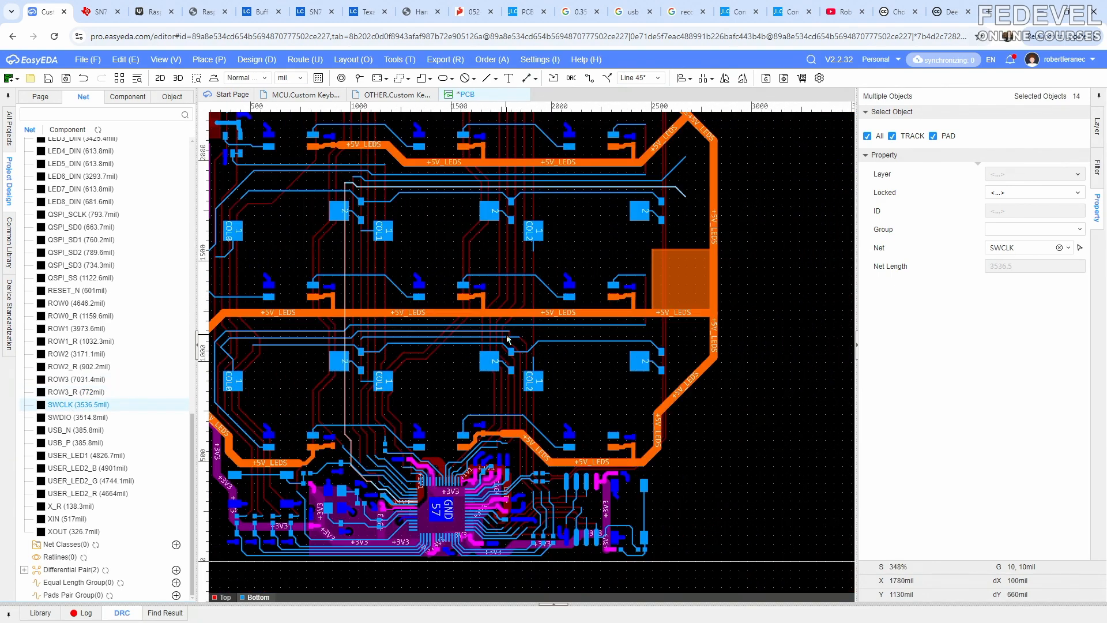
left_click(82, 417)
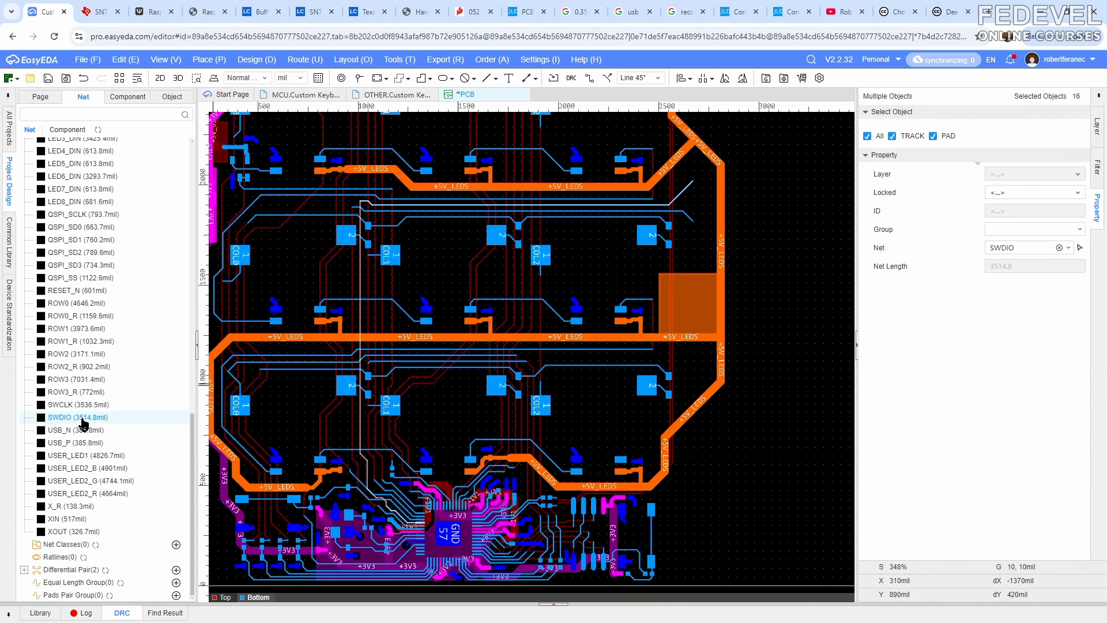
left_click(81, 430)
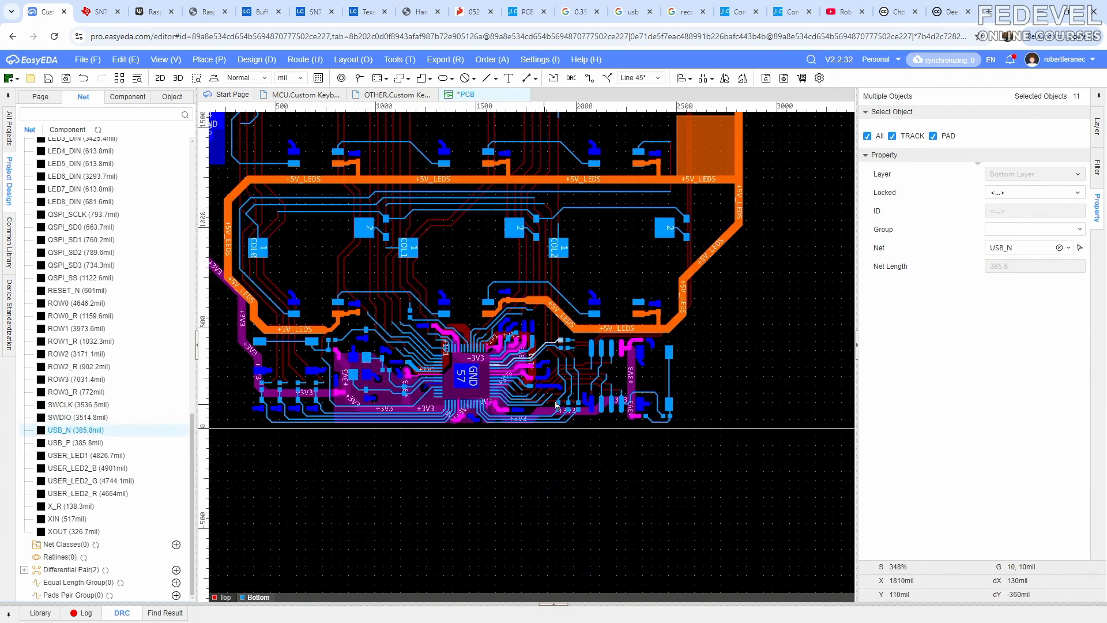
scroll(534, 364, "up", 3)
left_click(92, 442)
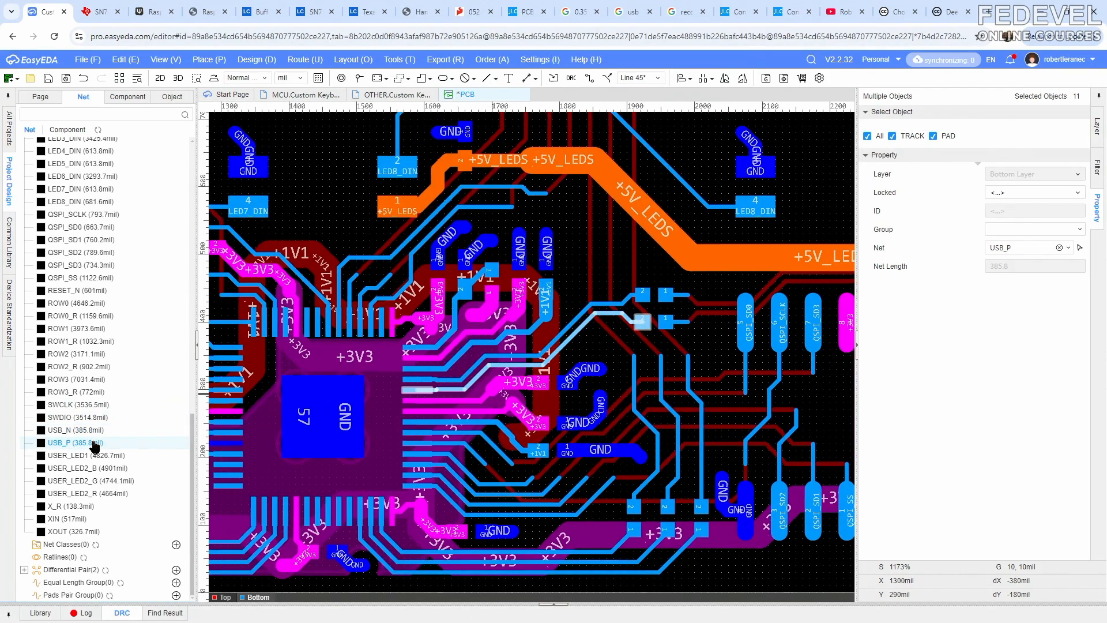
Inspect the tracks of the USER_LED1, USER_LED2_B and USER_LED2_G nets across the whole board
left_click(89, 456)
scroll(542, 372, "down", 3)
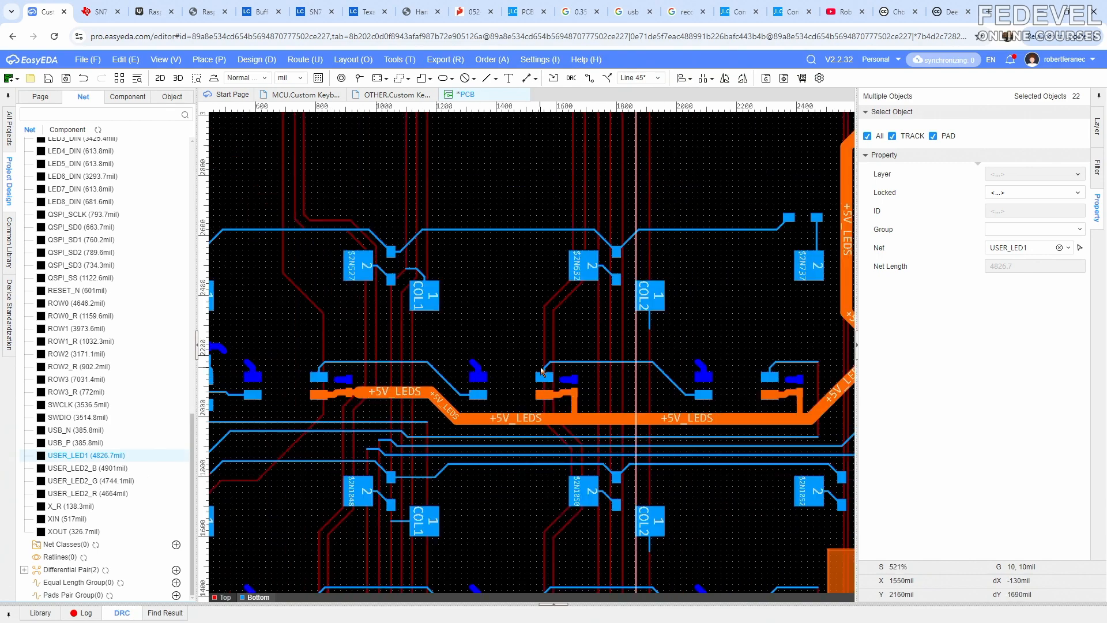
scroll(542, 371, "down", 2)
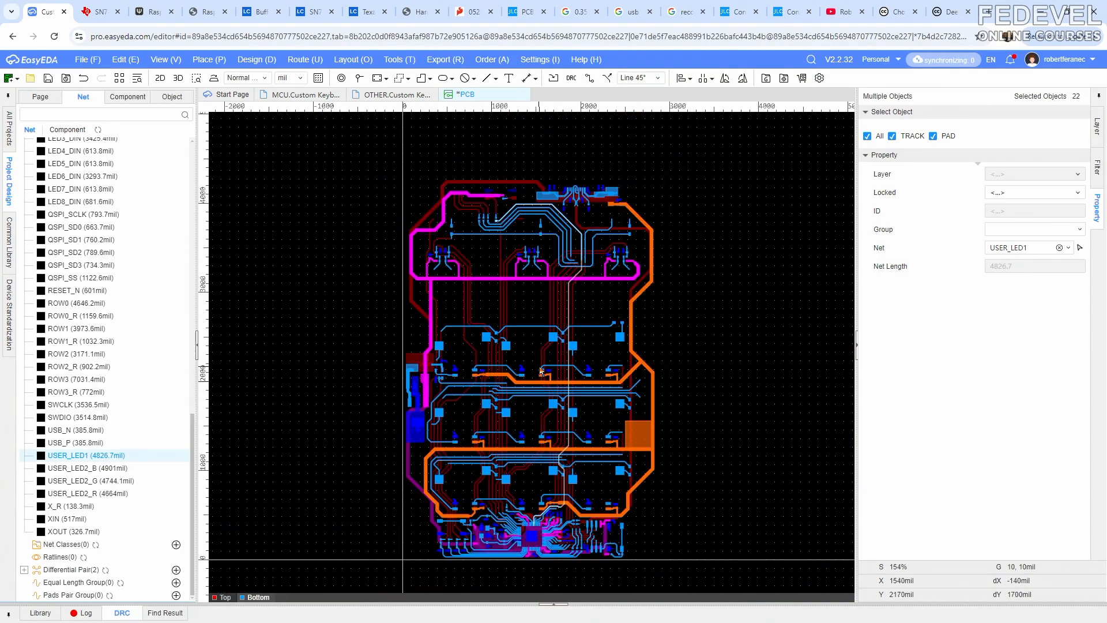
left_click(88, 468)
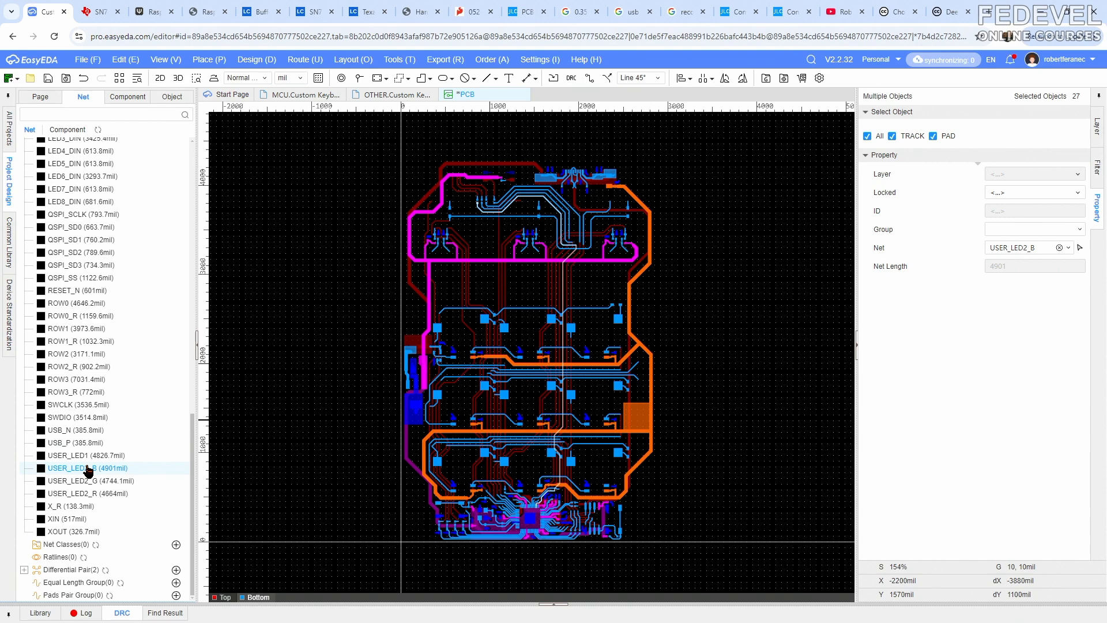
left_click(84, 481)
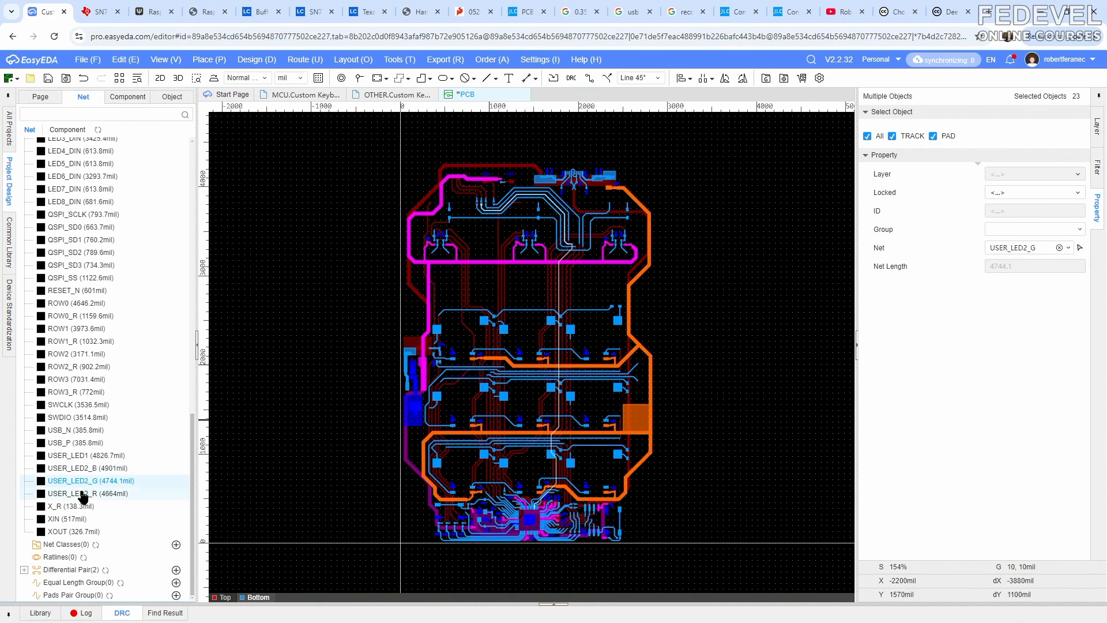
Highlight the crystal nets X_R, XIN and XOUT in turn and check their tracks
left_click(80, 505)
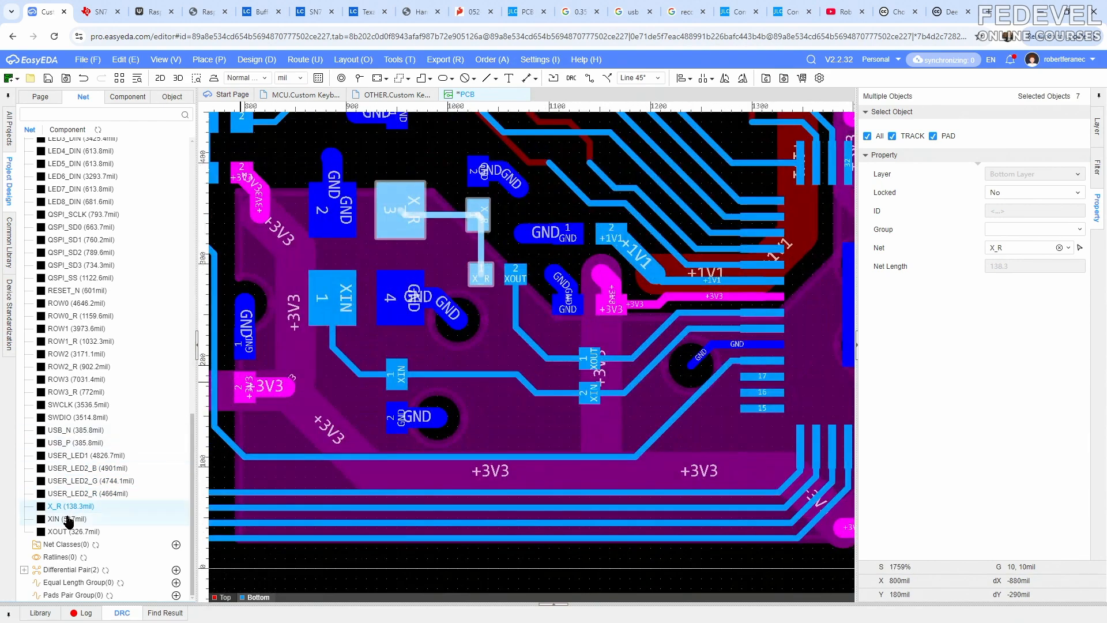
left_click(67, 519)
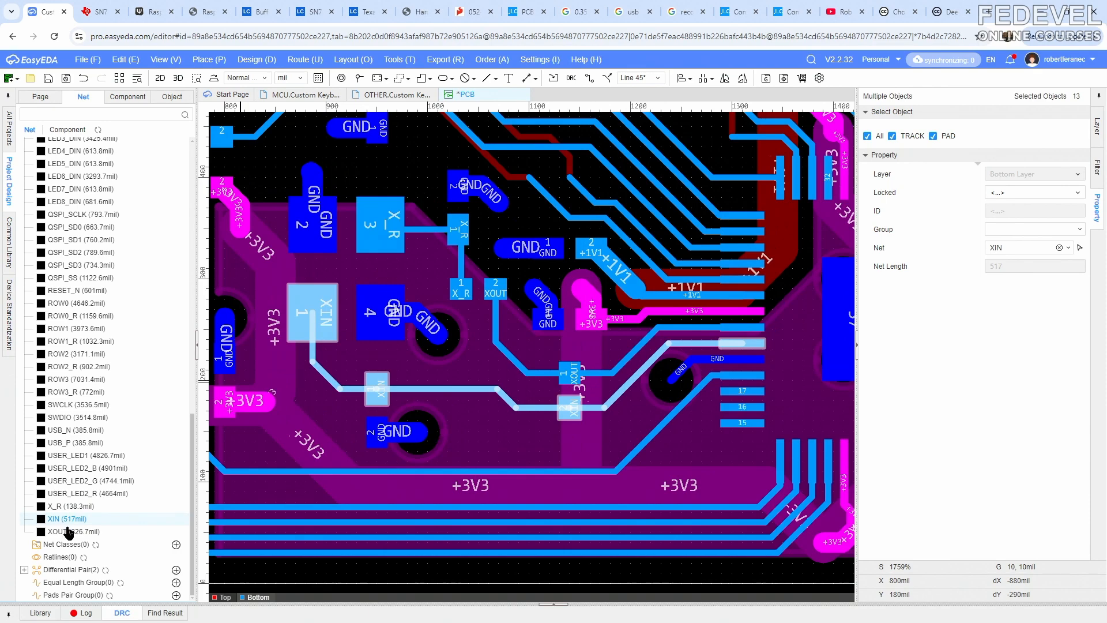
left_click(67, 530)
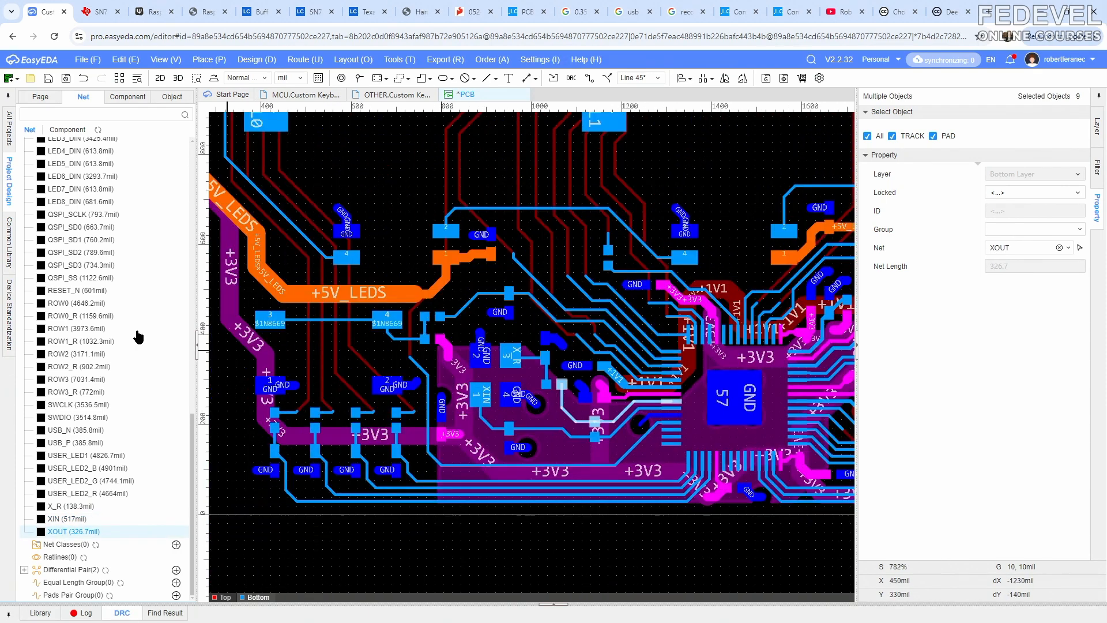
Select all nets from $1N6734 to XOUT together, leaving out GND, CON_USB_P and CON_USB_N
scroll(81, 315, "up", 10)
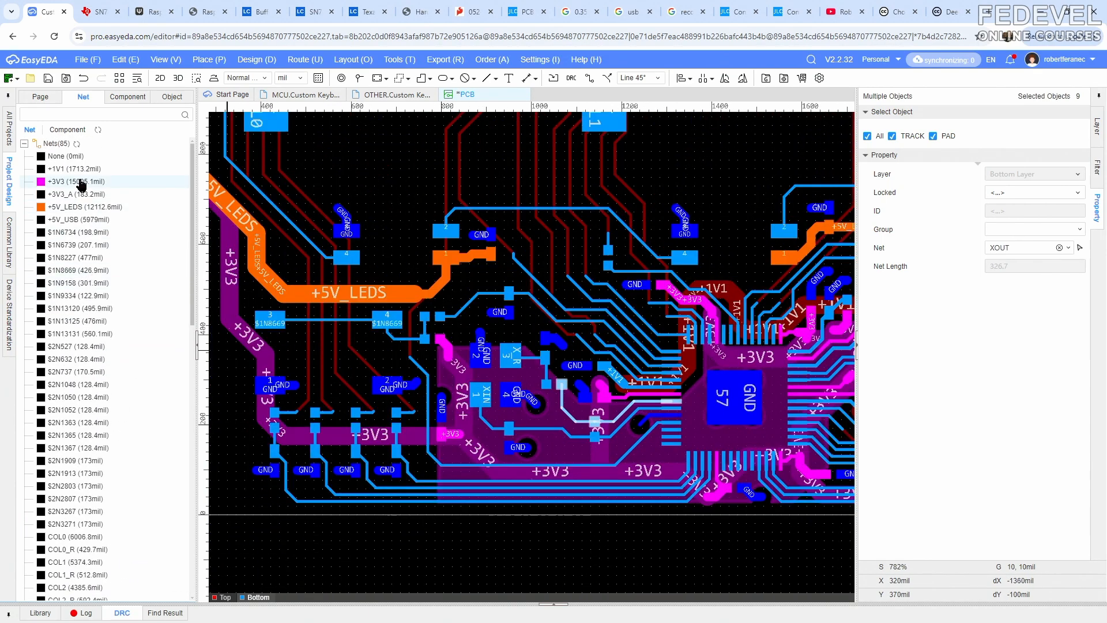
left_click(66, 232)
scroll(73, 242, "down", 3)
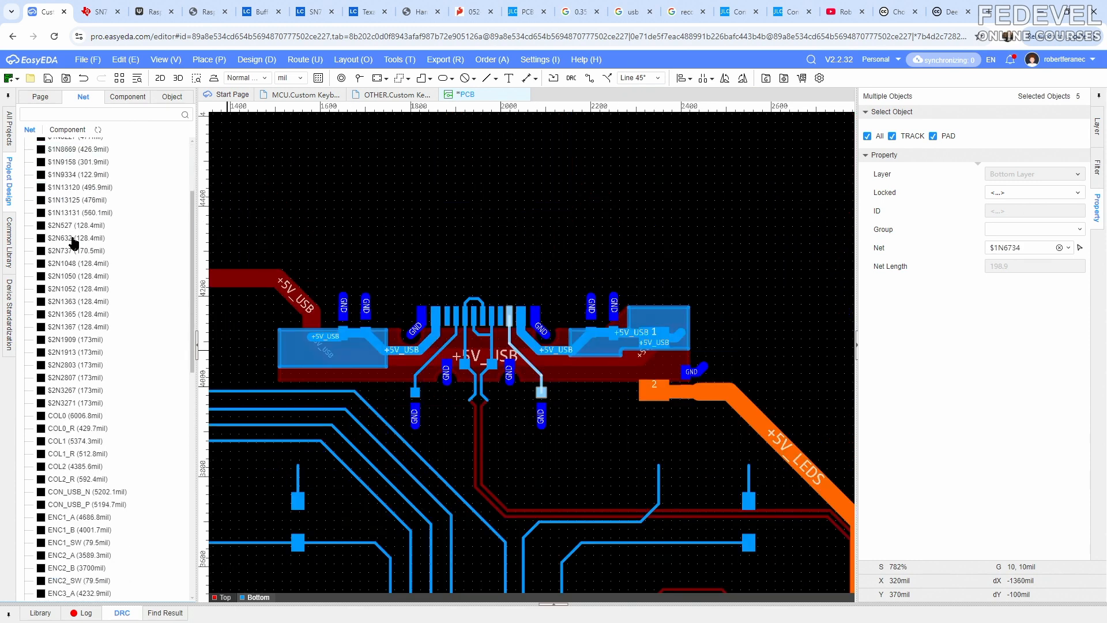
scroll(73, 242, "down", 10)
left_click(64, 531, "shift")
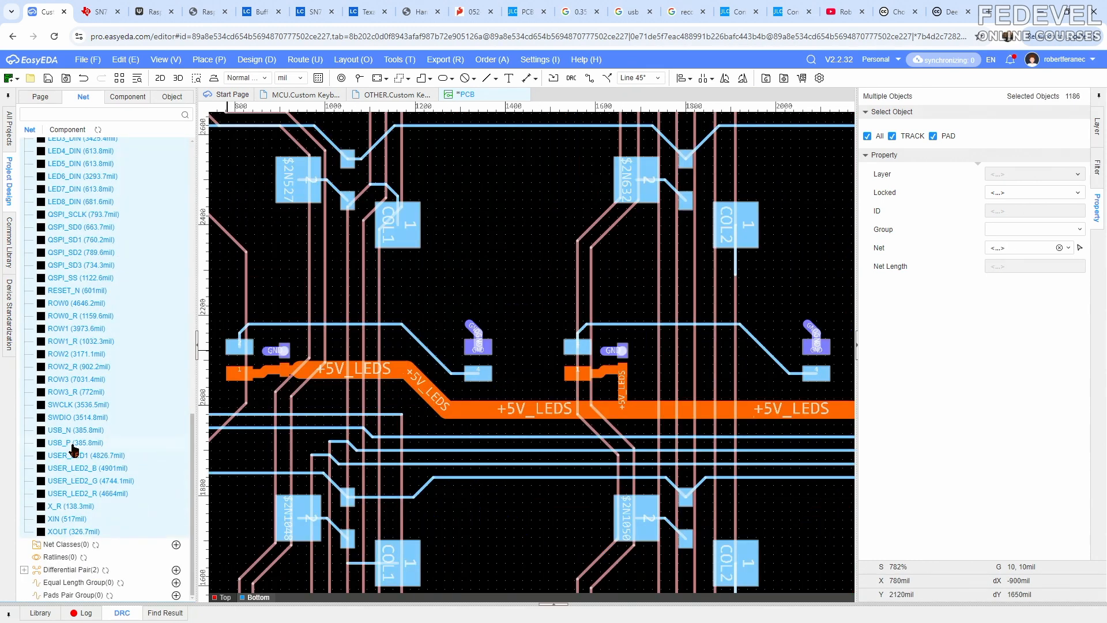
scroll(81, 398, "up", 5)
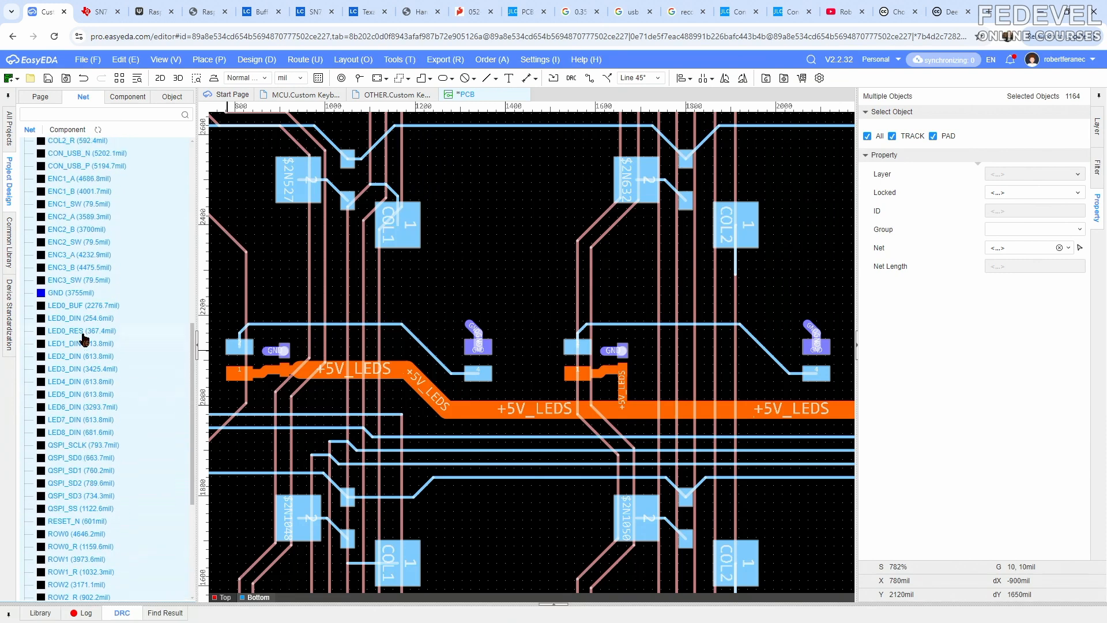
left_click(74, 292, "ctrl")
scroll(87, 305, "up", 2)
left_click(88, 280, "ctrl")
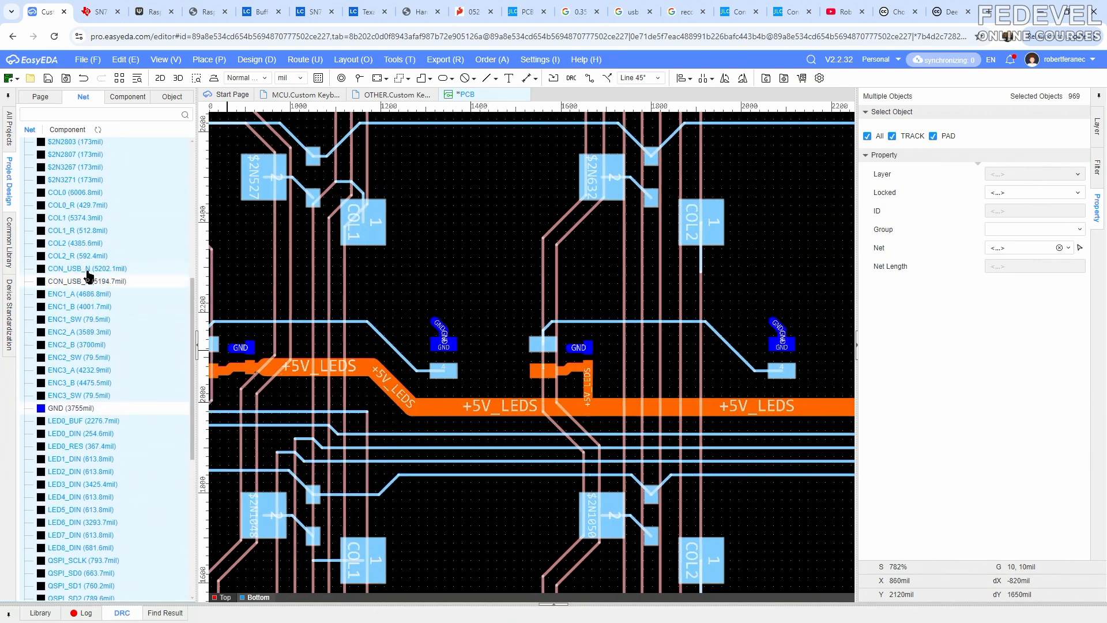
left_click(88, 270, "ctrl")
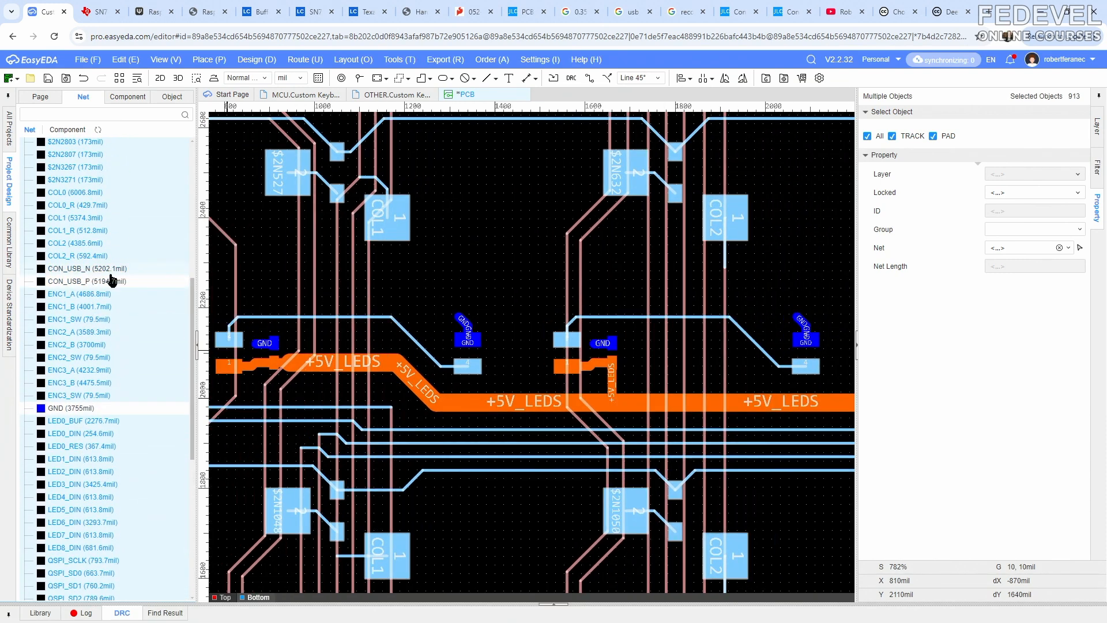
Restrict the net selection to tracks, check their common line width, and clear the selection
left_click(933, 137)
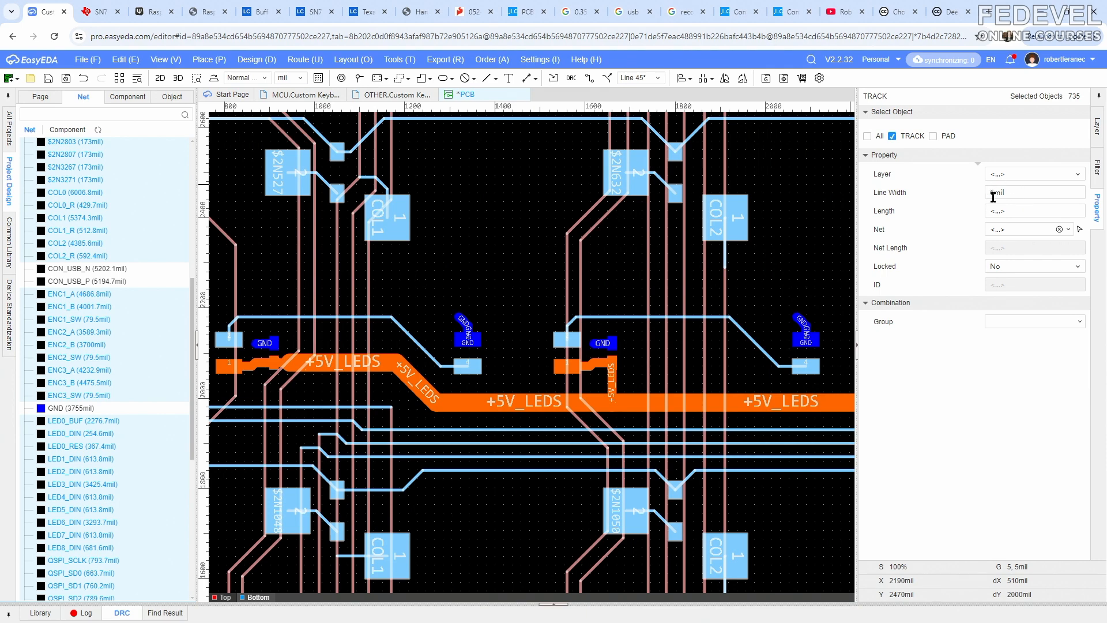
scroll(688, 225, "down", 5)
left_click(680, 203)
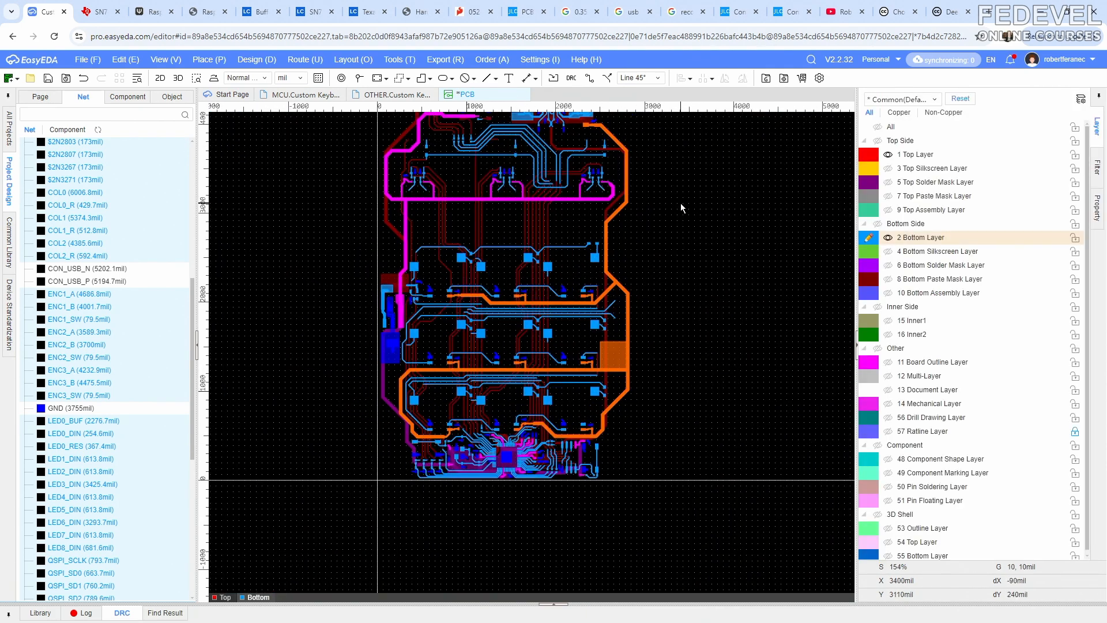
right_click_drag(680, 203, 696, 287)
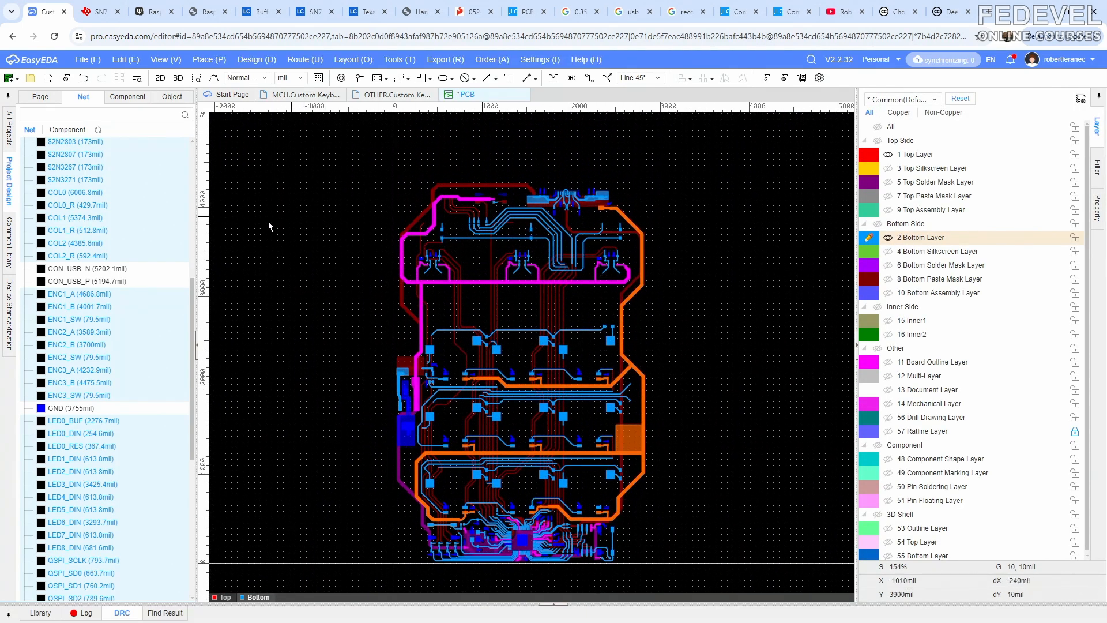
Collapse the list of nets and return to the project's page tree
left_click_drag(194, 300, 203, 126)
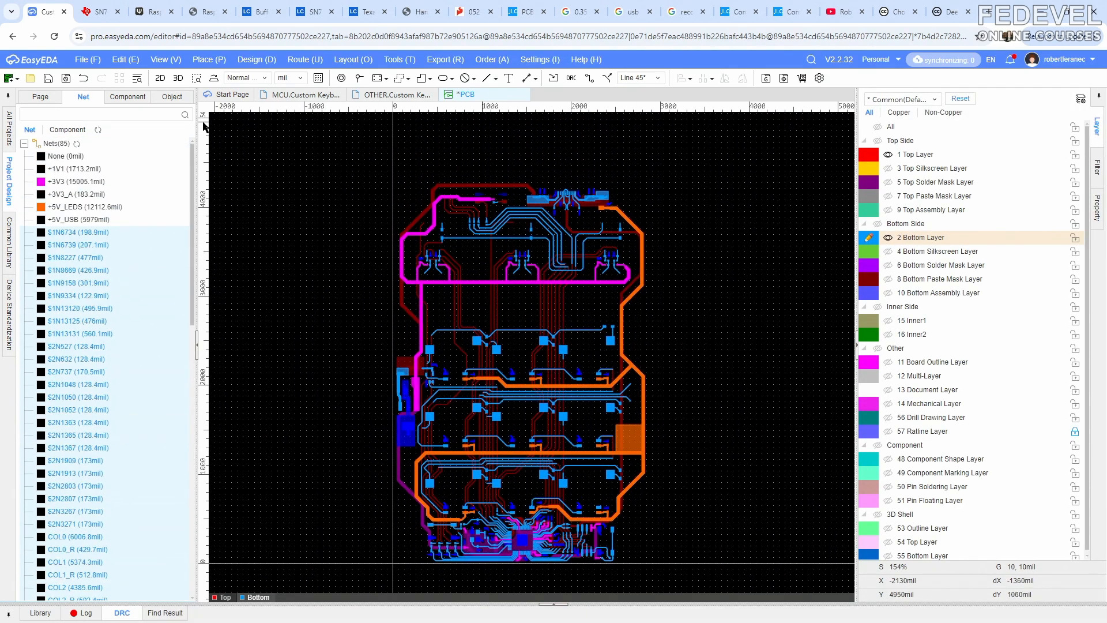
left_click(24, 144)
left_click(40, 97)
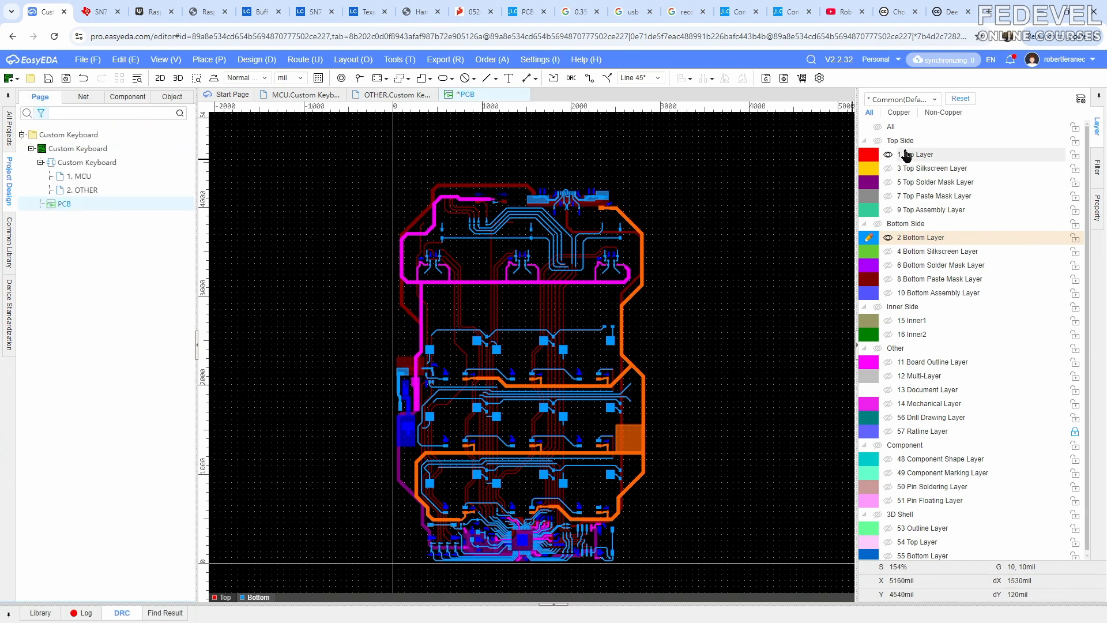
Make all layers of the PCB visible and lock the top-side and bottom-side layers
left_click(877, 141)
left_click(877, 224)
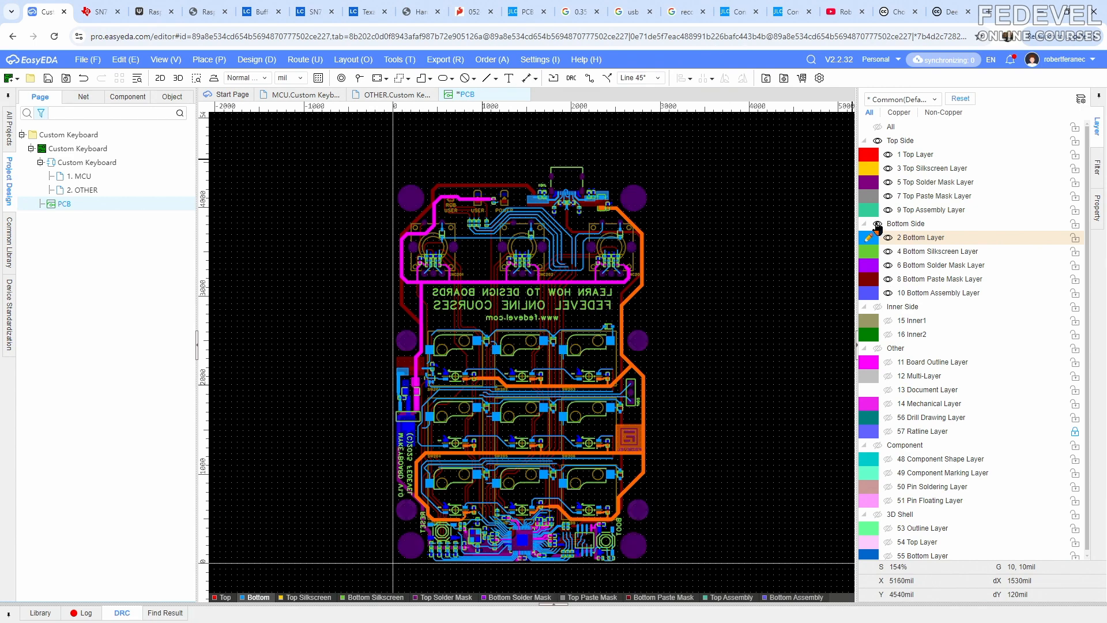
left_click(877, 127)
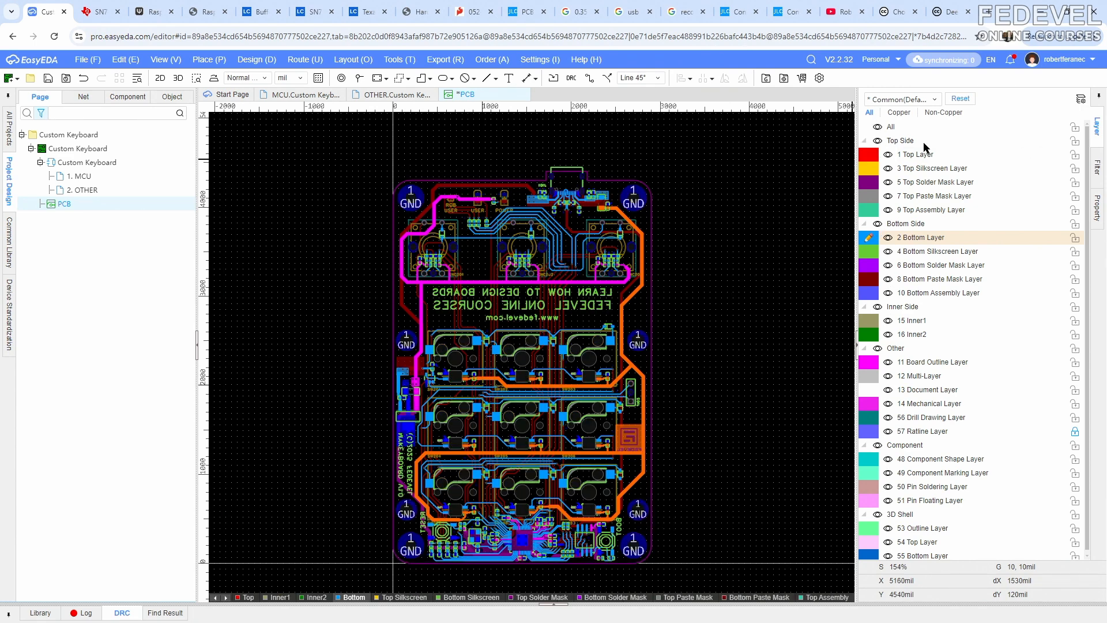
left_click(1074, 141)
left_click(1074, 225)
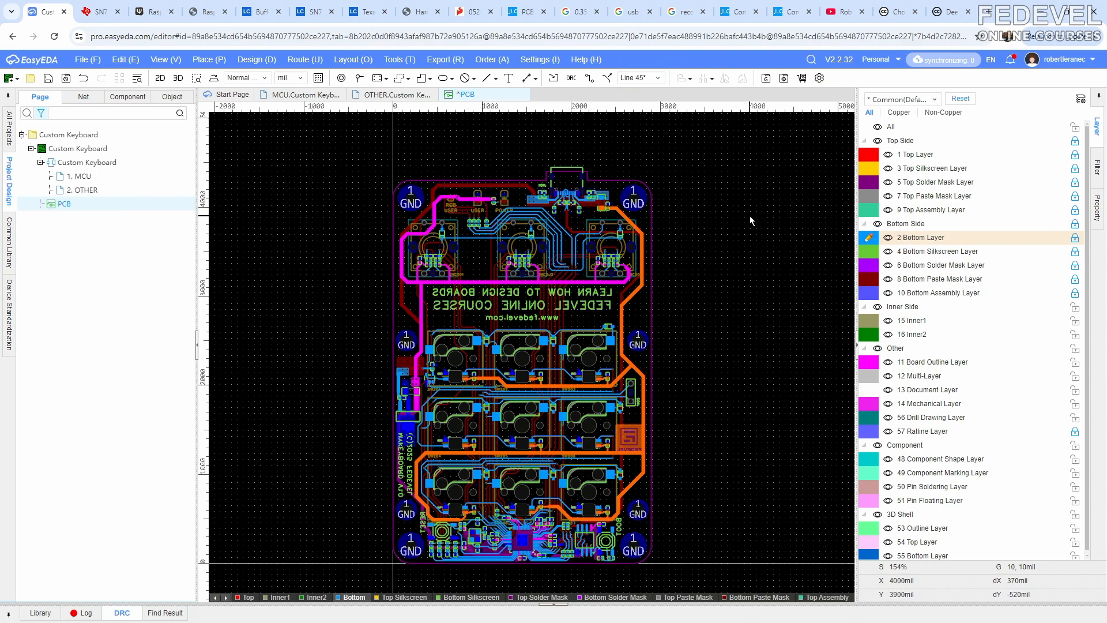
Fit the whole PCB drawing in the window and save the document
left_click(165, 59)
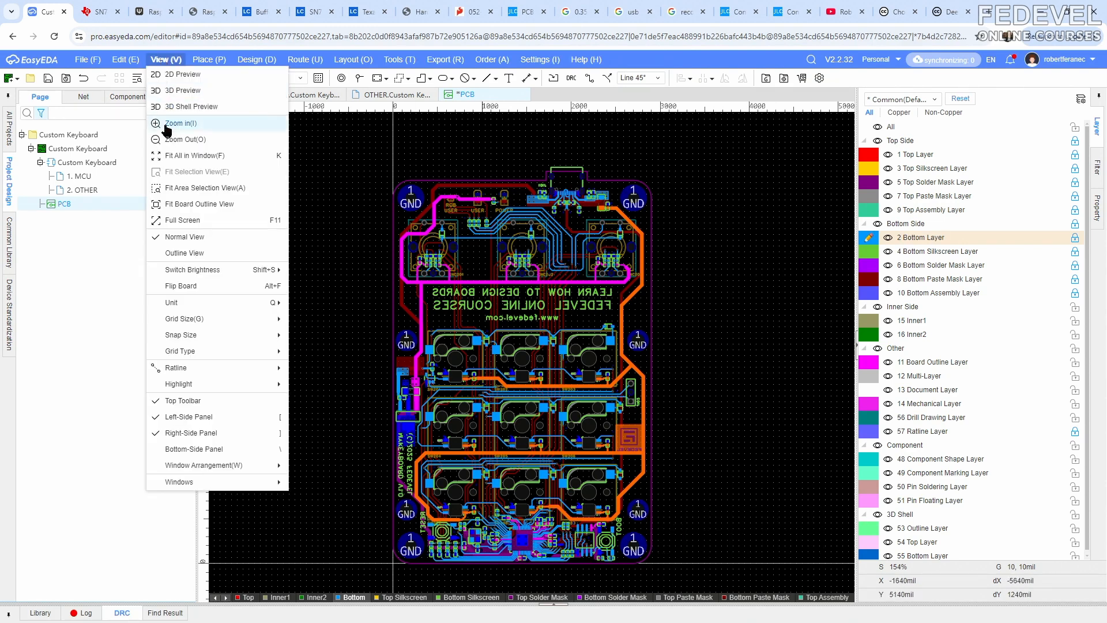
left_click(168, 155)
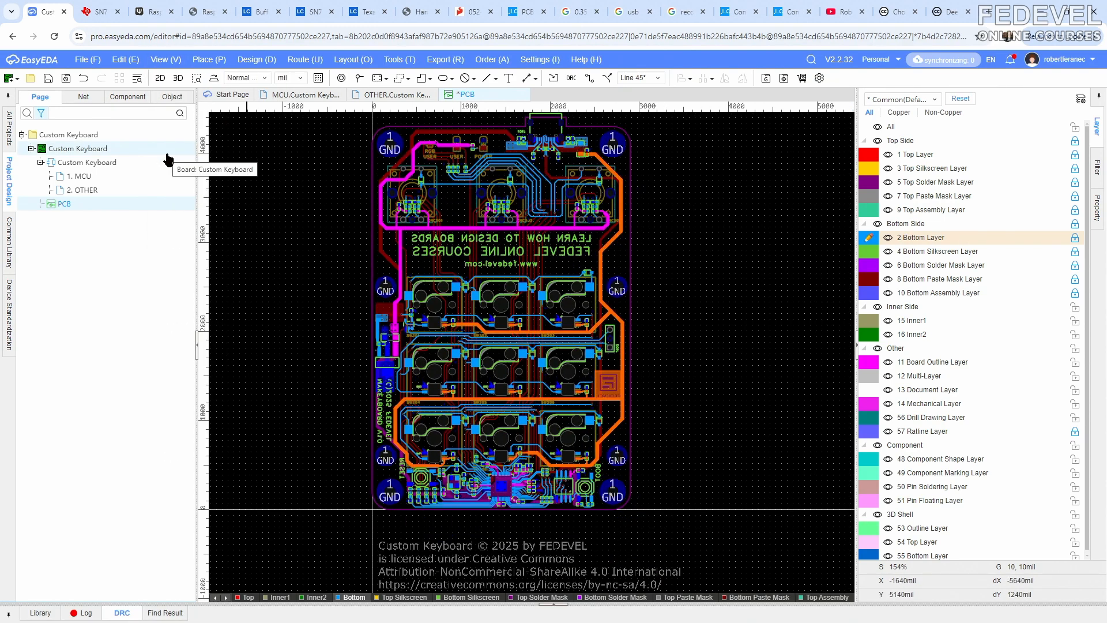
left_click(47, 79)
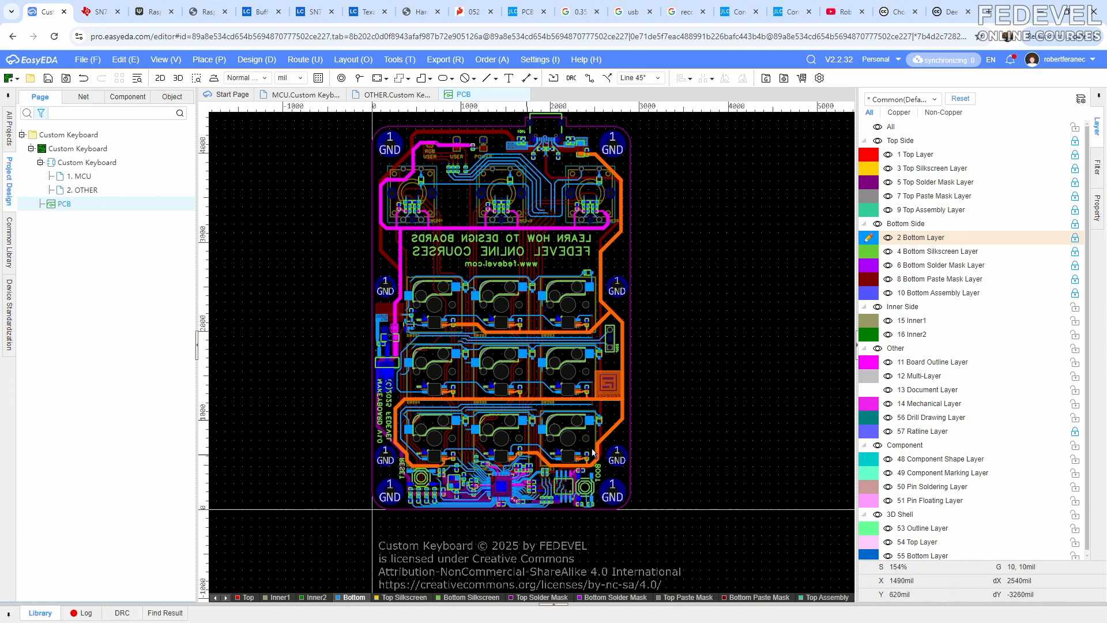
Preview the board in 3D, rotate it to inspect the component side, and close the preview
left_click(178, 79)
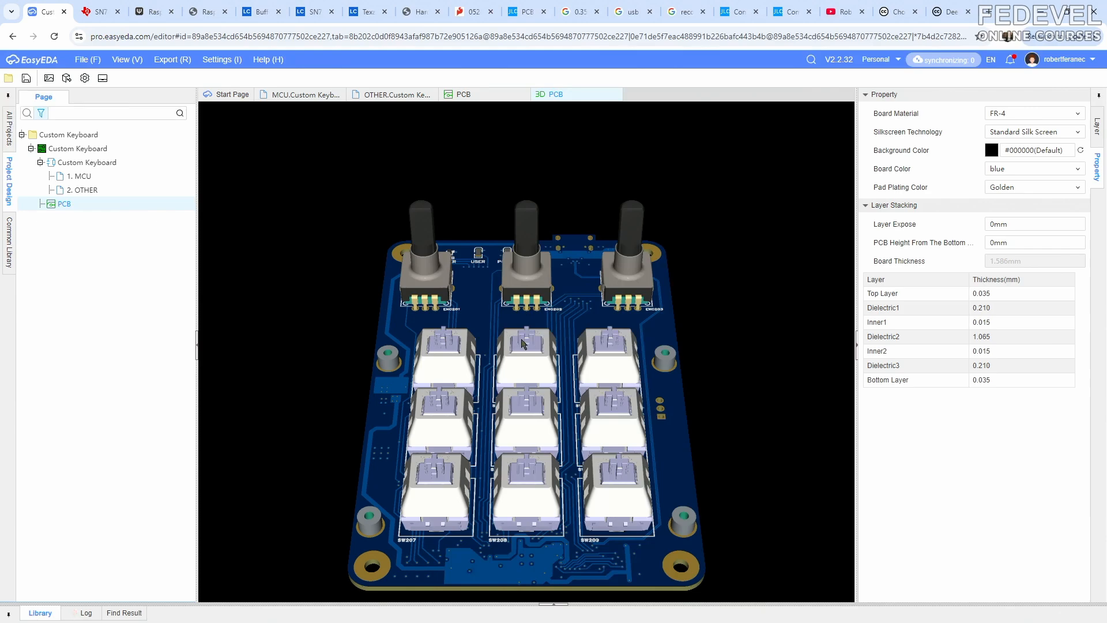
left_click_drag(522, 344, 524, 403)
scroll(525, 314, "down", 3)
left_click_drag(398, 342, 379, 327)
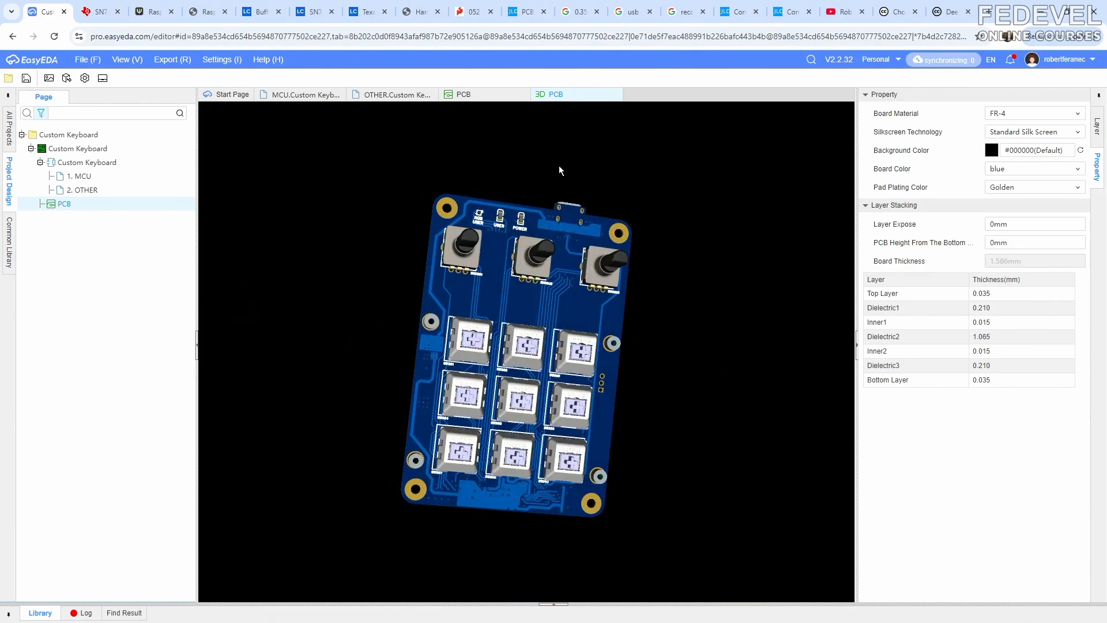
left_click(616, 95)
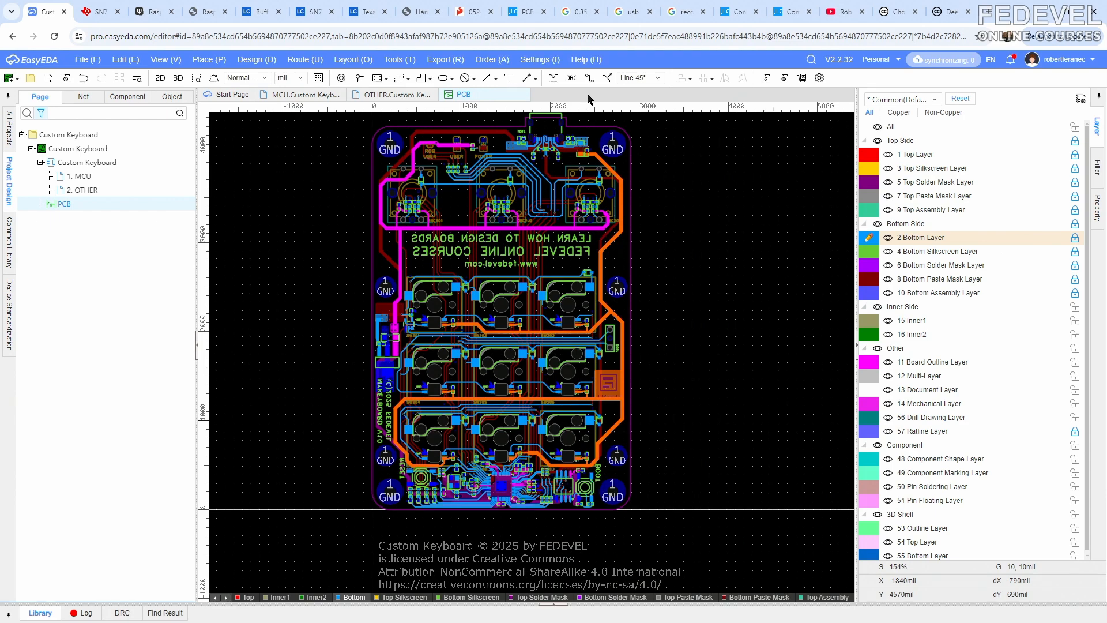
left_click(445, 59)
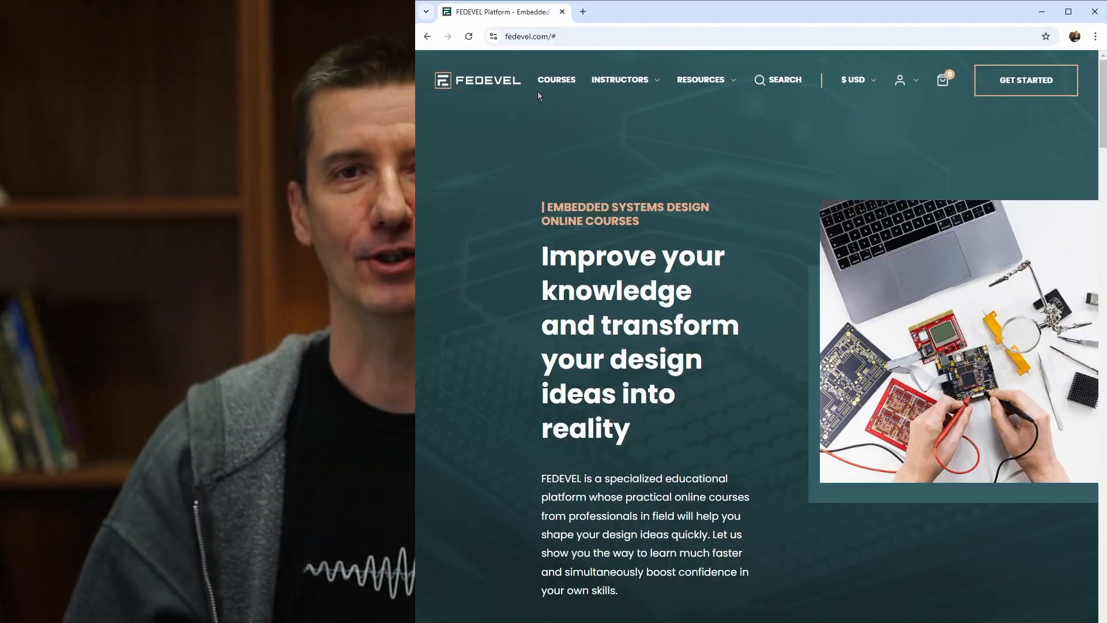
Open the courses page on the FEDEVEL website and look through the offered courses
left_click(538, 87)
scroll(422, 150, "down", 5)
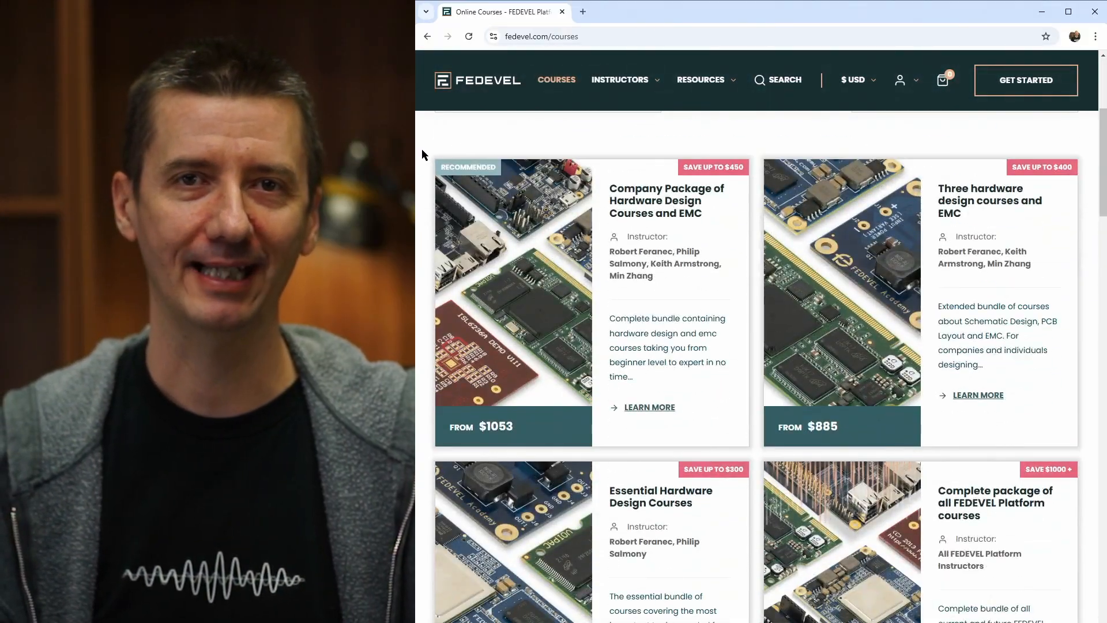
scroll(422, 150, "down", 10)
scroll(422, 153, "down", 4)
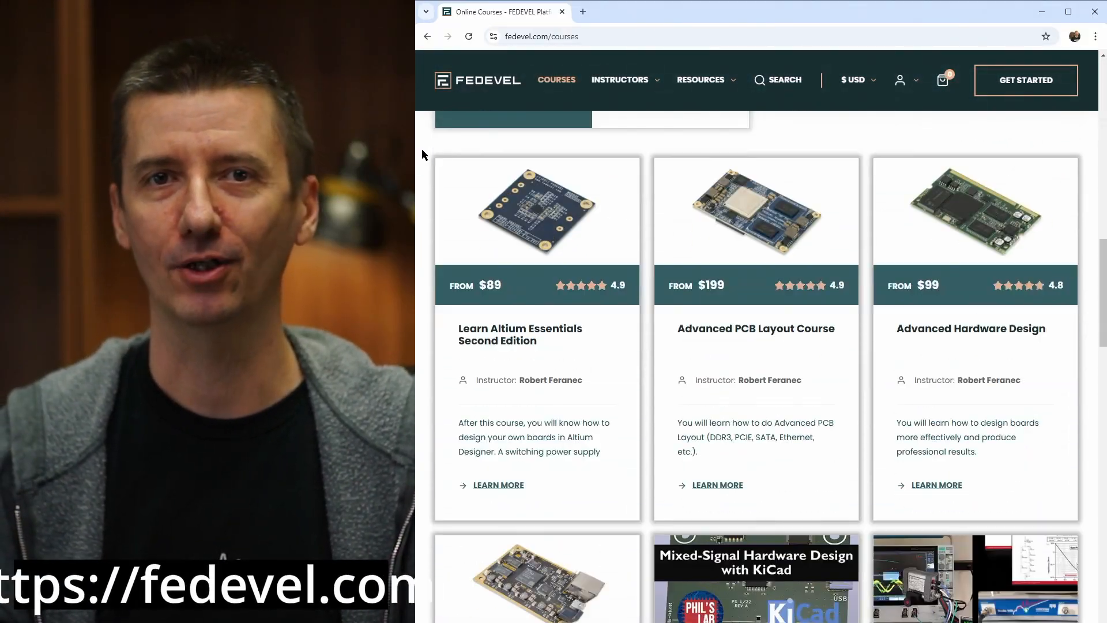
Look through the remaining FEDEVEL courses down to the end of the list and return to the site's home page
scroll(423, 153, "down", 6)
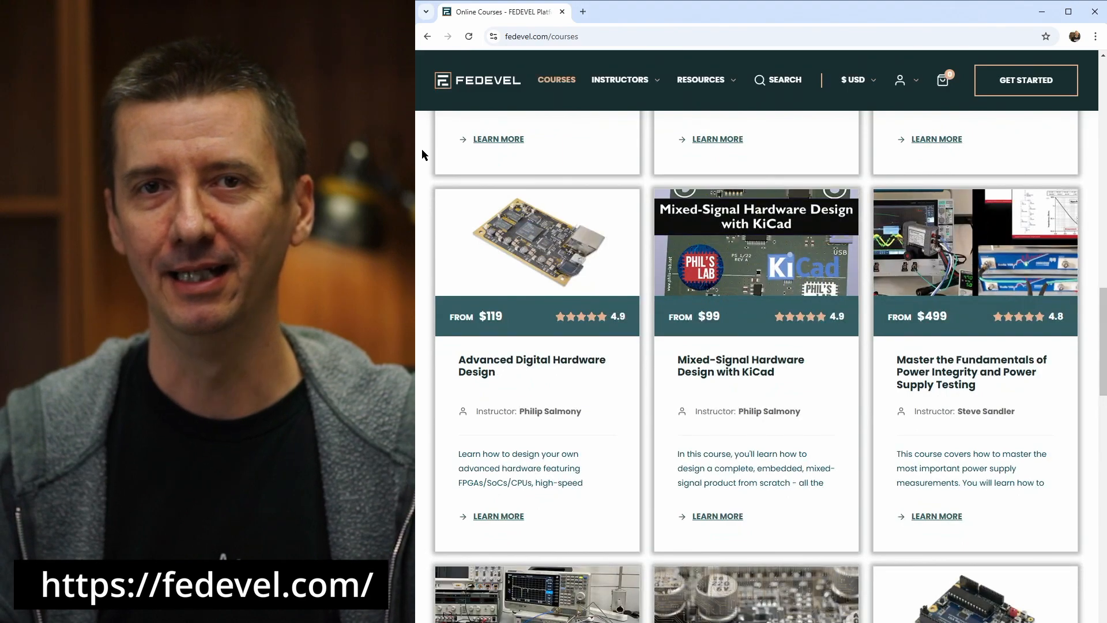
scroll(423, 153, "down", 5)
scroll(422, 154, "down", 5)
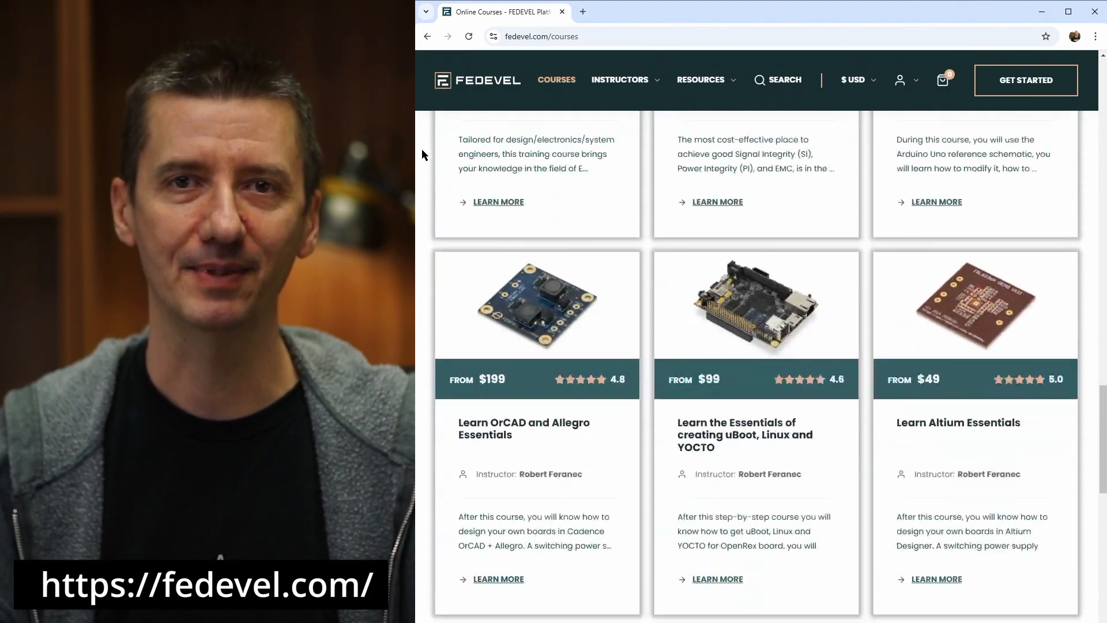
scroll(422, 153, "down", 4)
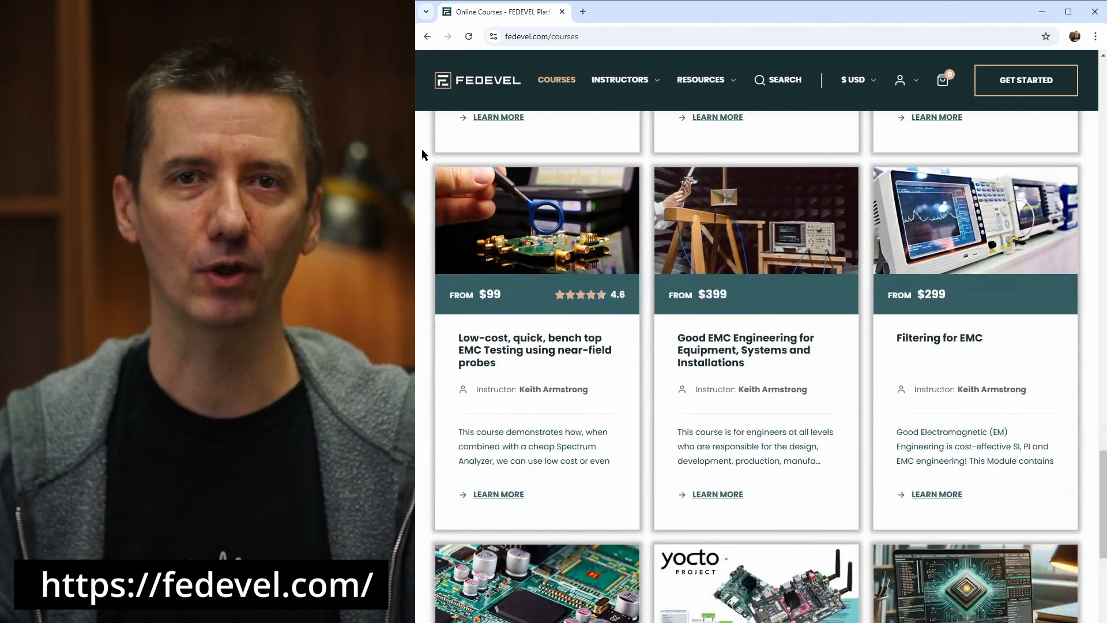
scroll(423, 154, "down", 5)
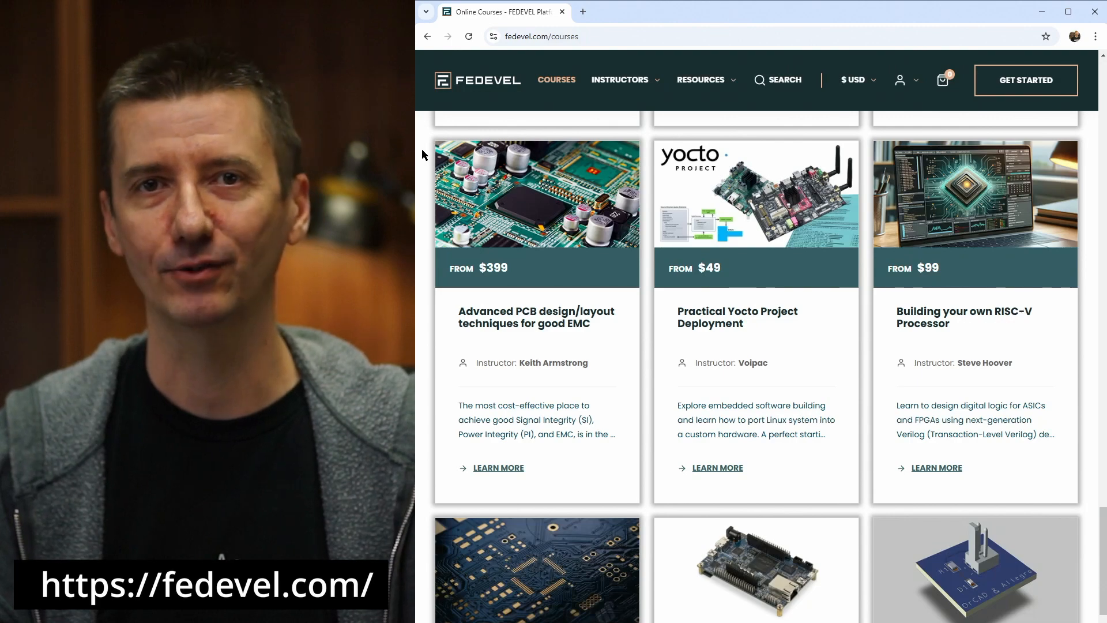
scroll(423, 153, "down", 5)
scroll(422, 151, "down", 9)
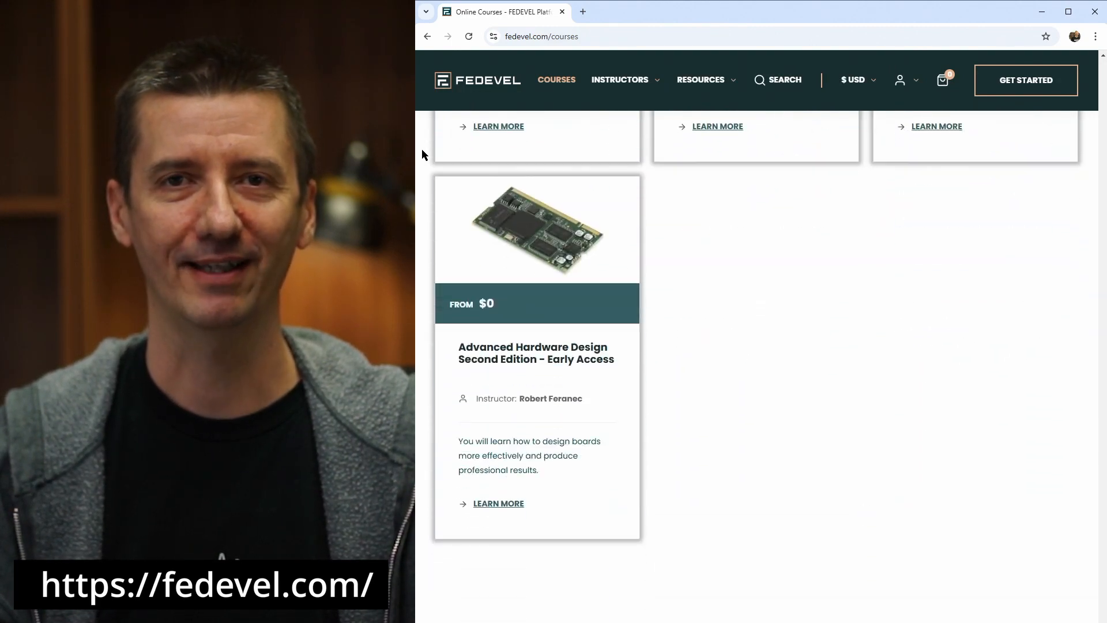
left_click(465, 84)
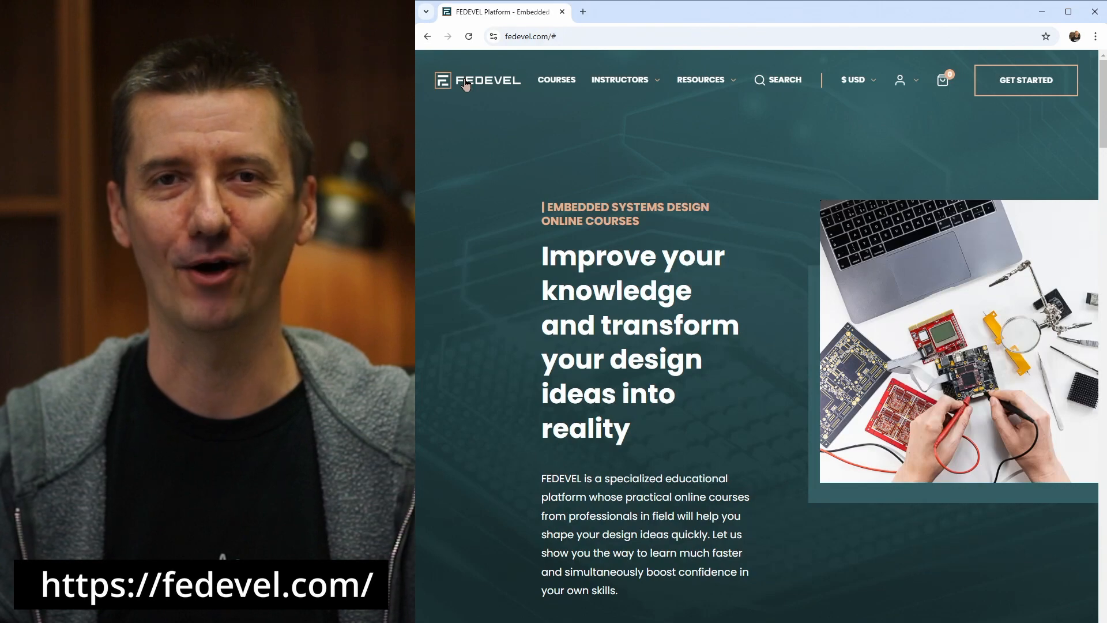